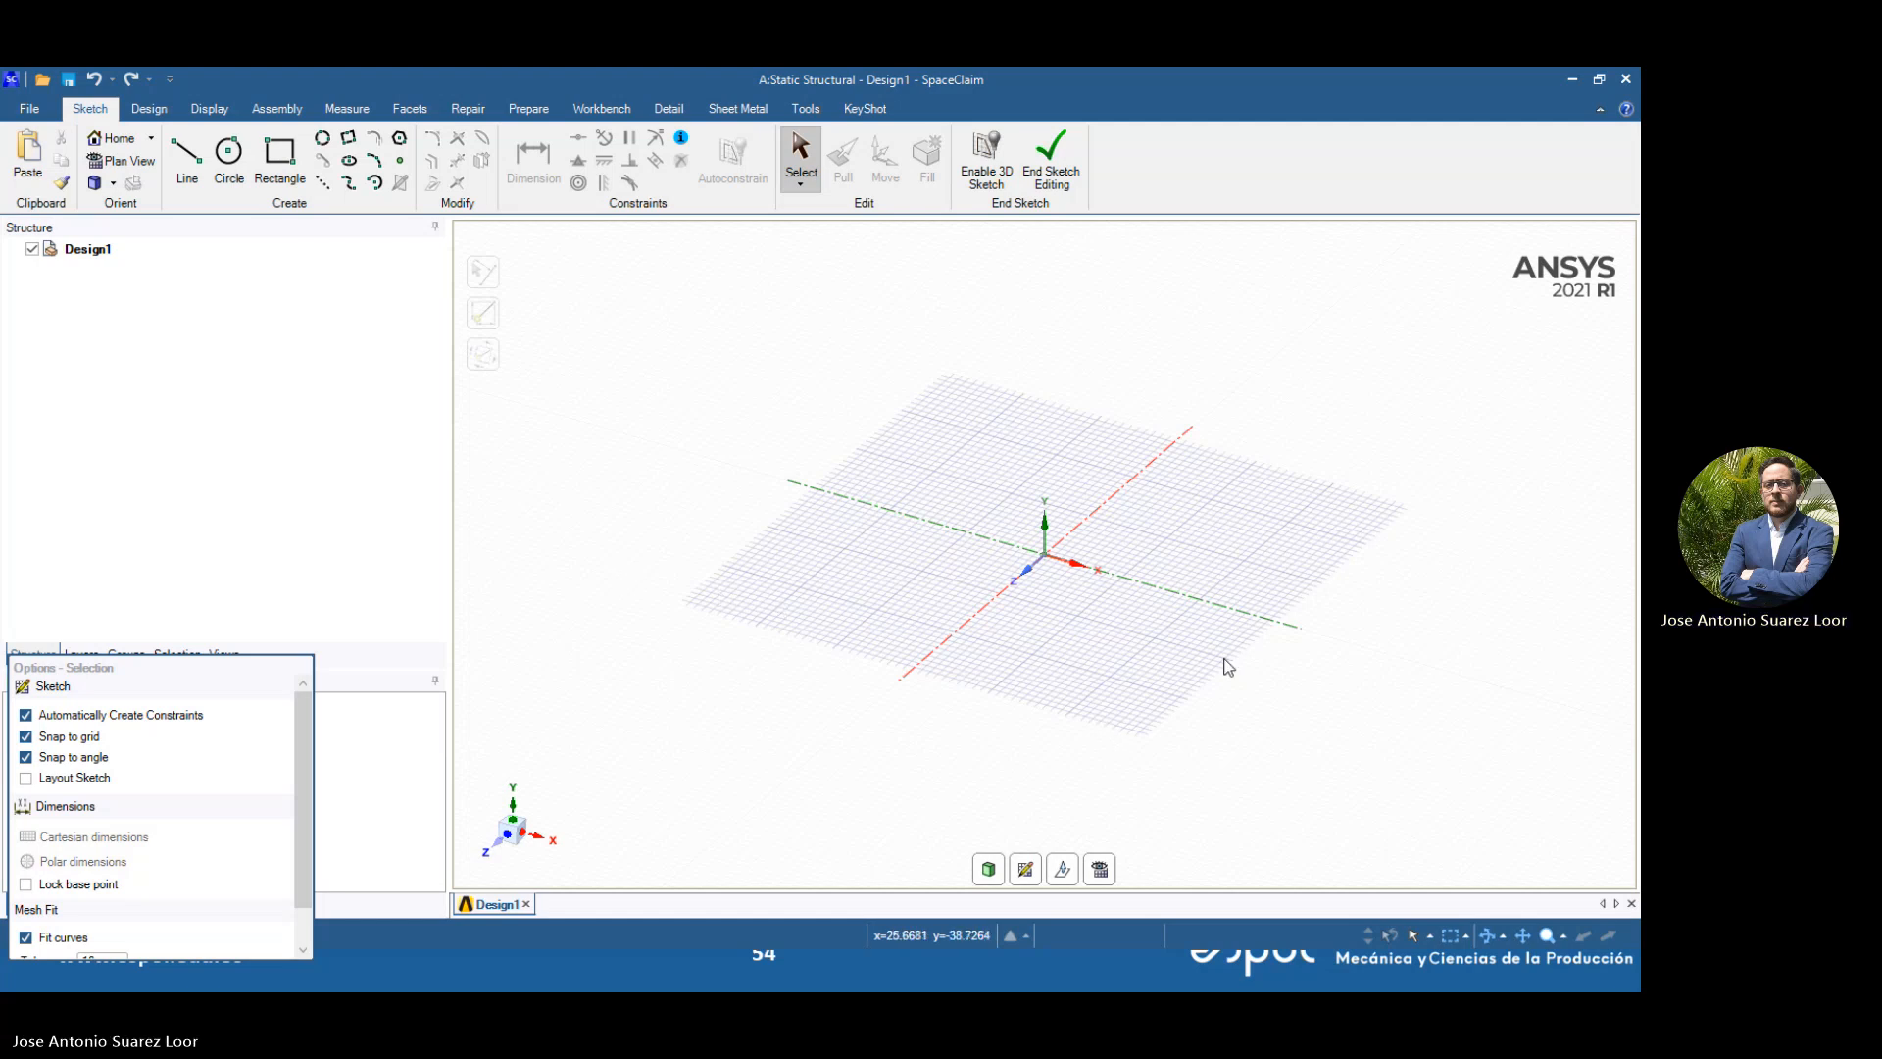
Check the reference drawing and sketch an 80 mm diameter circle on the horizontal axis, left of the origin, in top view
left_click(512, 814)
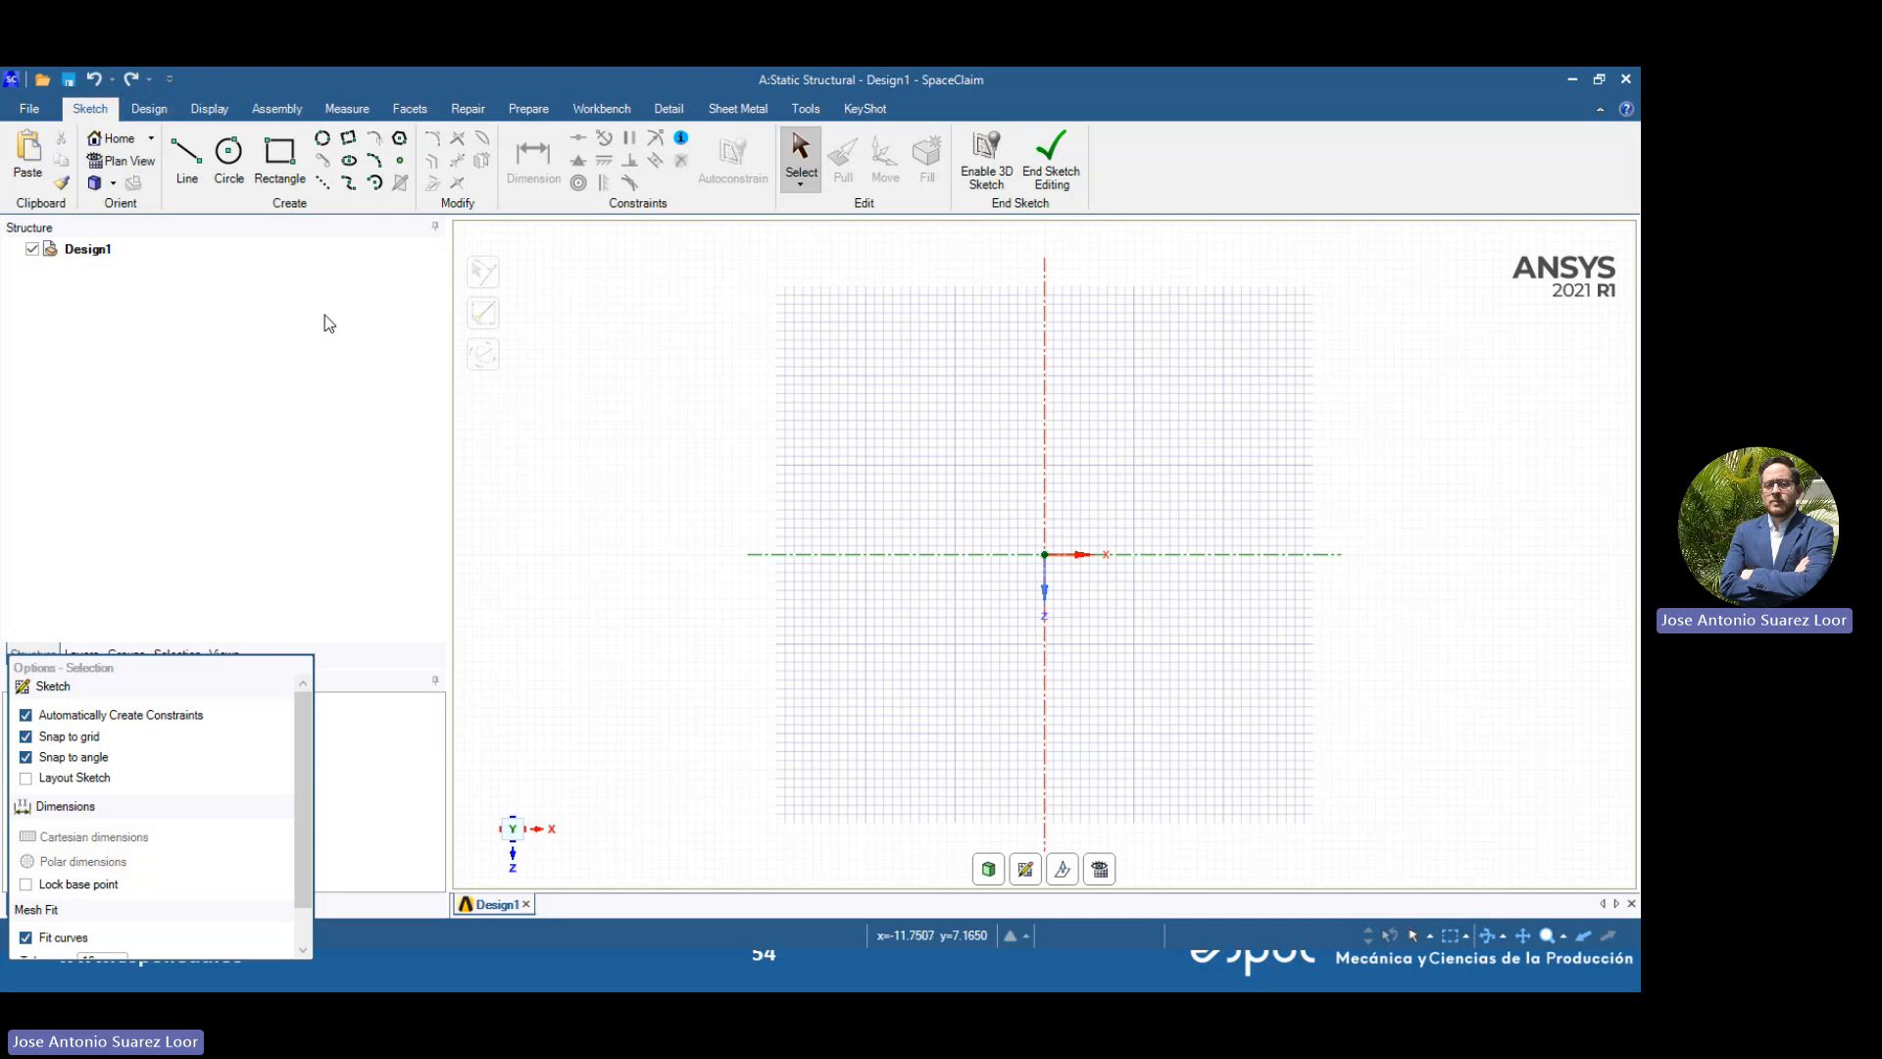
key("alt+Tab")
key("Tab")
key("Tab")
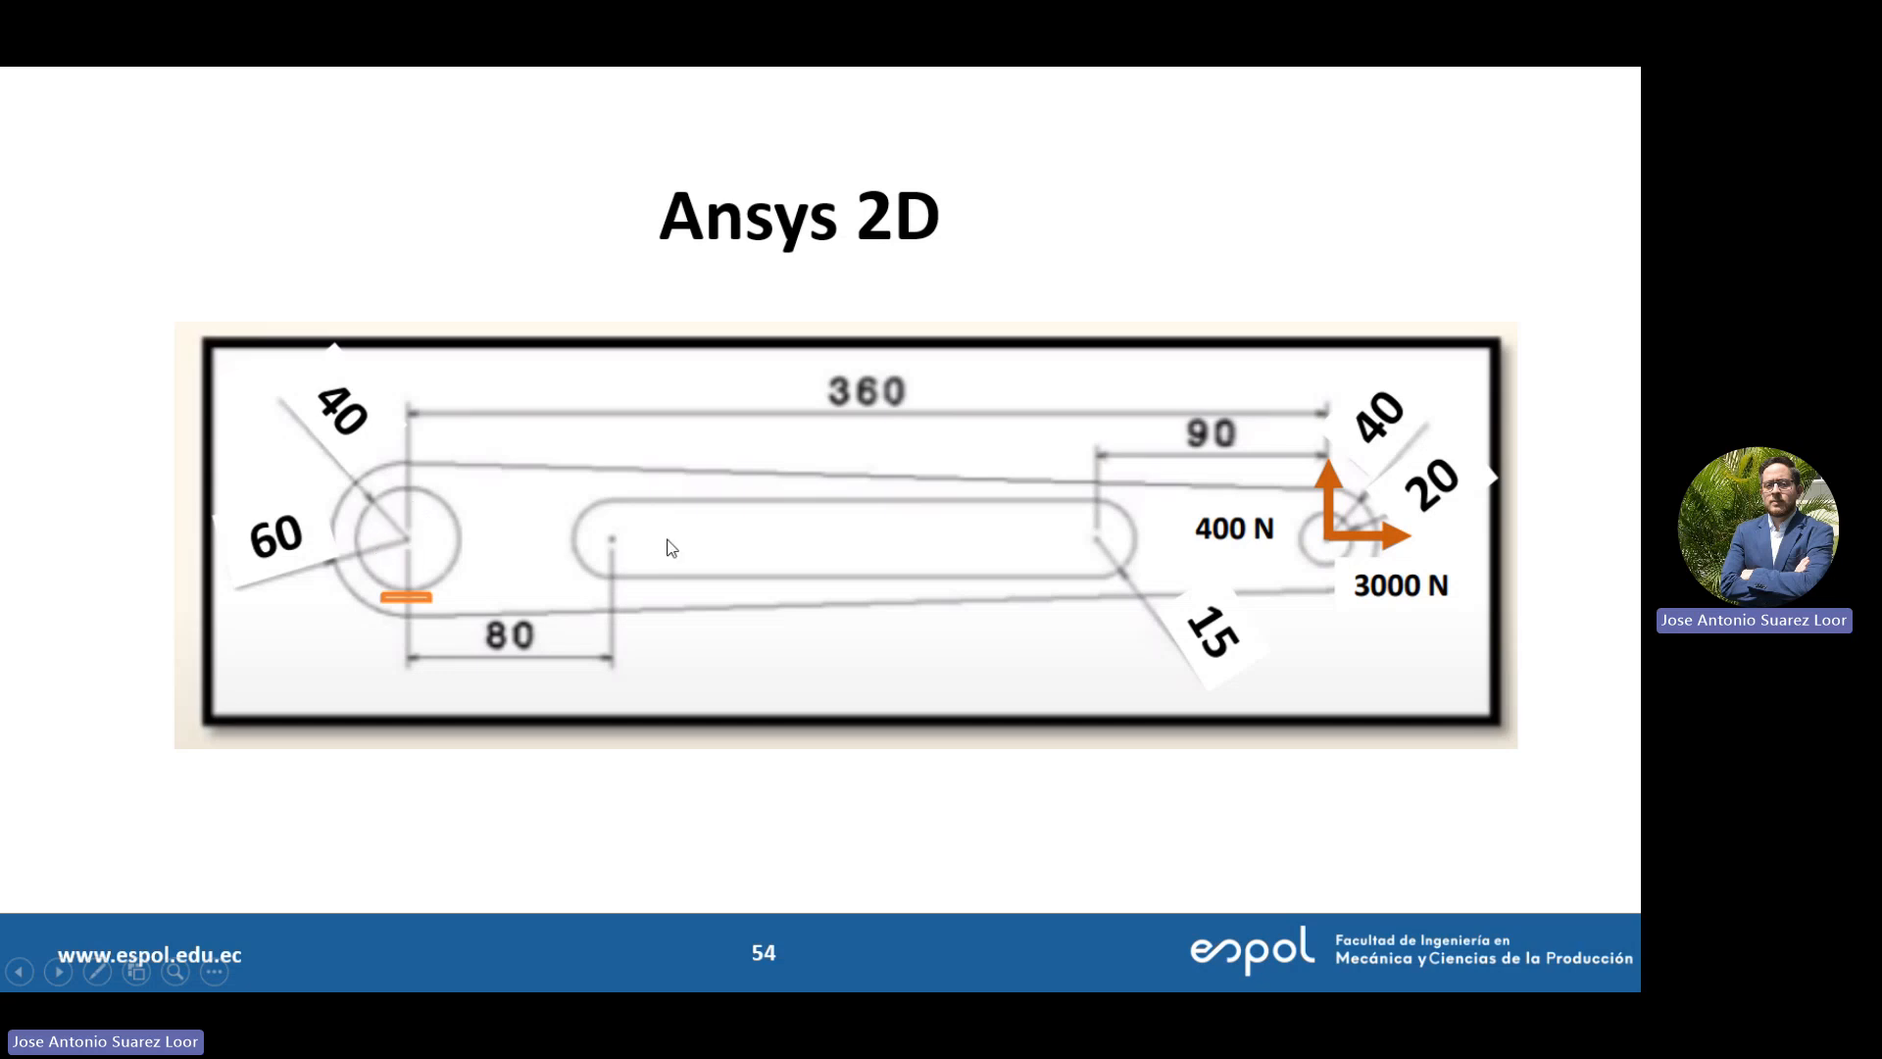
key("alt+Tab")
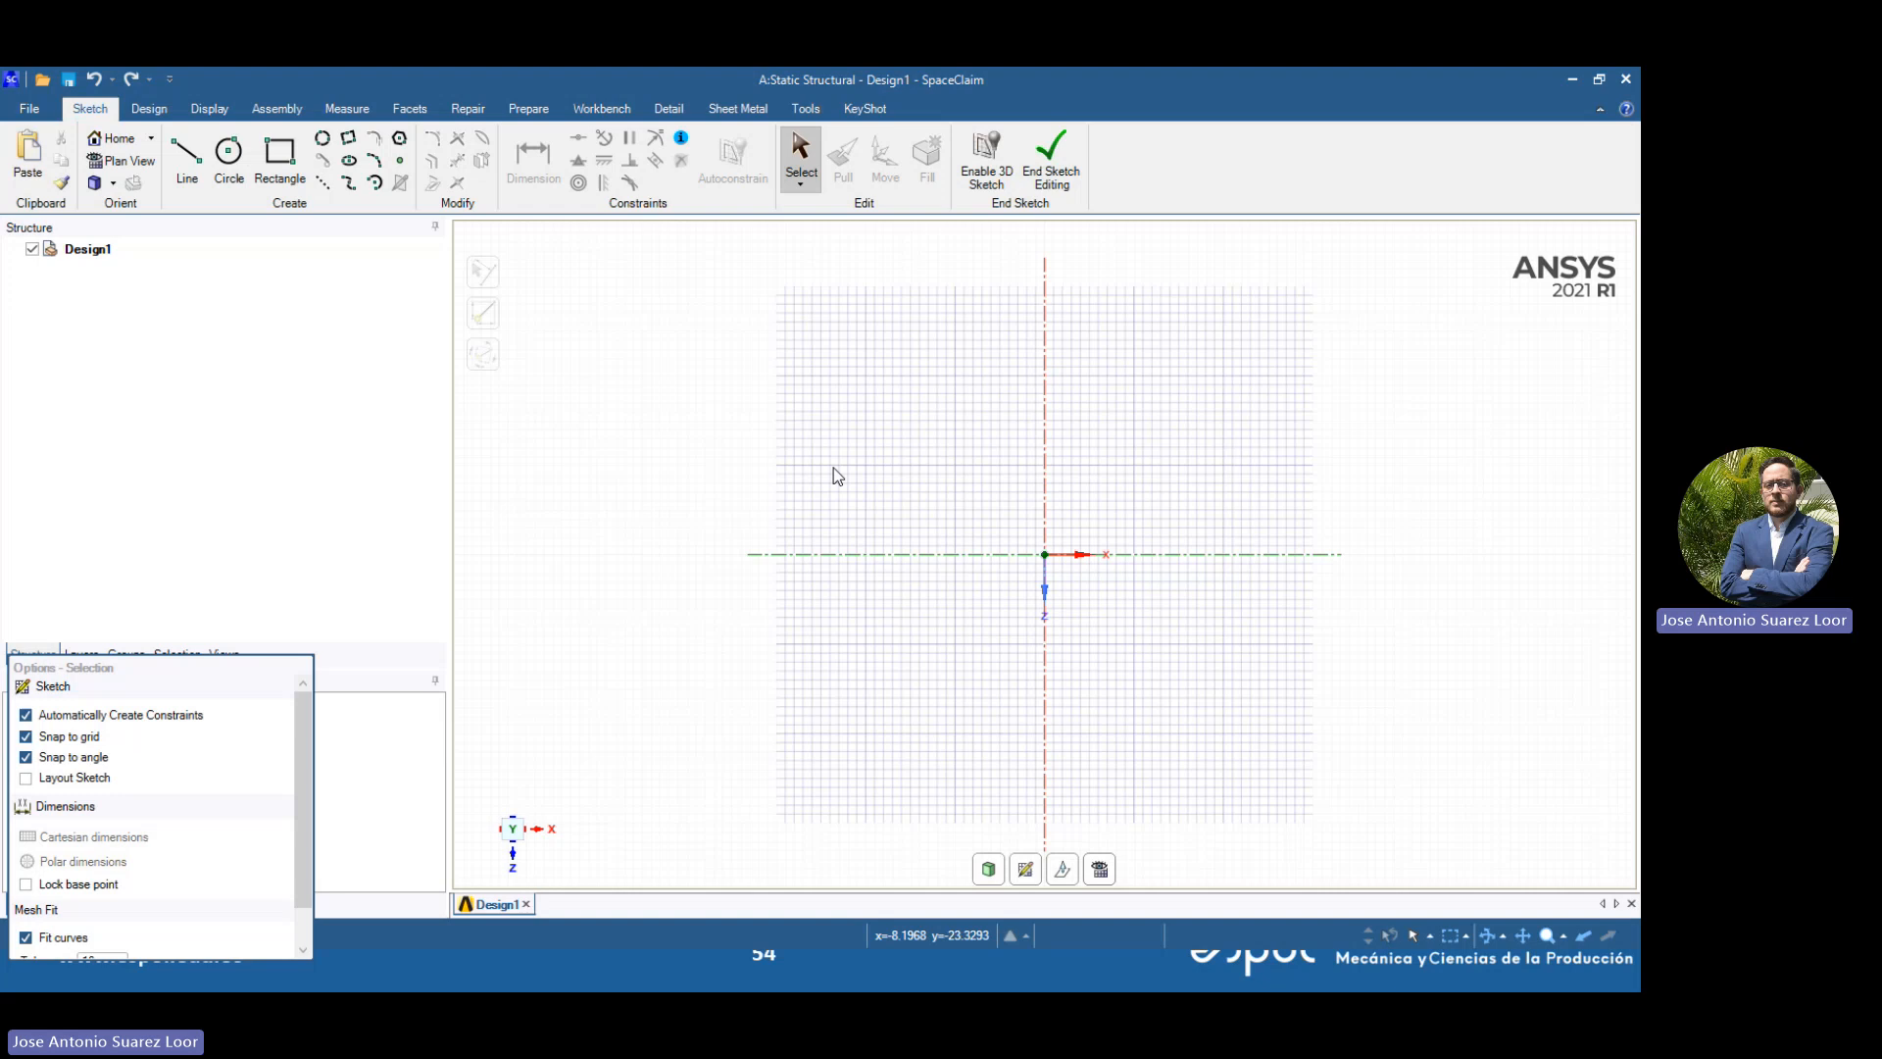
left_click(228, 157)
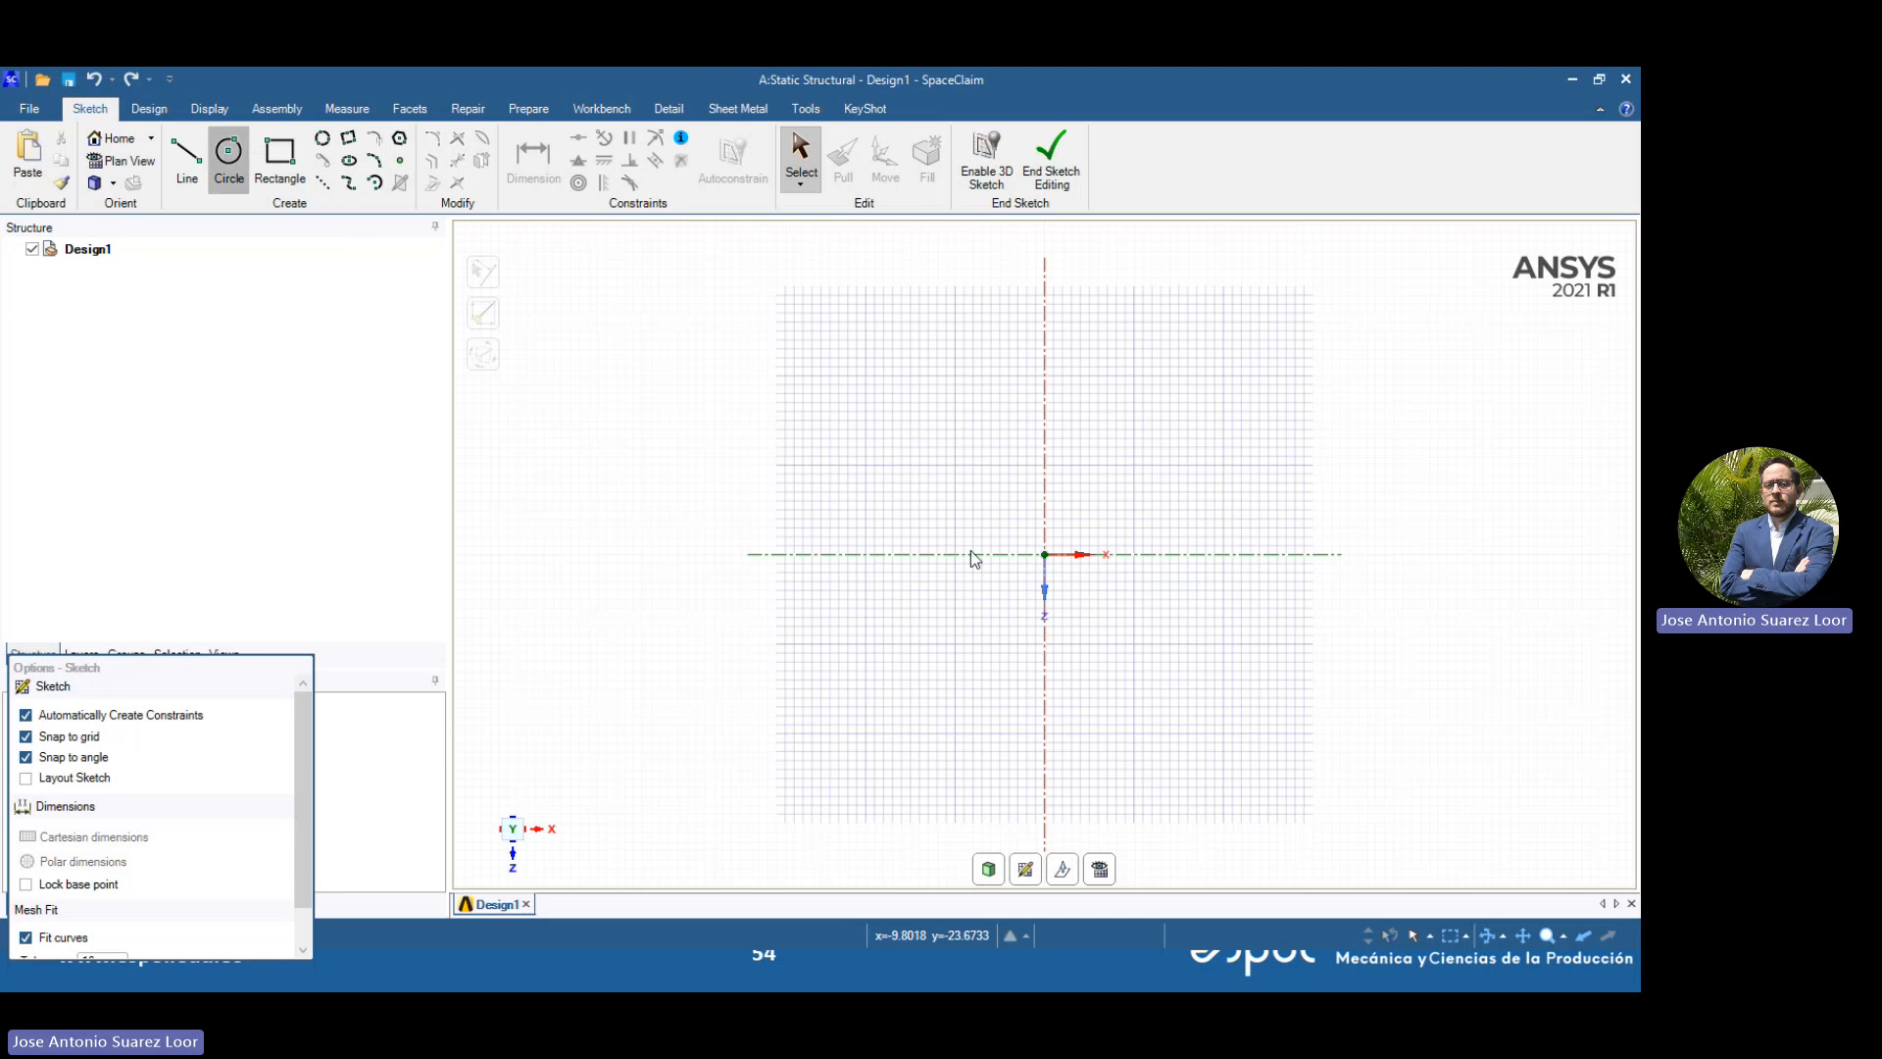
left_click(804, 555)
key("alt+Tab")
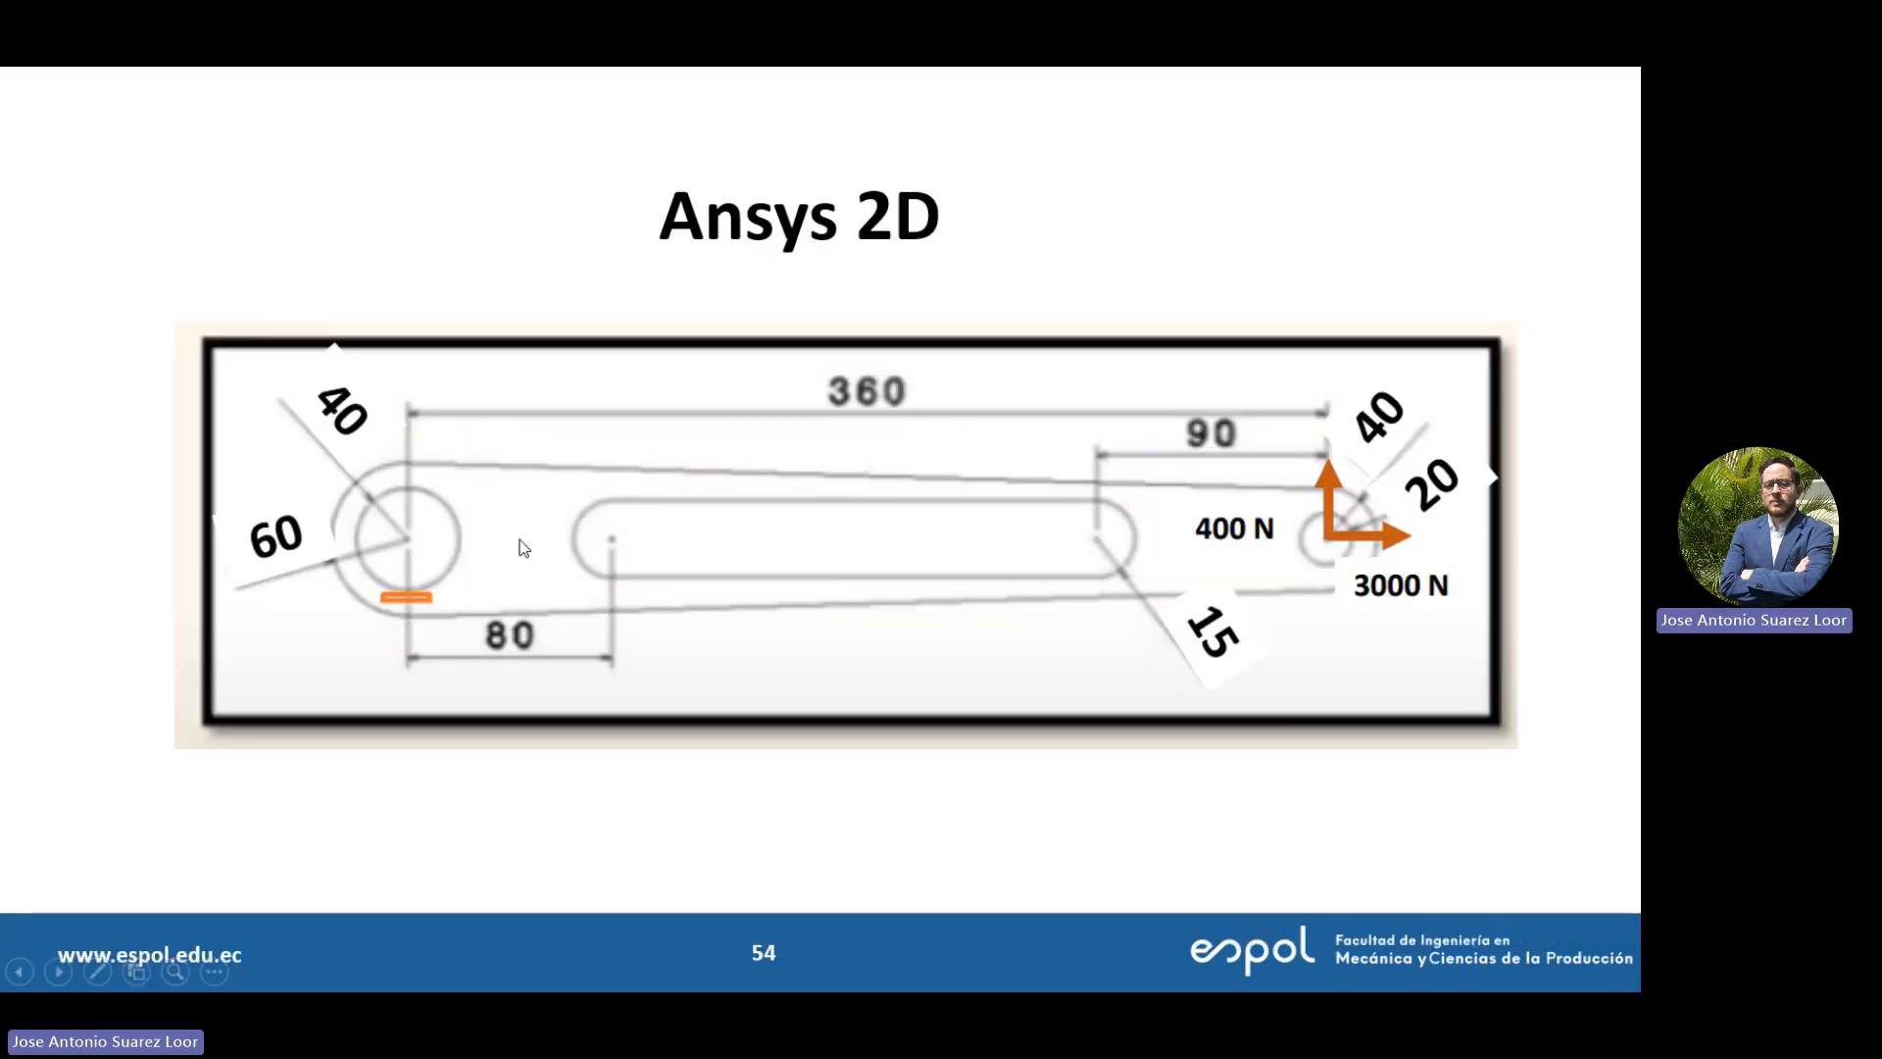
key("alt+Tab")
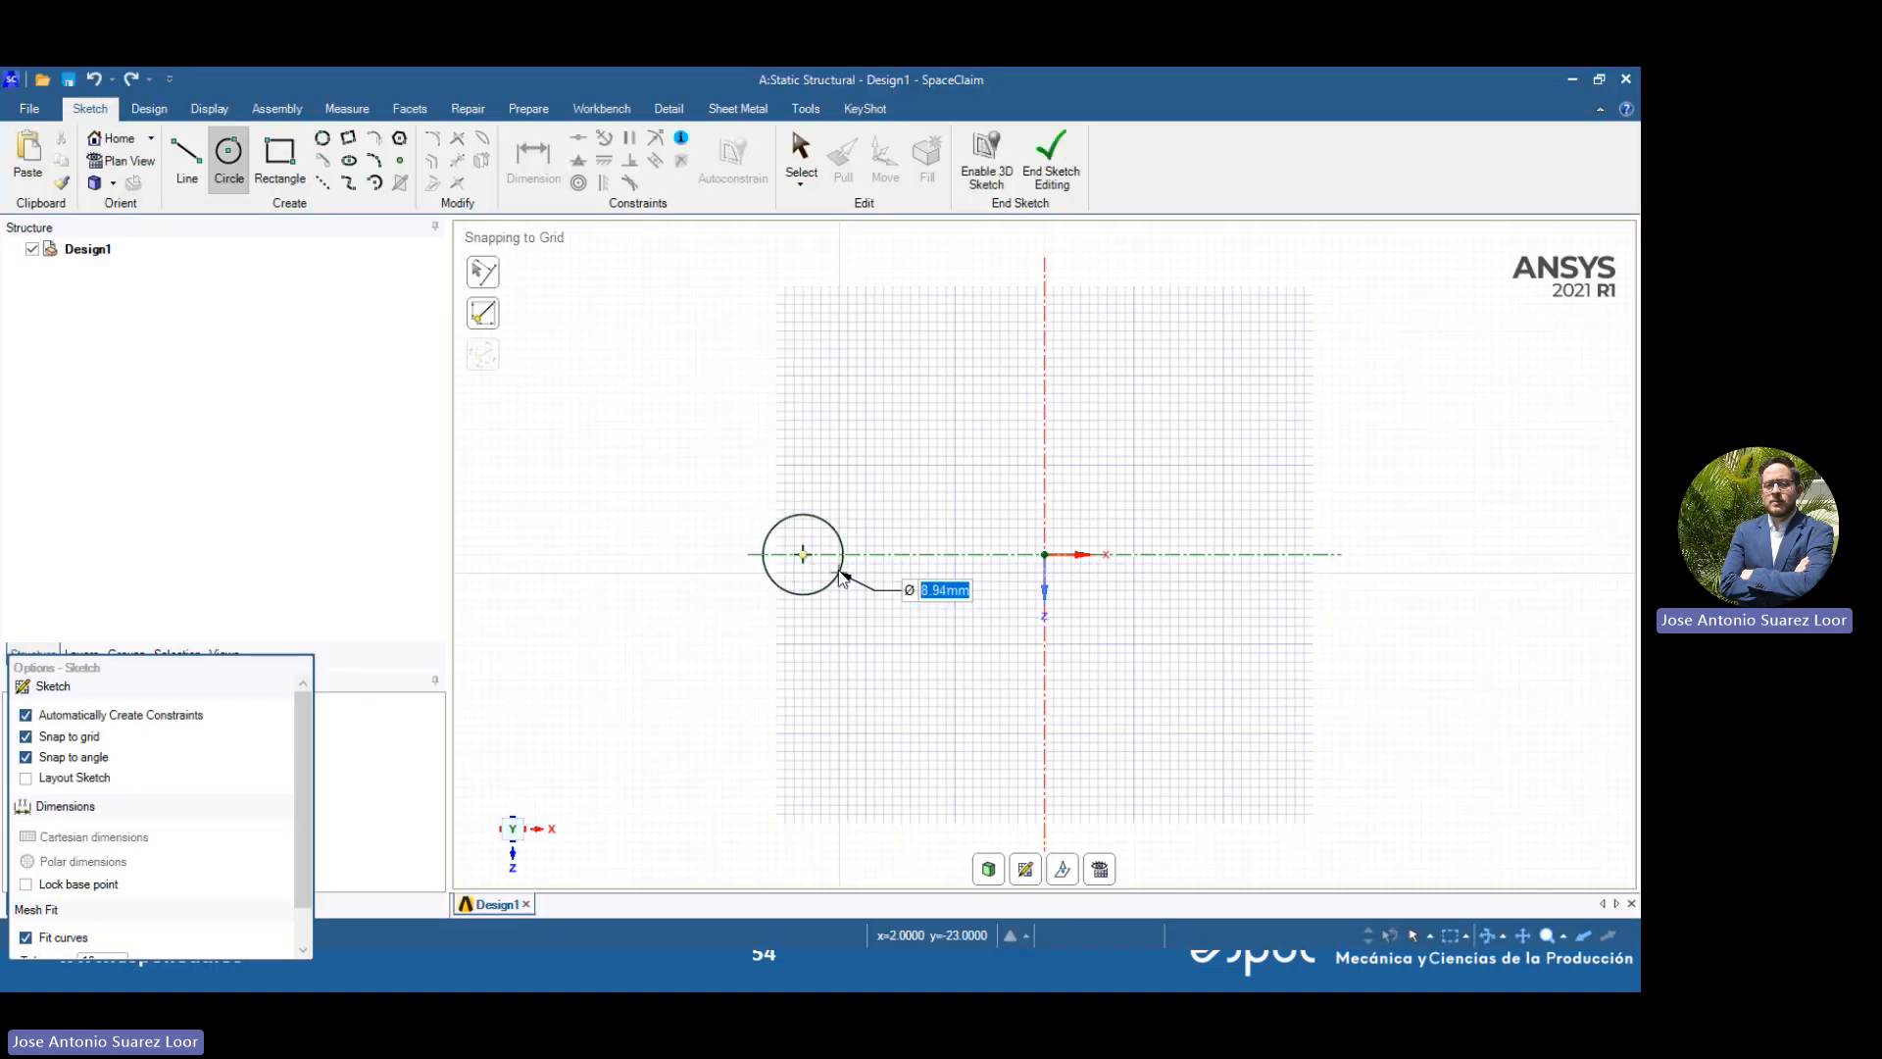
left_click(1123, 714)
scroll(1123, 714, "down", 1)
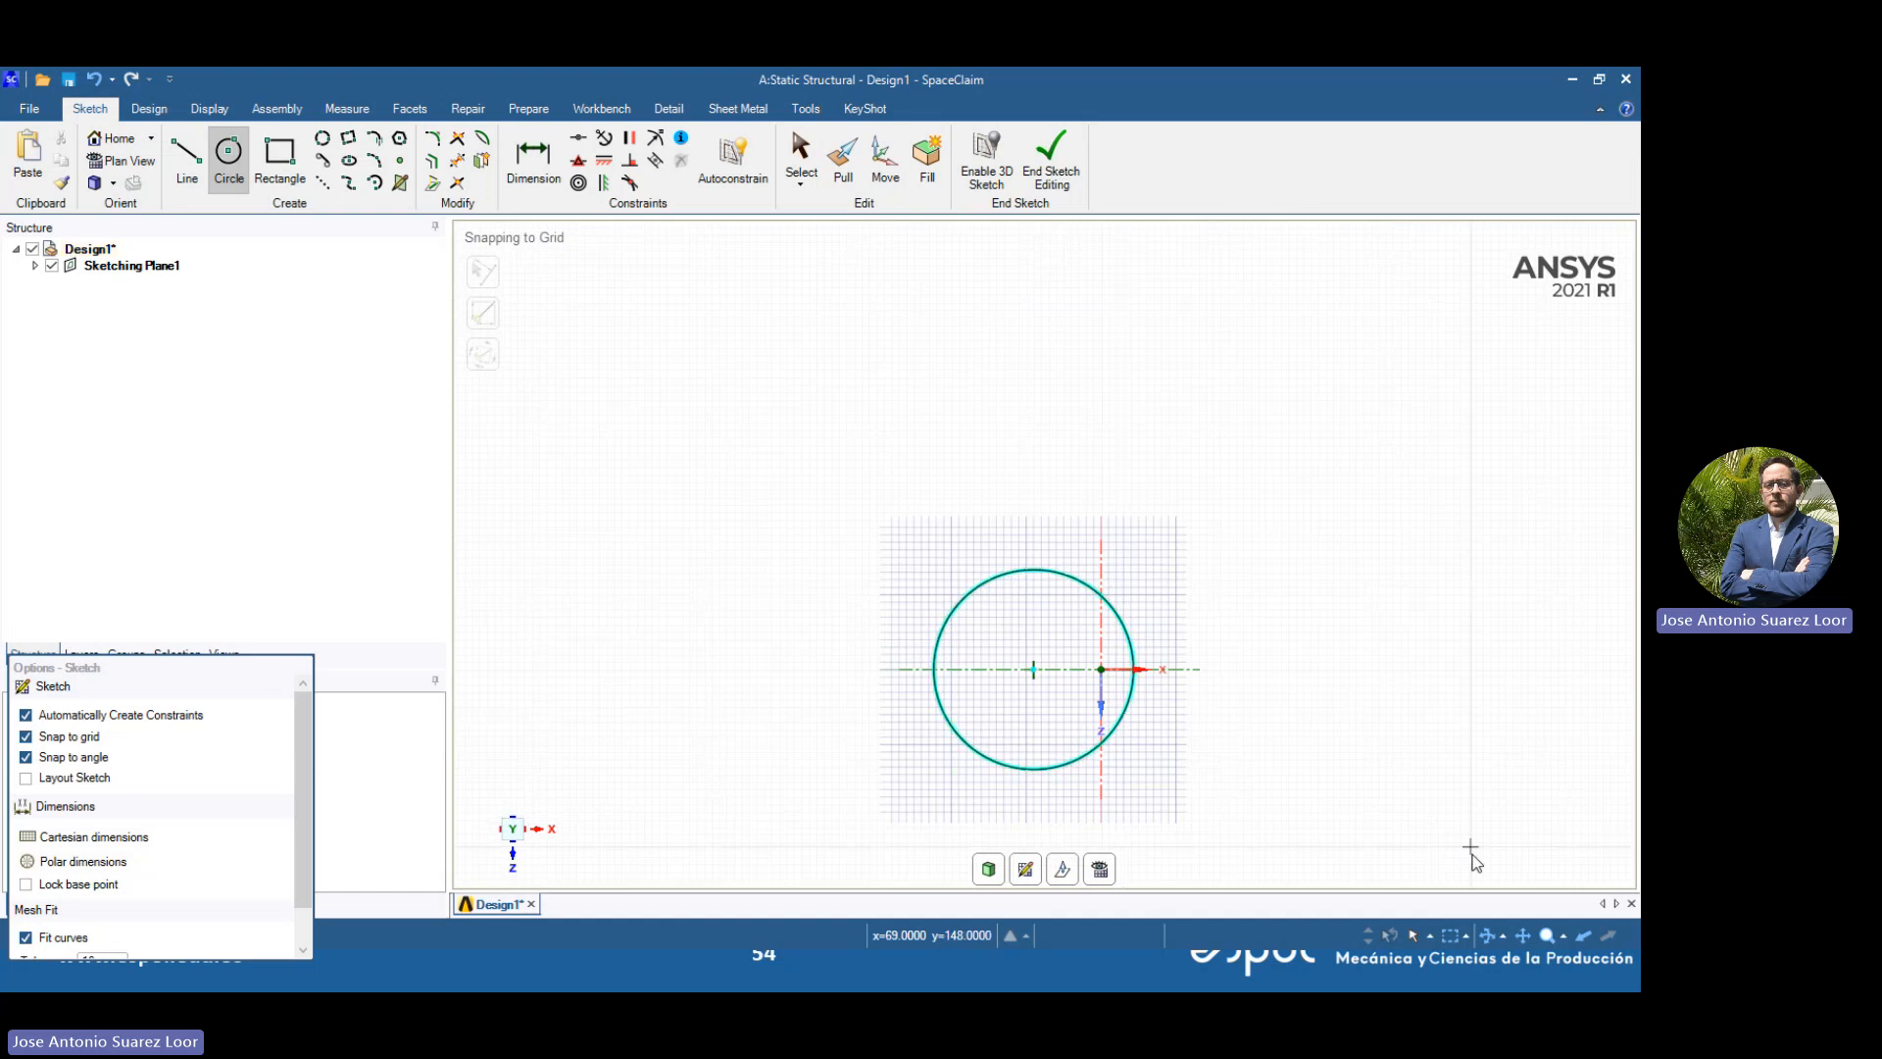
Sketch a second 80 mm diameter circle on the horizontal axis, centred about 201 mm right of the first circle's centre
middle_click_drag(1192, 534, 857, 387, "ctrl")
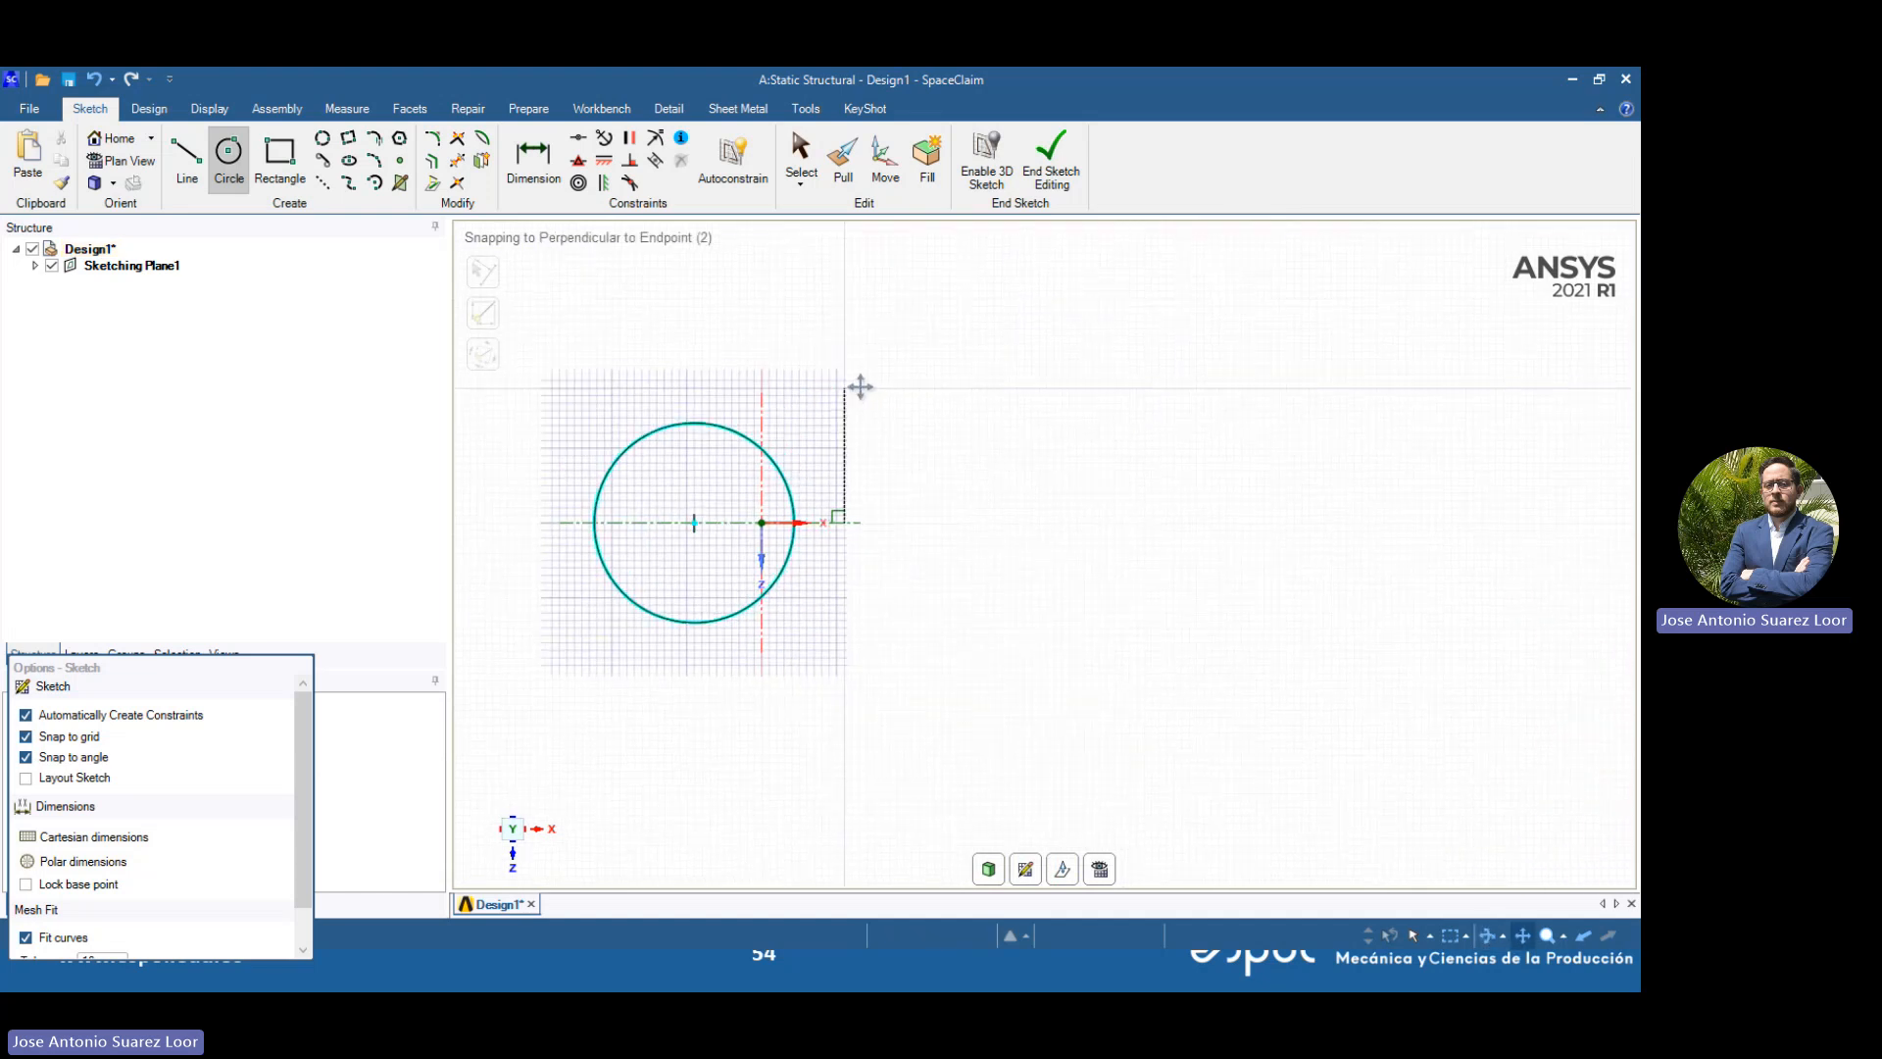
key("alt+Tab")
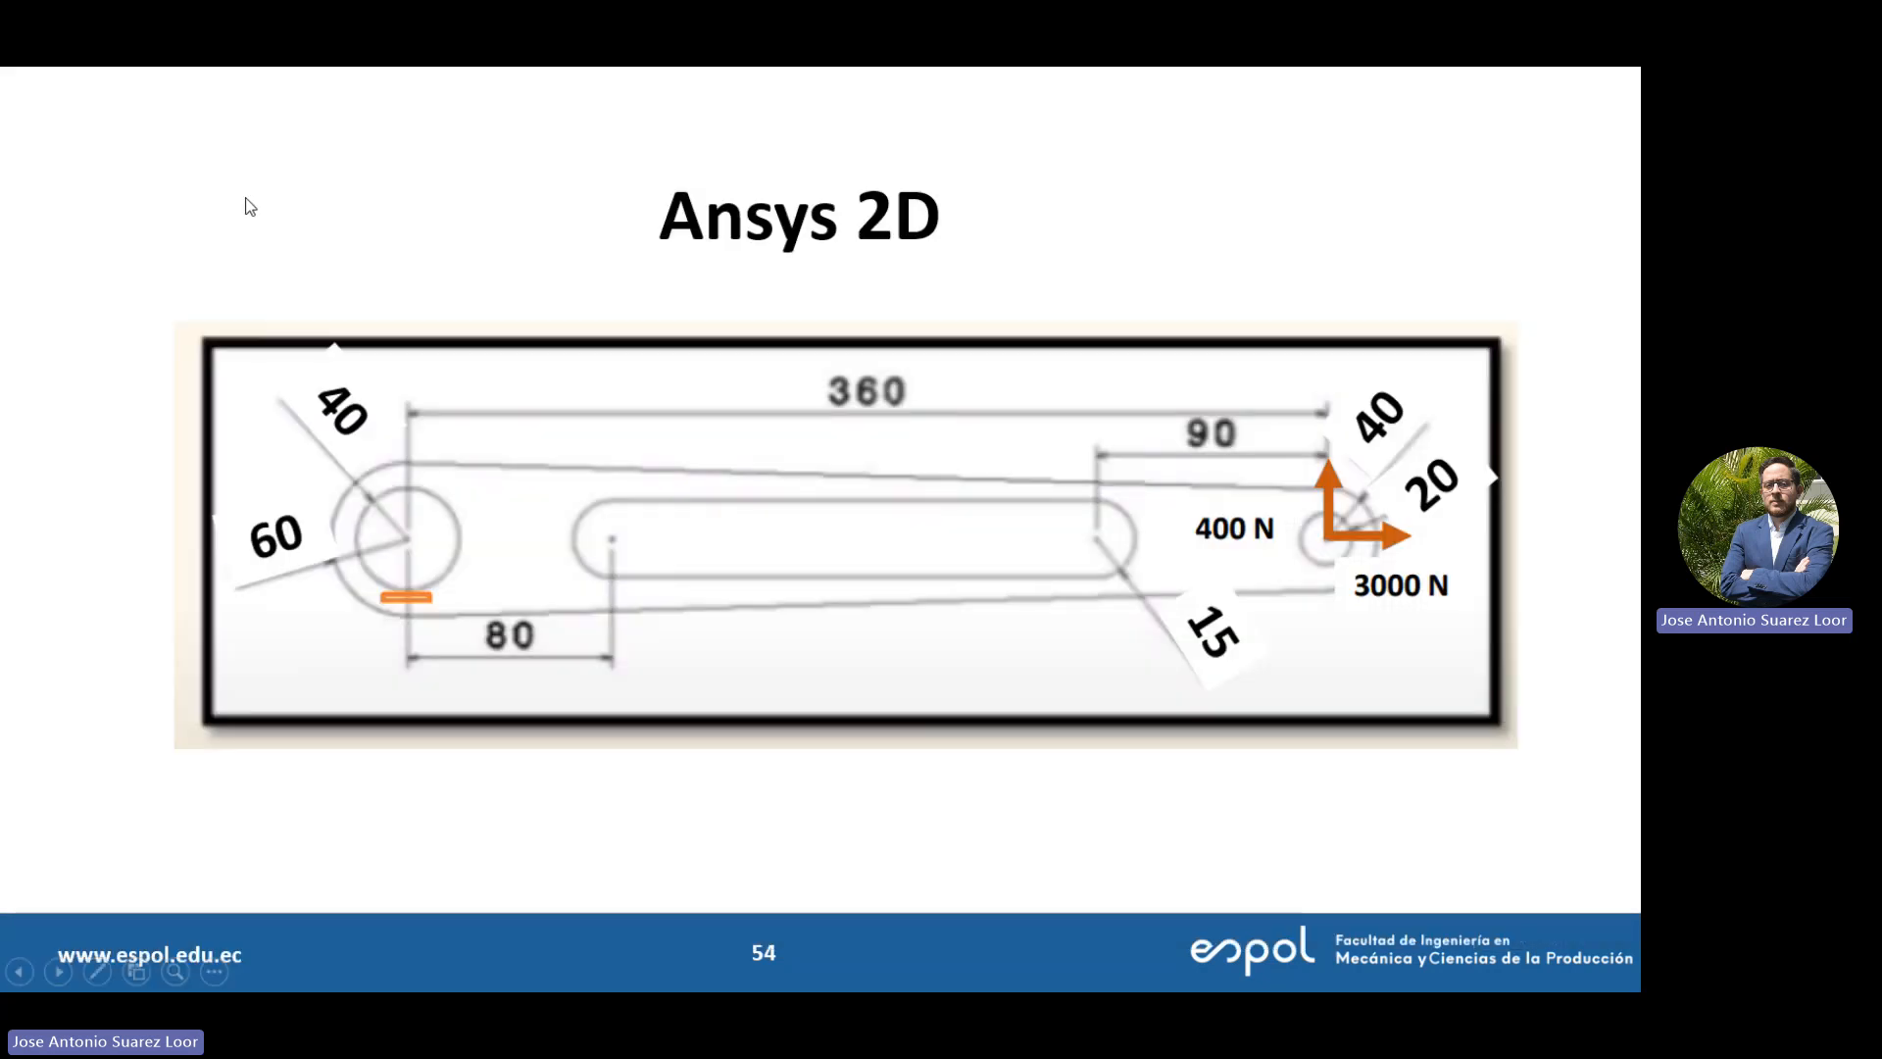
key("alt+Tab")
left_click(226, 154)
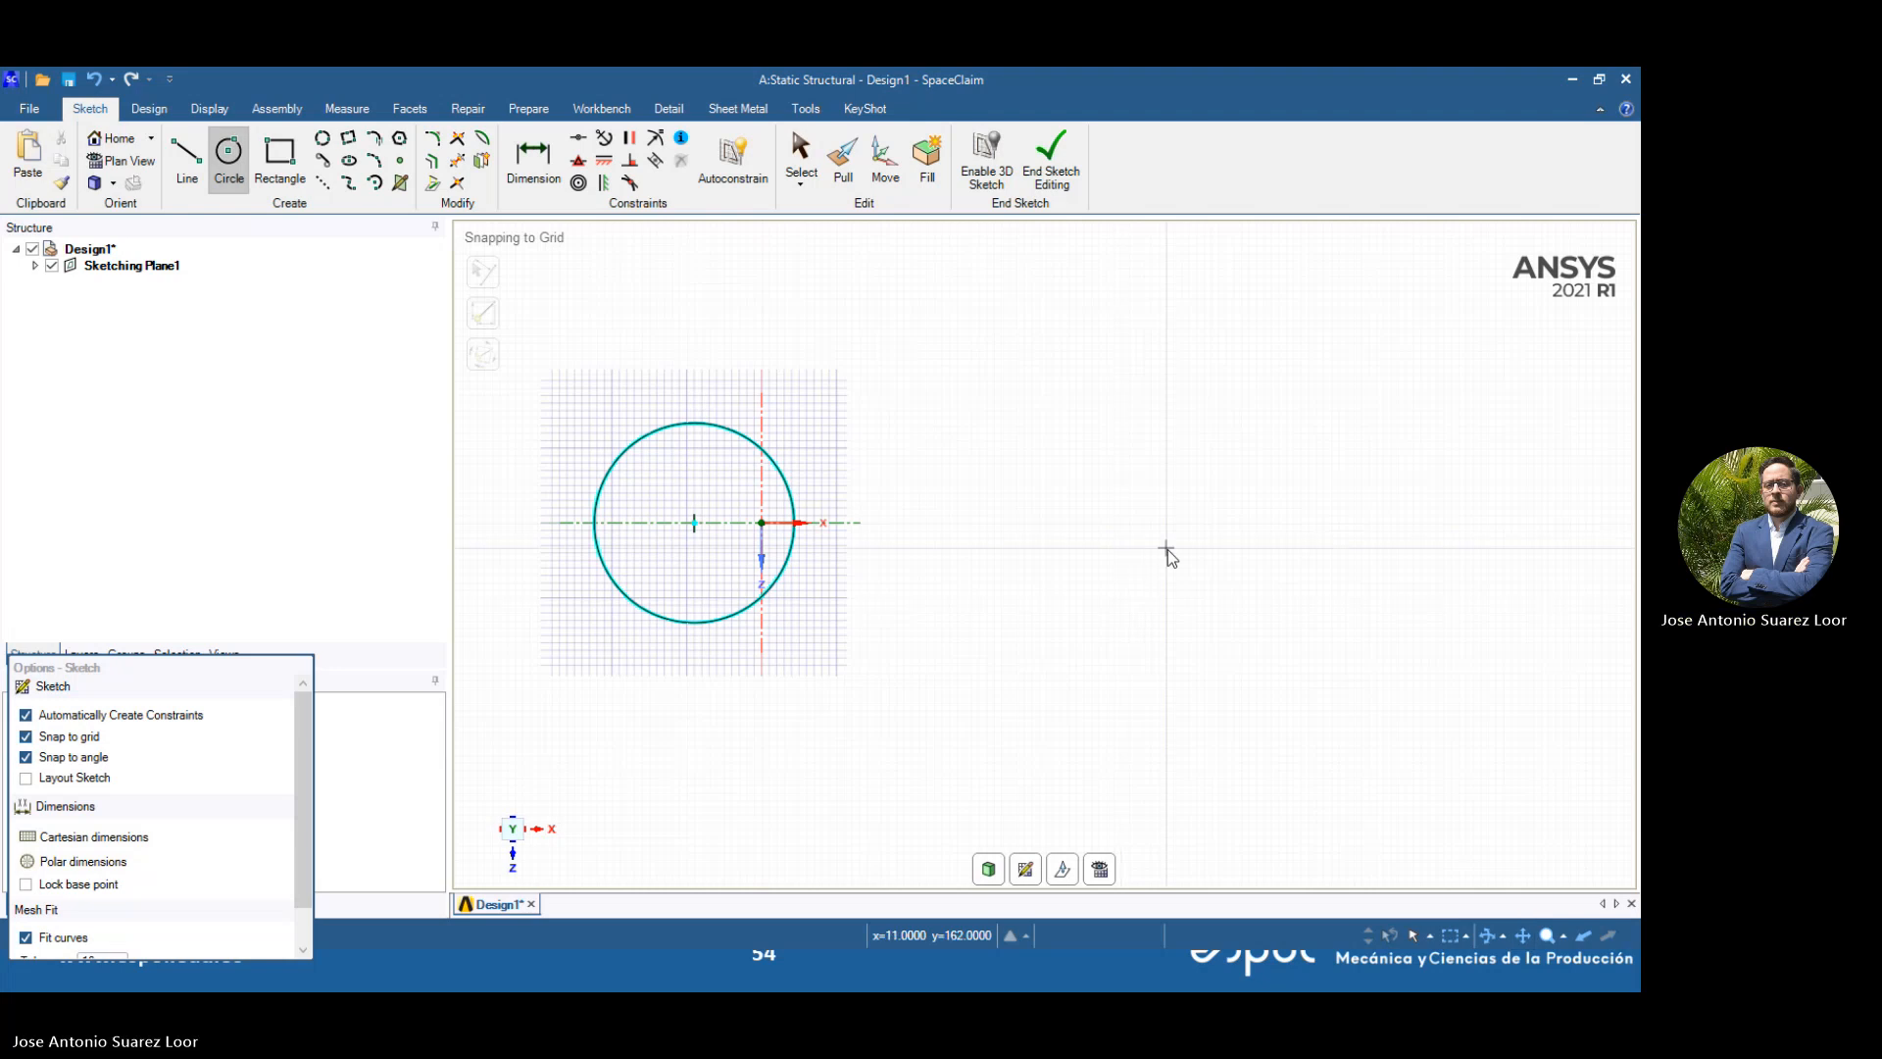
left_click(1196, 523)
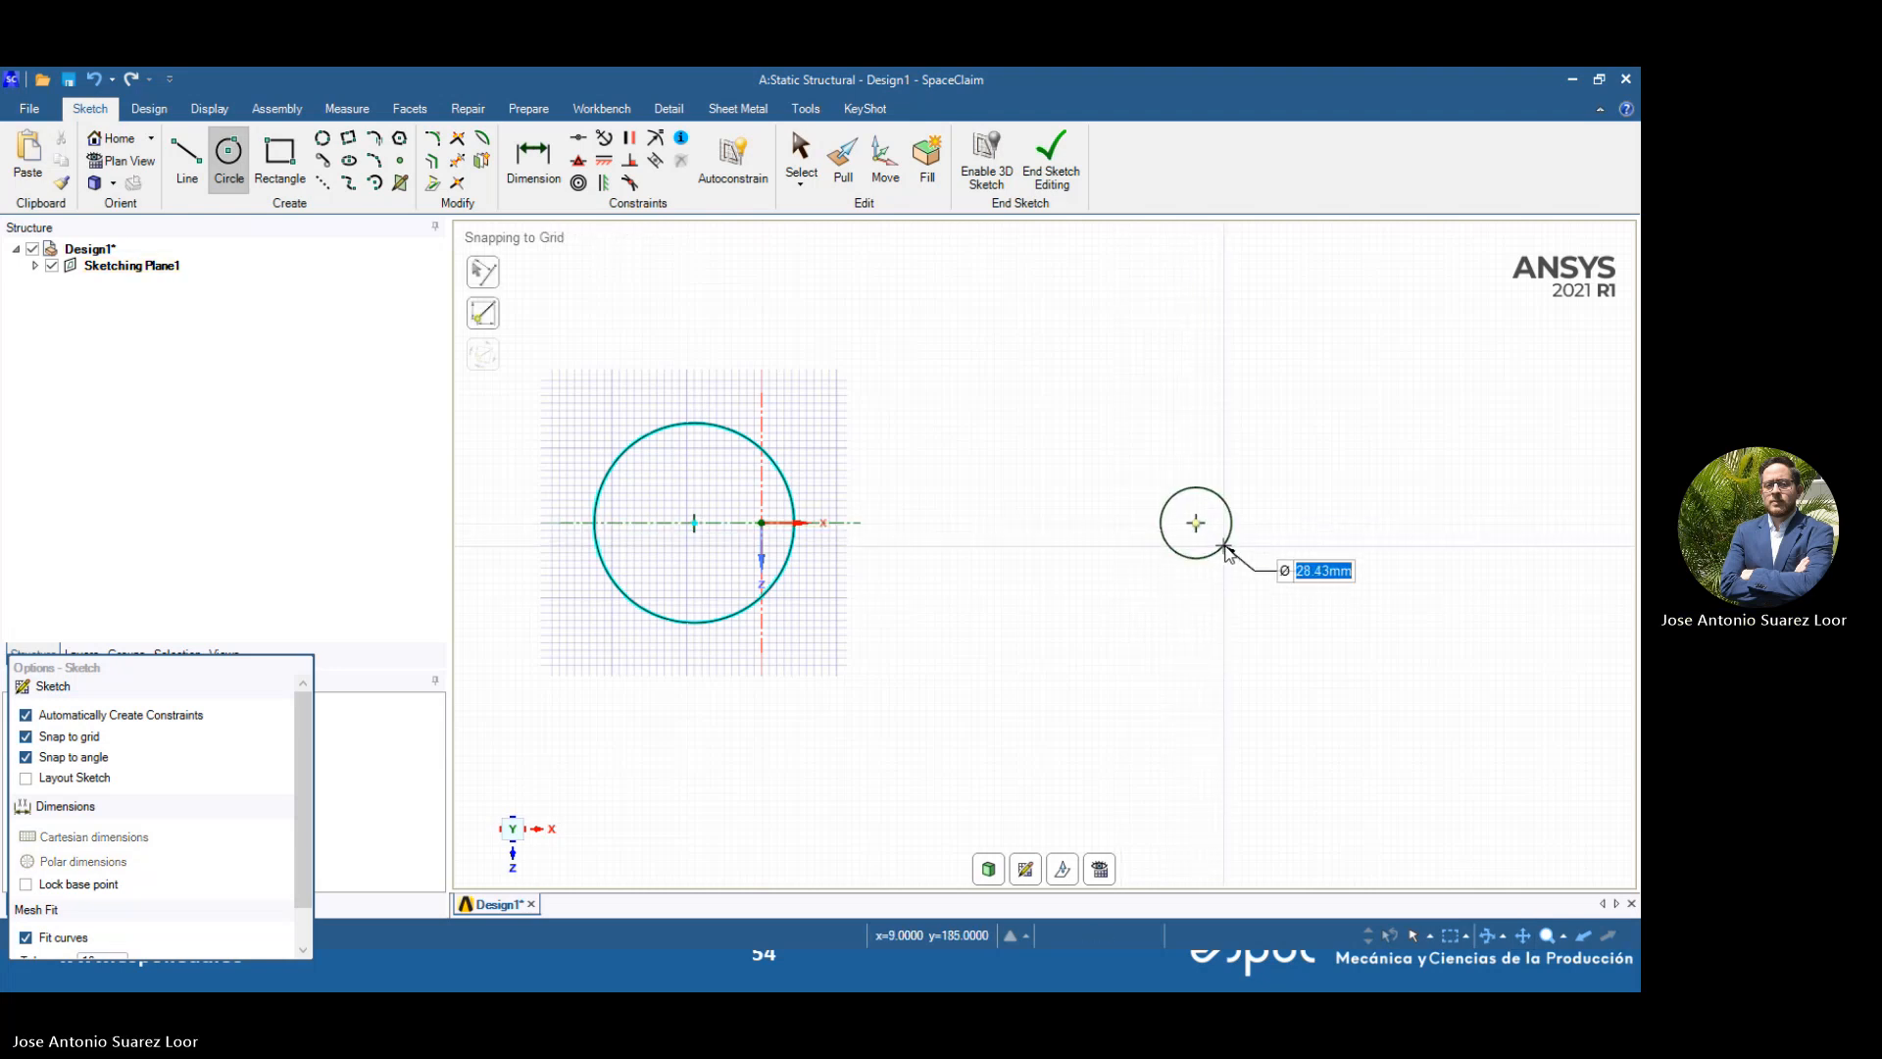
type("80")
key("Return")
Dimension the horizontal distance between the two circle centres and set it to 360 mm, as in the reference drawing
key("alt+Tab")
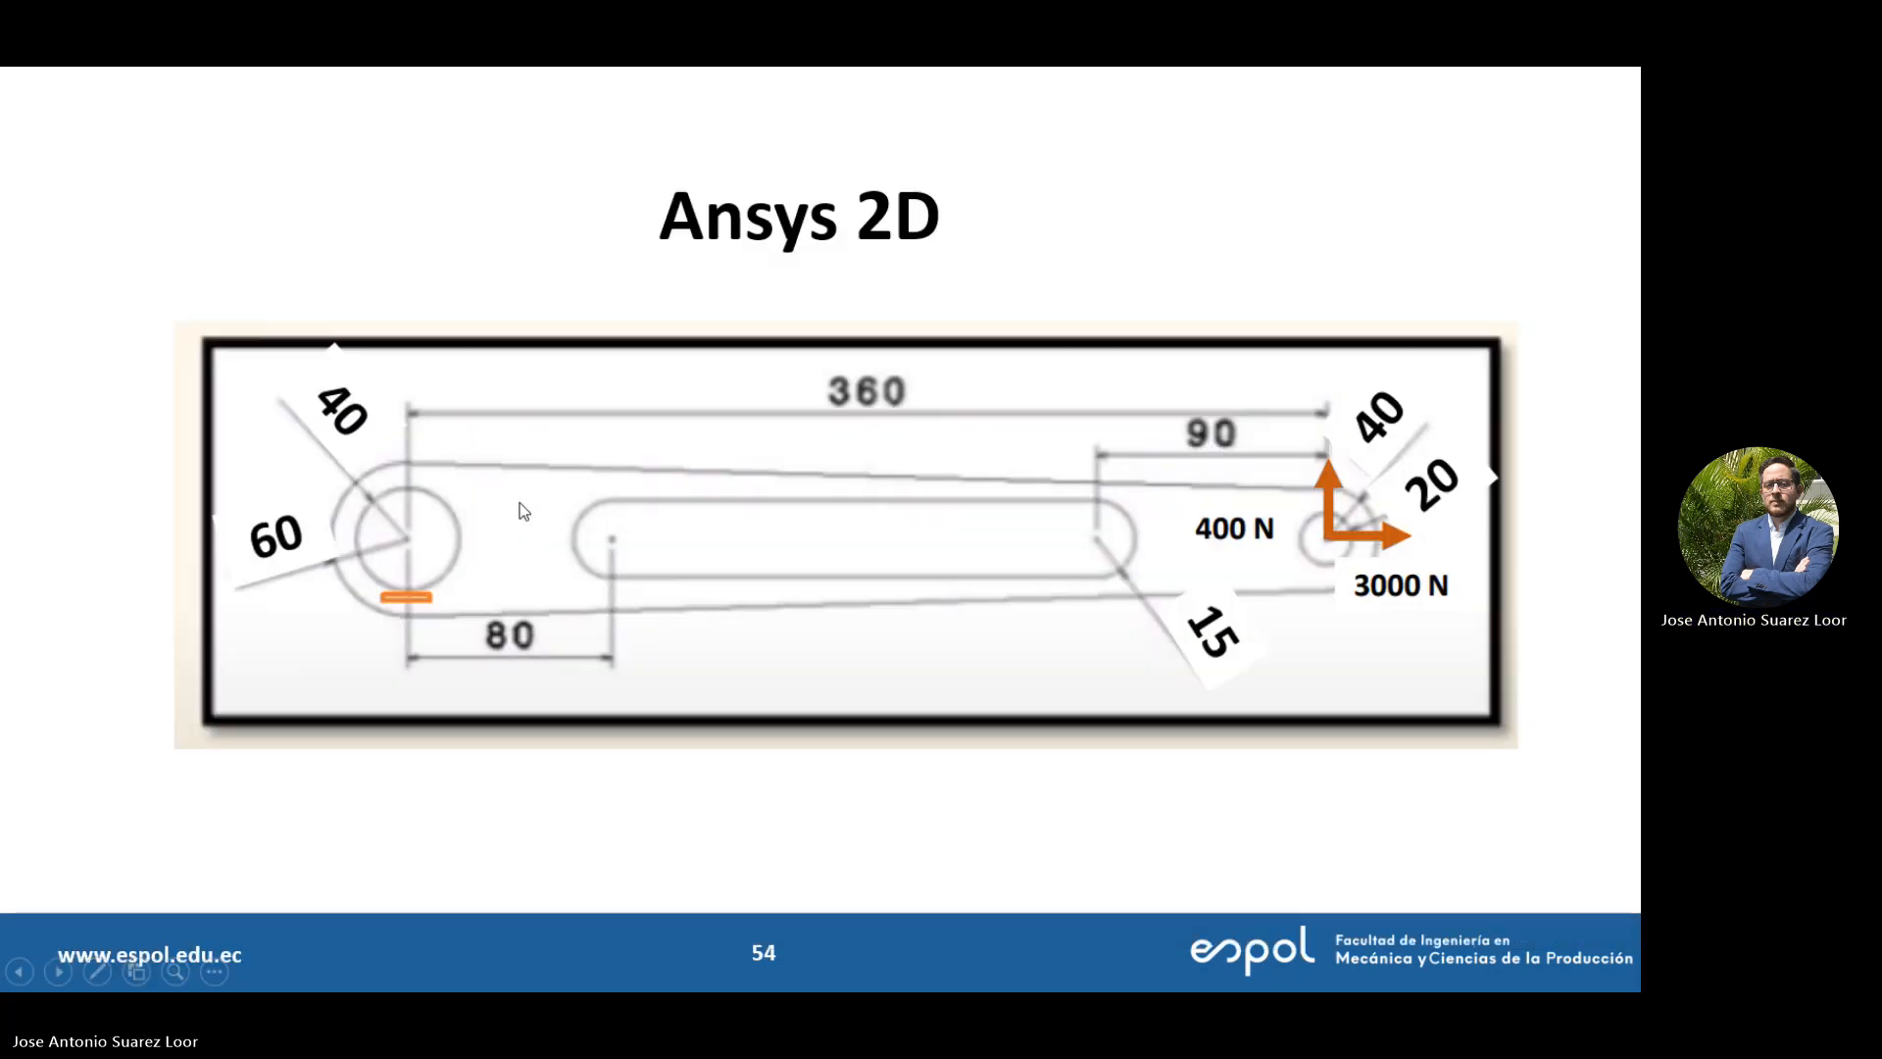
key("alt+Tab")
key("alt+Tab")
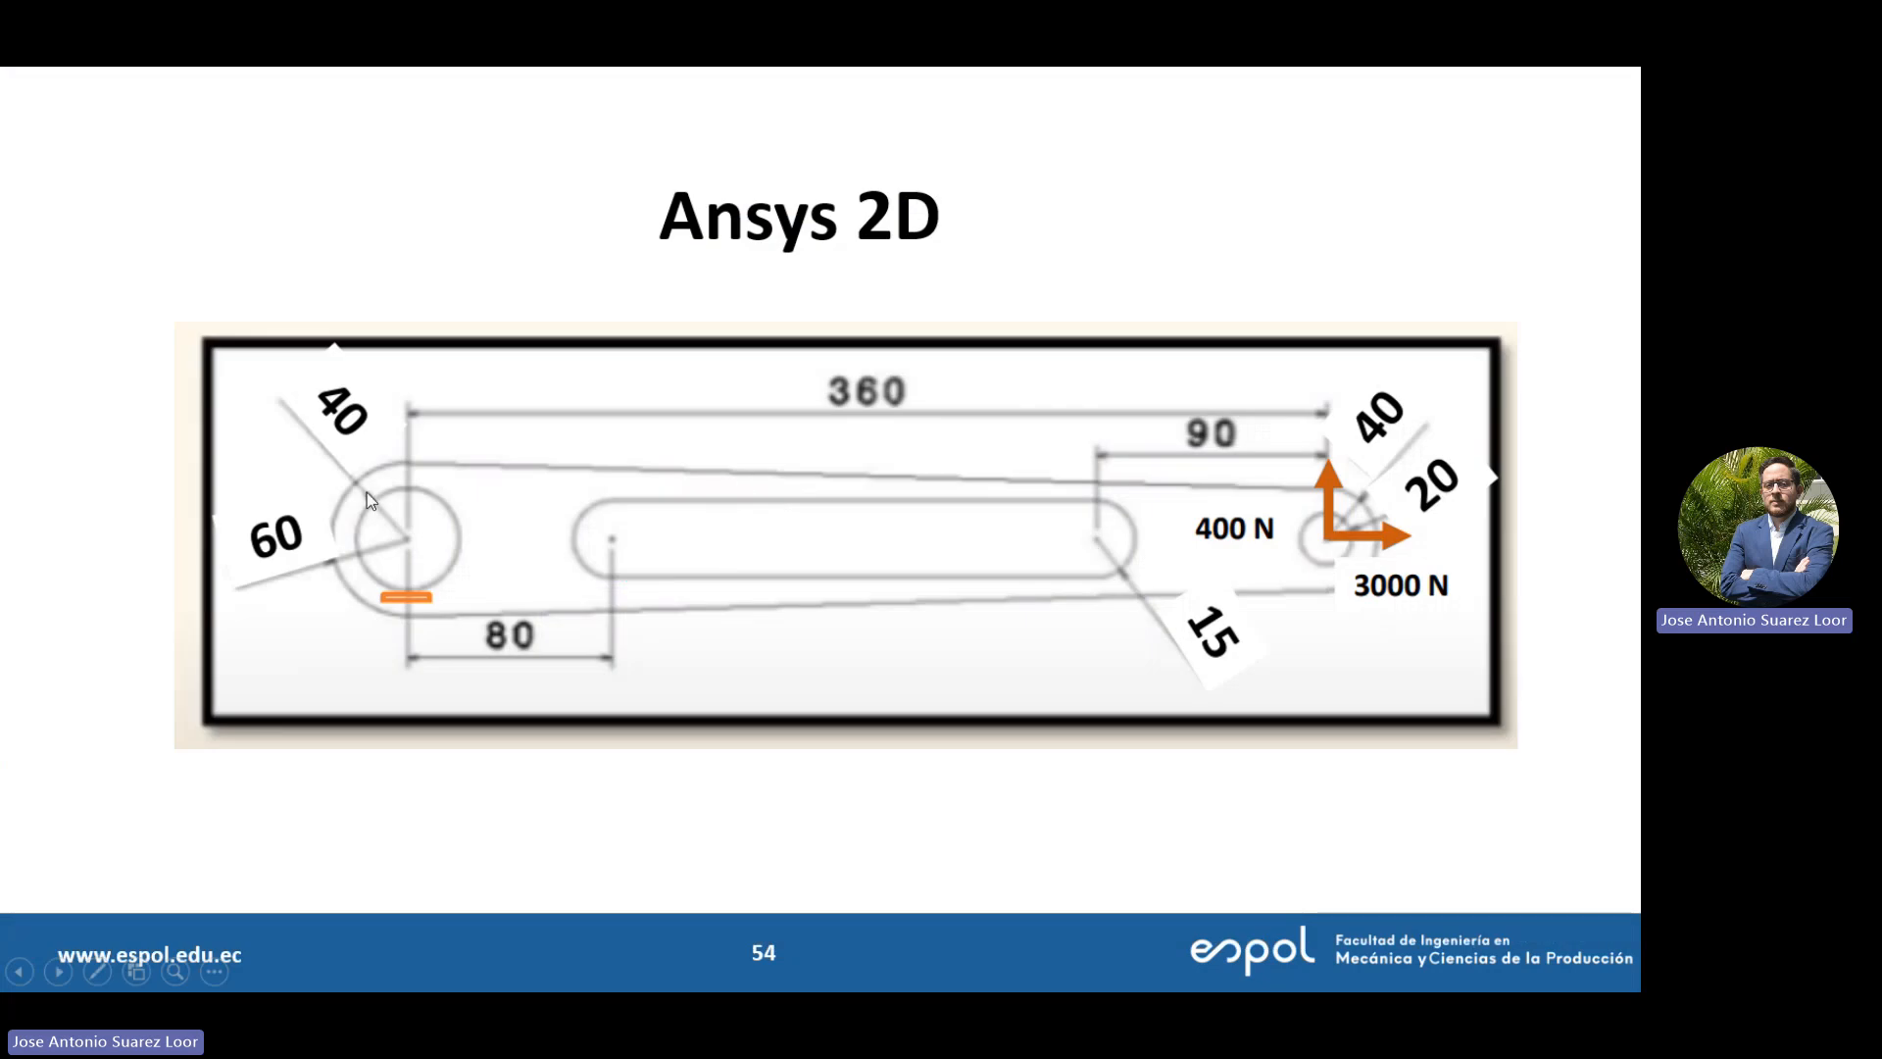
key("alt+Tab")
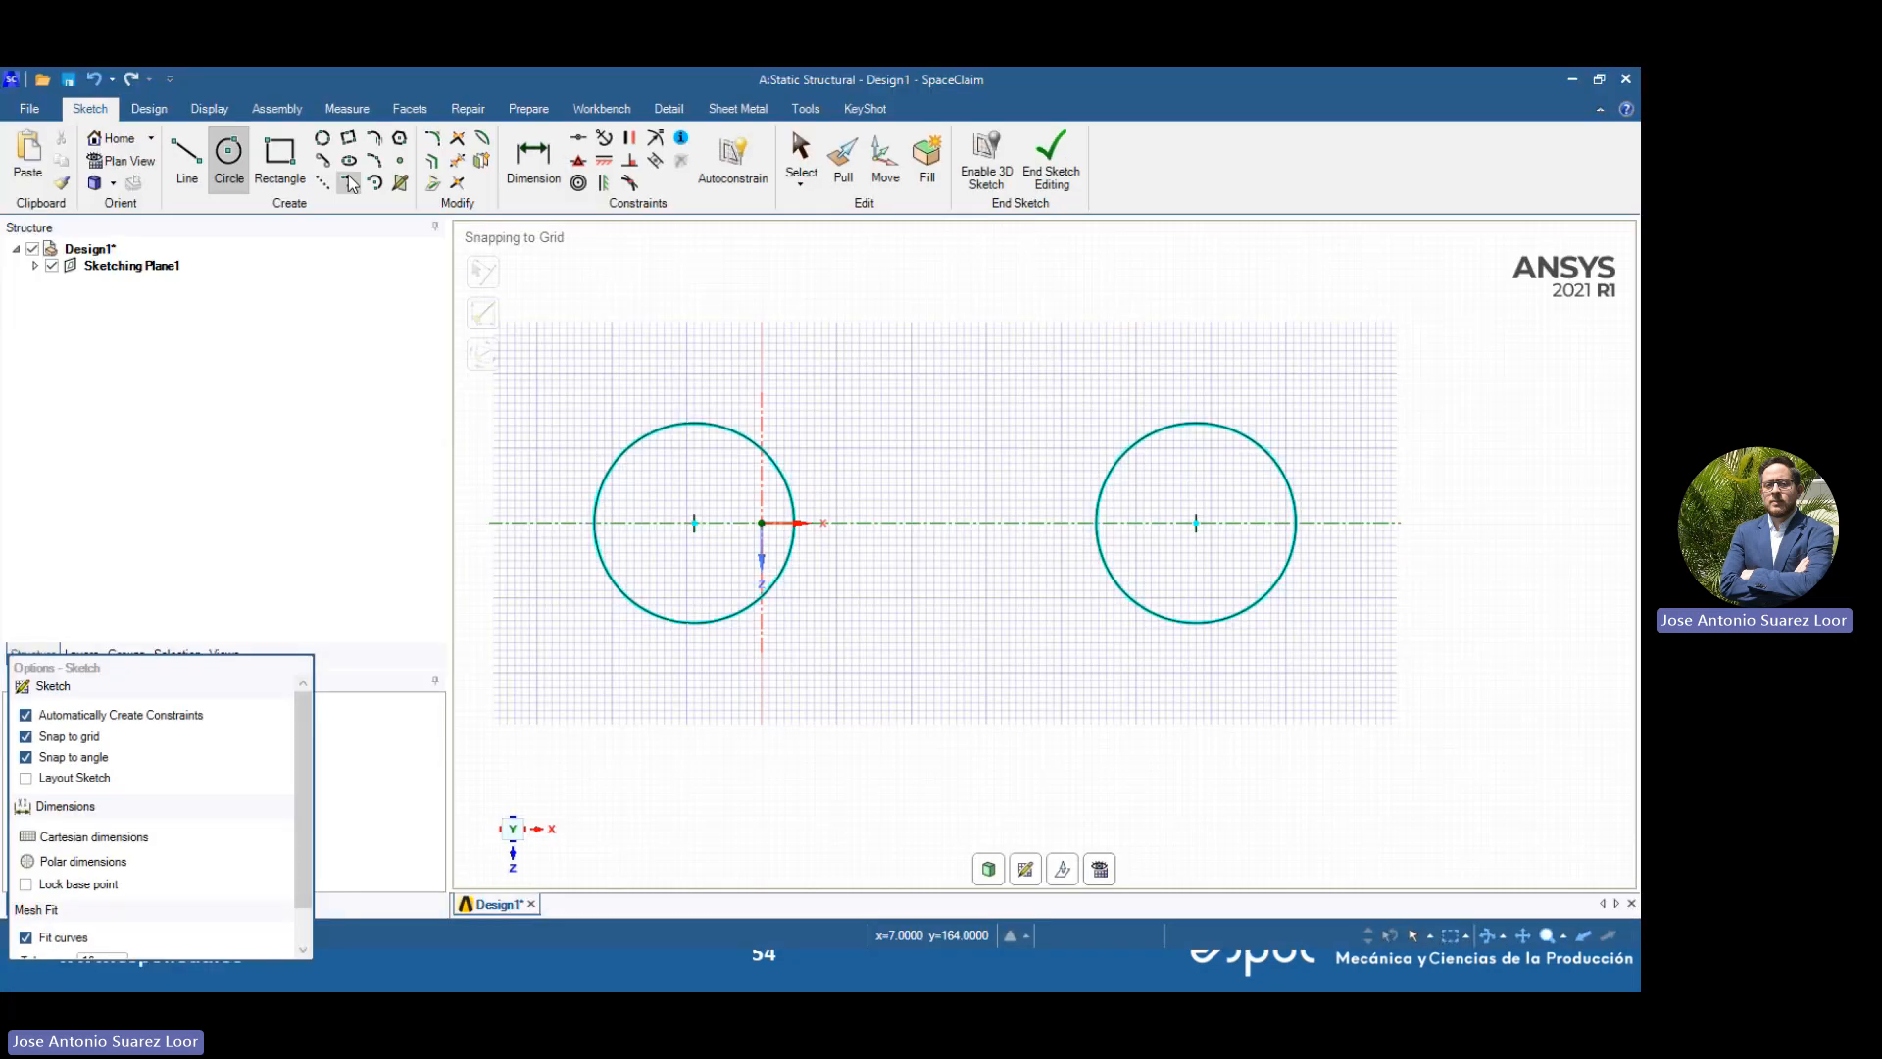
left_click(546, 169)
key("alt+Tab")
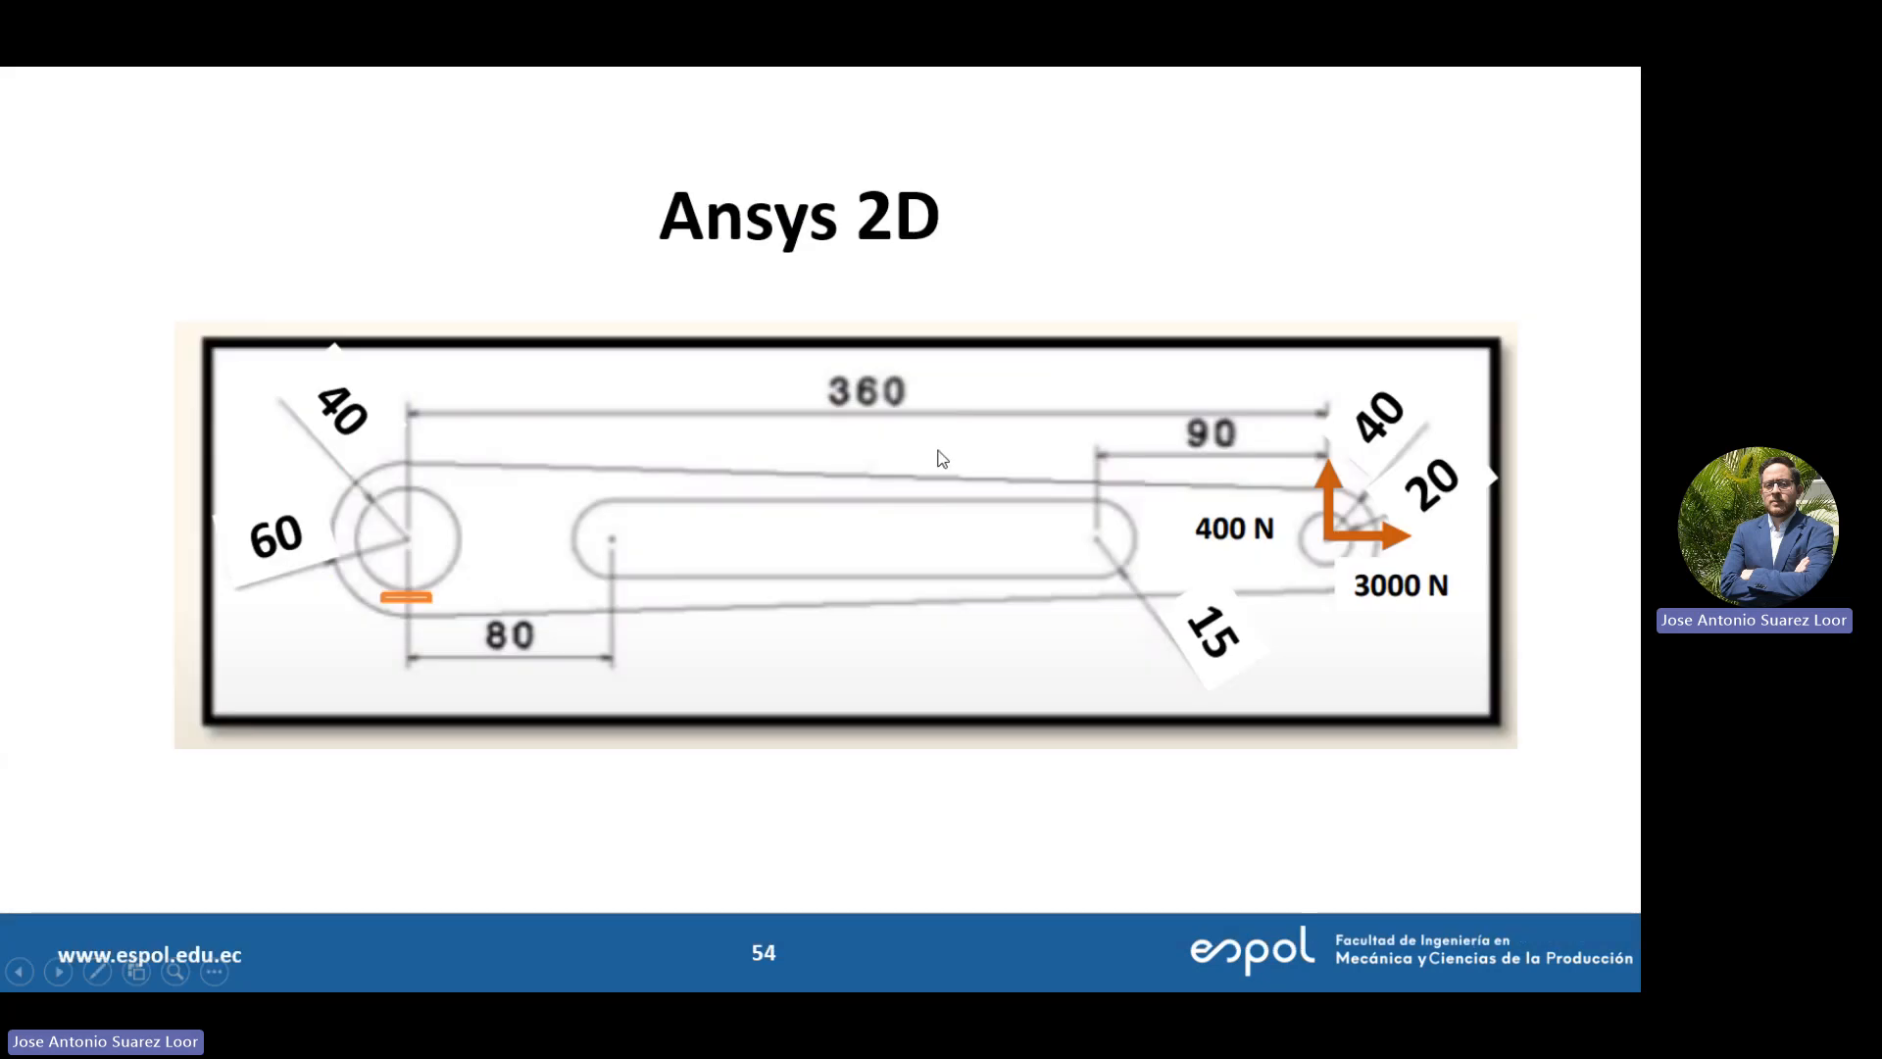
key("alt+Tab")
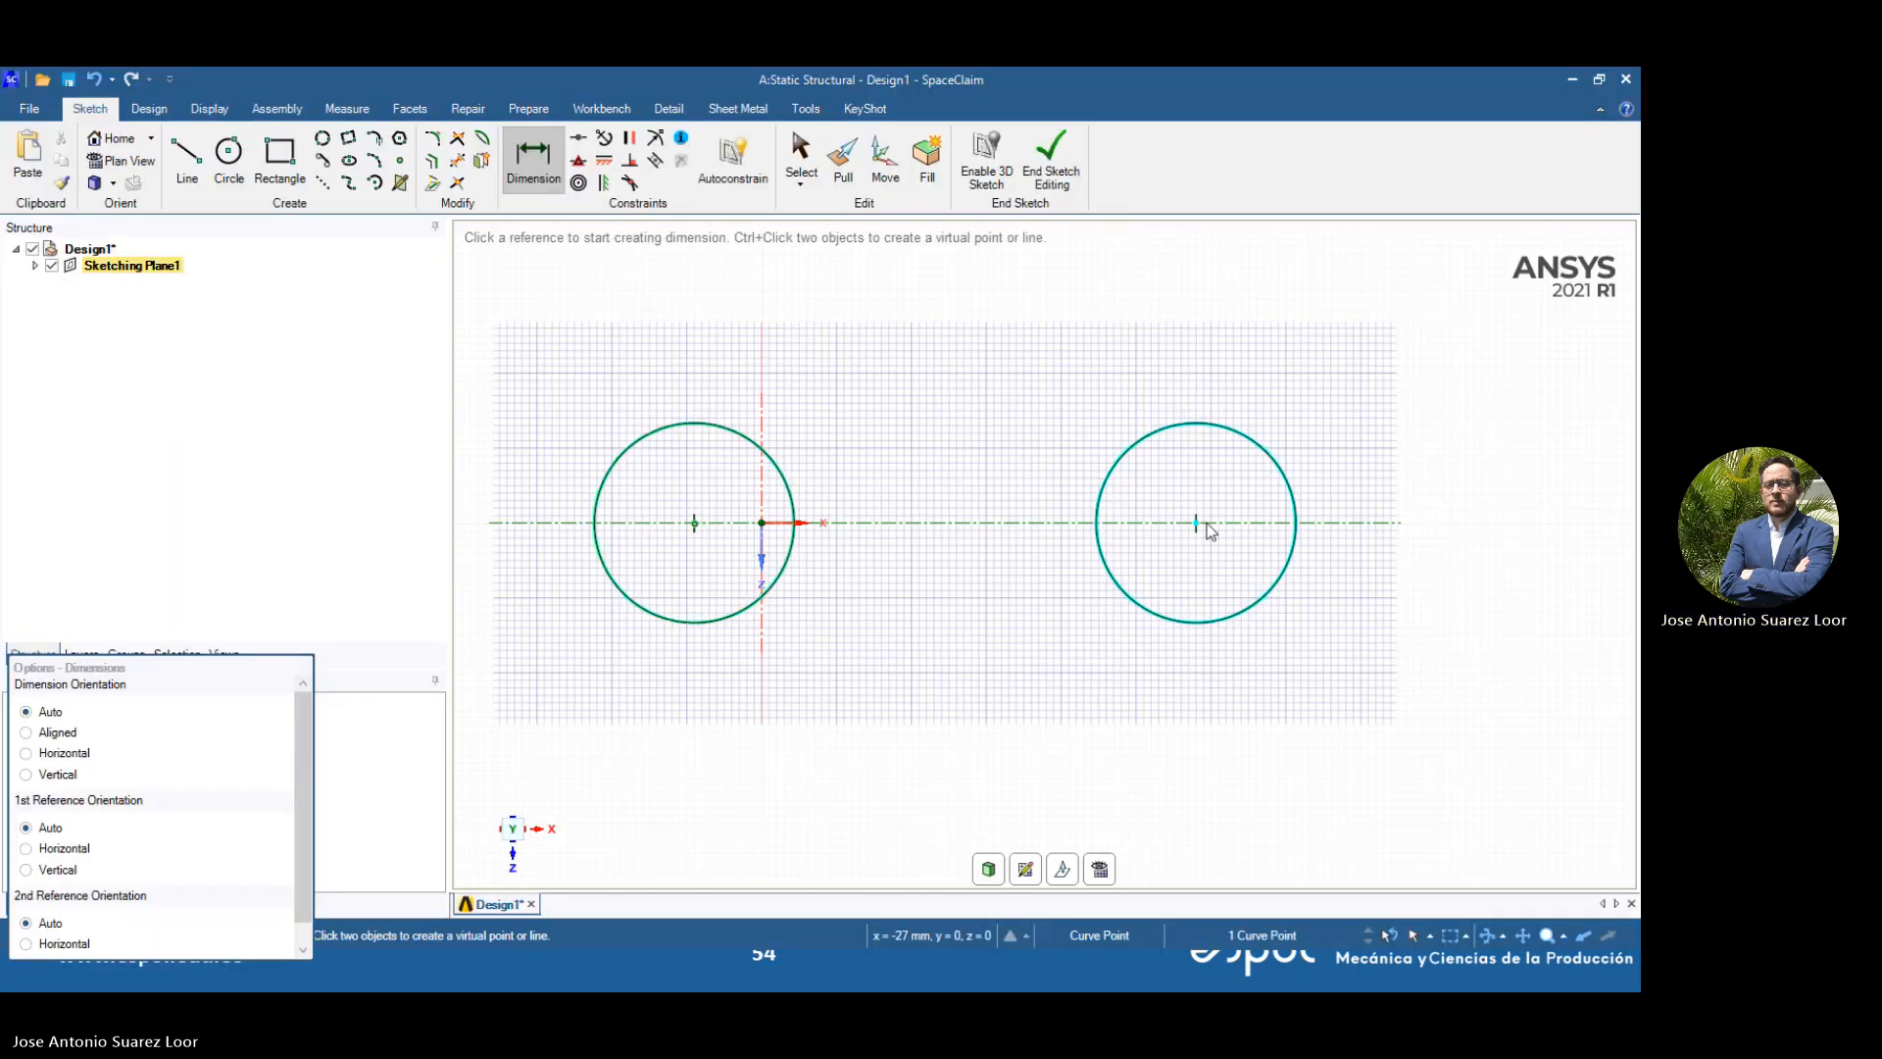
left_click(1195, 524)
left_click(993, 350)
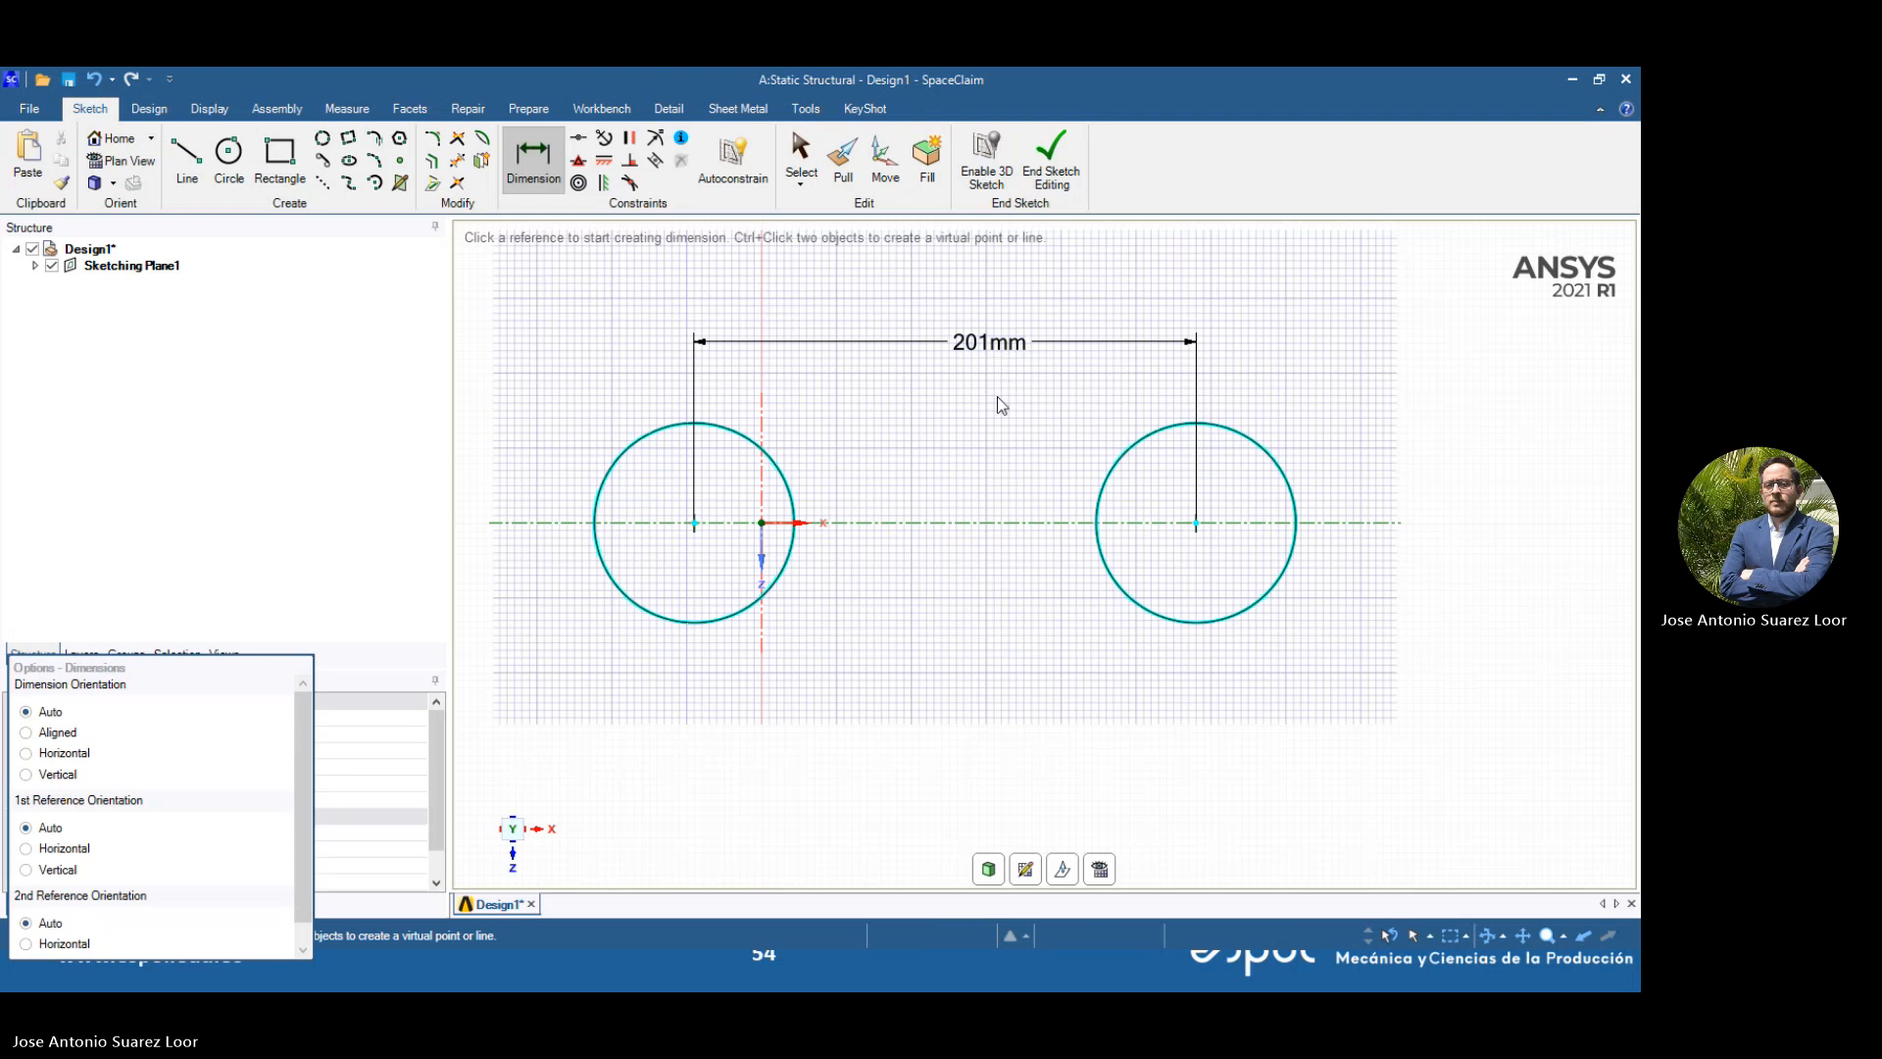
left_click(990, 347)
type("360")
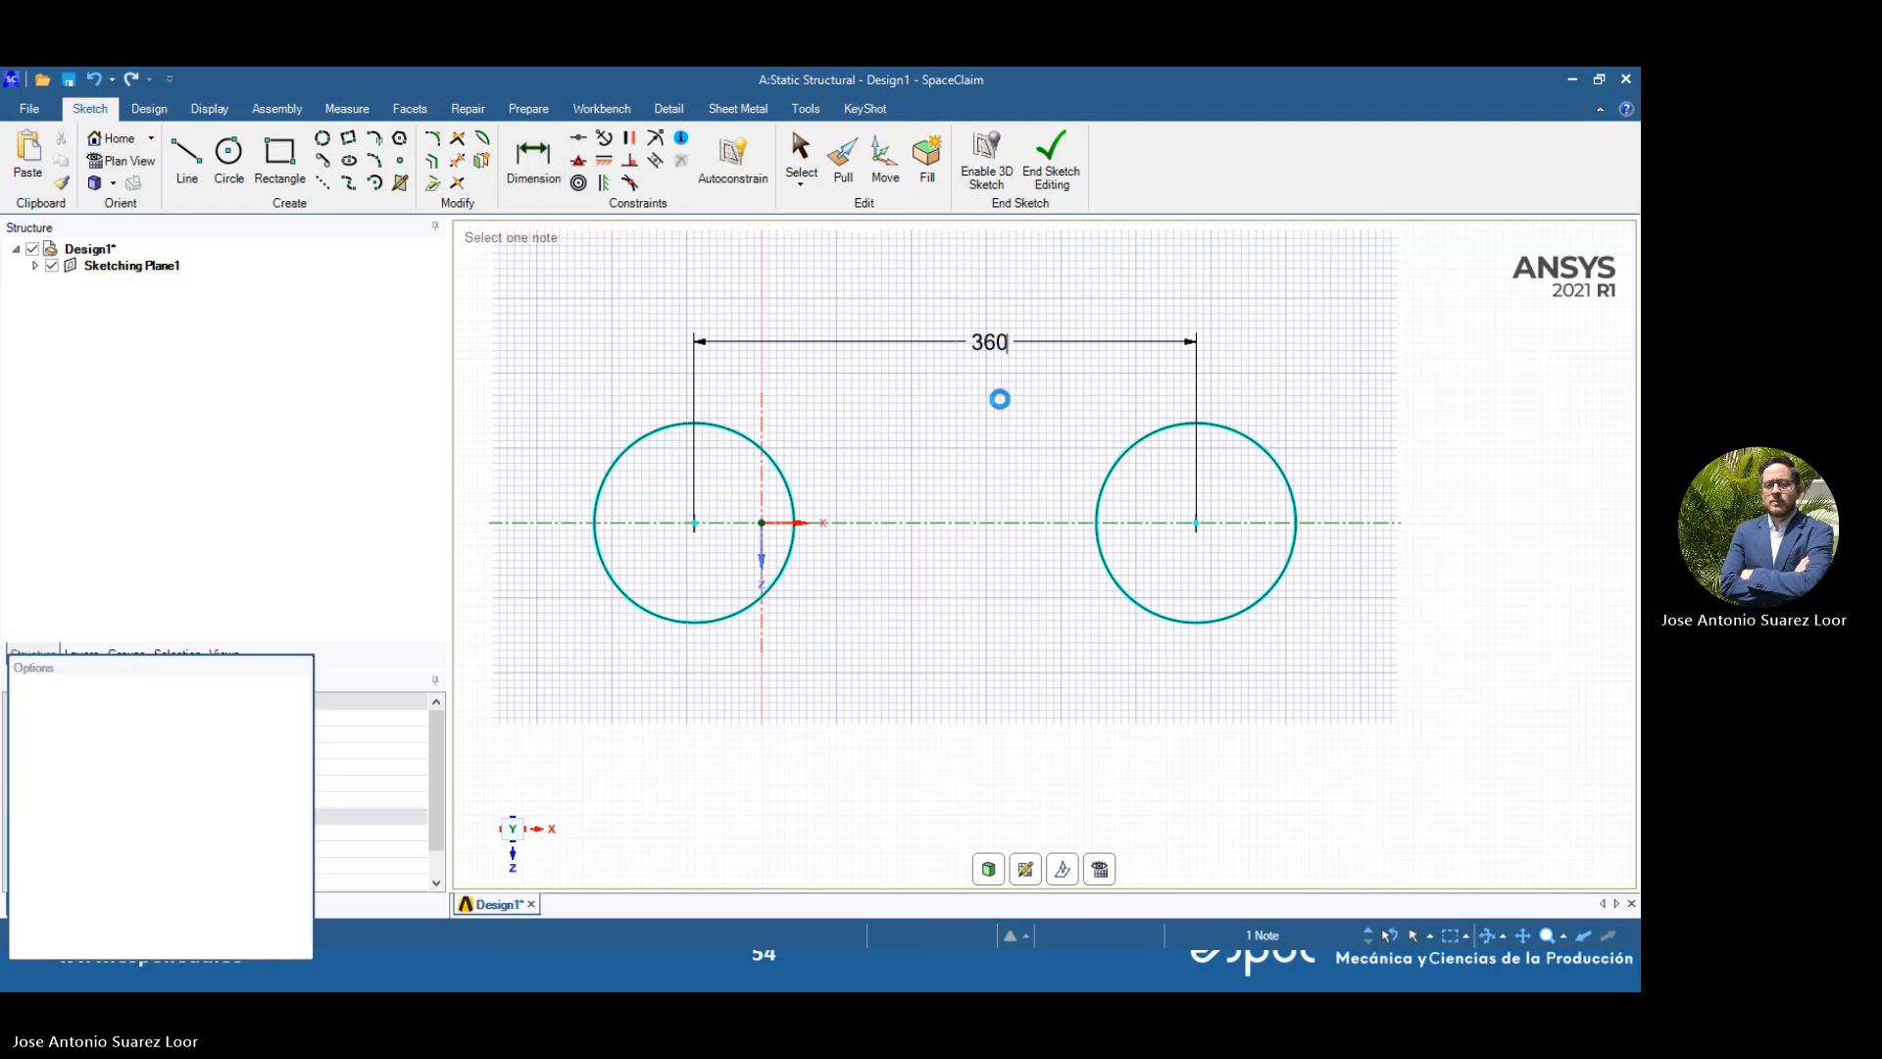
key("Return")
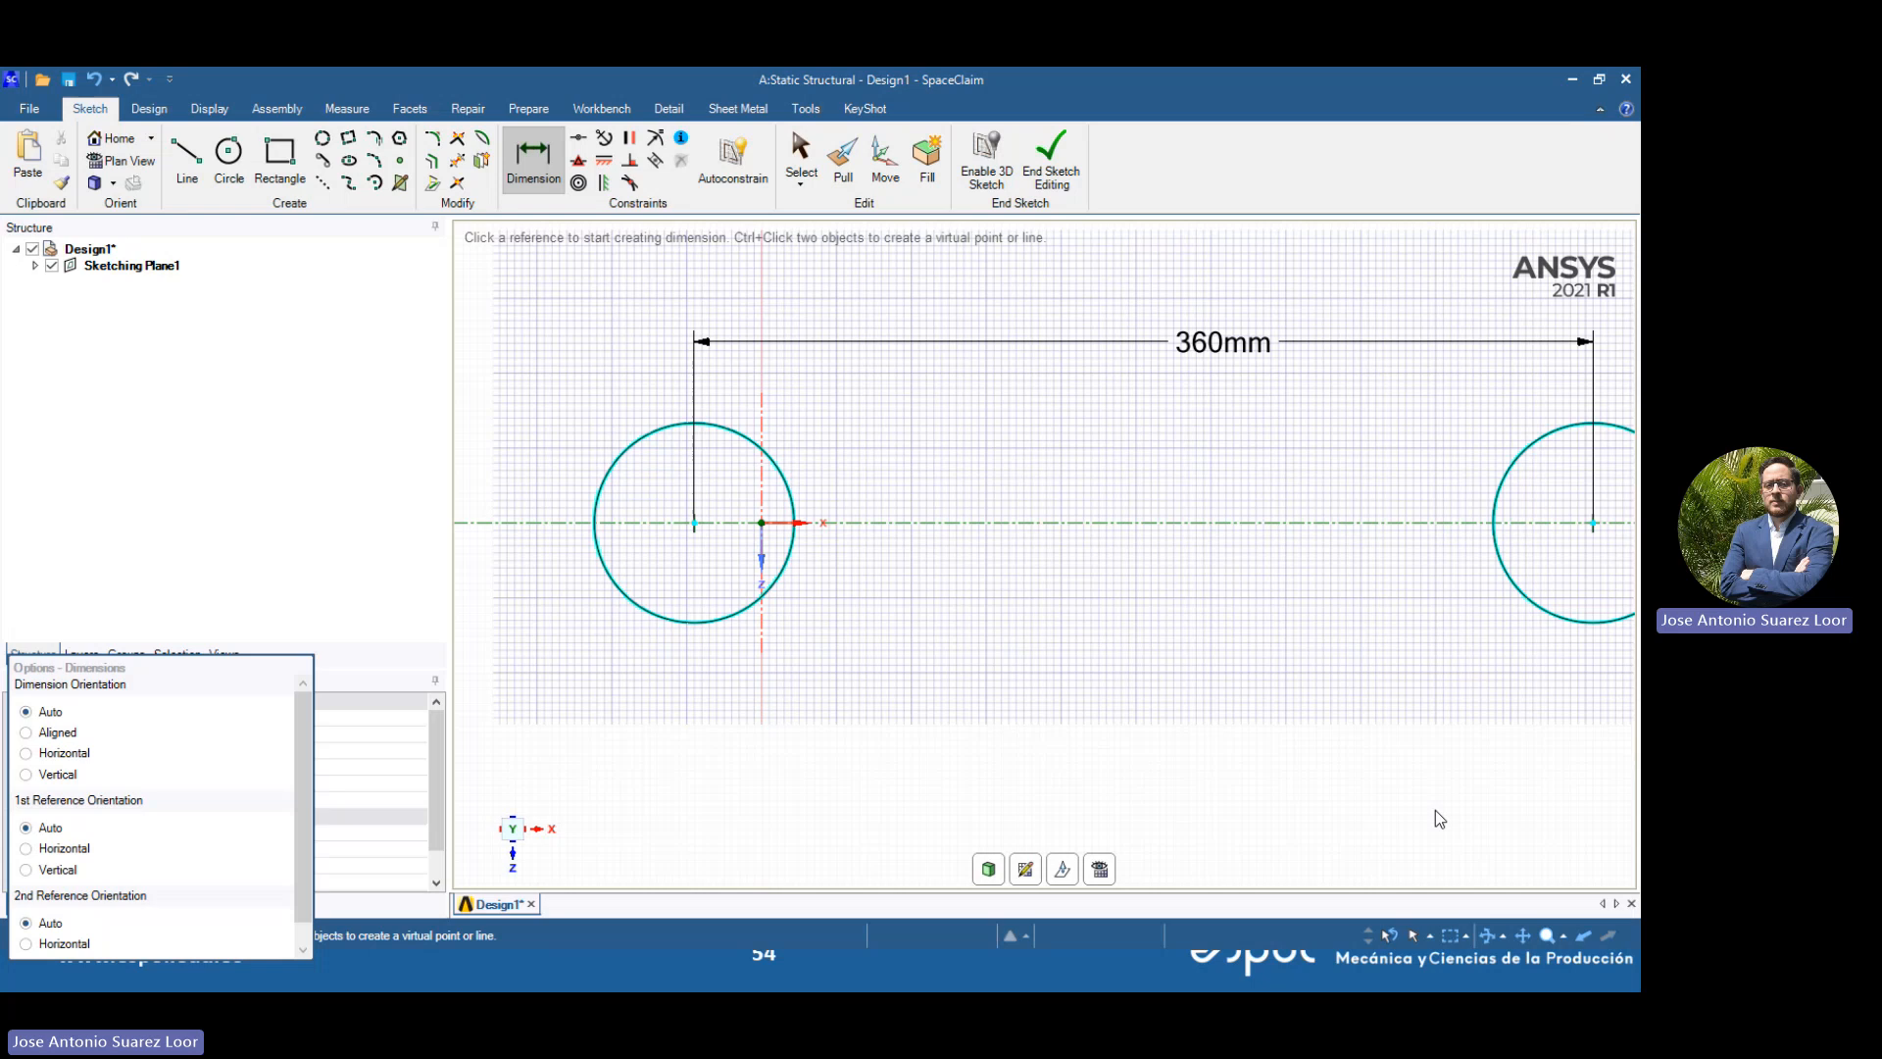
Sketch a 120 mm diameter circle concentric with the left circle, checking the outer radius in the reference drawing
left_click(1521, 938)
mouse_move(1336, 624)
left_mouse_down()
mouse_move(1274, 639)
mouse_move(1308, 668)
left_mouse_up()
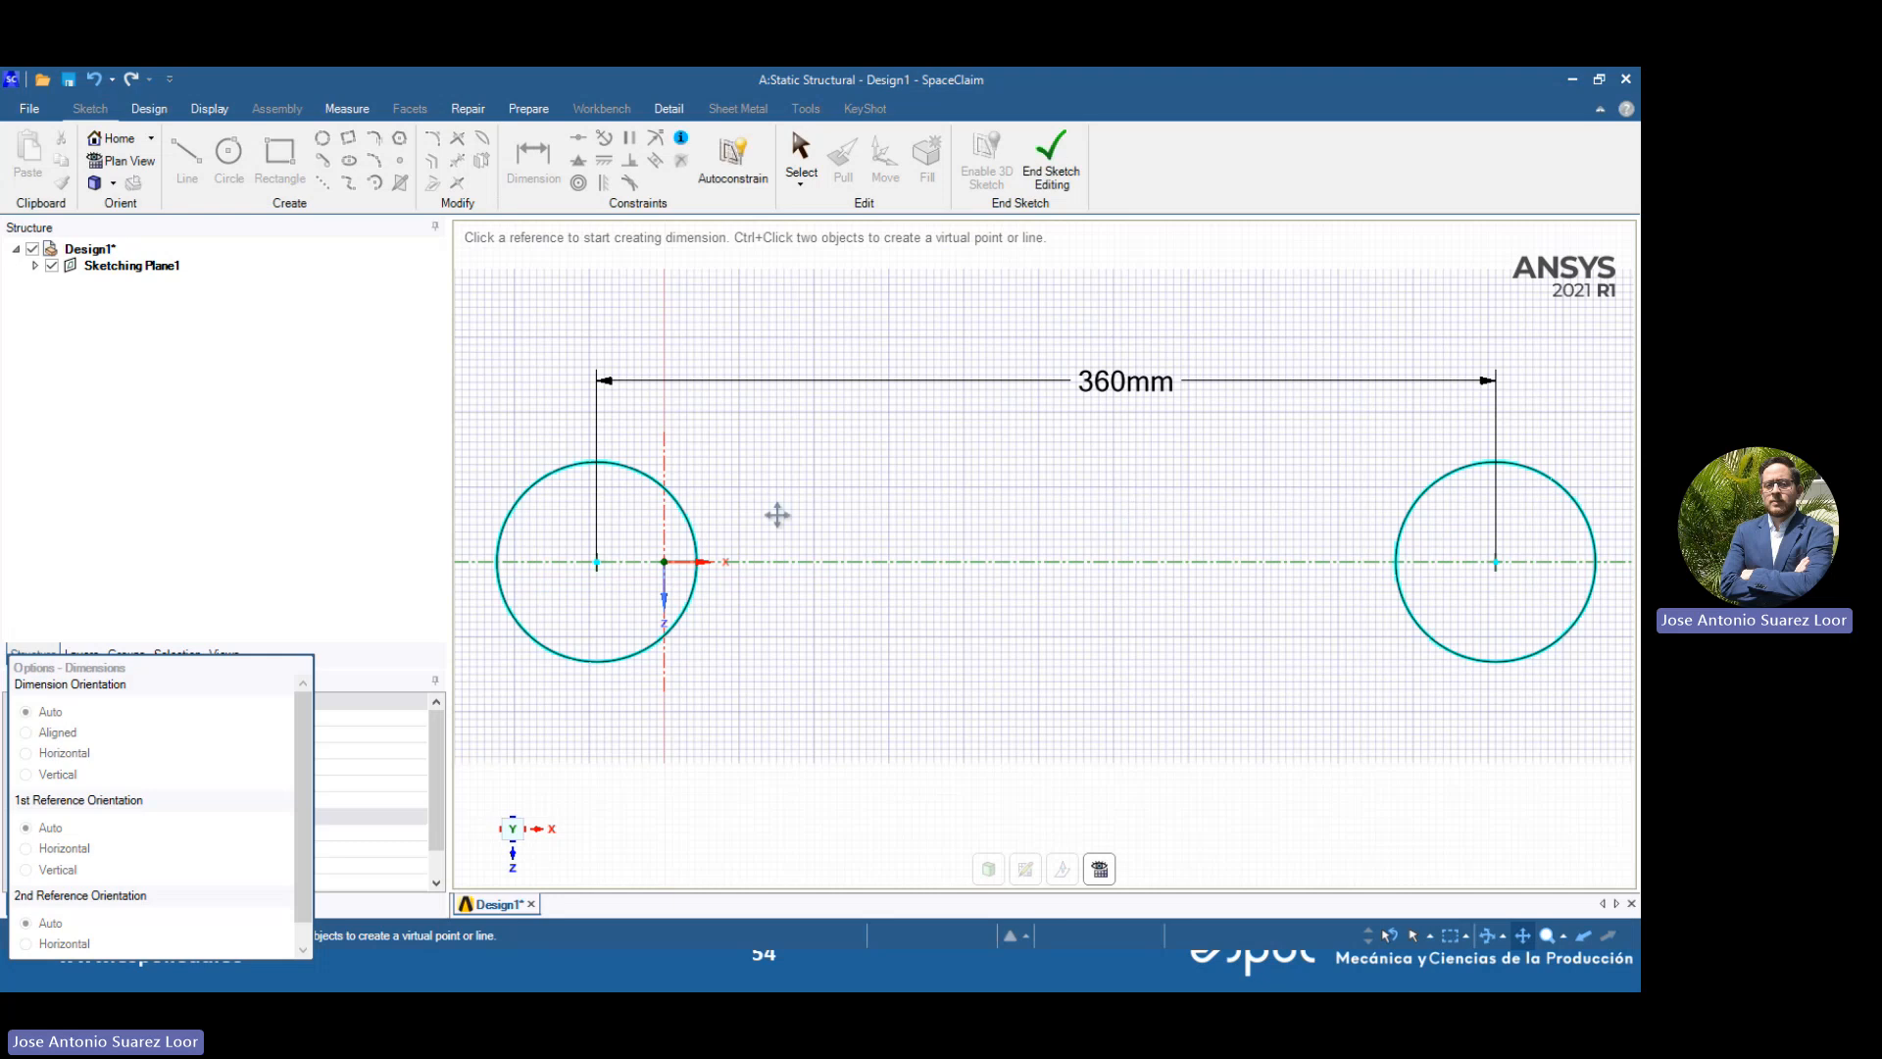
key("alt+Tab")
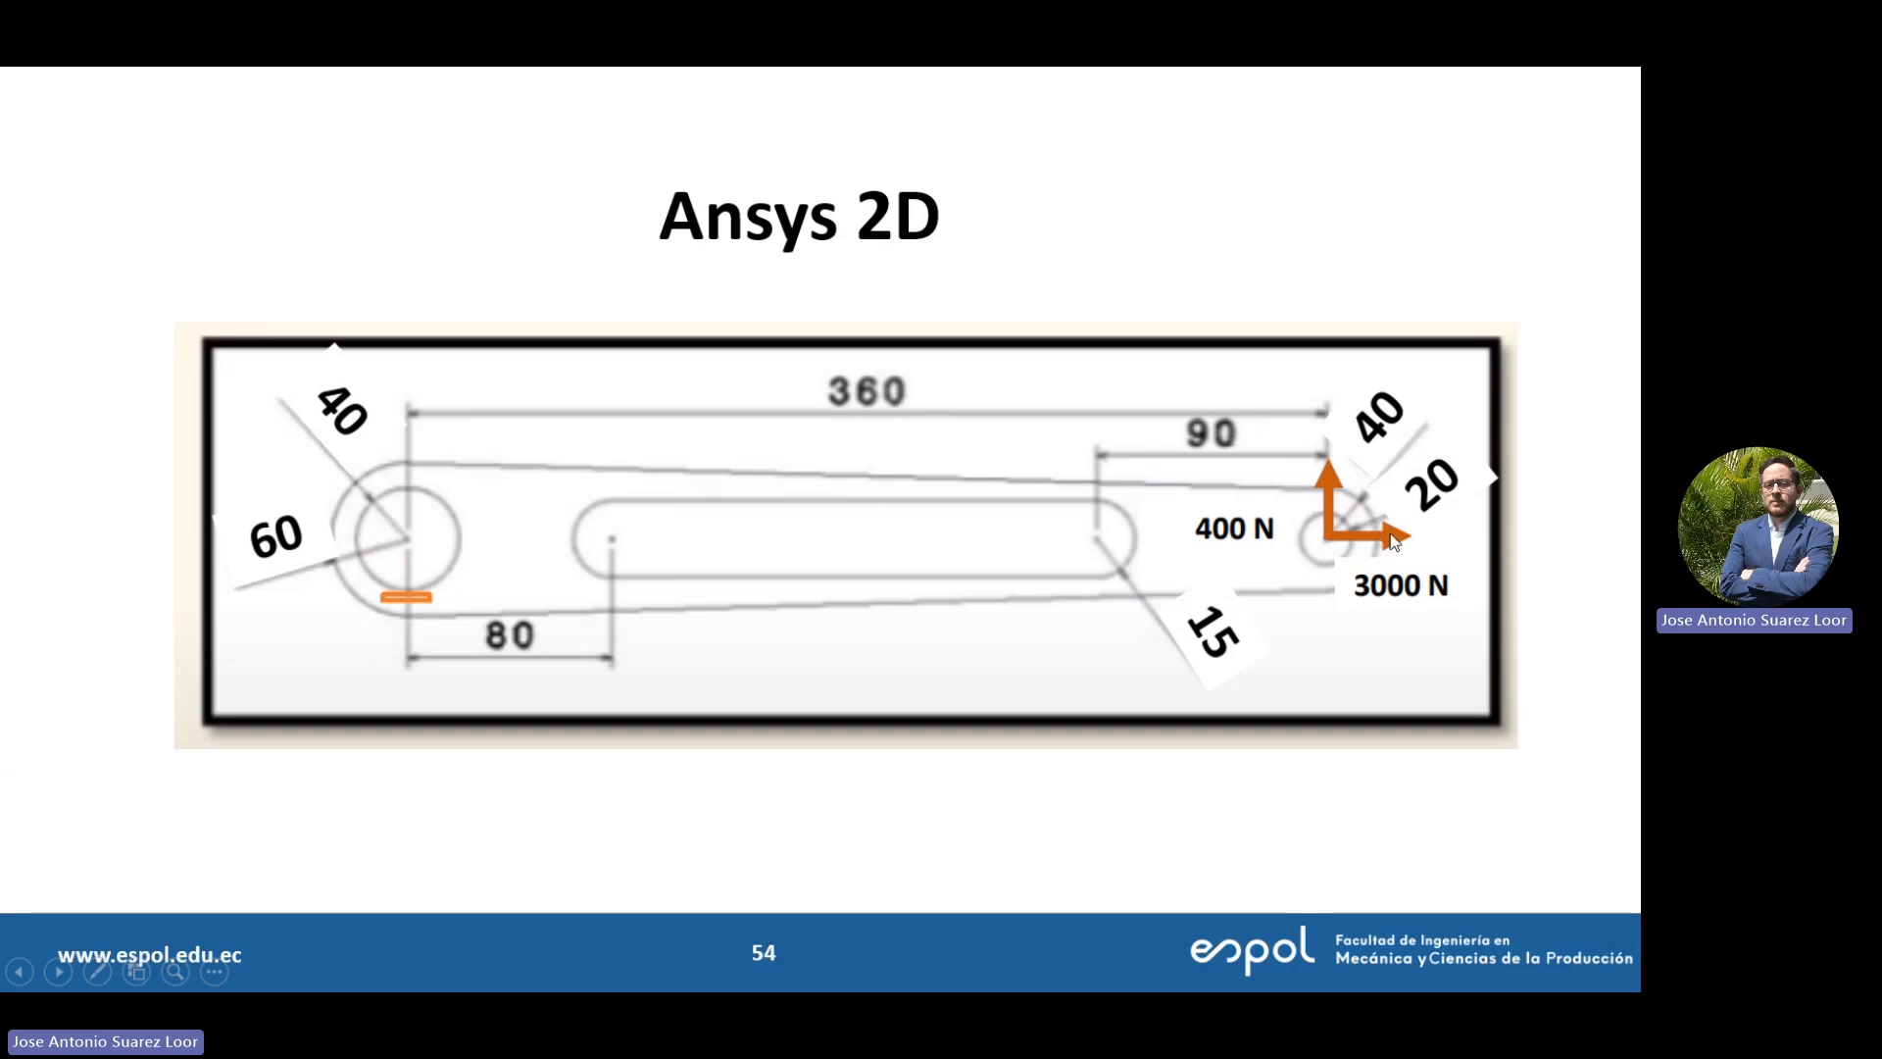
key("alt+Tab")
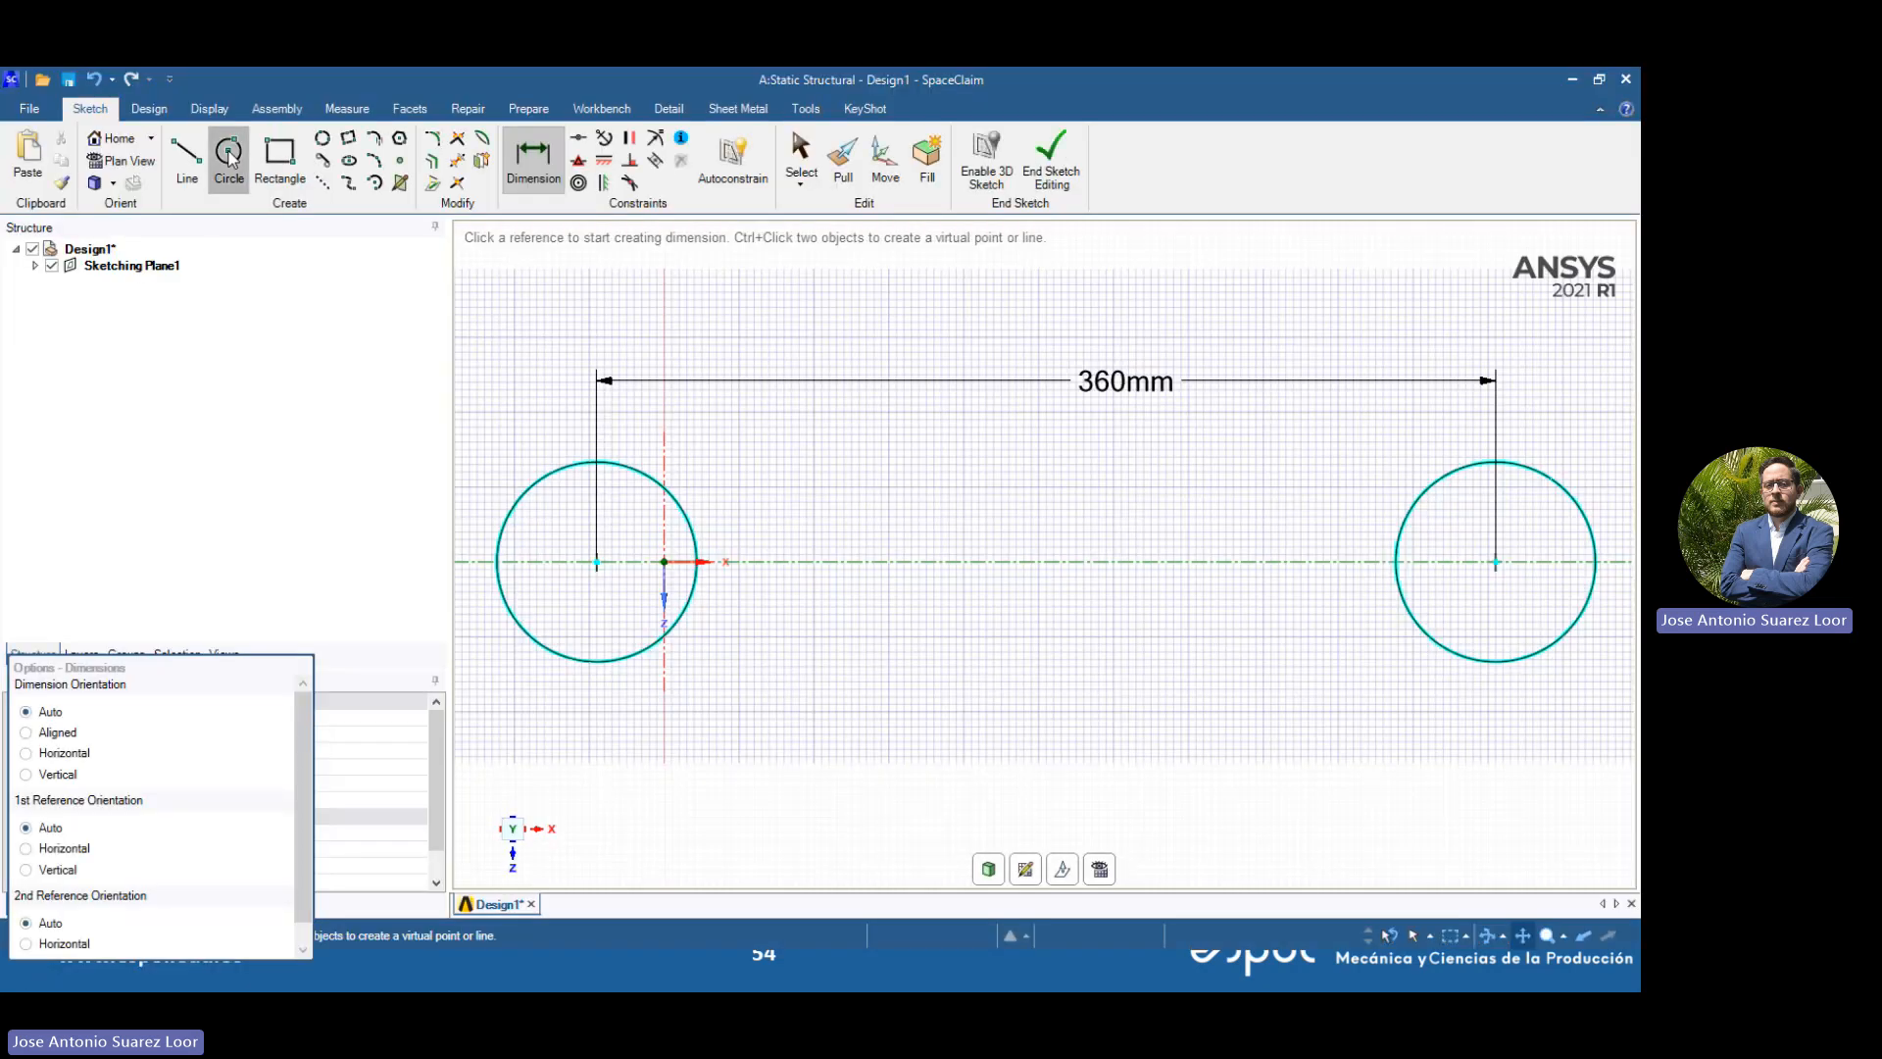
left_click(229, 157)
left_click(596, 561)
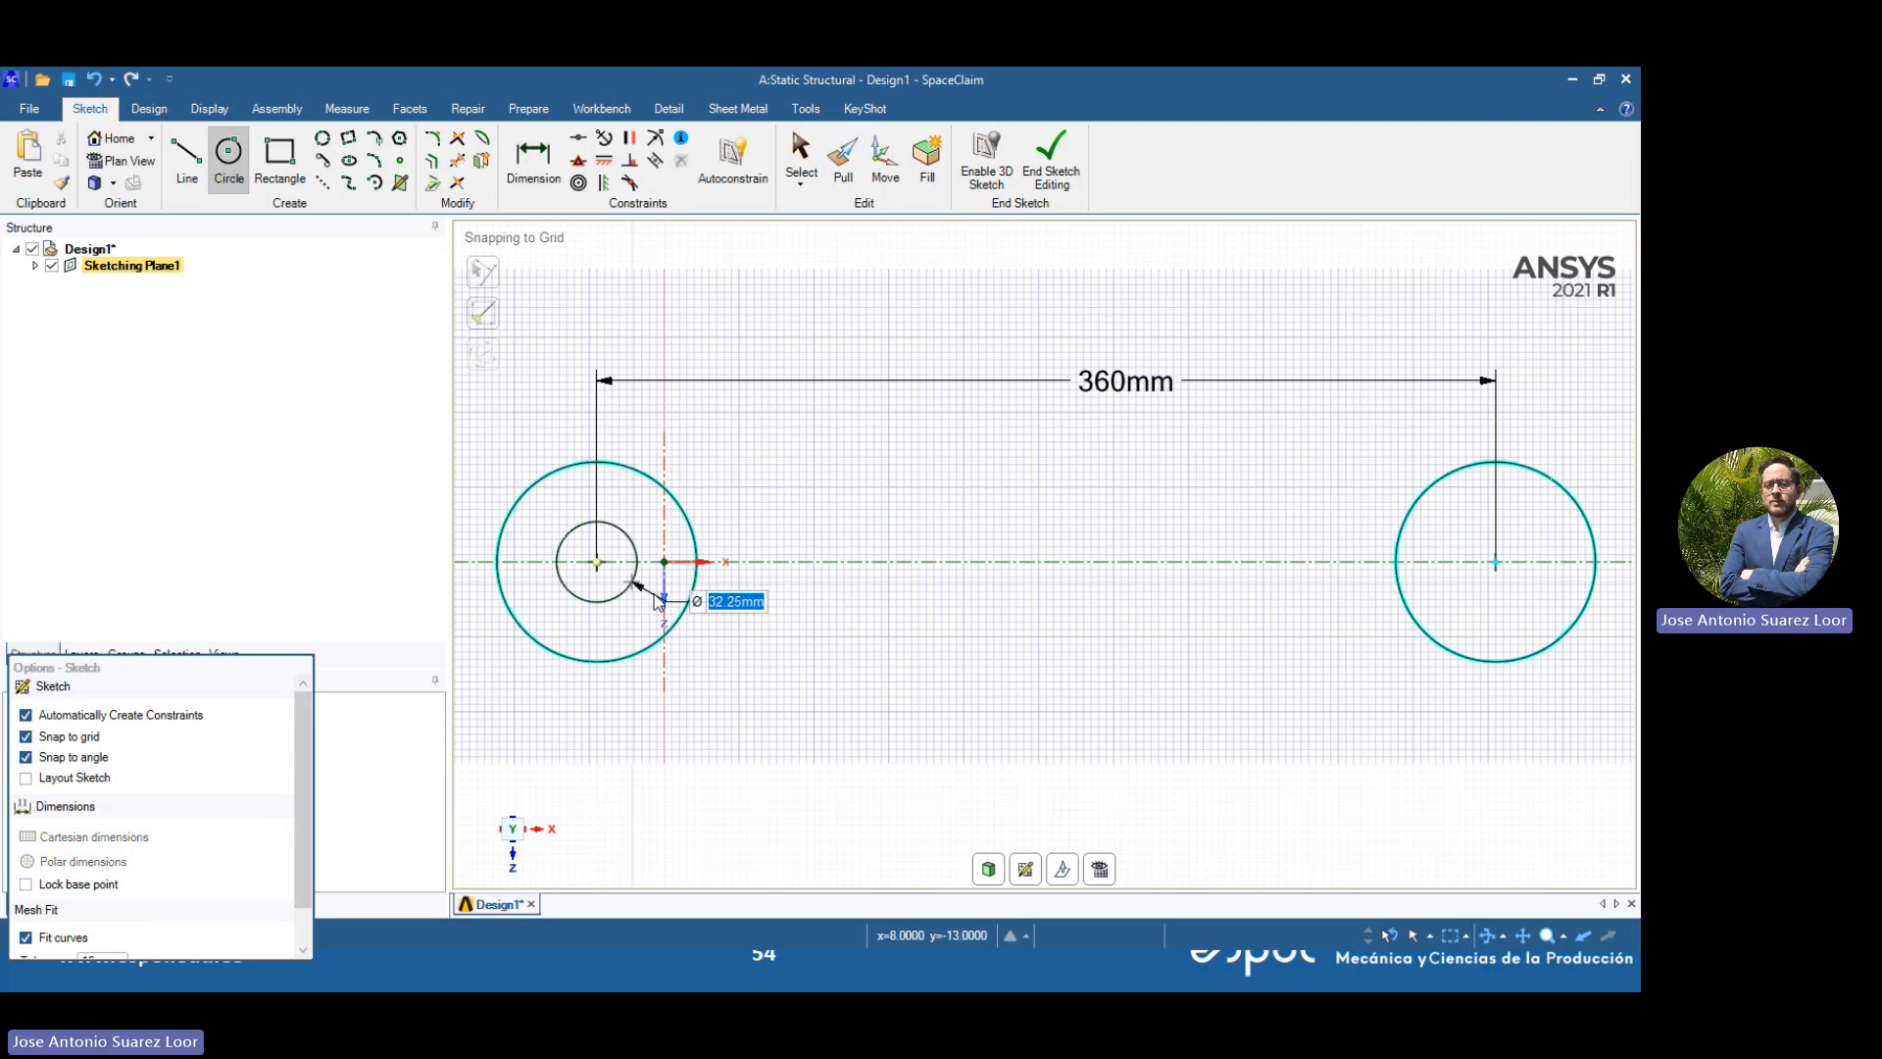
key("alt+Tab")
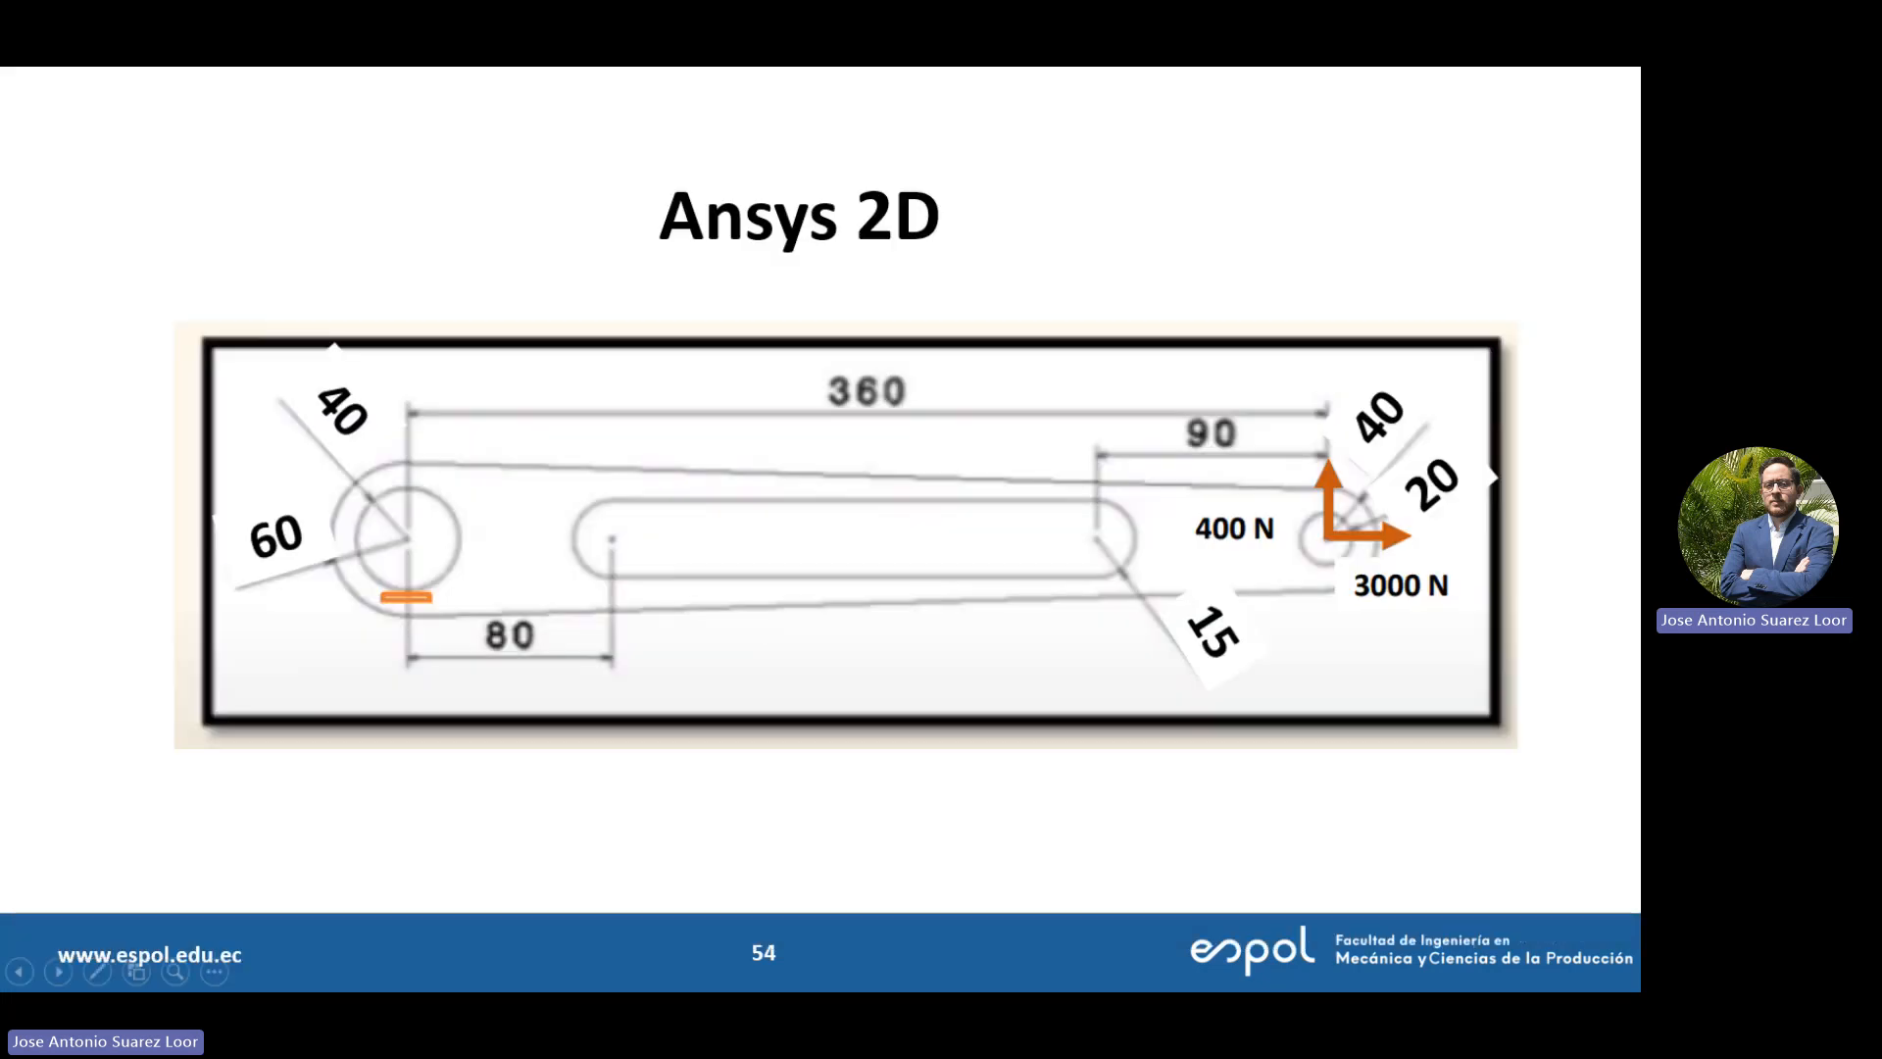
key("alt+Tab")
type("120")
key("Return")
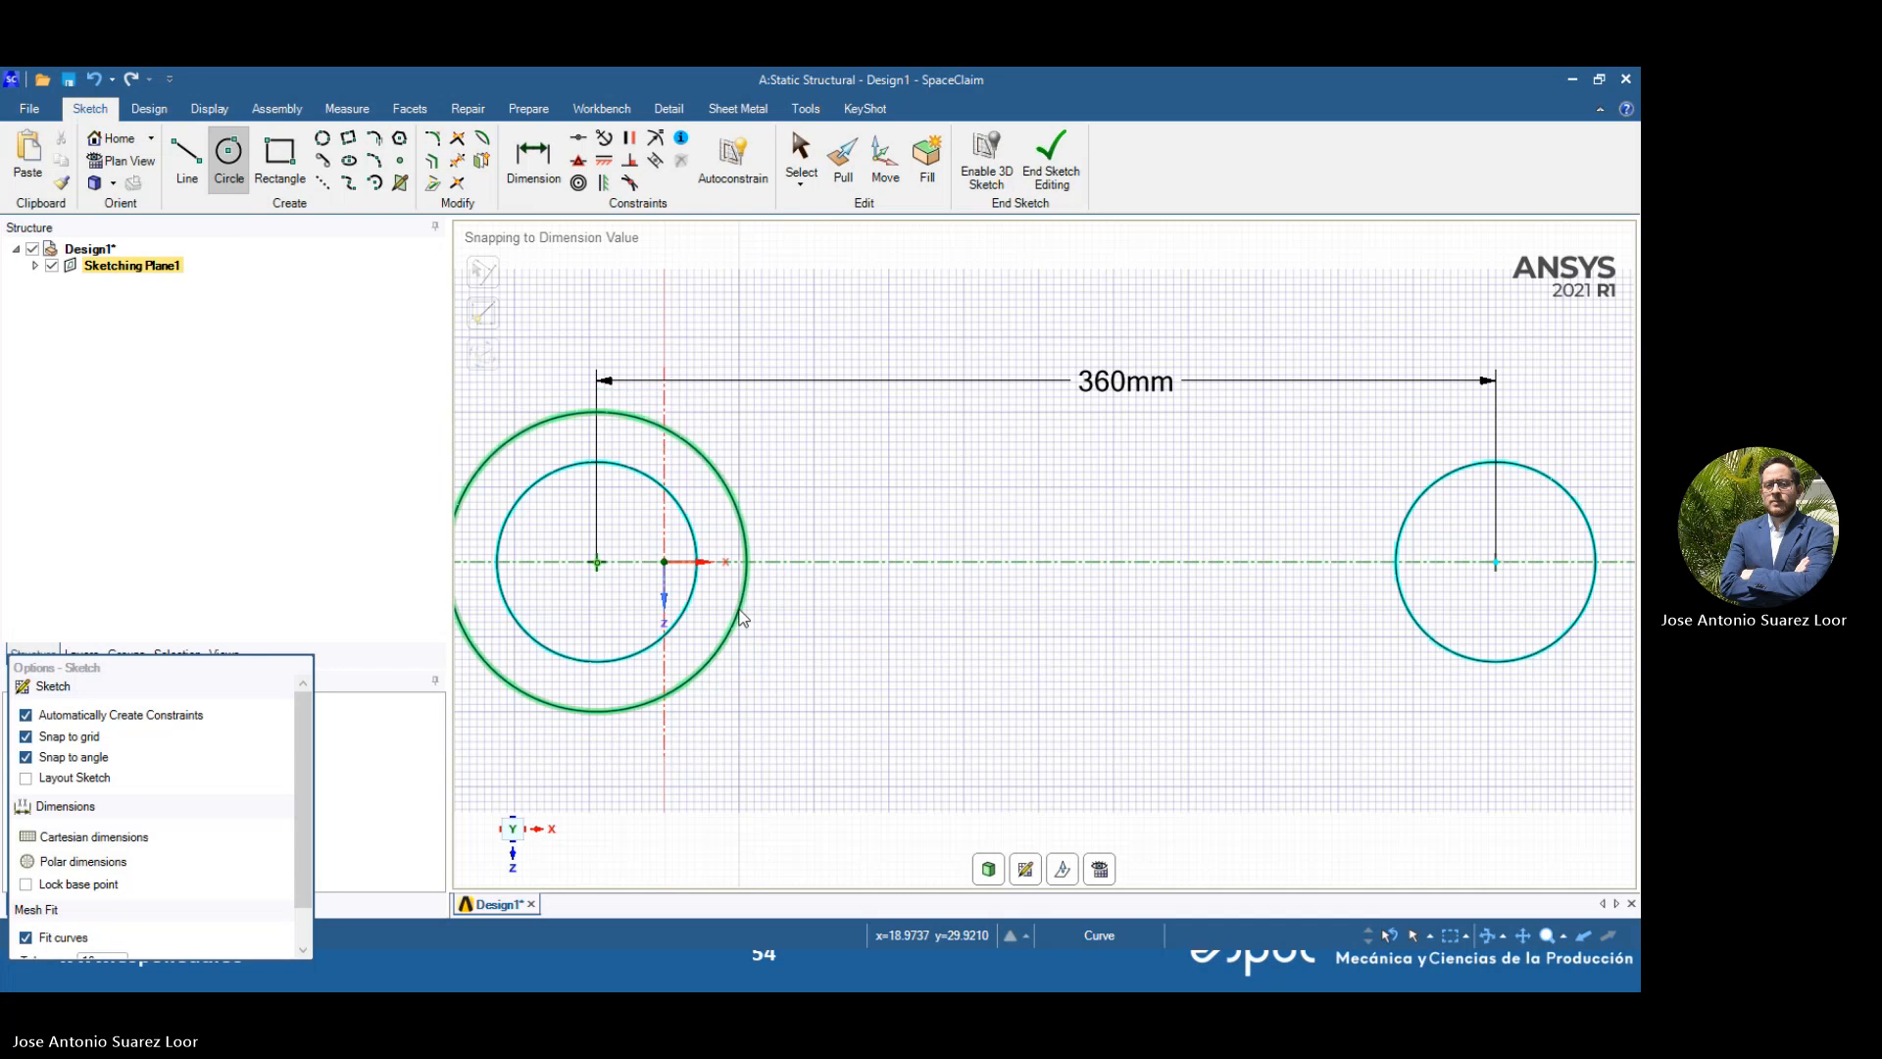
Sketch a 40 mm diameter circle concentric with the right circle, checking the size in the reference drawing
key("alt+Tab")
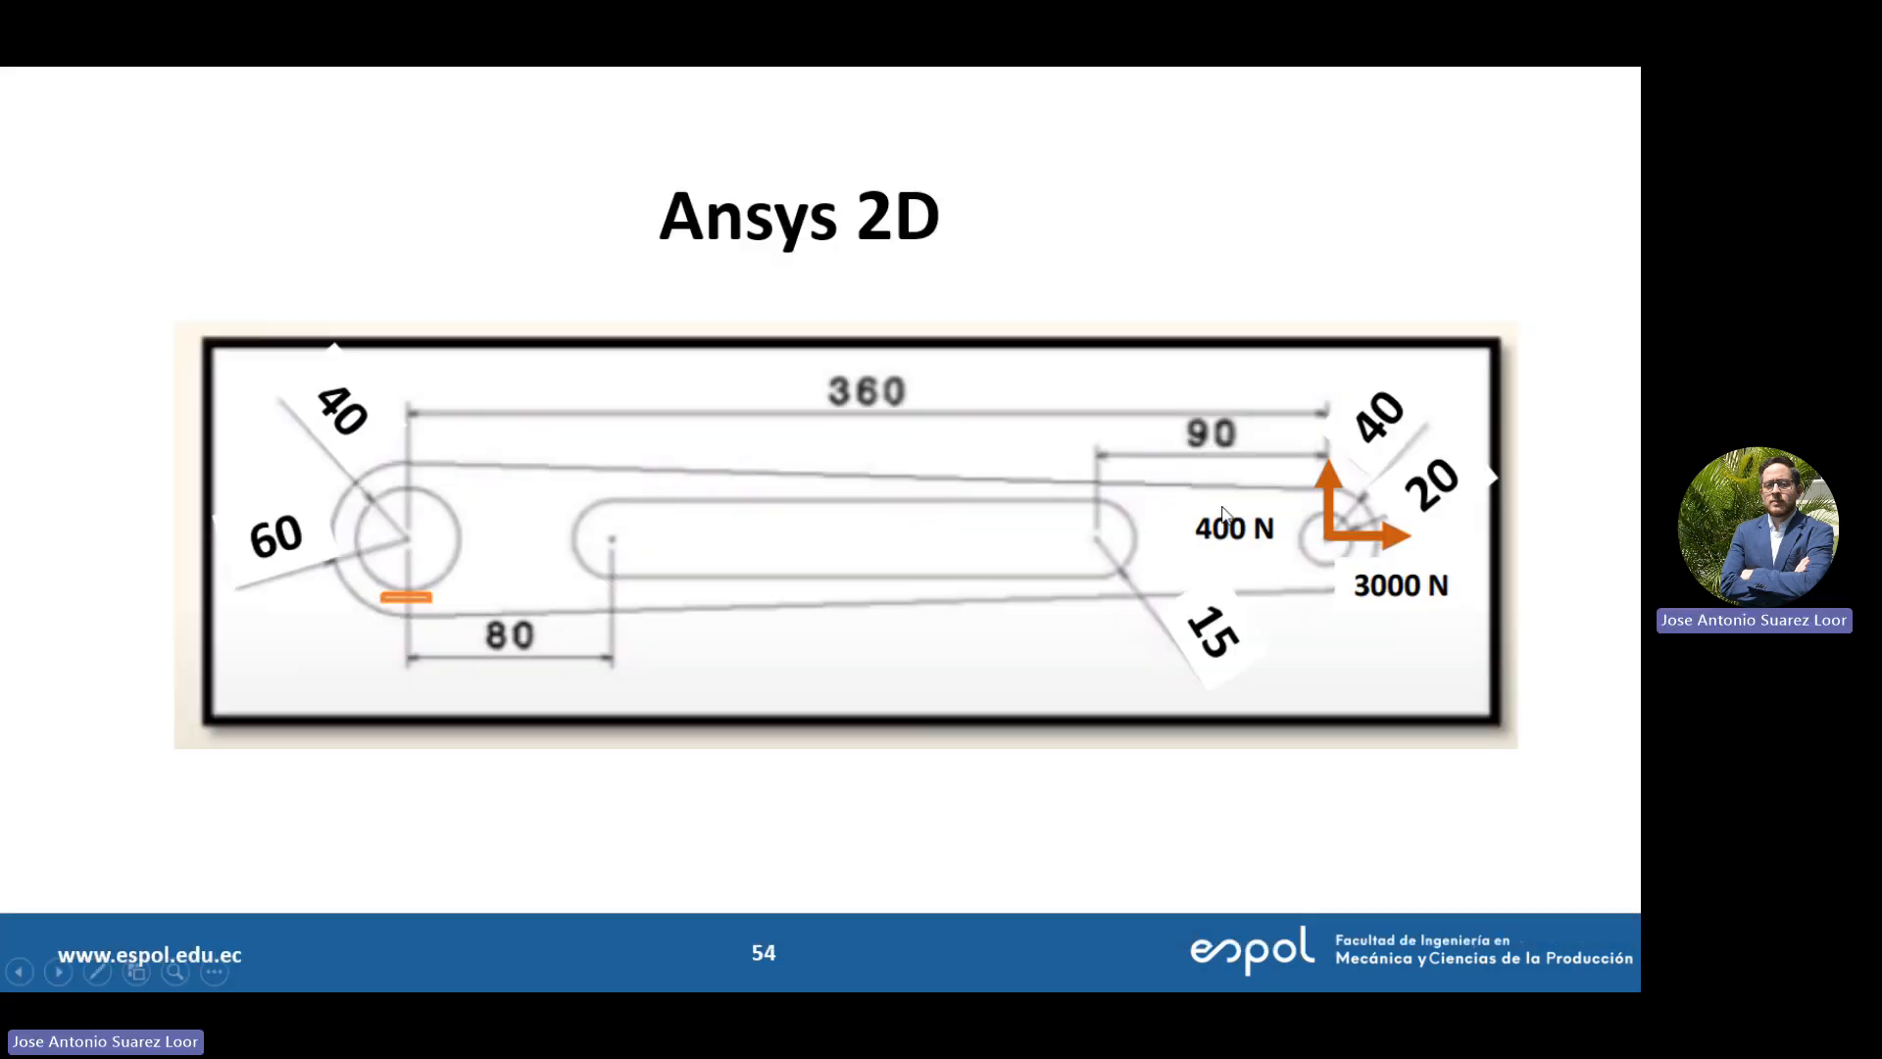
key("alt+Tab")
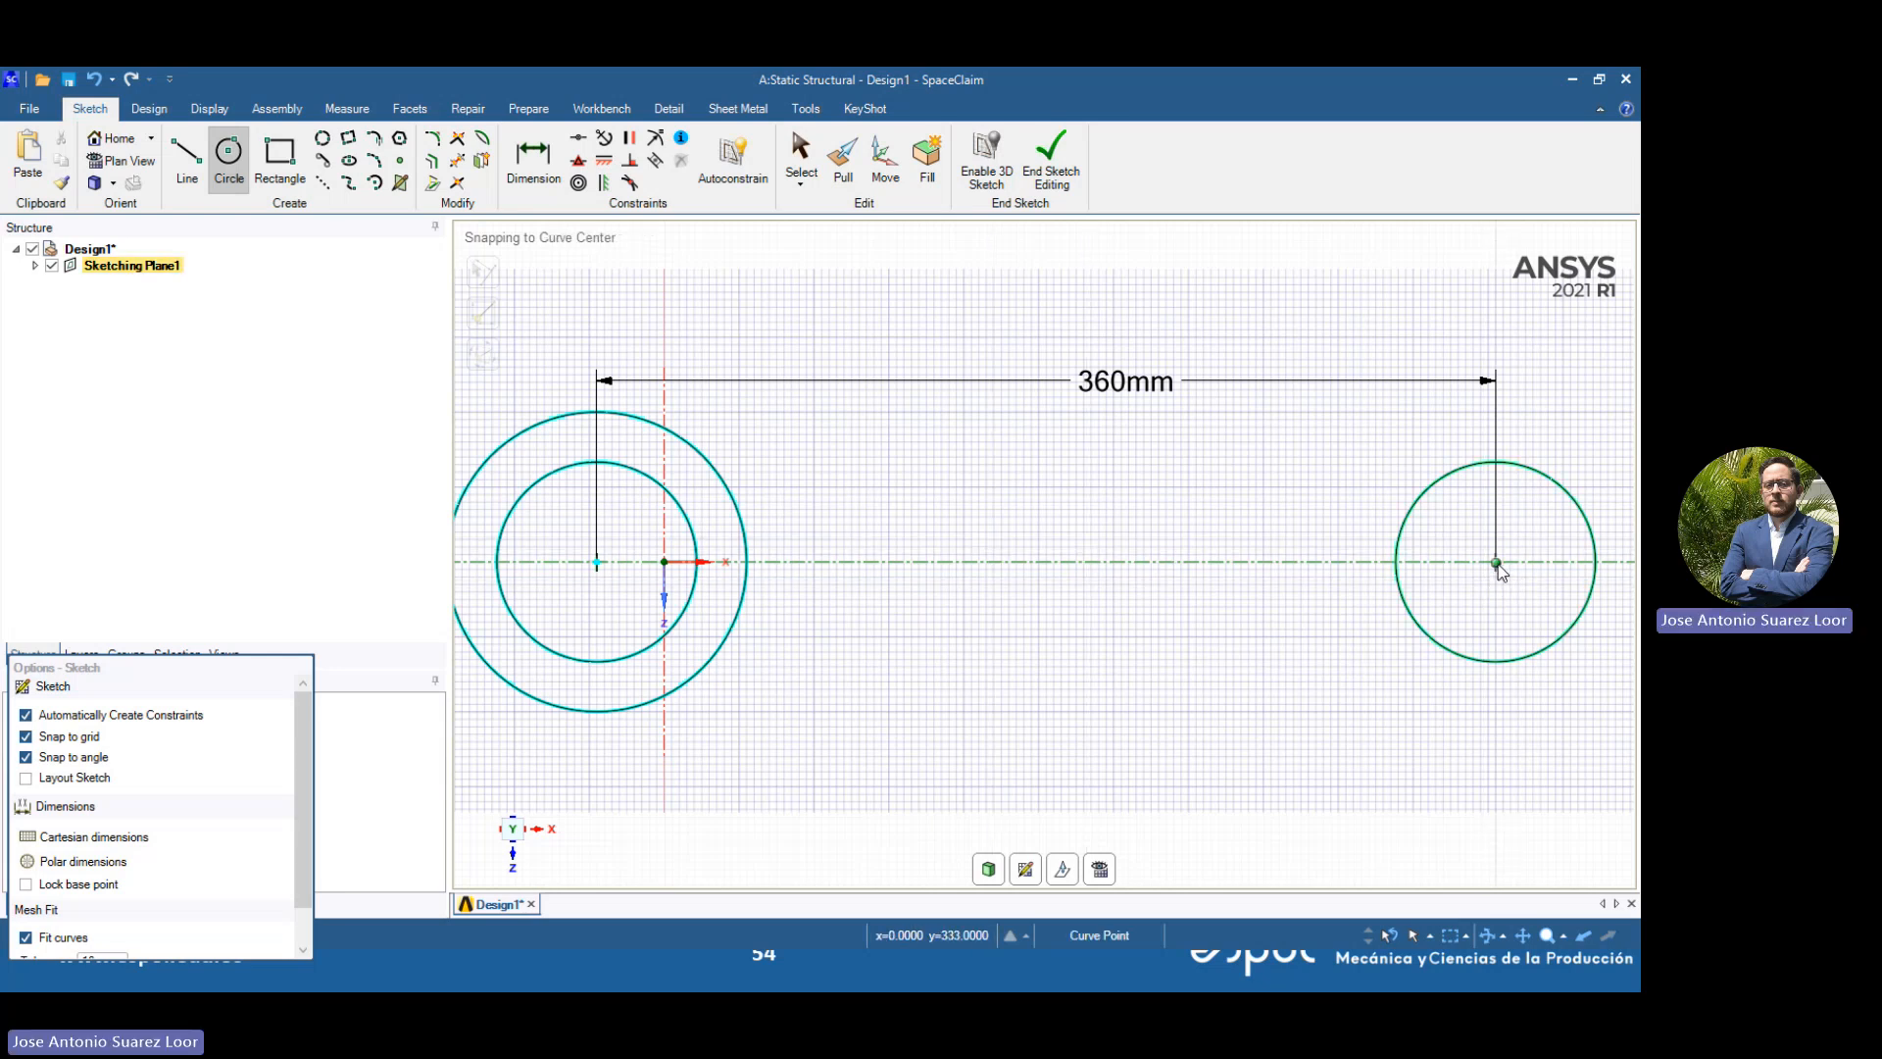
key("alt+Tab")
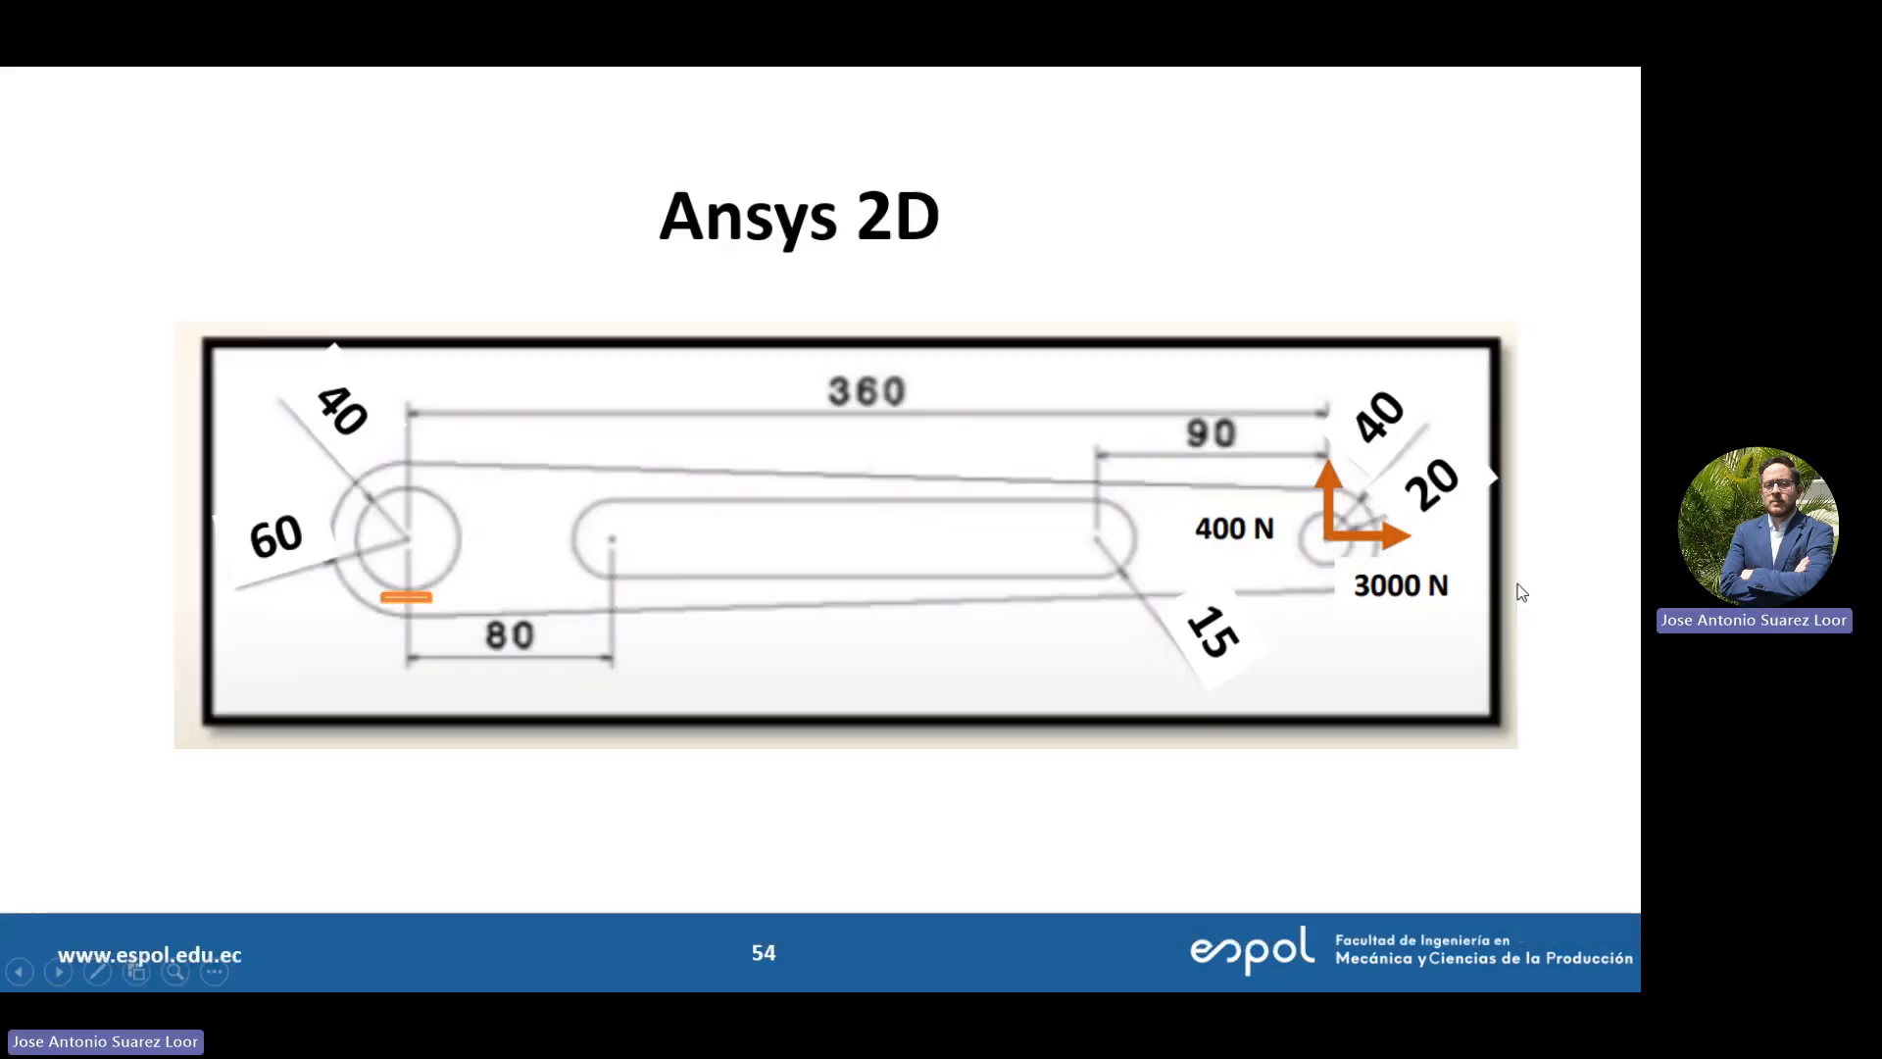
key("alt+Tab")
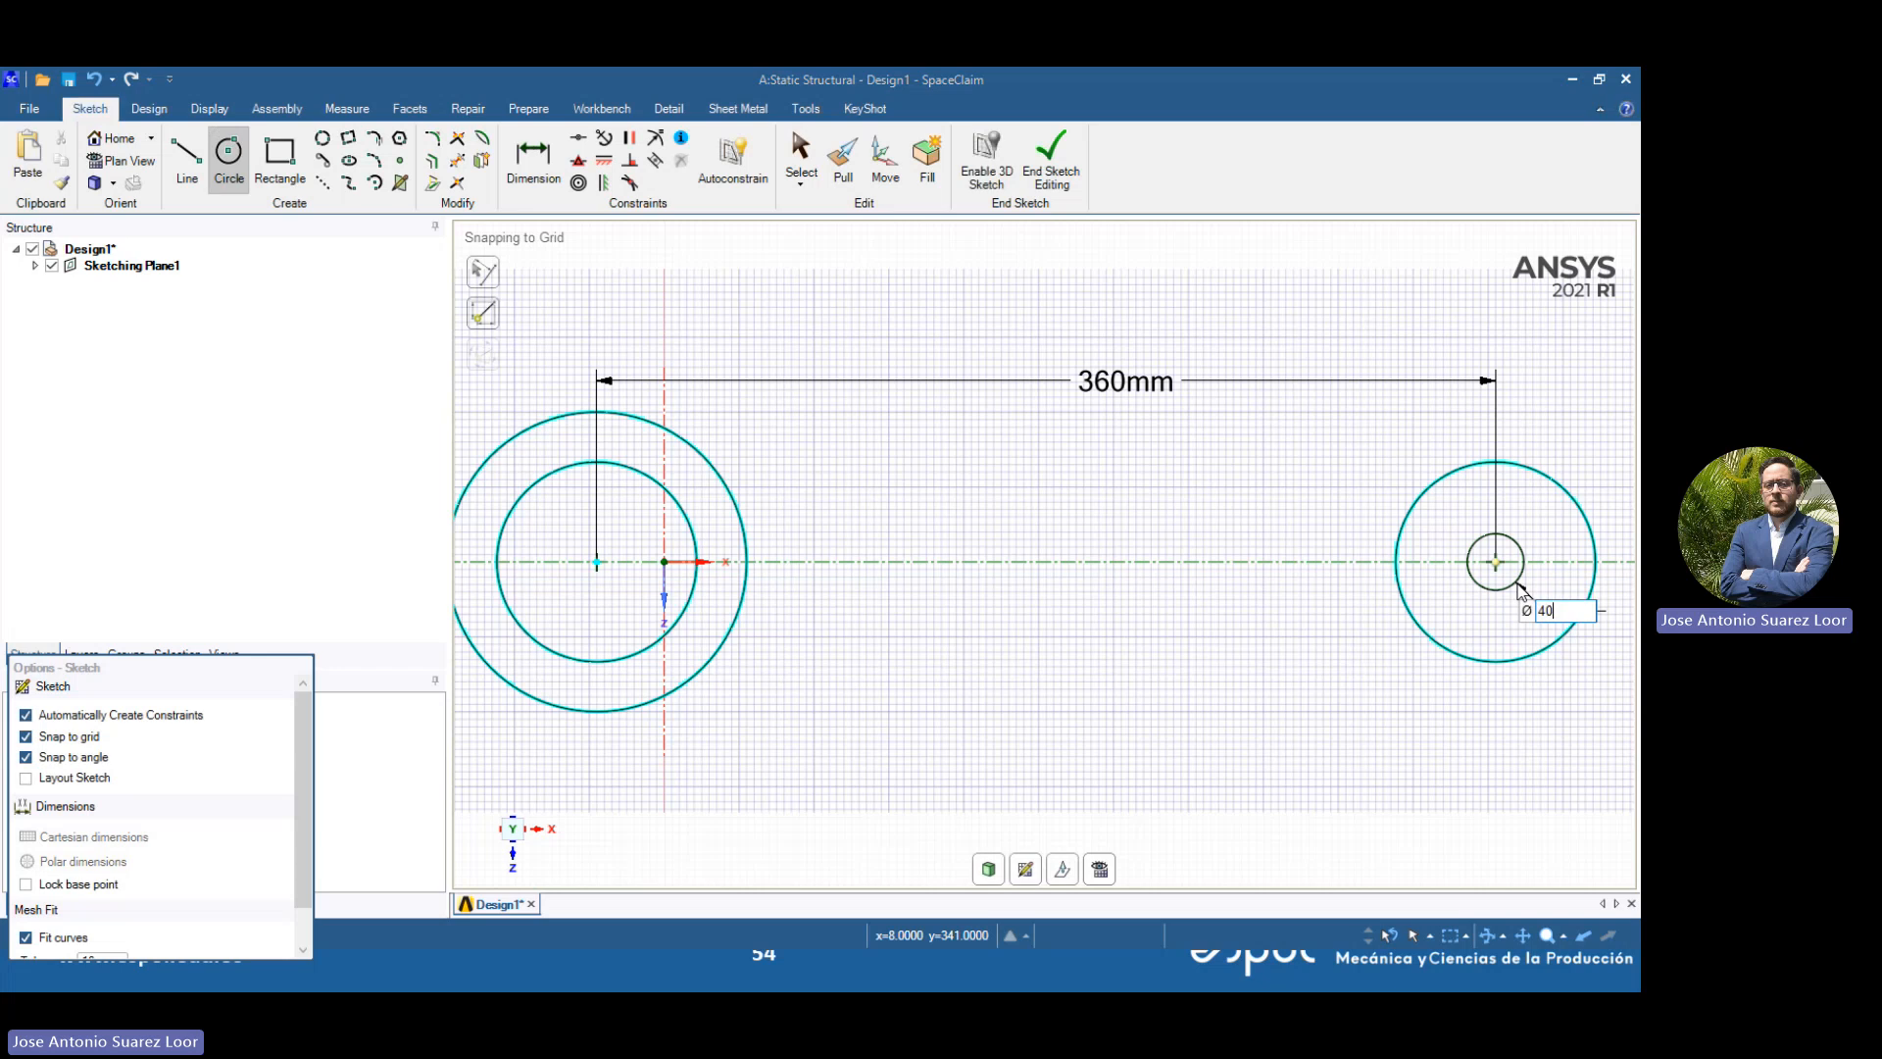
Check the slot in the reference drawing and place a circle's centre on the horizontal axis, about 103 mm right of the origin
key("alt+Tab")
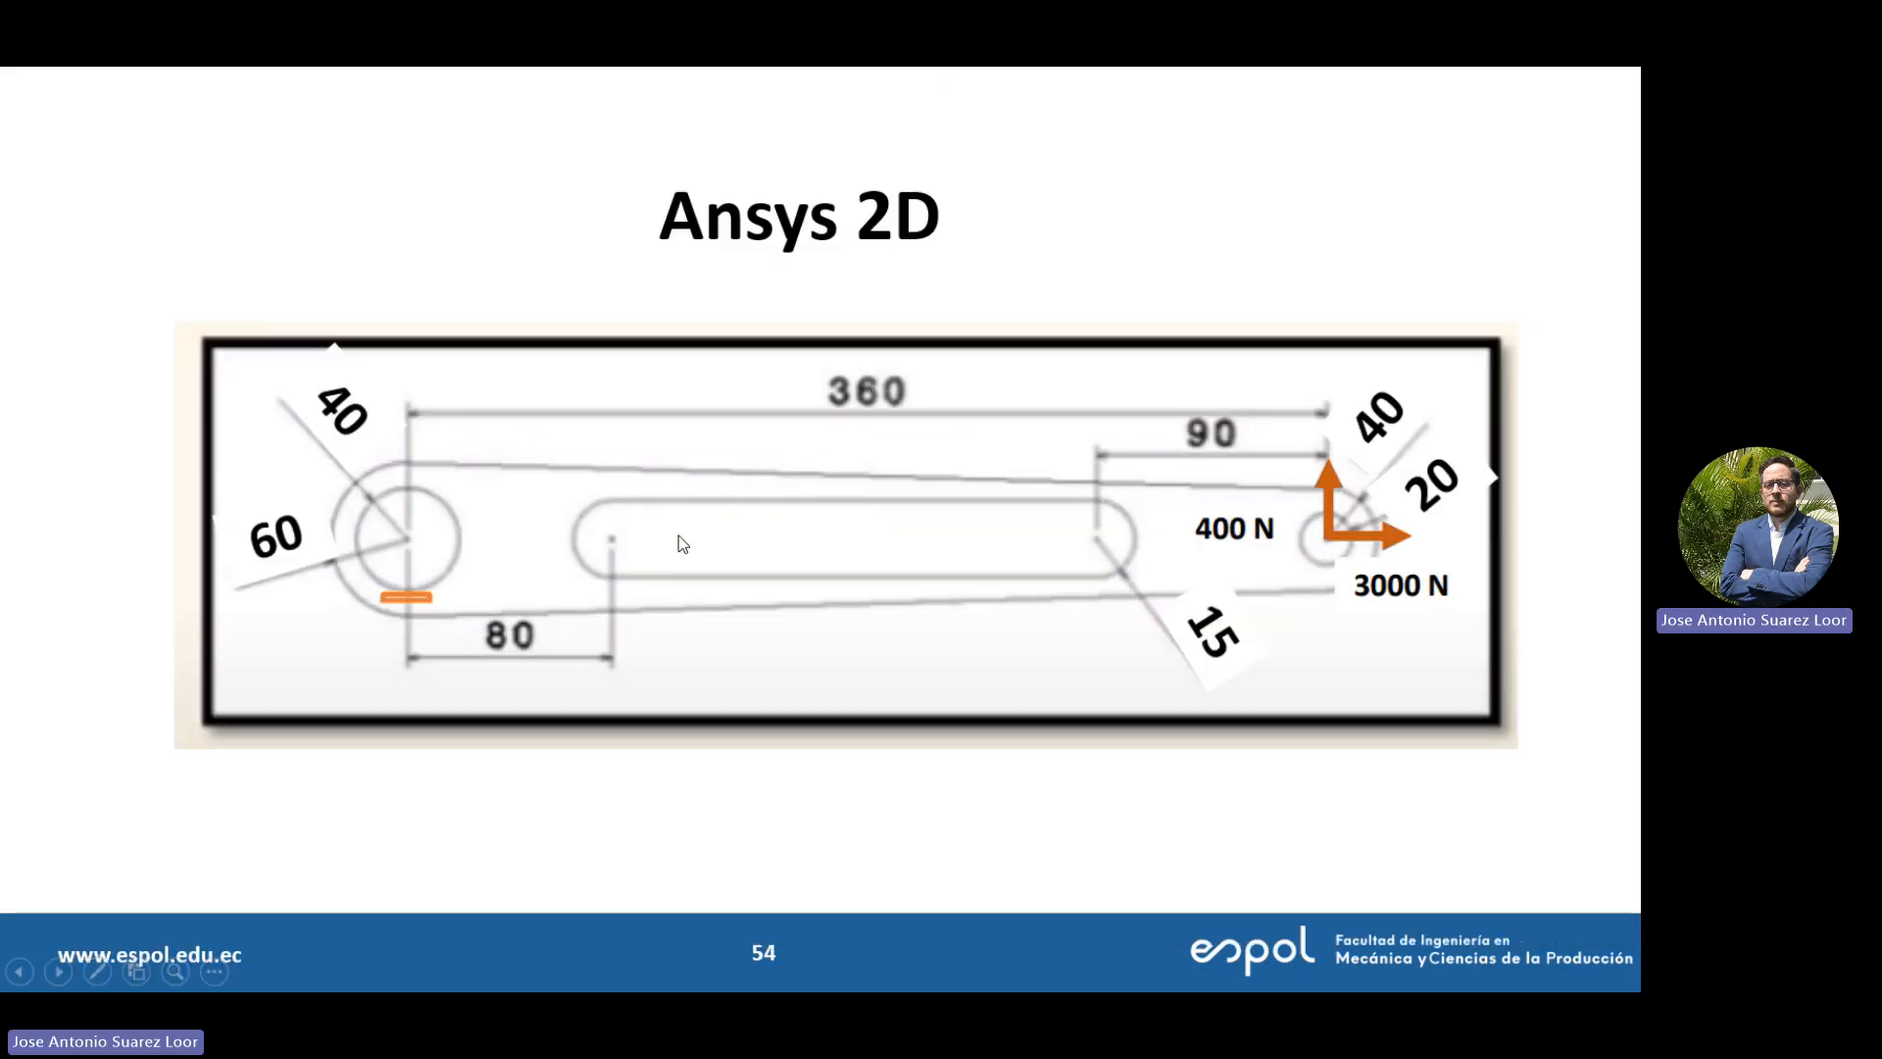
key("alt+Tab")
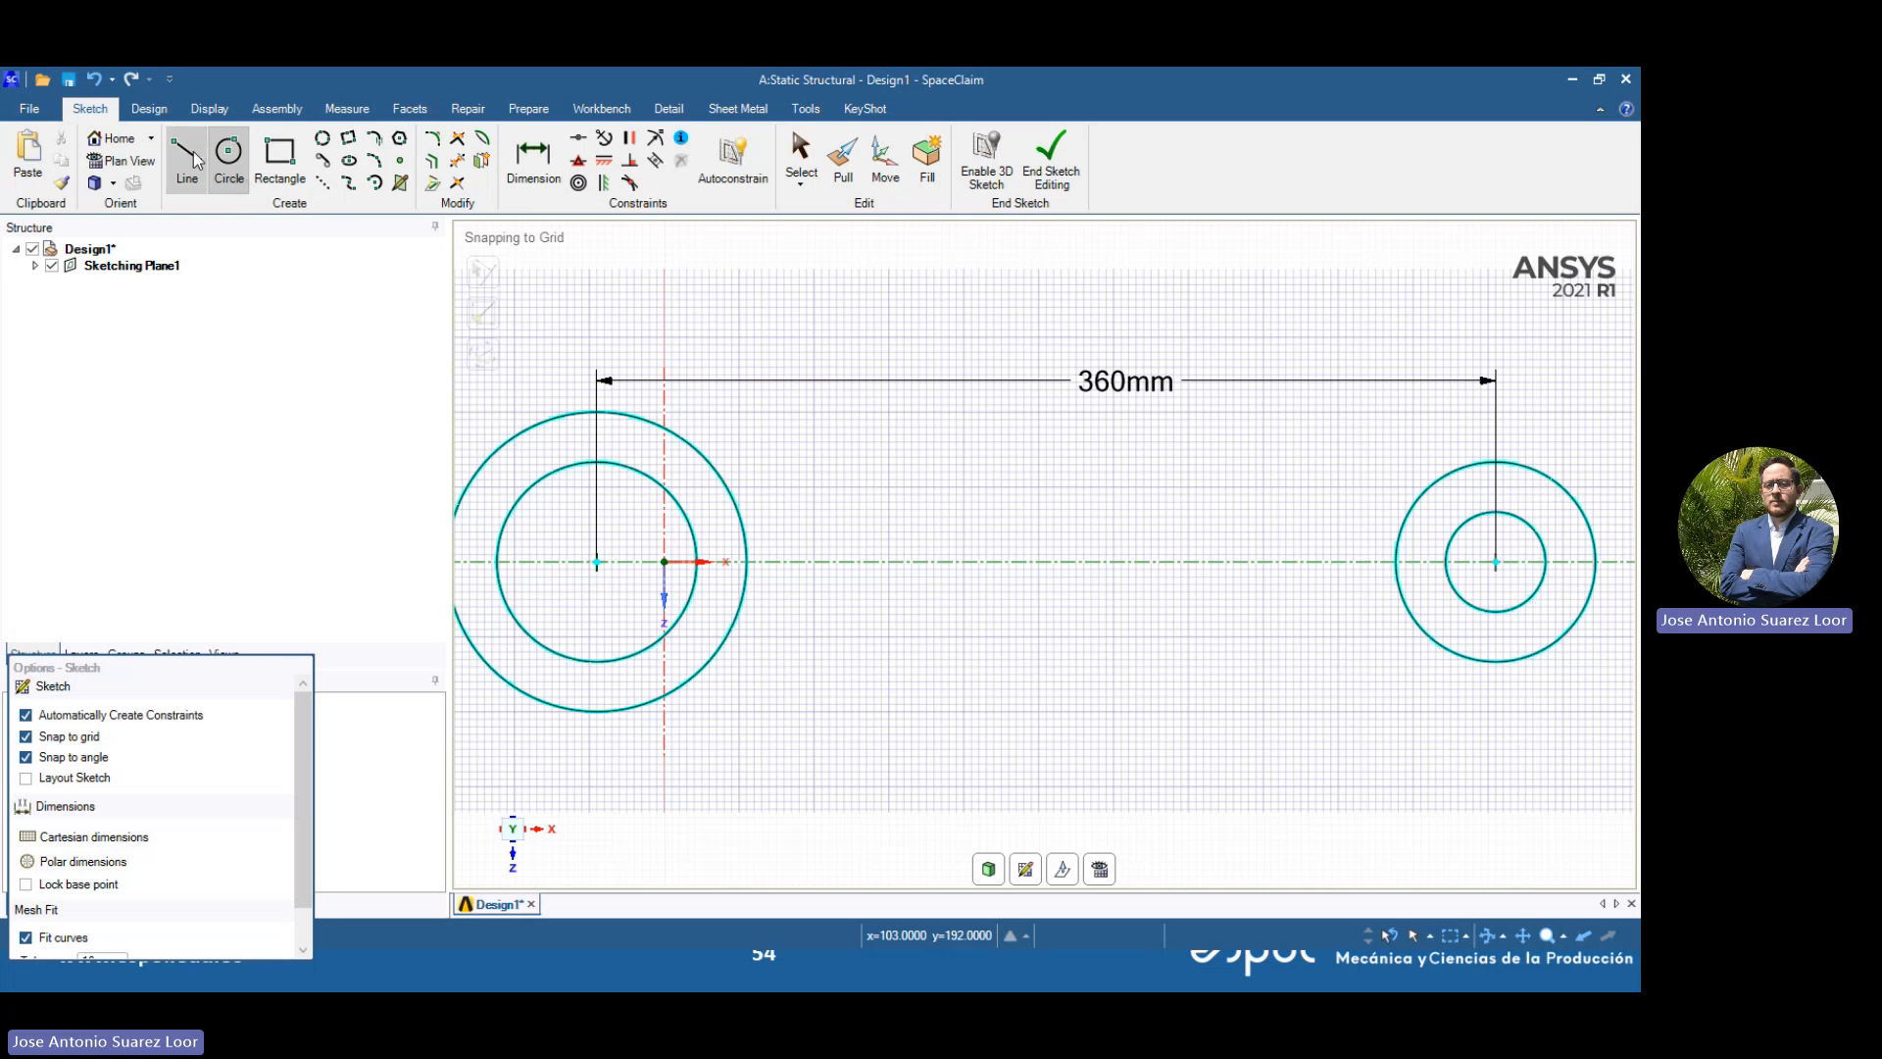
key("alt+Tab")
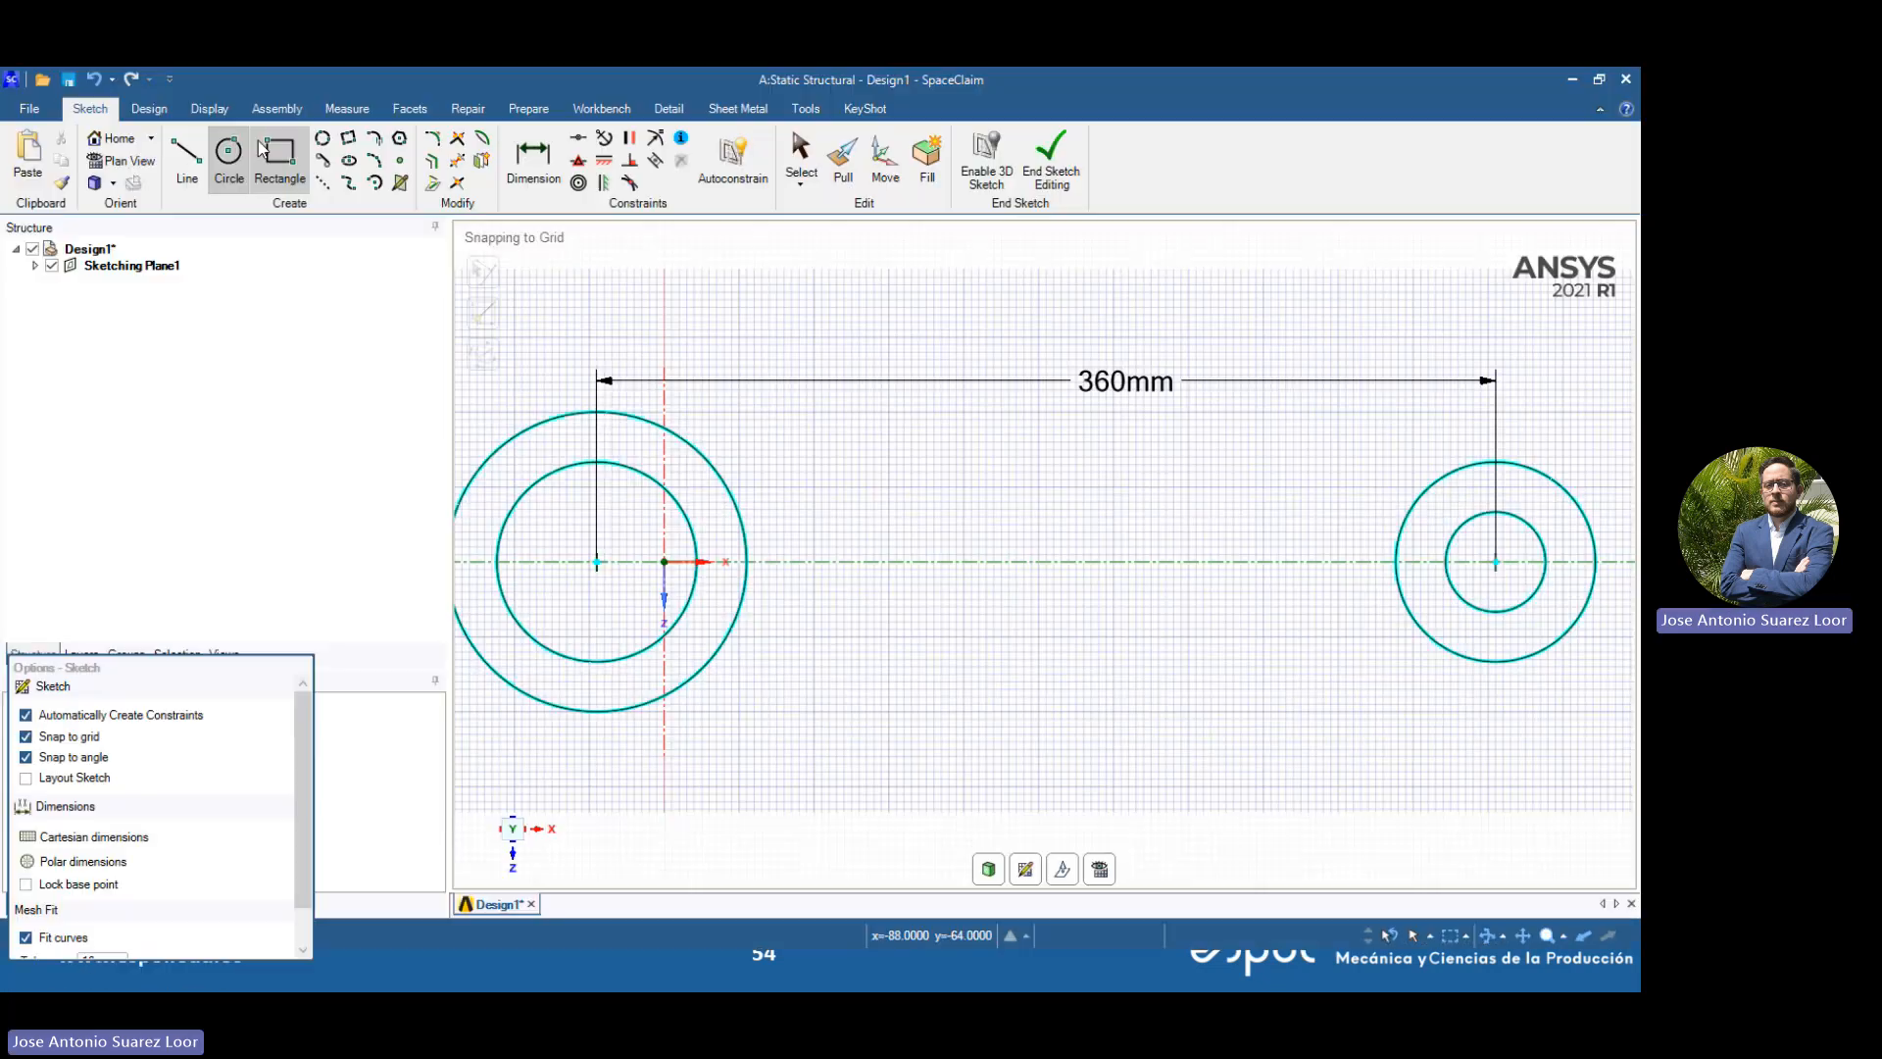
key("alt+Tab")
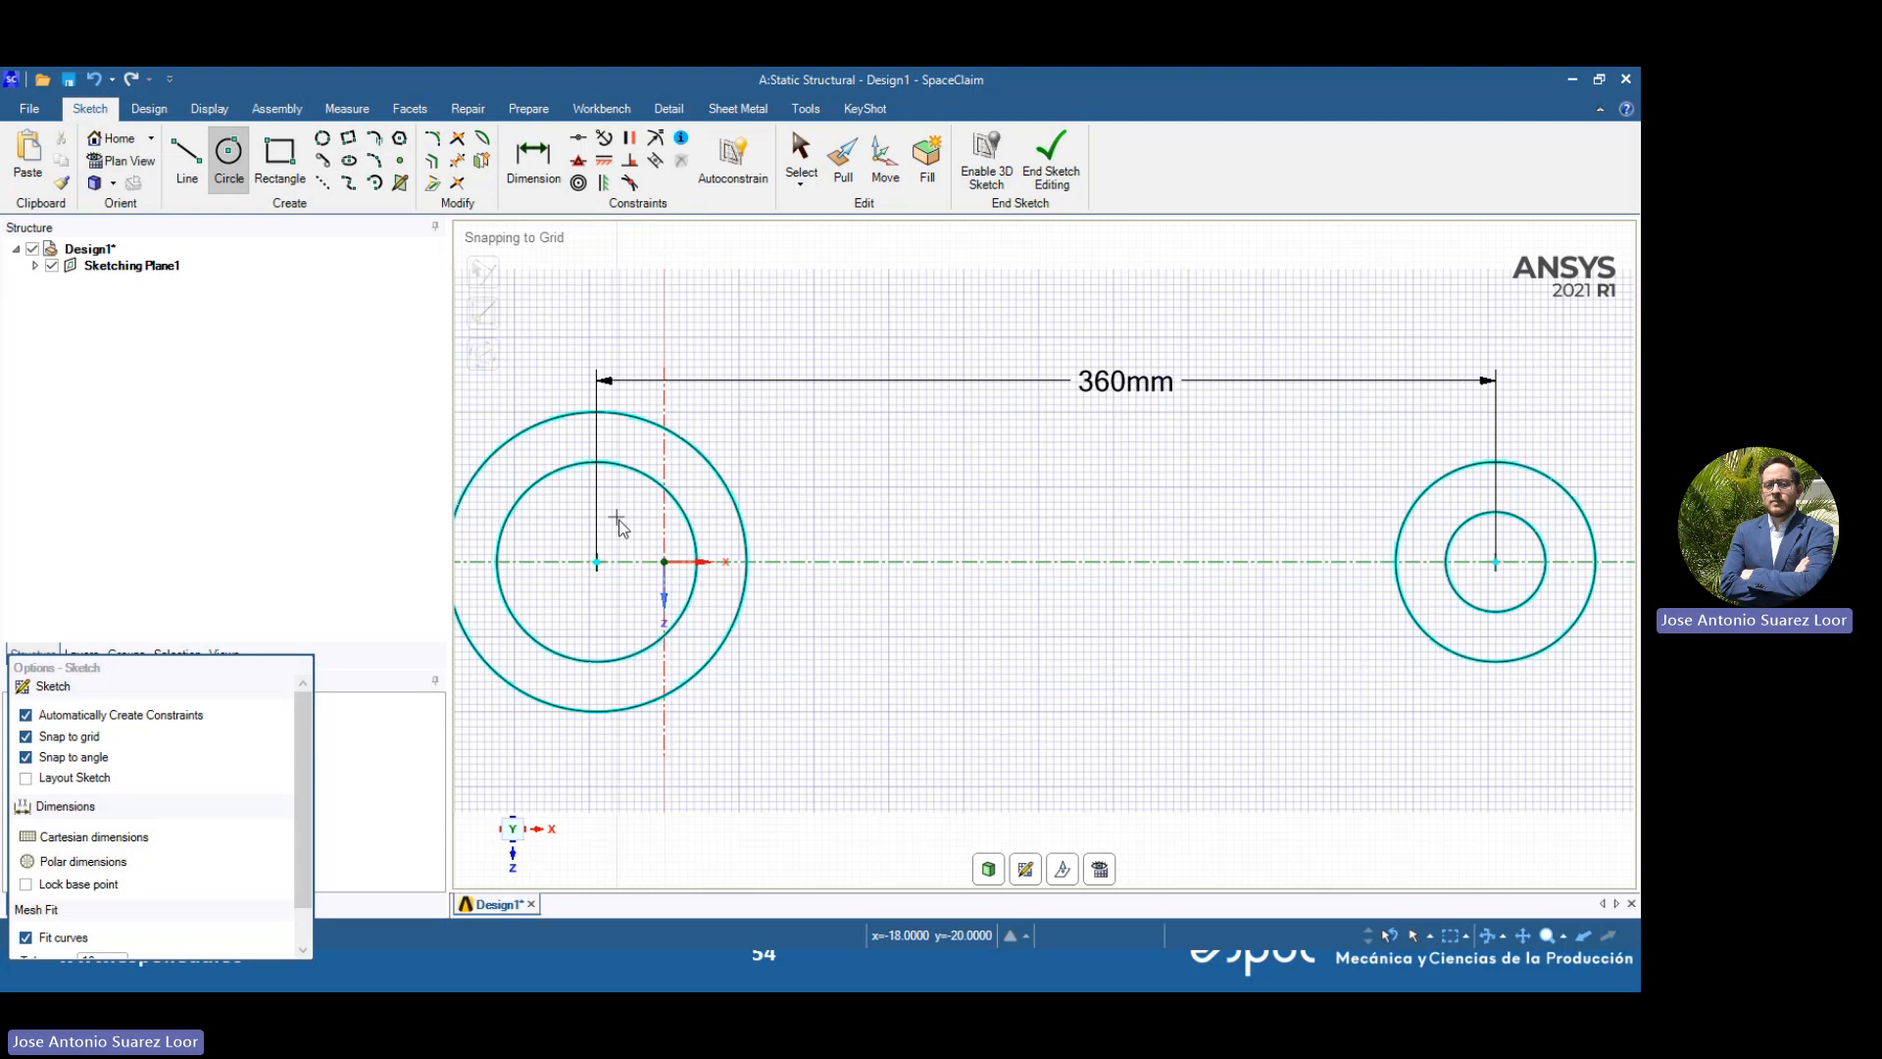
key("alt+Tab")
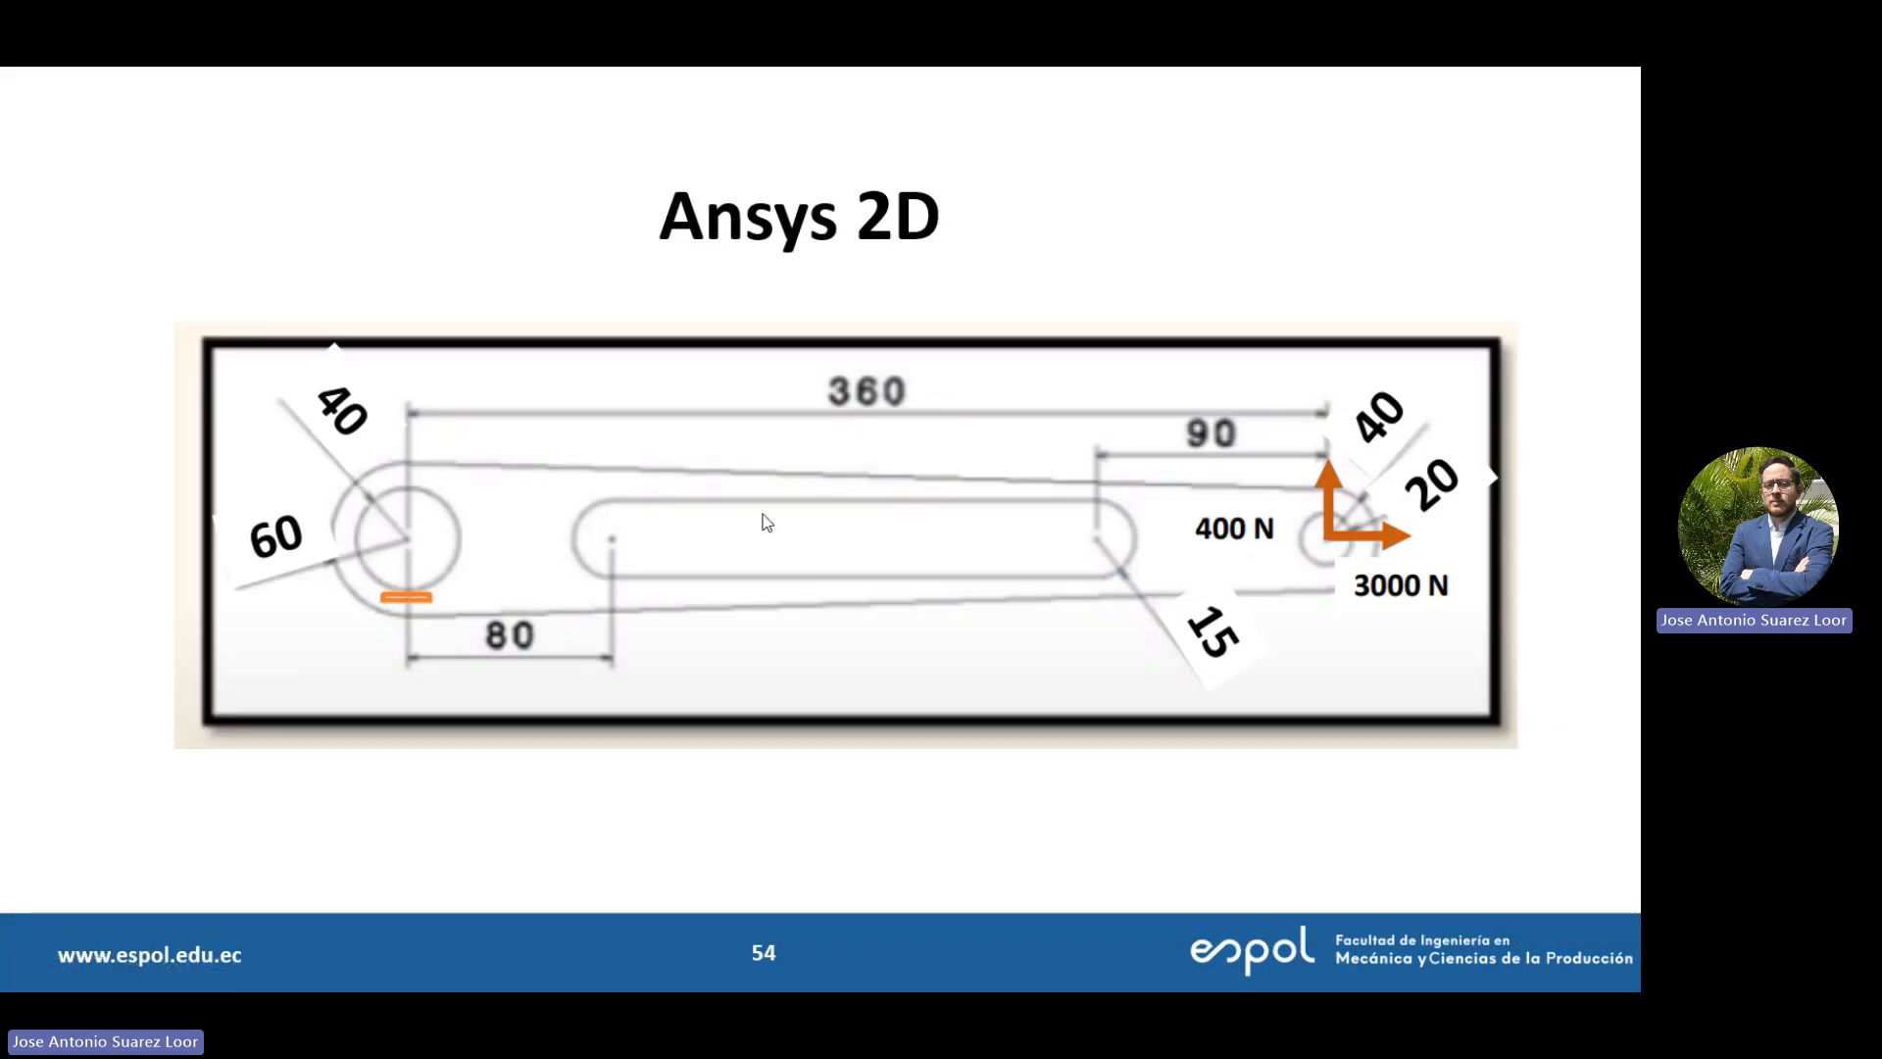
key("alt+Tab")
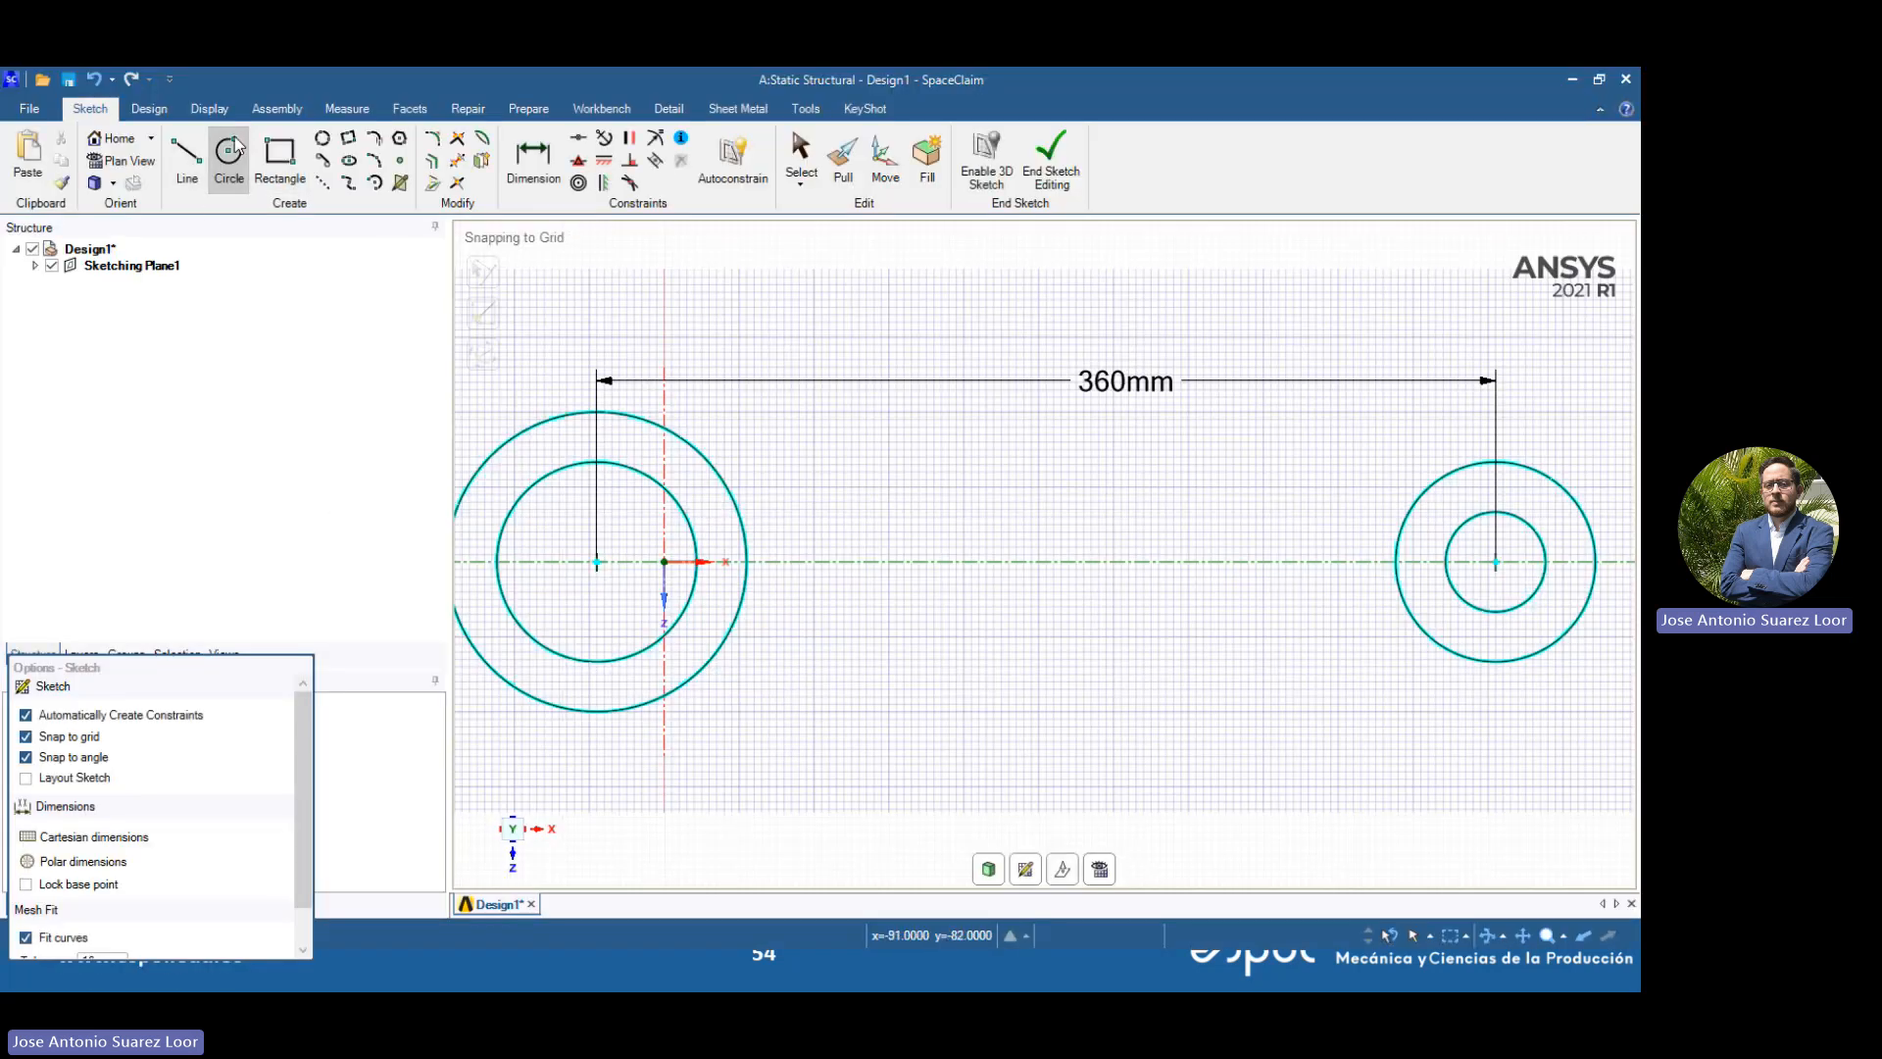
key("alt+Tab")
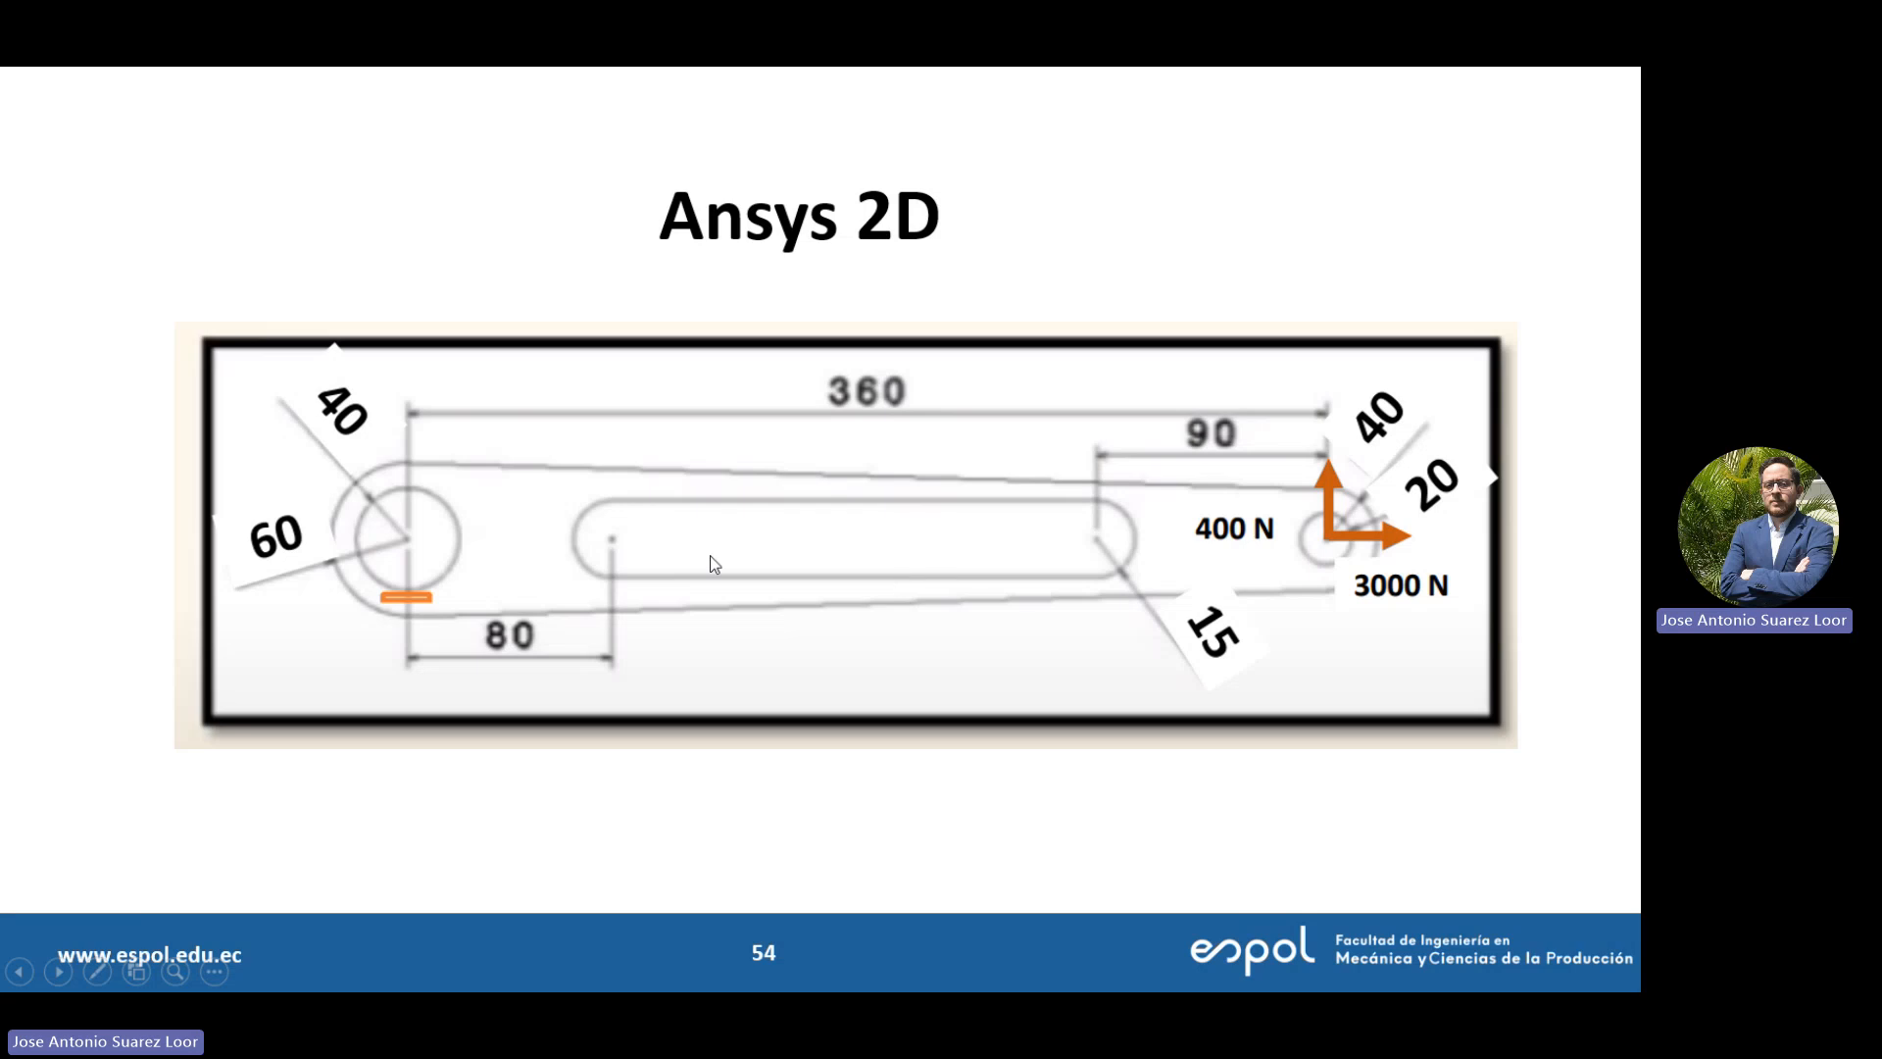
key("alt+Tab")
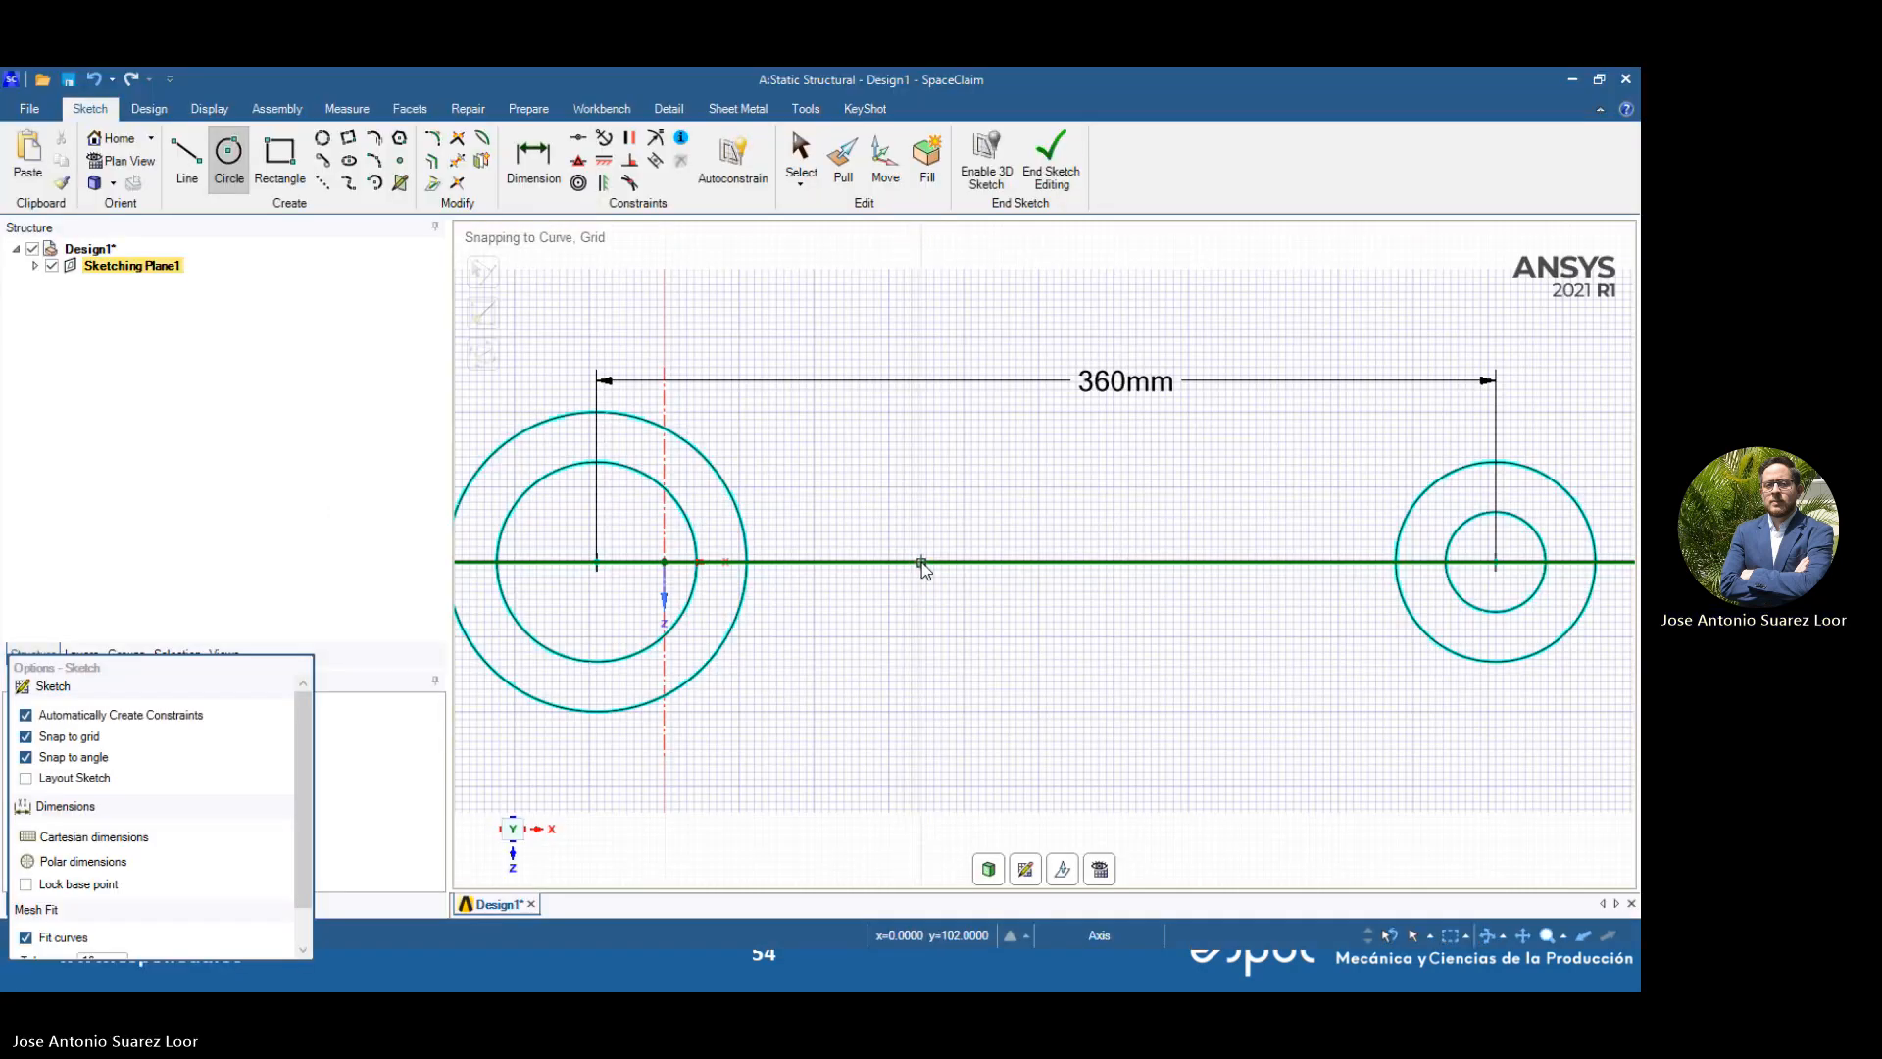
left_click(922, 563)
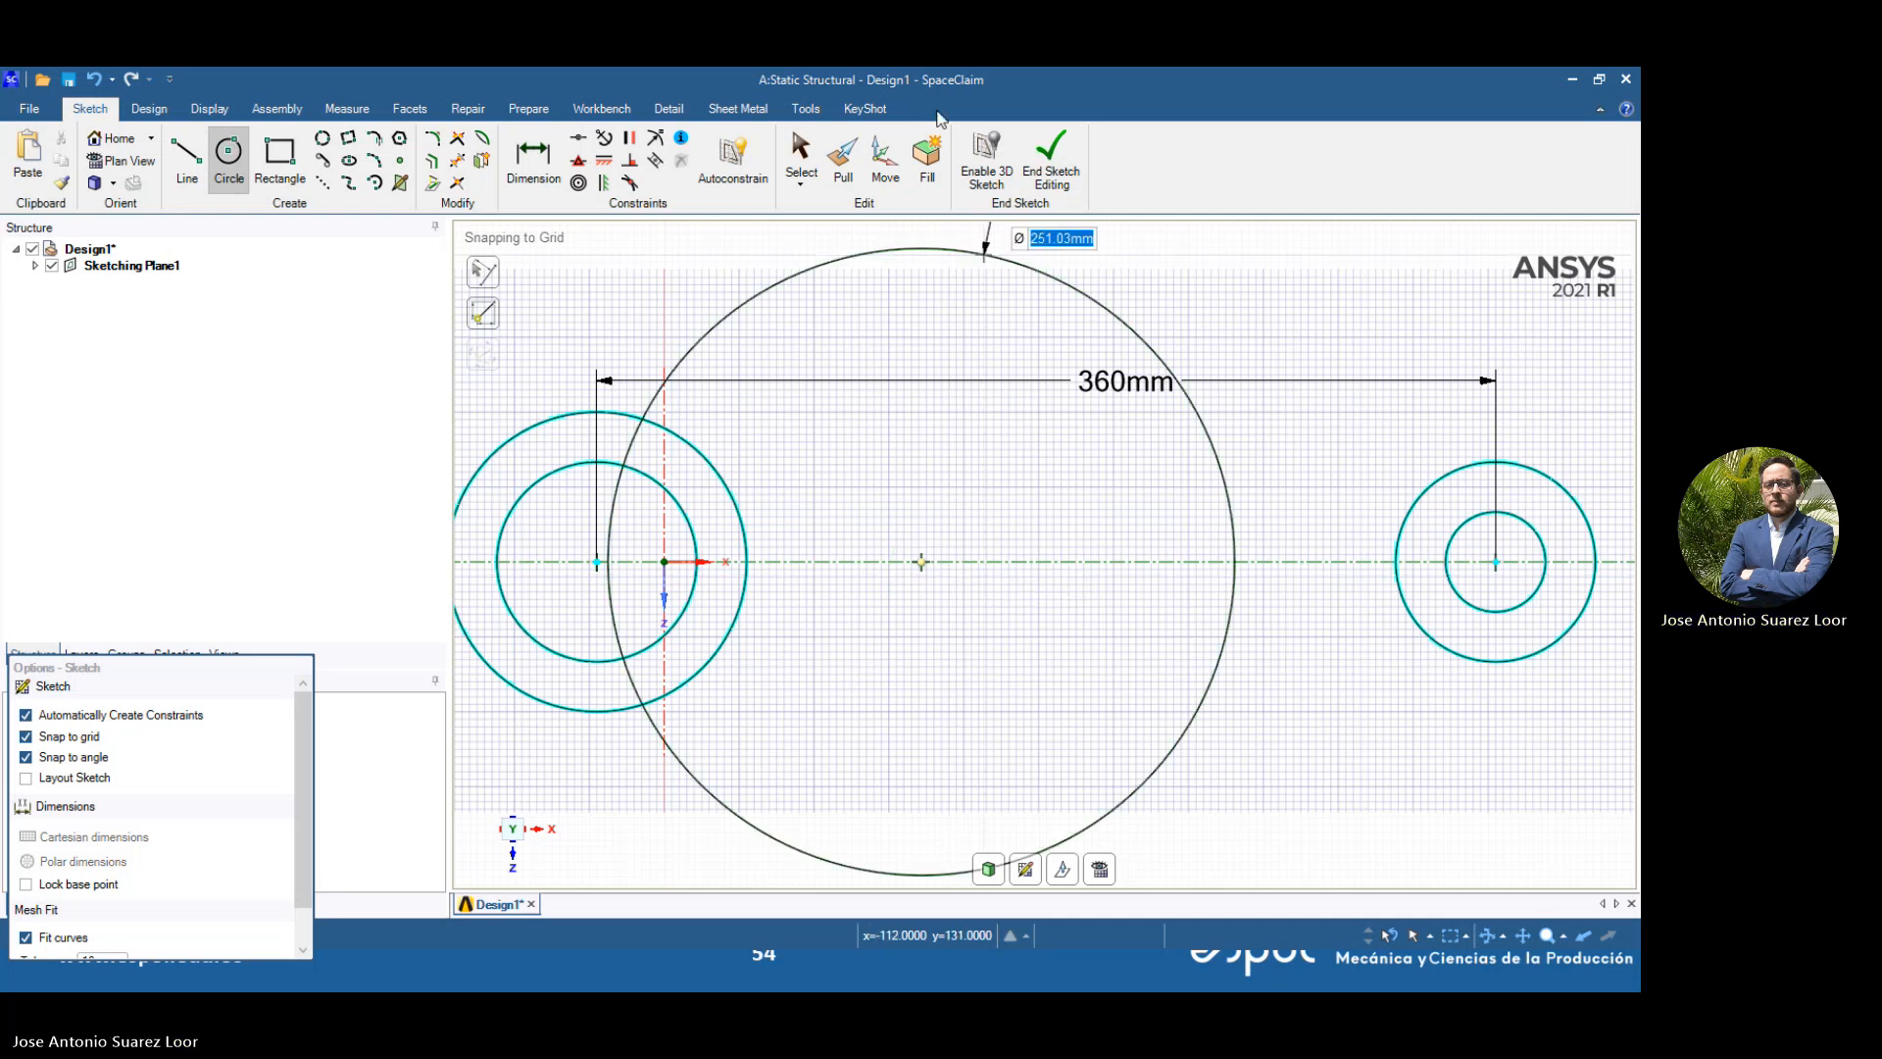
Switch to the Teams meeting, mute and reactivate the microphone, and minimise the meeting window
key("alt+Tab")
key("alt+Tab")
key("alt+Tab")
key("alt+Tab")
key("alt+Tab")
key("alt+Tab")
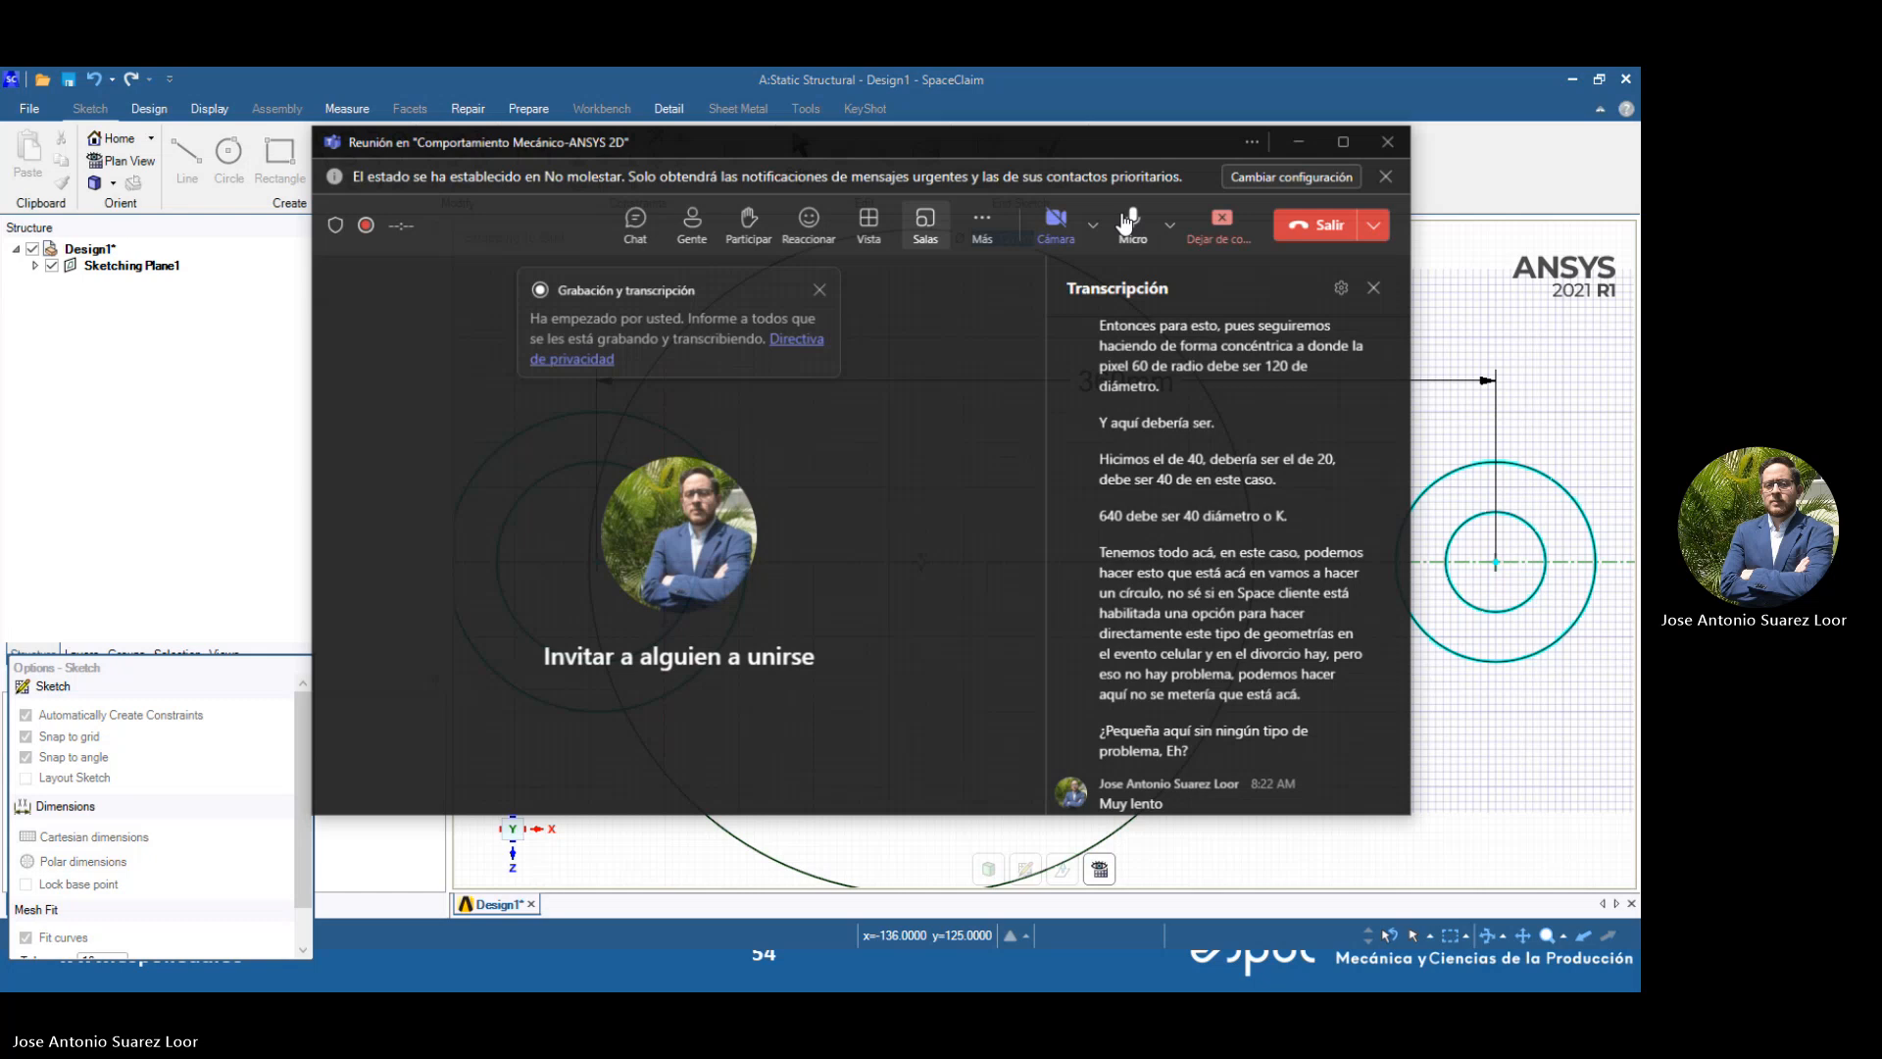
left_click(1130, 221)
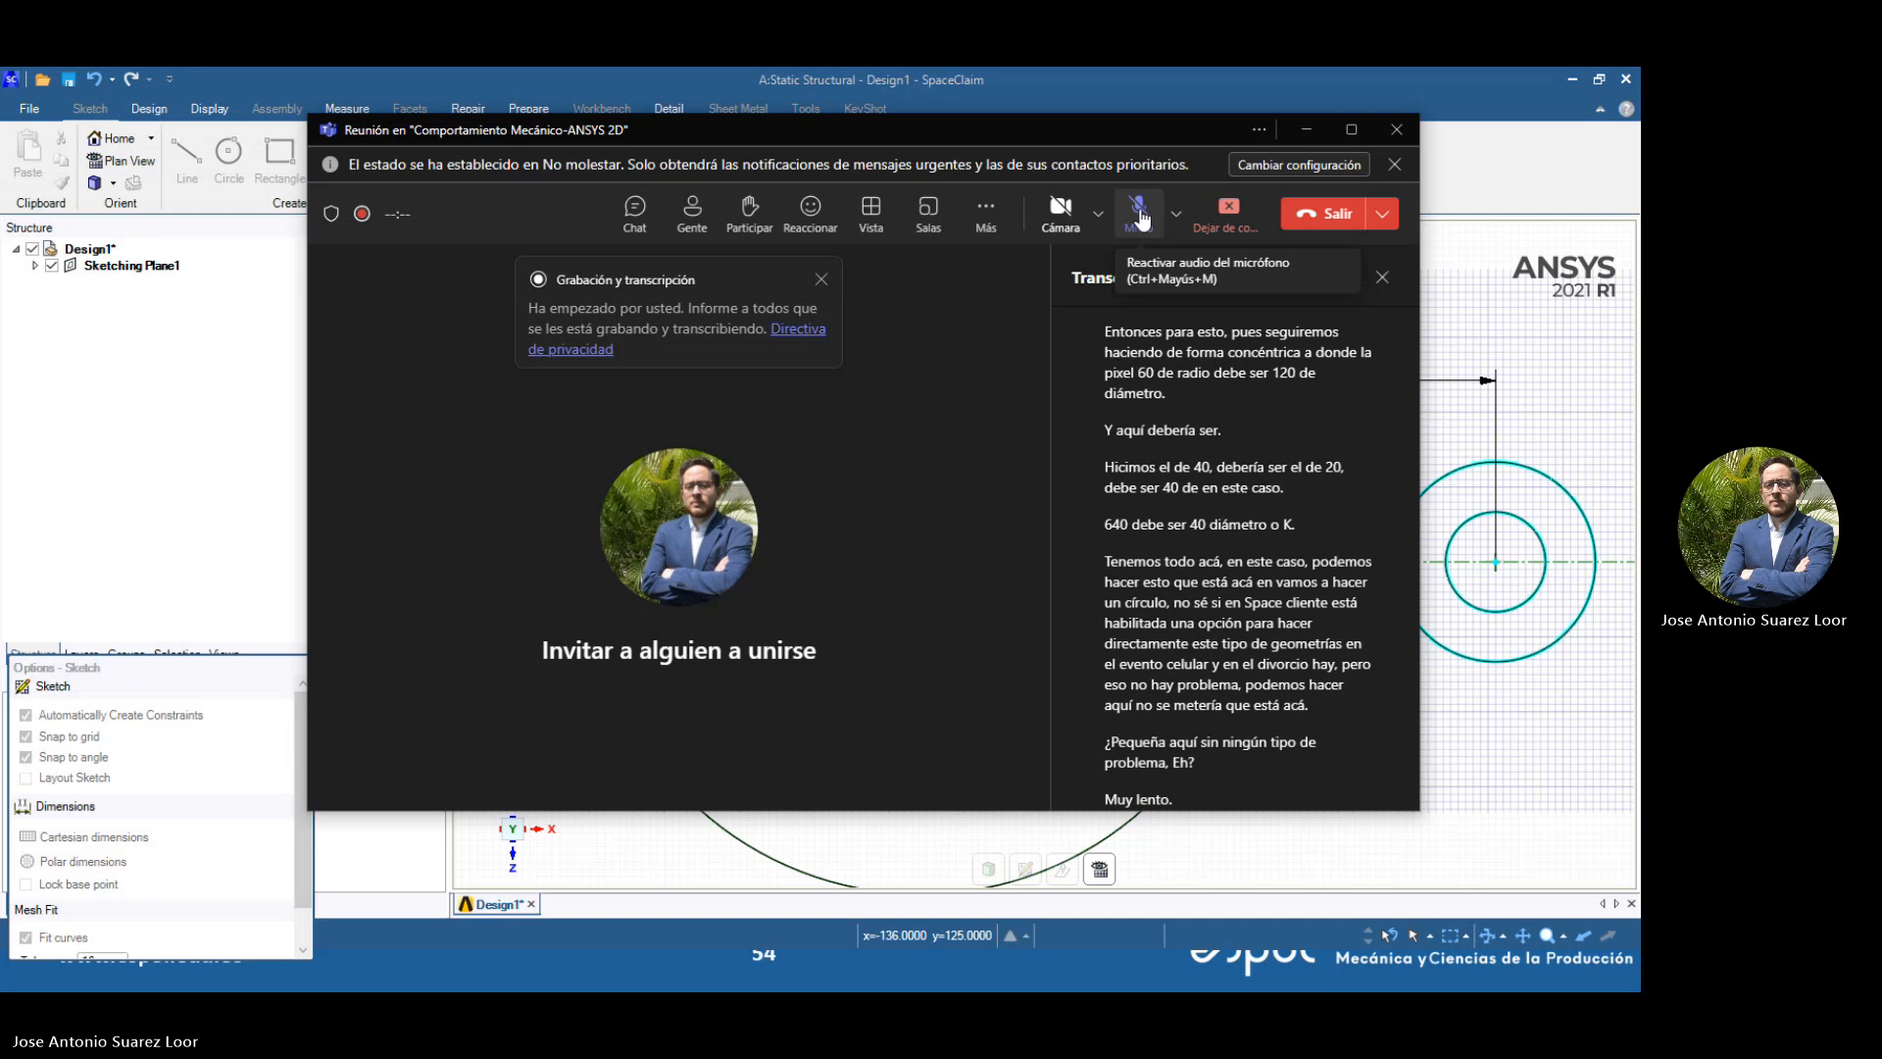
left_click(1138, 212)
left_click(1313, 127)
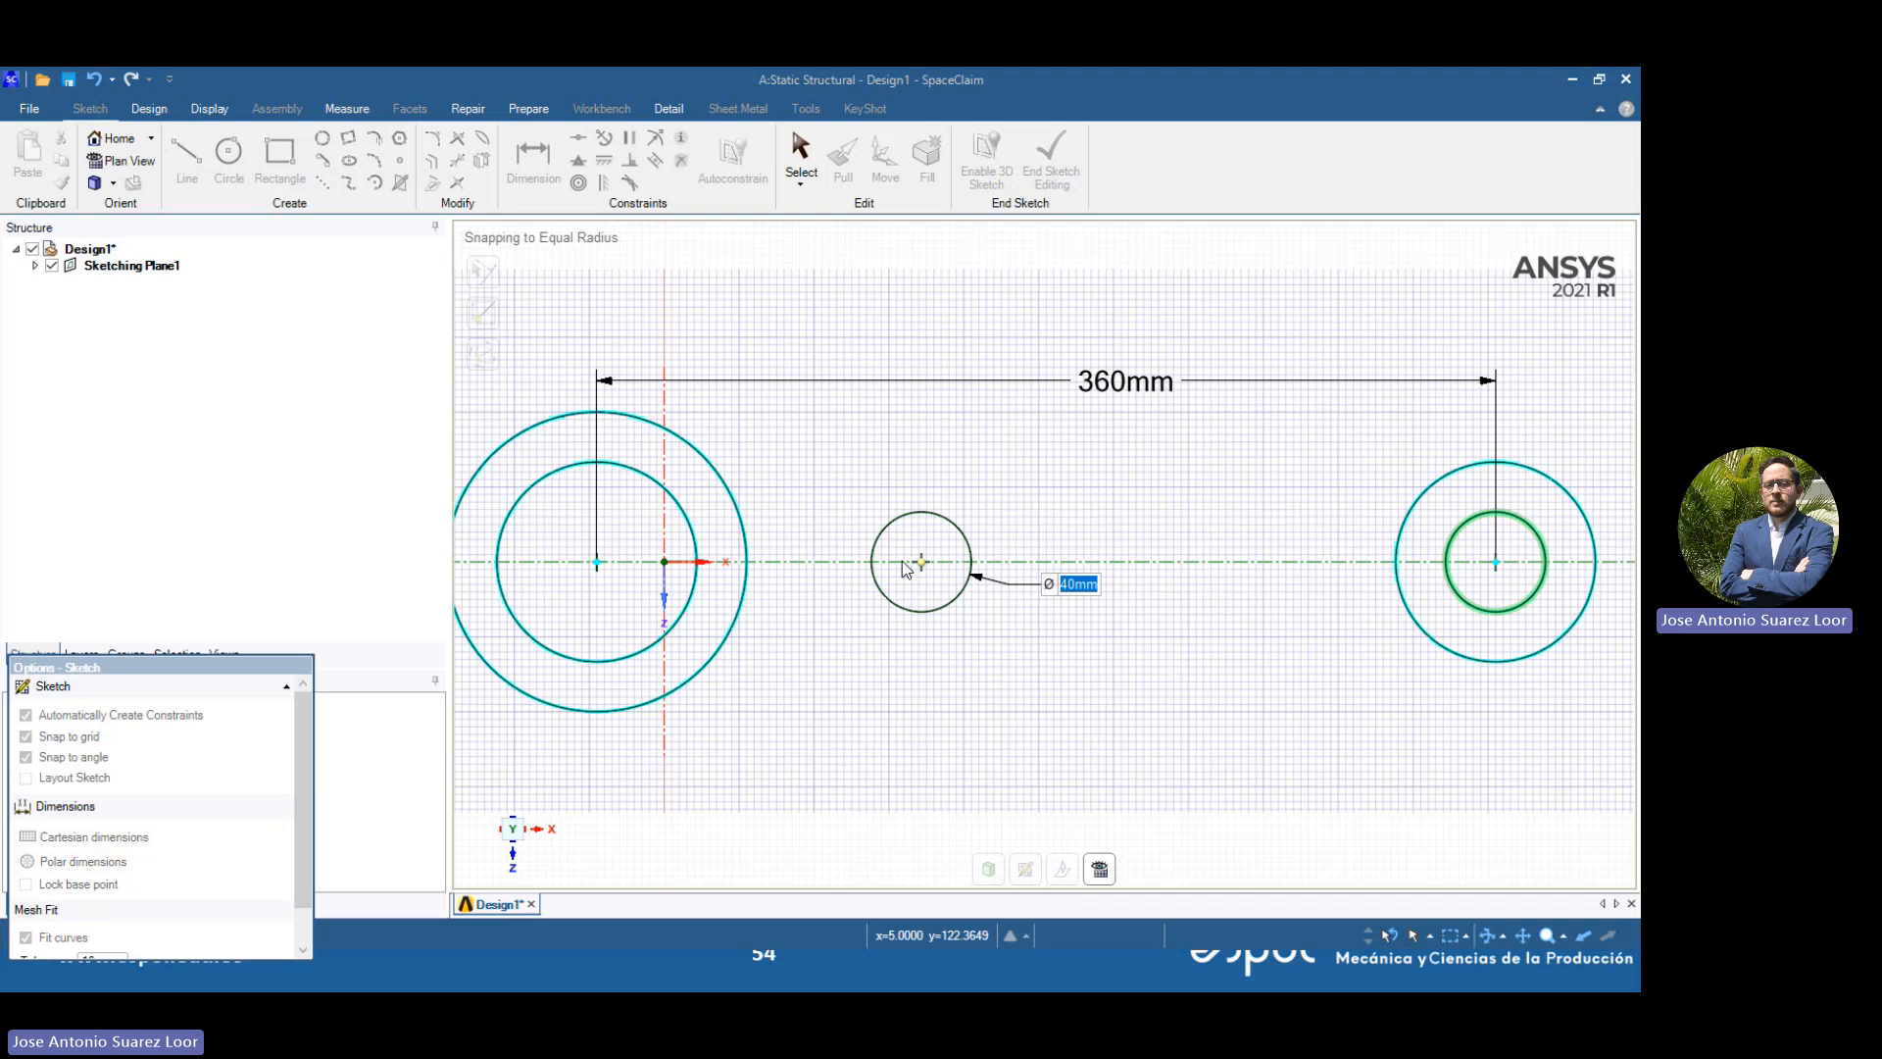
Give the circle being drawn a 30 mm diameter, checking the slot's end radius in the reference drawing
key("alt+Tab")
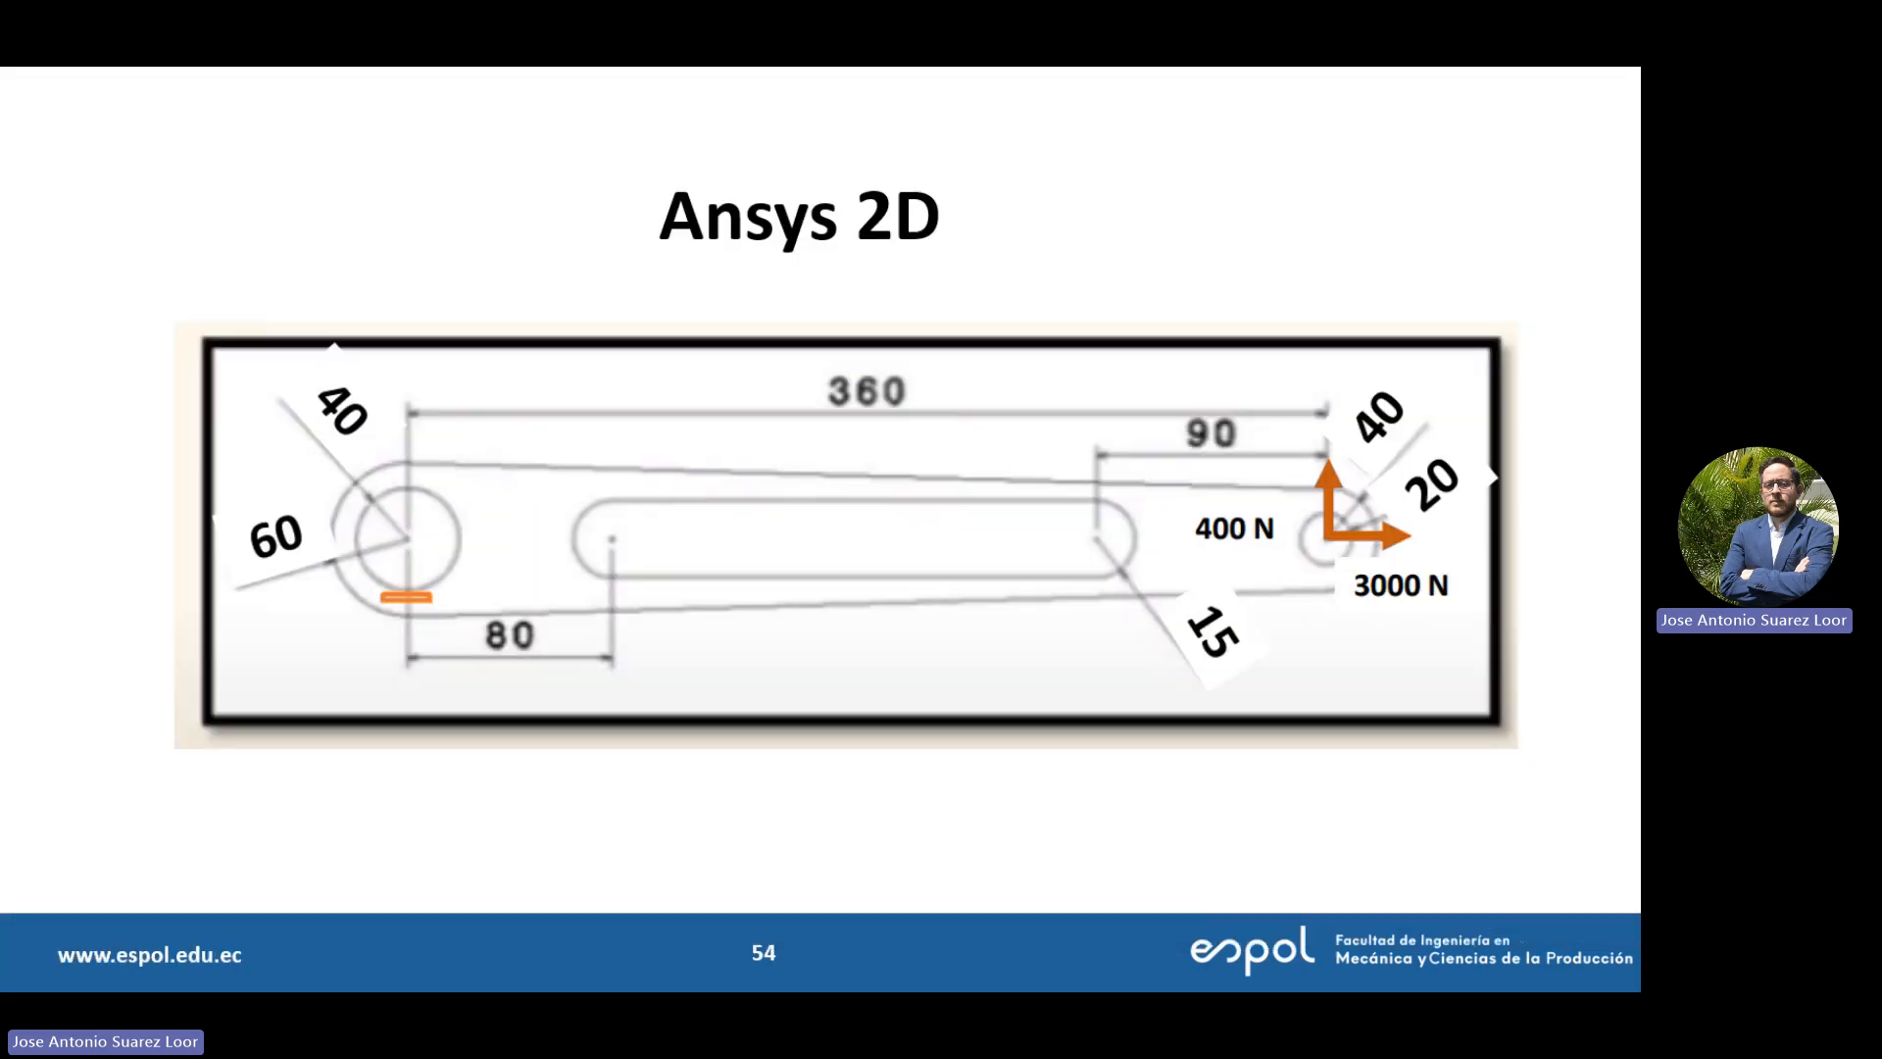
key("alt+Tab")
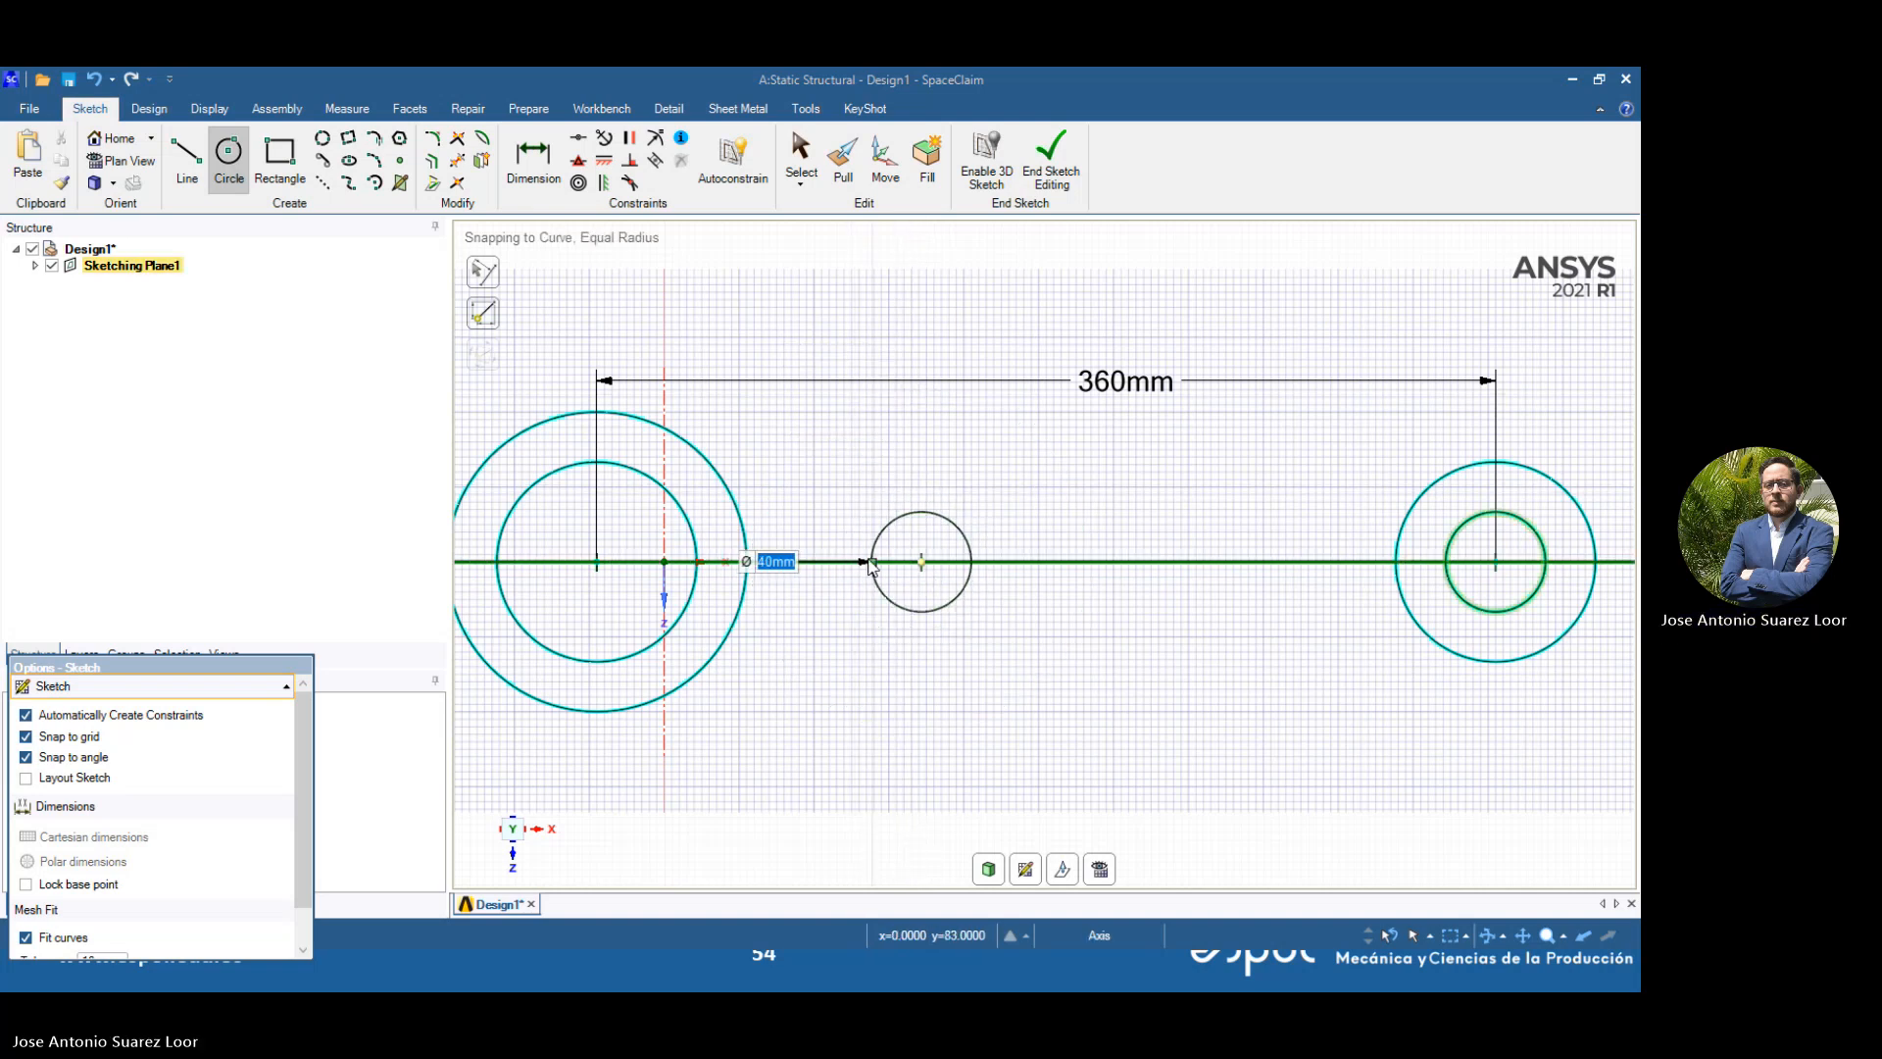
type("30")
key("Return")
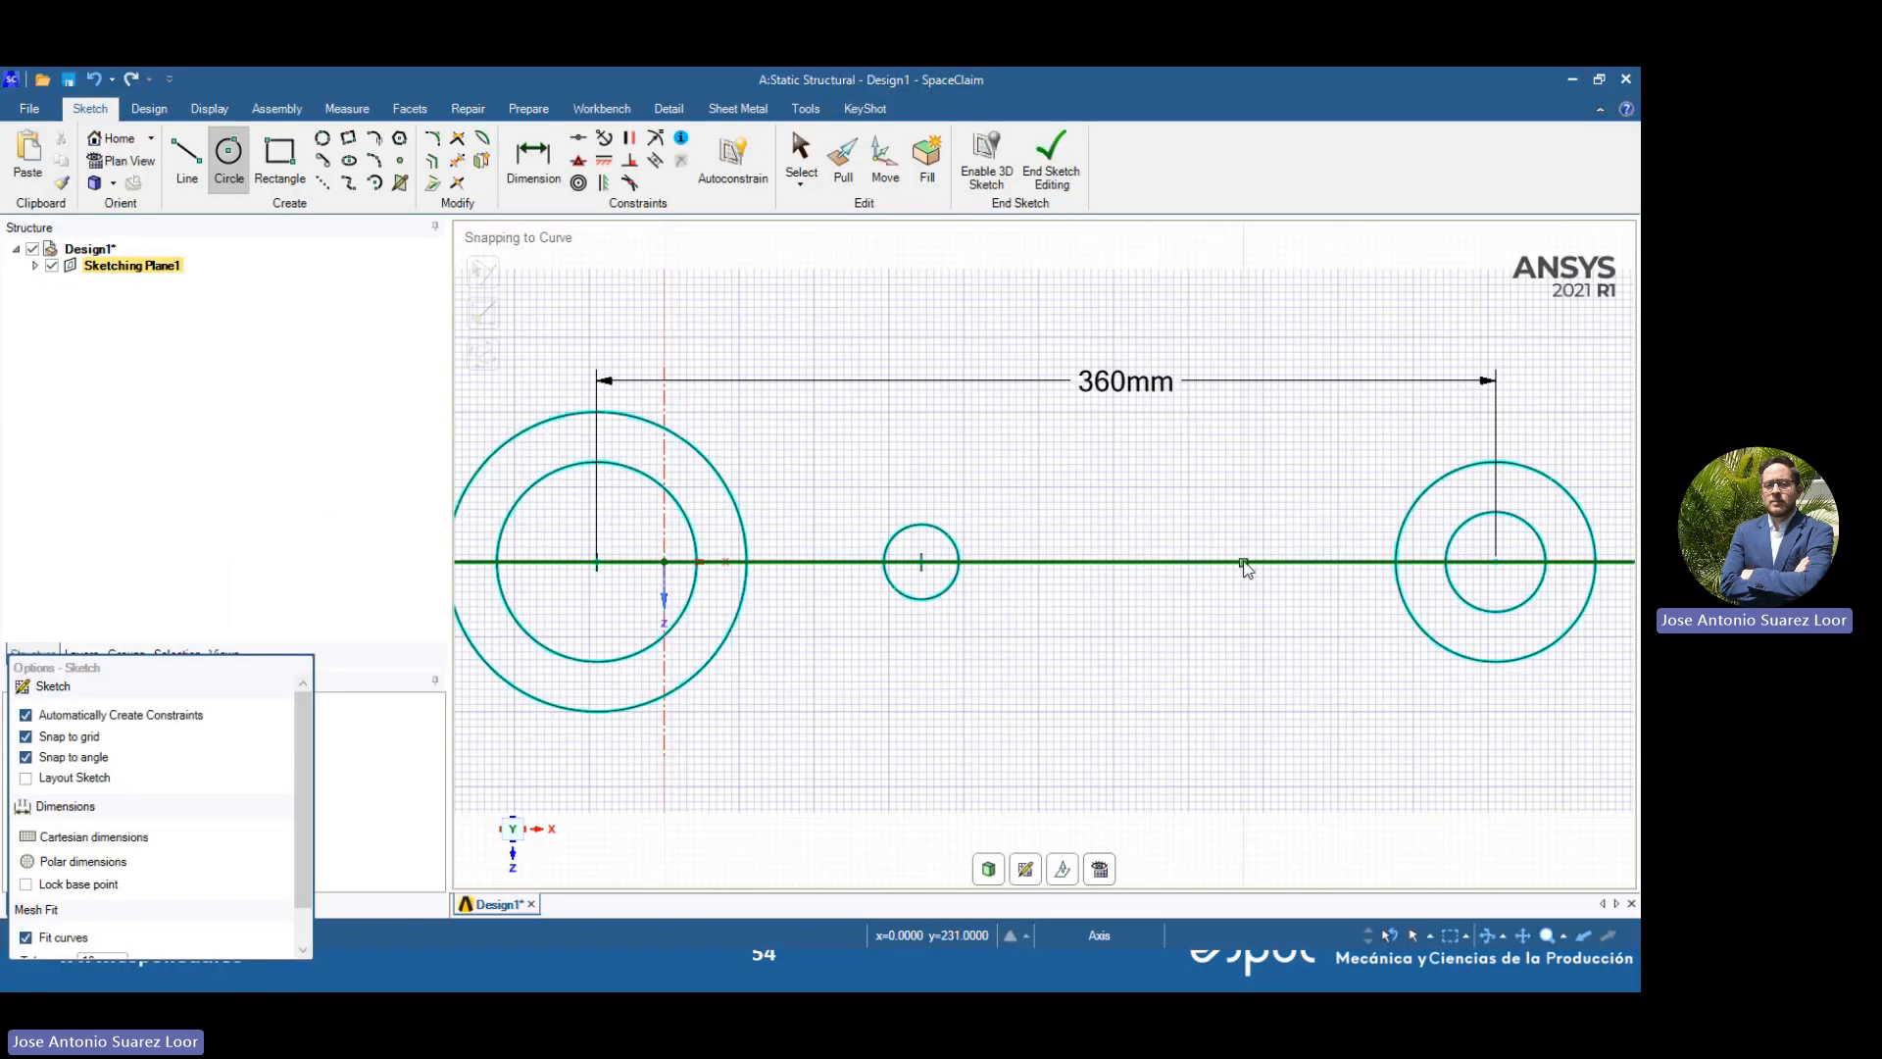
Sketch a second 30 mm diameter circle on the horizontal axis, centred about 231 mm right of the origin
left_click(1242, 563)
type("3")
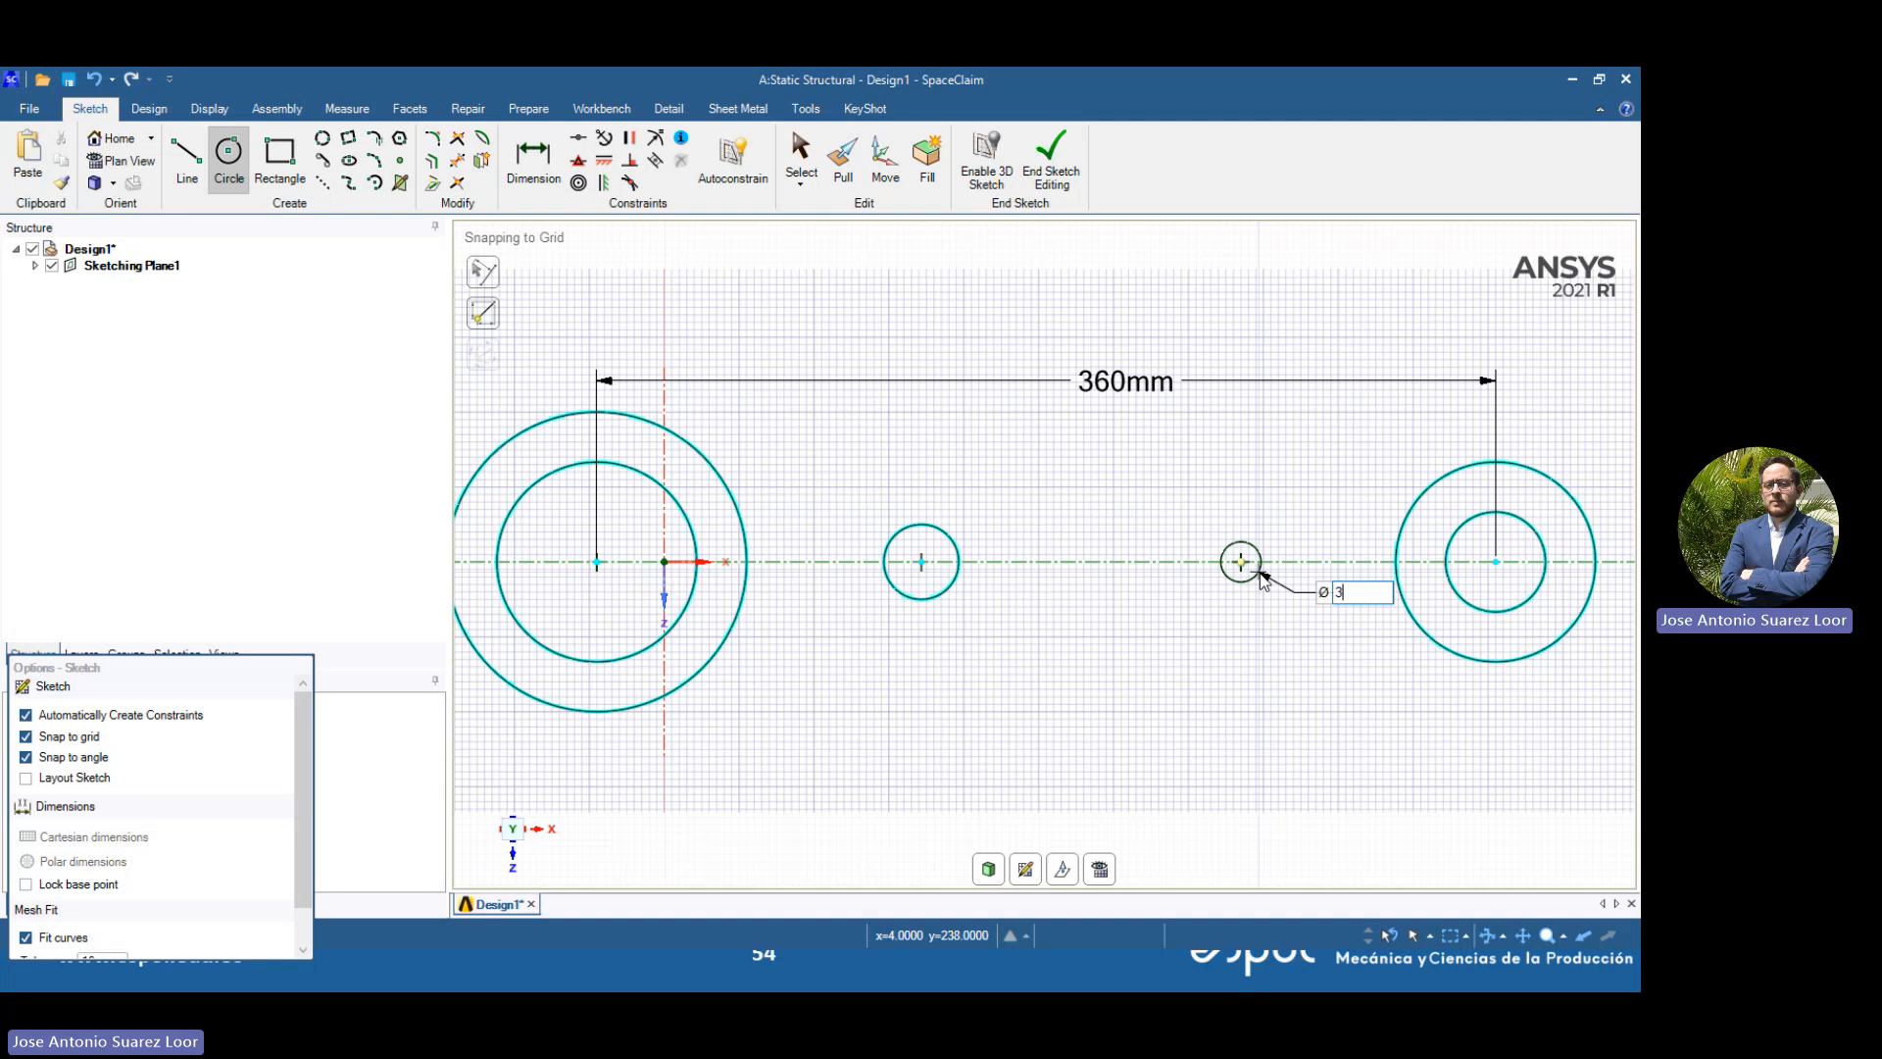
type("0.")
key("Return")
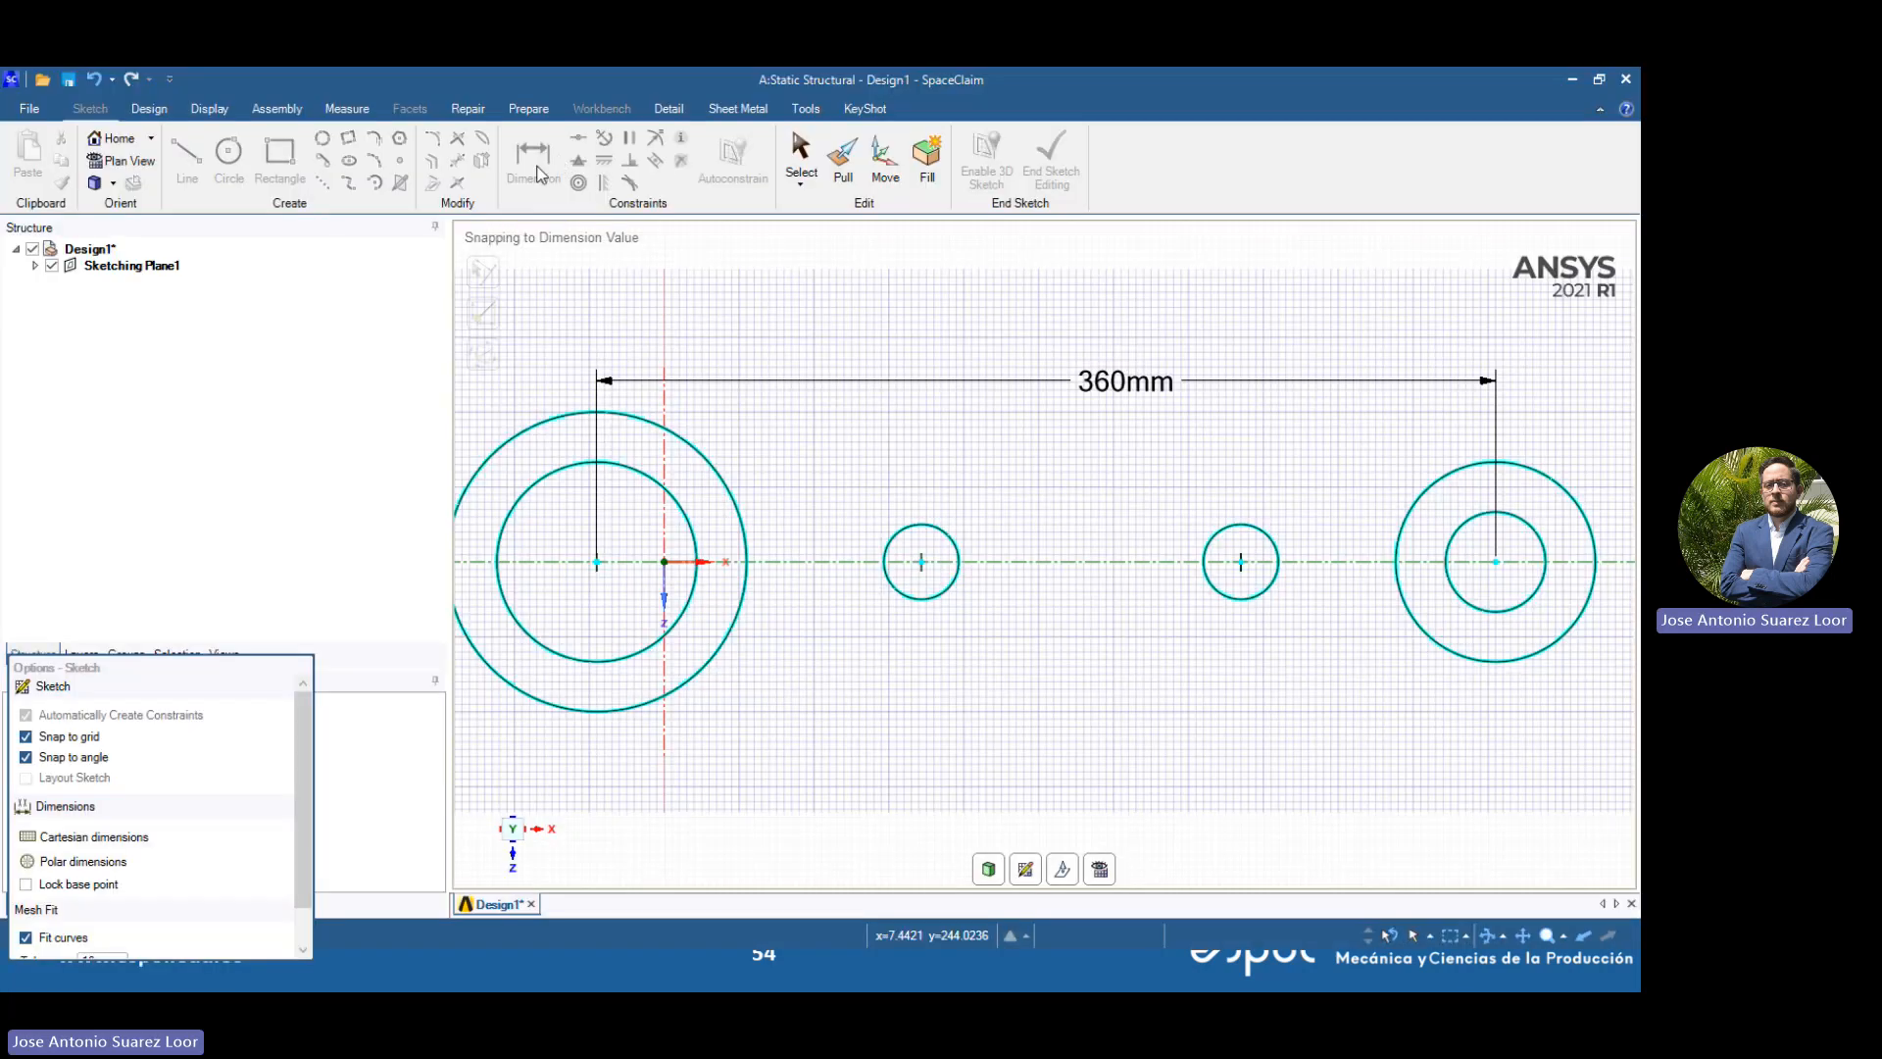
Dimension the horizontal distance from the left circle's centre to the first 30 mm circle's centre and set it to 80 mm, as in the reference drawing
key("alt+Tab")
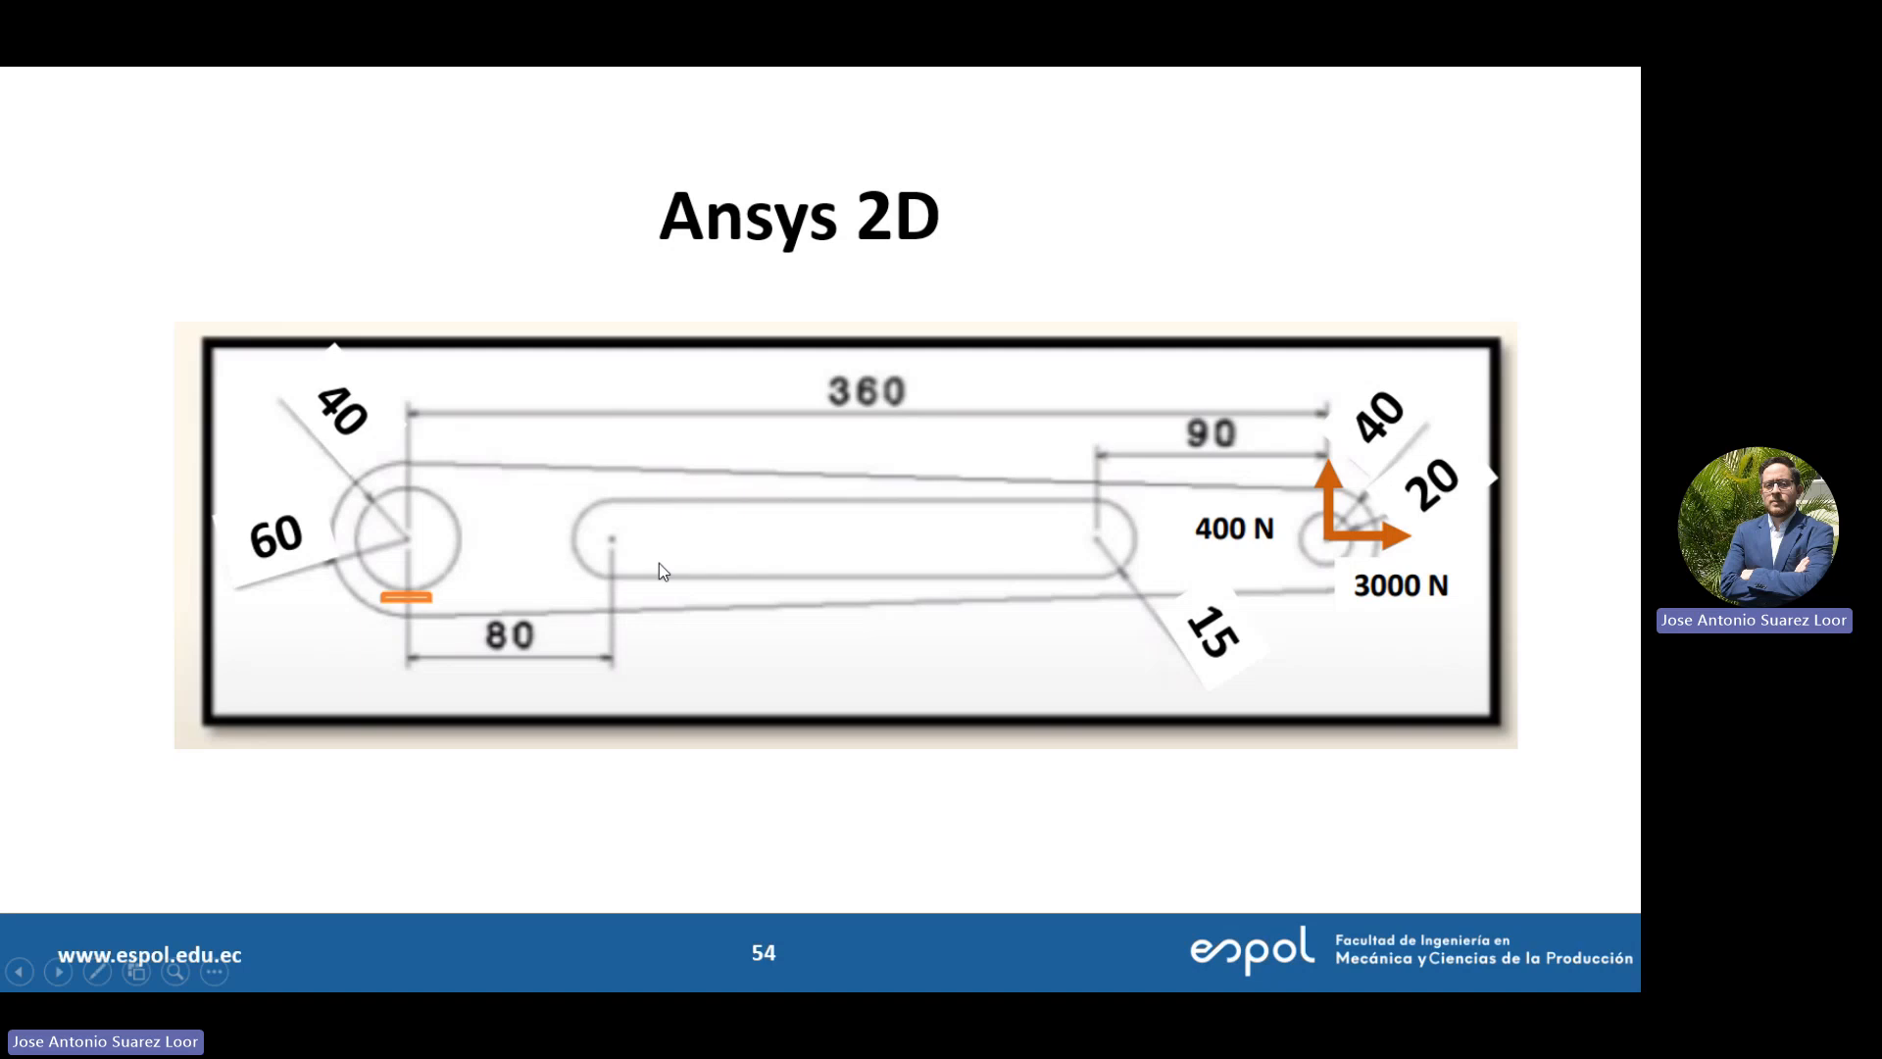
key("alt+Tab")
key("alt+Tab")
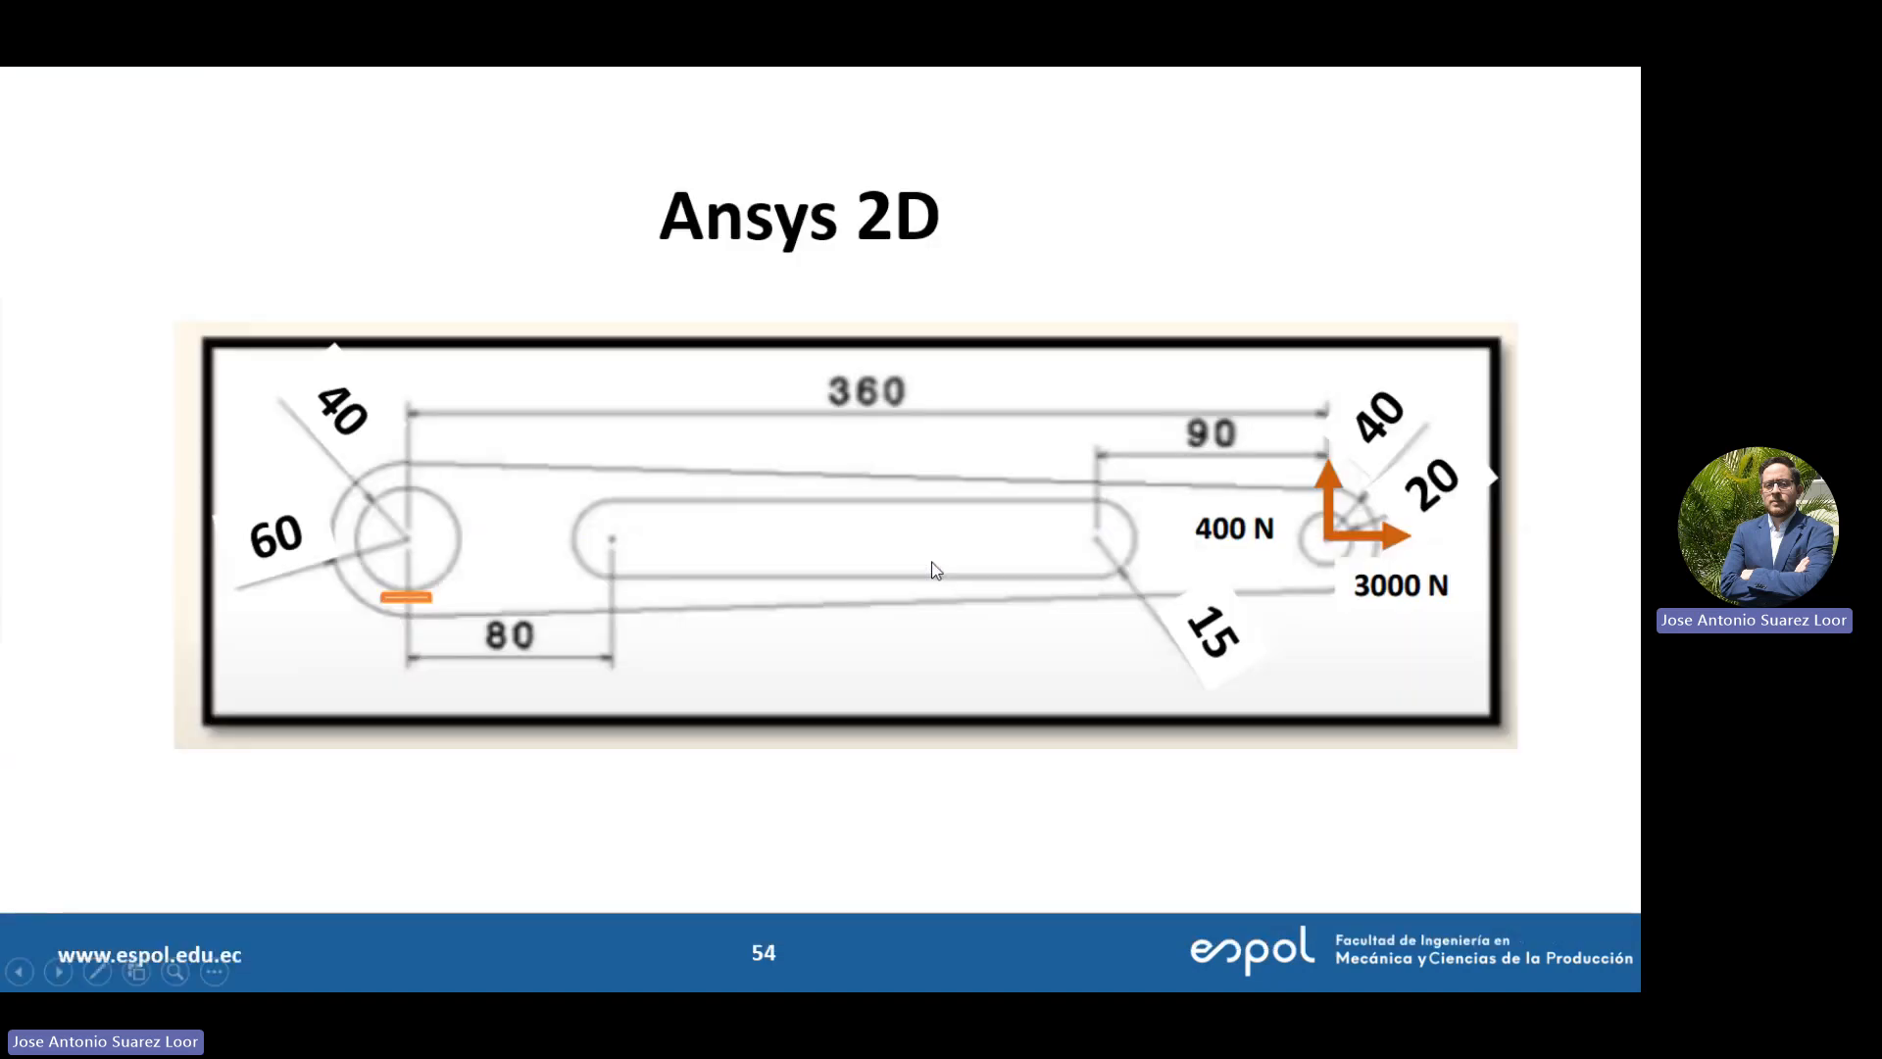
key("alt+Tab")
left_click(922, 564)
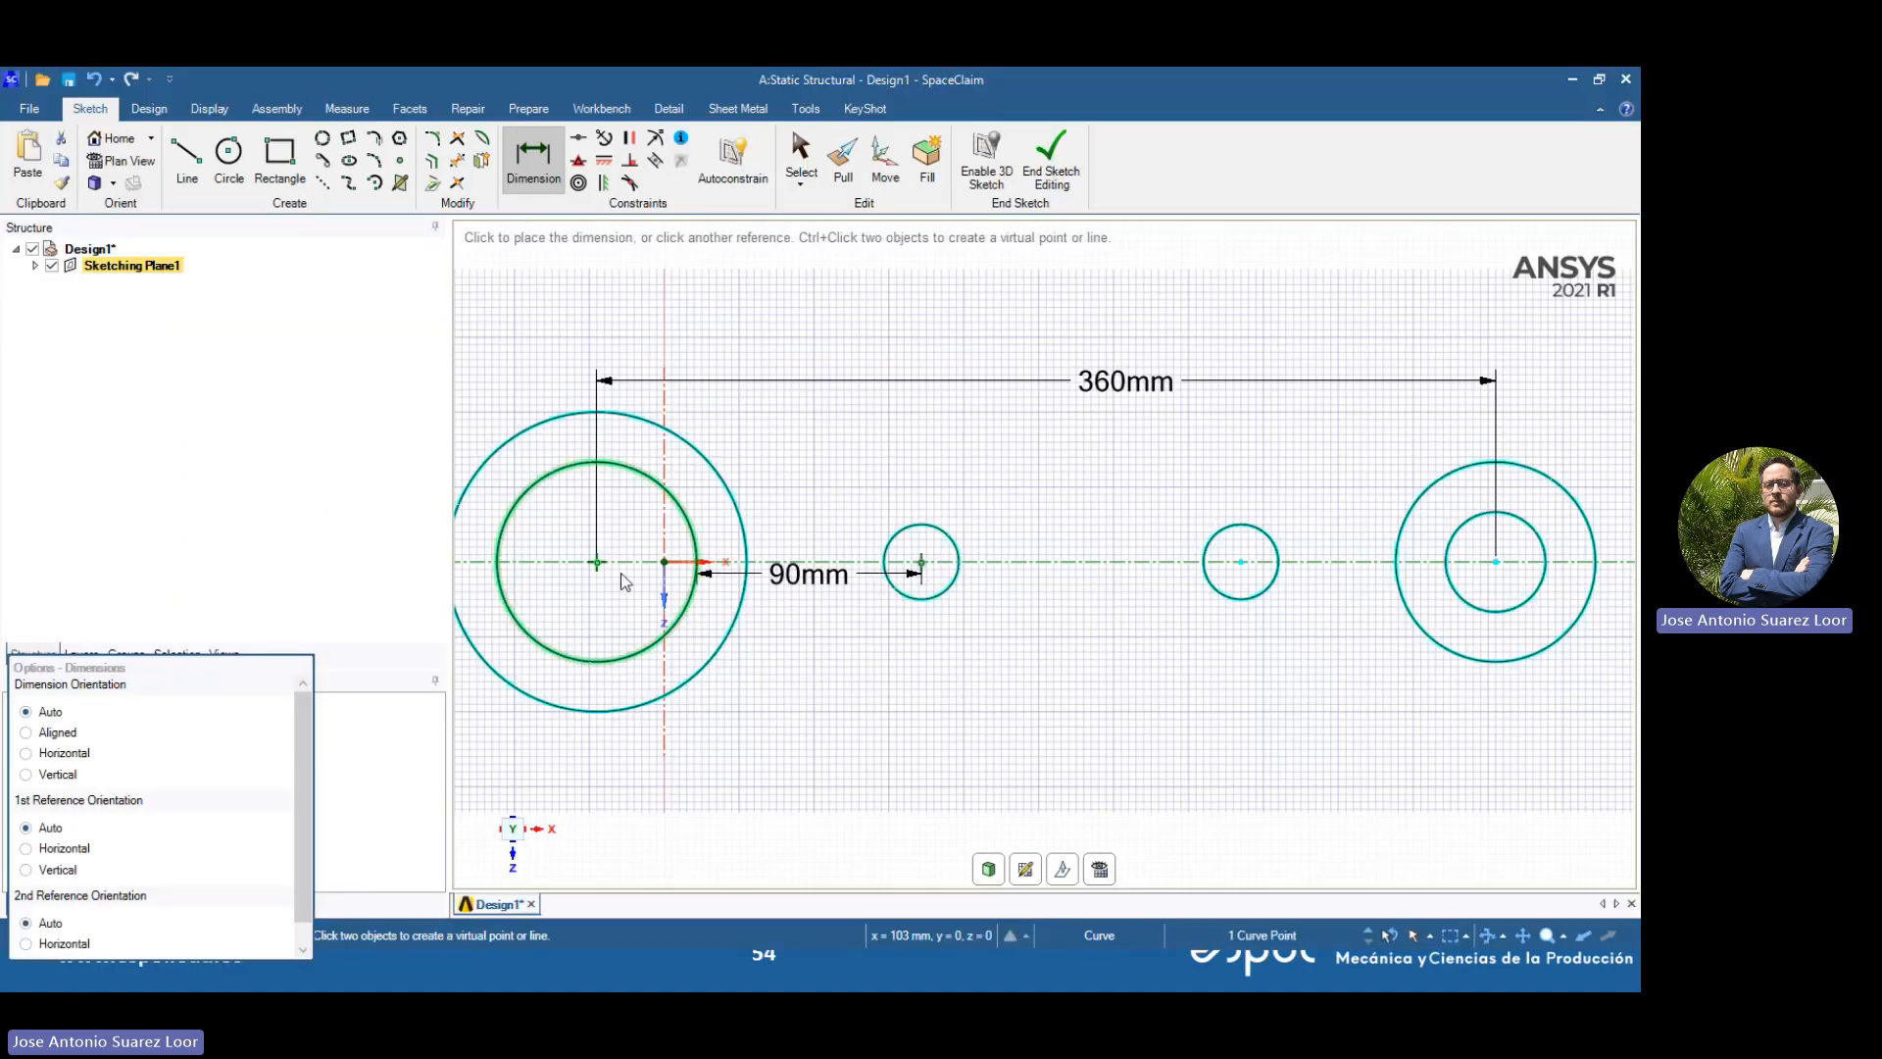
left_click(602, 568)
left_click(789, 711)
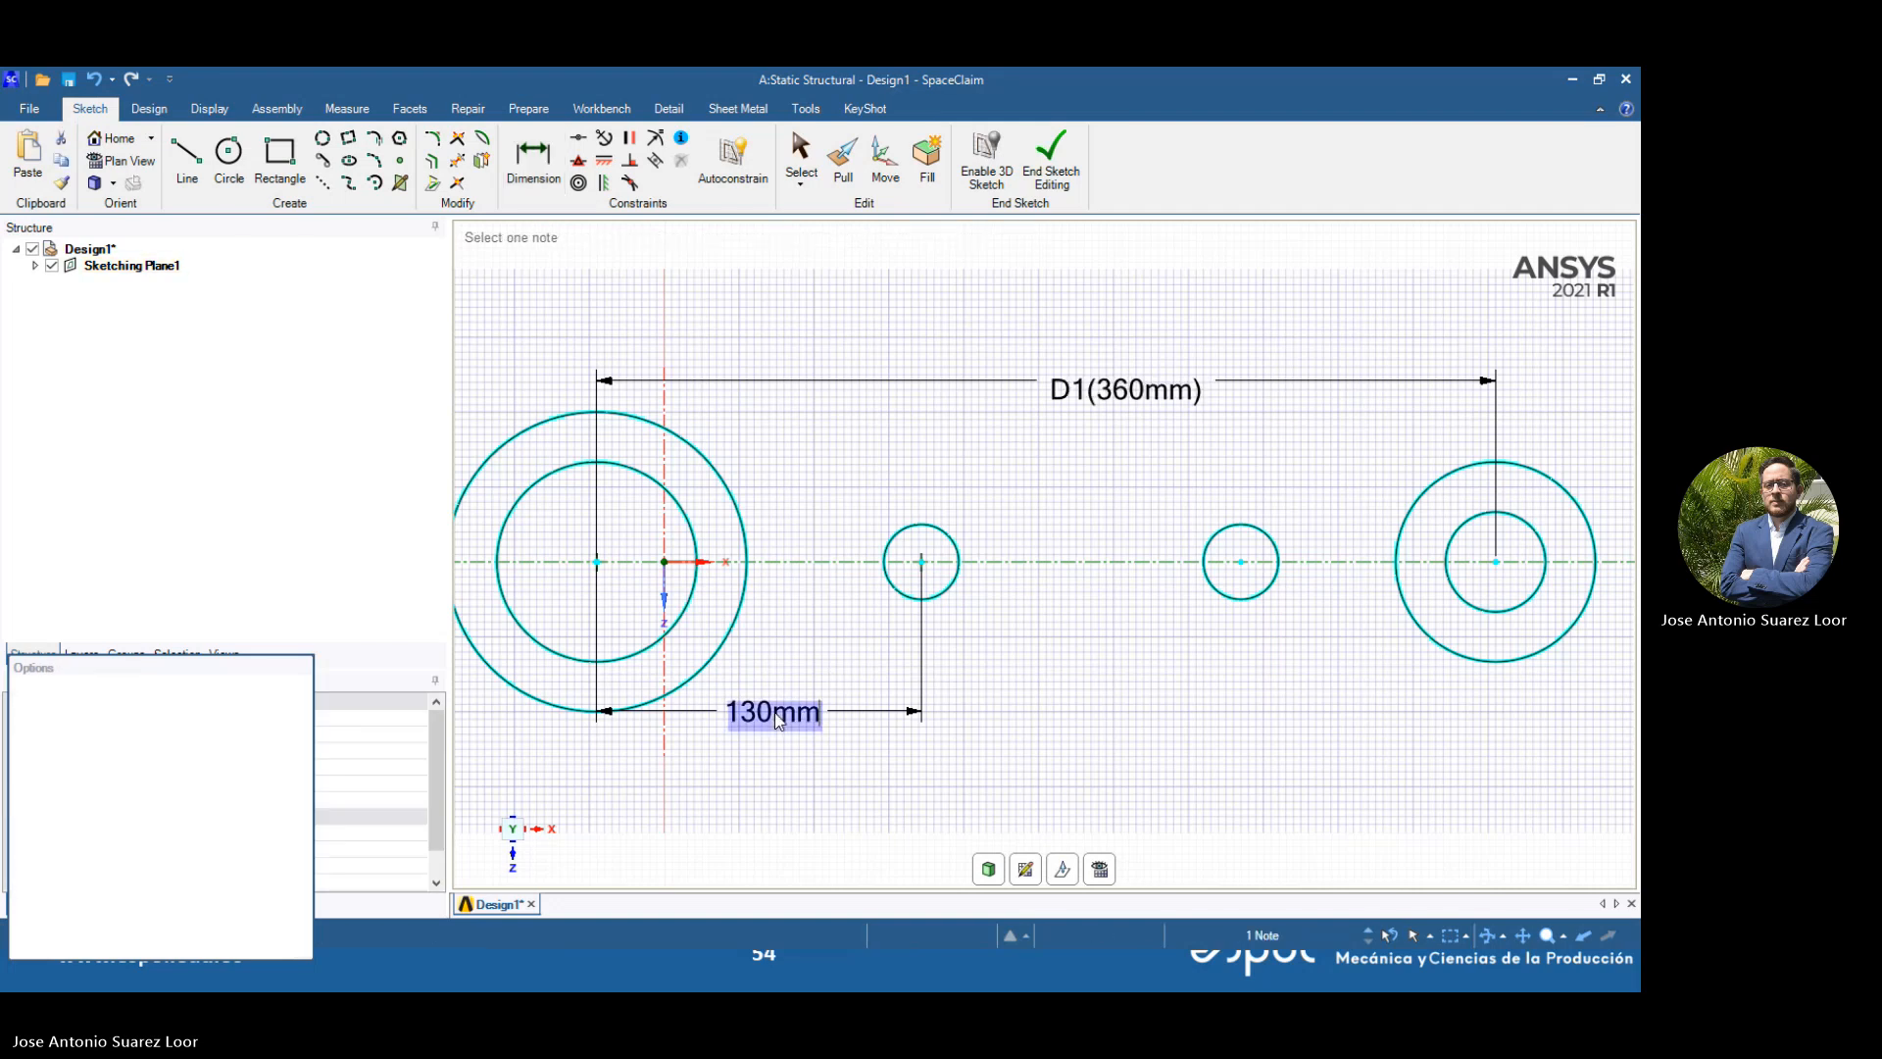
type("80")
key("Return")
Set the horizontal distance between the left circle's centre and the first 30 mm circle's centre to 160 mm, checking the reference drawing
key("alt+Tab")
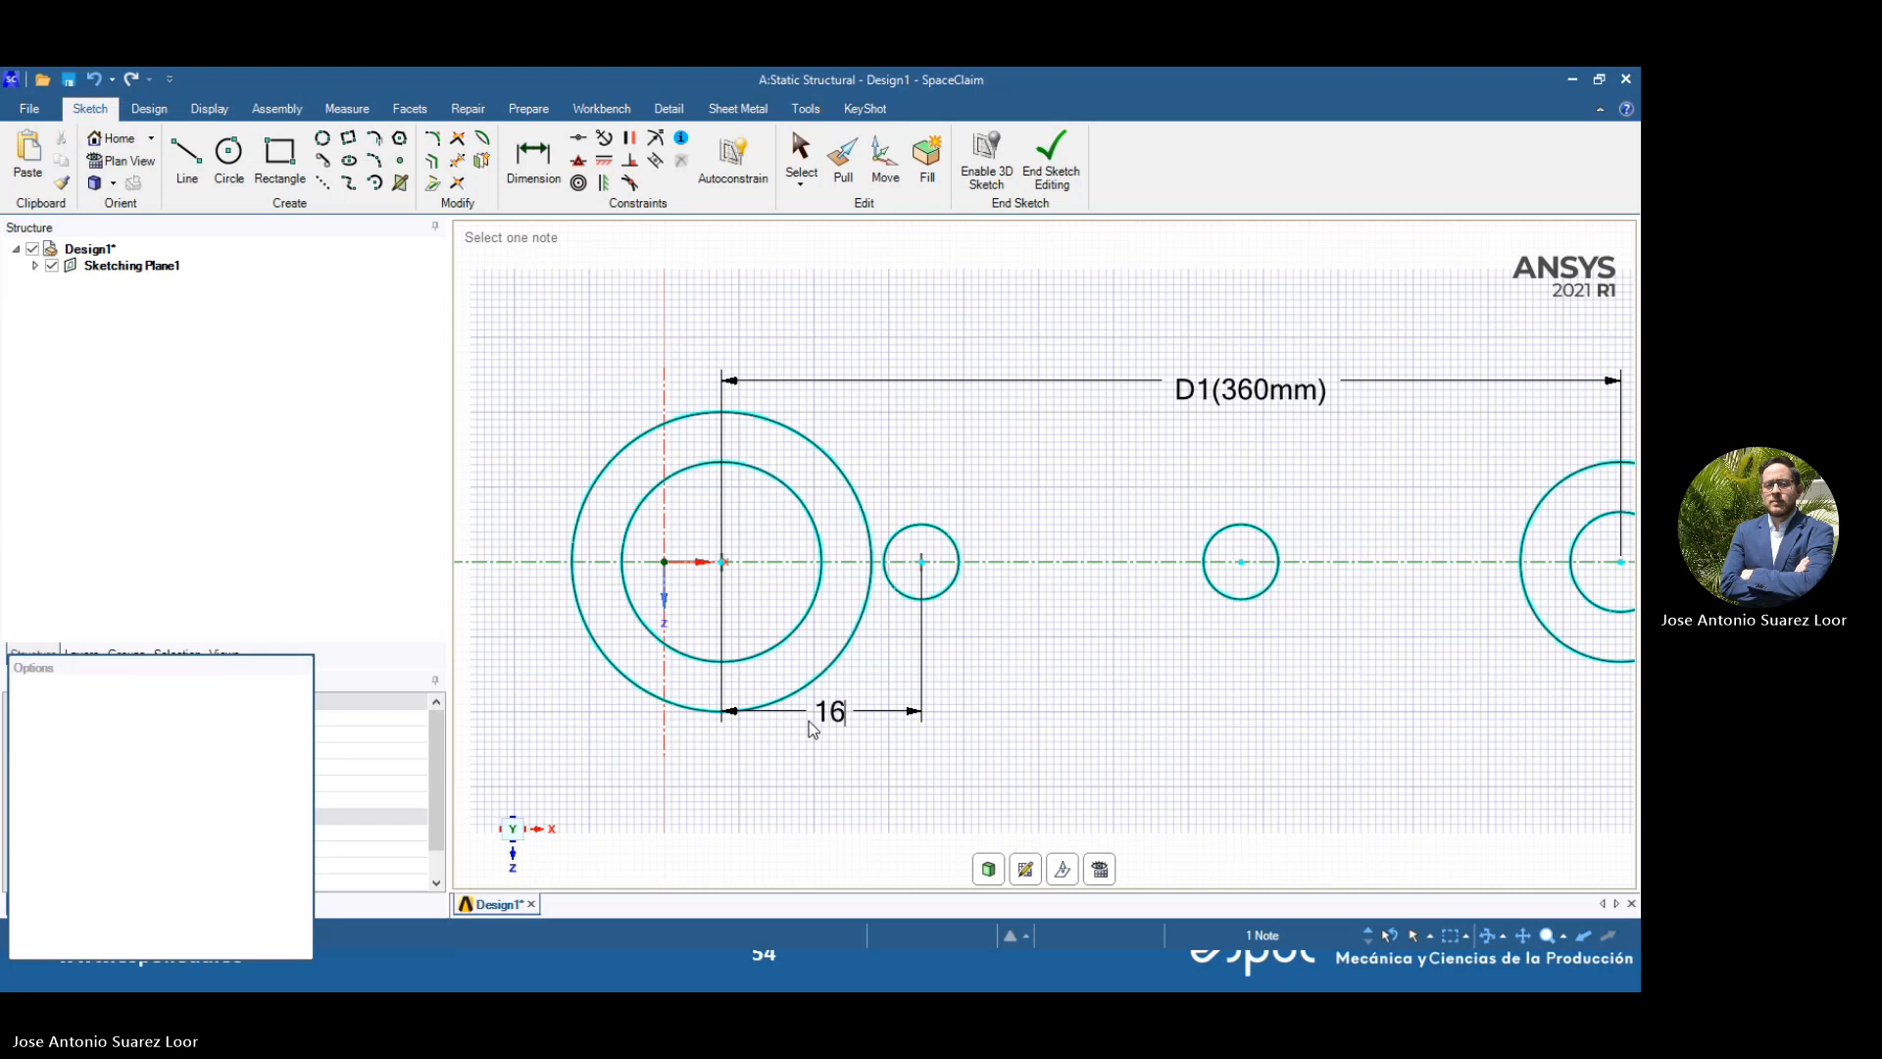
type("0")
key("Return")
key("alt+Tab")
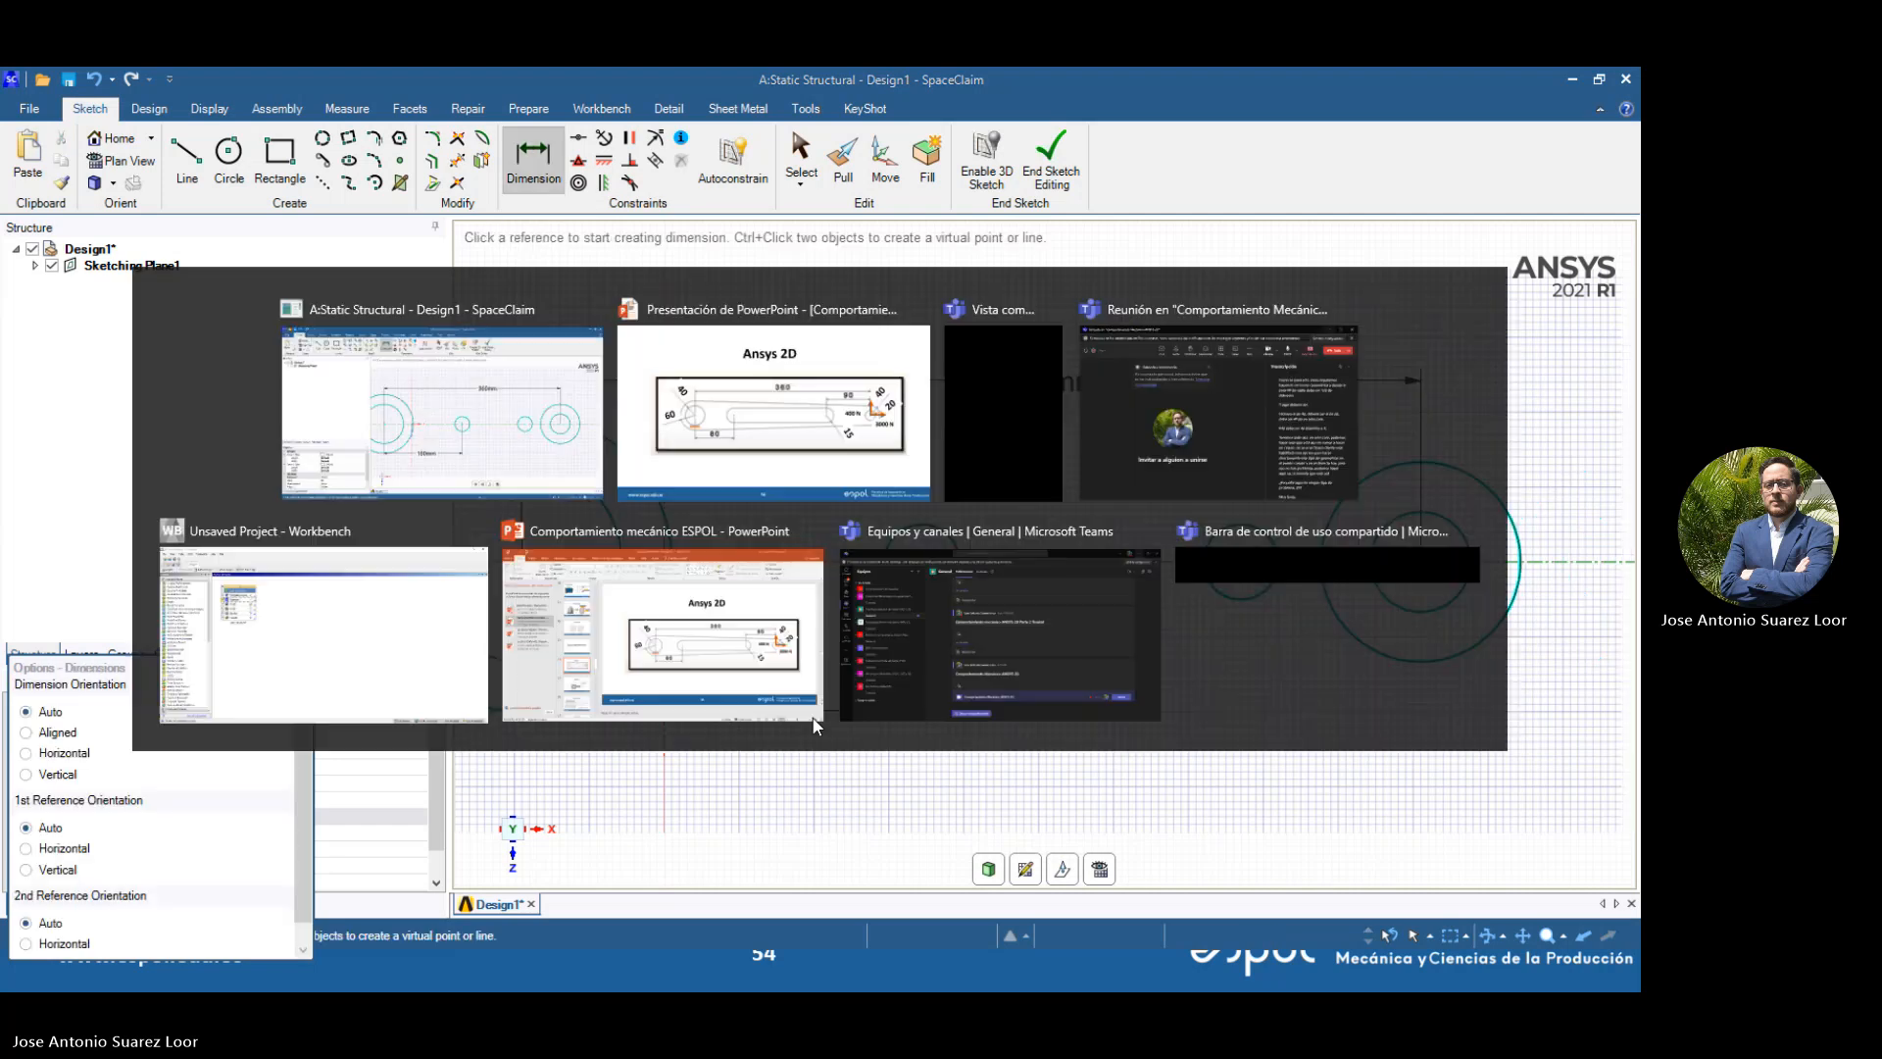
key("alt+Tab")
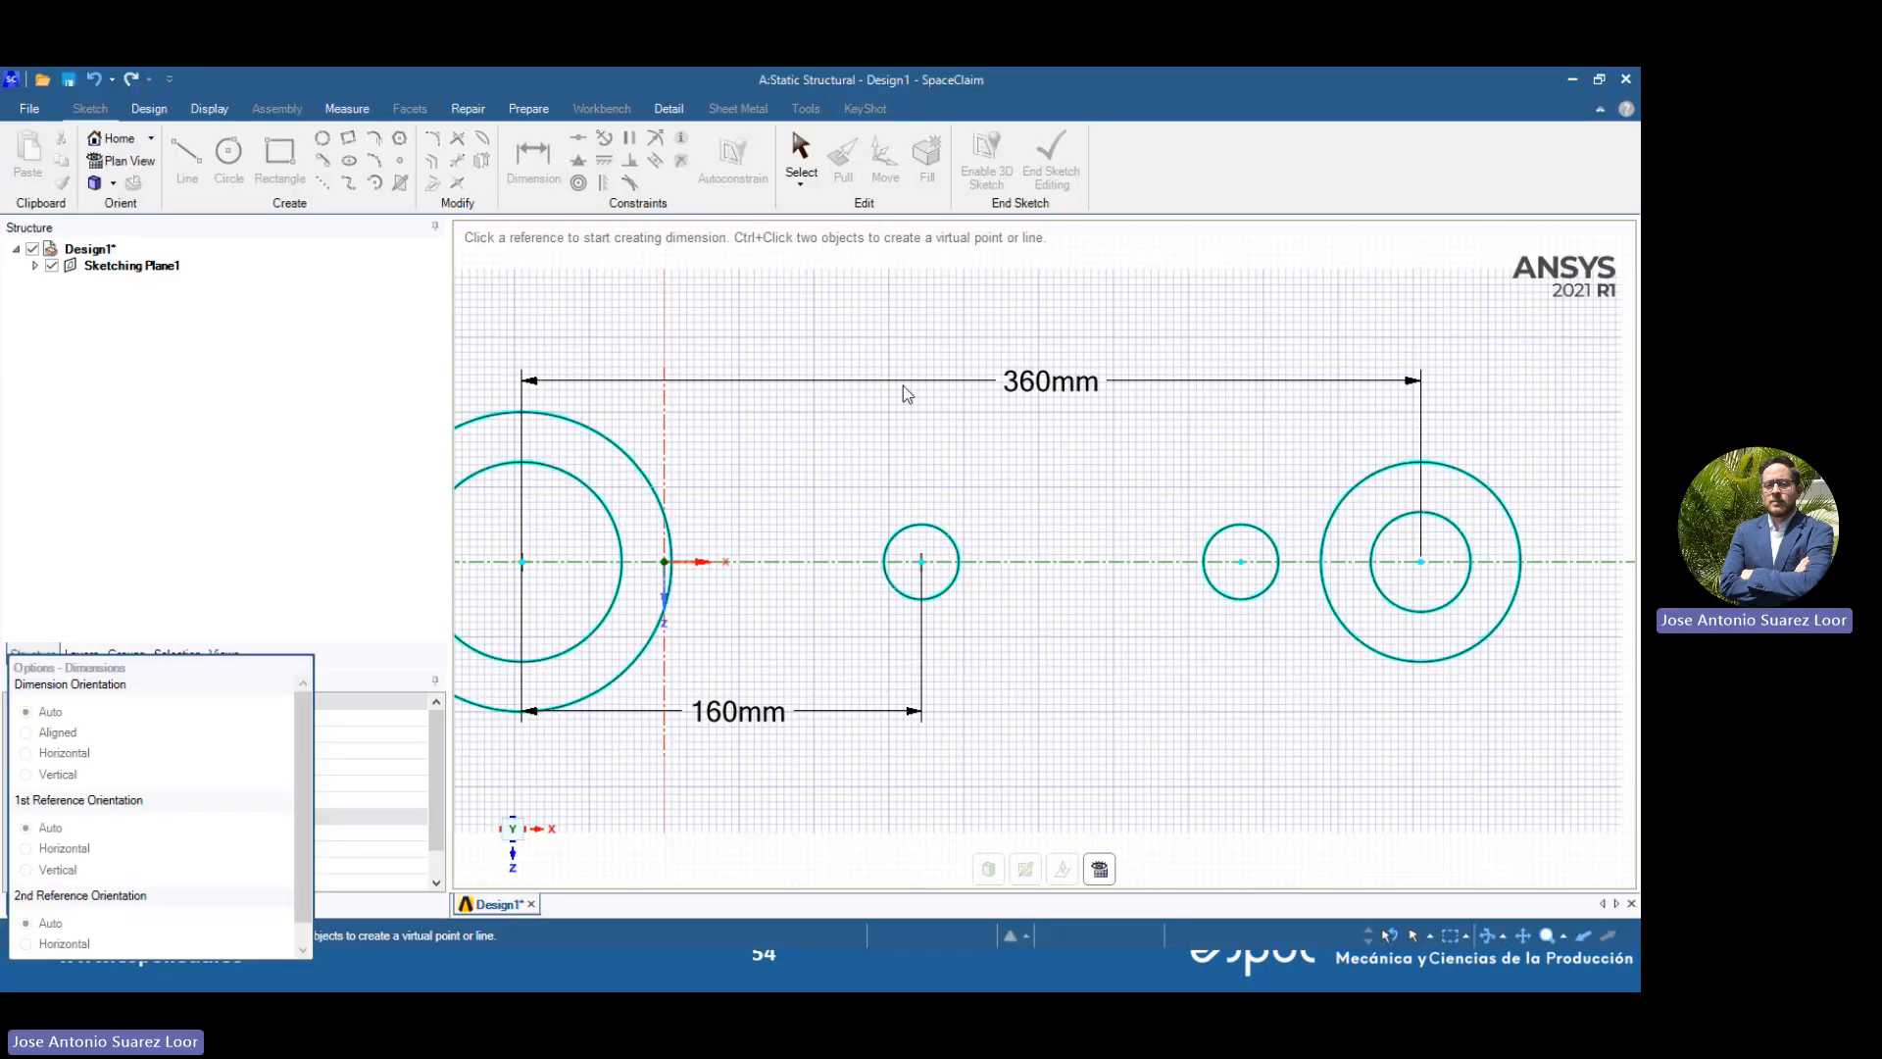
Recheck the reference drawing and set the distance from the left circle's centre to the first 30 mm circle's centre to 100 mm
key("alt+Tab")
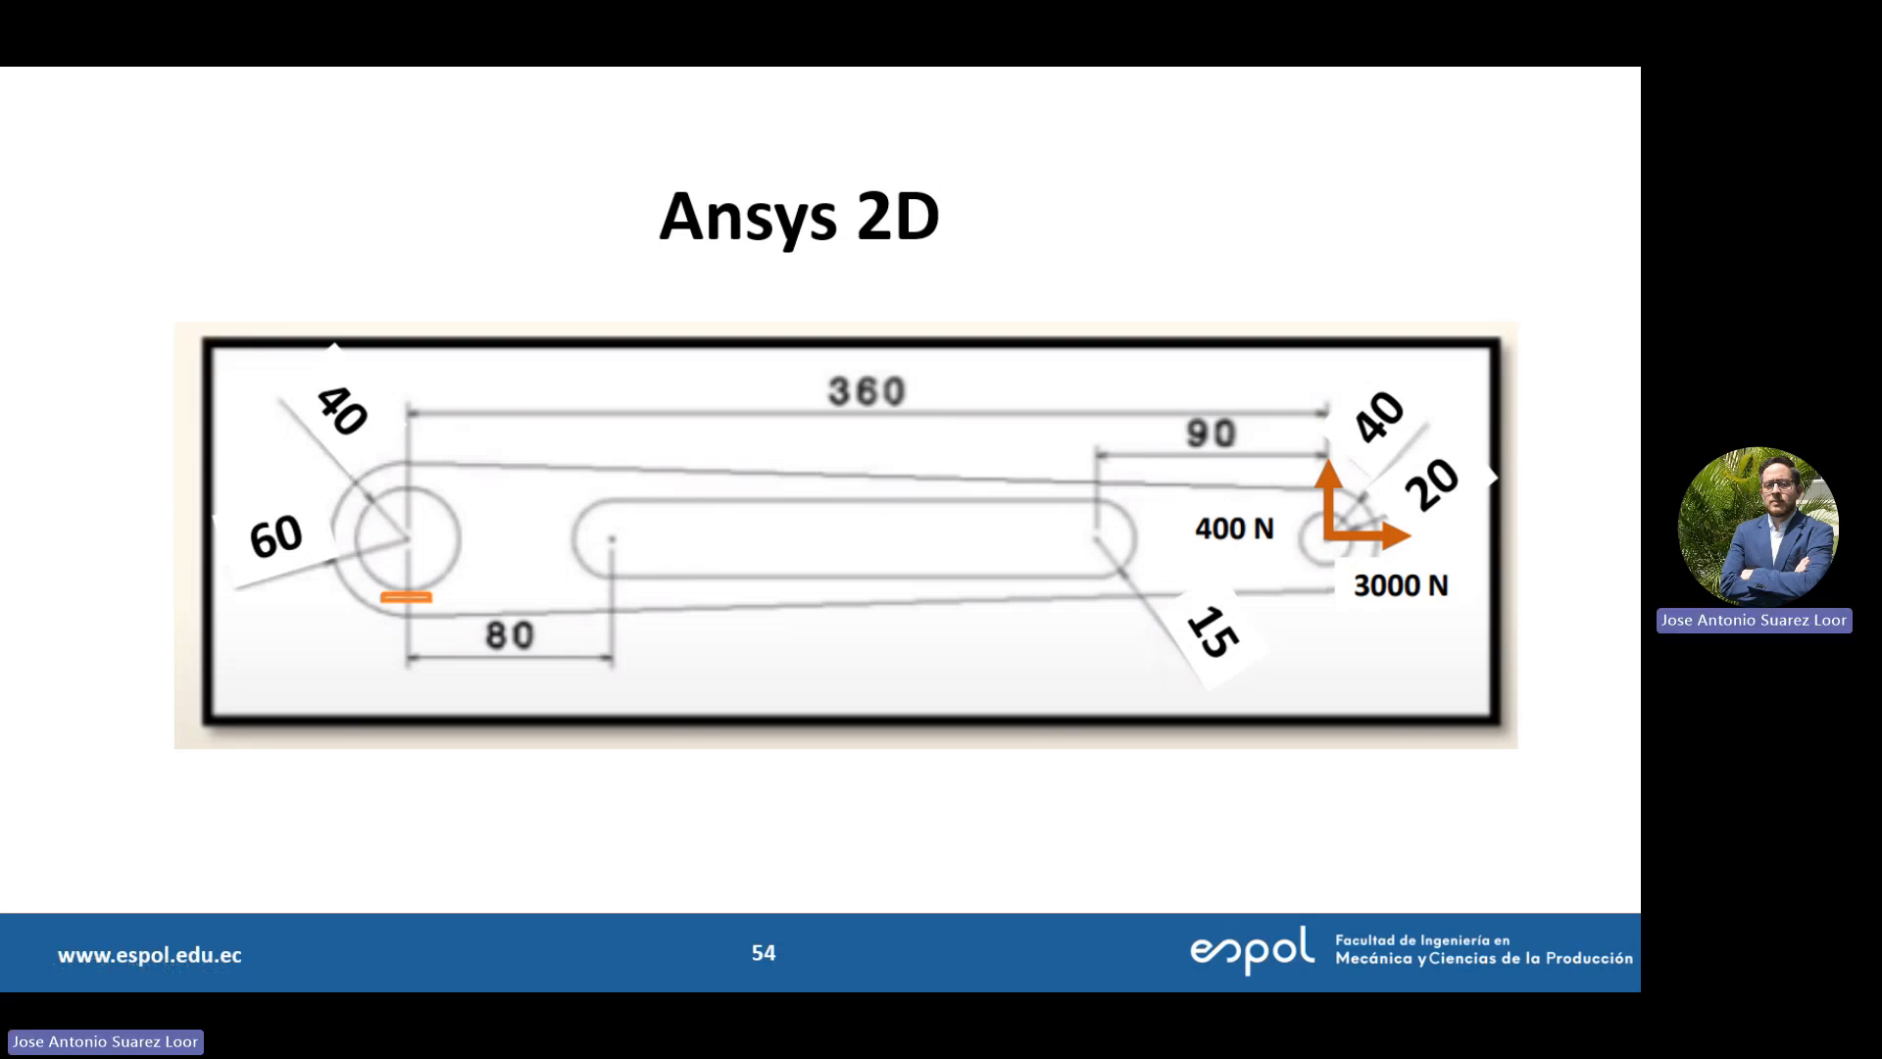
key("alt+Tab")
scroll(723, 562, "down", 1)
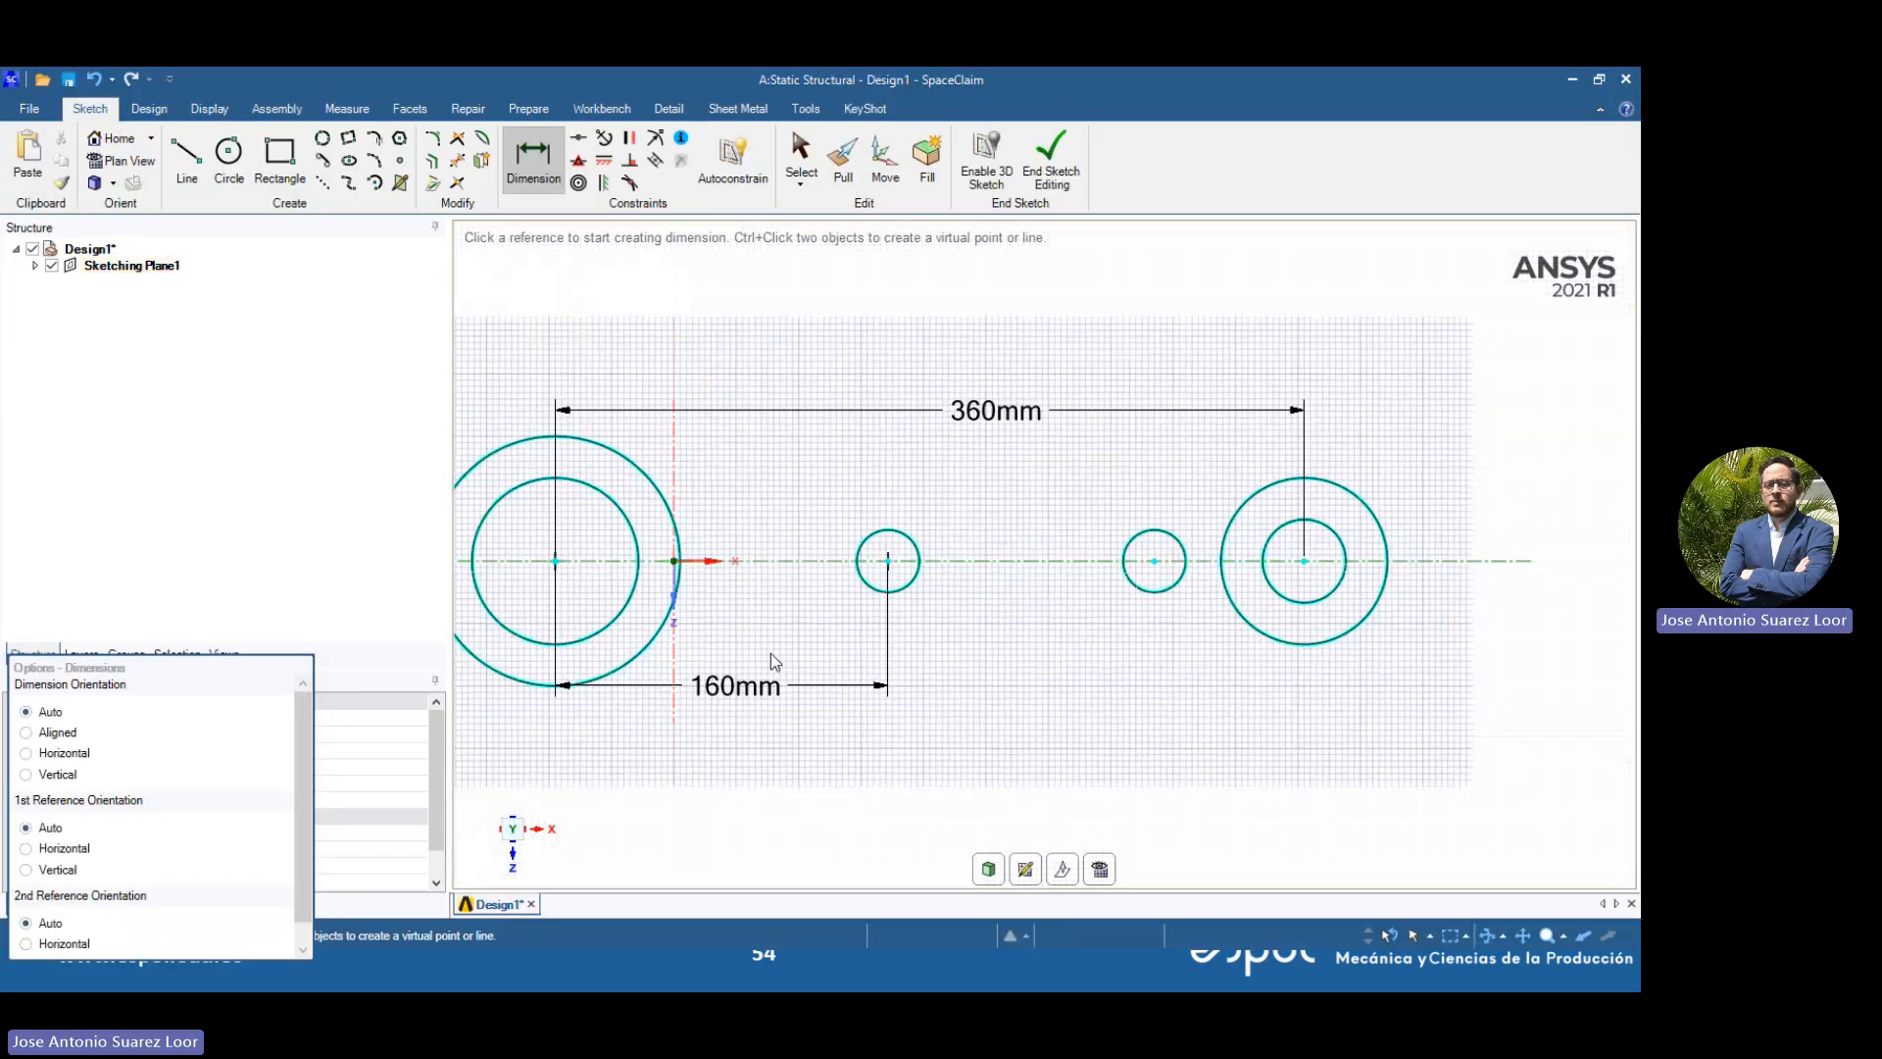
left_click(702, 692)
type("0")
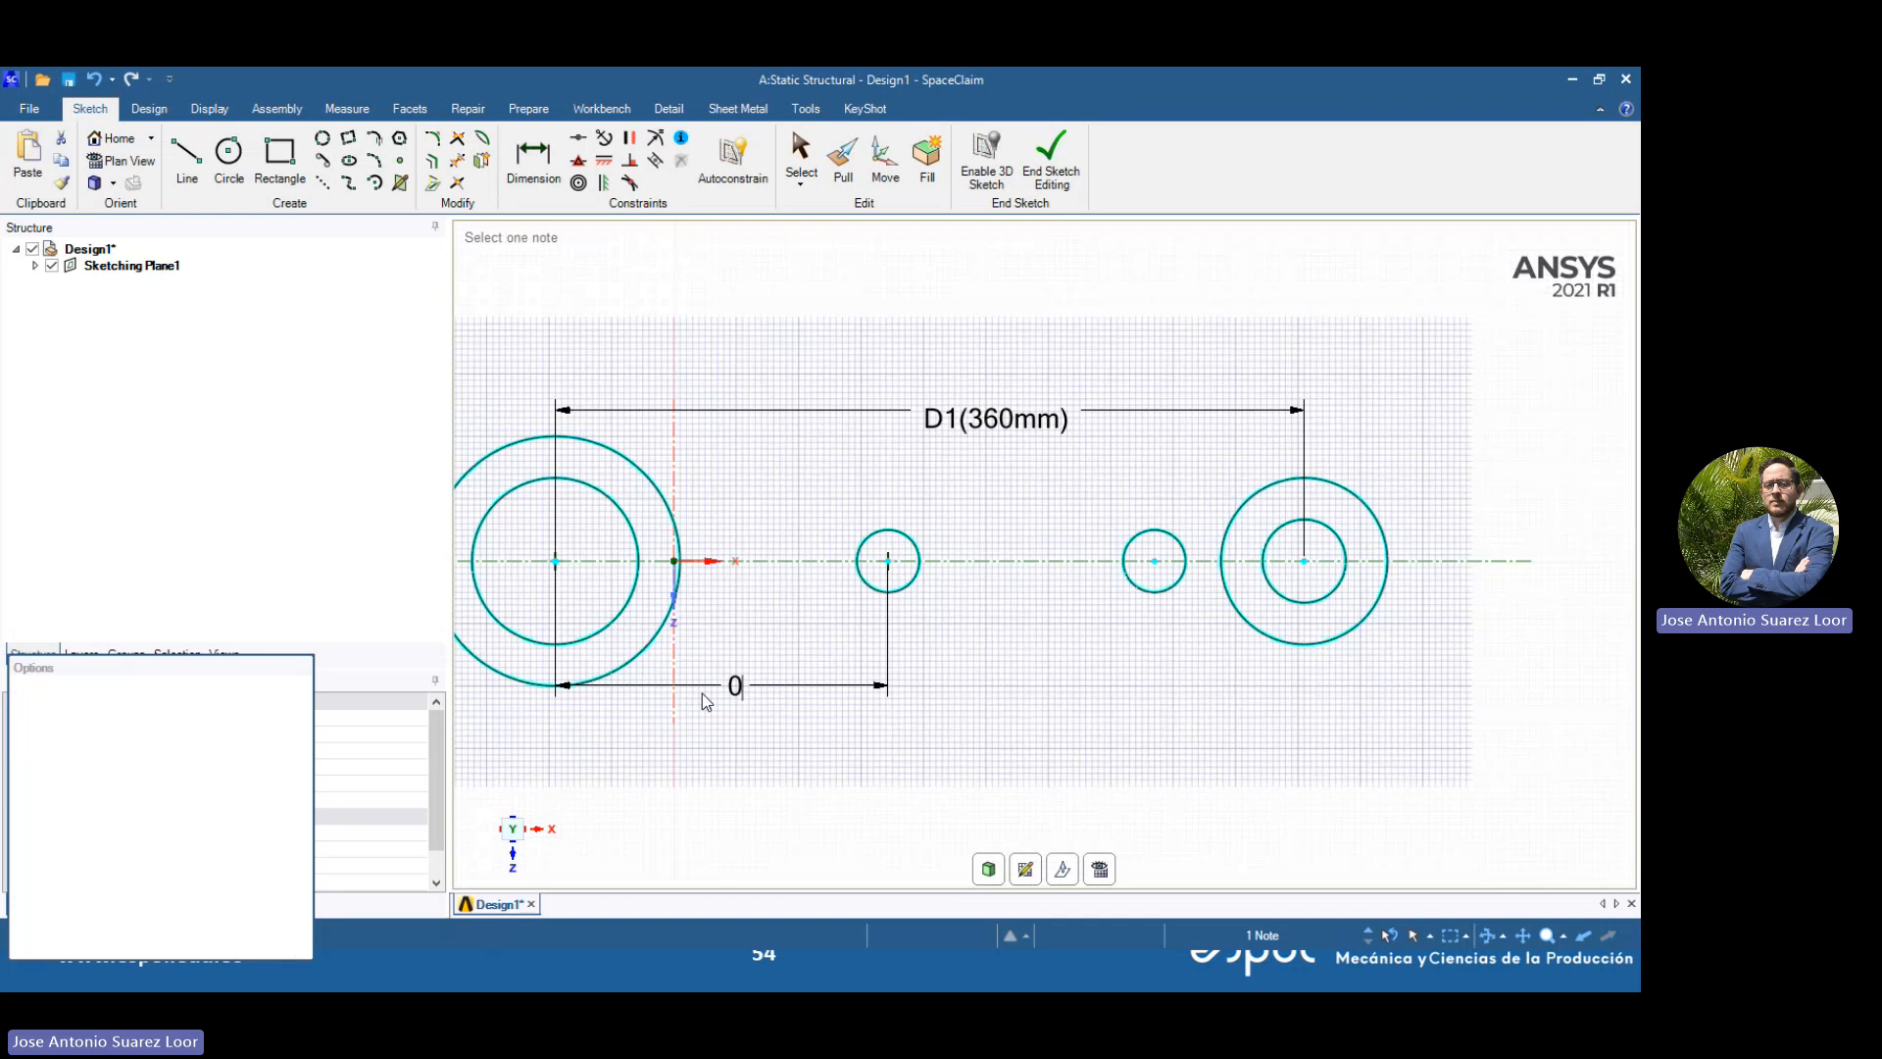
key("BackSpace")
key("Return")
Set the horizontal distance from the left circle's centre to the first 30 mm circle's centre to 140 mm
key("alt+Tab")
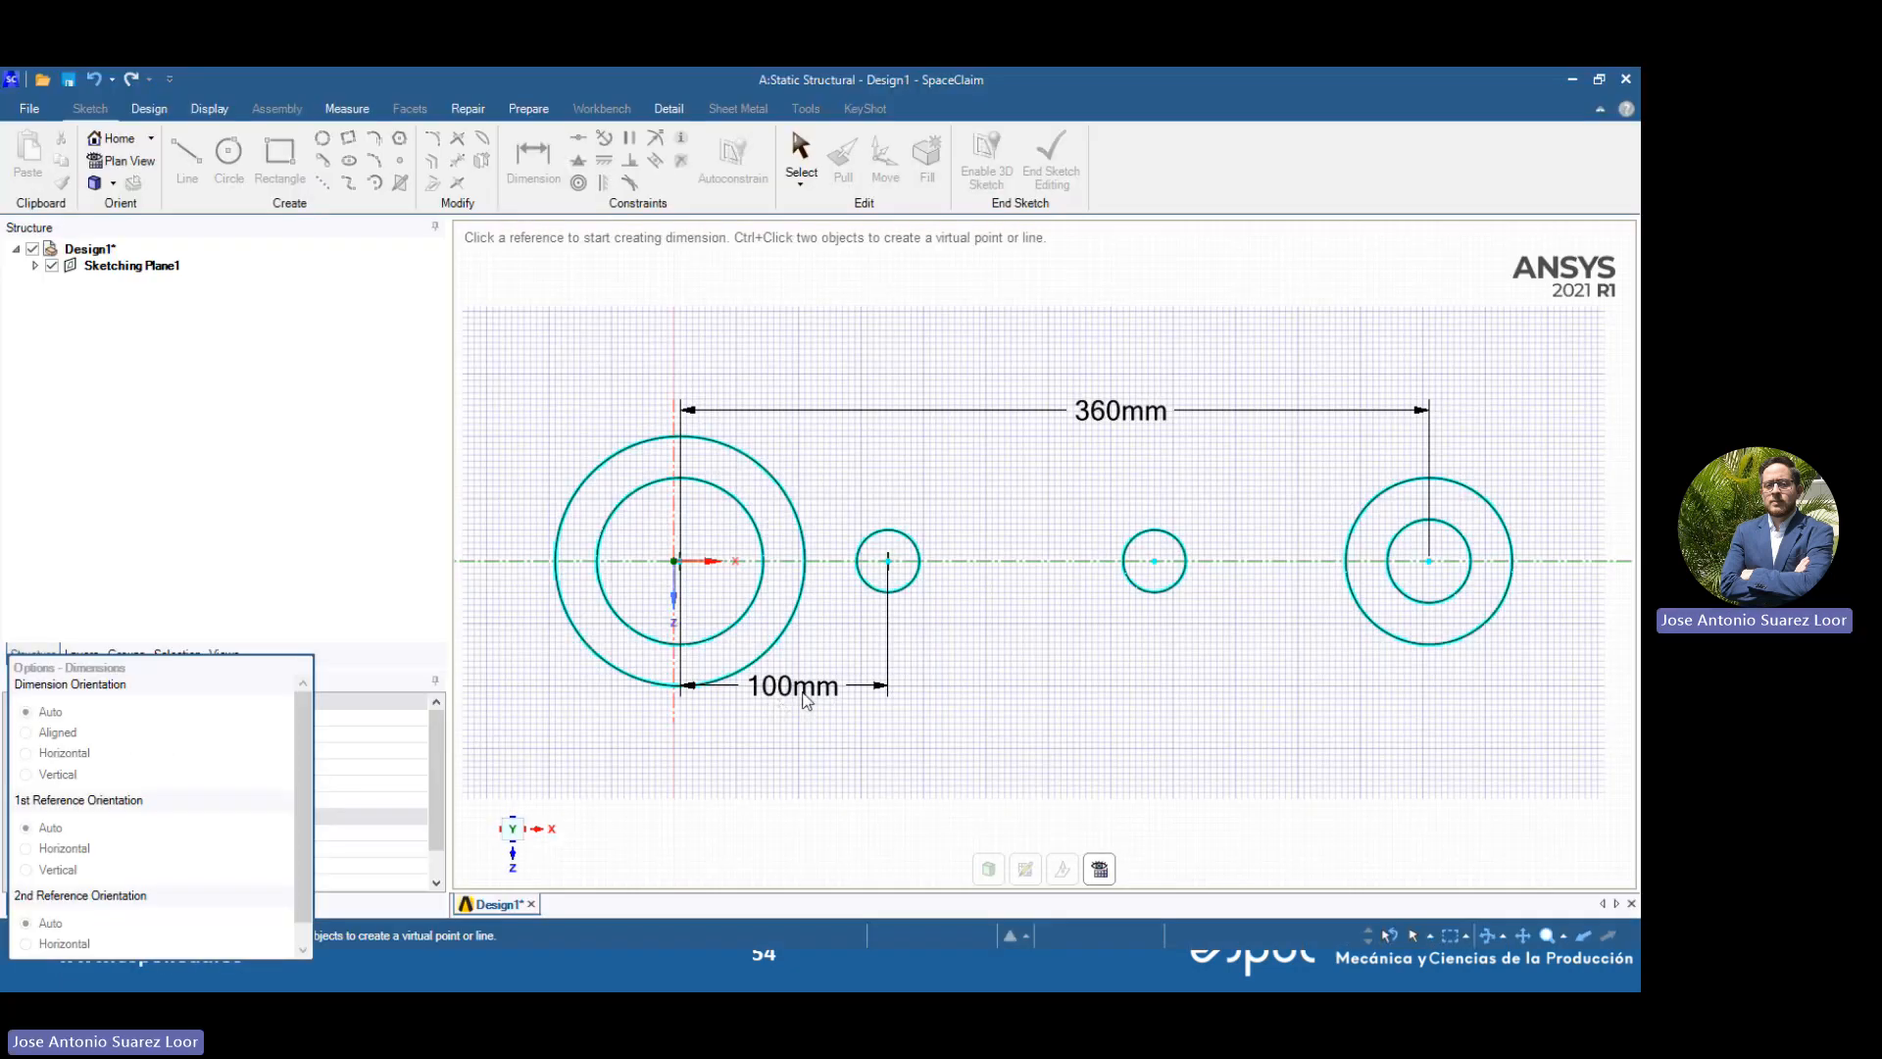
double_click(805, 687)
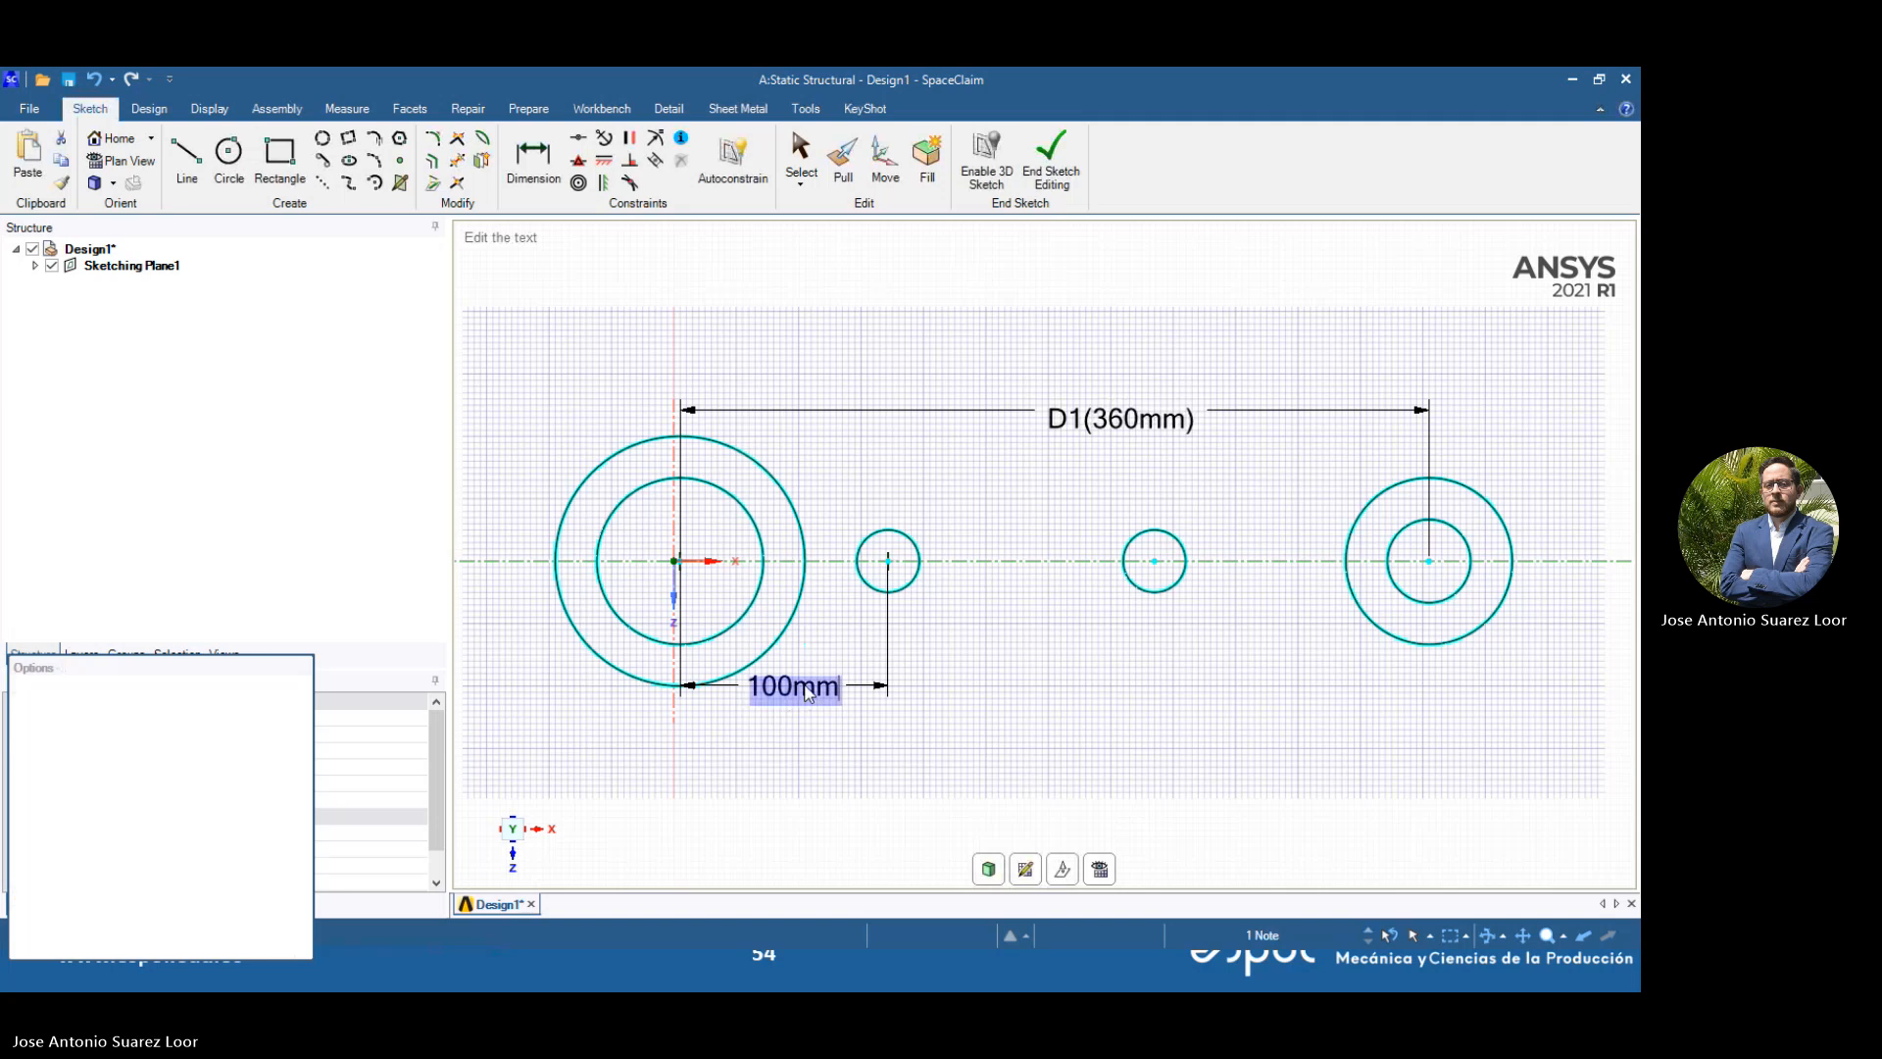
type("1")
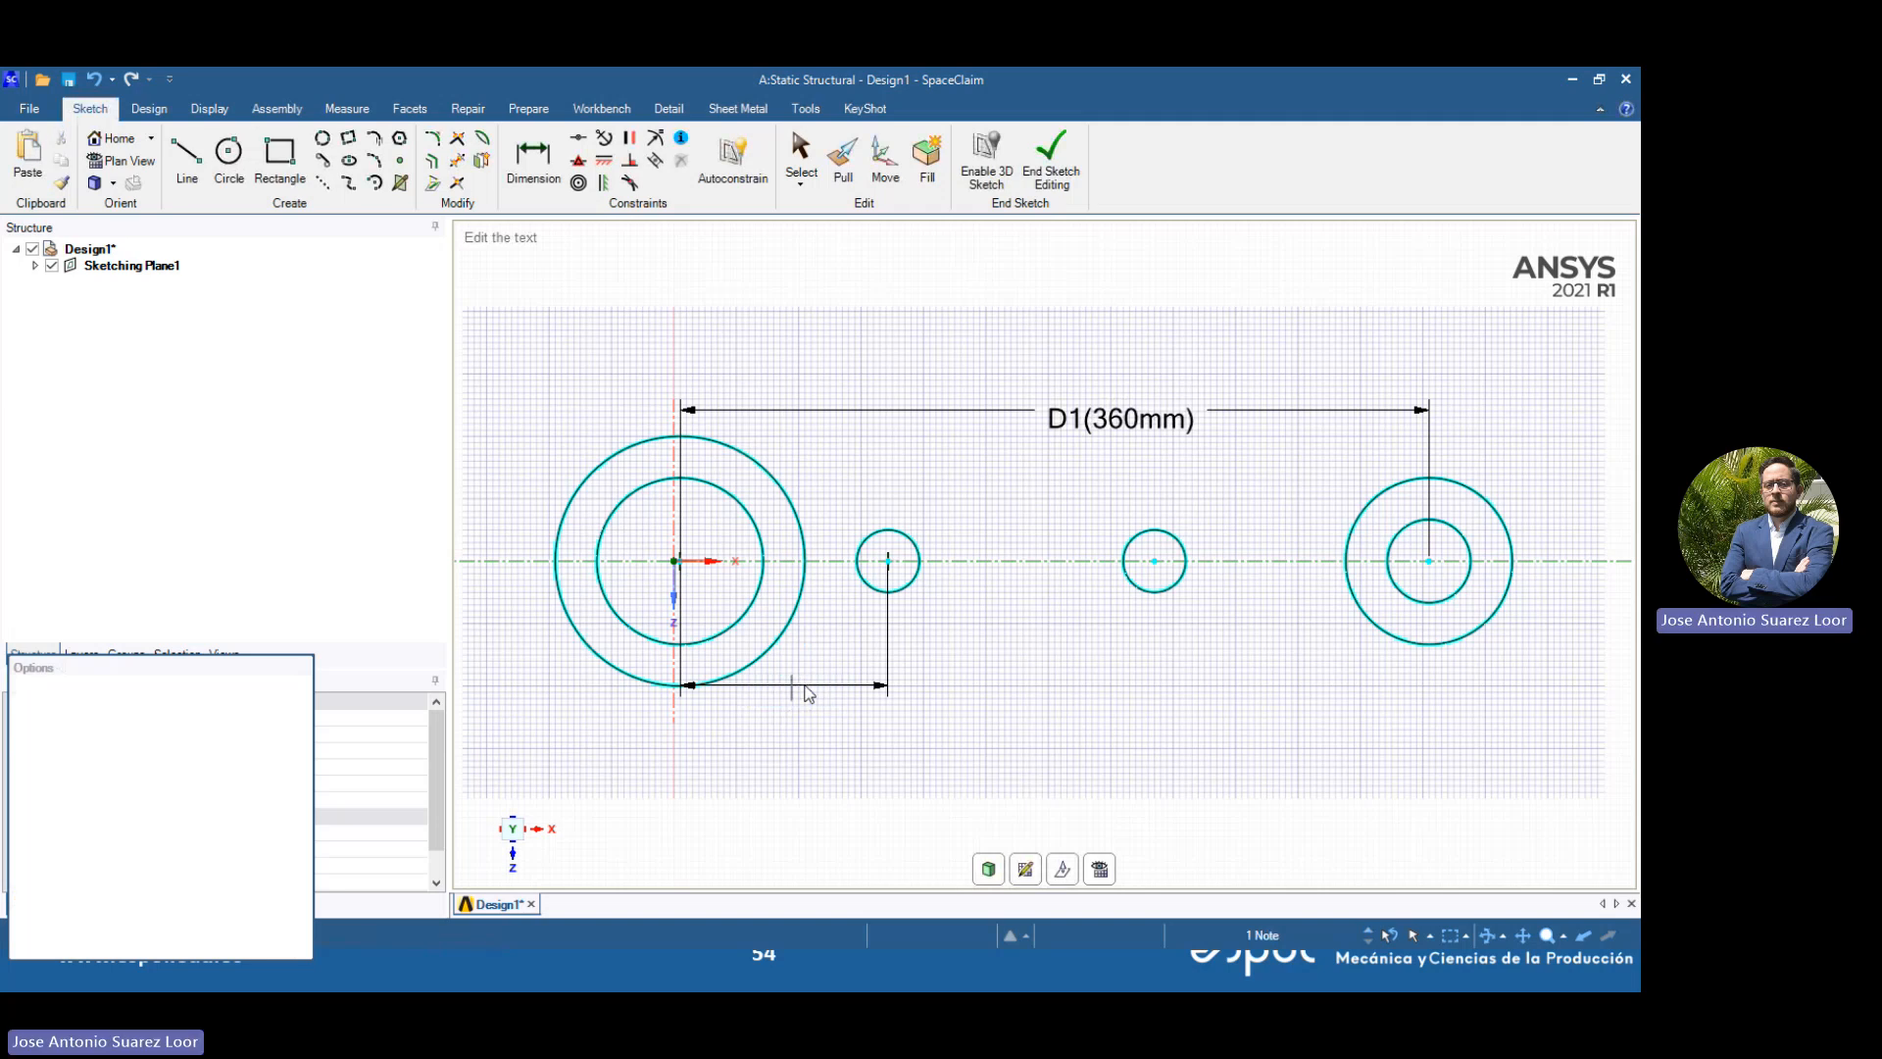
type("40")
key("Return")
Check the reference drawing, dimension the horizontal distance between the second 30 mm circle's centre and the right circle's centre, and set it to 130 mm
key("alt+Tab")
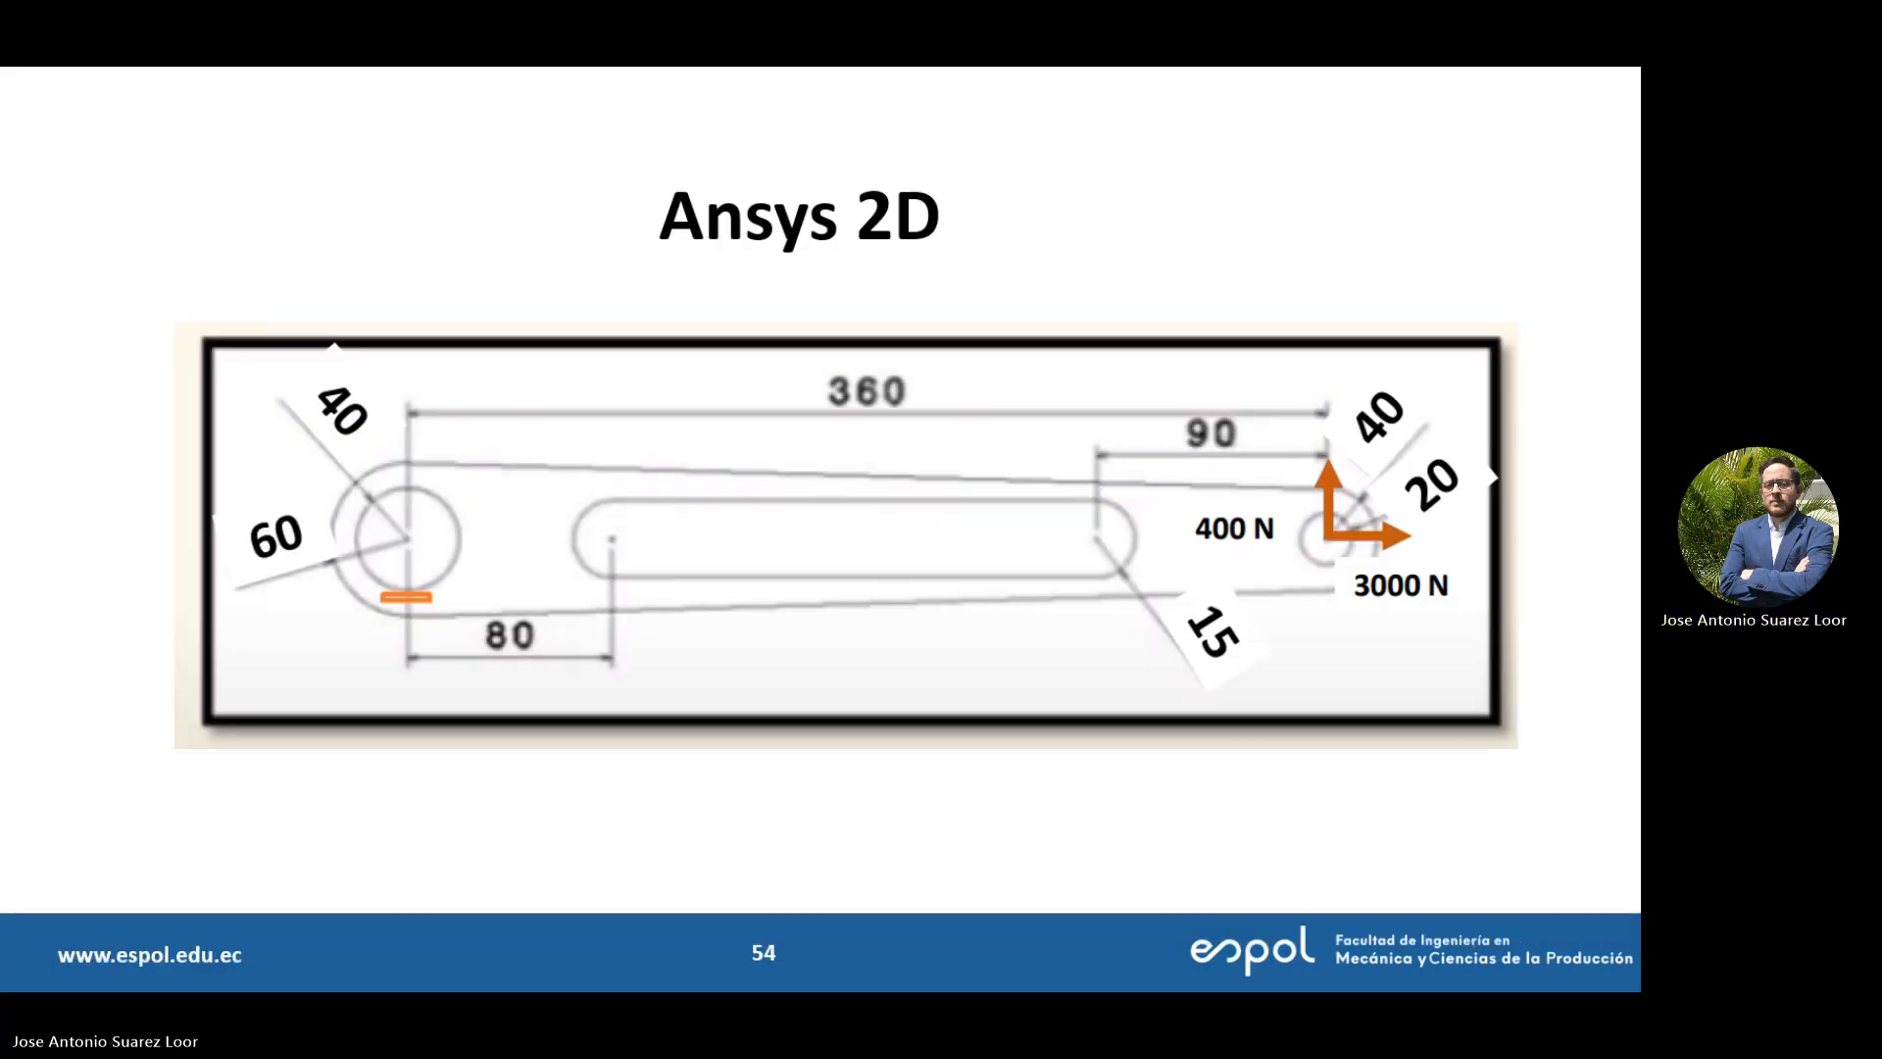
key("alt+Tab")
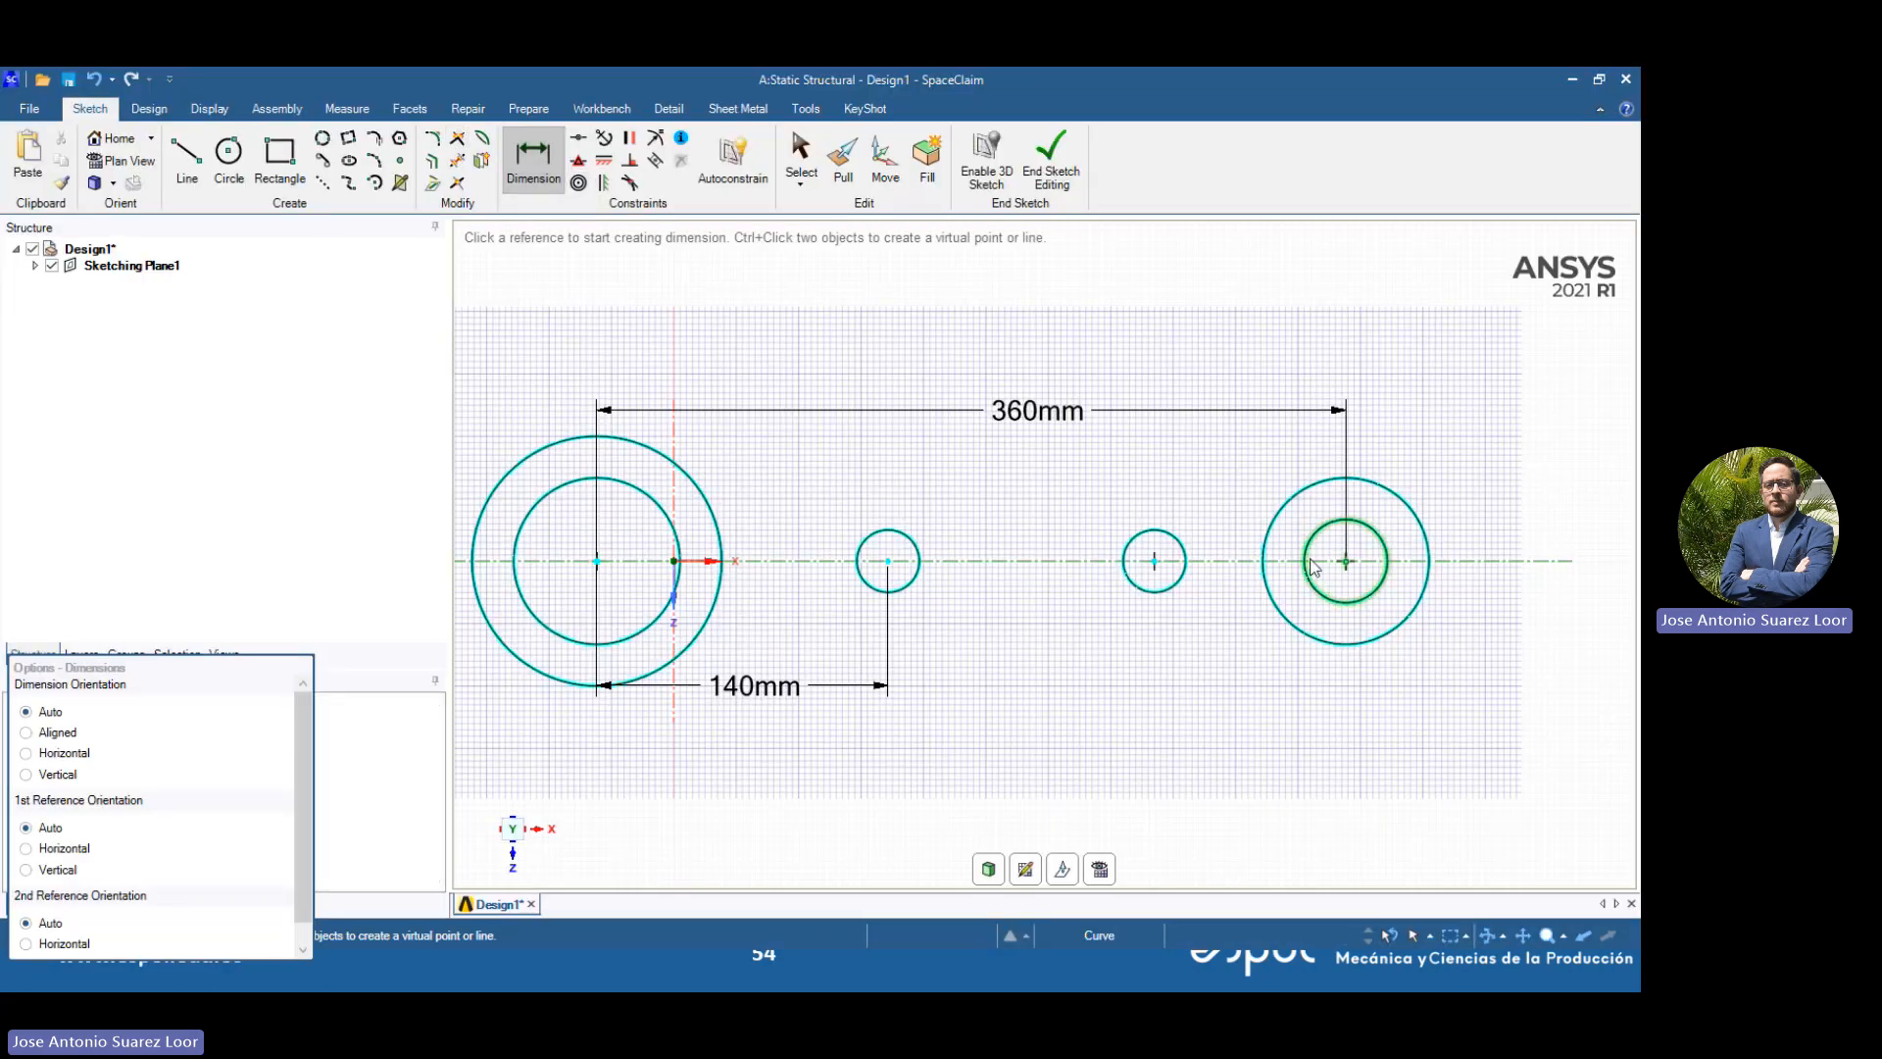
left_click(1154, 561)
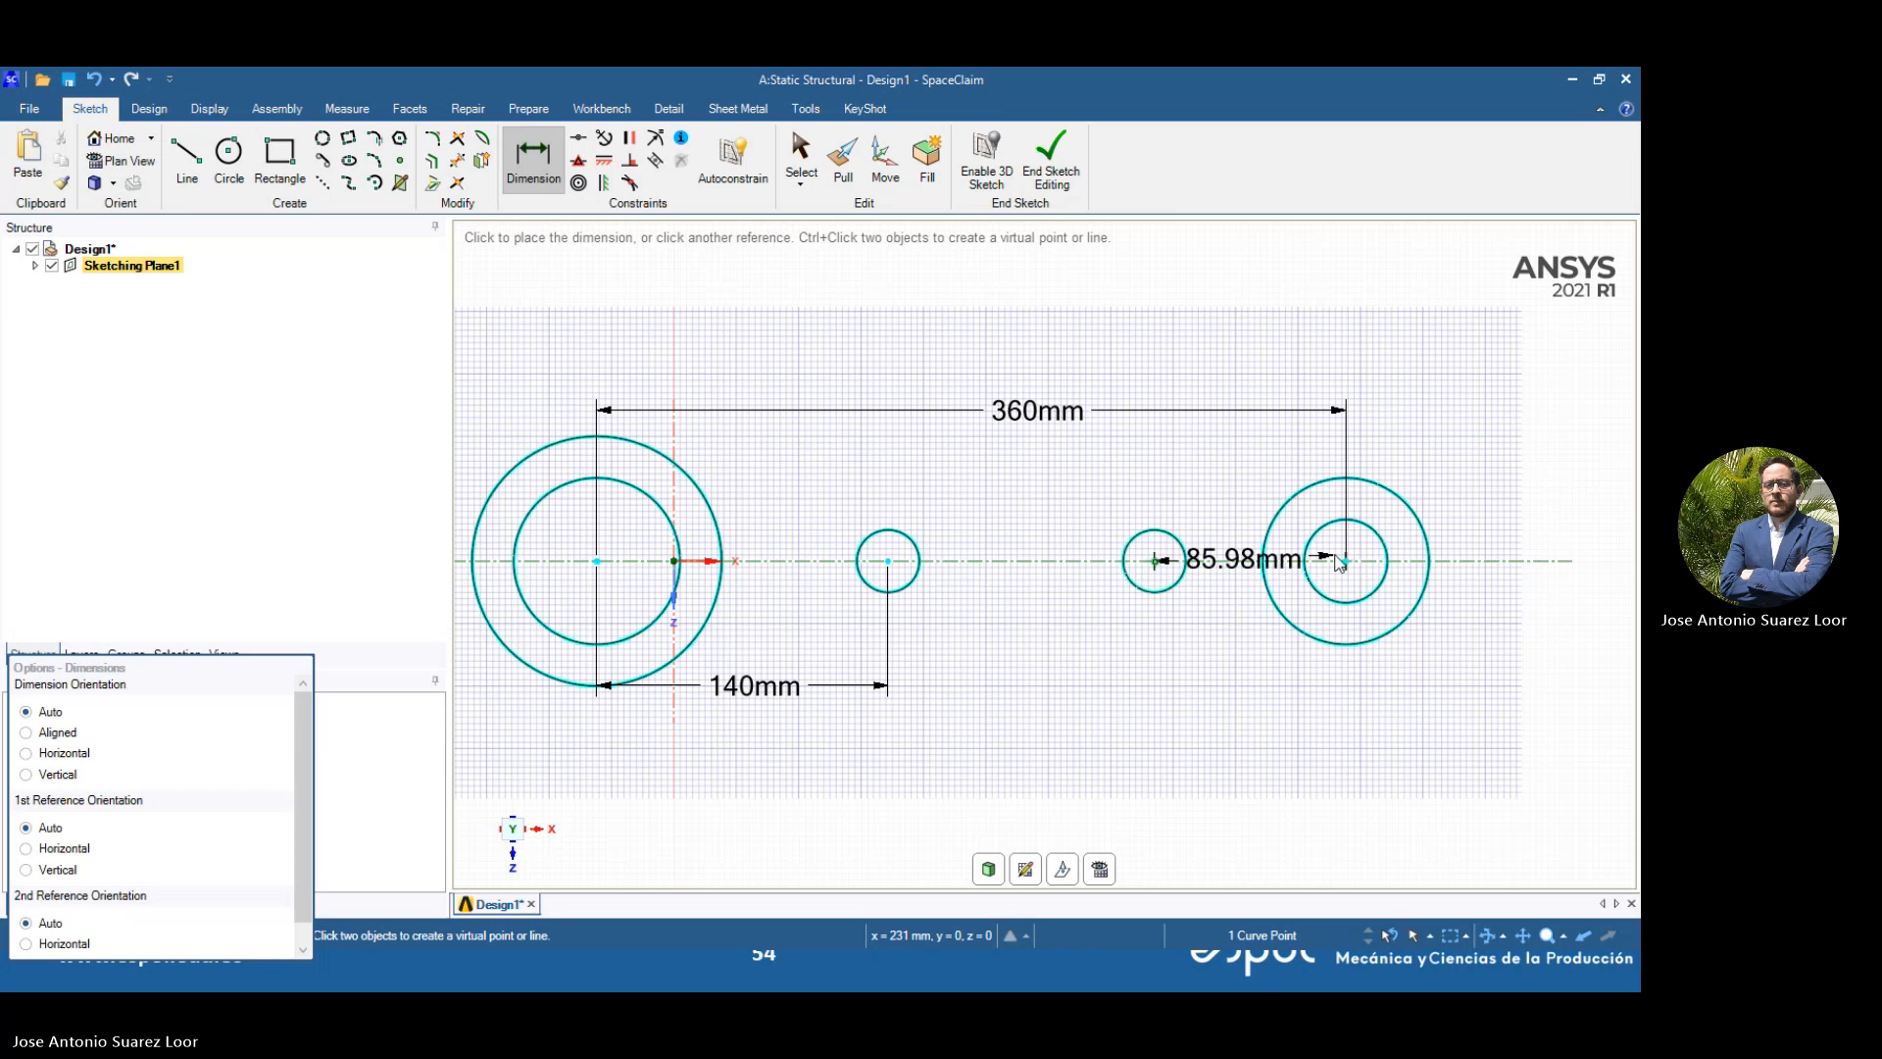
left_click(1289, 719)
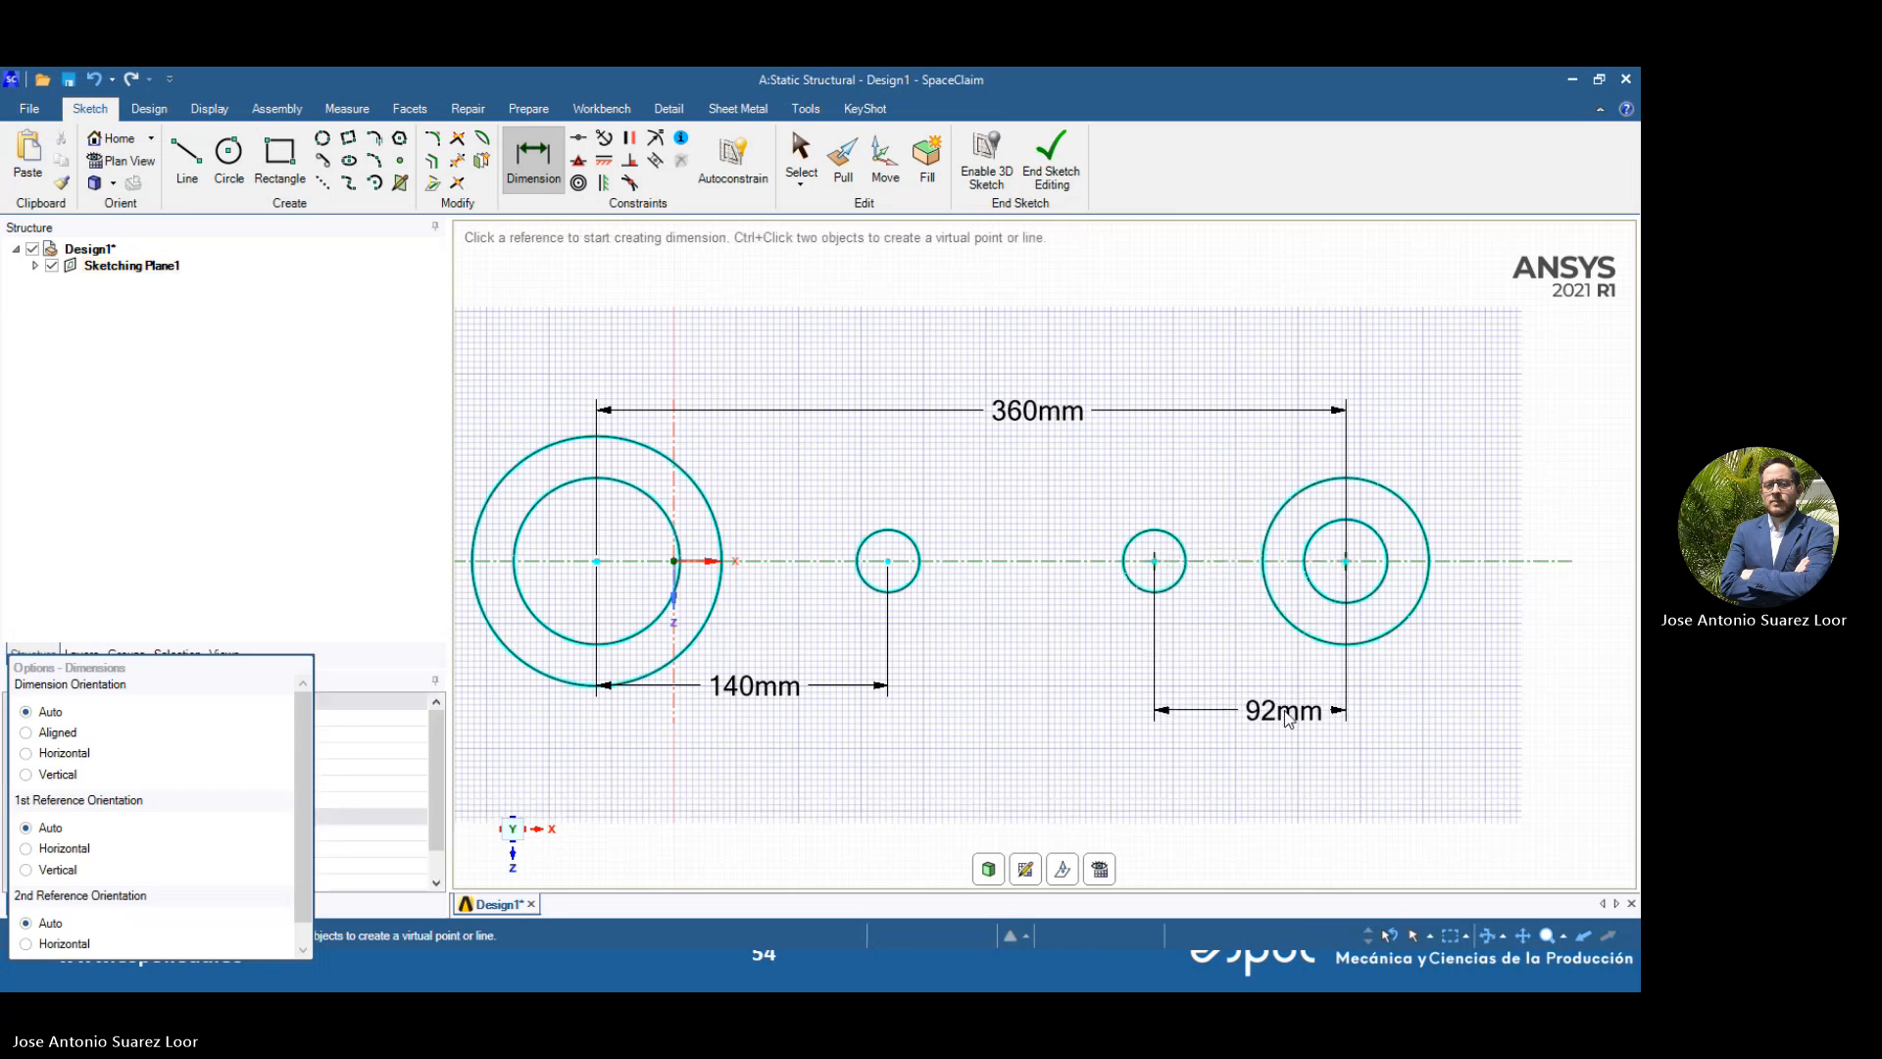
key("alt+Tab")
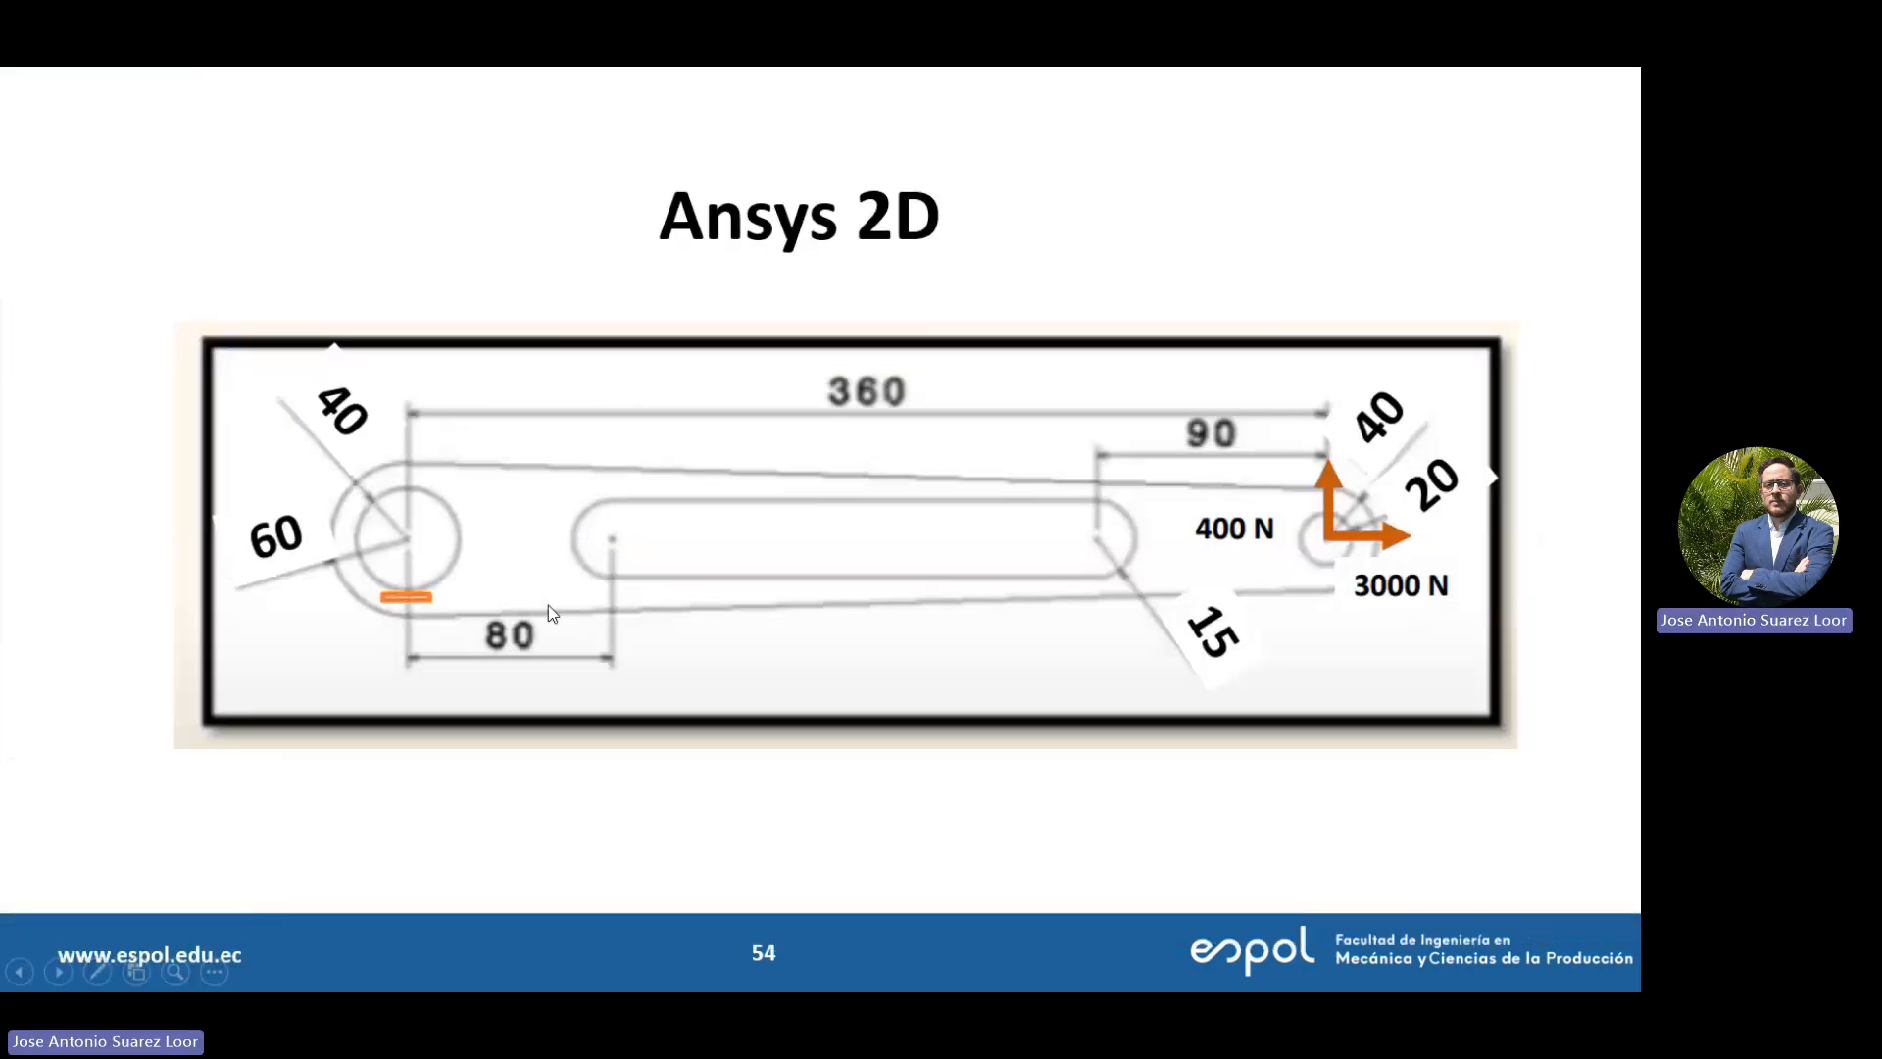
key("alt+Tab")
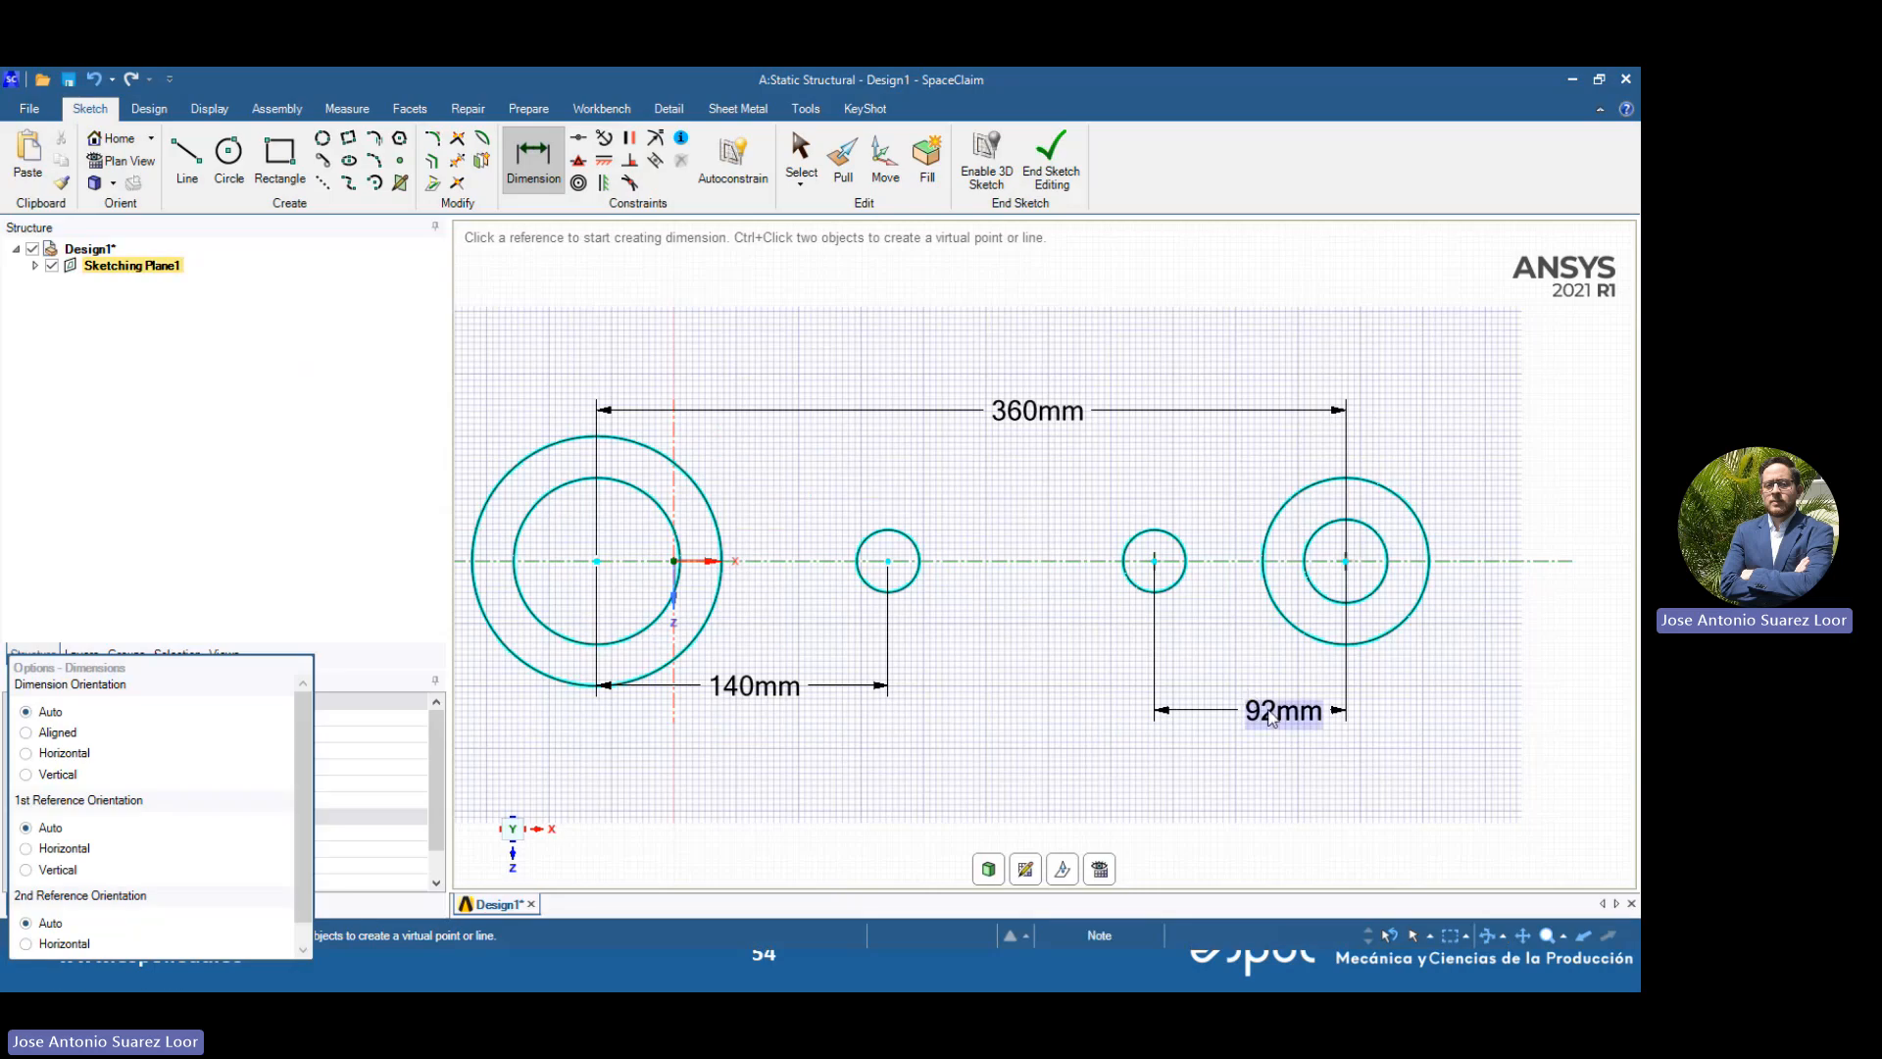
type("130")
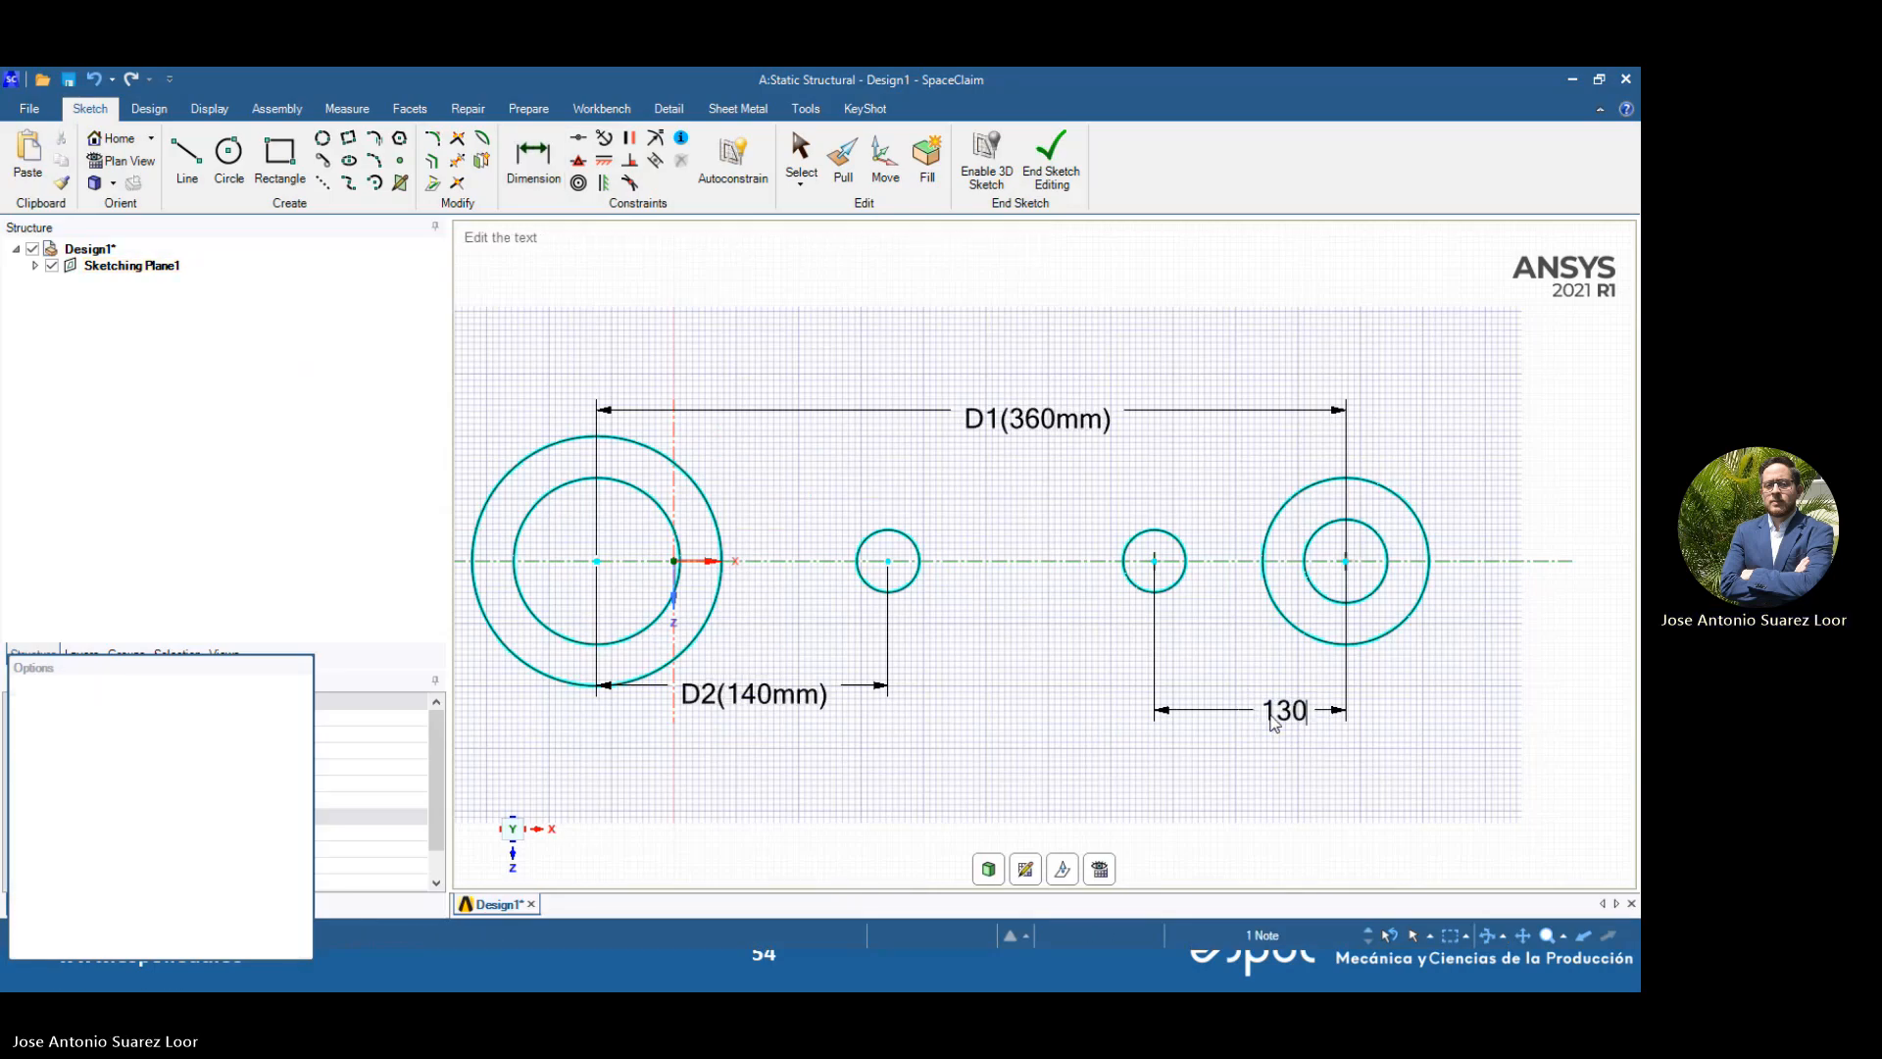
key("Return")
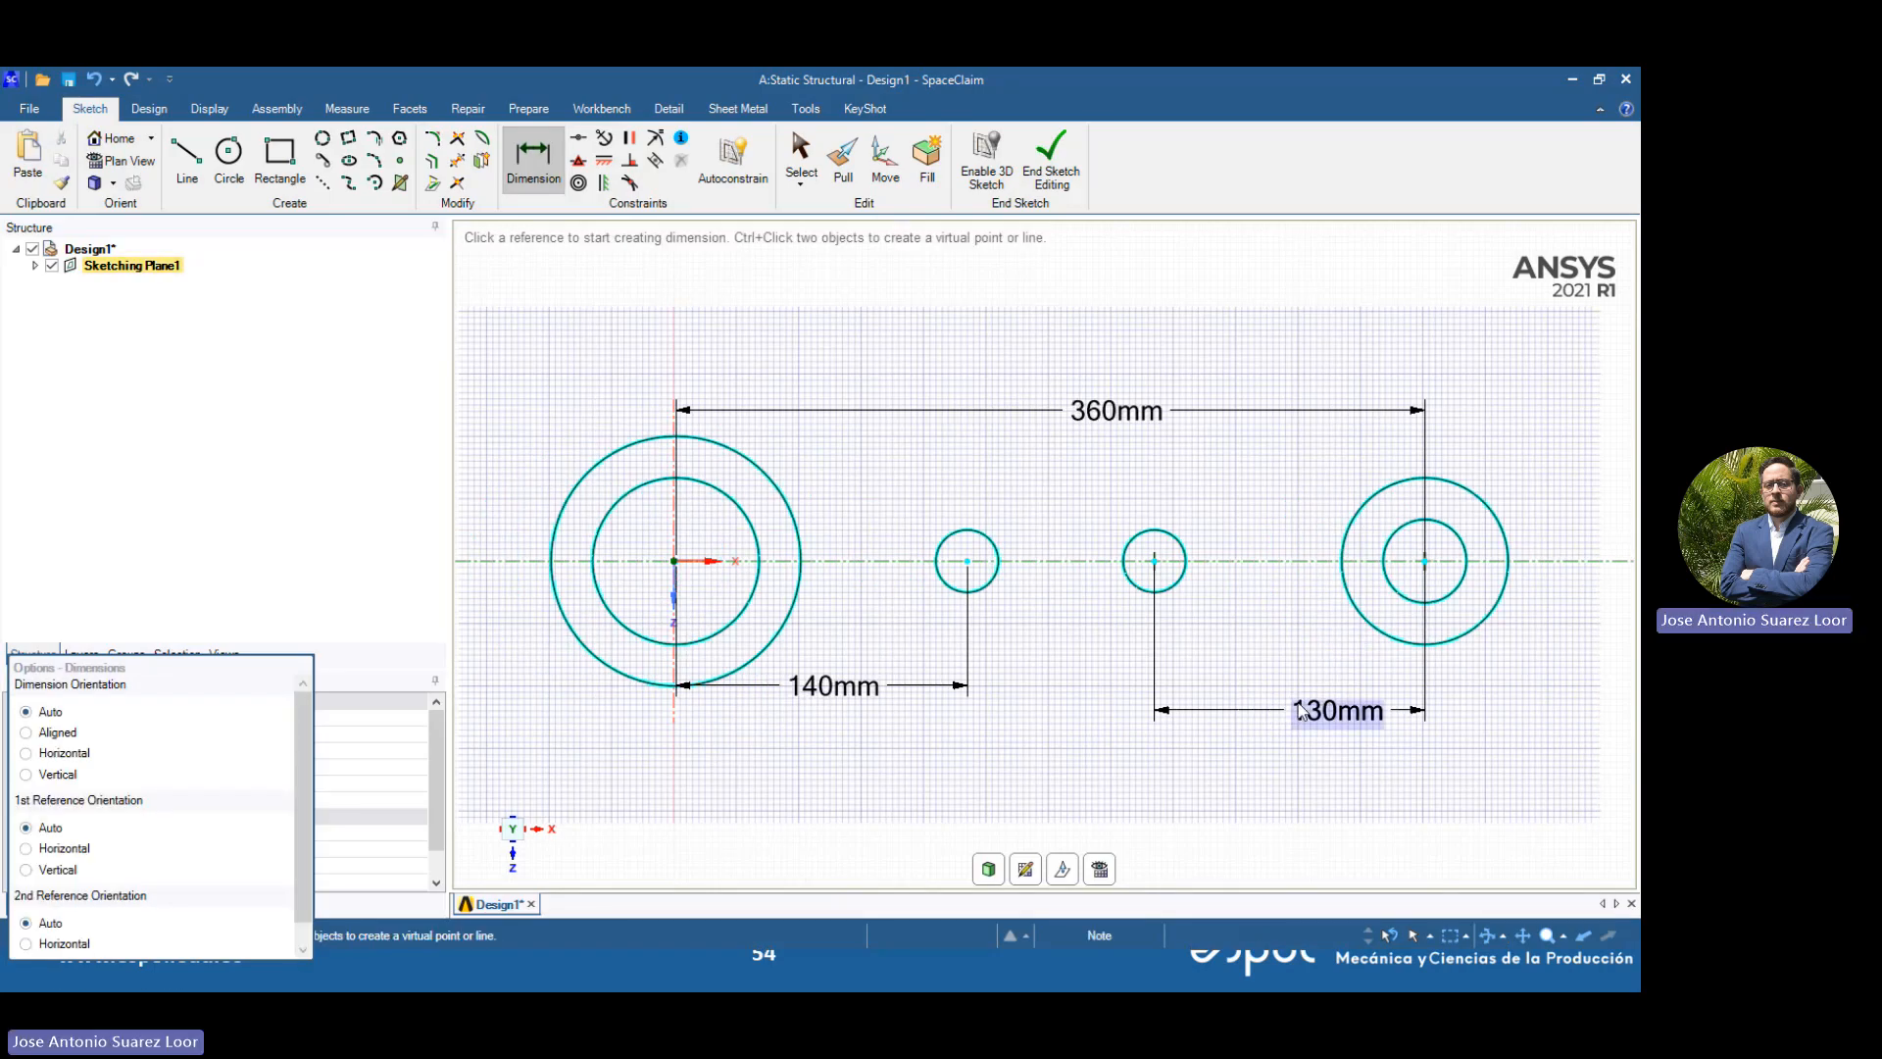
Set the distance between the second 30 mm circle's centre and the right circle's centre to 90 mm, checking the reference drawing
left_click(1301, 712)
type("90")
key("Return")
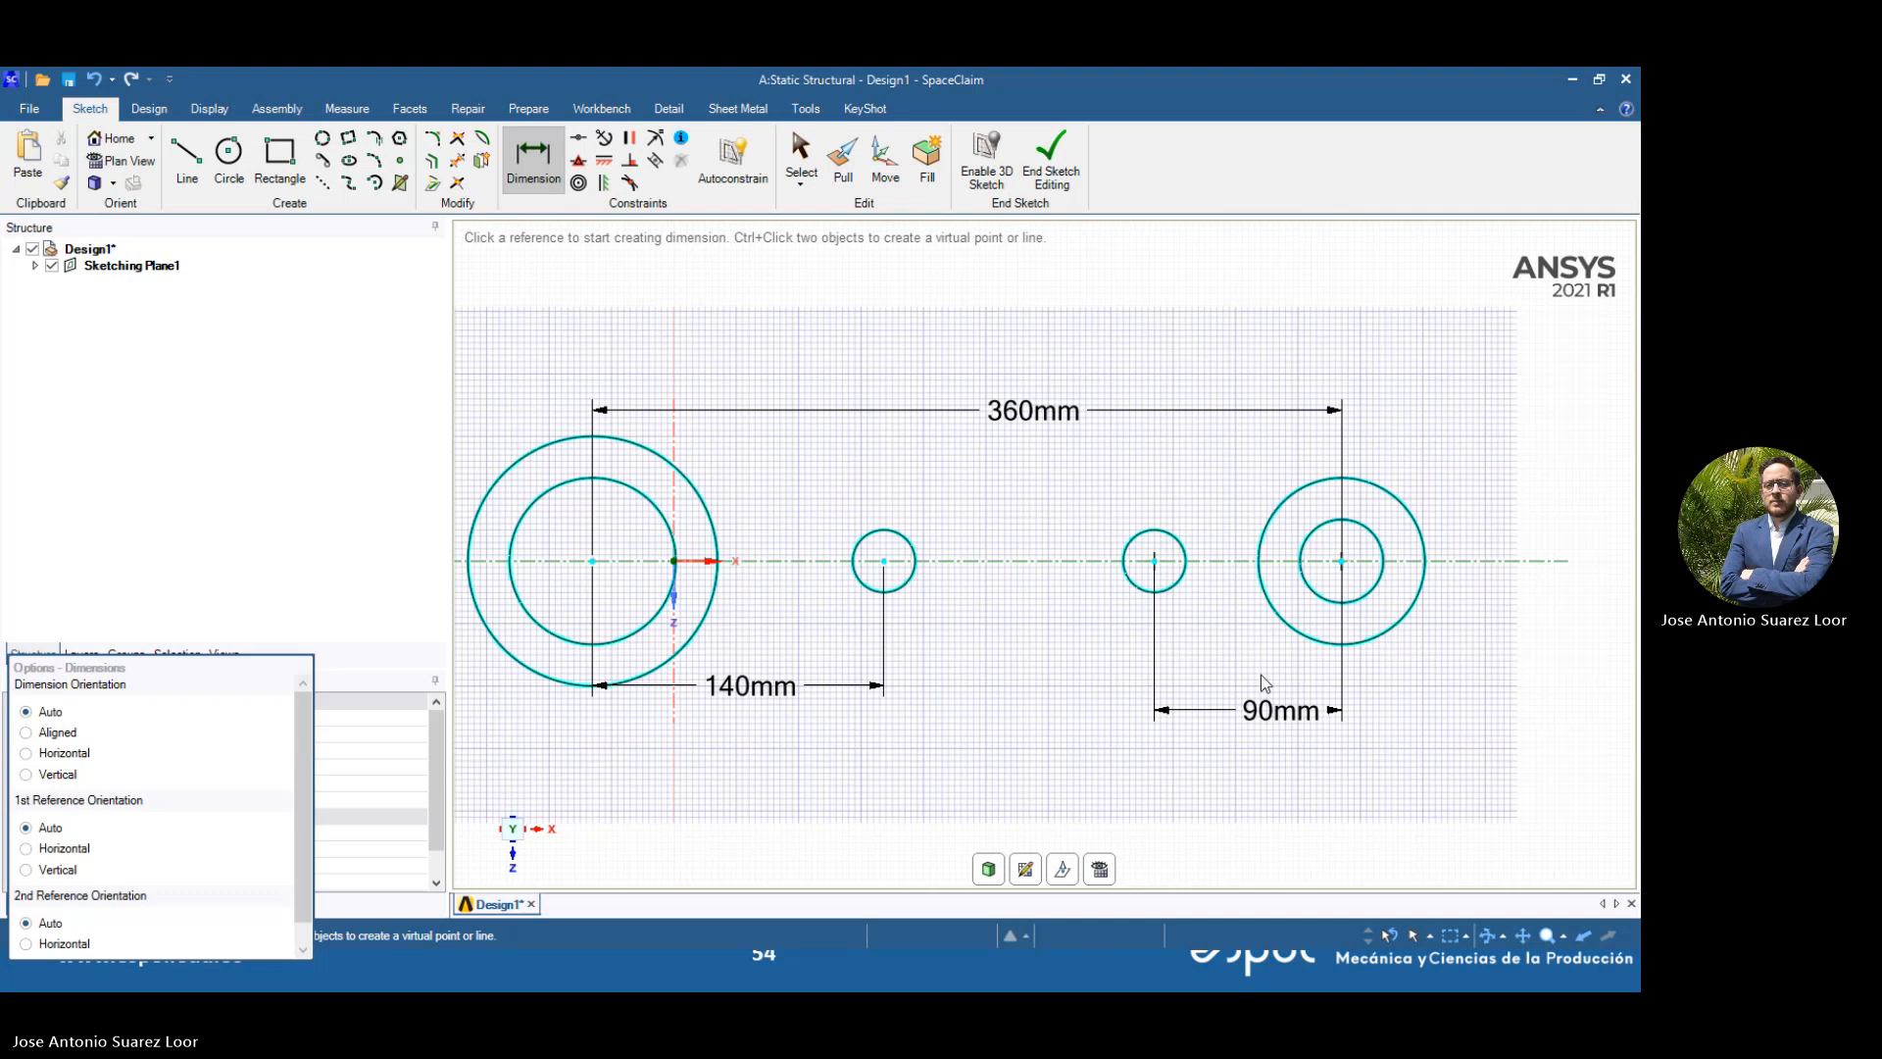
key("alt+Tab")
key("alt+Tab")
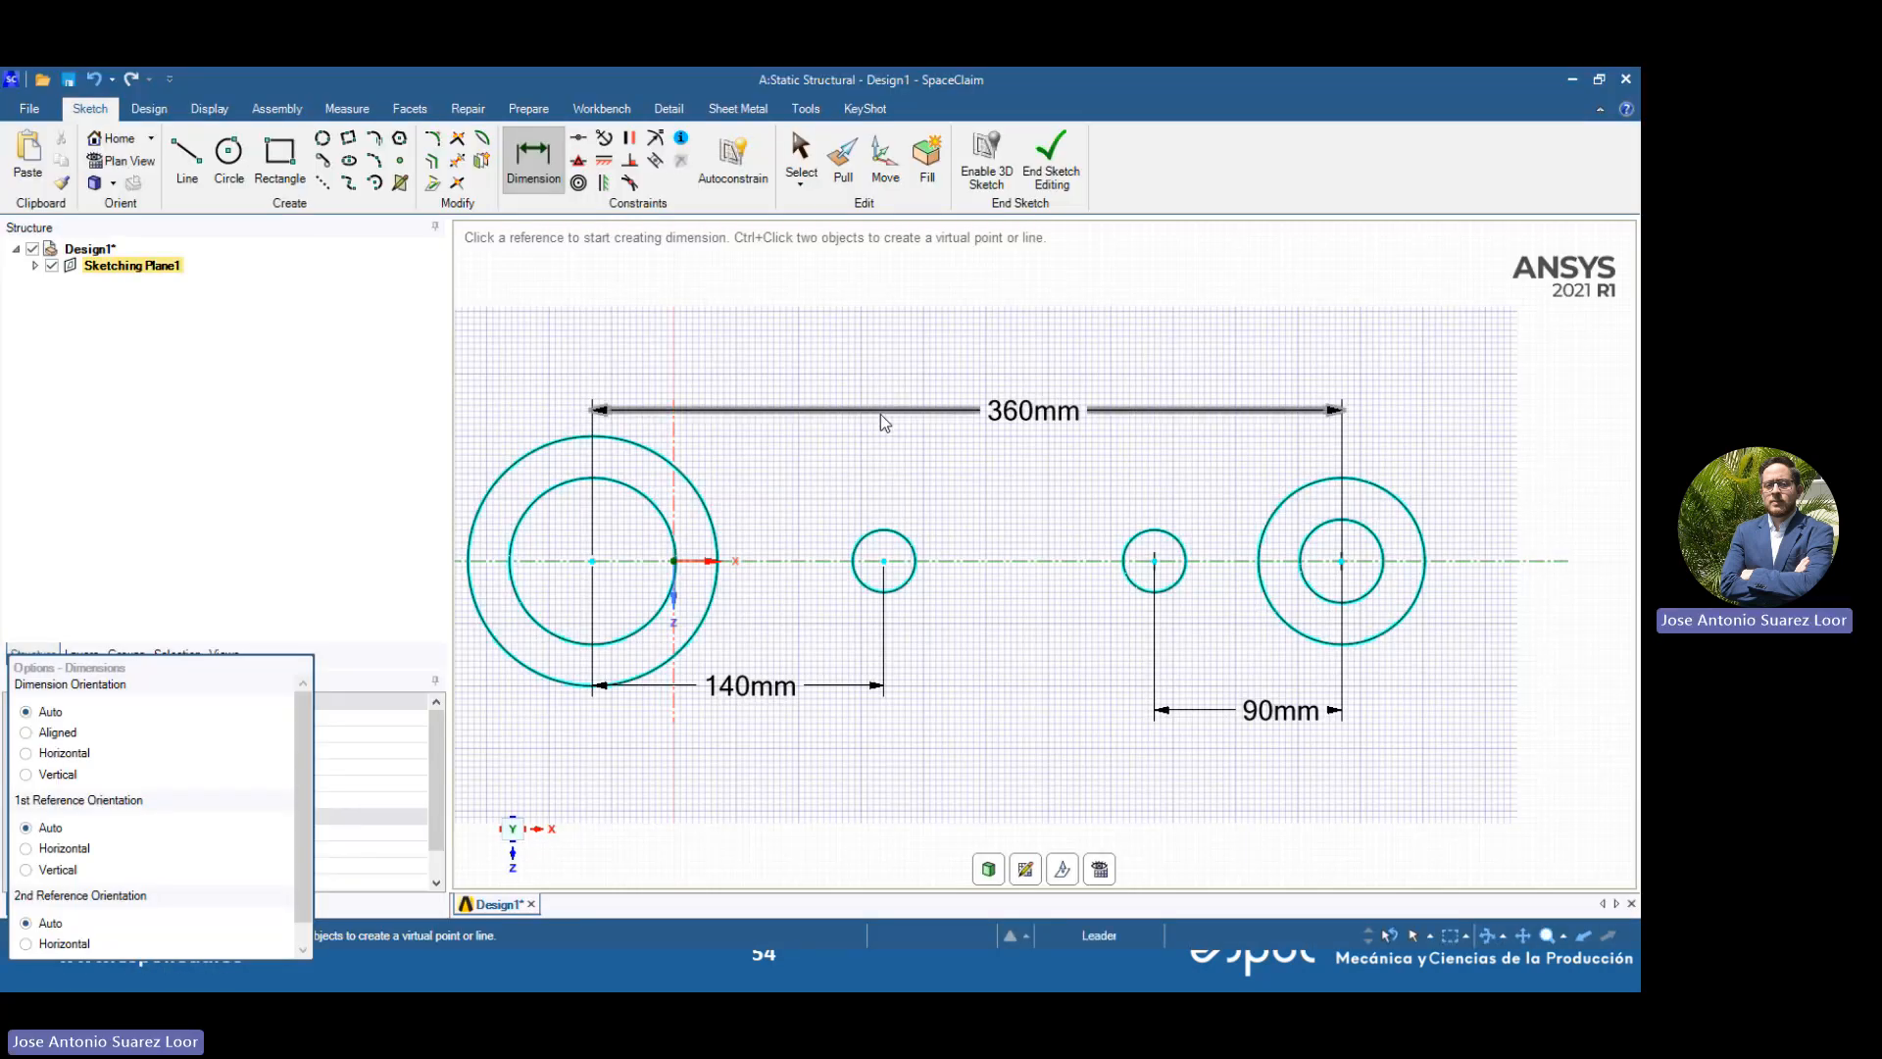
key("alt+Tab")
key("alt+Tab")
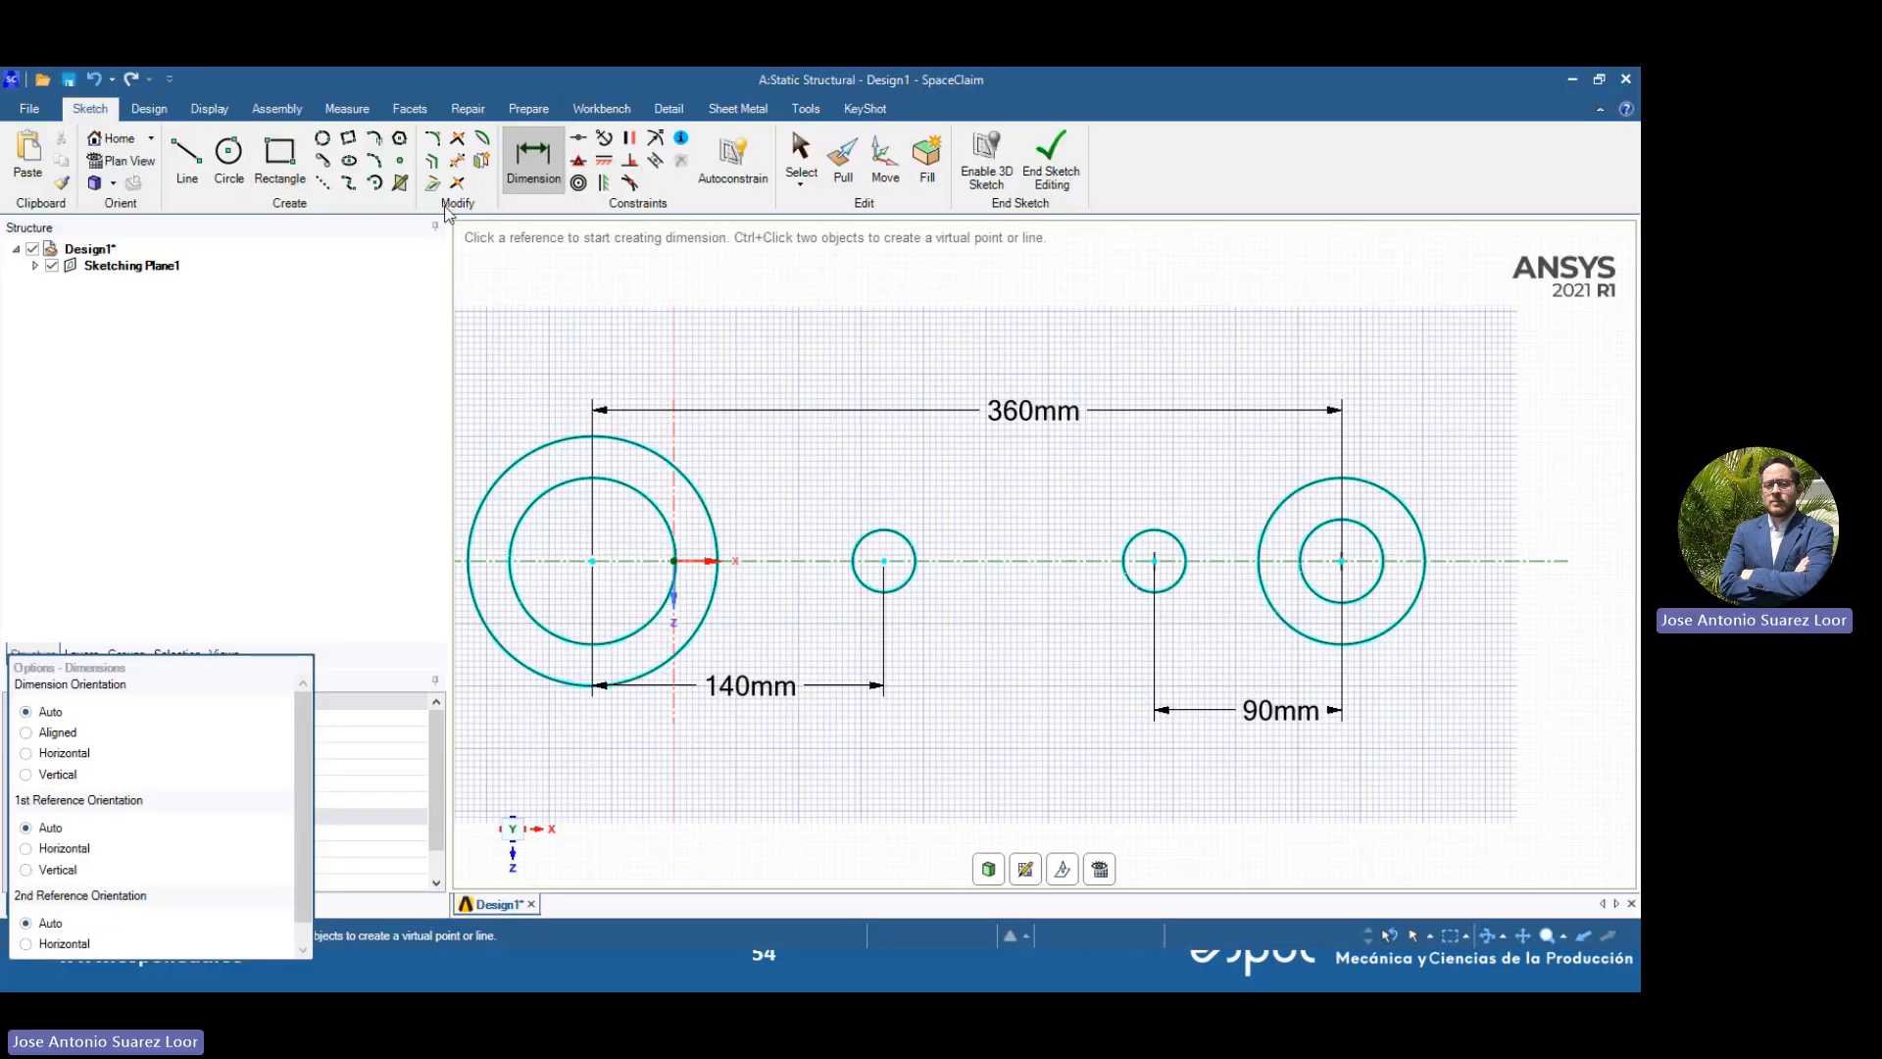
Draw two horizontal lines joining the uppermost and lowermost points of the two 30 mm circles to form the slot's straight sides
left_click(186, 157)
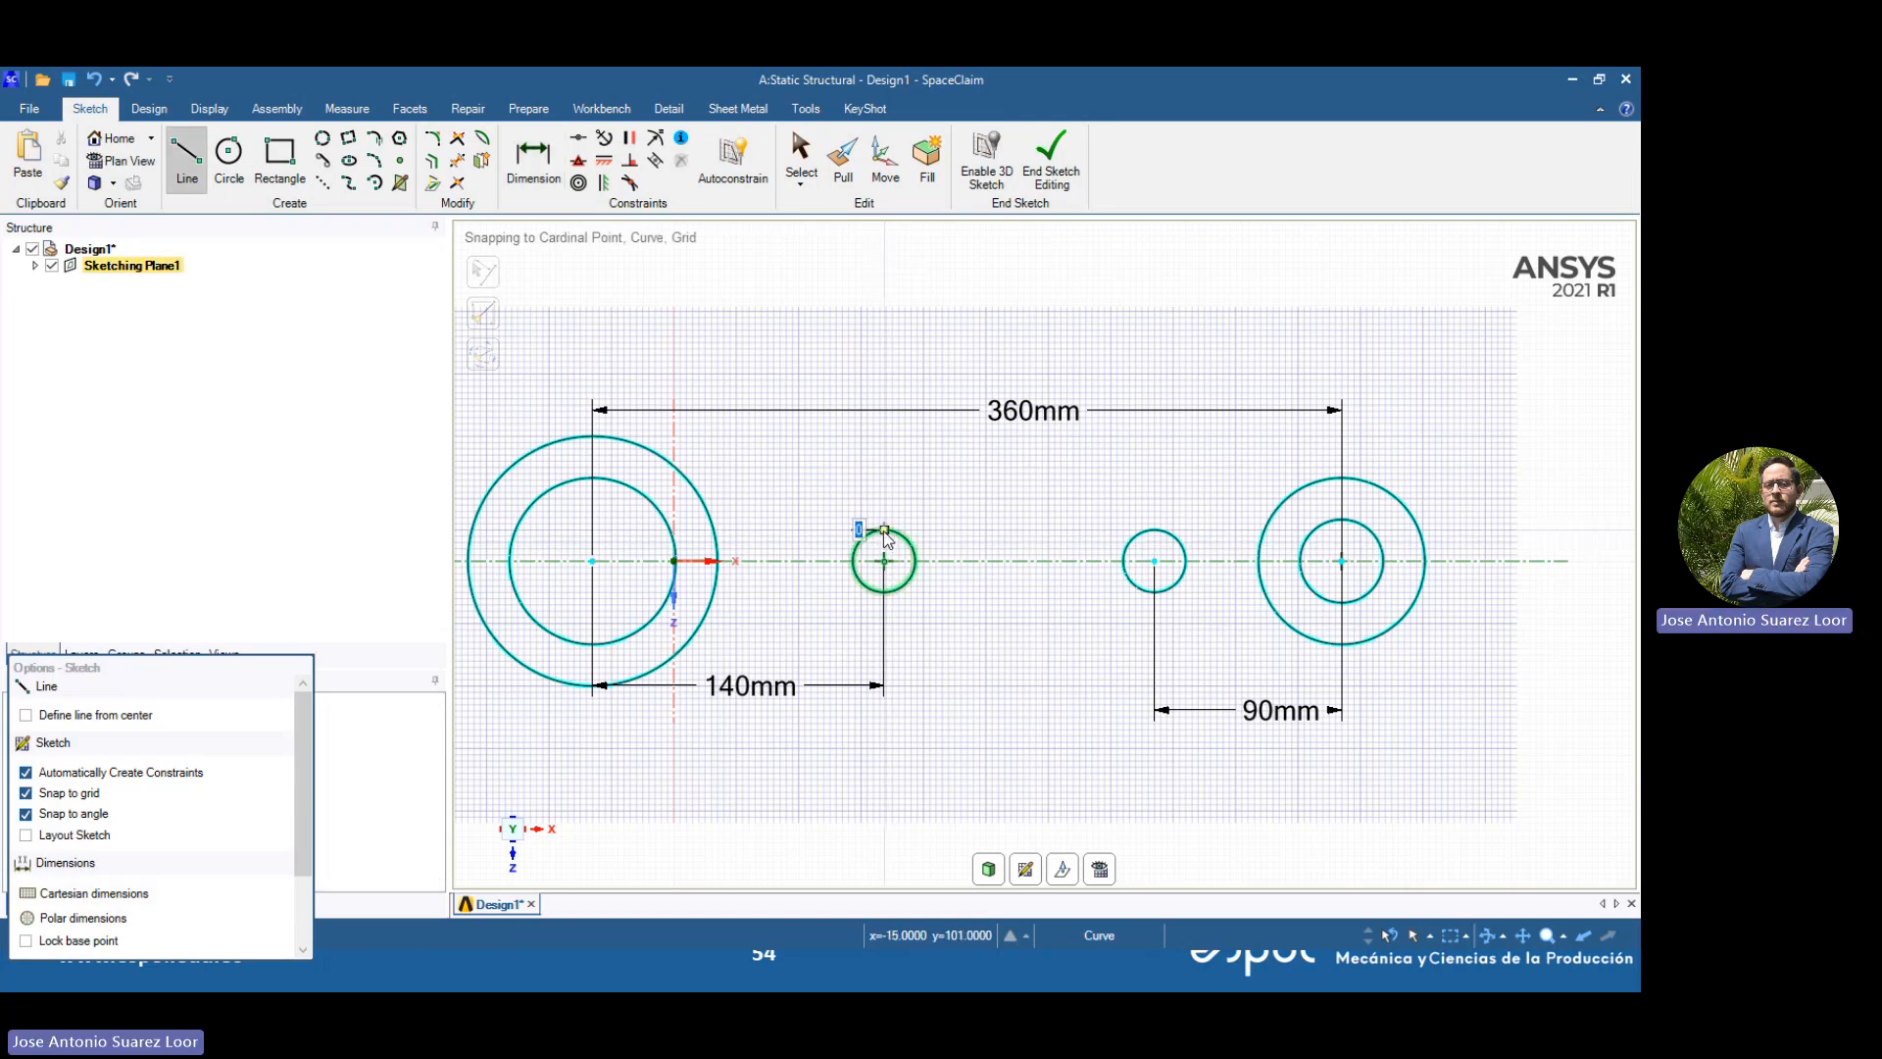
left_click(884, 530)
left_click(1155, 530)
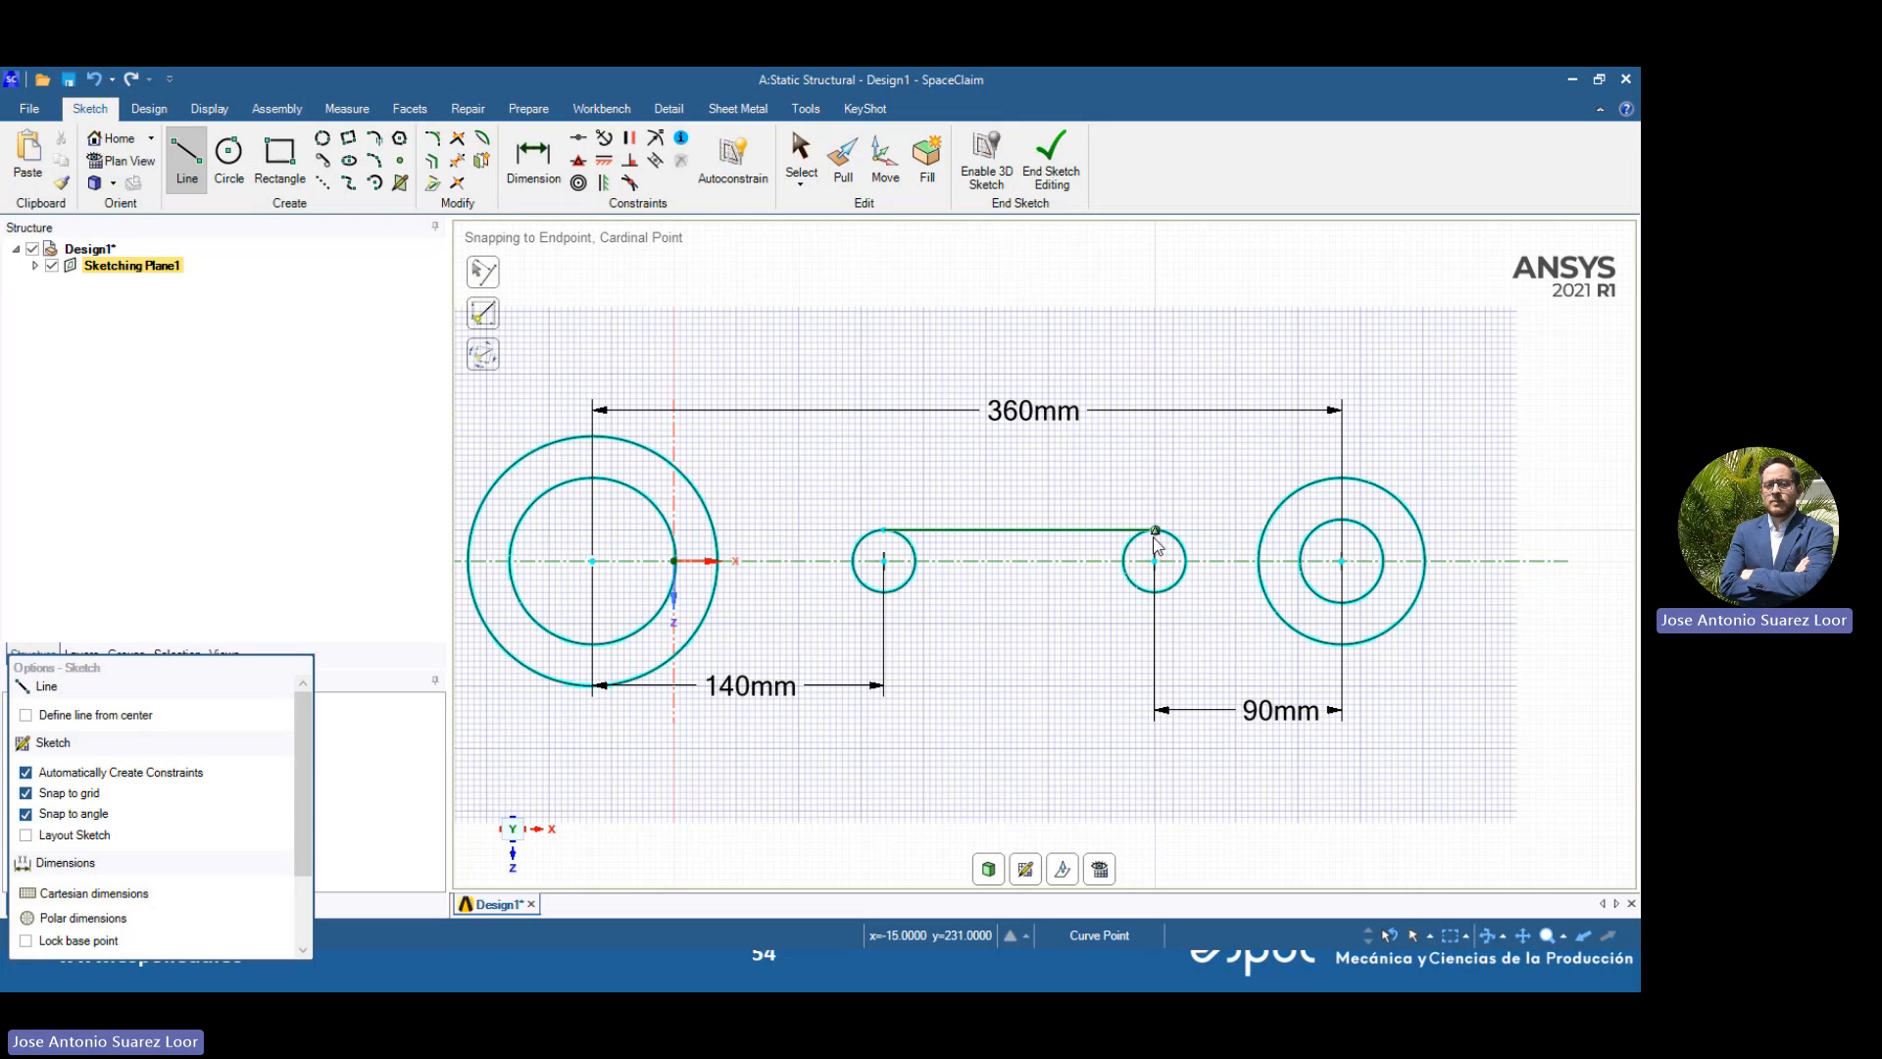
left_click(1155, 592)
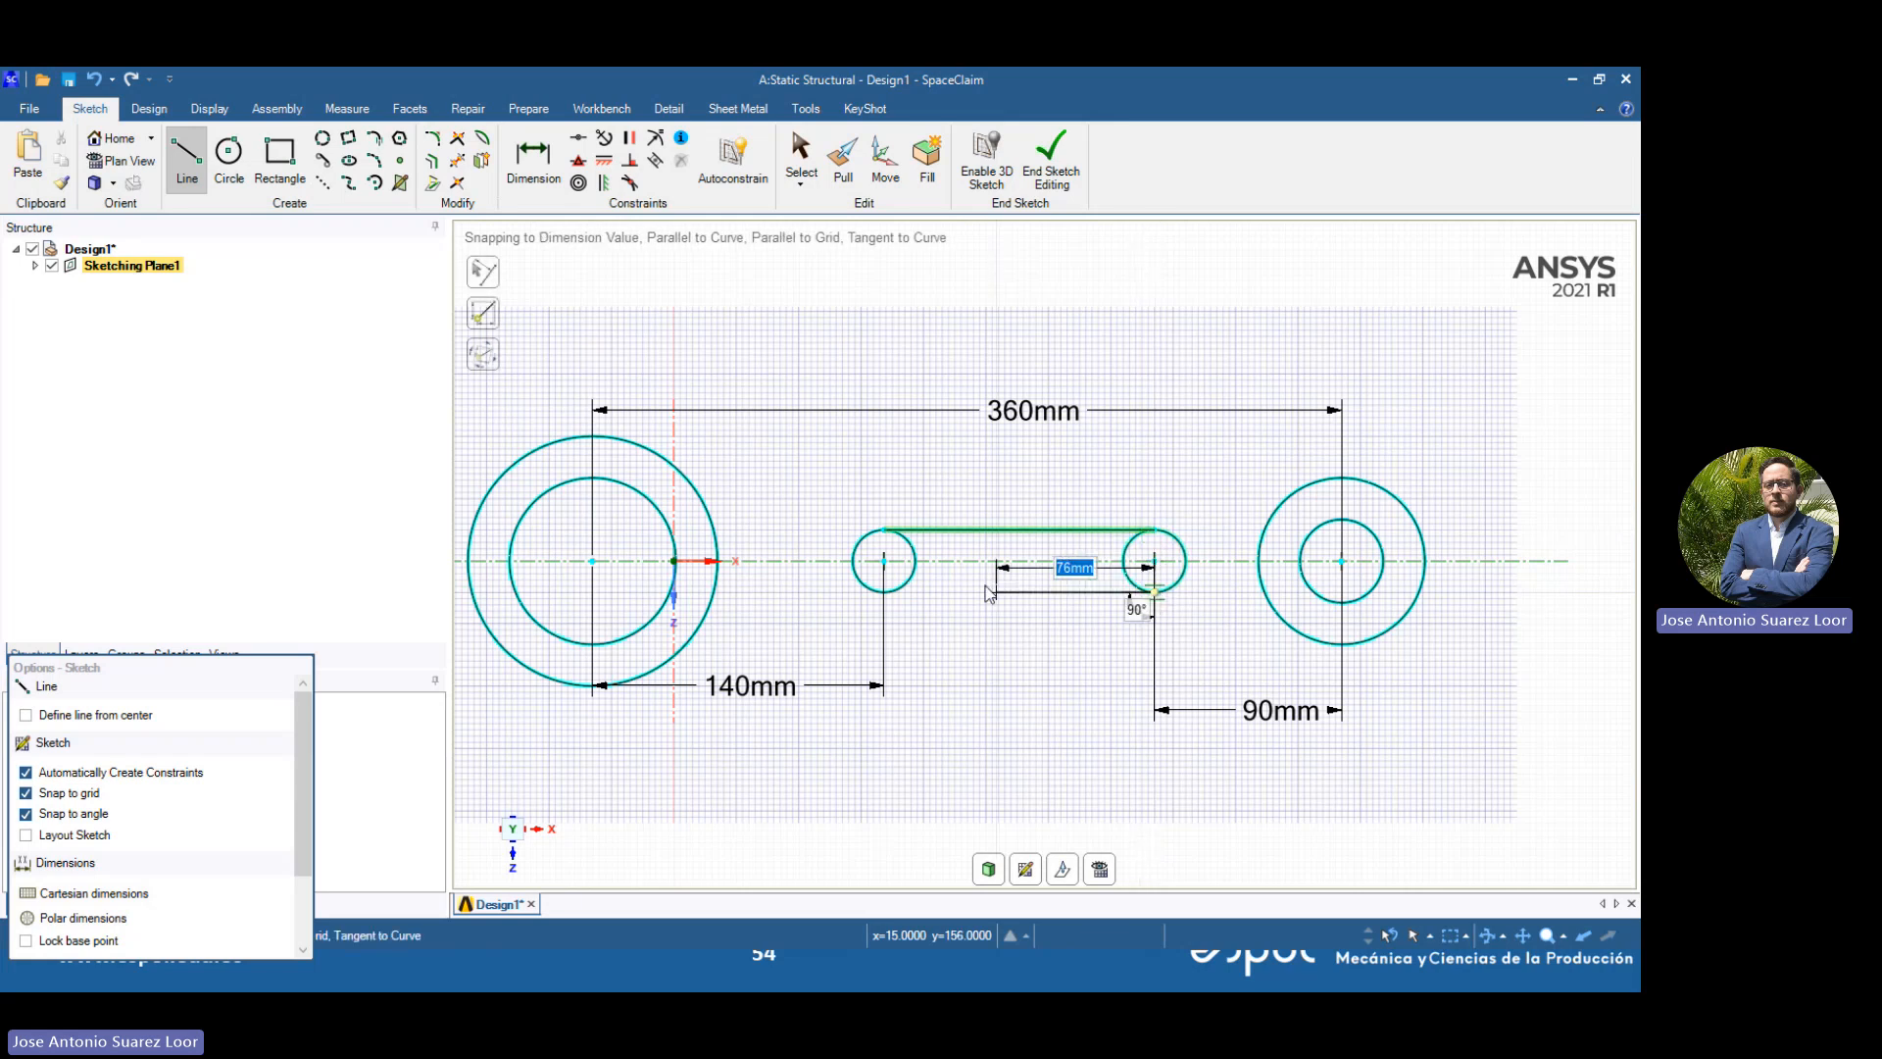
left_click(885, 592)
Draw the link's upper and lower sides as lines between the outer circles' uppermost and lowermost points, then compare with the reference drawing
left_click(592, 435)
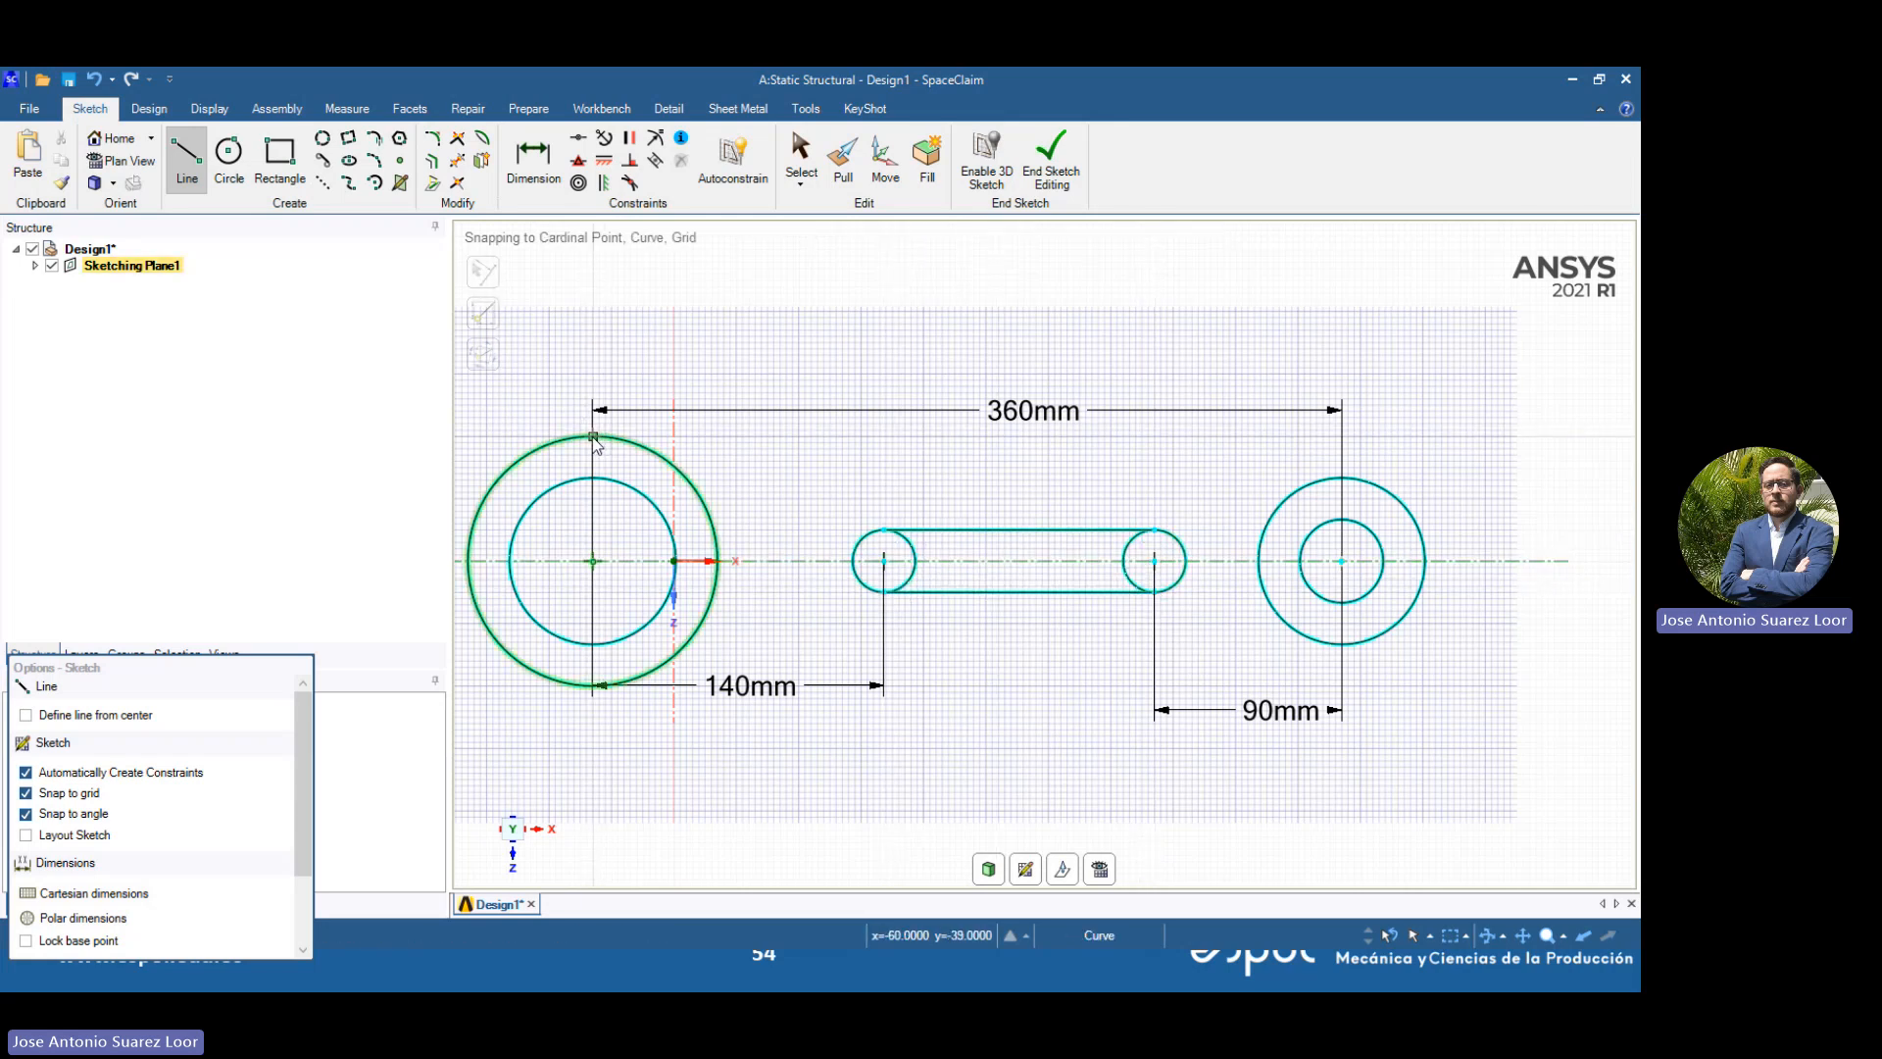
left_click(1343, 480)
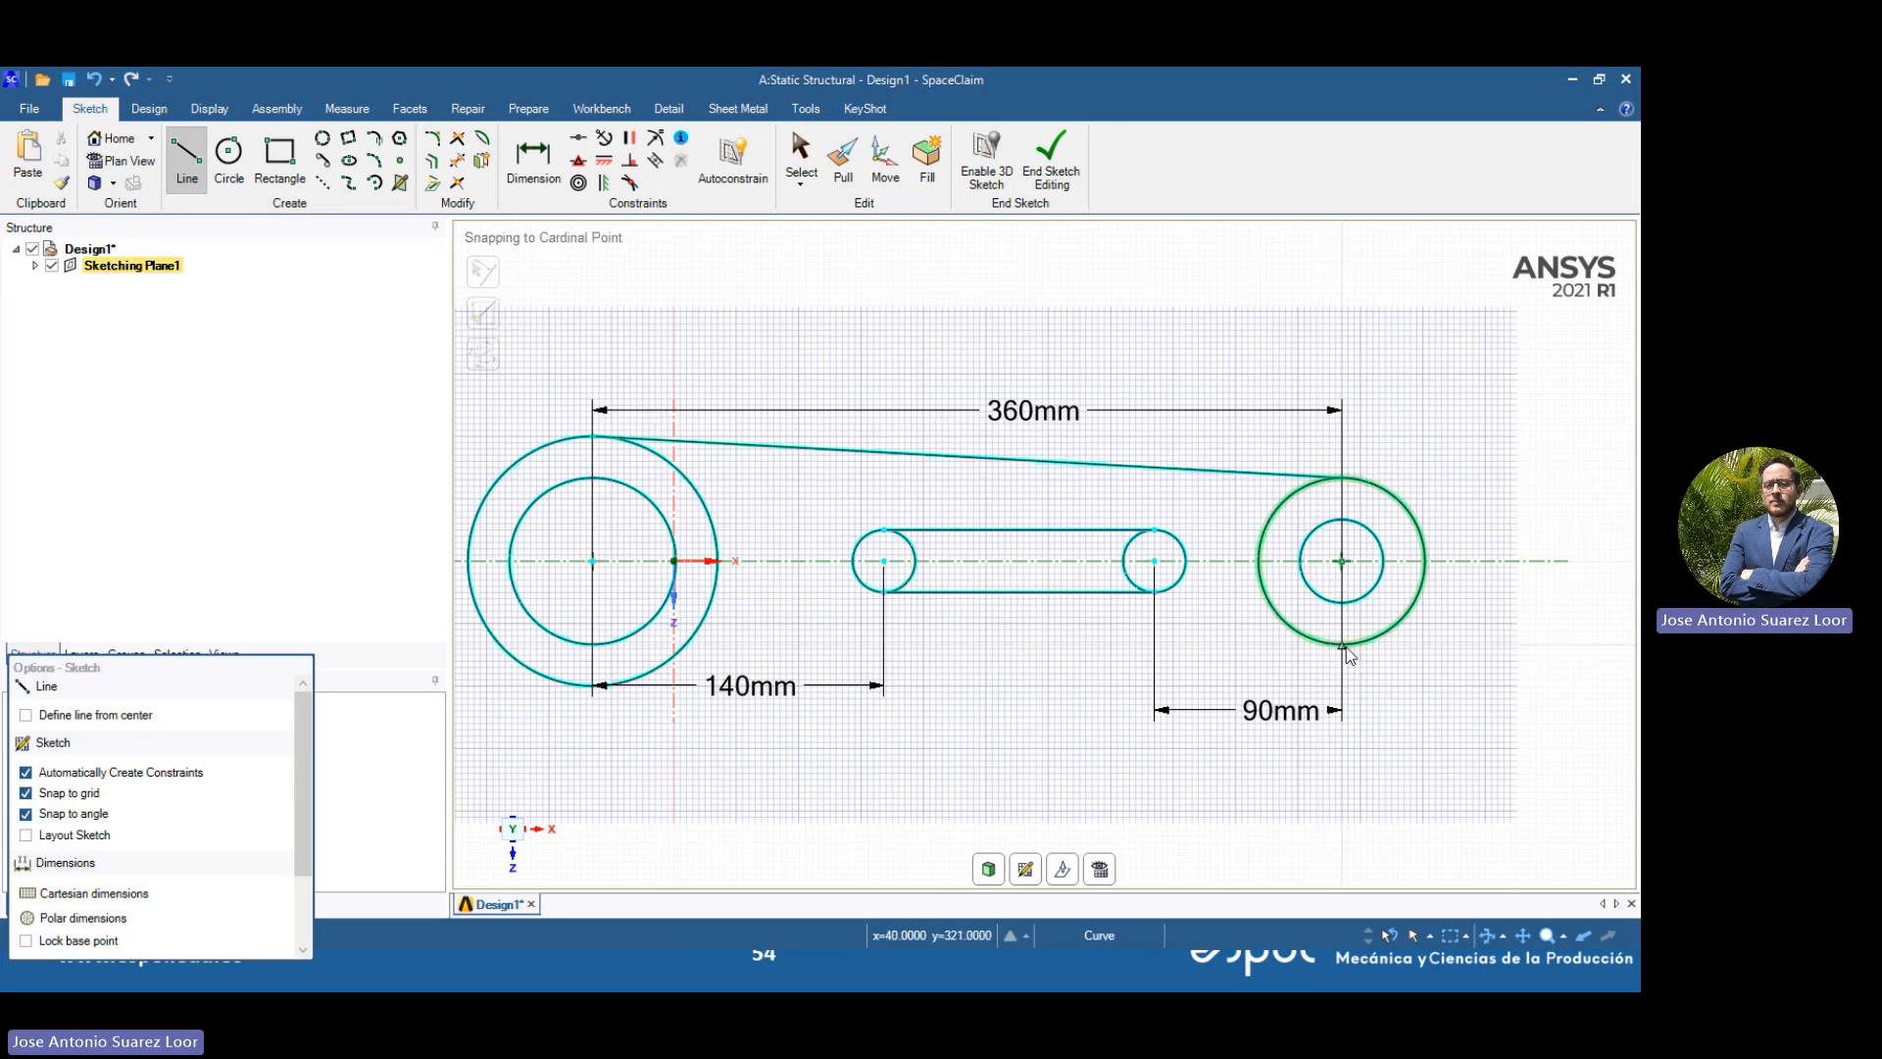
left_click(1343, 645)
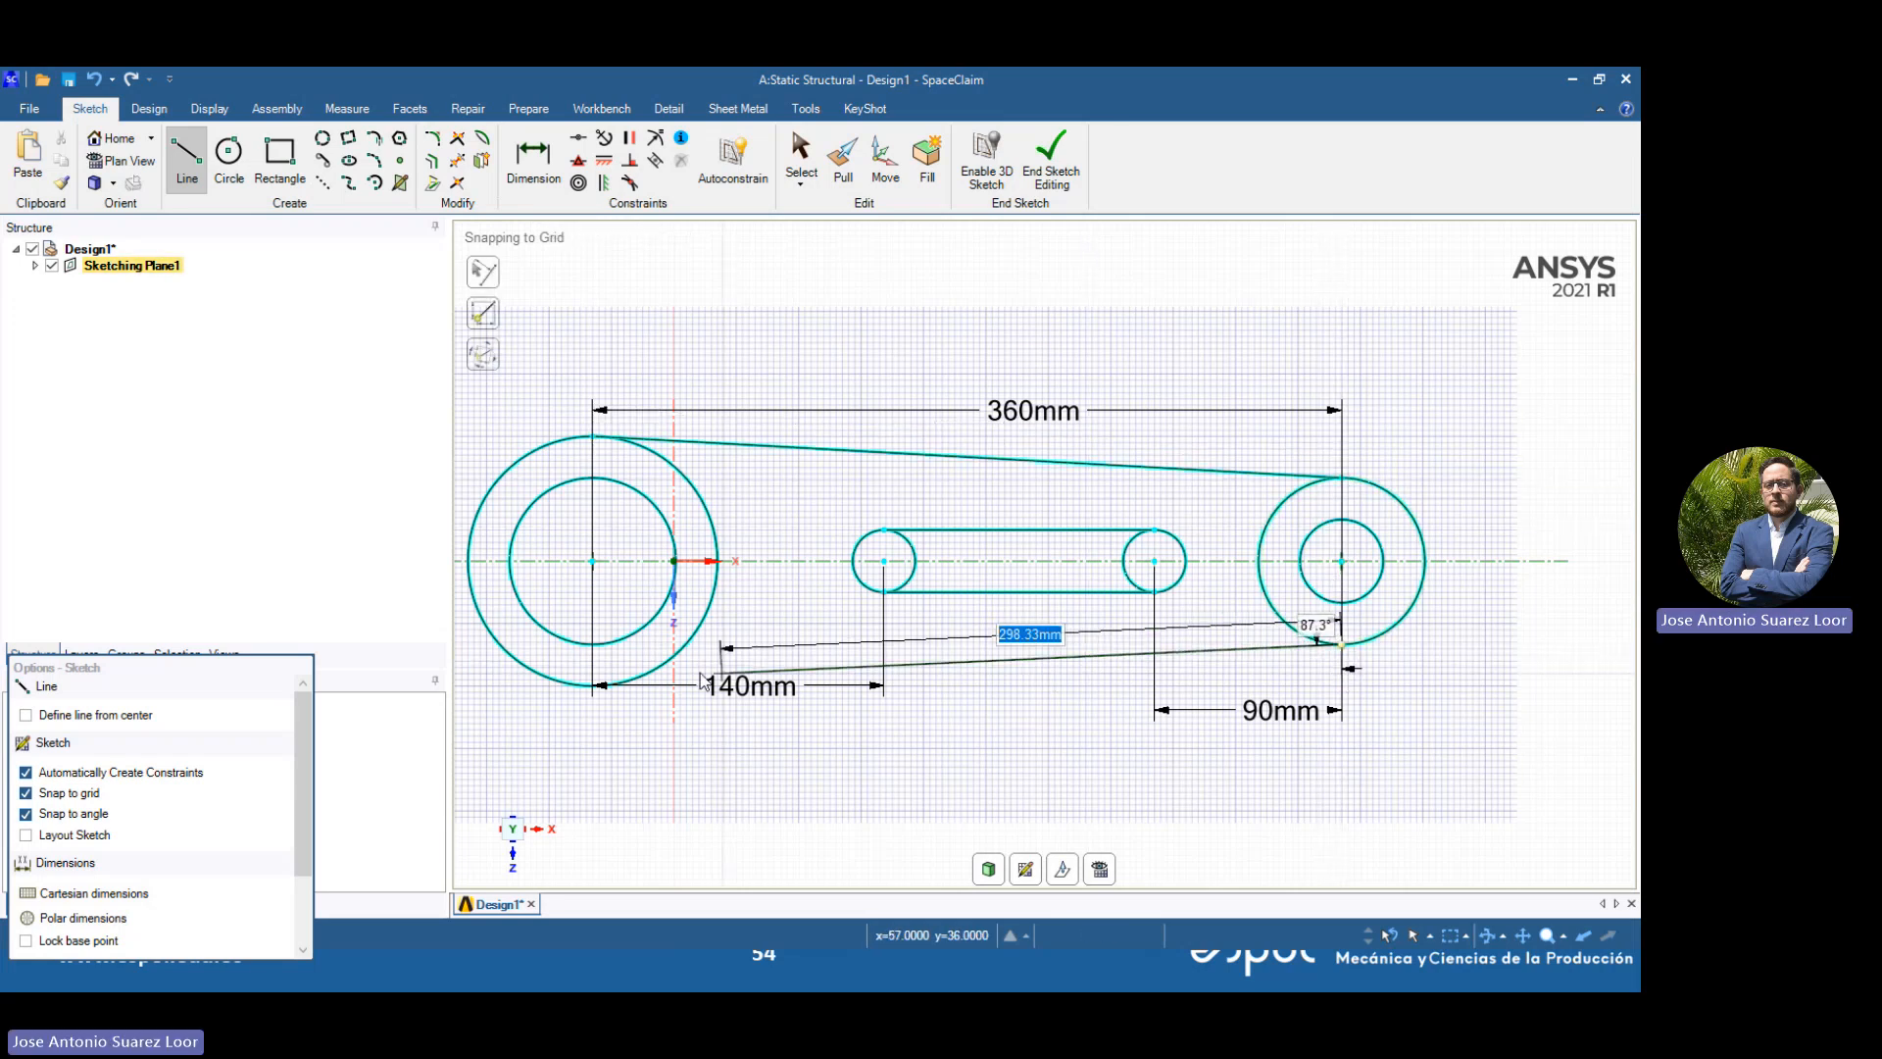
left_click(595, 686)
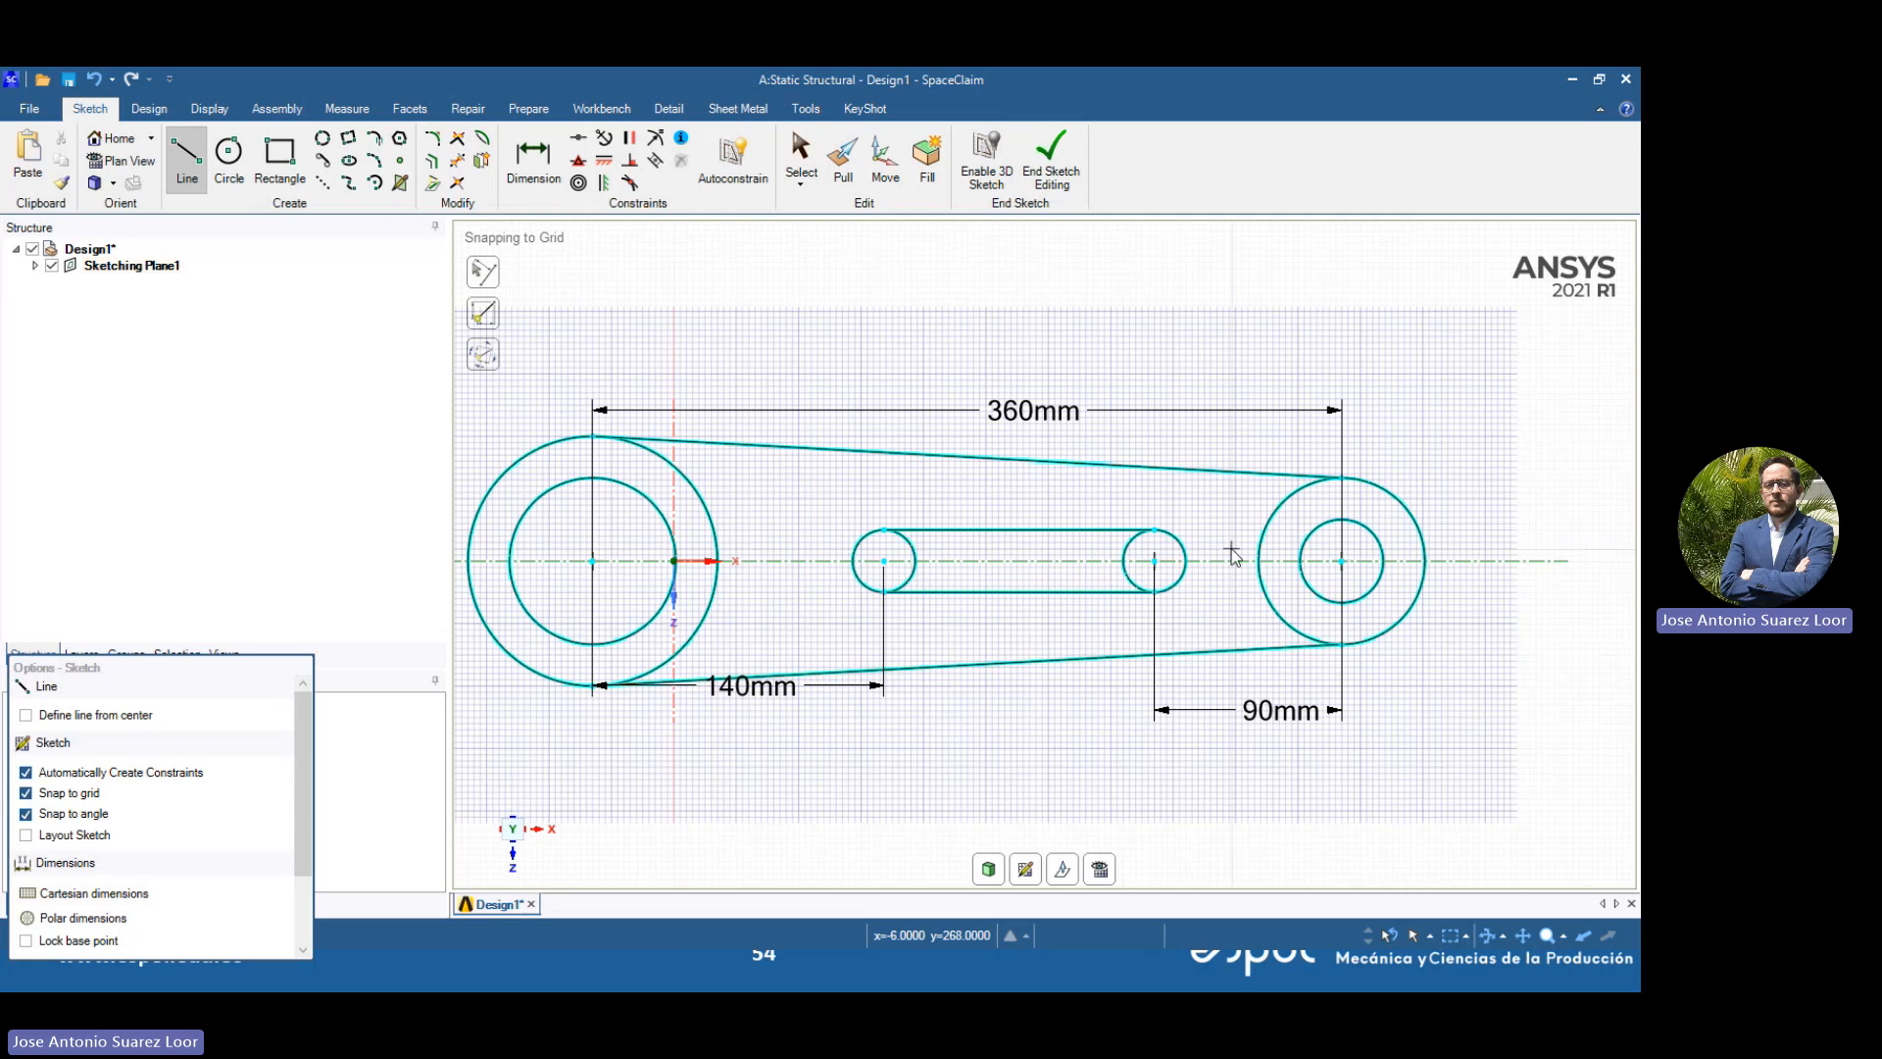
key("alt+Tab")
key("alt+Tab")
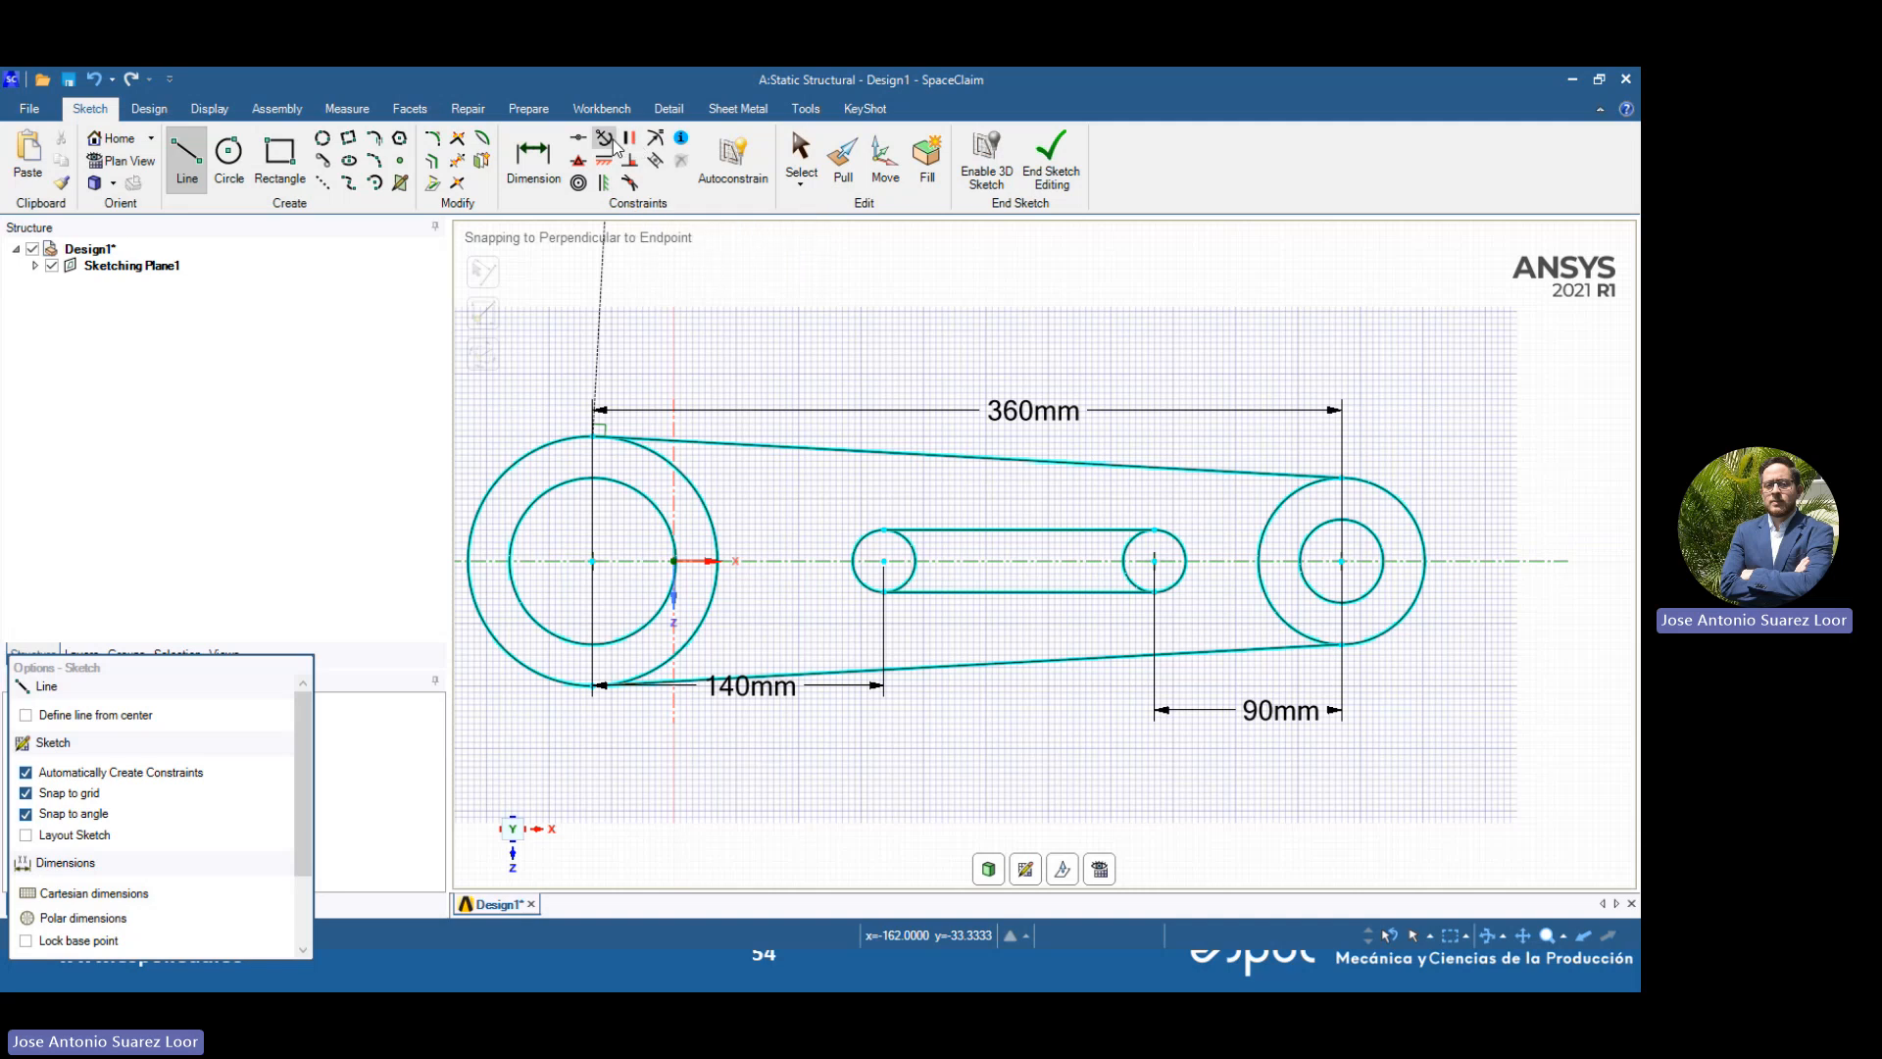
Trim the inner arcs off both outer circles and both slot-end circles, and check the line junction and the reference drawing
left_click(459, 163)
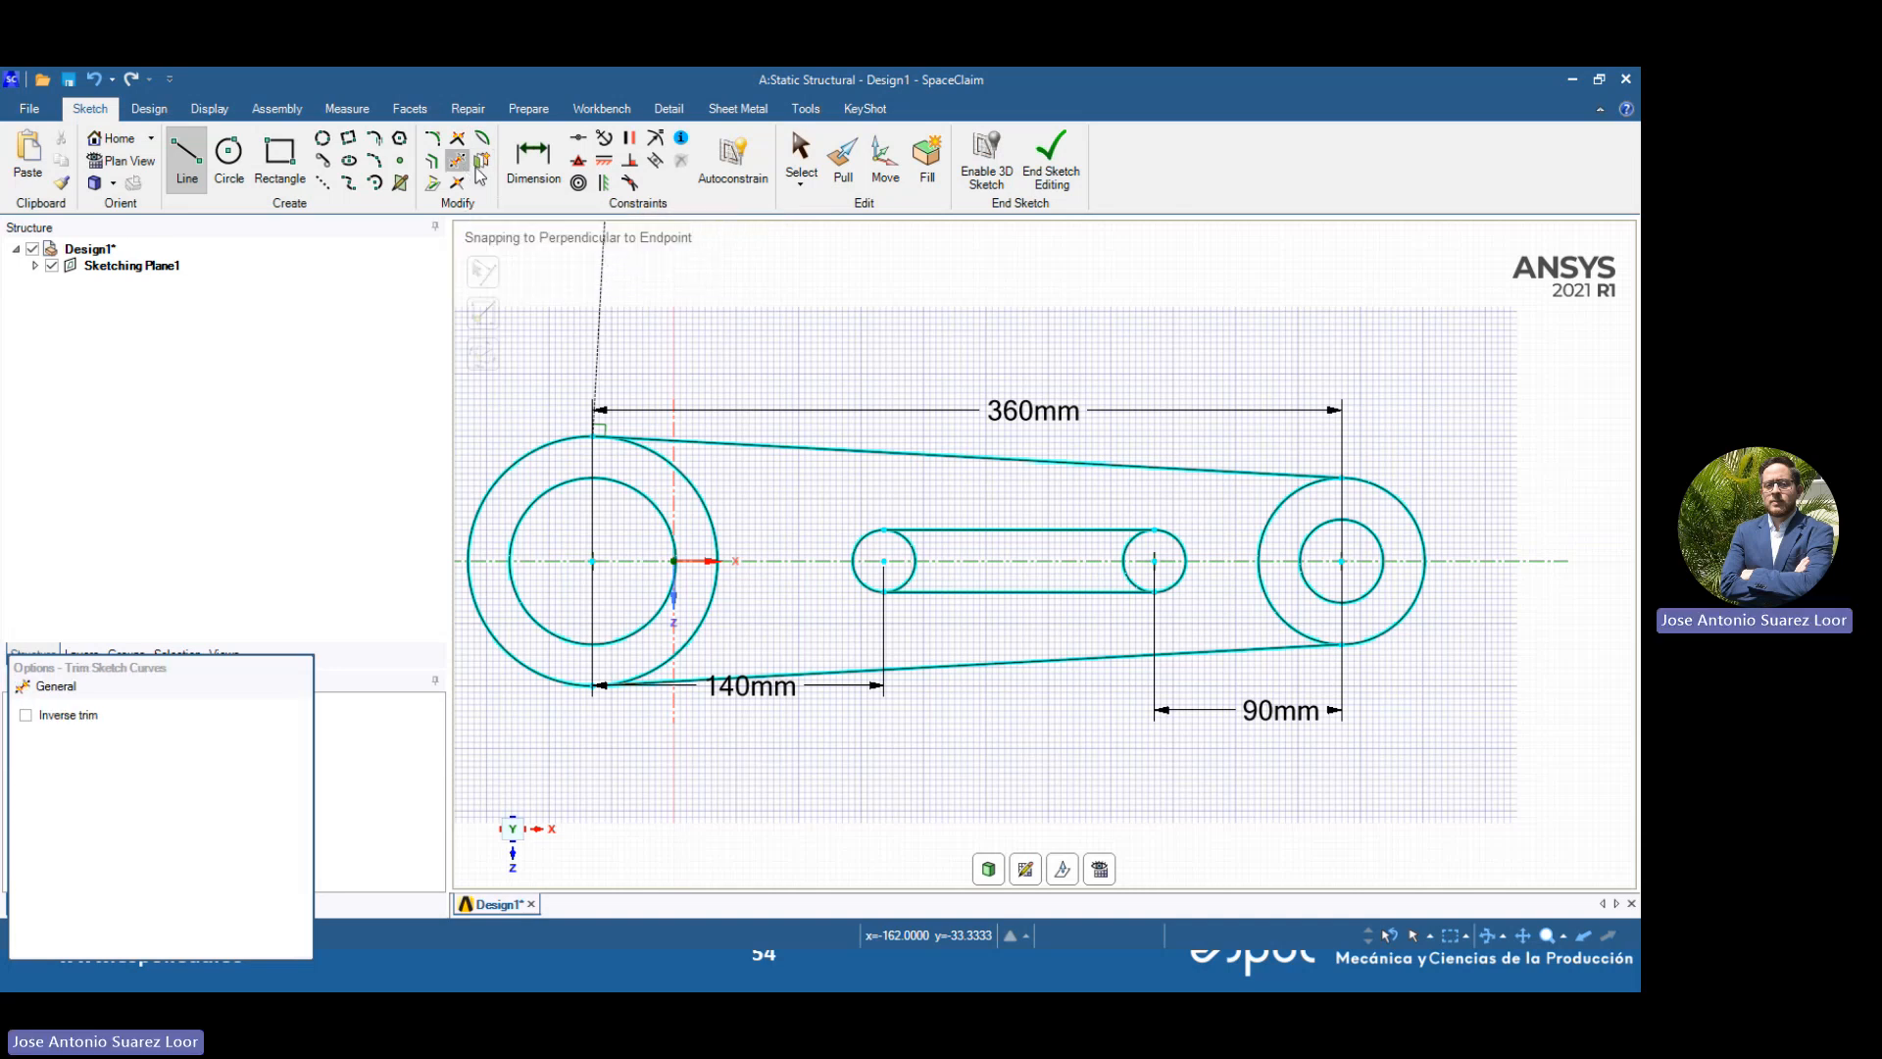
left_click(708, 523)
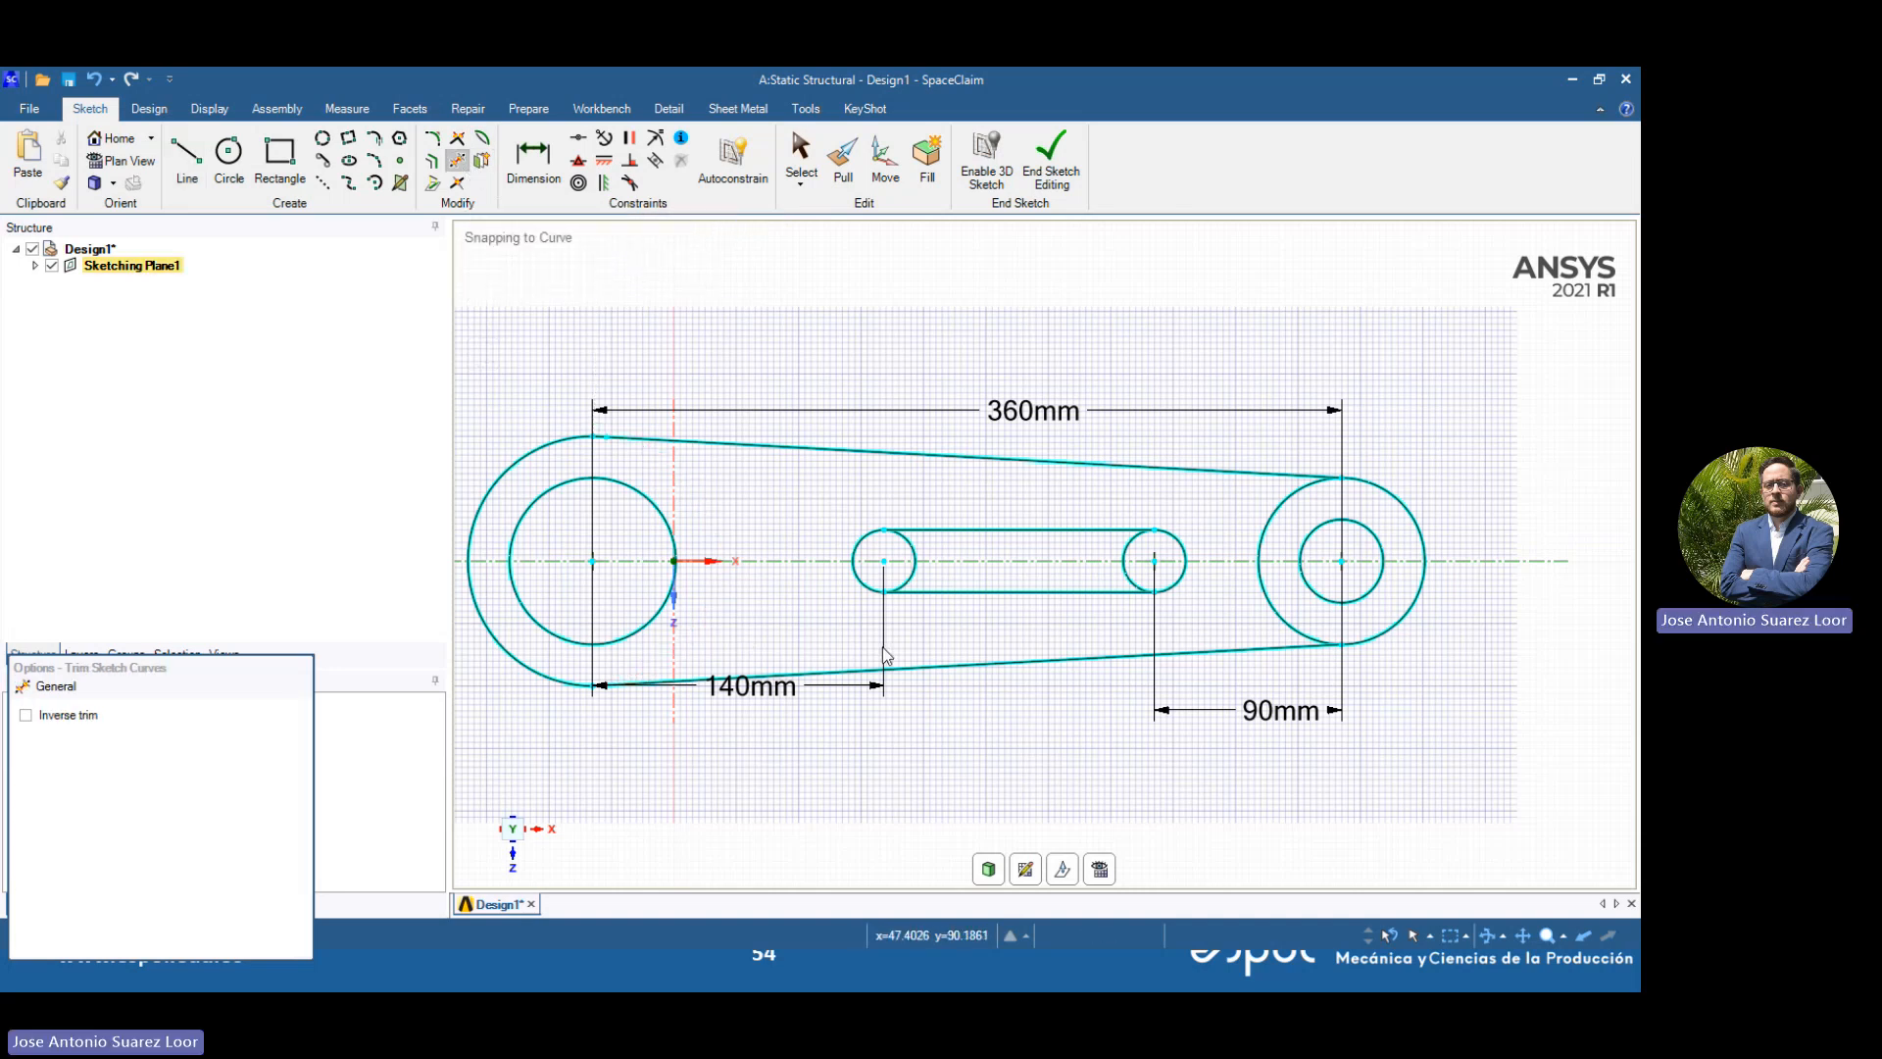
left_click(904, 562)
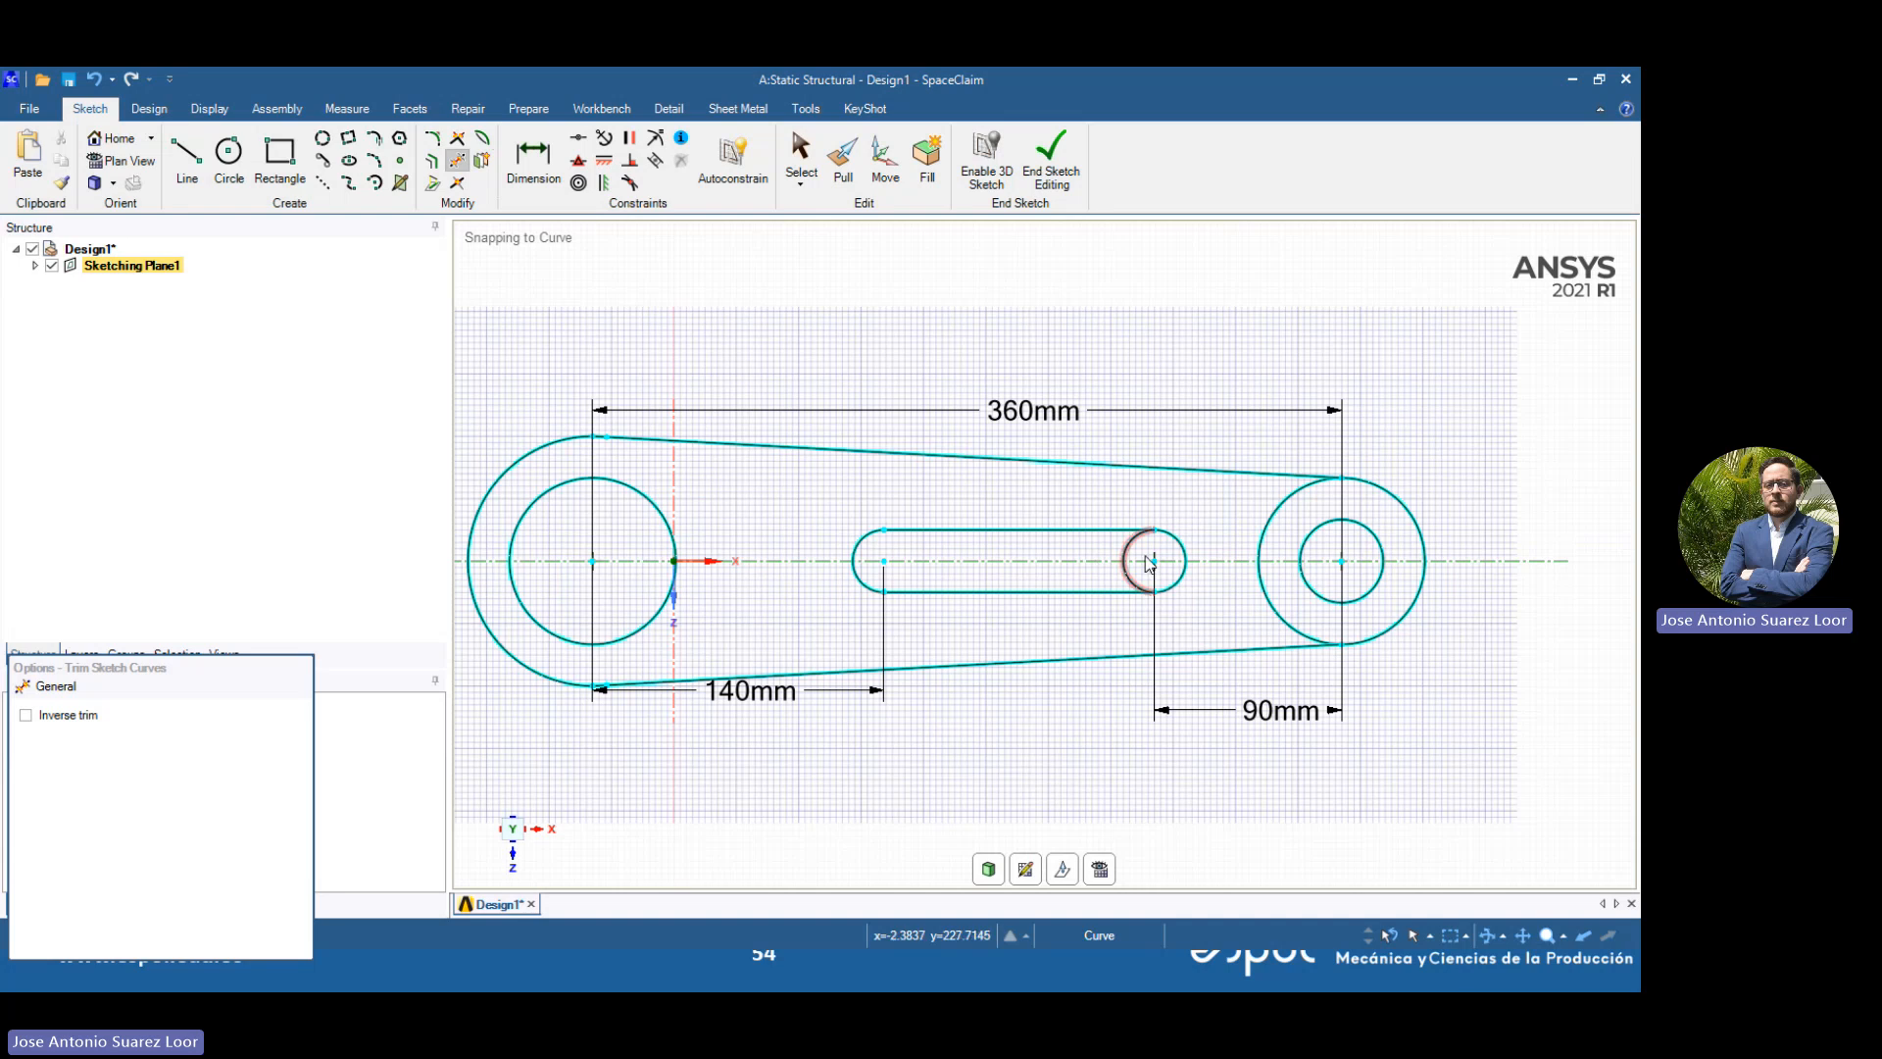
left_click(1133, 562)
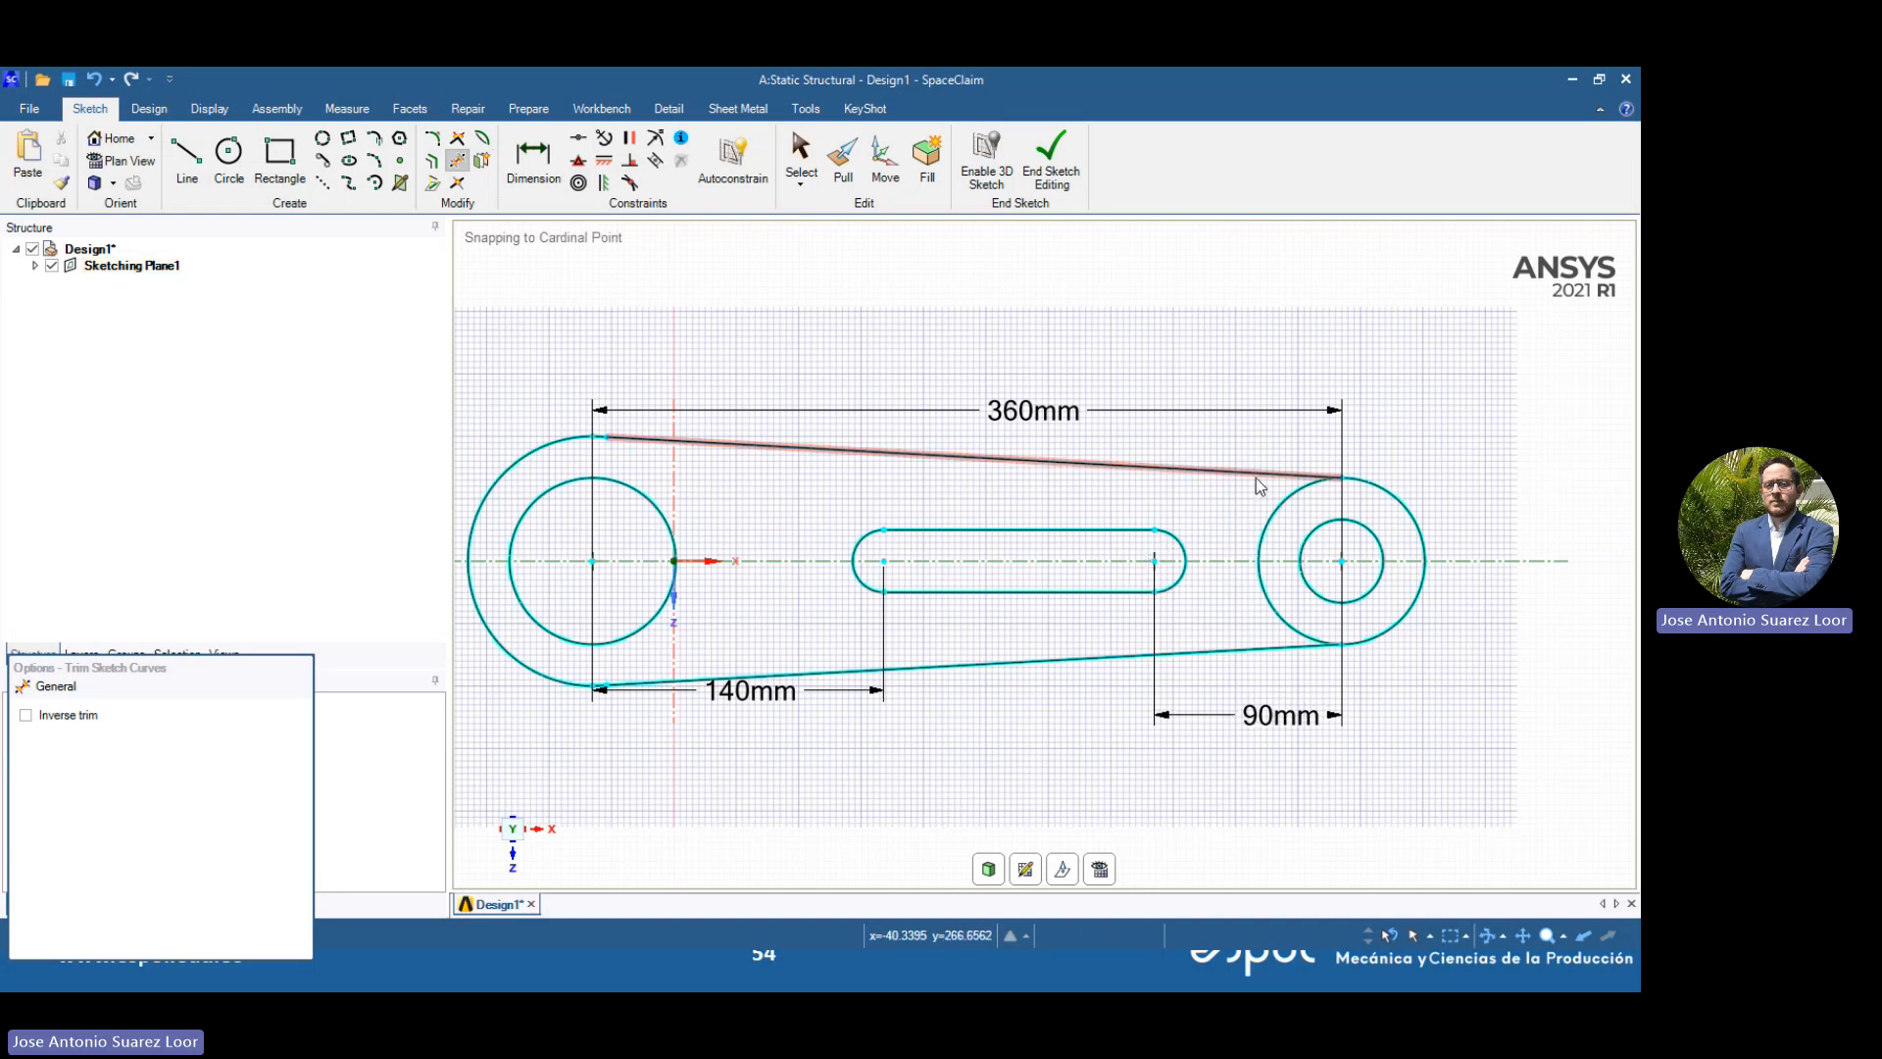
left_click(1265, 534)
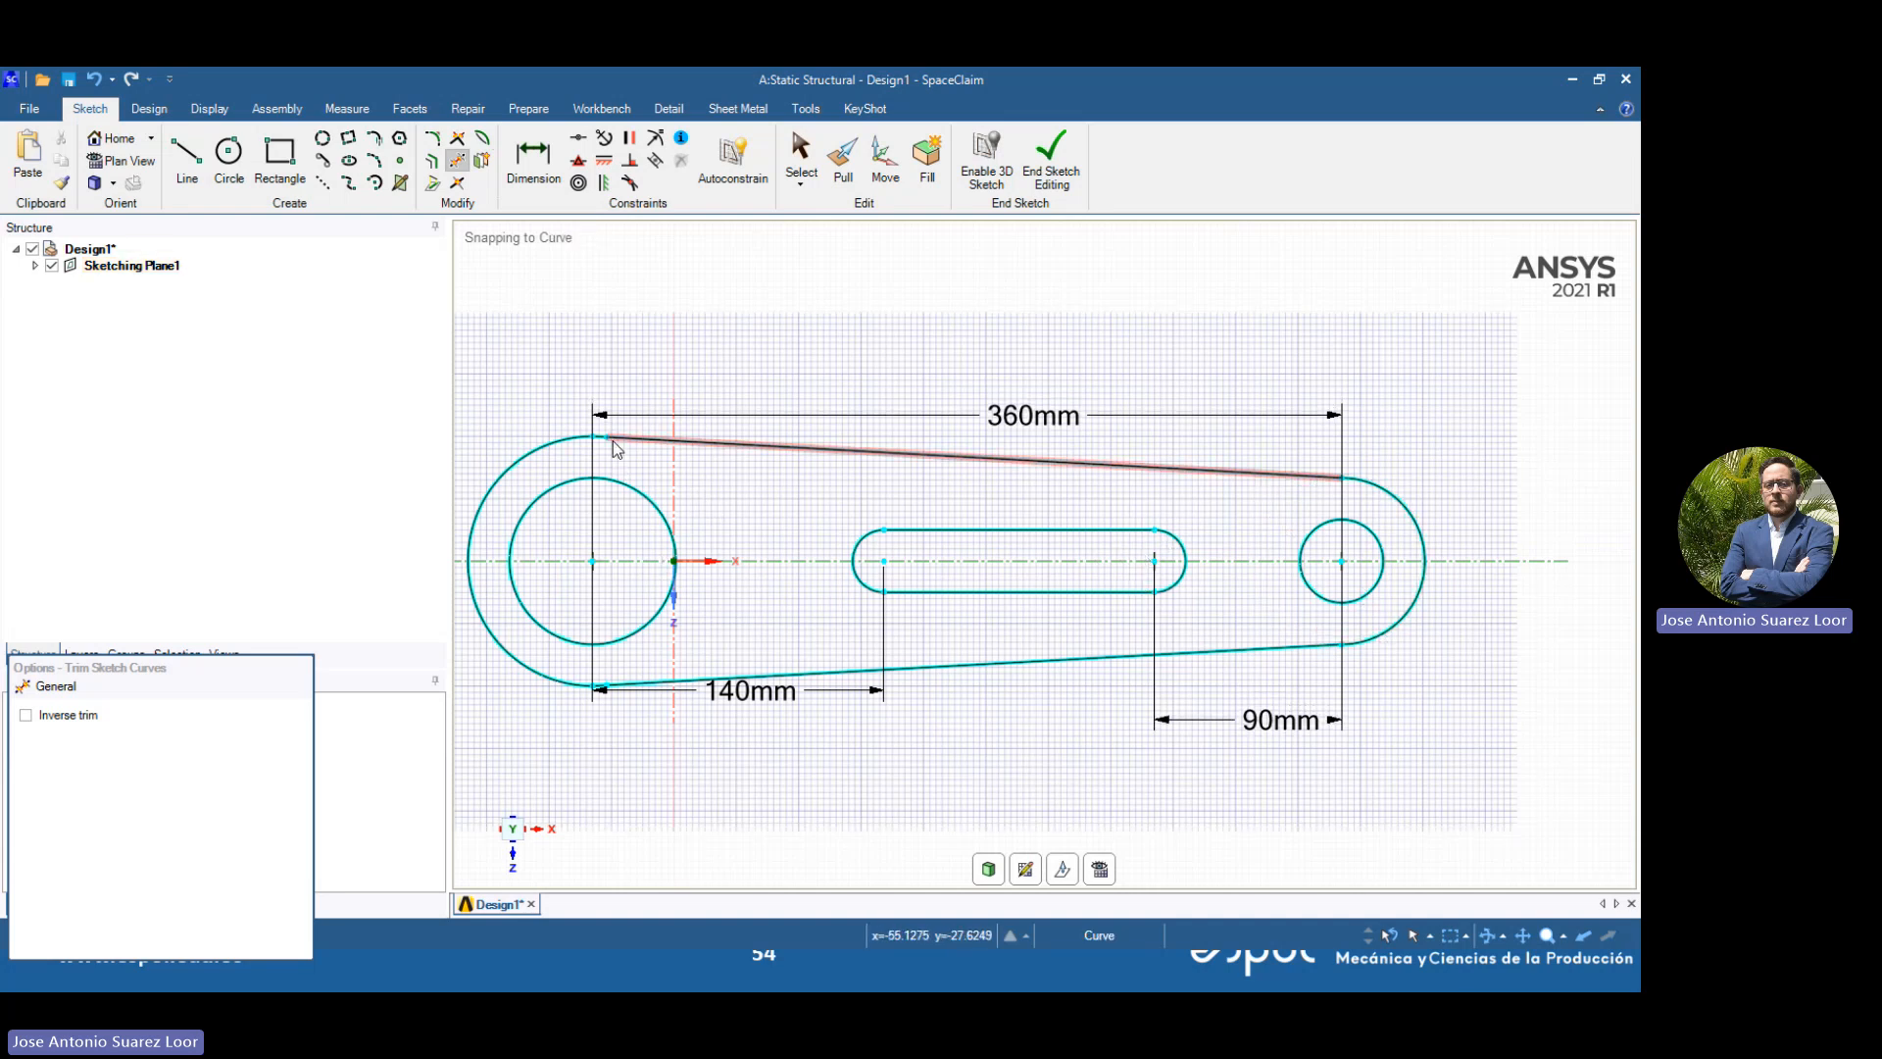
scroll(609, 446, "down", 3)
scroll(610, 446, "up", 5)
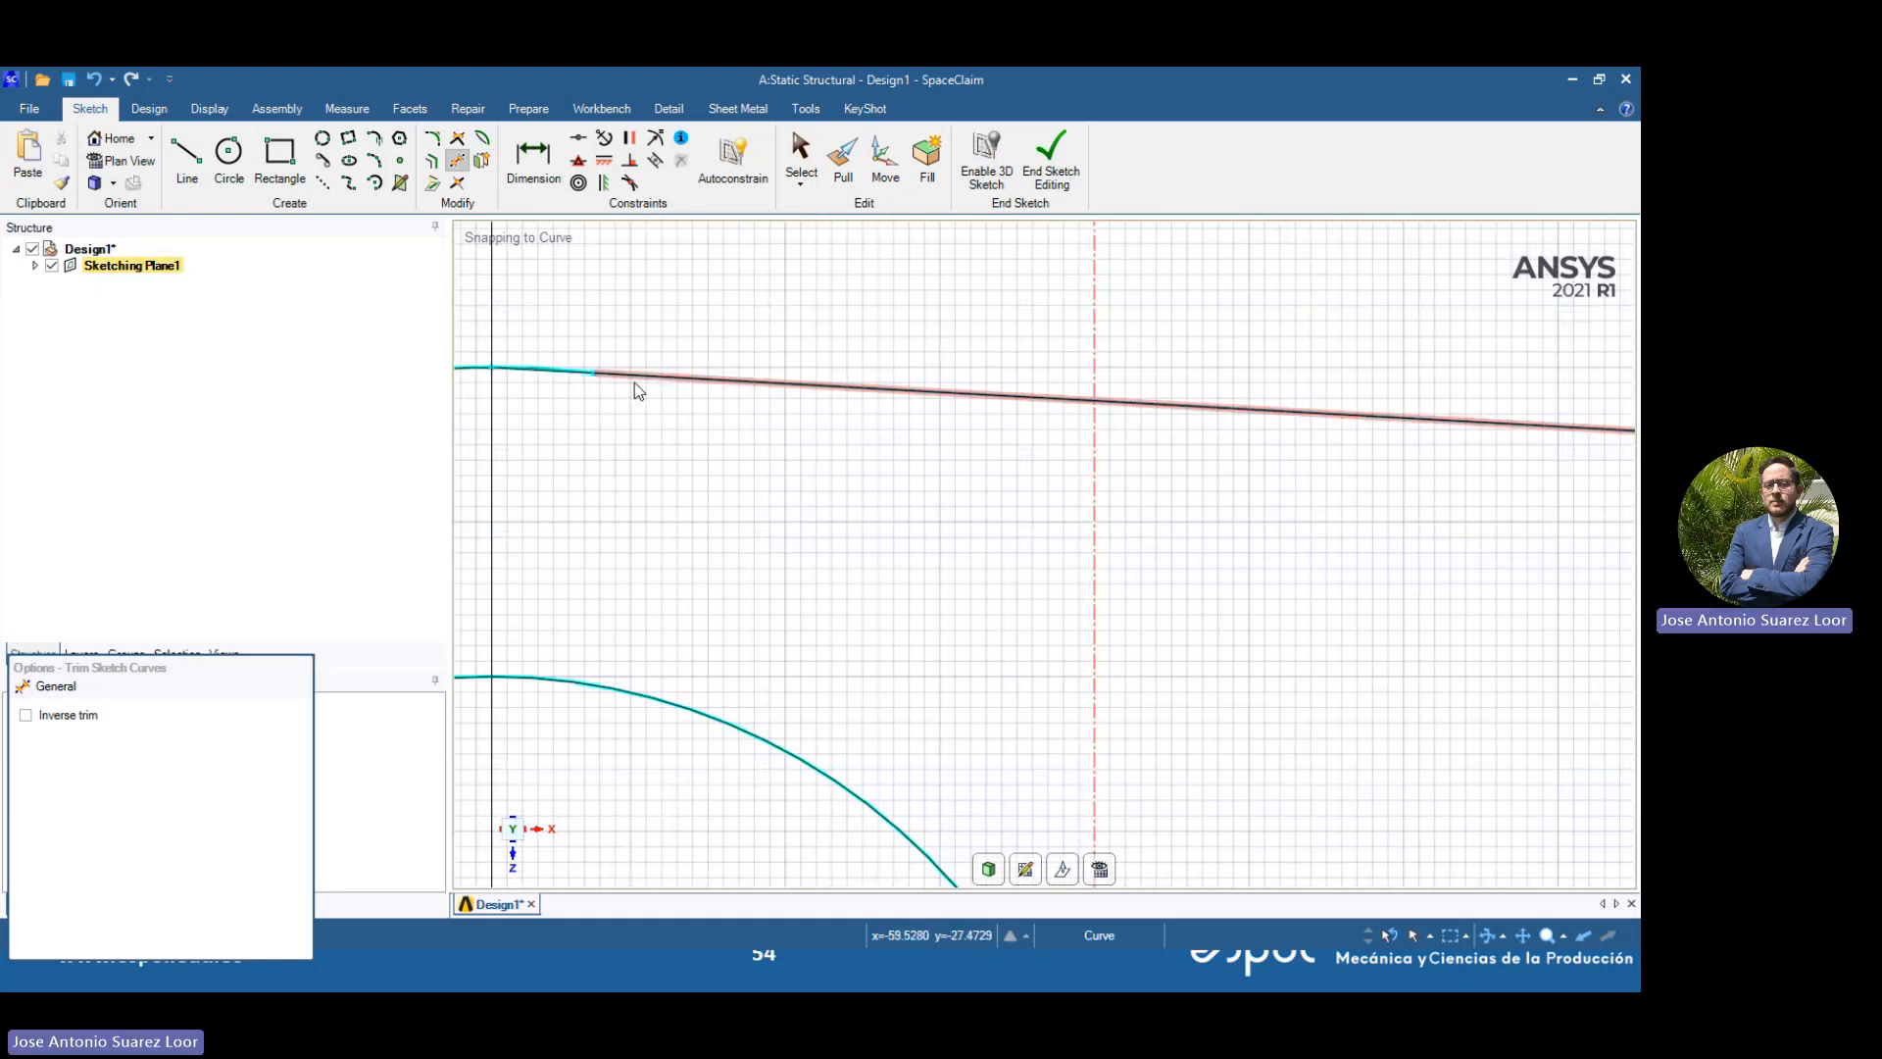
scroll(635, 460, "up", 3)
scroll(635, 470, "down", 8)
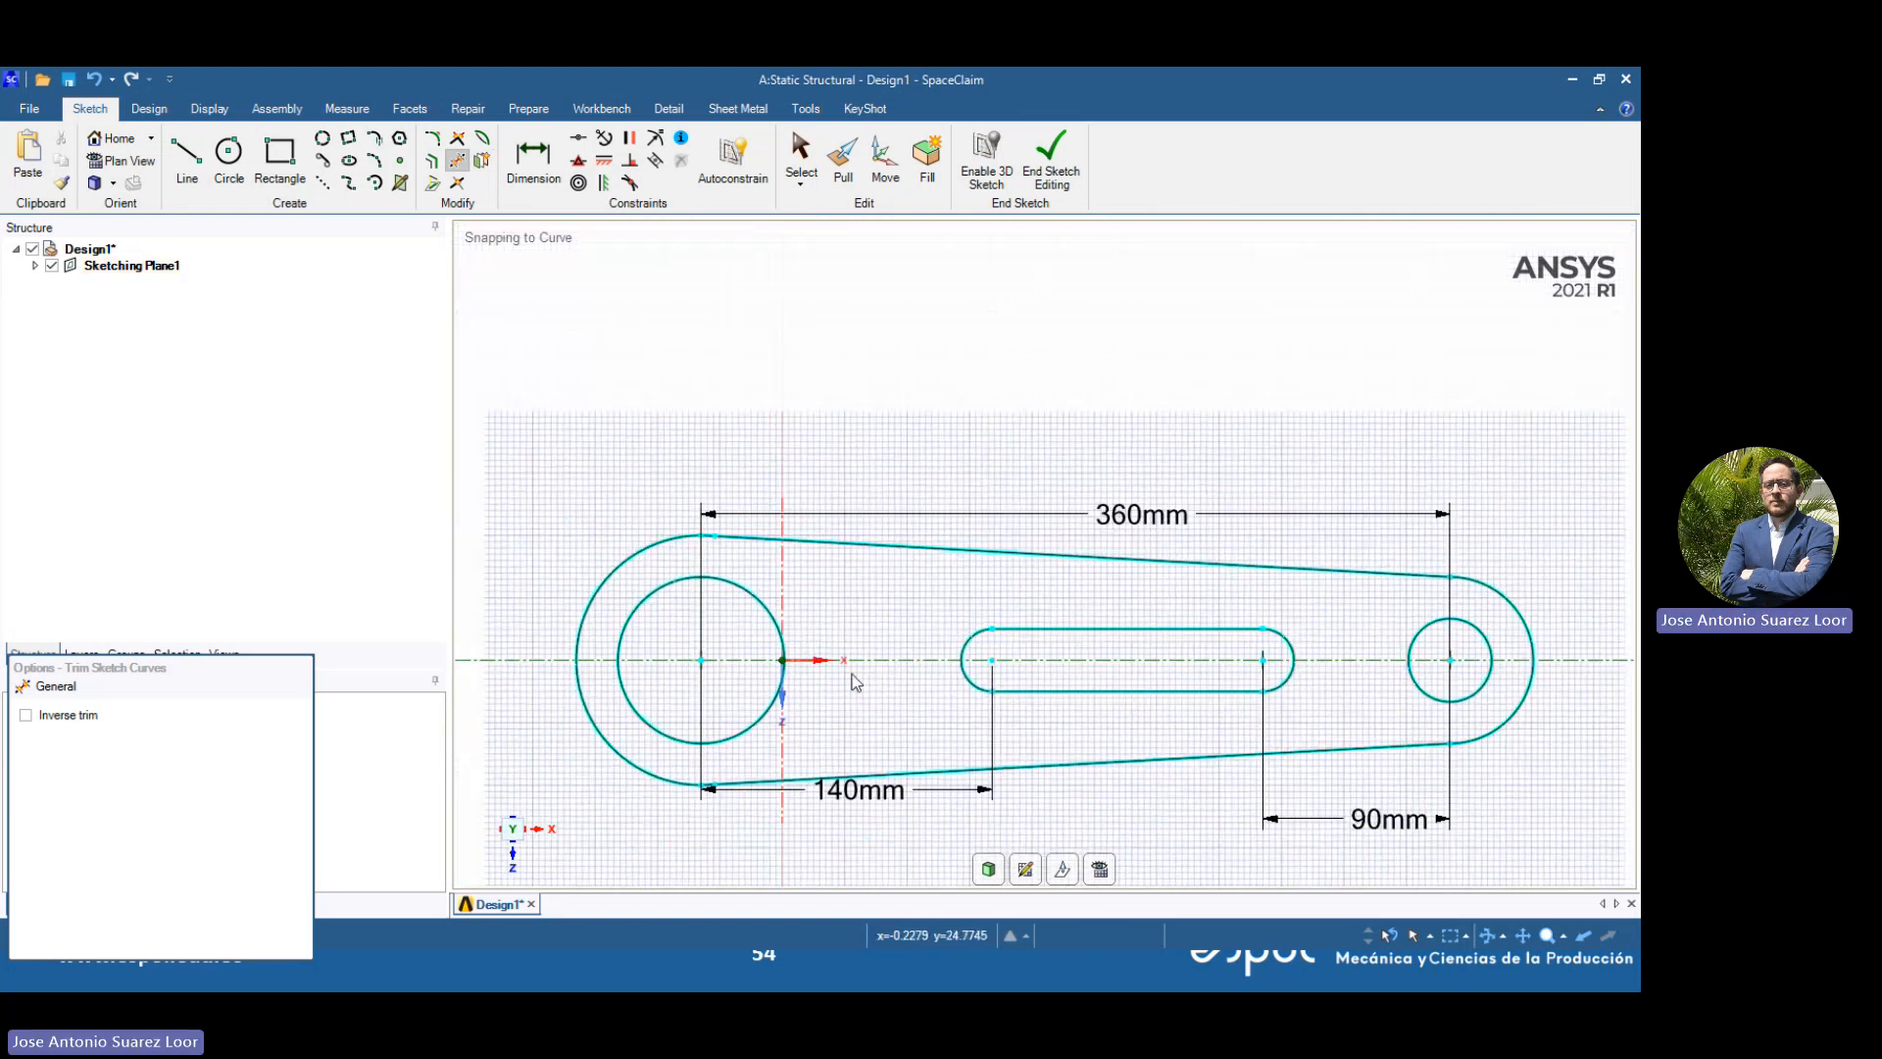
key("alt+Tab")
key("alt+Tab")
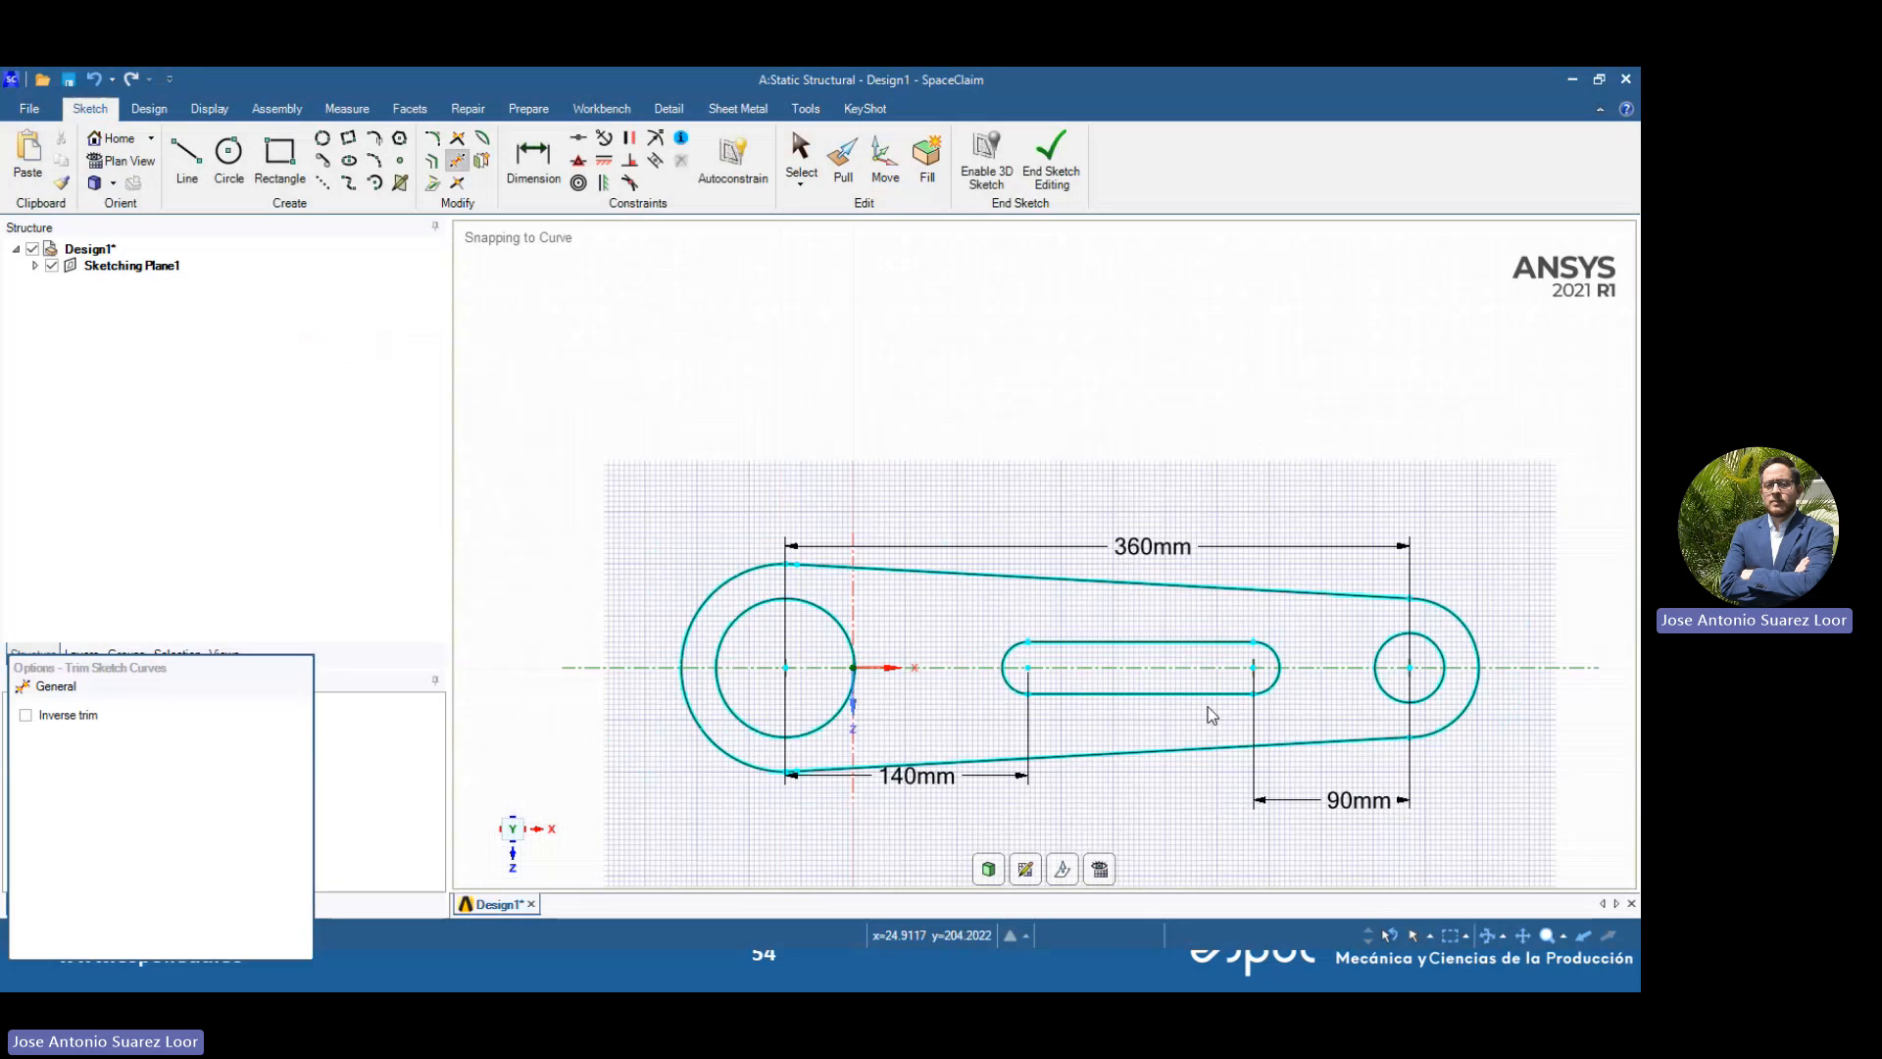
Finish editing the sketch so its closed profiles become a surface, and view the link at an angle
mouse_move(1139, 490)
middle_mouse_down()
mouse_move(869, 491)
mouse_move(927, 545)
middle_mouse_up()
key("v")
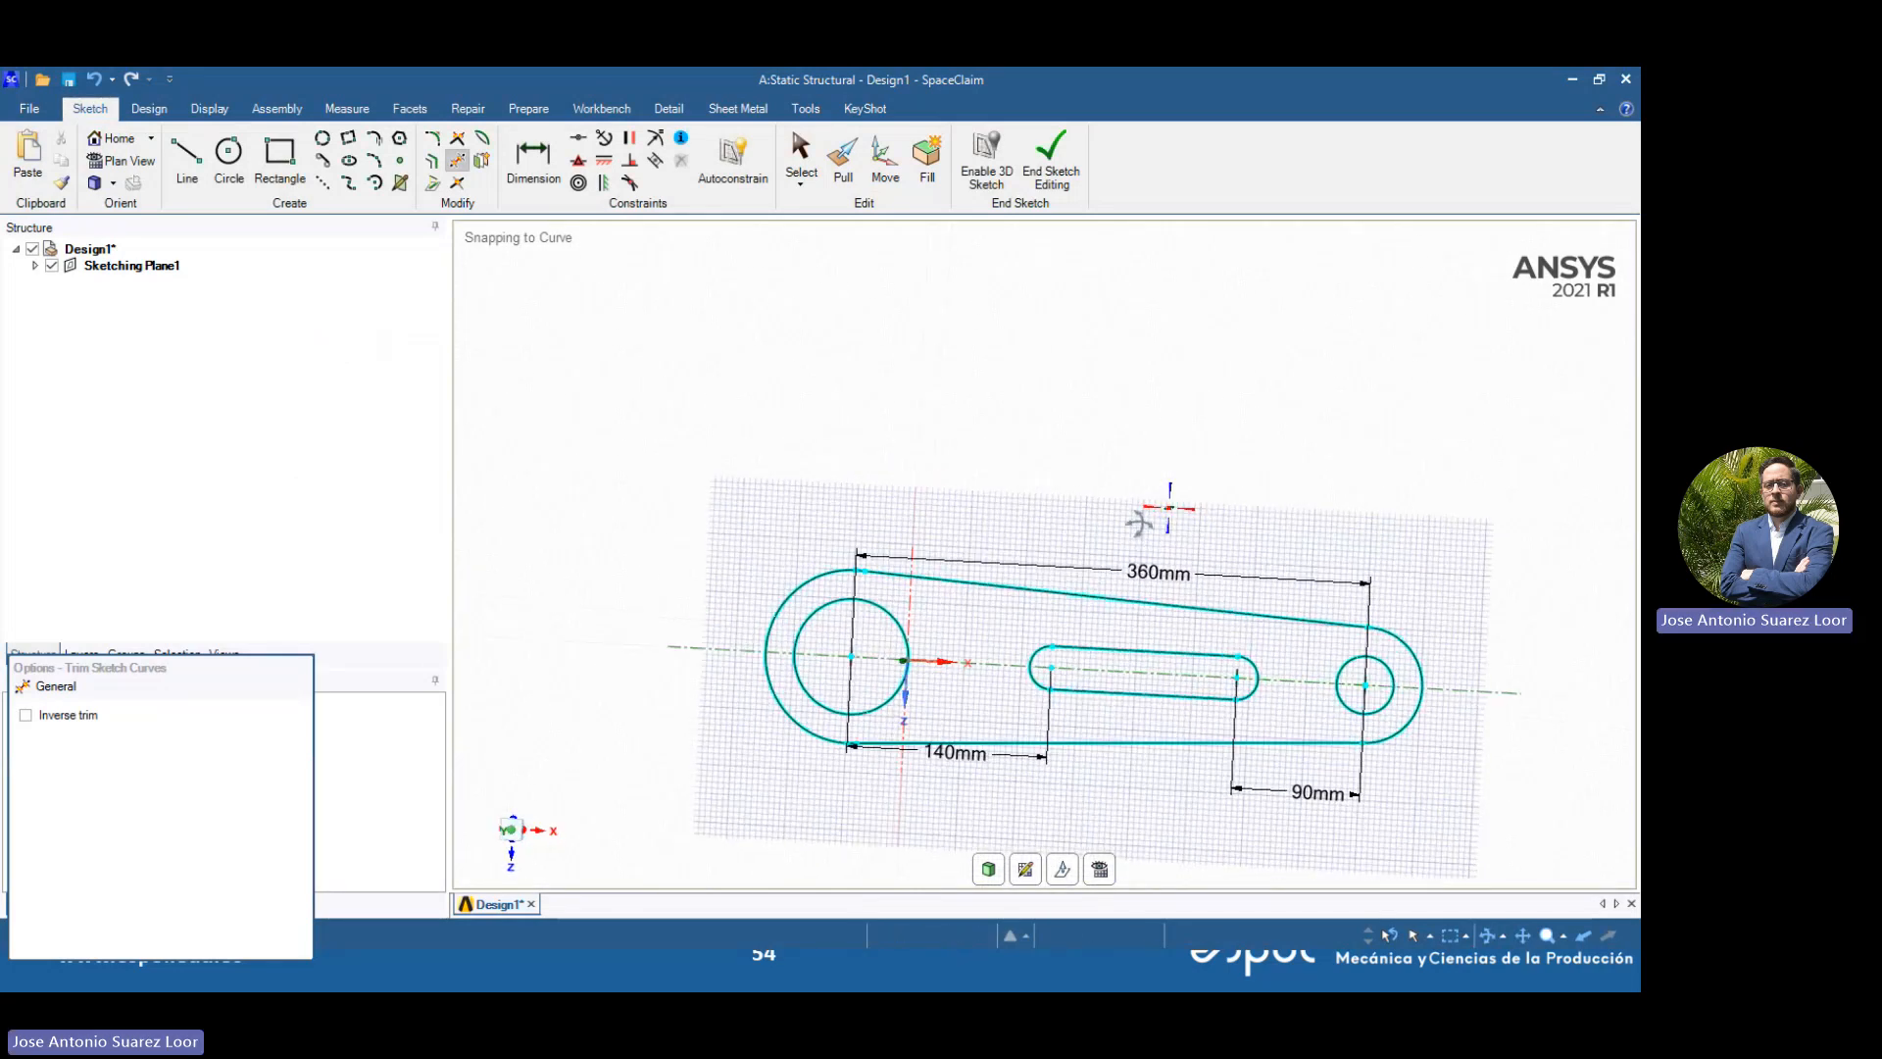
left_click(1060, 186)
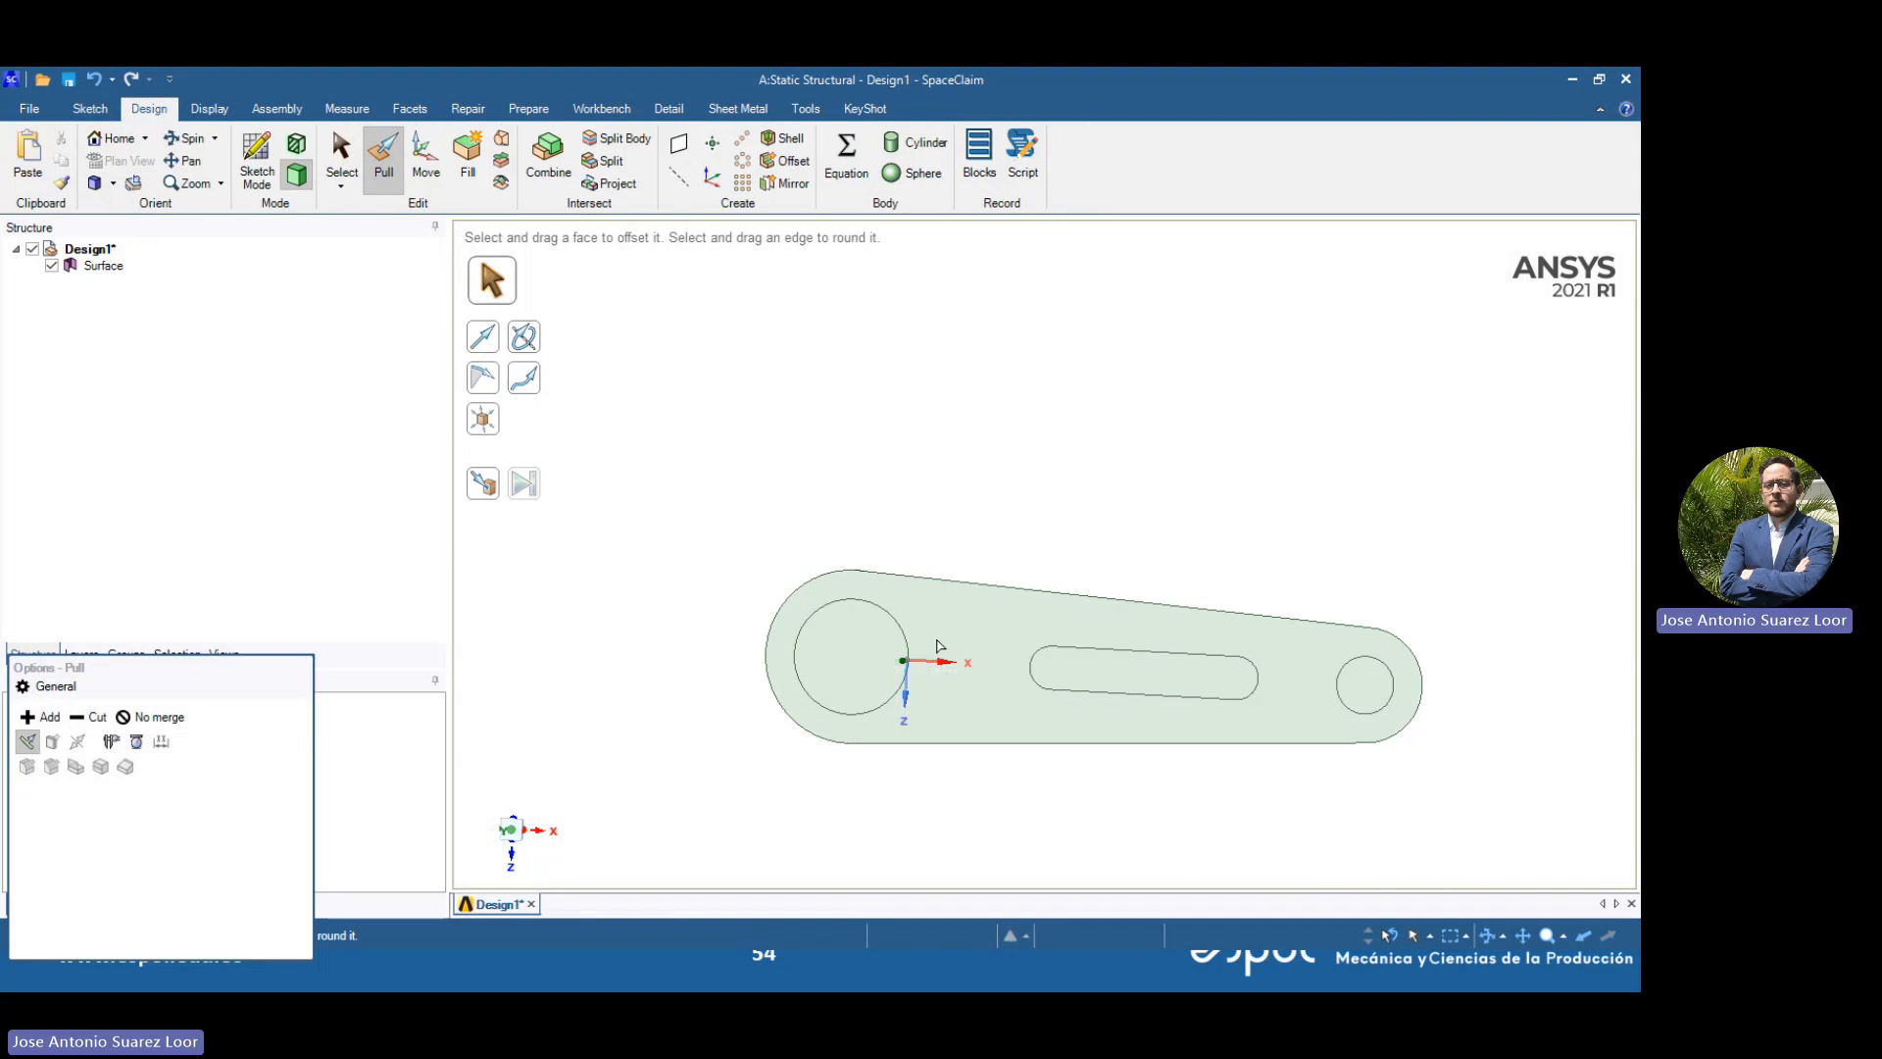
middle_click_drag(1336, 407, 1104, 428)
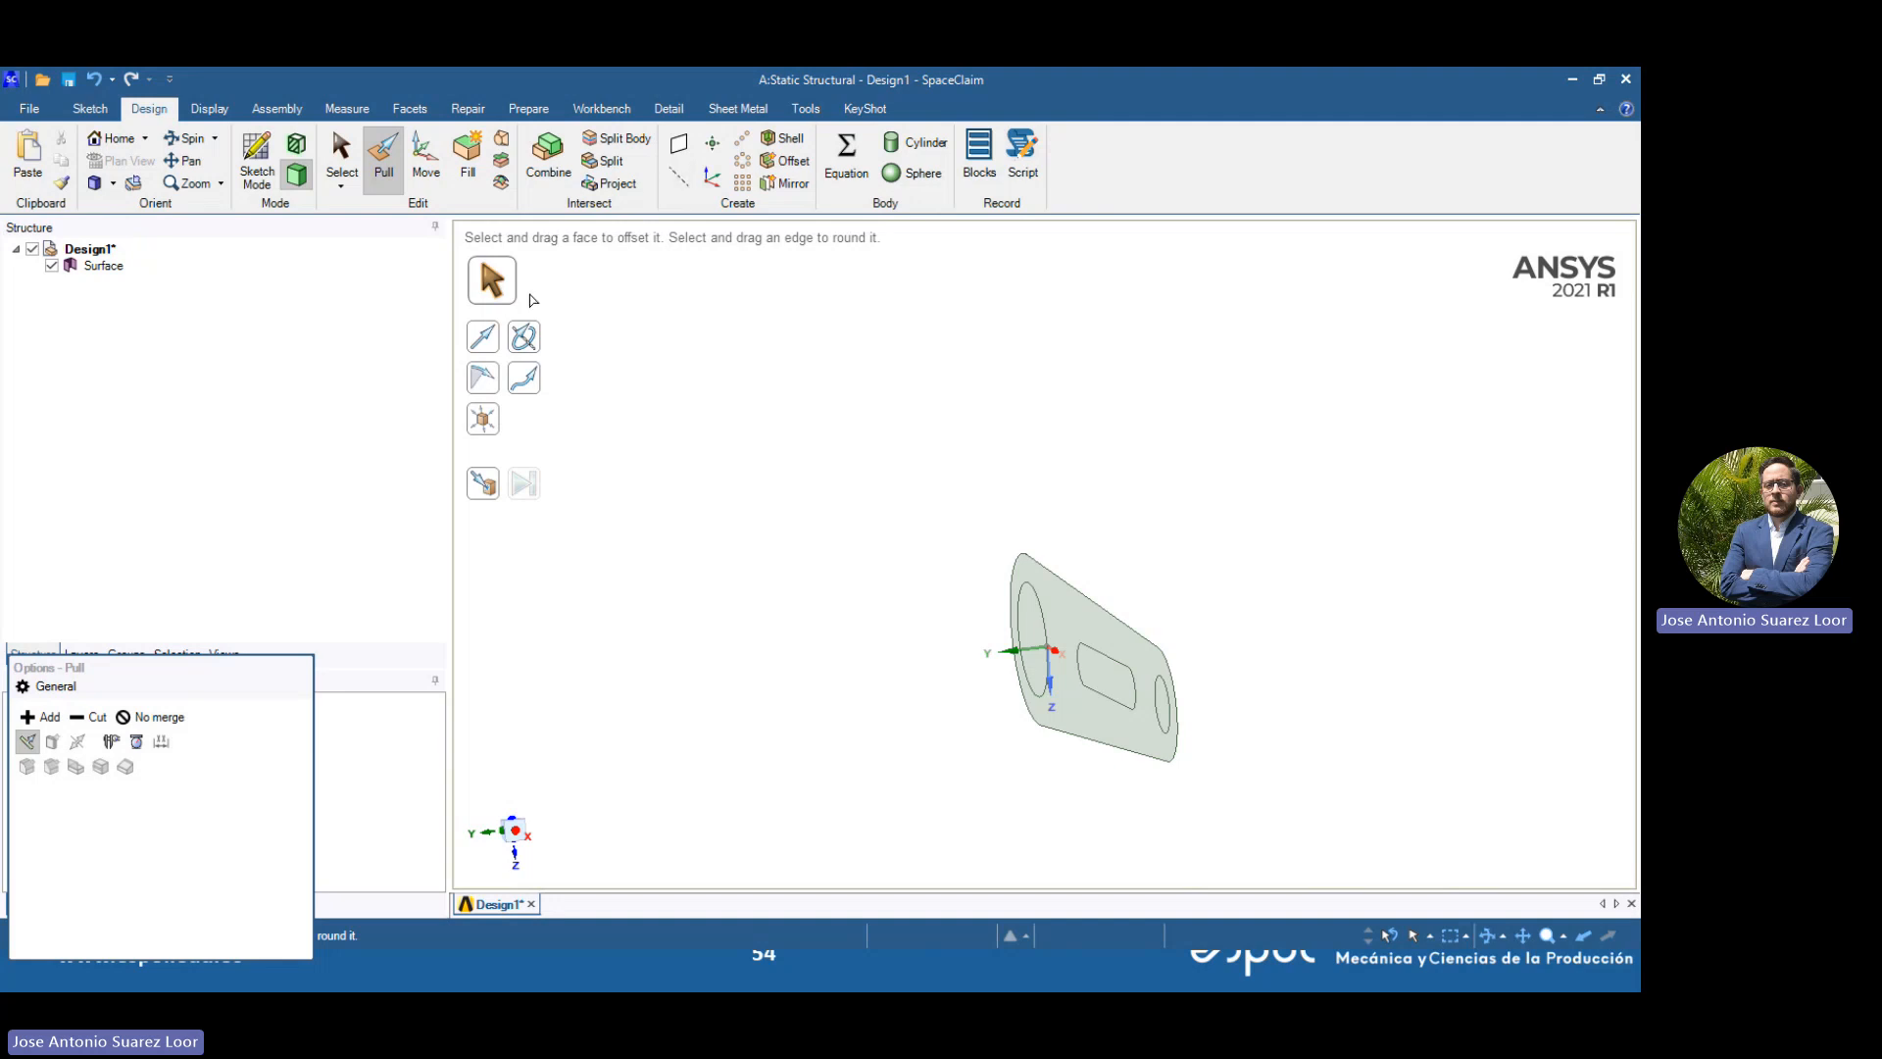
middle_click_drag(1114, 474, 1227, 492)
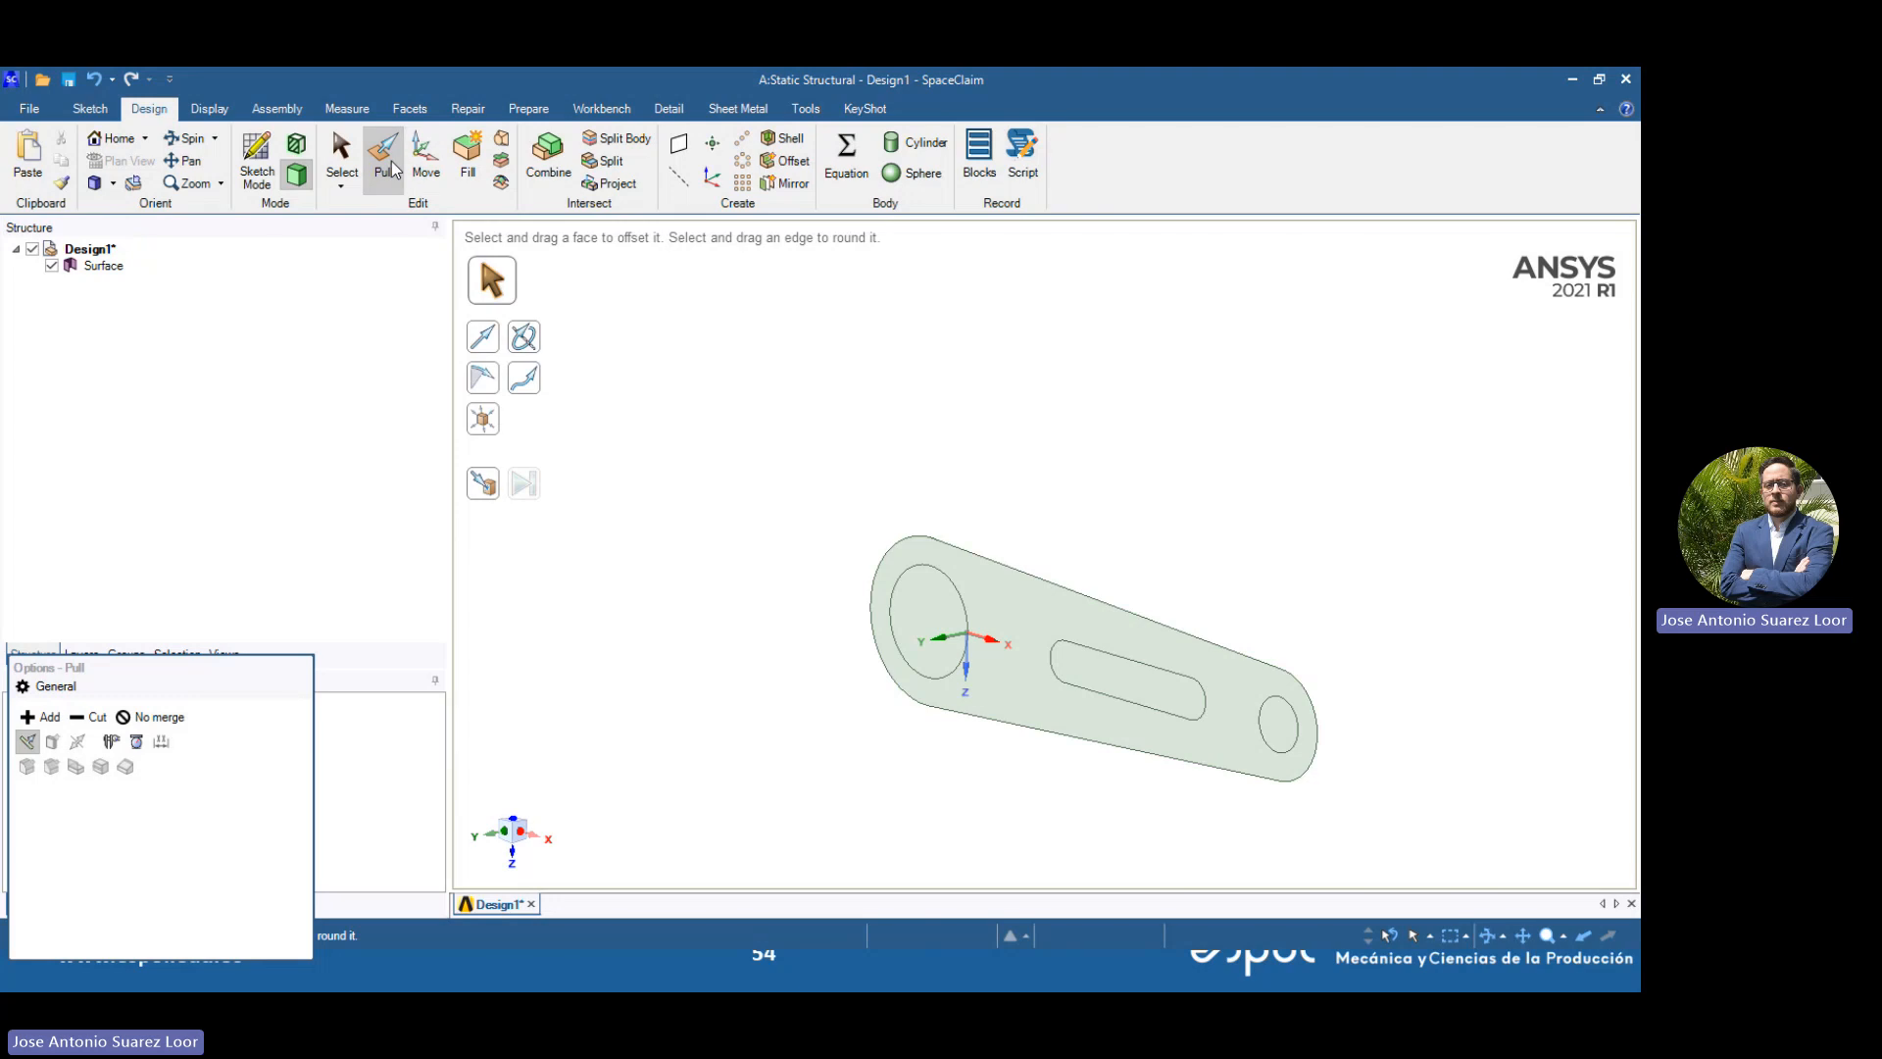
left_click(1017, 618)
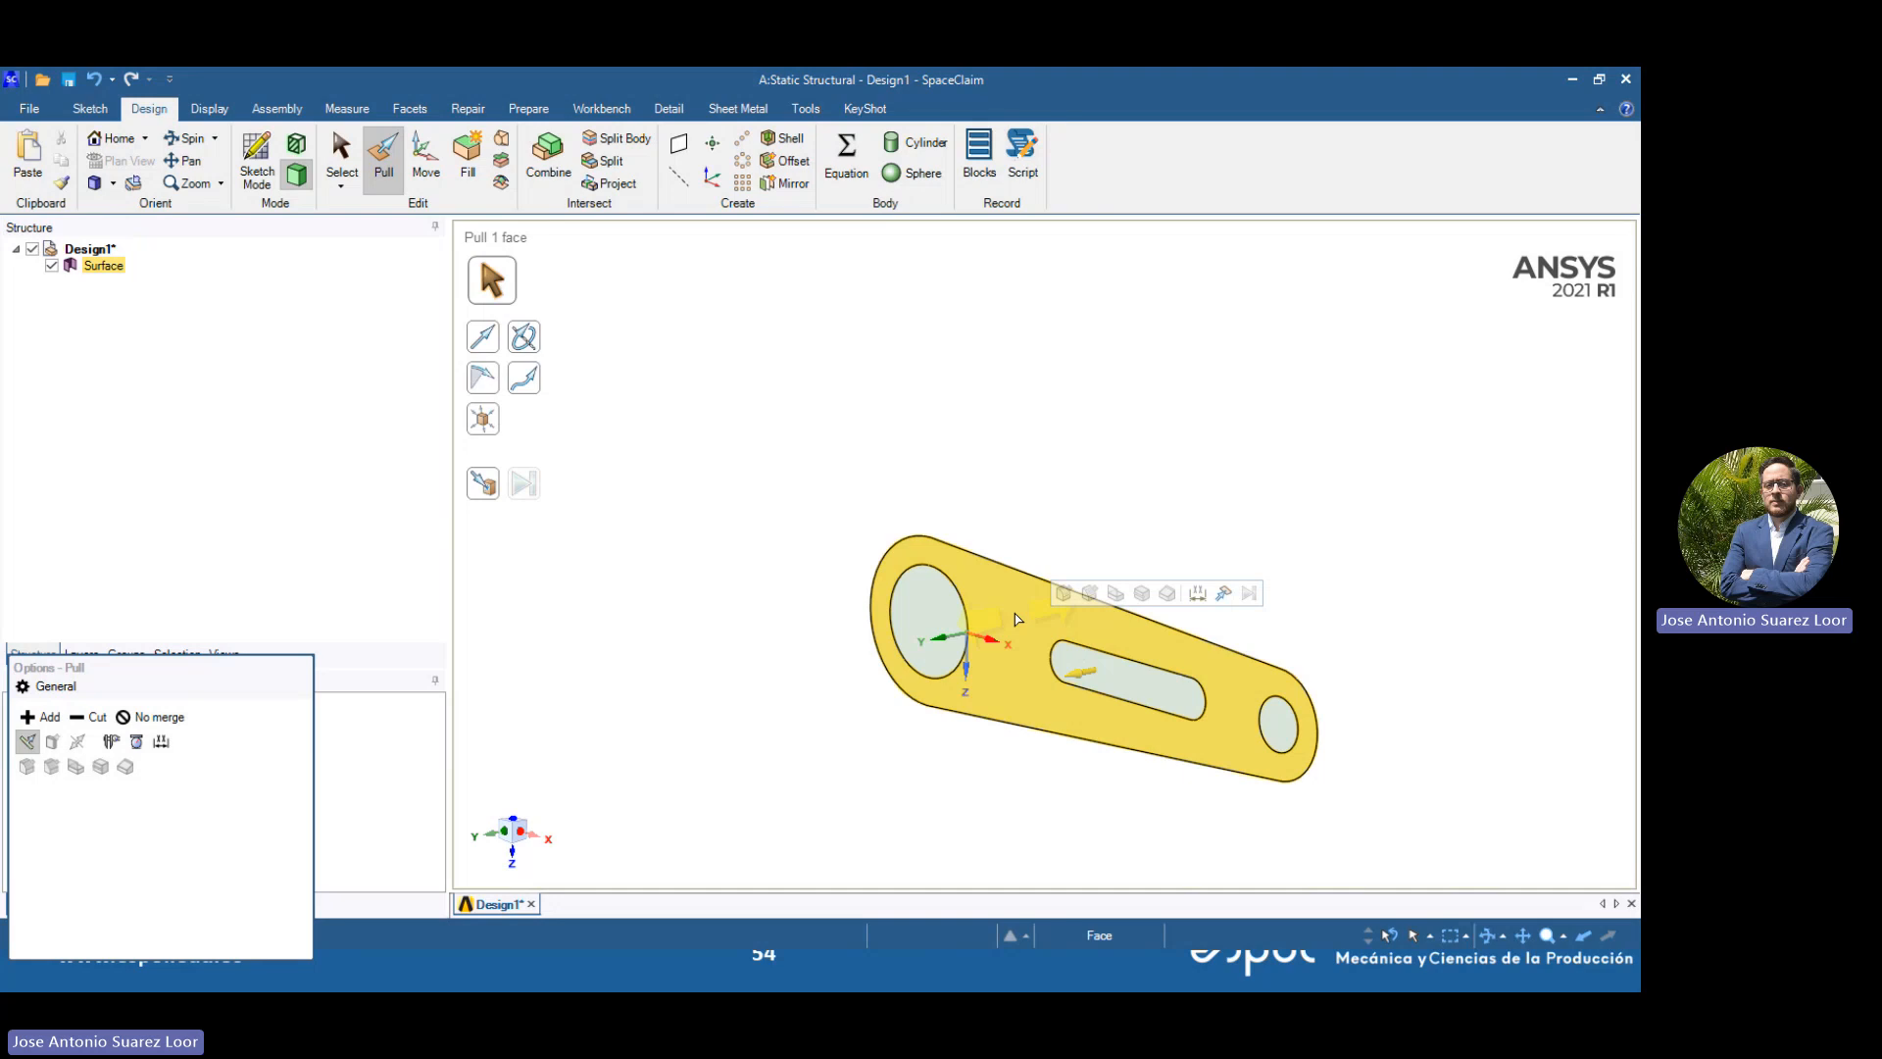
left_click(1024, 582)
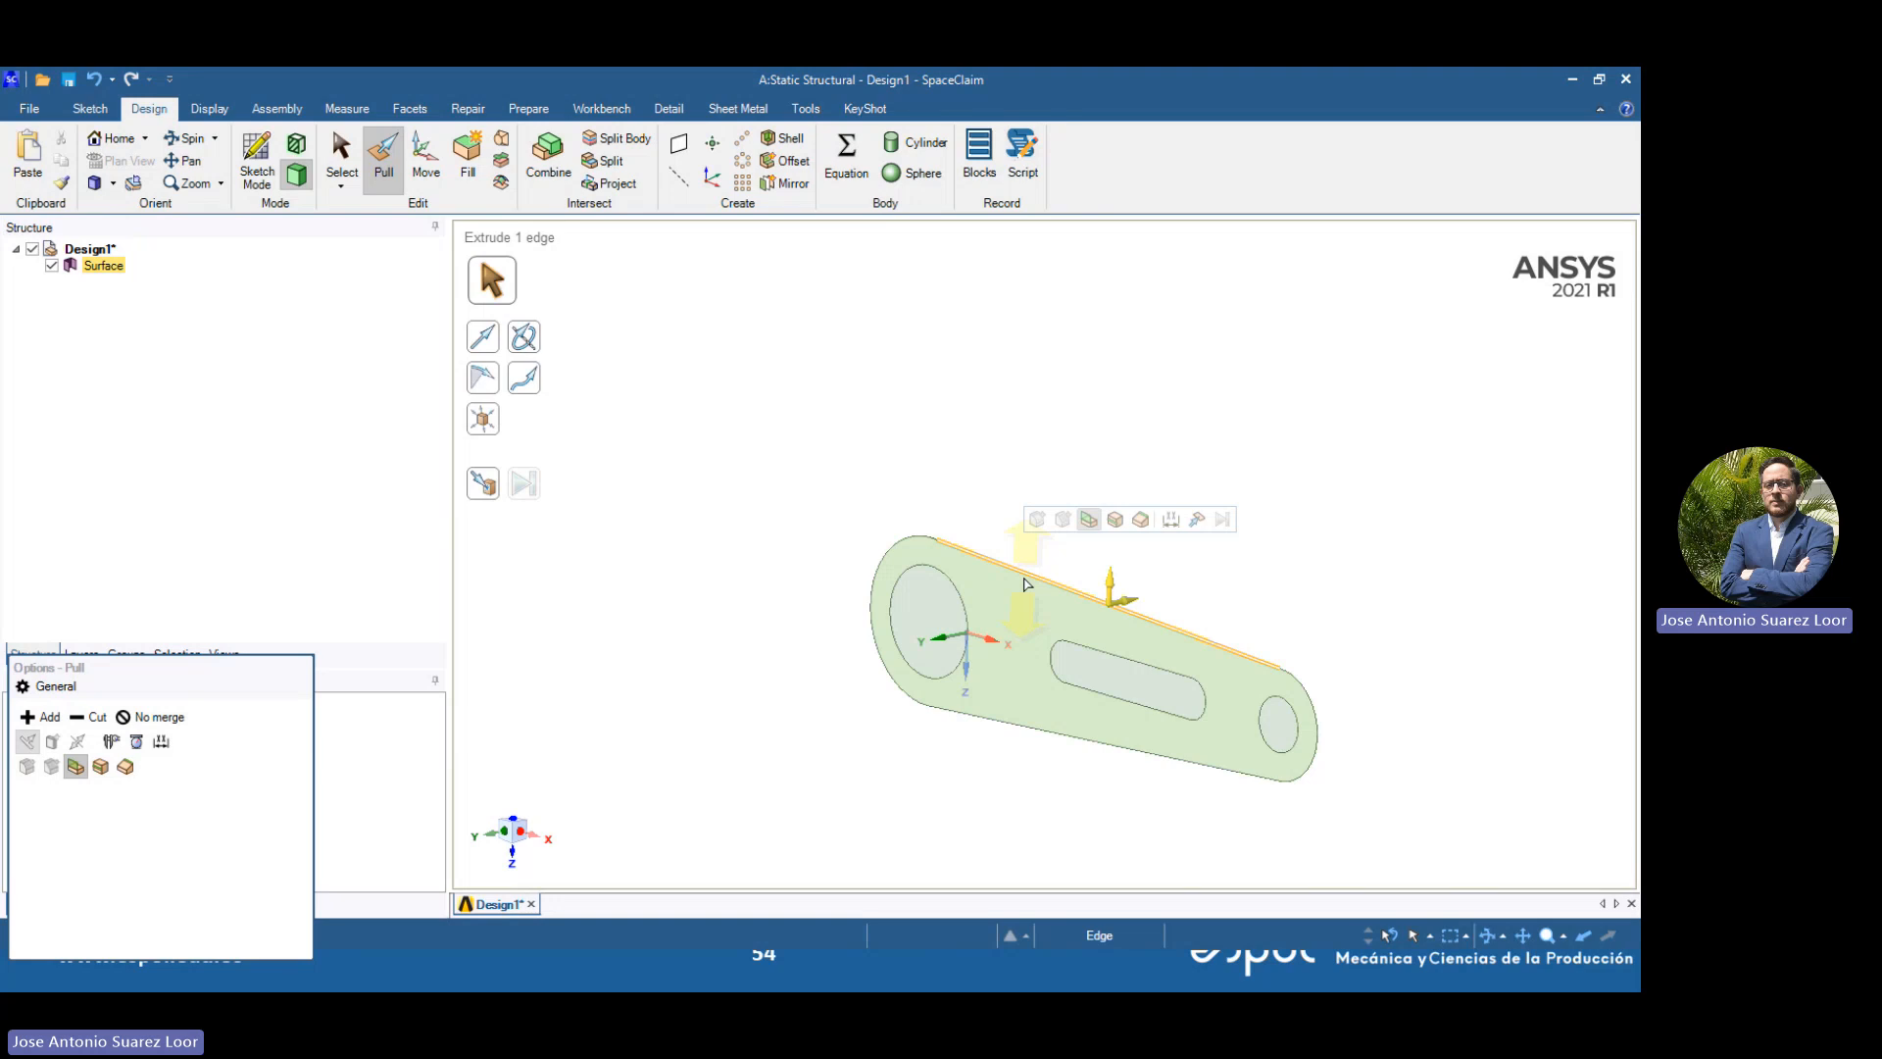
left_click(972, 443)
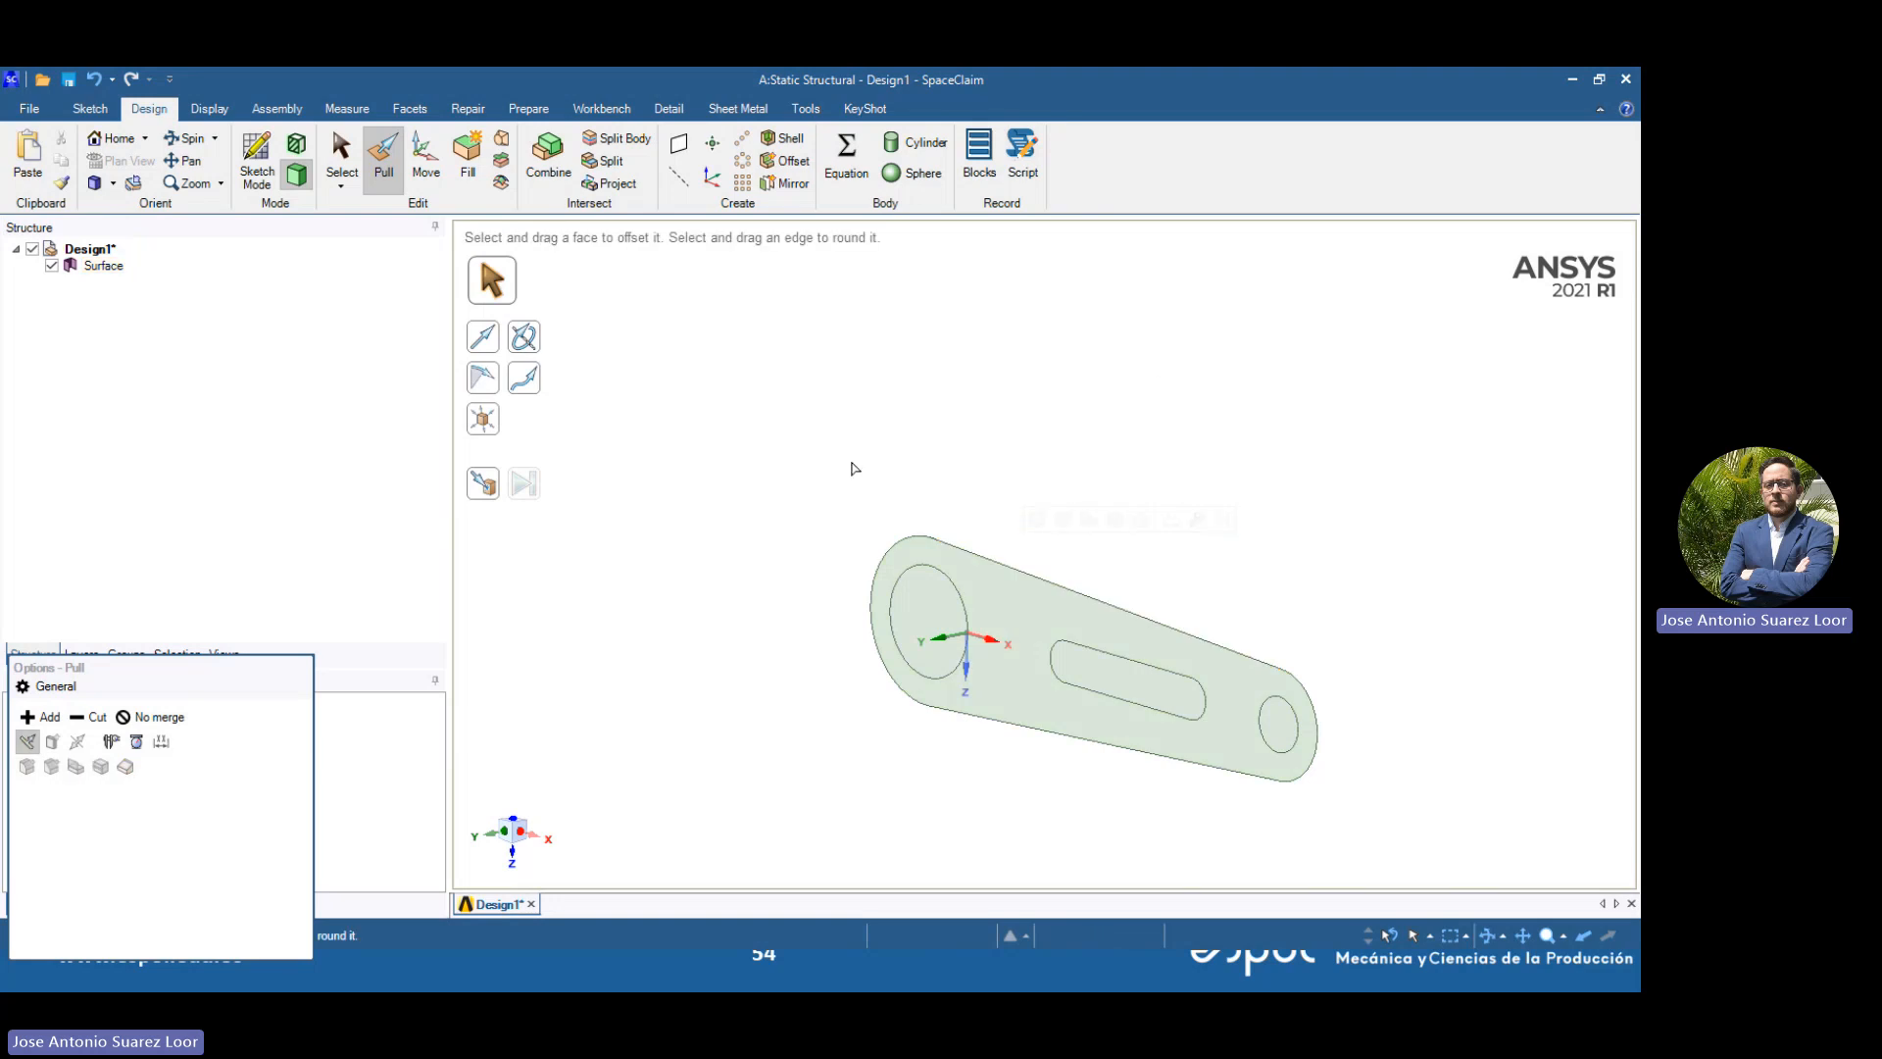
Delete the surface faces filling the large hole, the slot and the small hole of the link
key("s")
left_click(920, 611)
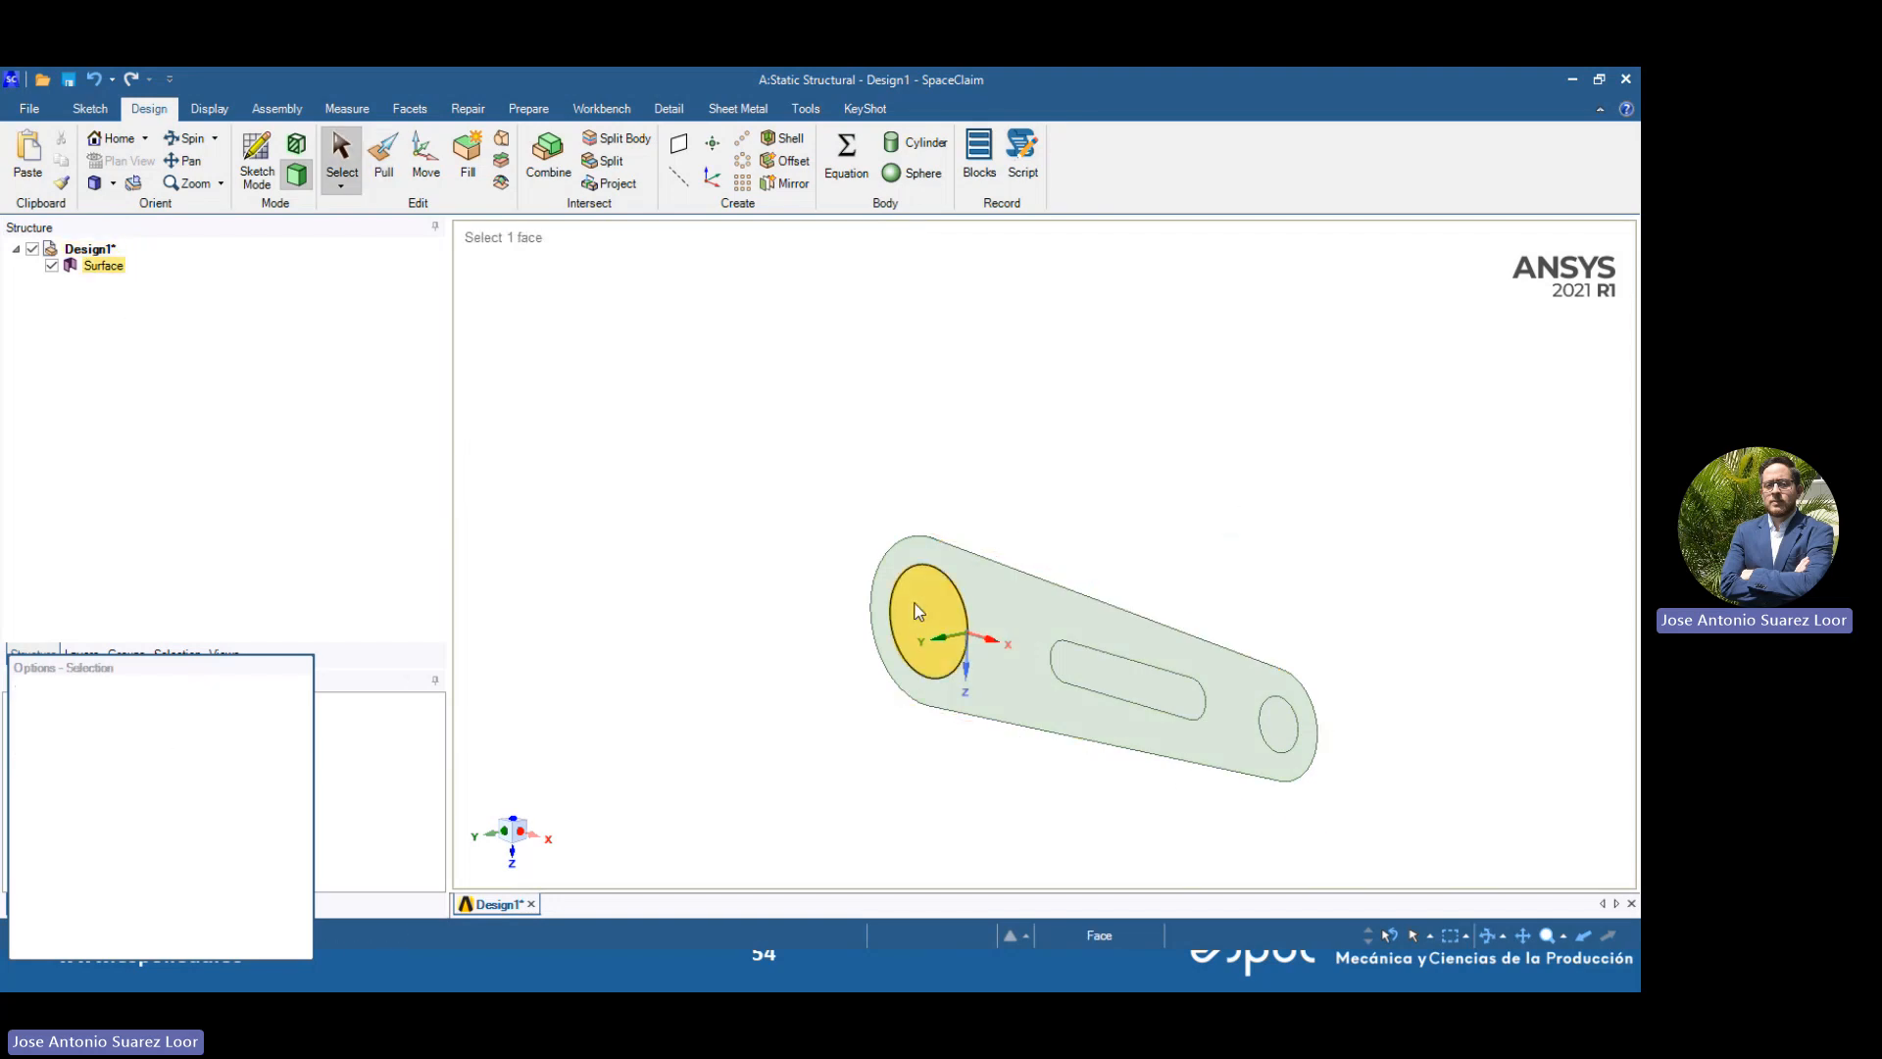
right_click(914, 601)
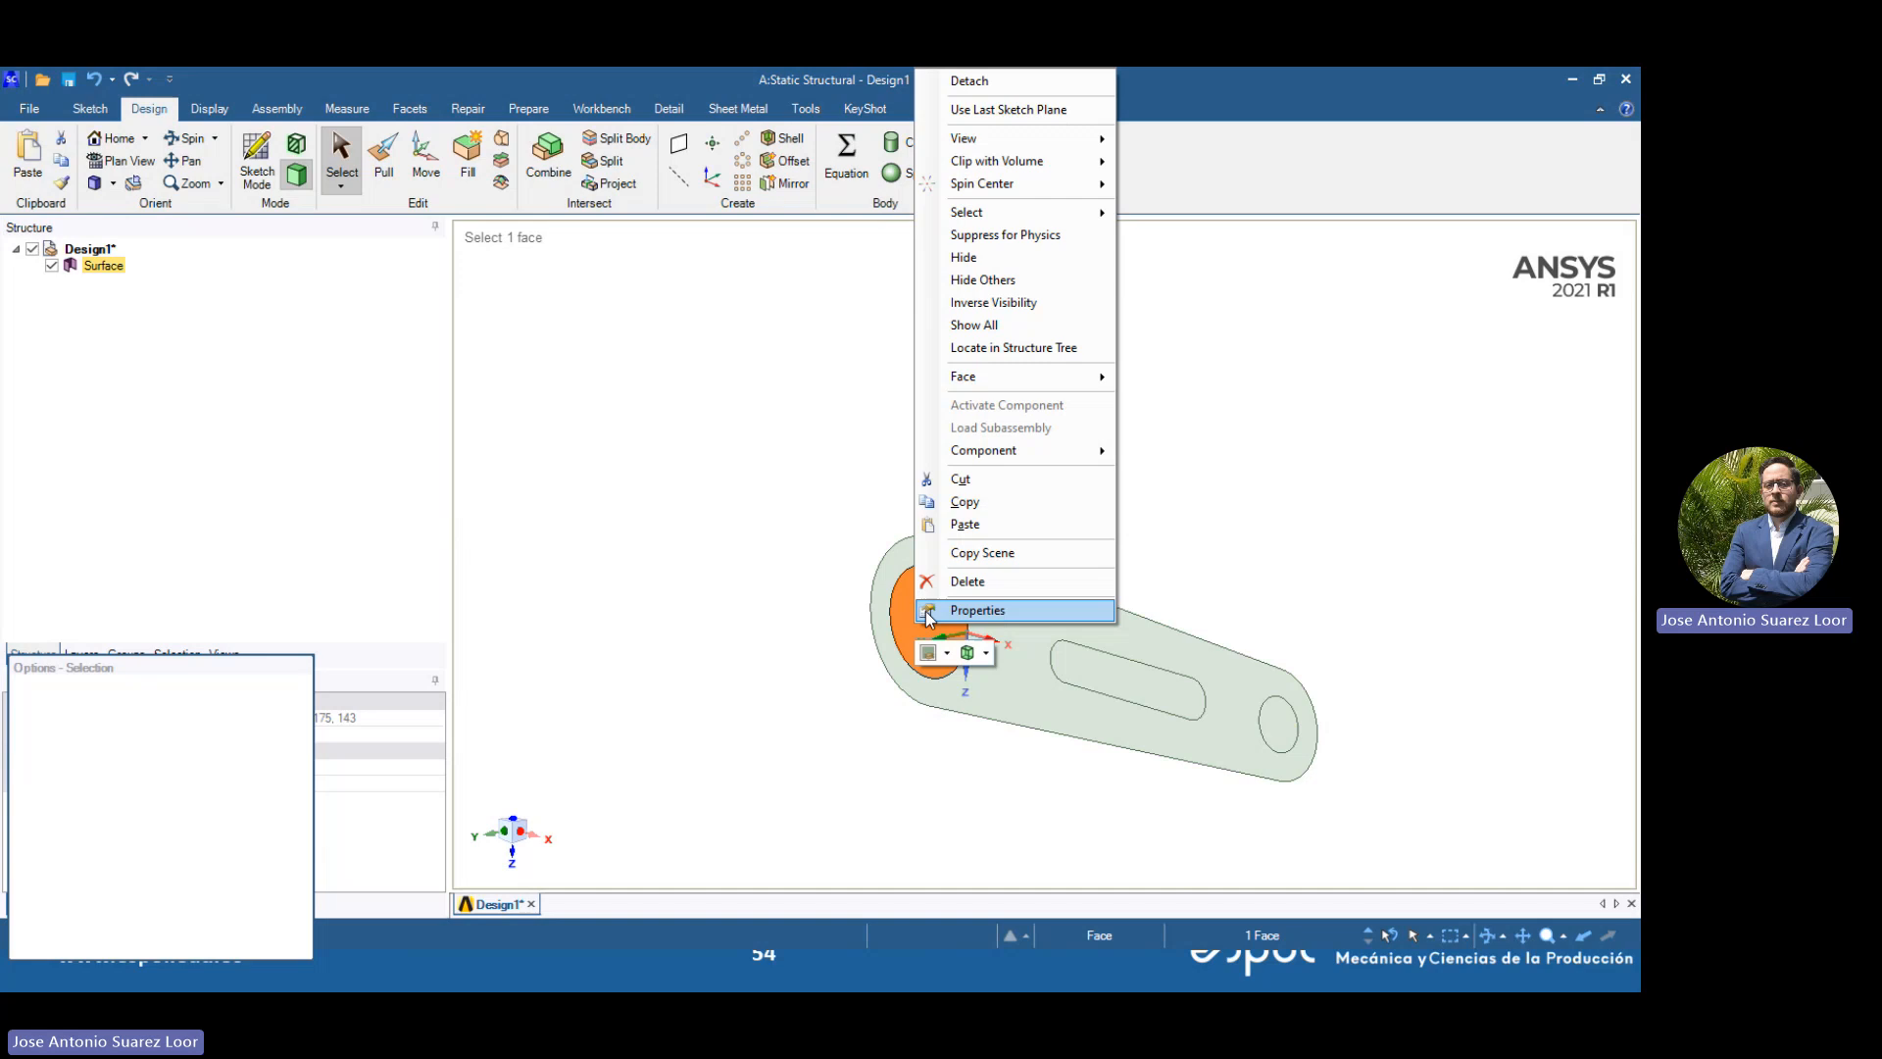
left_click(980, 576)
left_click(1076, 667)
right_click(1088, 674)
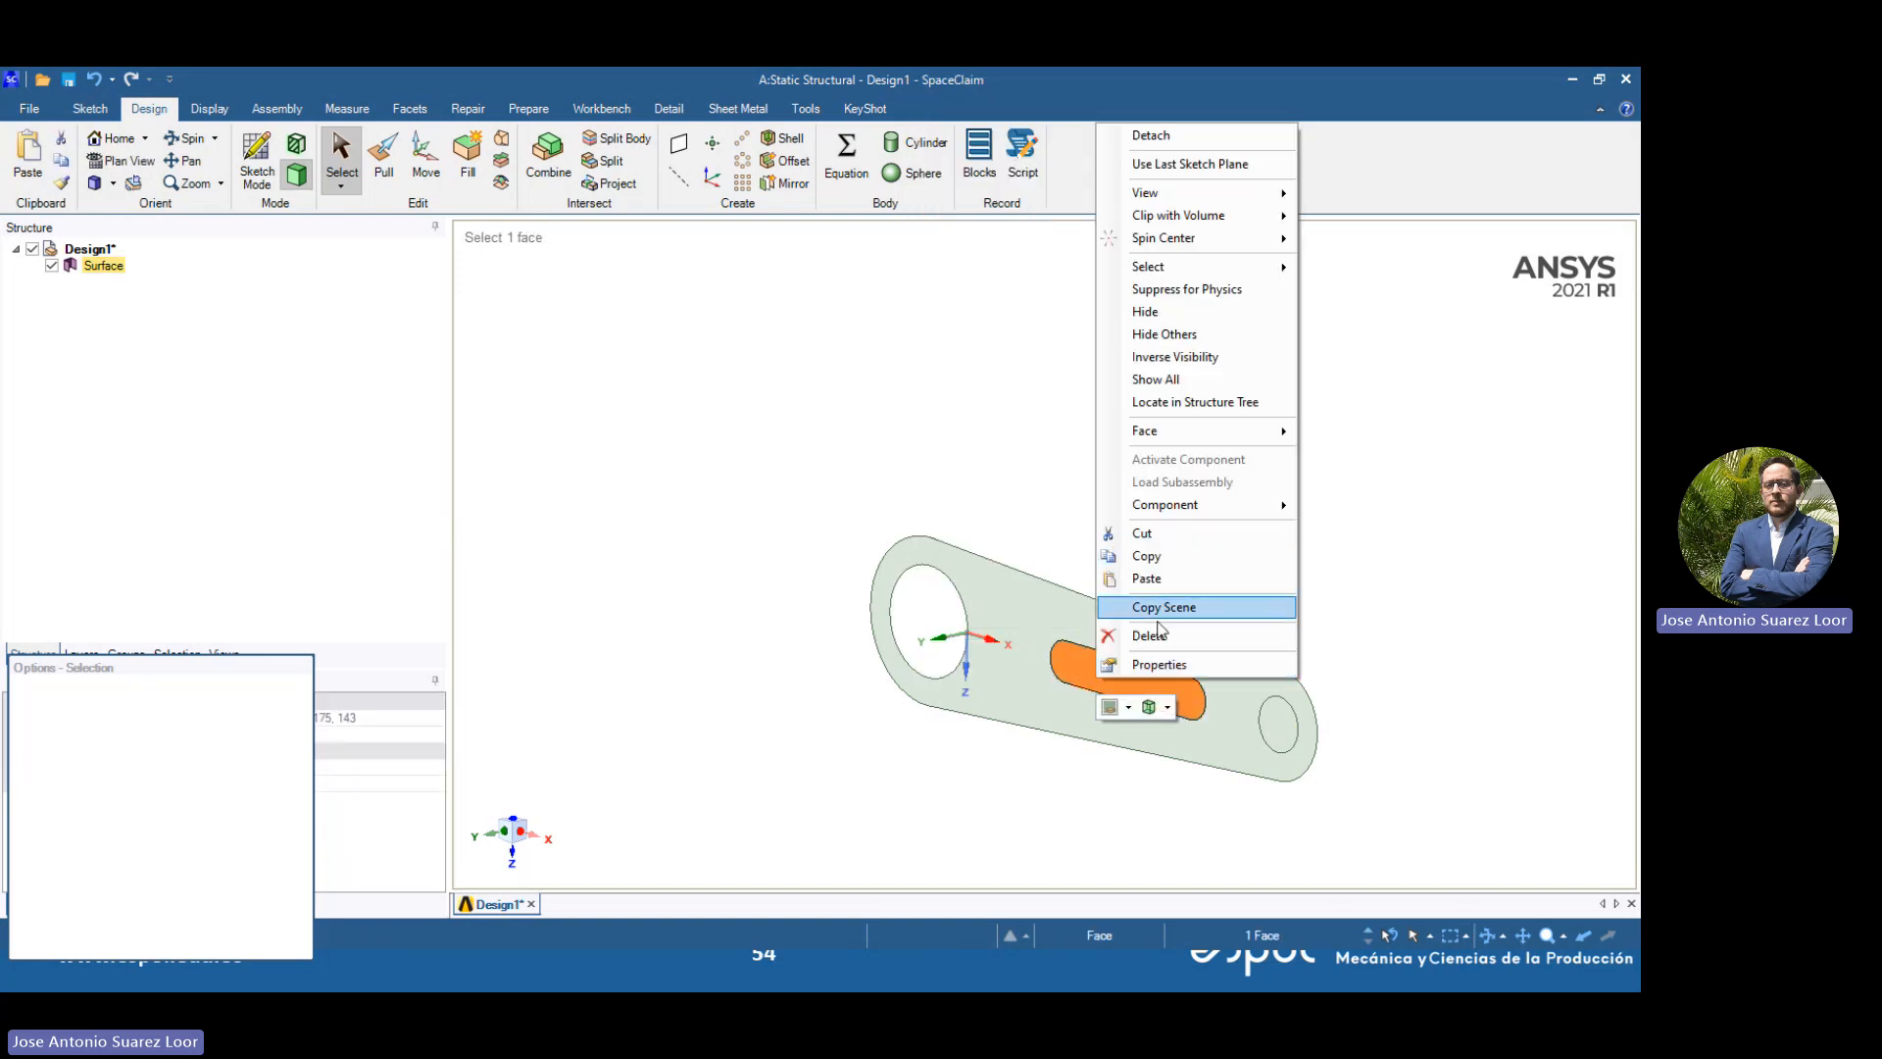
left_click(1157, 630)
right_click(1280, 730)
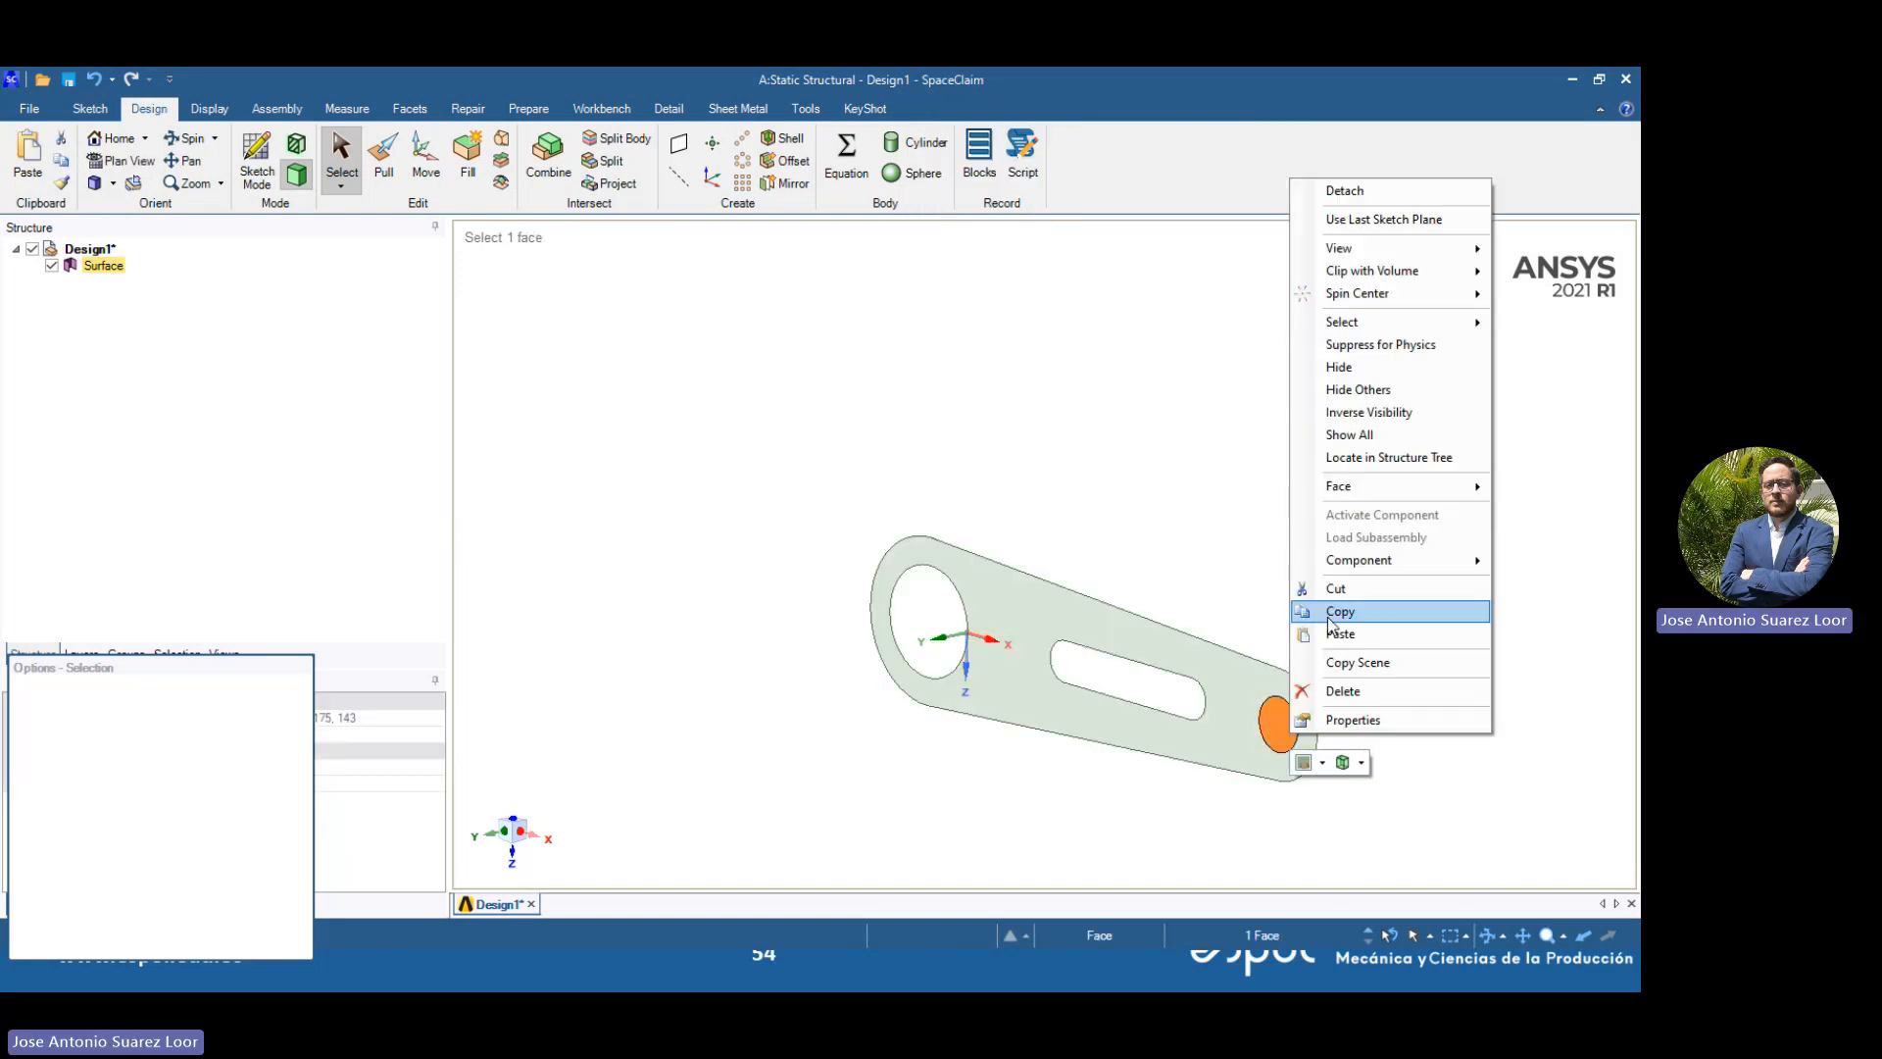
left_click(1339, 691)
Check the cut-out link surface at an angle and face-on against the reference drawing, and close SpaceClaim
middle_click_drag(1298, 659, 1319, 609)
middle_click_drag(792, 361, 1041, 736)
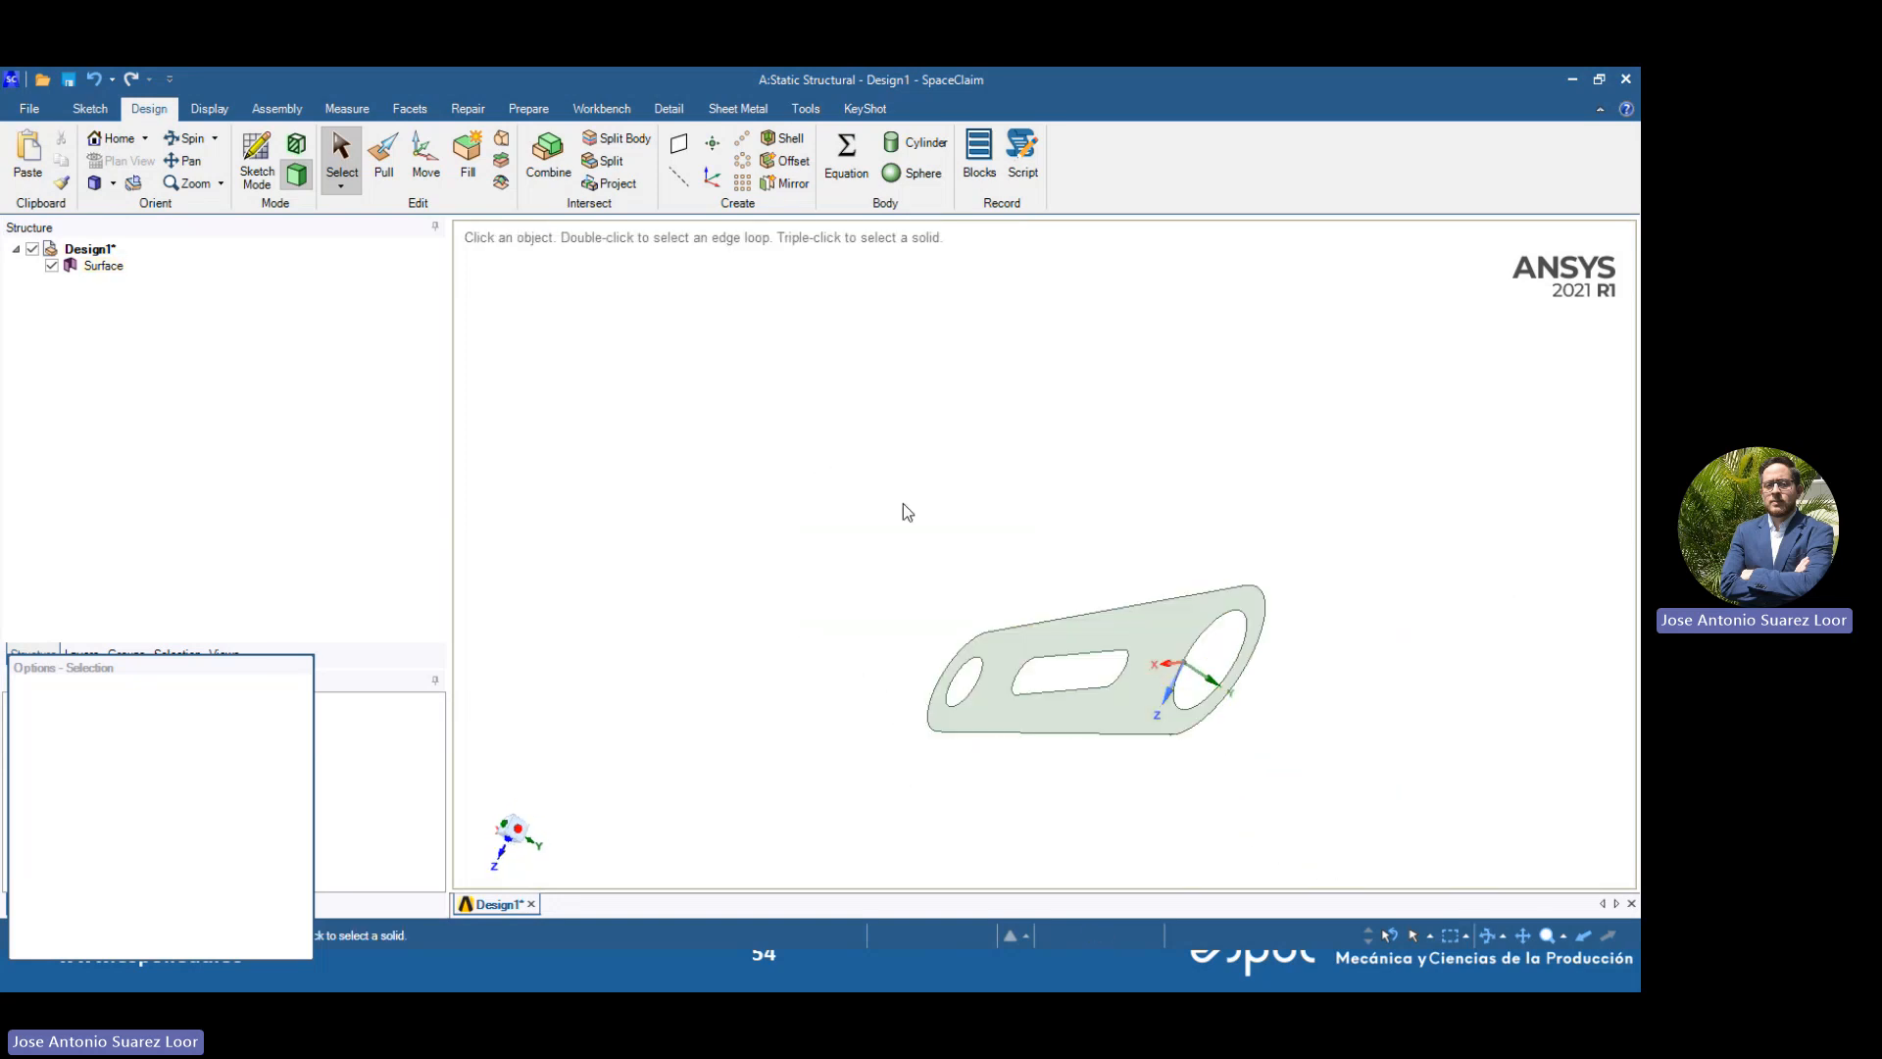
middle_click_drag(1055, 479, 1151, 656)
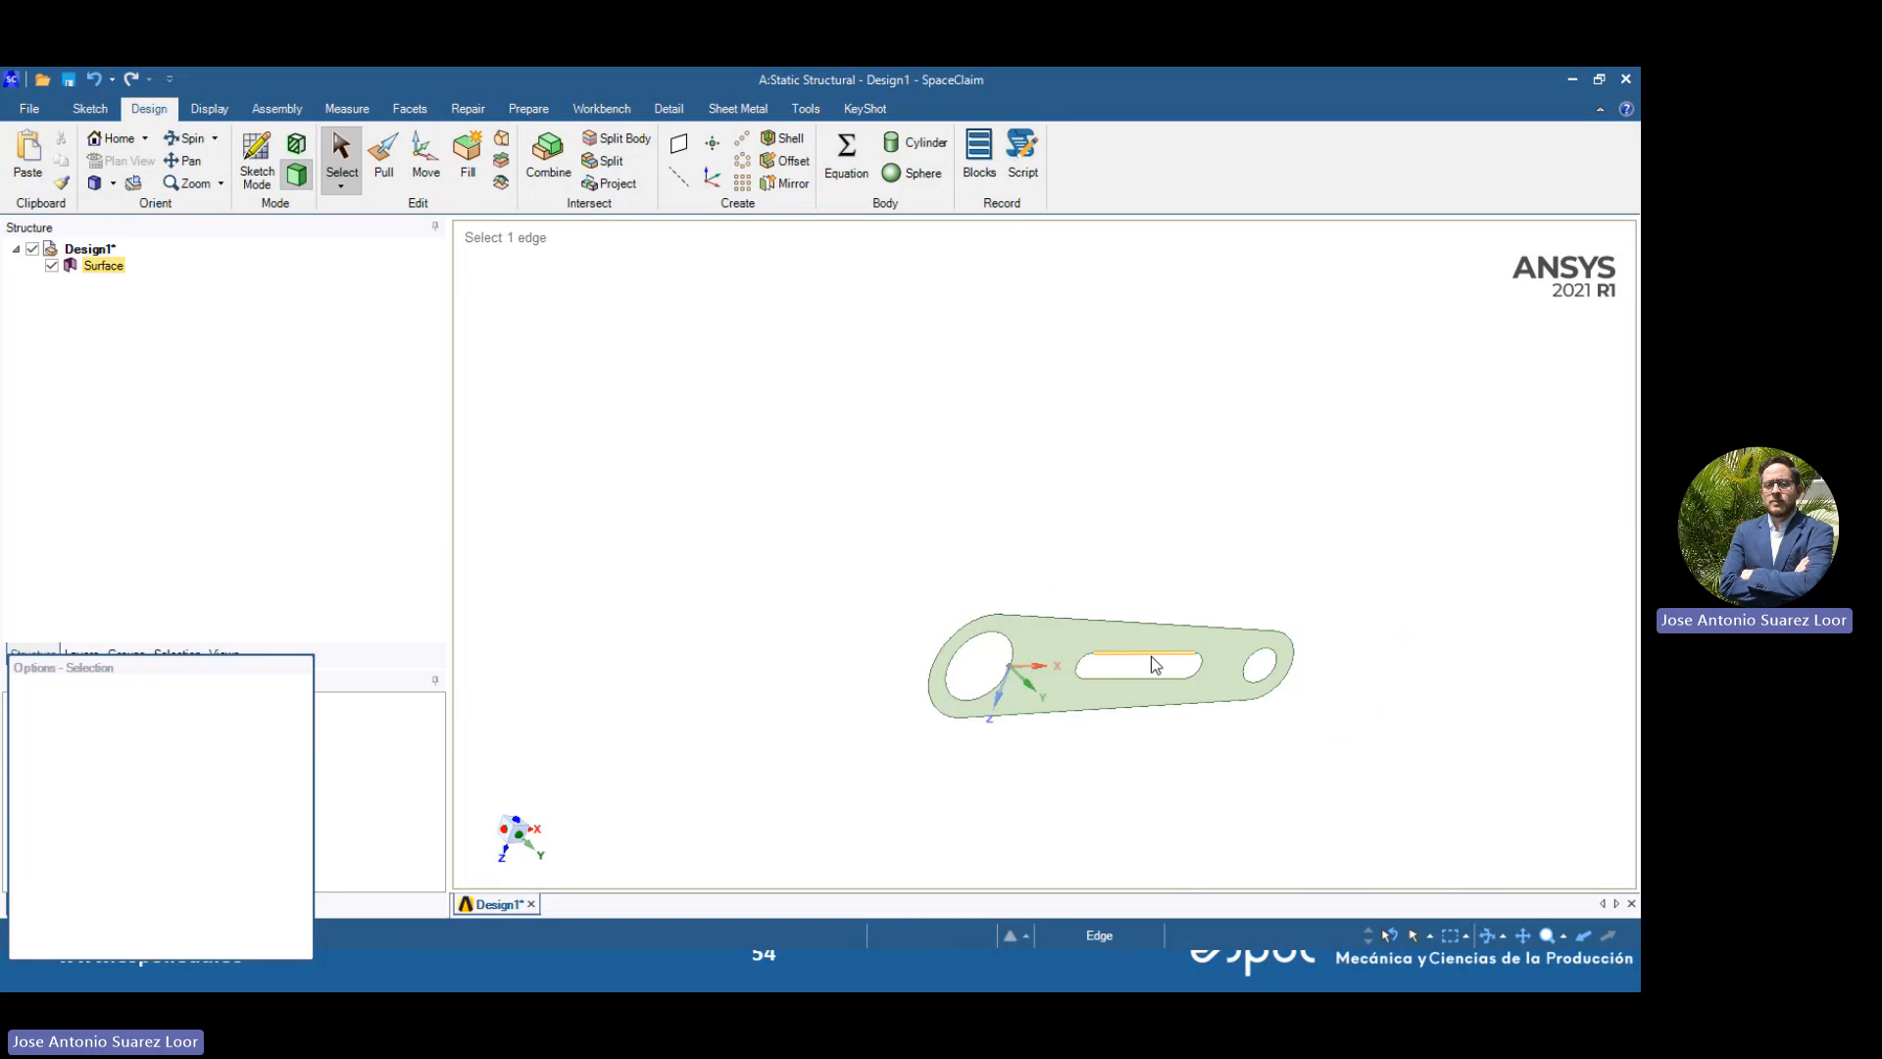
scroll(1153, 658, "up", 6)
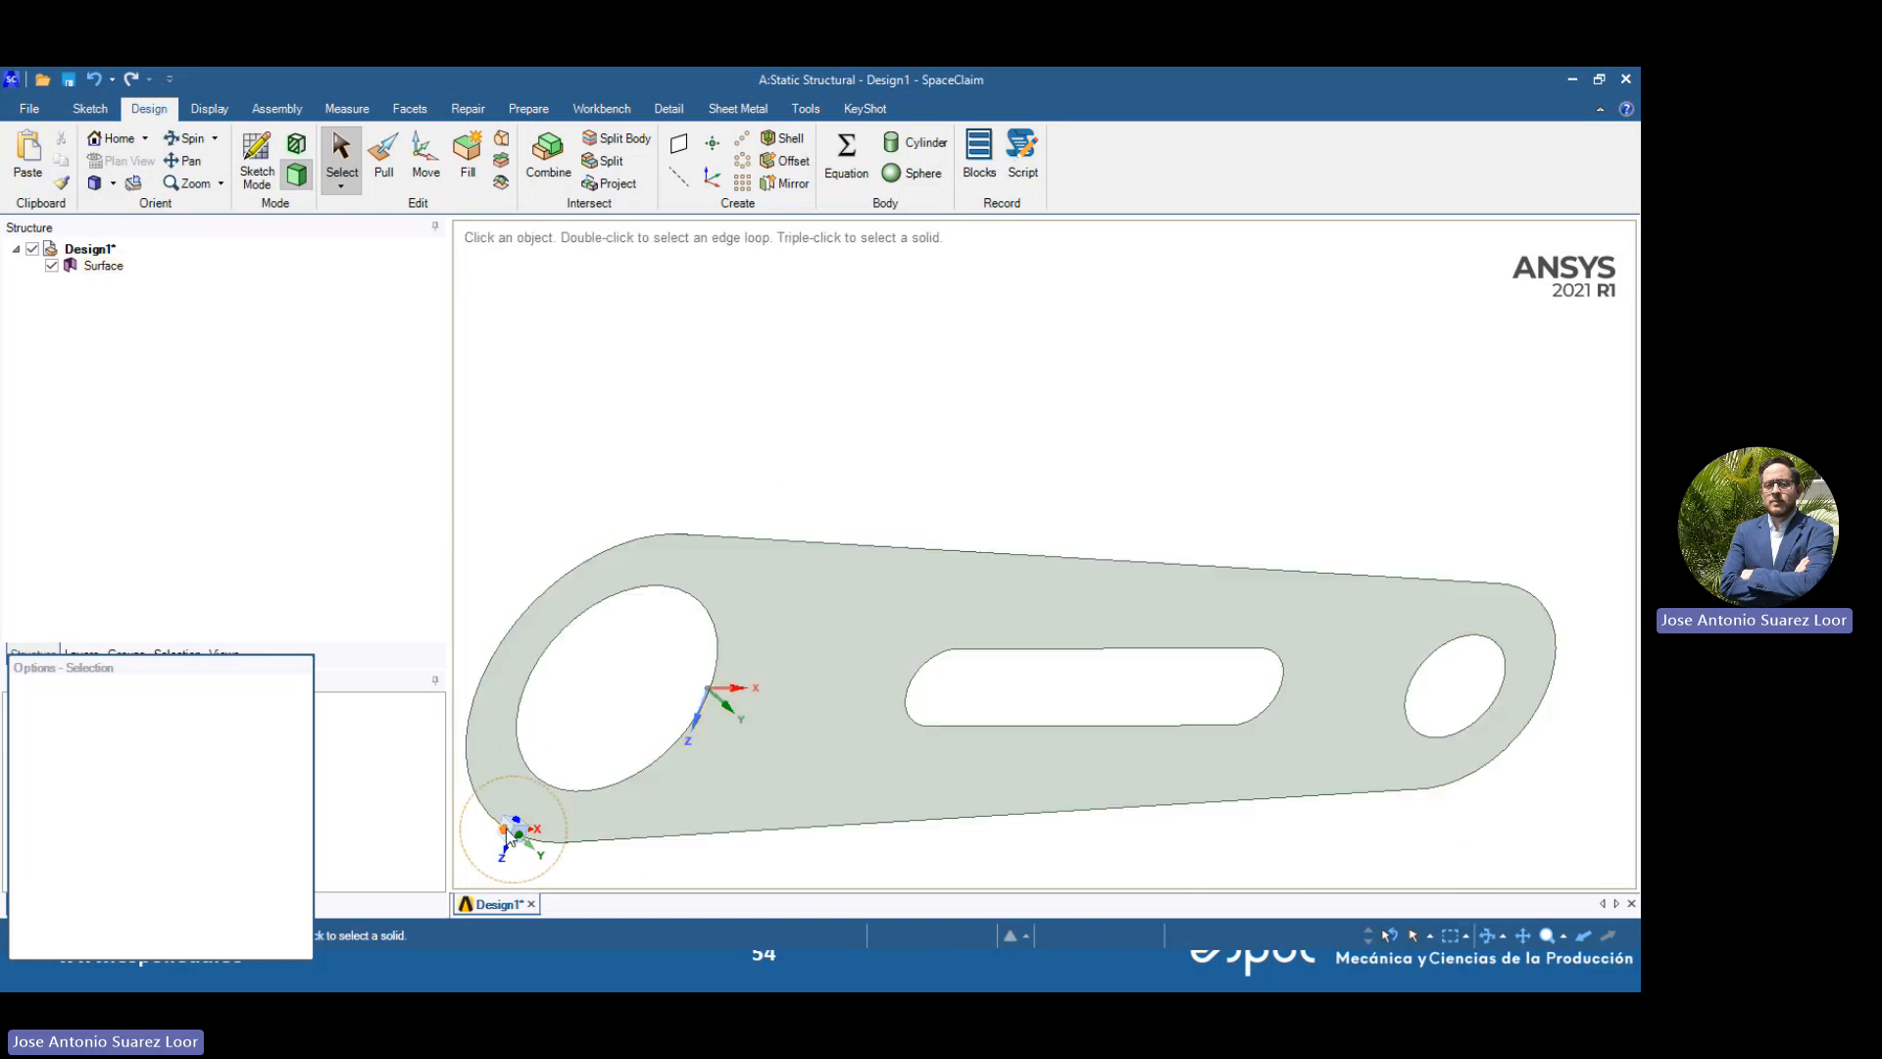
left_click(510, 835)
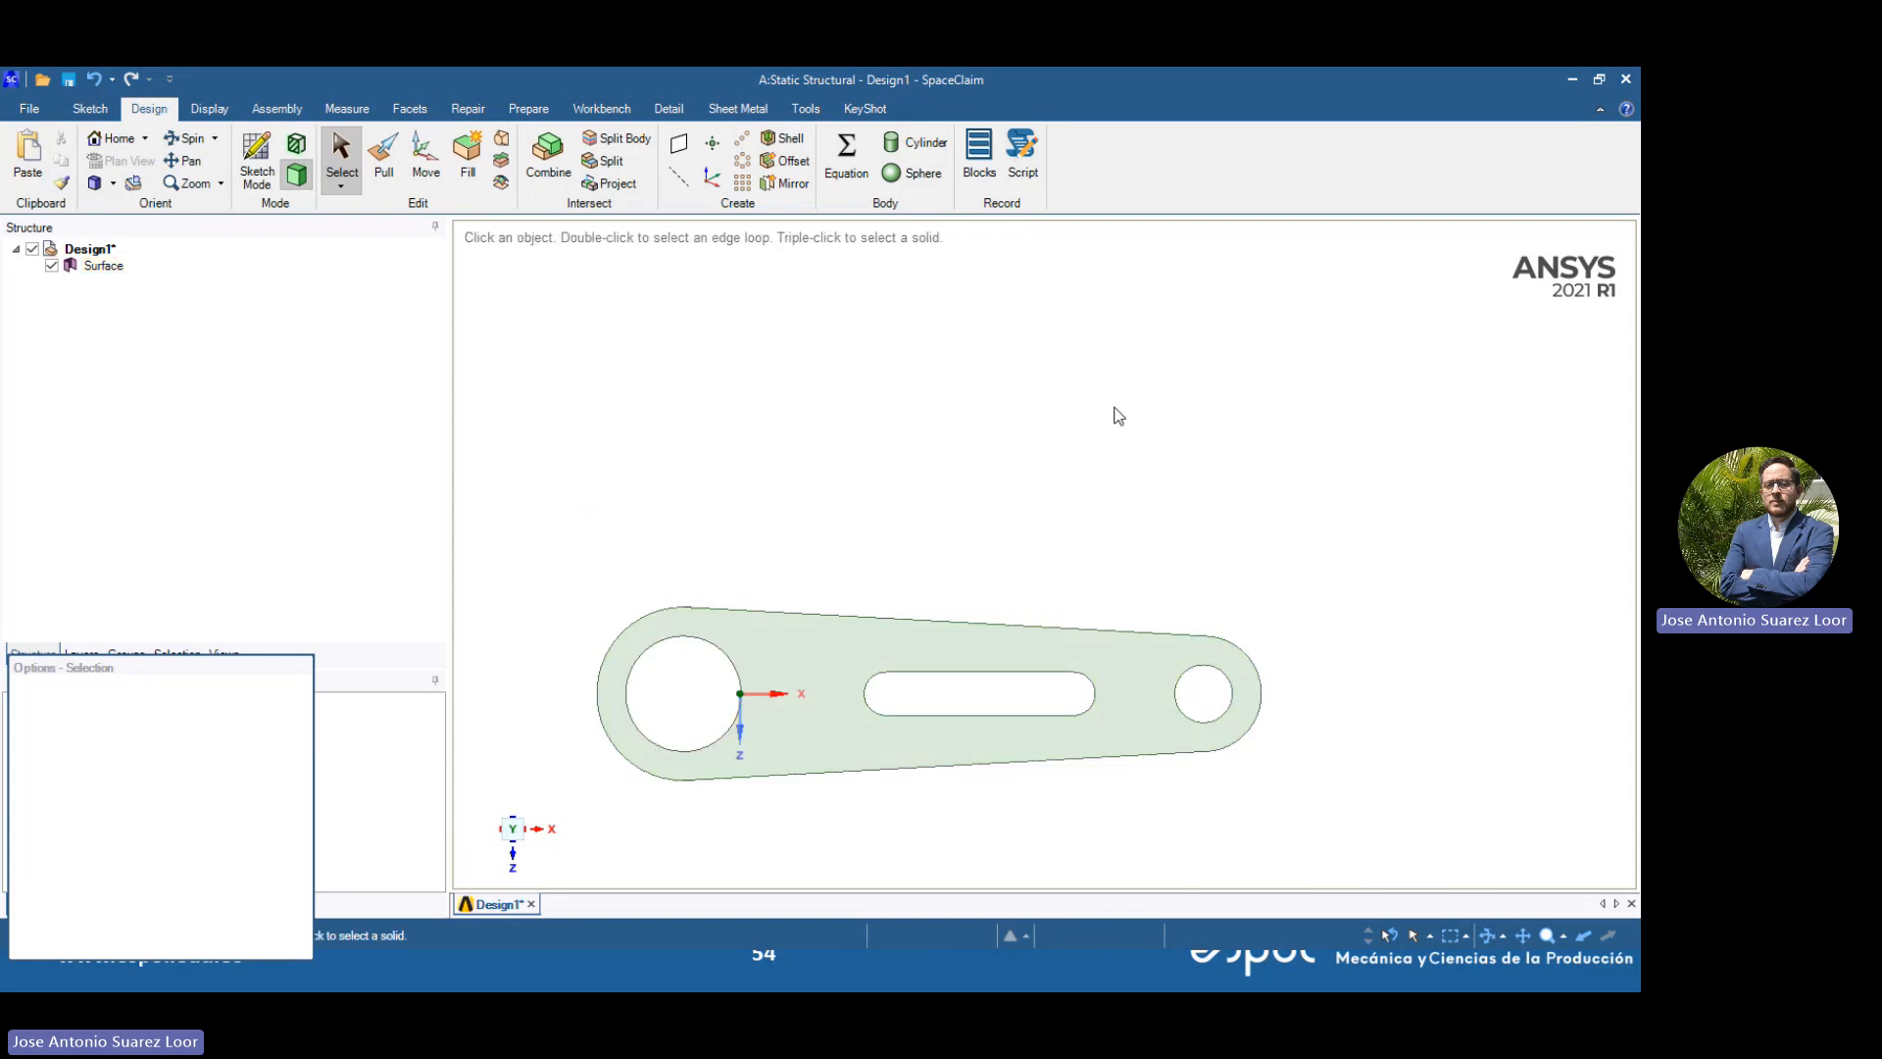
key("alt+Tab")
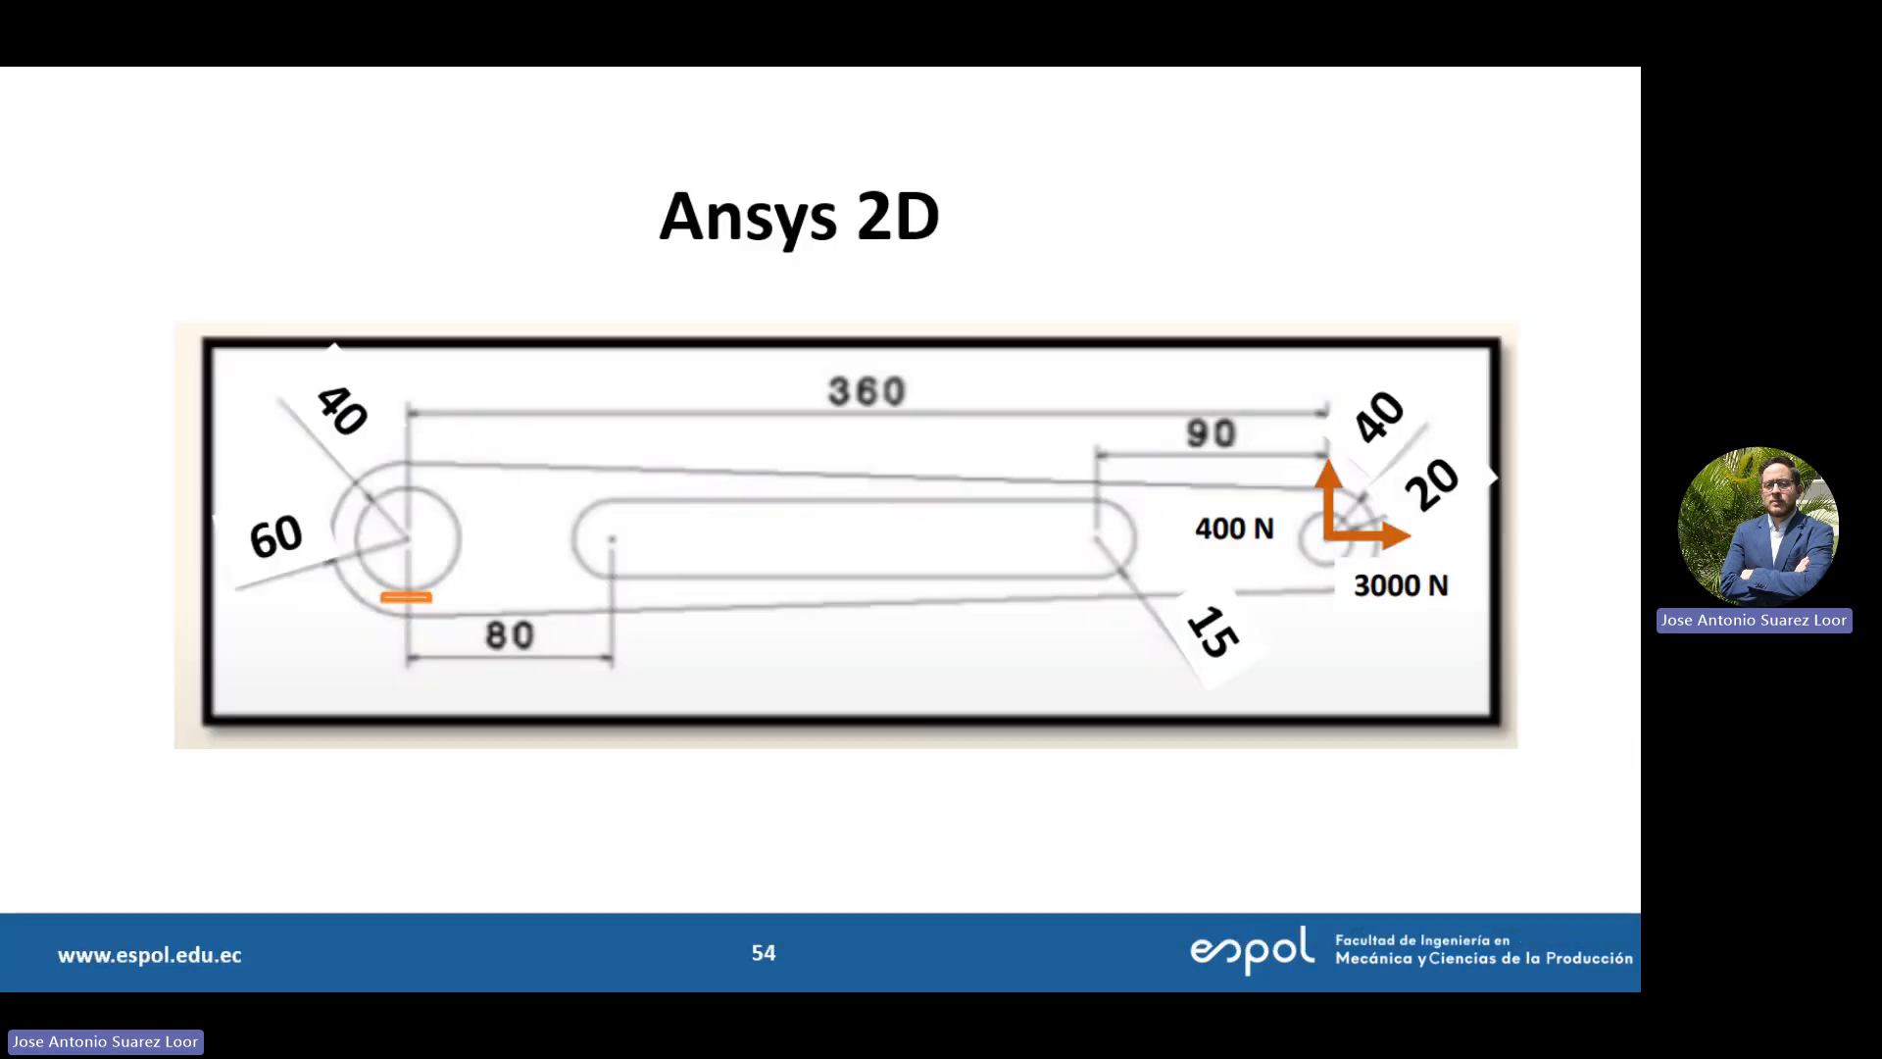
key("alt+Tab")
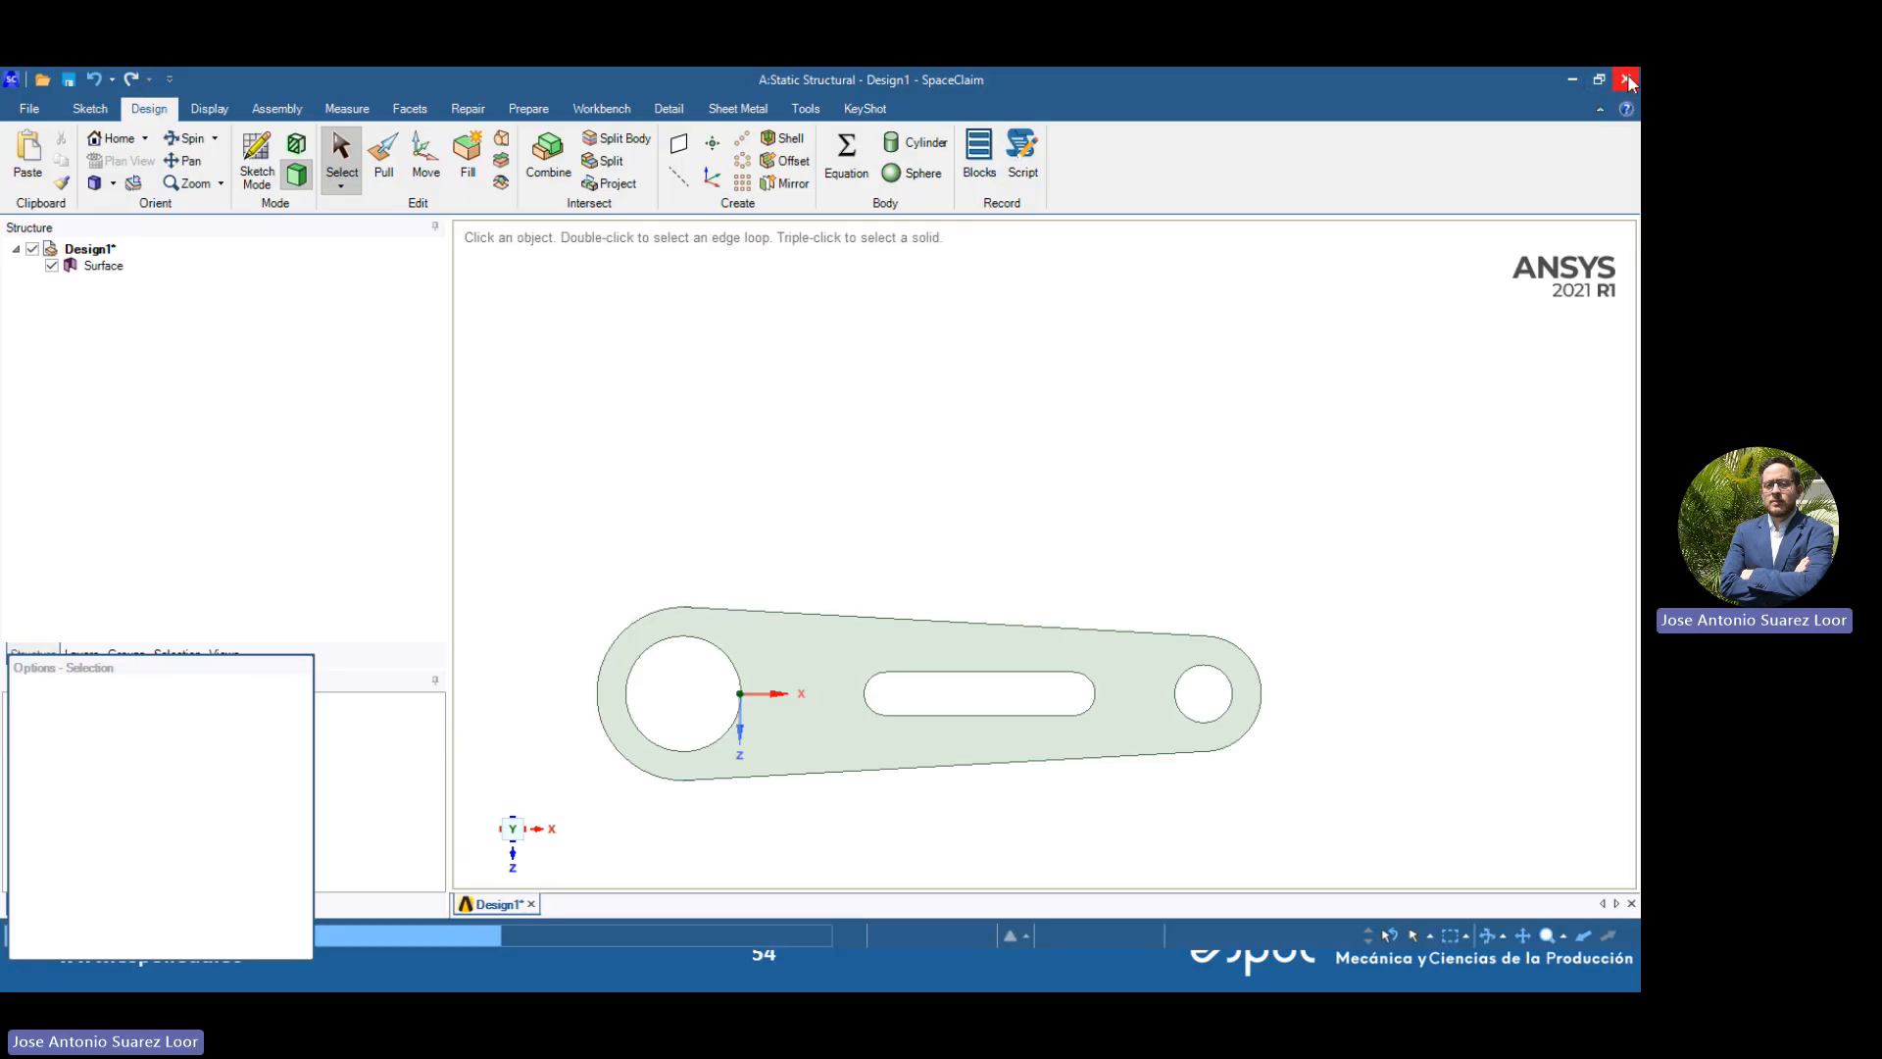
Switch to the Workbench project and open the Static Structural system's Model for editing in Mechanical
key("alt+Tab")
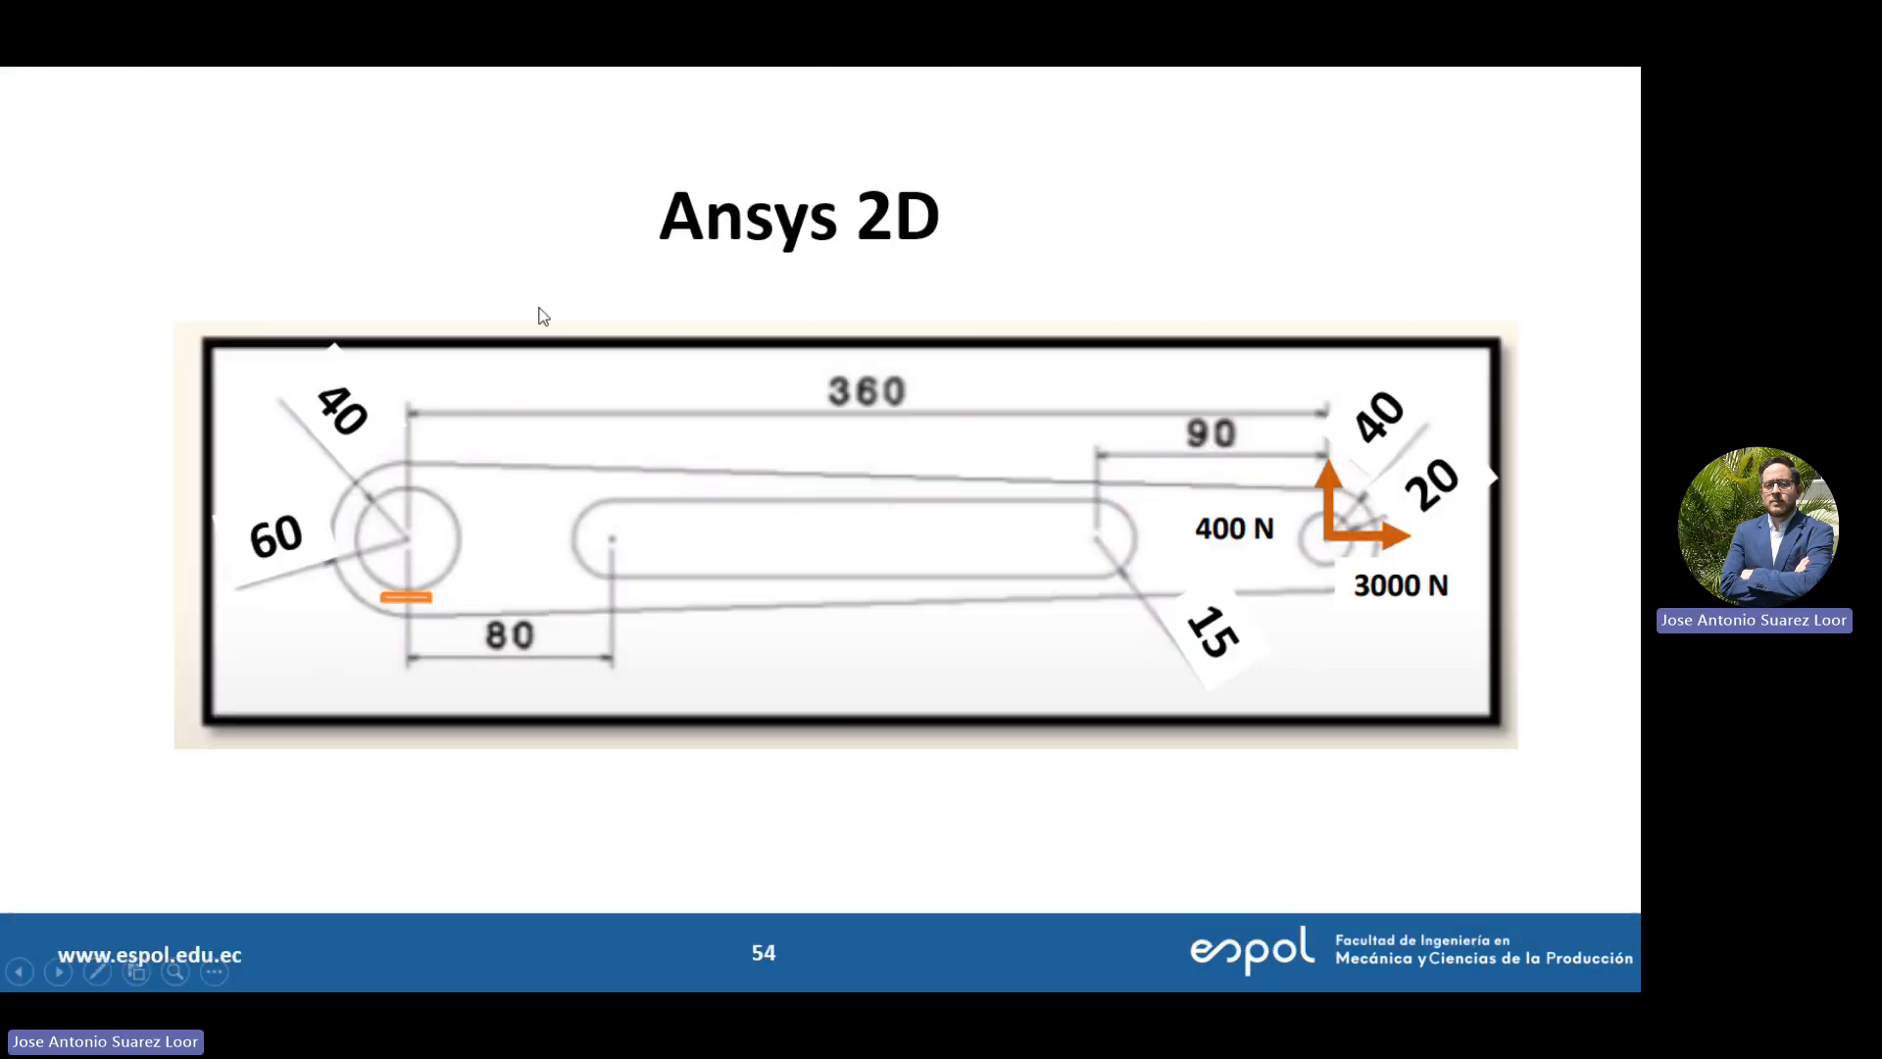
key("Right")
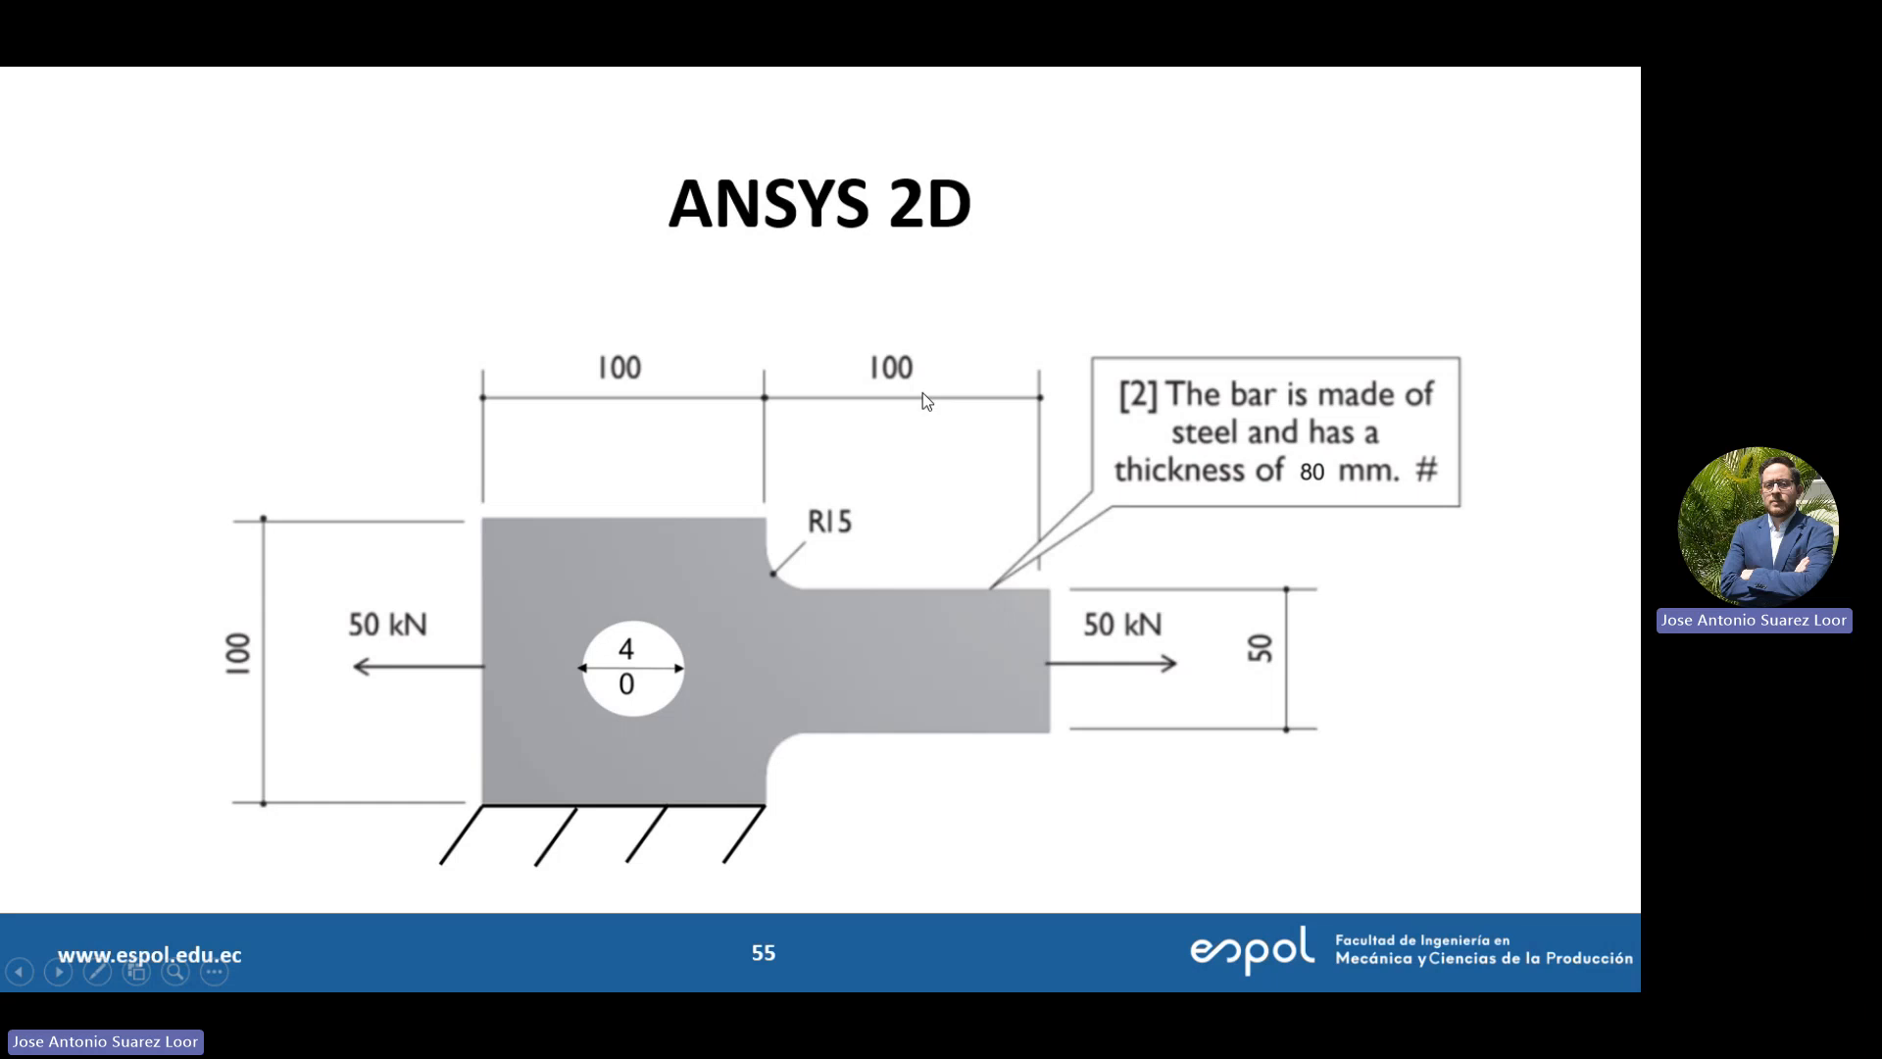
key("Left")
key("alt+Tab")
key("Tab")
key("Tab")
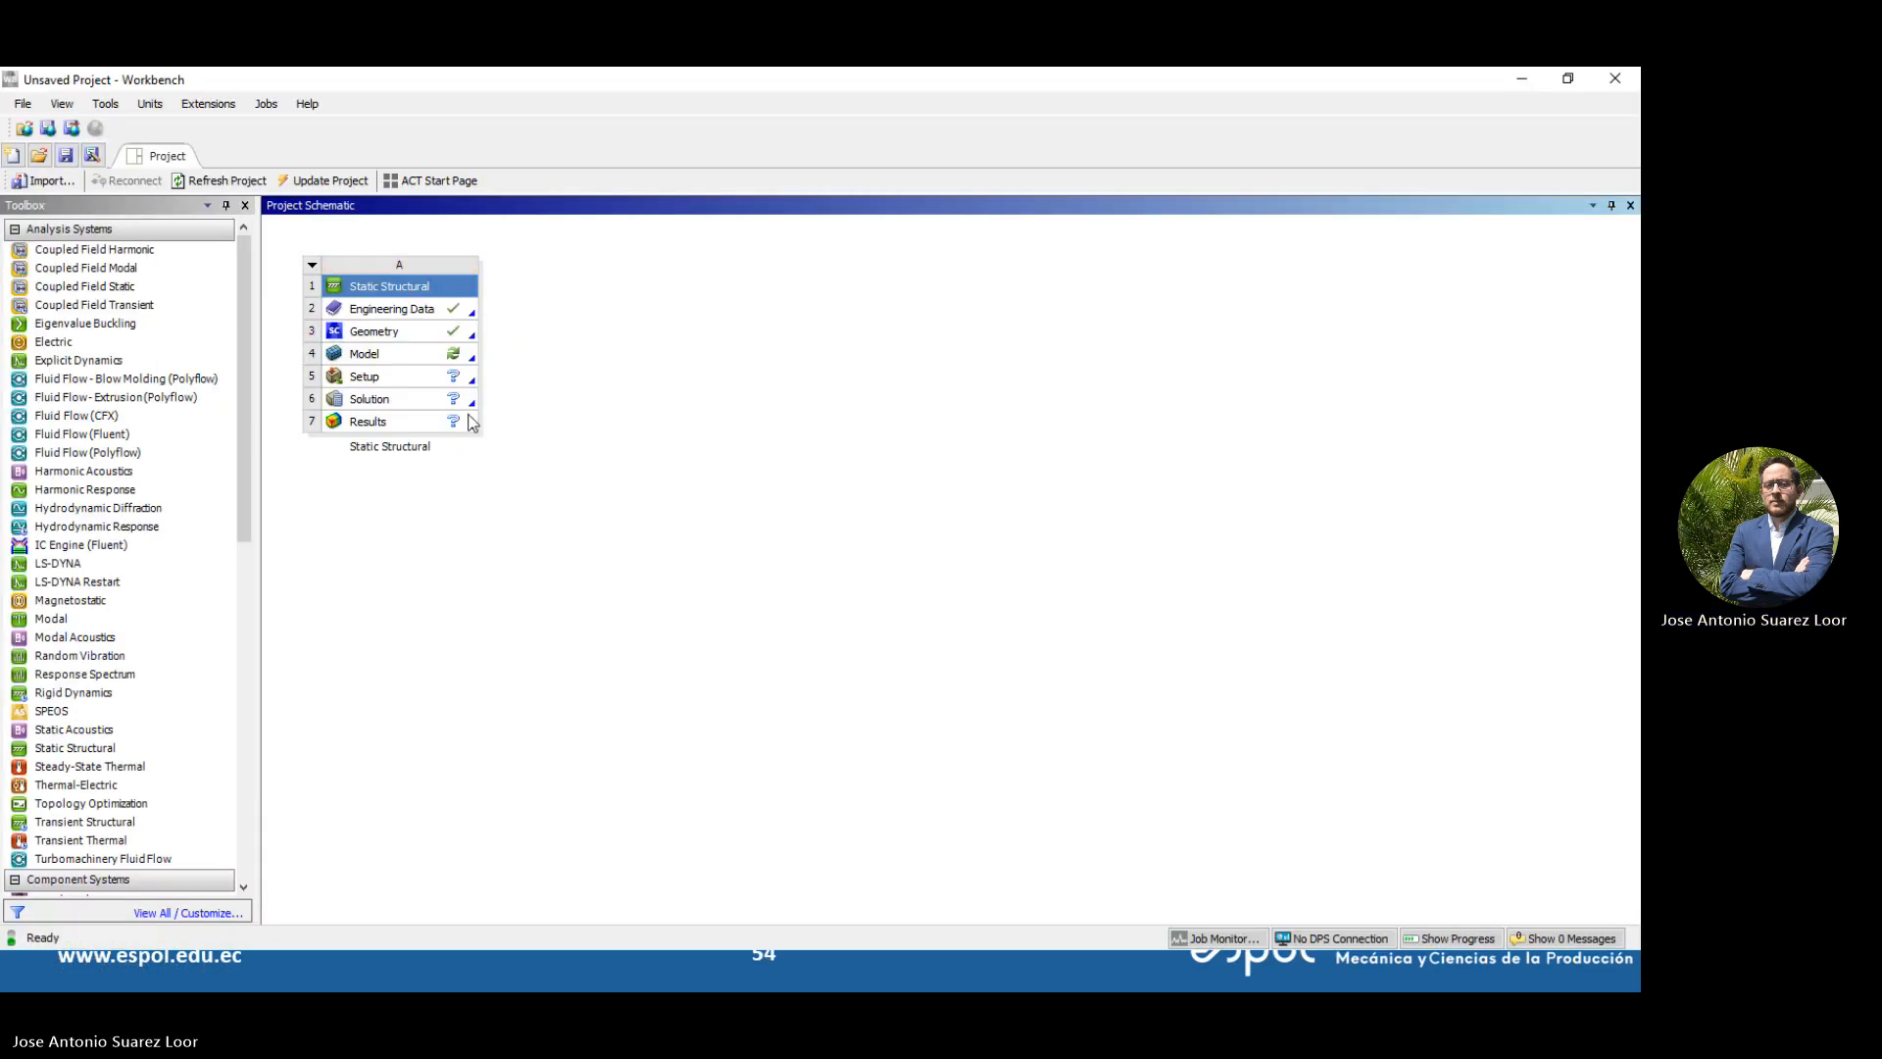
right_click(435, 354)
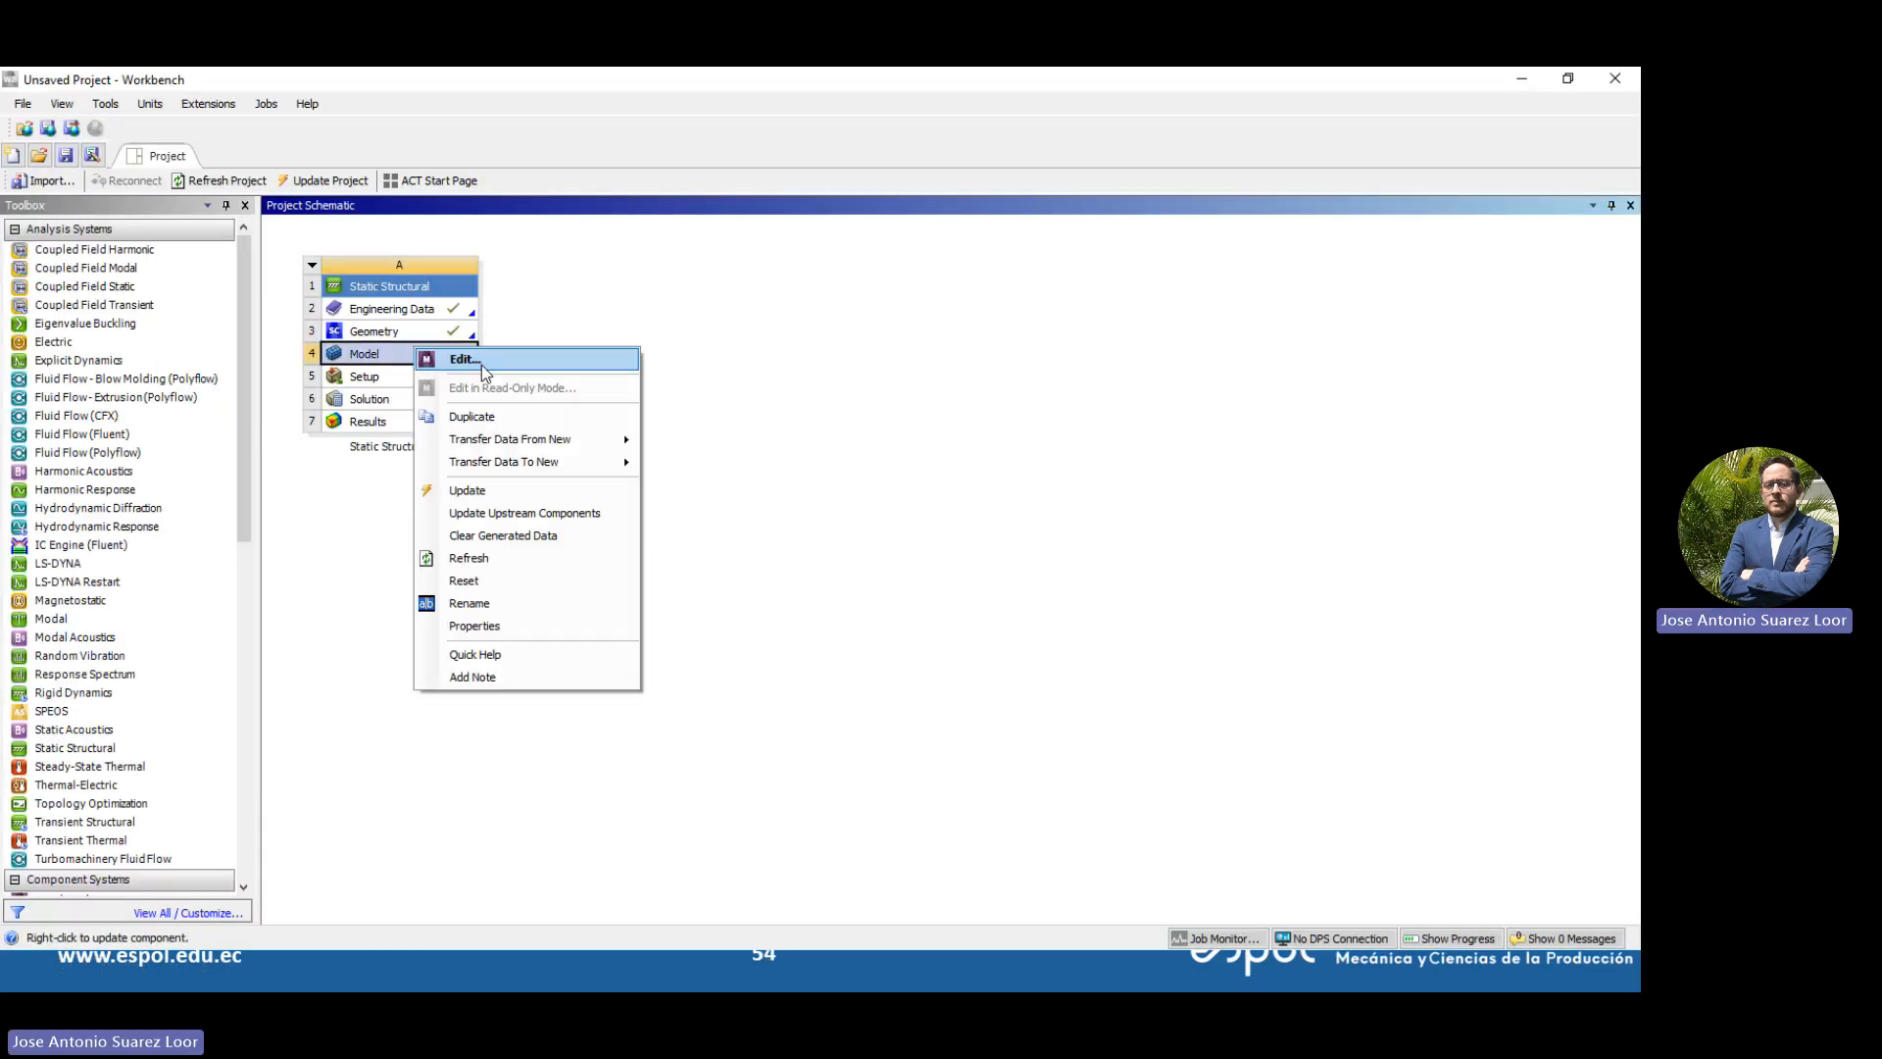
left_click(478, 362)
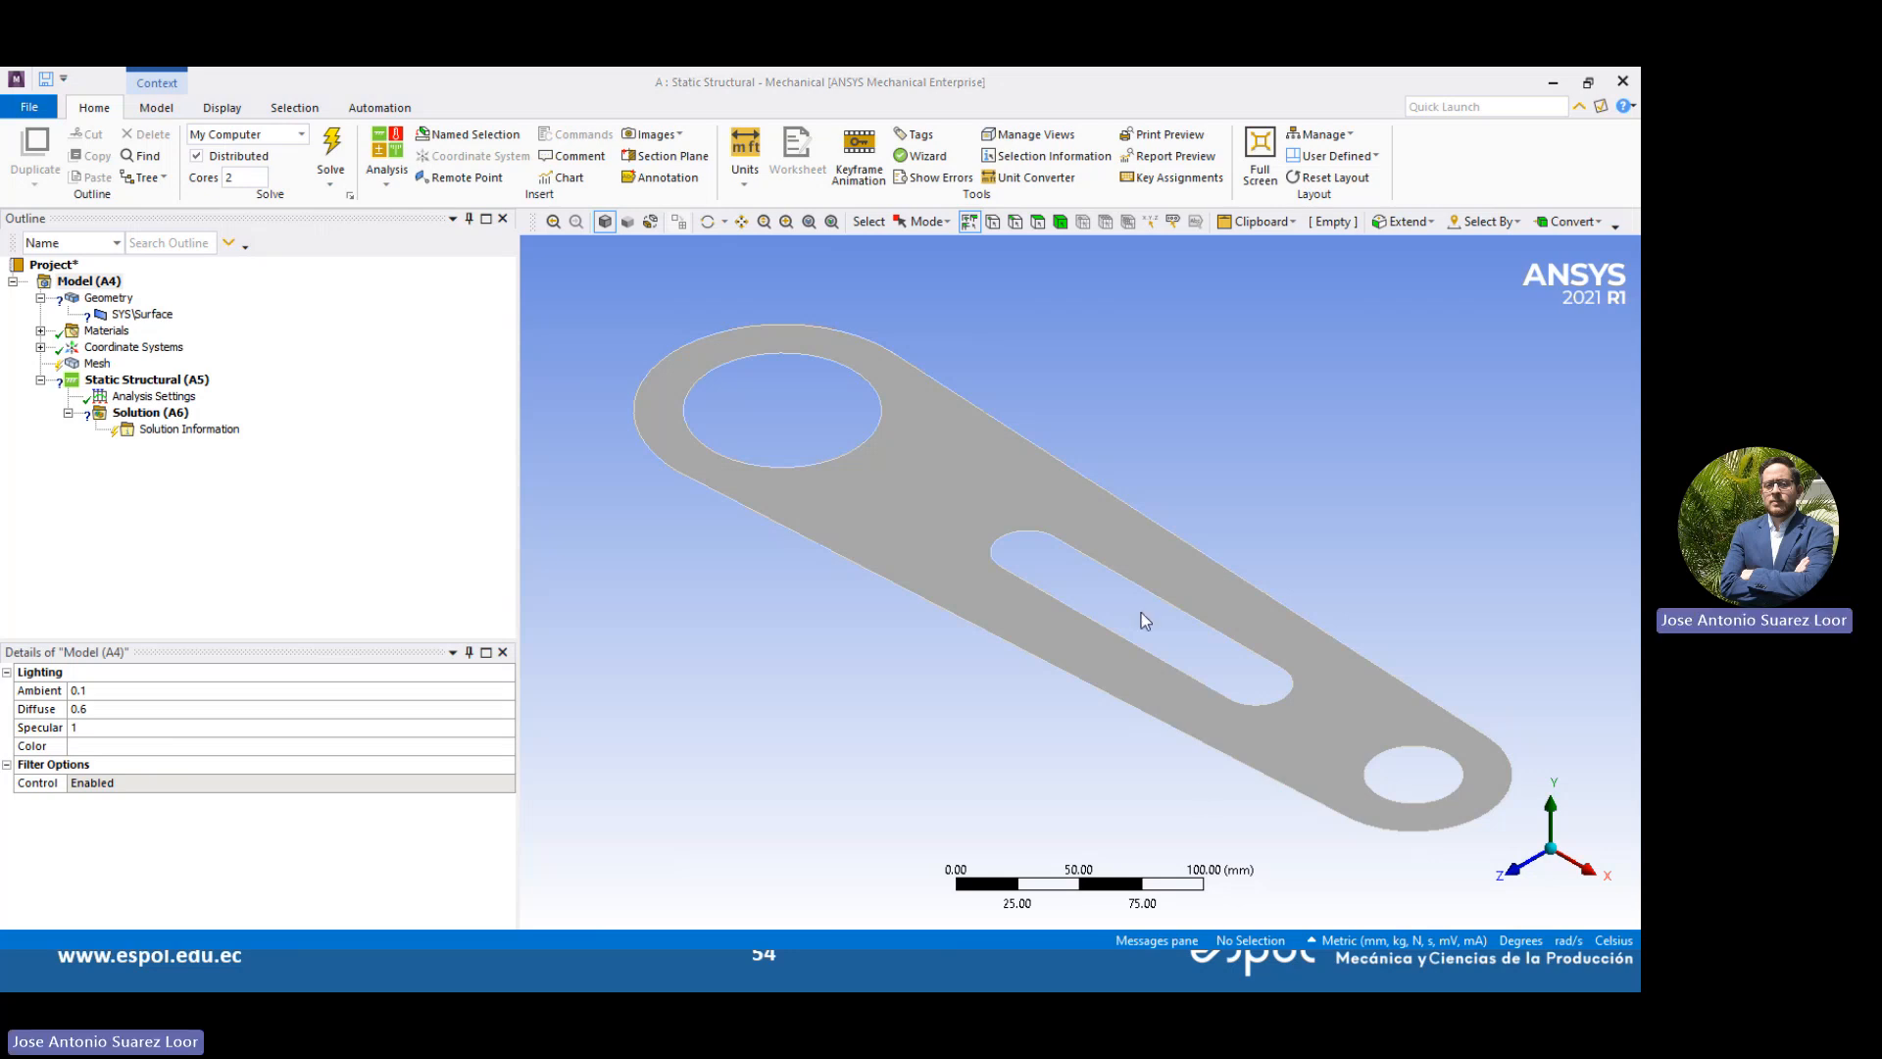
Set the thickness of the surface body to 200 mm
scroll(996, 502, "down", 1)
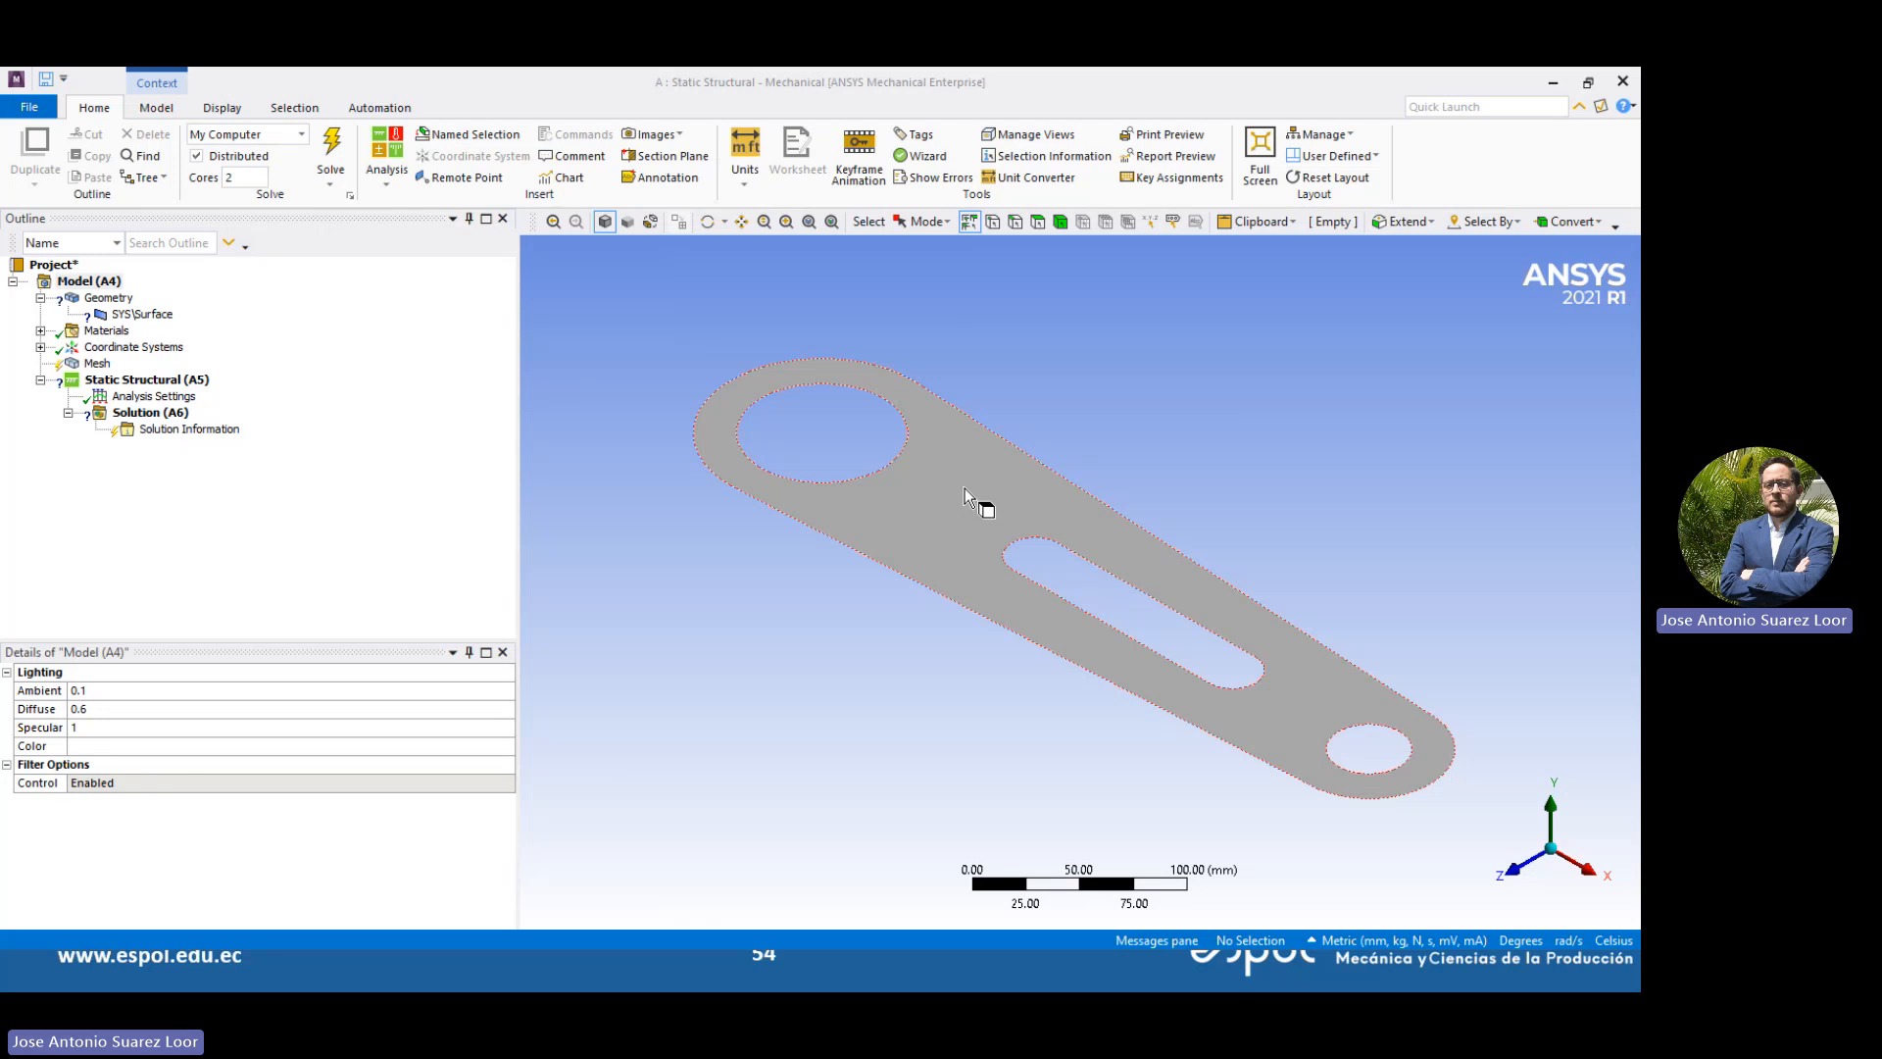
middle_click_drag(1016, 425, 1176, 408)
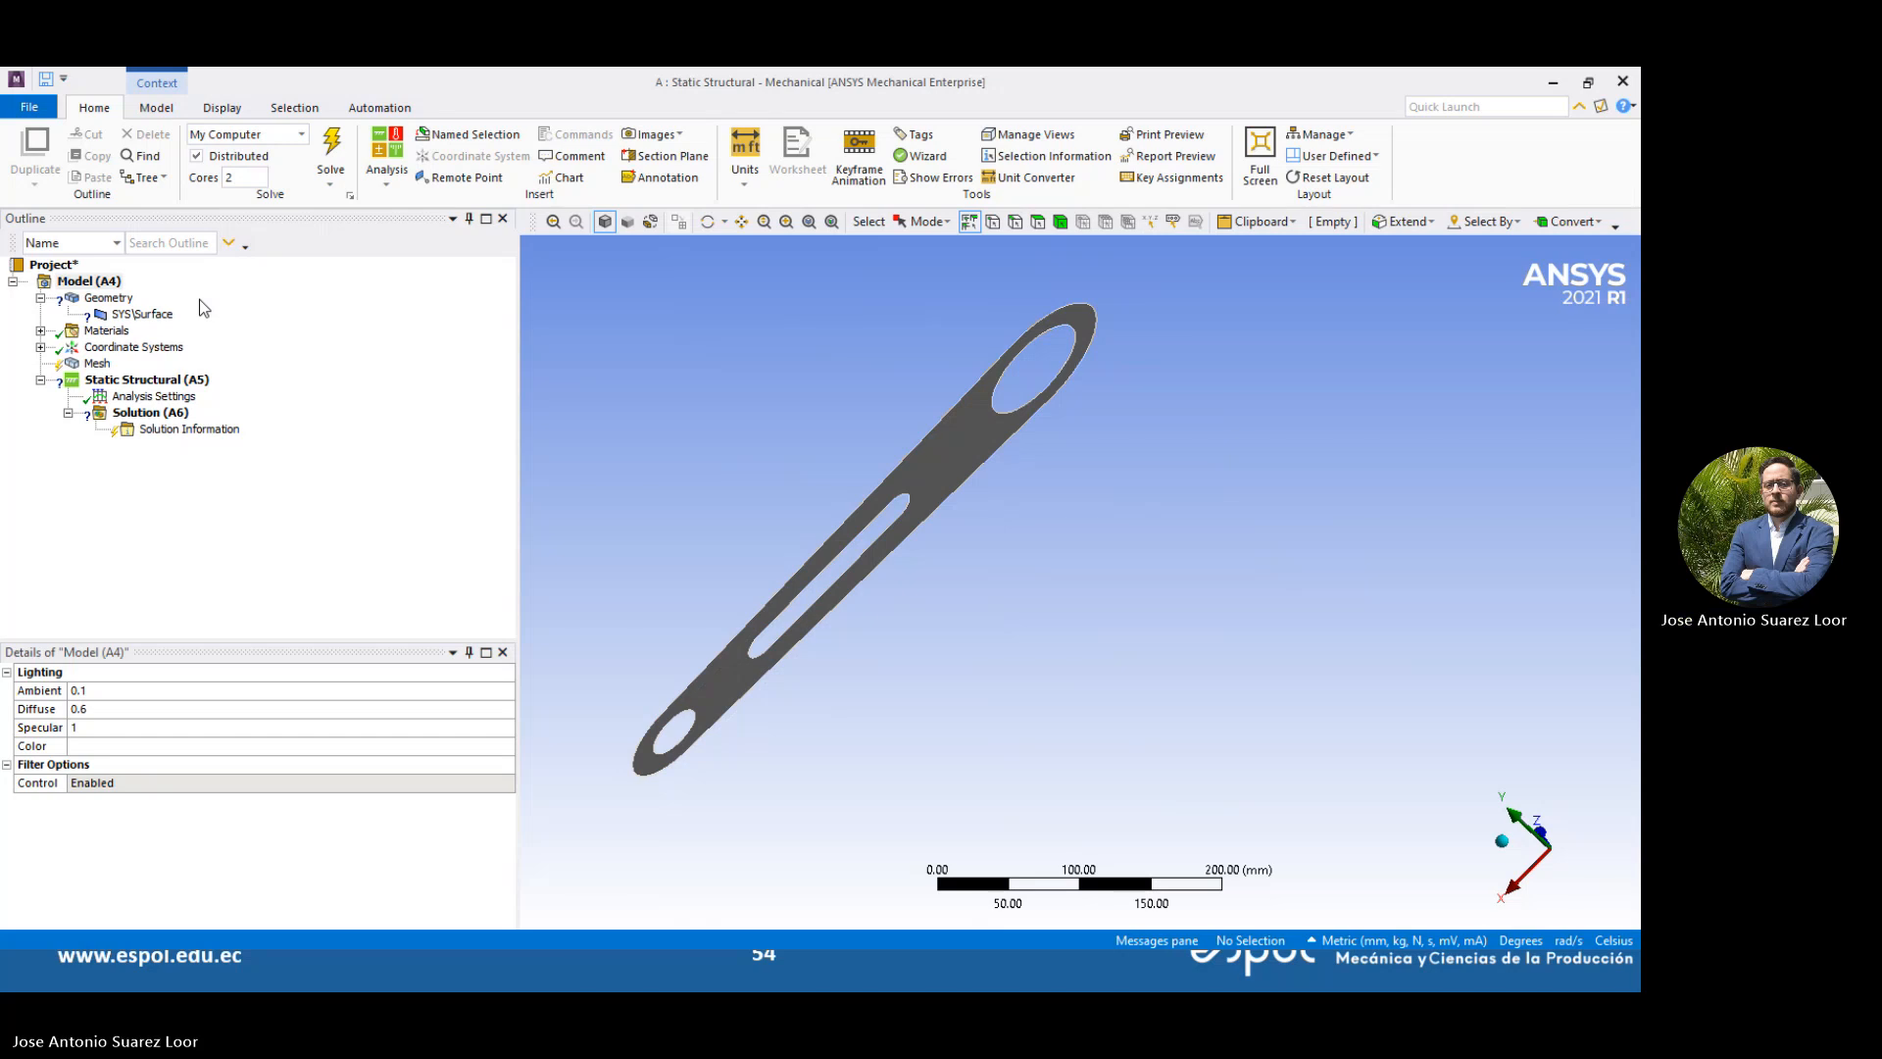
left_click(120, 315)
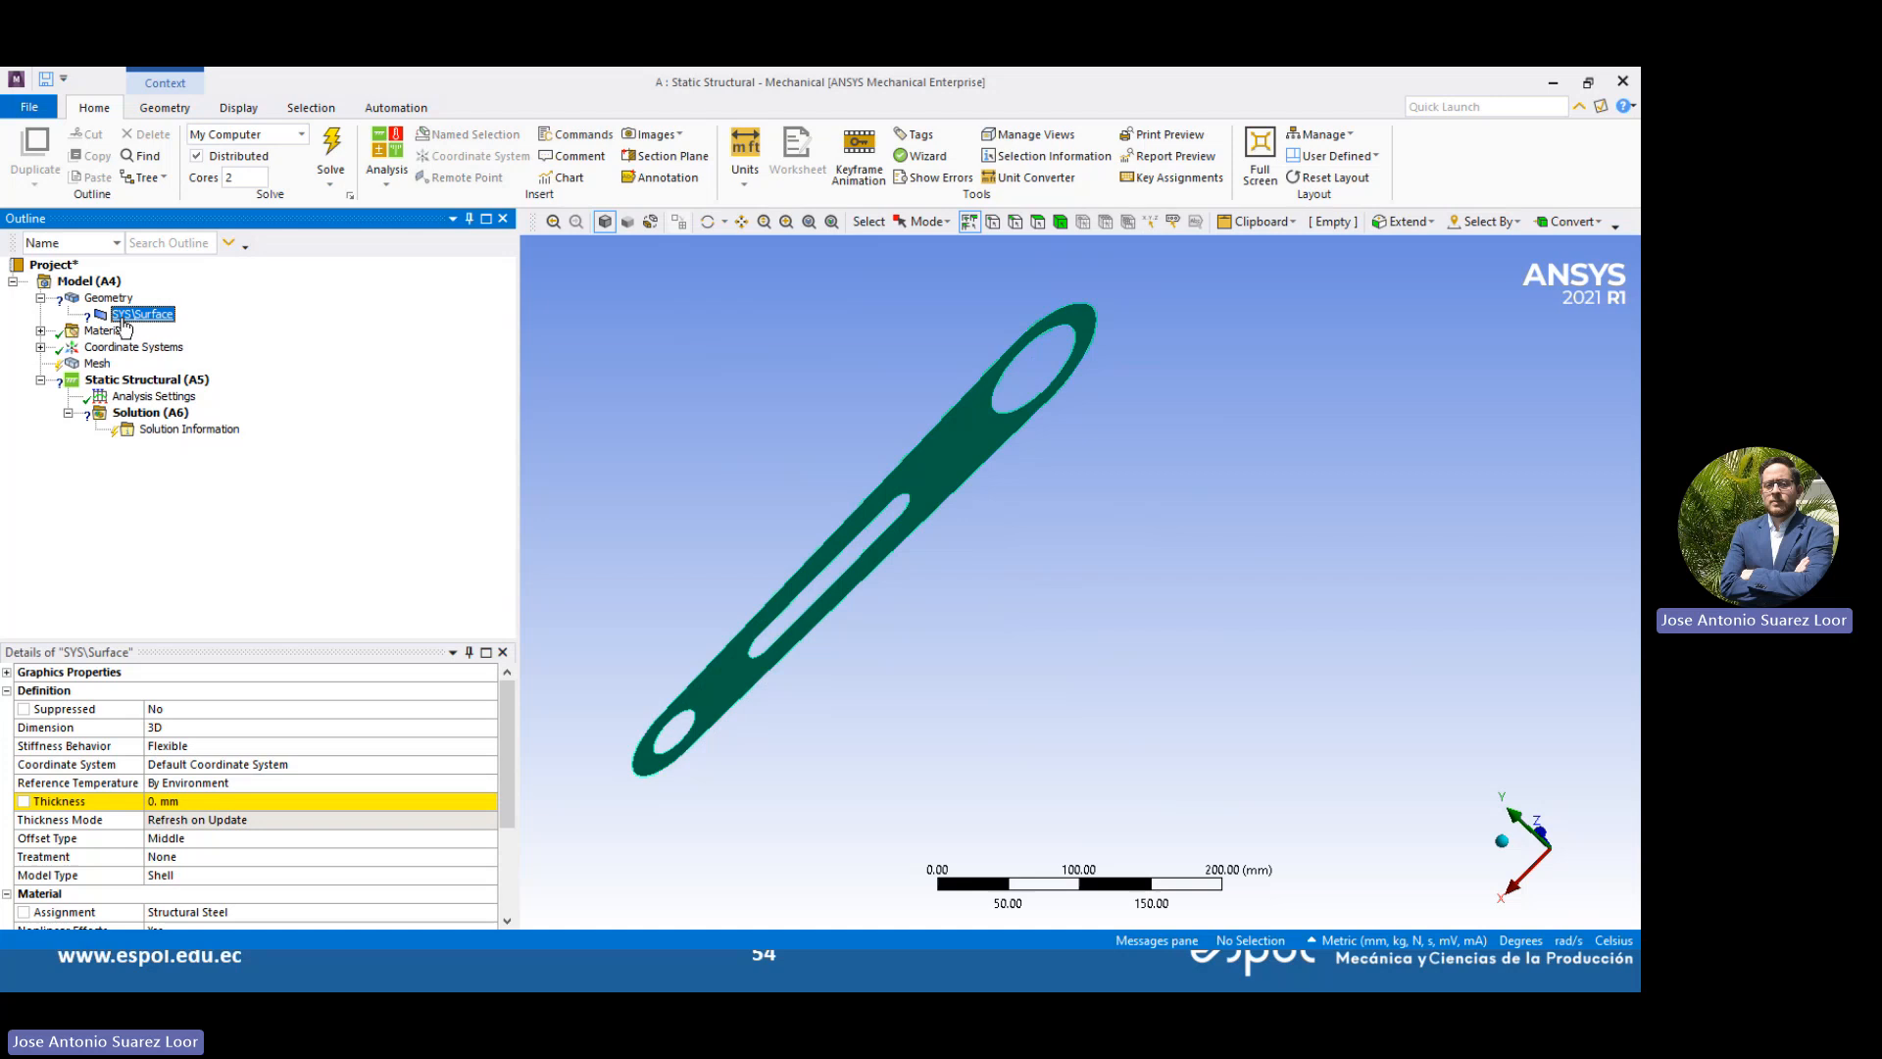
left_click(169, 801)
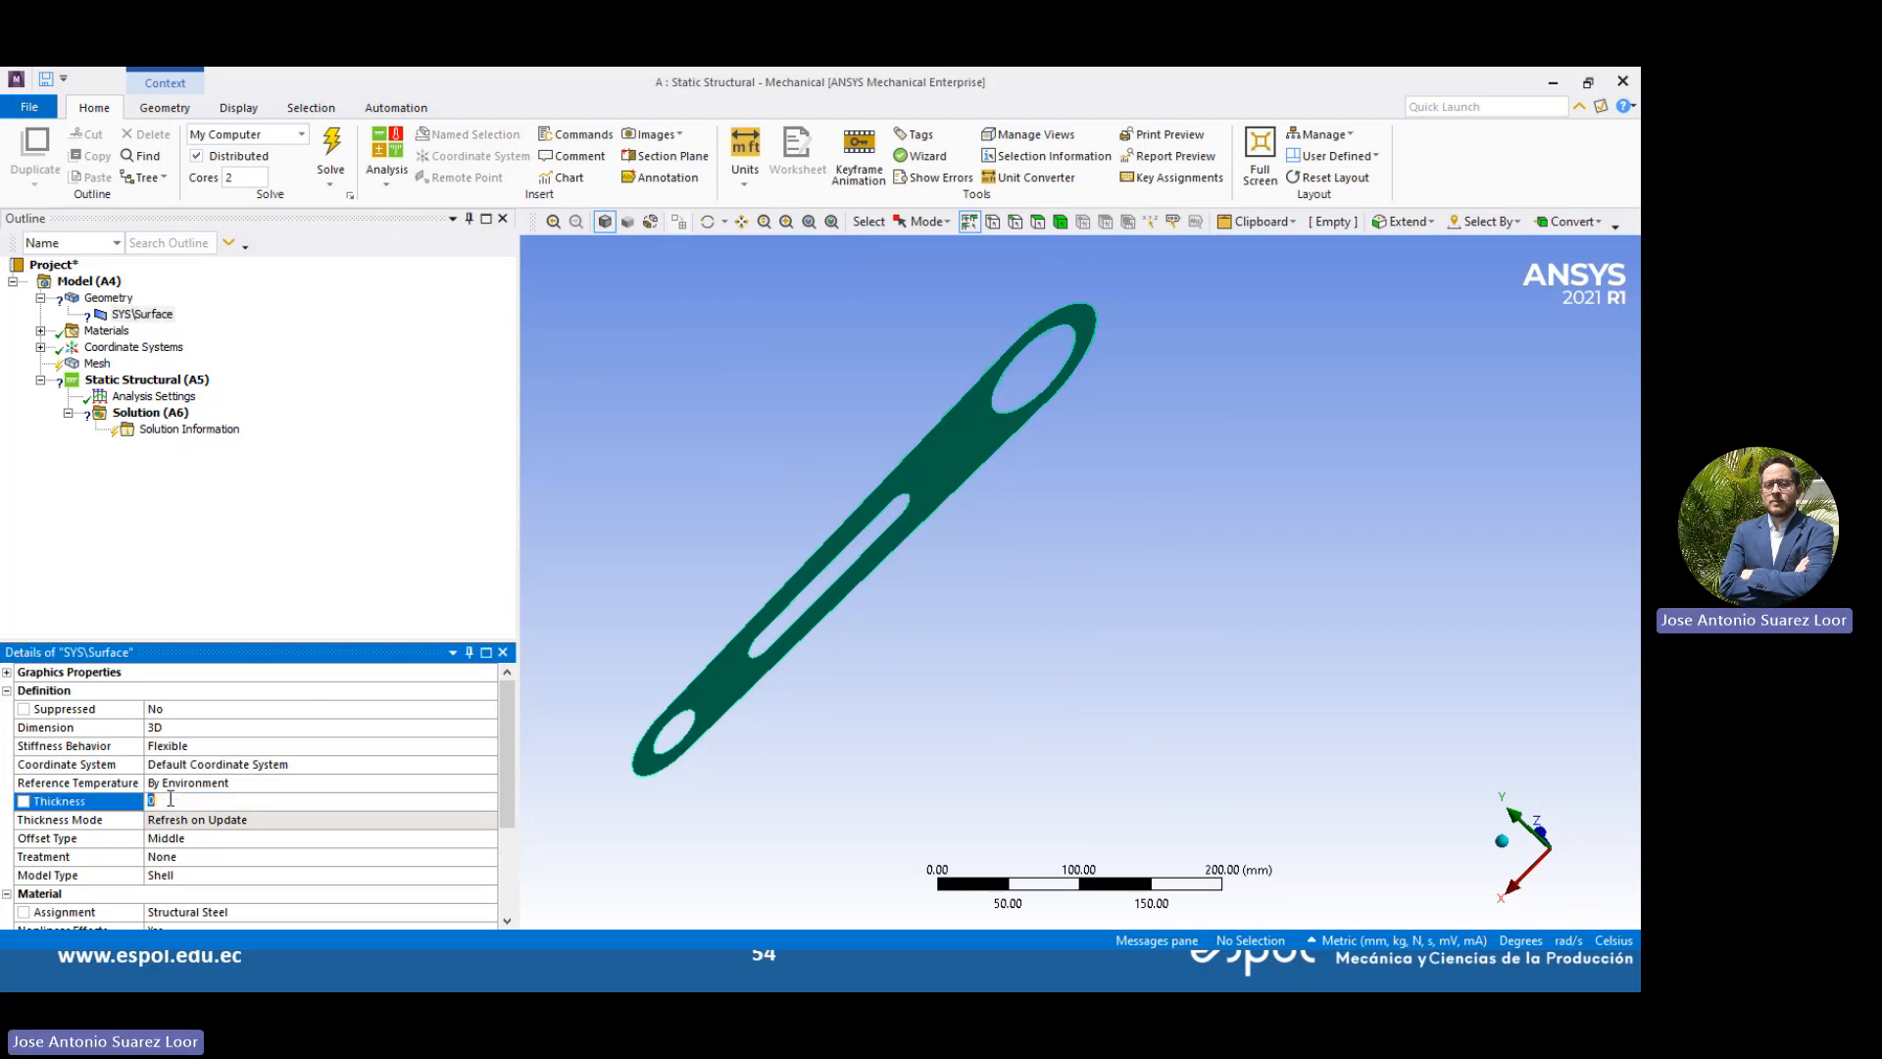
type("200")
key("Return")
Generate the mesh with the default element size and view the meshed link at an angle
left_click(80, 361)
right_click(87, 362)
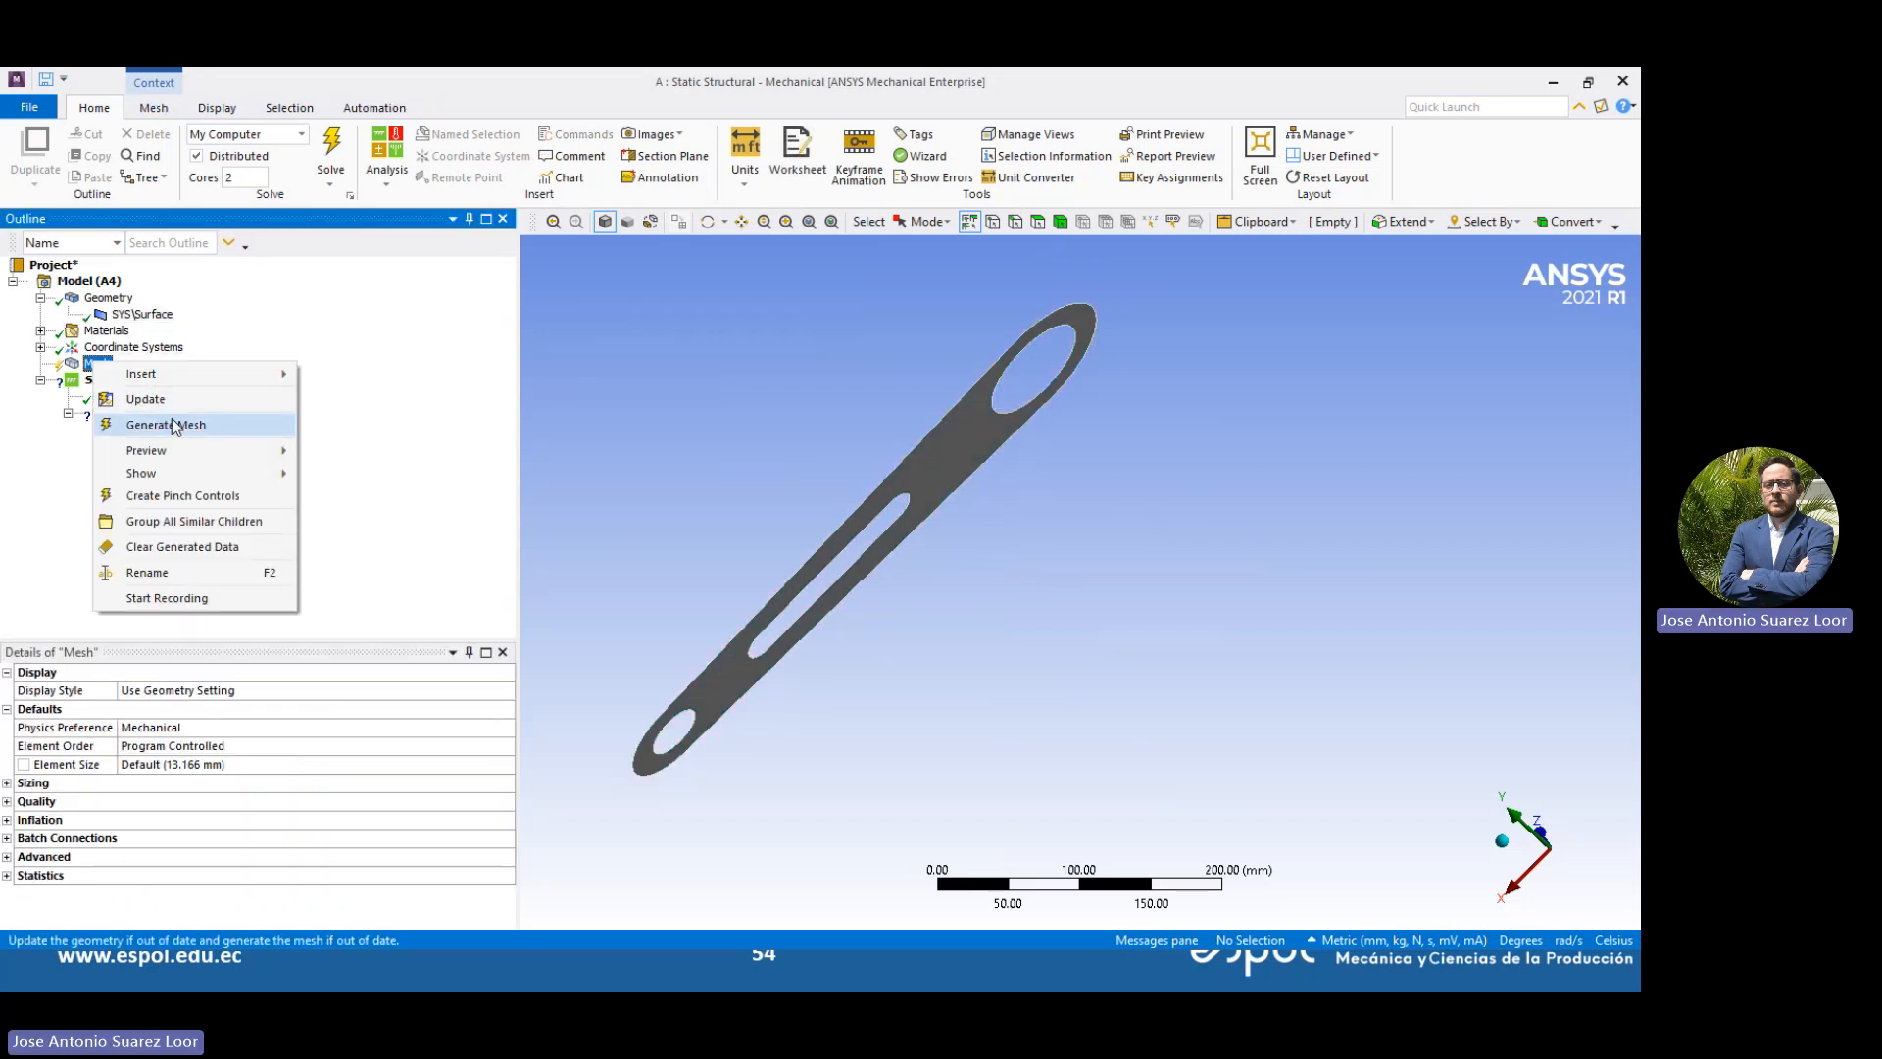
left_click(262, 429)
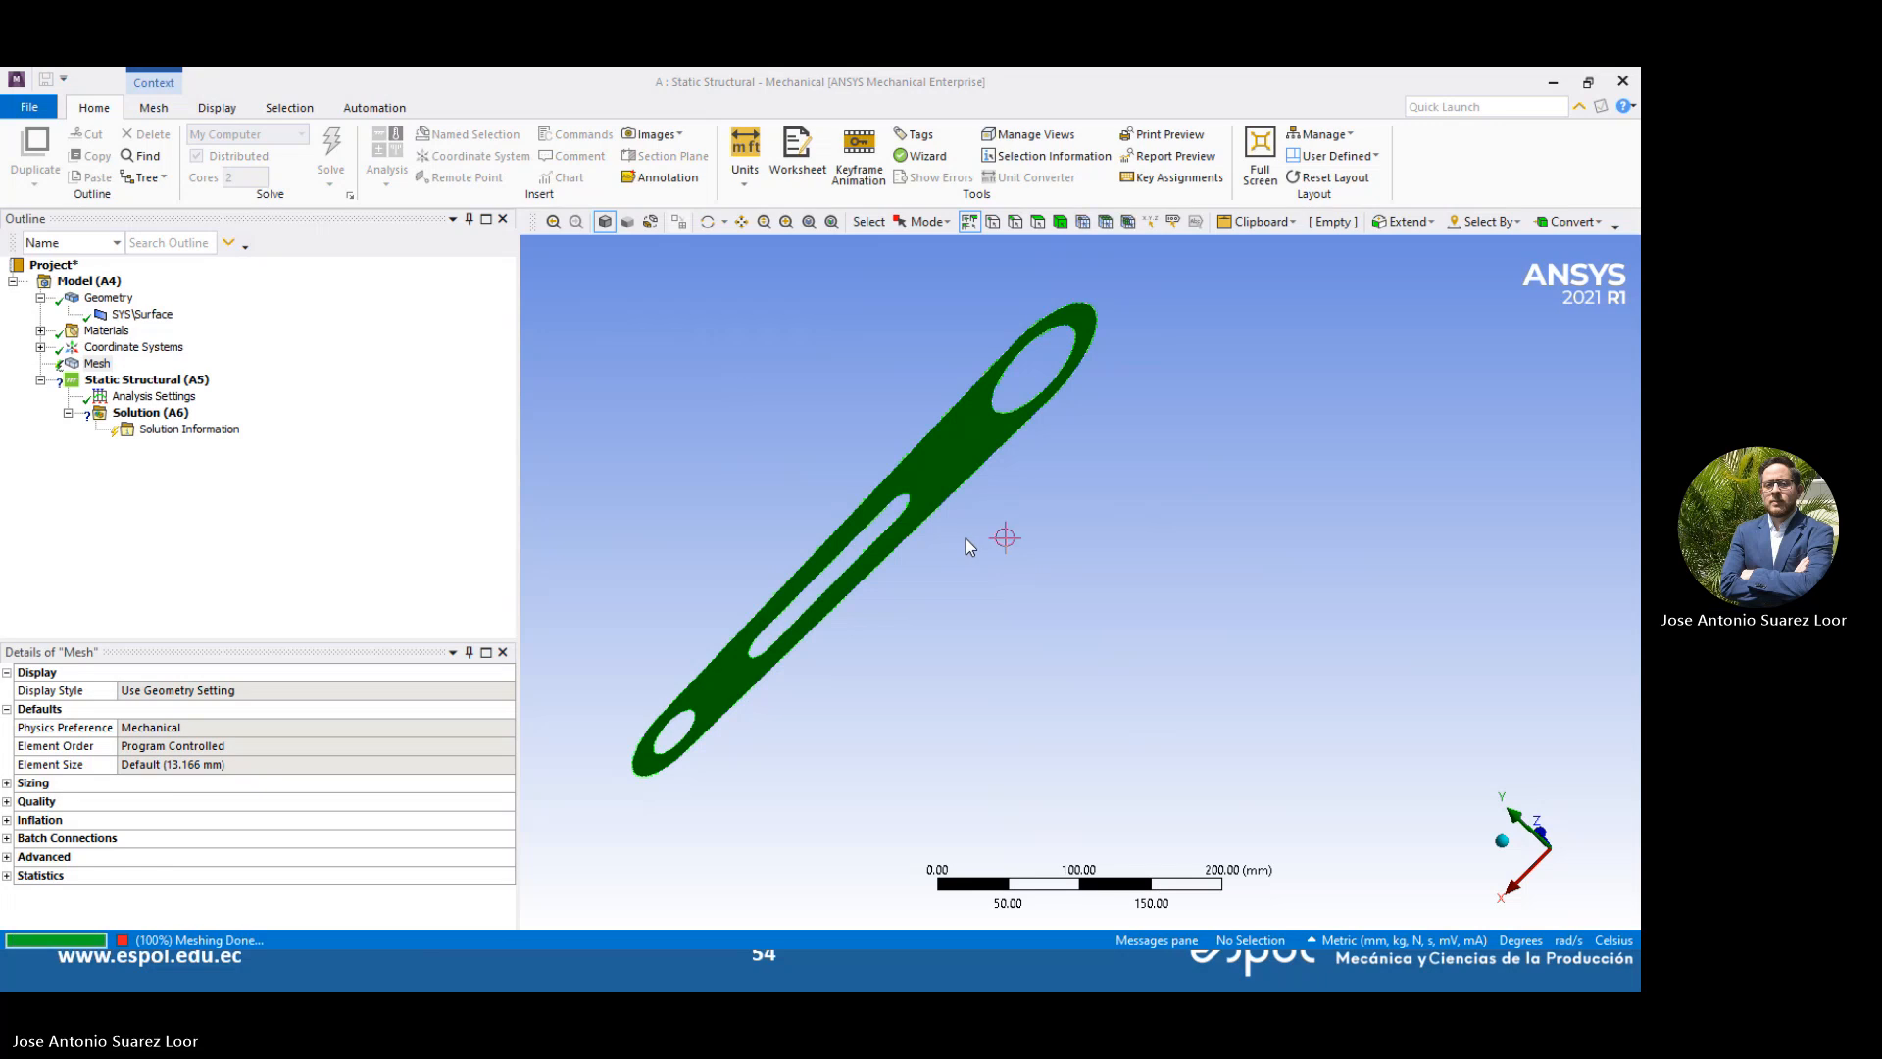
middle_click_drag(920, 546, 767, 403)
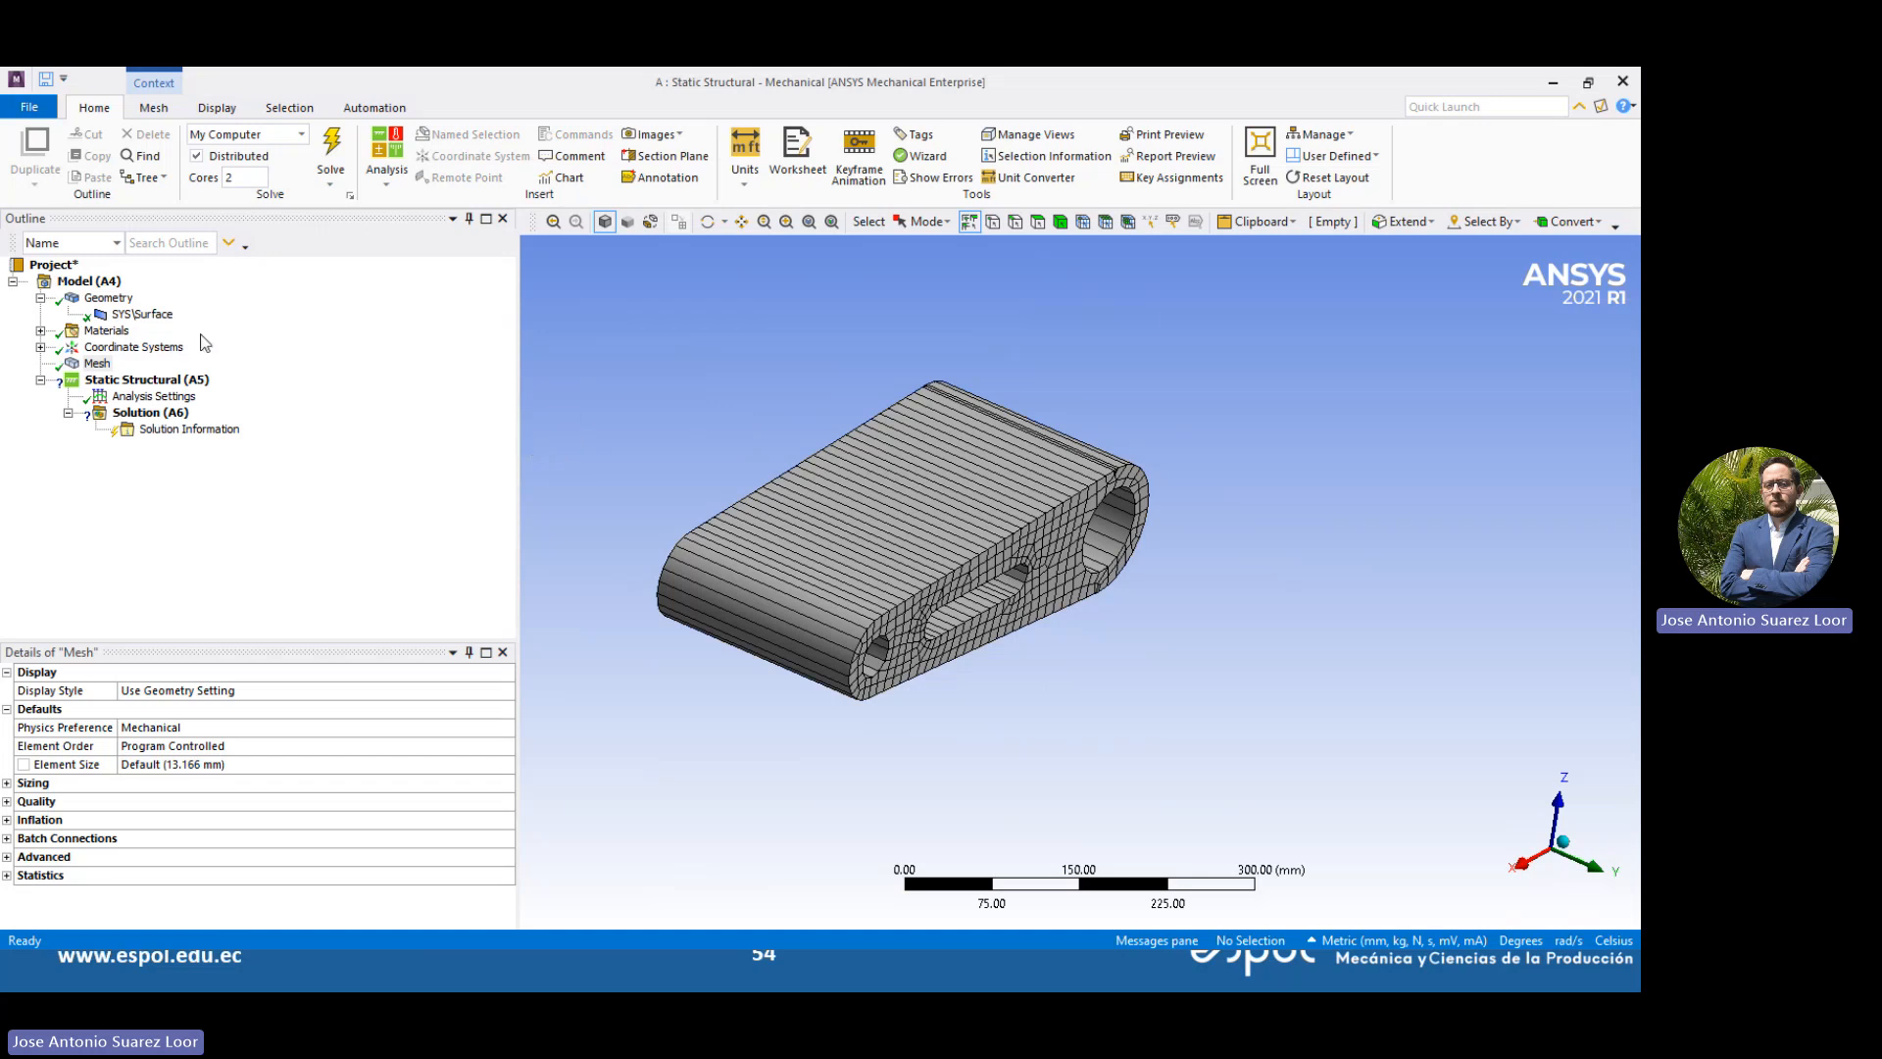
Reduce the surface body's thickness to 2 mm and inspect the thinner meshed link
left_click(142, 313)
left_click(180, 801)
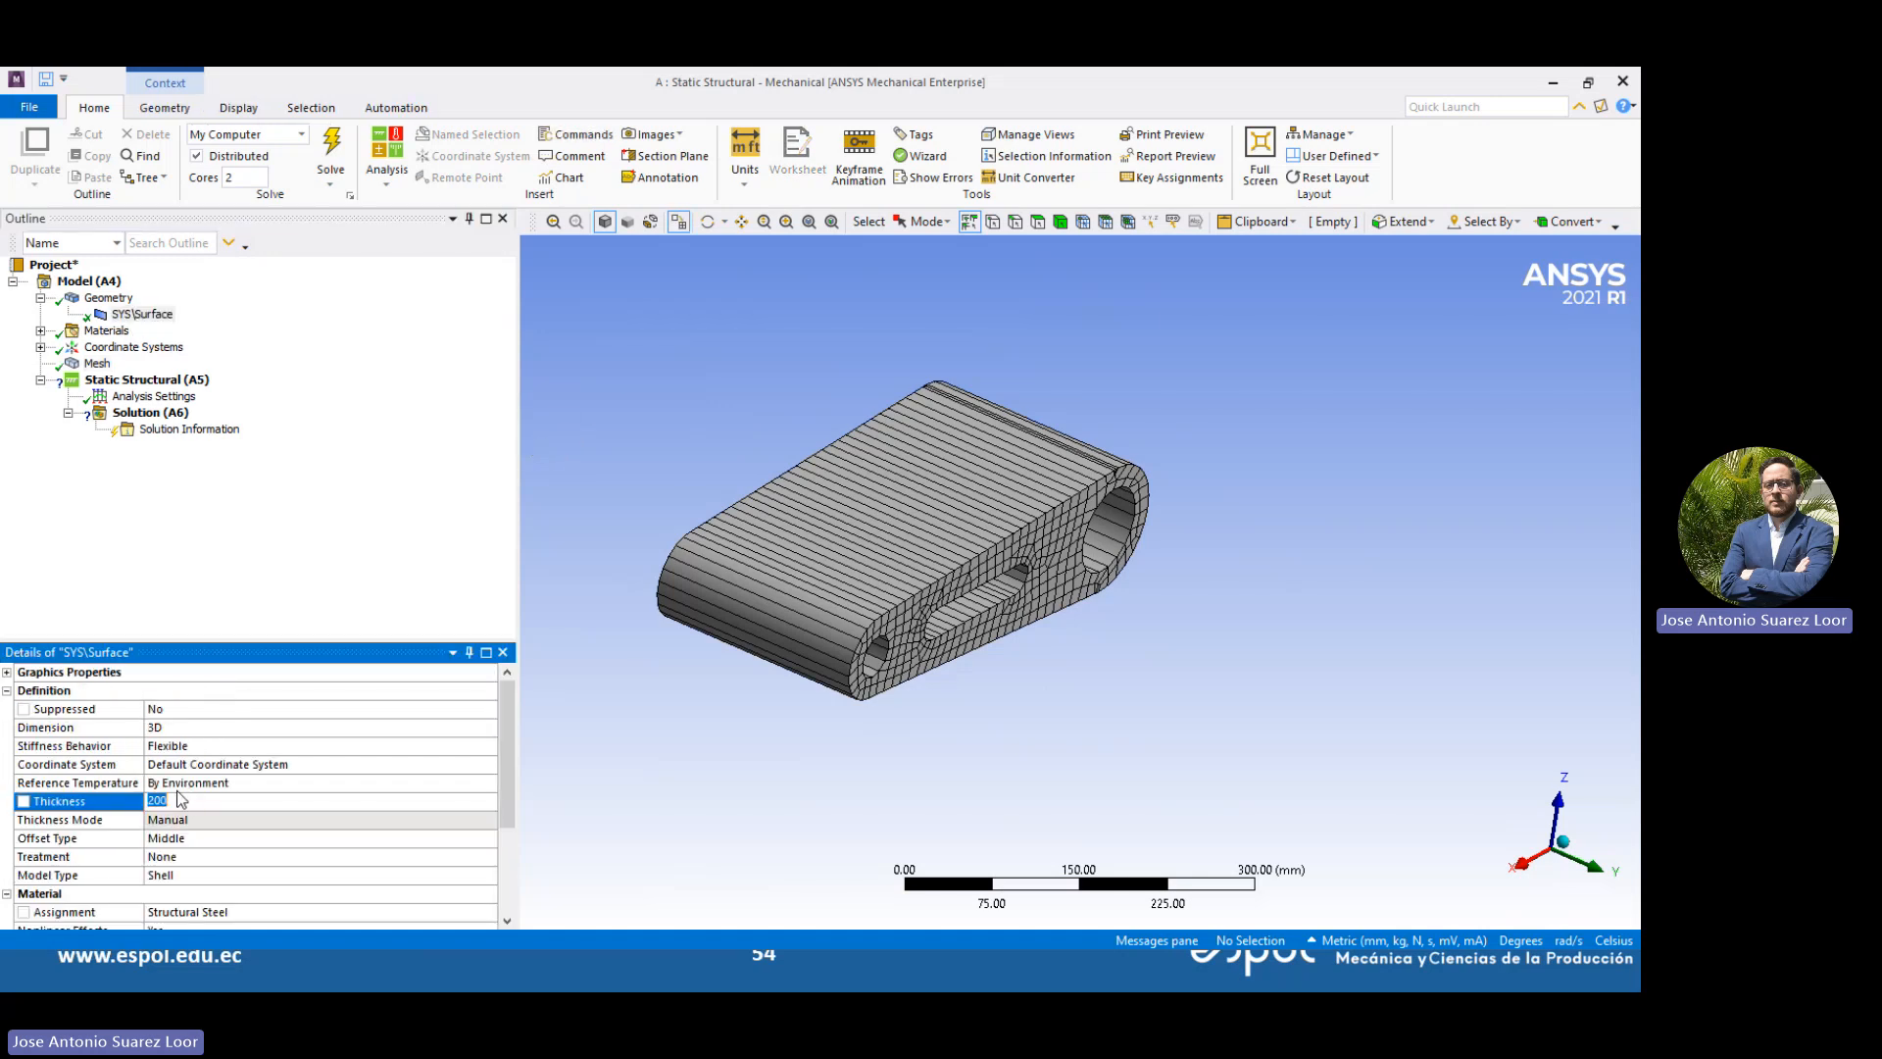
type("2")
key("Return")
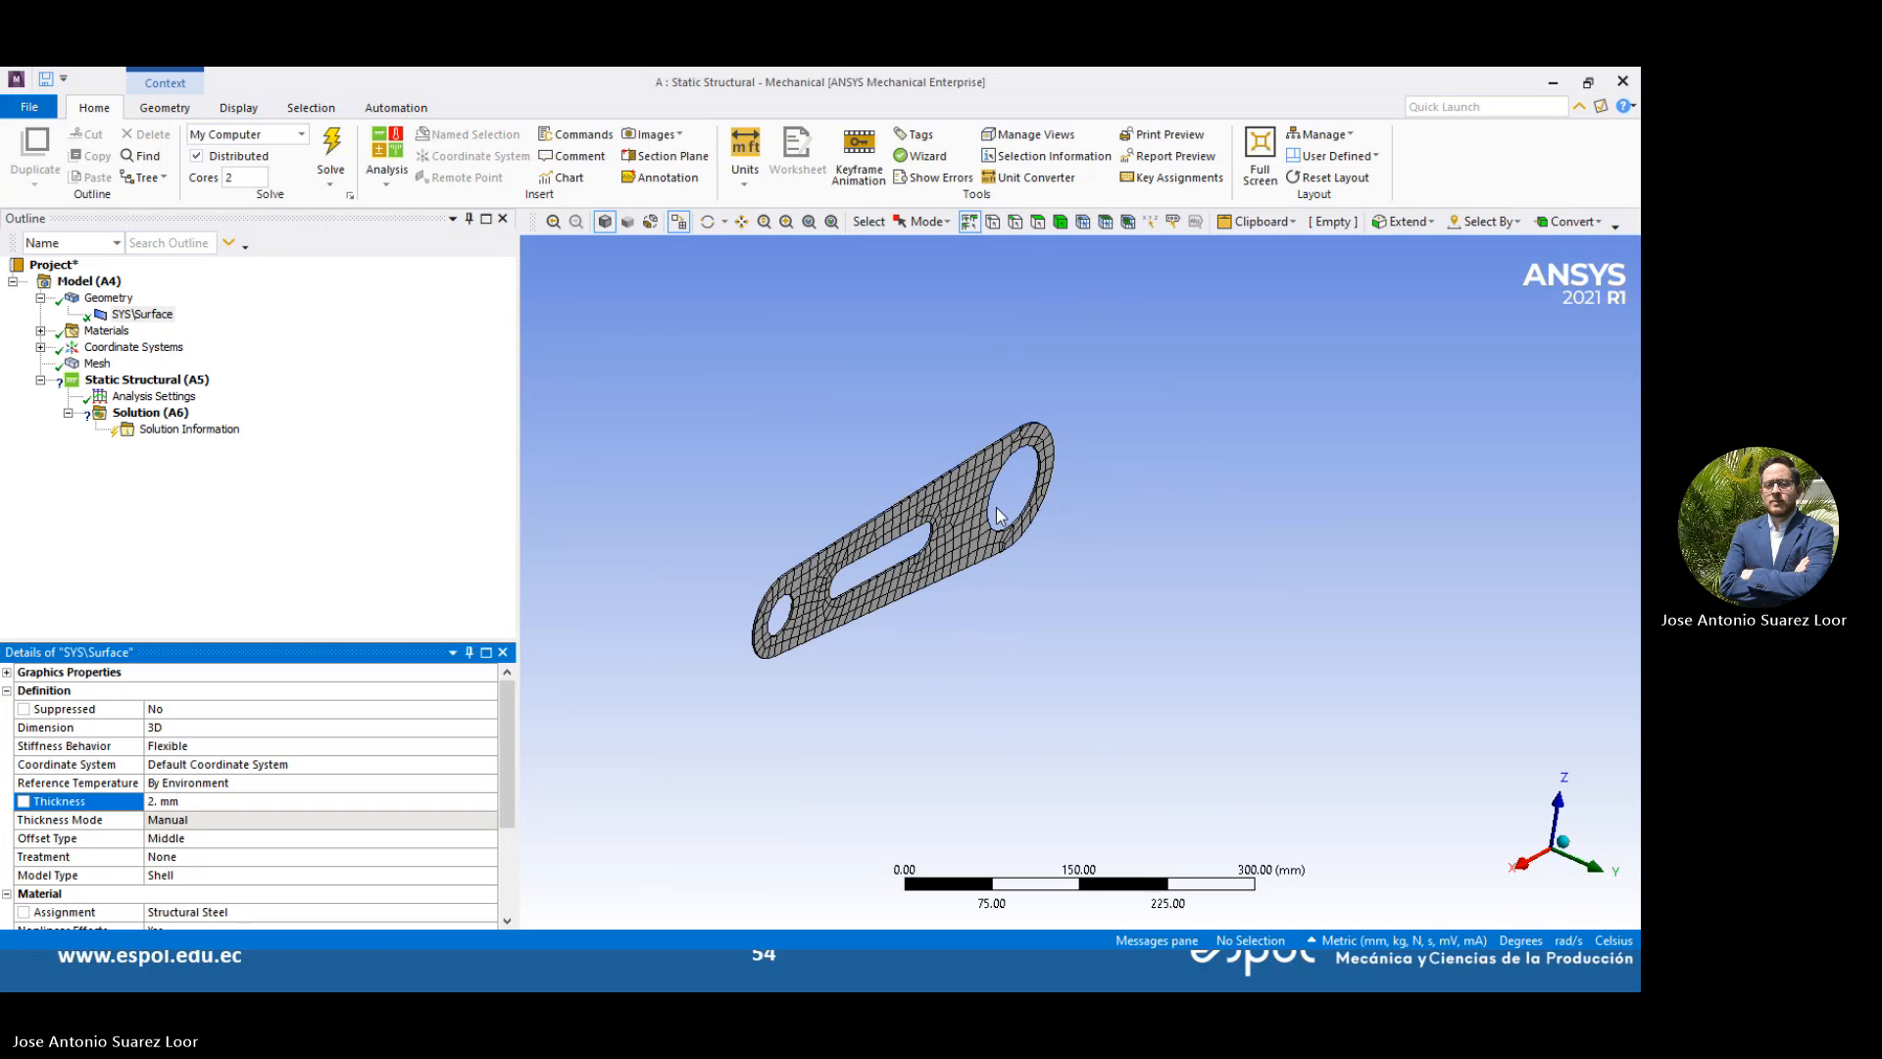
scroll(853, 504, "up", 3)
middle_click_drag(851, 504, 836, 443)
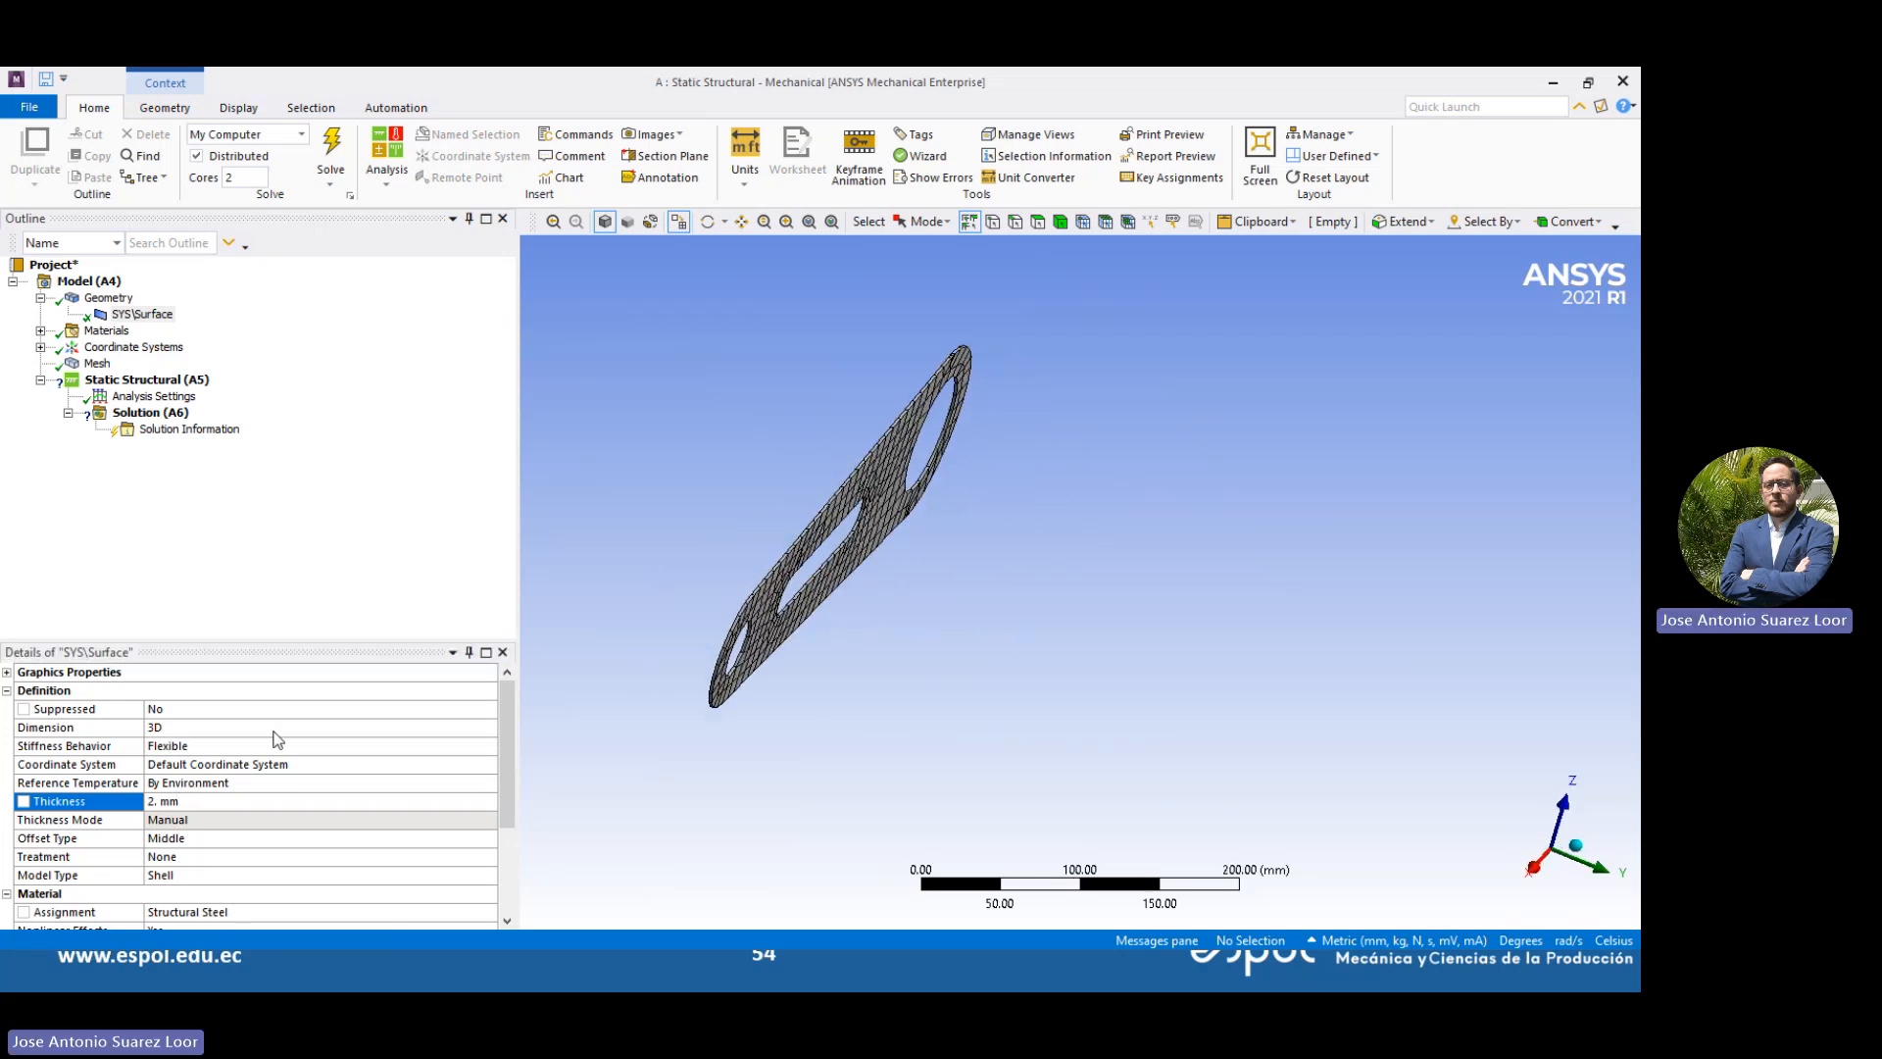
Set the surface body's thickness to 5 mm and turn the link to see its meshed face
left_click(255, 800)
type("5")
key("Return")
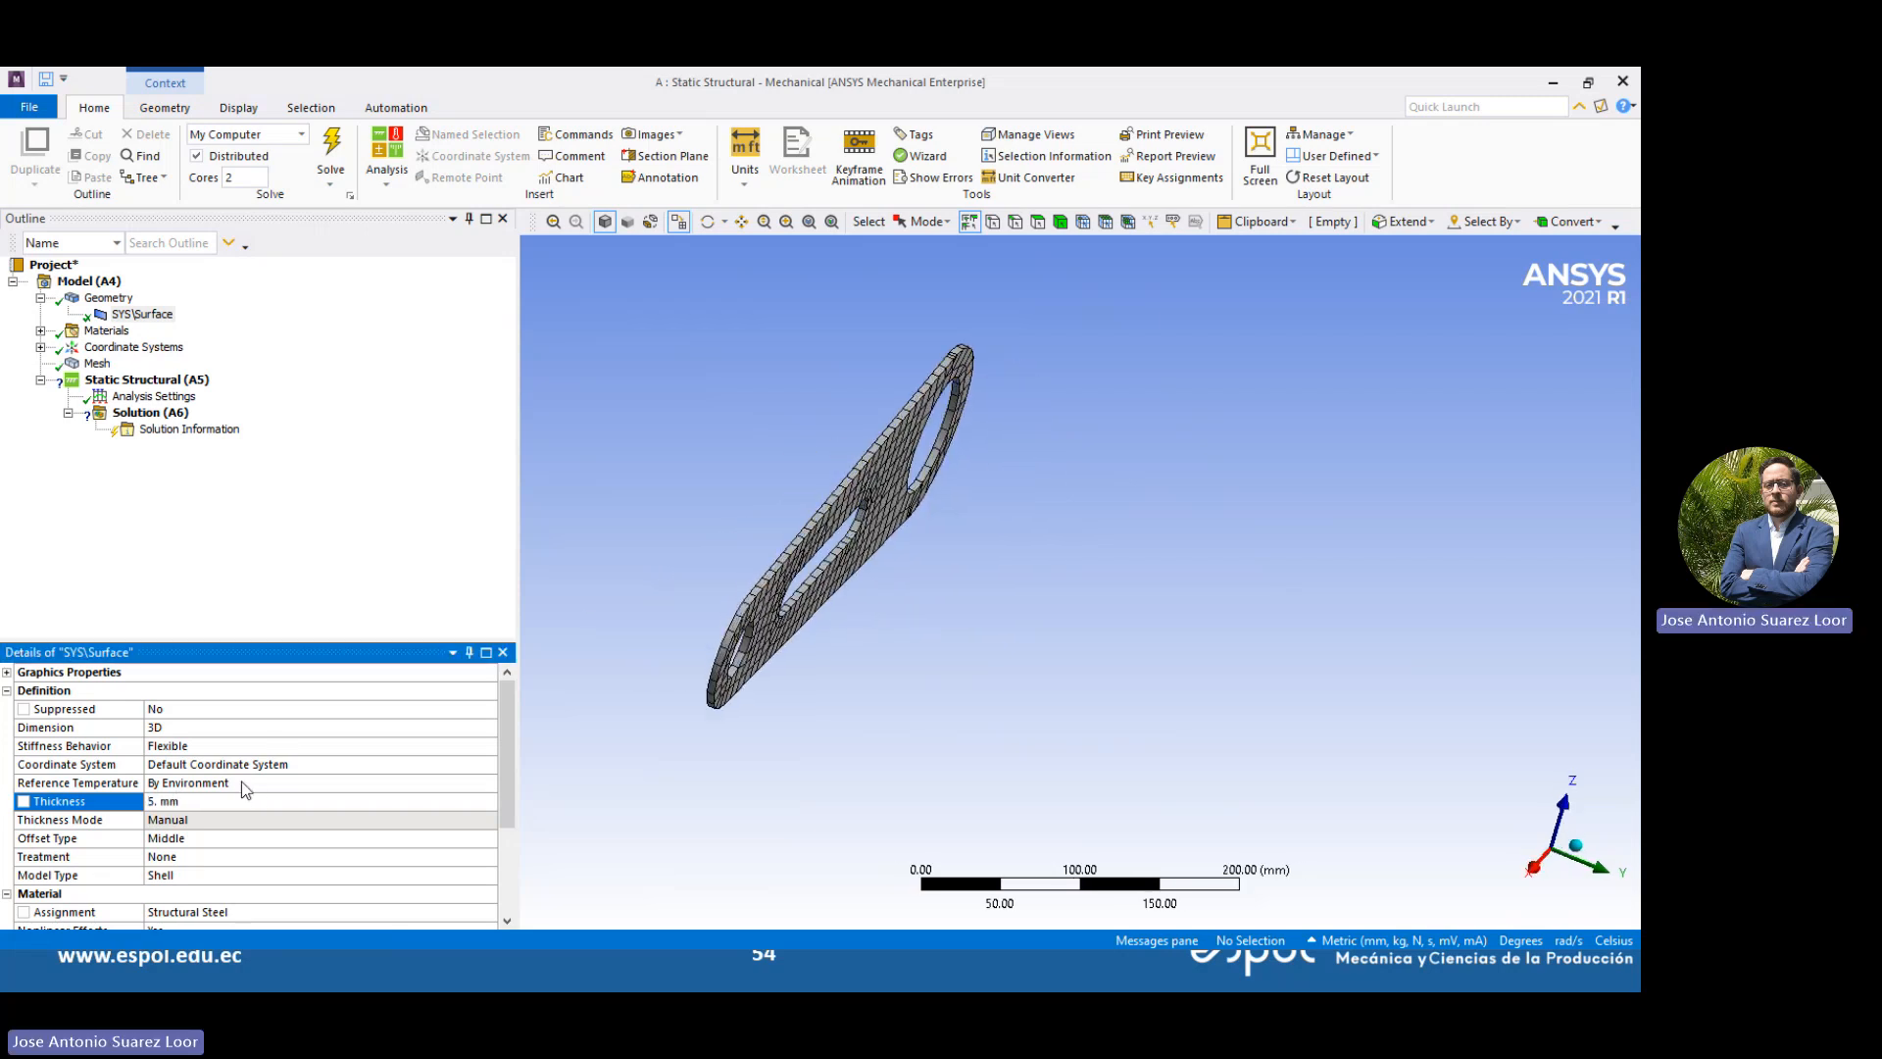
mouse_move(1072, 434)
middle_mouse_down()
mouse_move(939, 366)
mouse_move(862, 369)
middle_mouse_up()
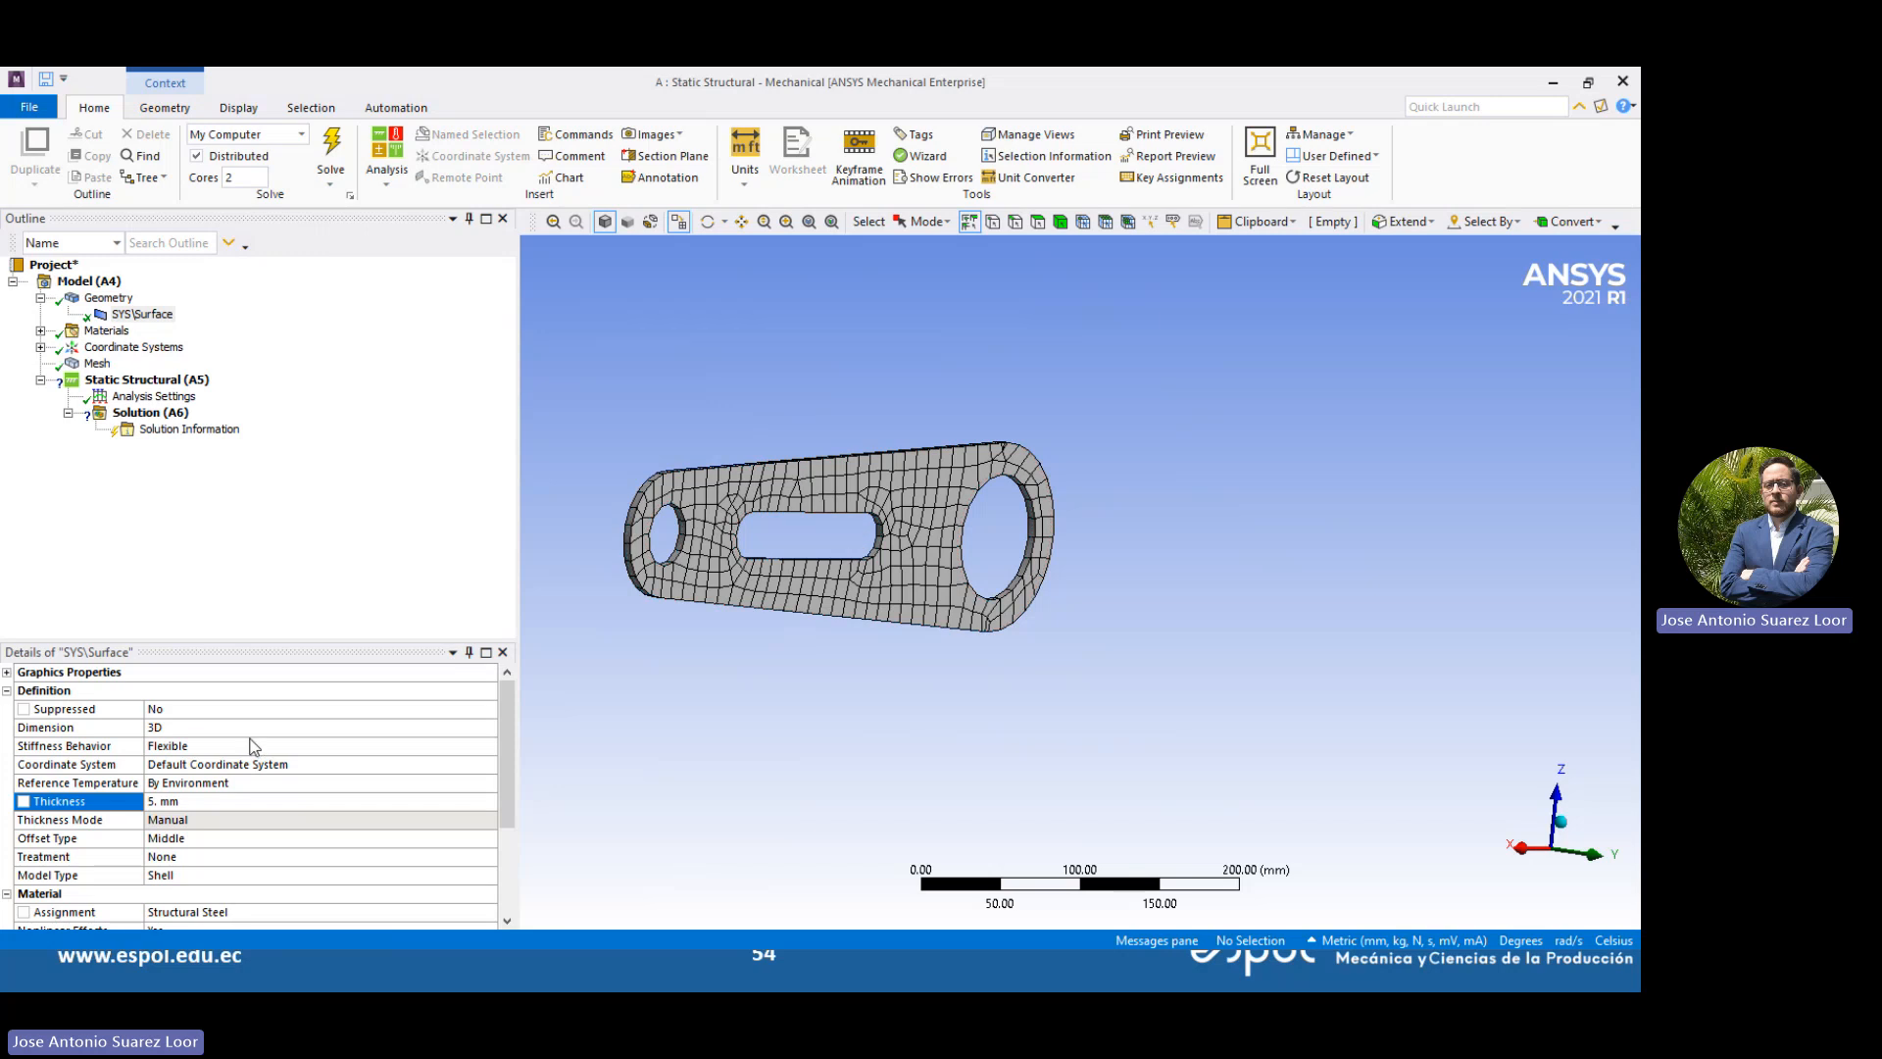
Look at the surface body's Dimension options and examine the meshed link edge-on and nearly face-on
scroll(250, 852, "down", 3)
scroll(250, 852, "up", 3)
left_click(174, 726)
left_click(488, 727)
left_click(461, 579)
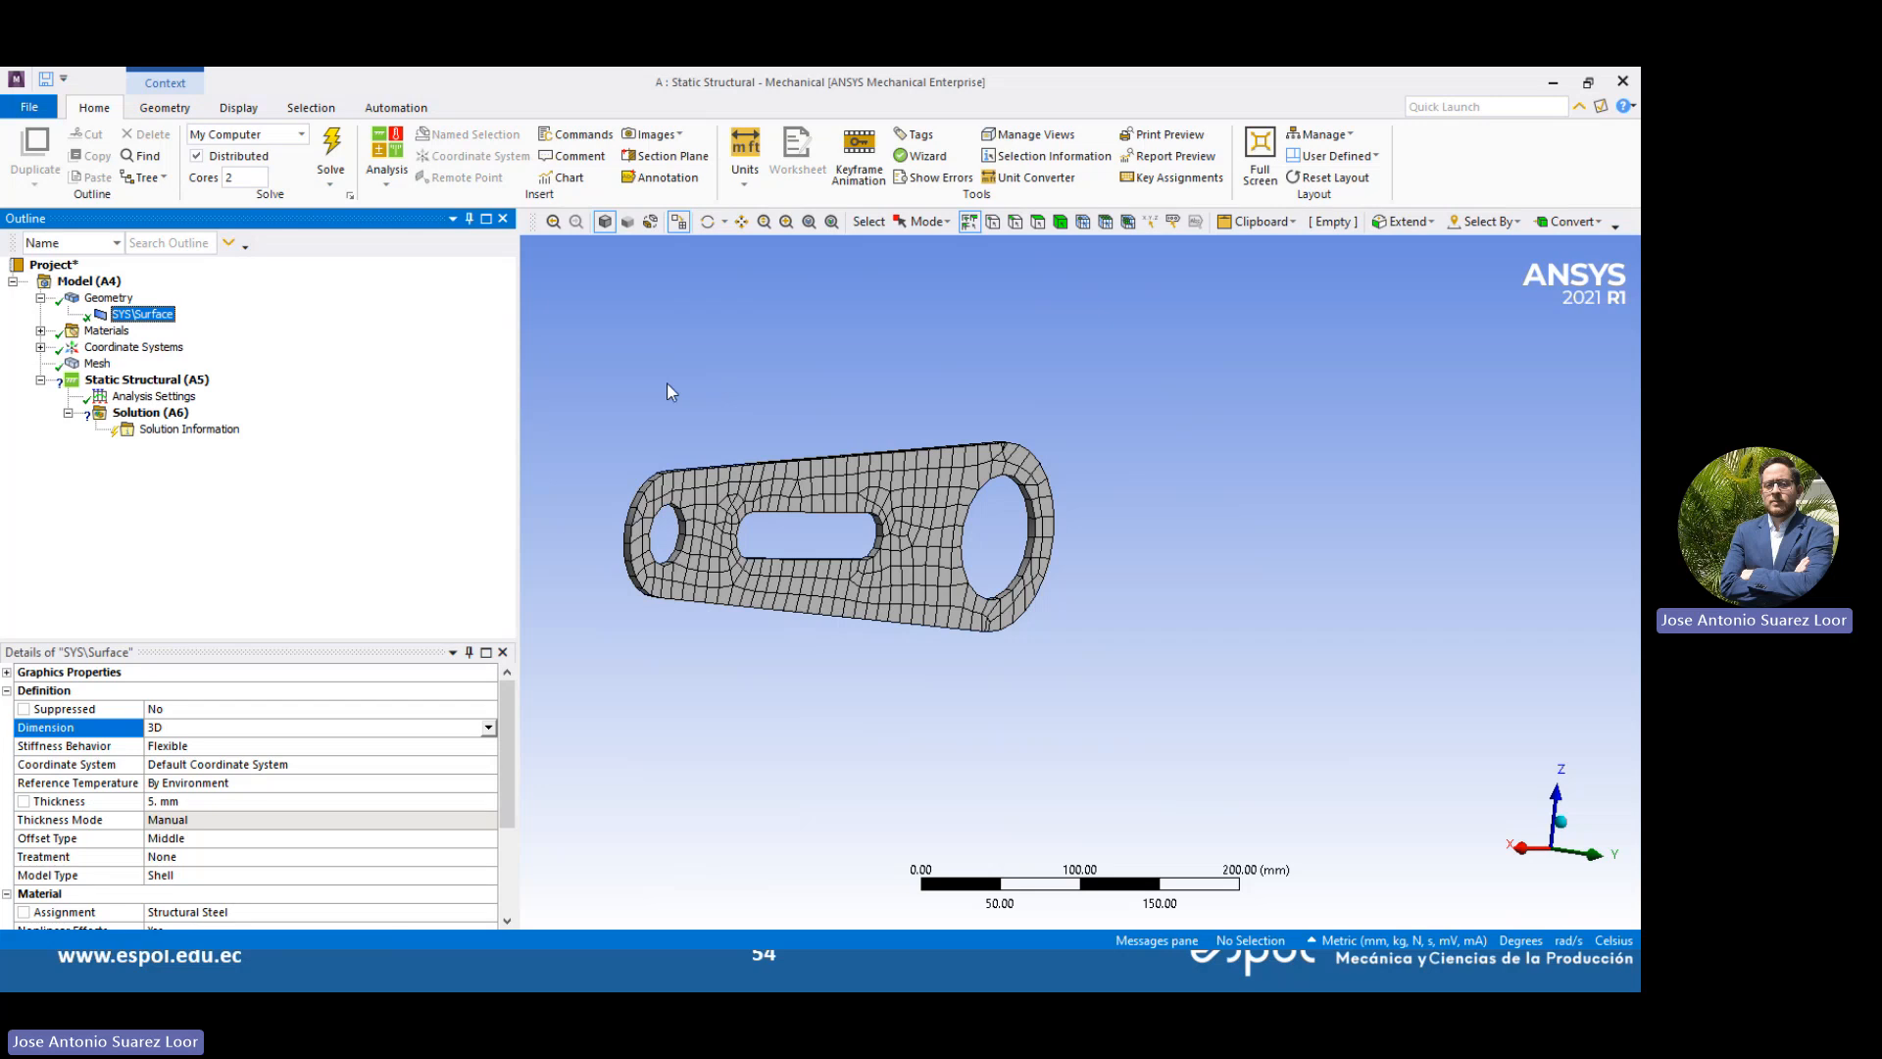
middle_click_drag(673, 390, 759, 437)
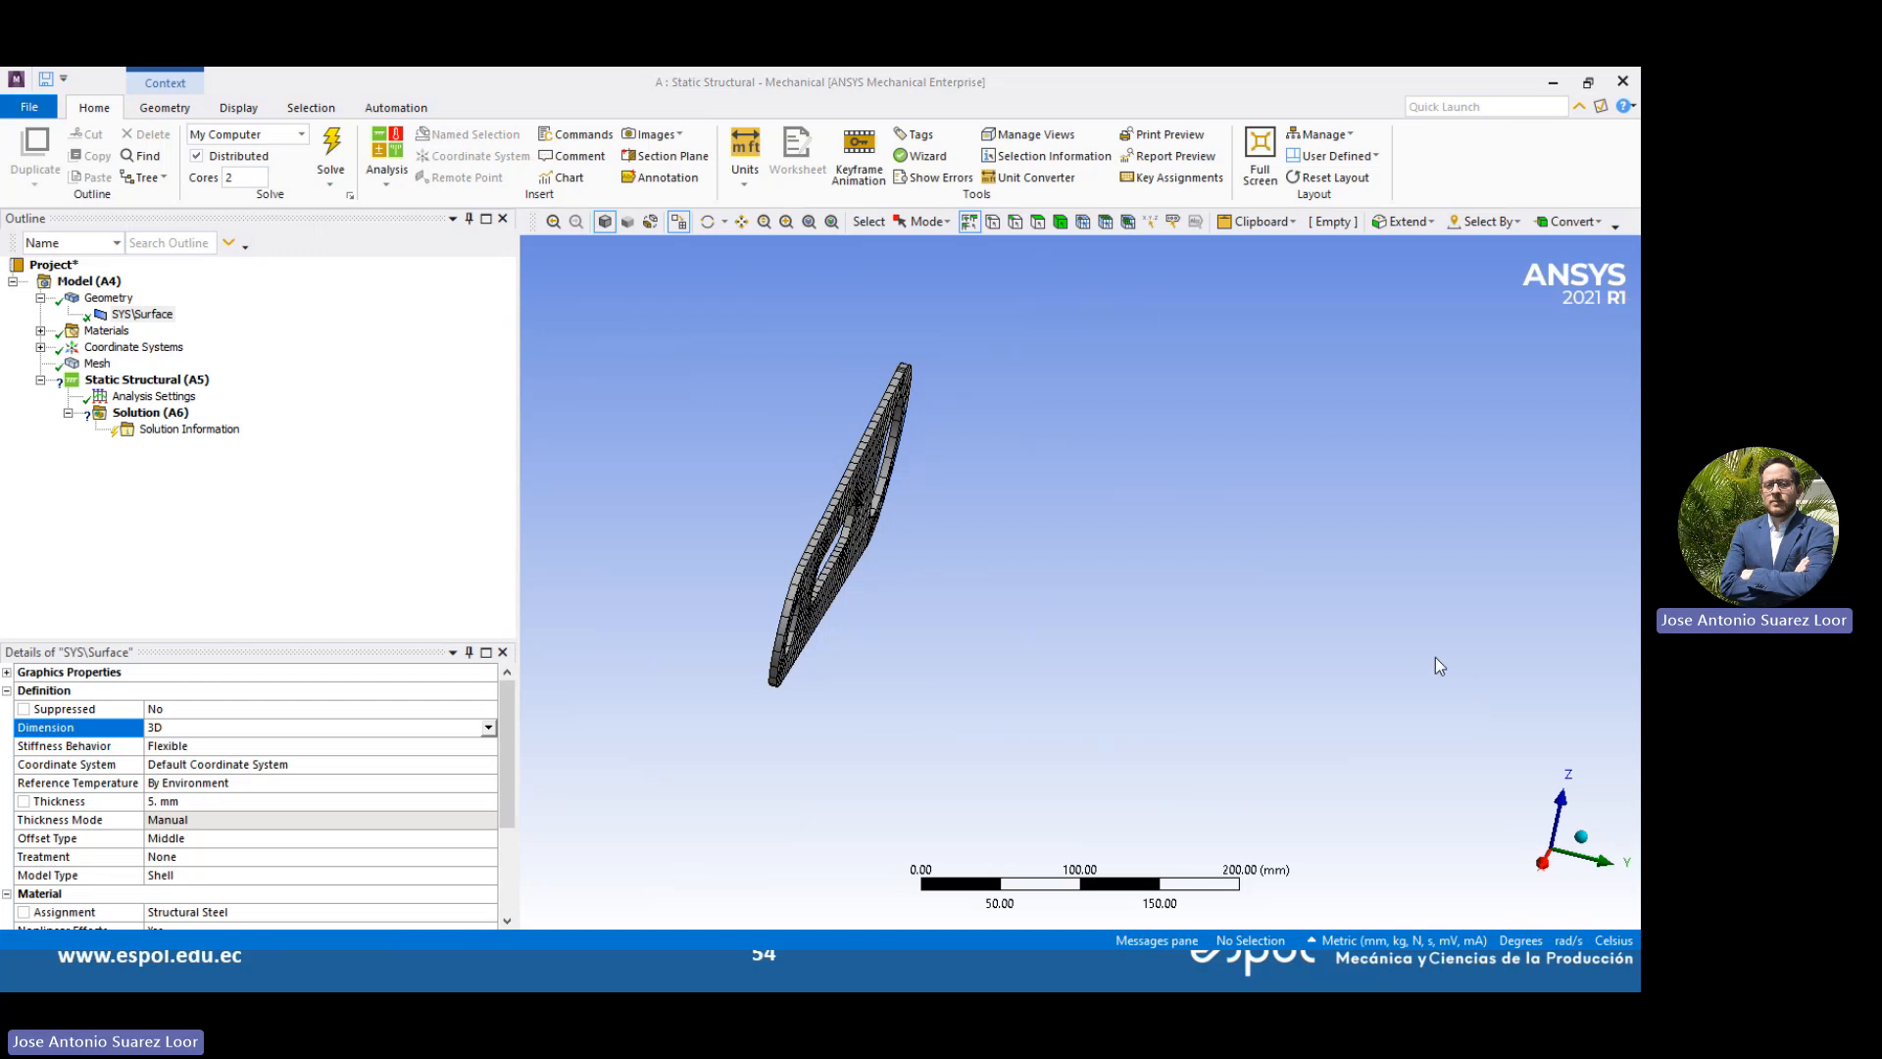
left_click(1585, 841)
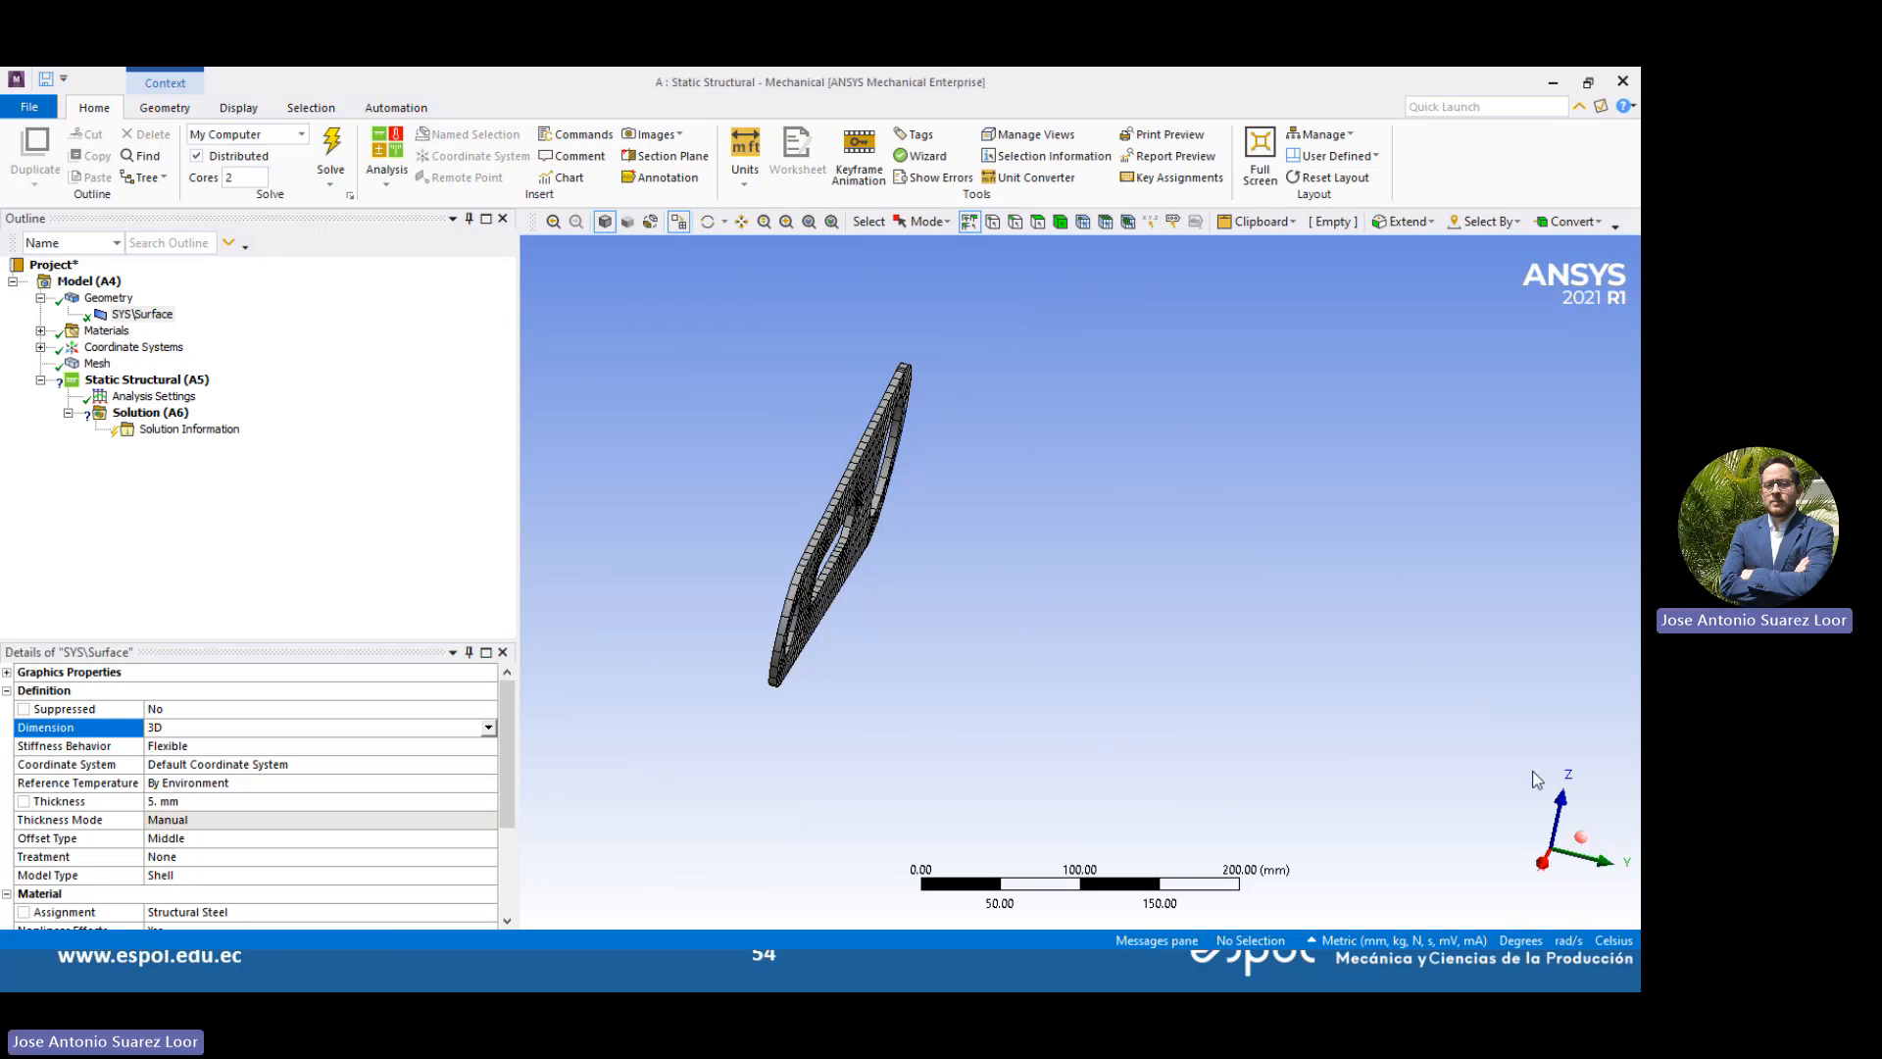
scroll(1049, 492, "down", 1)
middle_click_drag(769, 328, 941, 588)
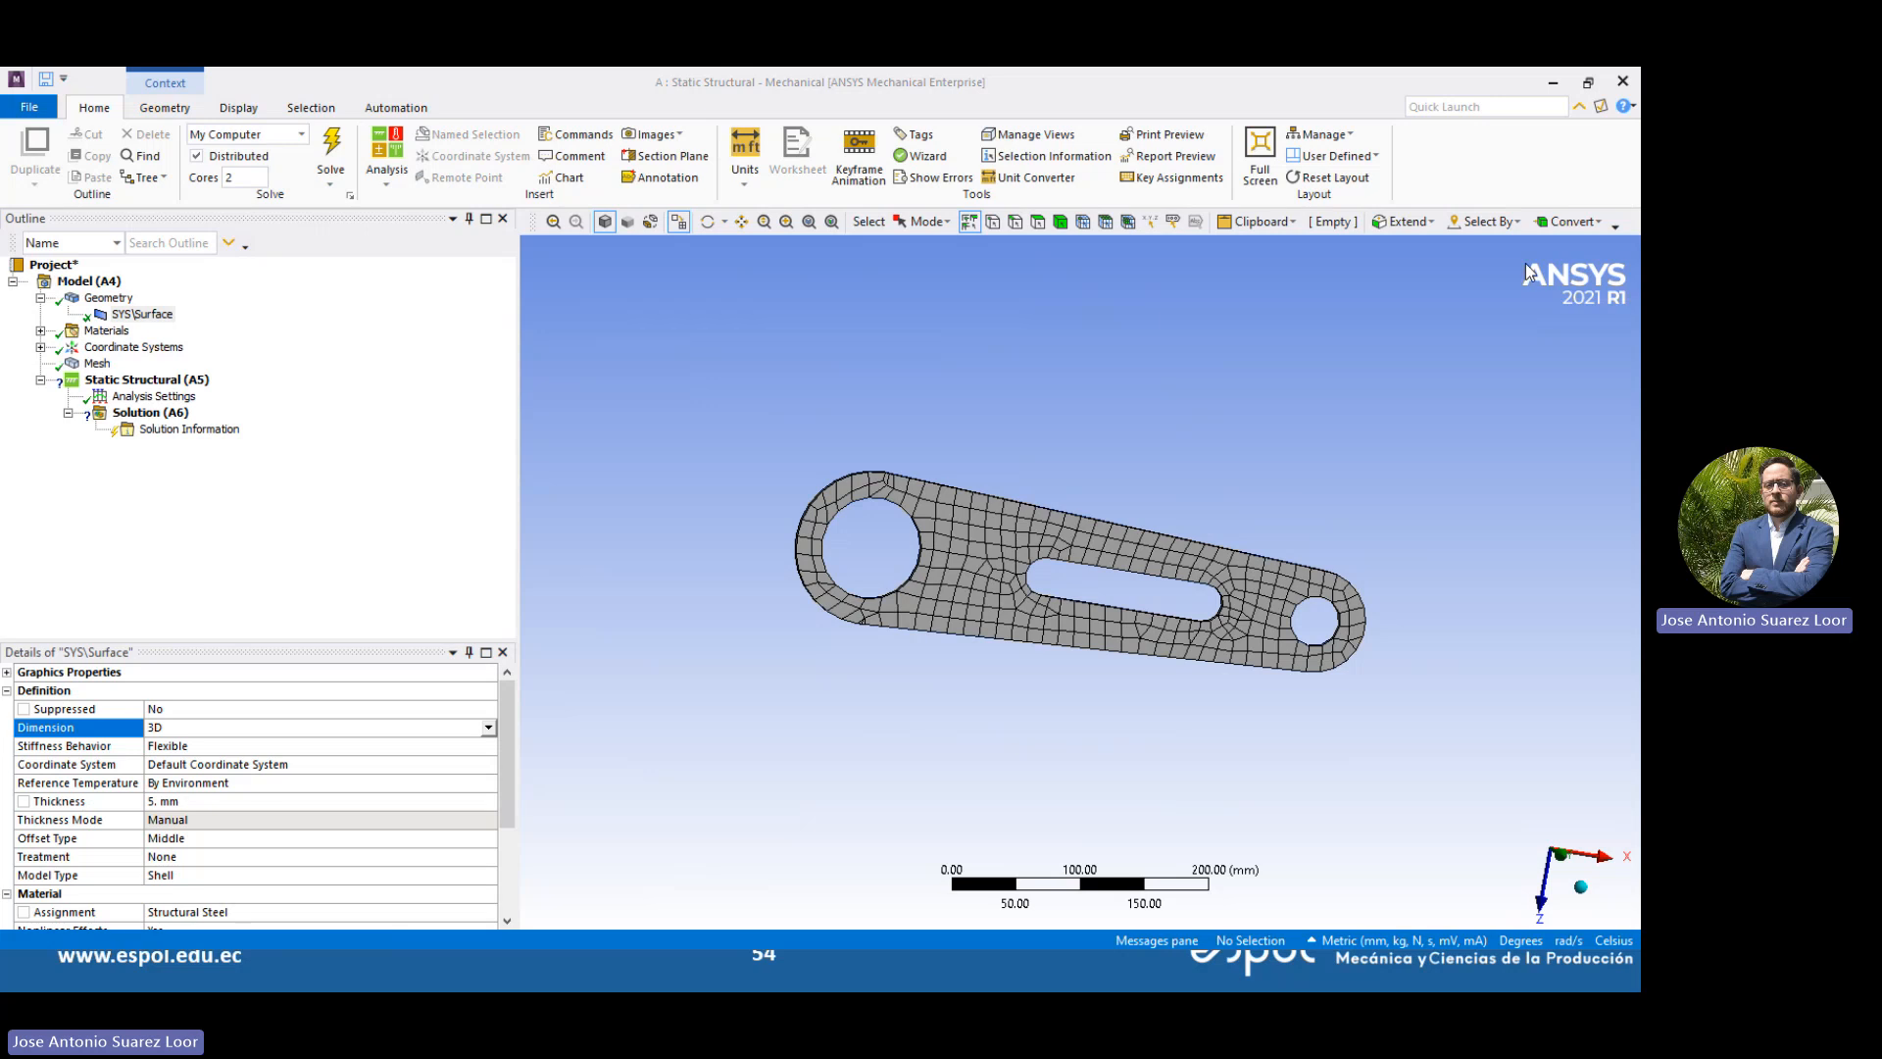
middle_click_drag(860, 409, 805, 384)
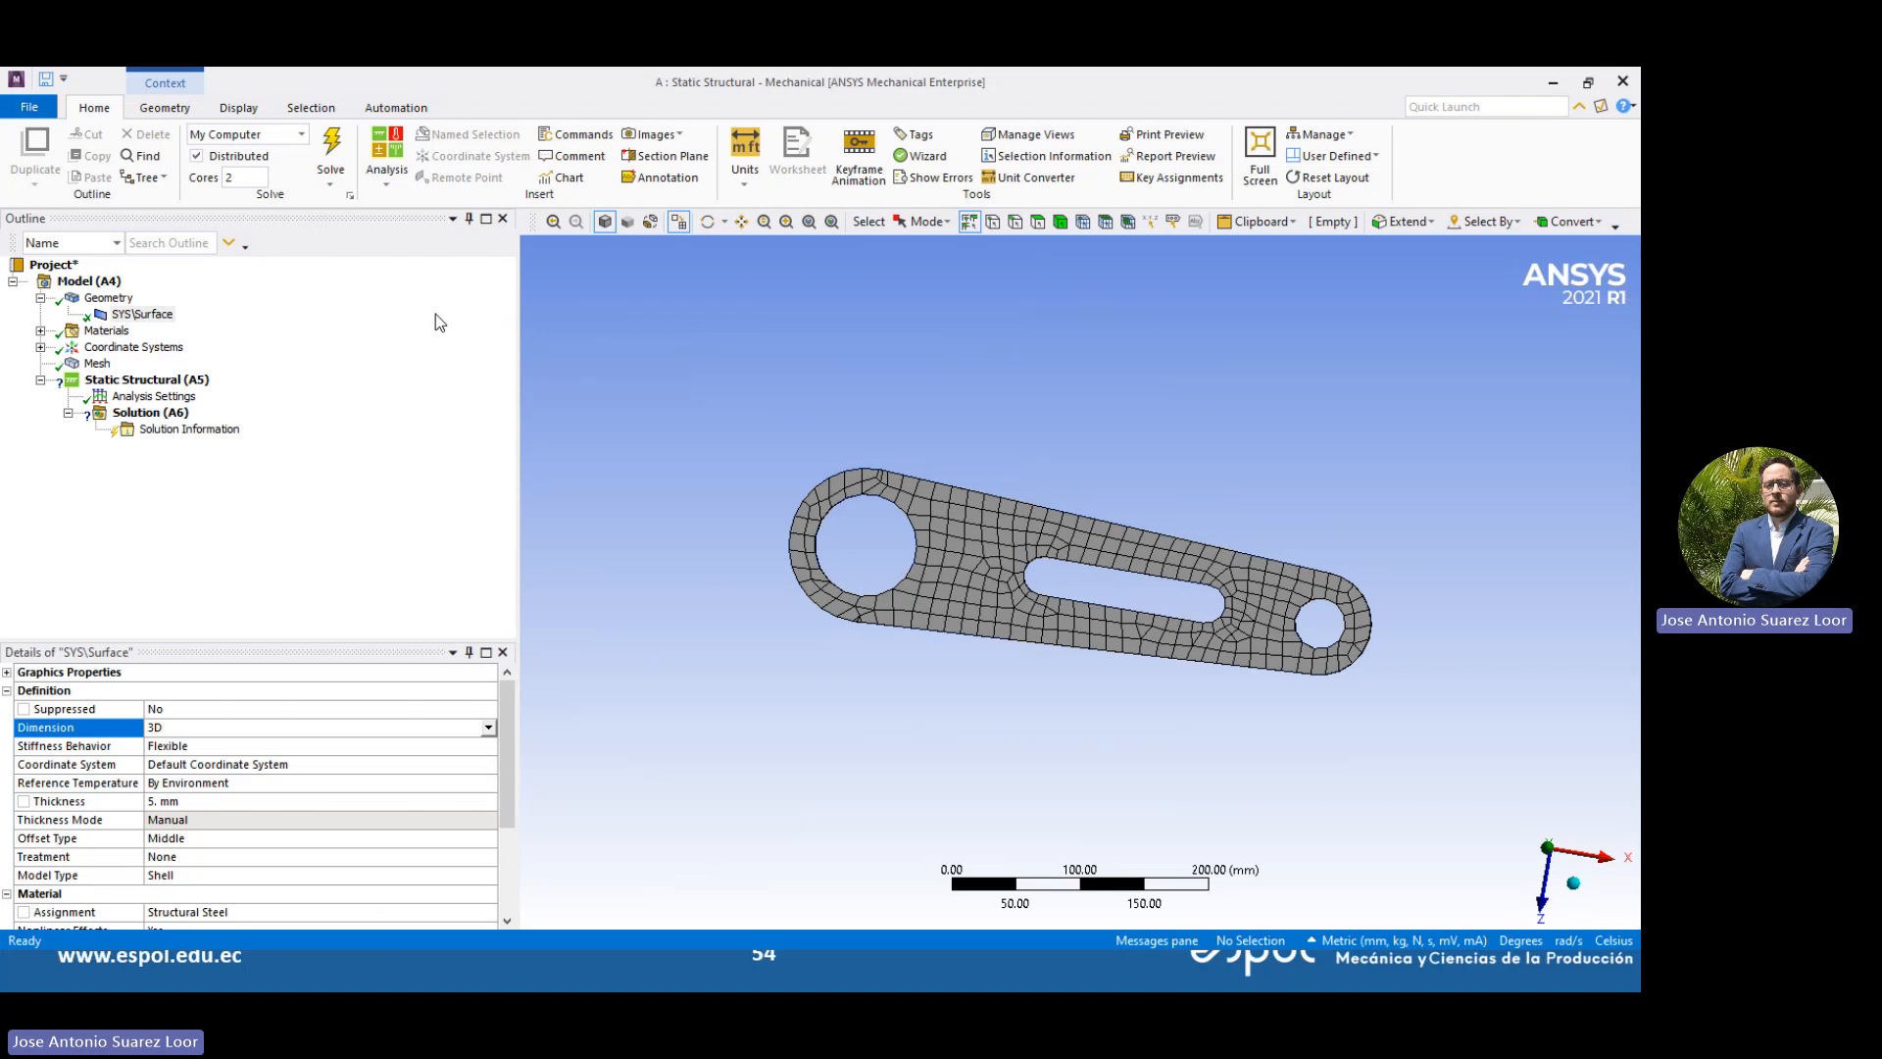
Review the Structural Steel material's properties, from the structural data down to the thermal, electric and magnetic data
left_click(40, 330)
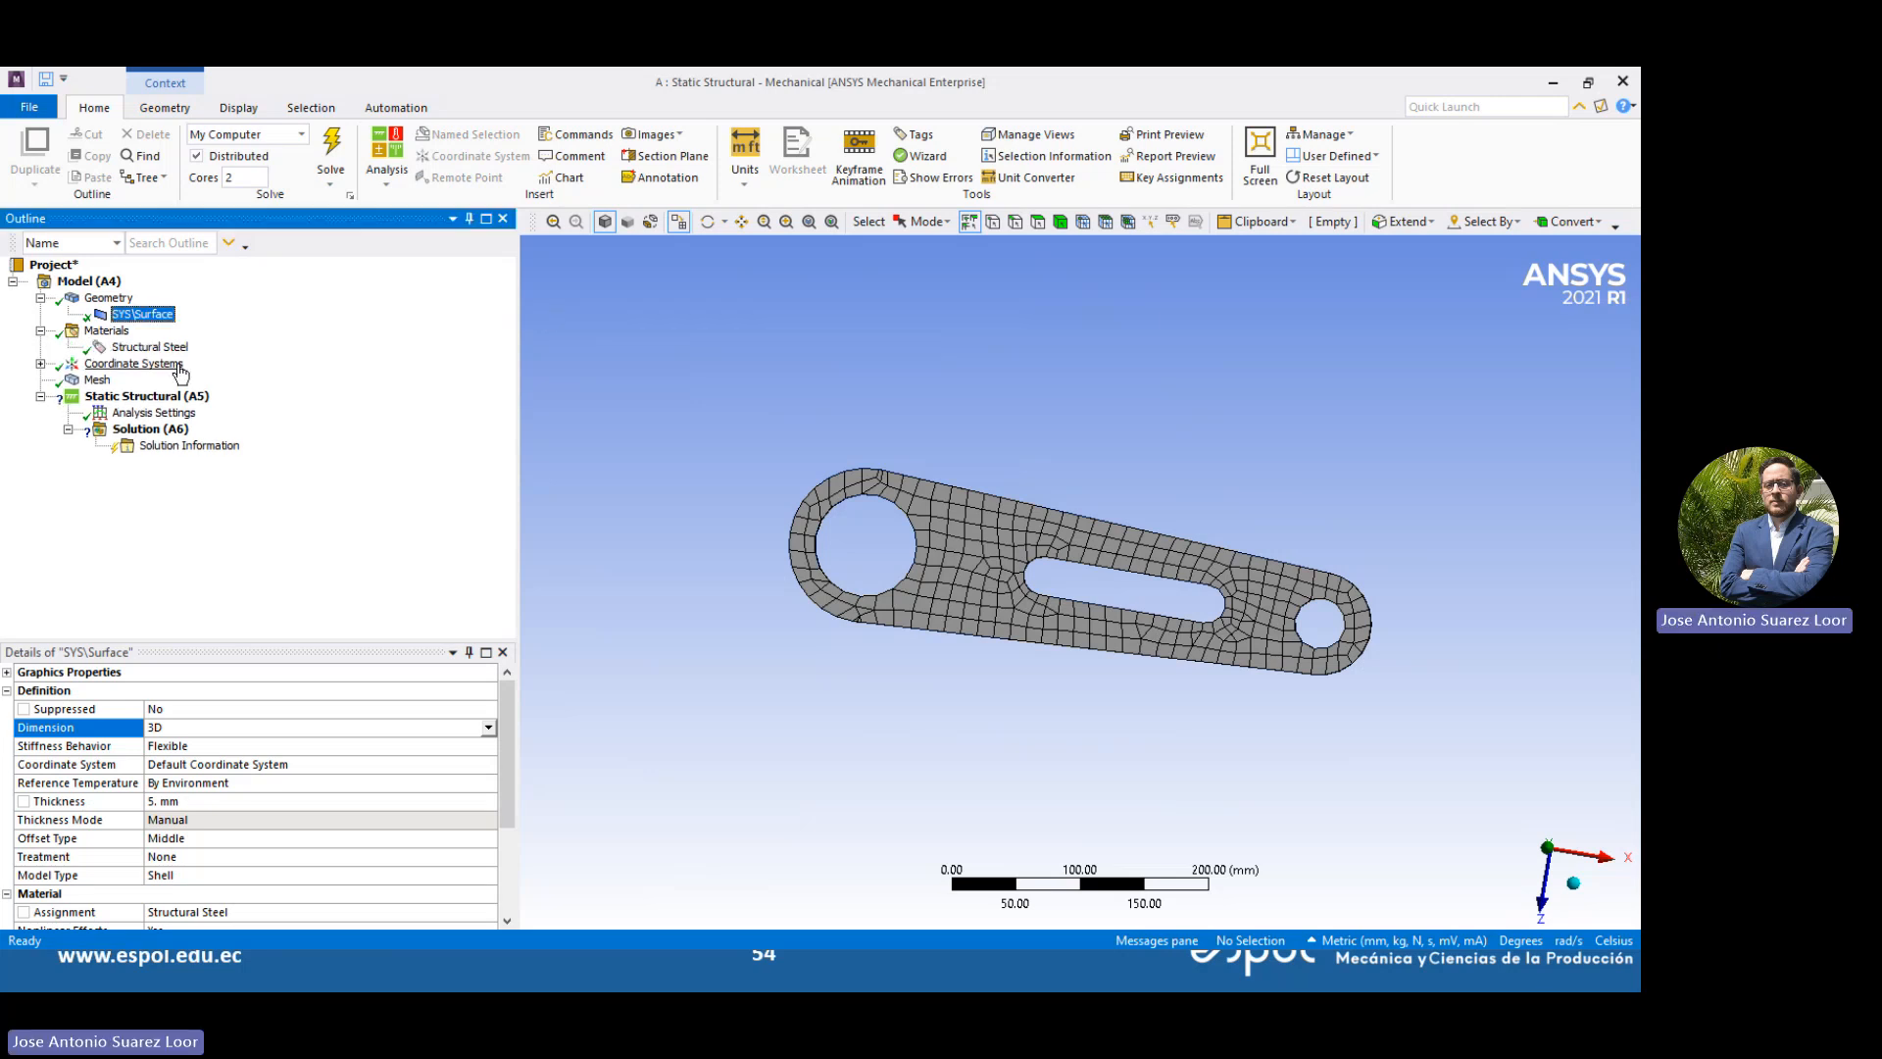
left_click(150, 347)
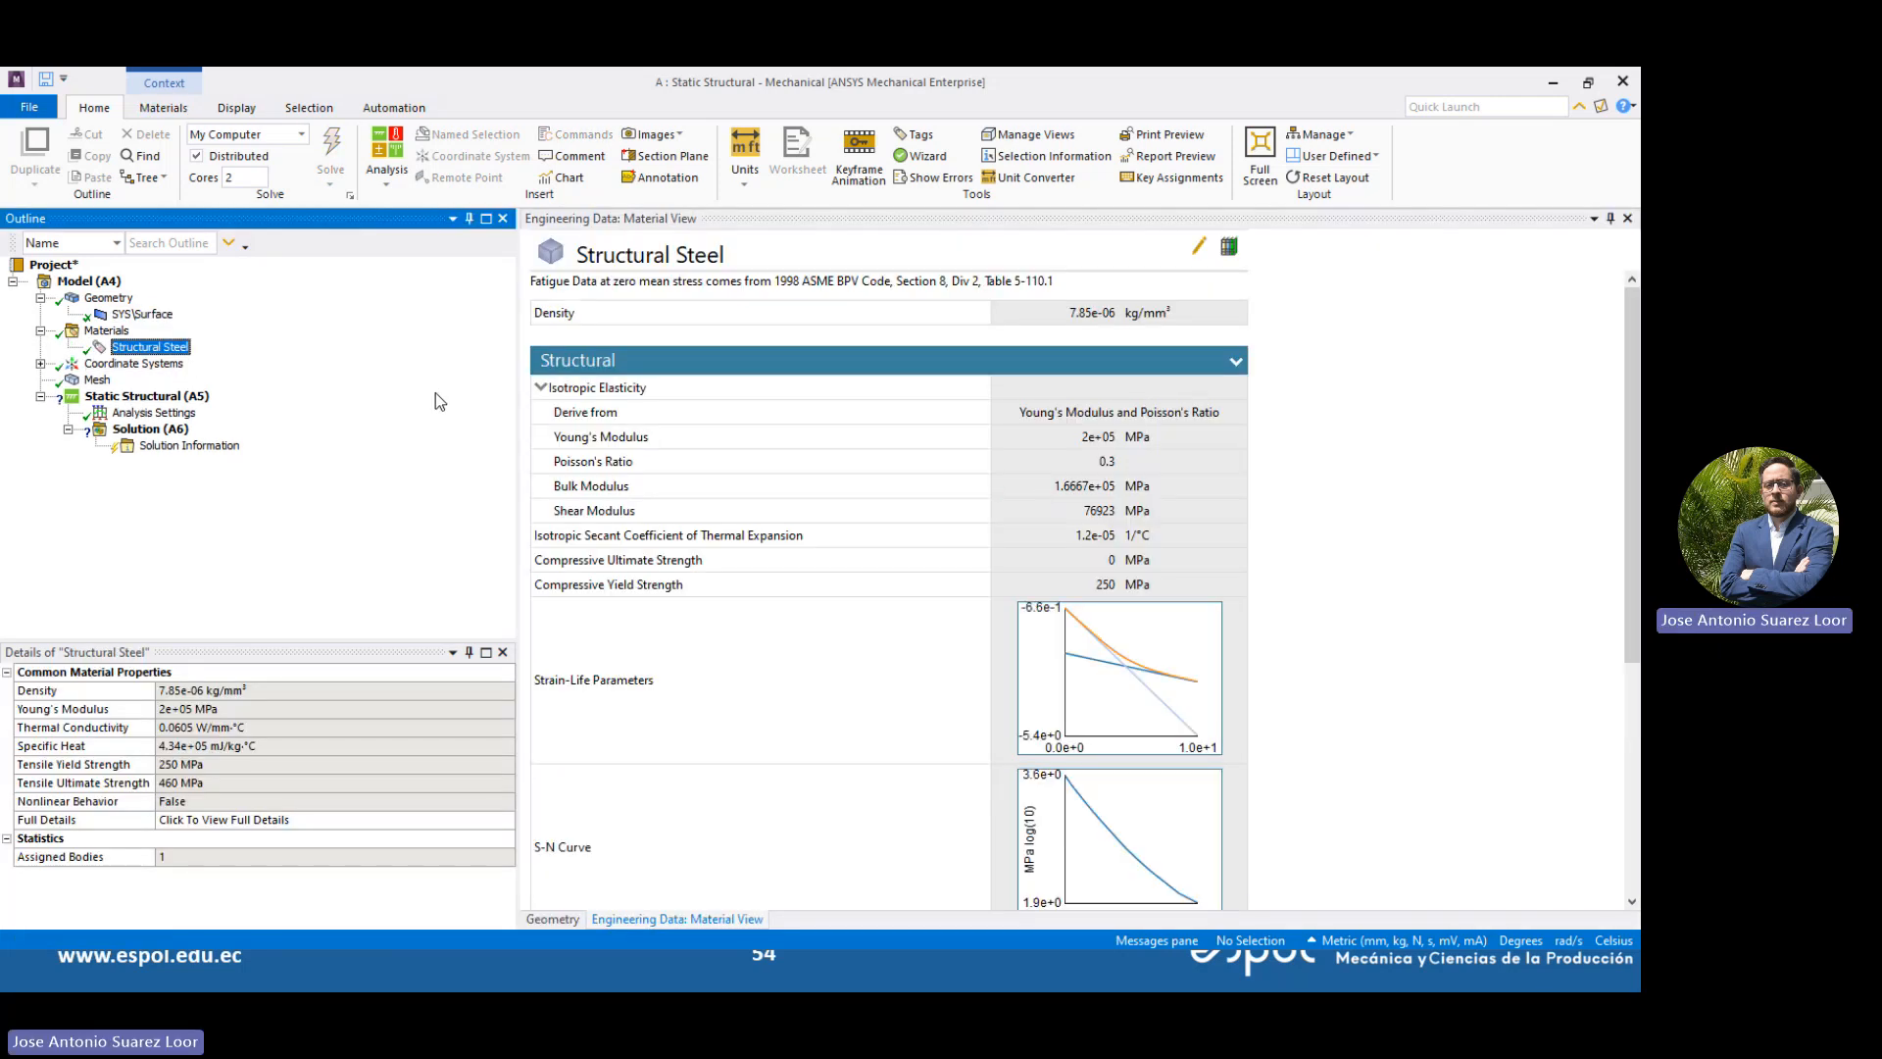
scroll(1034, 502, "down", 3)
scroll(1031, 504, "down", 1)
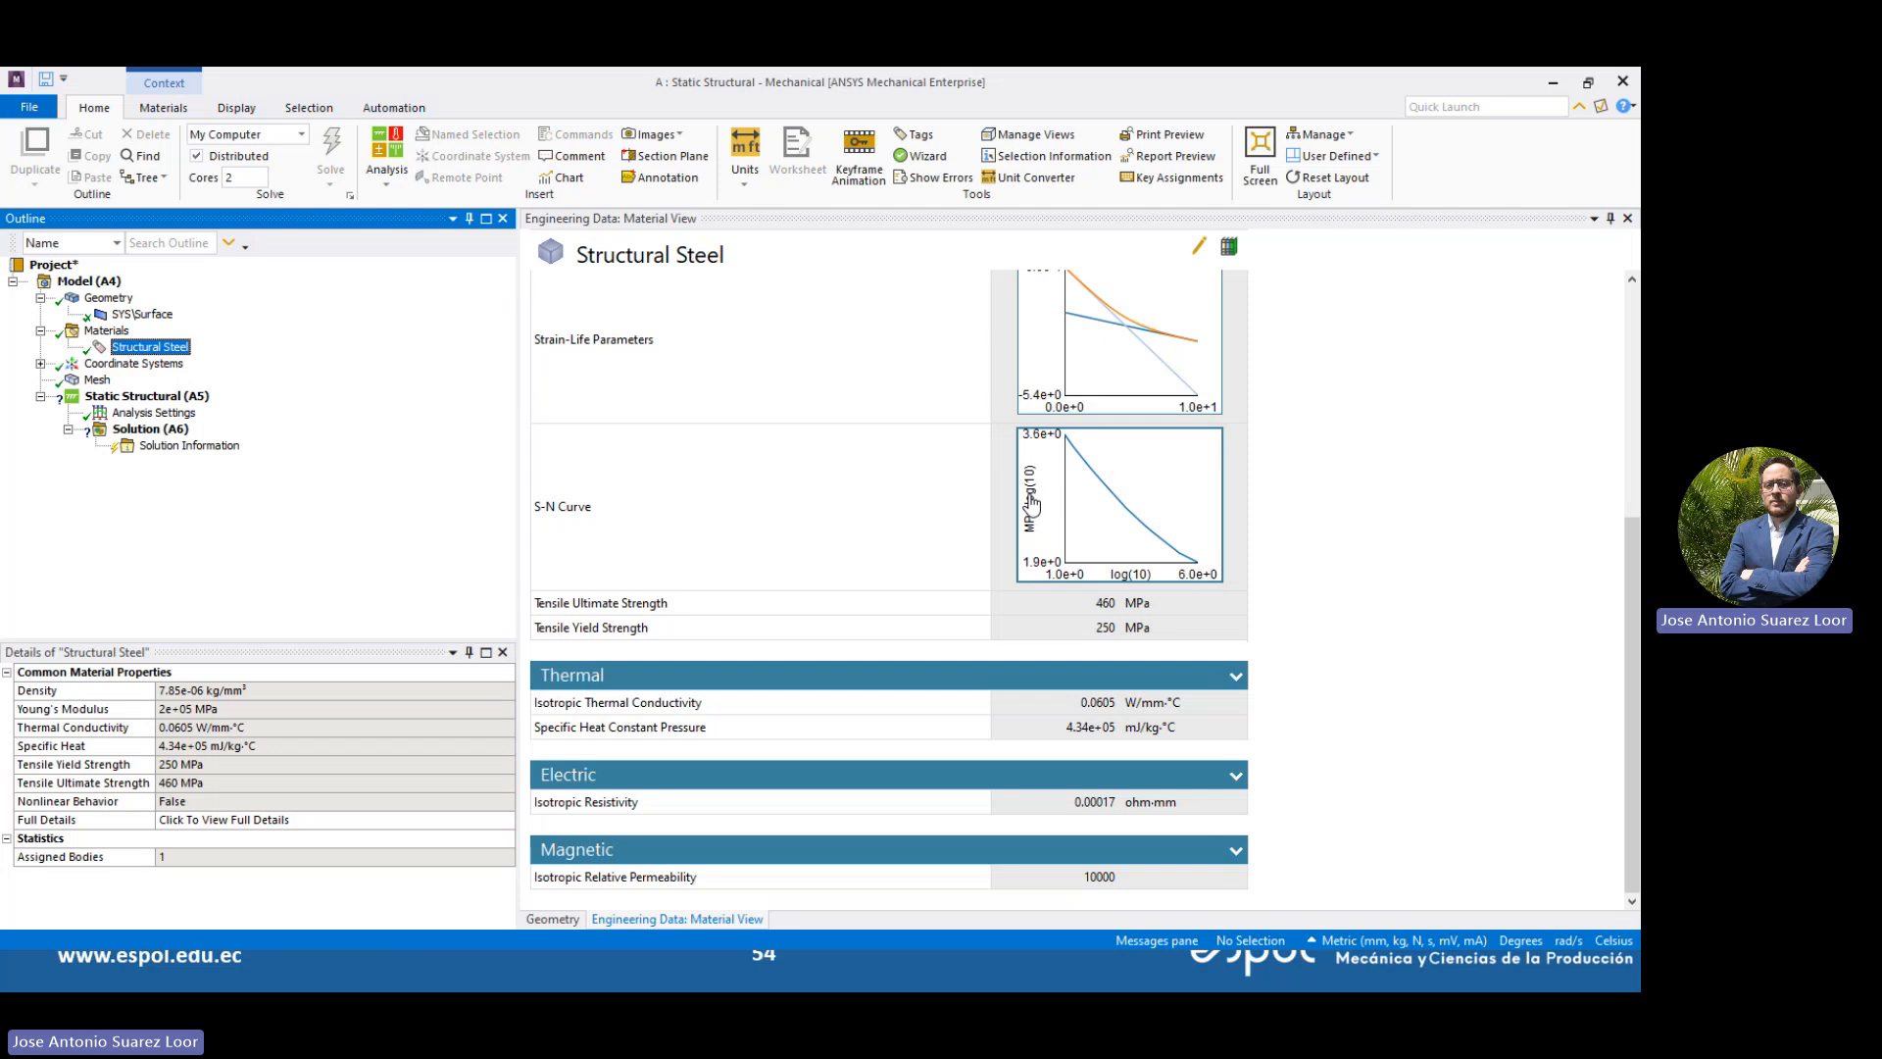
Review Structural Steel's elasticity, fatigue and strength data, including the enlarged Strain-Life Parameters chart
scroll(1031, 504, "up", 3)
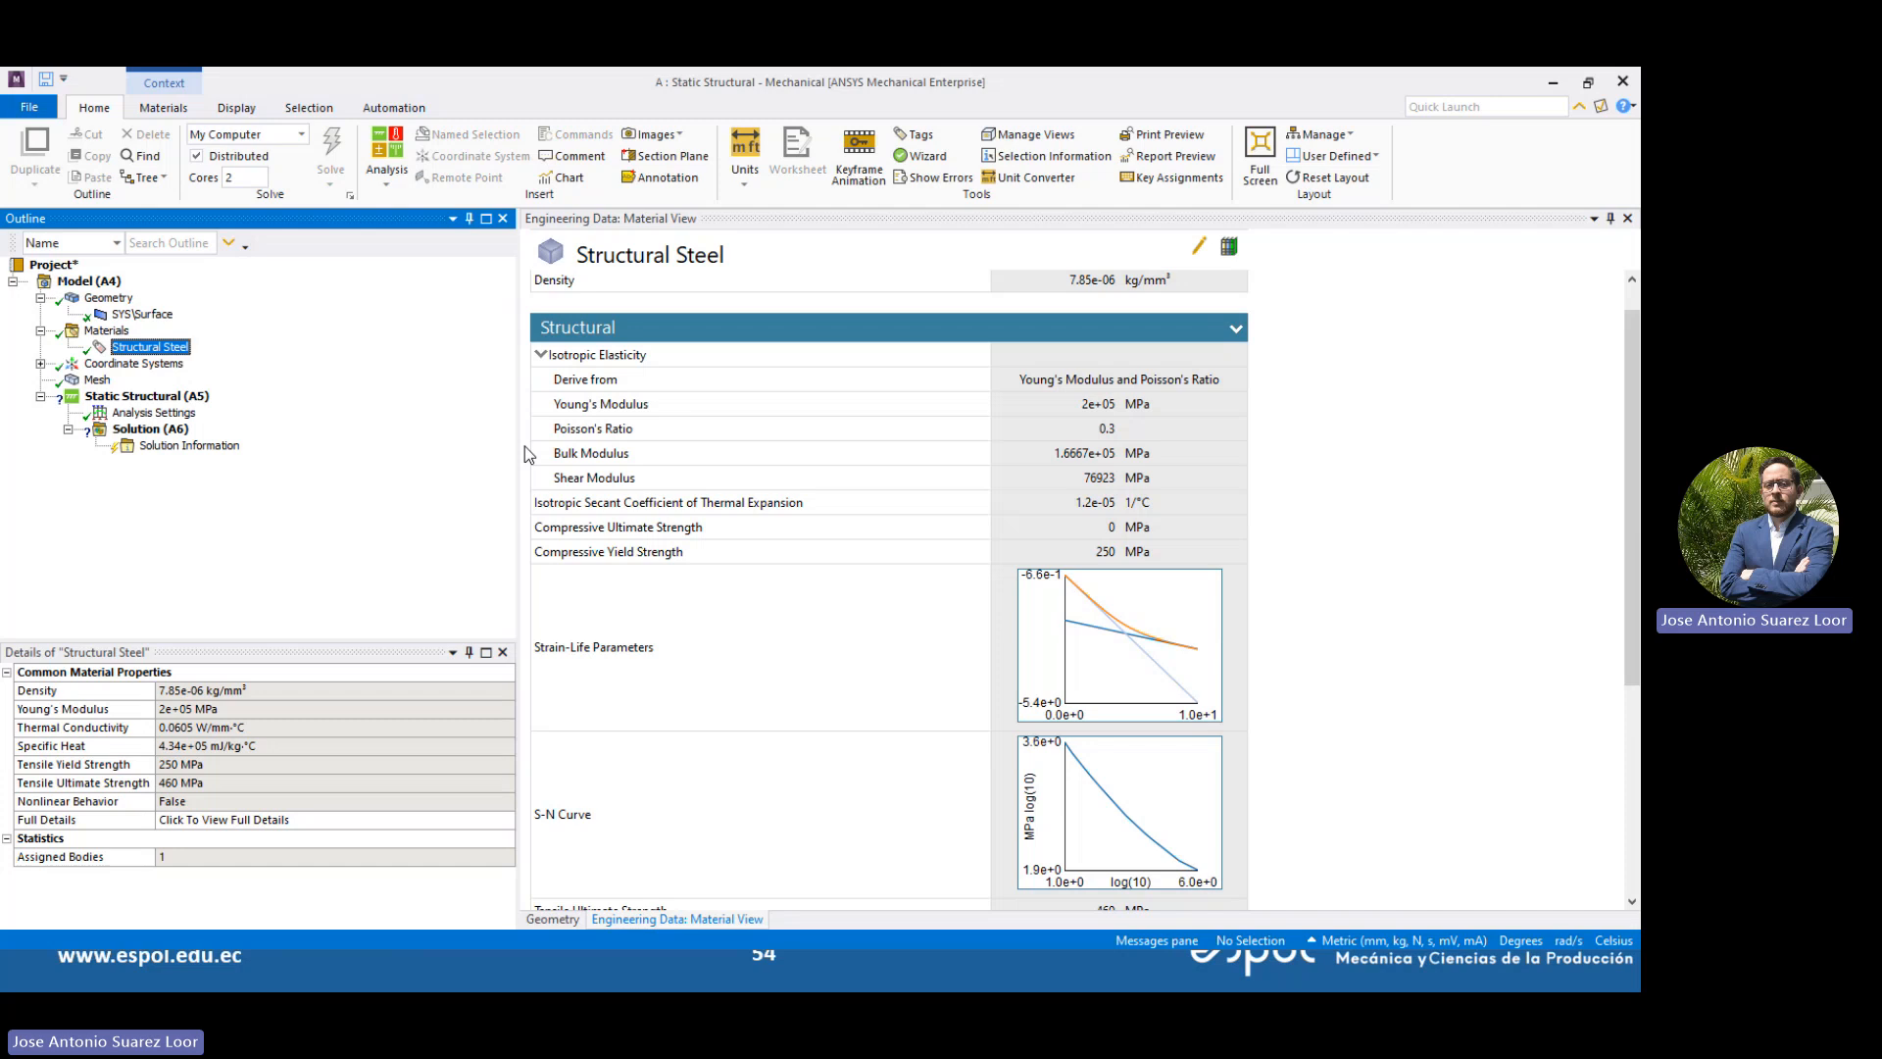
left_click(545, 361)
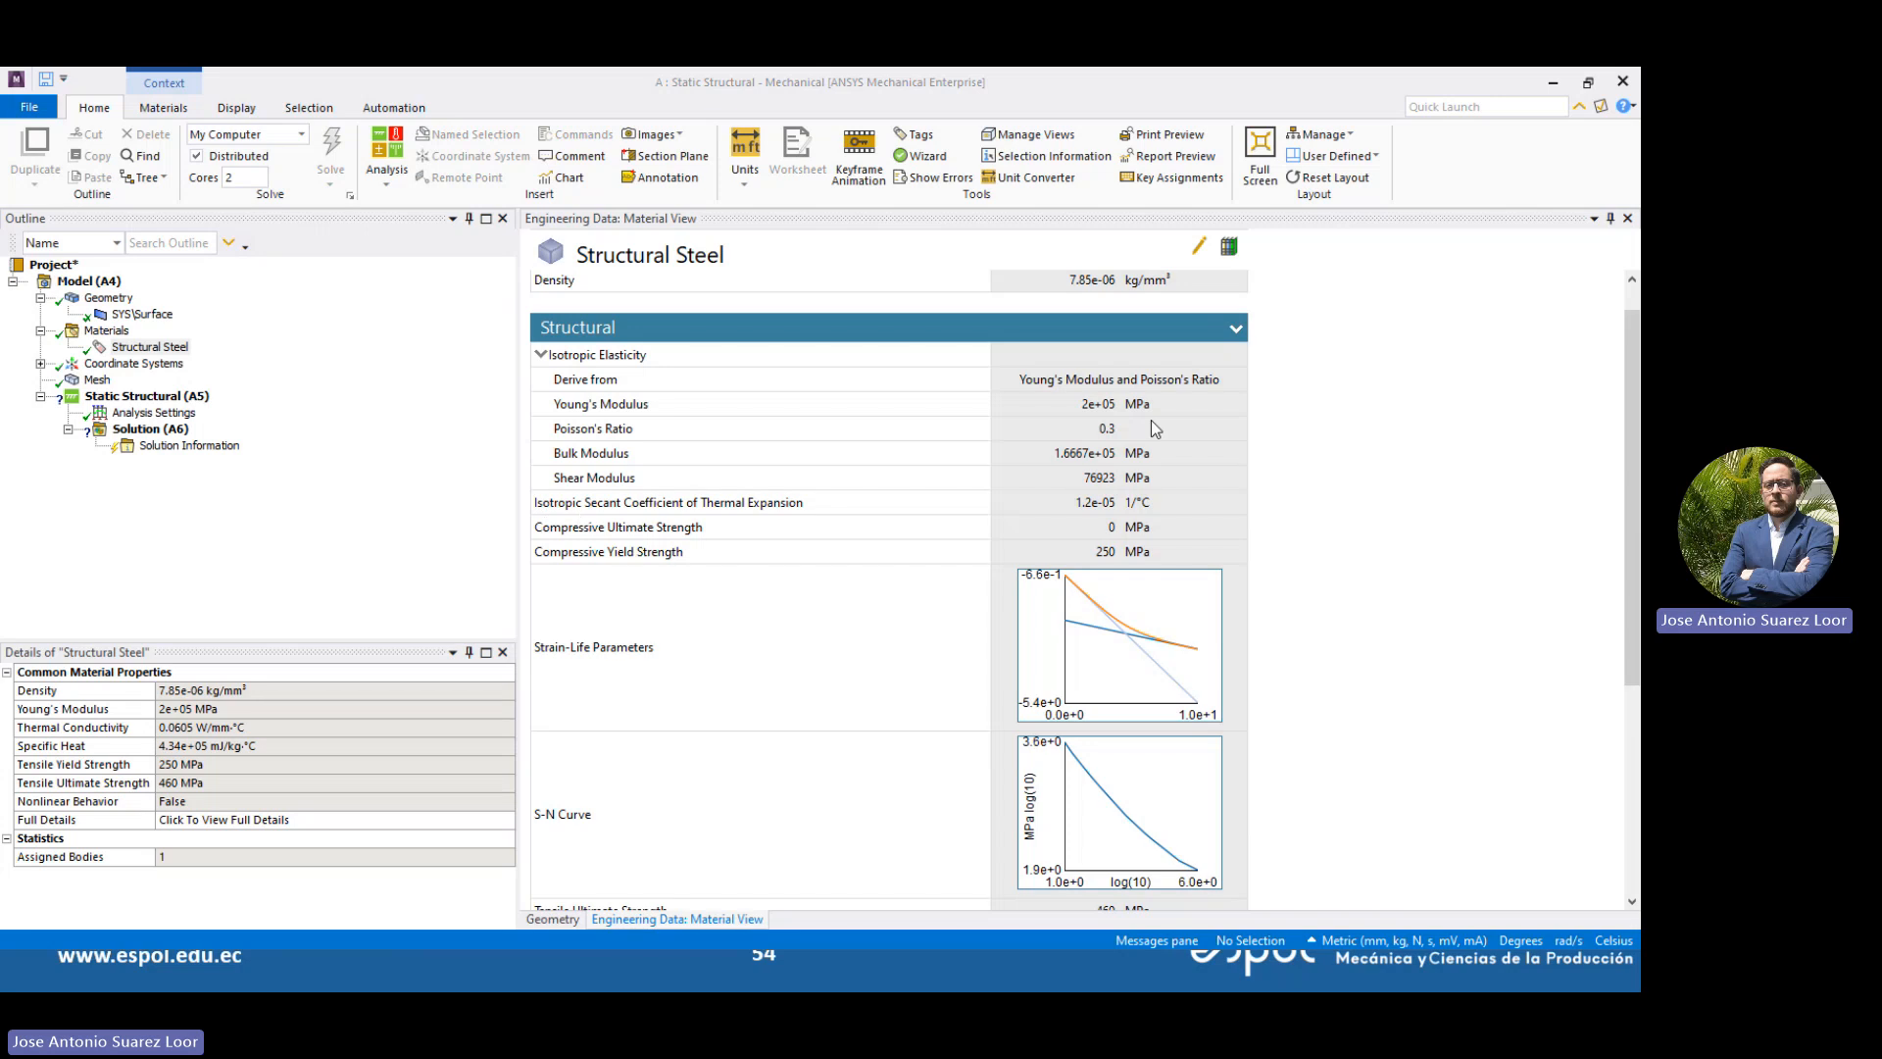
scroll(651, 559, "down", 3)
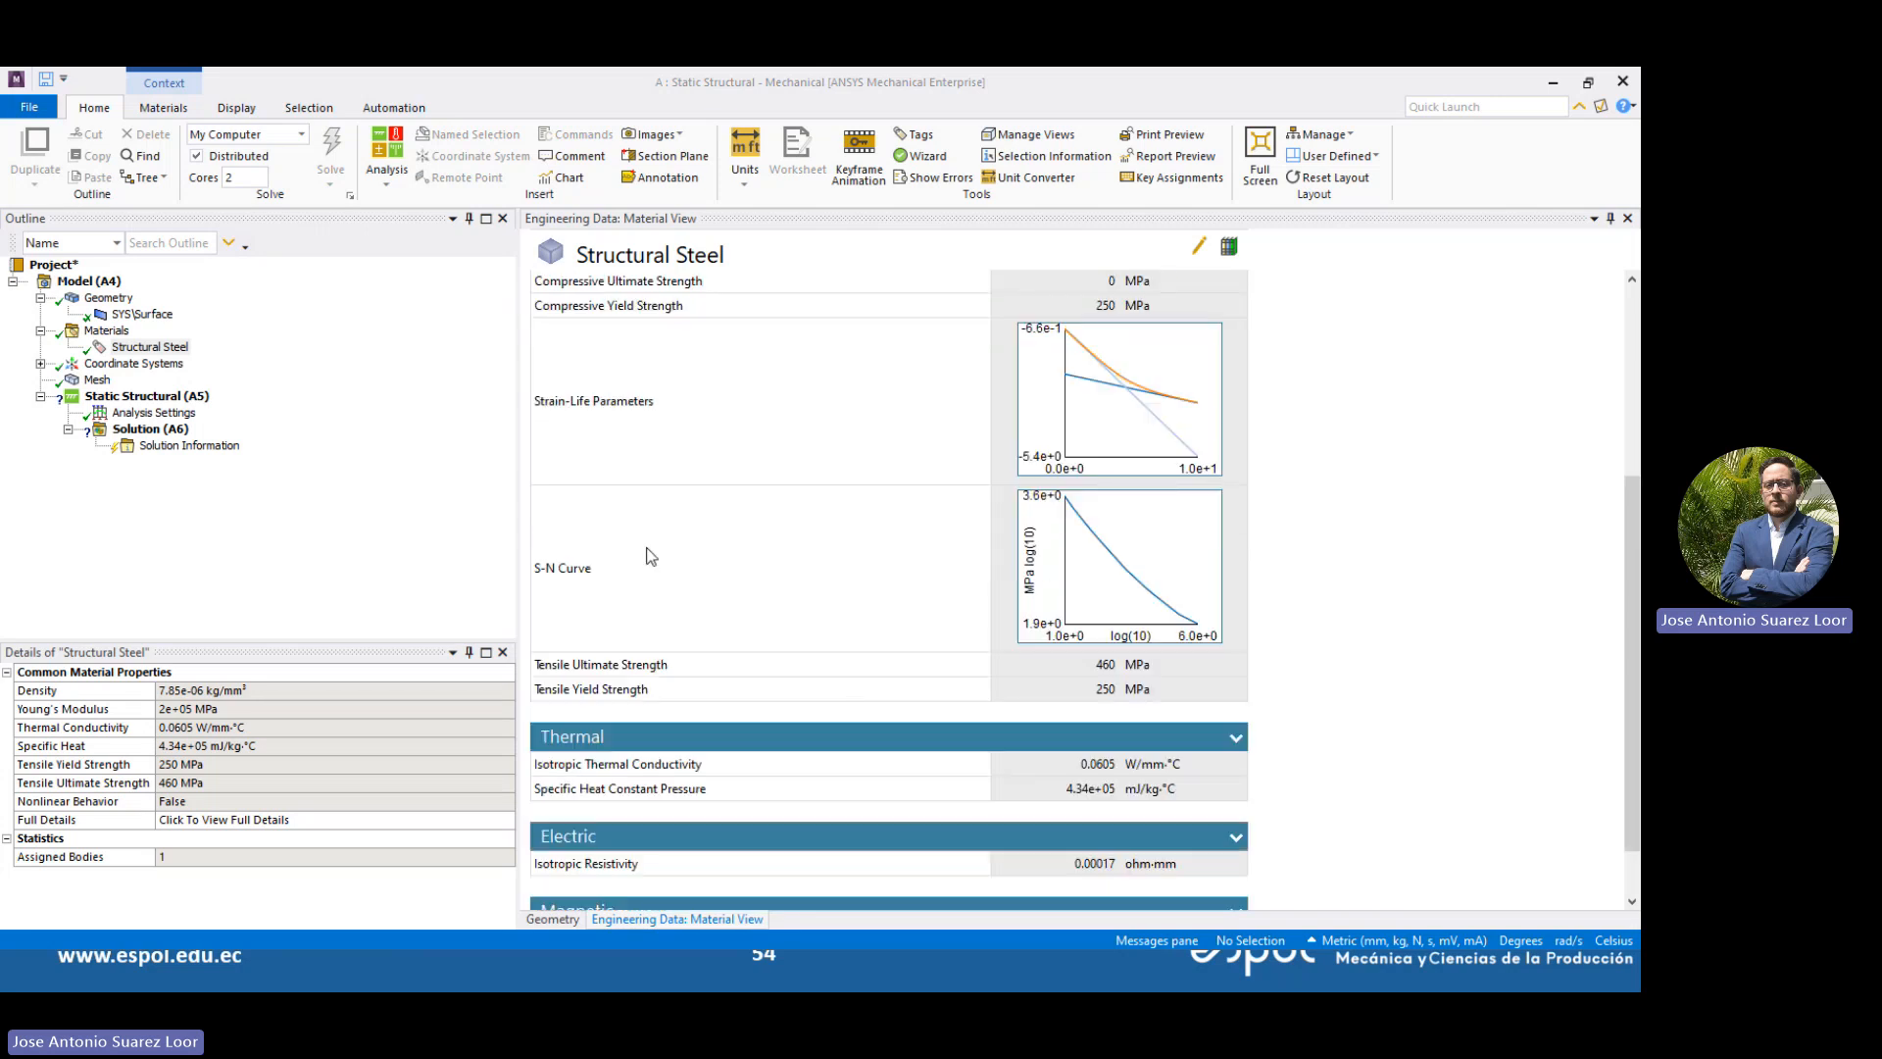
scroll(651, 556, "up", 2)
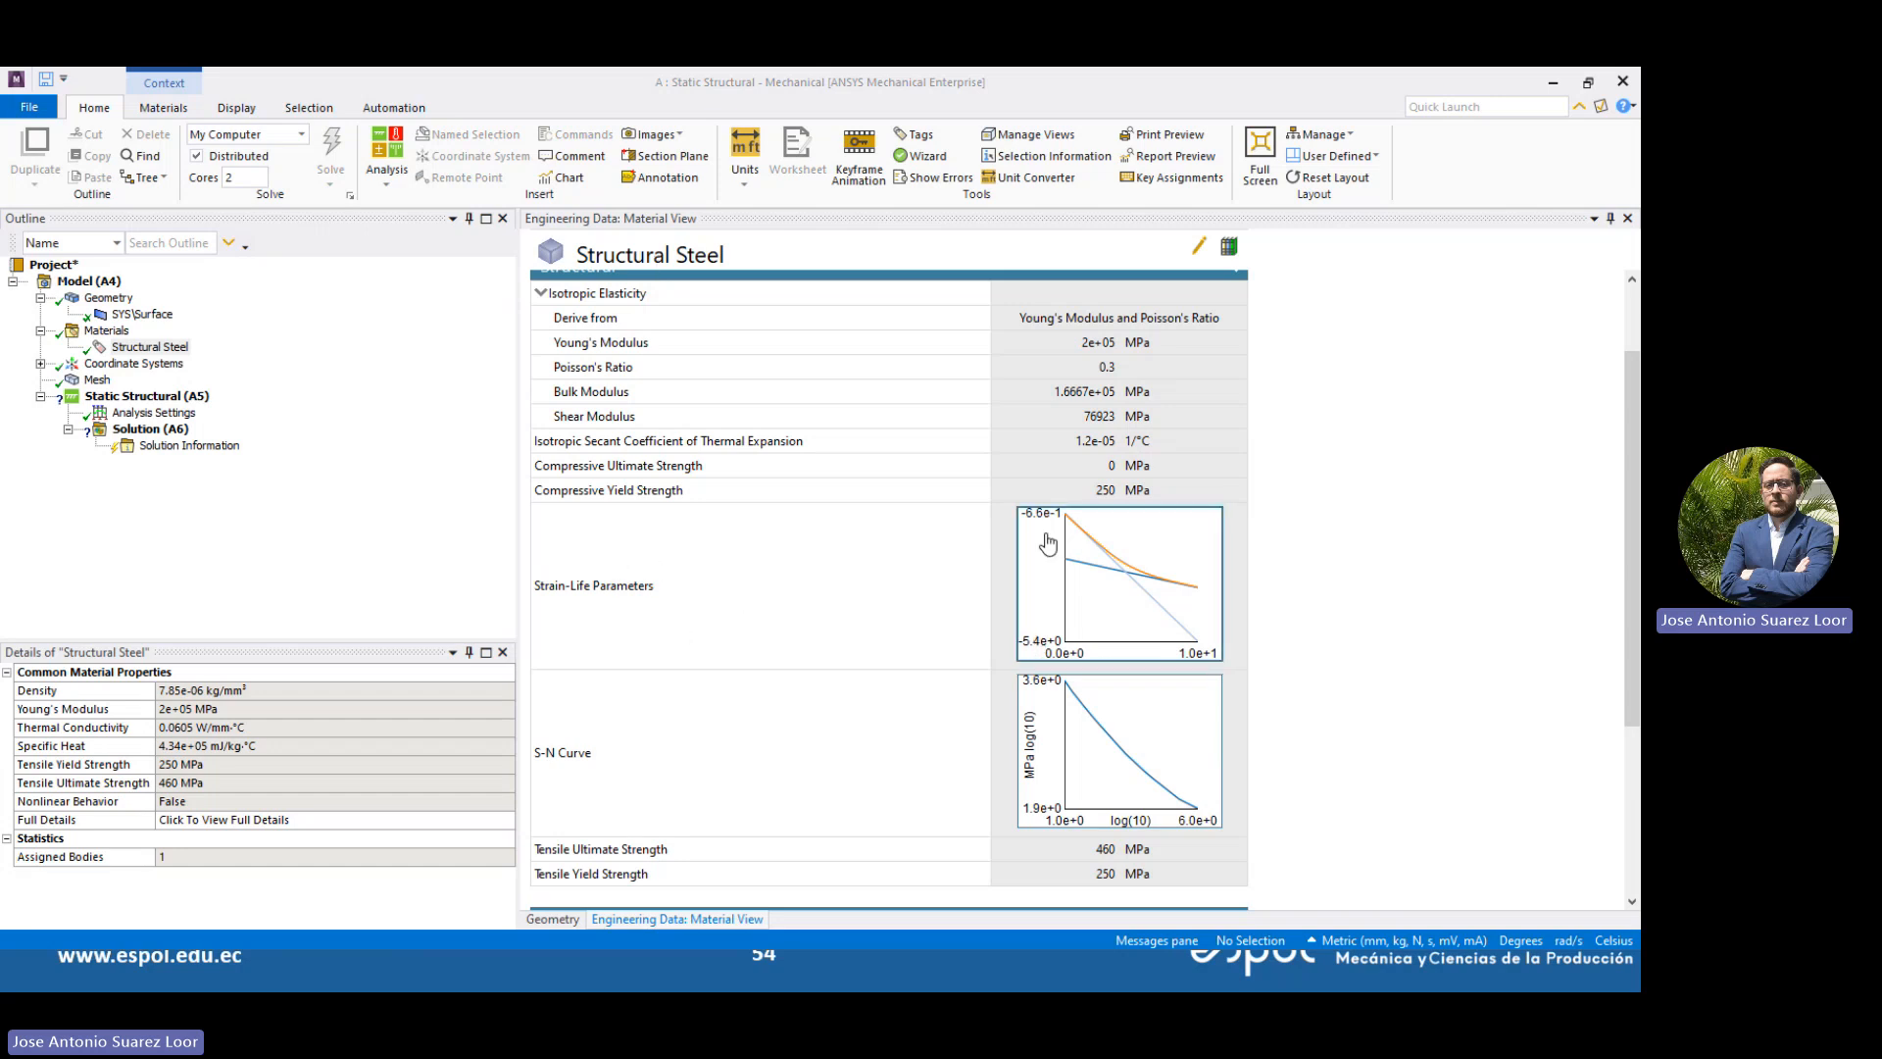
left_click(1181, 618)
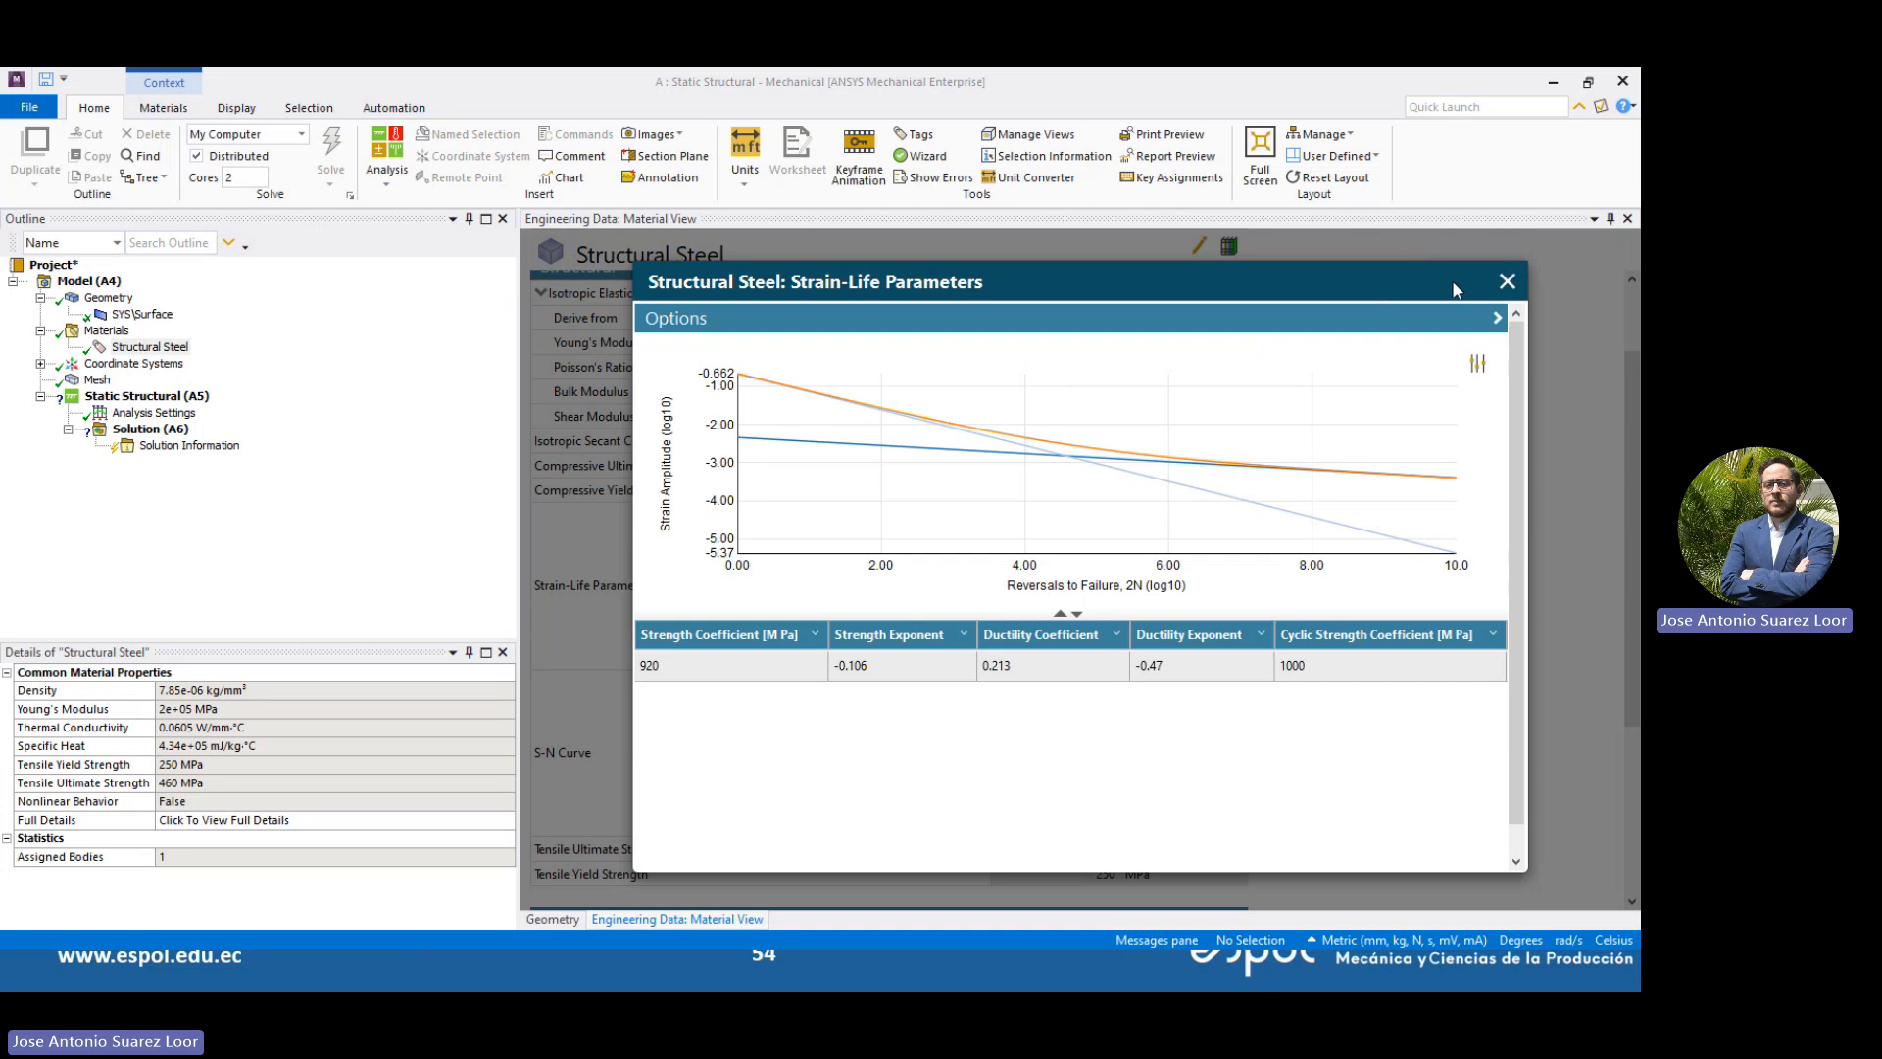
left_click(1507, 282)
scroll(1052, 646, "down", 3)
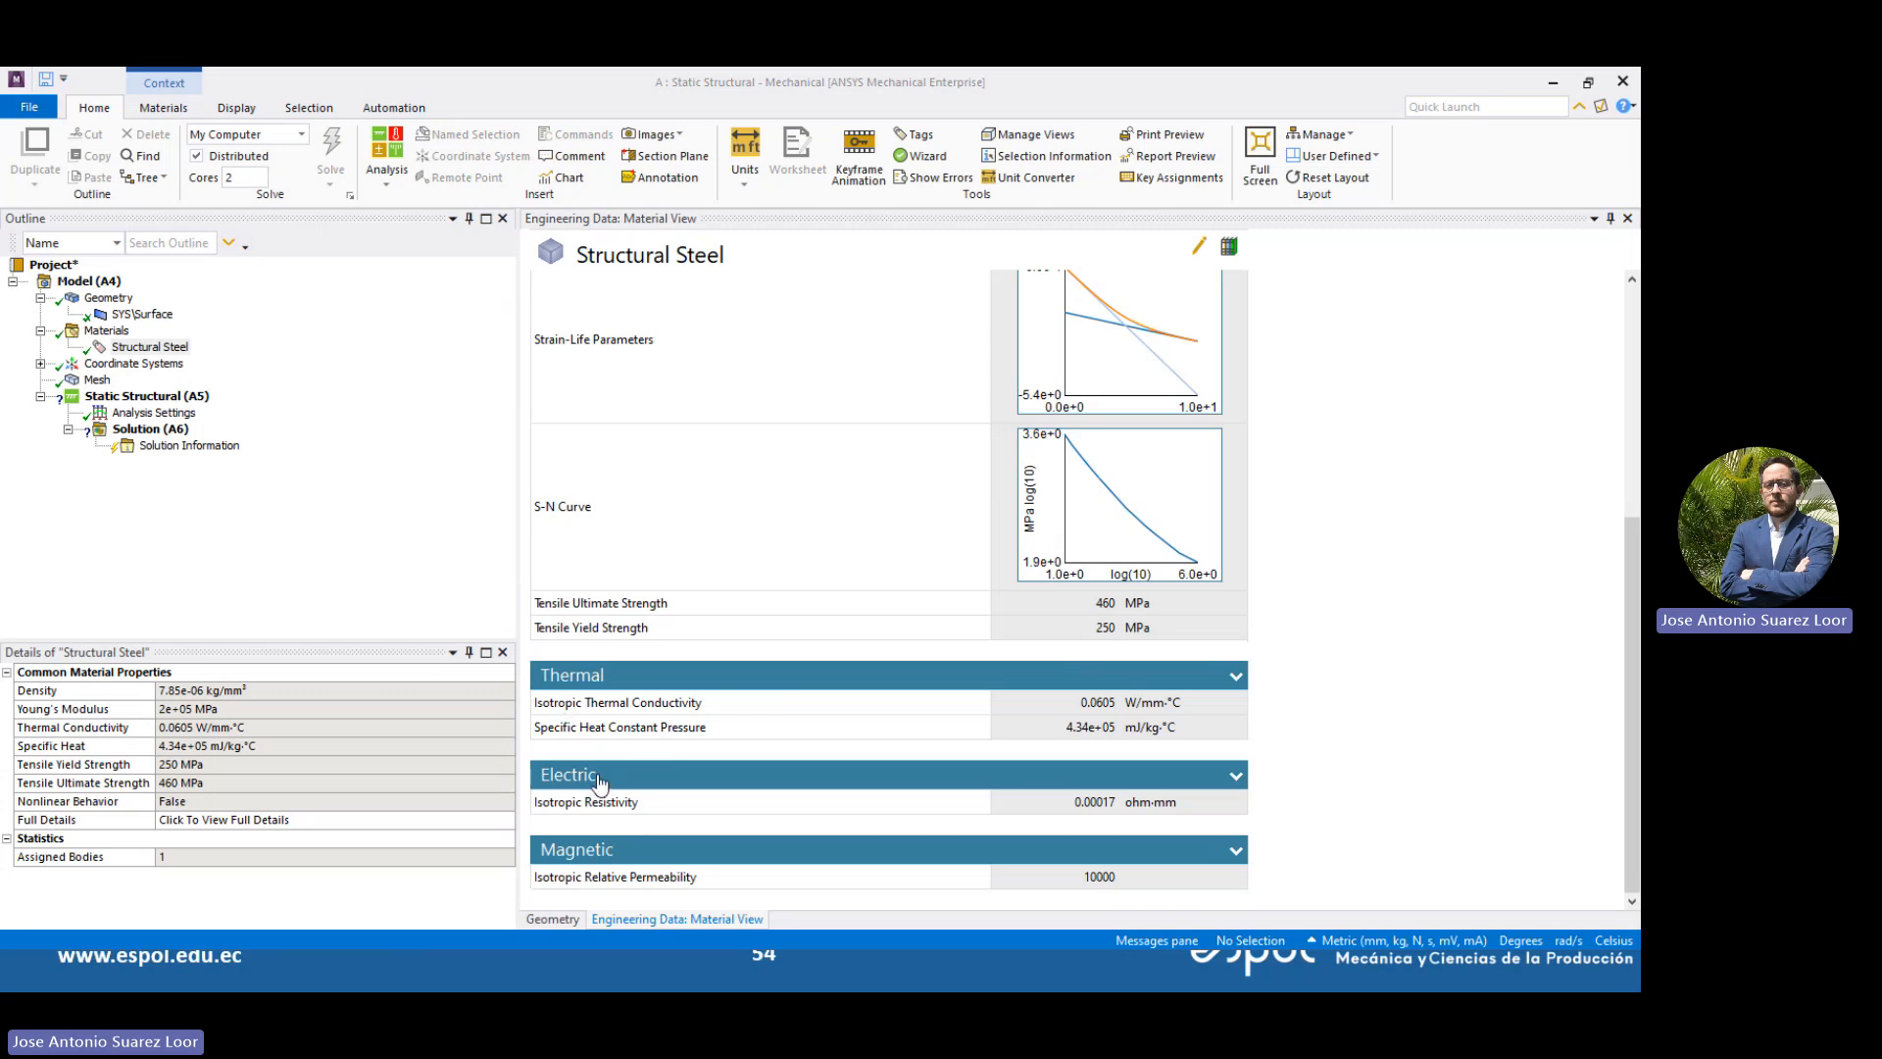
Show the mesh's Orthogonal Quality metric and enlarge its element chart to read the distribution and statistics
left_click(109, 370)
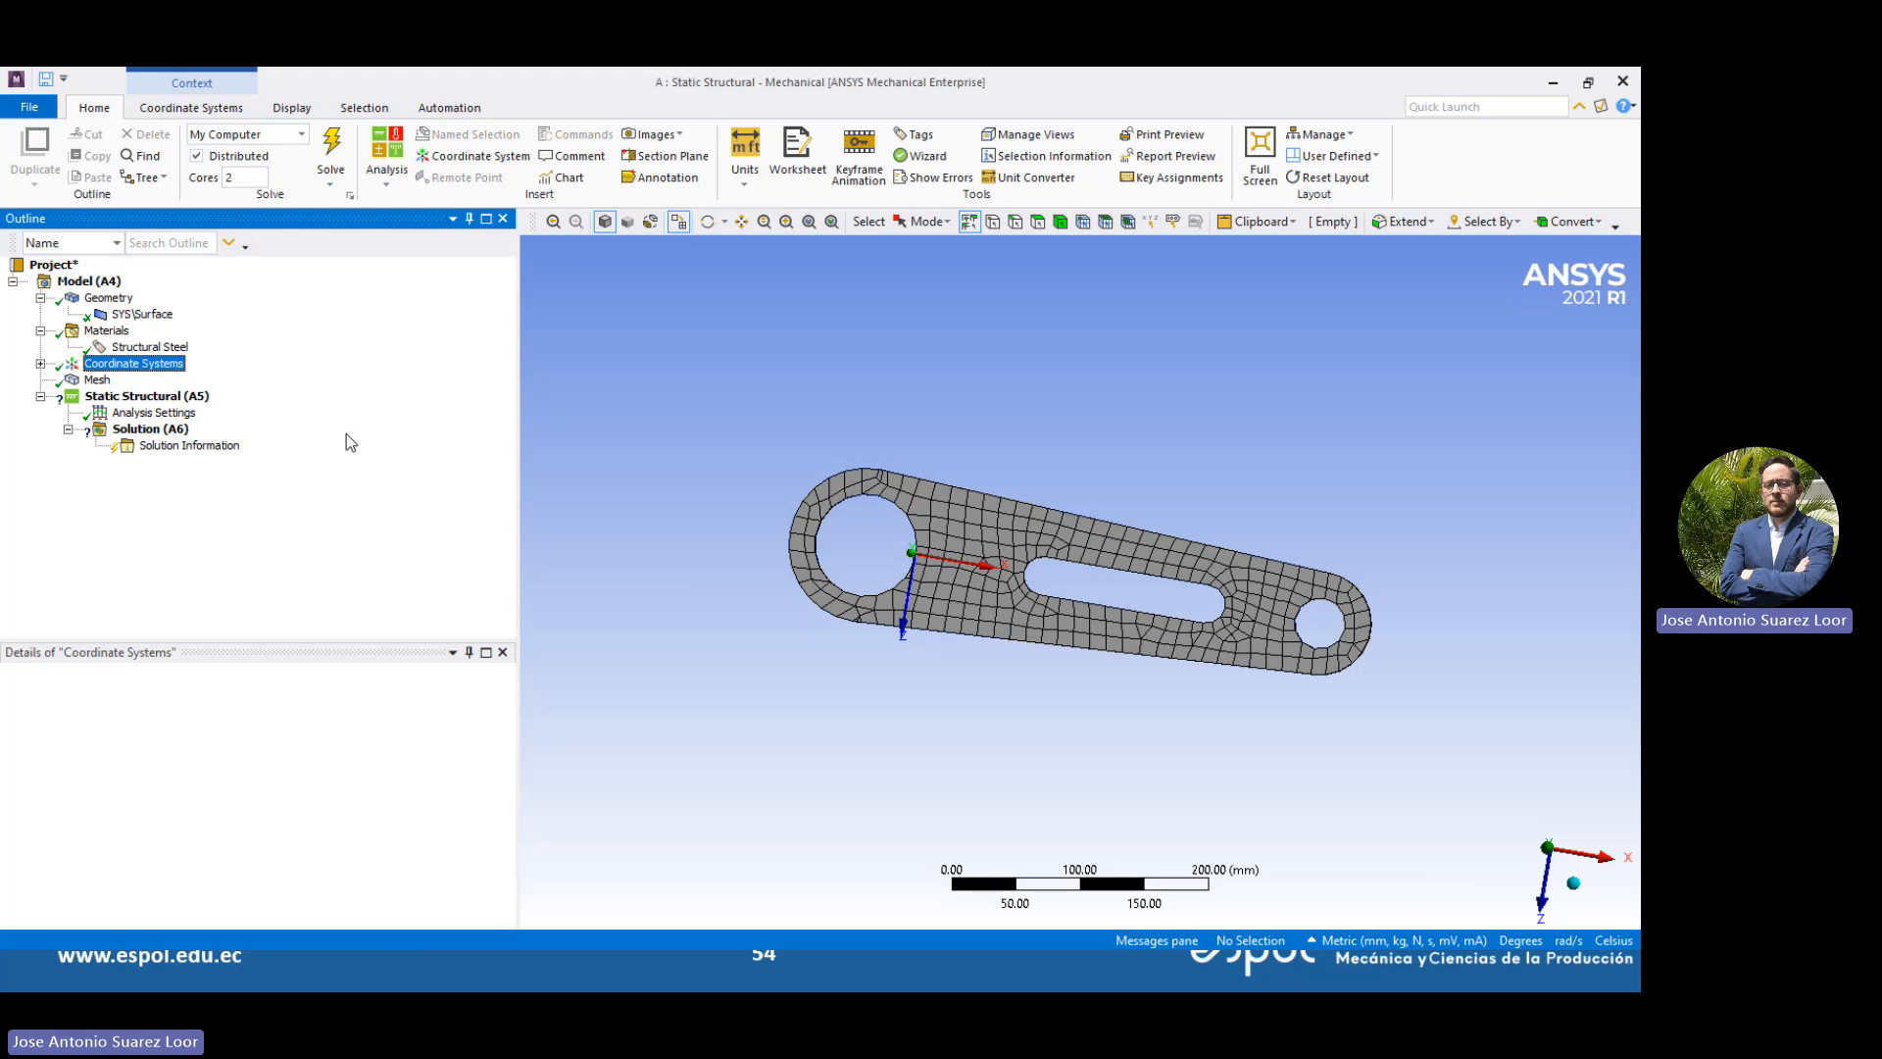
left_click(95, 380)
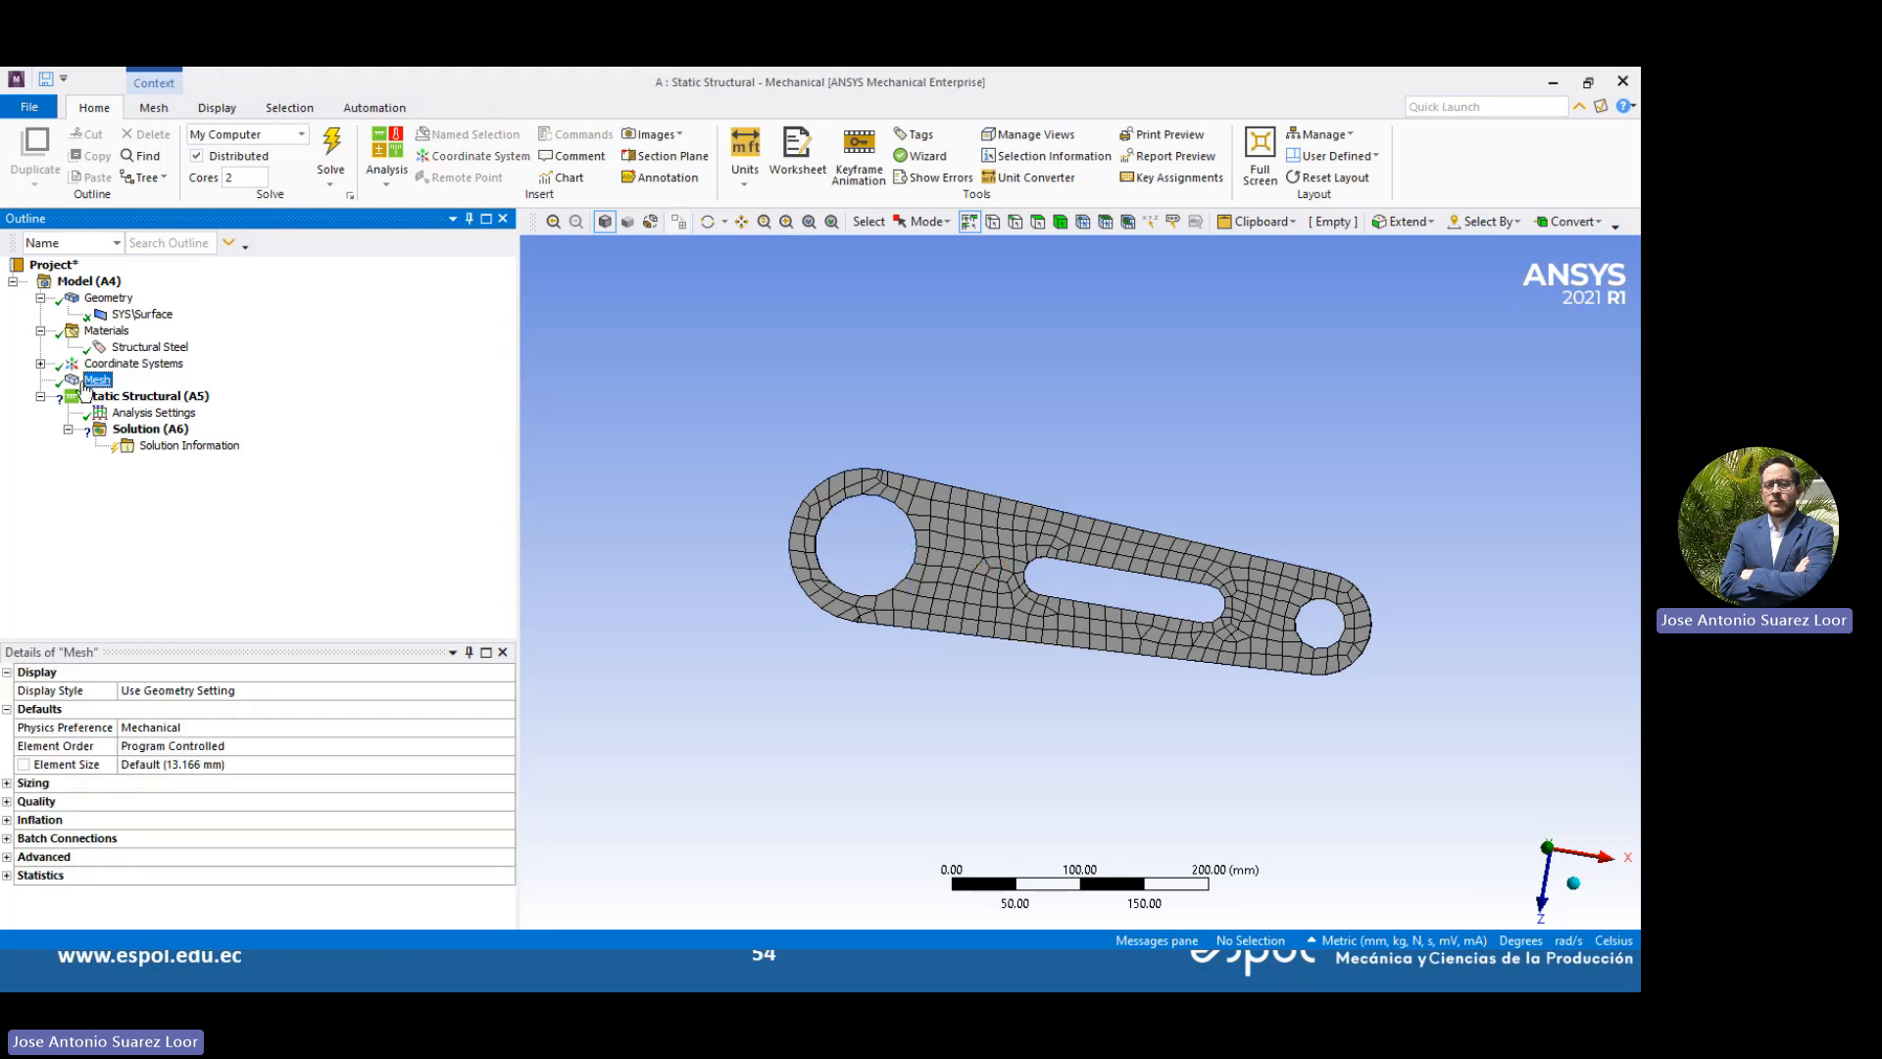
left_click(7, 802)
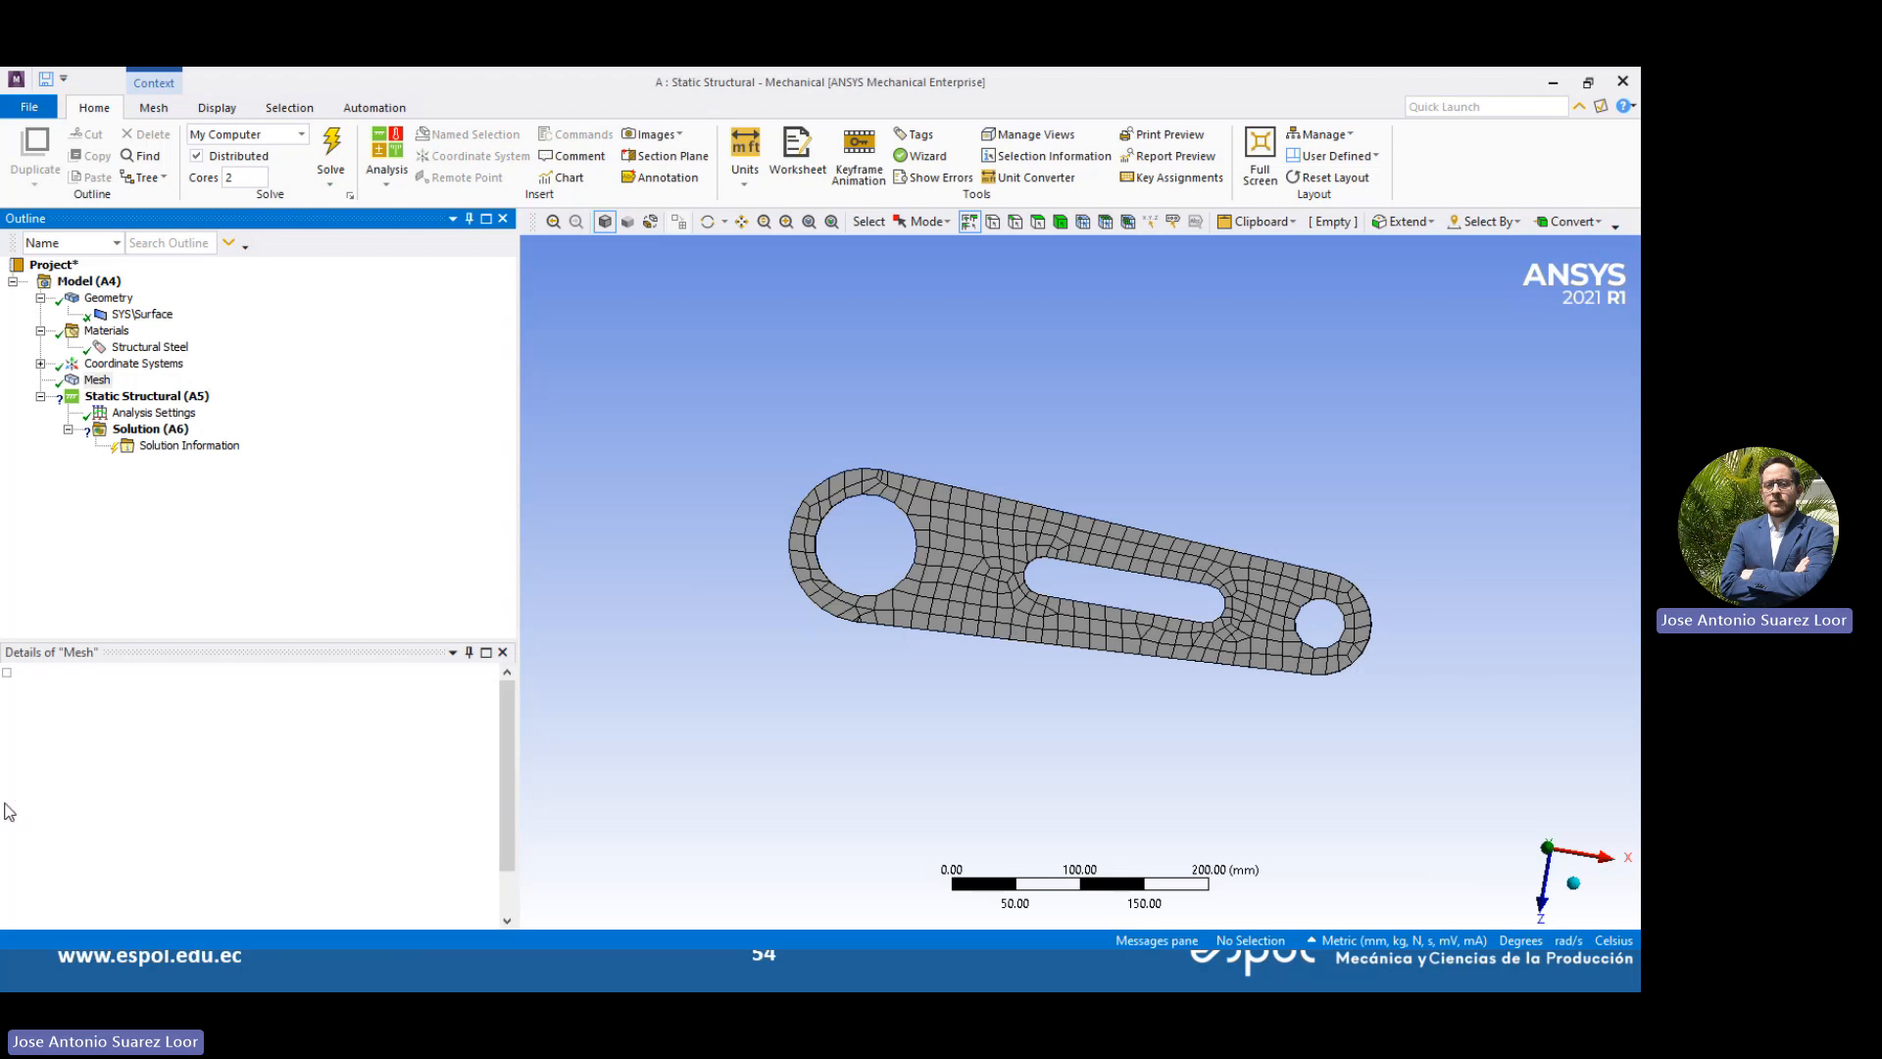
scroll(275, 799, "down", 1)
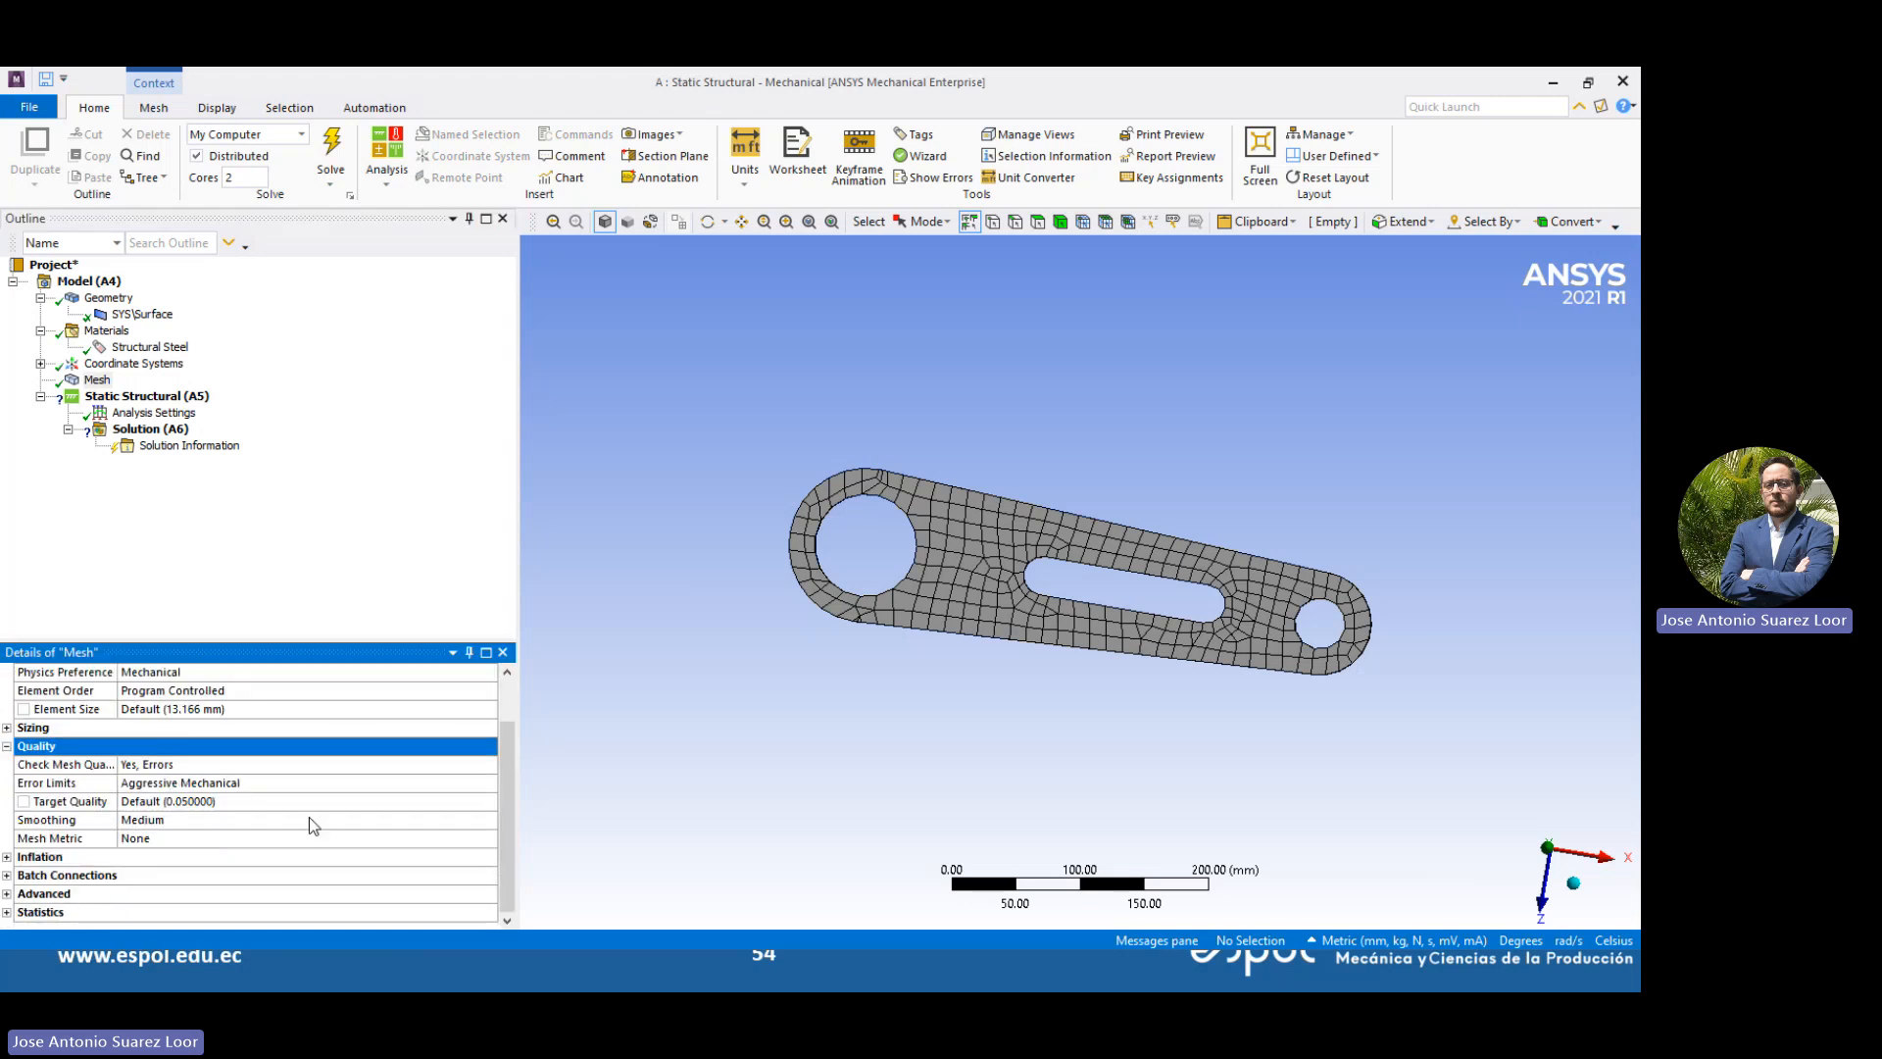
left_click(362, 839)
left_click(488, 838)
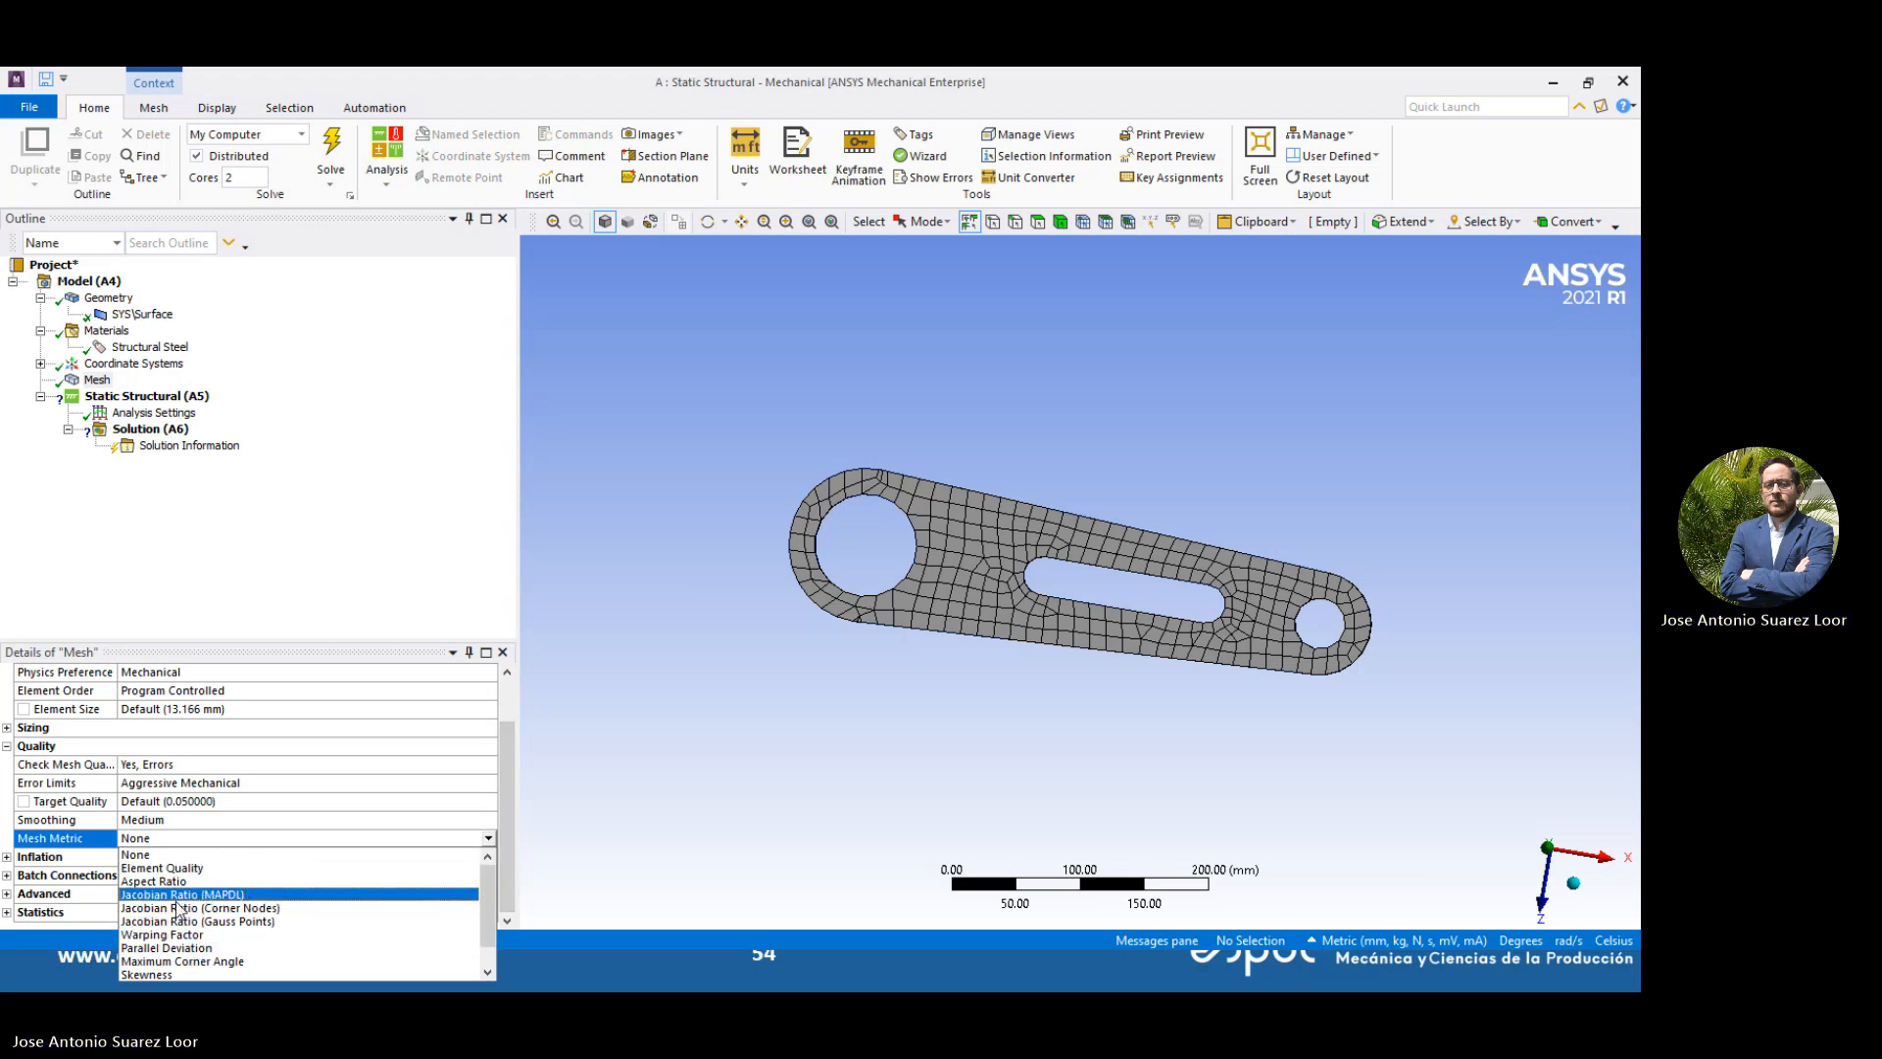
scroll(178, 931, "down", 2)
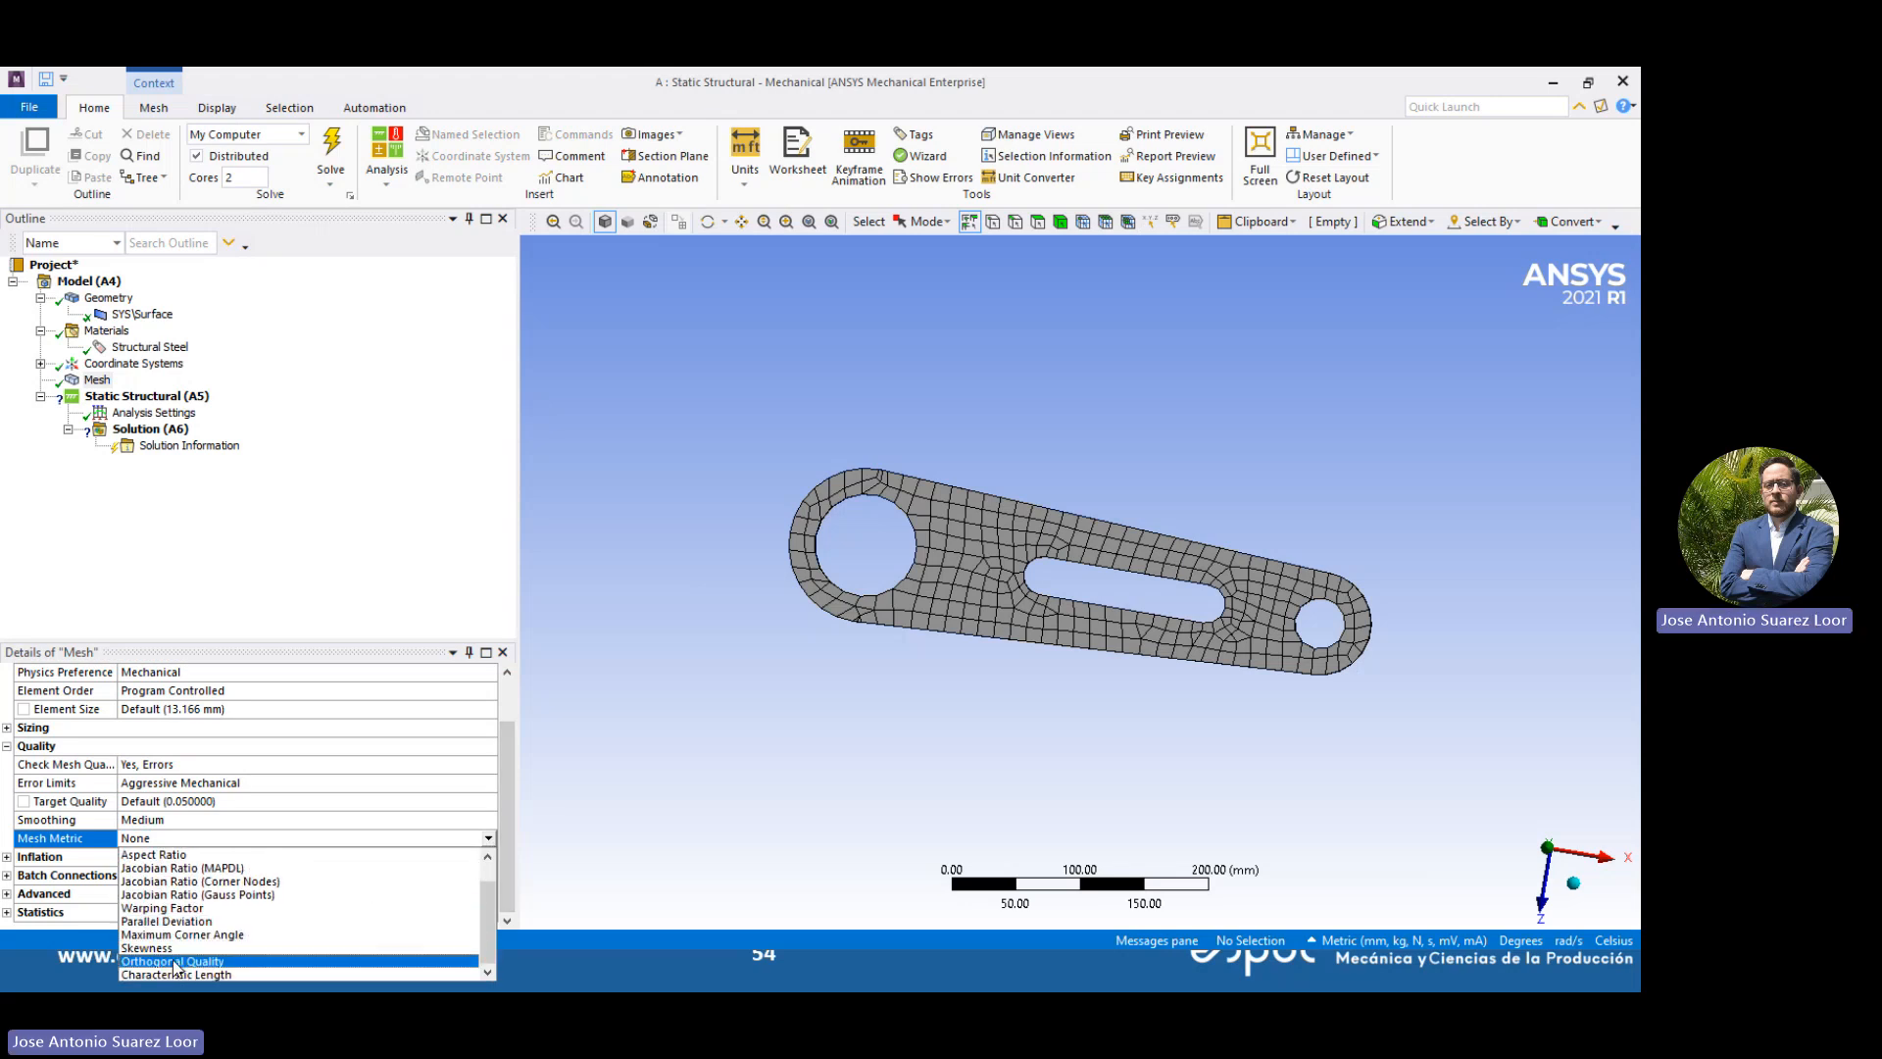
left_click(174, 961)
left_click_drag(694, 826, 683, 462)
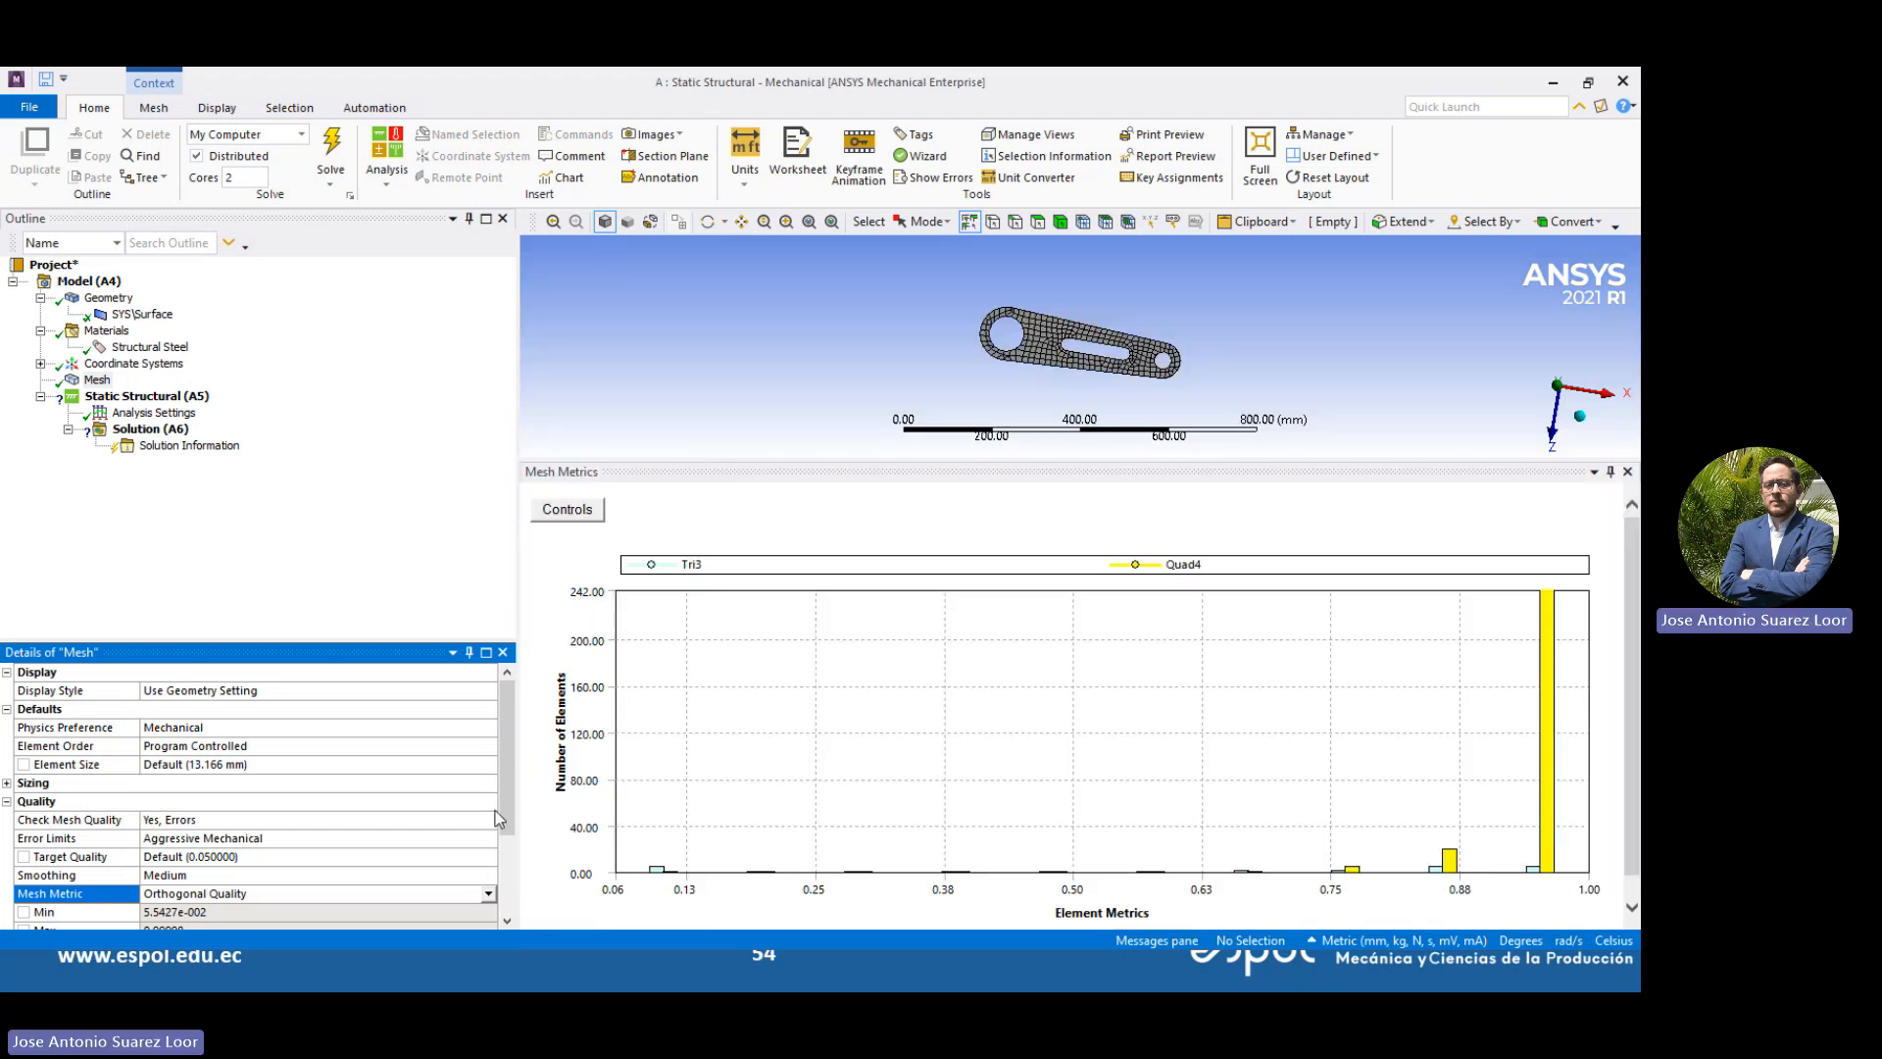
scroll(383, 851, "down", 1)
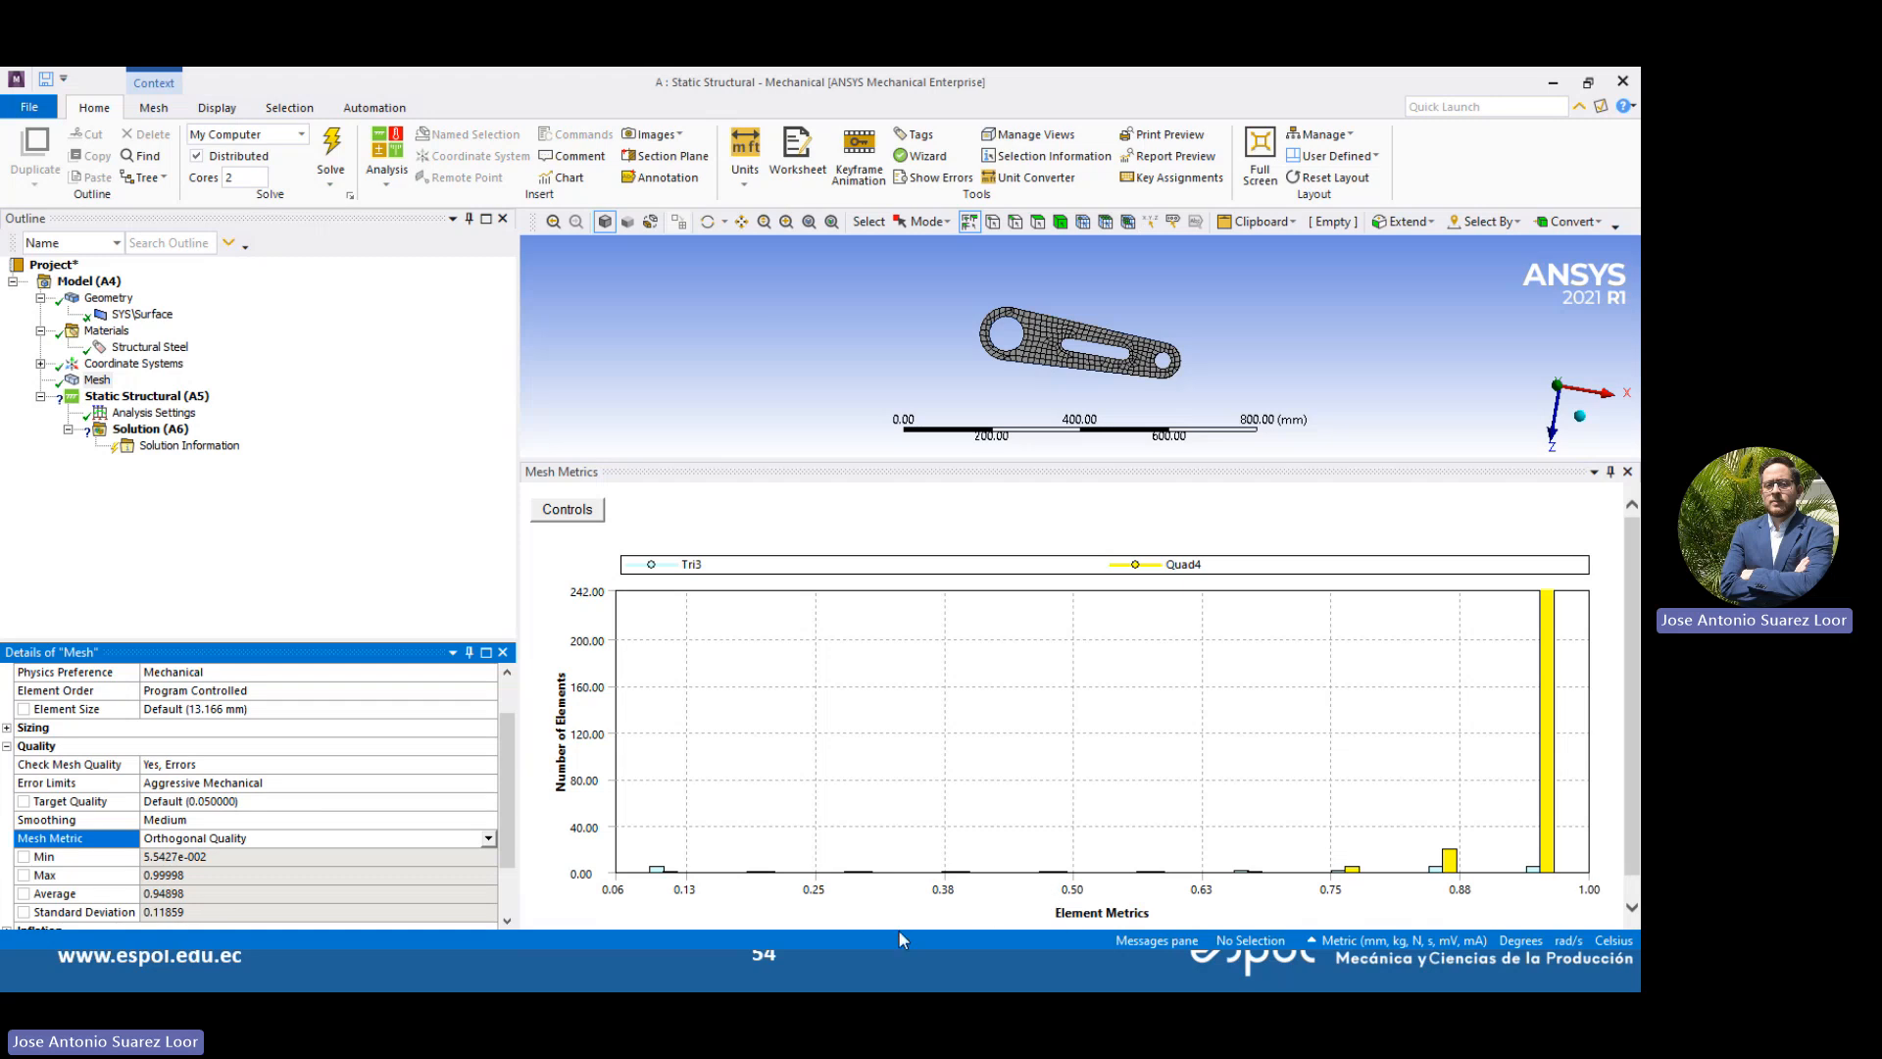
Isolate the lowest-quality Tri3 elements from the metric chart and examine where they lie on the link
left_click(655, 869)
scroll(891, 384, "up", 6)
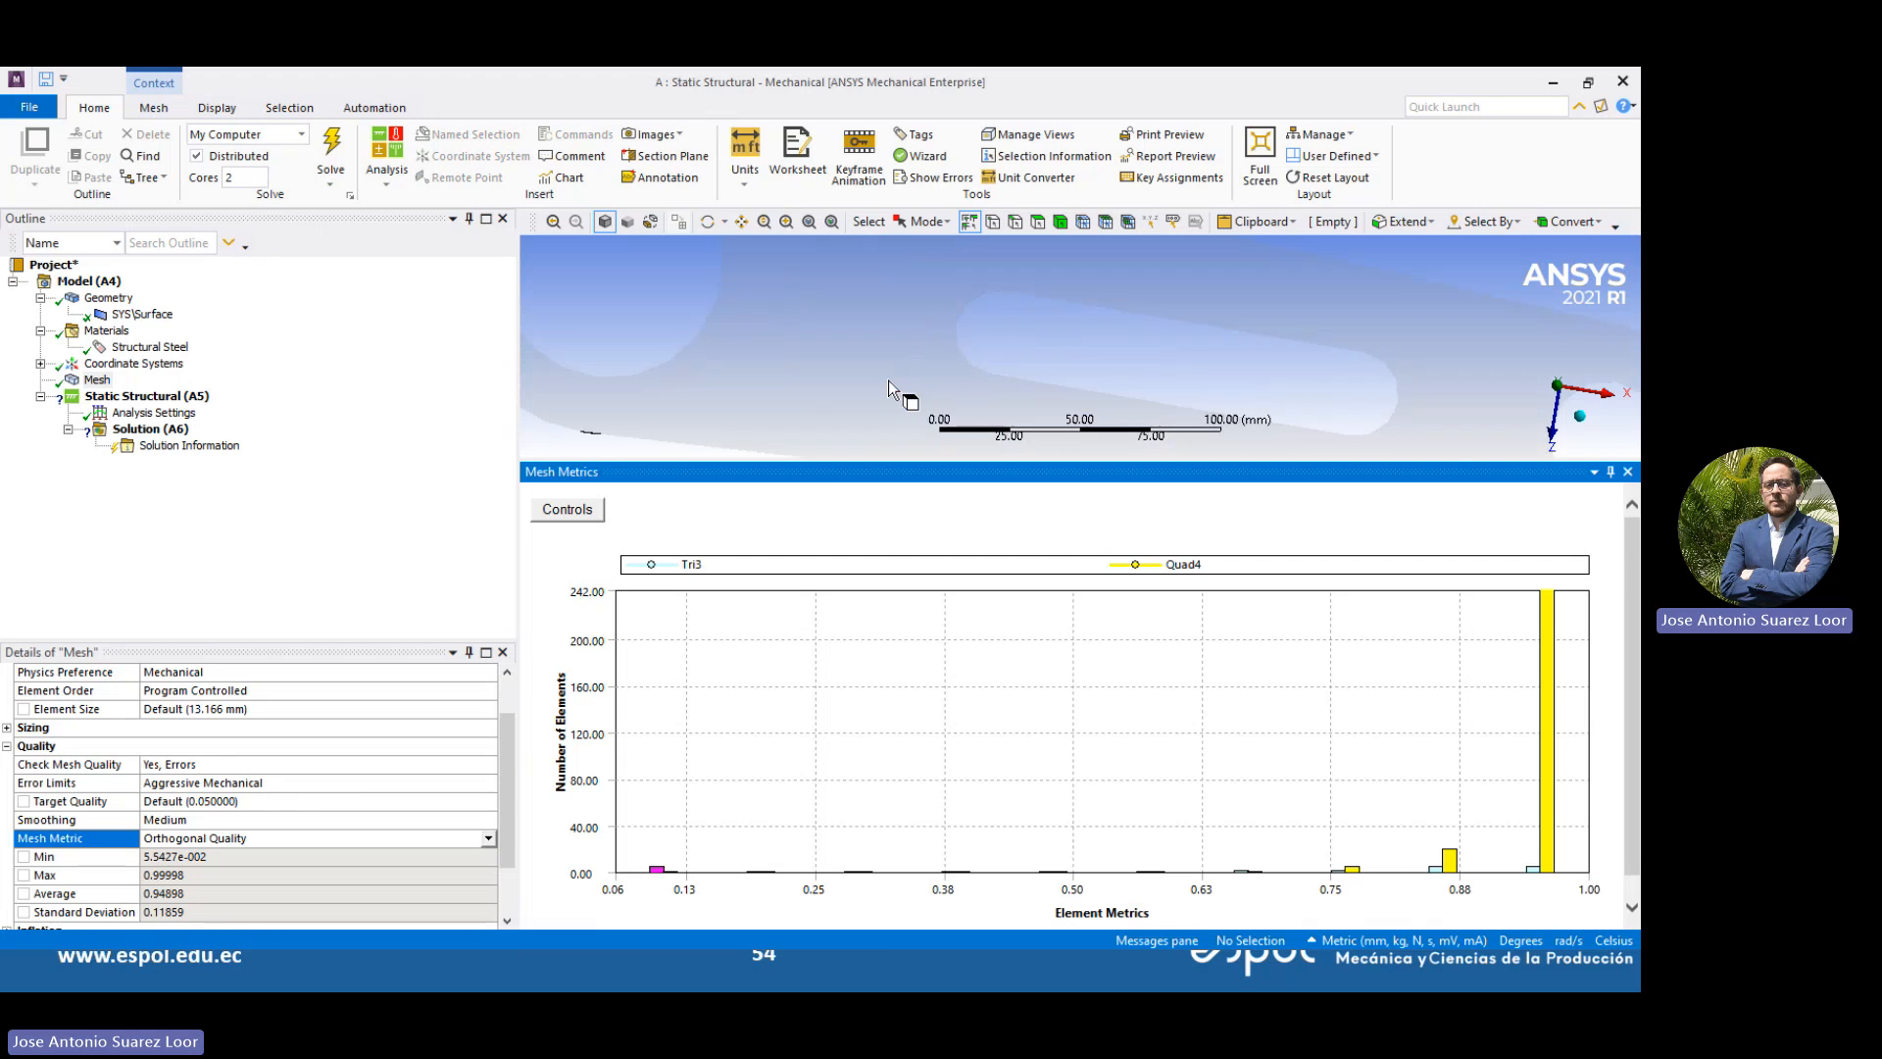
scroll(905, 359, "down", 7)
middle_click_drag(885, 362, 896, 358)
scroll(892, 388, "up", 6)
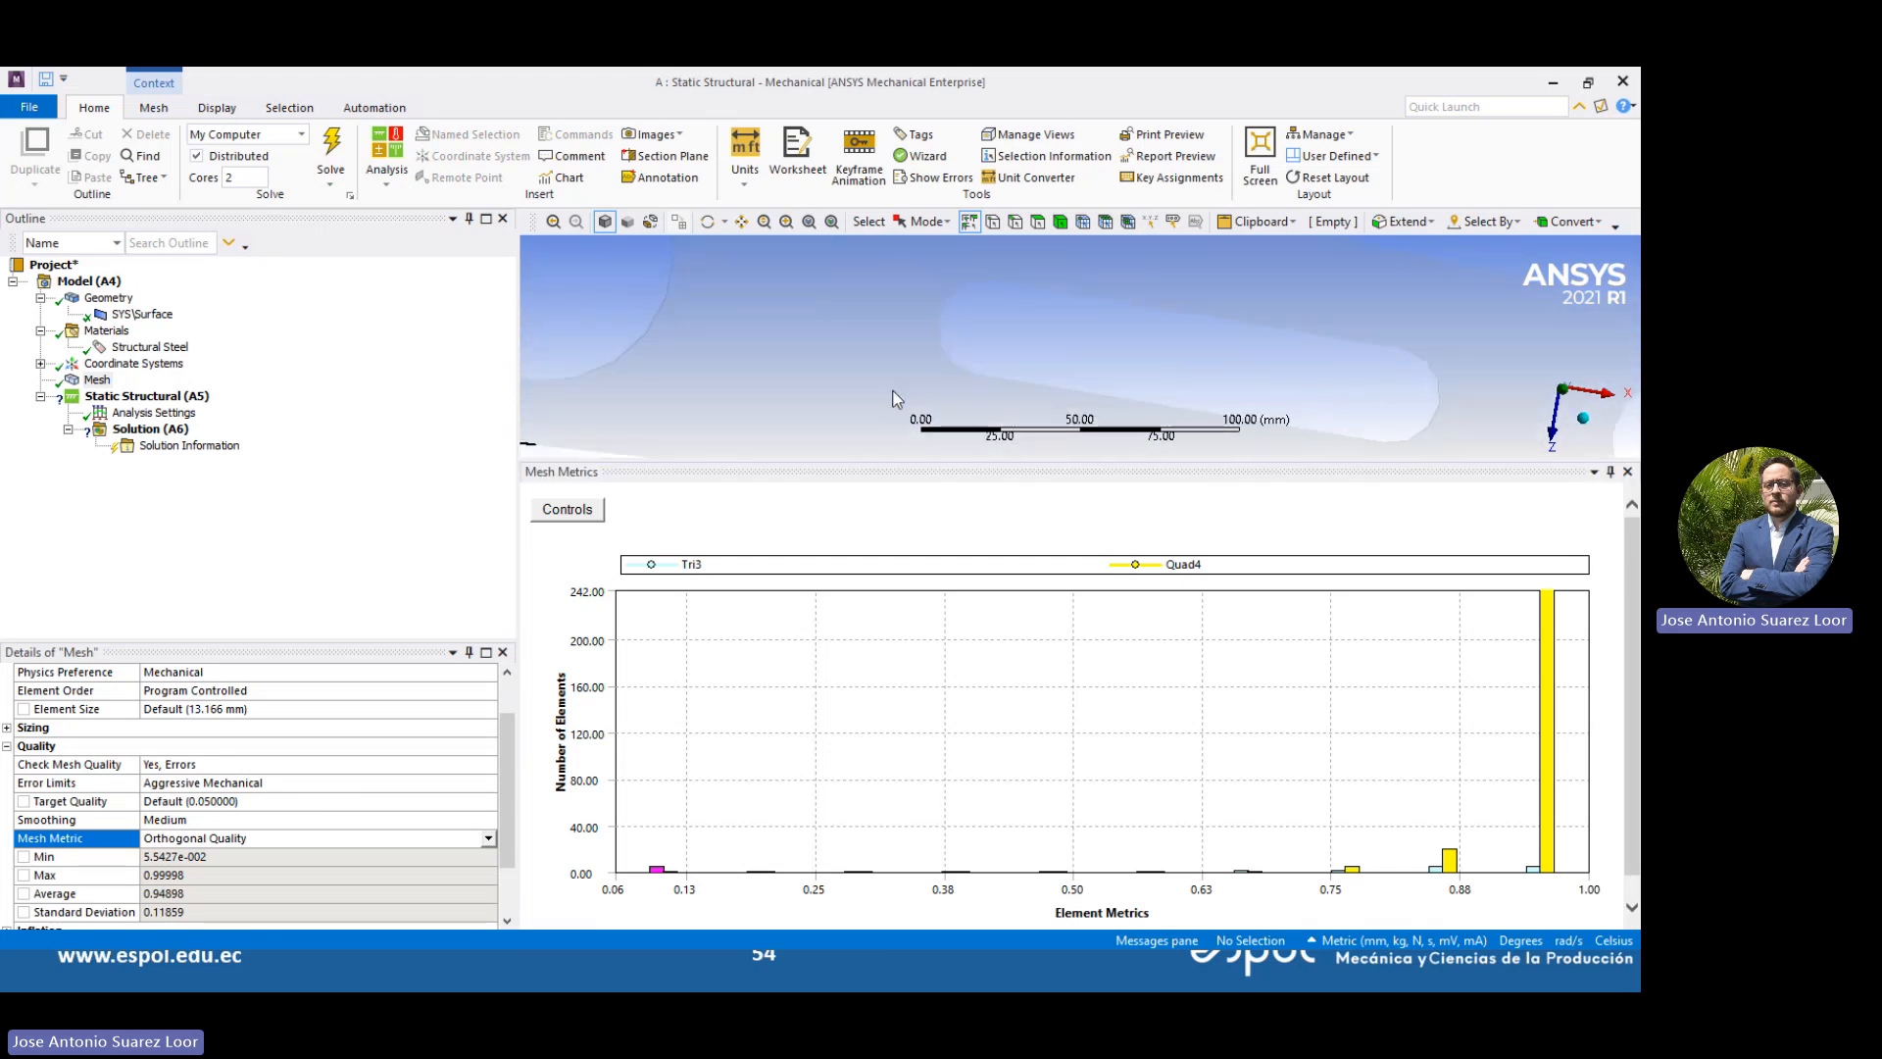
middle_click_drag(756, 390, 874, 339)
scroll(796, 416, "down", 5)
scroll(780, 390, "up", 2)
scroll(748, 339, "up", 5)
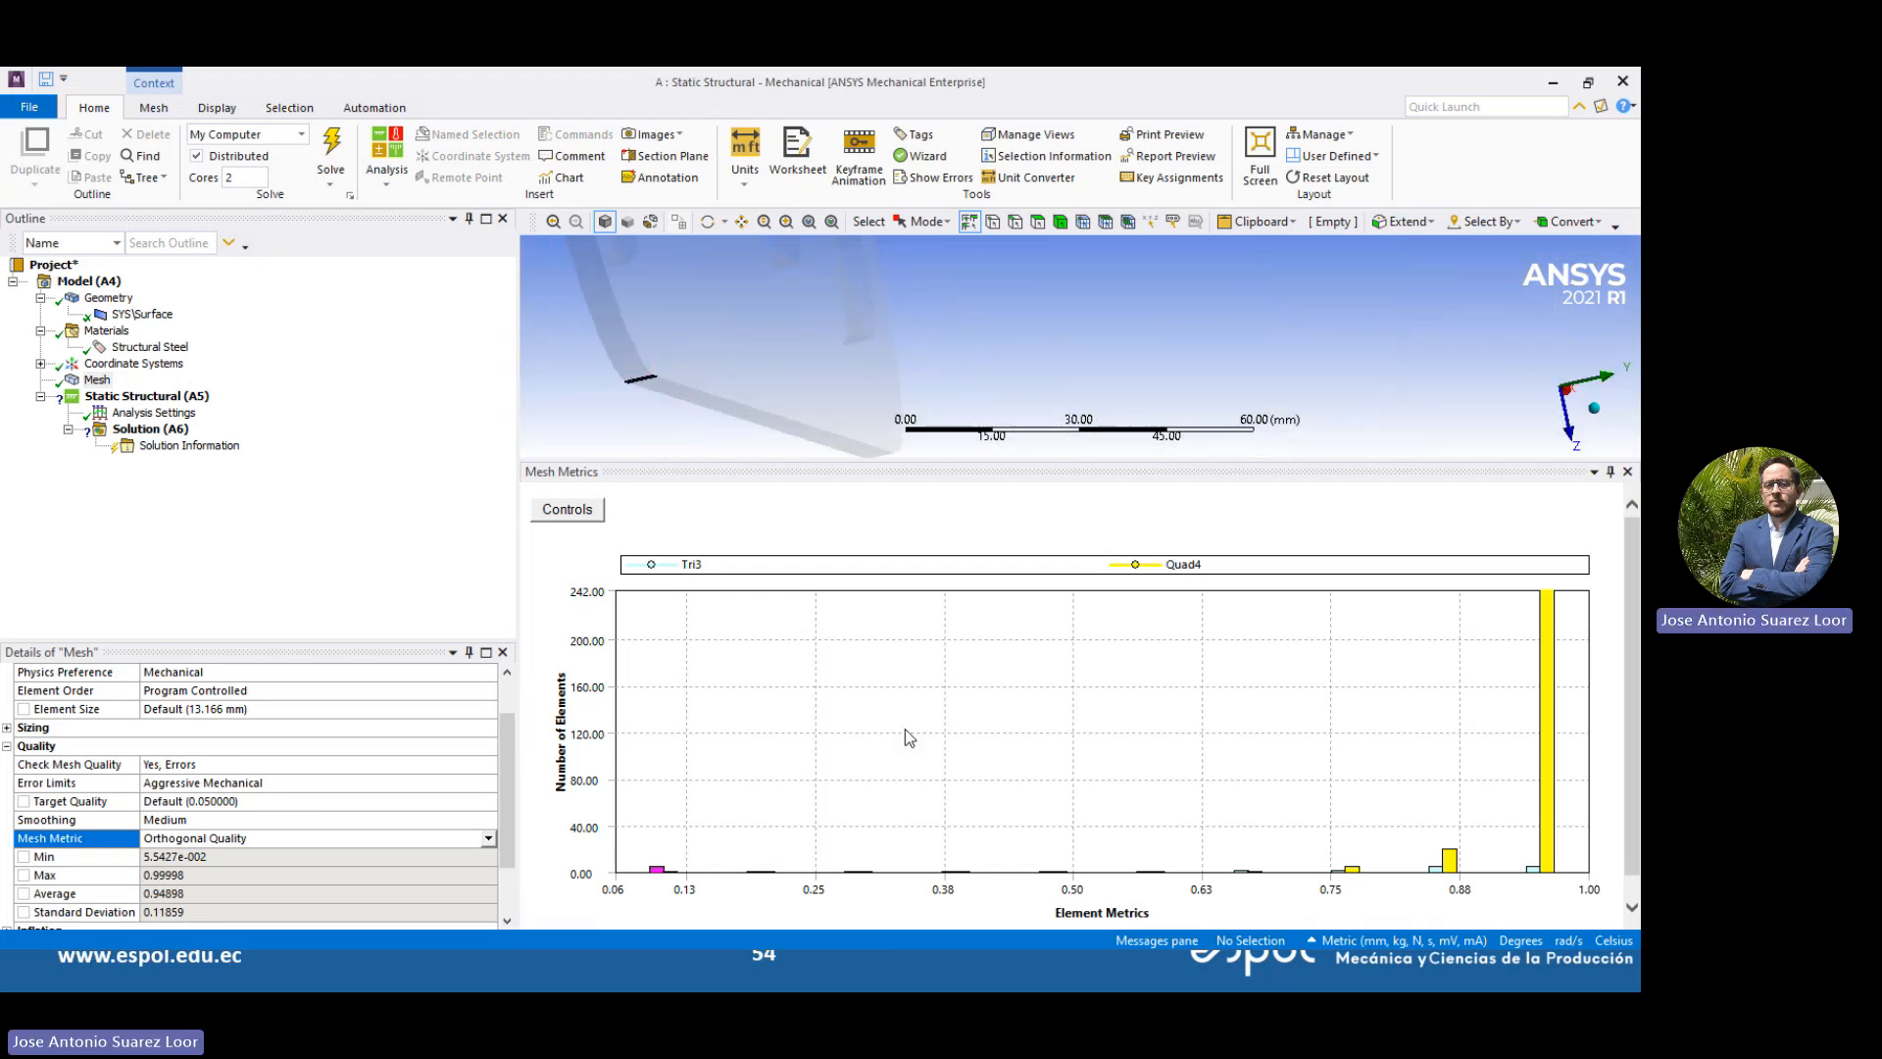
Isolate the highest-quality Quad4 elements from the metric chart and examine them on the link in an enlarged model view
left_click(1548, 691)
scroll(912, 360, "down", 5)
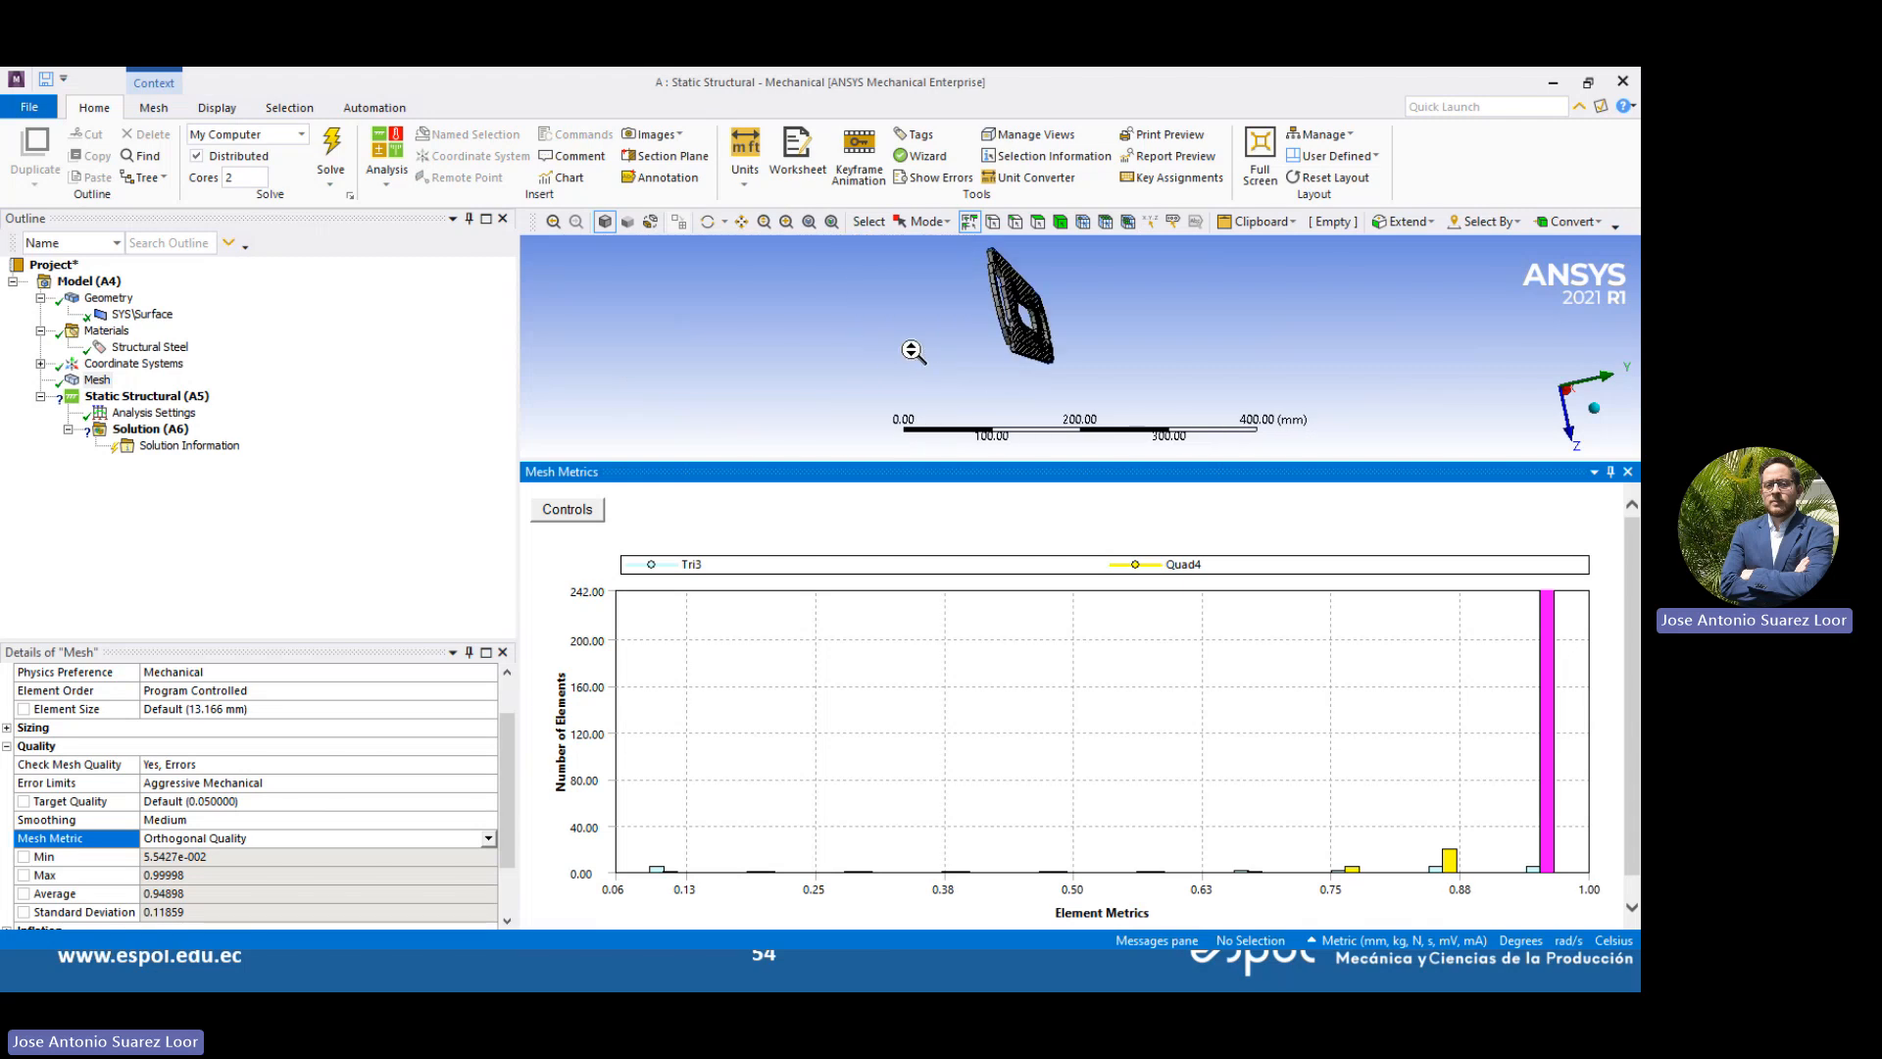
middle_click_drag(1021, 315, 775, 389)
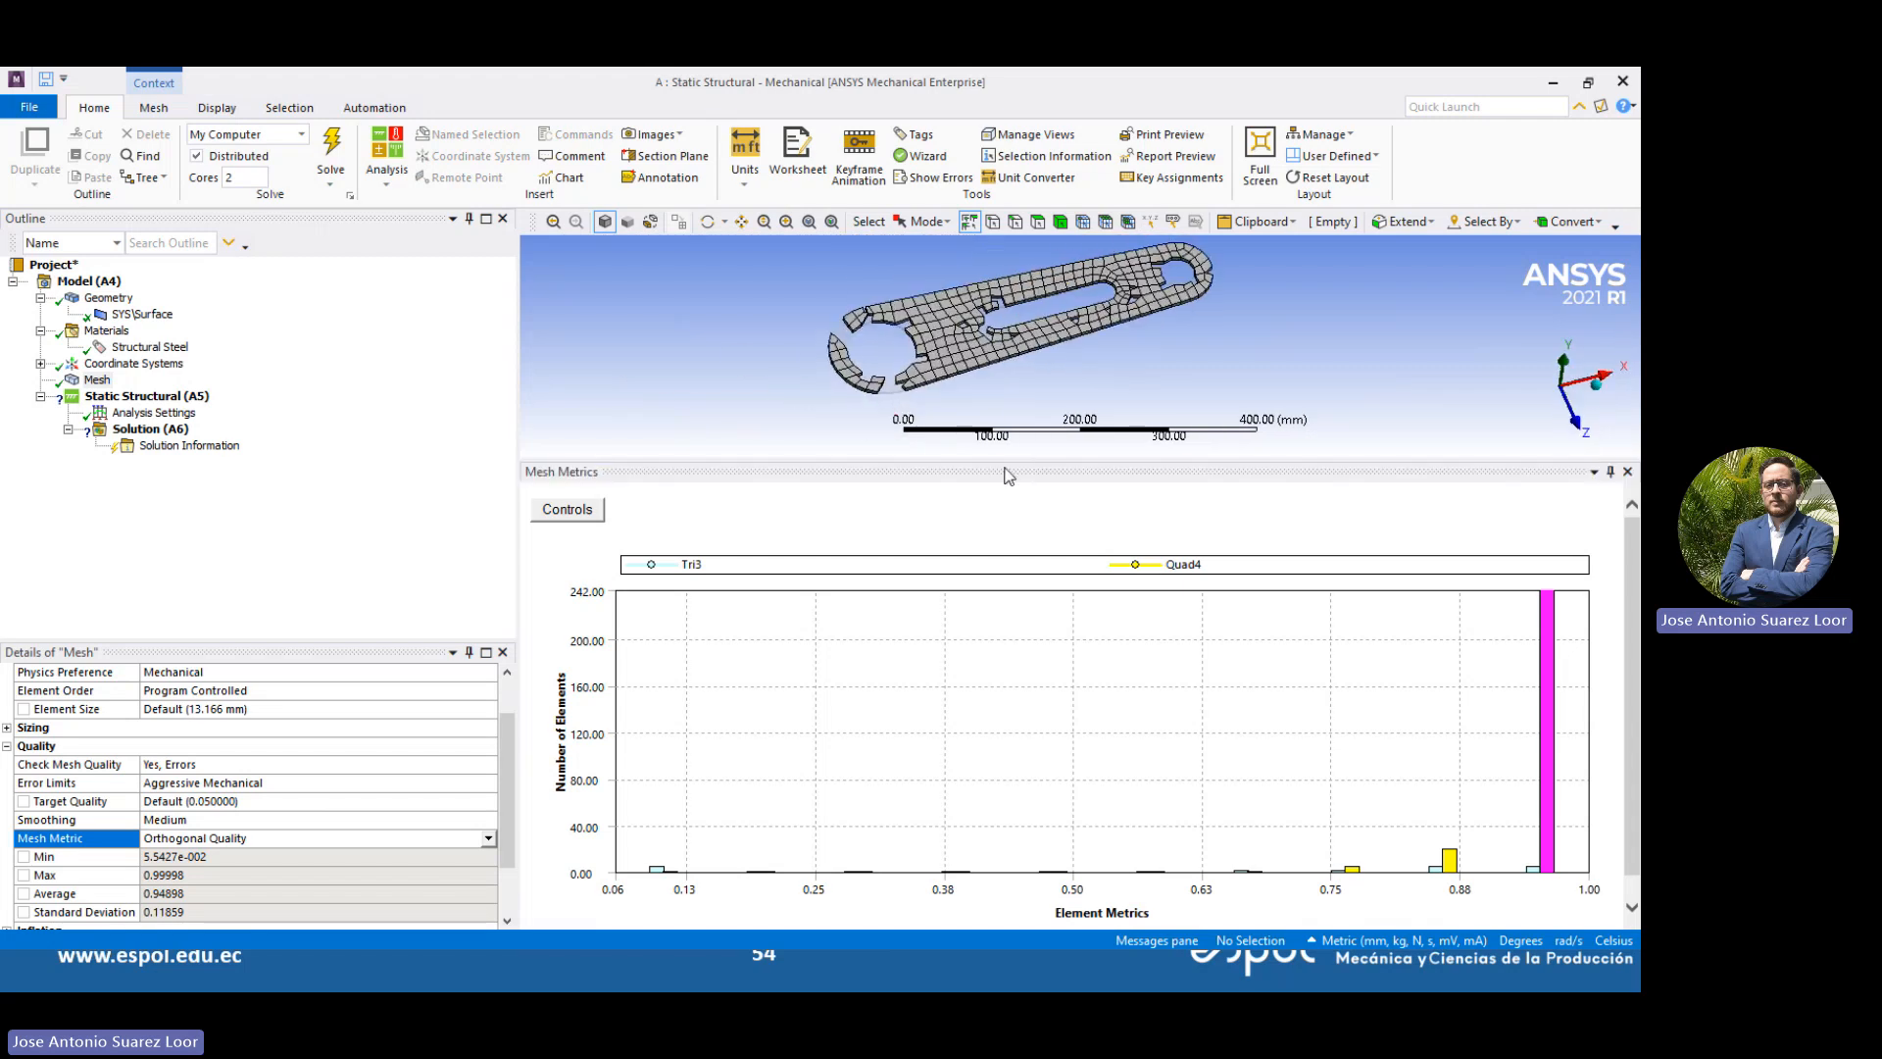
left_click_drag(1009, 470, 941, 847)
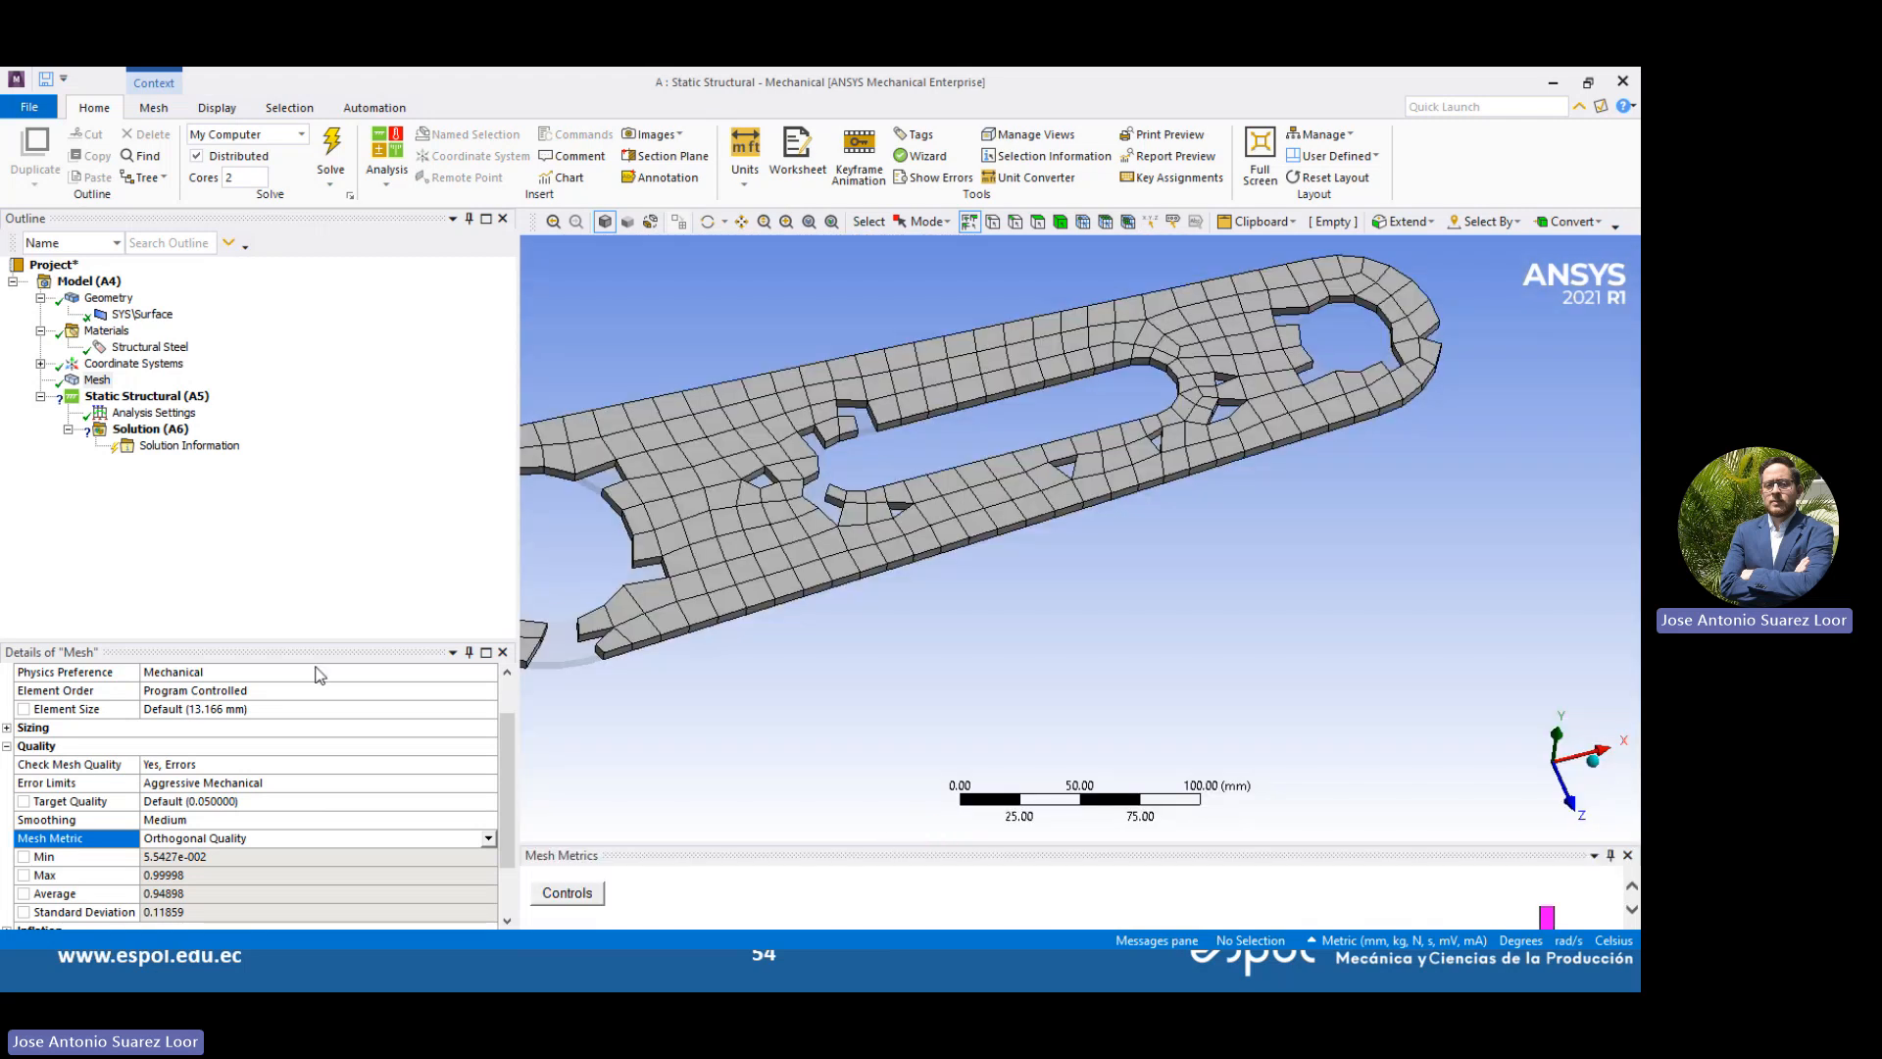
Set the Mesh Metric back to None and view the complete meshed link
left_click(487, 838)
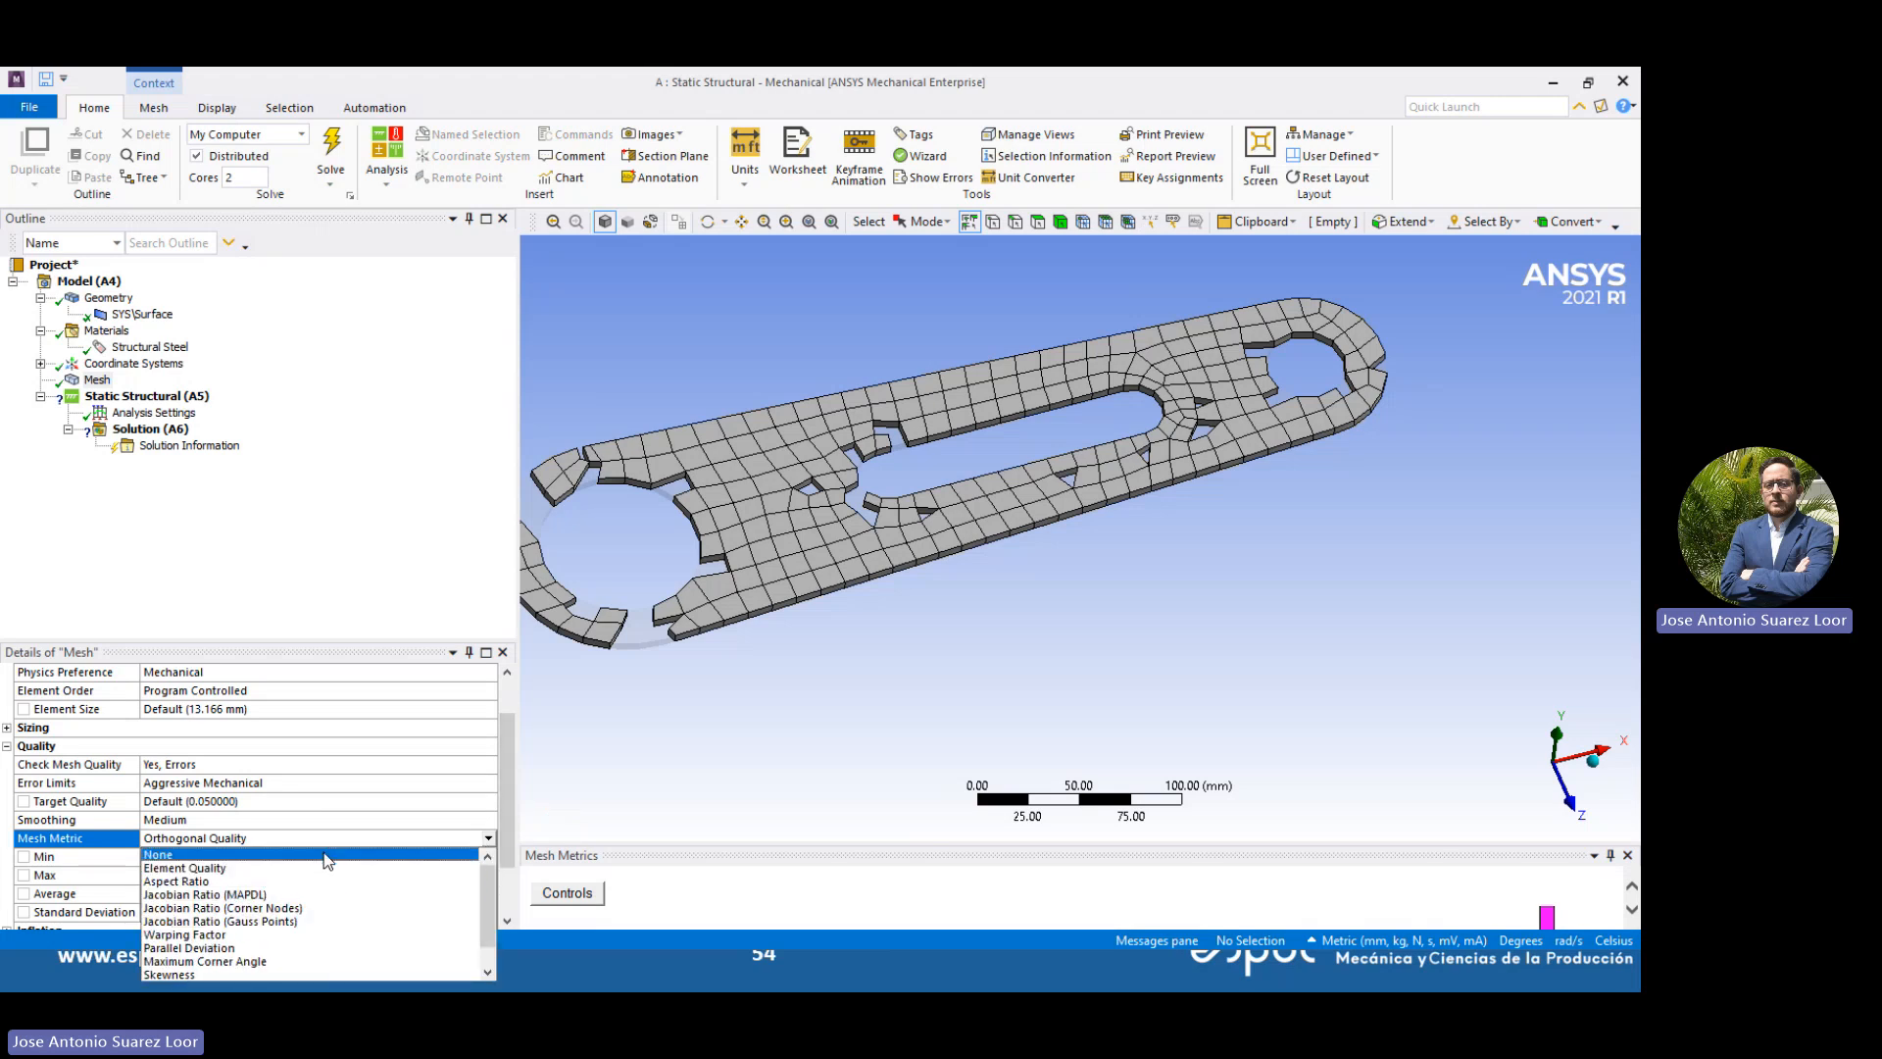
left_click(328, 856)
scroll(833, 572, "down", 3)
mouse_move(943, 533)
middle_mouse_down()
mouse_move(822, 475)
mouse_move(835, 469)
middle_mouse_up()
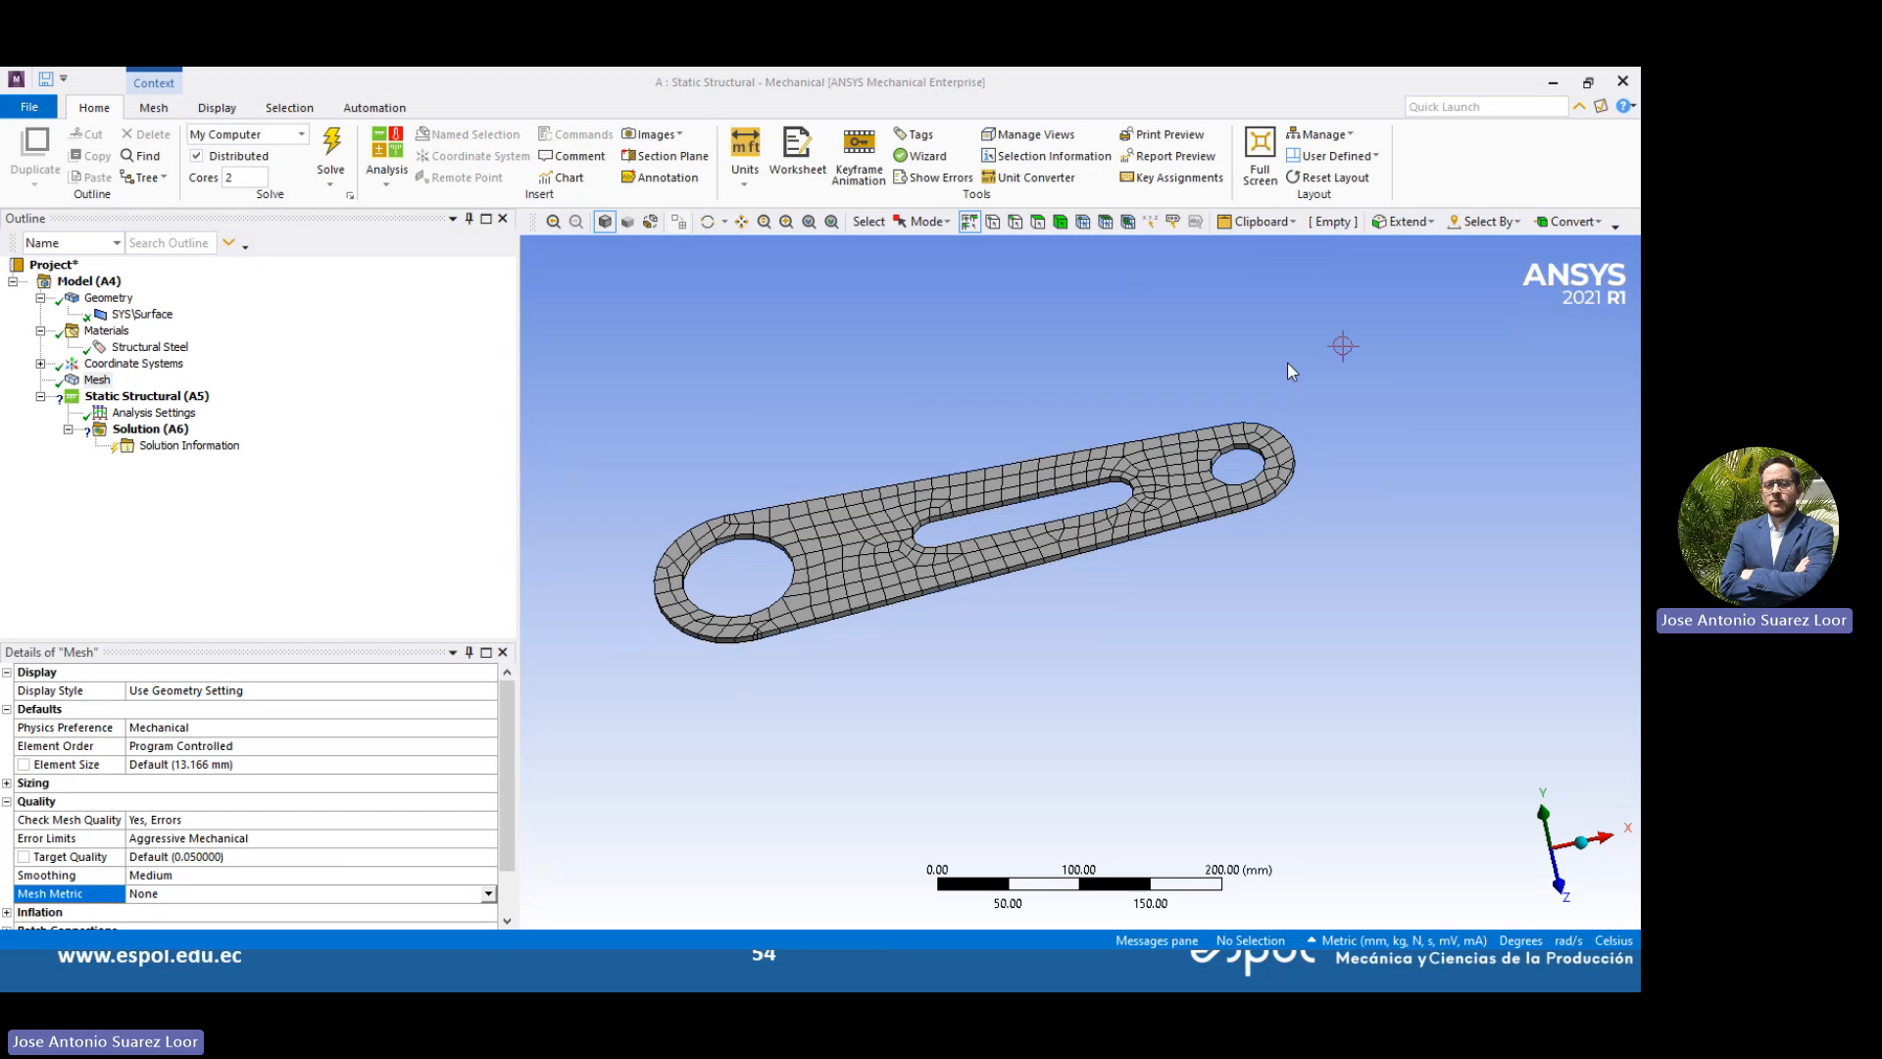
scroll(725, 588, "up", 2)
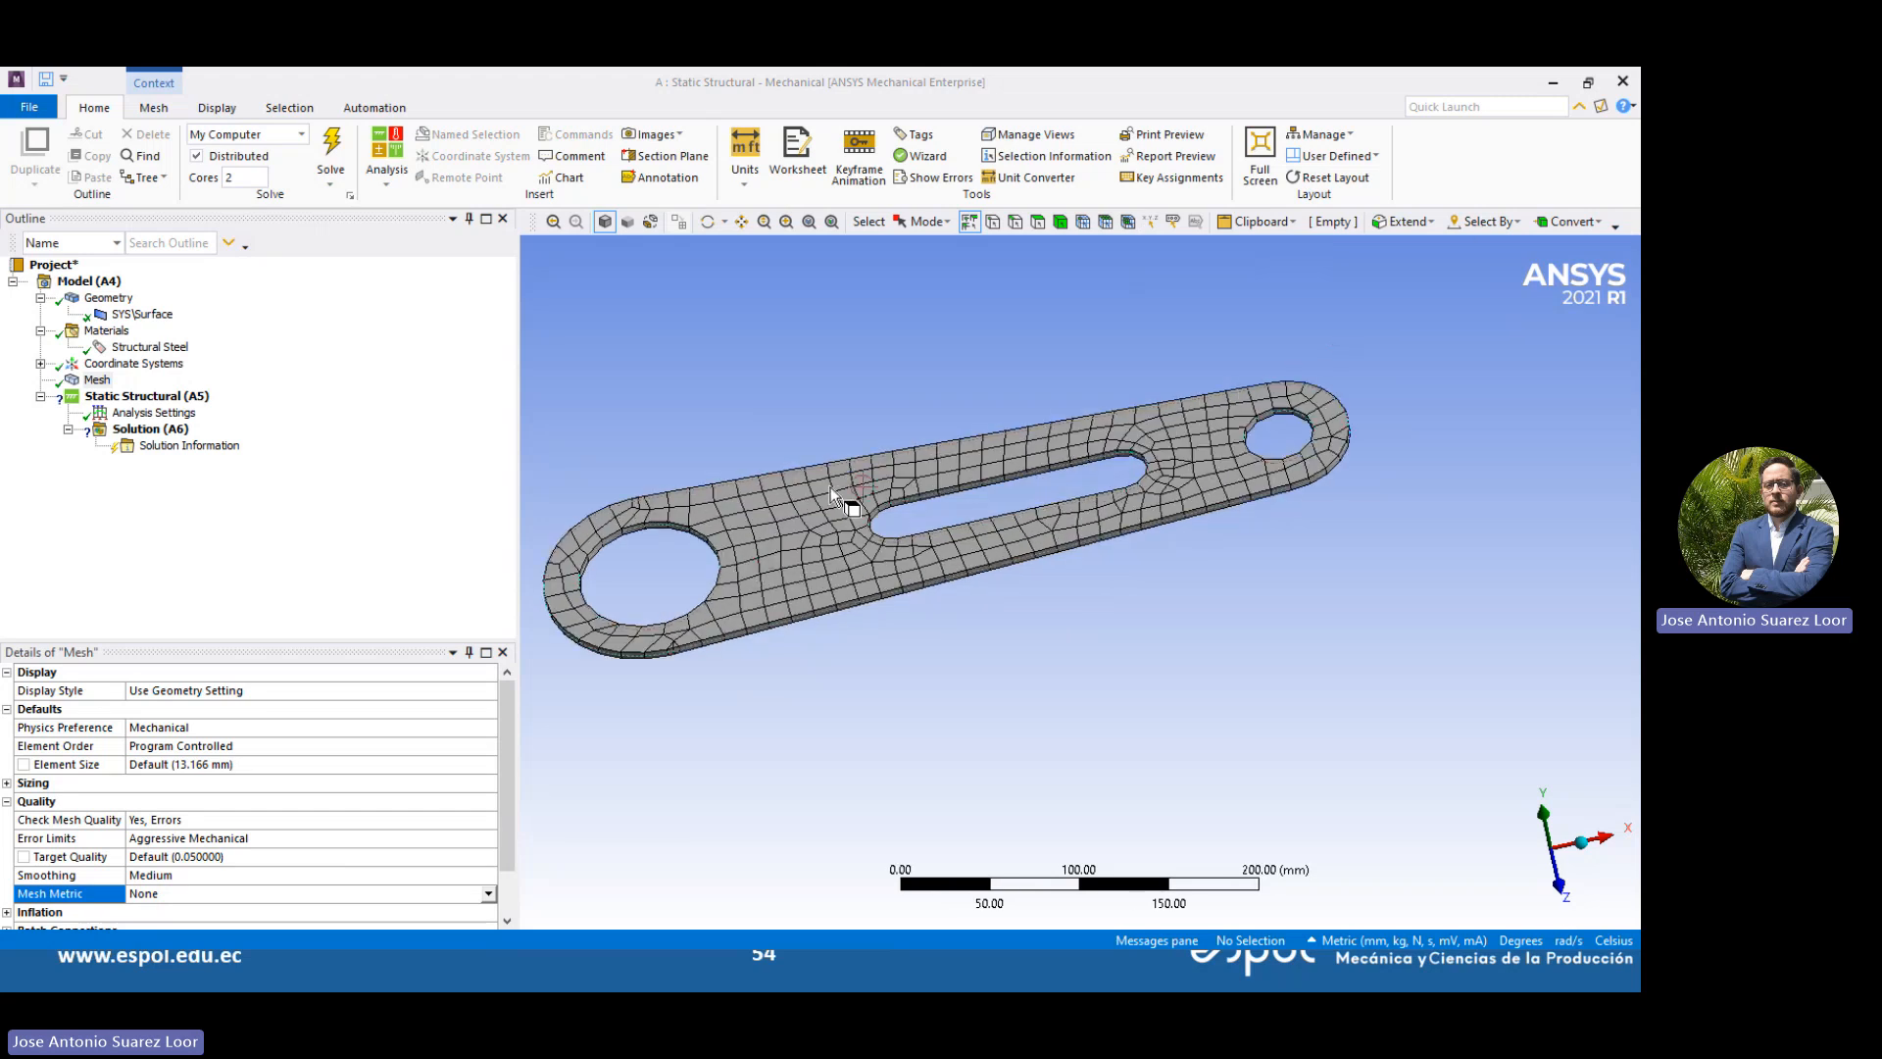
Insert a mesh Method and scope it to the link's surface body
right_click(97, 380)
mouse_move(136, 395)
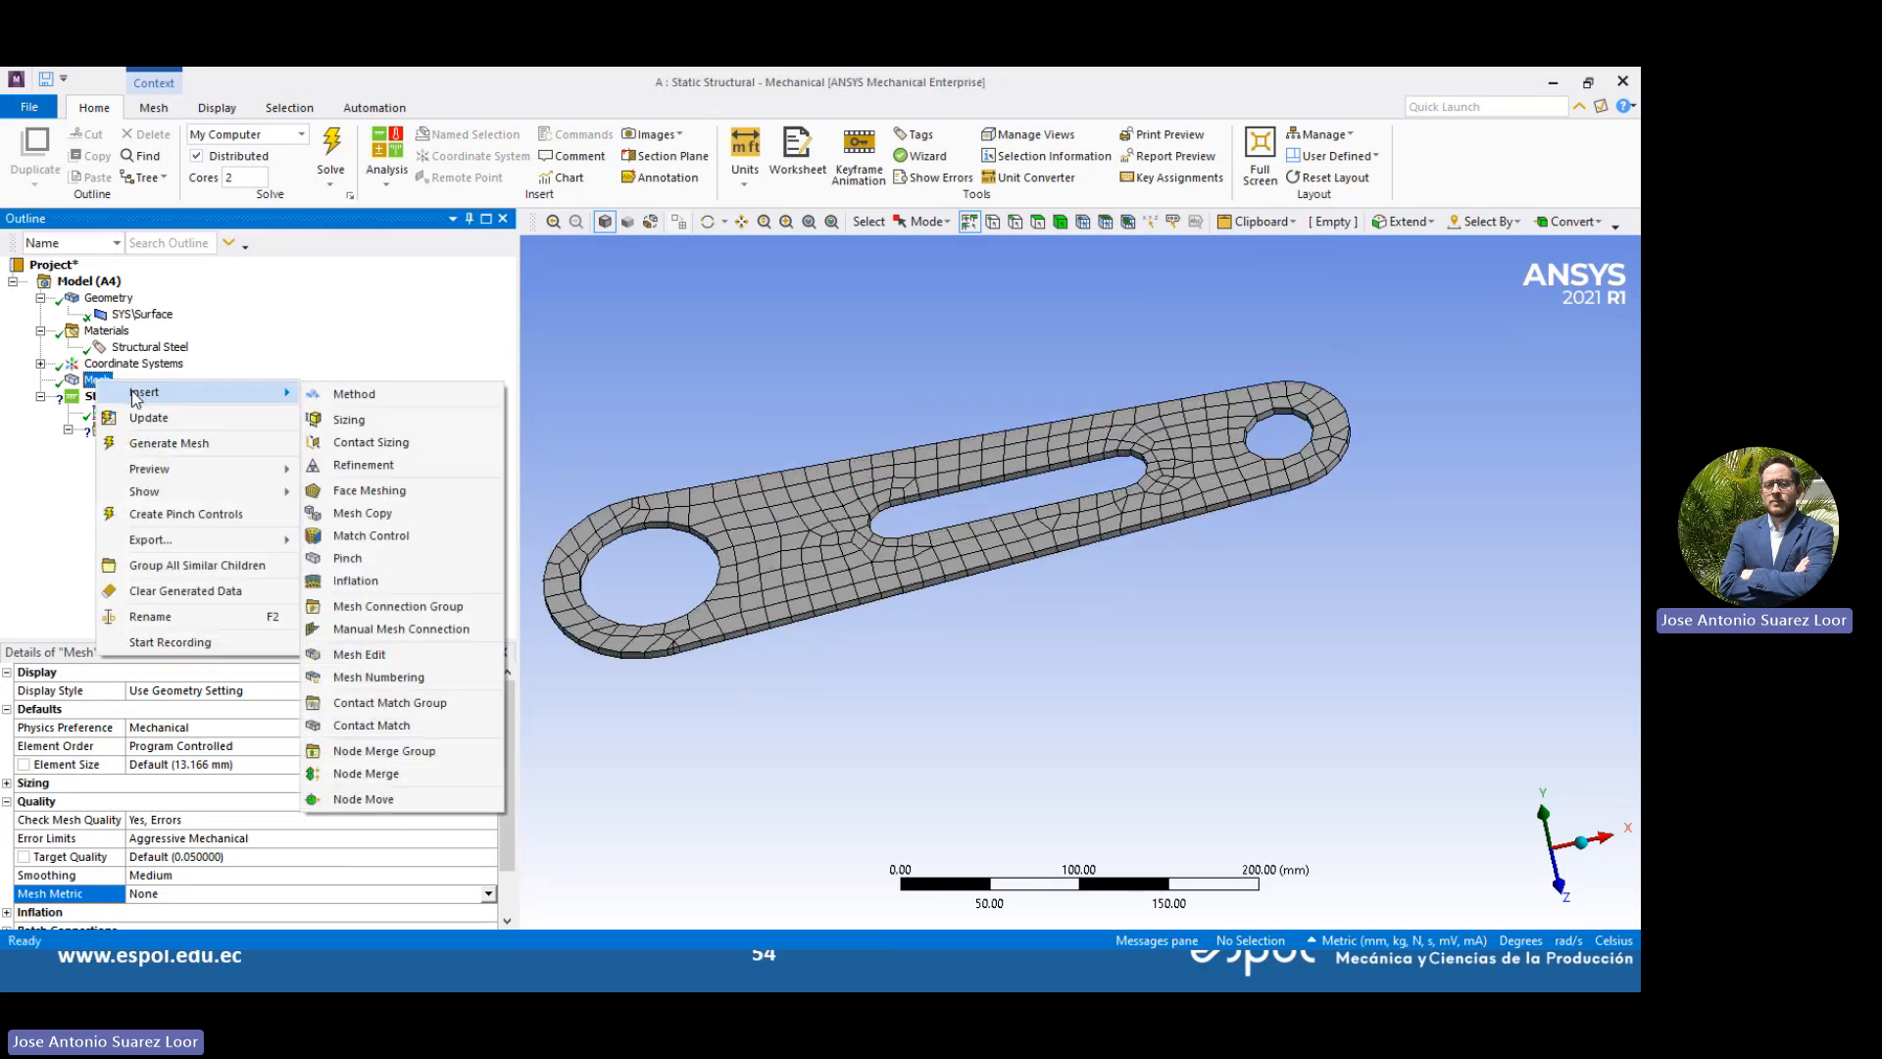
left_click(397, 394)
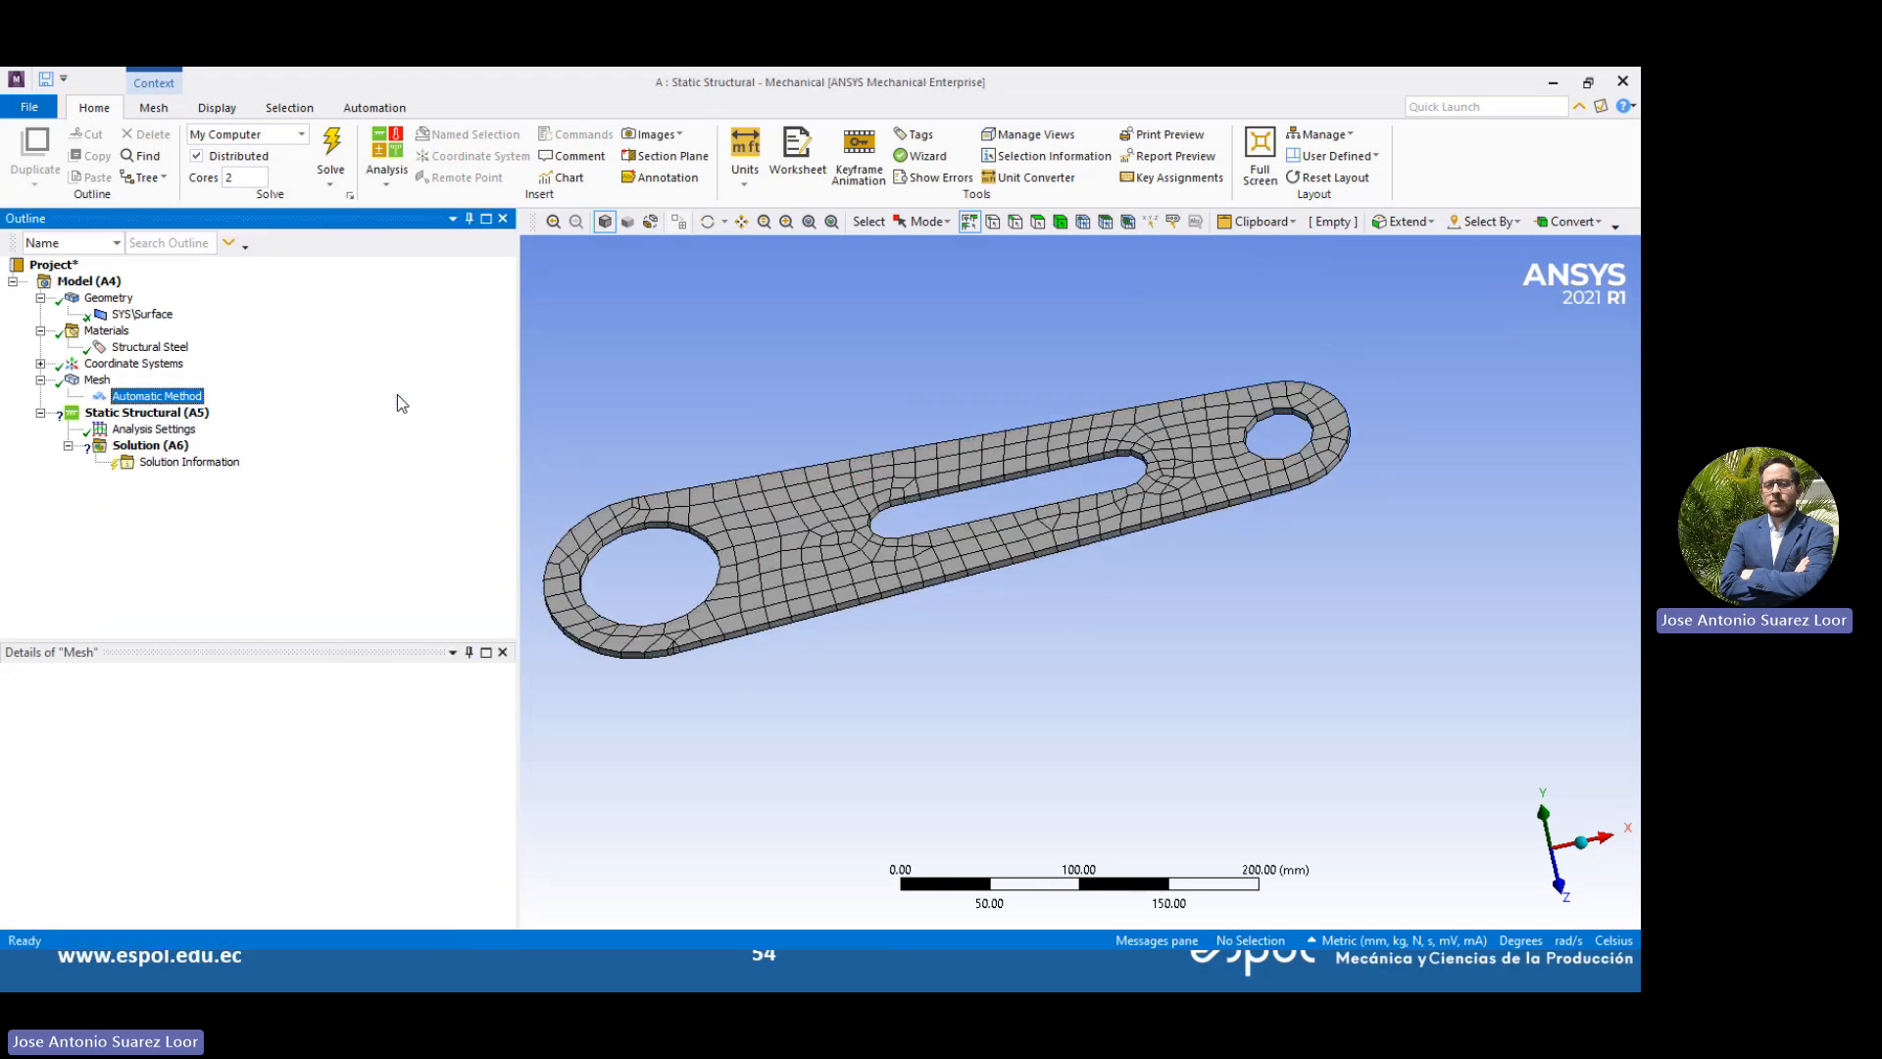
left_click(943, 450)
left_click(294, 707)
left_click(294, 709)
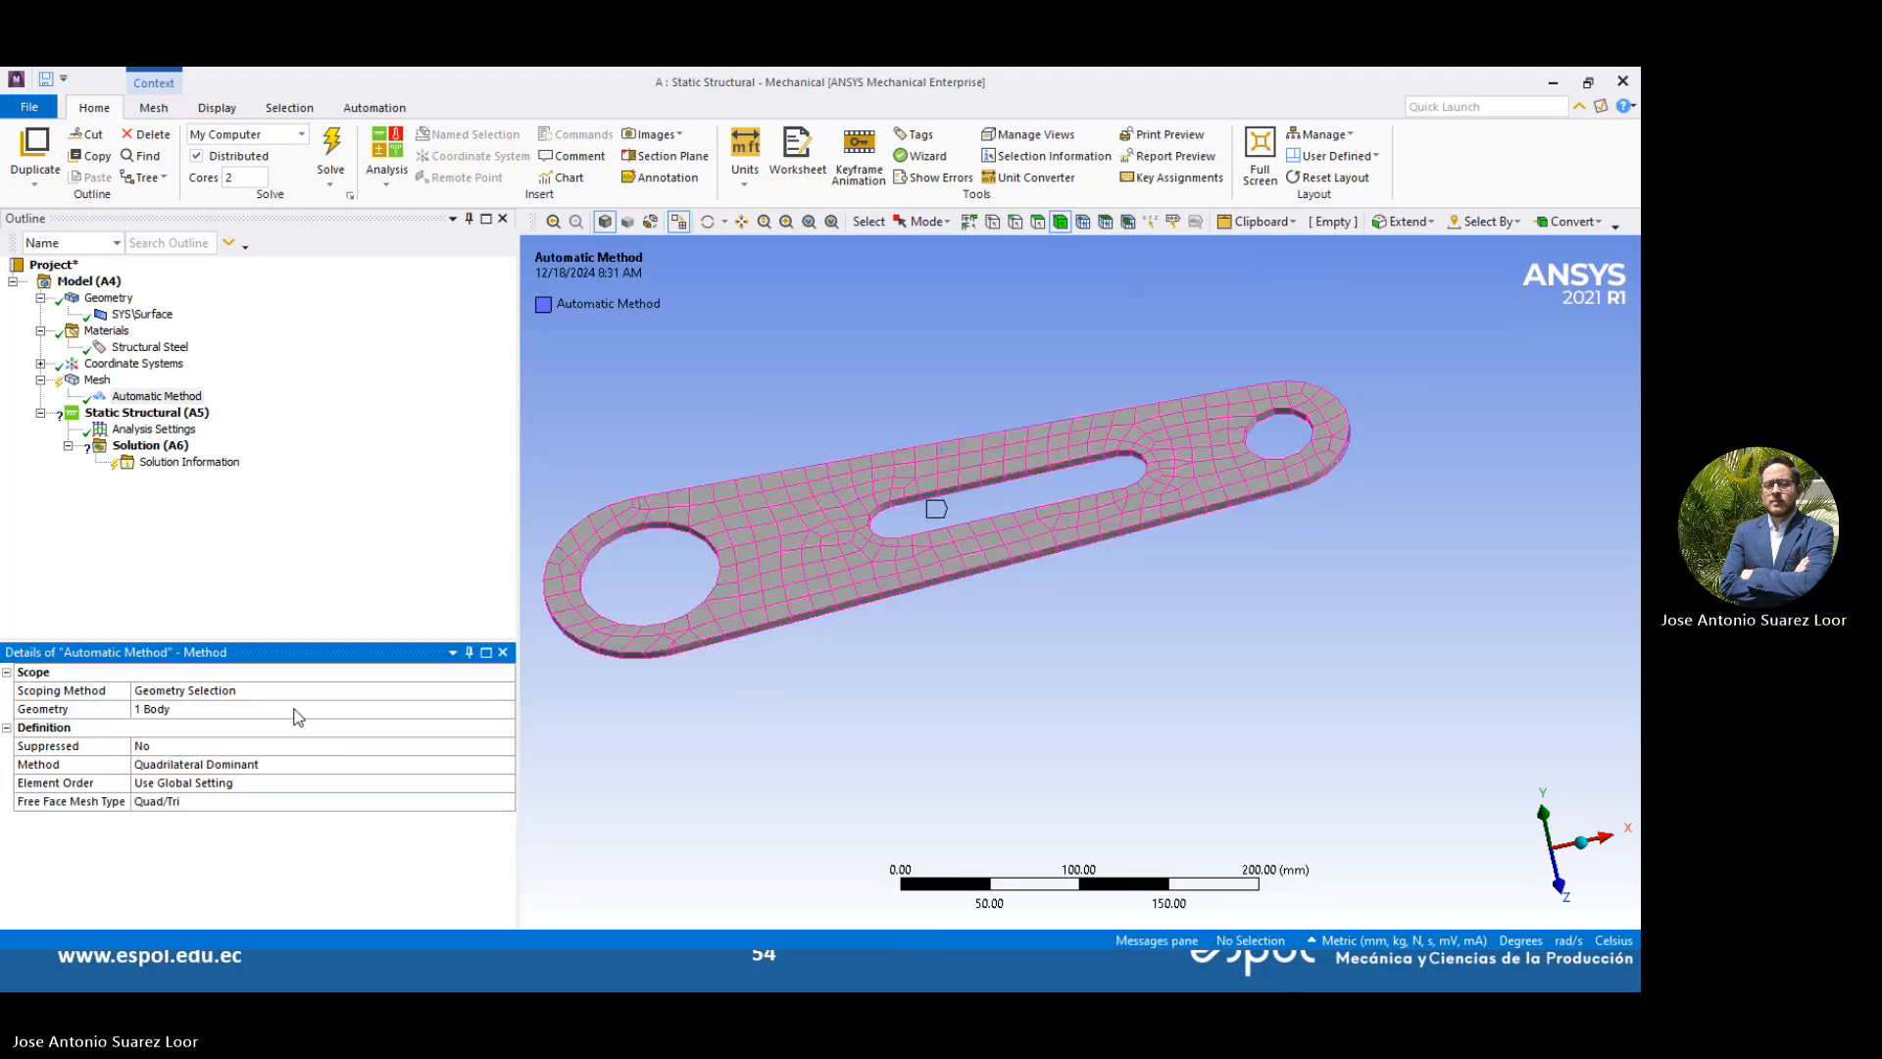
Look at the mesh method's Free Face Mesh Type options, keeping Quad/Tri
left_click(347, 782)
left_click(410, 801)
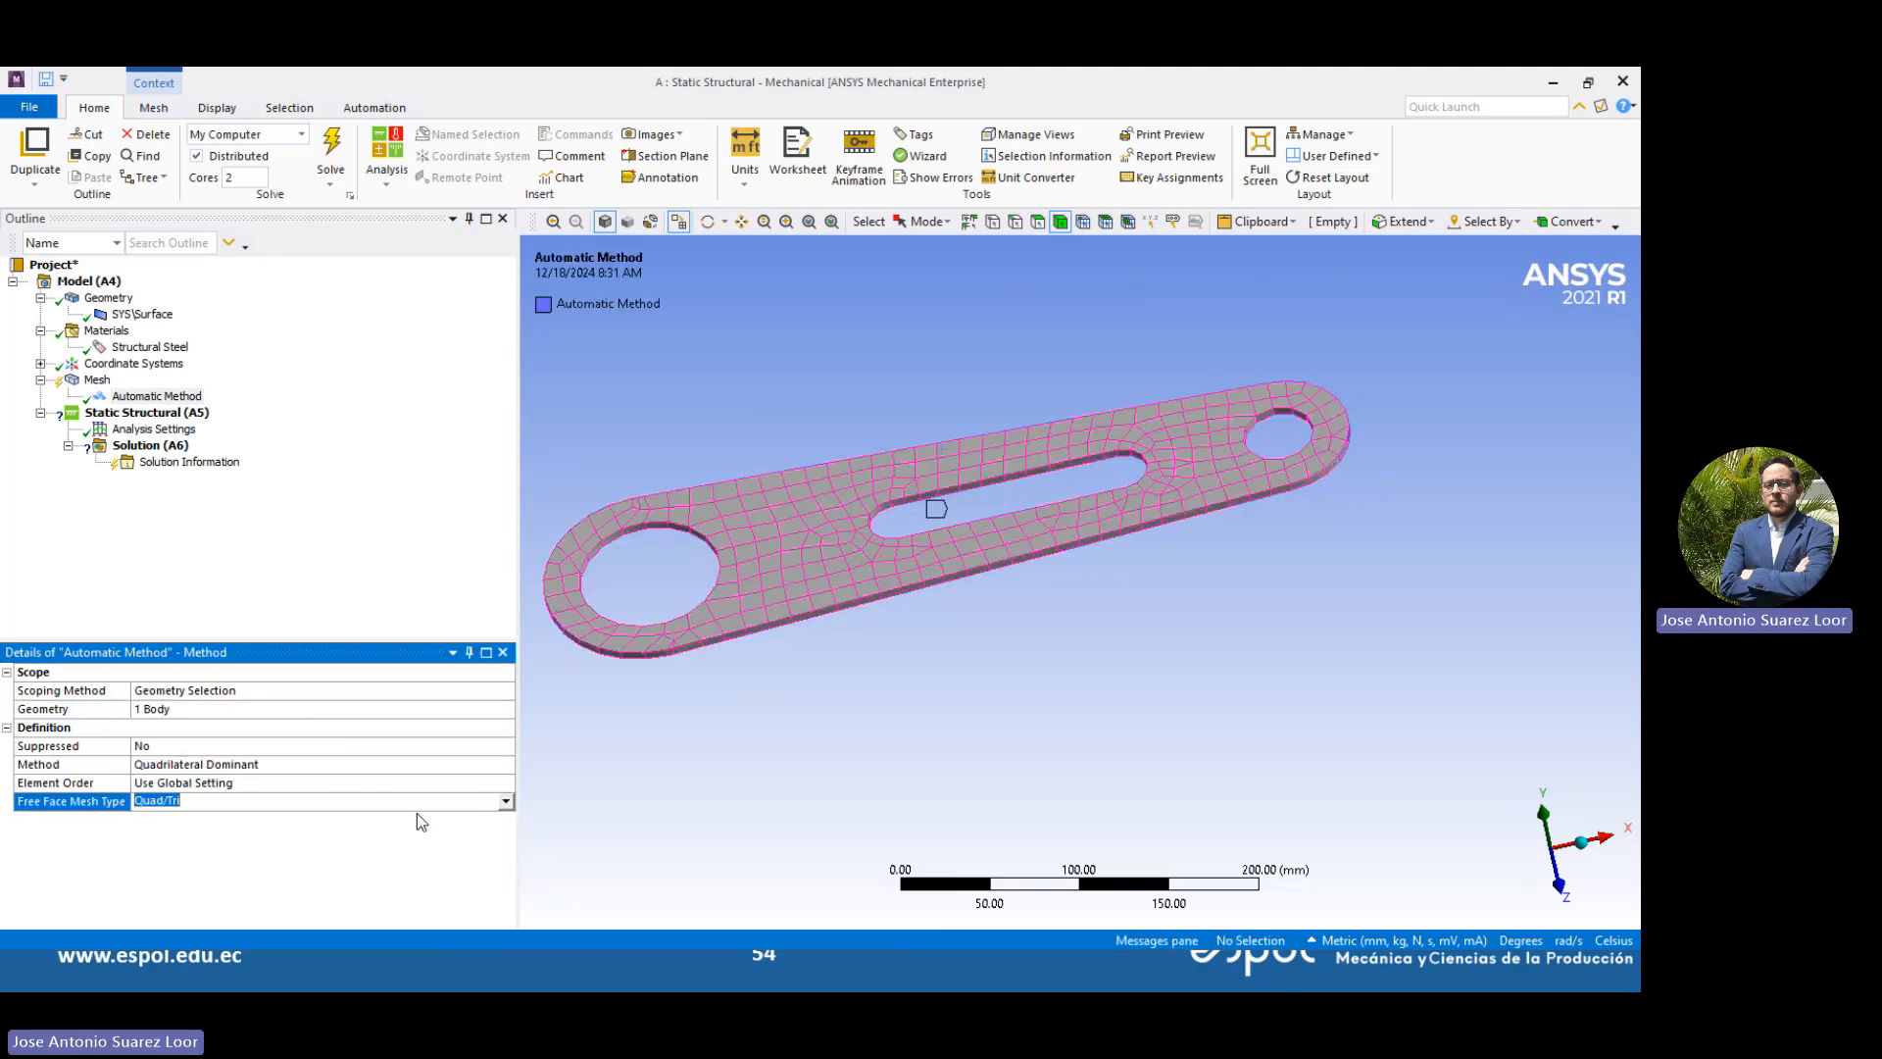
left_click(506, 800)
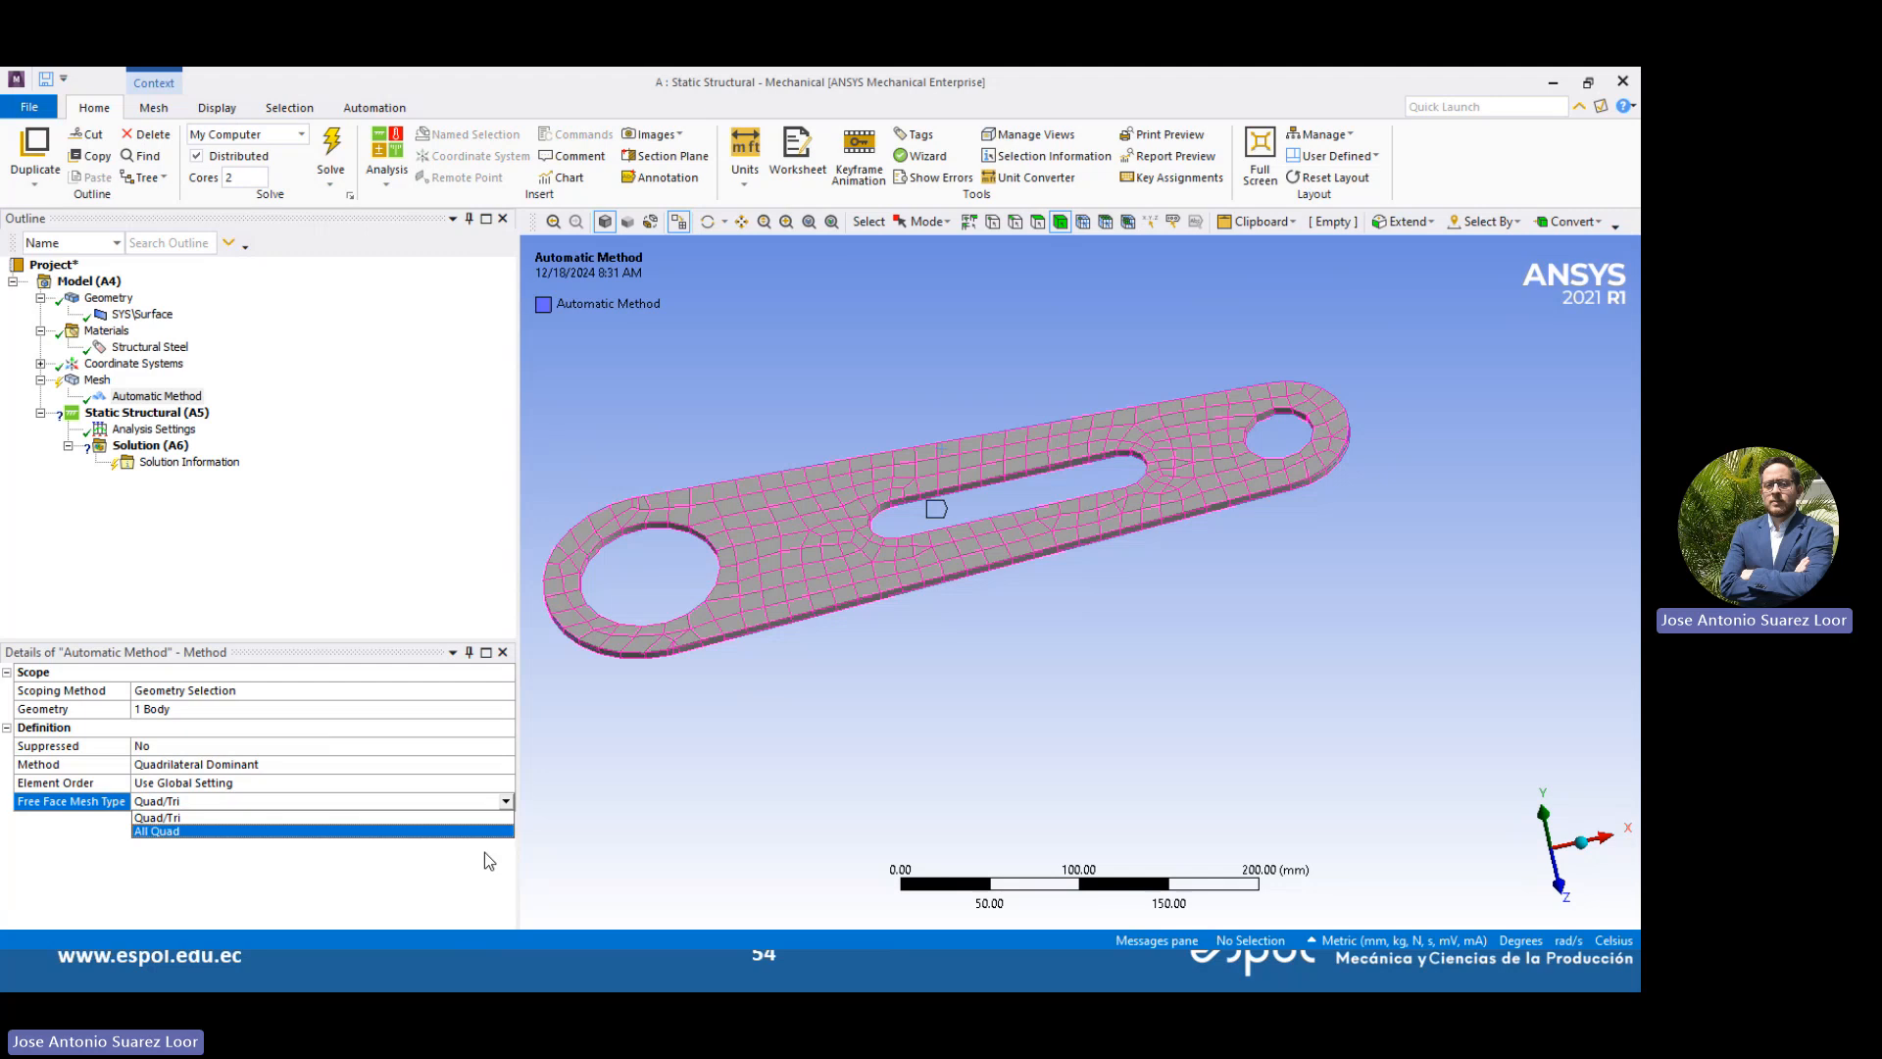
left_click(485, 847)
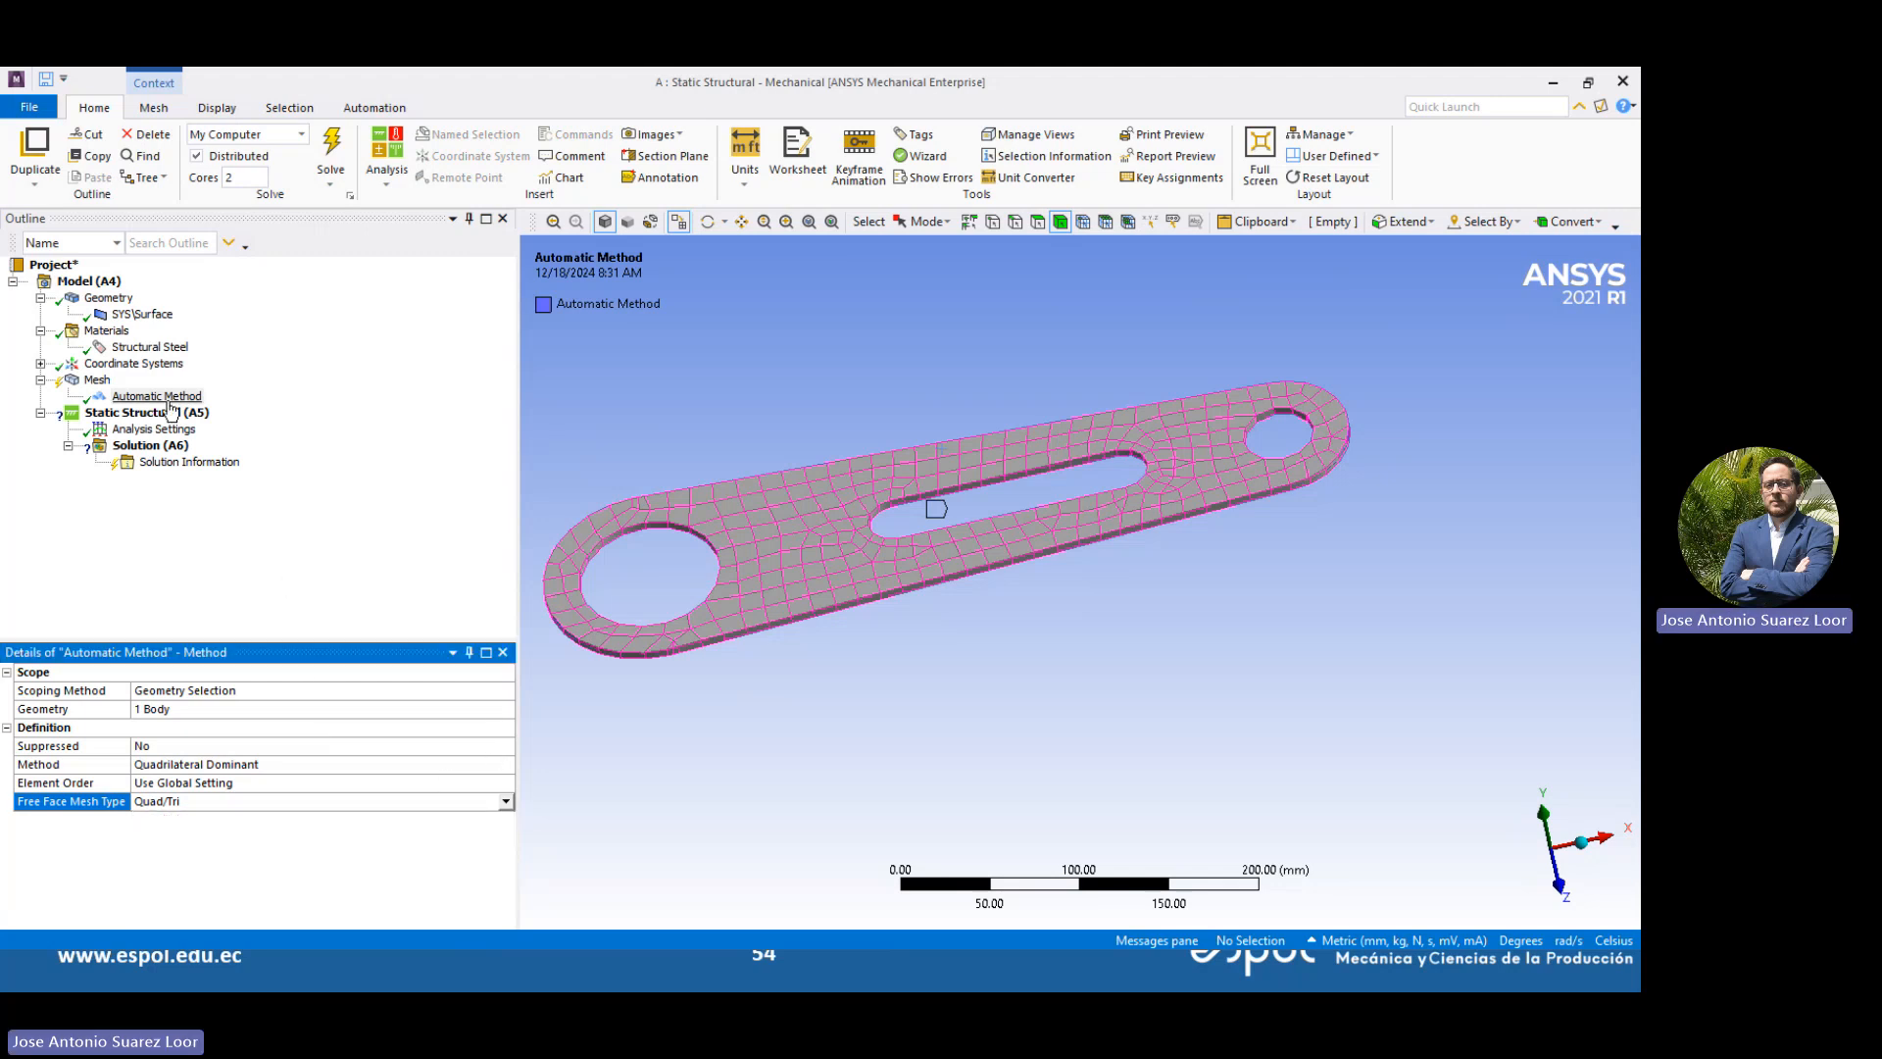
Insert a mesh Sizing control and try selecting the large hole's edge as its geometry, leaving the scope unapplied
left_click(98, 380)
right_click(101, 384)
mouse_move(245, 394)
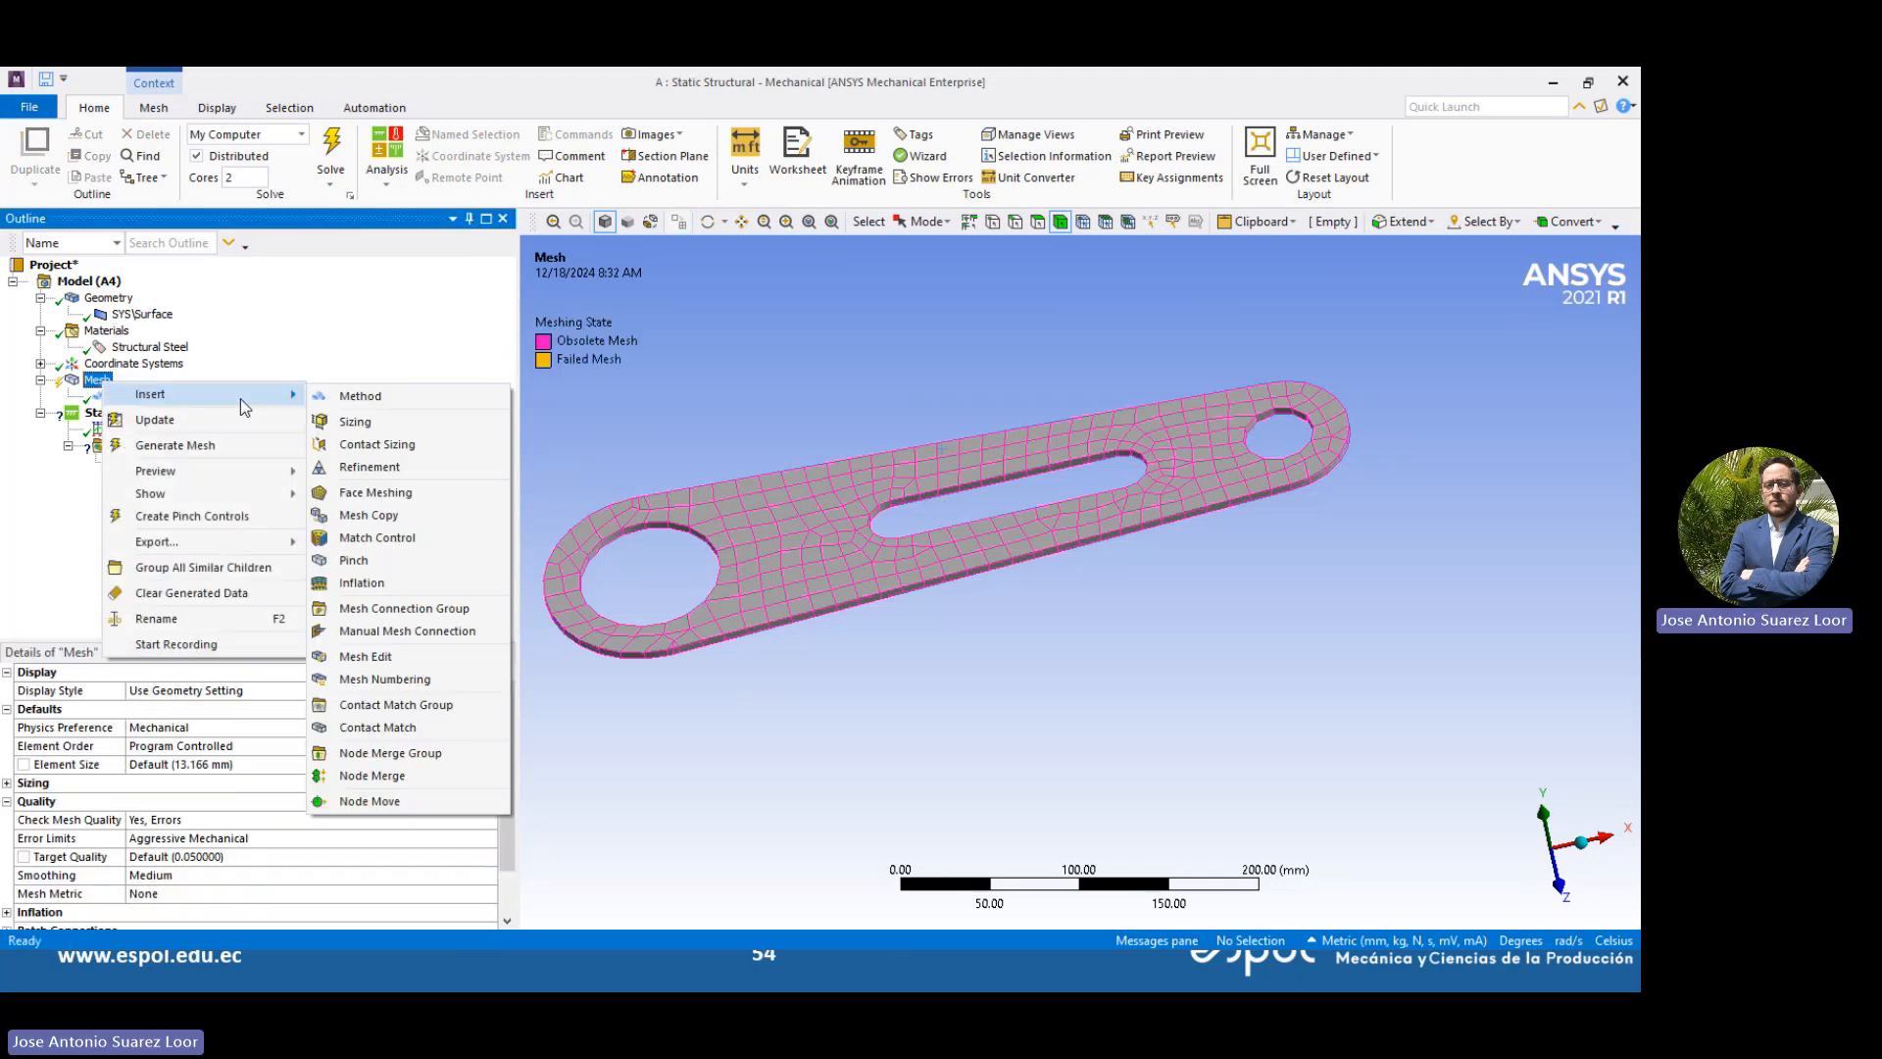
left_click(355, 421)
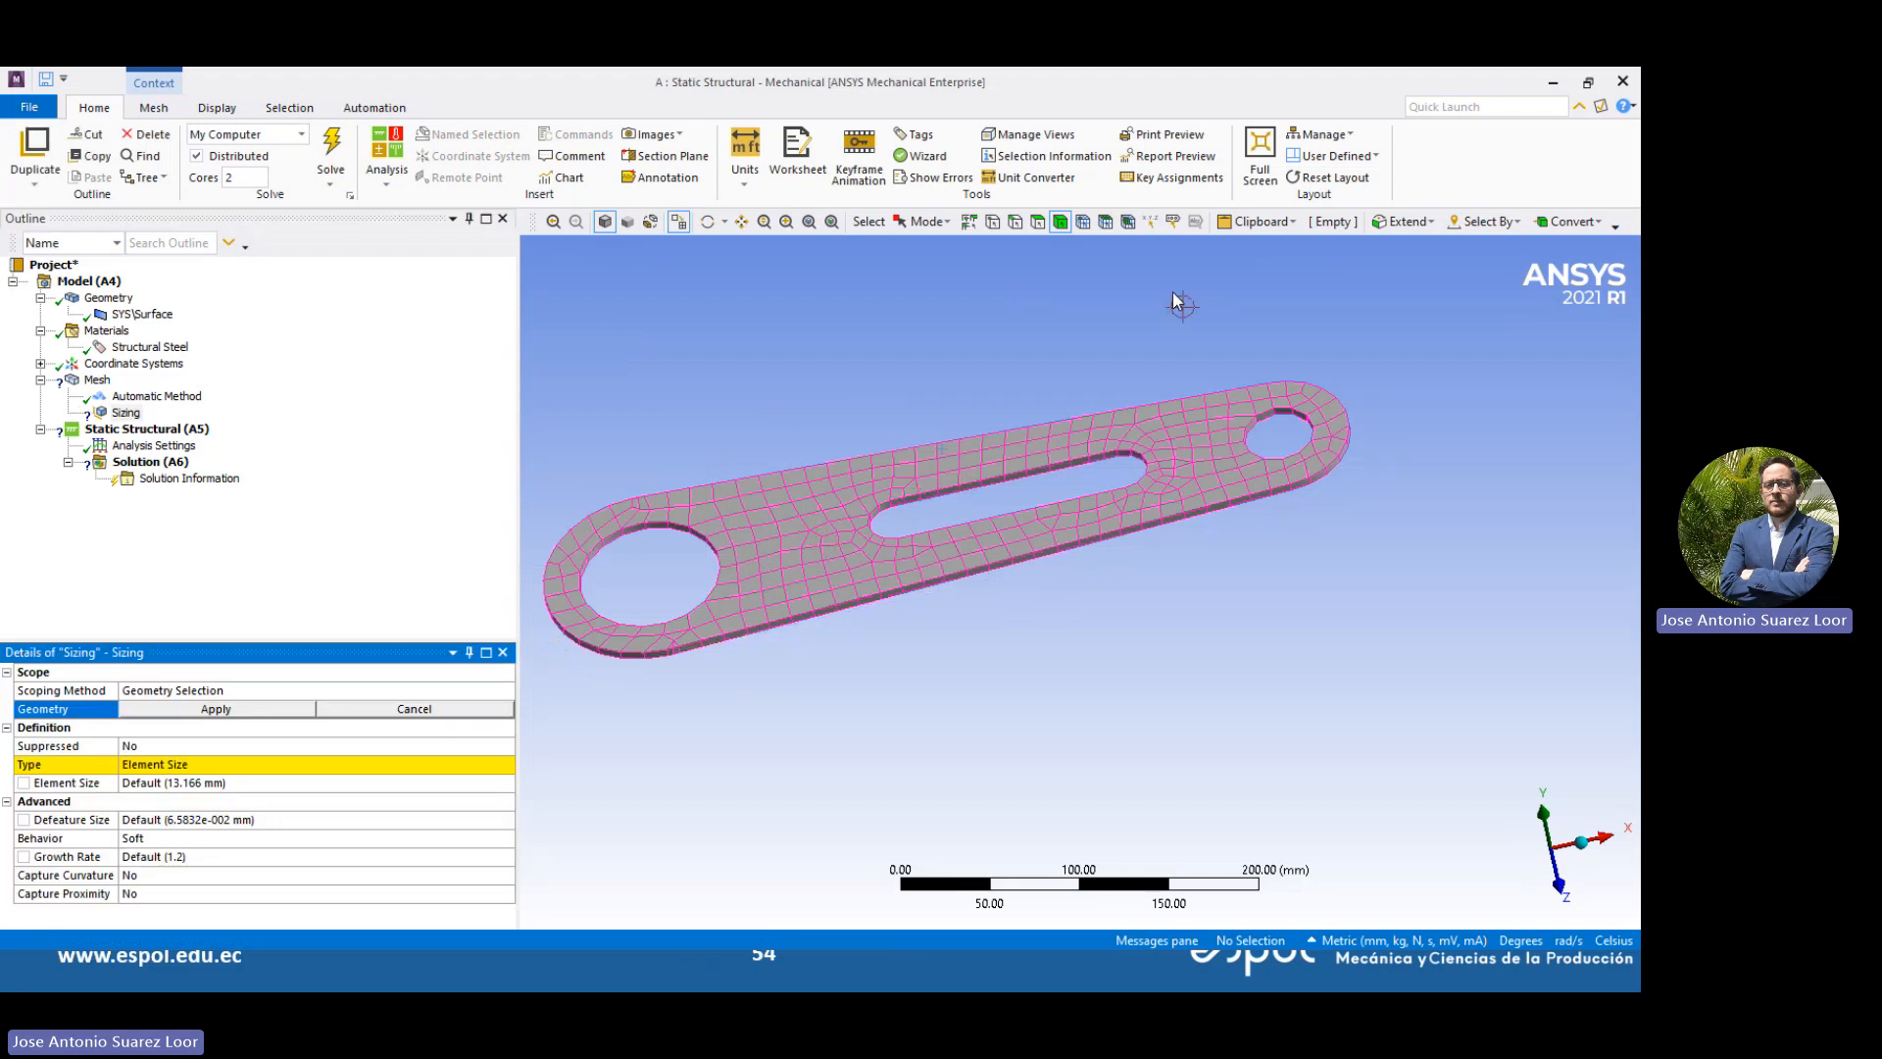
left_click(1012, 224)
left_click(686, 567)
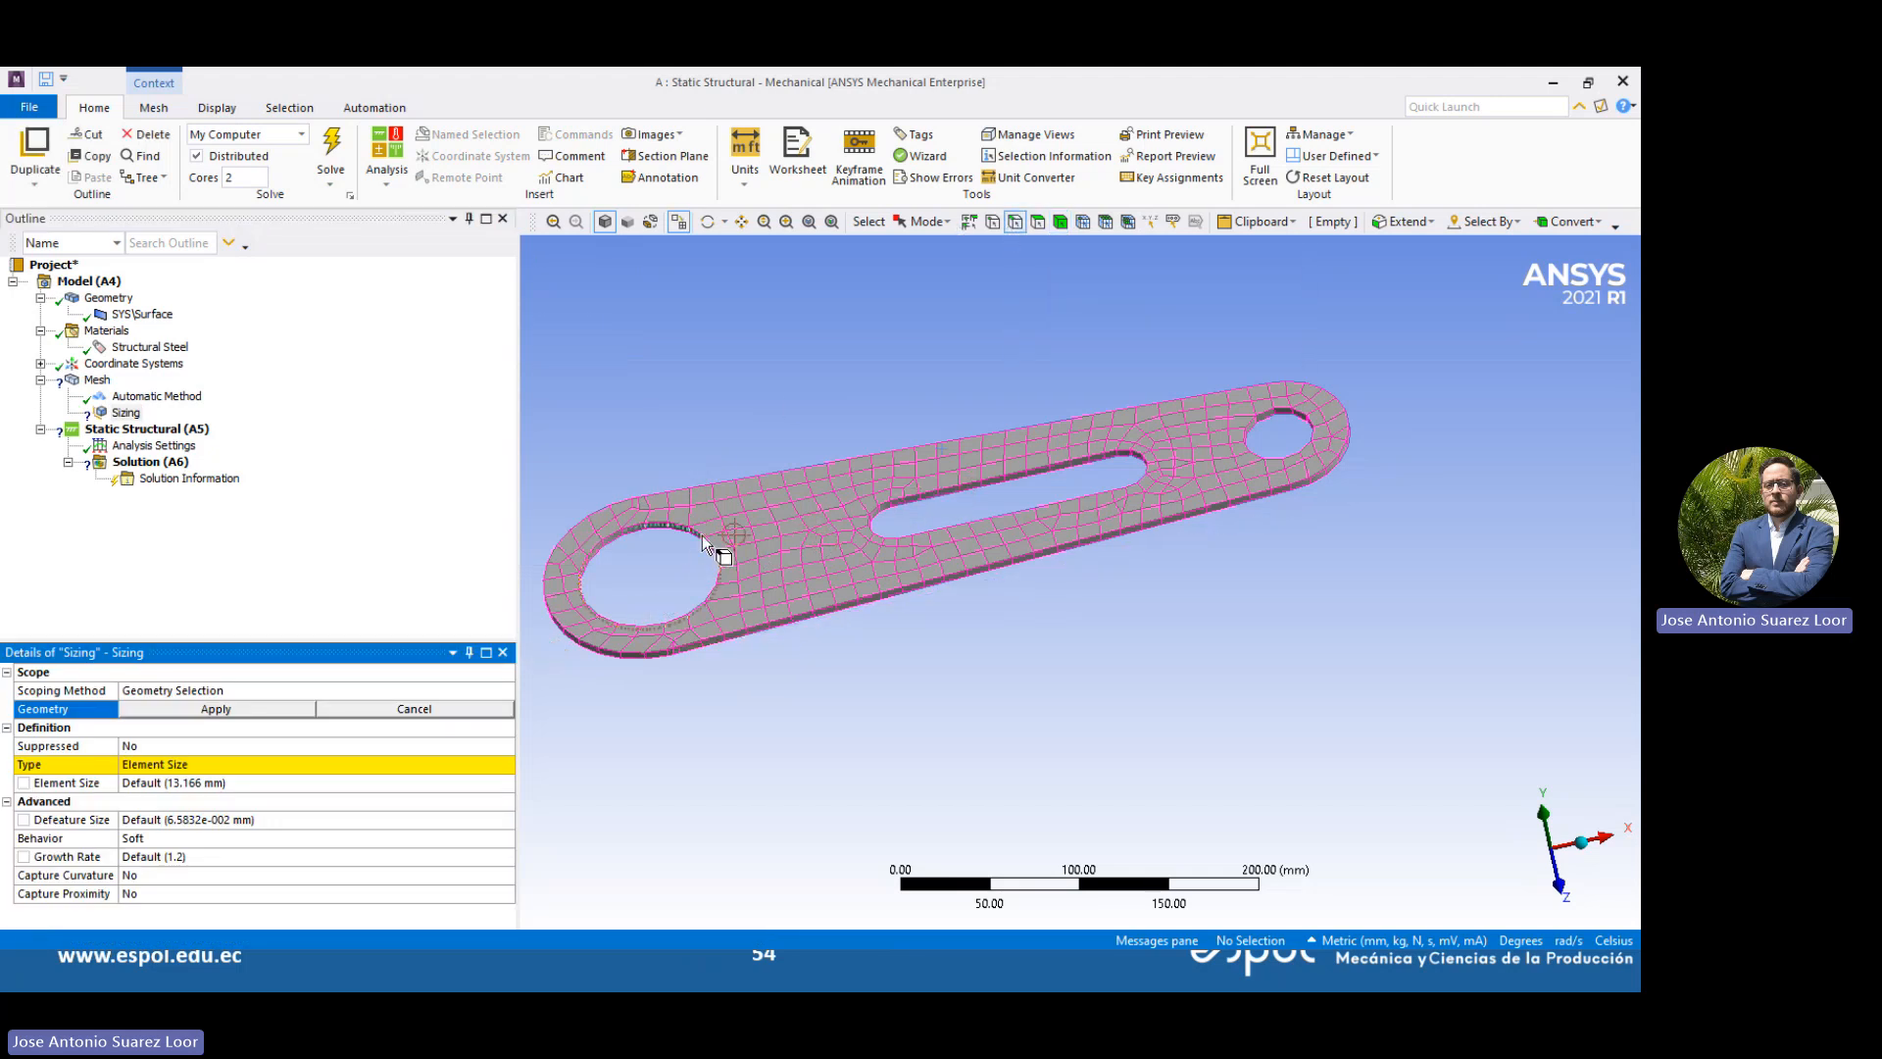
left_click(840, 317)
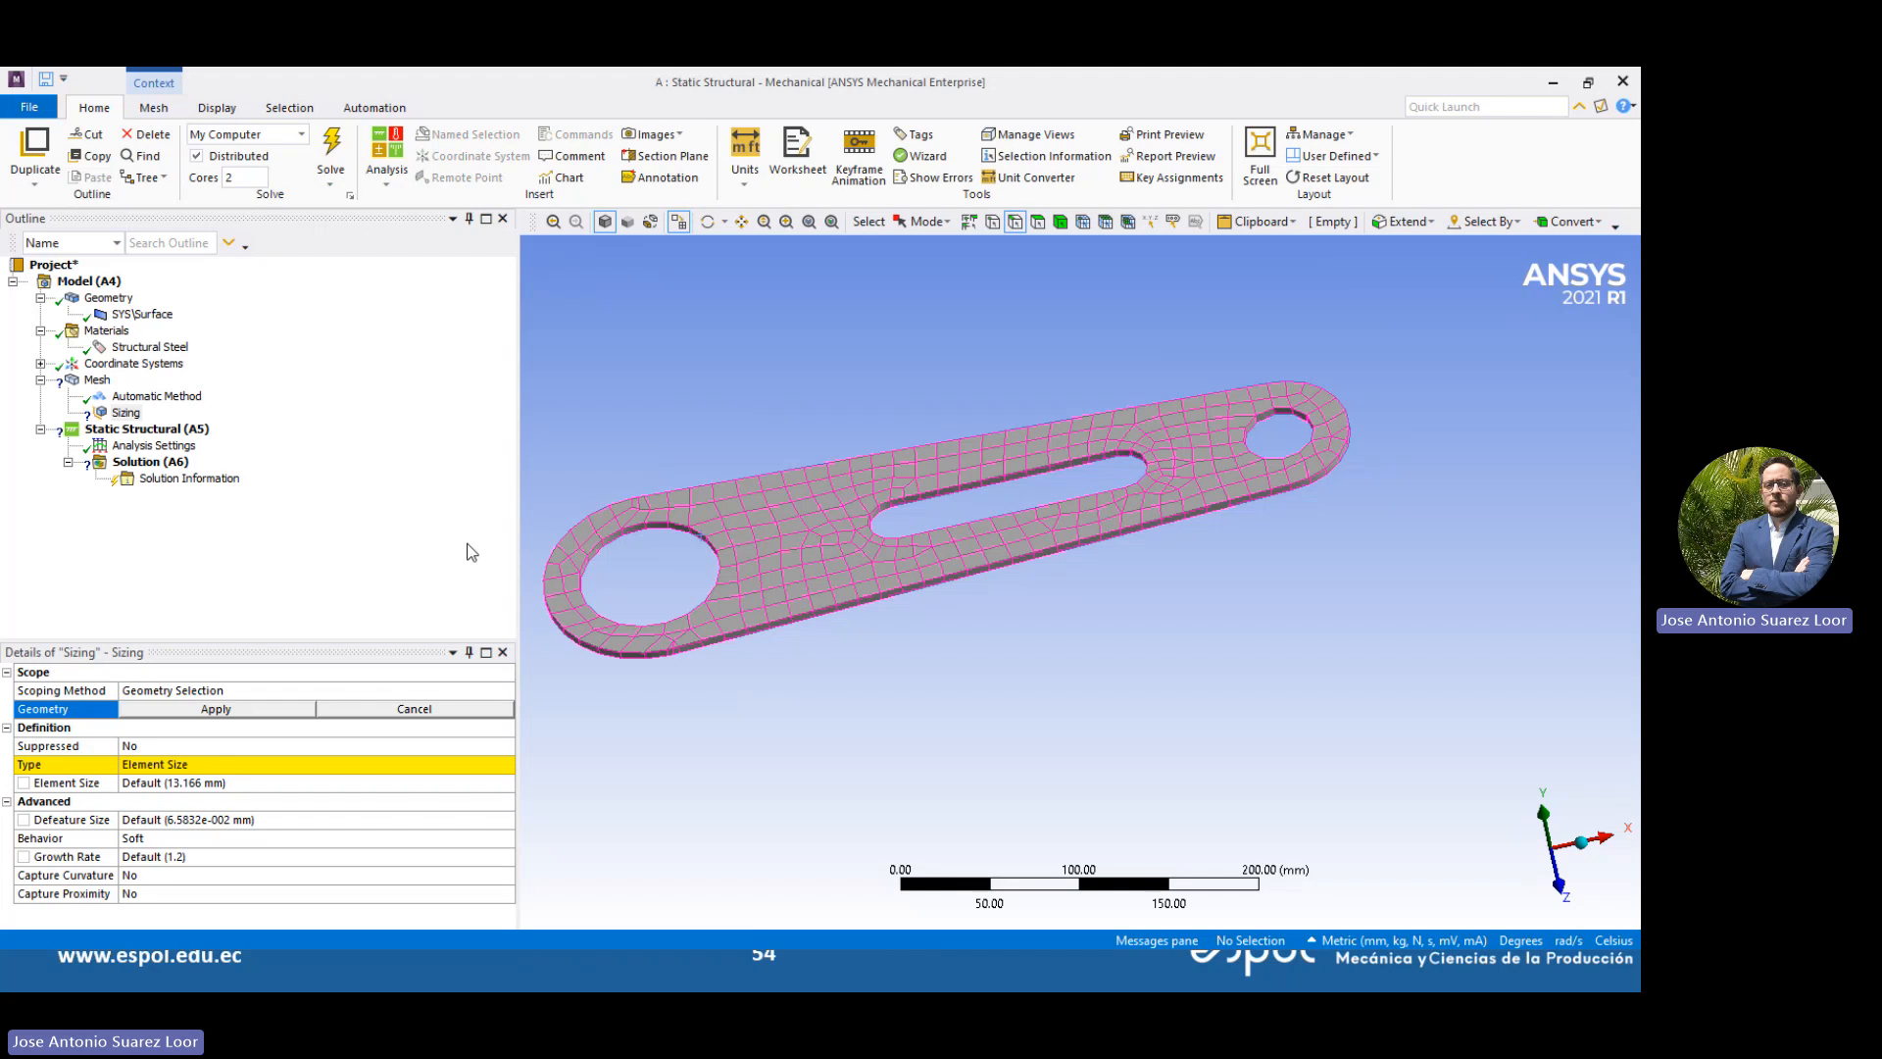
Review the overall mesh's default and quality settings, including its Element Size
left_click(96, 382)
scroll(227, 833, "down", 1)
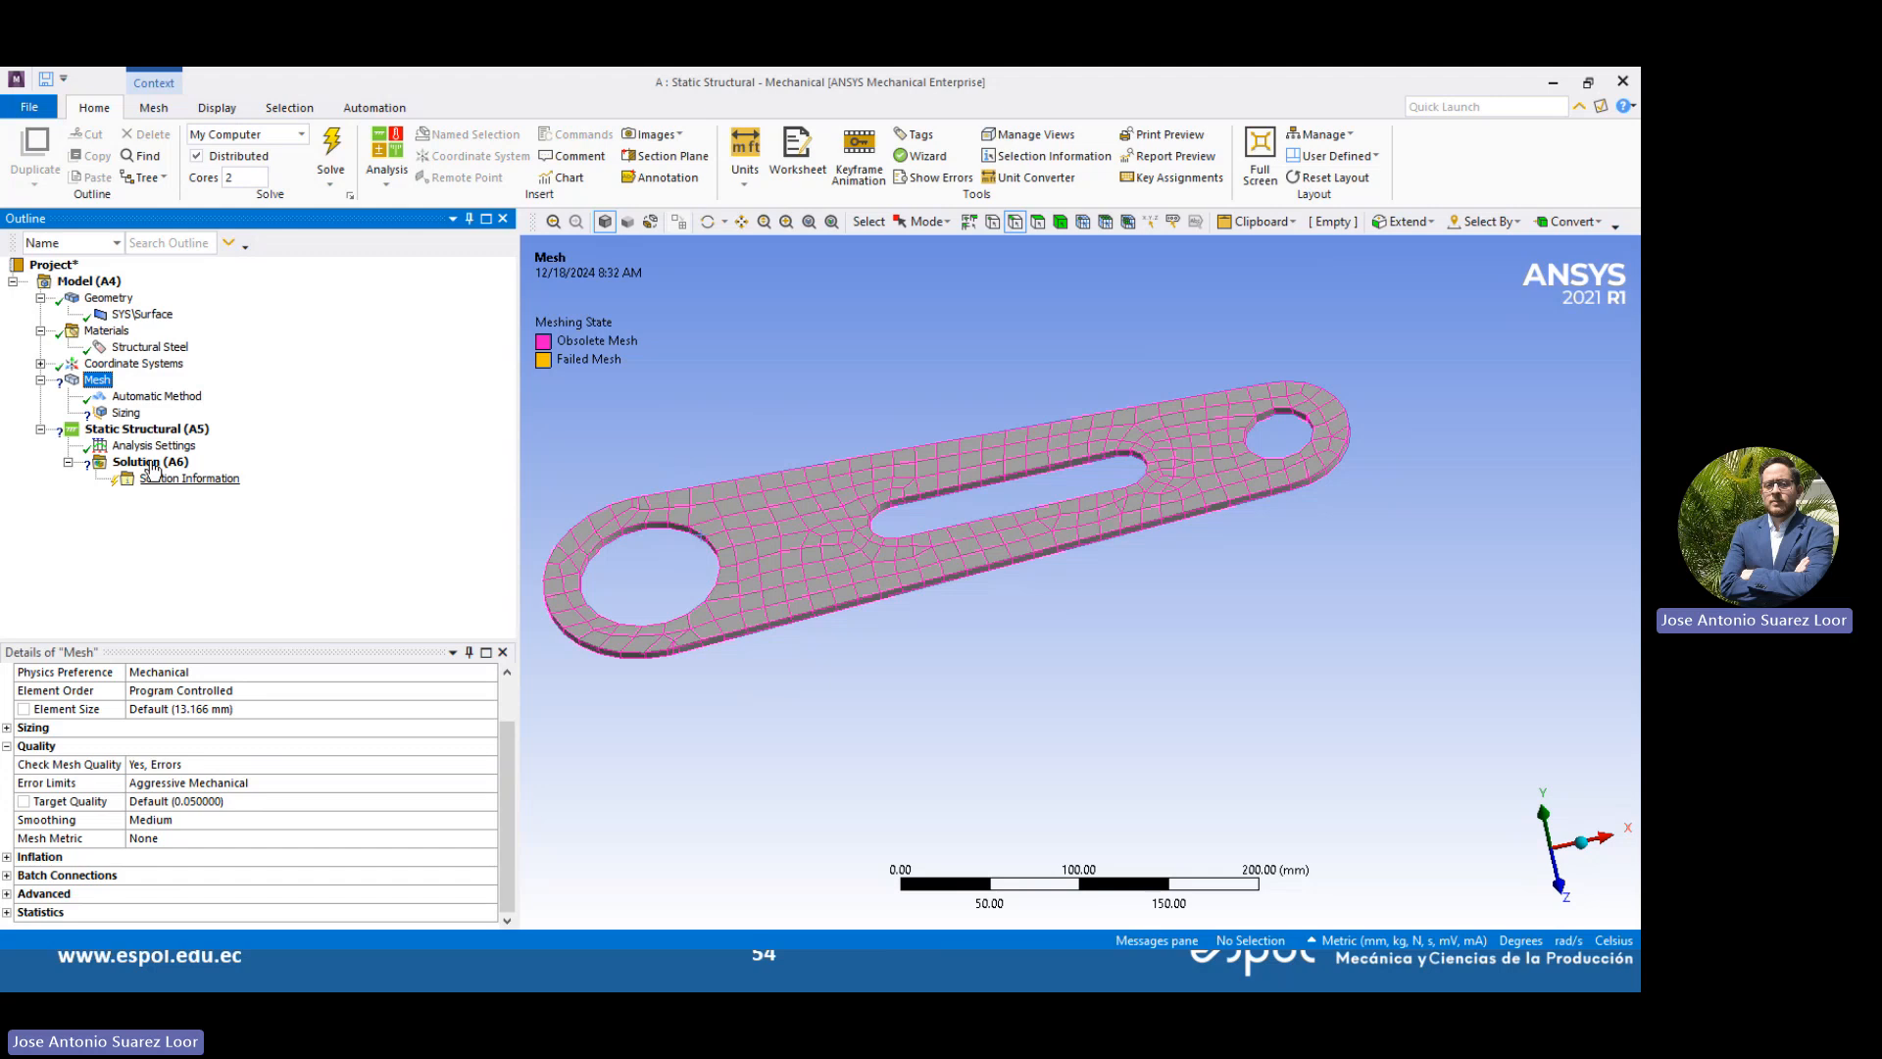
scroll(182, 801, "up", 1)
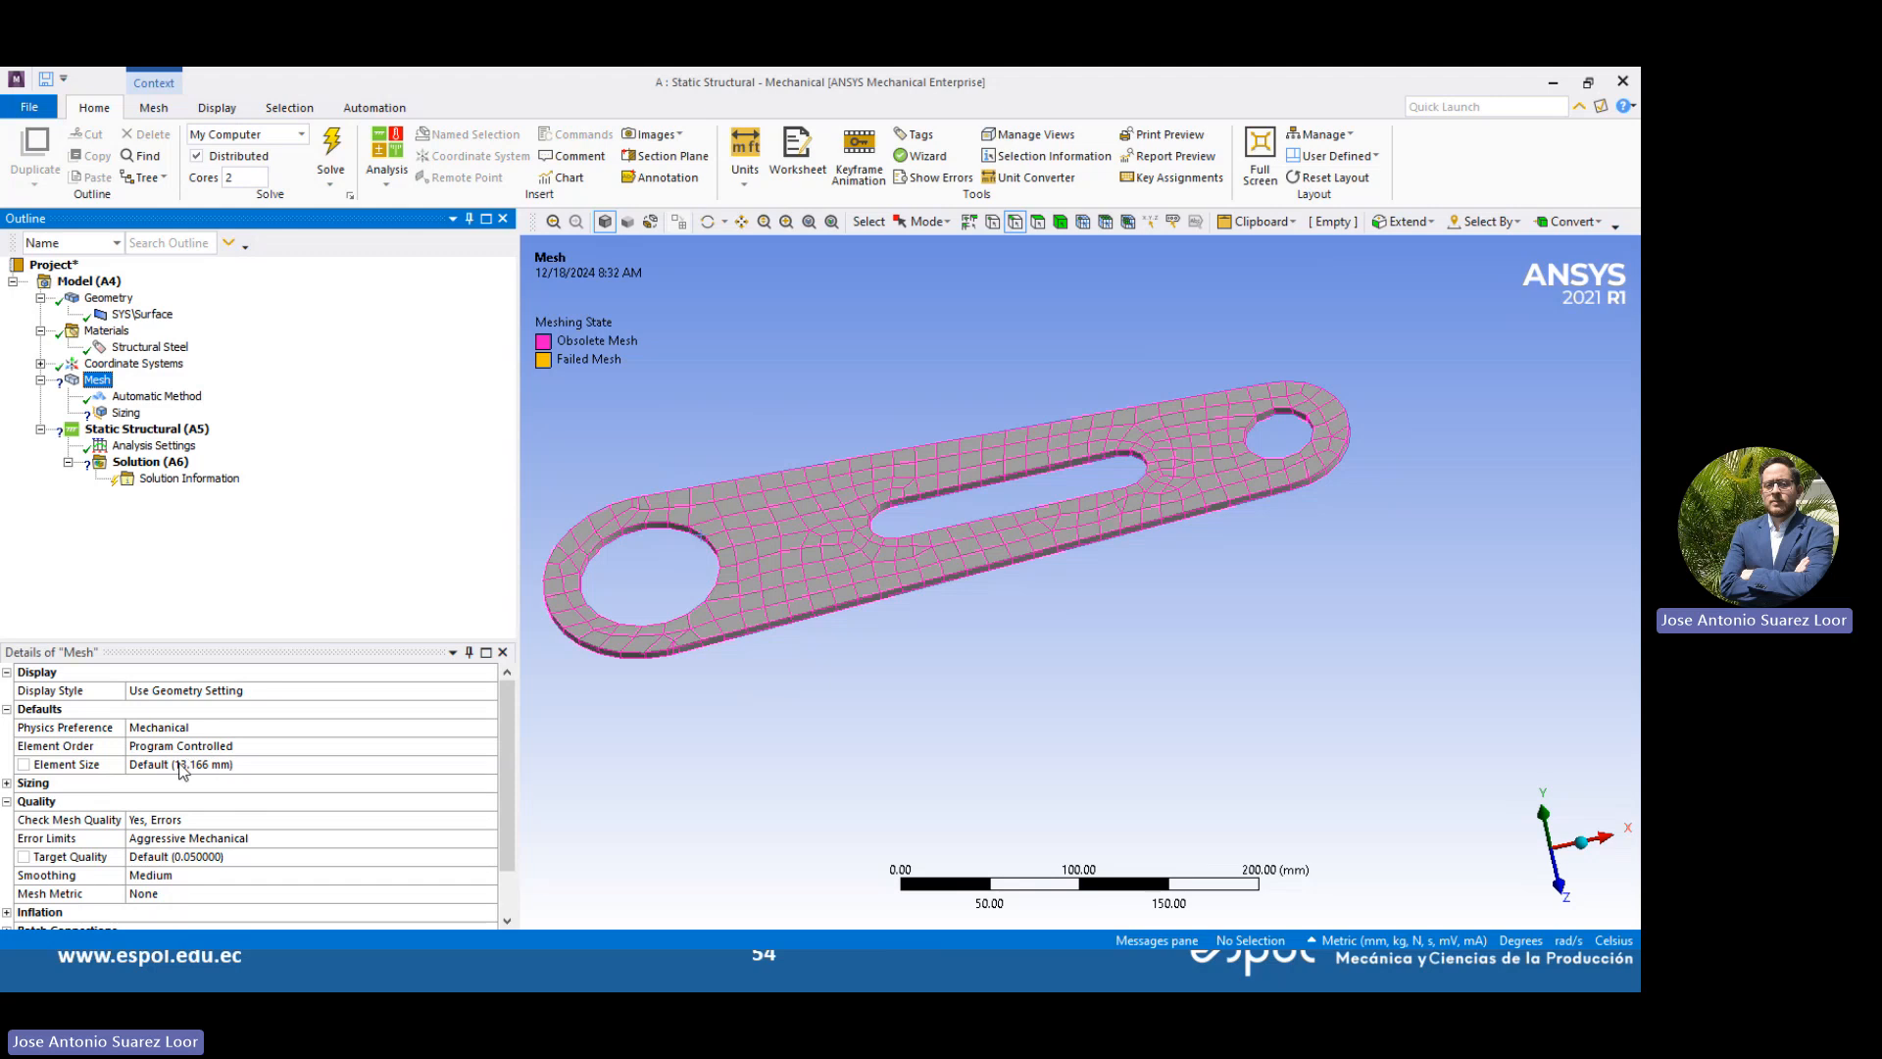
Set the overall mesh Element Size to 8 mm
left_click(178, 766)
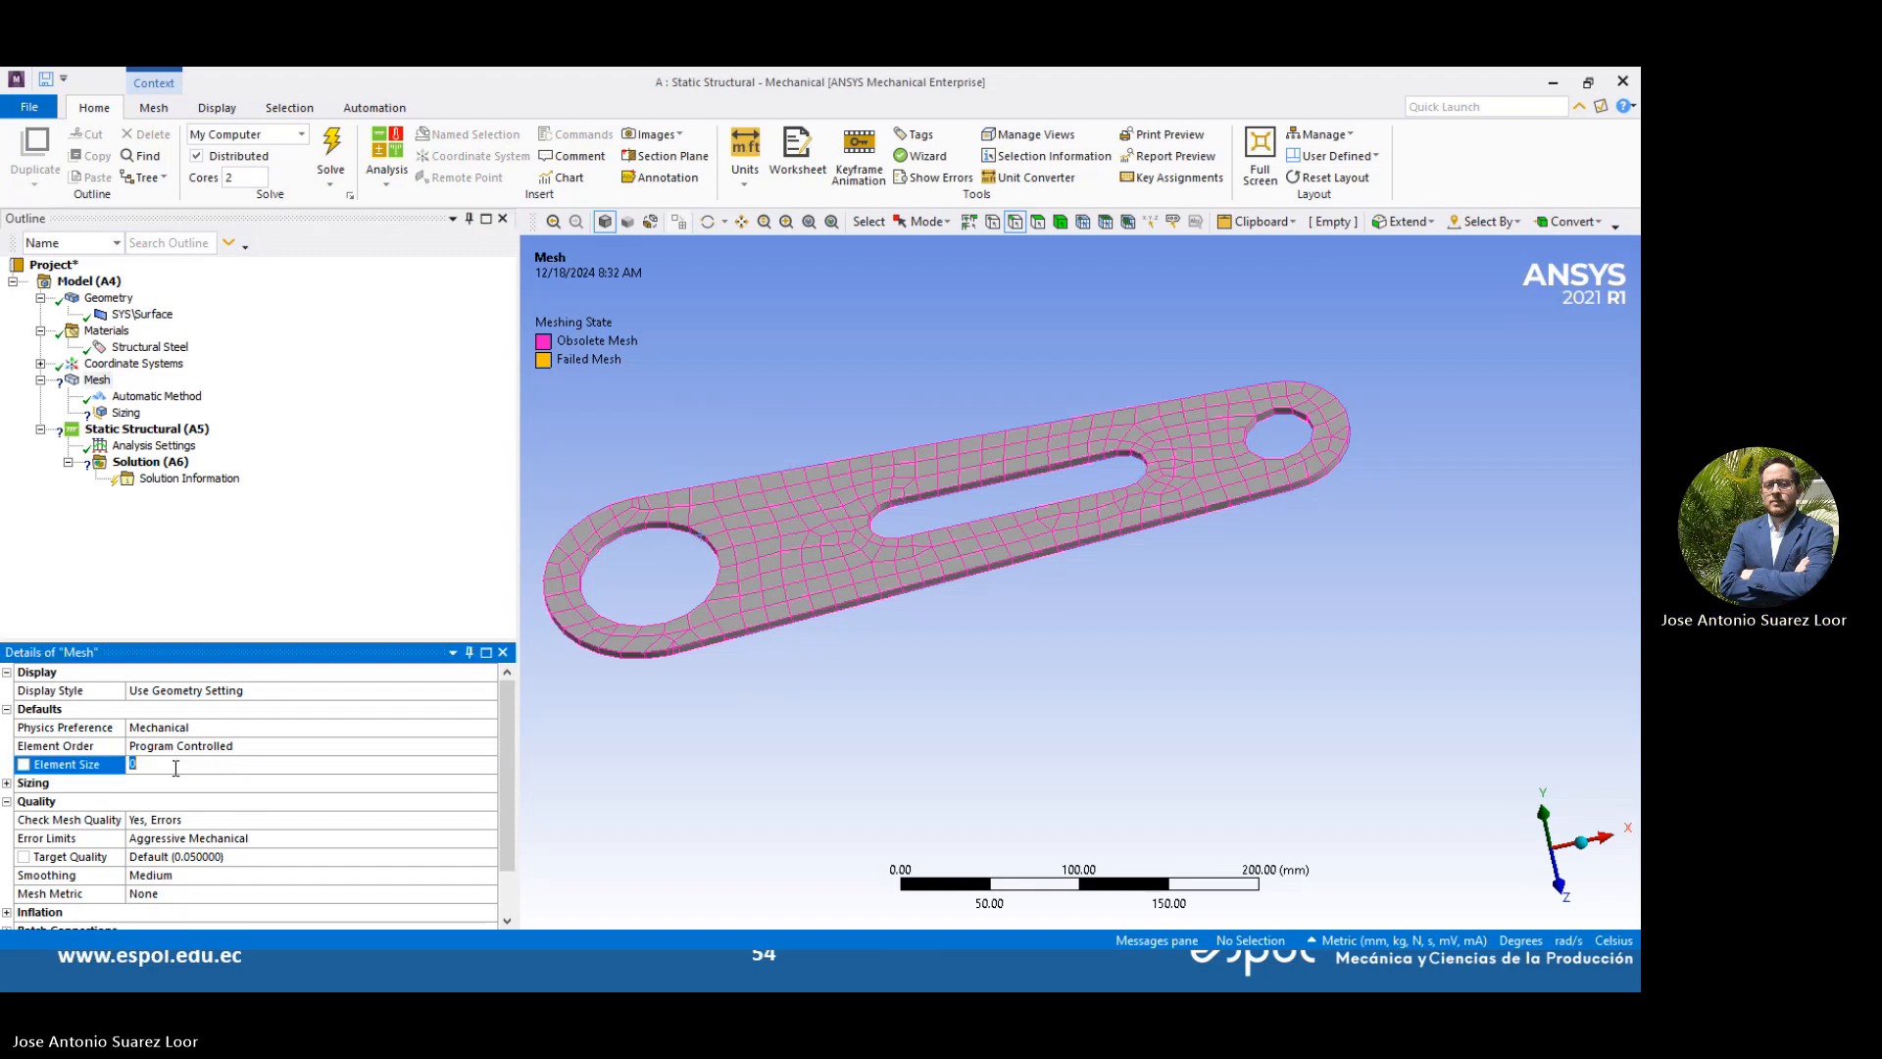
type("8")
key("Return")
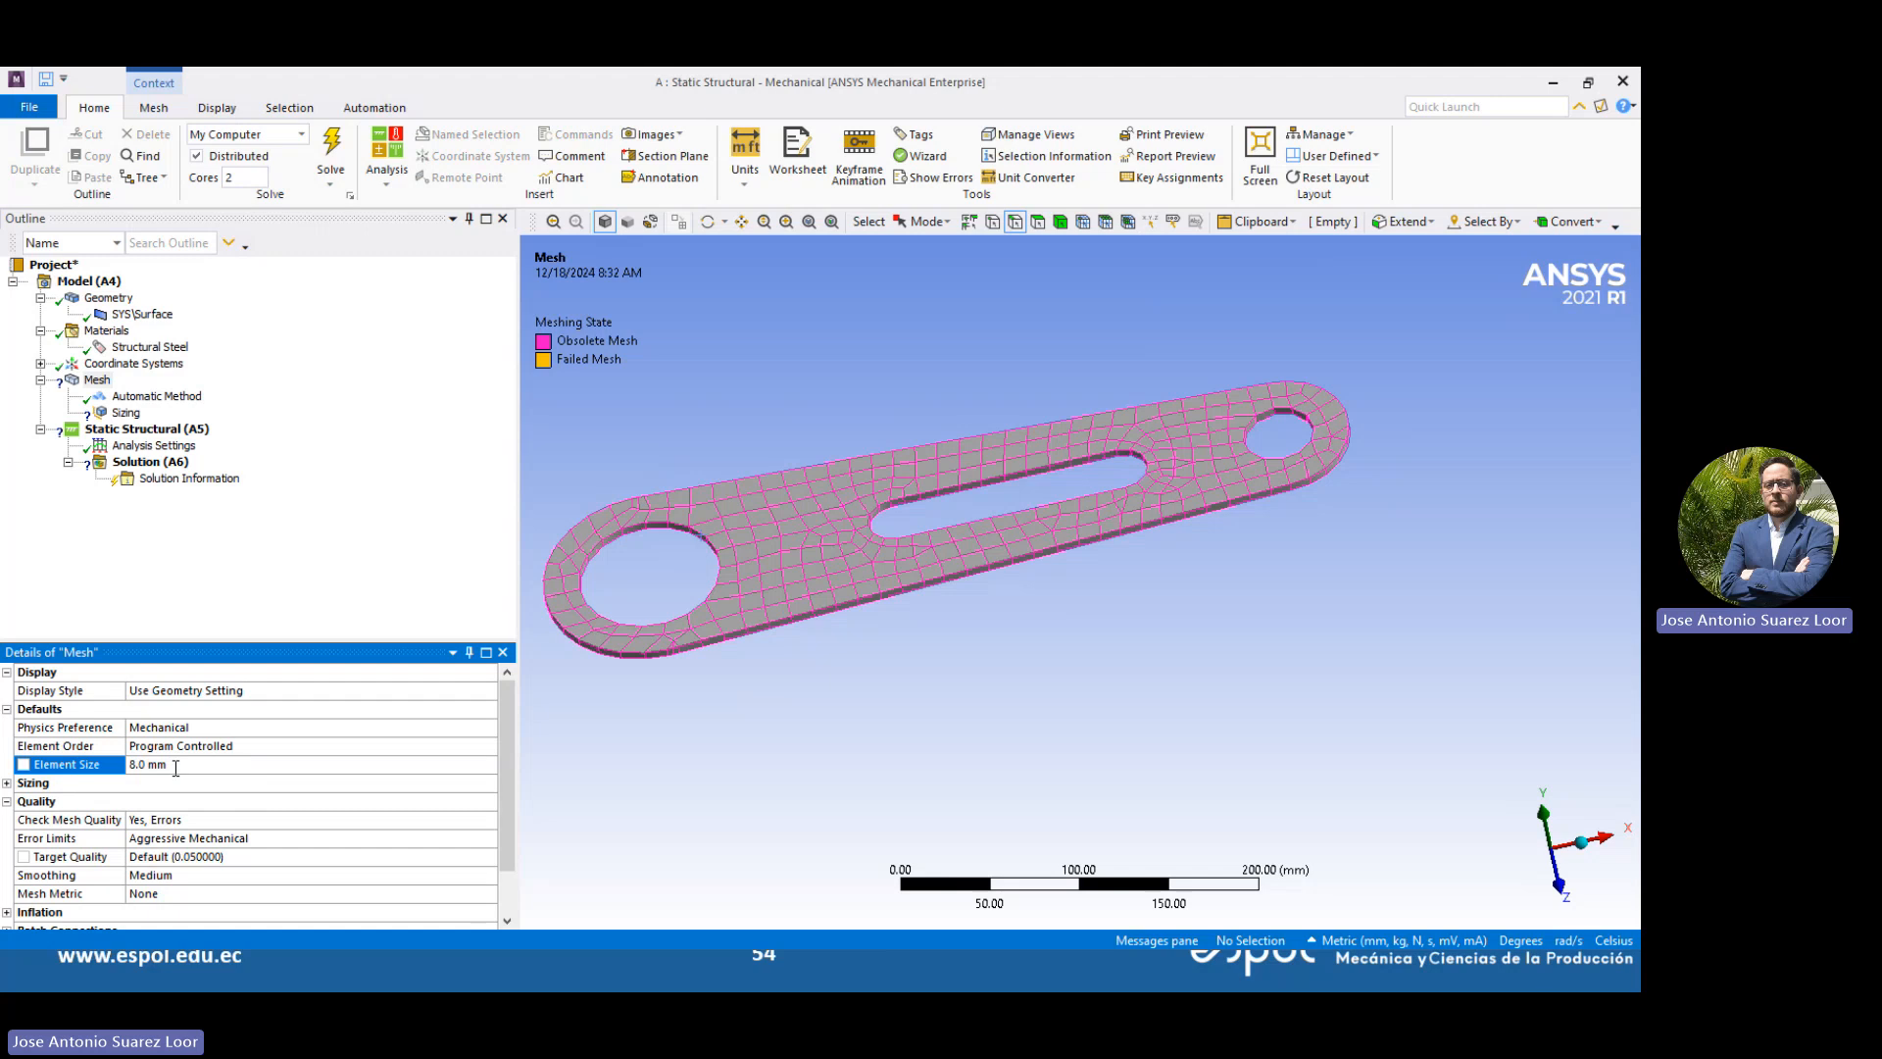
scroll(176, 766, "down", 1)
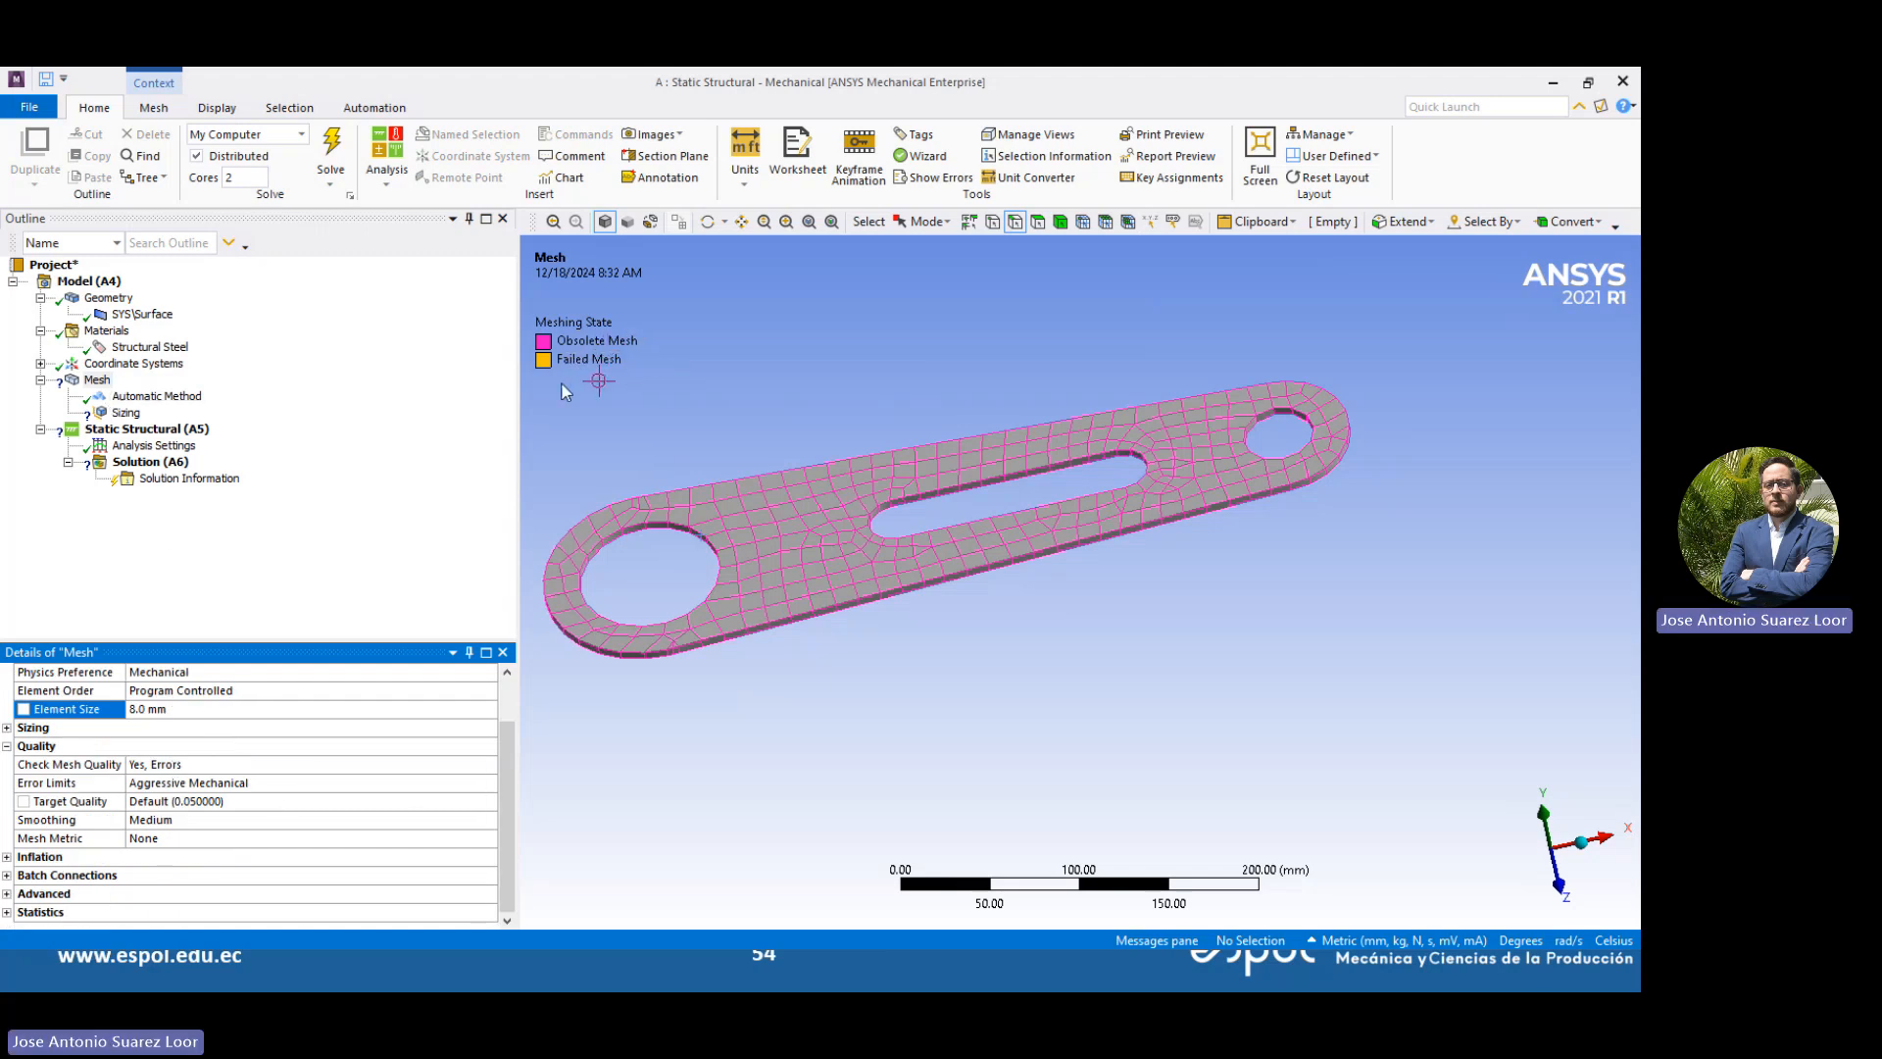
Clear the generated mesh data and try to generate the link's mesh again
right_click(95, 382)
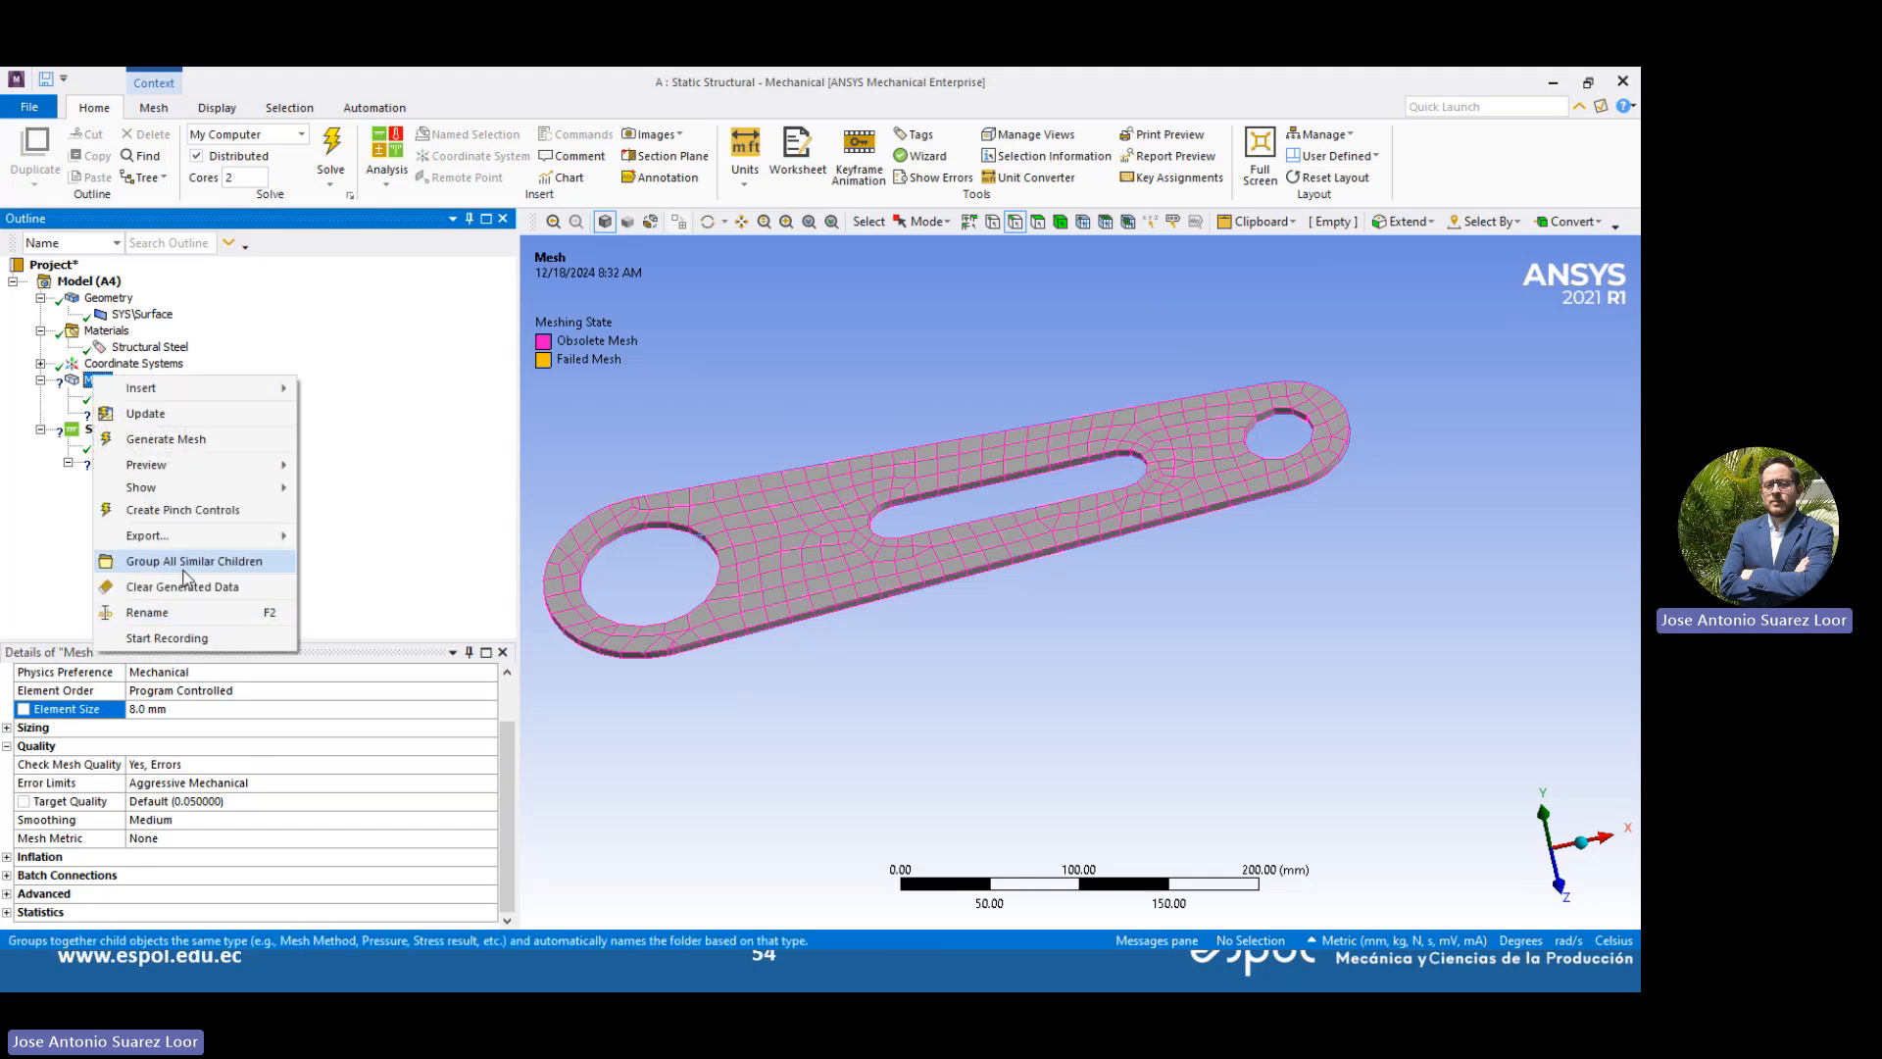
left_click(181, 590)
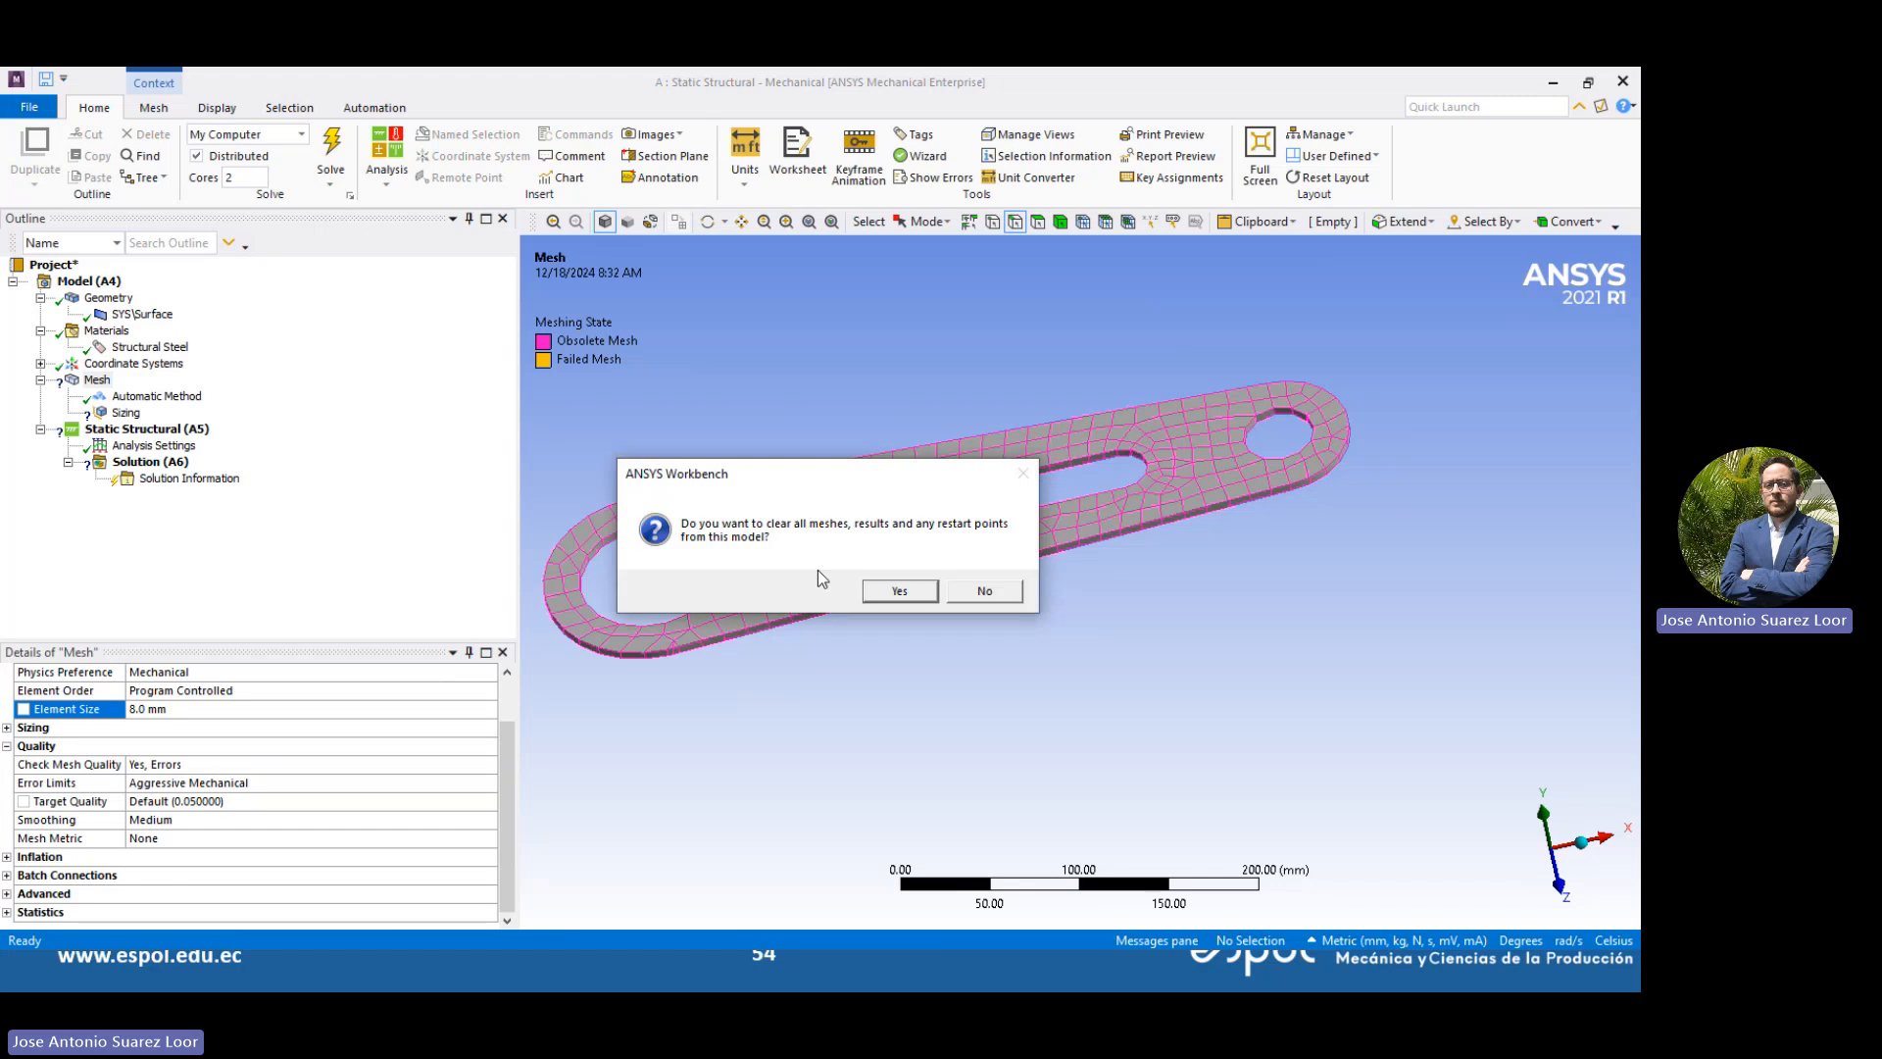
left_click(900, 591)
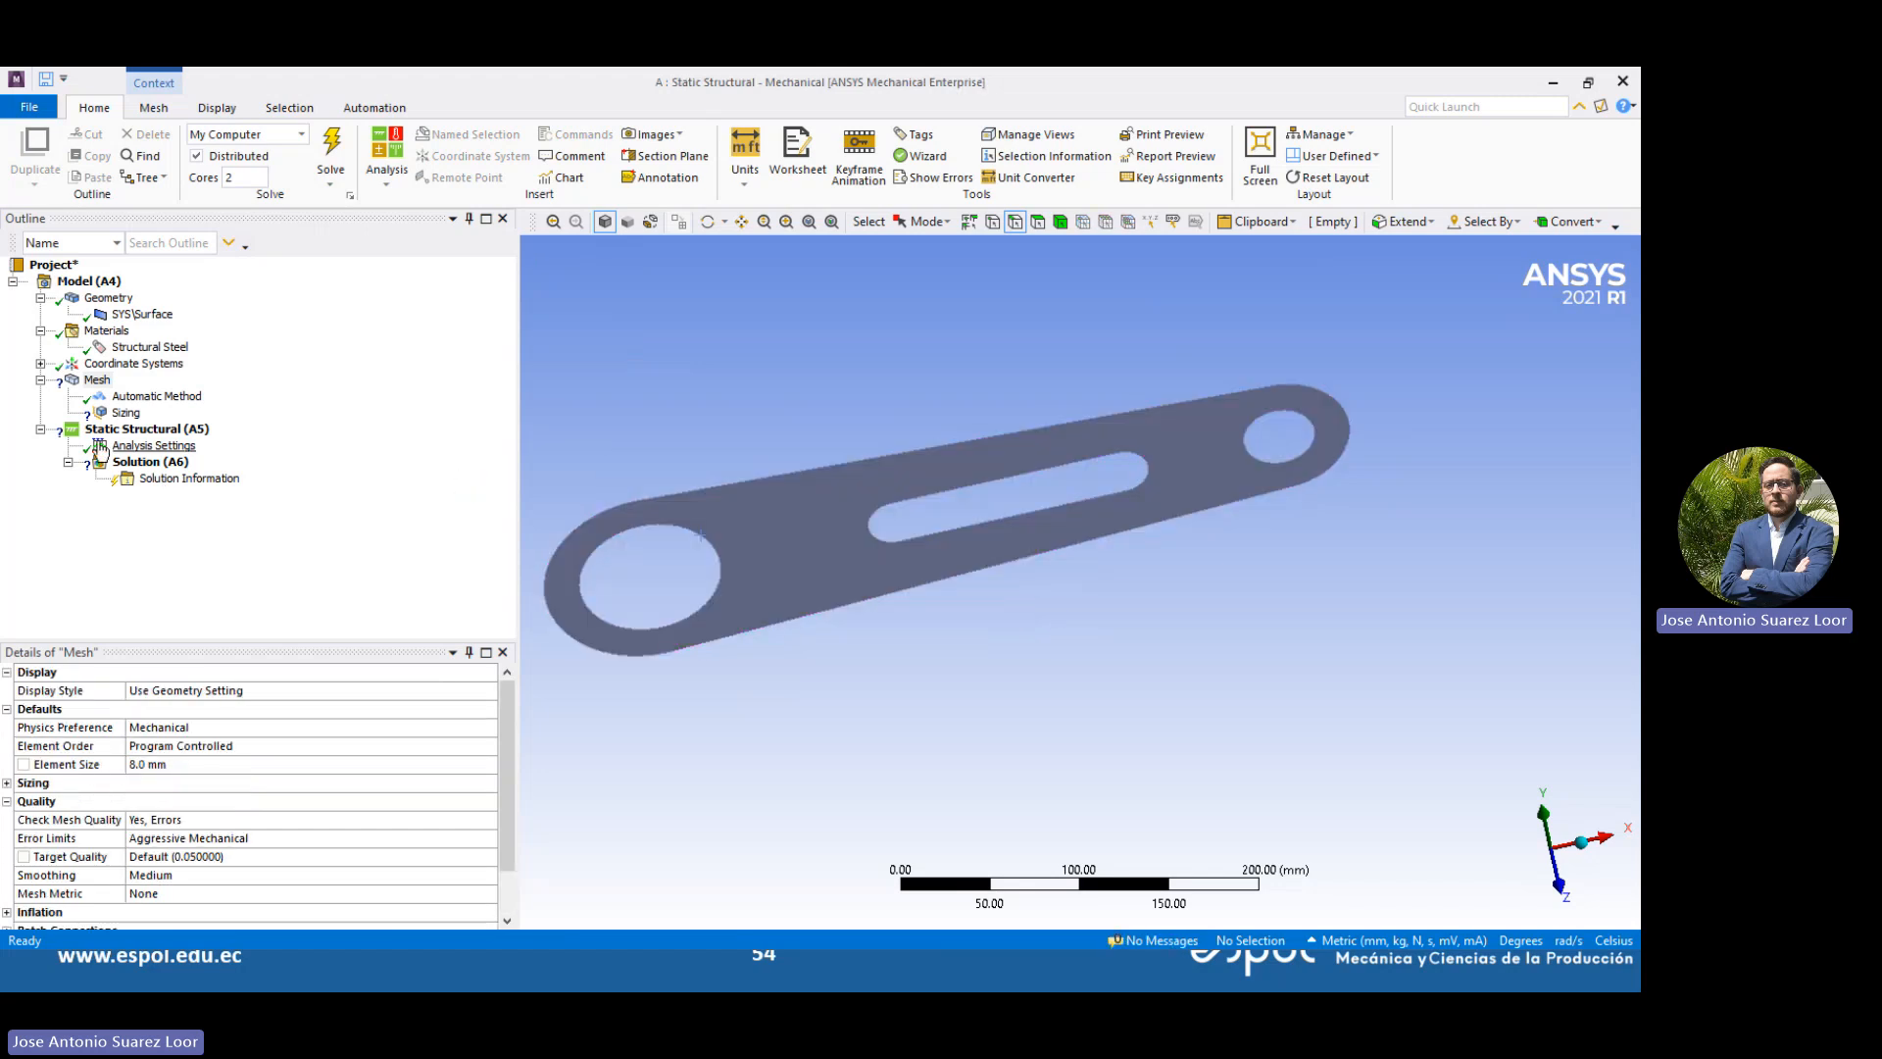
right_click(95, 380)
left_click(138, 446)
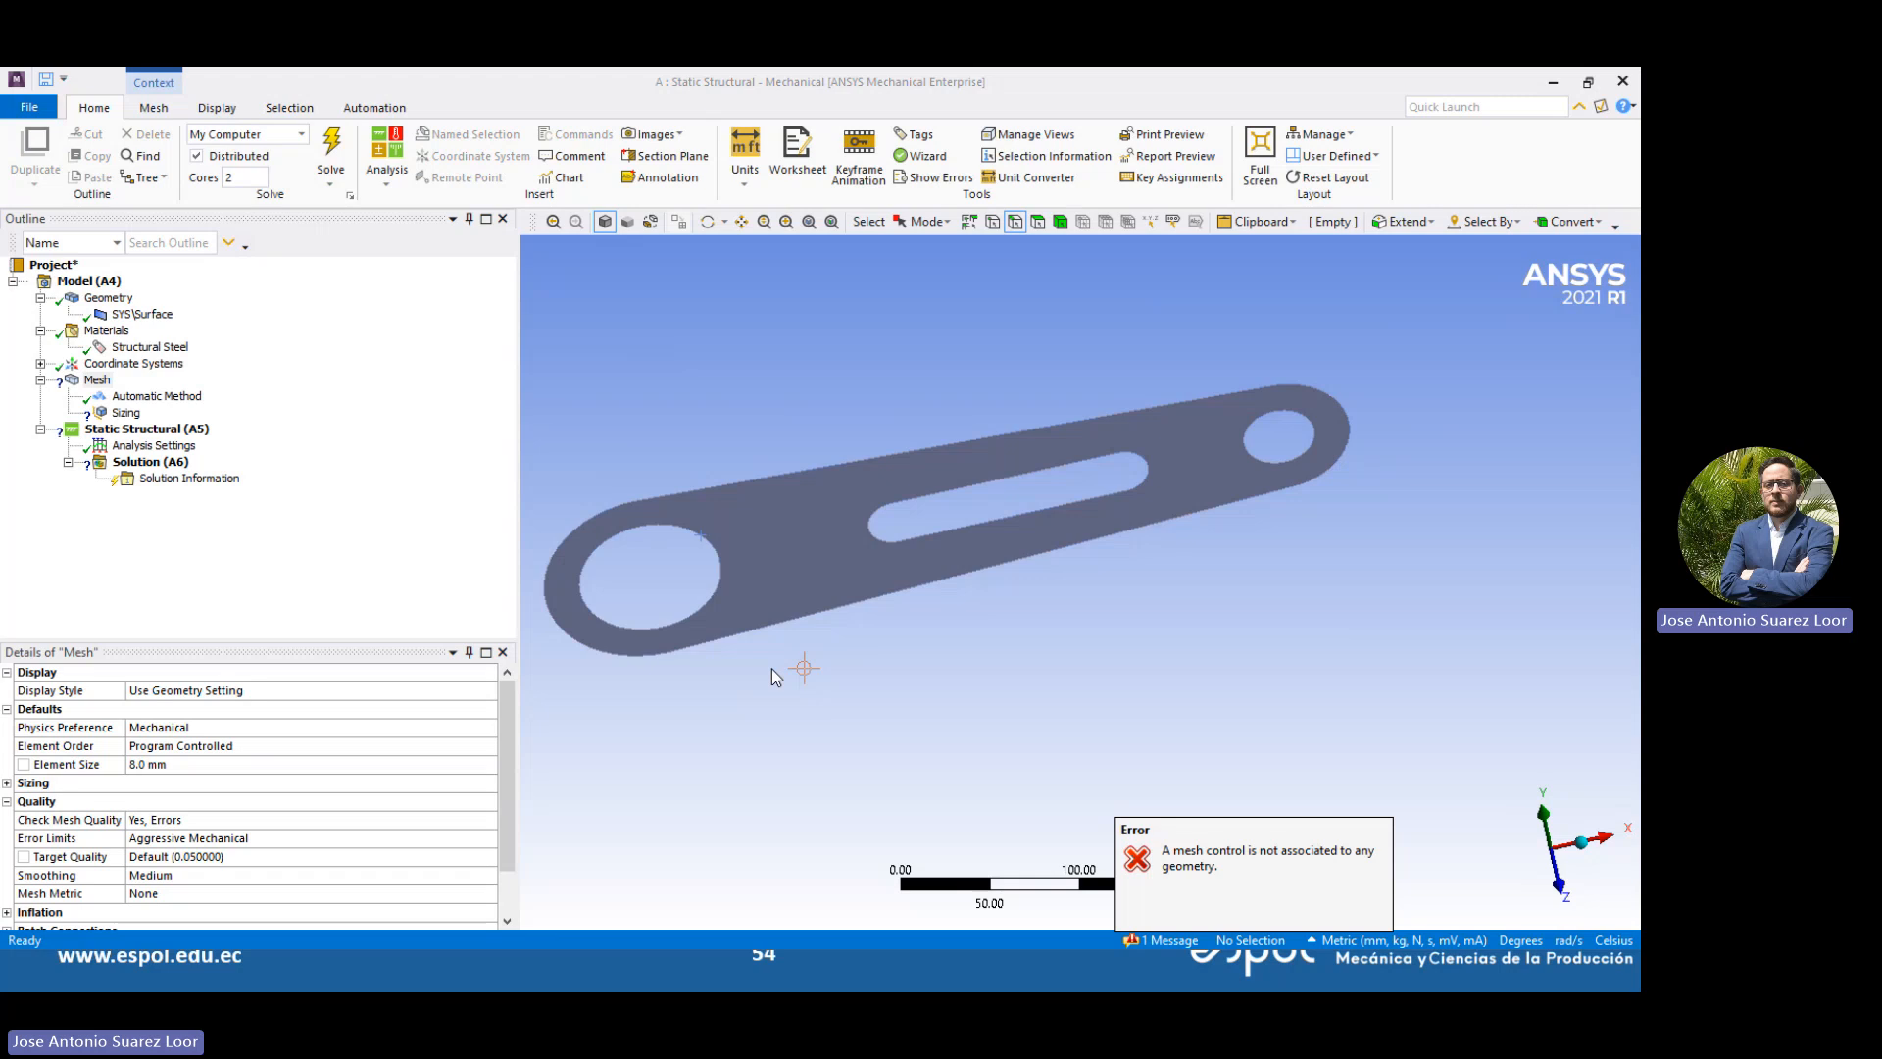
Suppress the unscoped Sizing control and generate the mesh with the overall element size
left_click(123, 412)
right_click(110, 414)
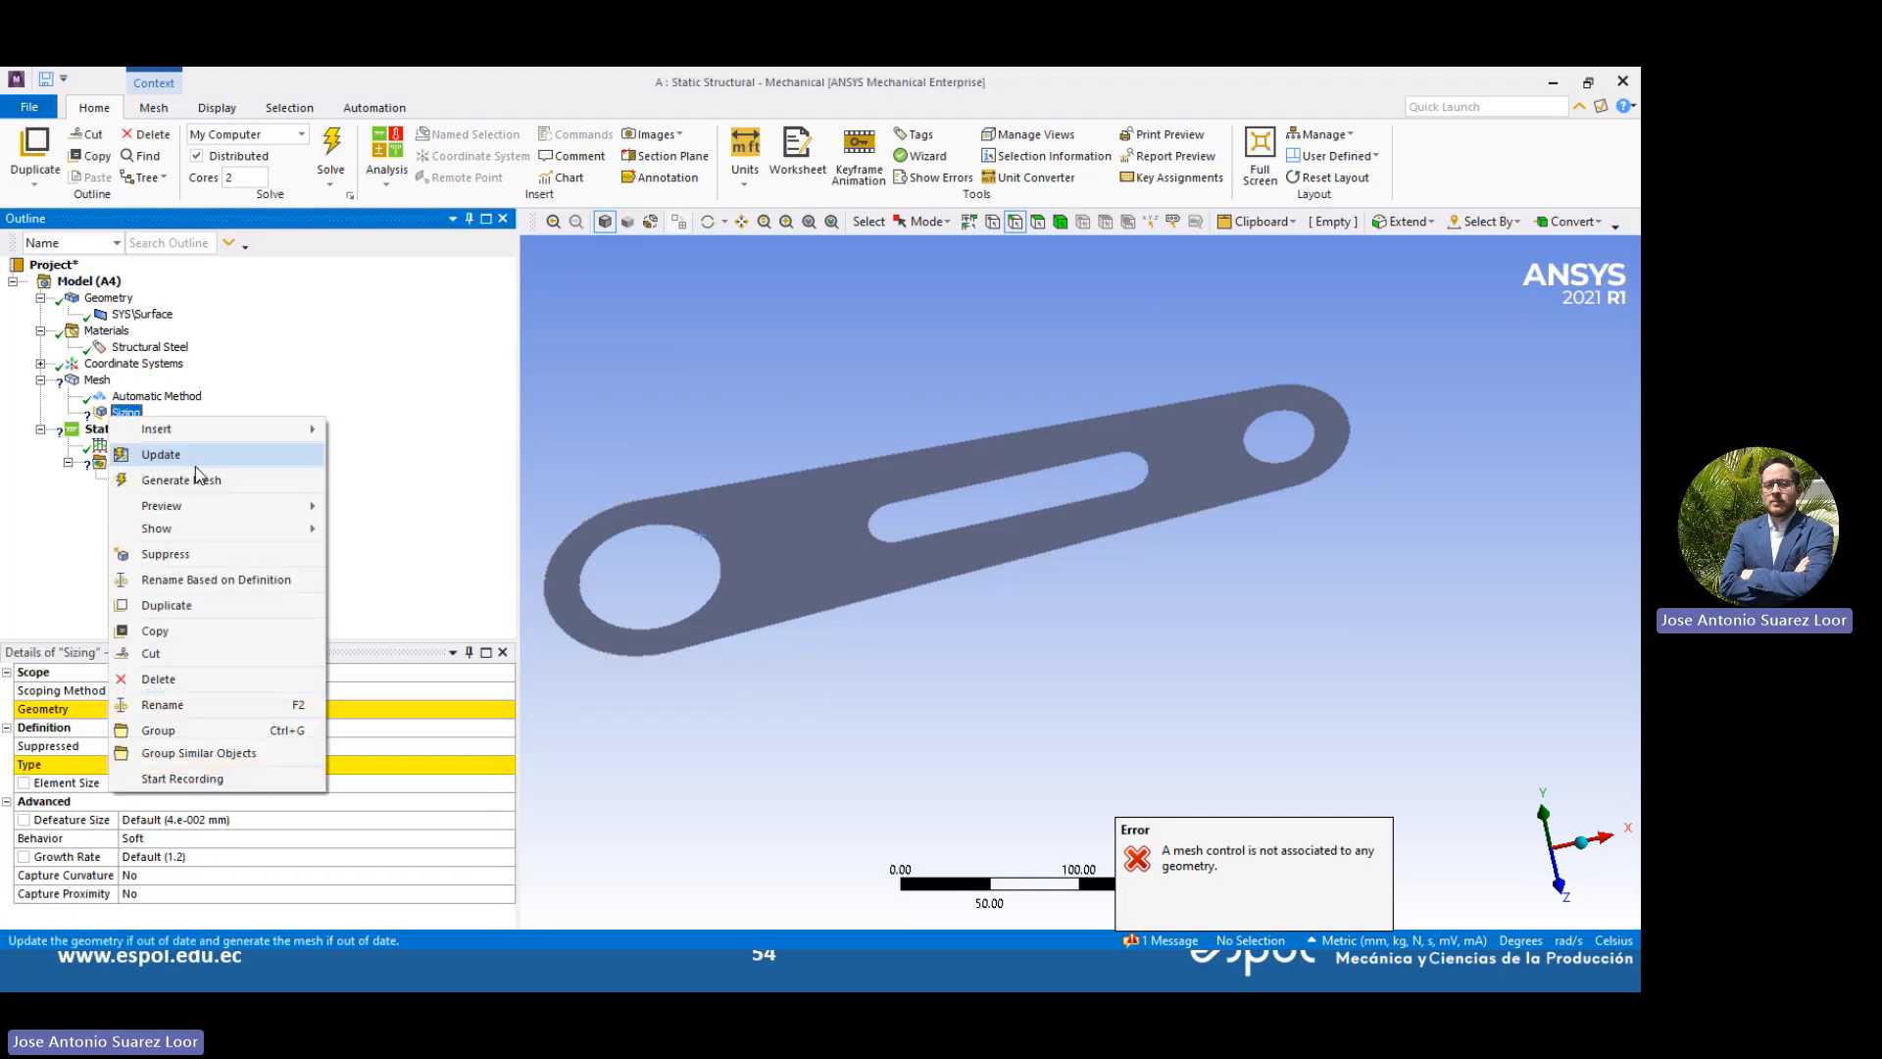
left_click(181, 555)
right_click(97, 380)
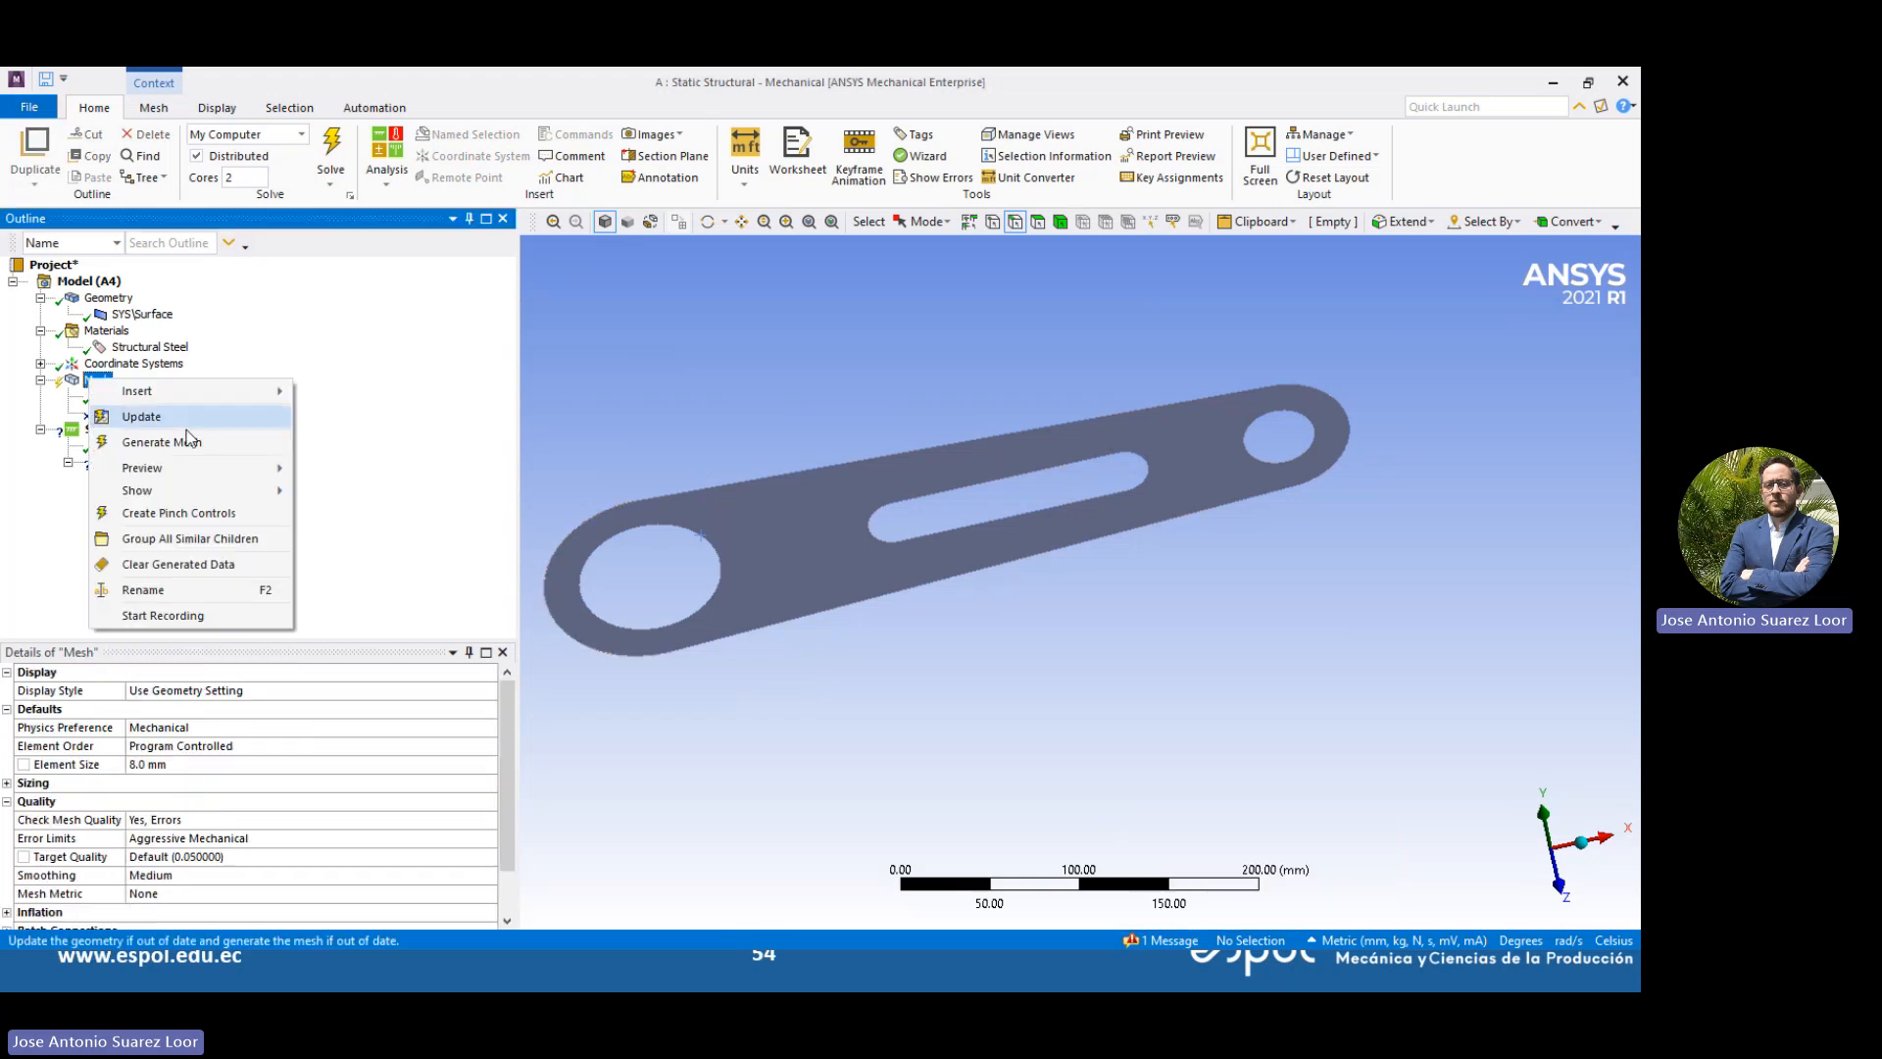
left_click(182, 448)
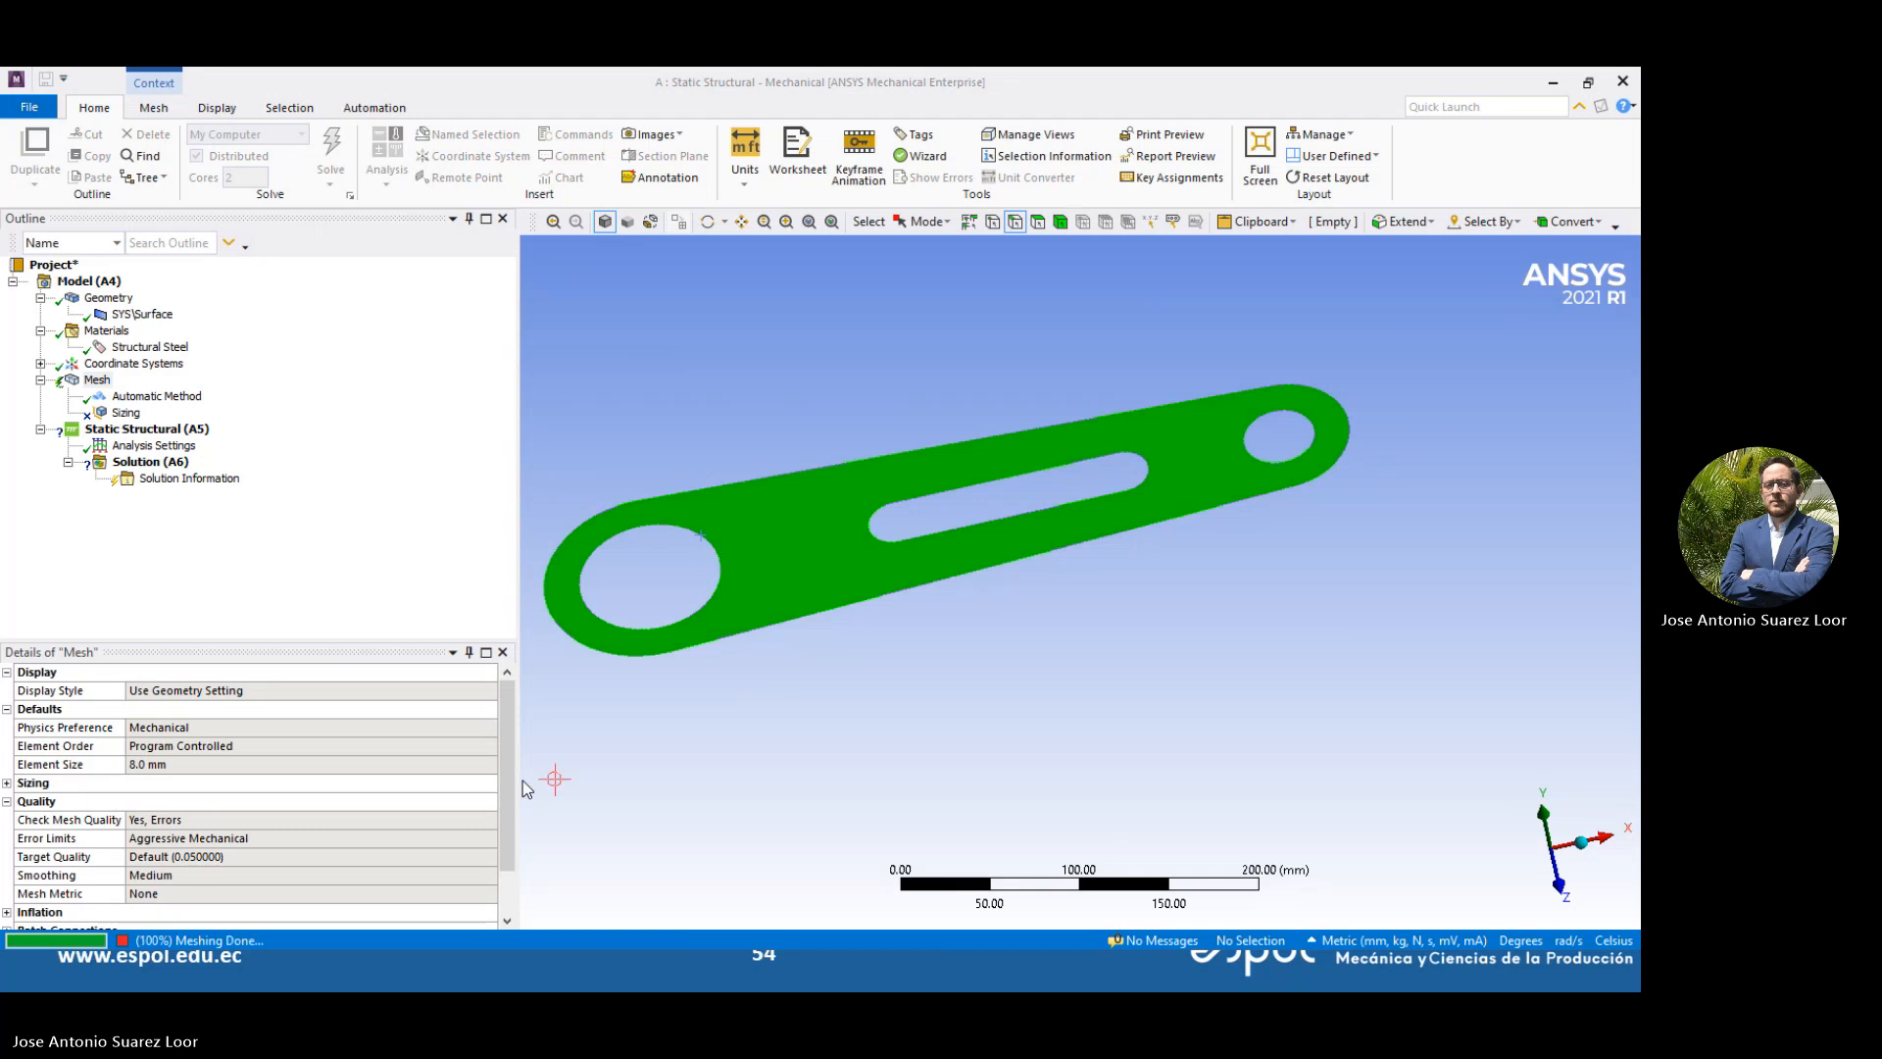
Examine the new mesh around the slot and holes, and look through the Sizing, Automatic Method and Mesh settings
middle_click_drag(946, 510, 1160, 469)
scroll(811, 463, "up", 4)
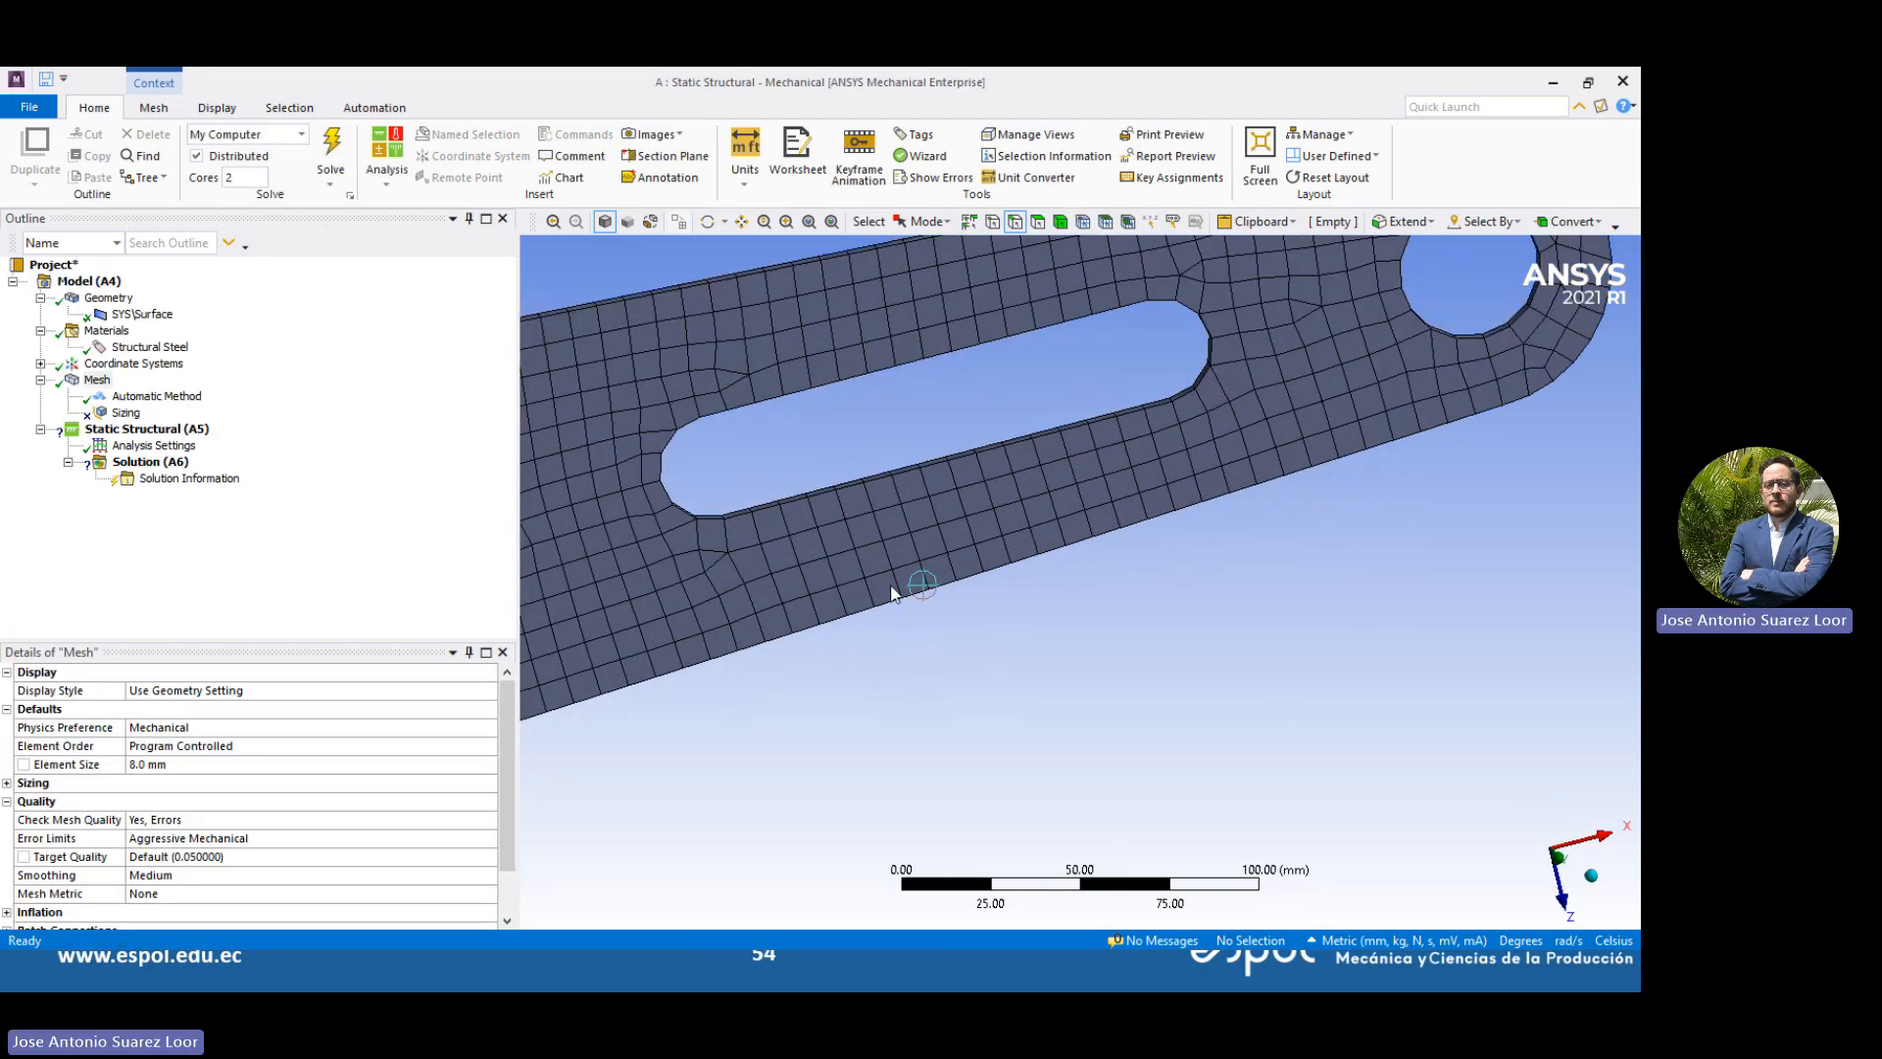
scroll(1233, 338, "up", 2)
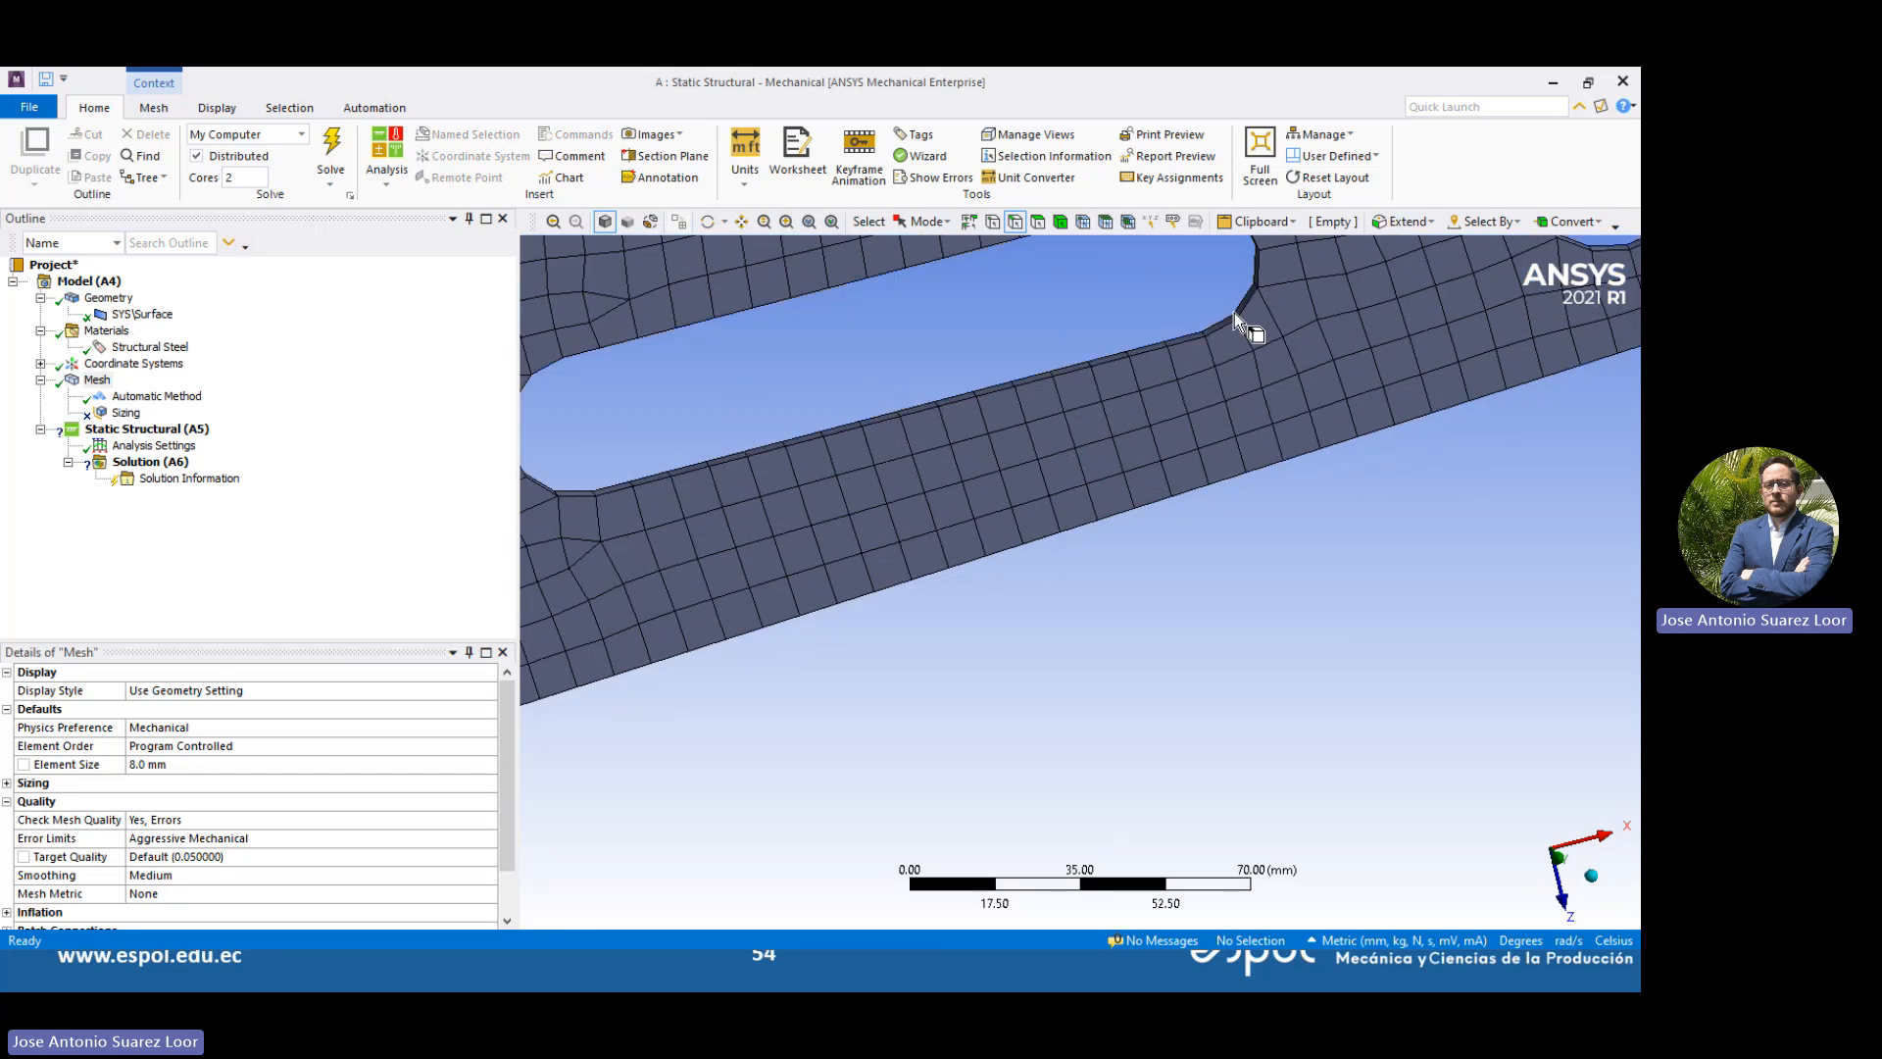
middle_click_drag(1237, 314, 1188, 315)
scroll(672, 525, "down", 2)
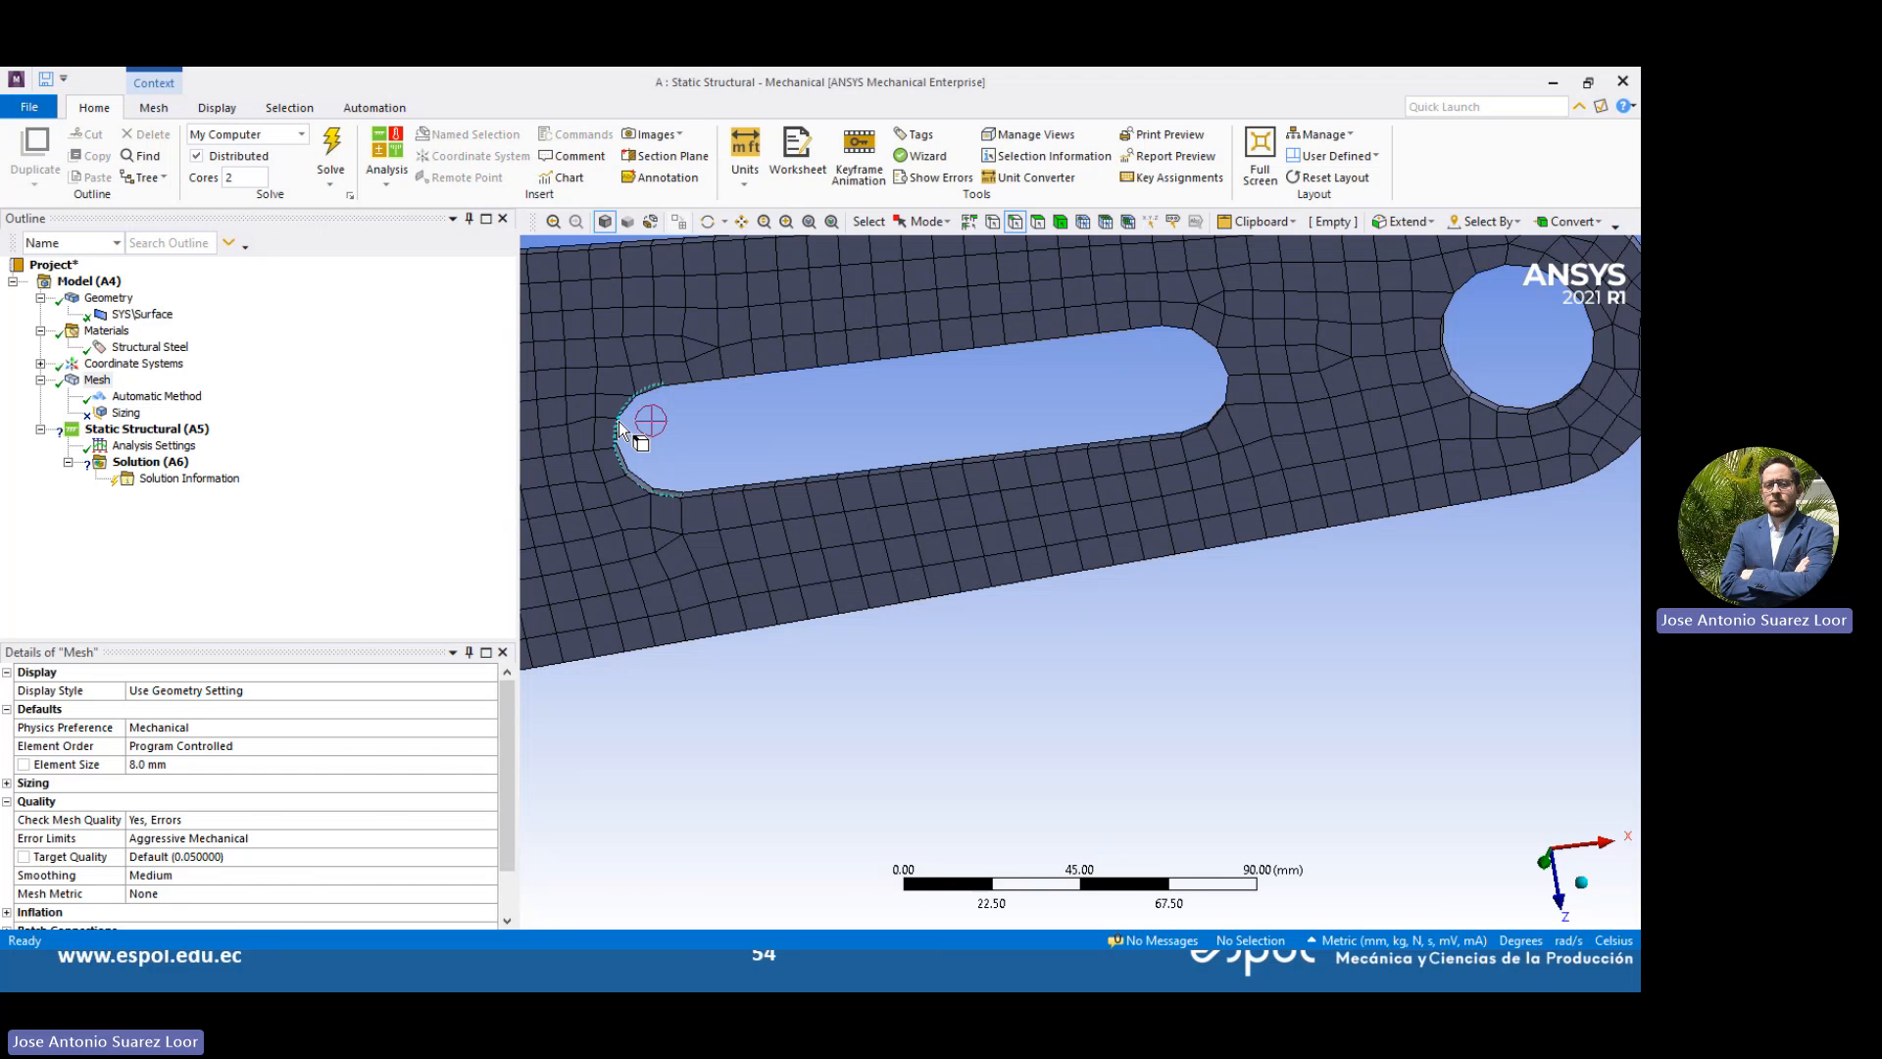
scroll(651, 546, "down", 5)
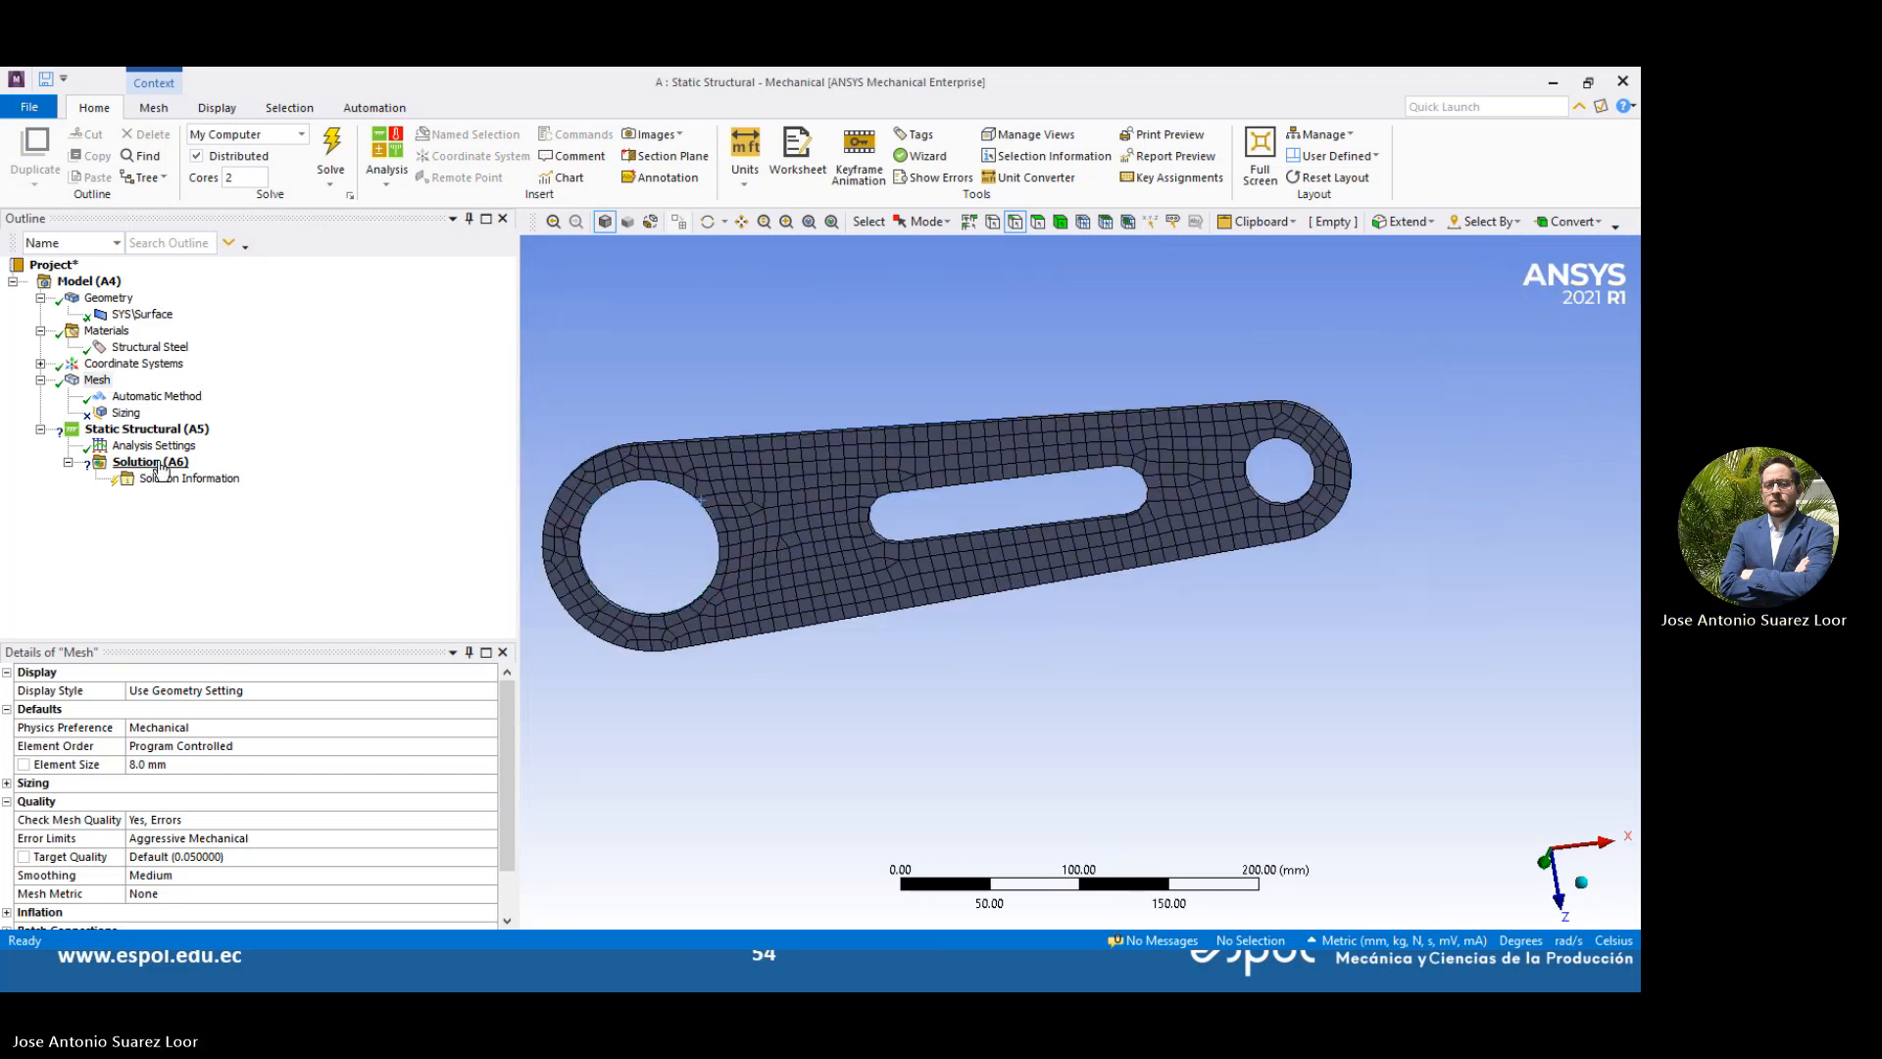
left_click(127, 412)
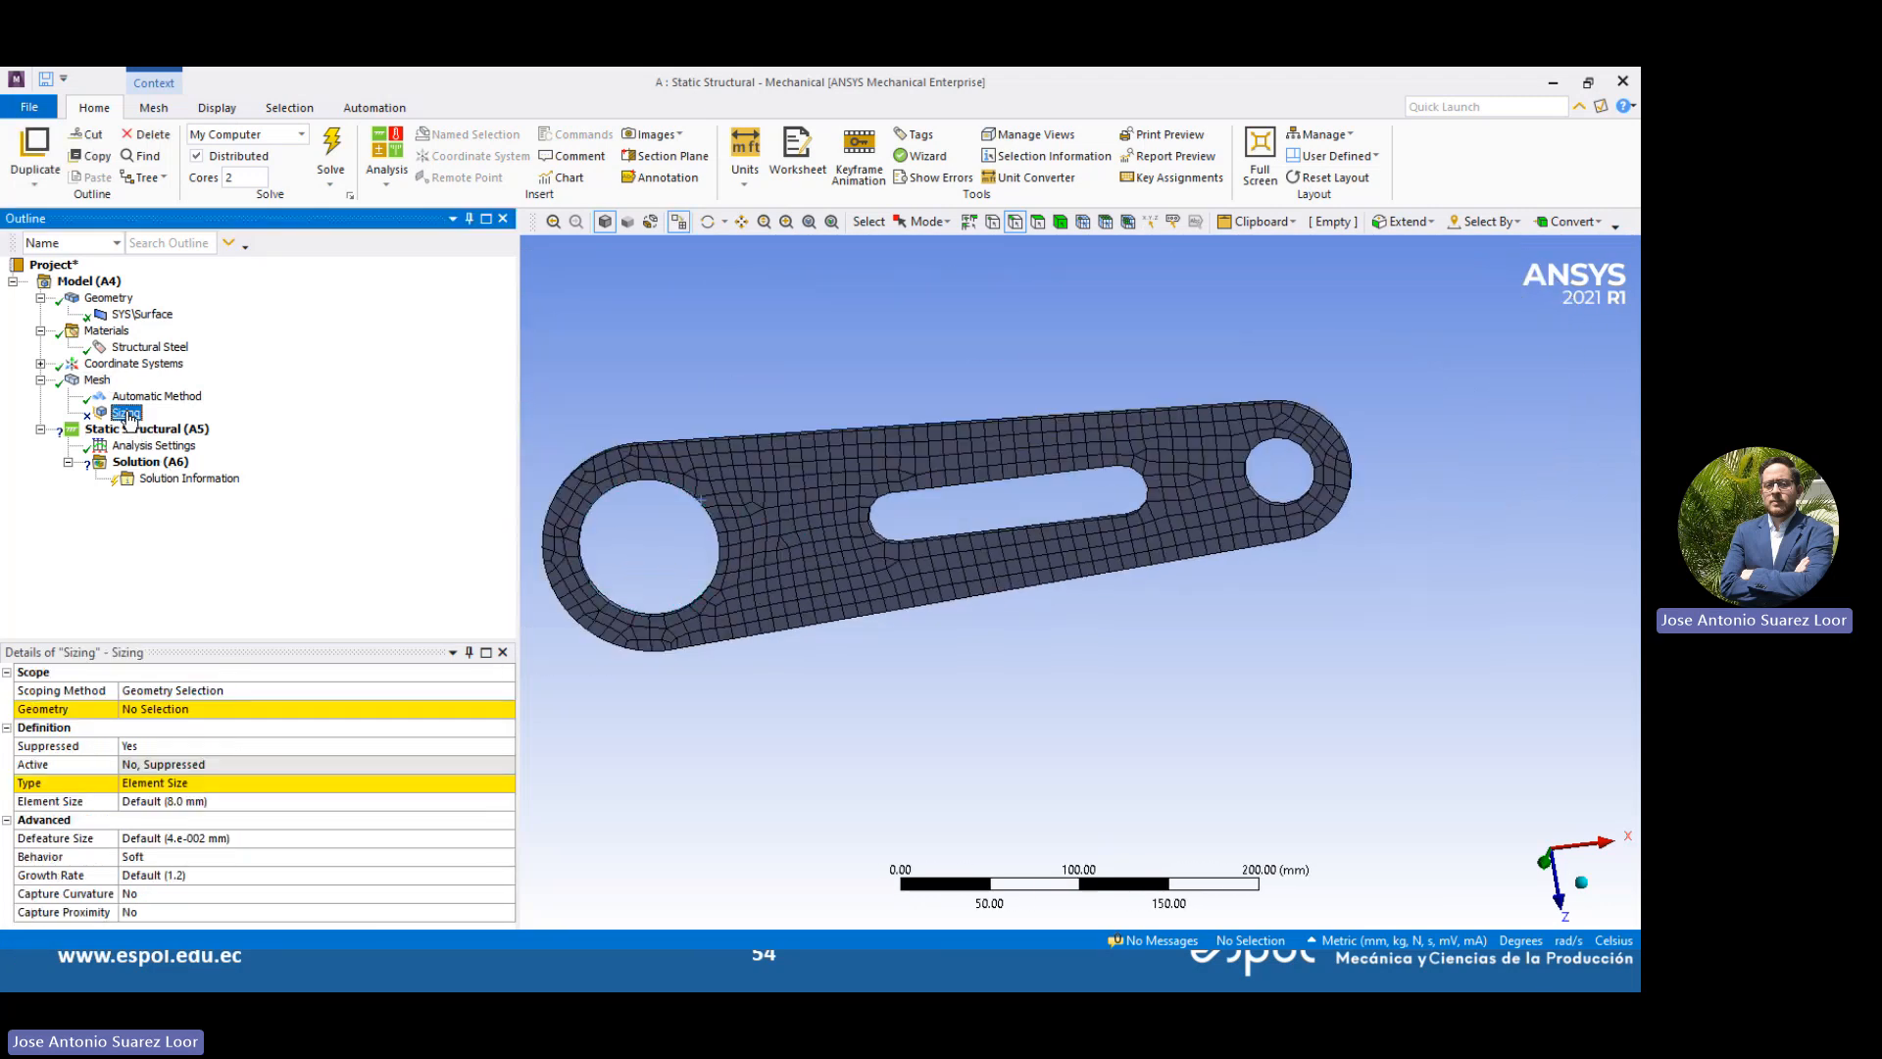
left_click(120, 396)
left_click(103, 380)
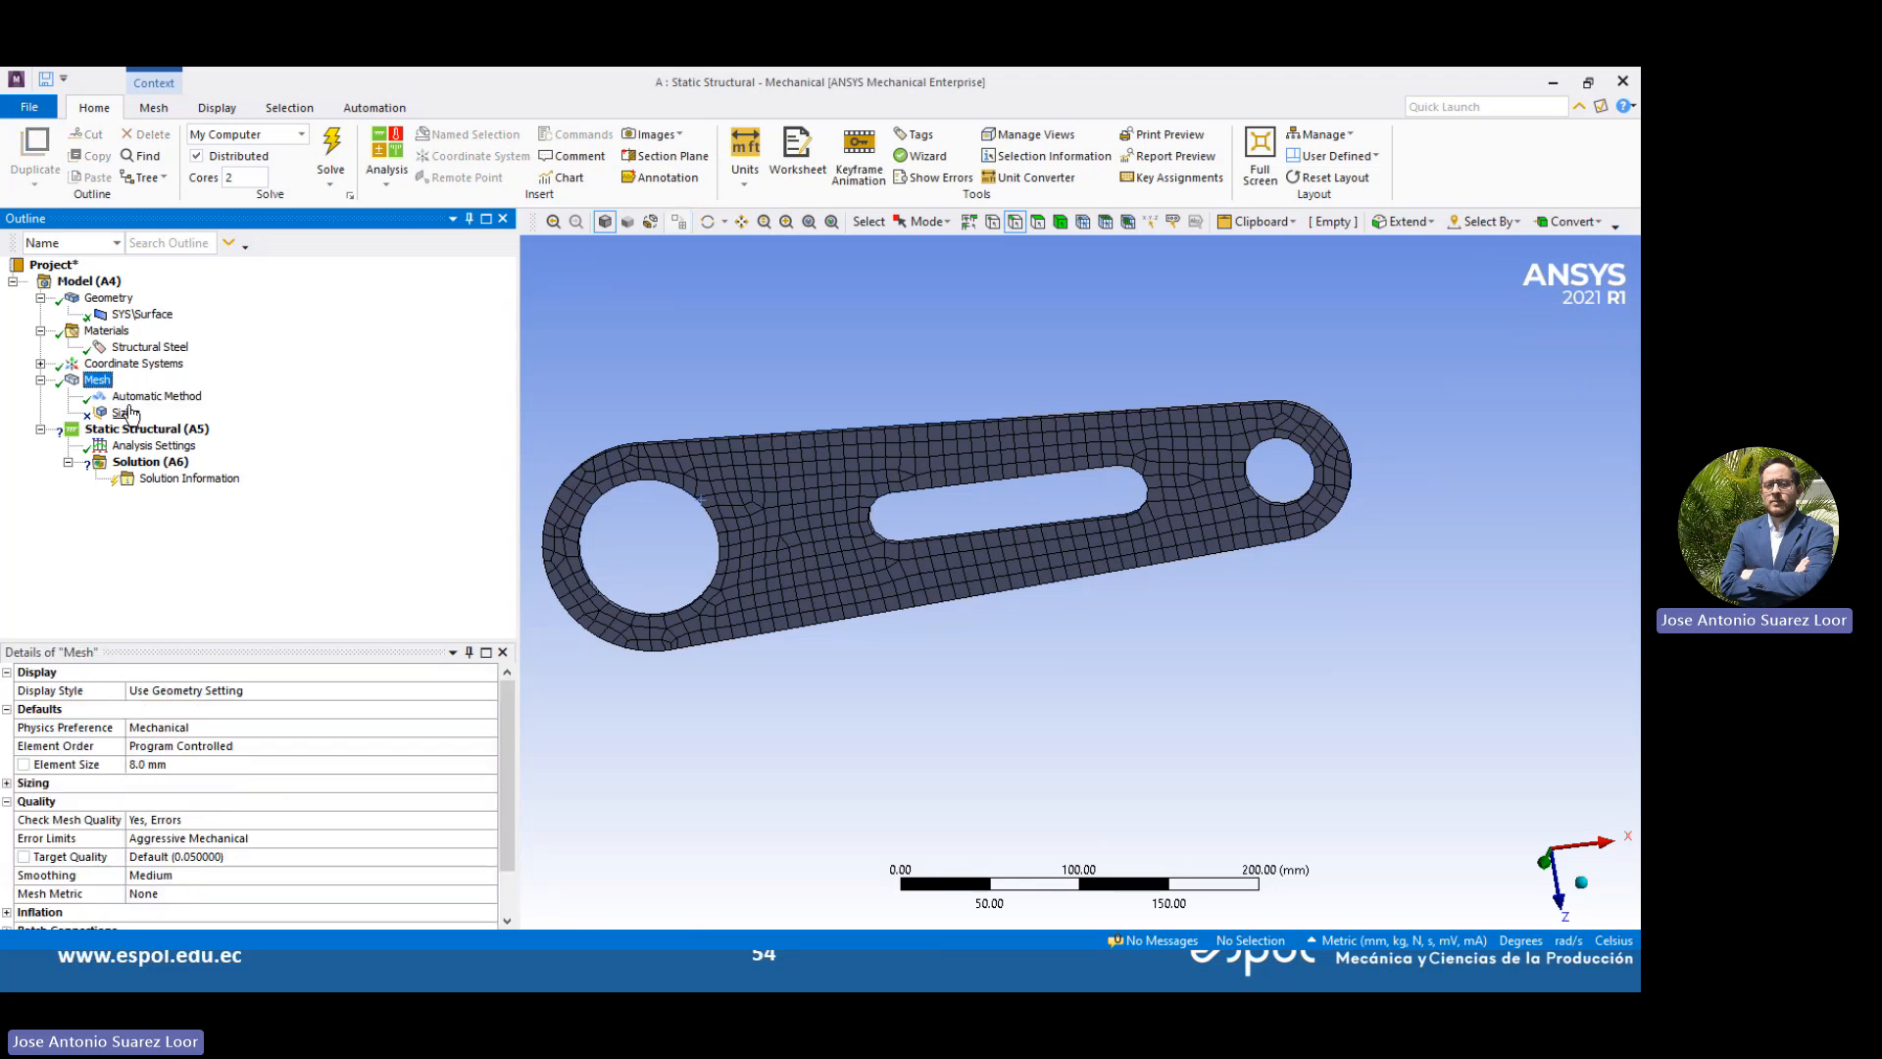
Scope the Sizing control to the circular edges of the link's large and small holes
left_click(126, 413)
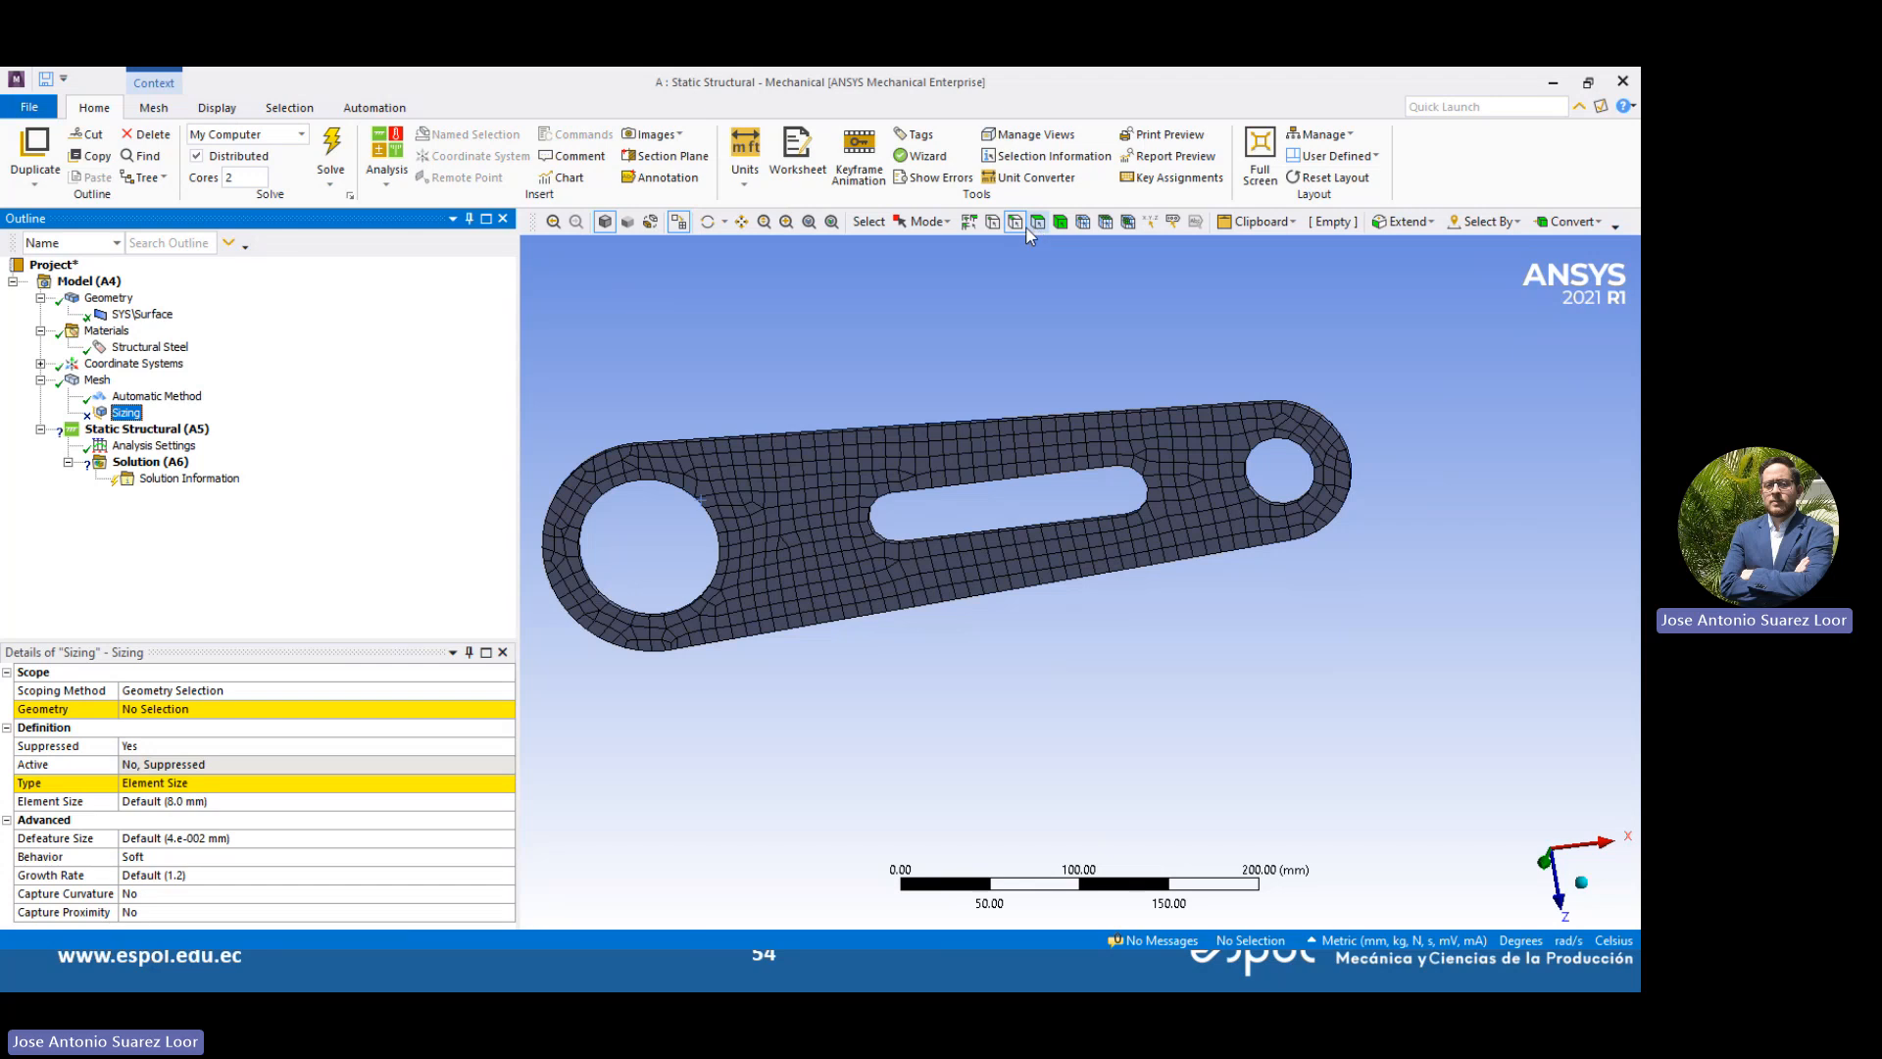
left_click(692, 486)
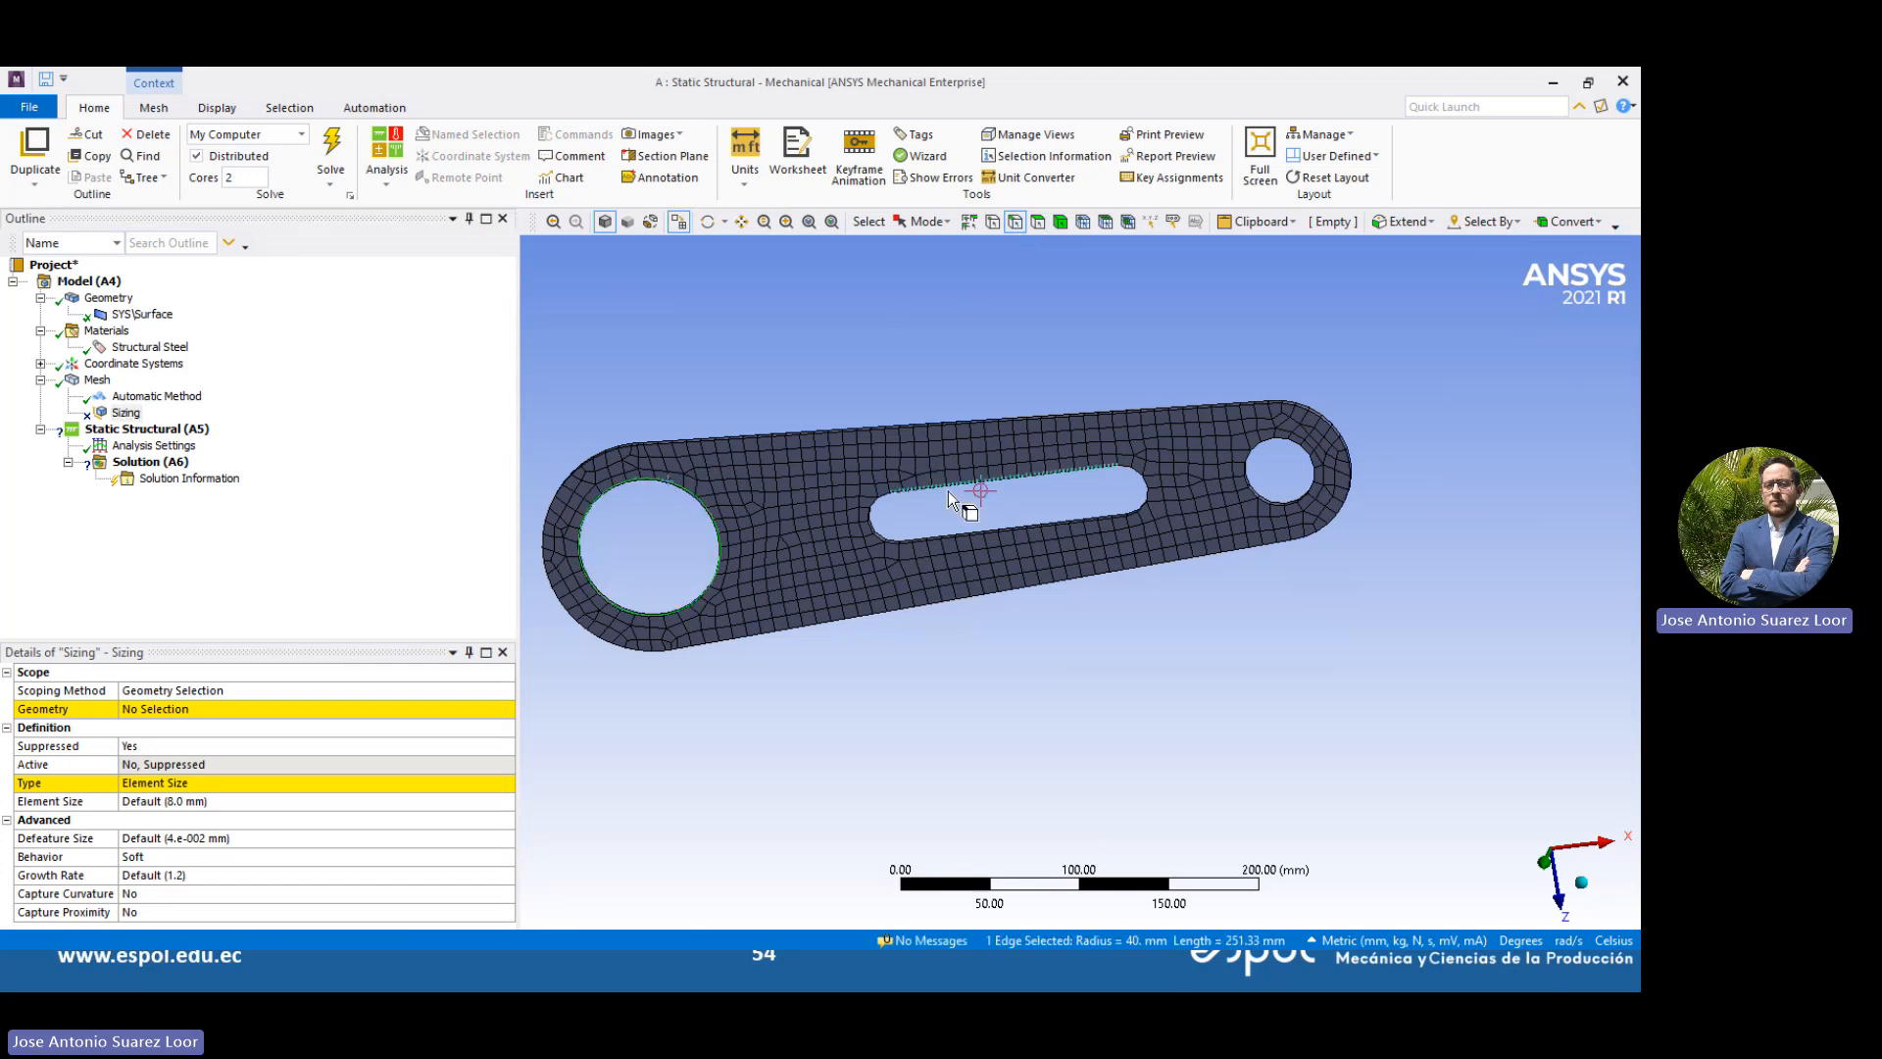
left_click(1264, 439, "ctrl")
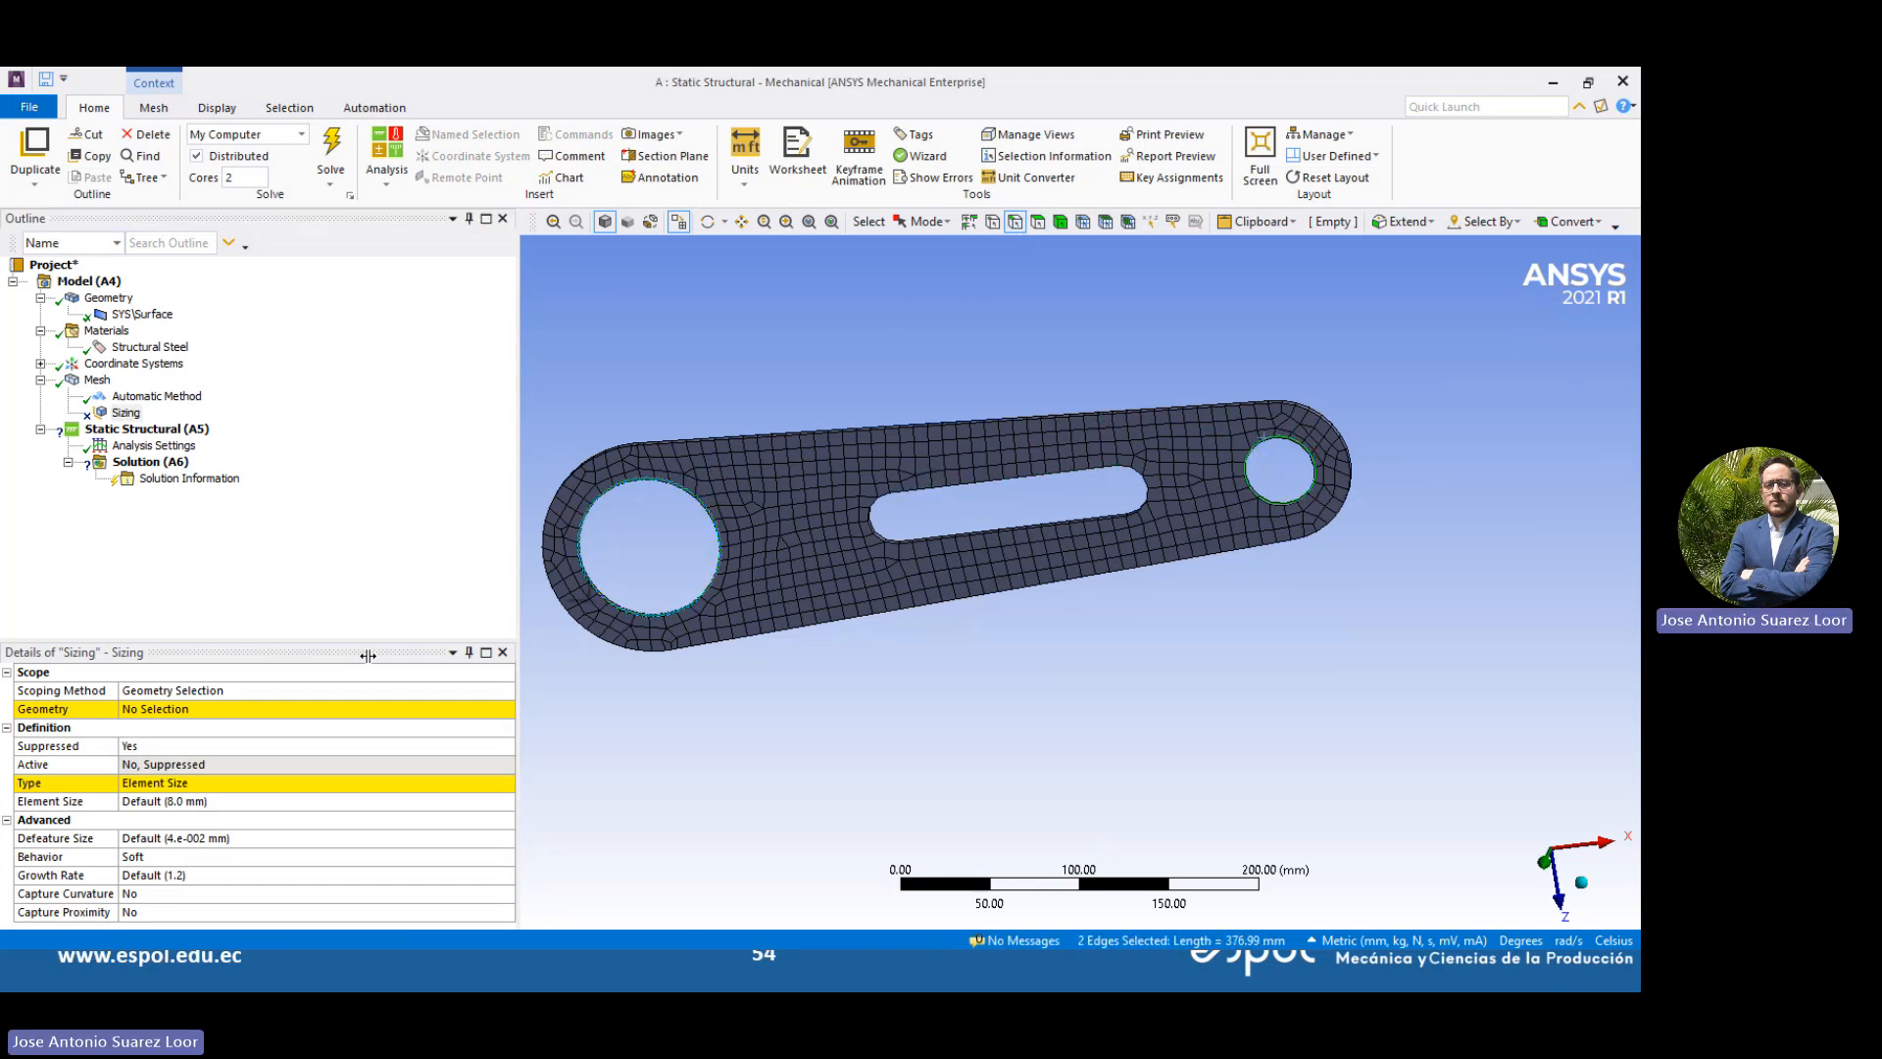
left_click(161, 712)
left_click(162, 712)
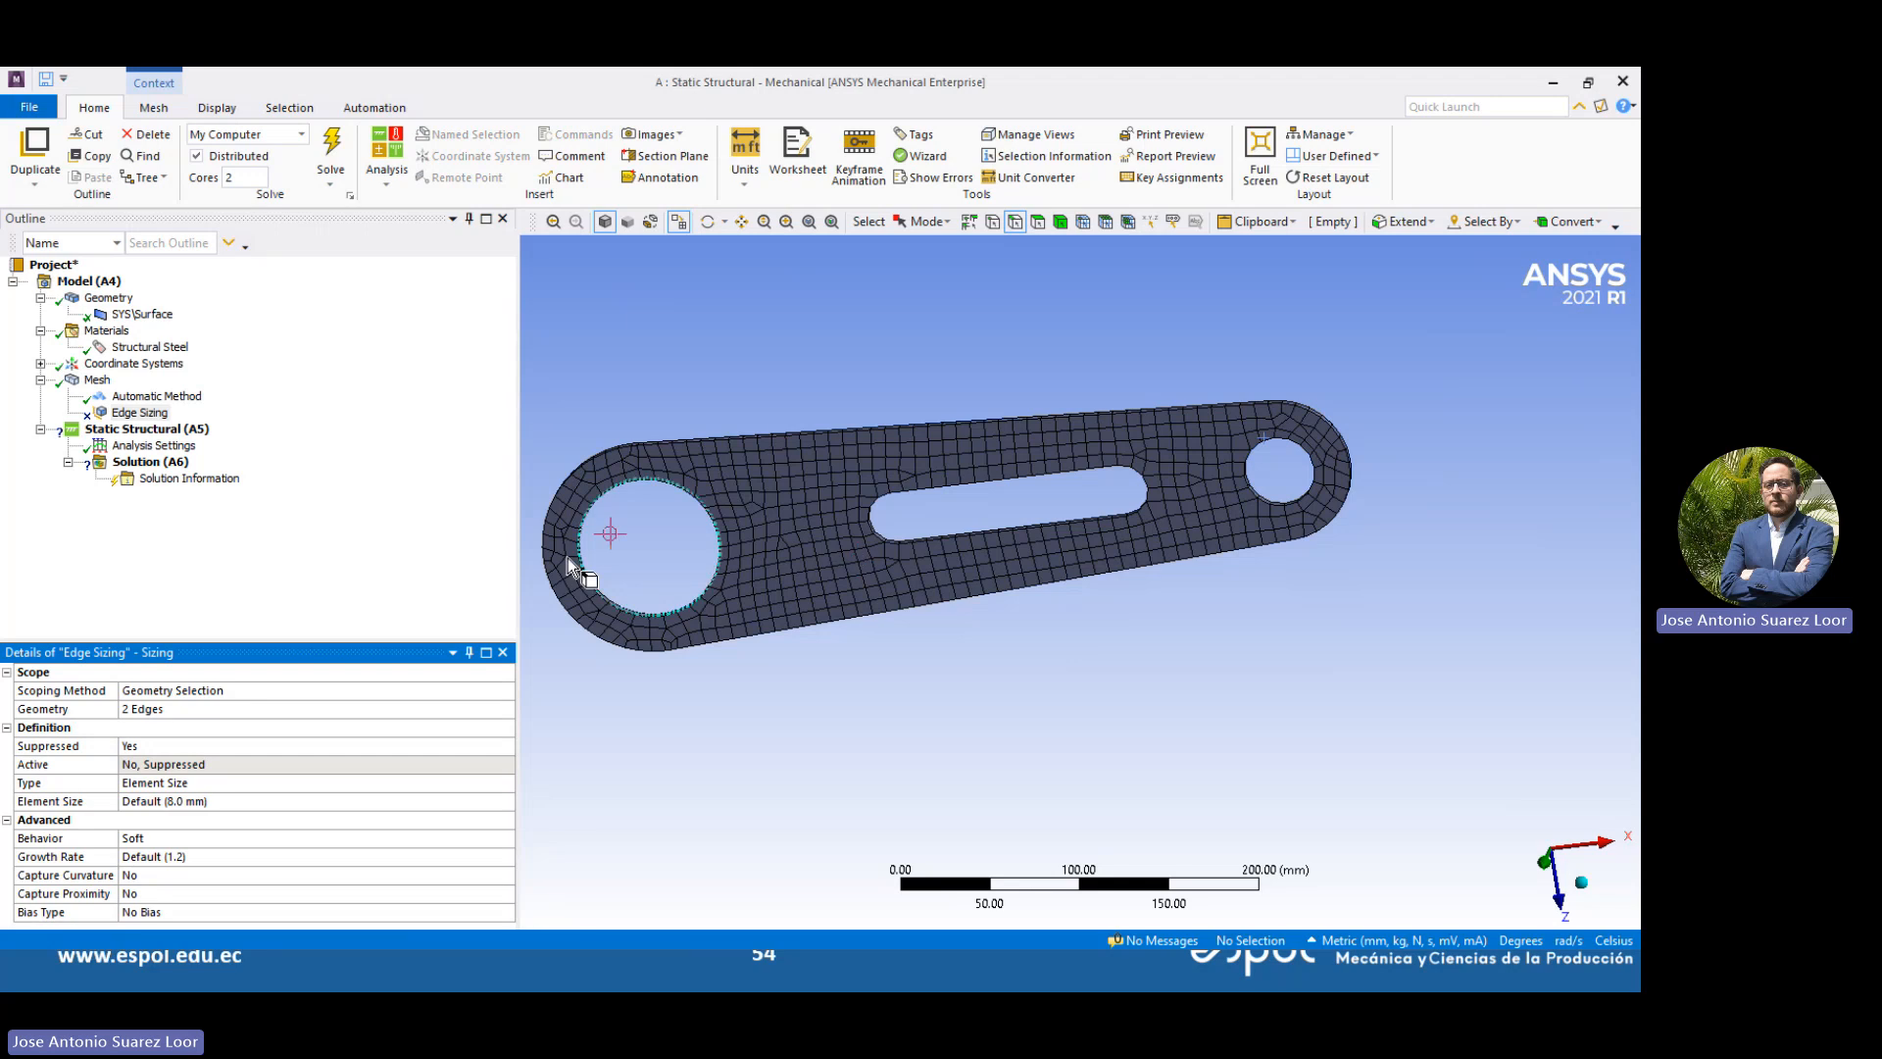
Hide the mesh display, view the link face-on, and set the edge sizing's Element Size to 5 mm with Soft behavior
scroll(843, 422, "up", 1)
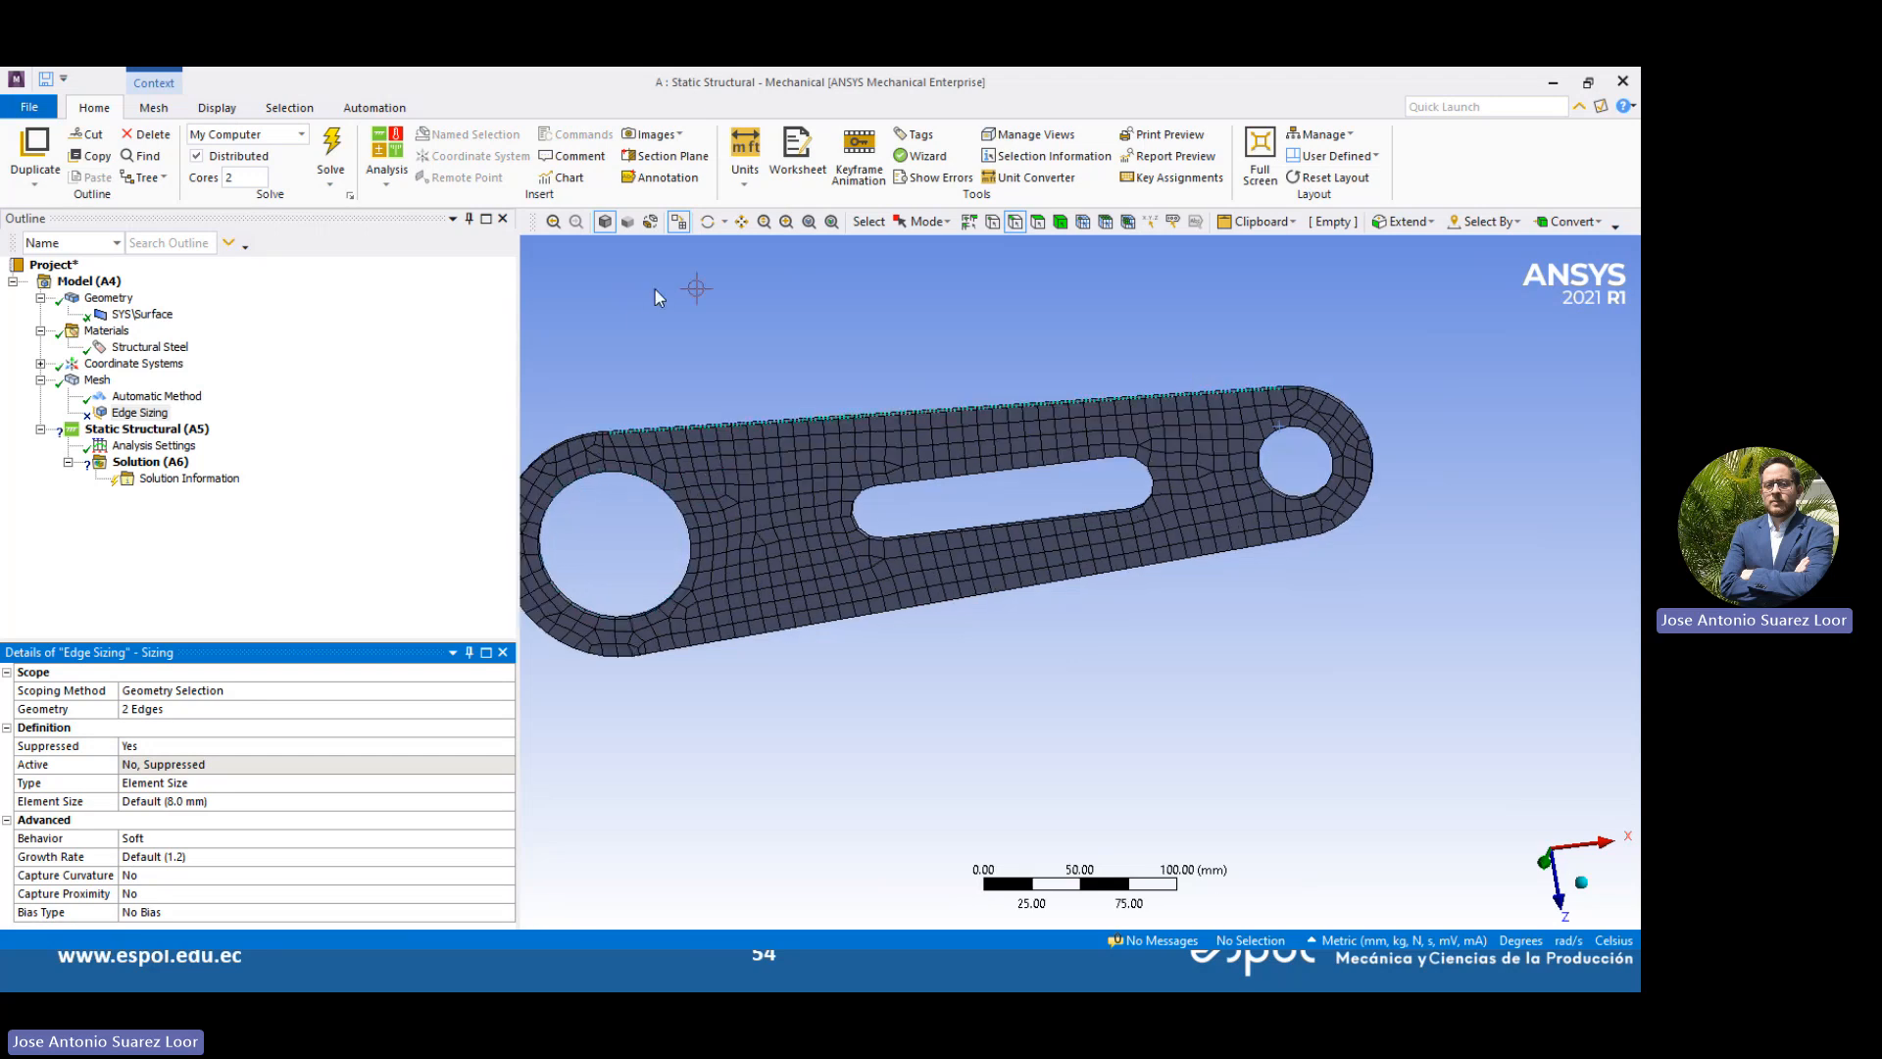
left_click(679, 223)
scroll(691, 468, "down", 1)
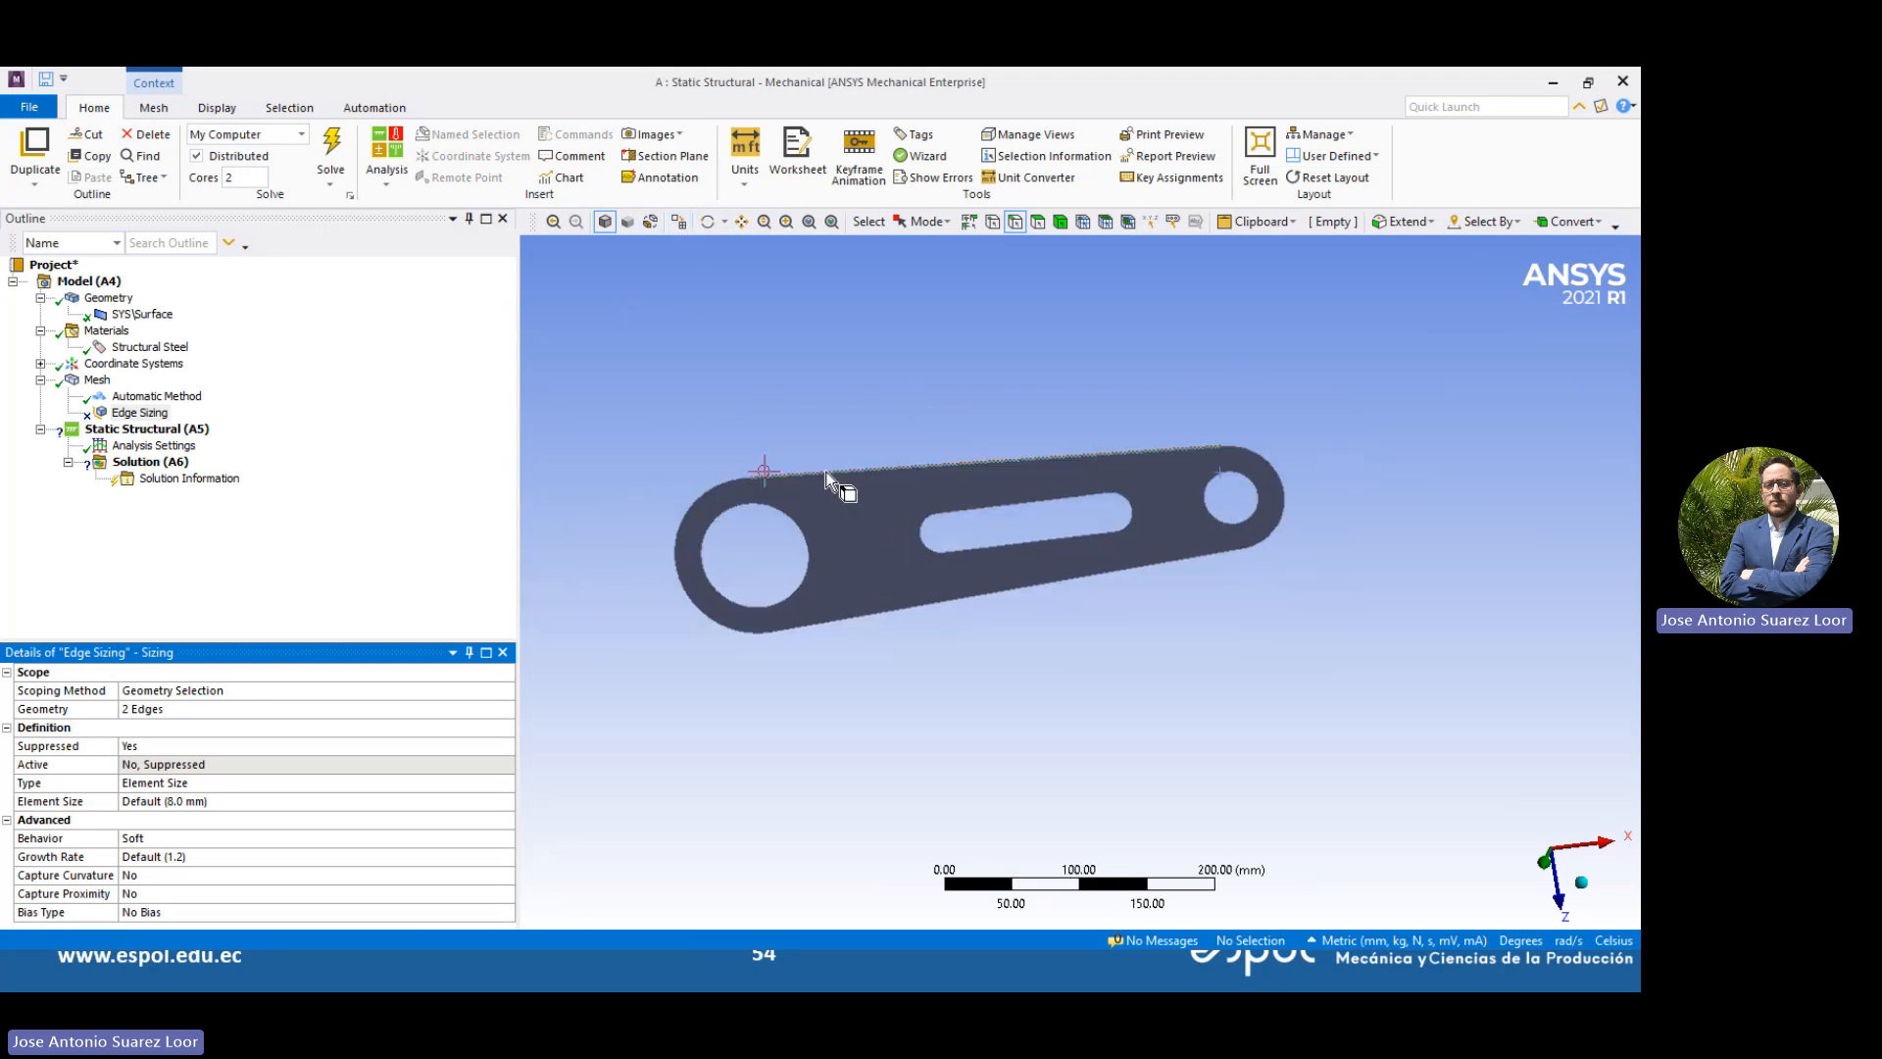
left_click(1546, 865)
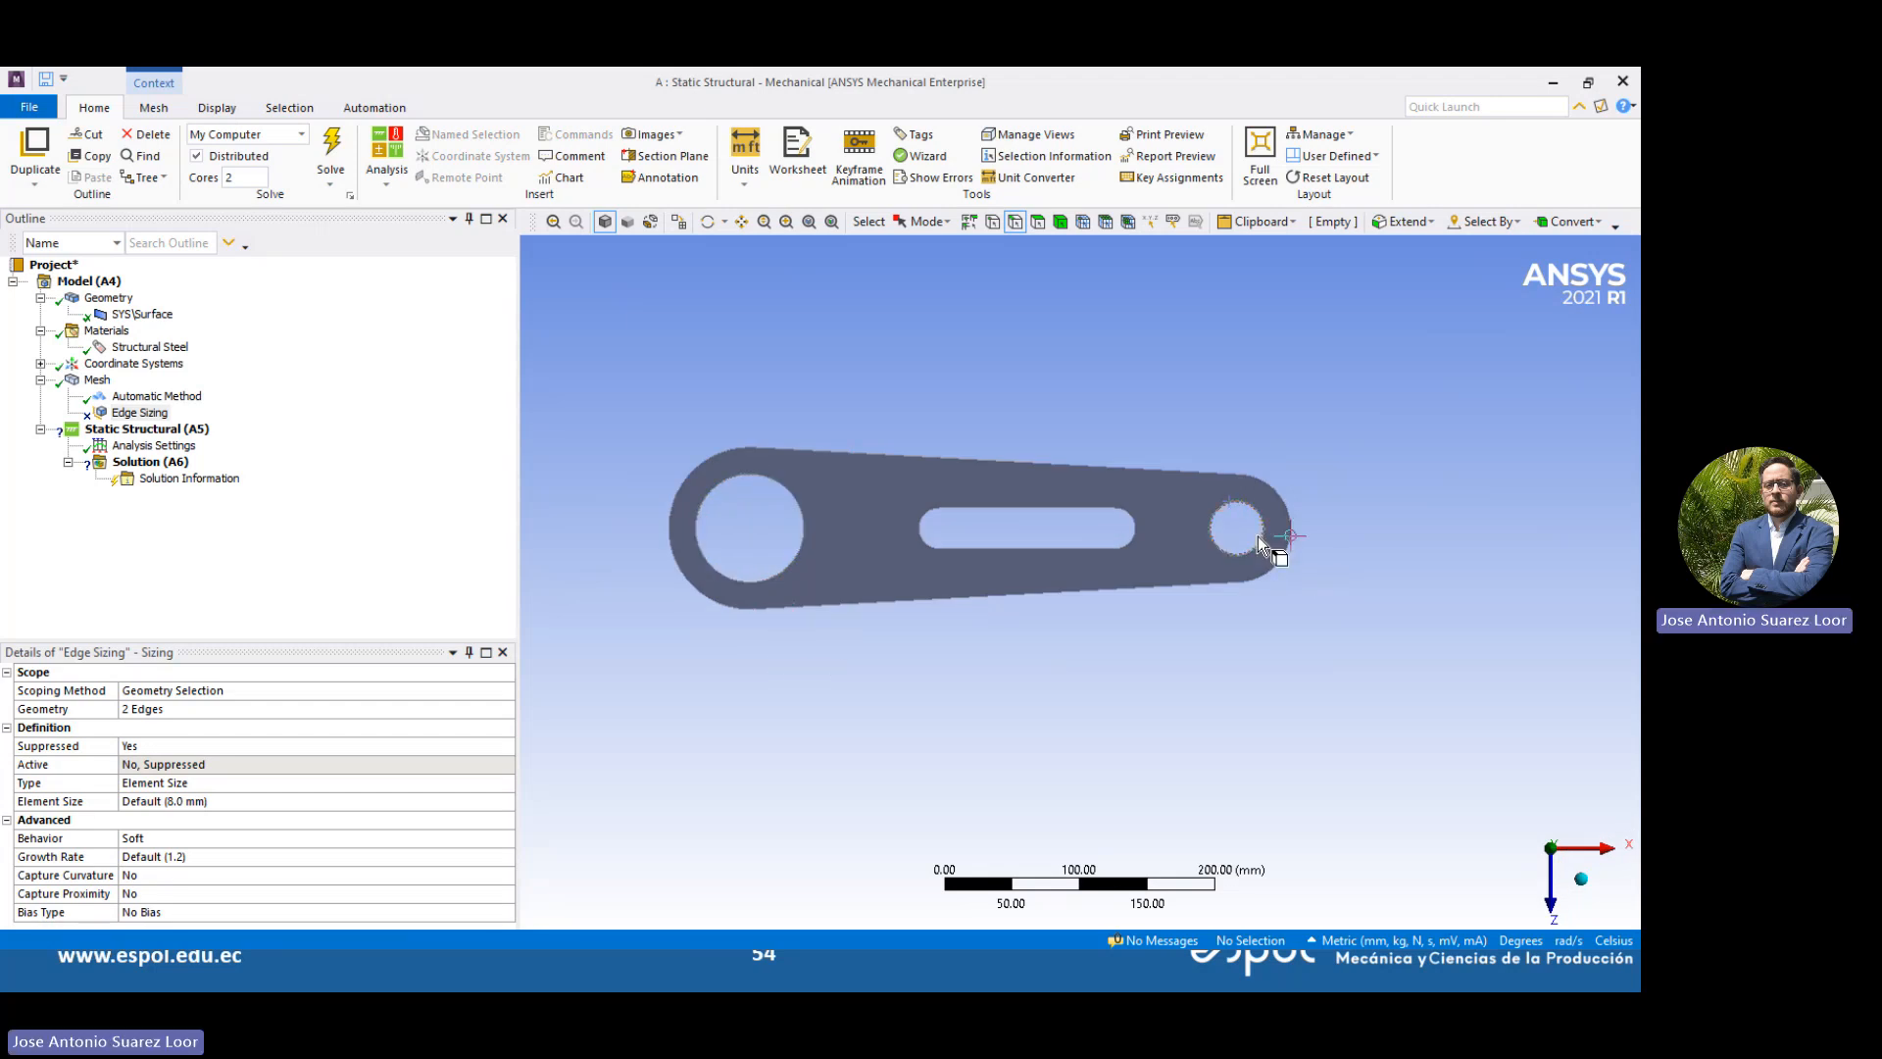
left_click(178, 801)
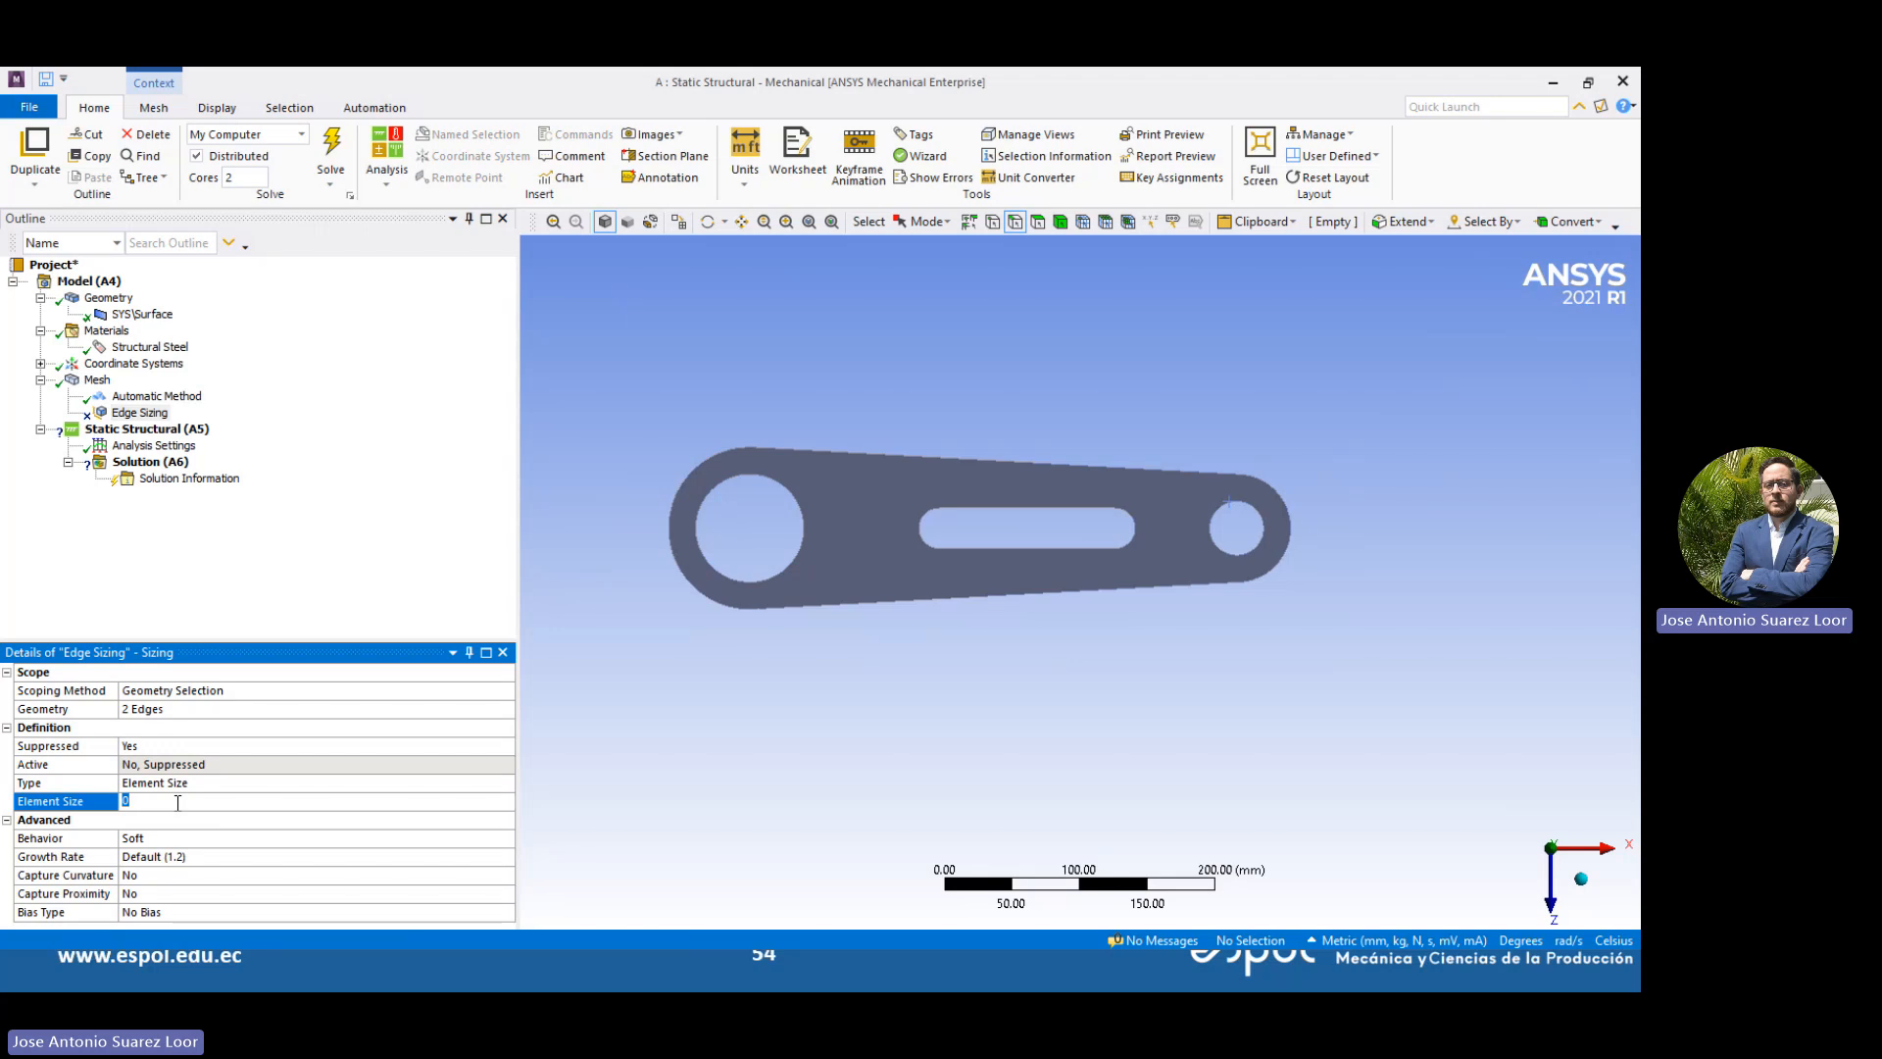
type("5")
key("Return")
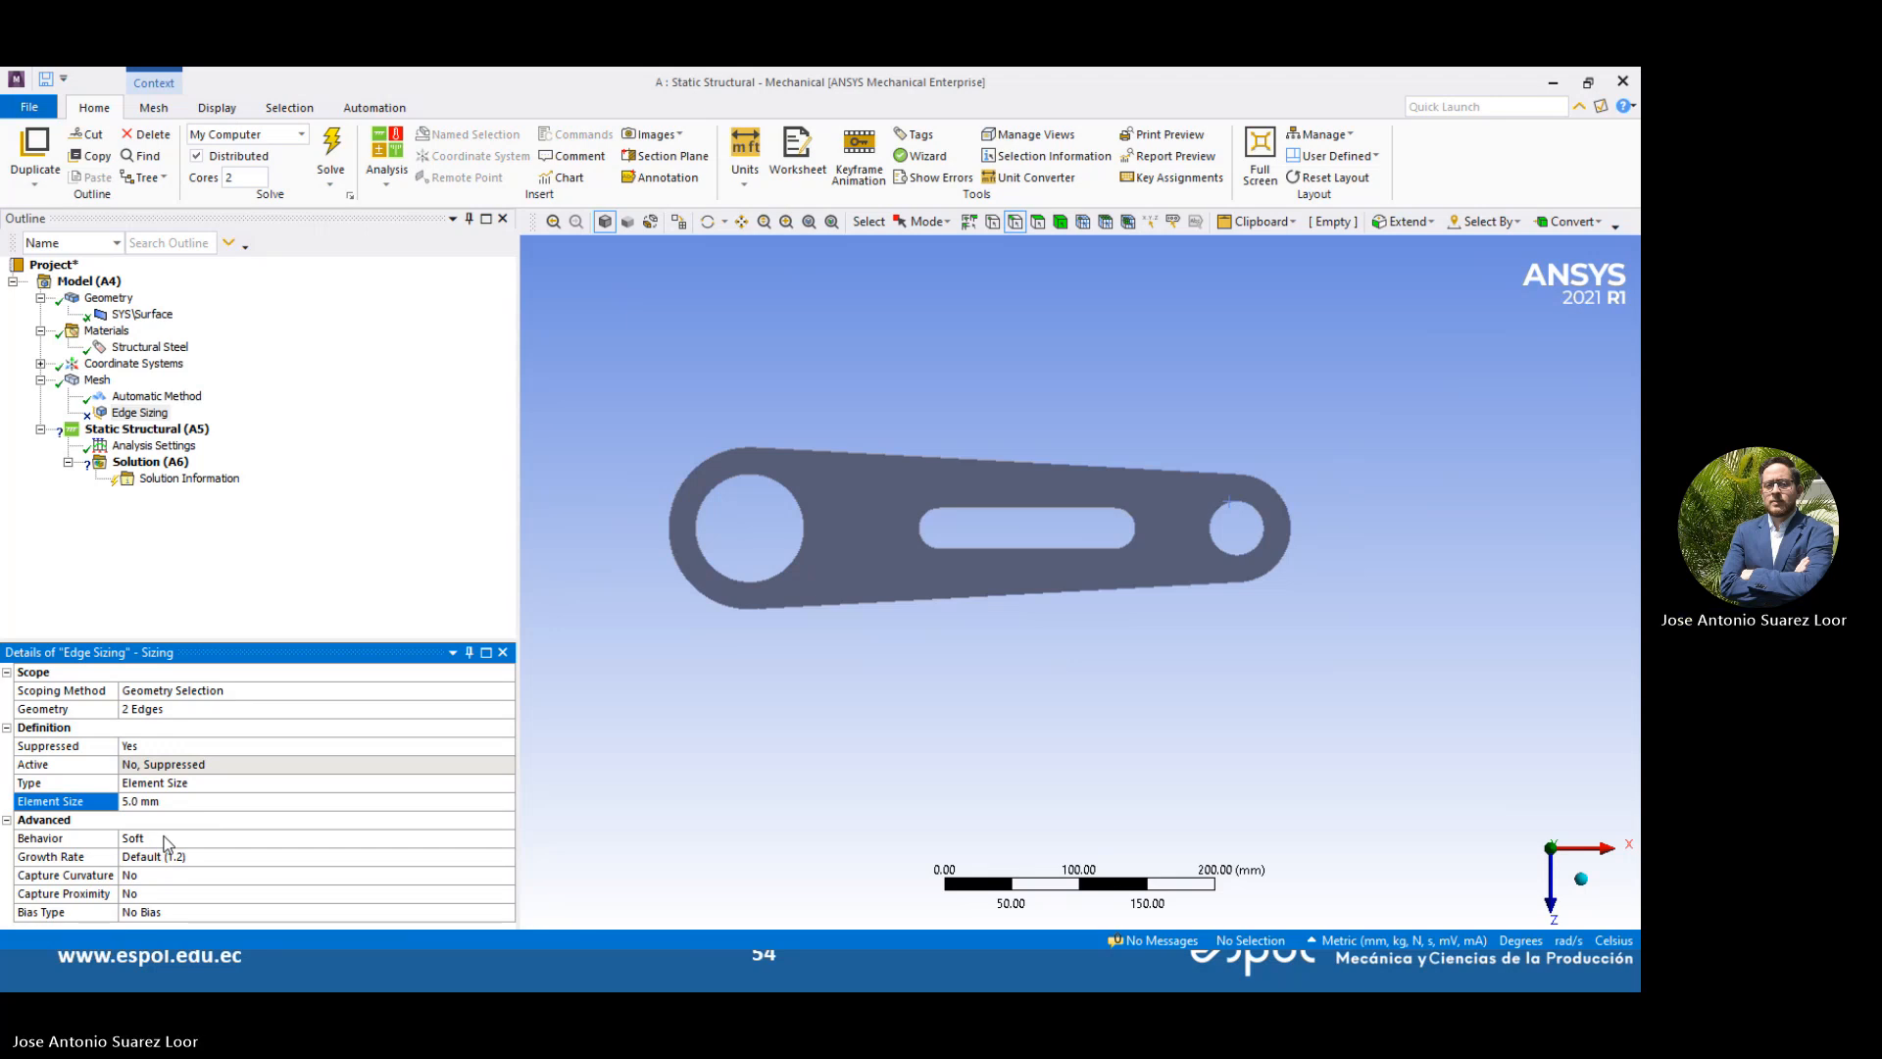
double_click(164, 838)
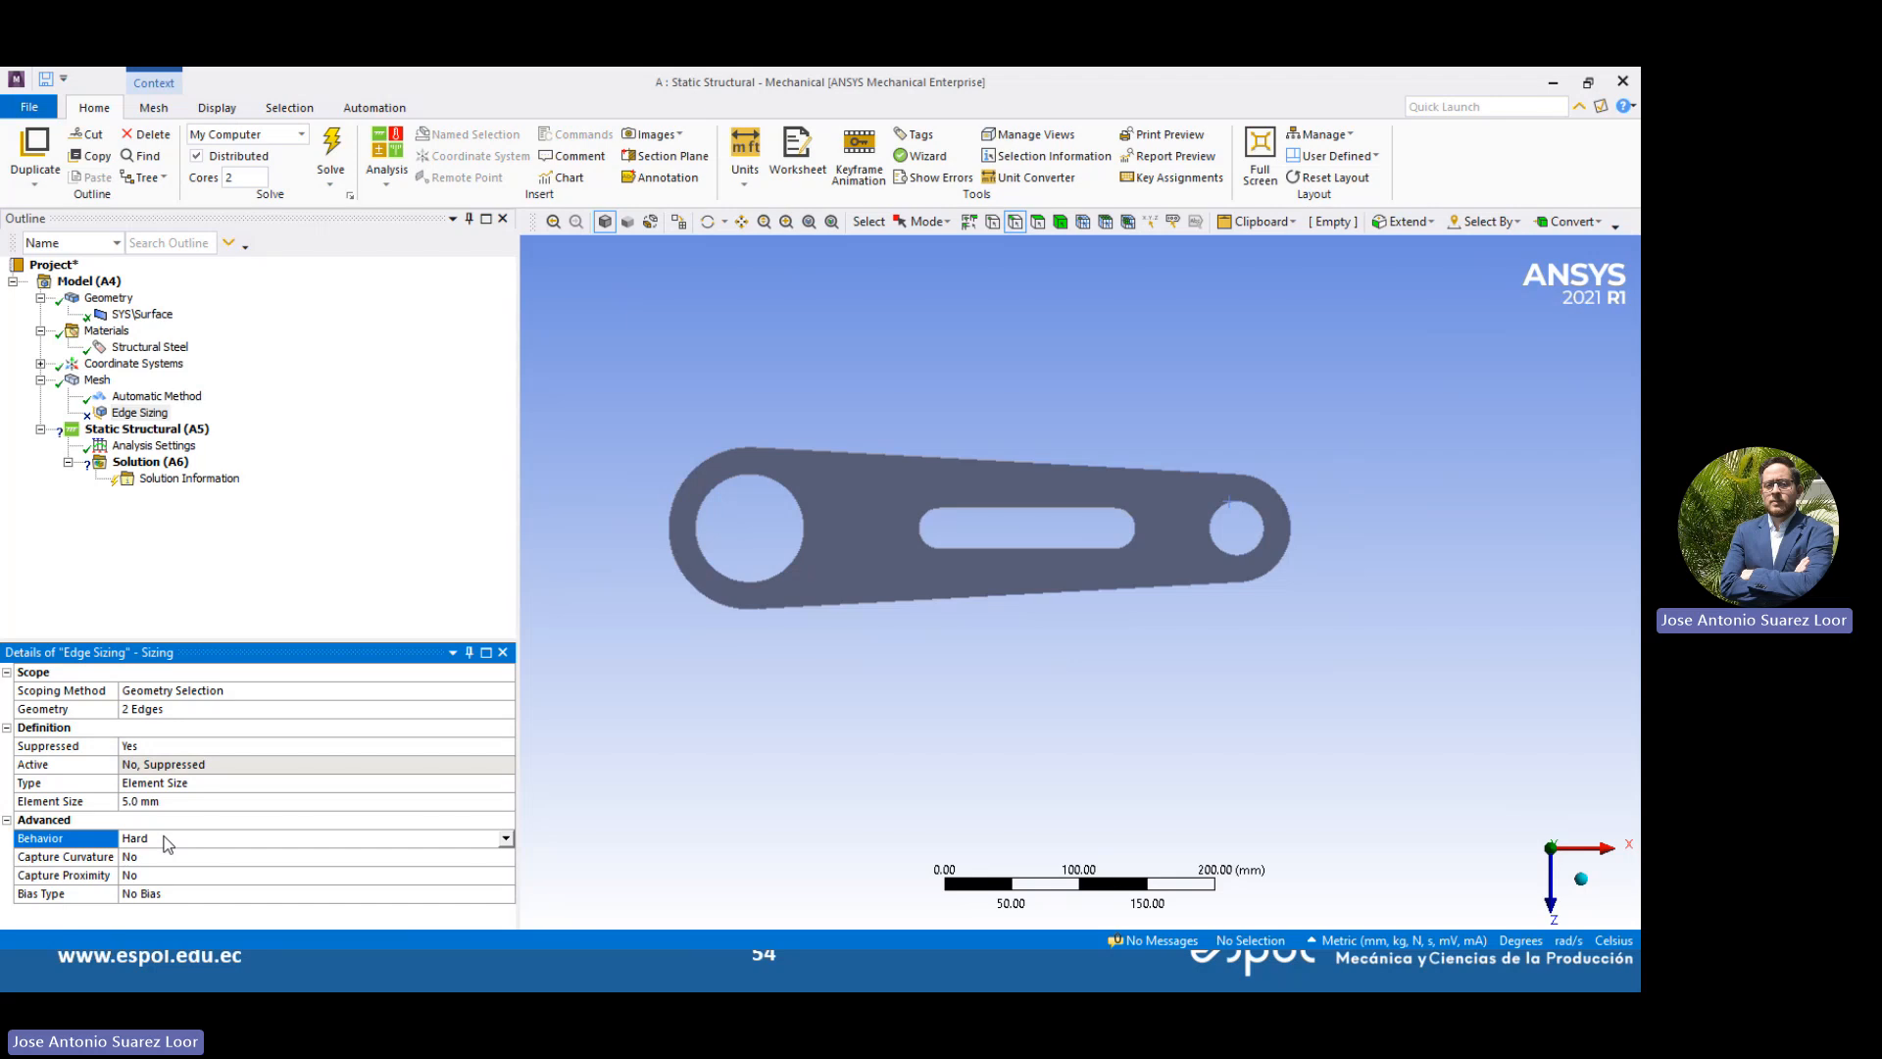
double_click(164, 838)
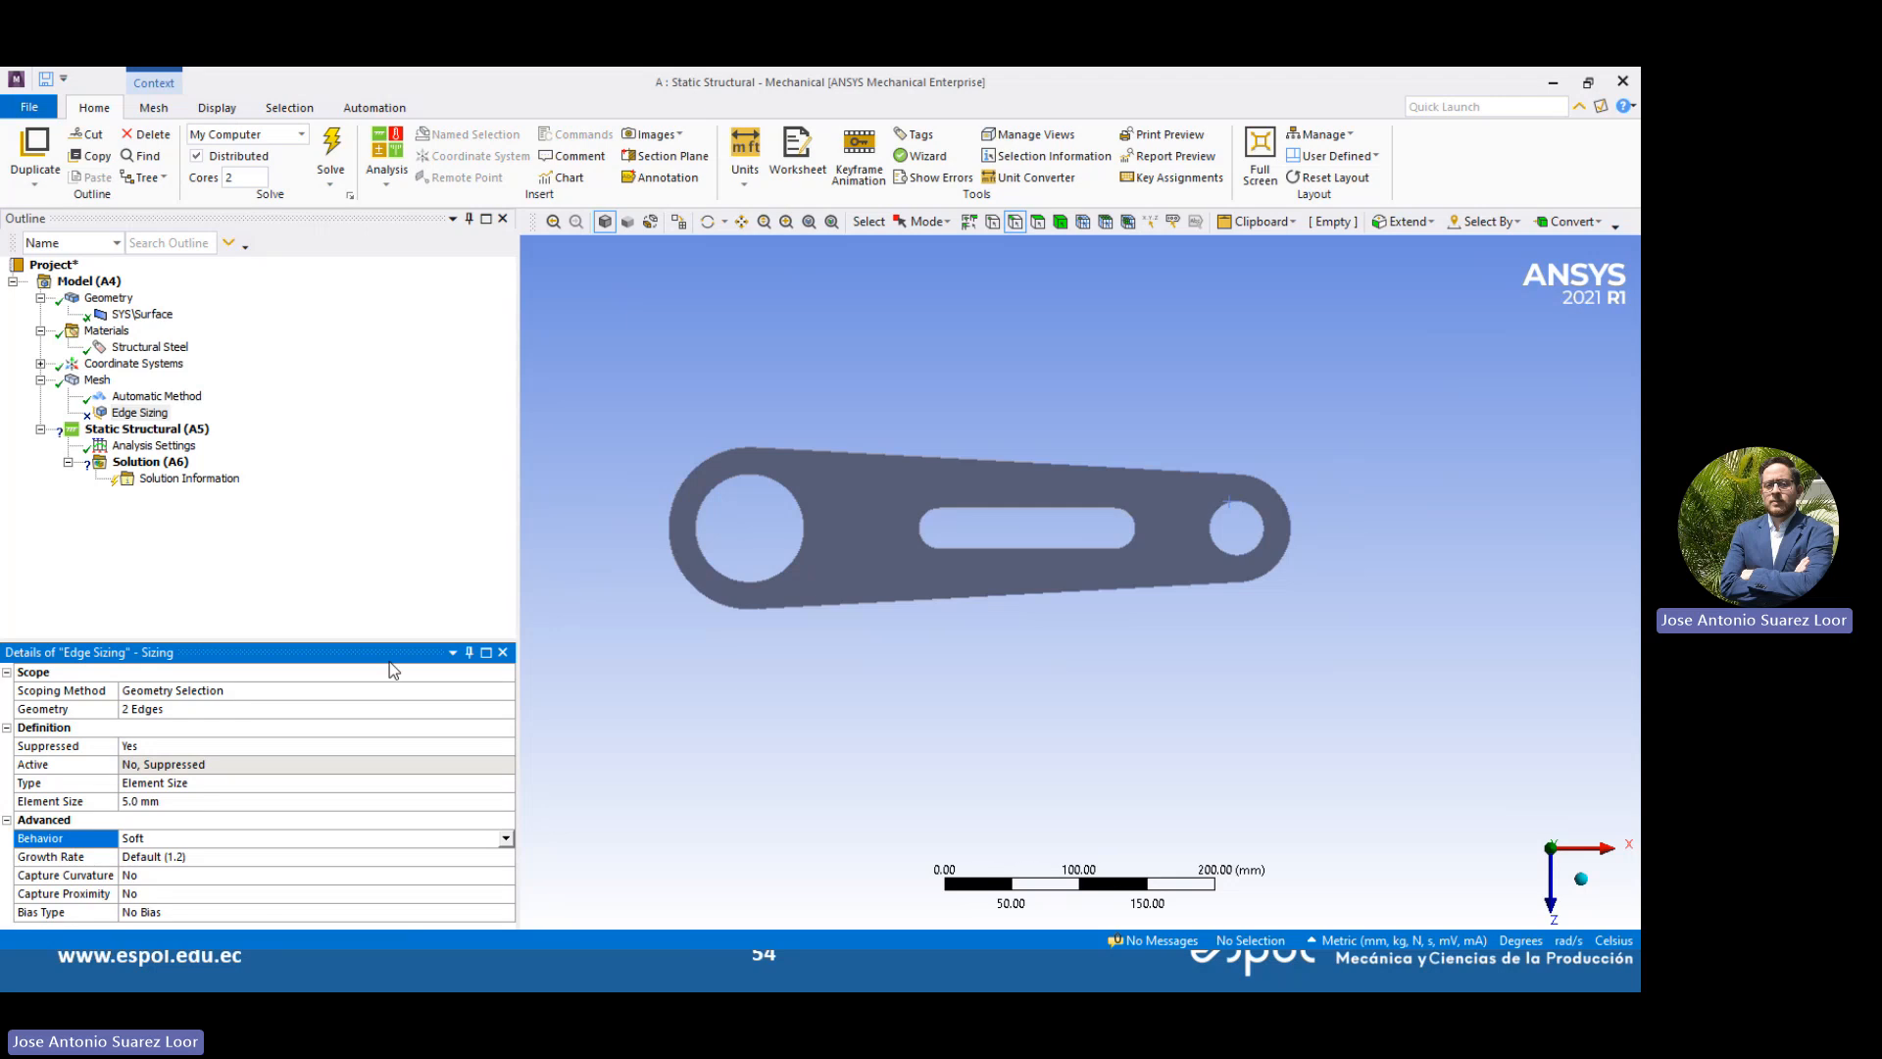
Unsuppress the Edge Sizing control on the two hole edges
right_click(96, 381)
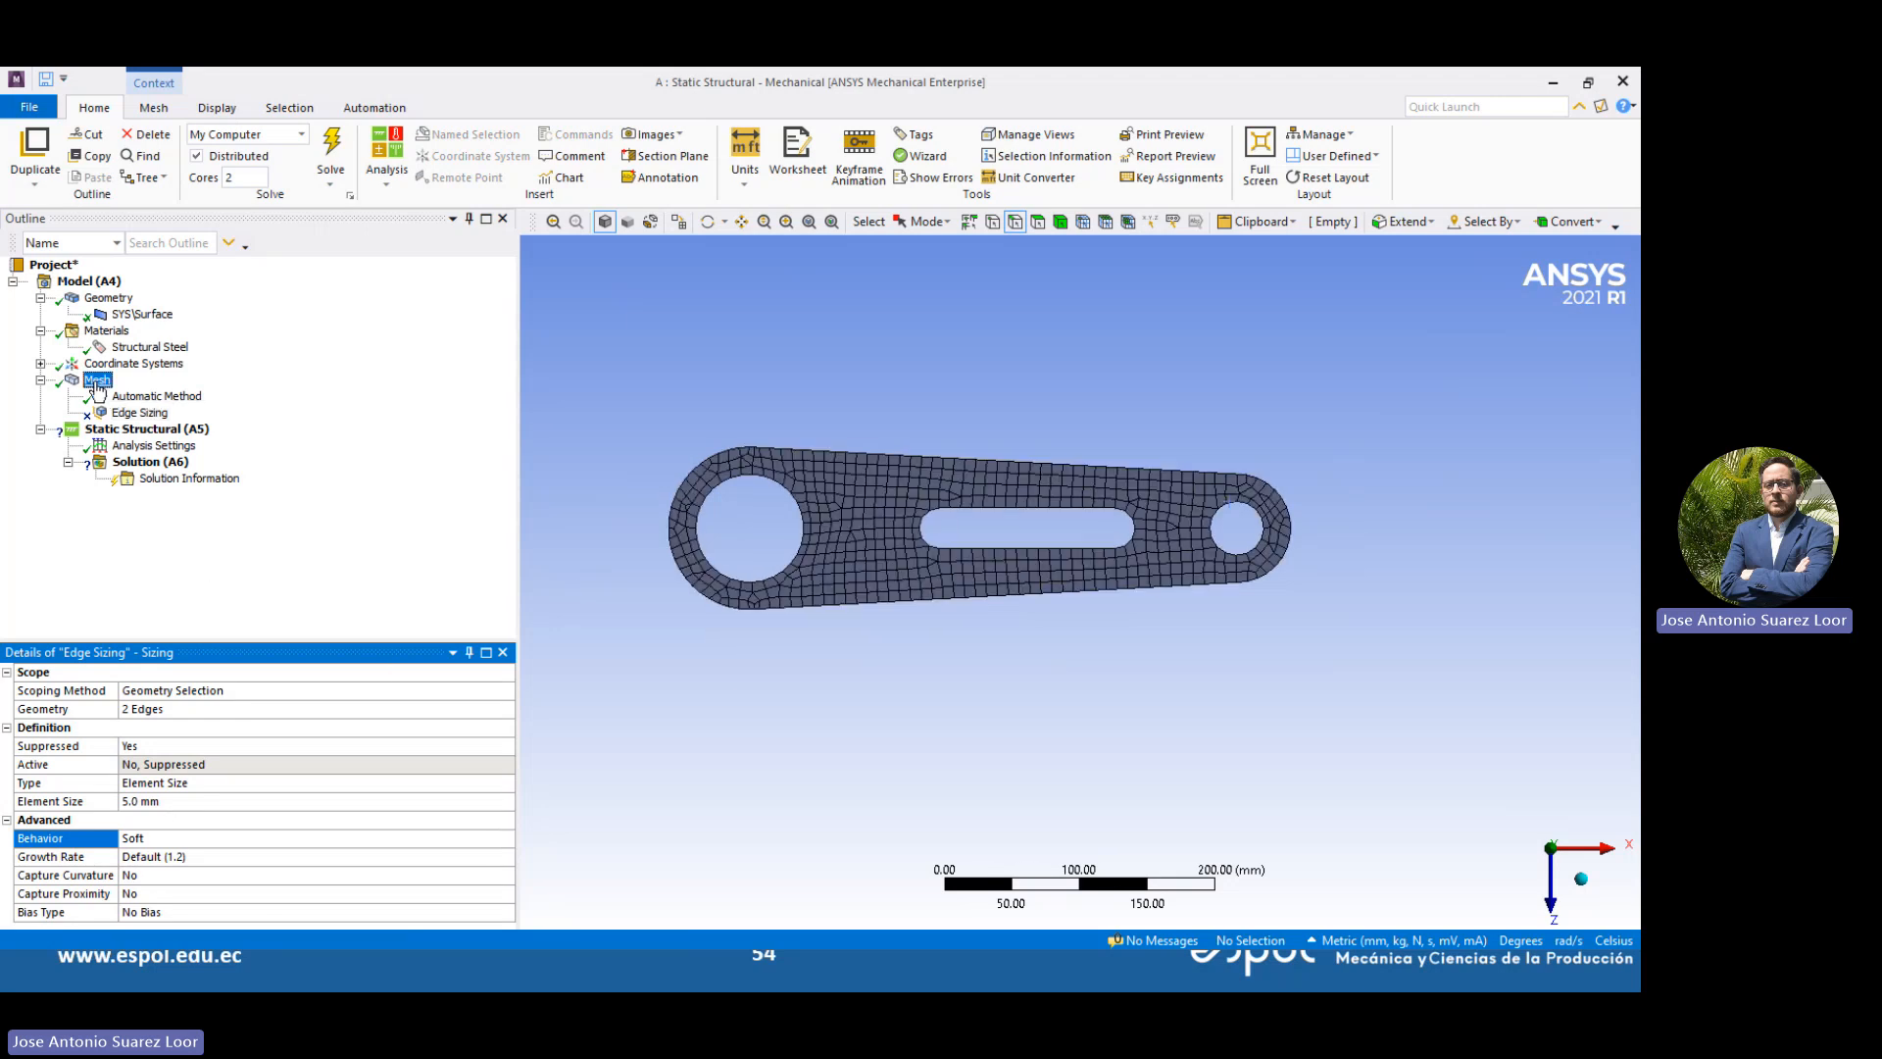
left_click(434, 492)
right_click(101, 401)
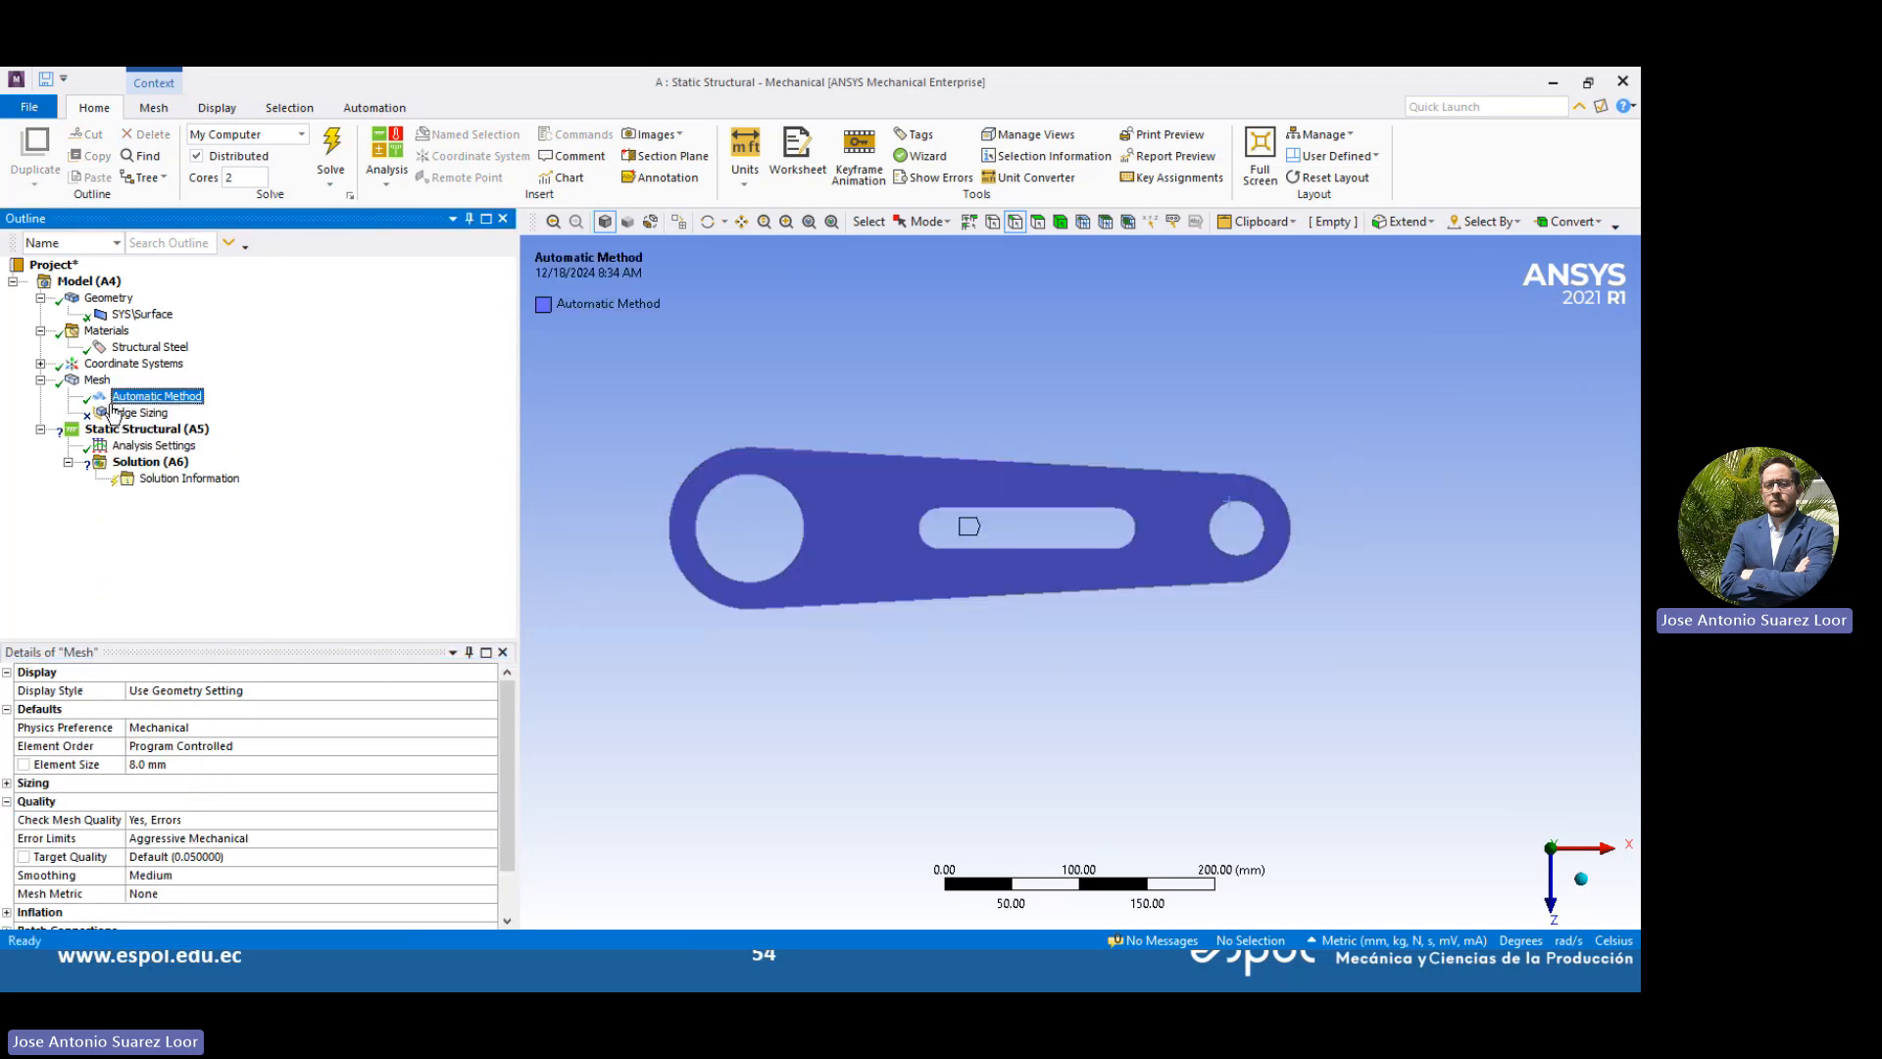
left_click(96, 417)
right_click(125, 413)
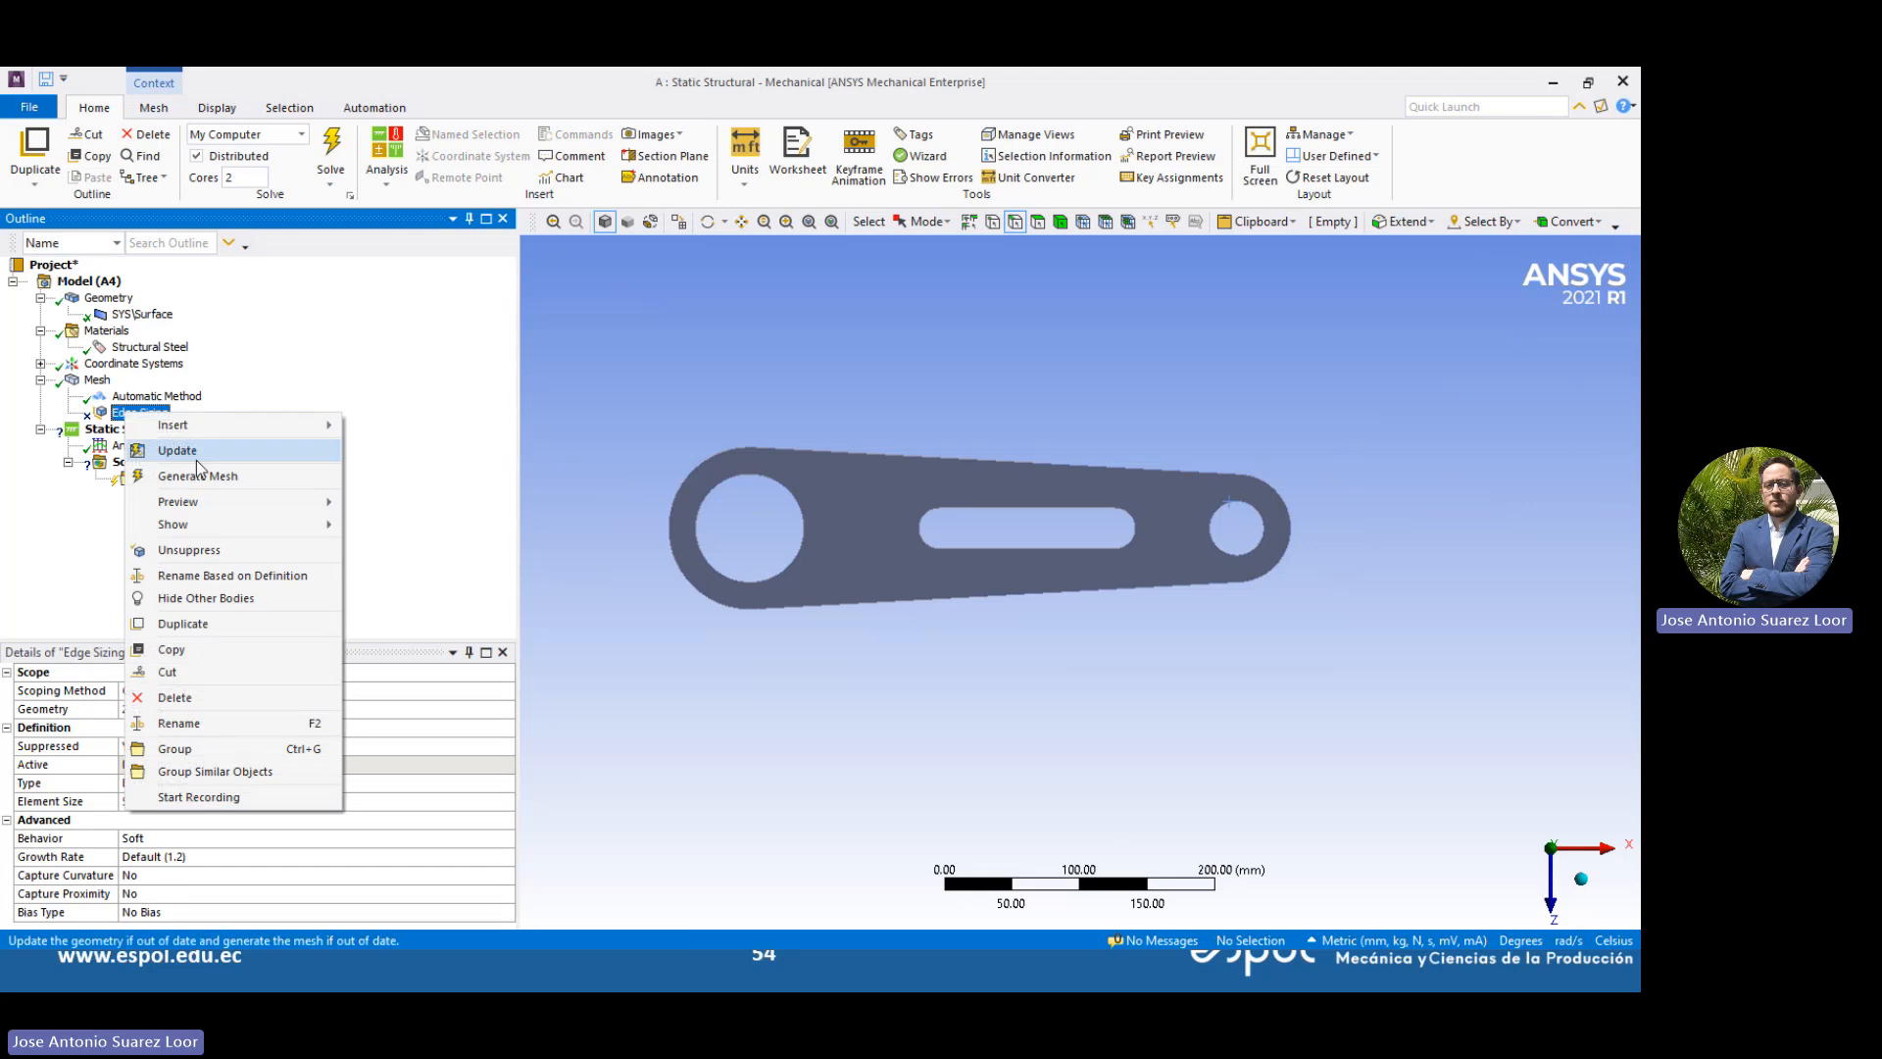
left_click(190, 550)
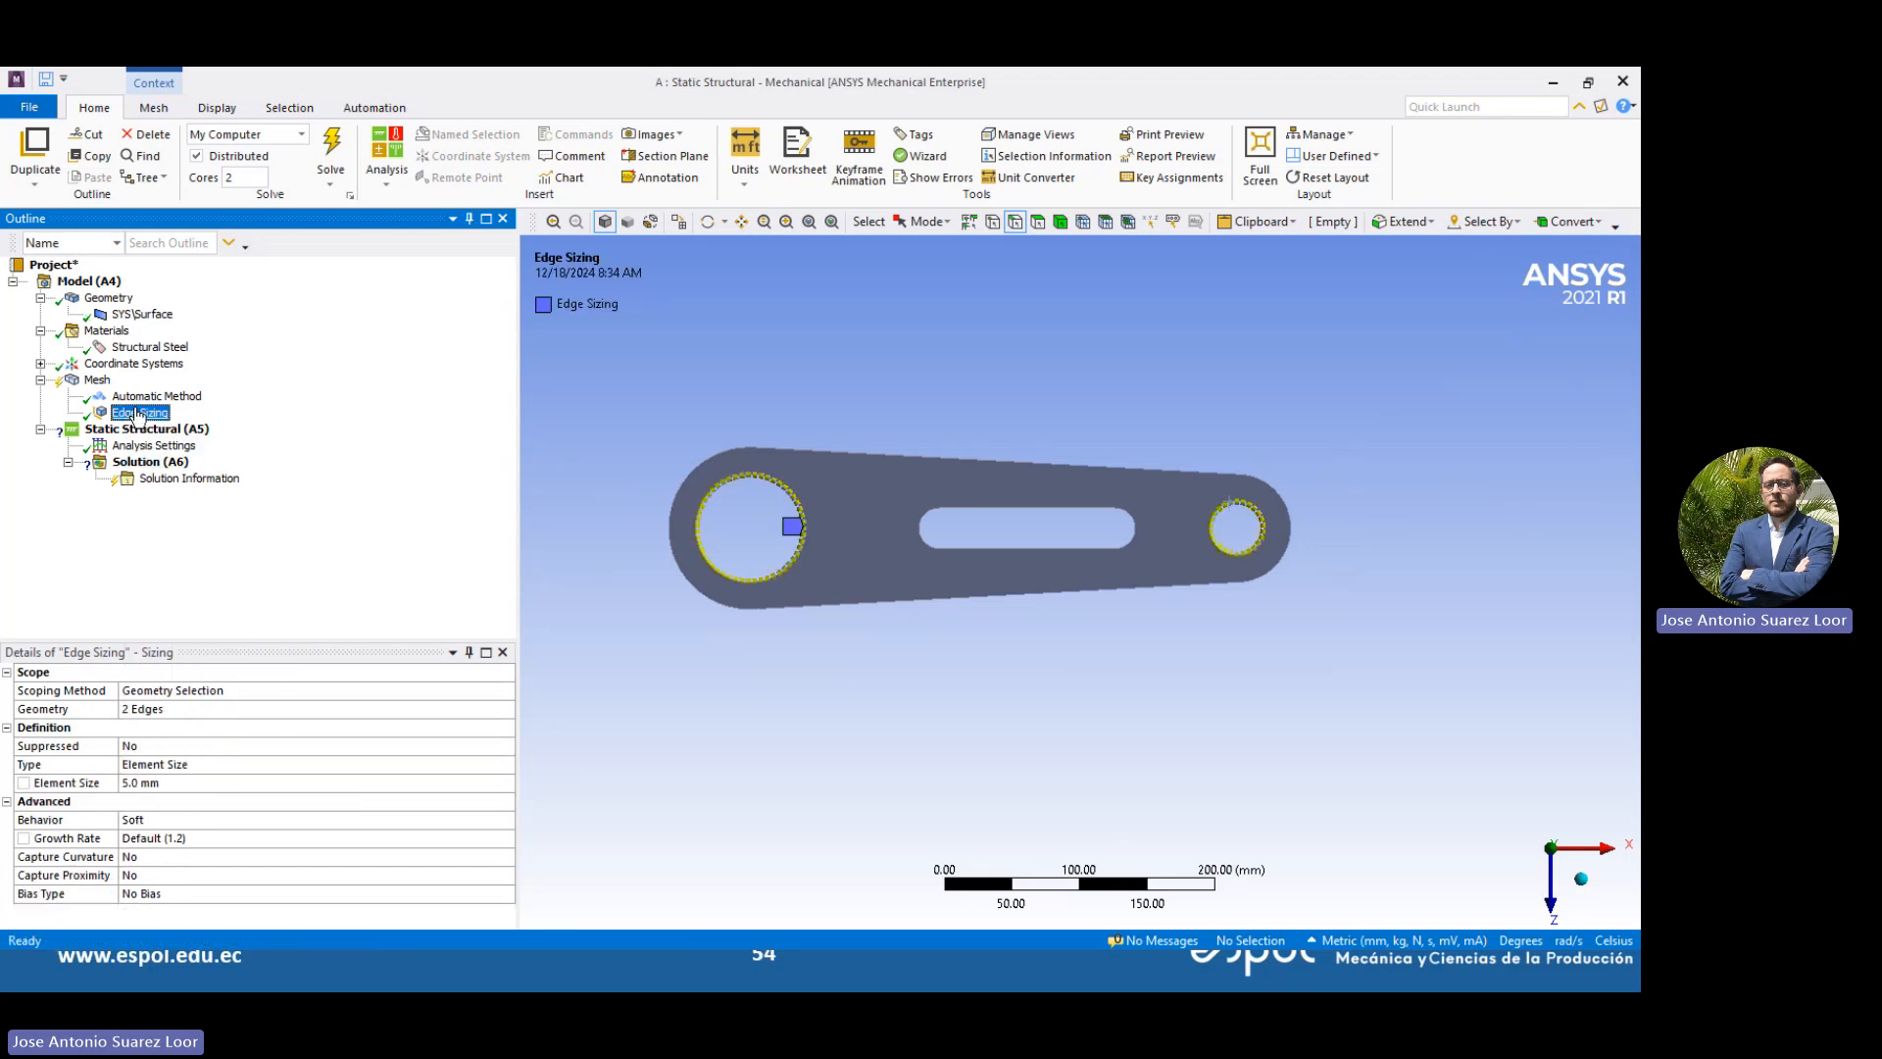
Clear the obsolete mesh data and regenerate the mesh with the edge sizing active
left_click(96, 381)
right_click(96, 381)
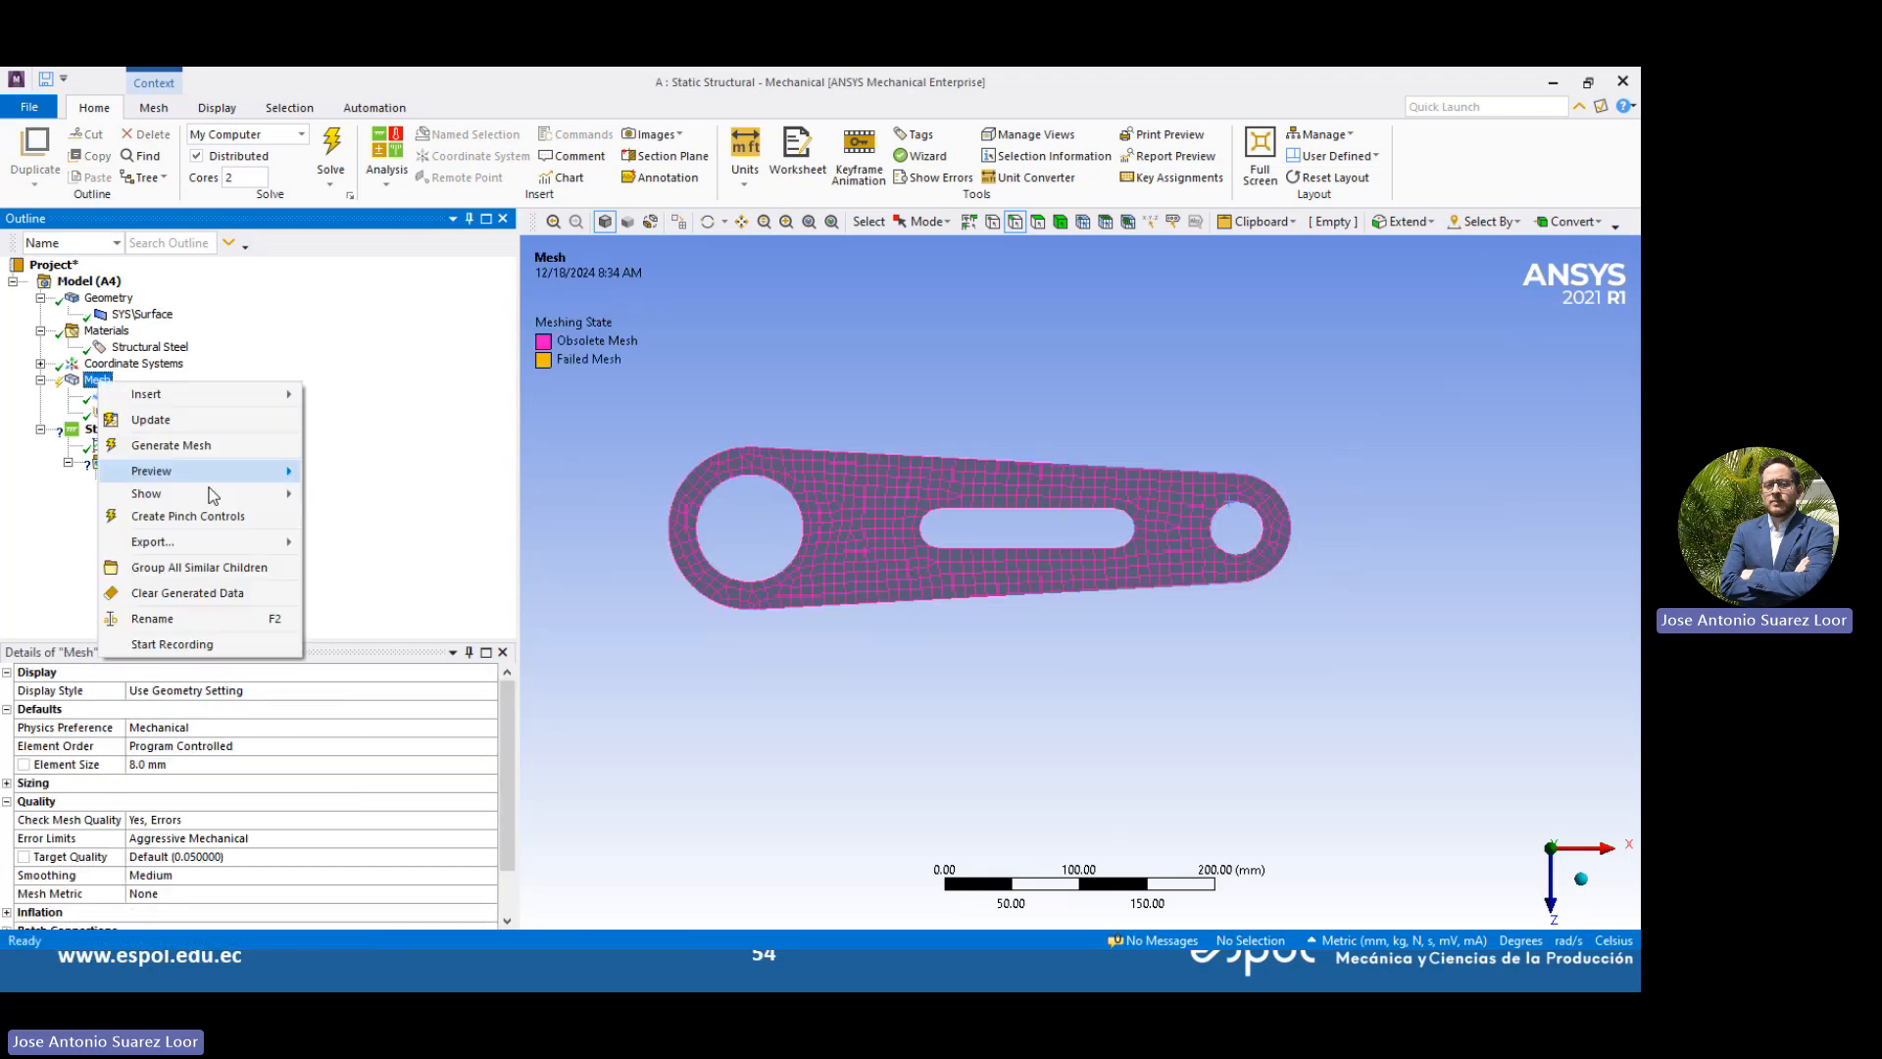
left_click(200, 592)
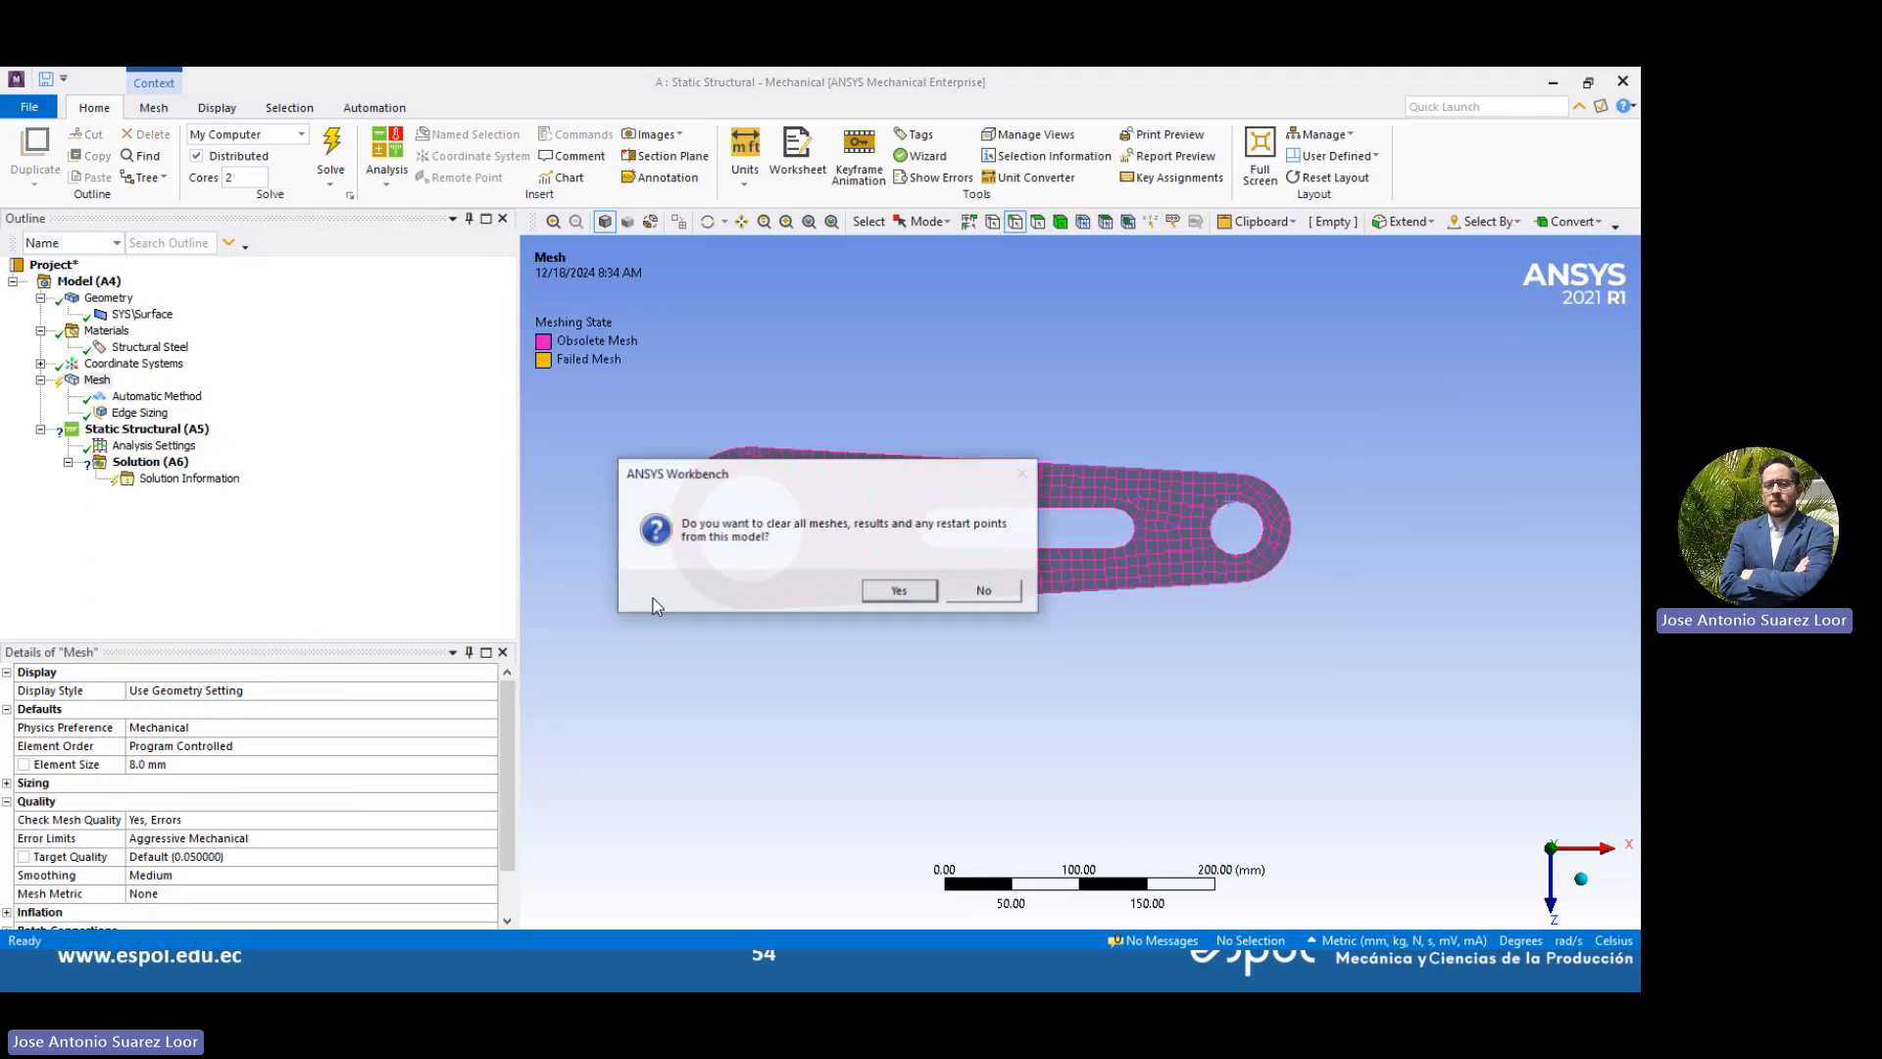
left_click(896, 591)
right_click(101, 383)
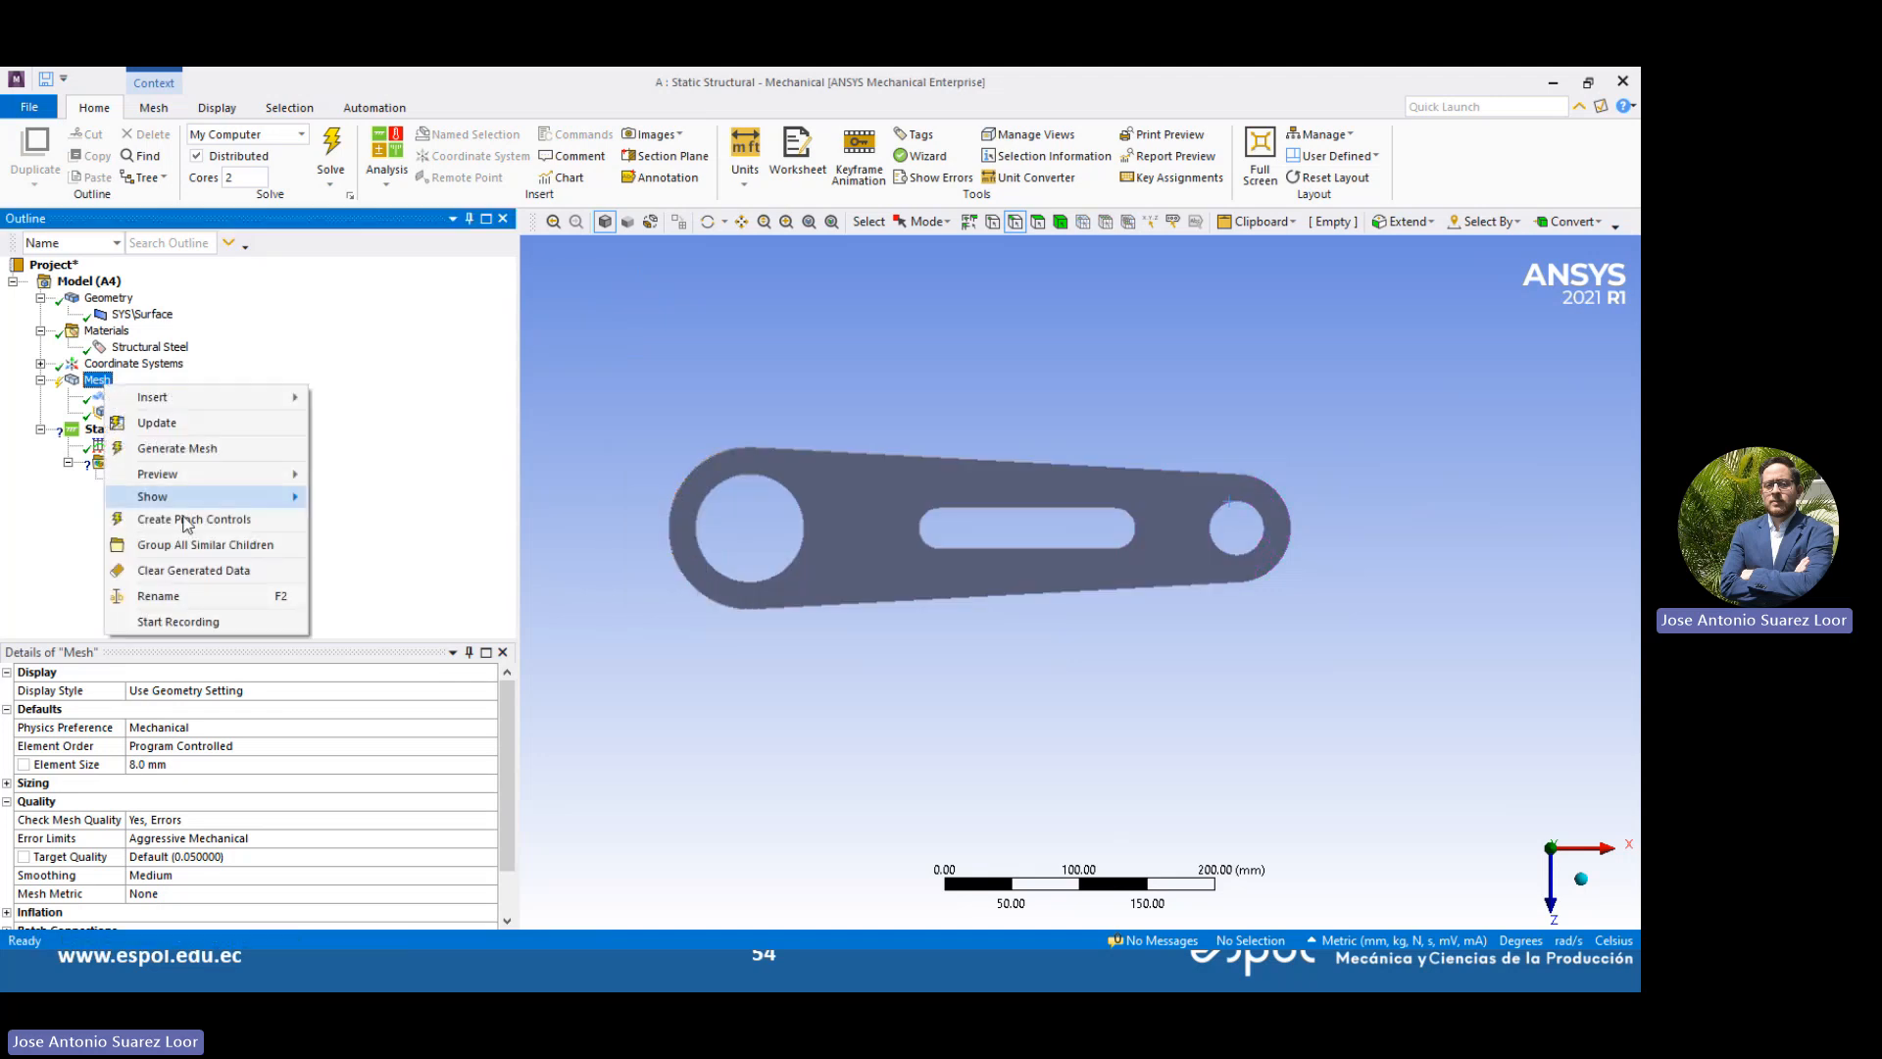
left_click(203, 448)
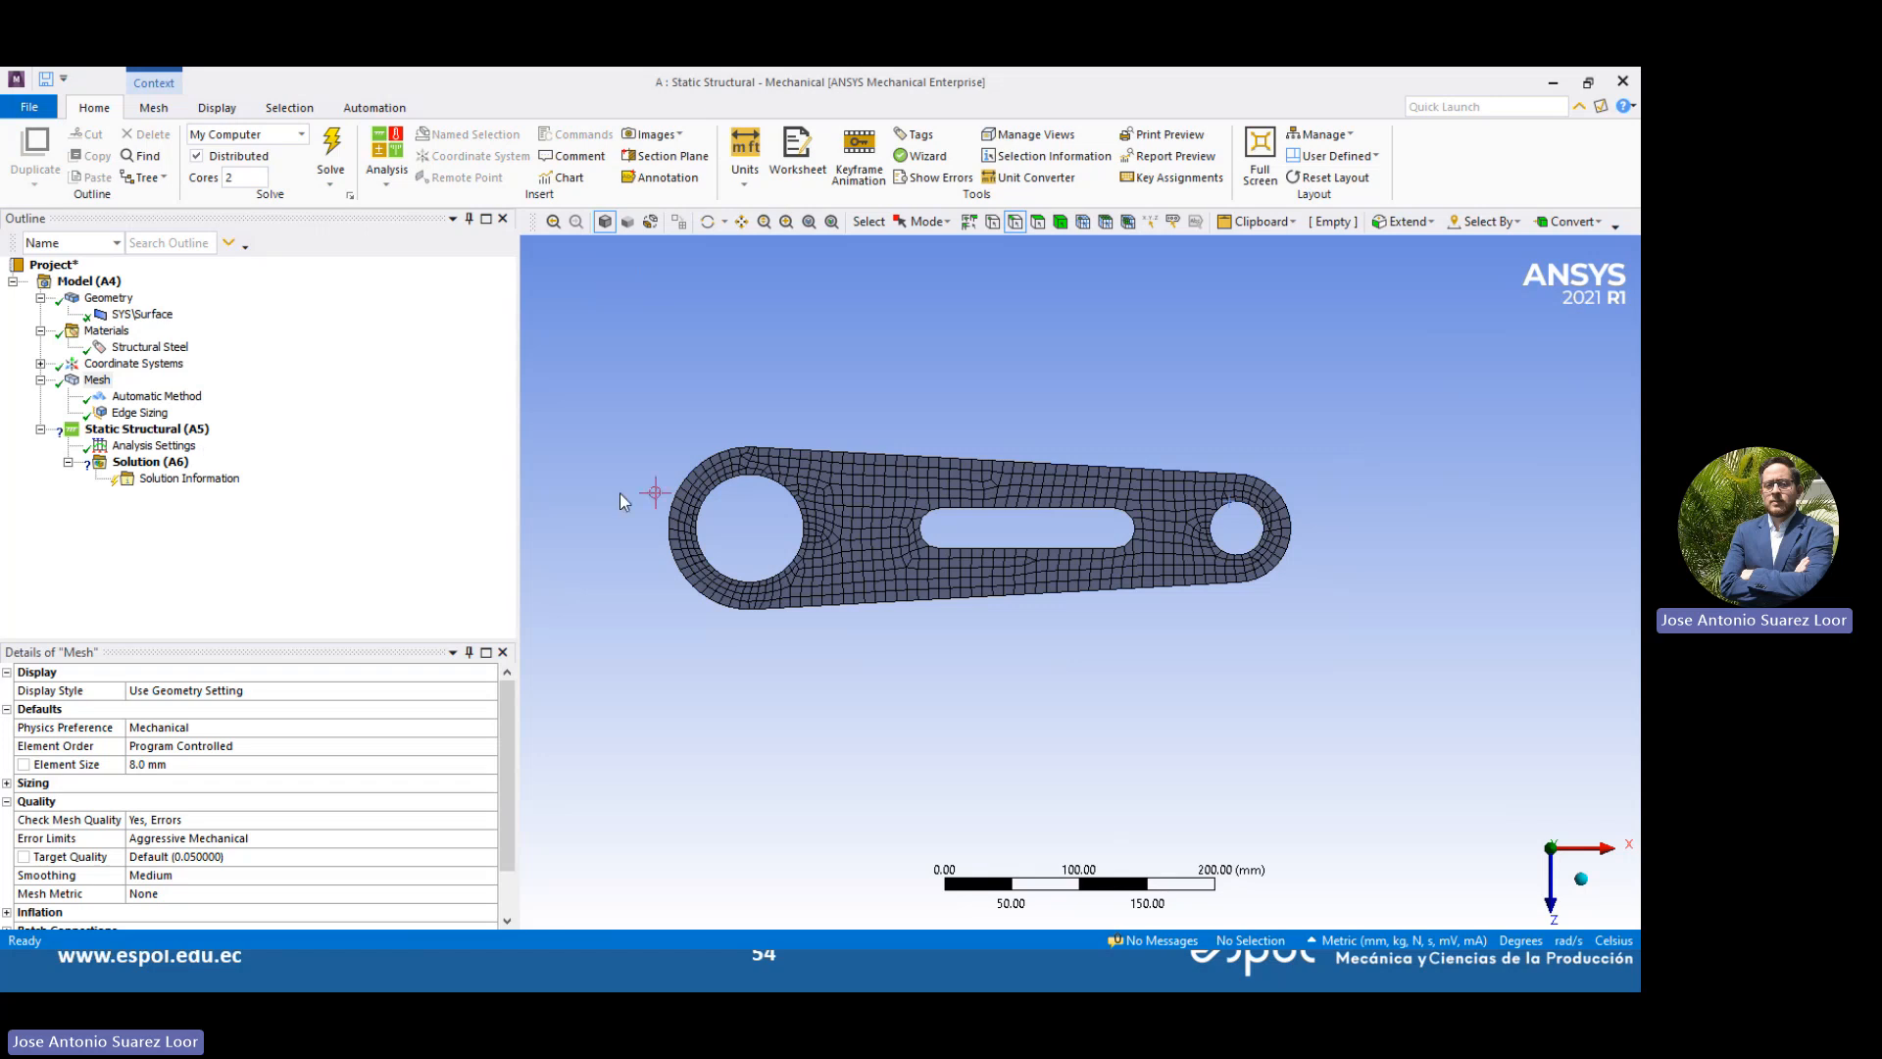
Inspect the regenerated mesh around the link's holes and slot, up close and at an angle
scroll(1078, 569, "up", 3)
scroll(950, 505, "down", 3)
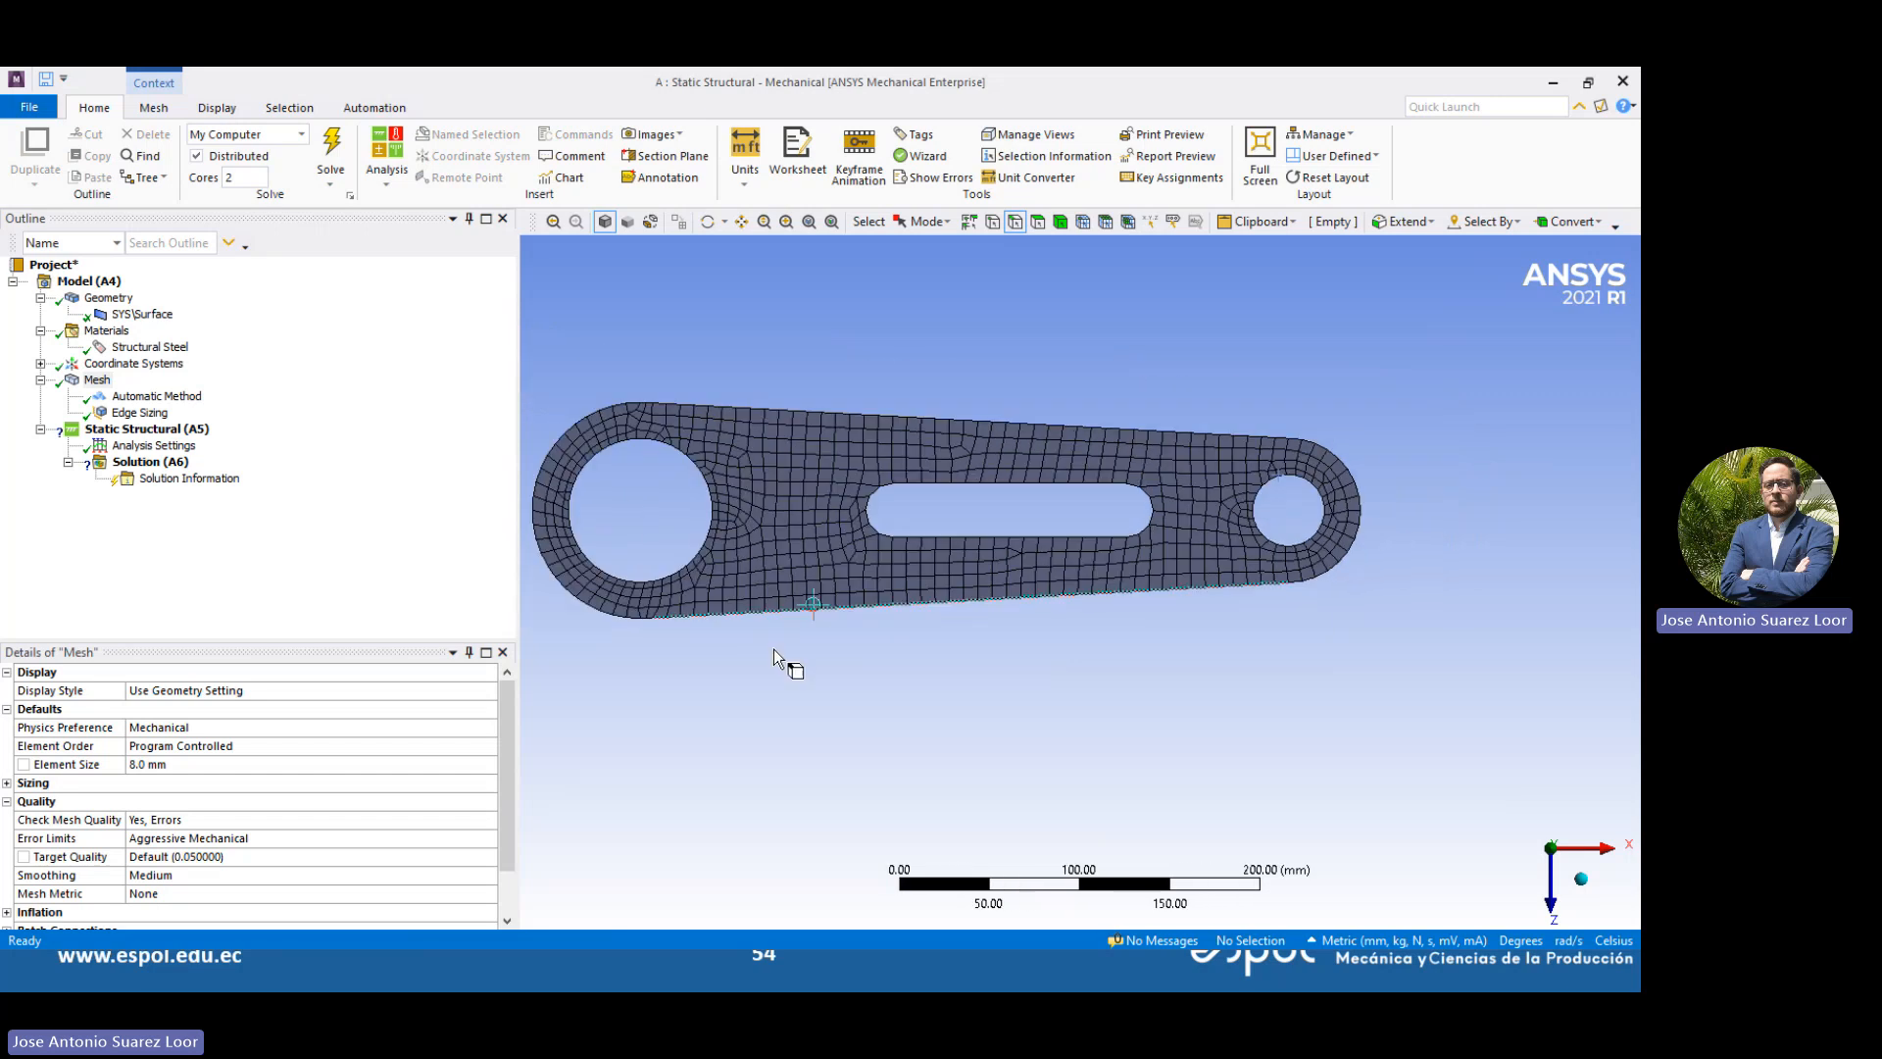
middle_click_drag(777, 650, 721, 486)
scroll(676, 497, "up", 3)
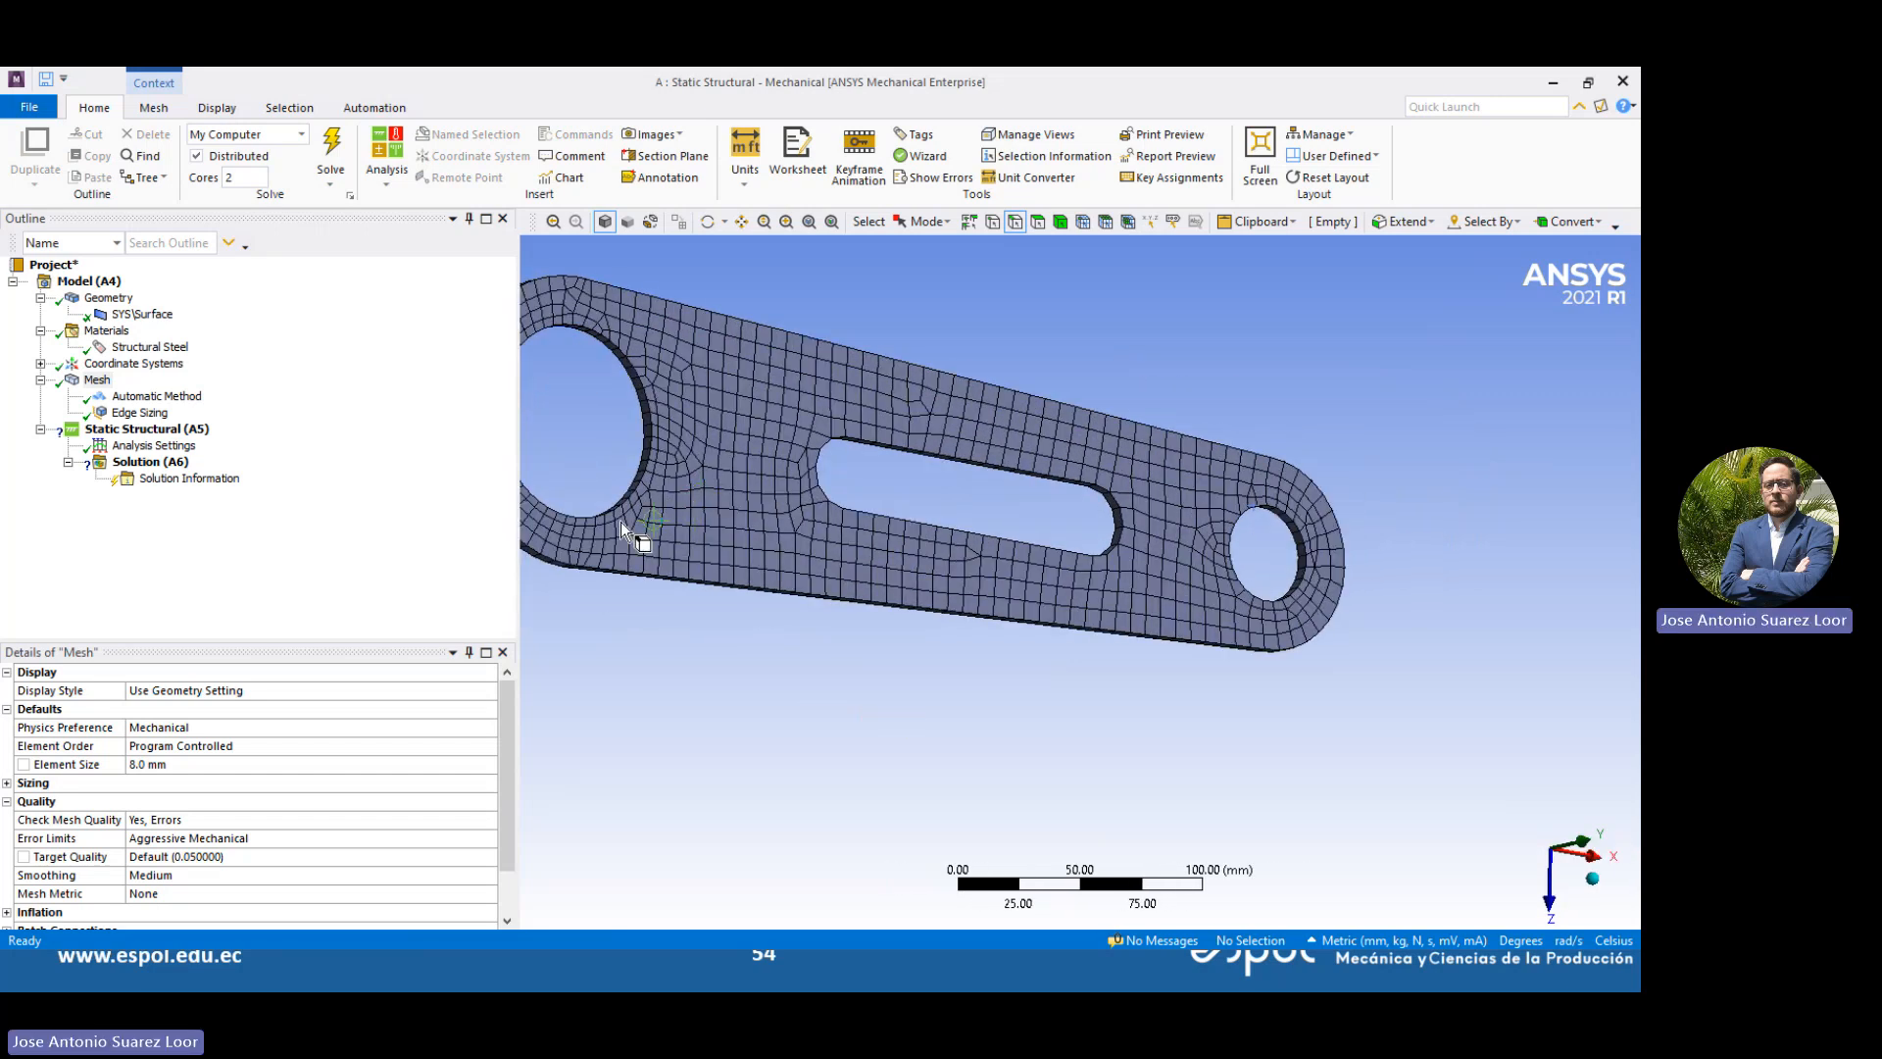
left_click(1037, 220)
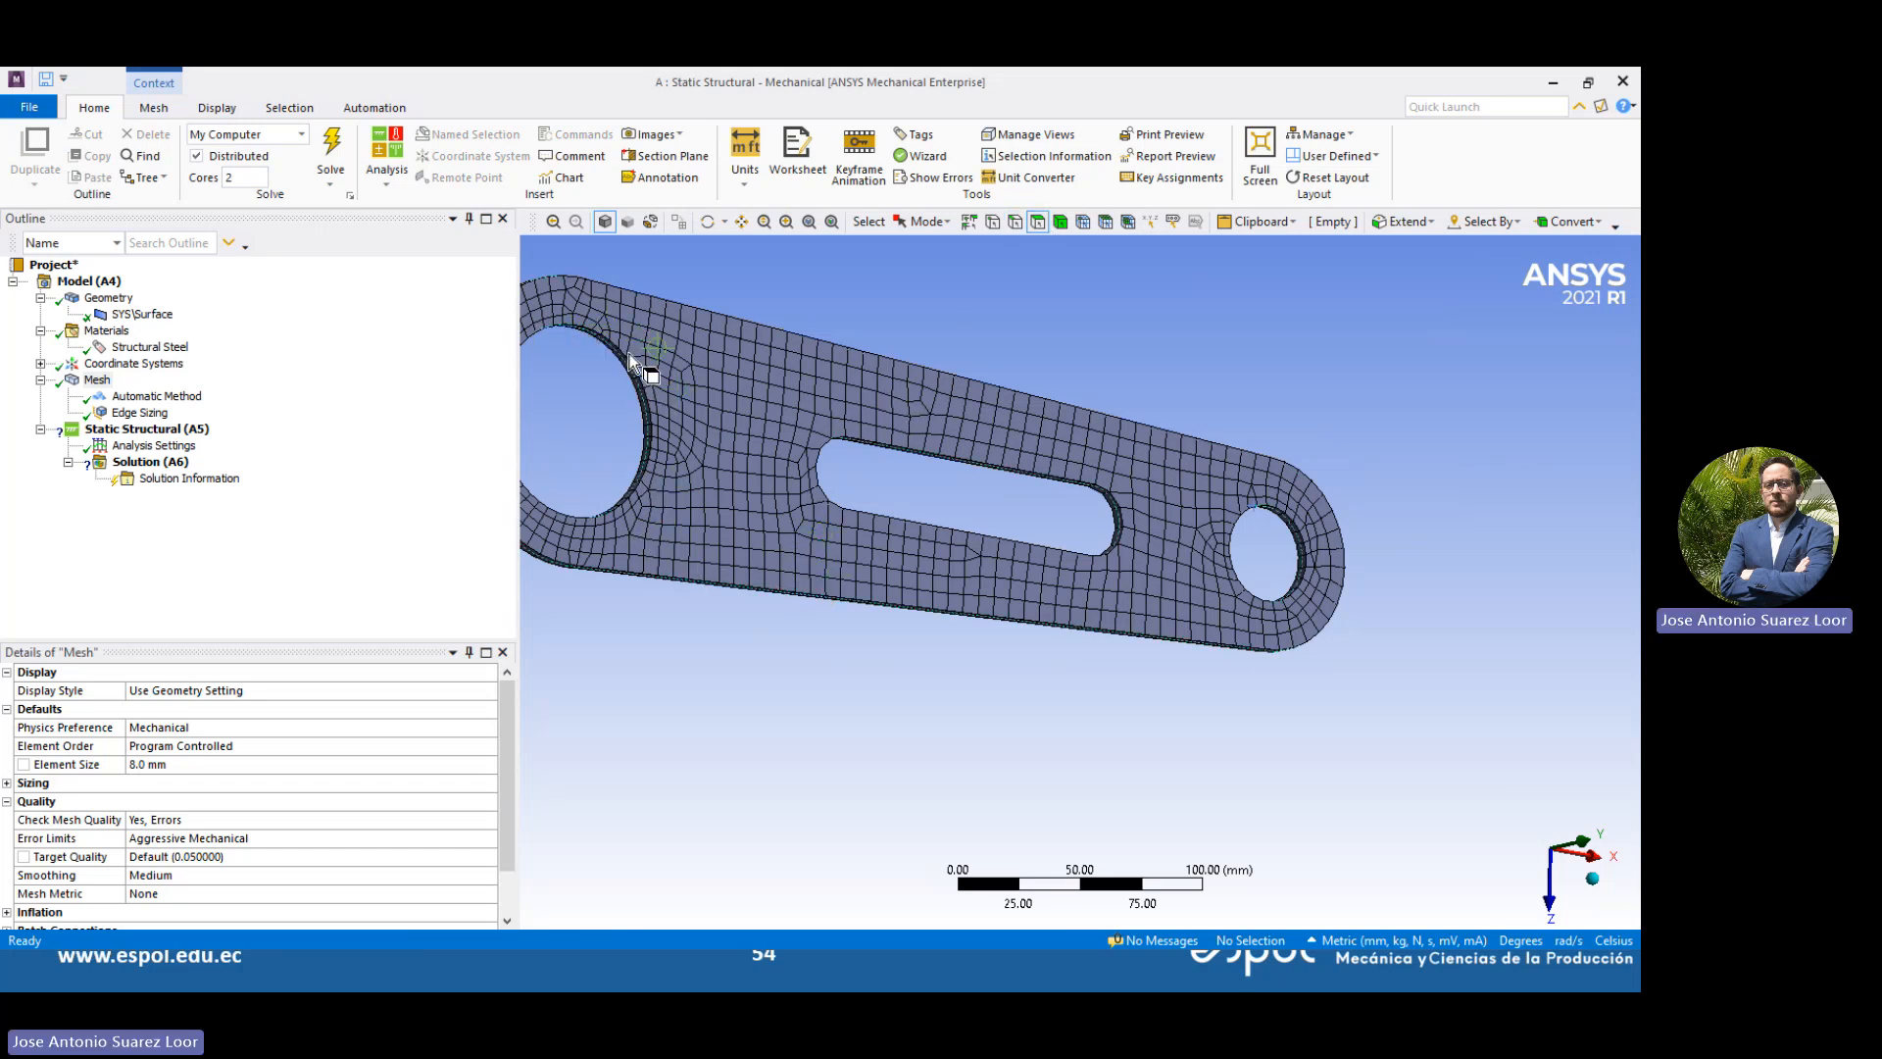
scroll(824, 622, "down", 3)
middle_click_drag(825, 623, 769, 643)
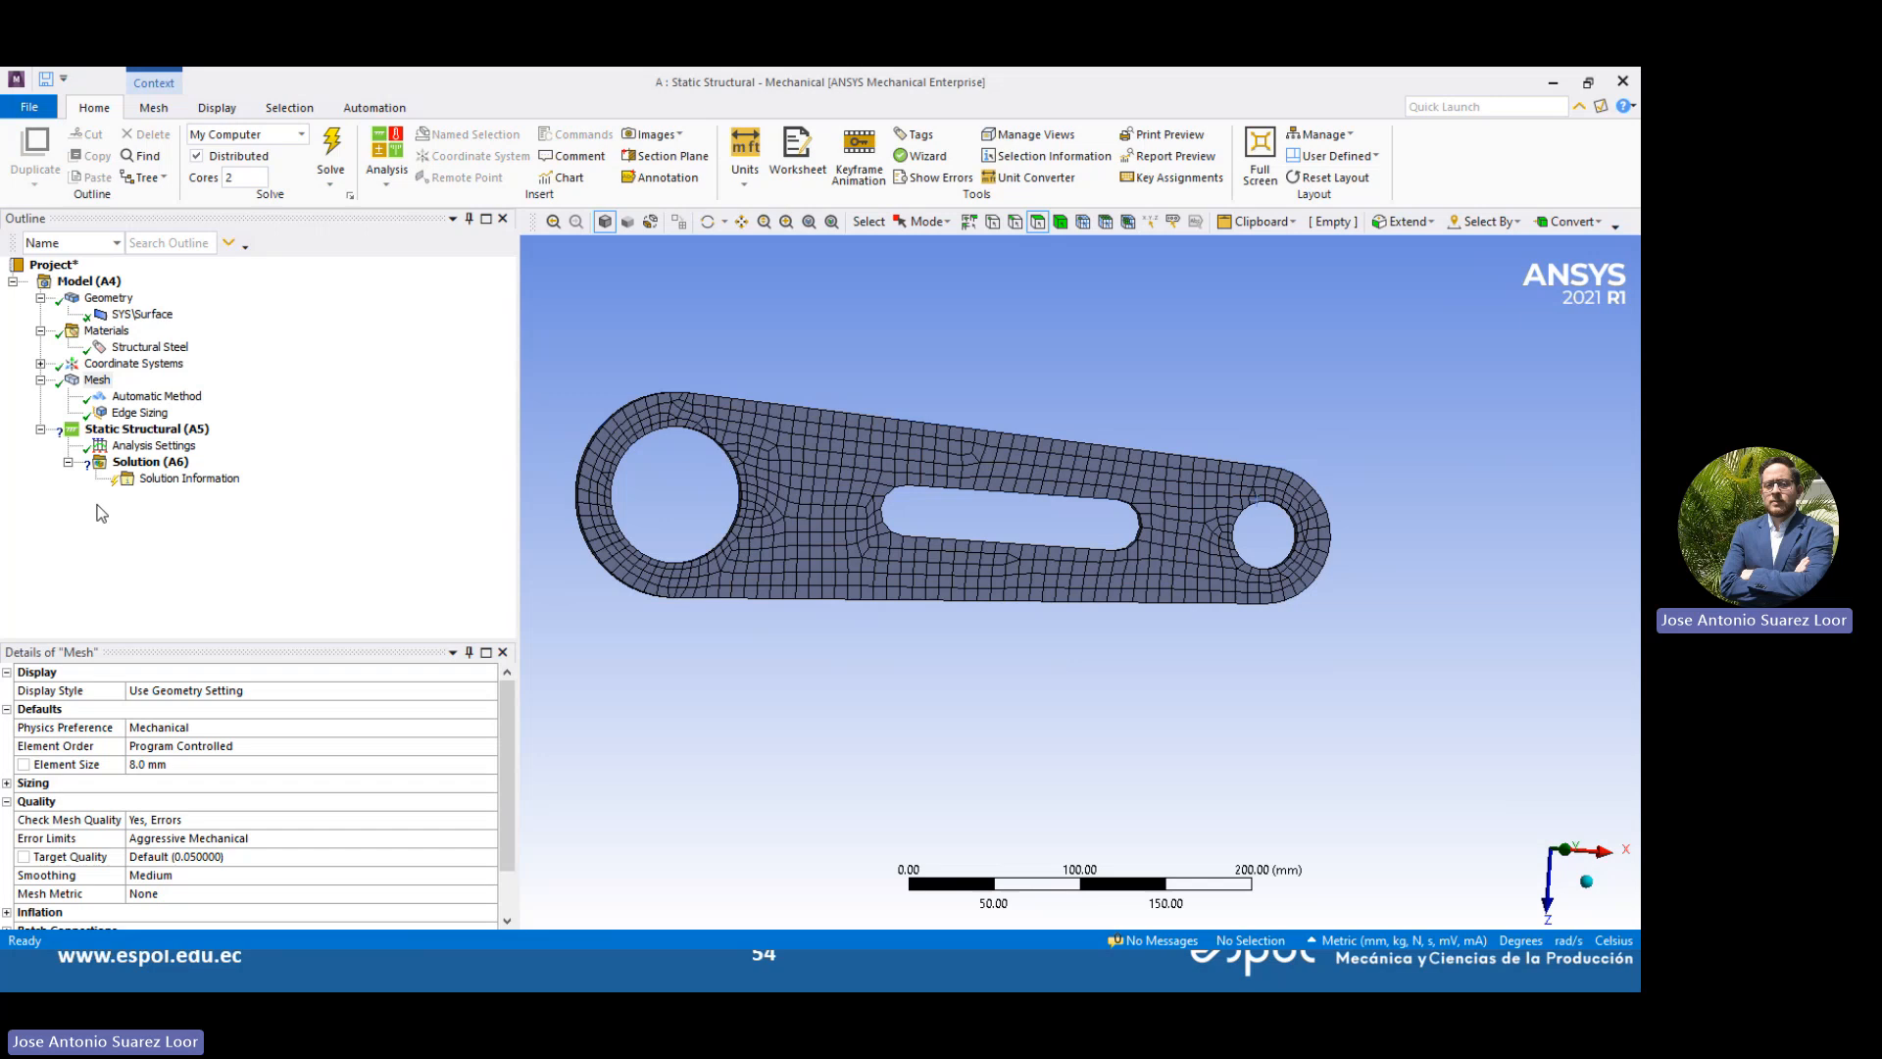
Insert a mesh Refinement control and scope it to the circular edges of the large and small holes
right_click(89, 380)
mouse_move(185, 400)
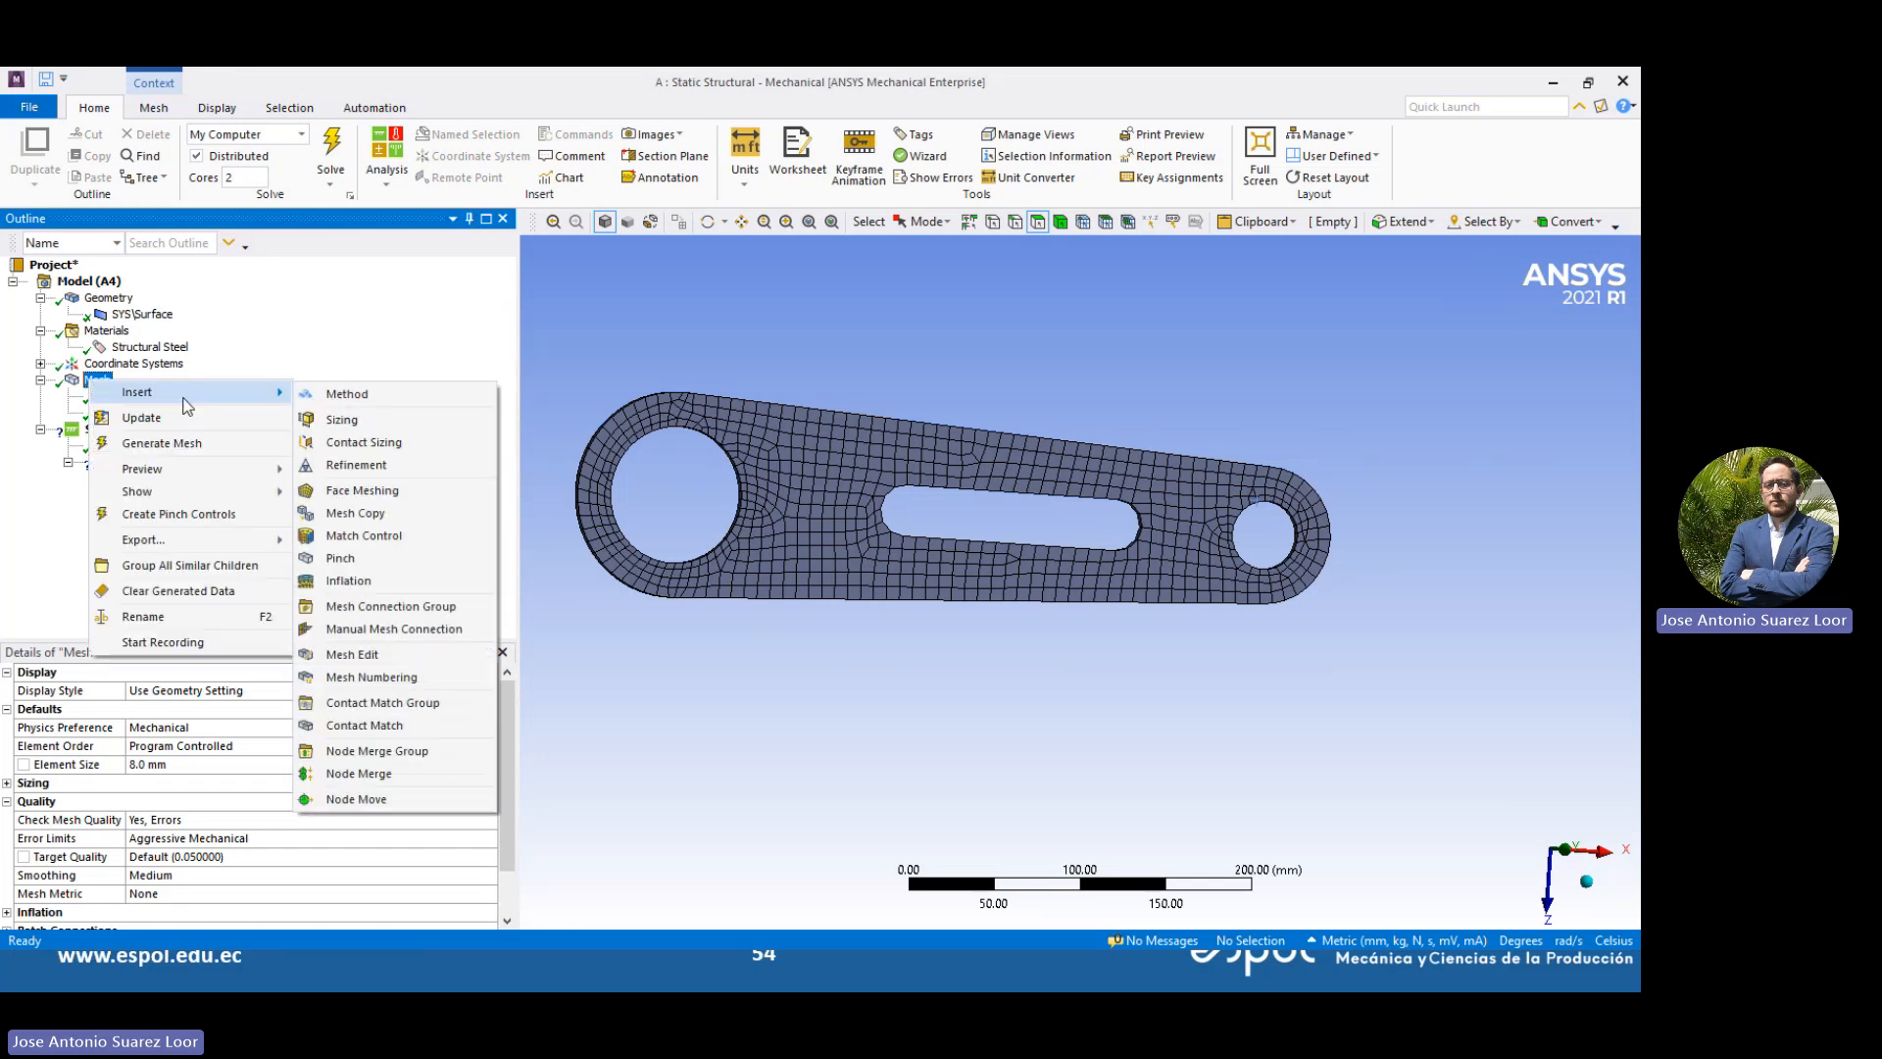
left_click(366, 464)
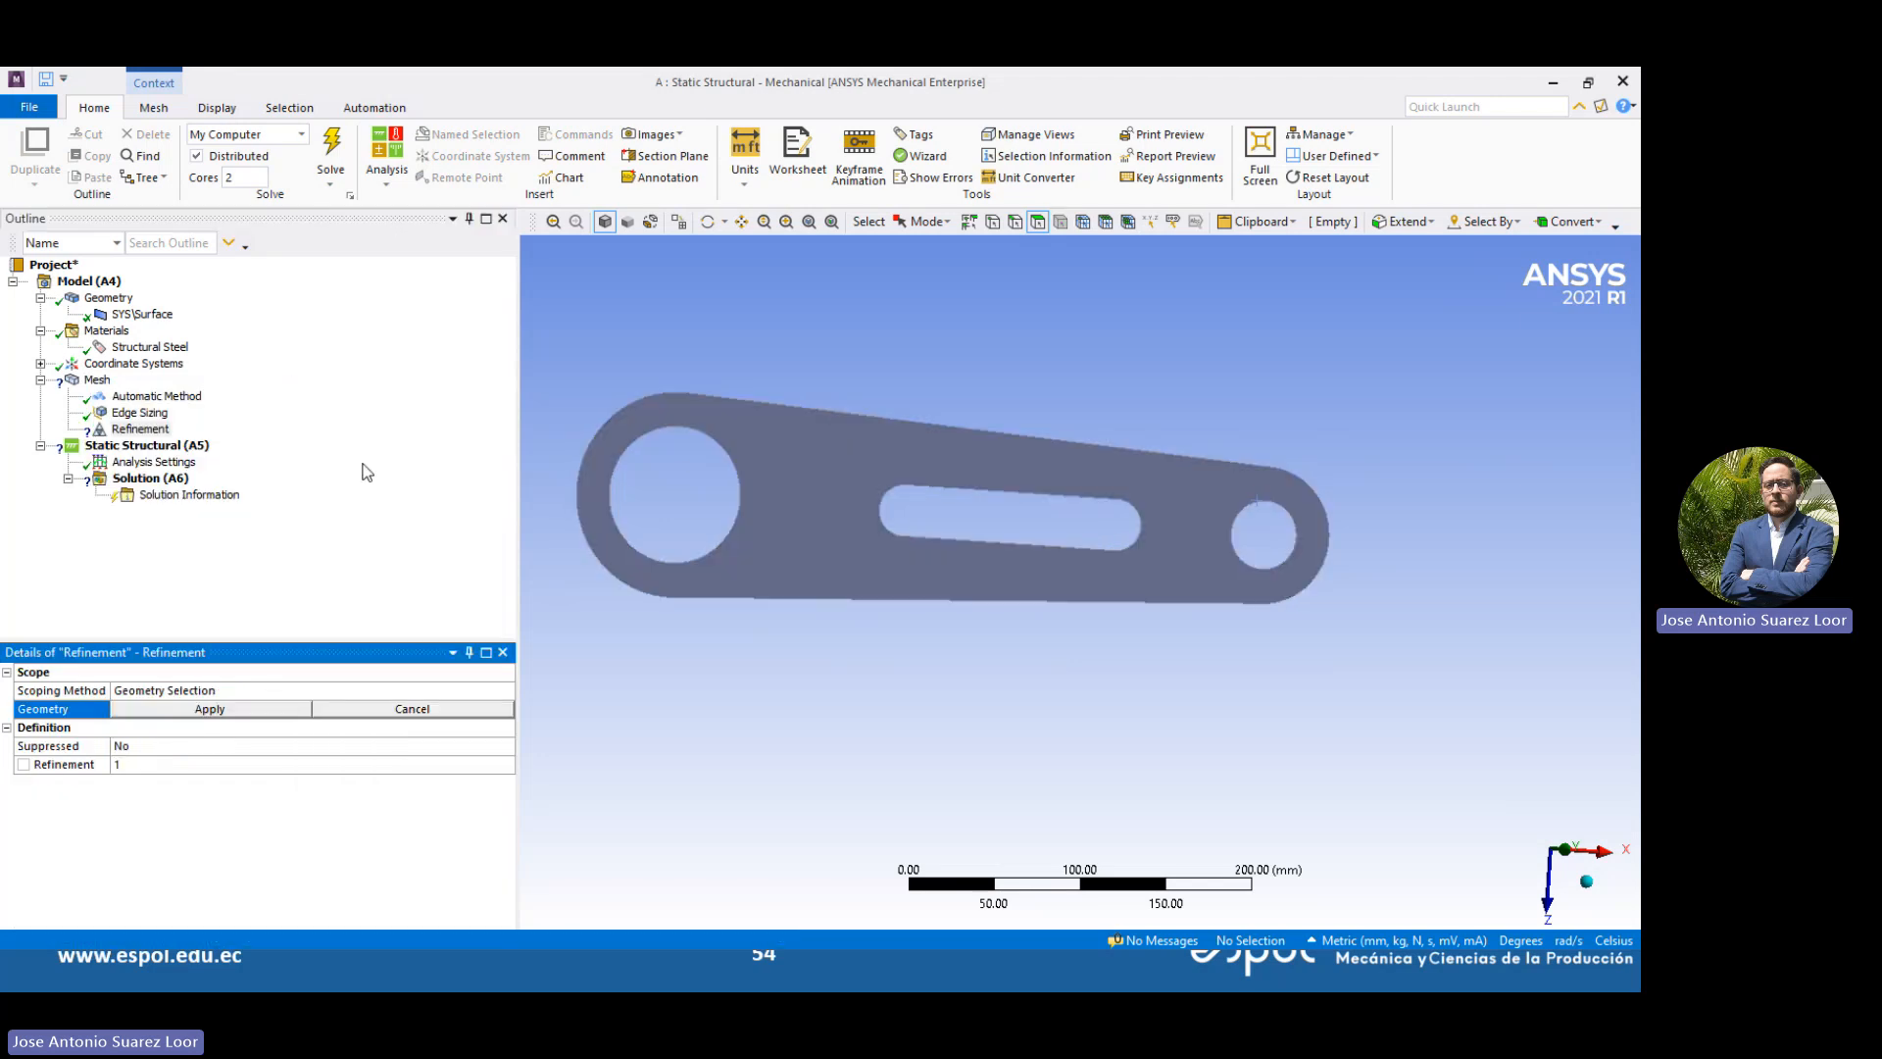
left_click(712, 447)
left_click(1262, 504, "ctrl")
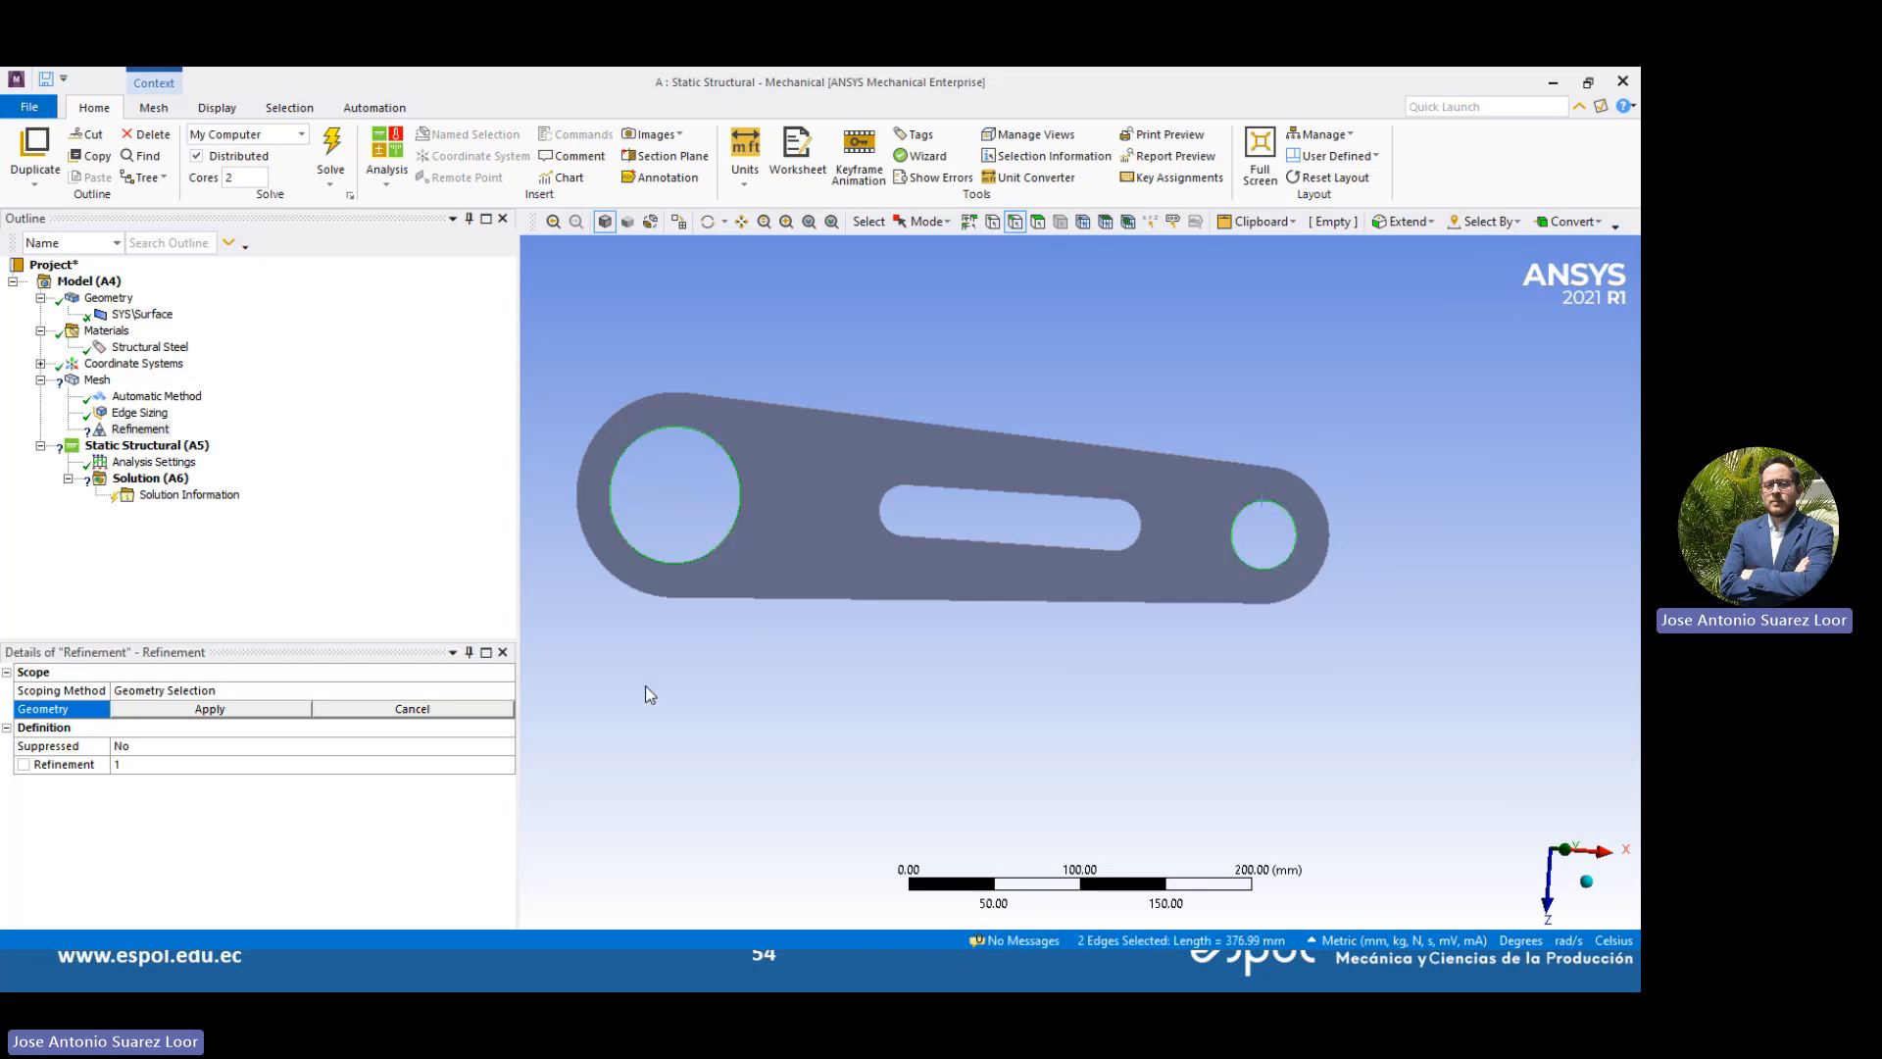
left_click(241, 704)
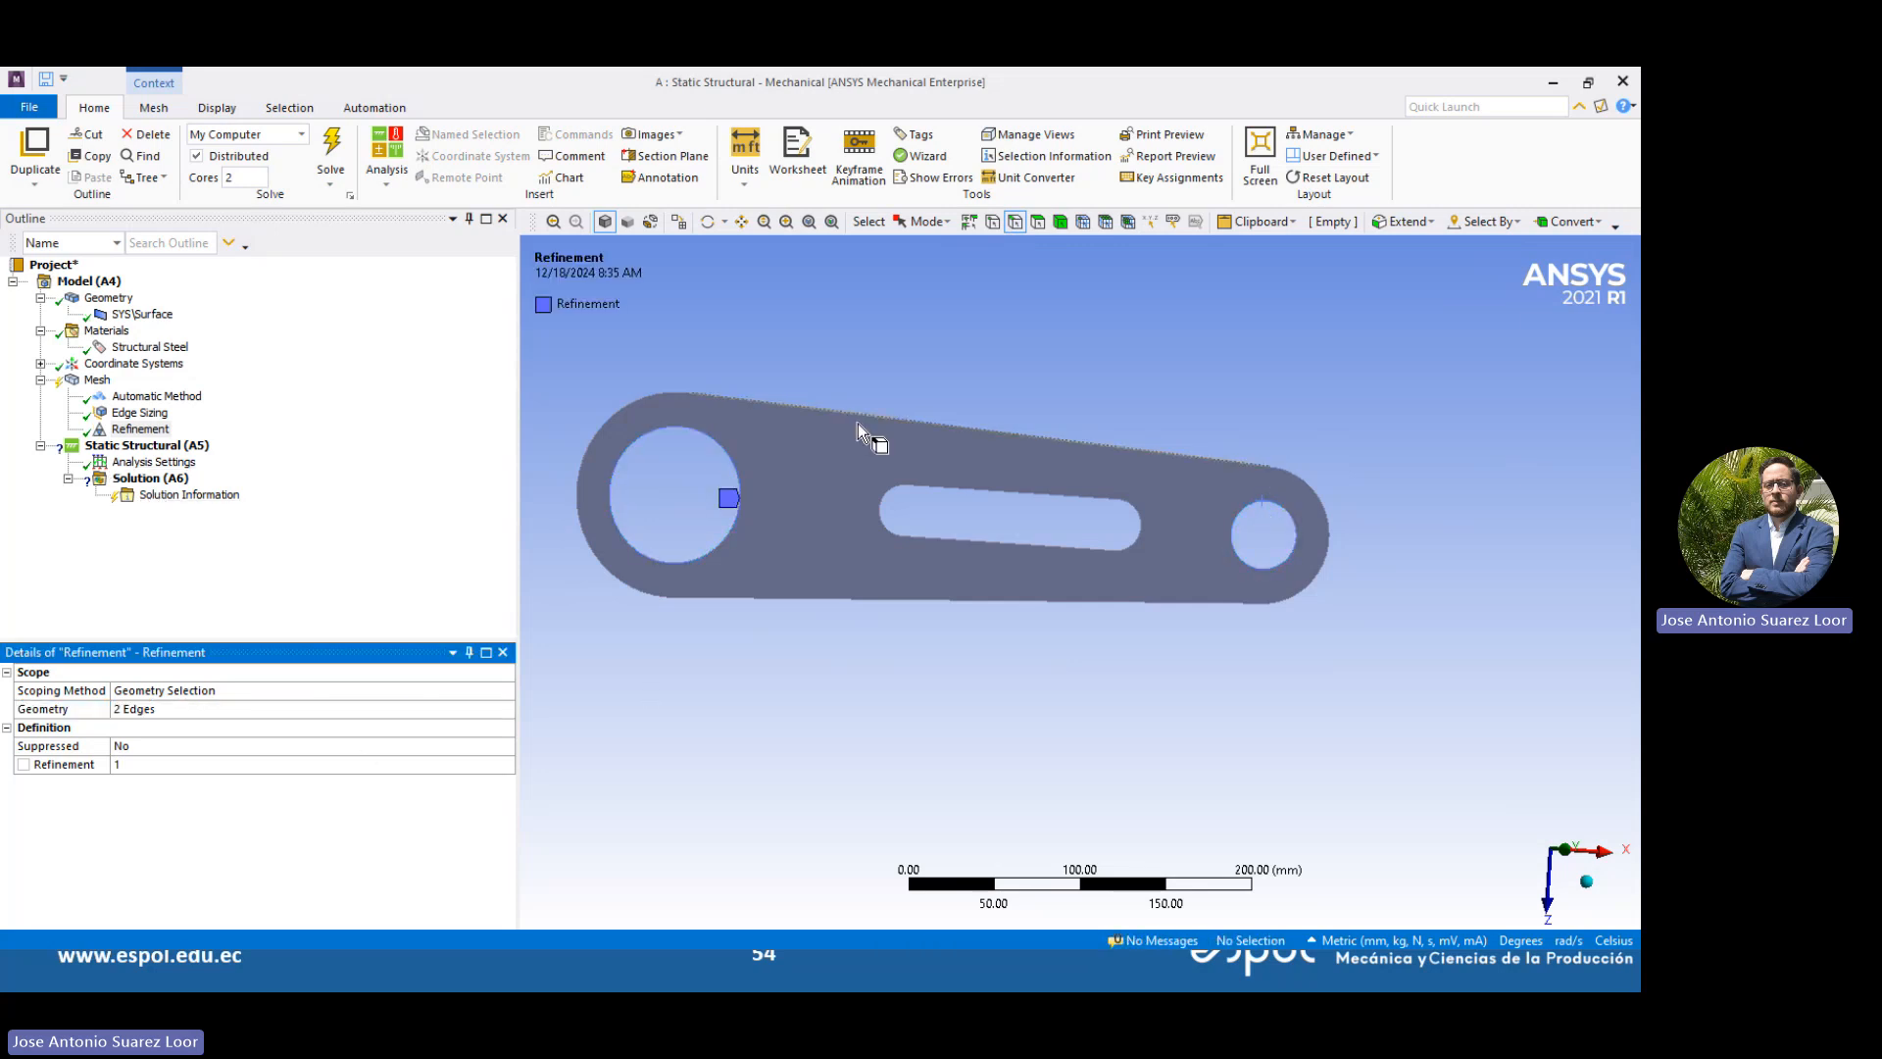
Rescope the Refinement control to six edges: the four edges of the central slot and both hole edges
scroll(820, 566, "down", 2)
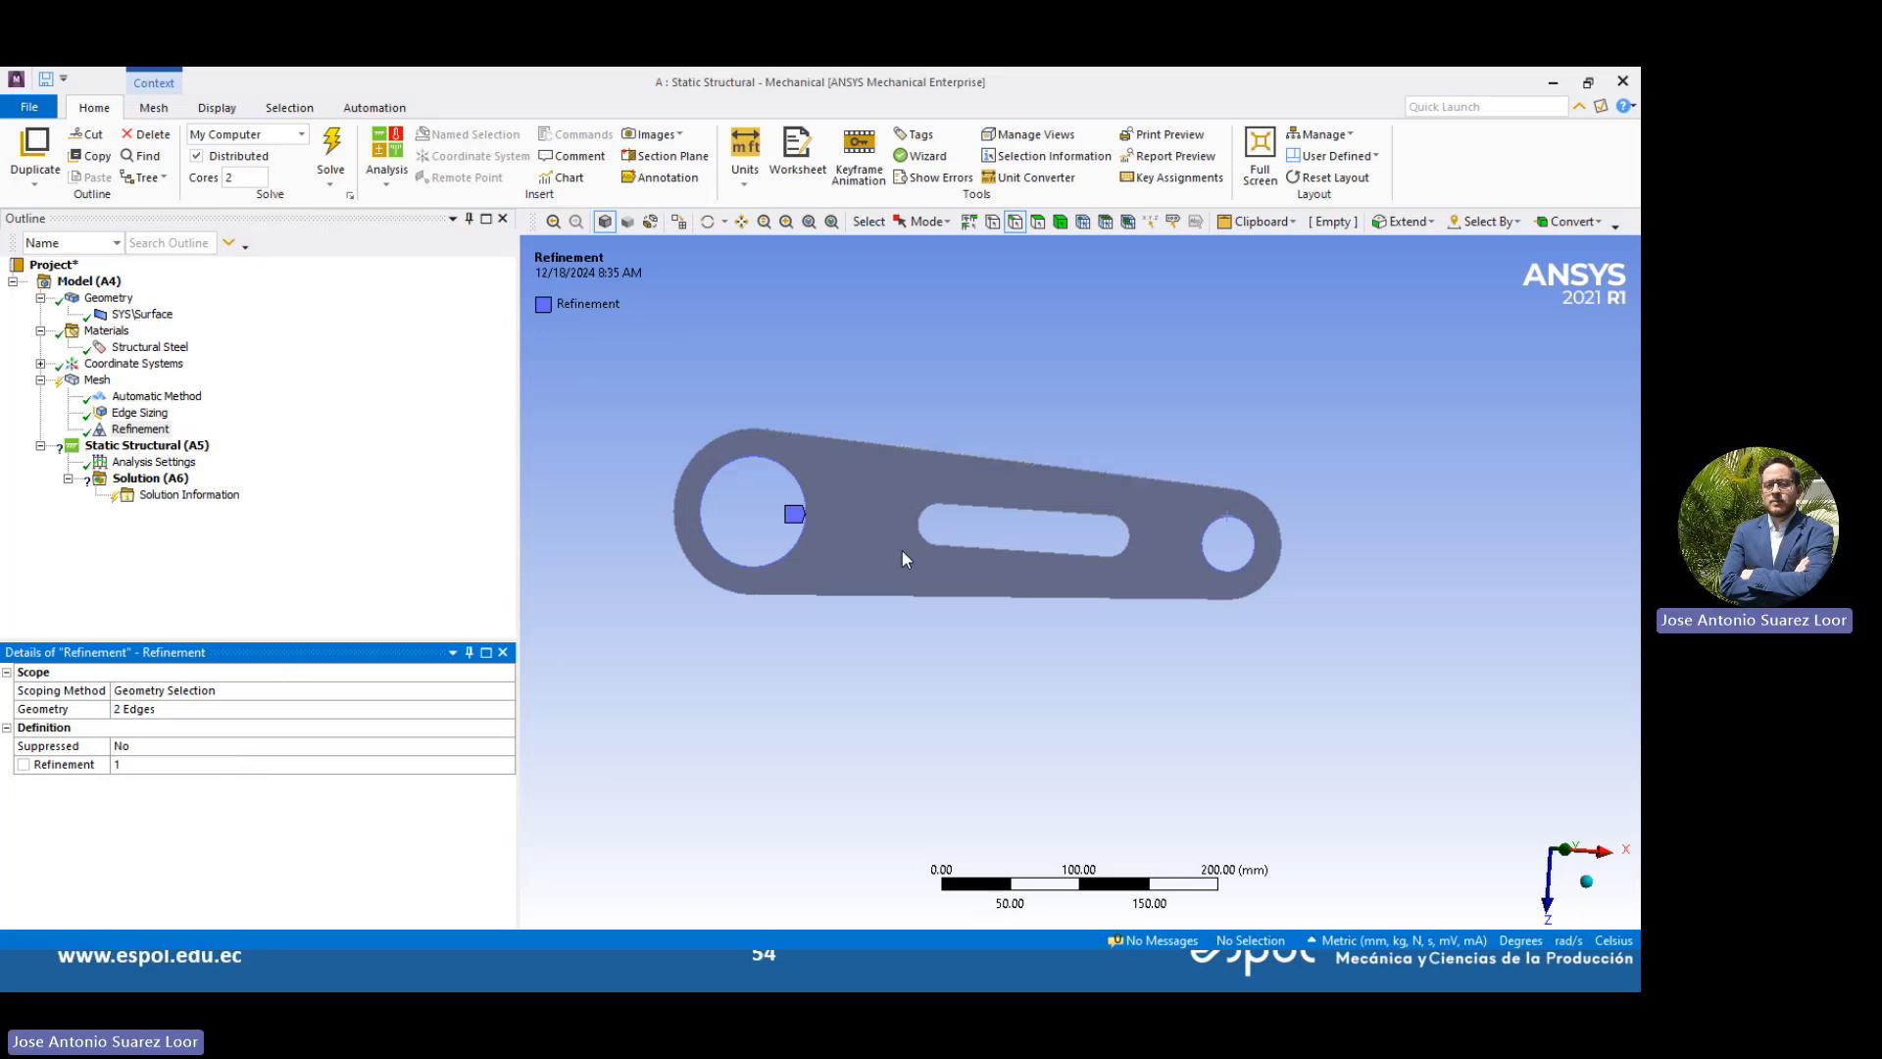
left_click(955, 503)
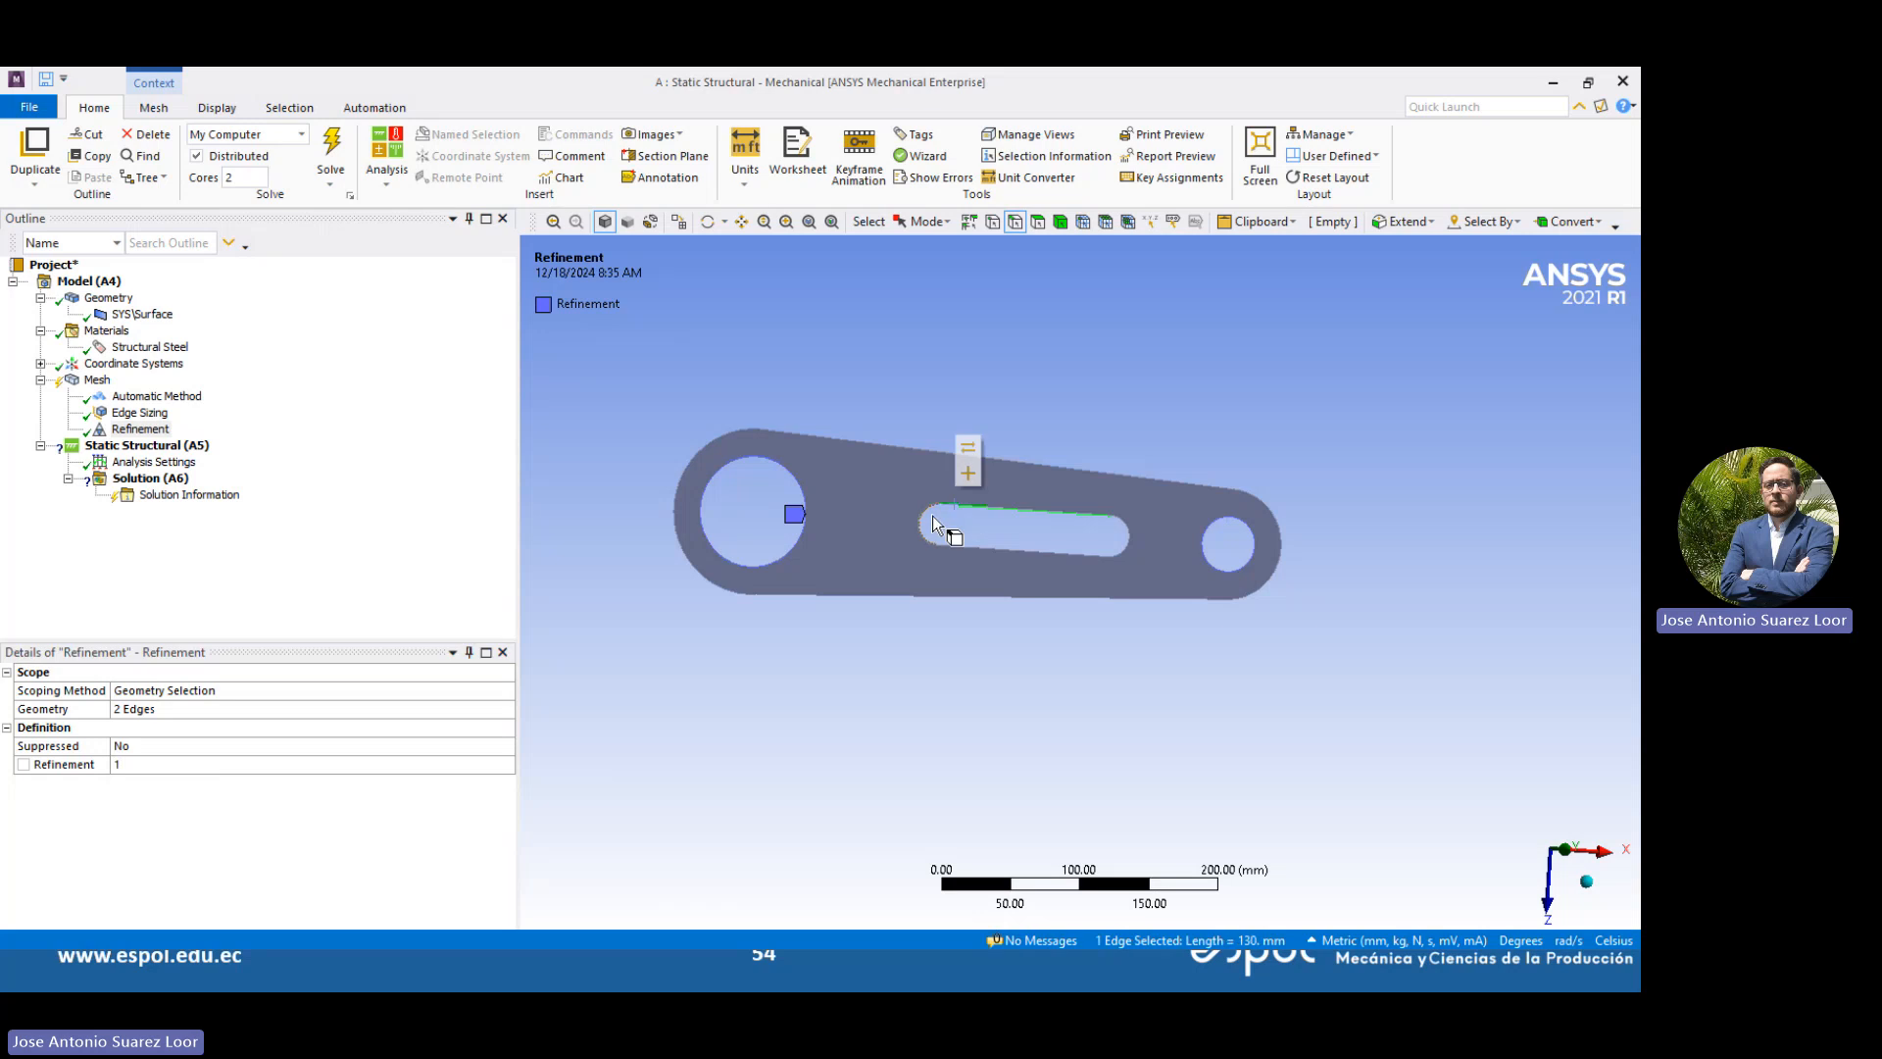
left_click(966, 546, "ctrl")
left_click(966, 547, "ctrl")
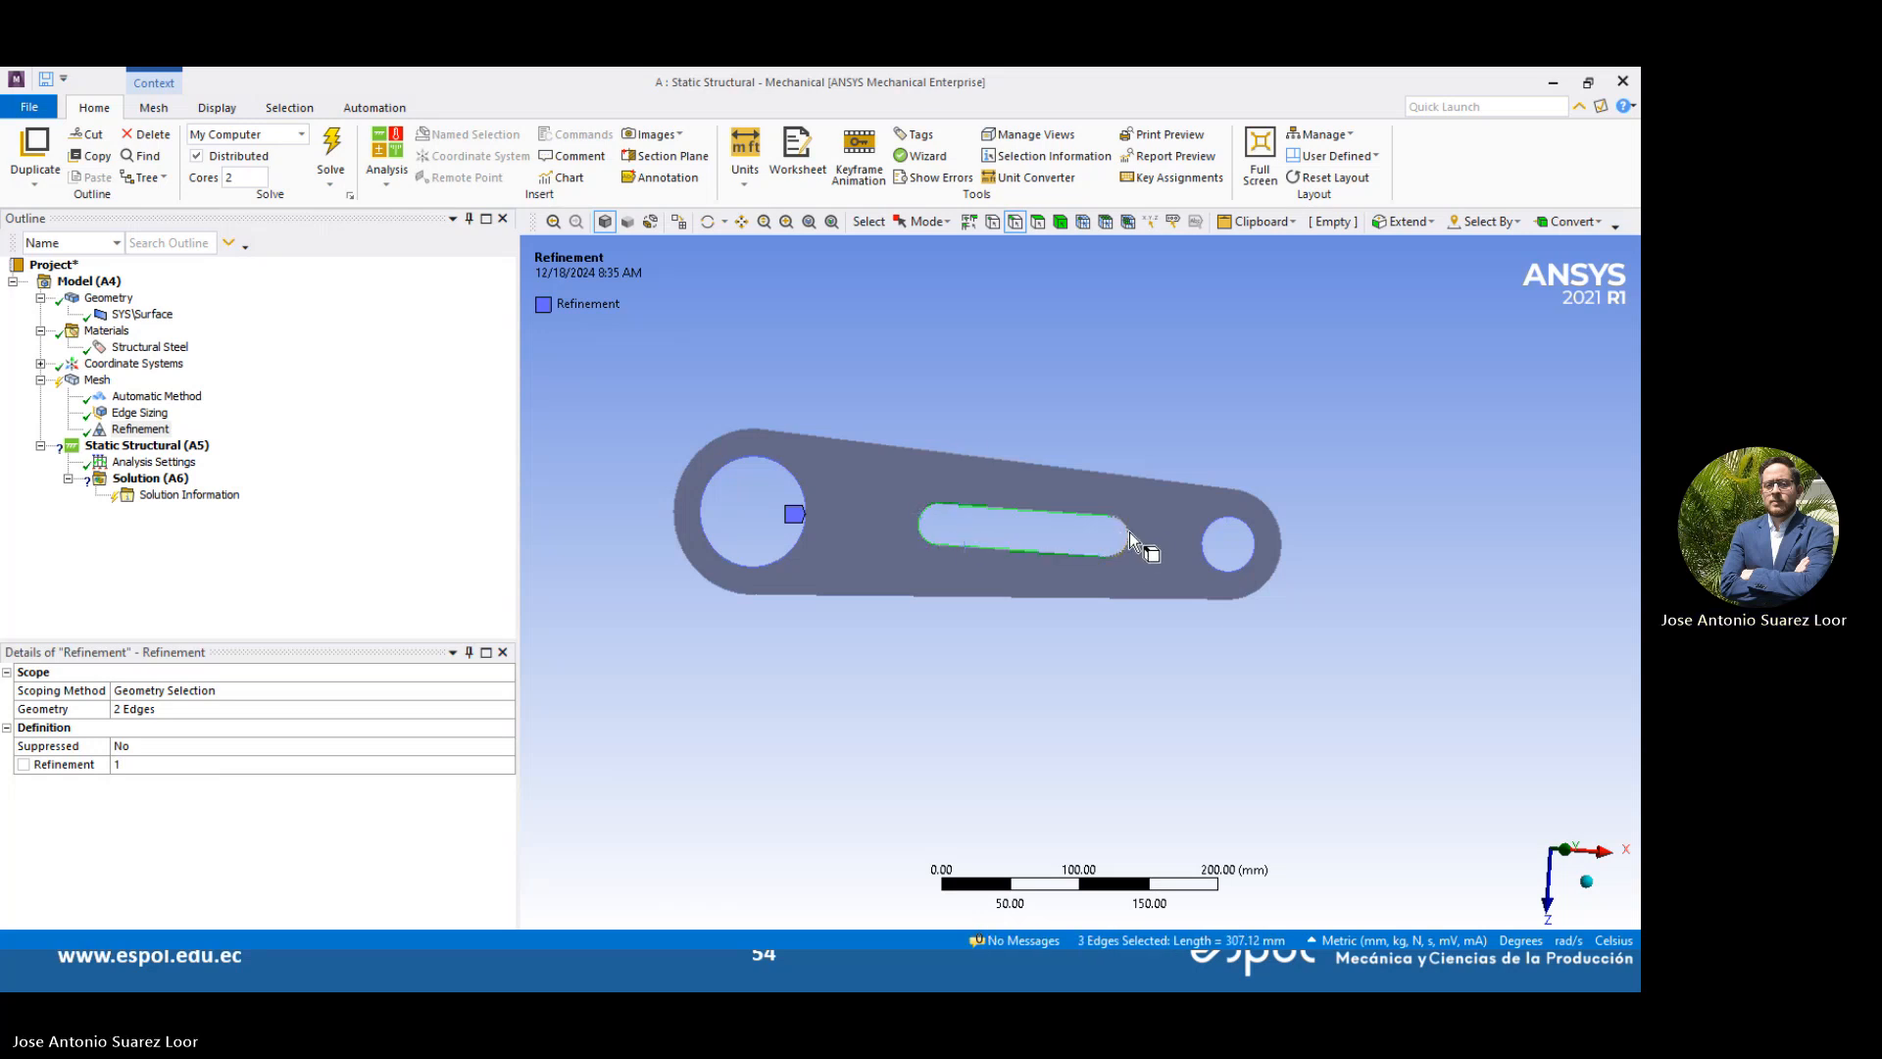
left_click(1127, 532, "ctrl")
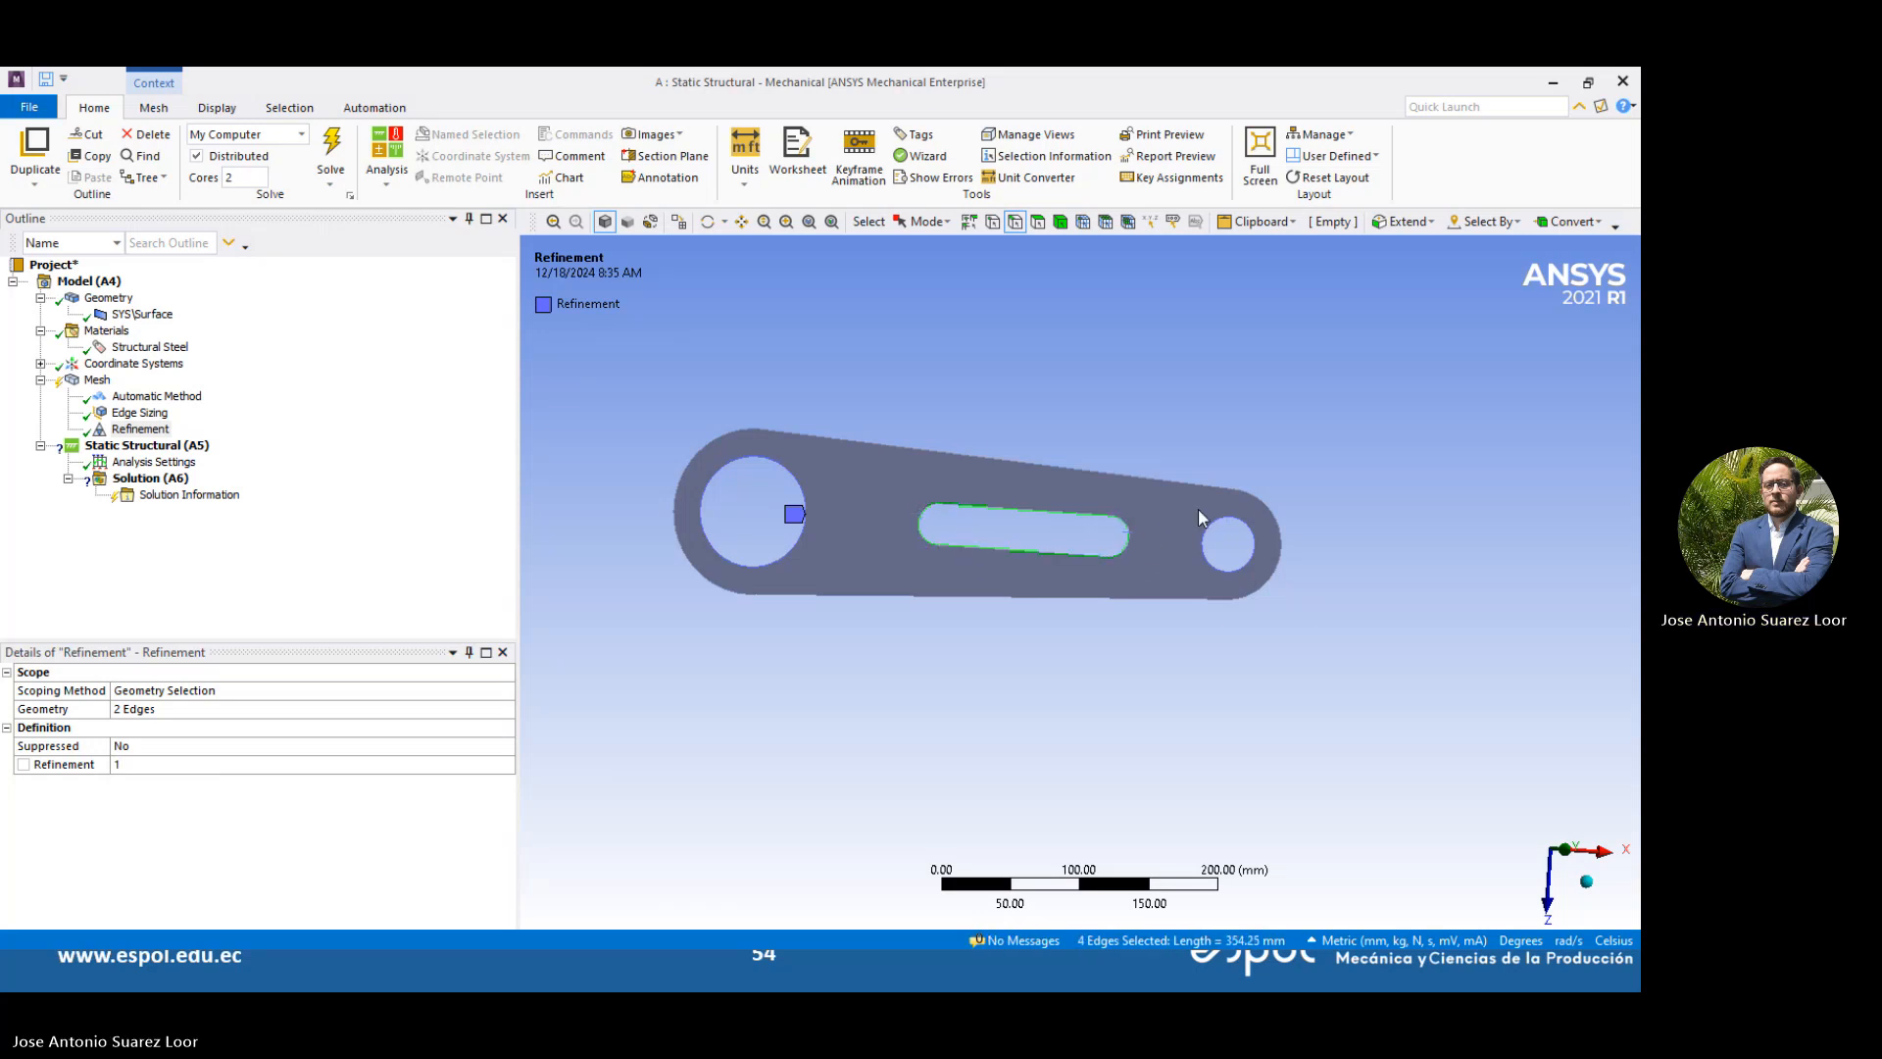
left_click(796, 474, "ctrl")
left_click(1255, 535, "ctrl")
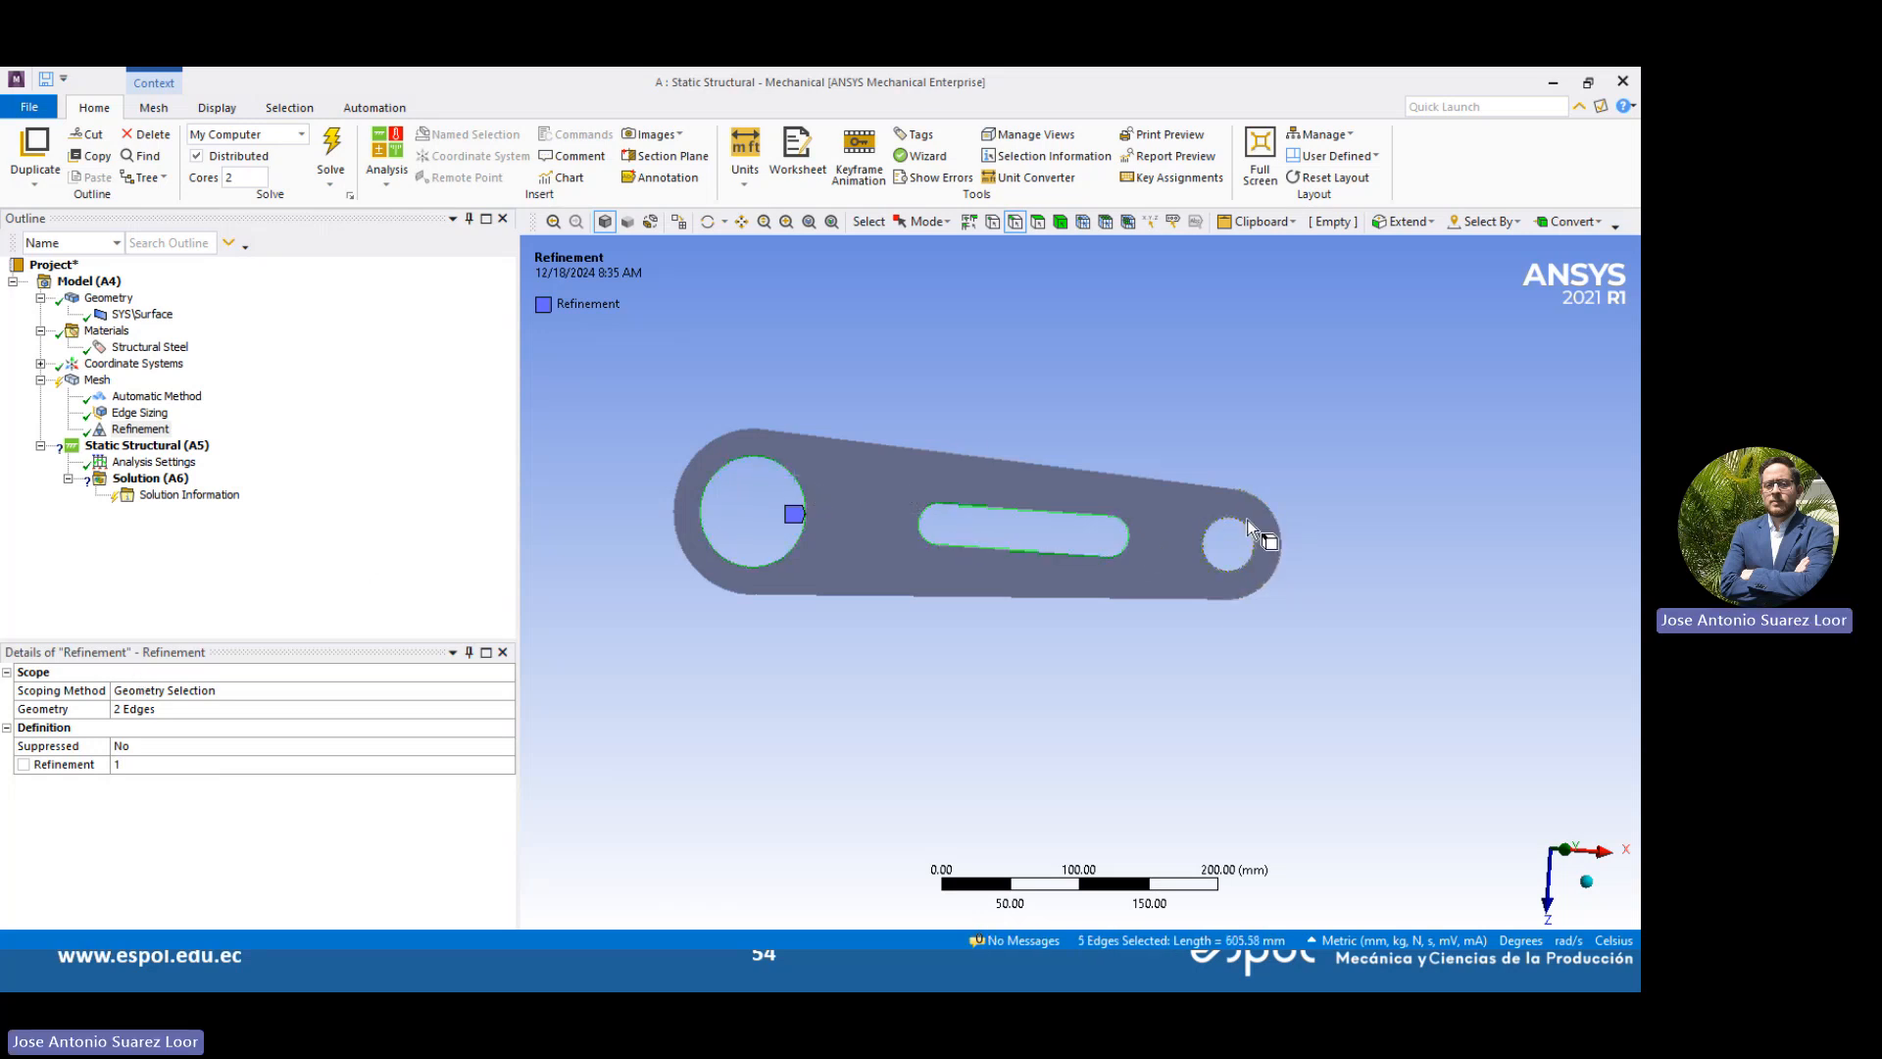
left_click(159, 709)
left_click(160, 708)
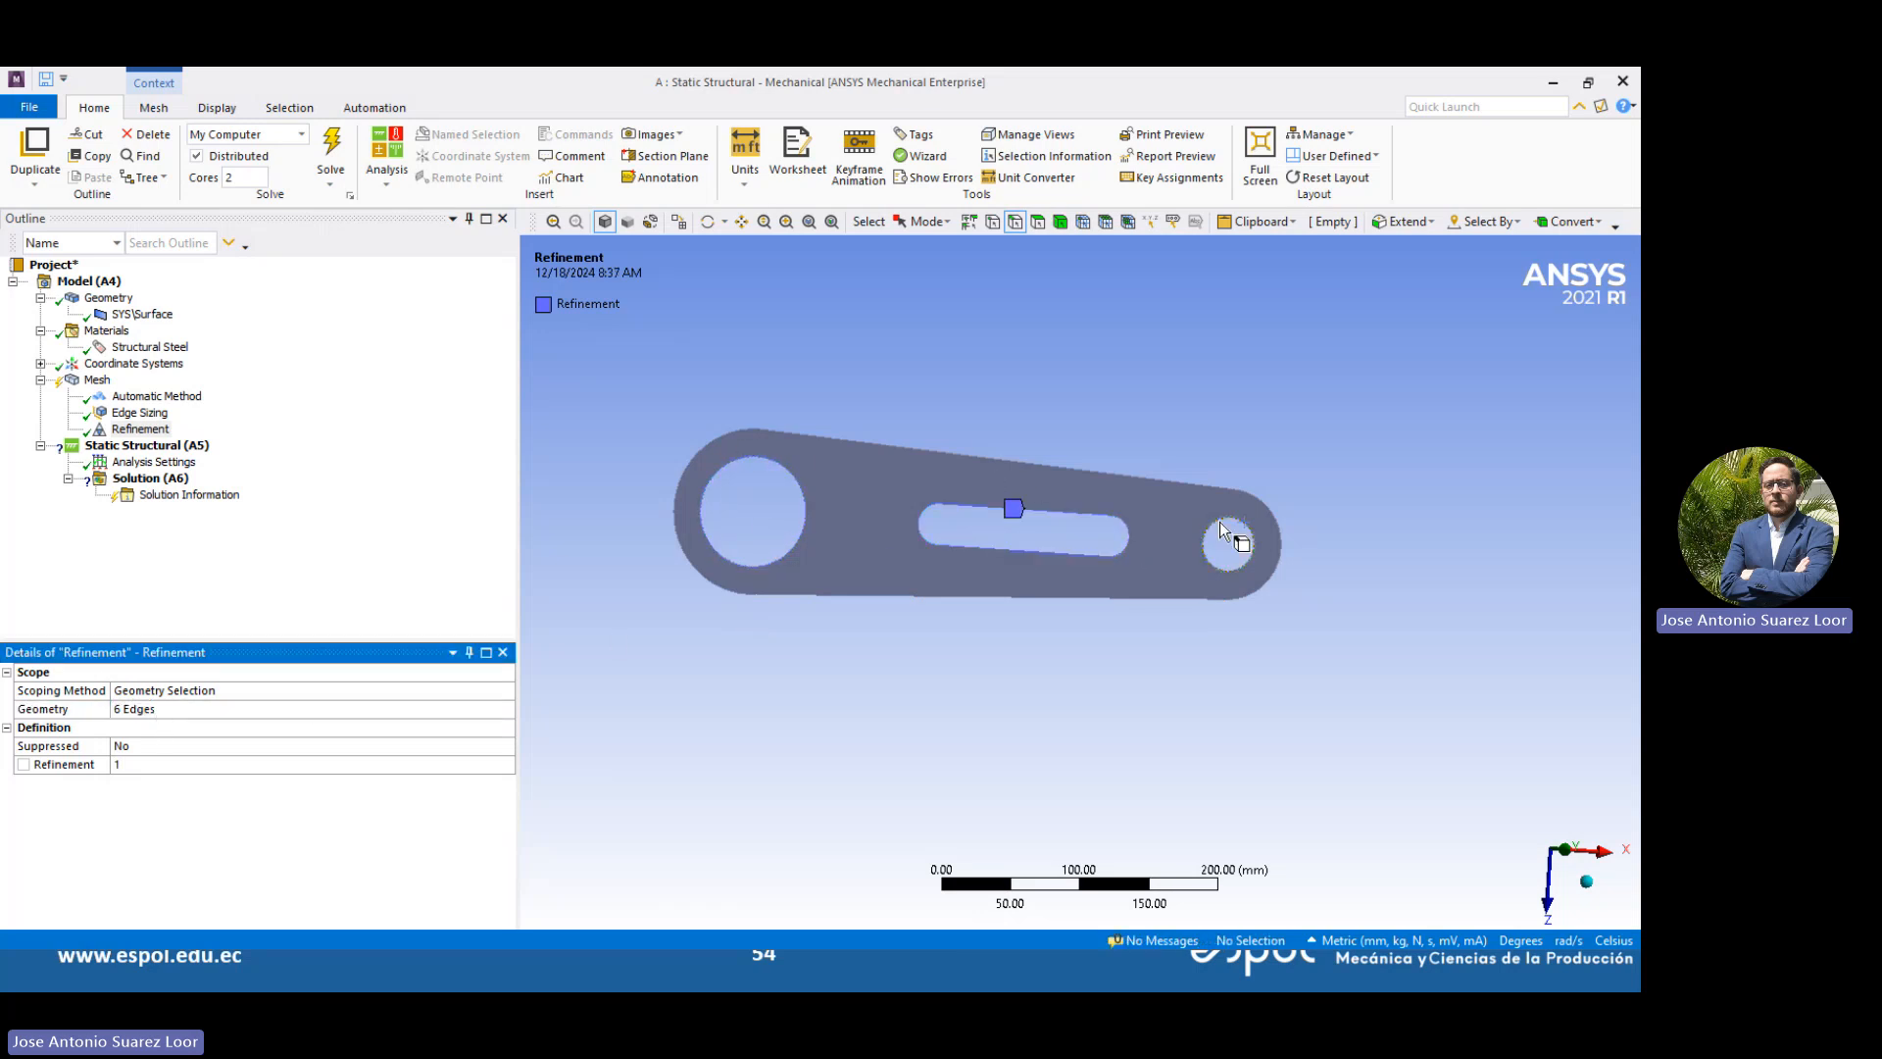
Clear the obsolete mesh data and regenerate the mesh with the Refinement control applied to the slot and holes
left_click(97, 381)
right_click(98, 386)
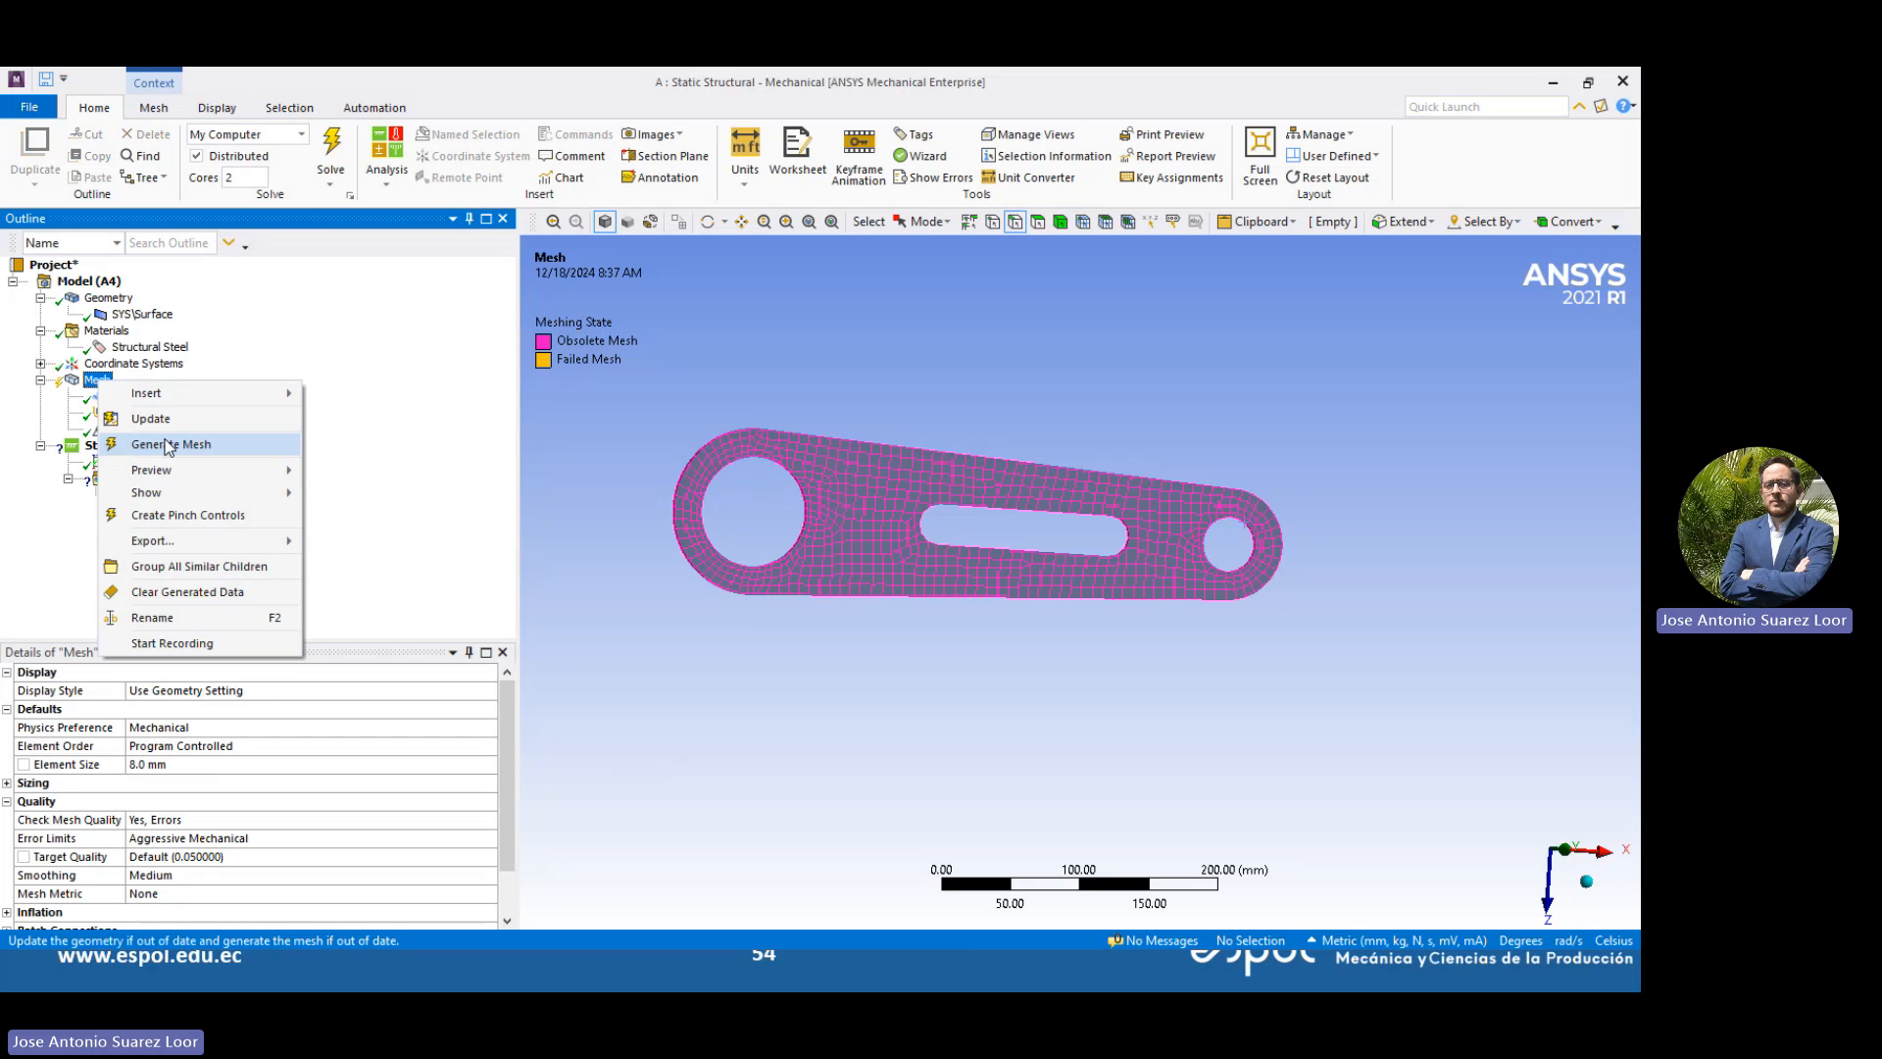
left_click(168, 592)
left_click(878, 596)
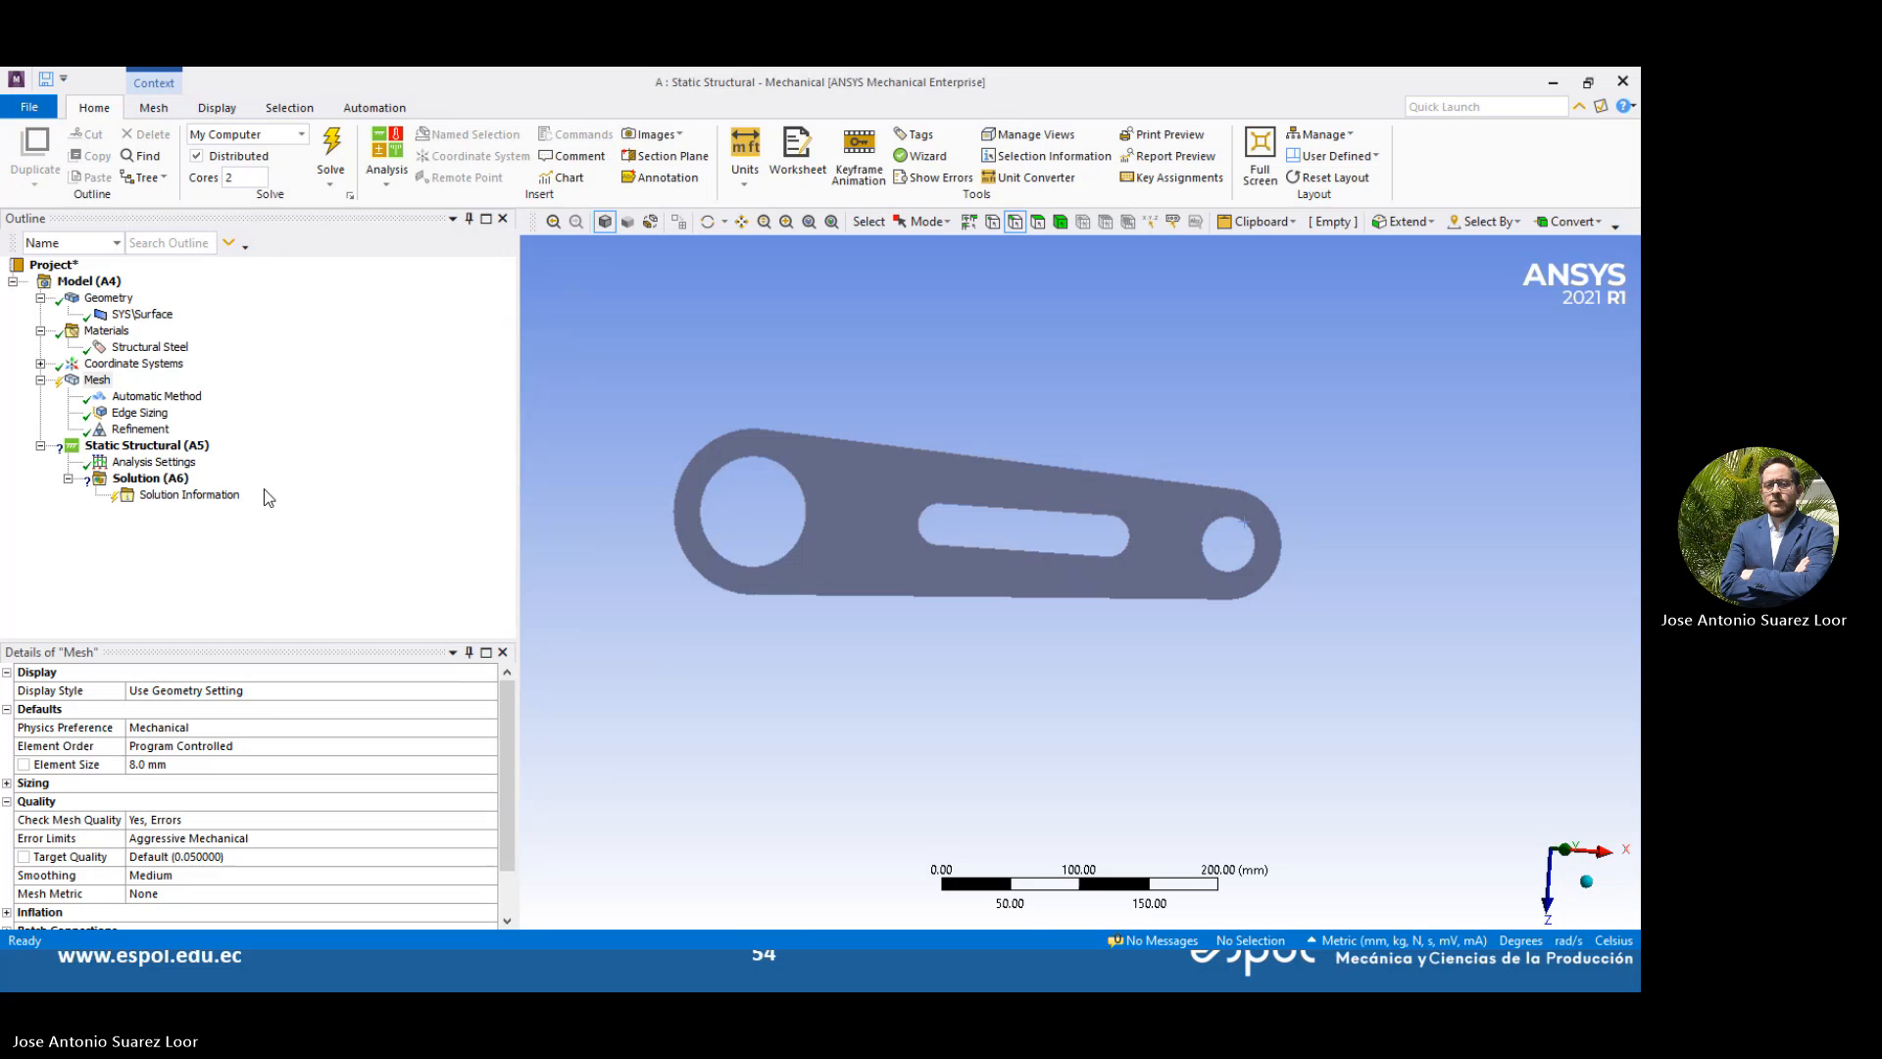
right_click(96, 380)
left_click(201, 449)
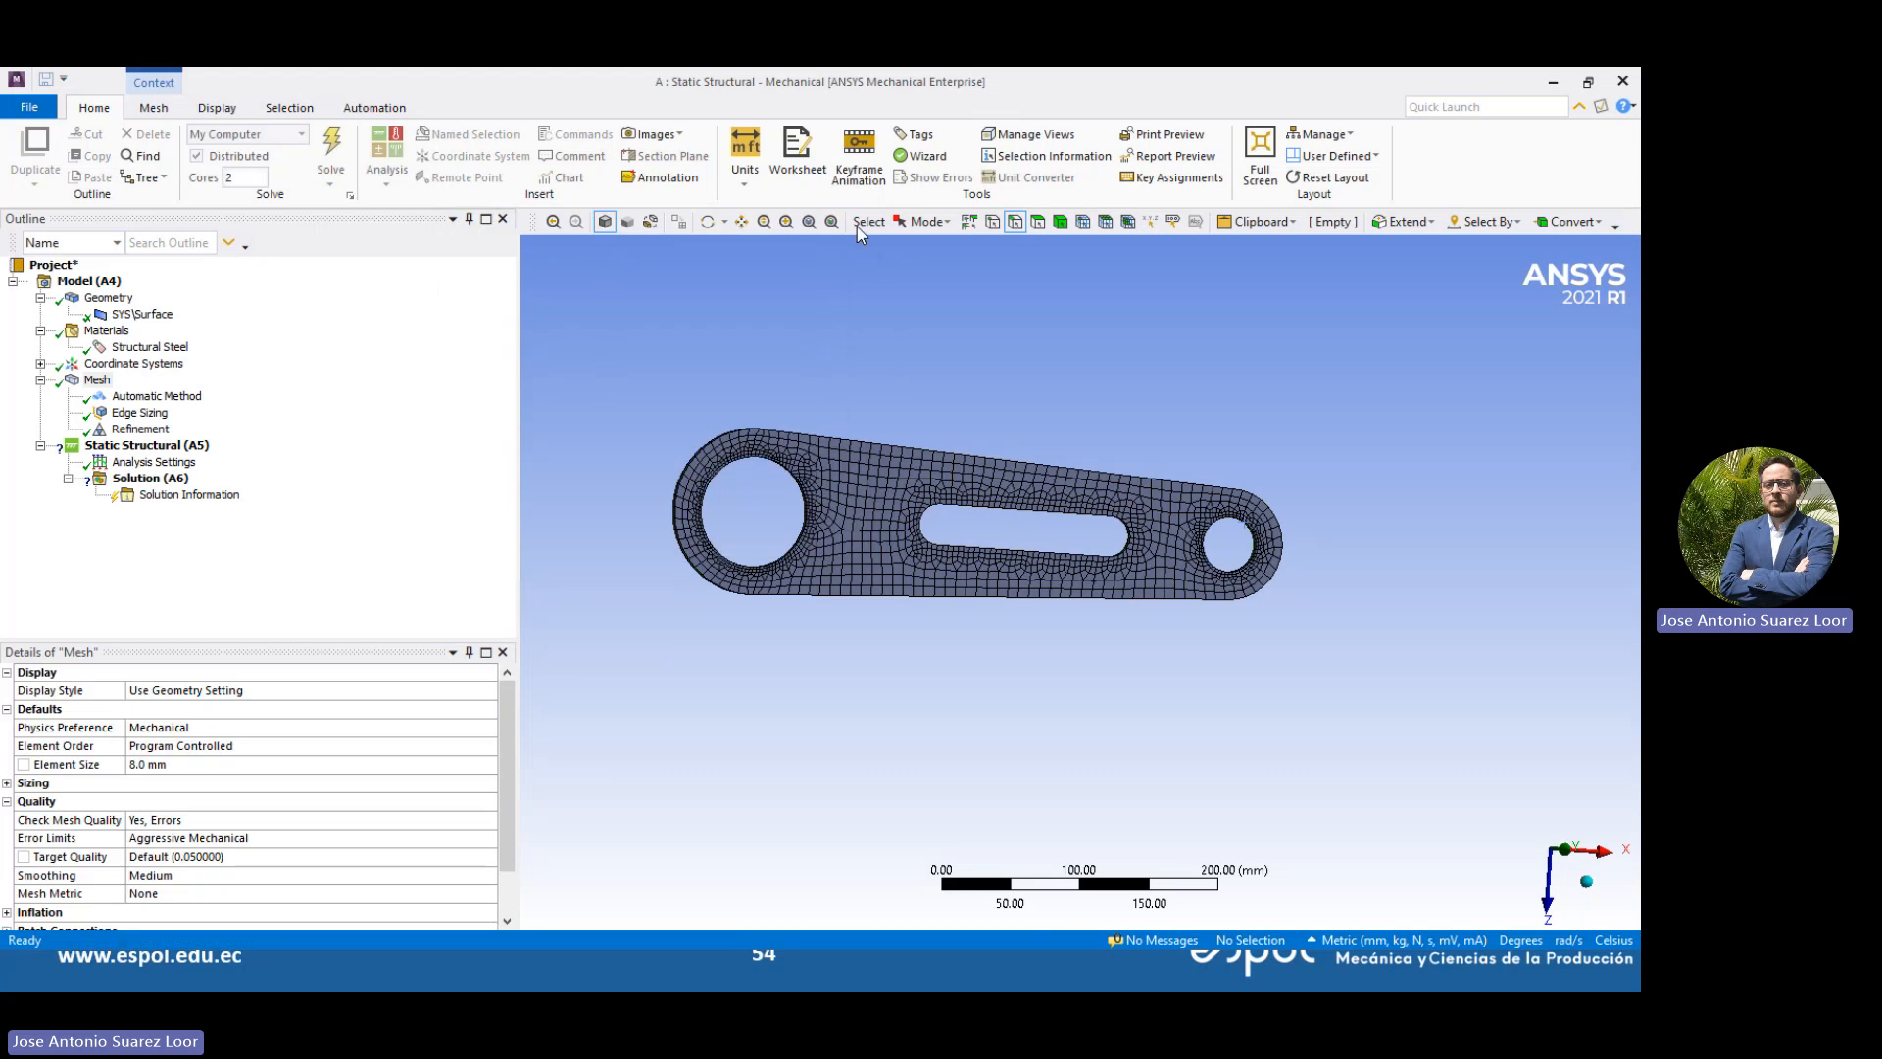
Examine the refined elements along the slot edges and around both holes, including the transition to the coarser mesh
scroll(765, 543, "up", 2)
scroll(998, 386, "up", 4)
scroll(998, 386, "up", 2)
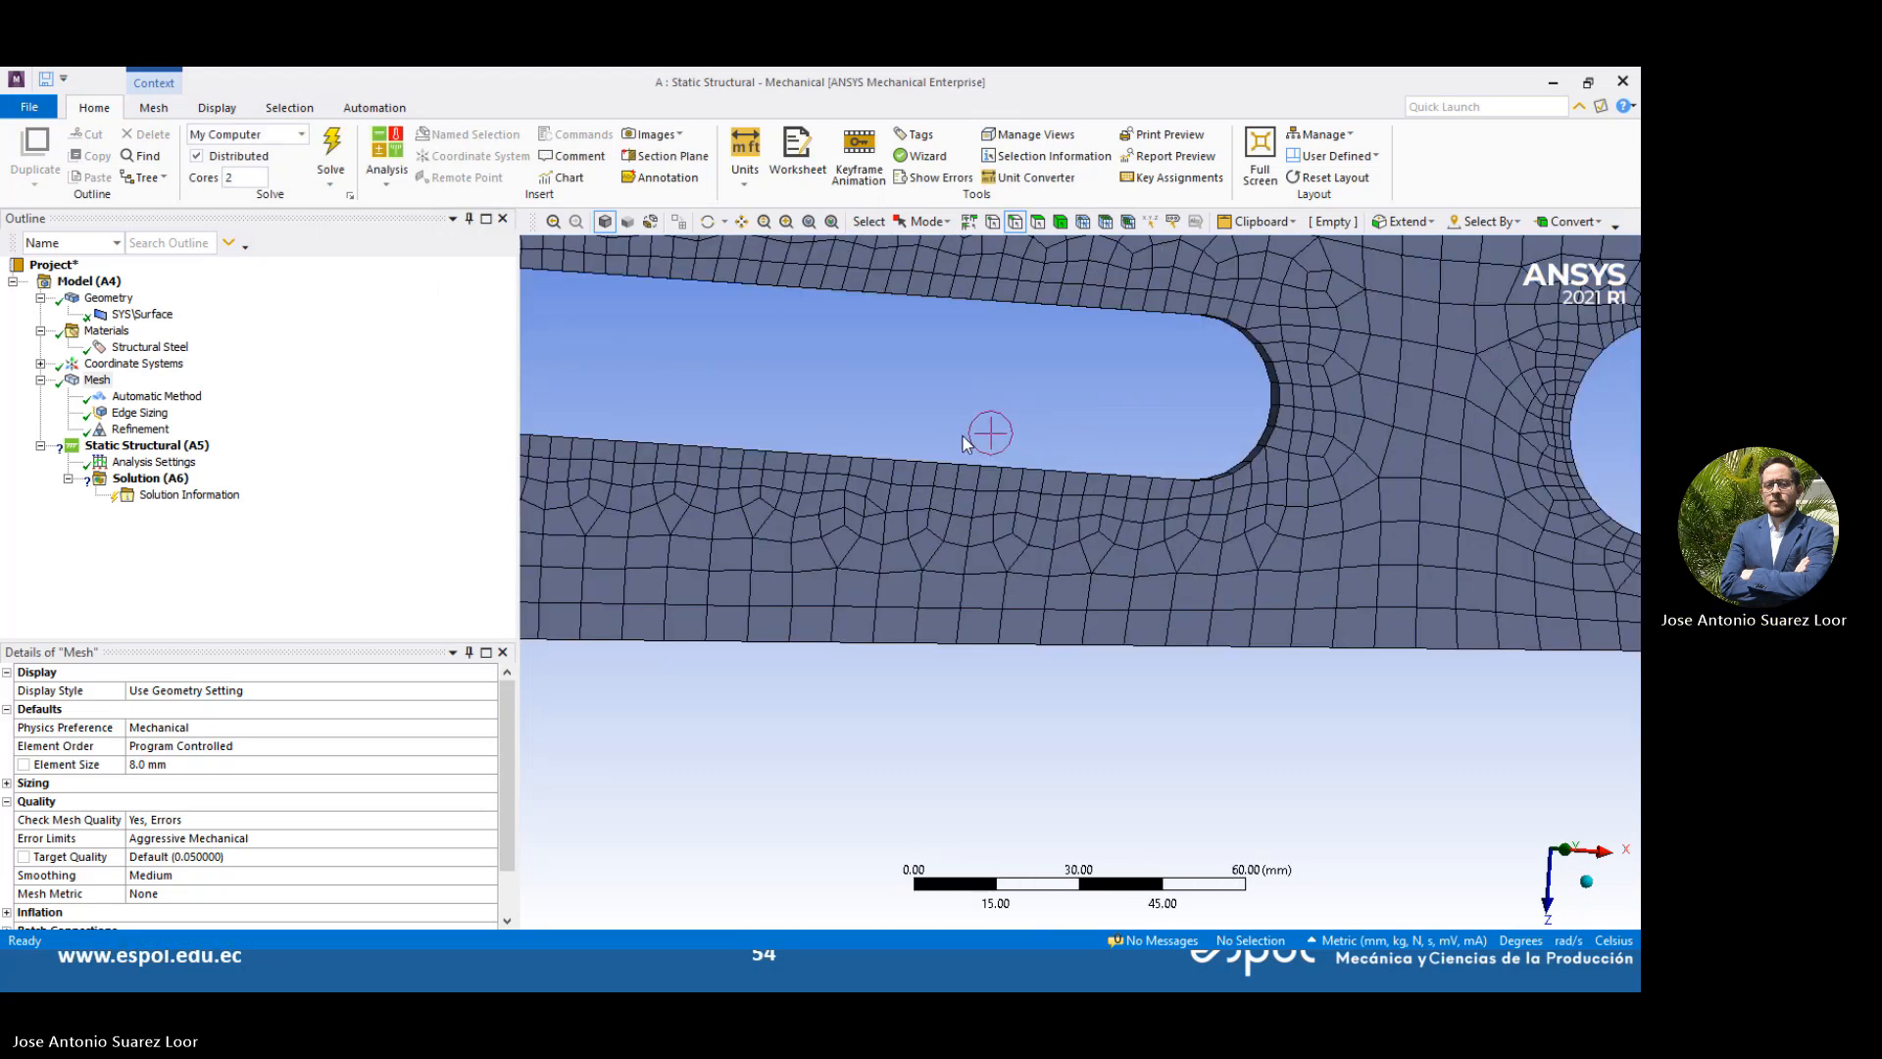
scroll(1171, 485, "up", 2)
scroll(1245, 468, "down", 6)
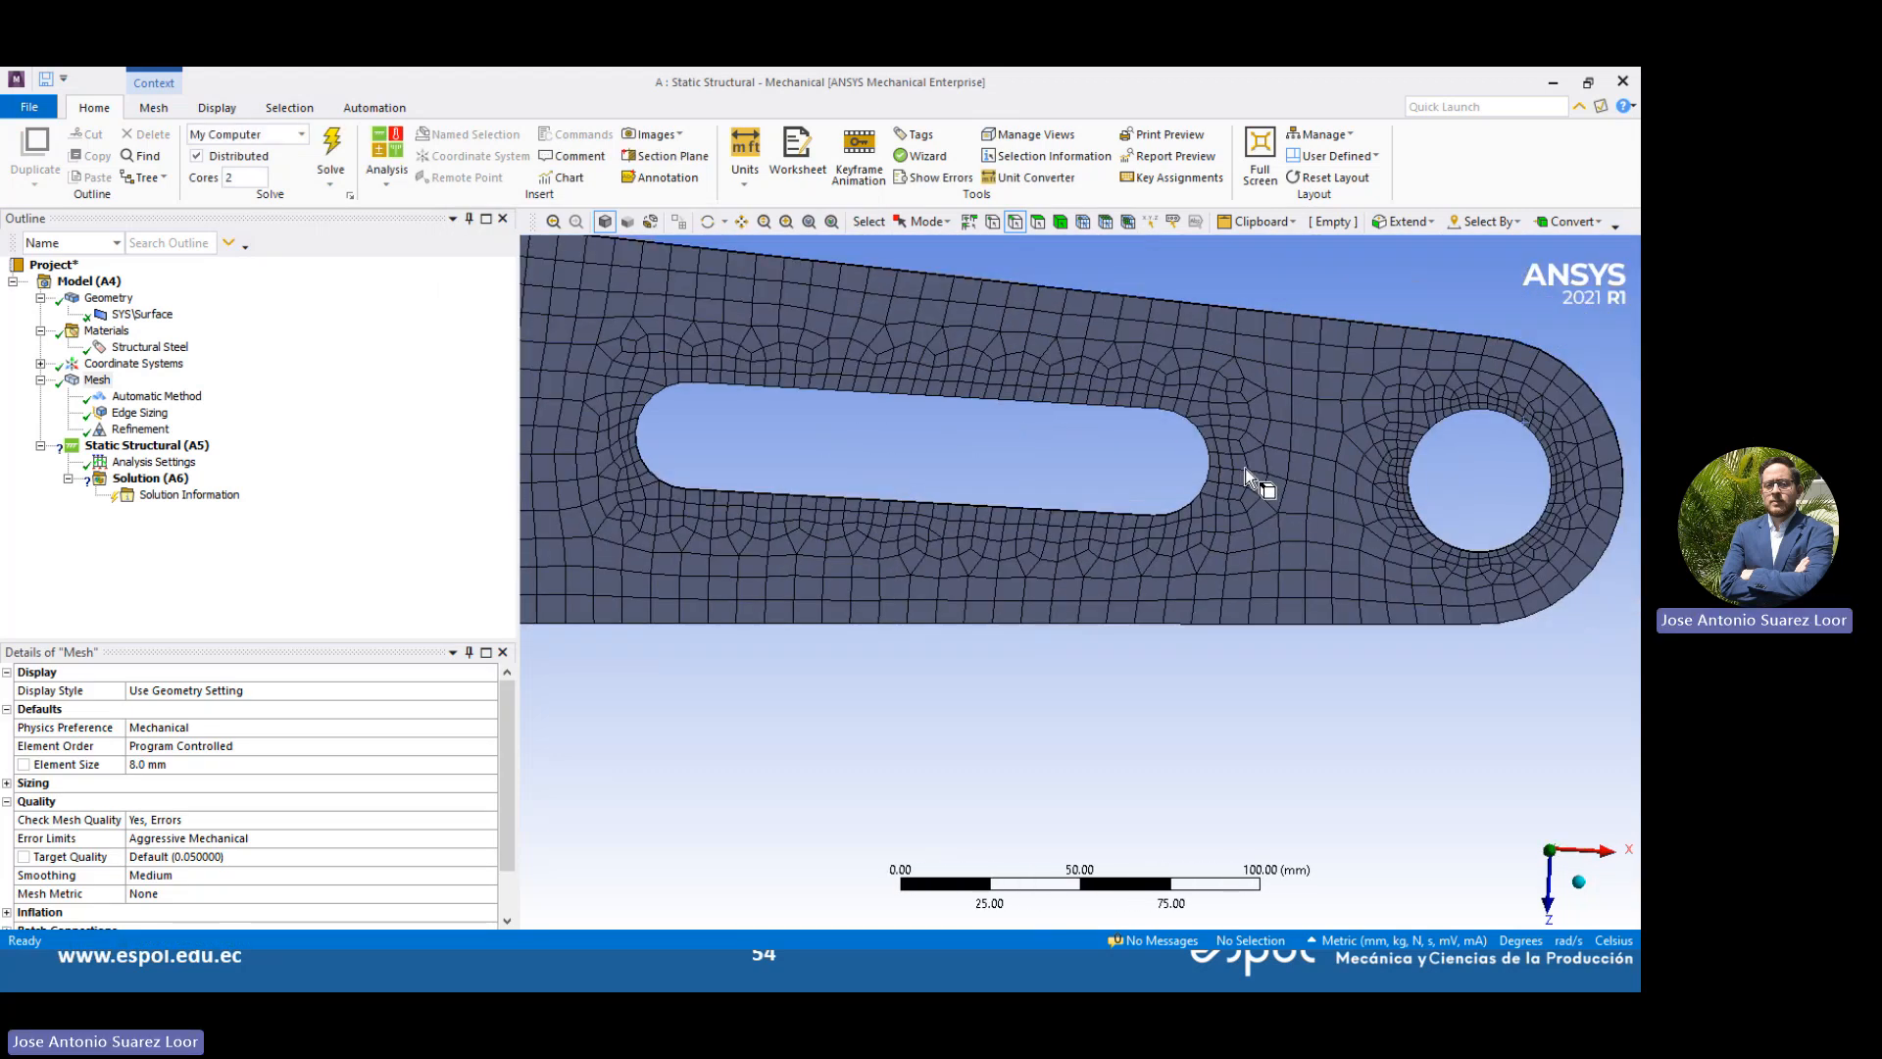
scroll(686, 531, "down", 2)
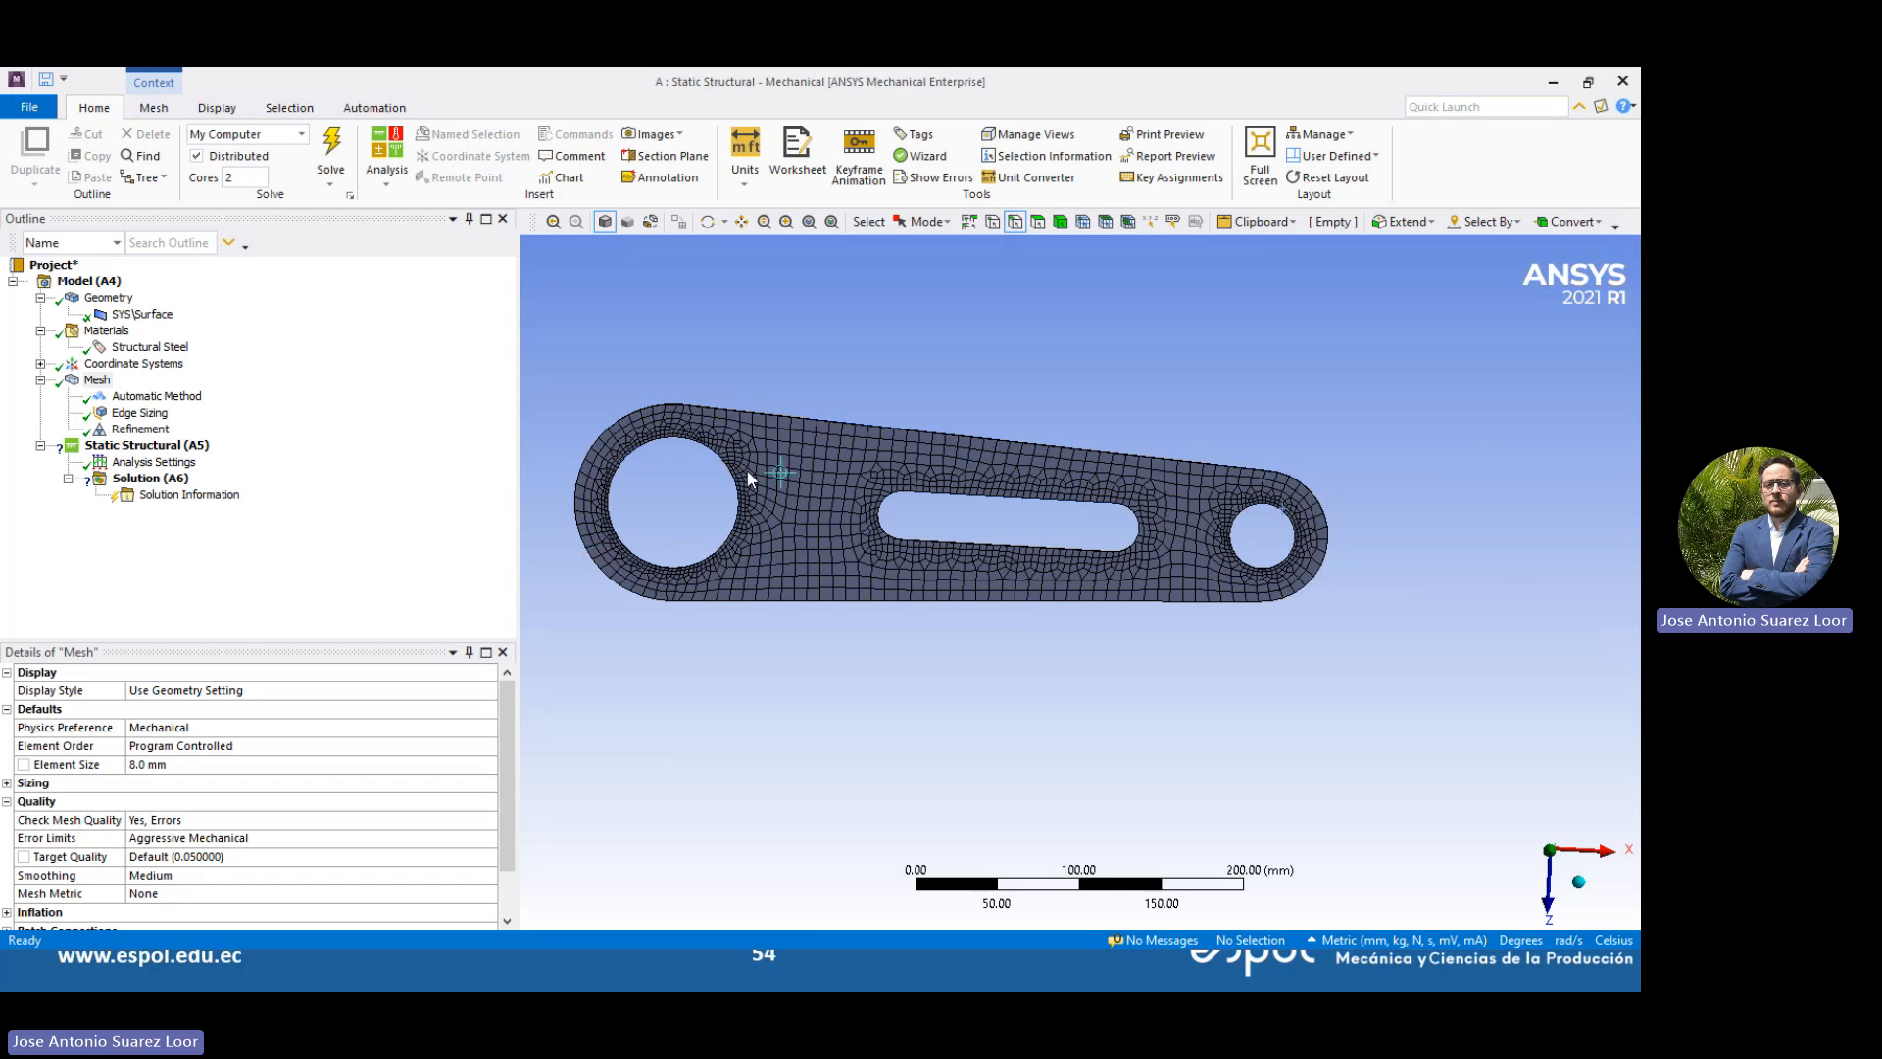
scroll(774, 436, "up", 5)
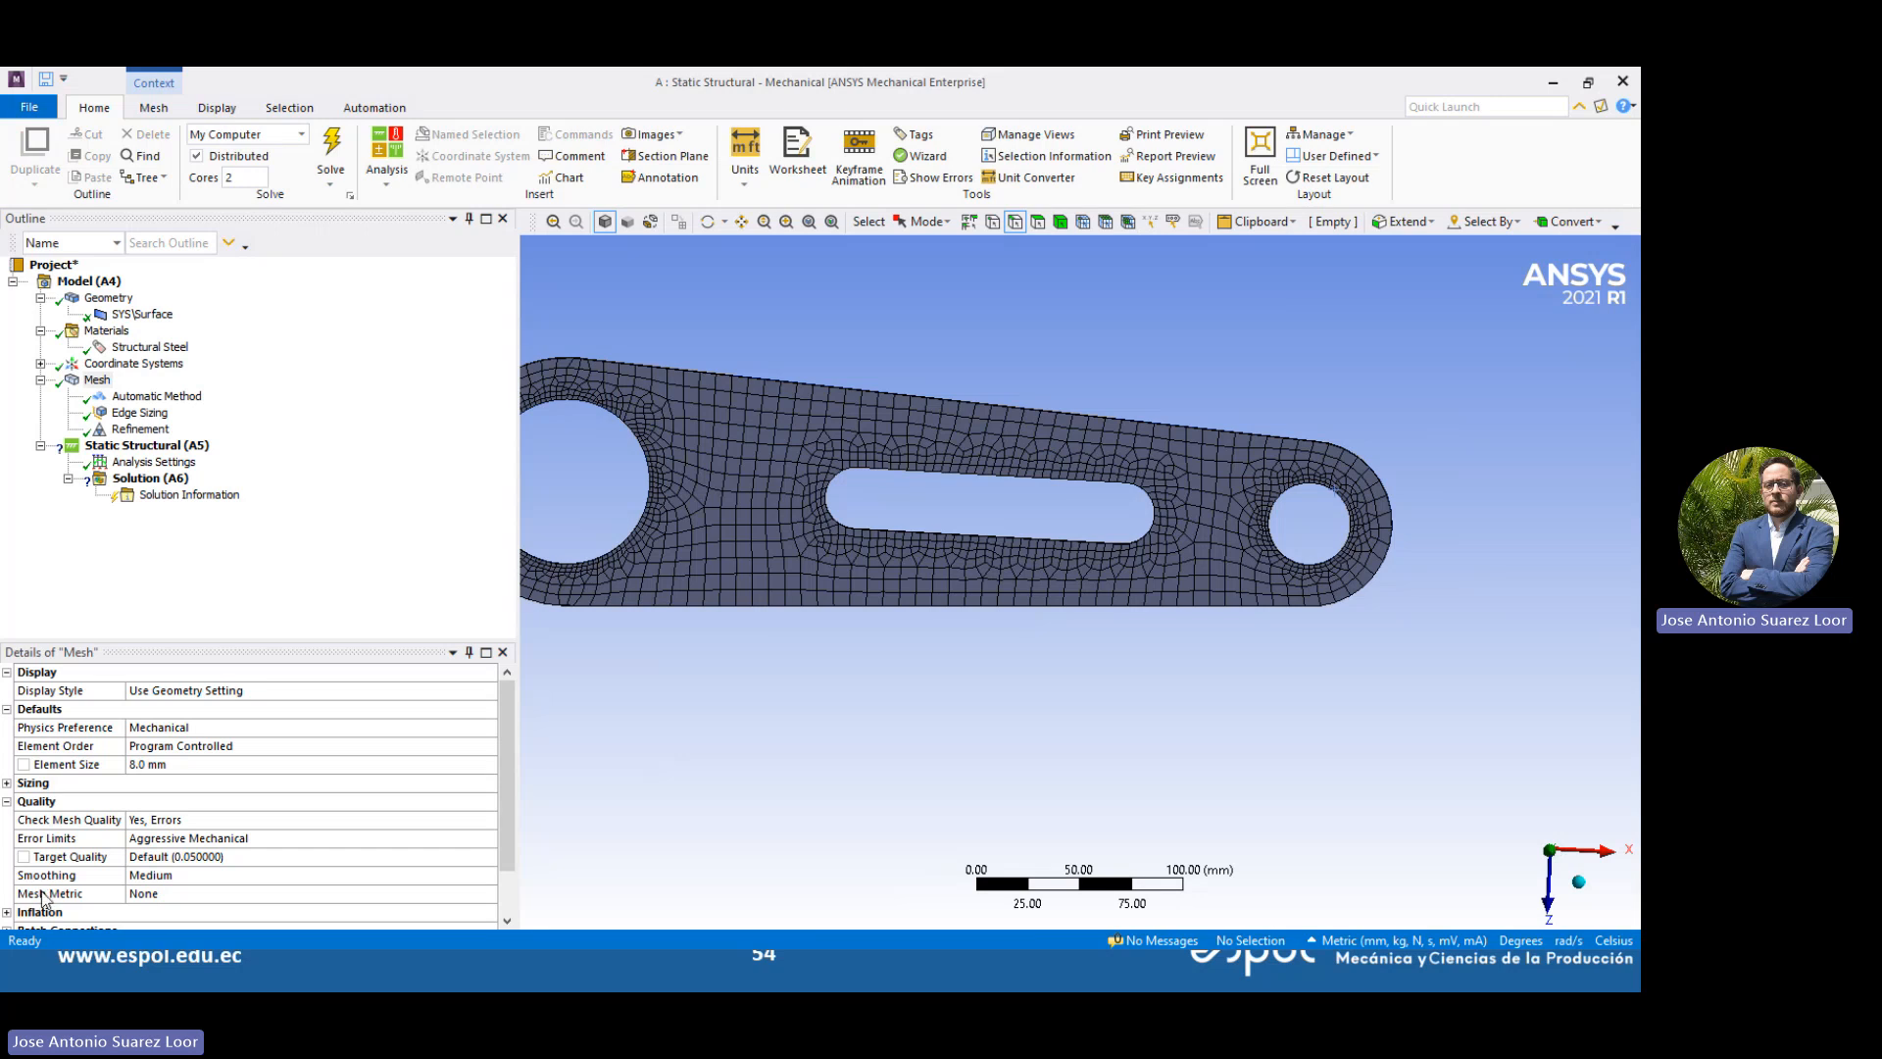
scroll(1092, 580, "up", 8)
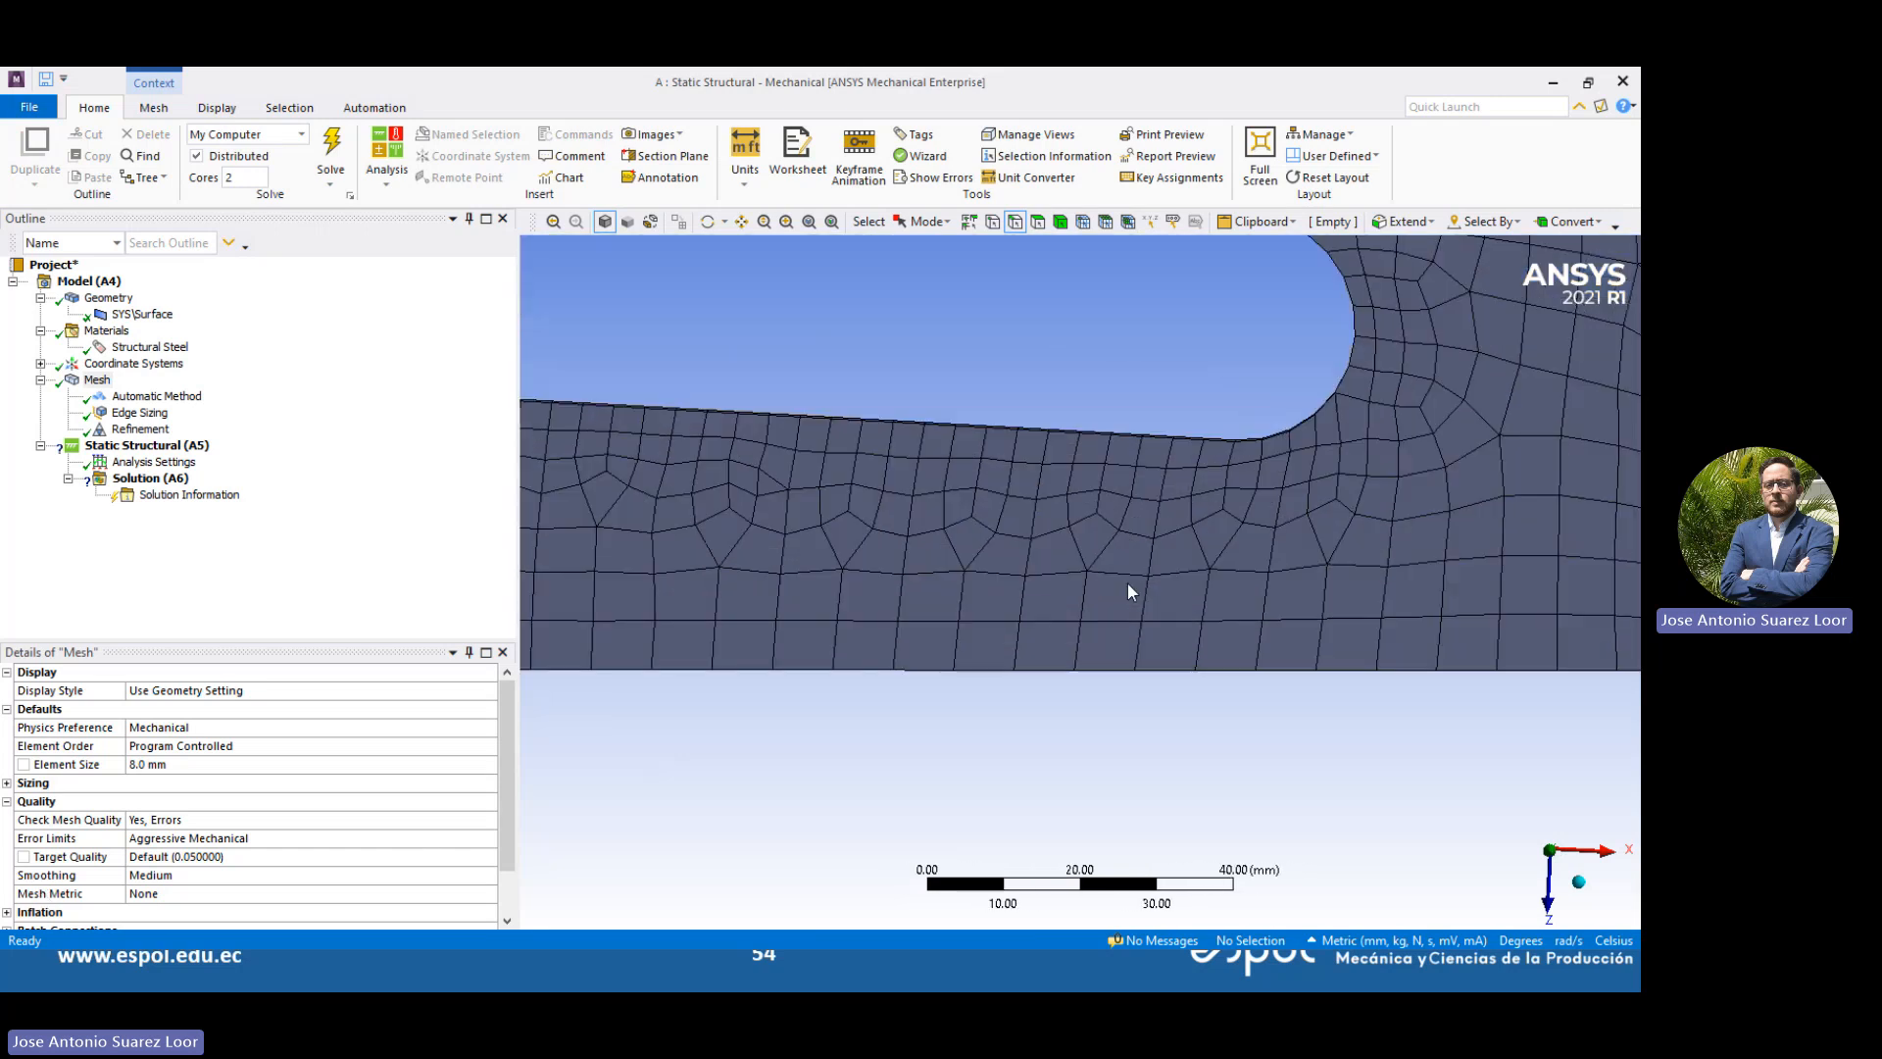
scroll(1127, 582, "up", 2)
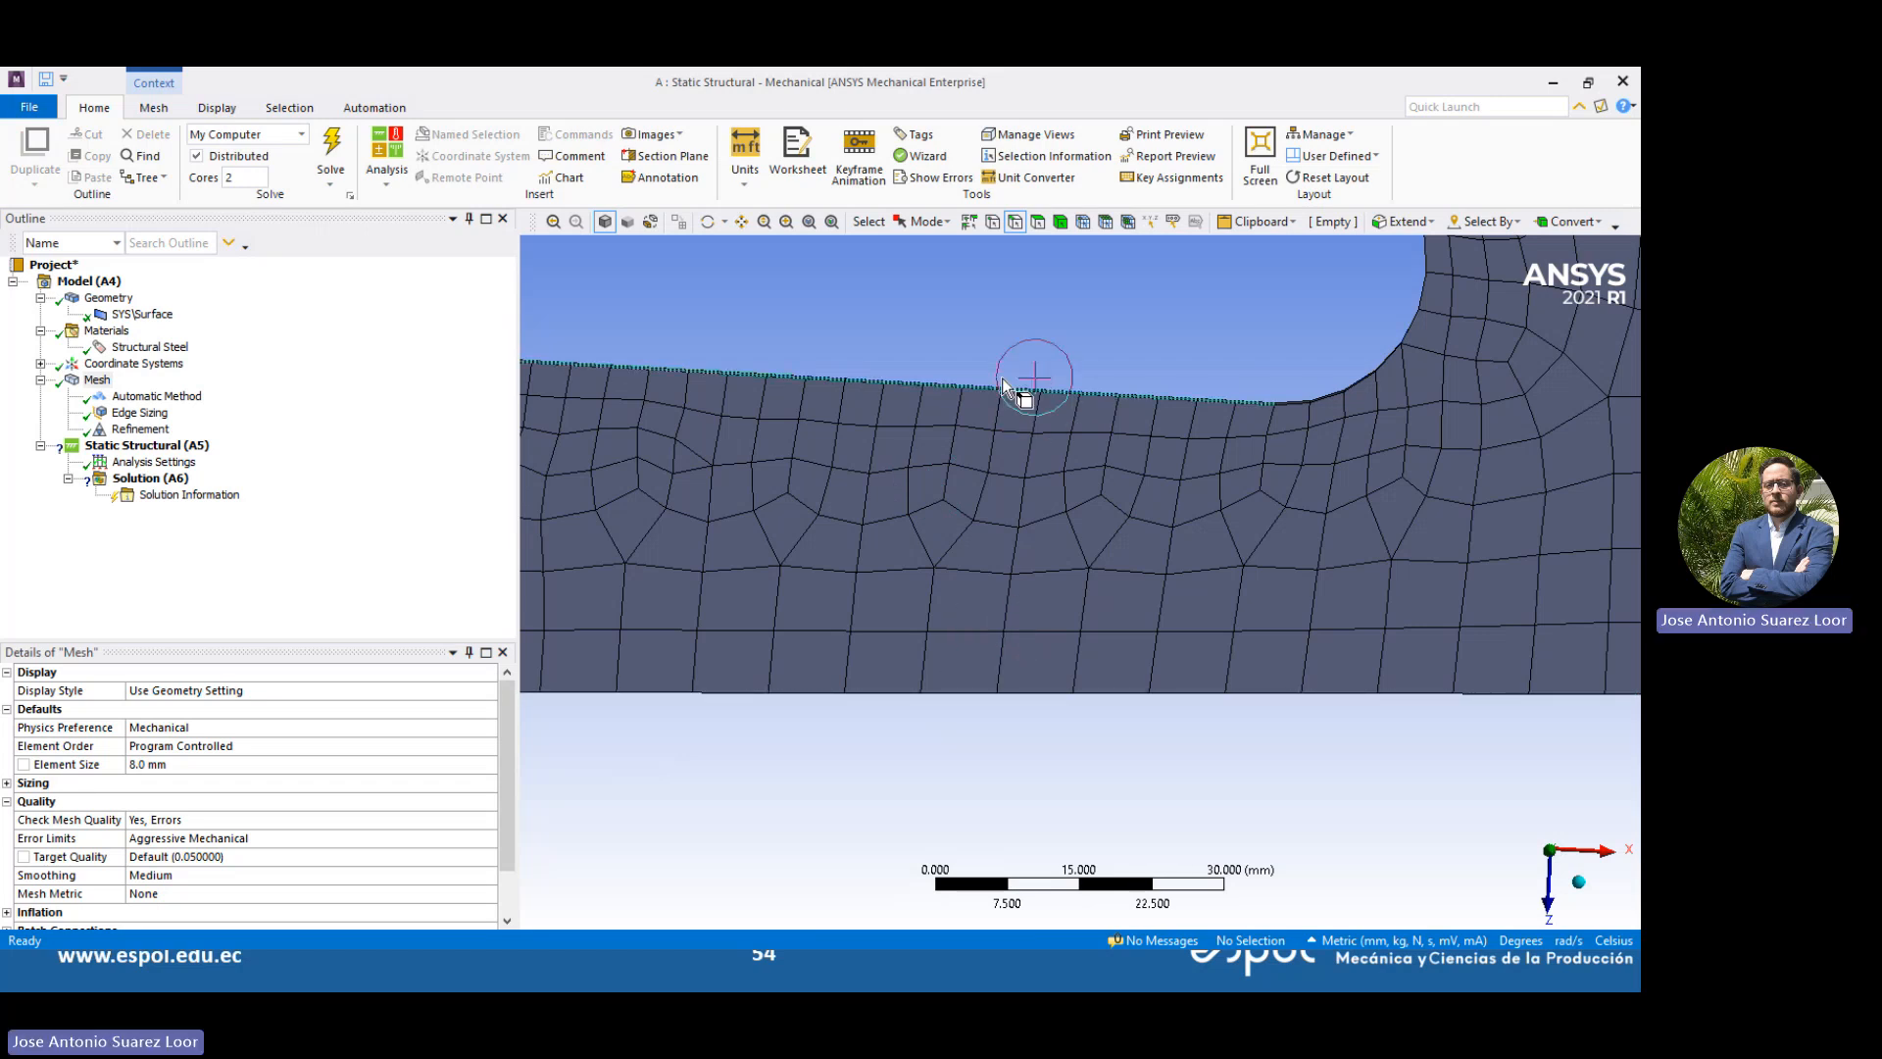
Set the mesh's Mesh Metric to Orthogonal Quality and enlarge the Mesh Metrics chart to show the element distribution
left_click(97, 384)
scroll(193, 833, "down", 1)
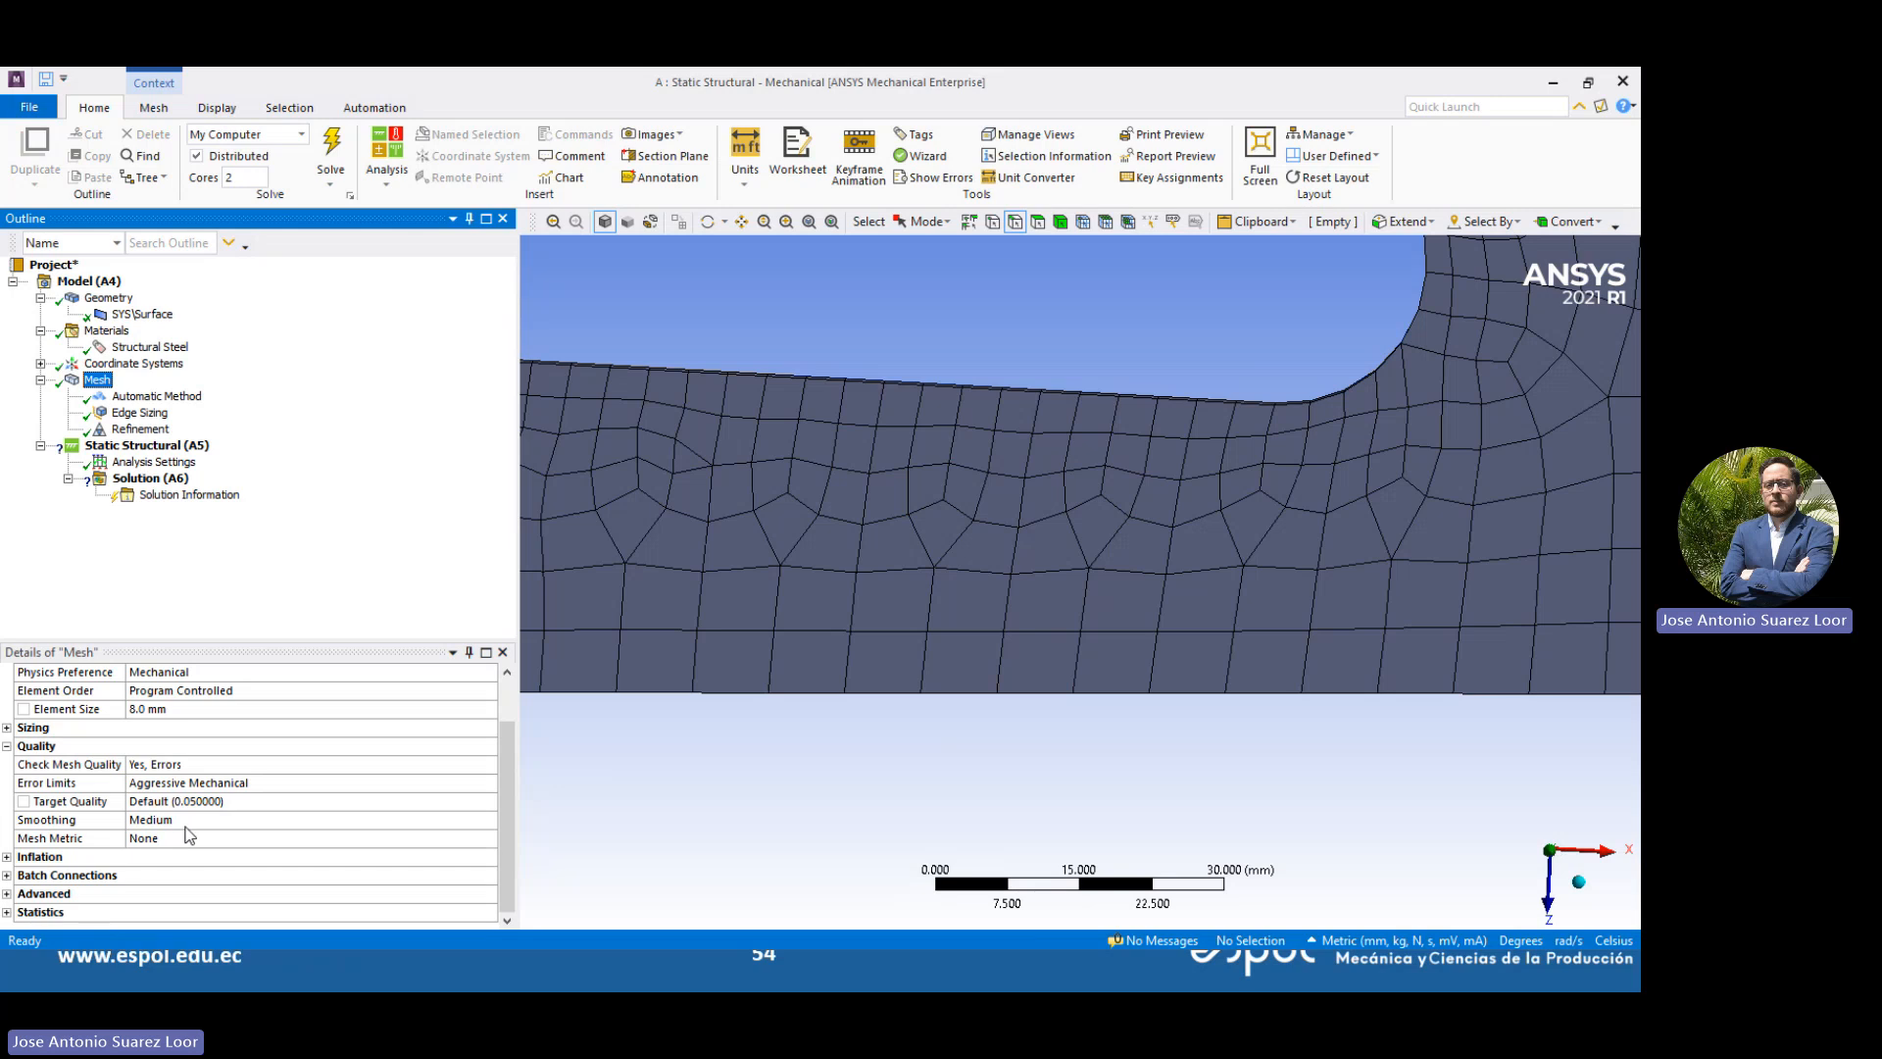
left_click(180, 839)
scroll(238, 832, "down", 3)
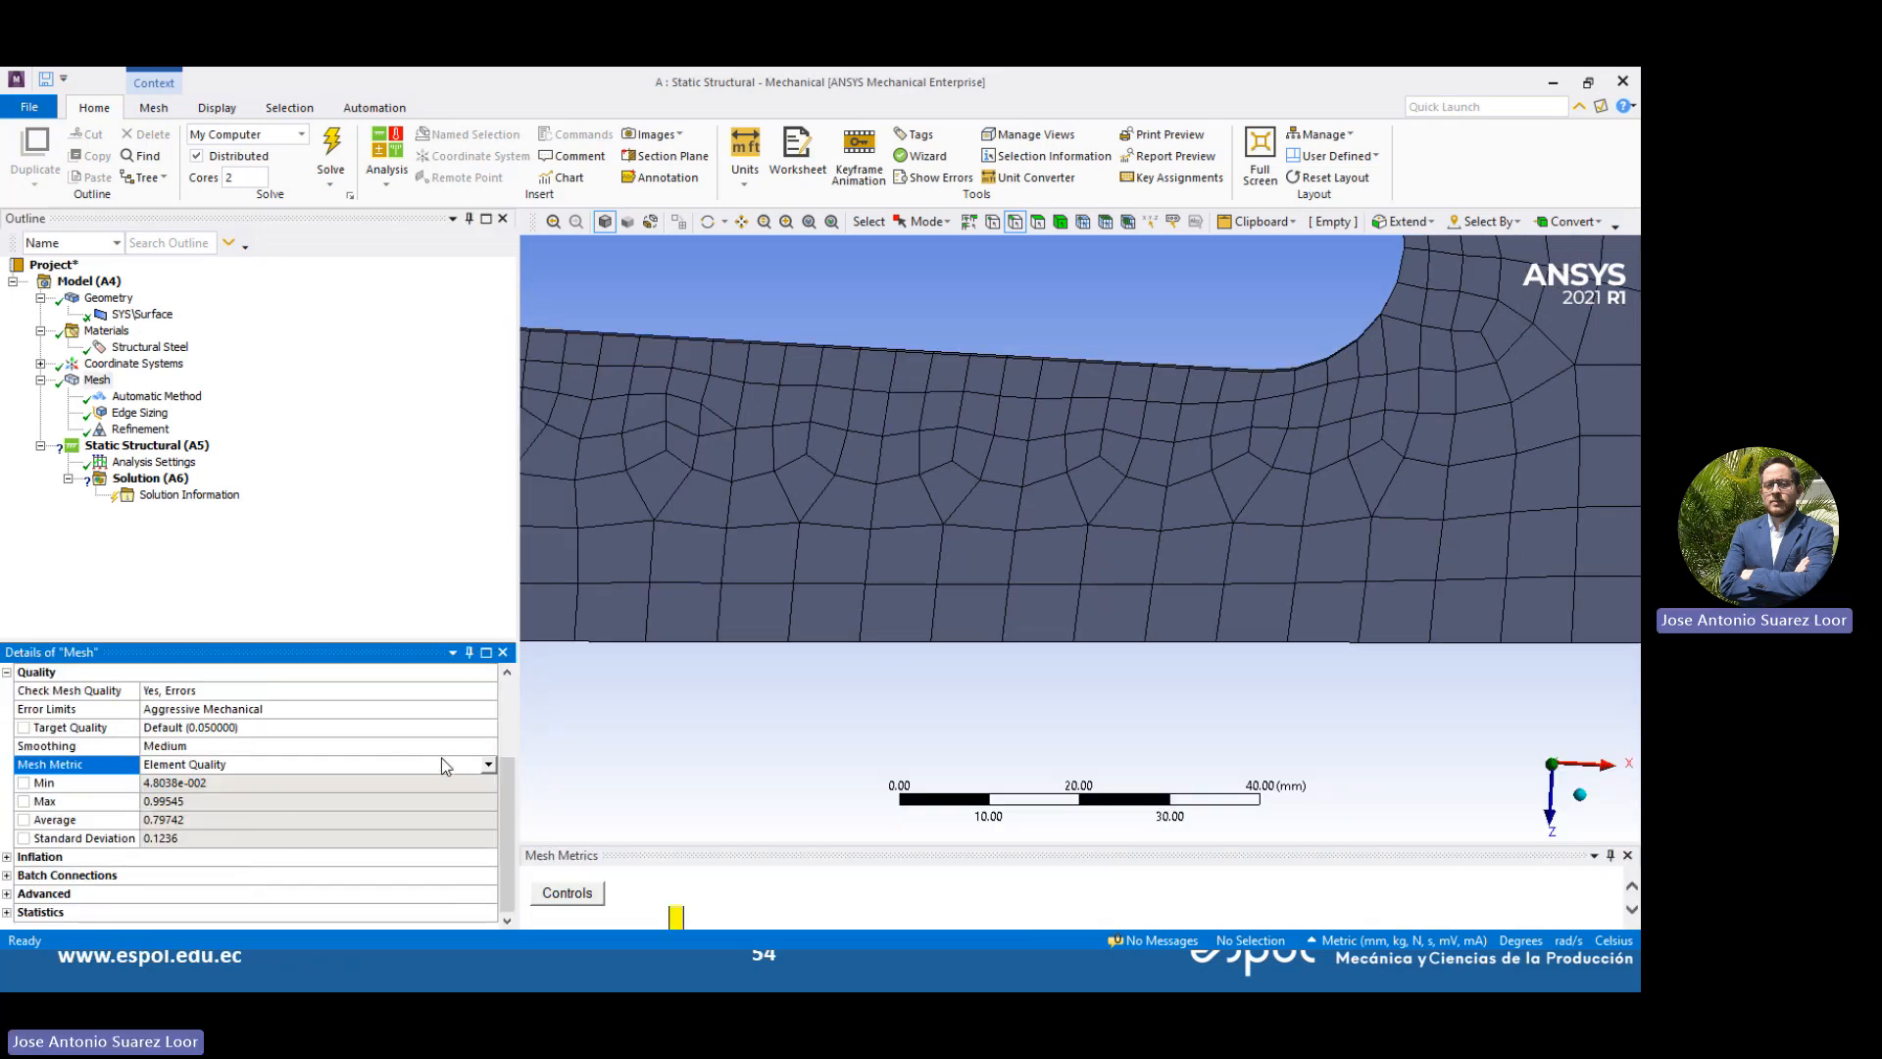
left_click(488, 765)
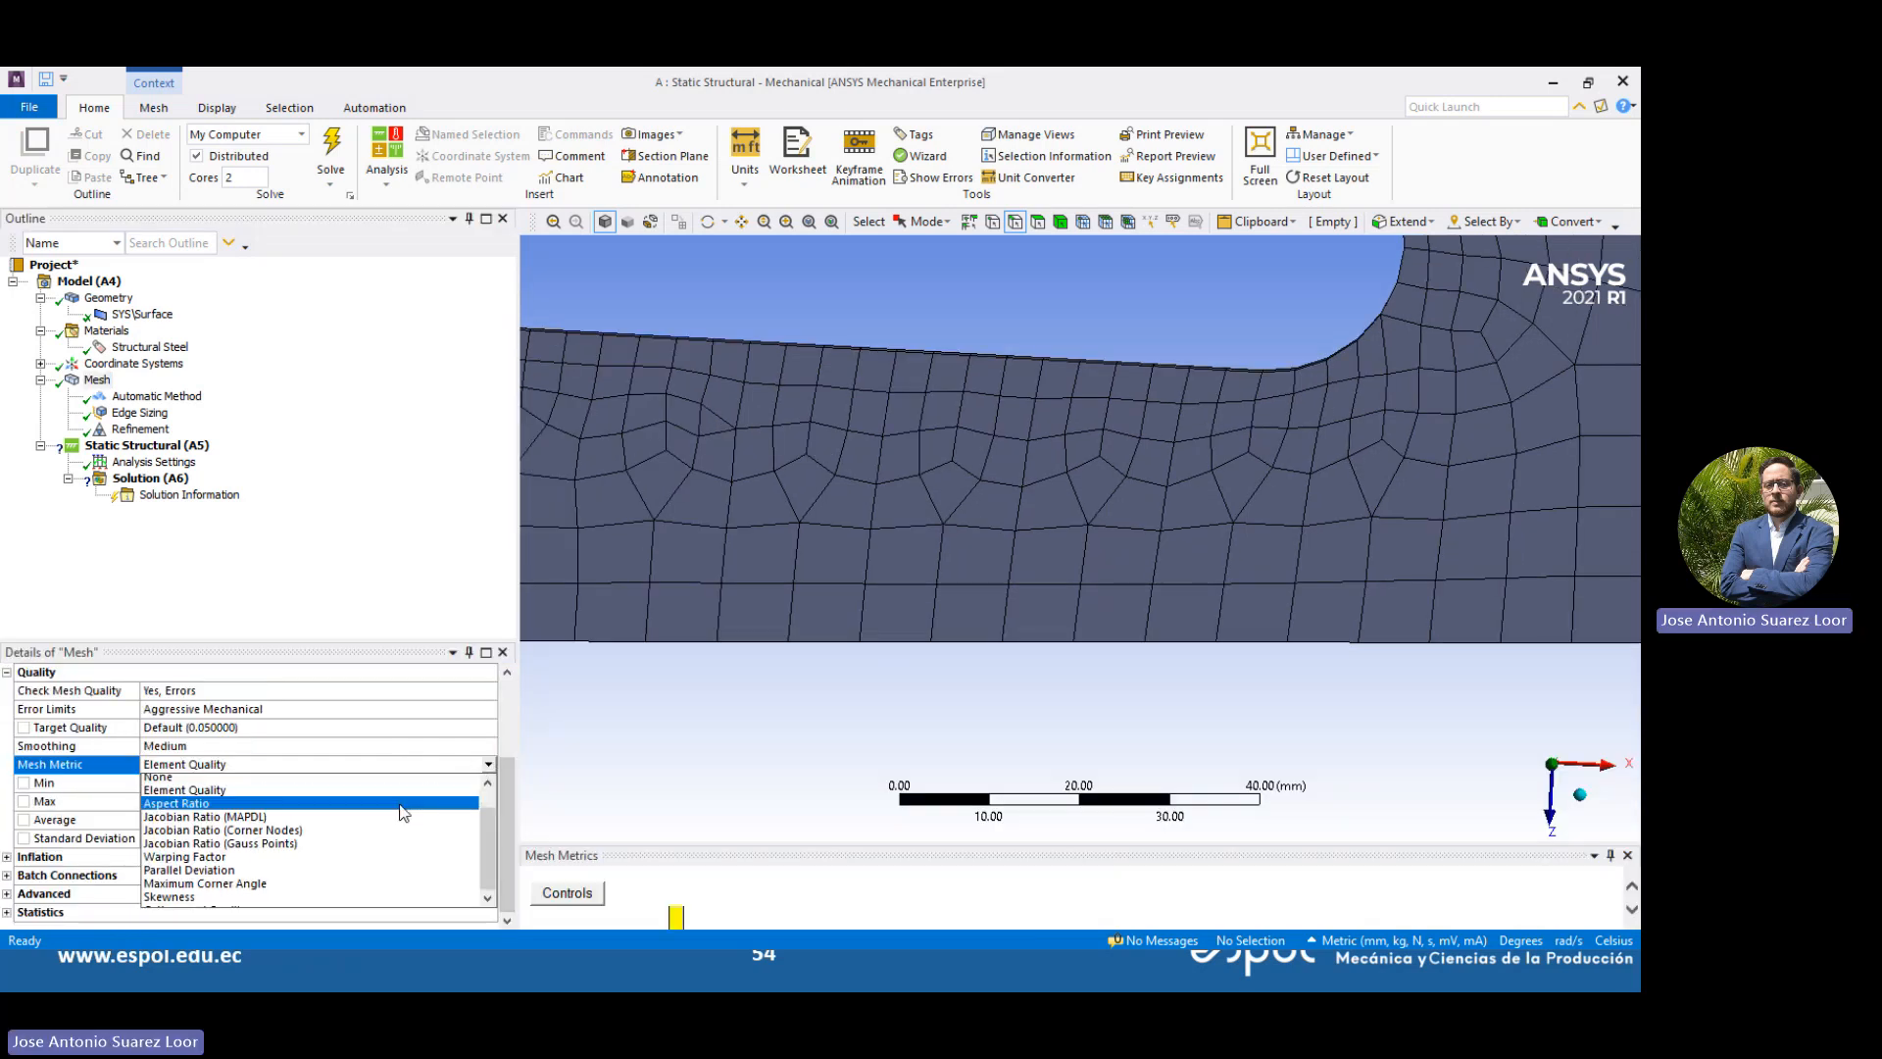
left_click(192, 886)
scroll(235, 845, "down", 2)
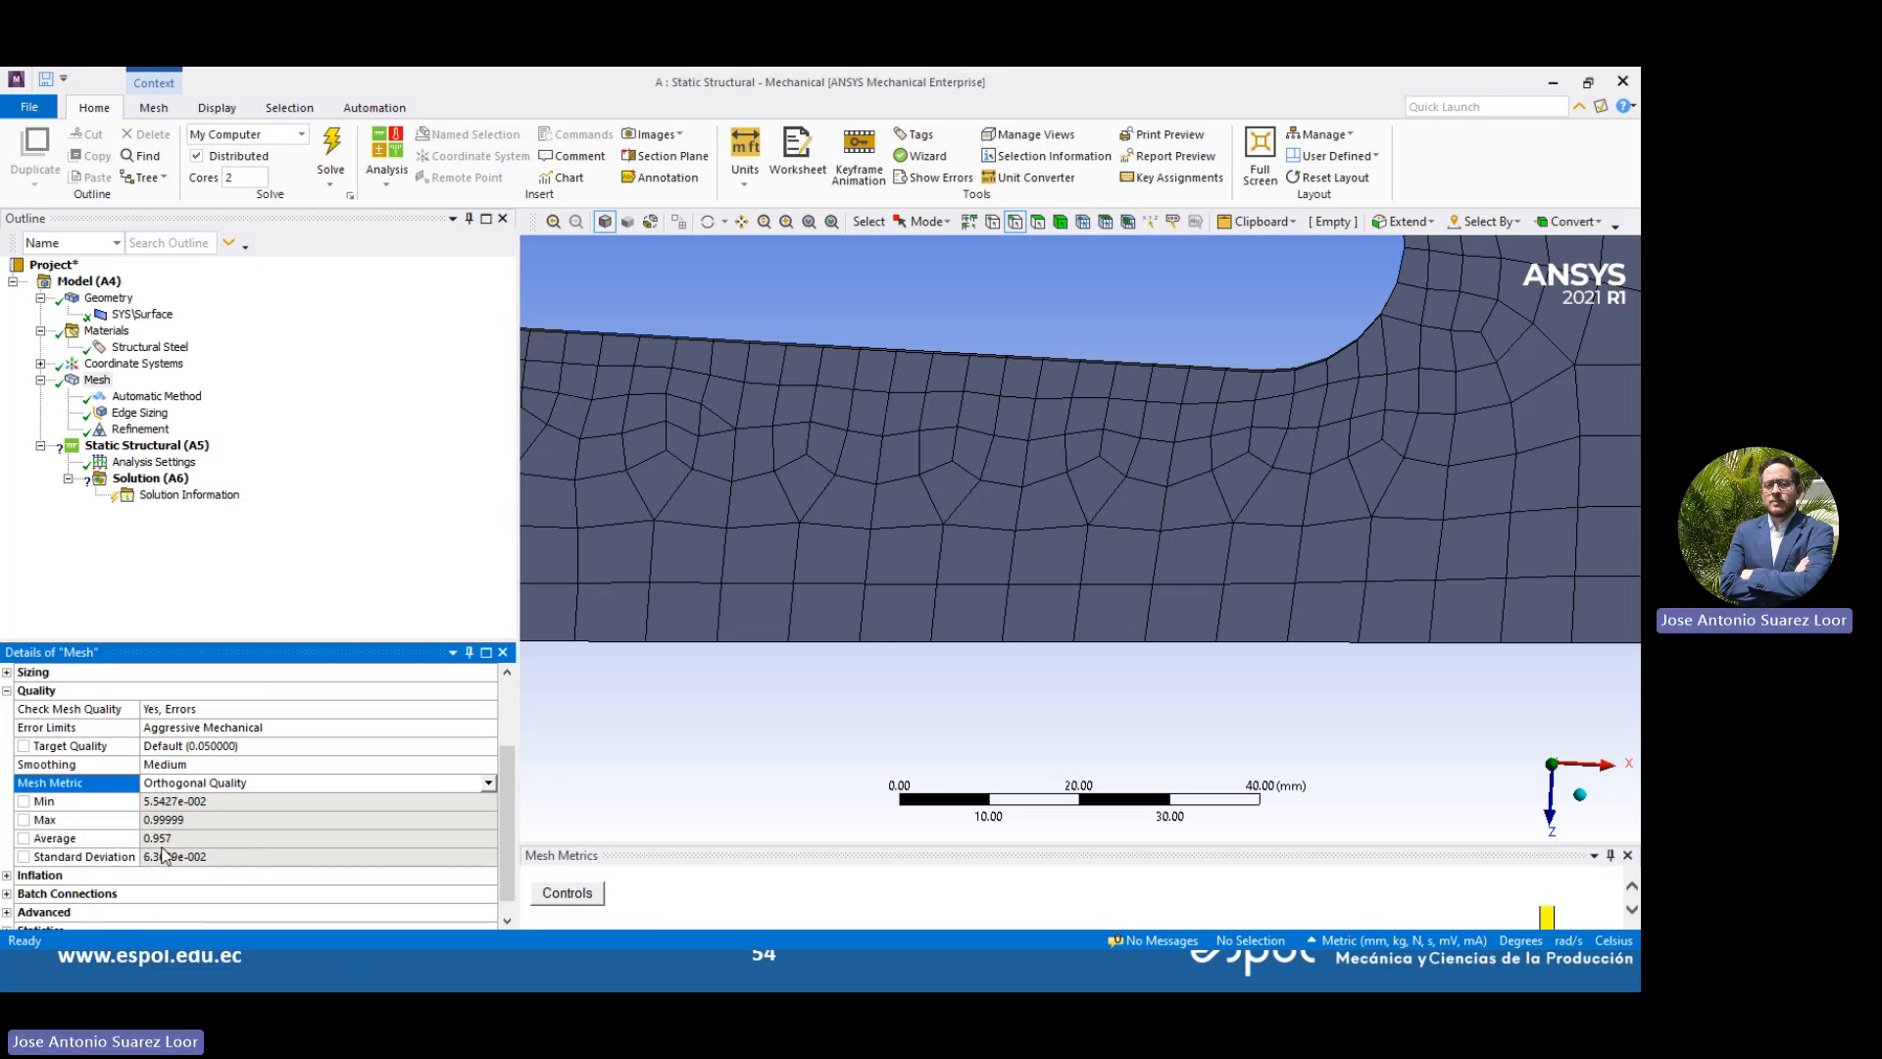
scroll(785, 633, "down", 5)
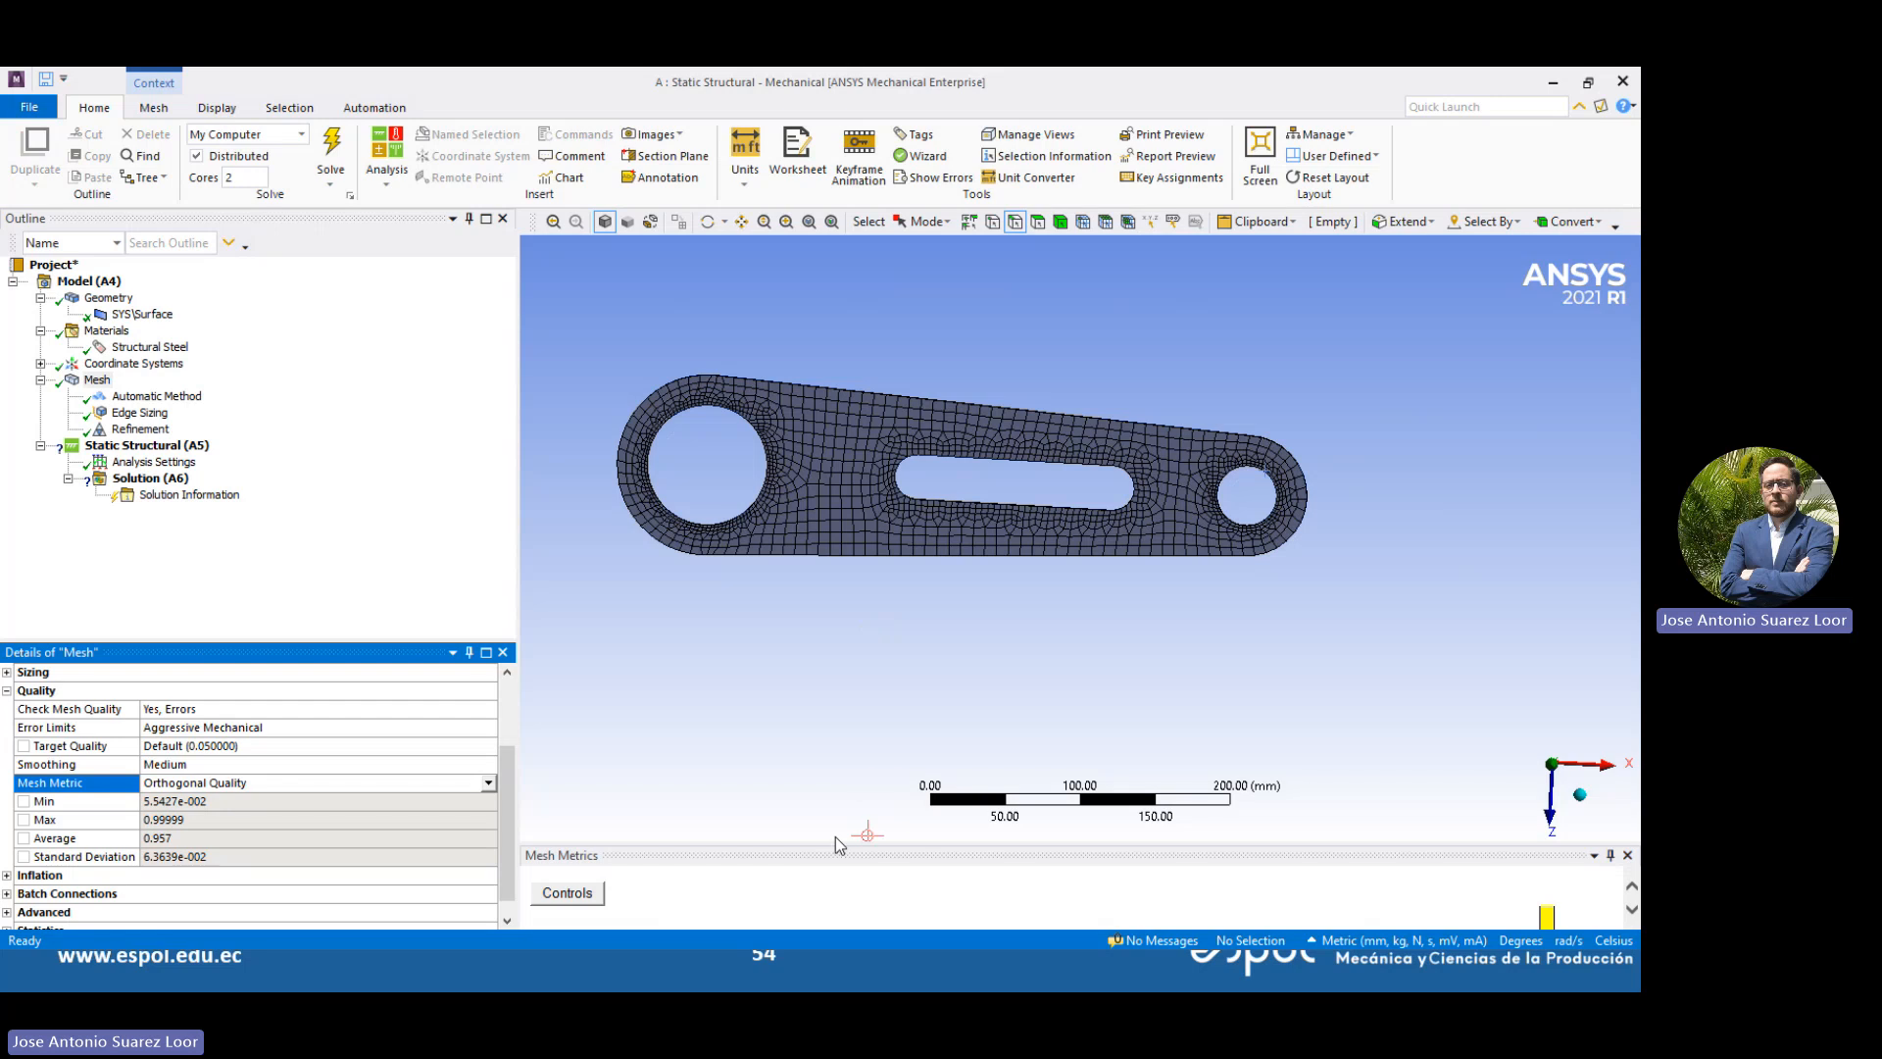
left_click_drag(828, 852, 843, 662)
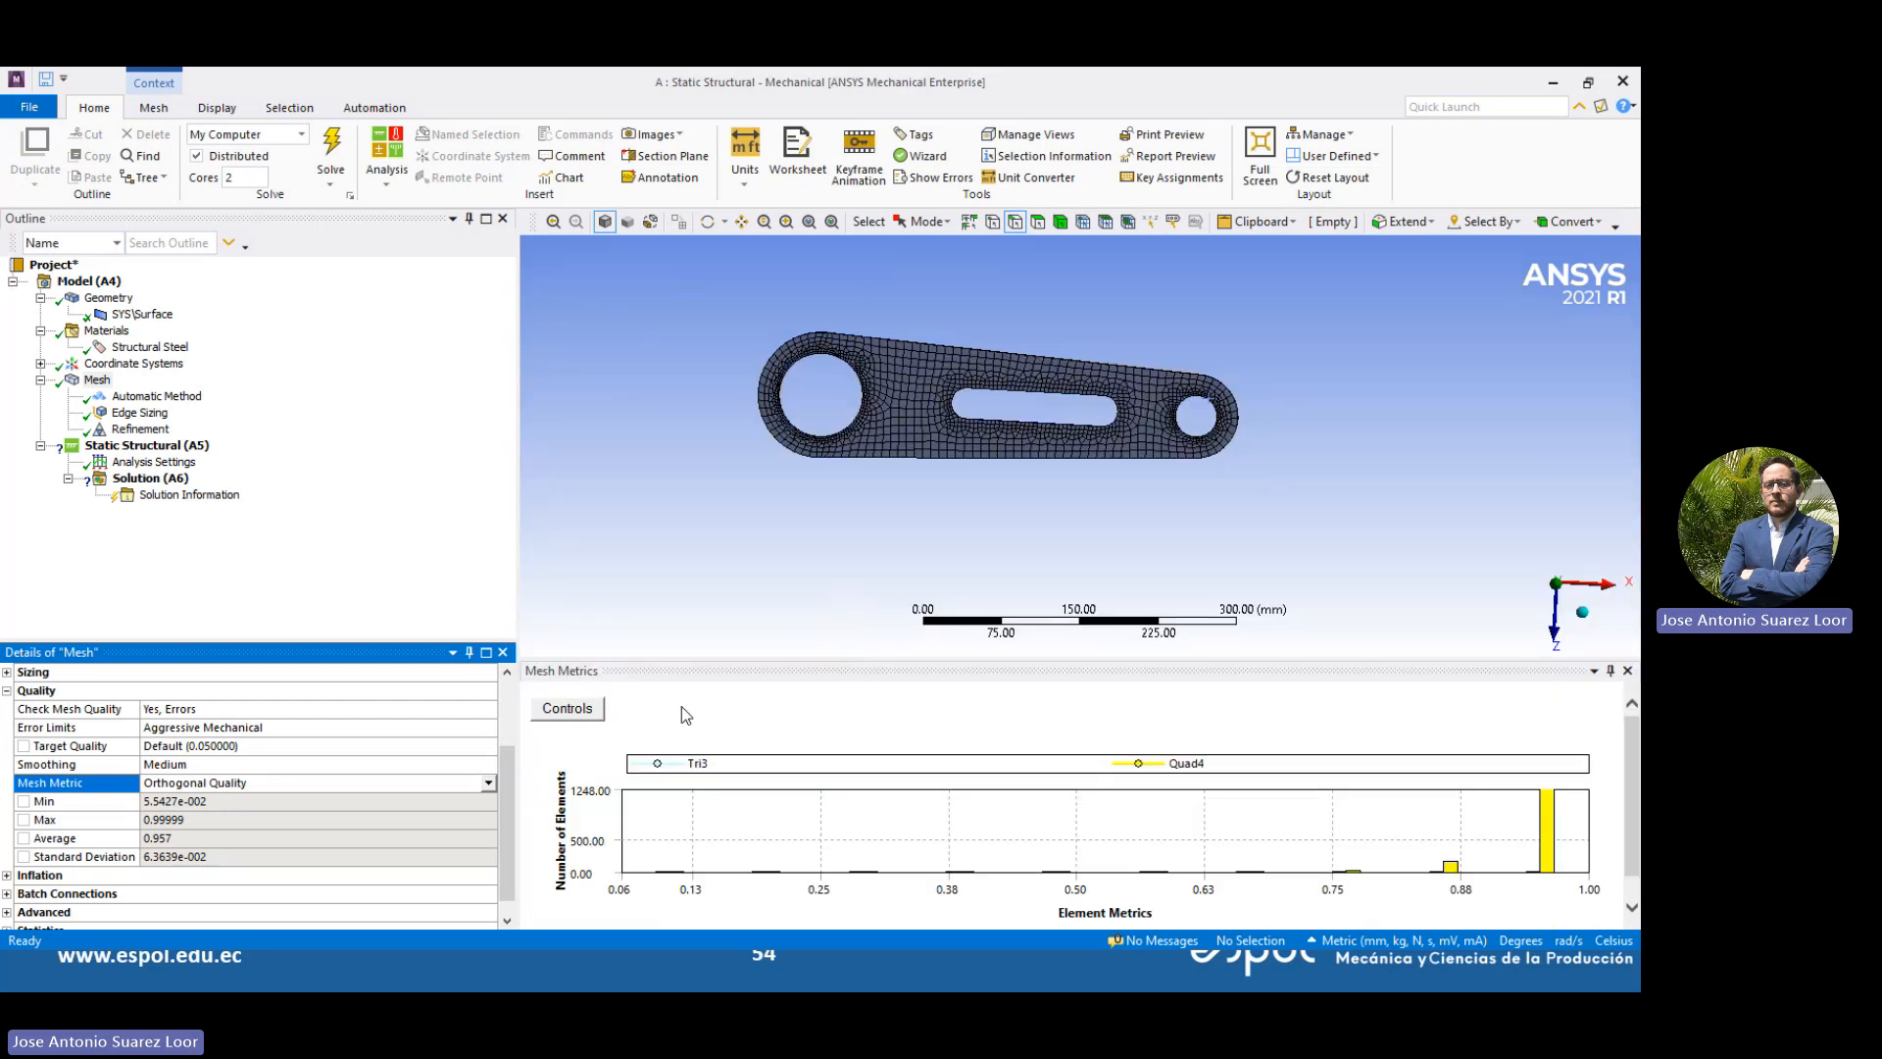
Set the Refinement control's level to 2 for the slot and hole edges
left_click(141, 430)
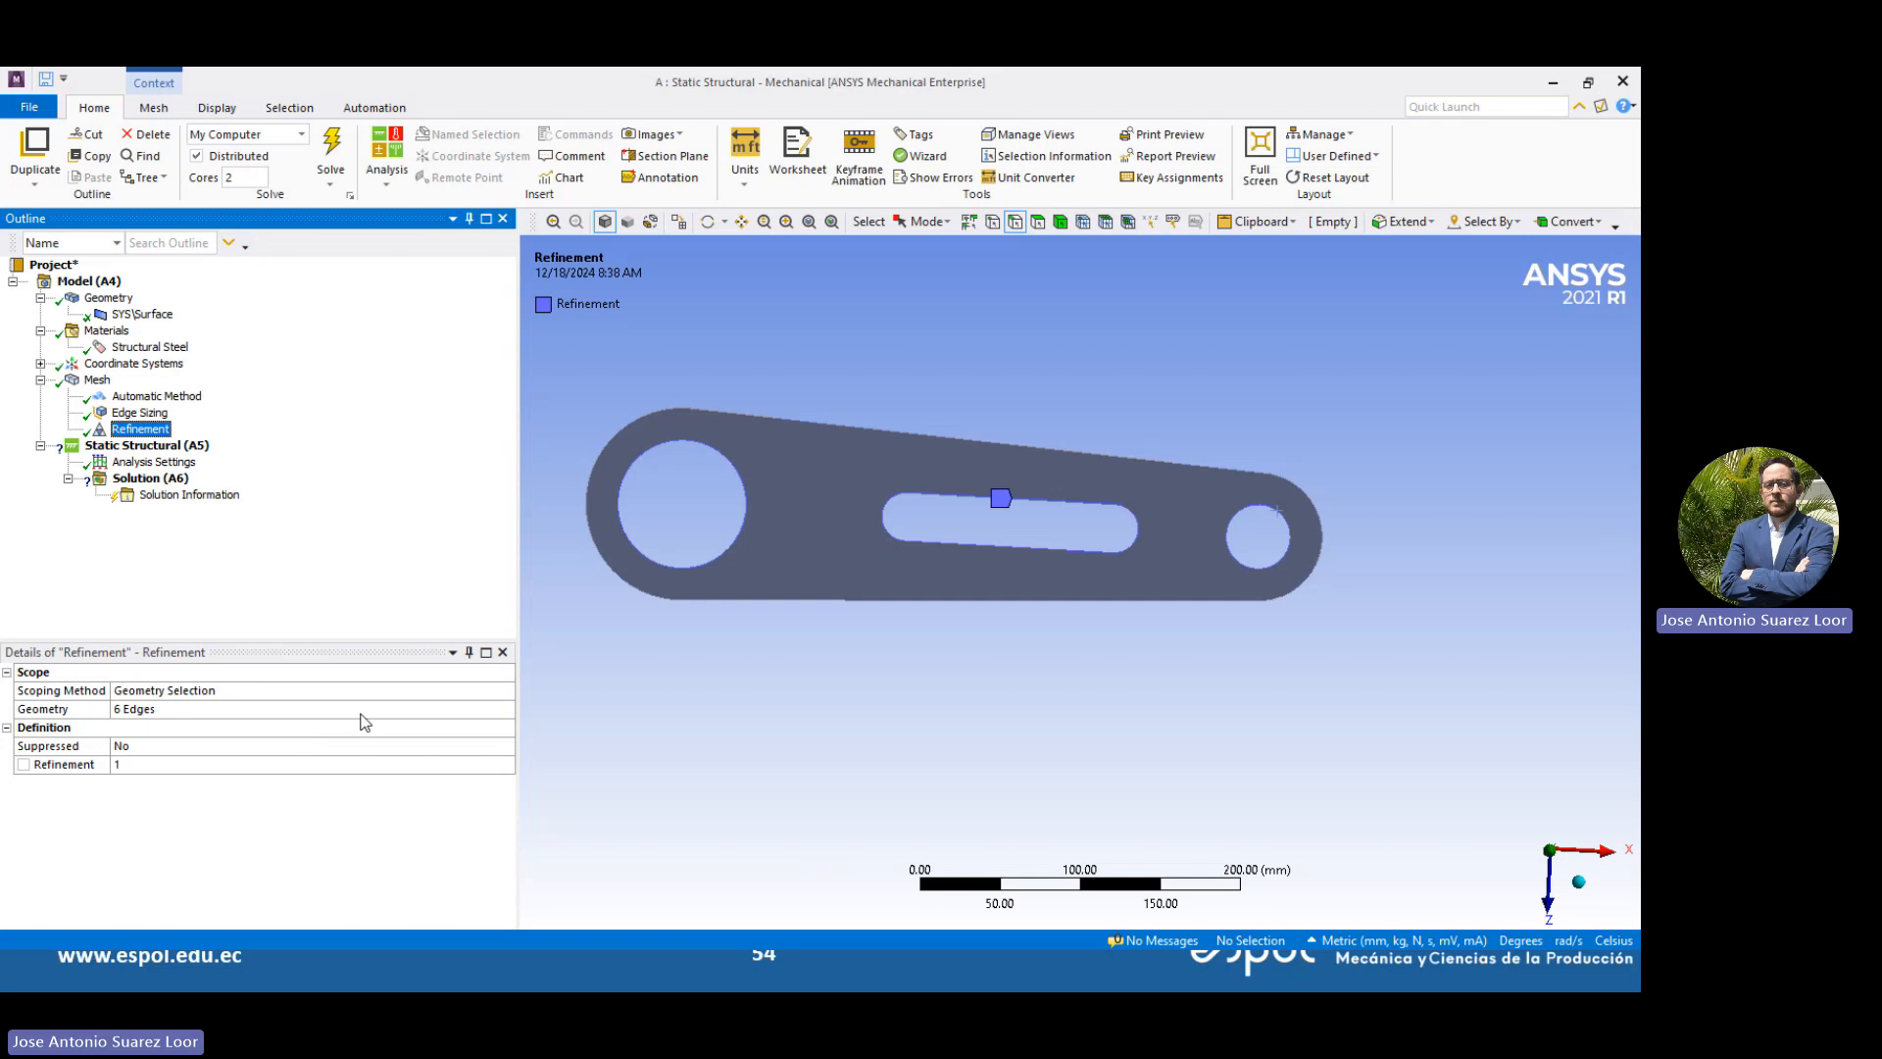
left_click(252, 768)
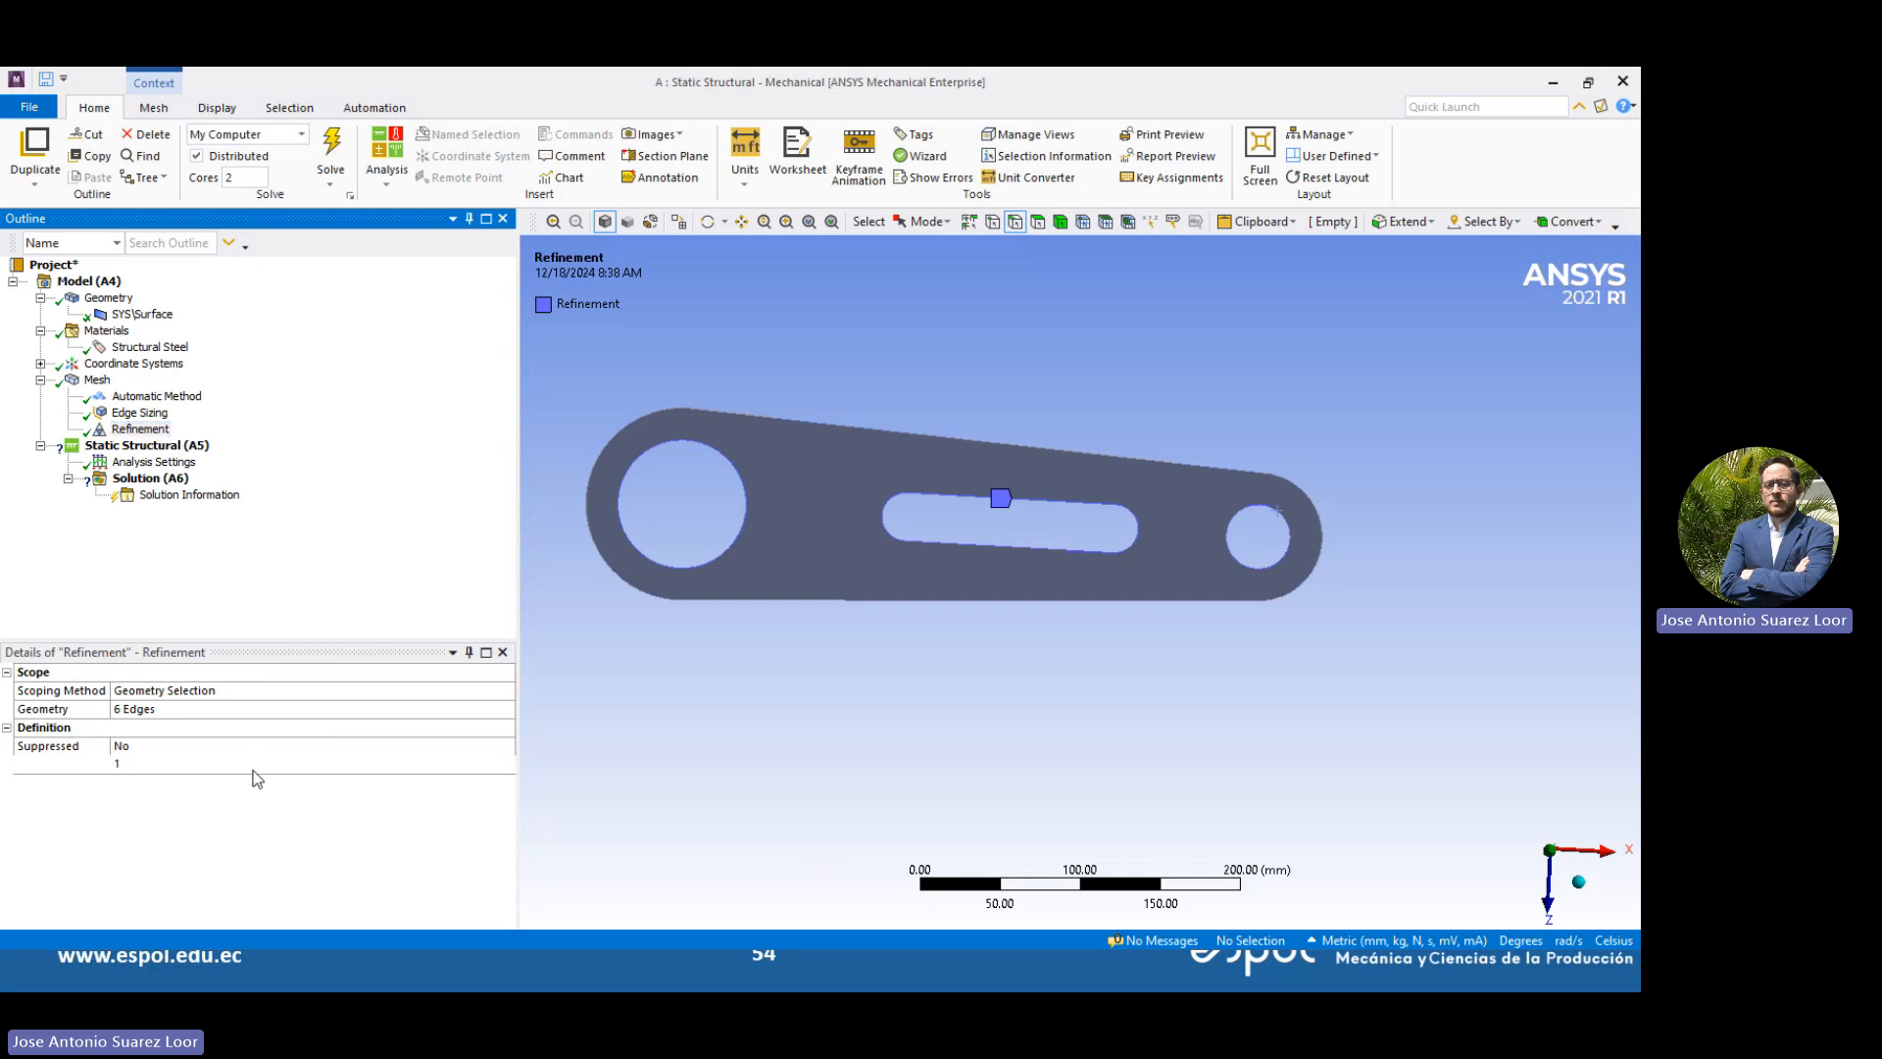
left_click(456, 763)
left_click(310, 819)
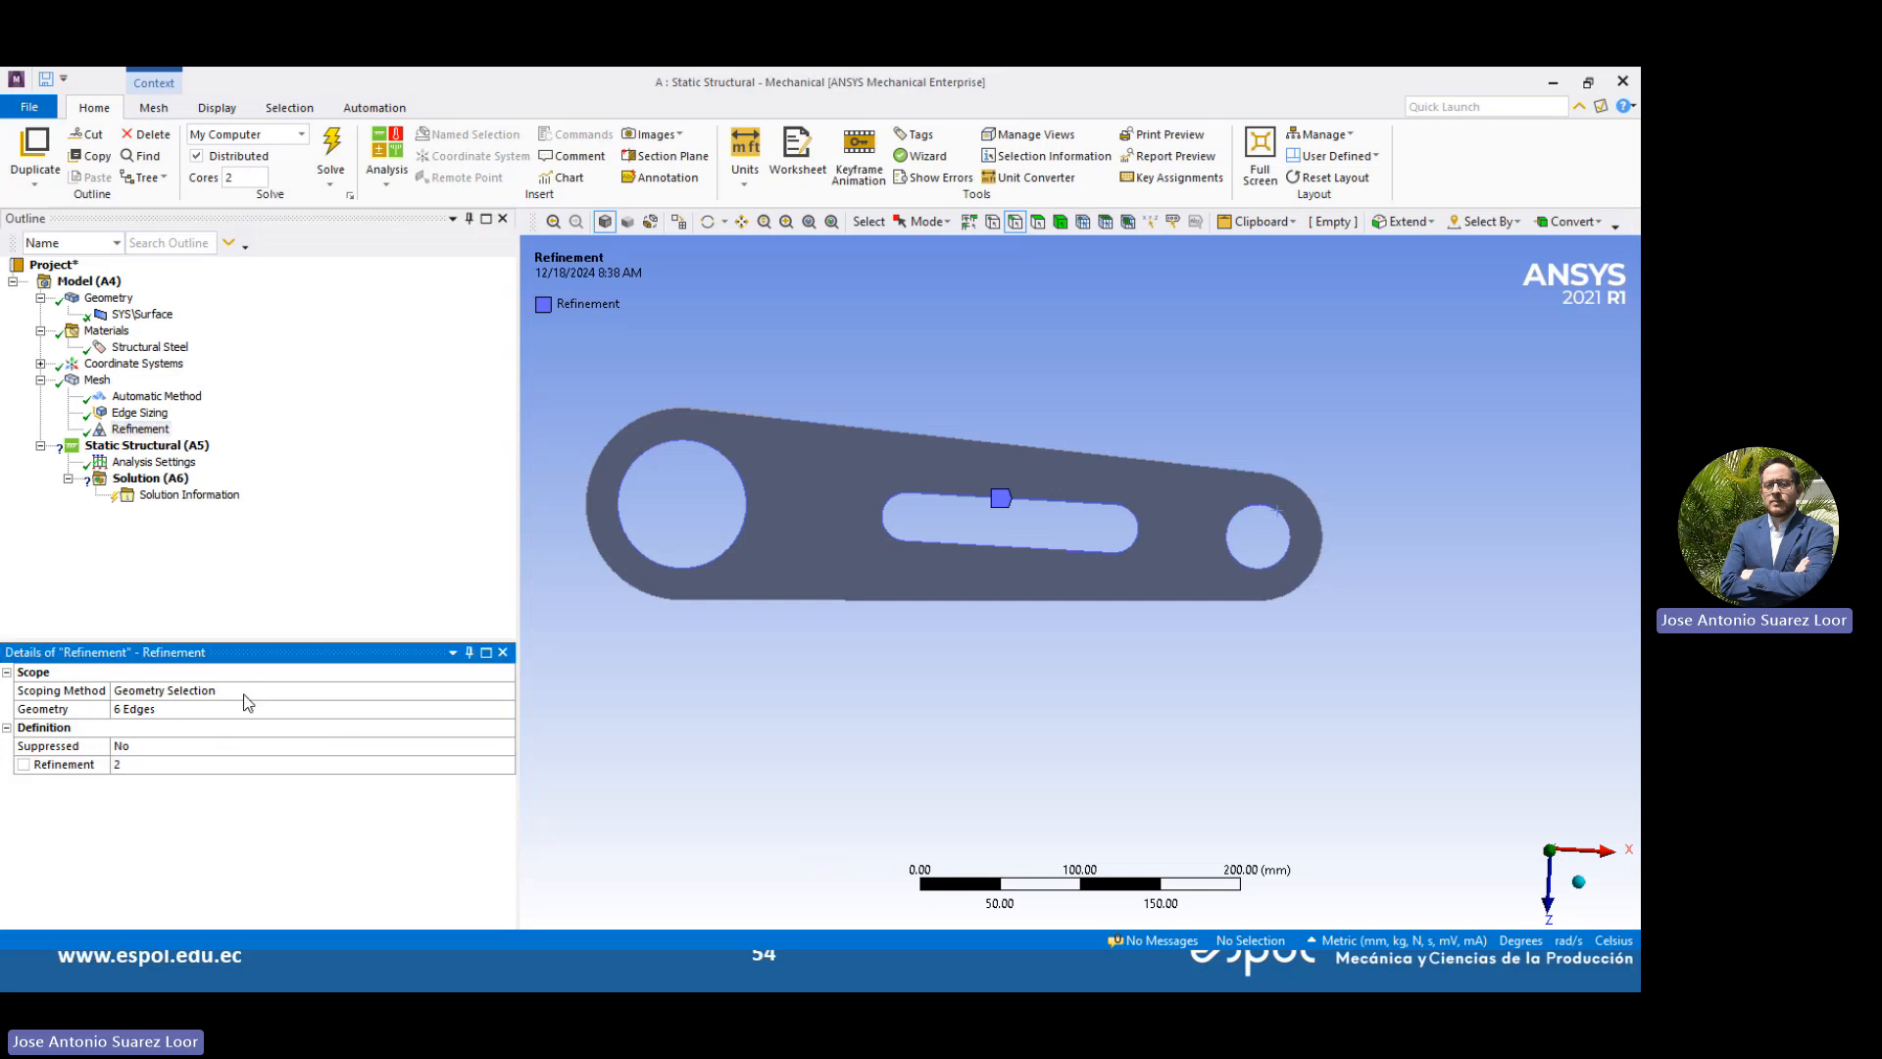
Clear the outdated mesh data and regenerate the mesh with refinement level 2
right_click(91, 380)
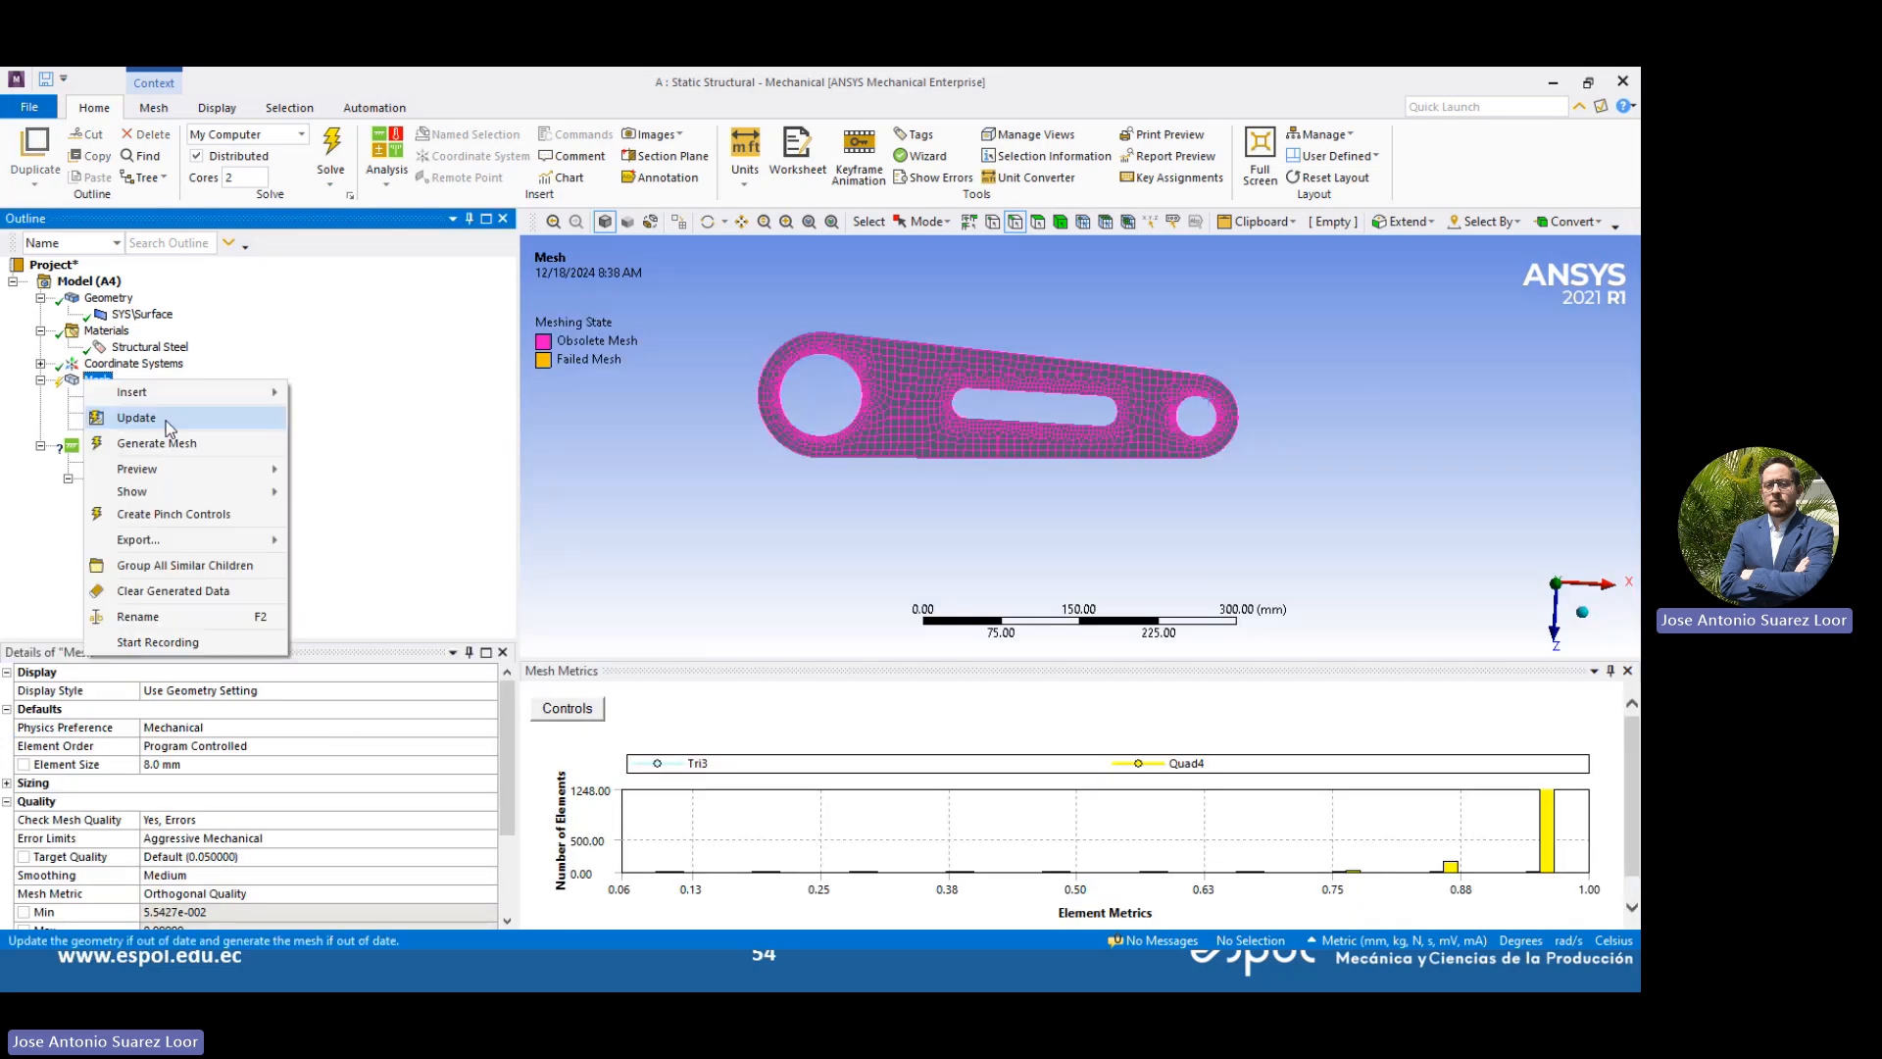
left_click(167, 591)
left_click(894, 590)
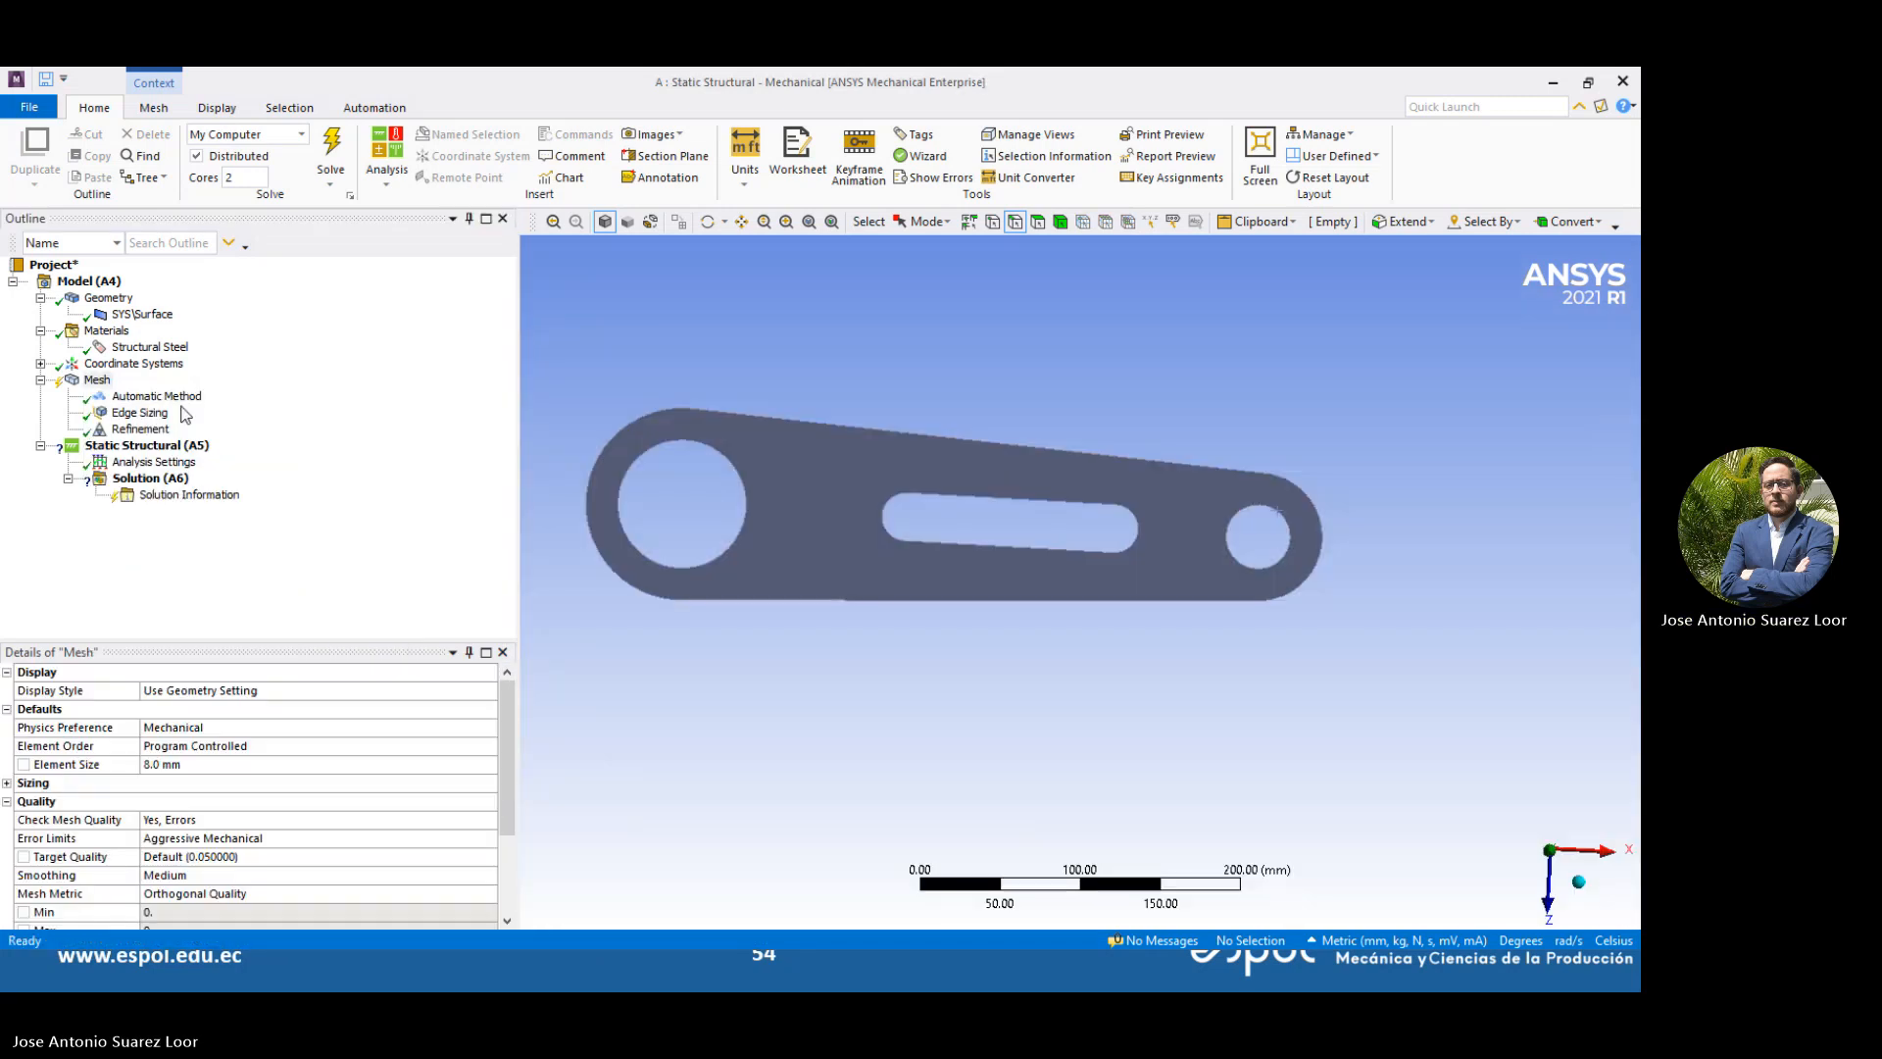
right_click(76, 386)
left_click(184, 445)
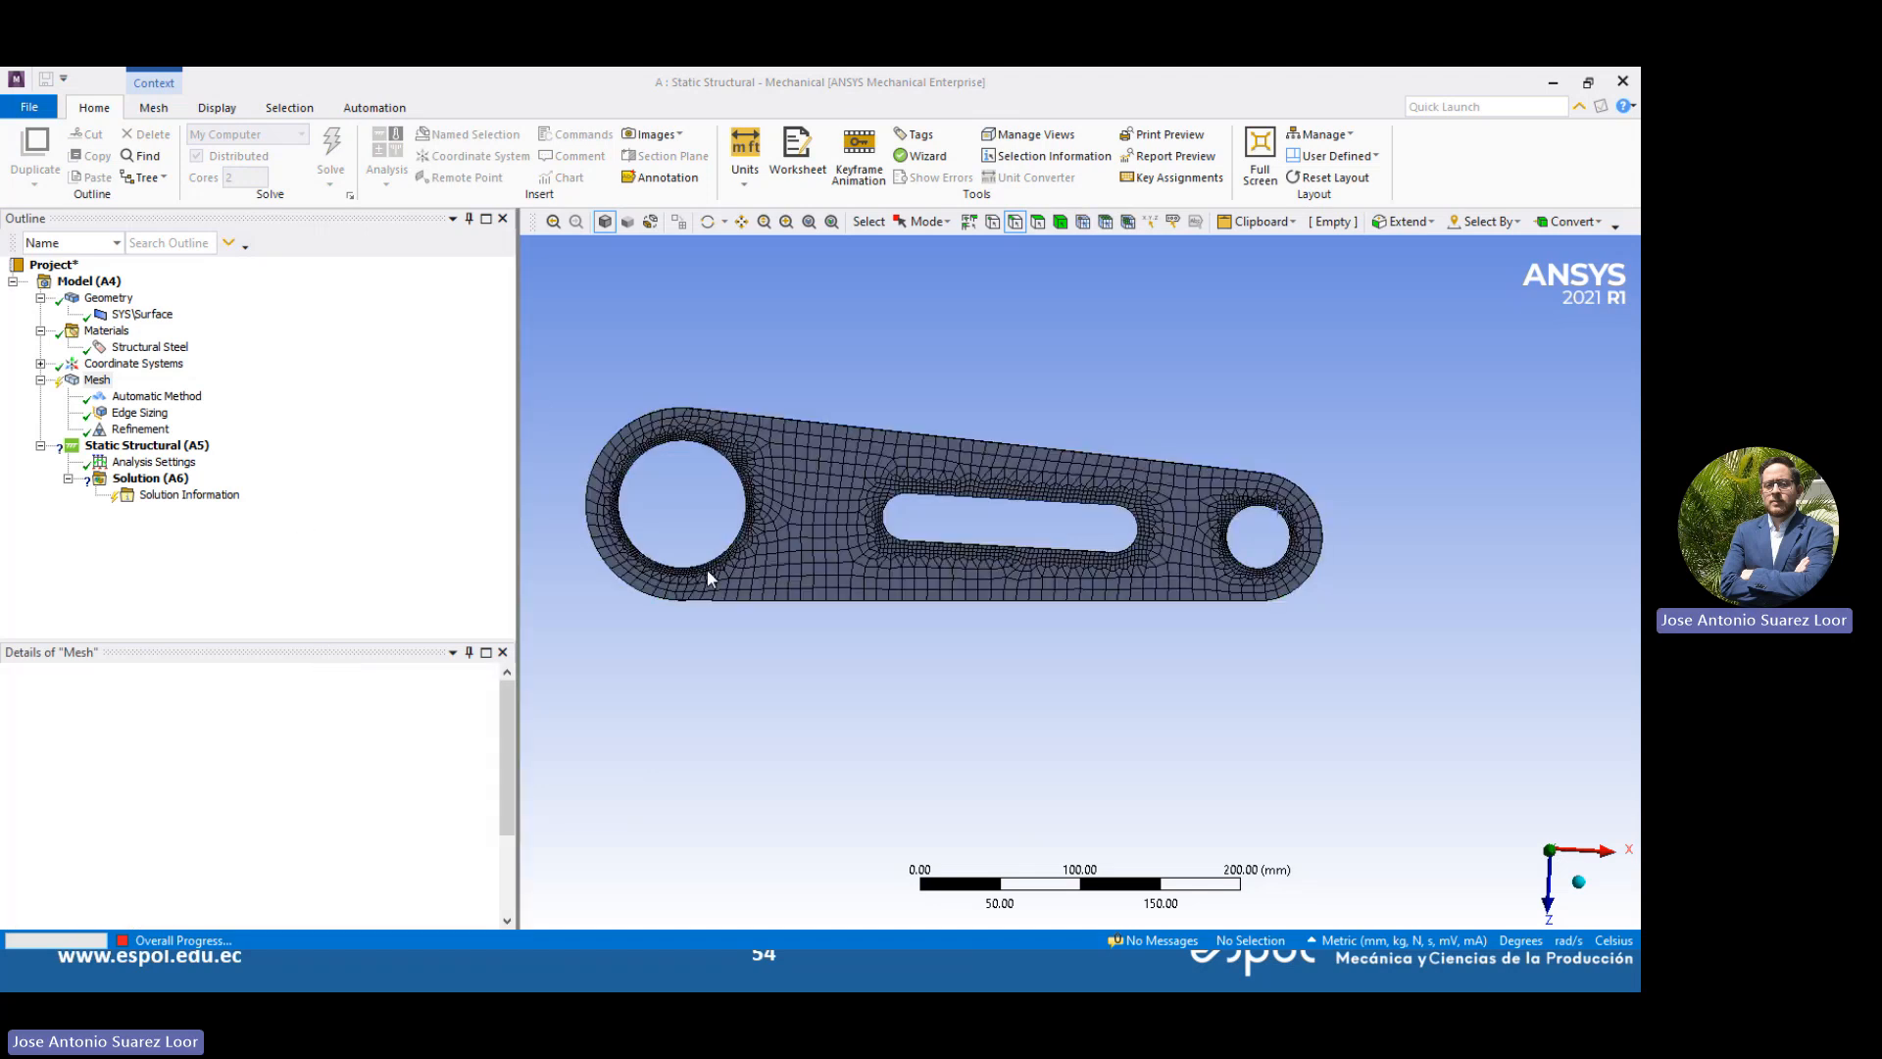
Examine the regenerated mesh's orthogonal quality statistics and the elements below the slot, and review the Automatic Method settings
scroll(446, 818, "down", 3)
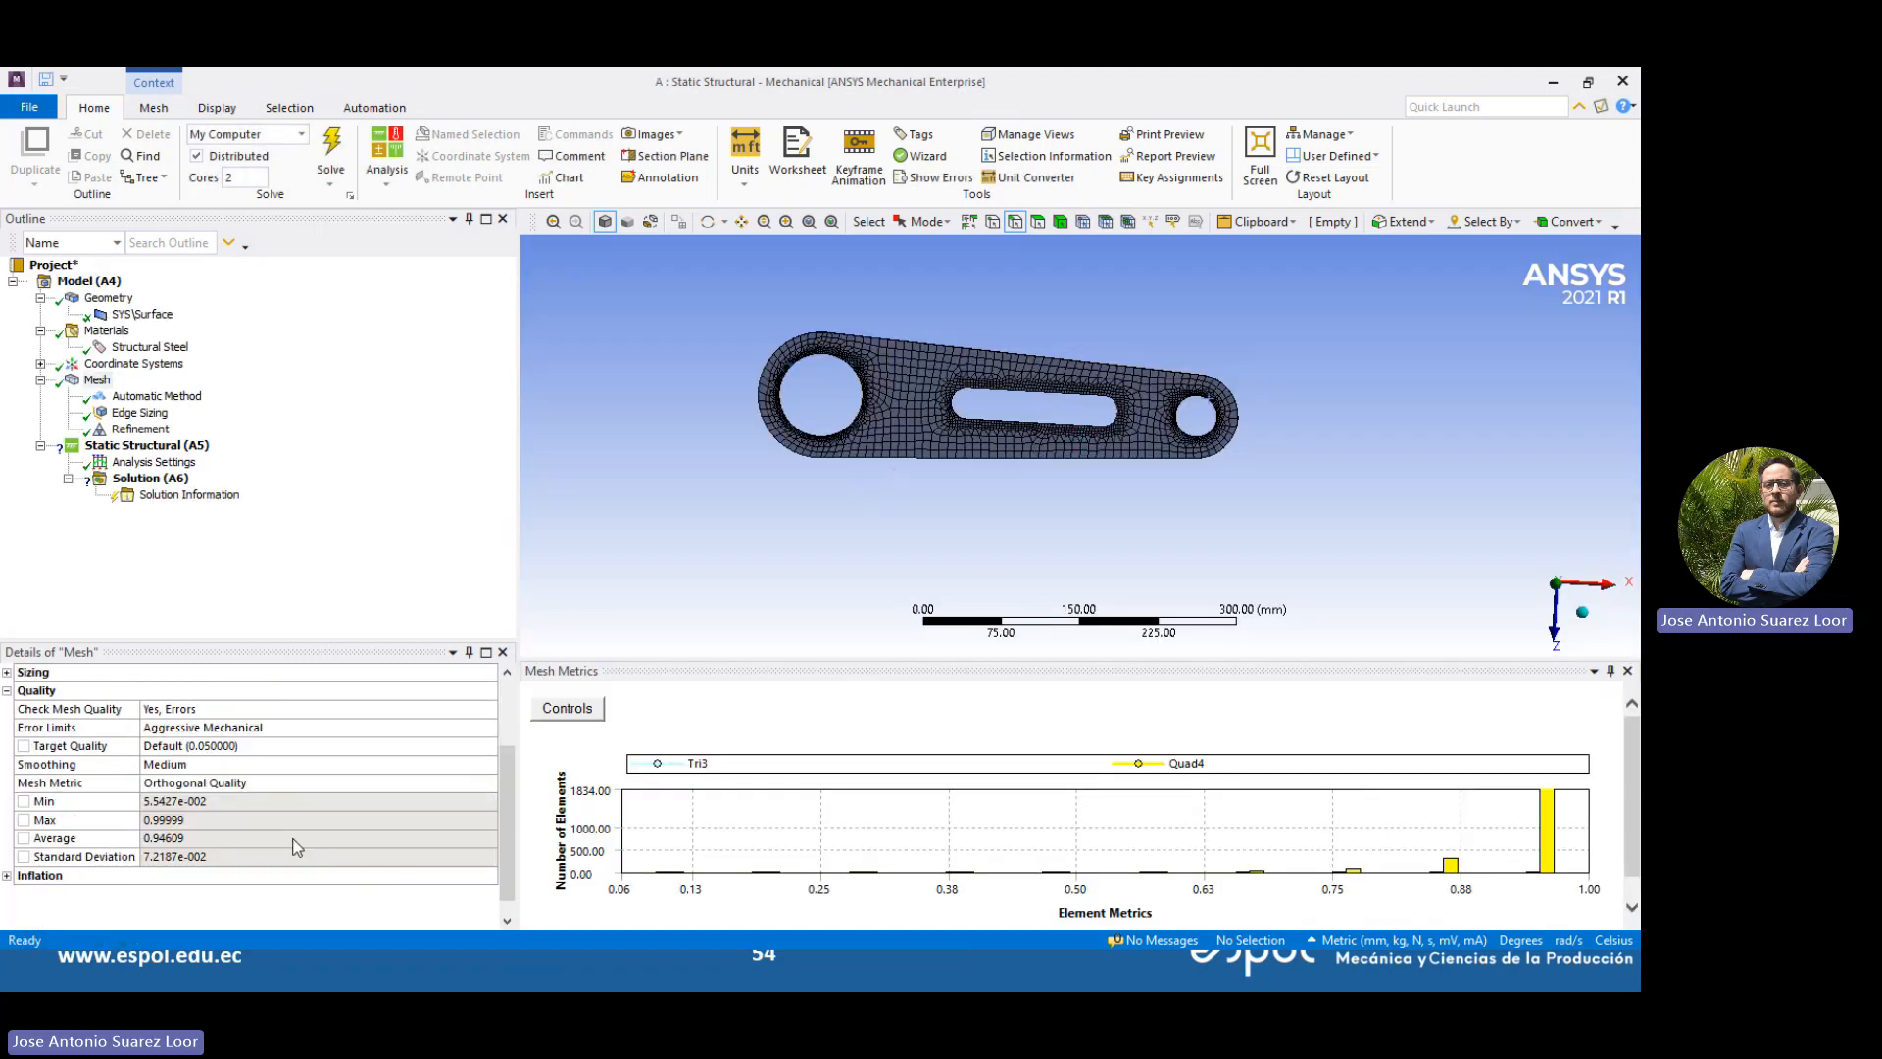
scroll(845, 344, "up", 5)
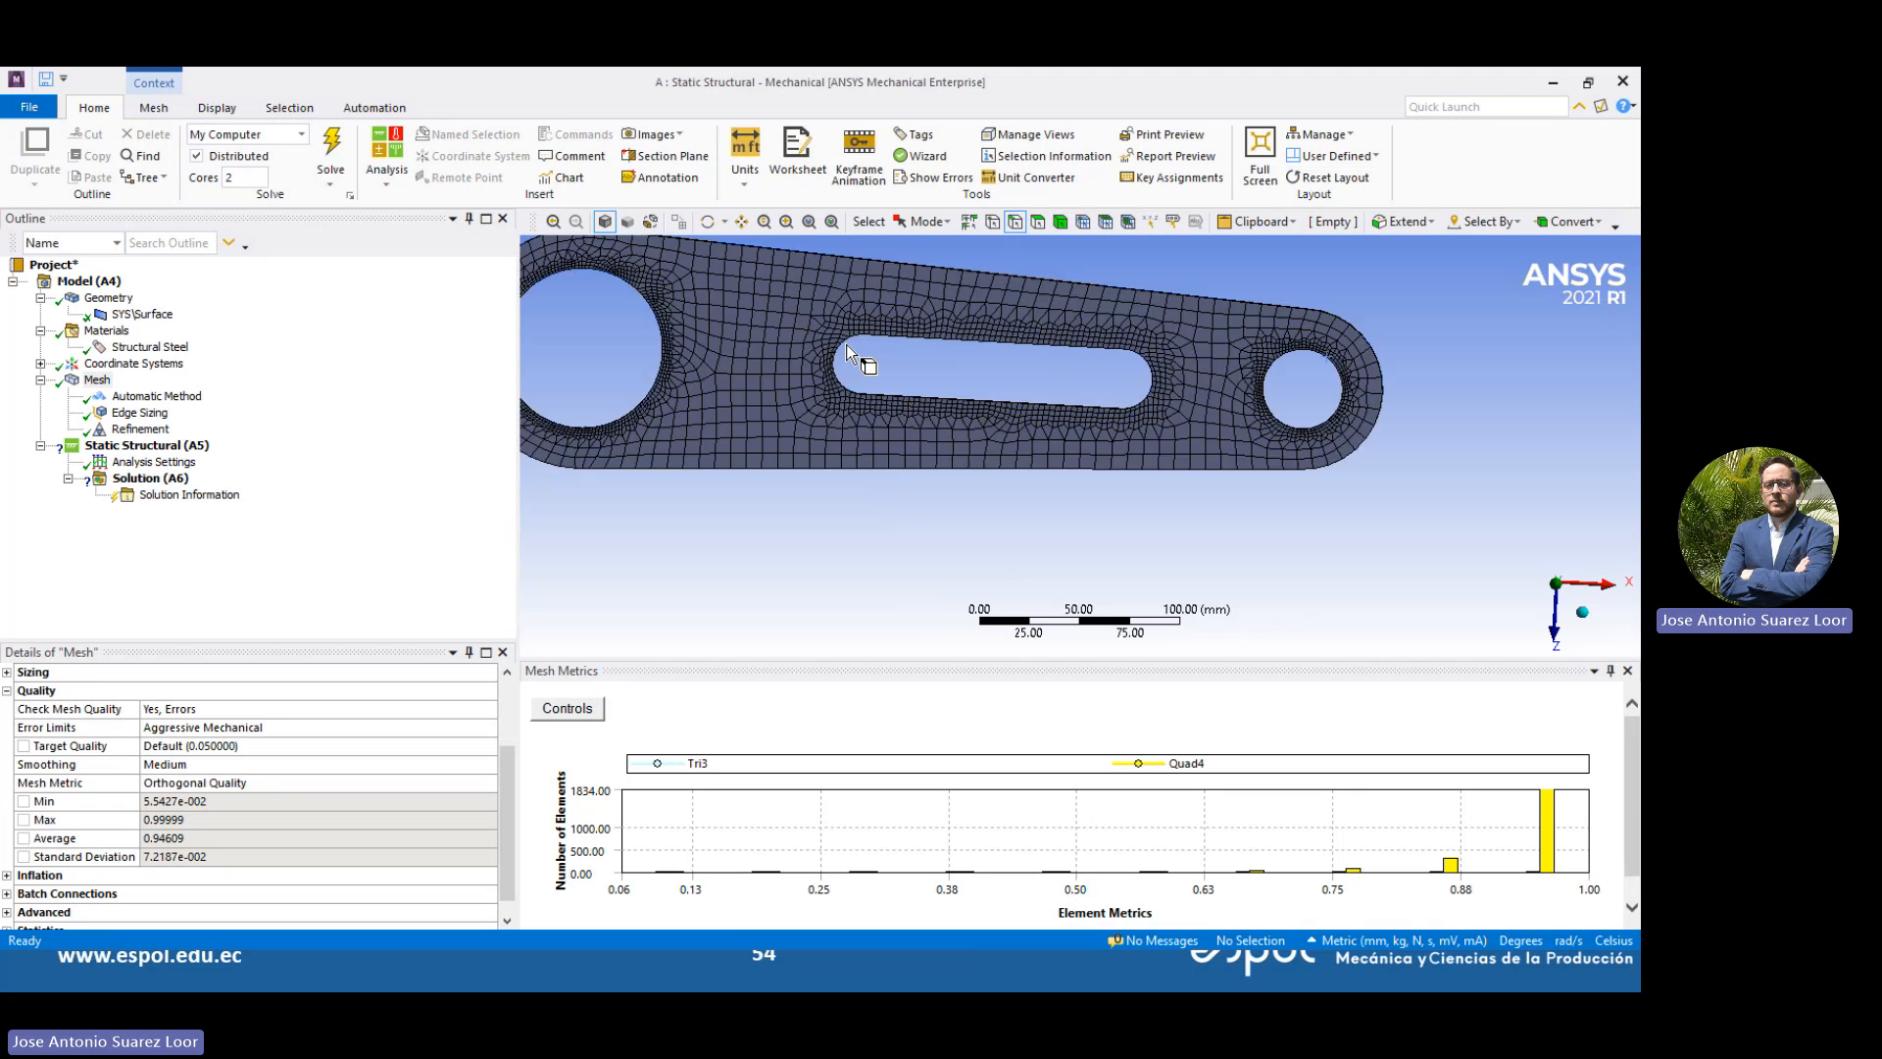
scroll(929, 374, "up", 3)
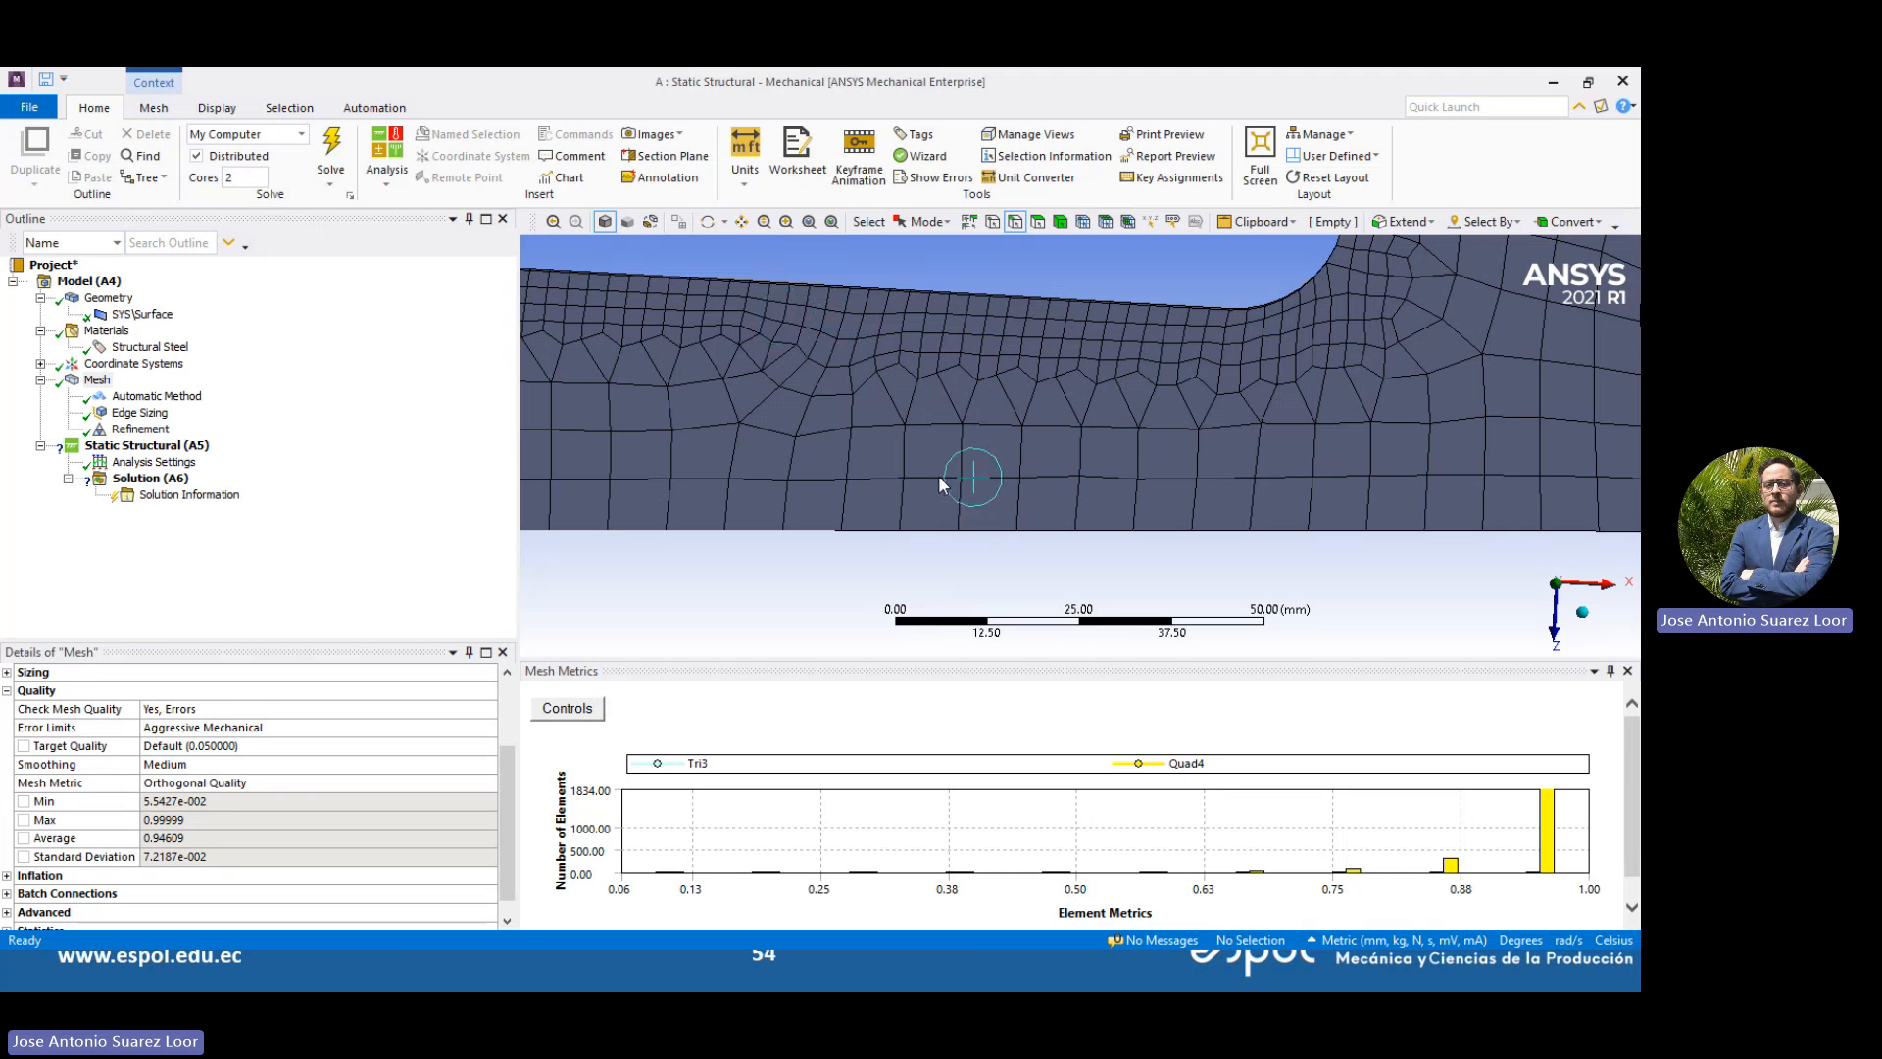
left_click(155, 396)
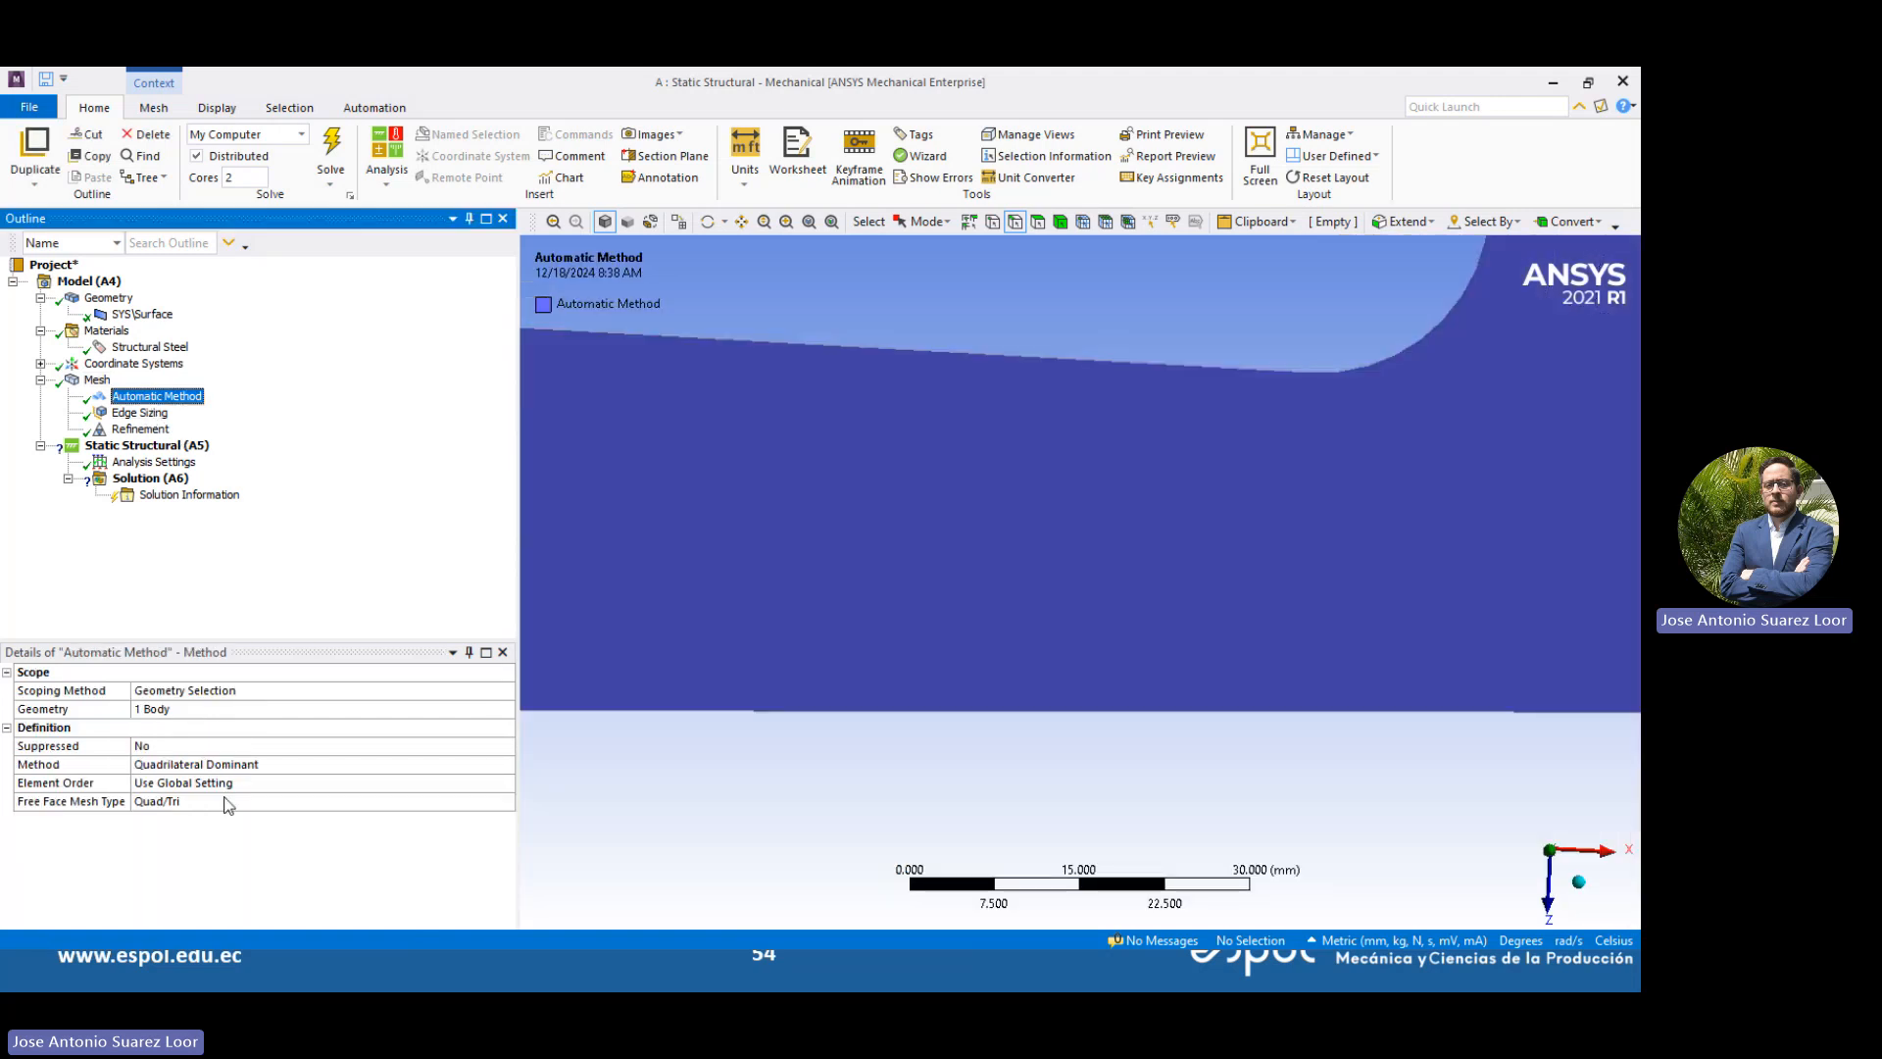
left_click(97, 380)
scroll(196, 754, "down", 3)
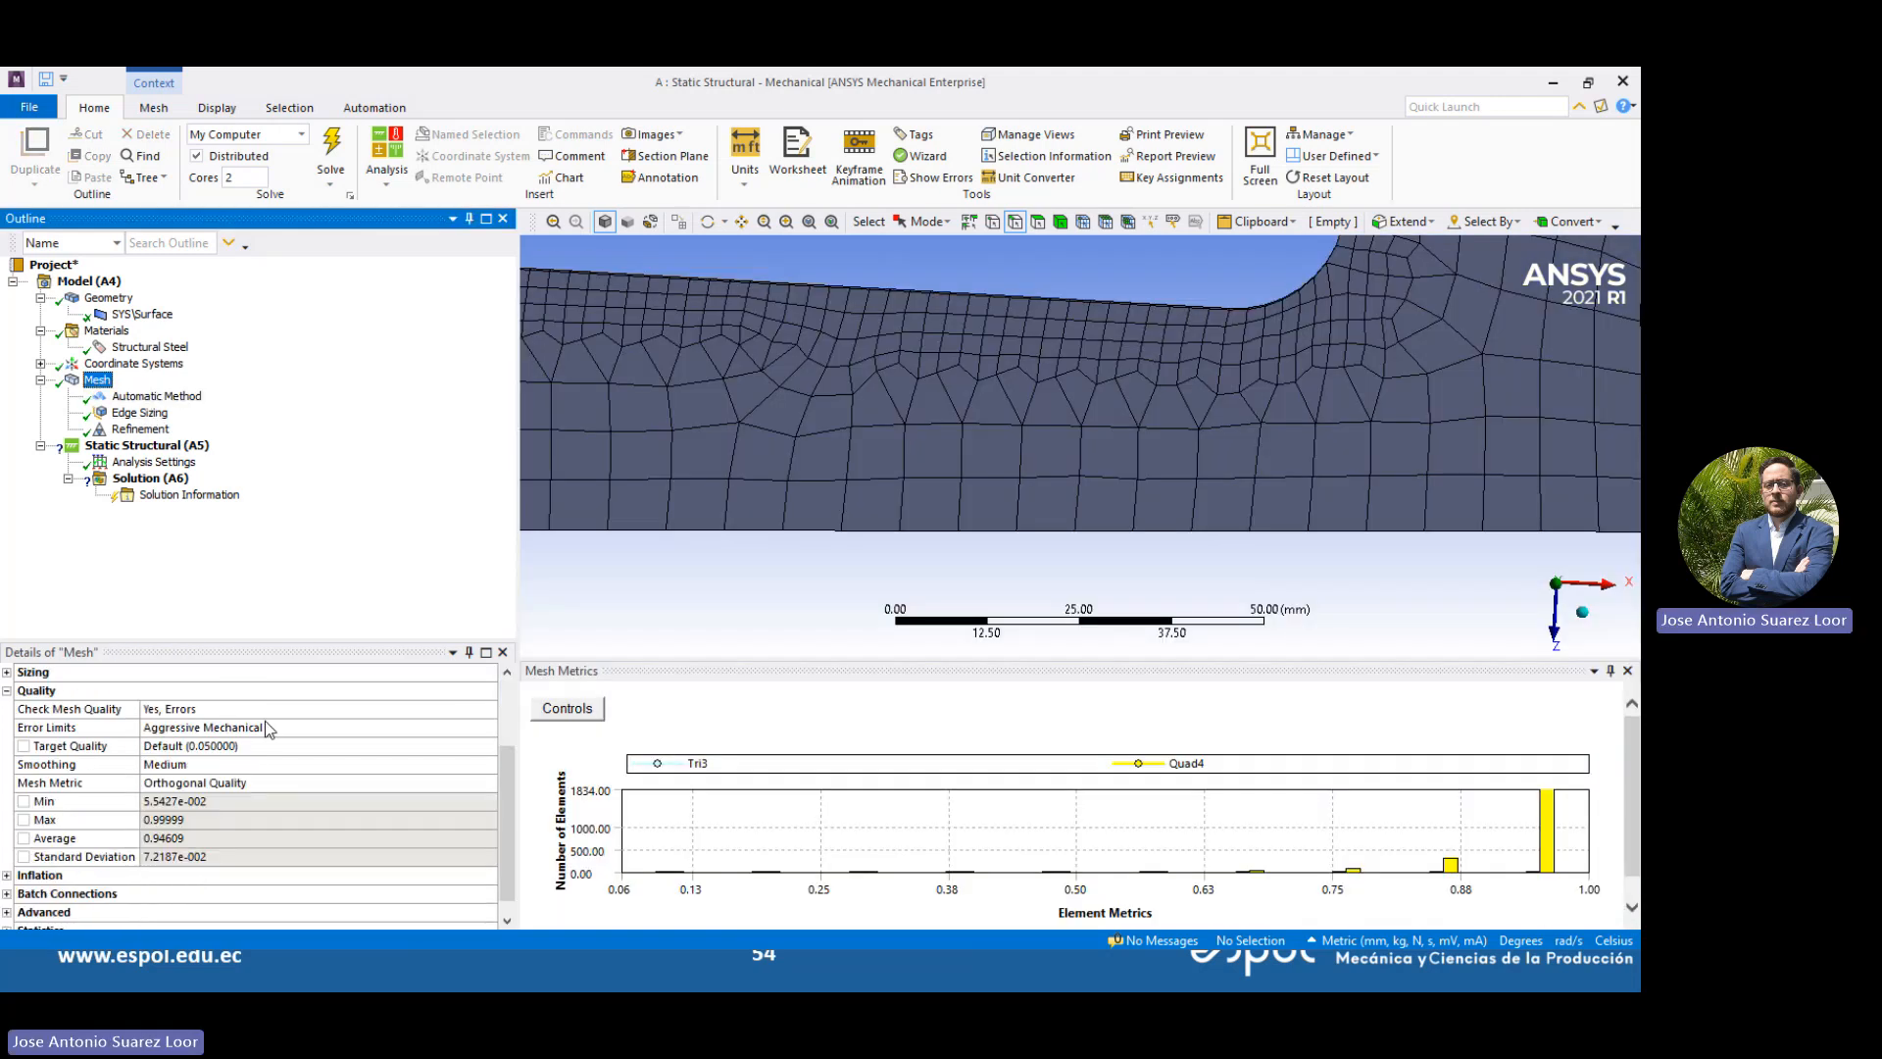
Set the global mesh Element Size to 7 mm and suppress the Edge Sizing control
scroll(195, 765, "up", 3)
left_click(182, 765)
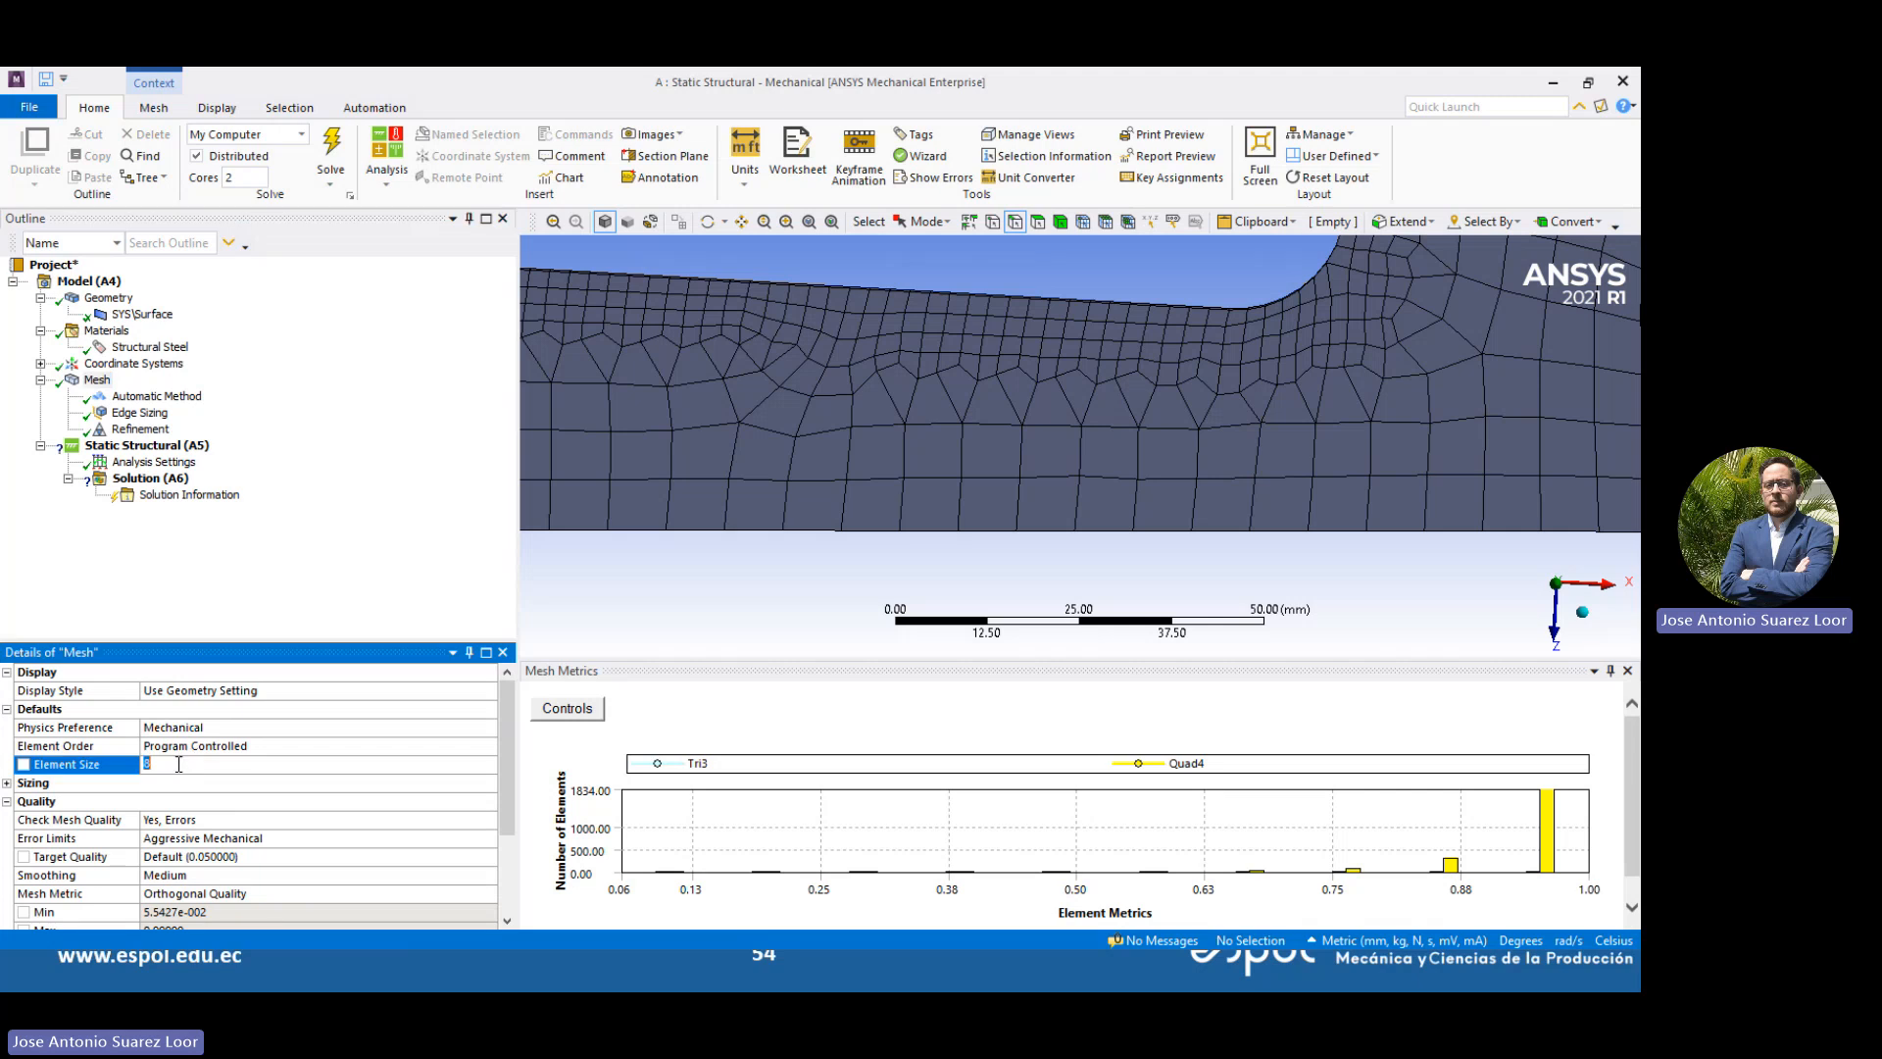
left_click(137, 413)
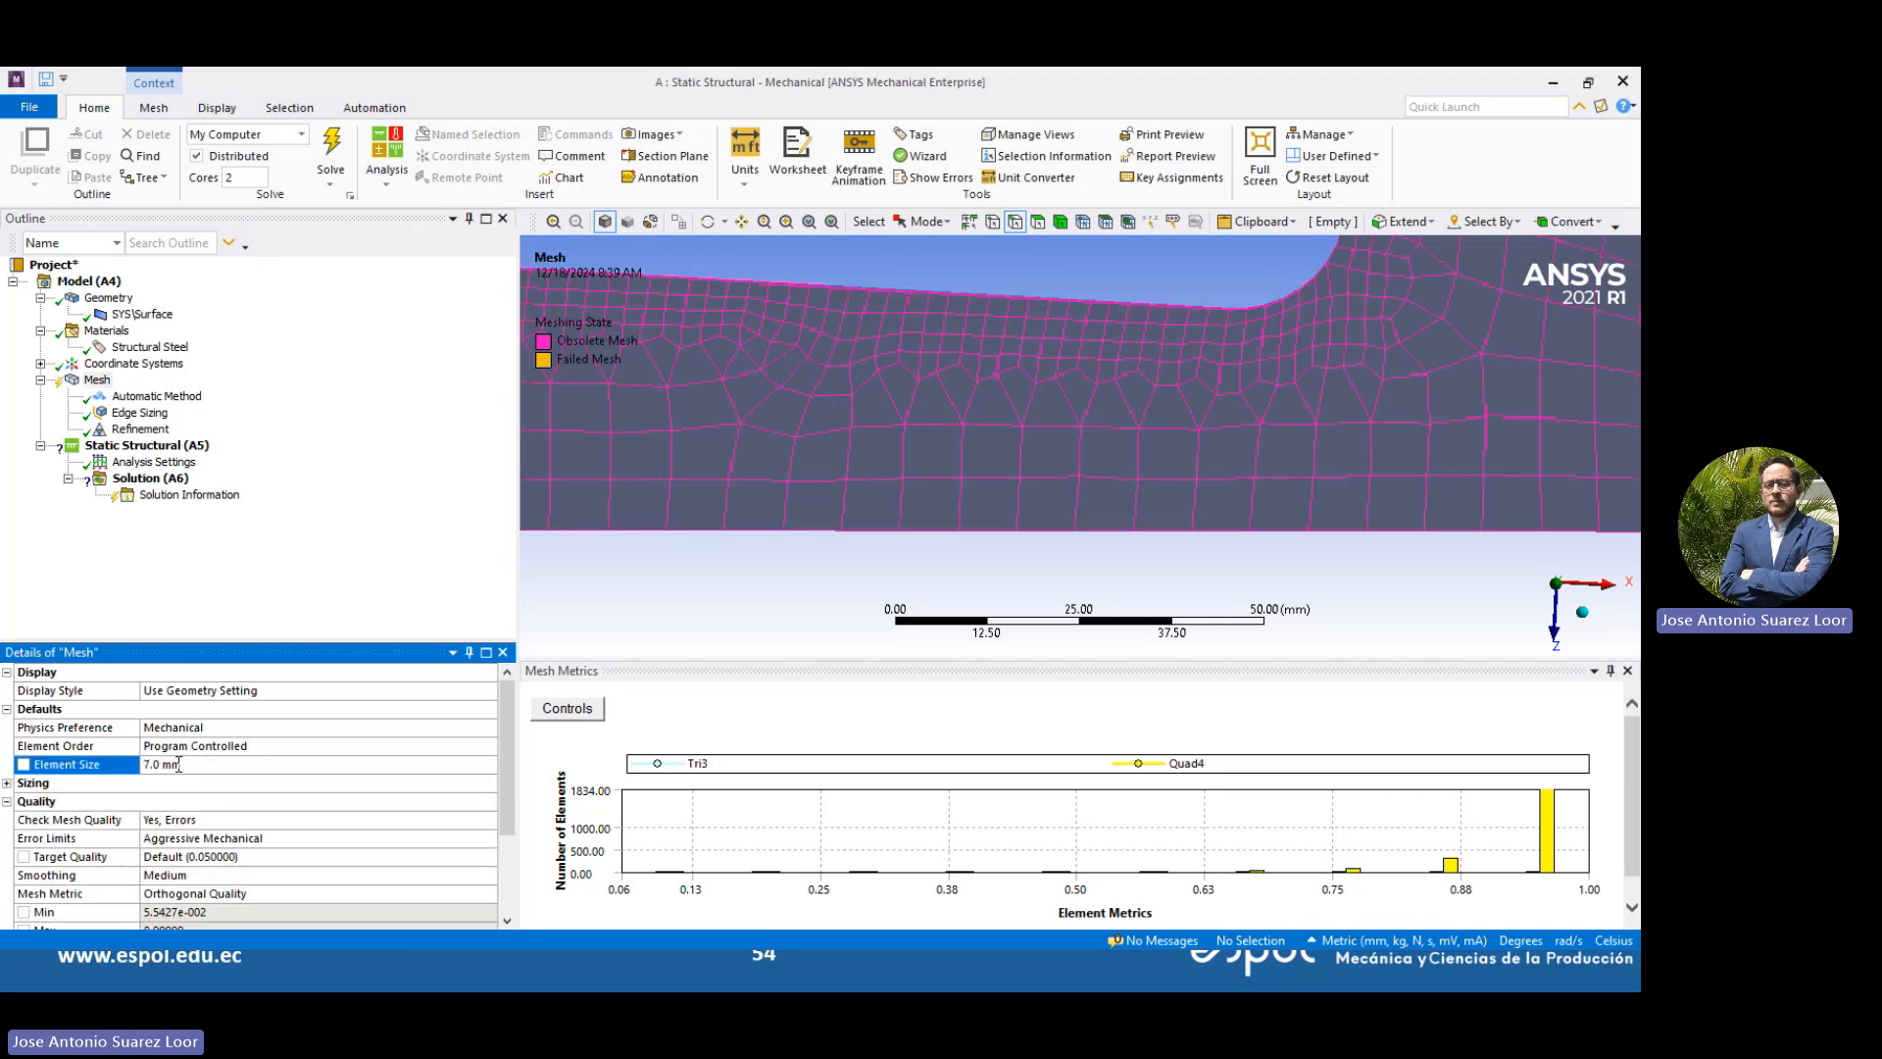
right_click(124, 422)
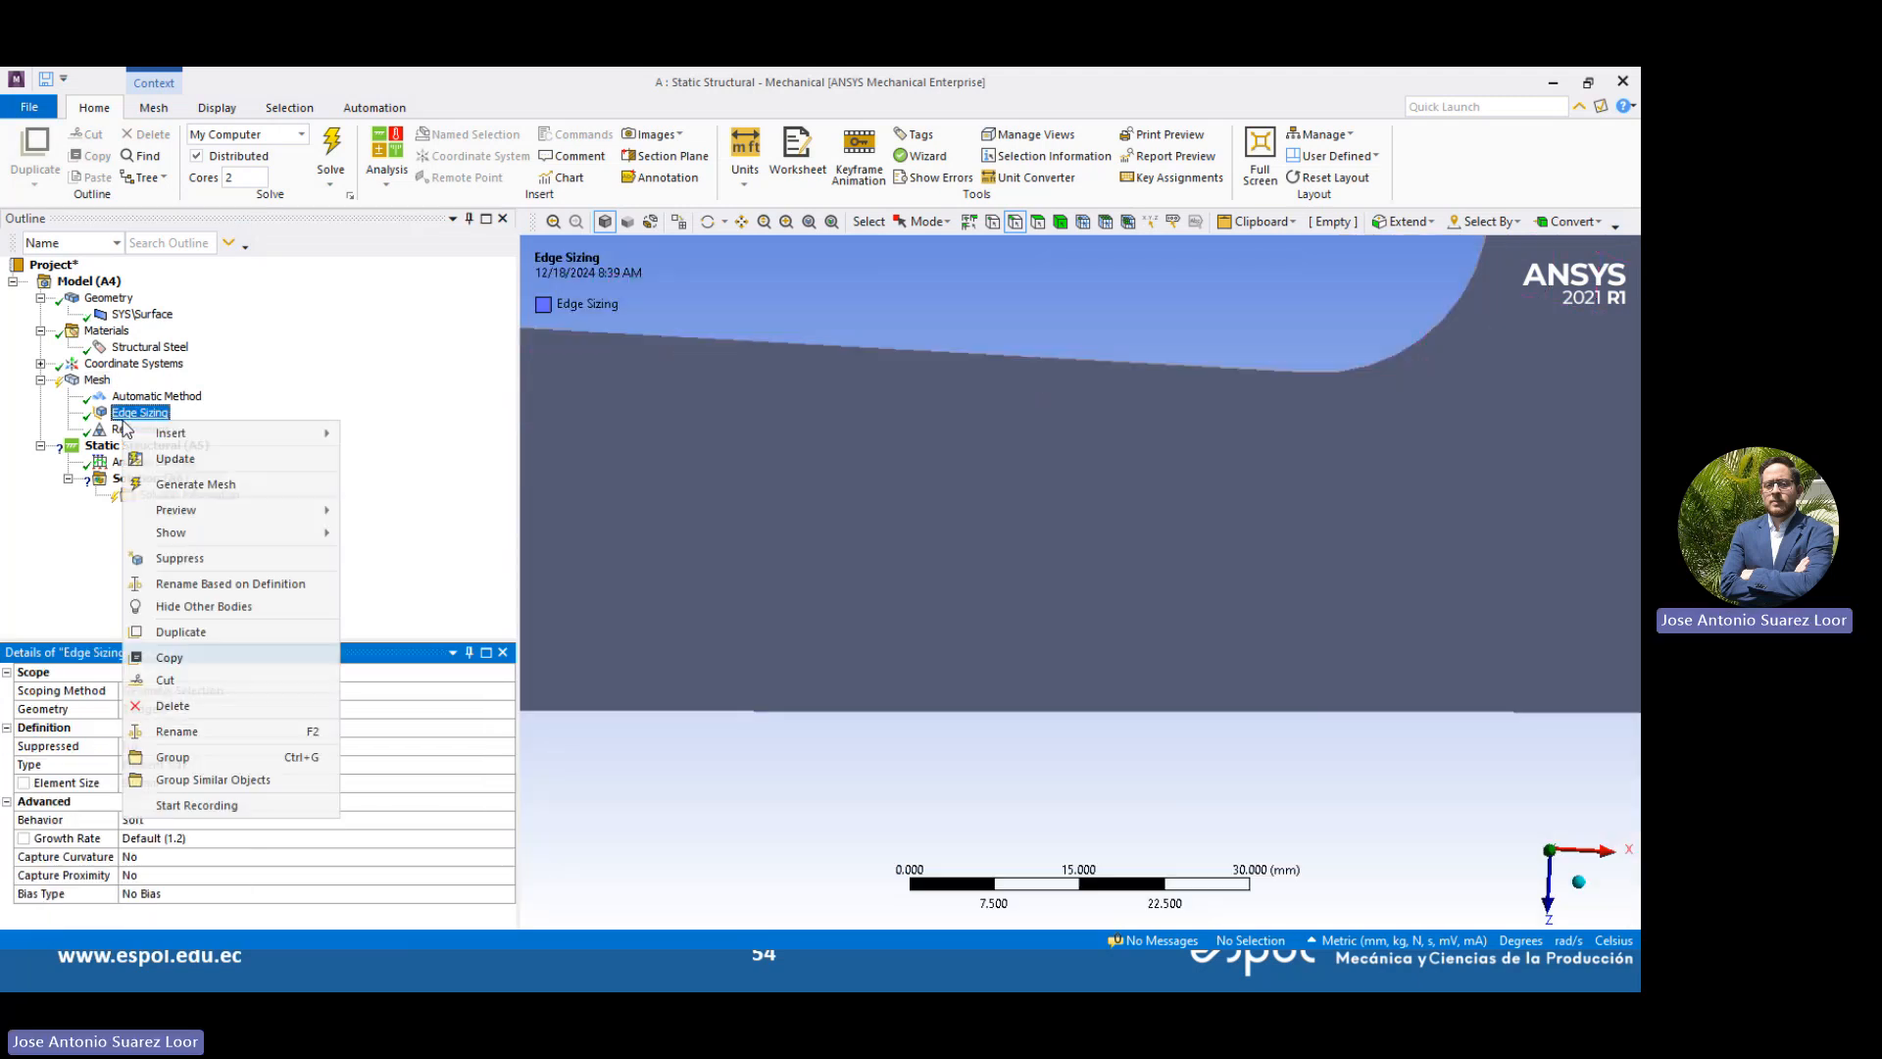
left_click(185, 558)
Clear the obsolete mesh data and regenerate the mesh with the 7 mm element size and without Edge Sizing
left_click(84, 380)
right_click(78, 384)
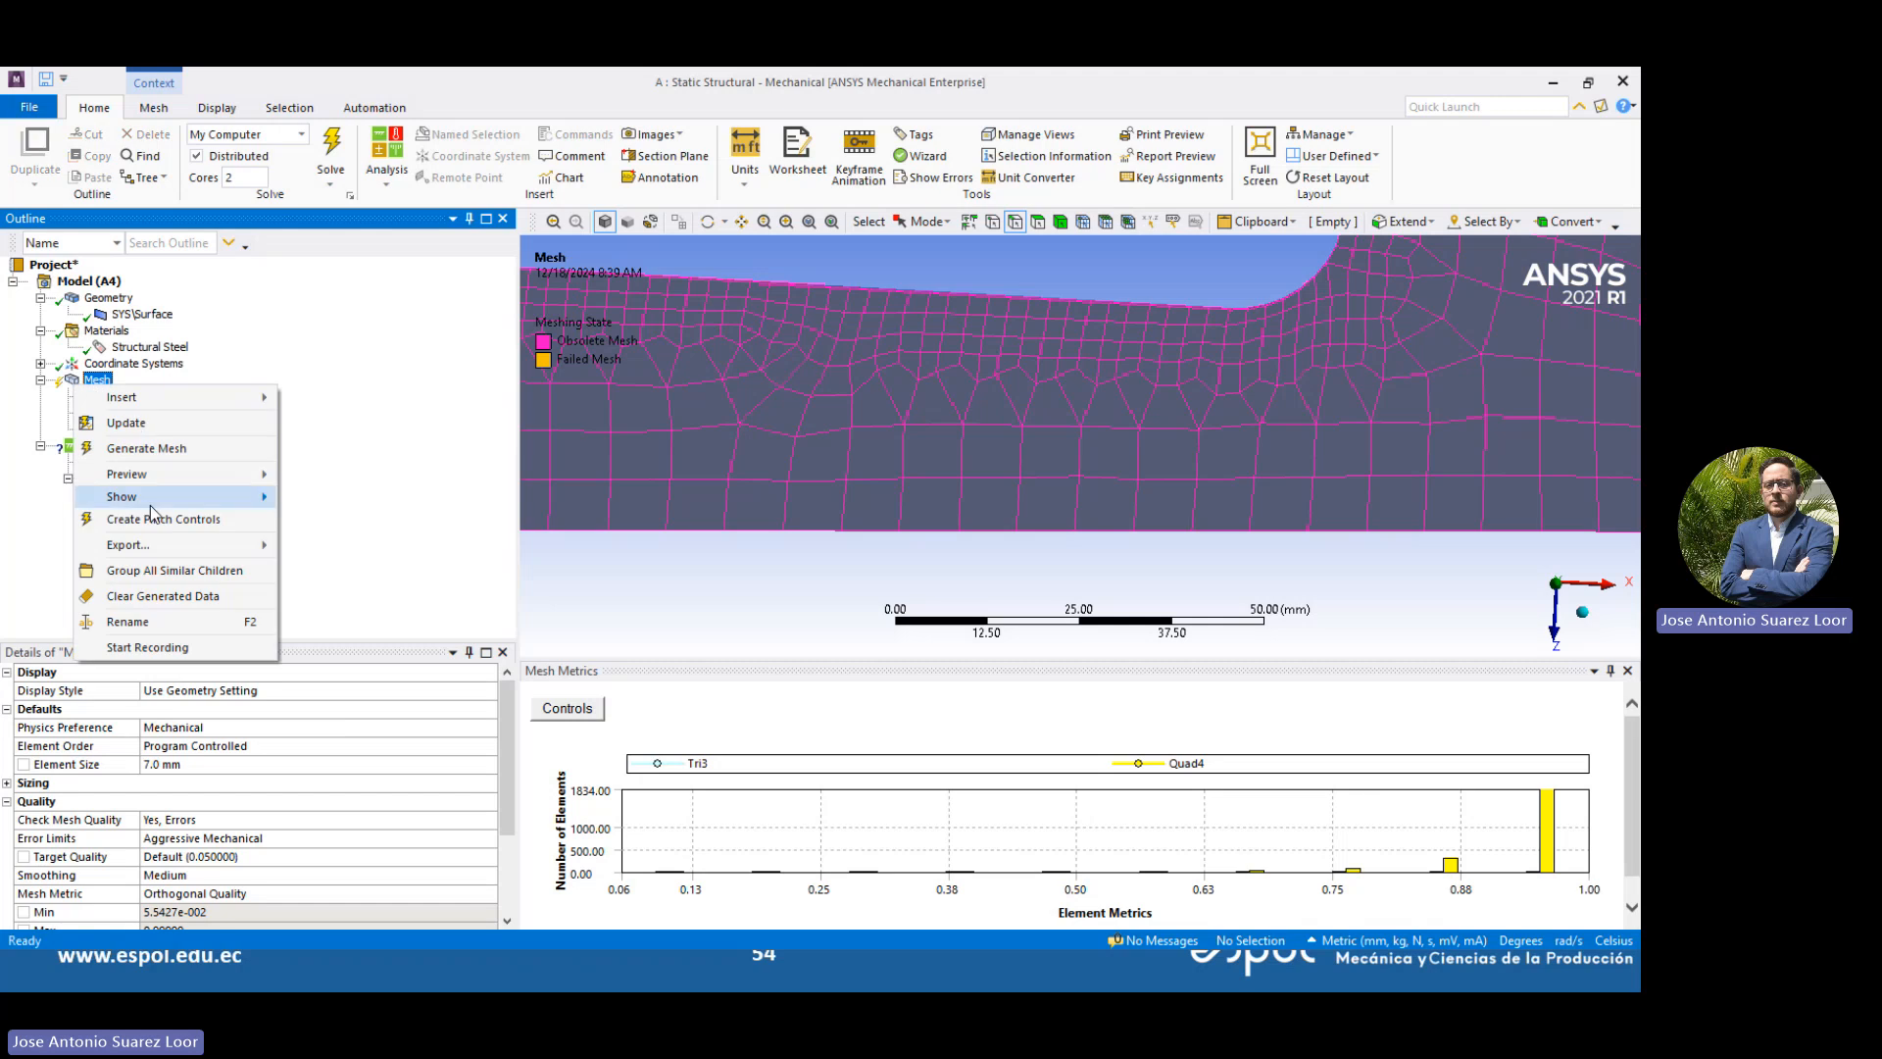
mouse_move(155, 546)
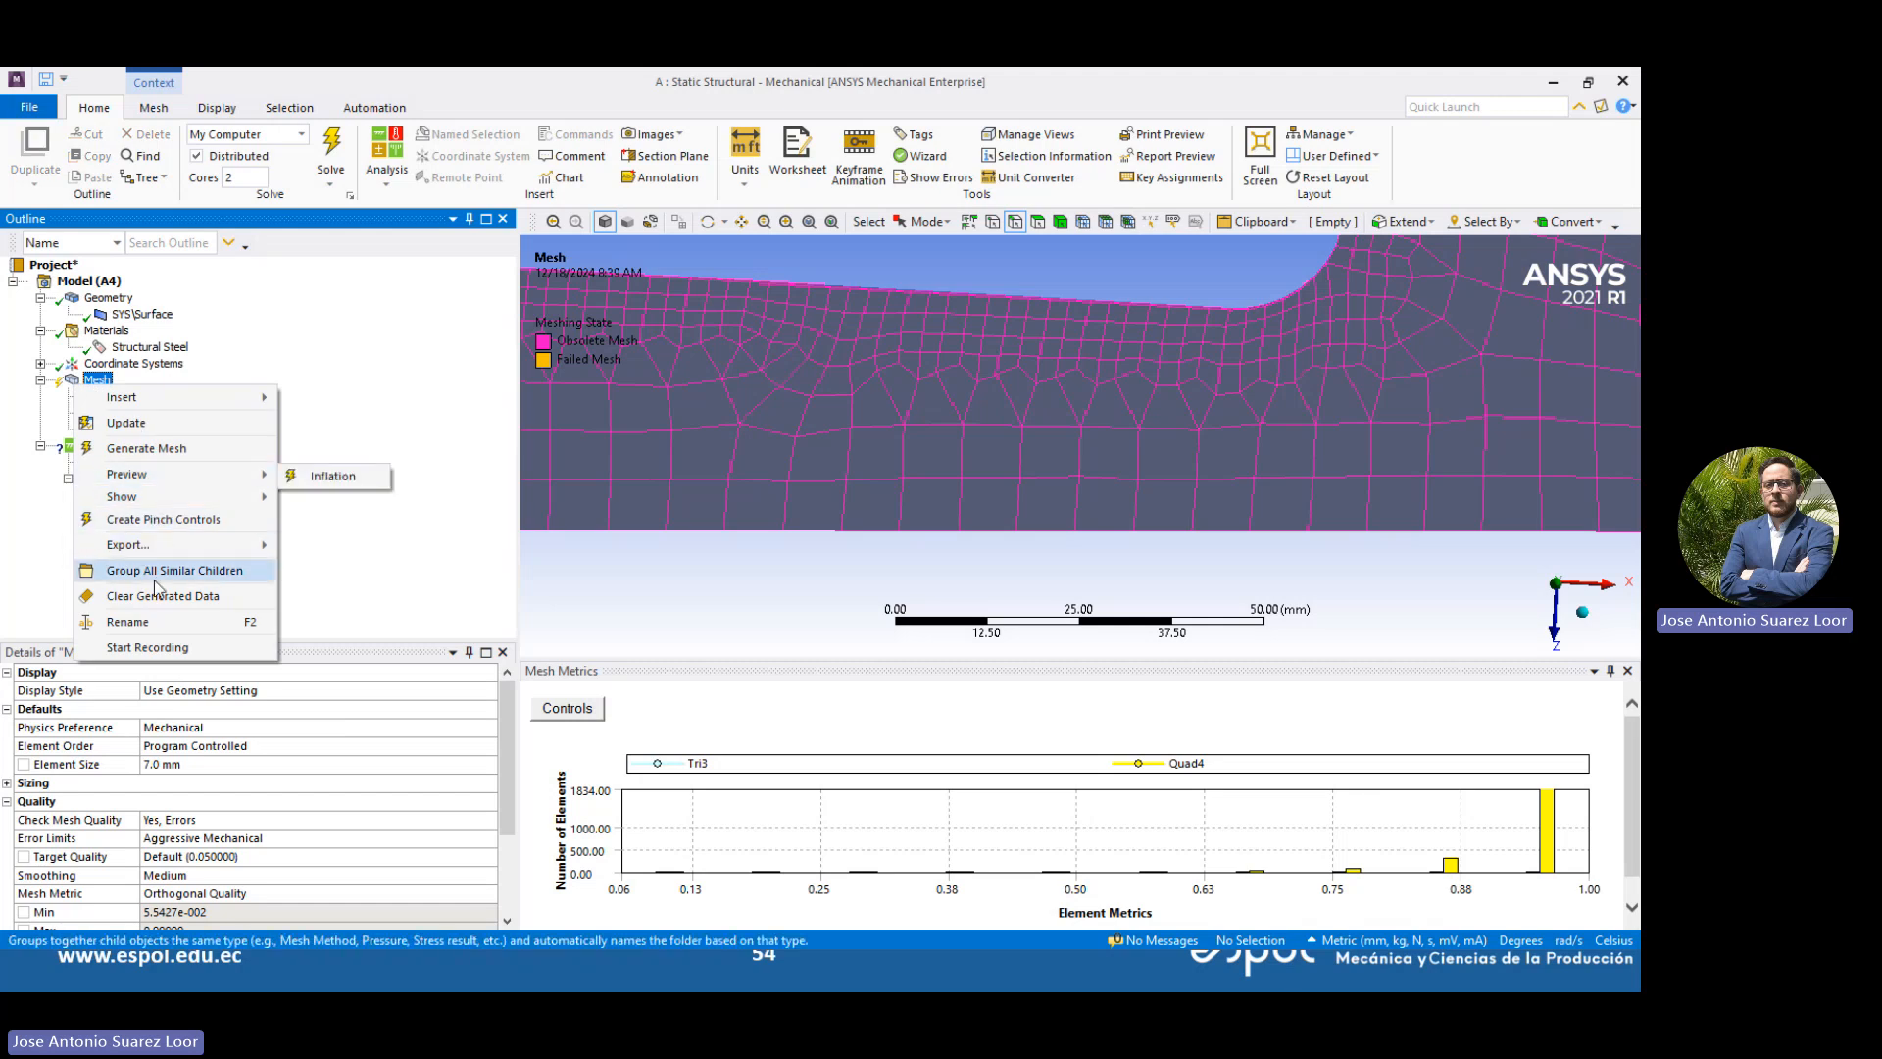
left_click(157, 596)
left_click(894, 593)
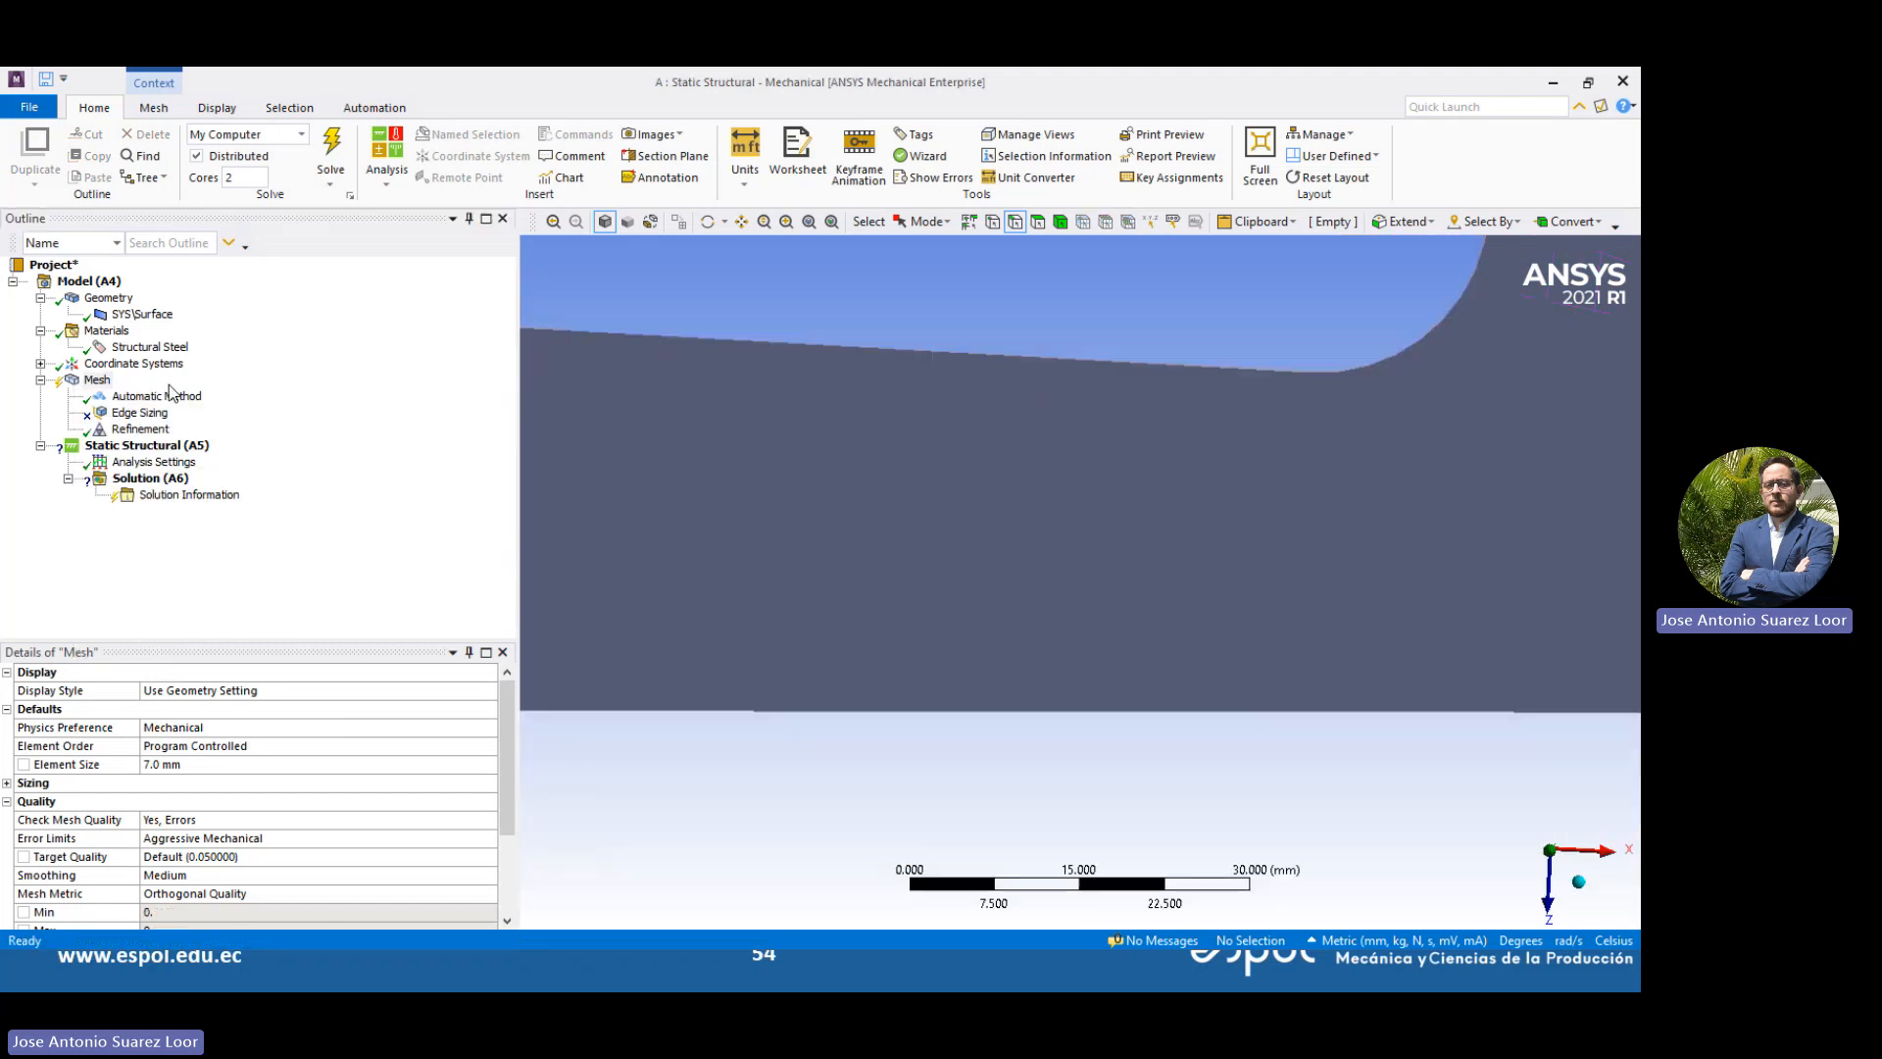
right_click(106, 381)
left_click(175, 441)
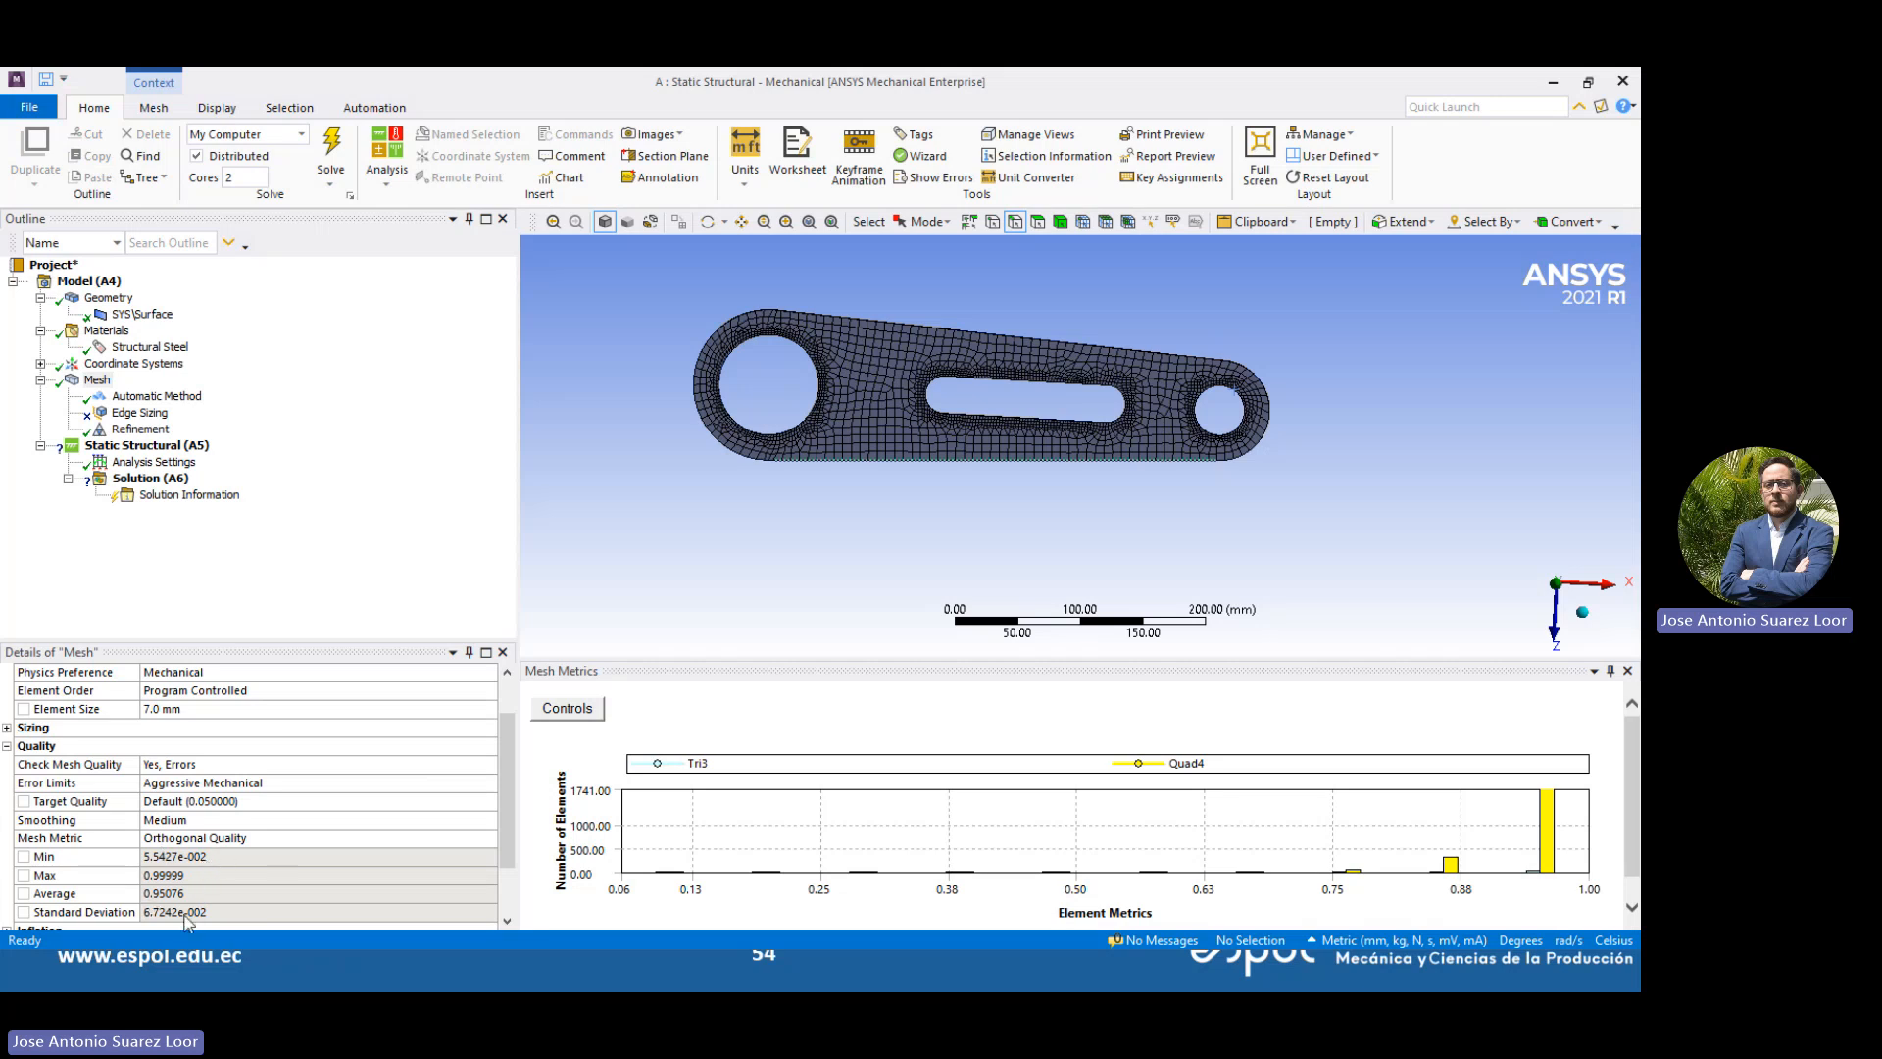
Inspect the new elements along the slot's lower edge and set the Mesh Metric to None
scroll(996, 521, "up", 10)
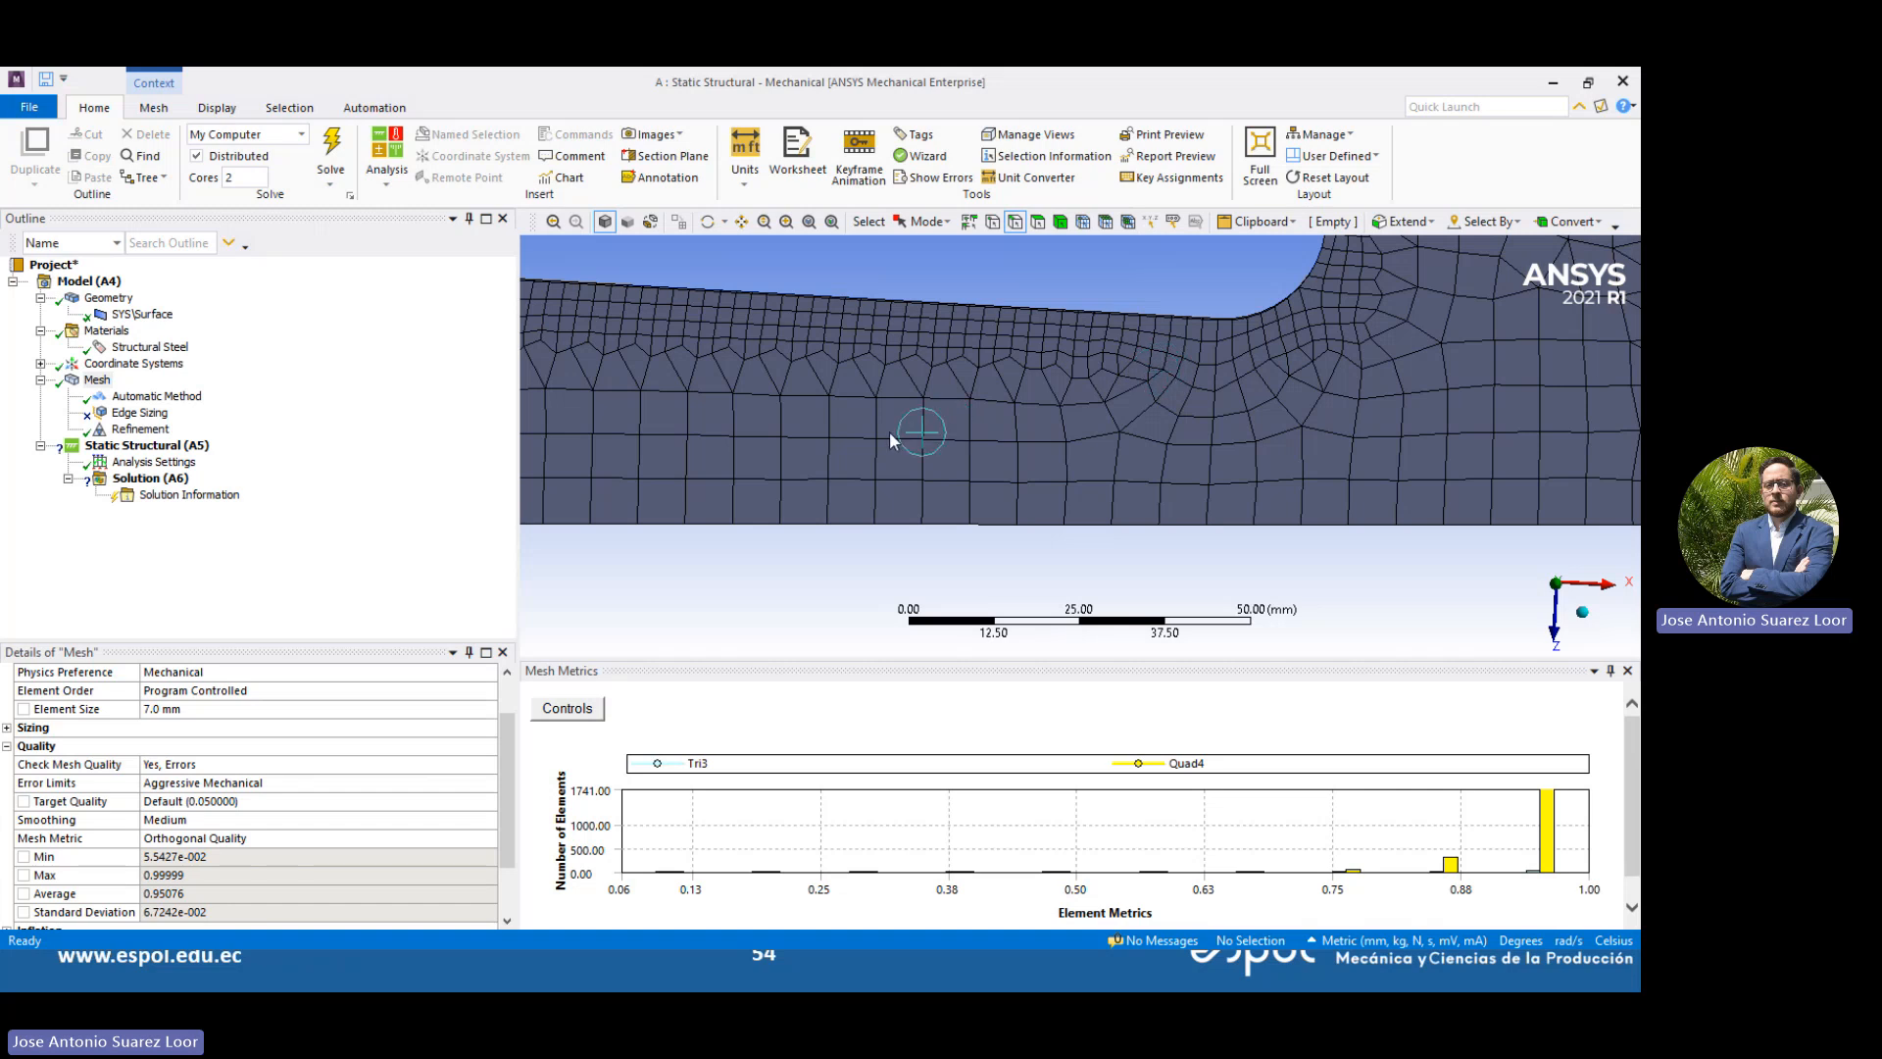
scroll(890, 432, "down", 10)
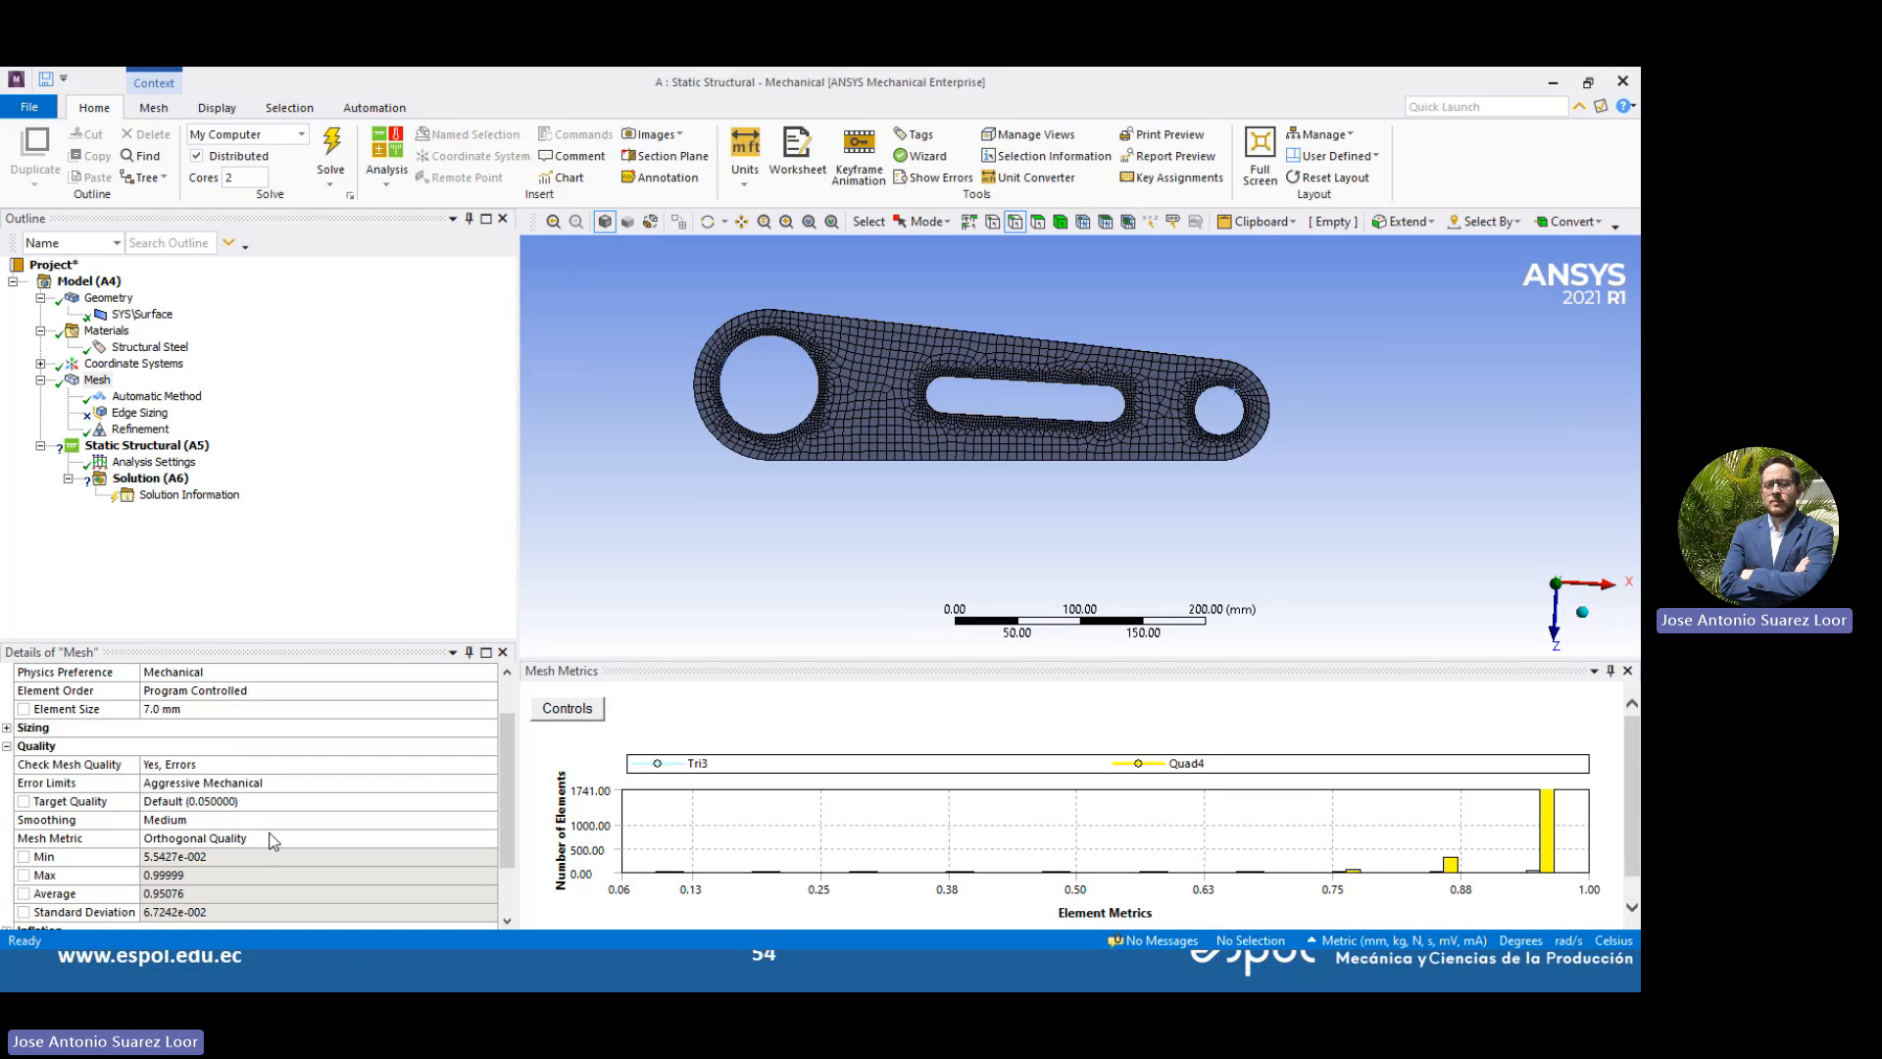
left_click(273, 841)
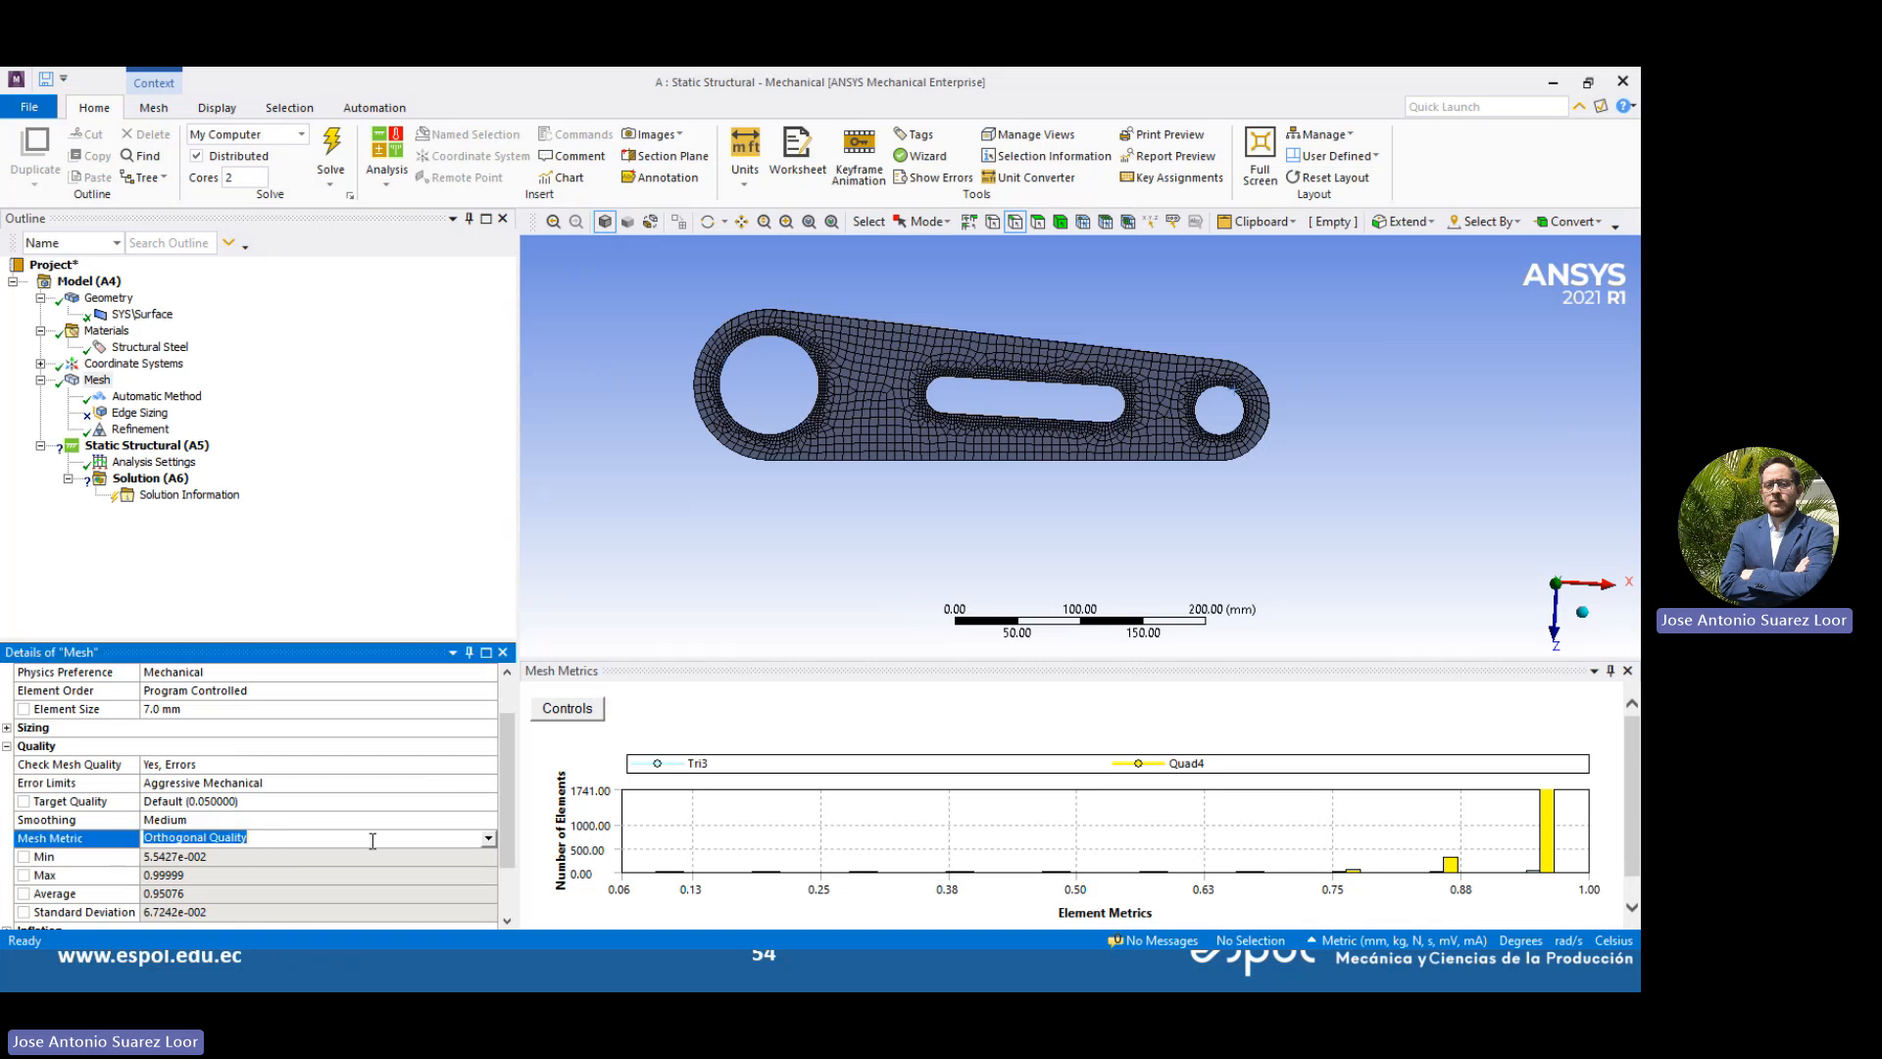
left_click(488, 838)
scroll(317, 863, "up", 1)
left_click(317, 855)
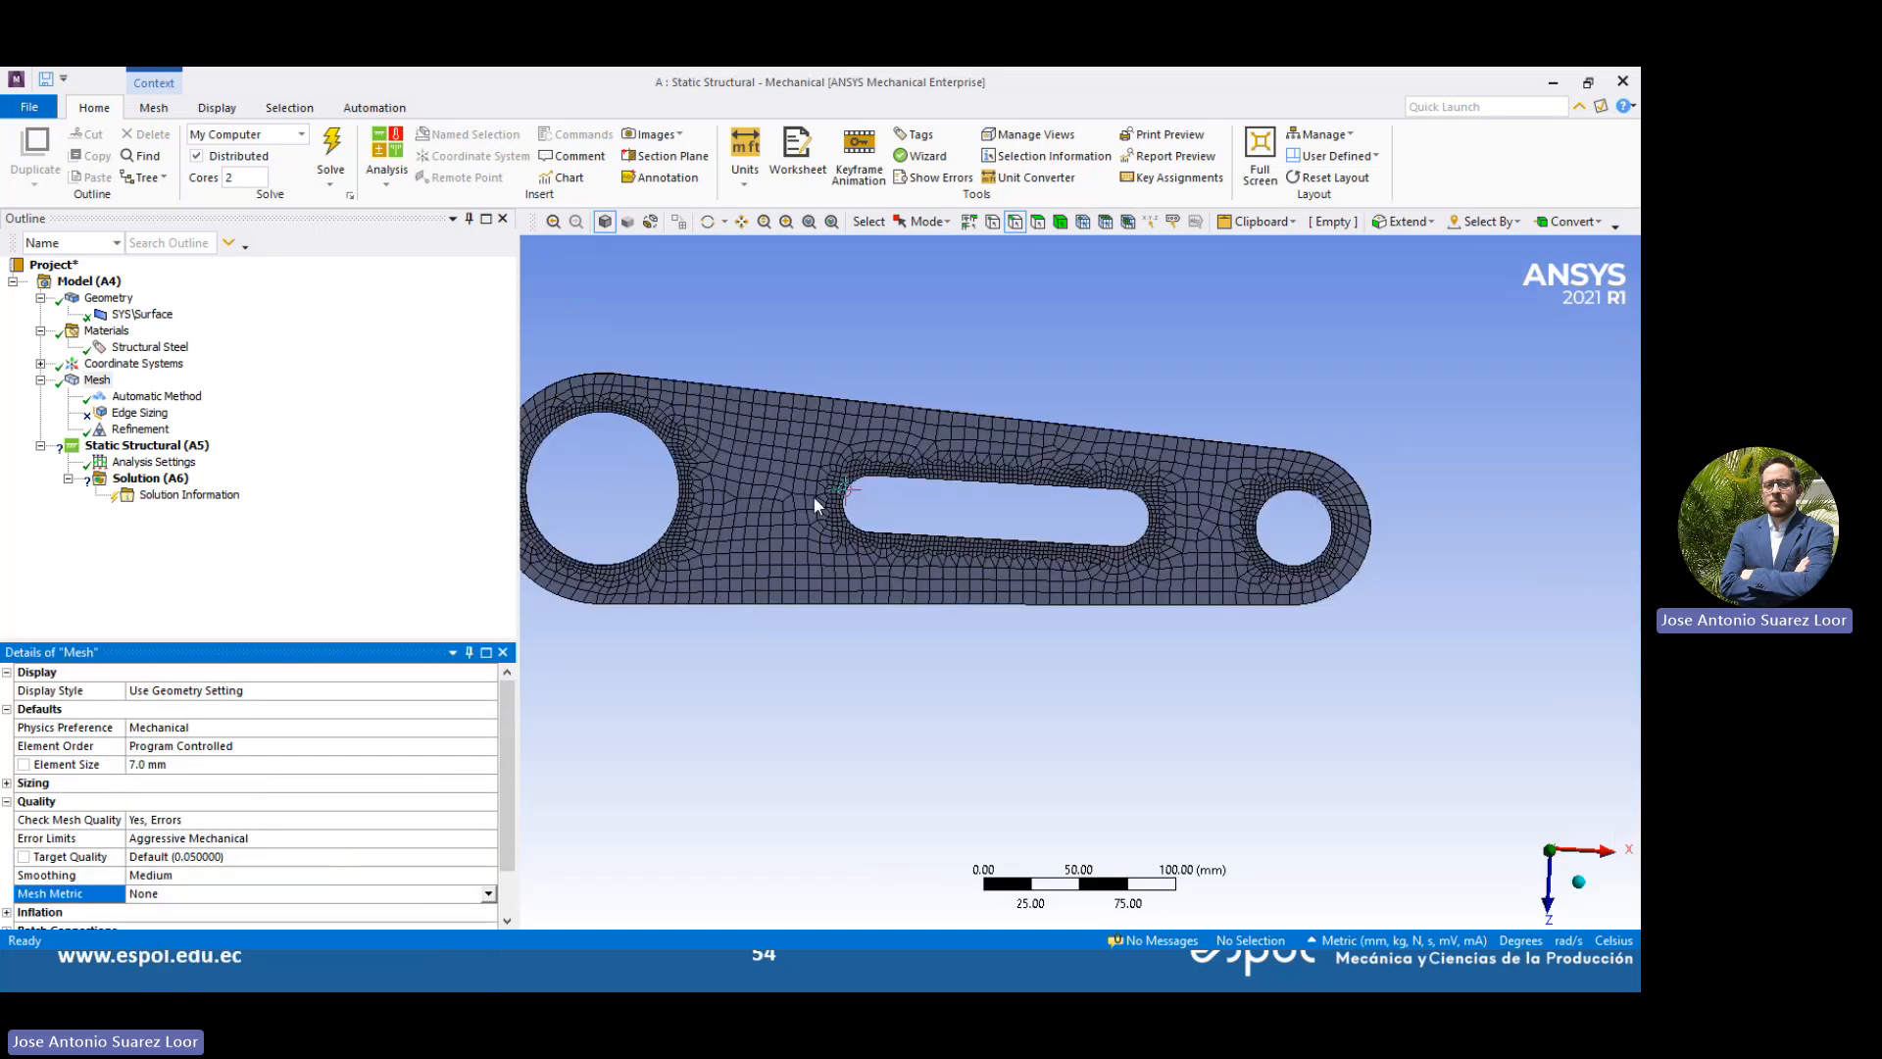
Switch to the Ansys 2D slide in PowerPoint to check the support location and loads, and return to Ansys Mechanical
key("alt+Tab")
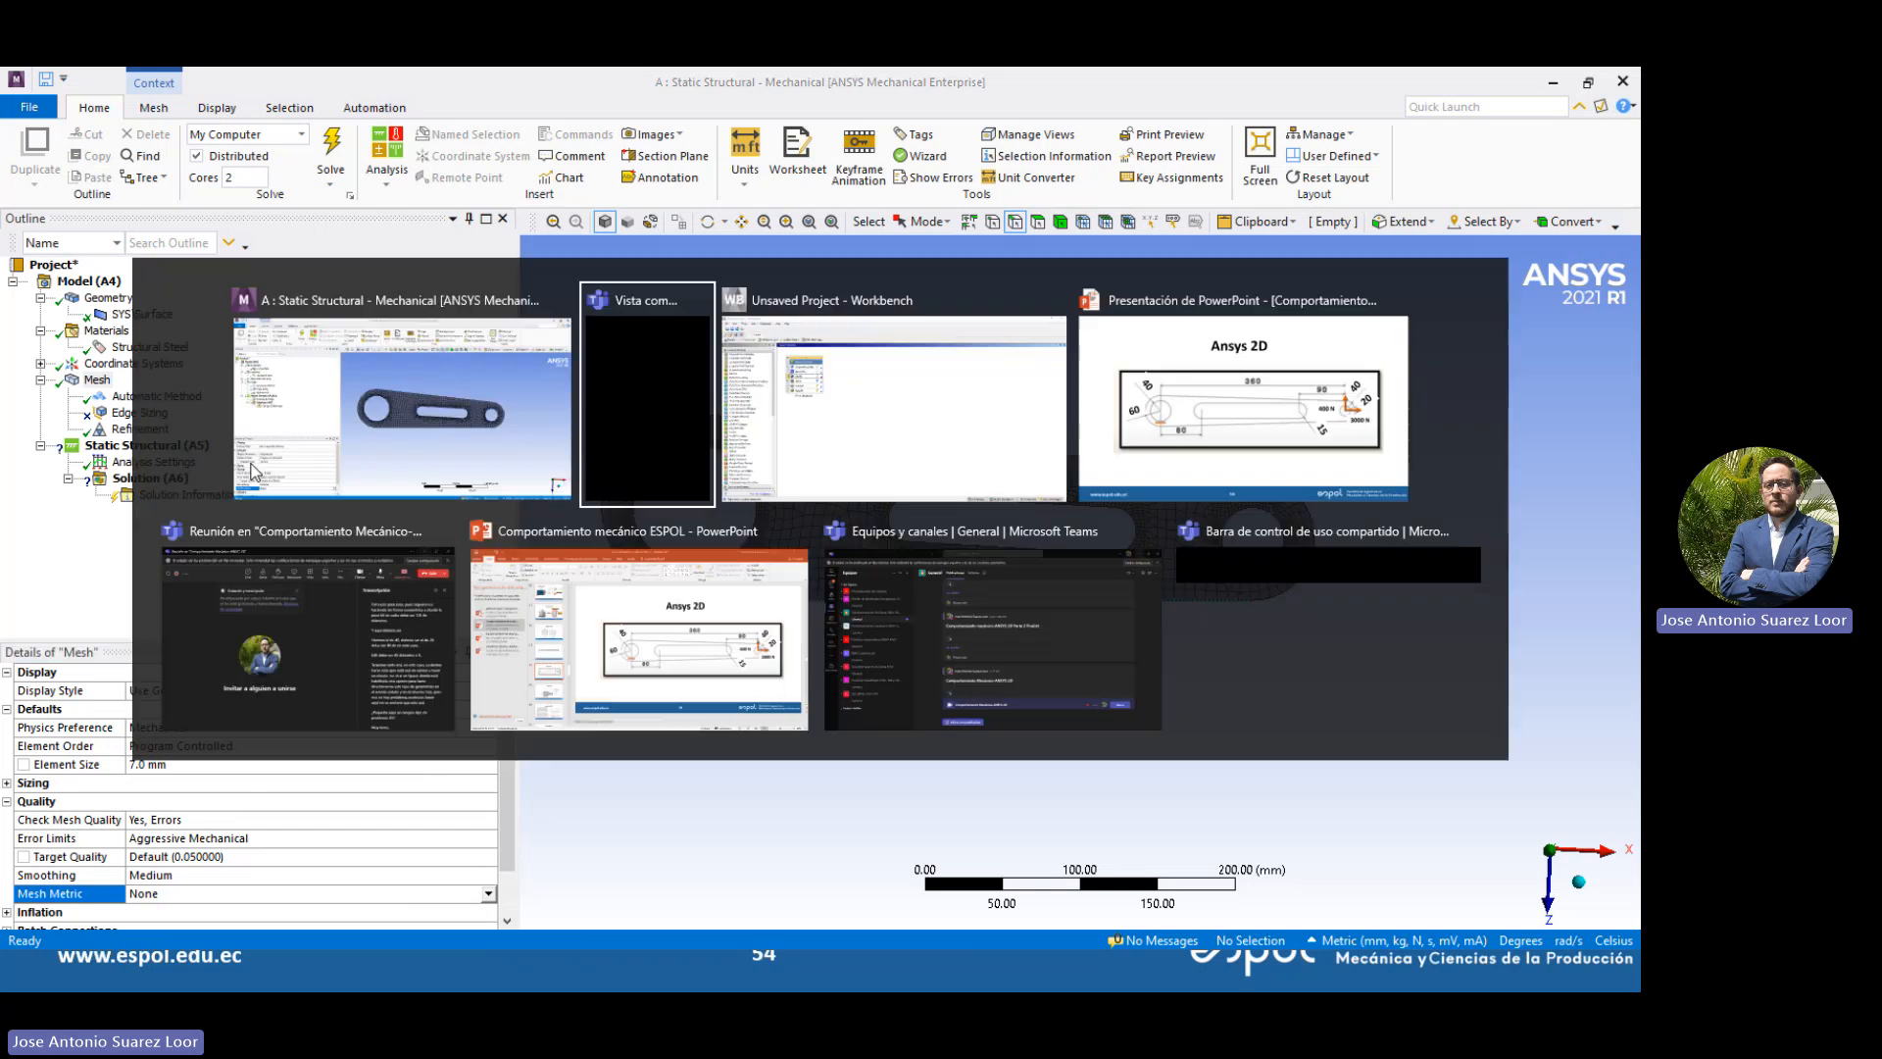
key("alt+Tab")
key("alt+Tab")
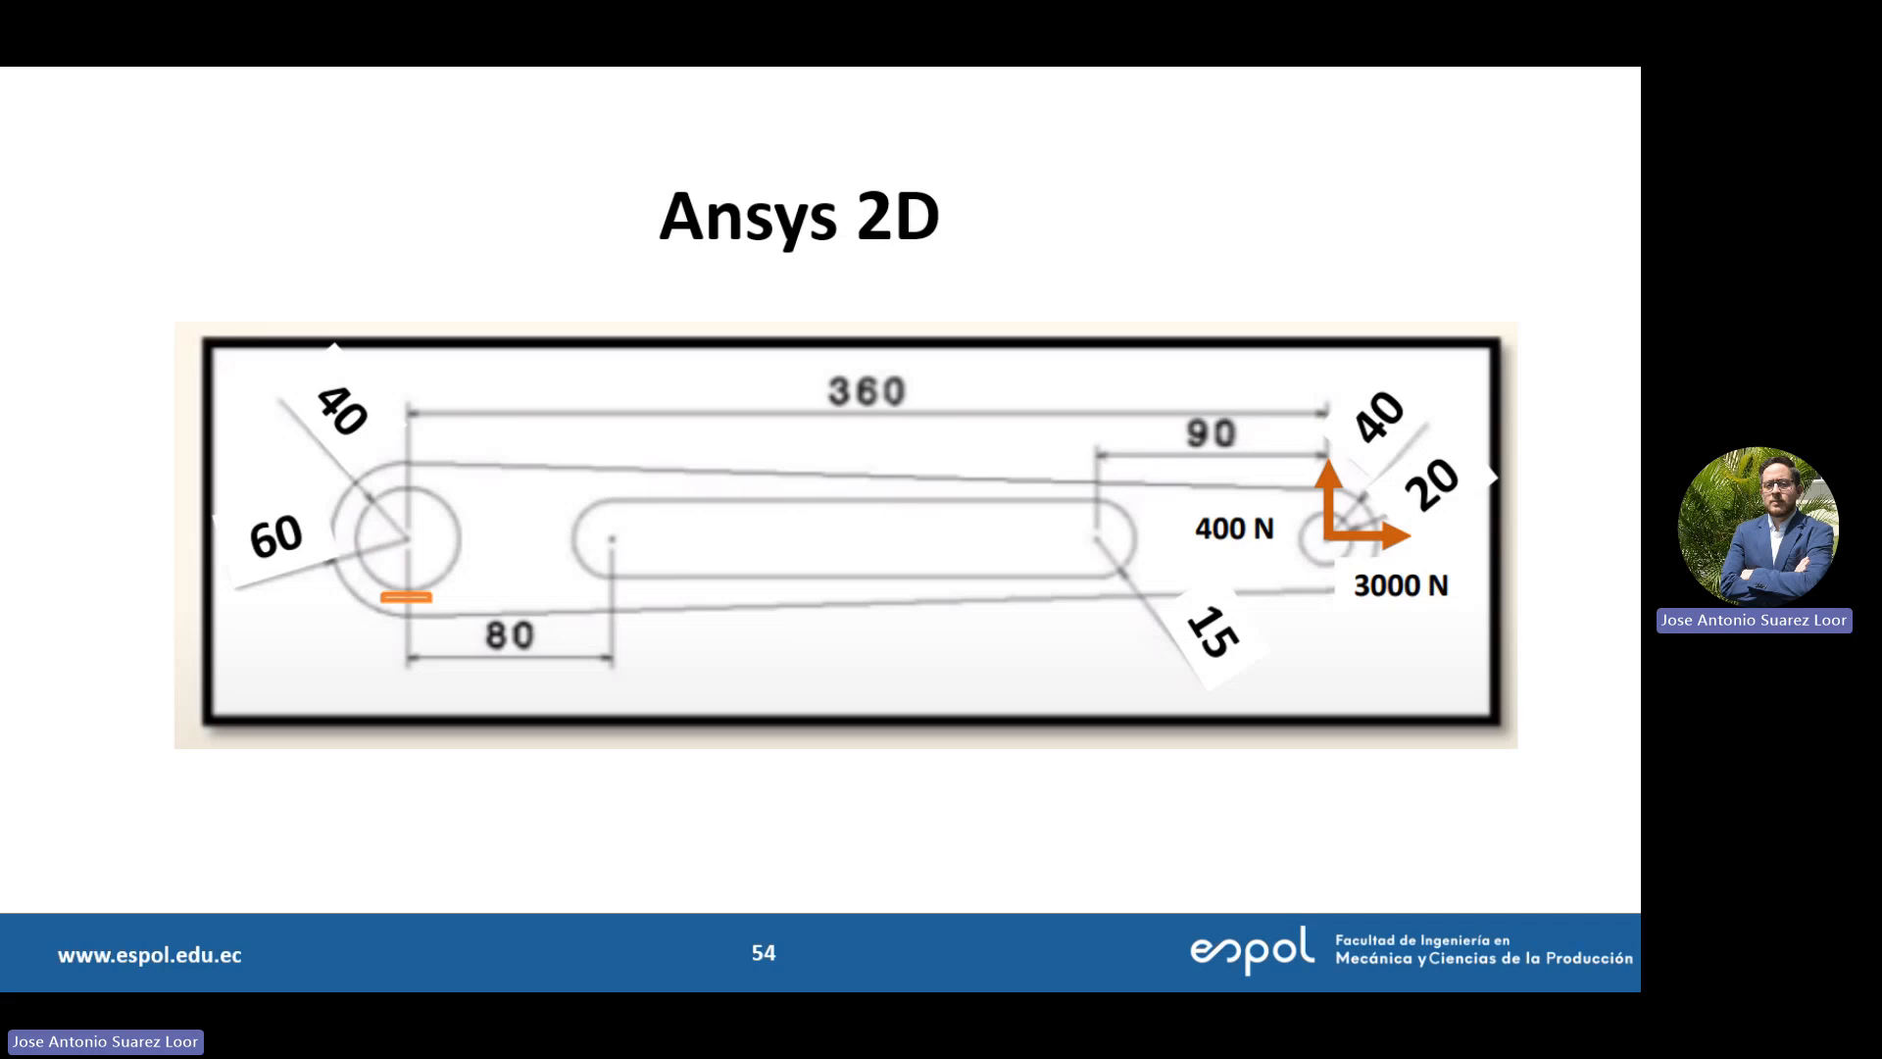
key("alt+Tab")
Insert a Fixed Support into the Static Structural analysis
left_click(102, 443)
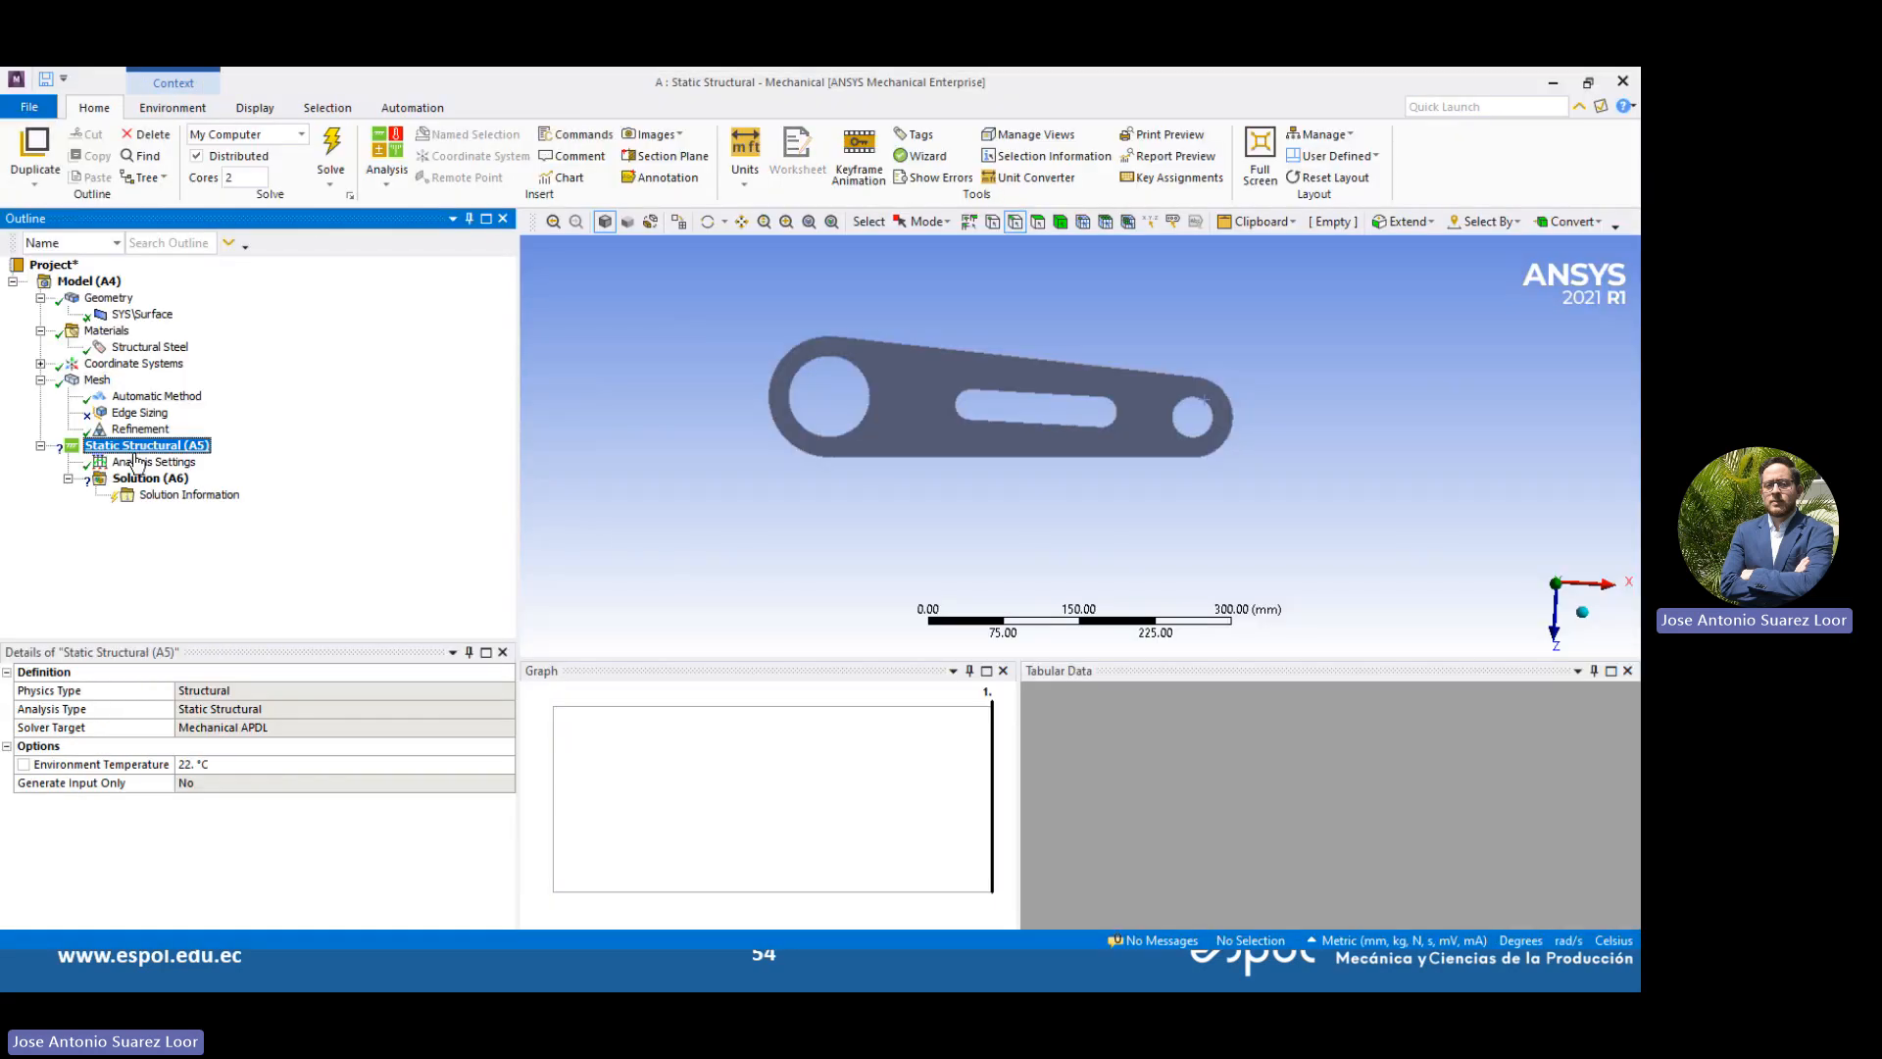
right_click(137, 447)
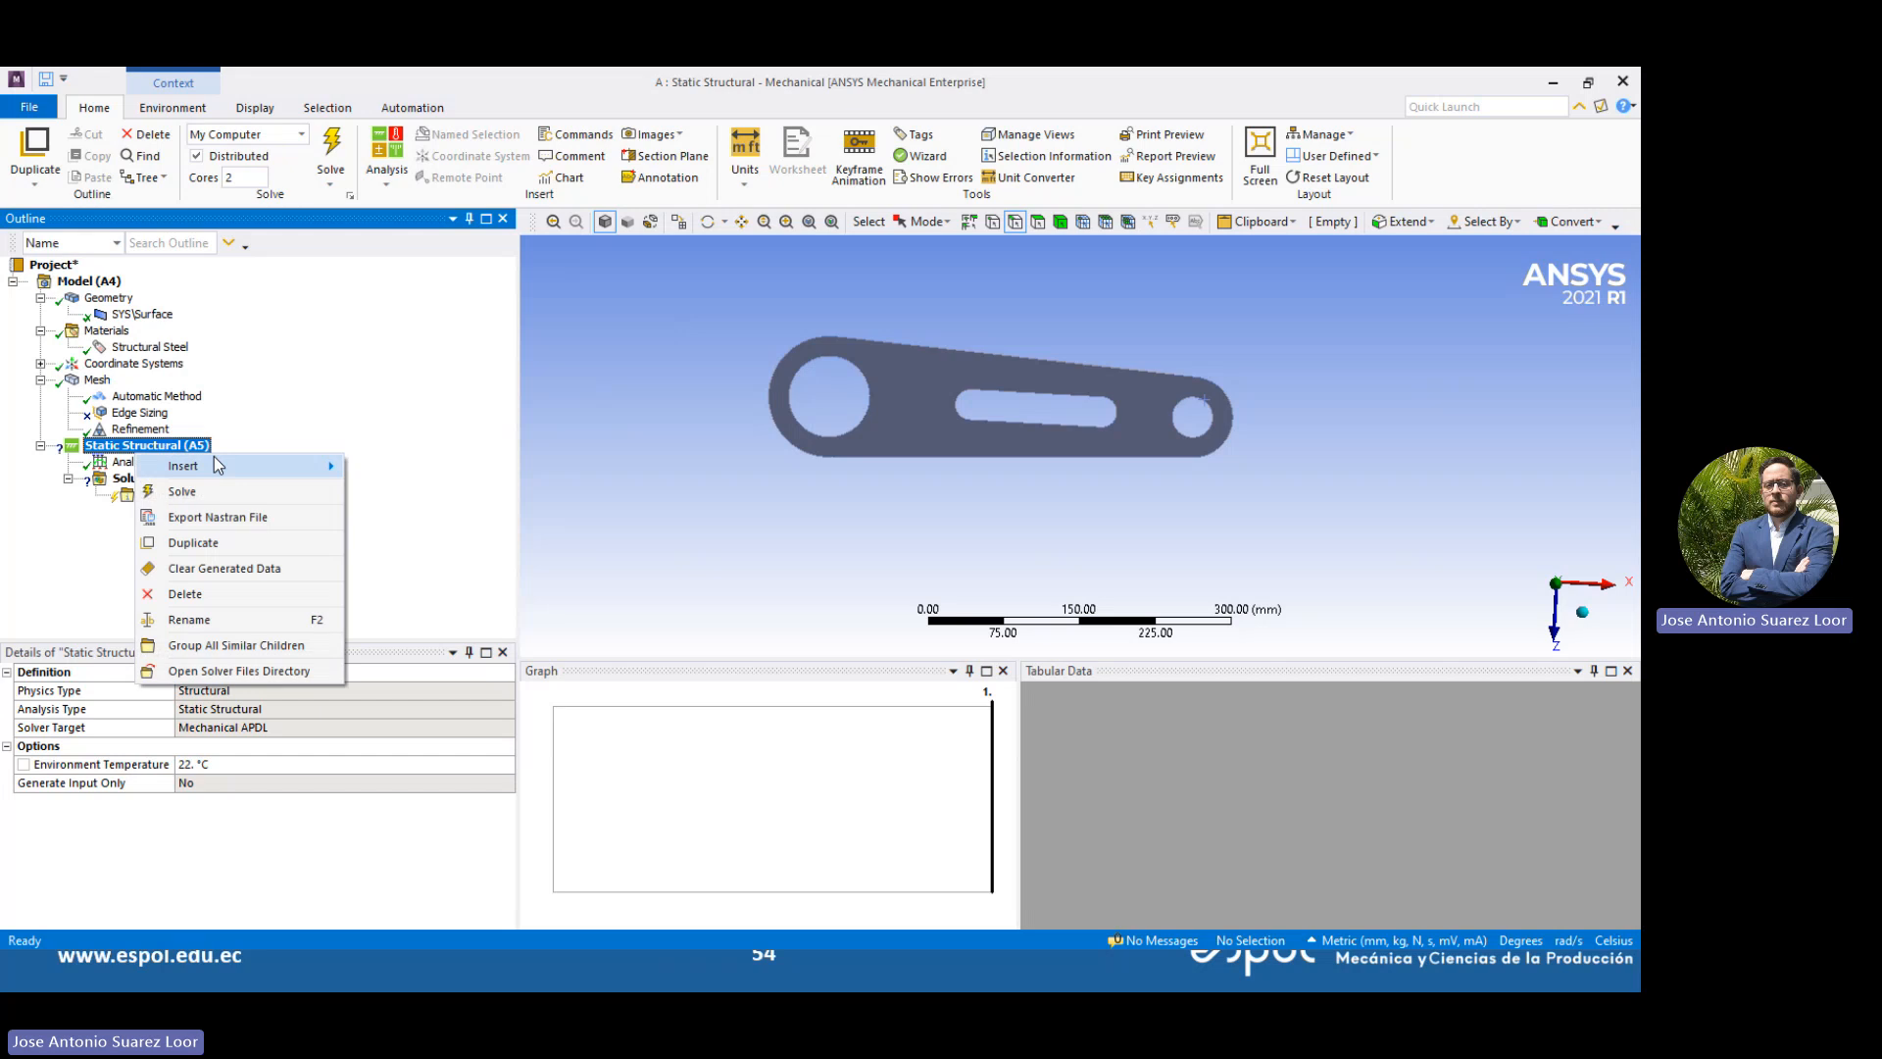
mouse_move(214, 456)
left_click(413, 416)
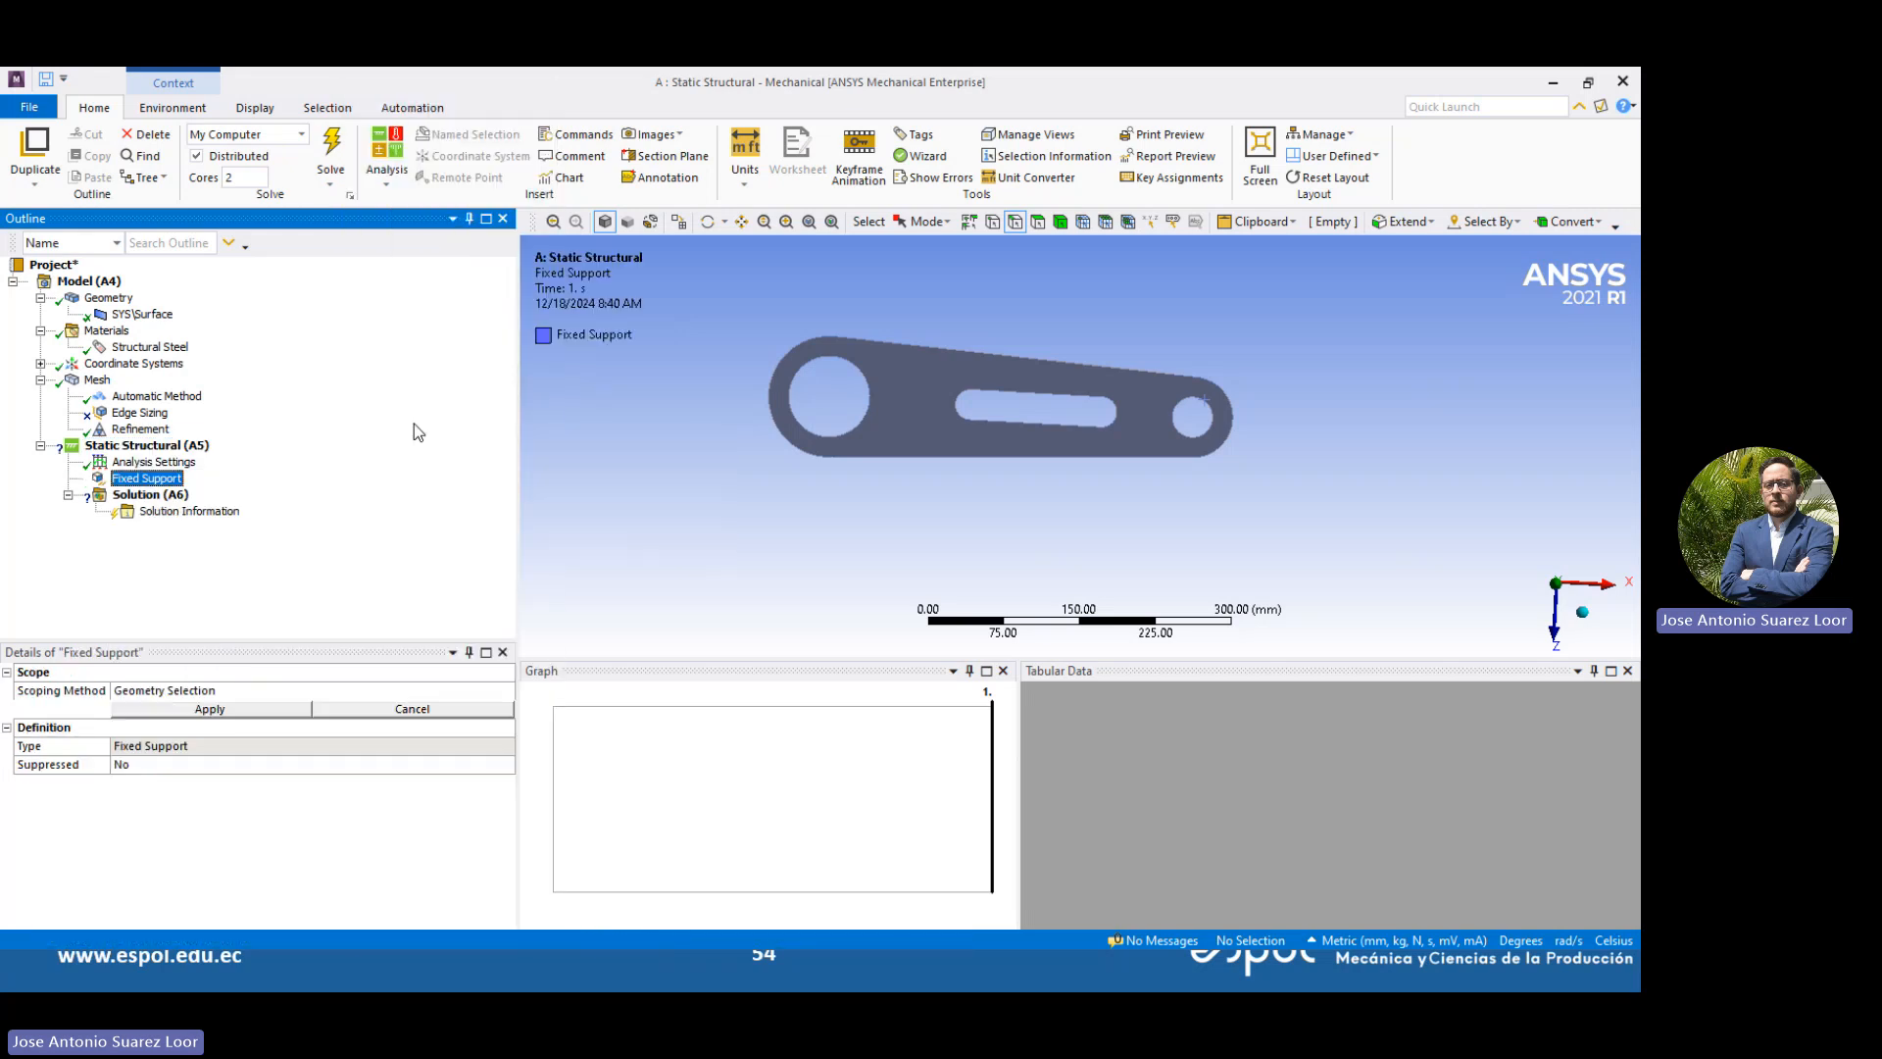
Insert a Force into the Static Structural analysis and define it by Components
left_click(137, 430)
right_click(131, 435)
left_click(118, 448)
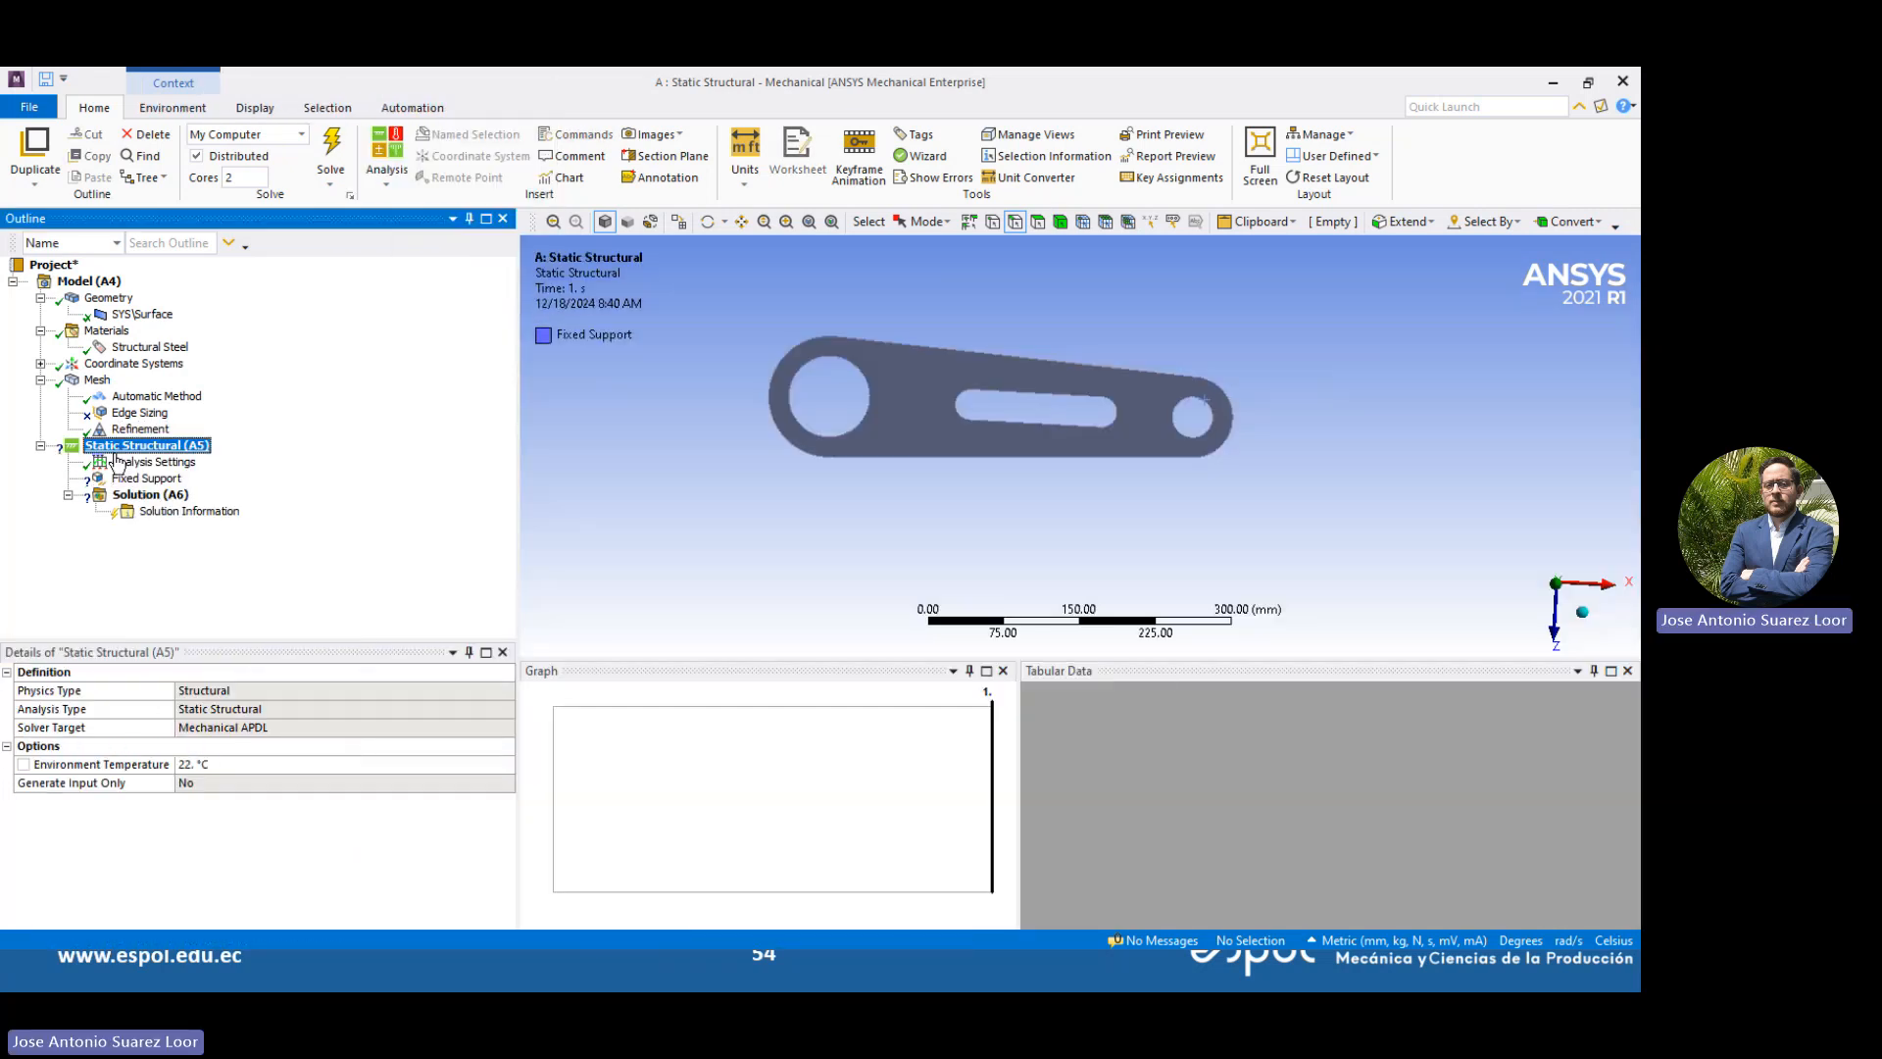
right_click(116, 450)
mouse_move(239, 465)
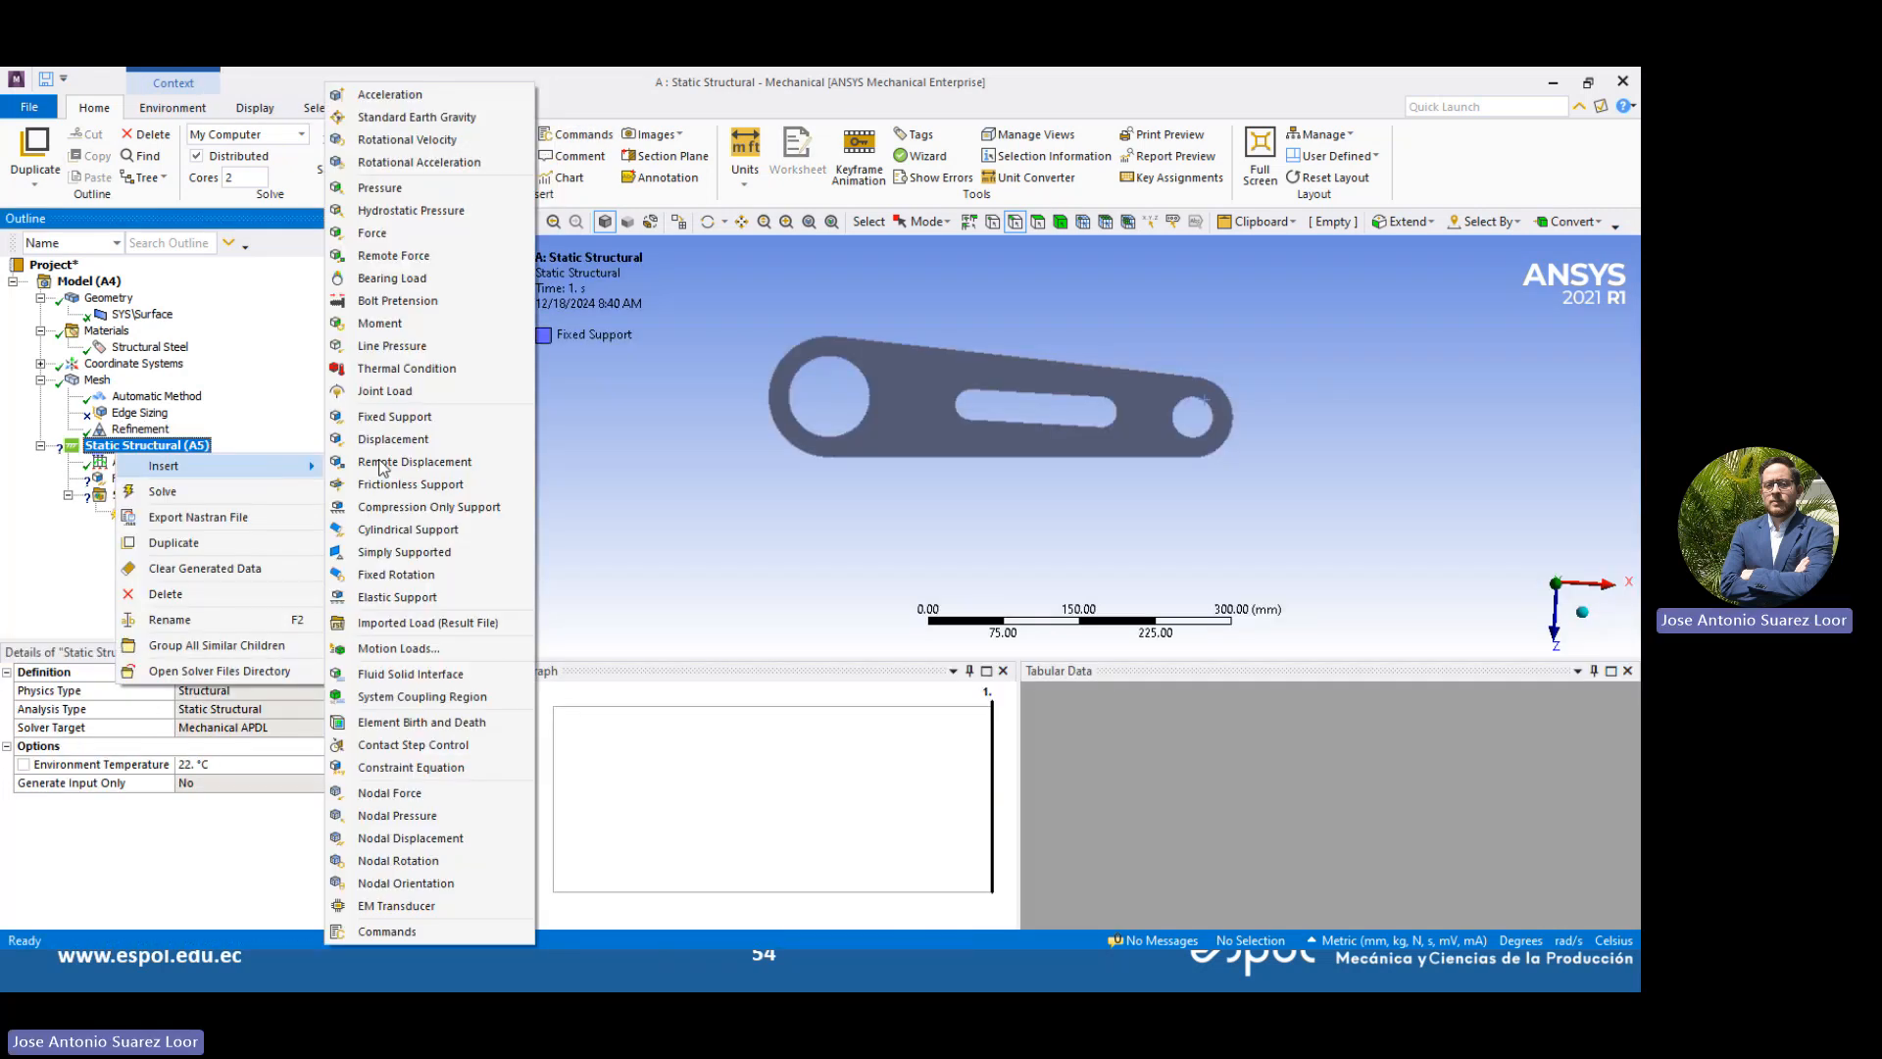
left_click(423, 235)
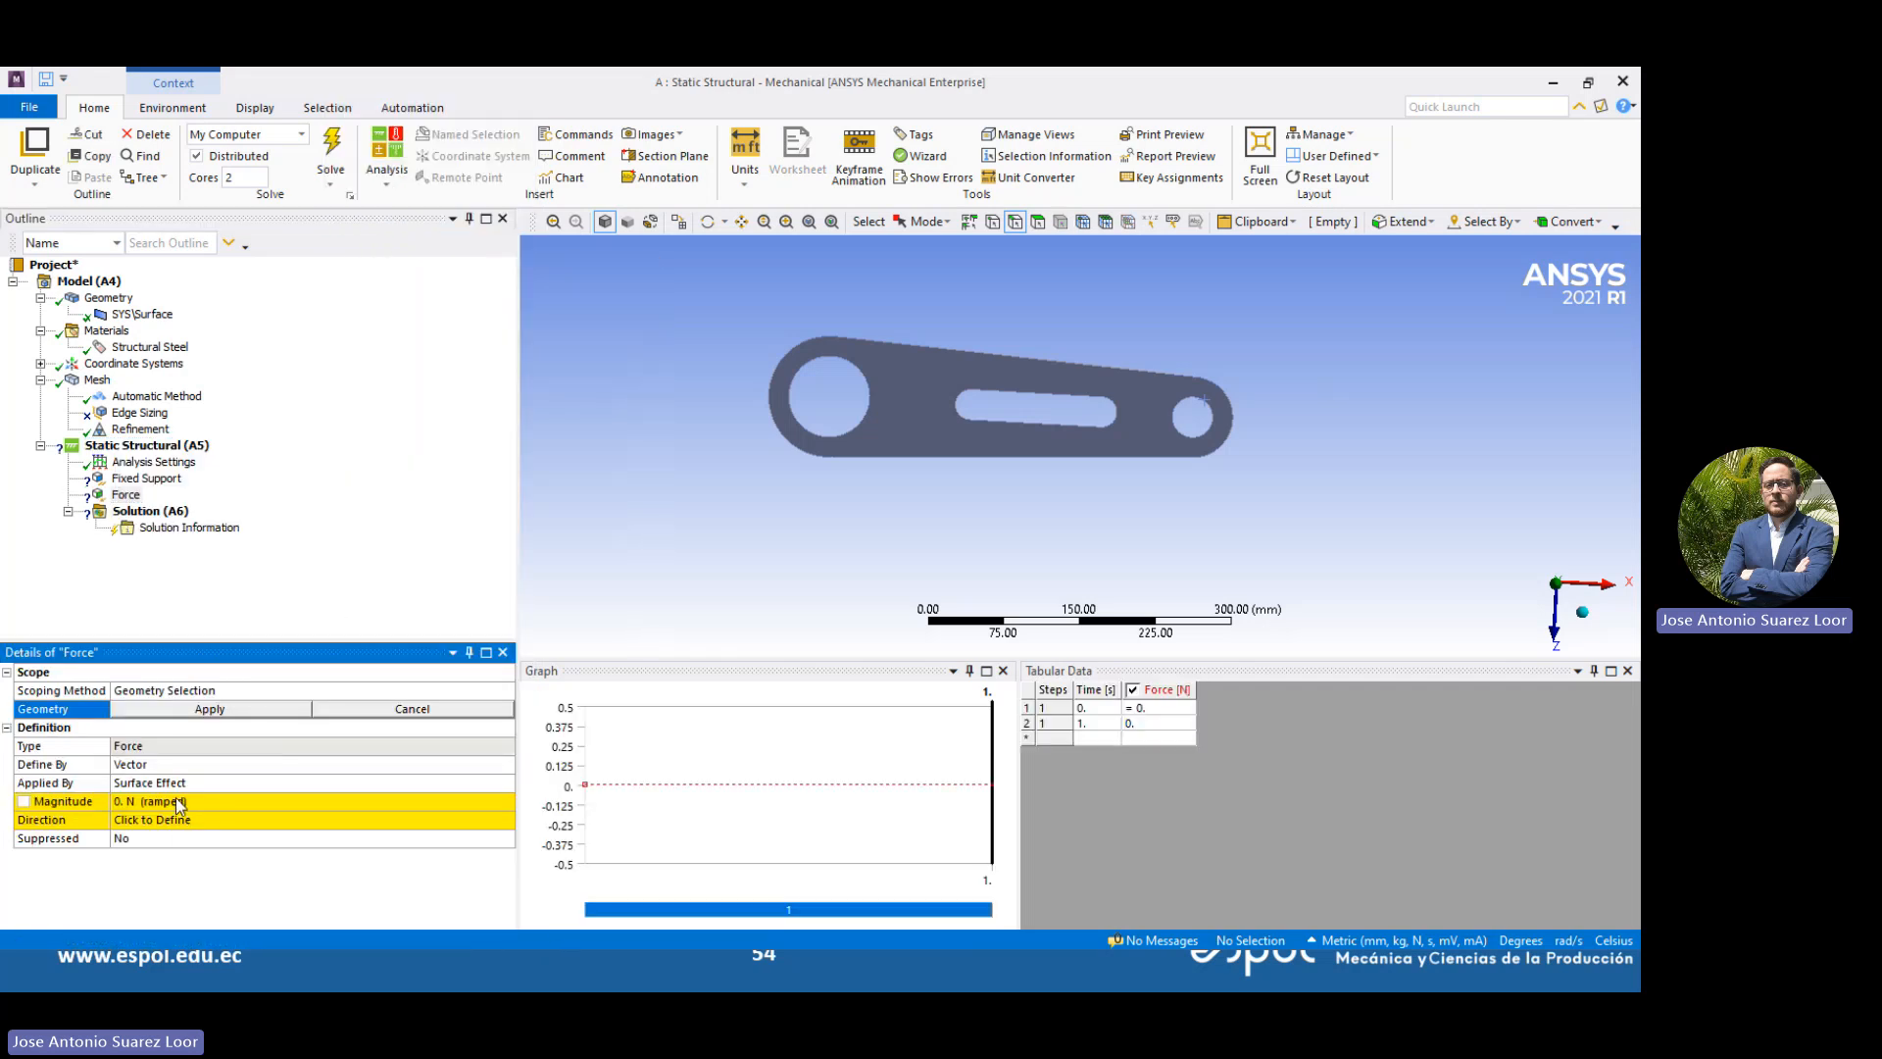
double_click(179, 769)
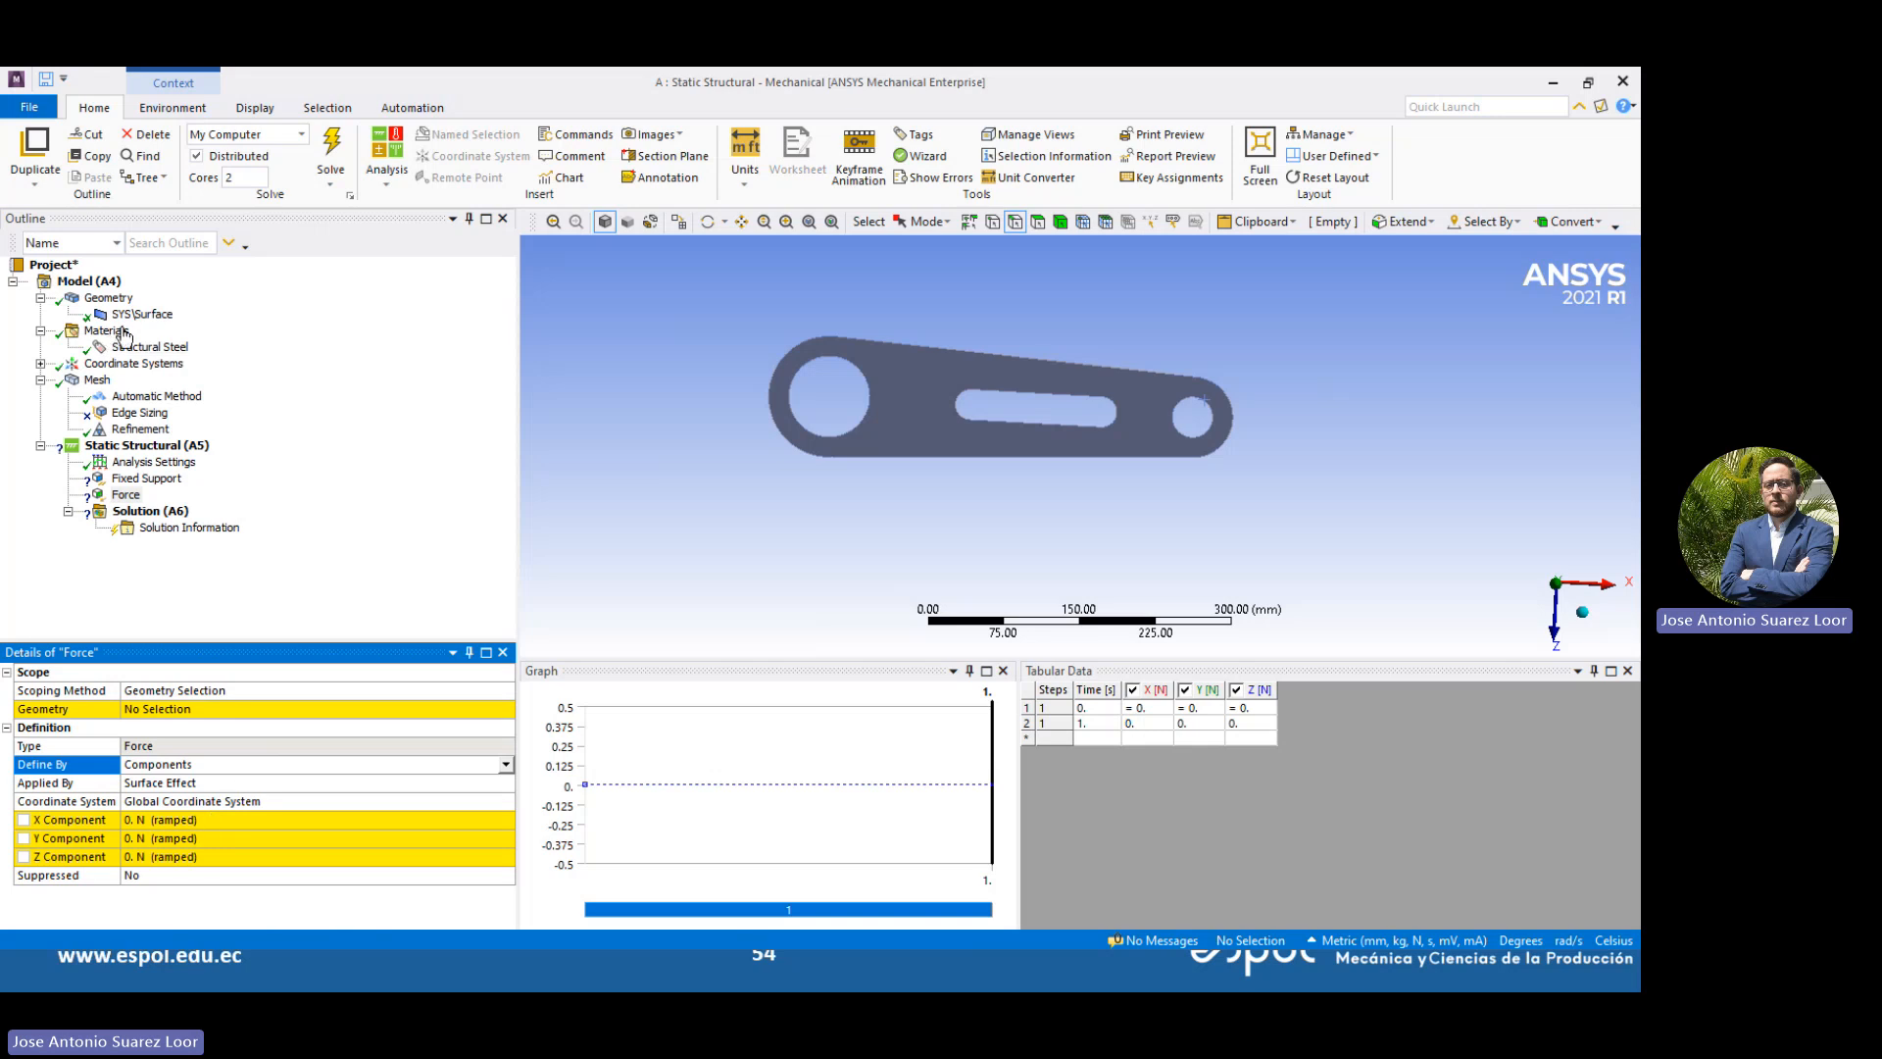
Set the surface body's Dimension to 2D and its 2D Behavior to Plane Stress
left_click(108, 297)
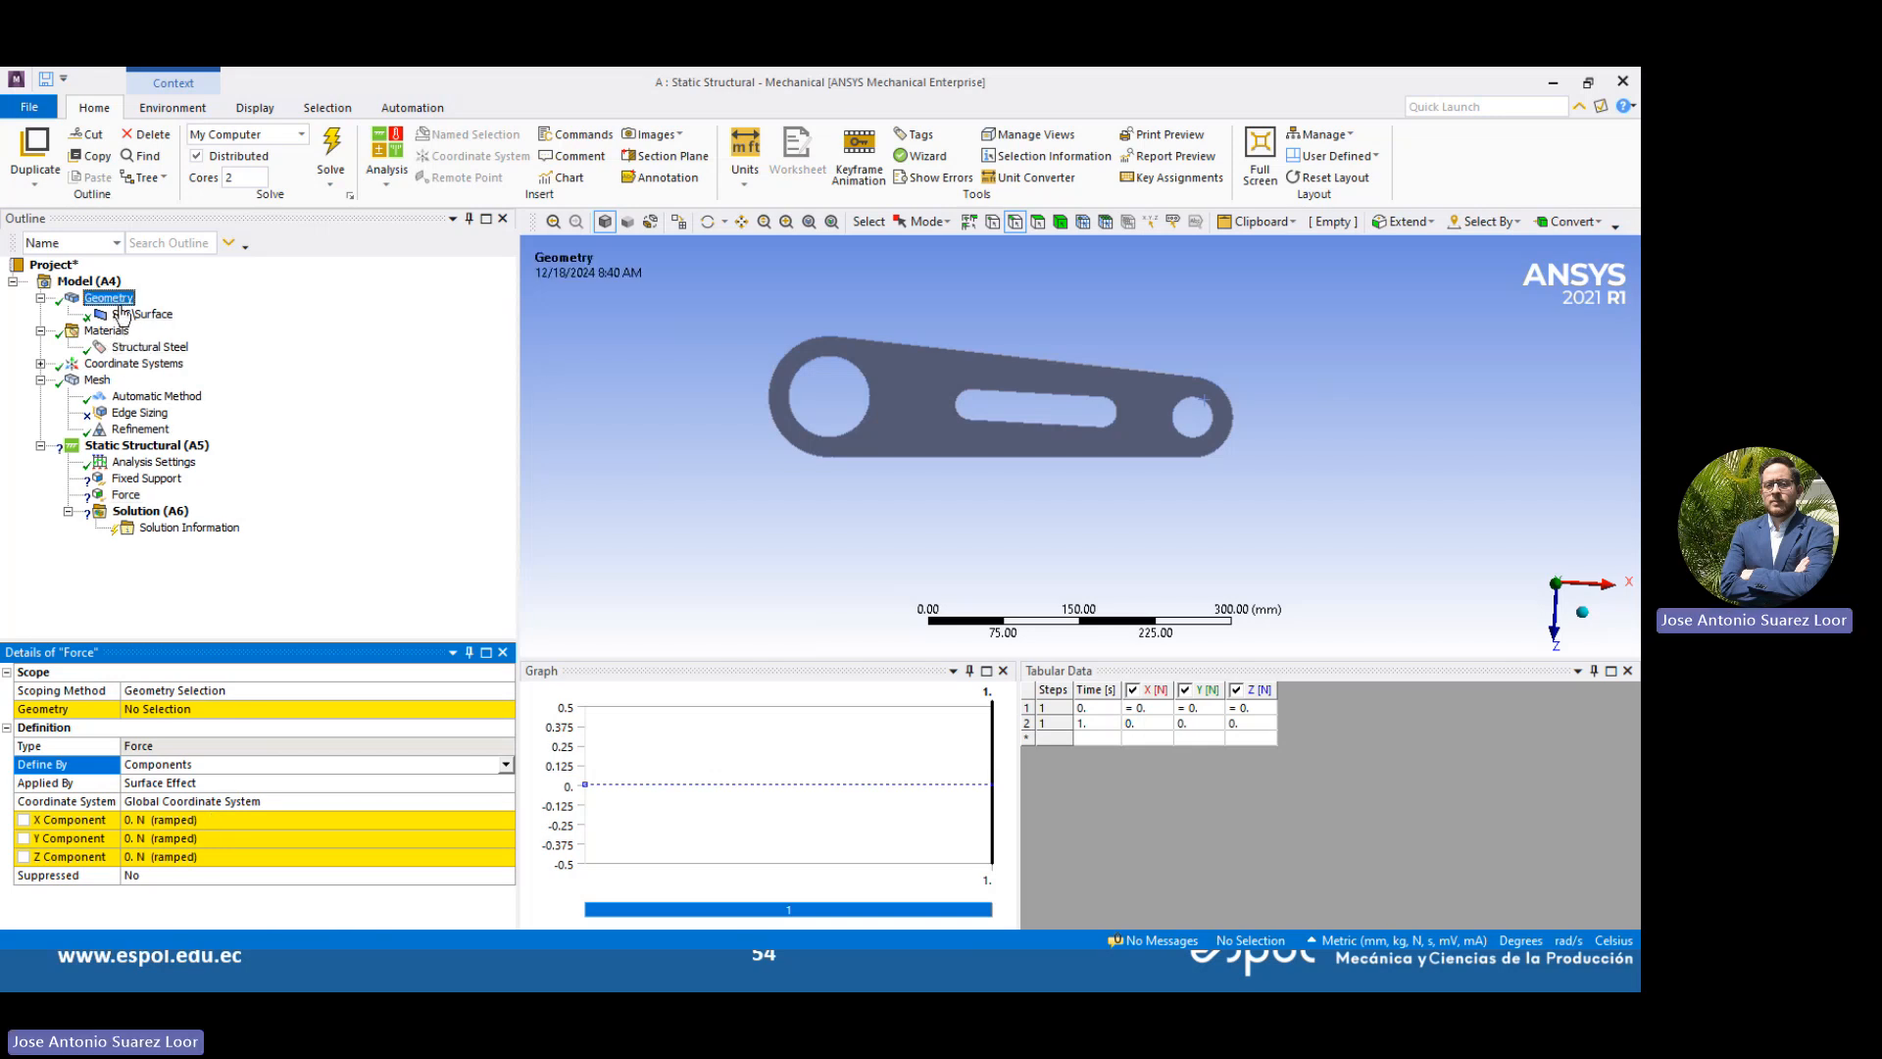
left_click(142, 314)
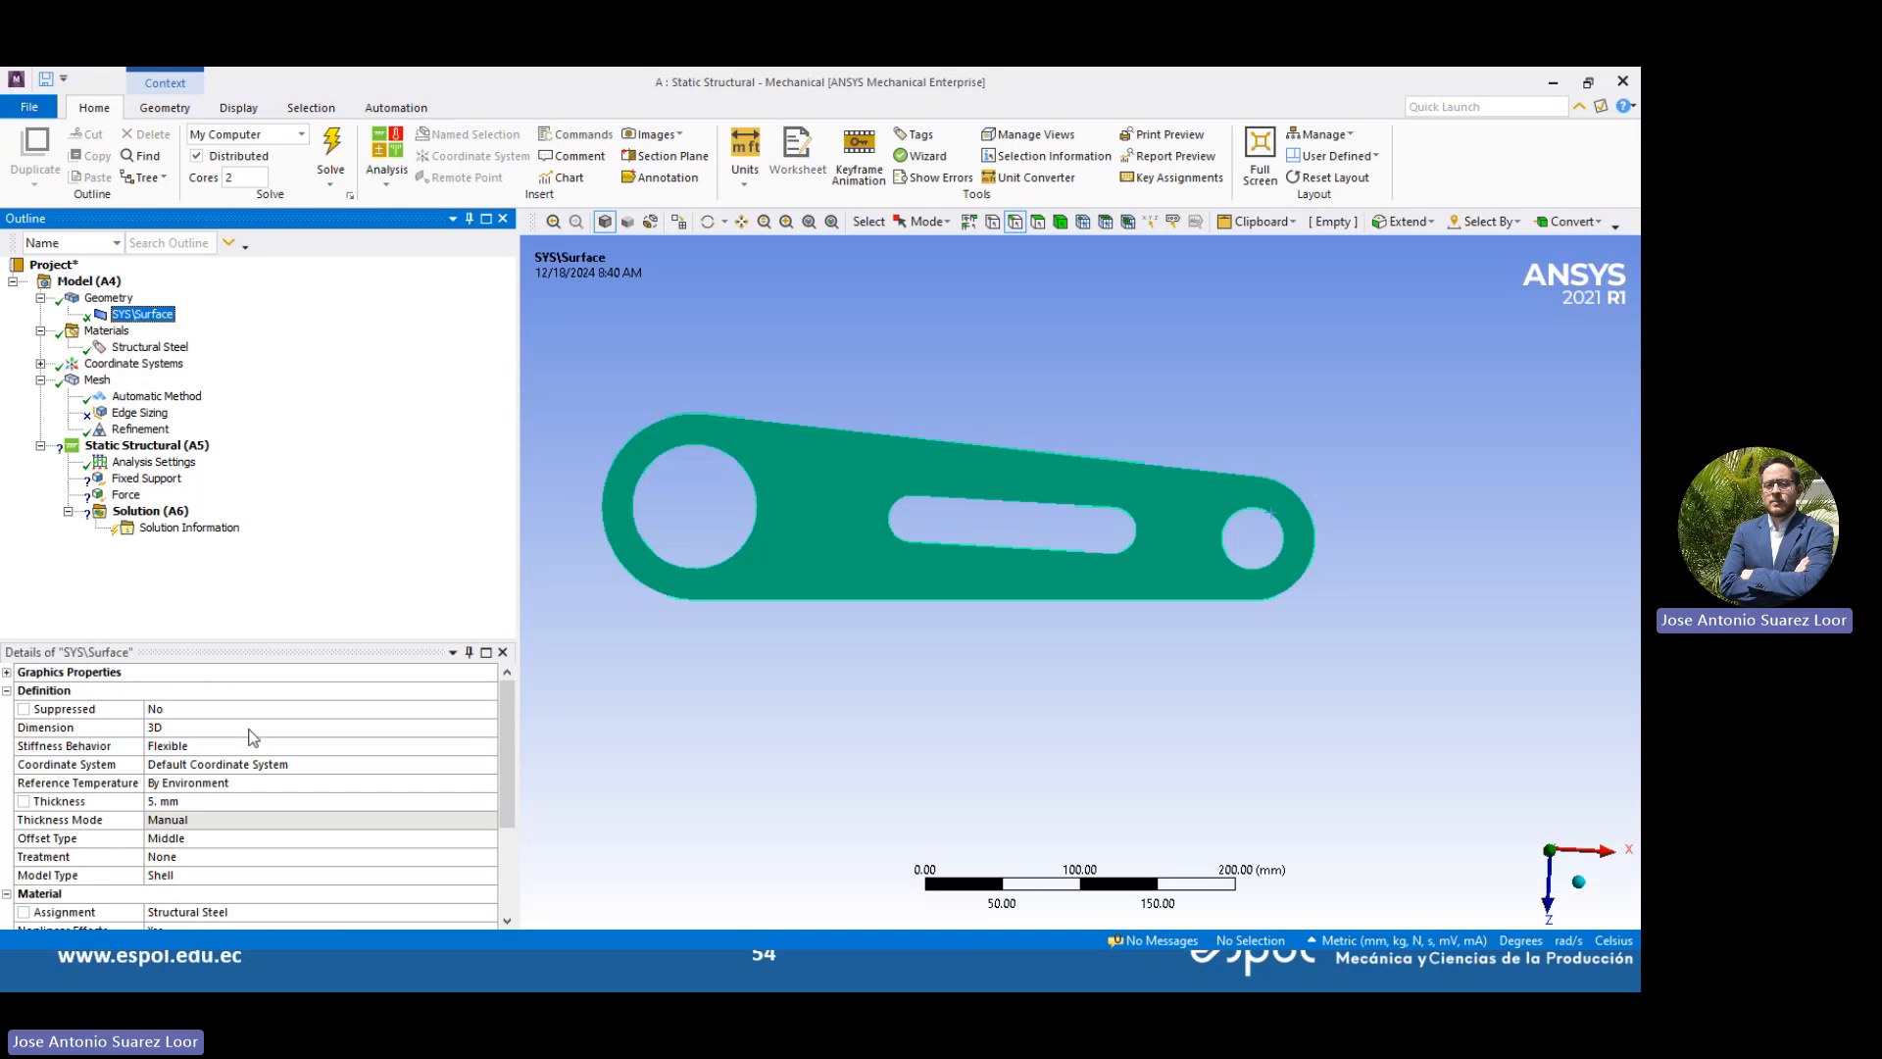
left_click(197, 728)
left_click(196, 802)
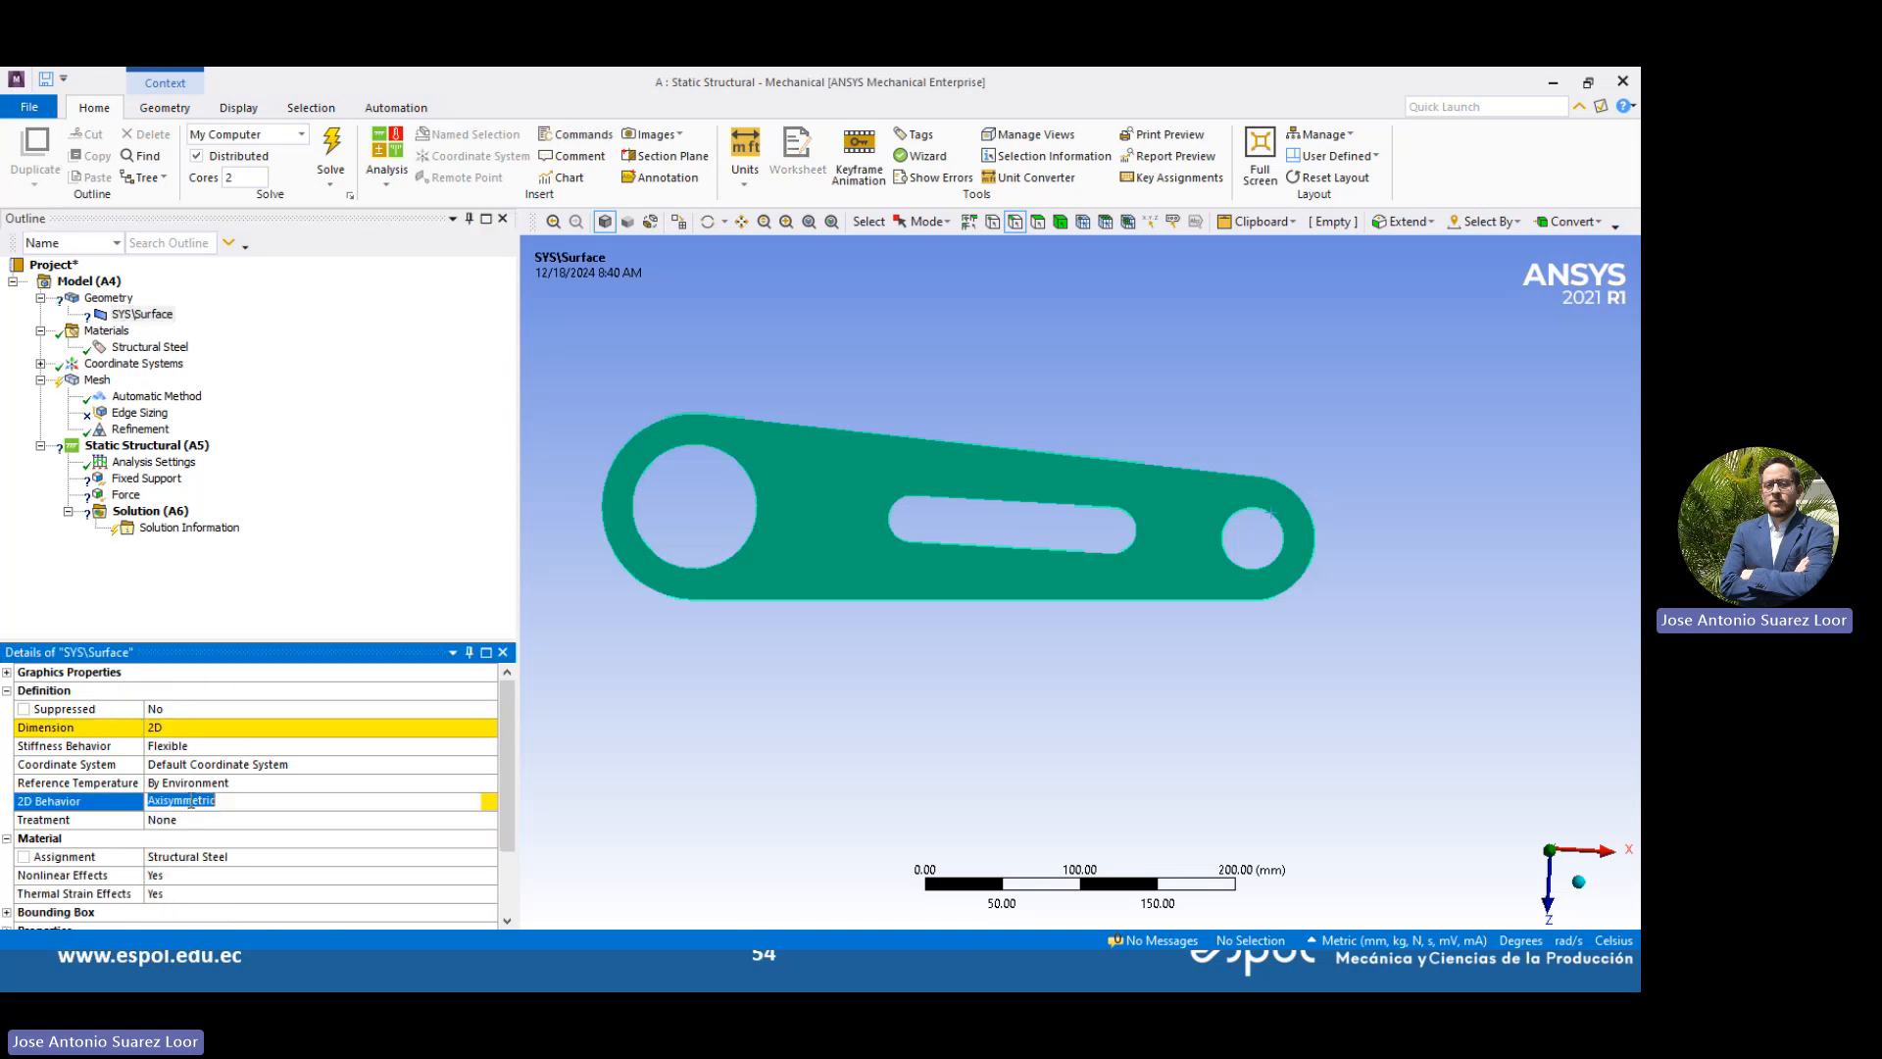
left_click(487, 801)
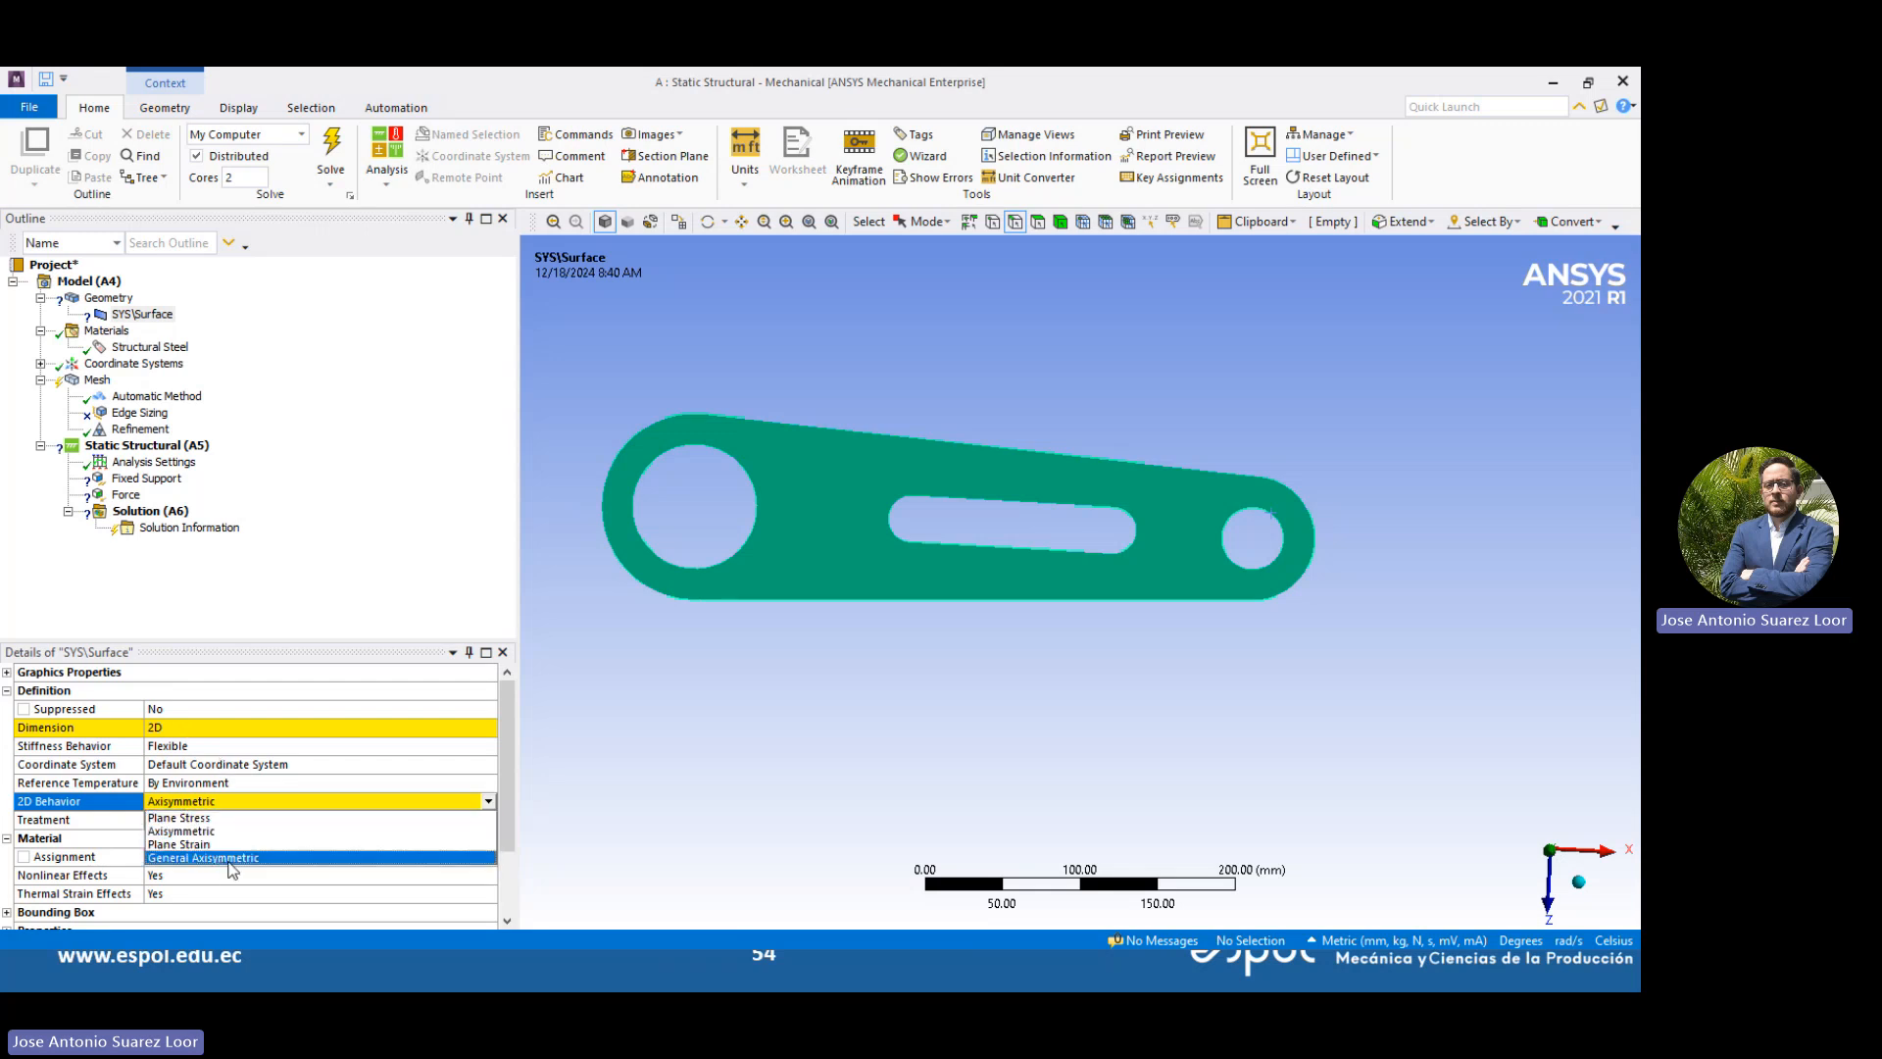
left_click(221, 817)
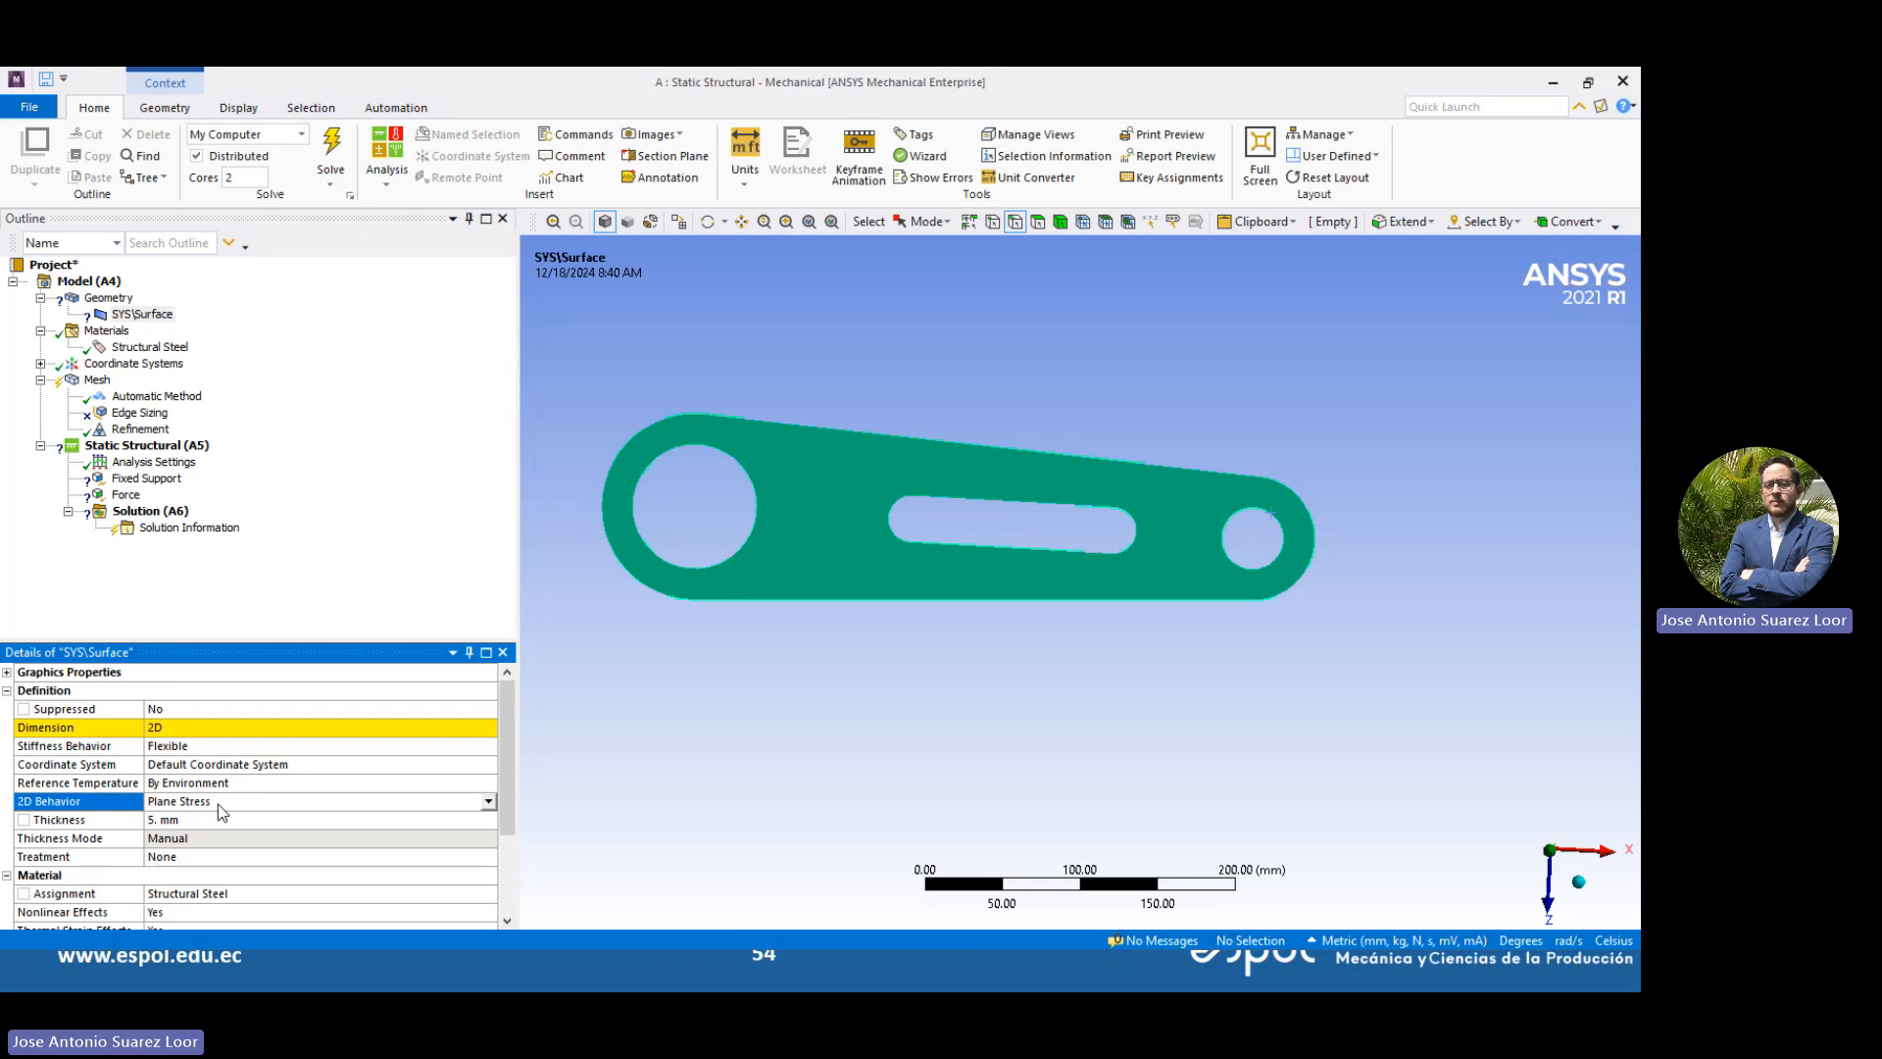
Set the surface body's thickness to 2 mm and open its Suppressed options
left_click(97, 380)
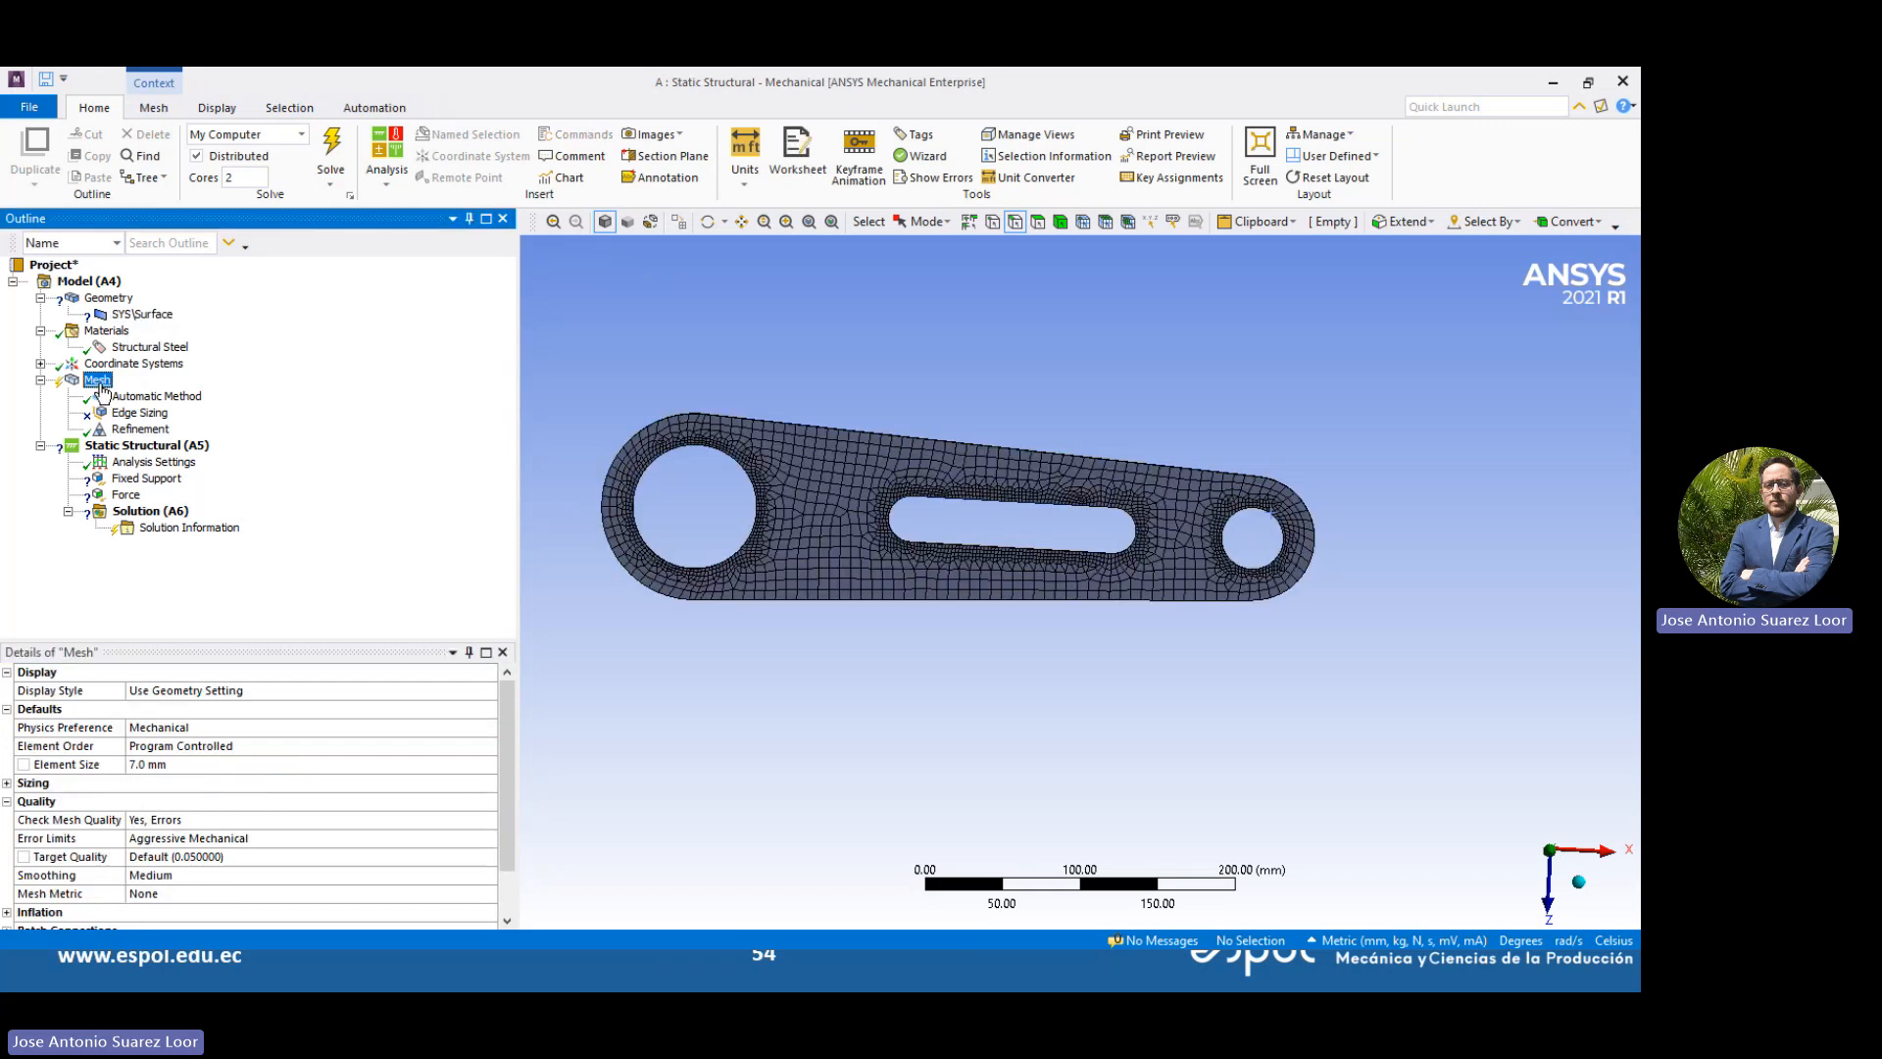
left_click(101, 310)
left_click(104, 298)
left_click(137, 313)
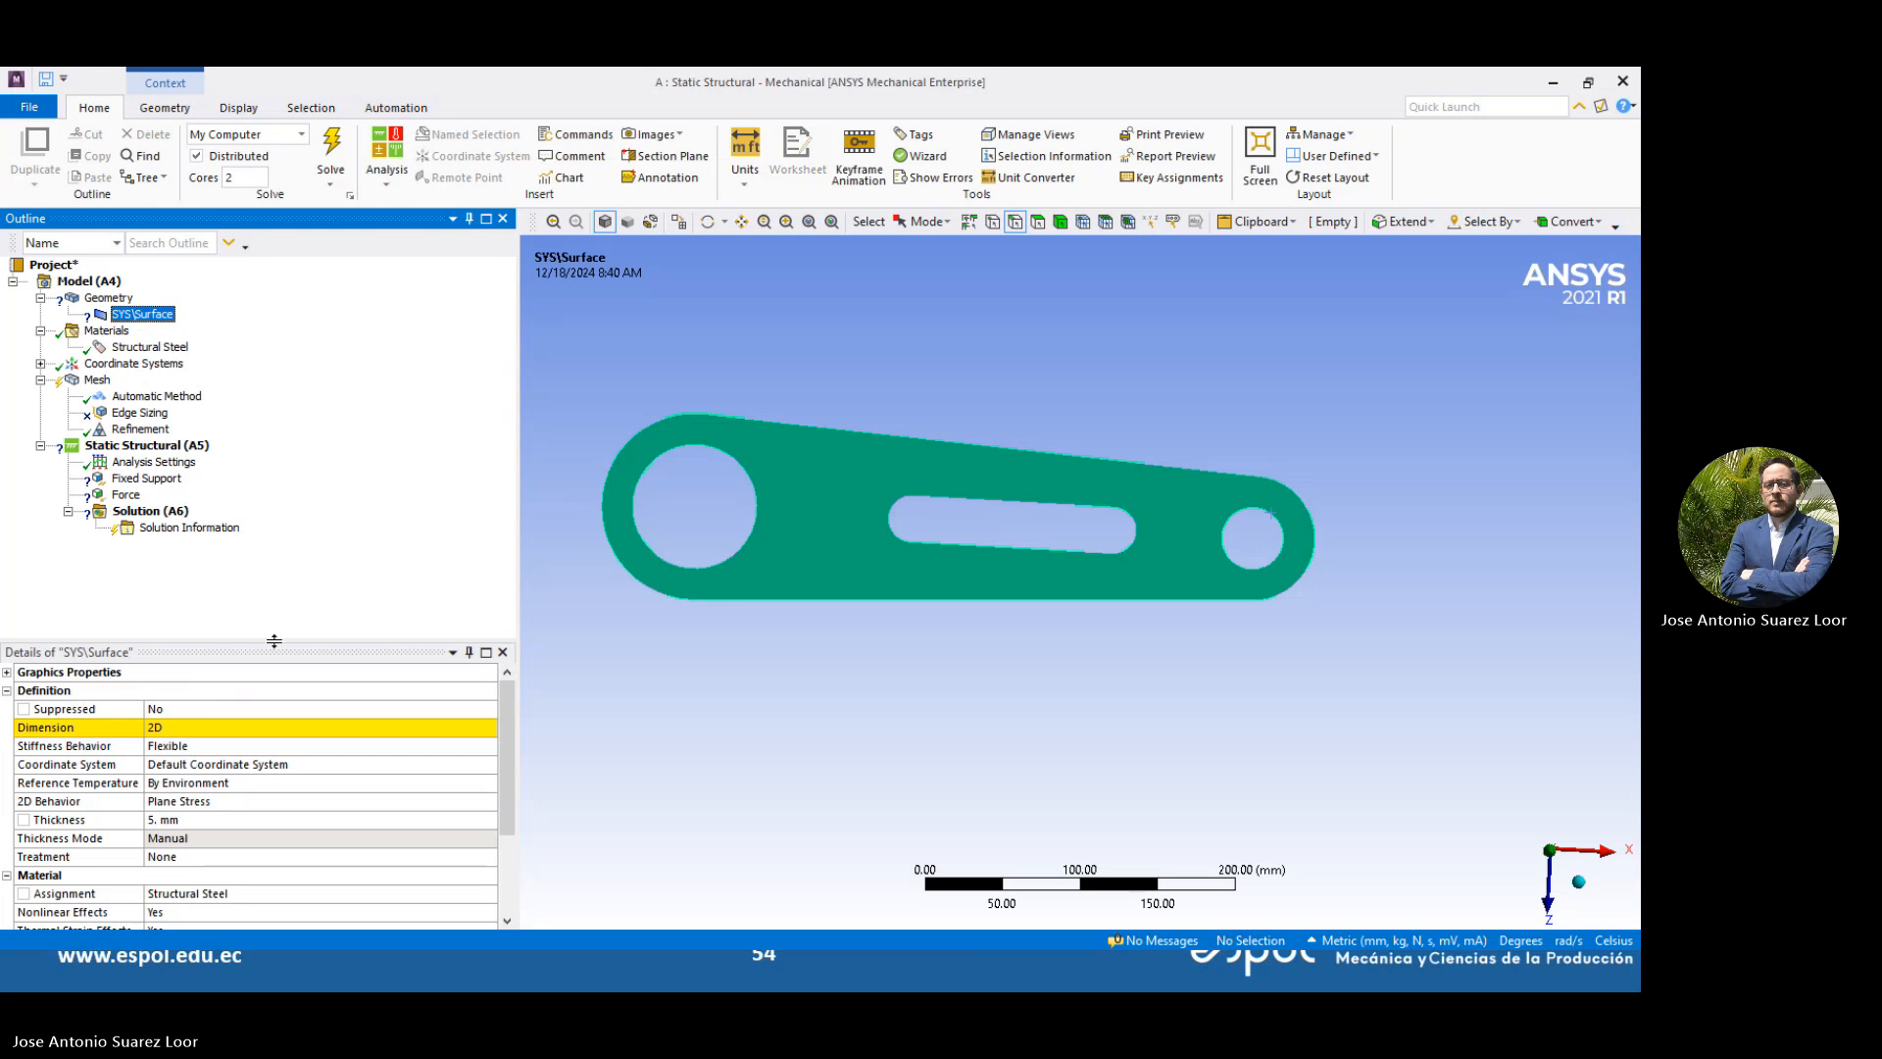
left_click(179, 823)
type("2")
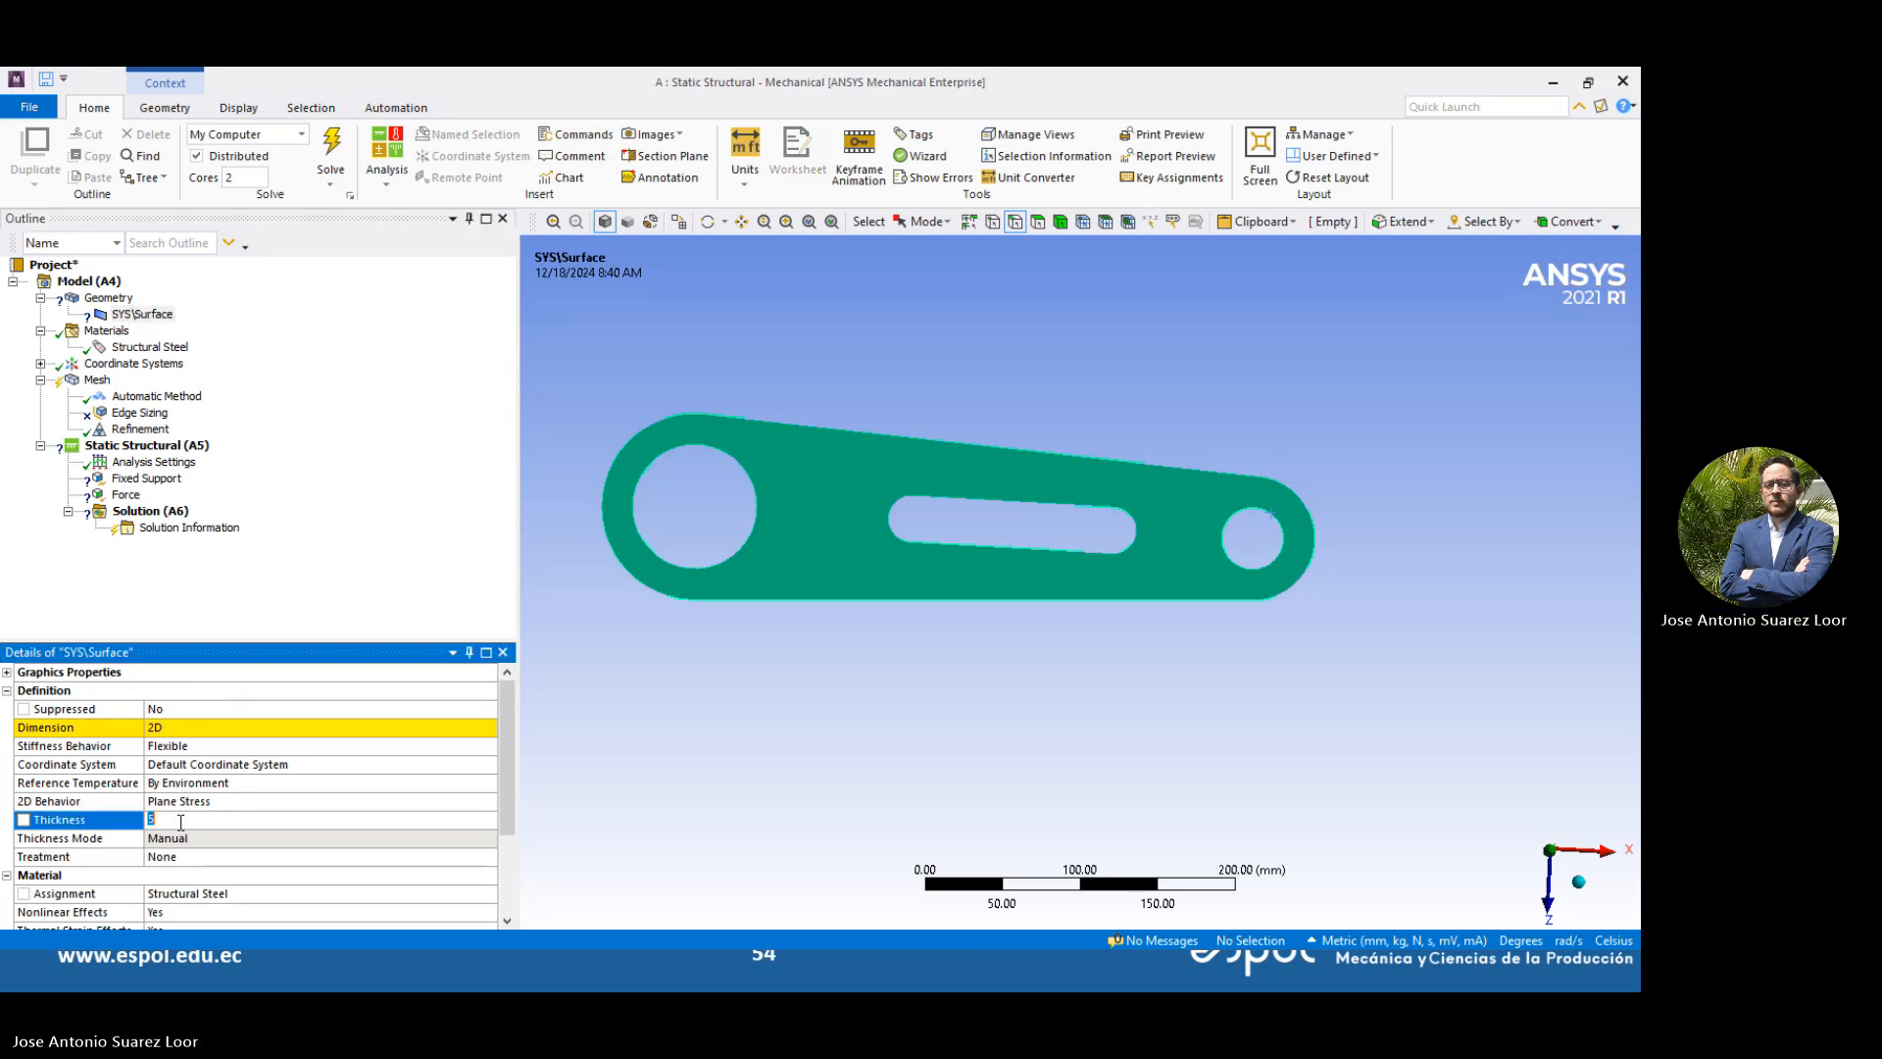
key("Return")
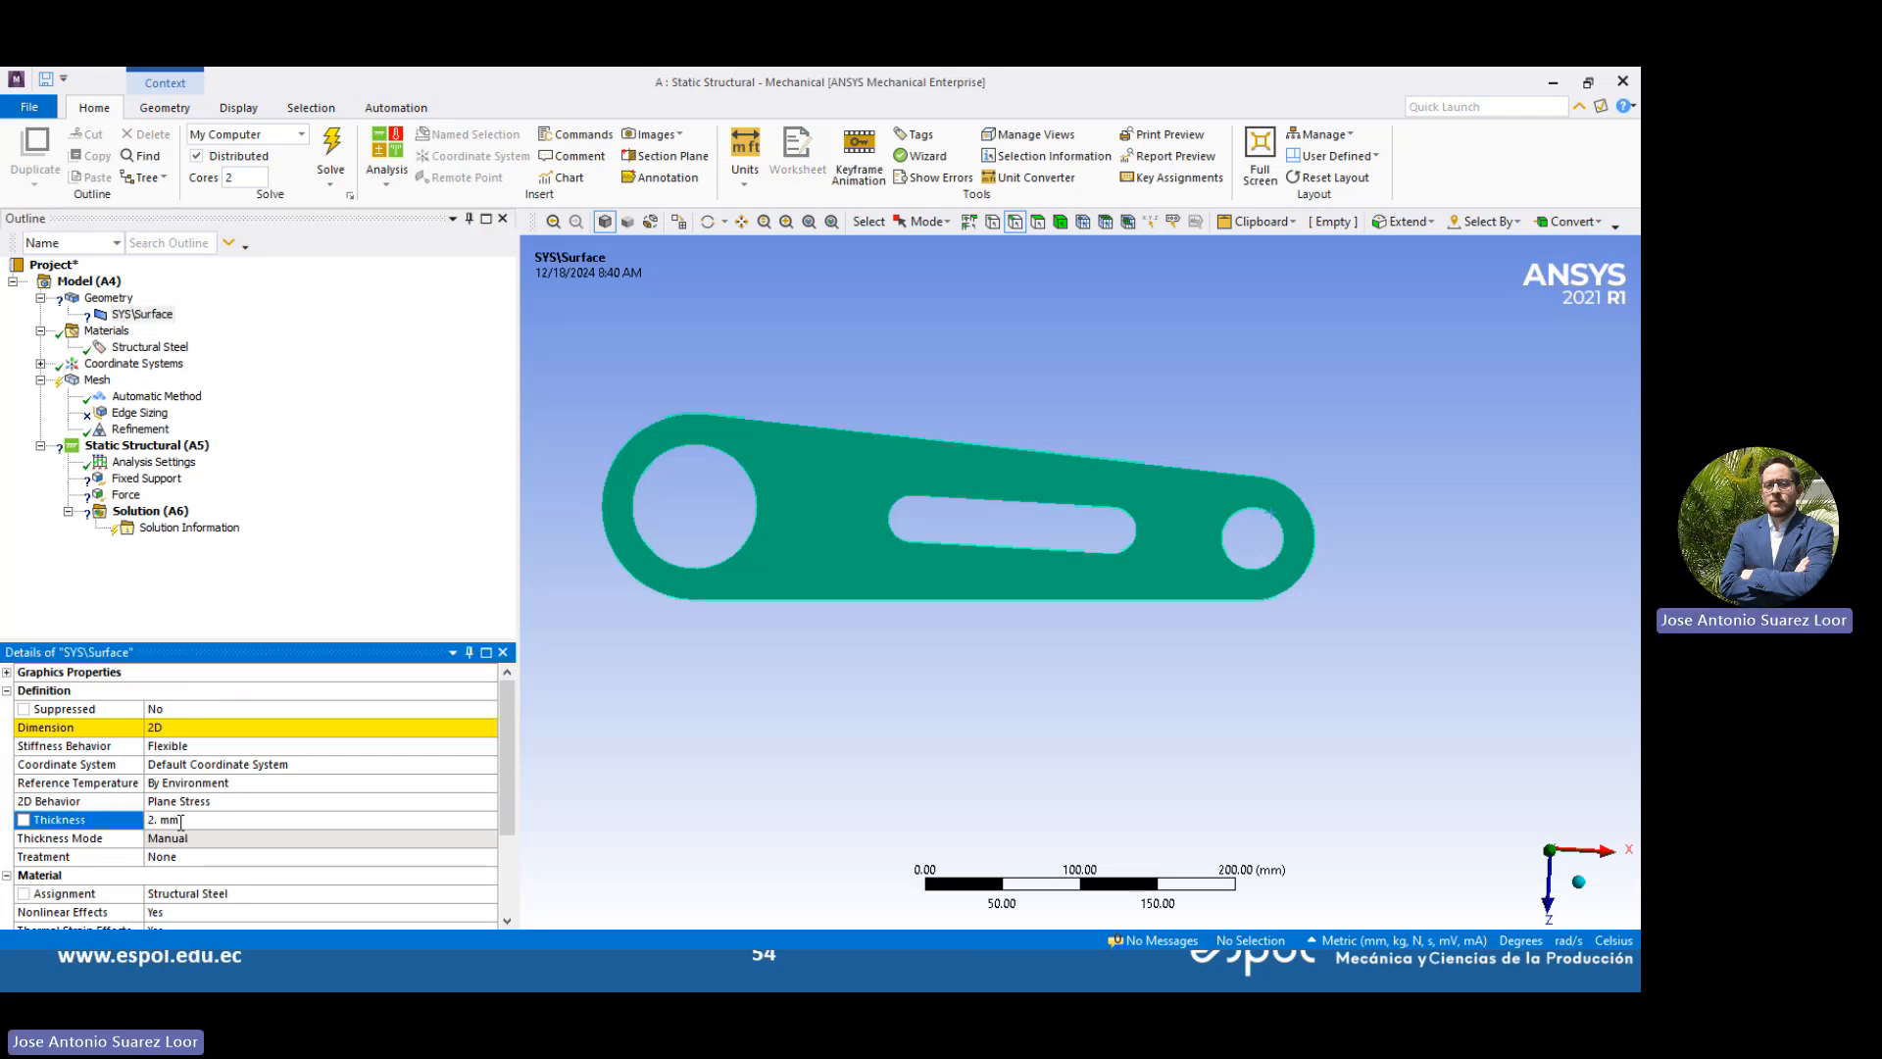
left_click(196, 709)
left_click(488, 708)
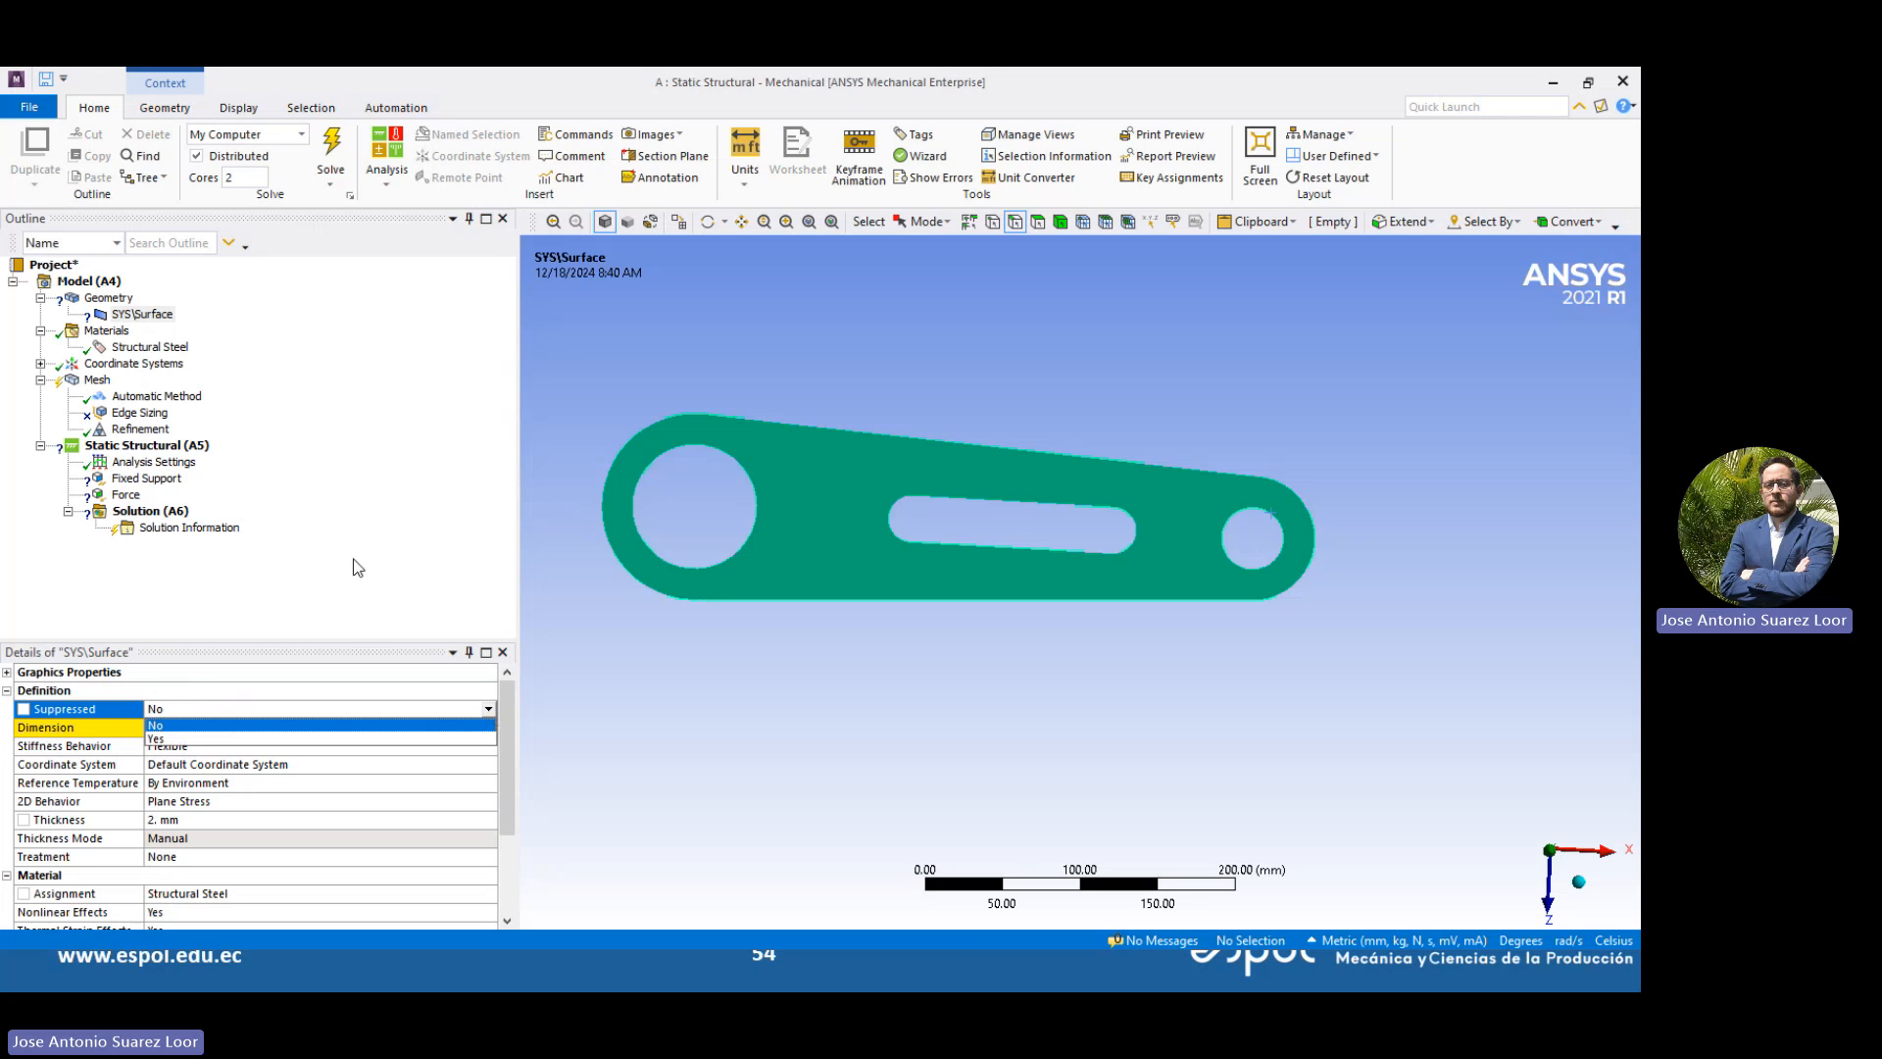
Switch to Workbench and display the properties of the Static Structural system's Geometry cell
left_click(358, 568)
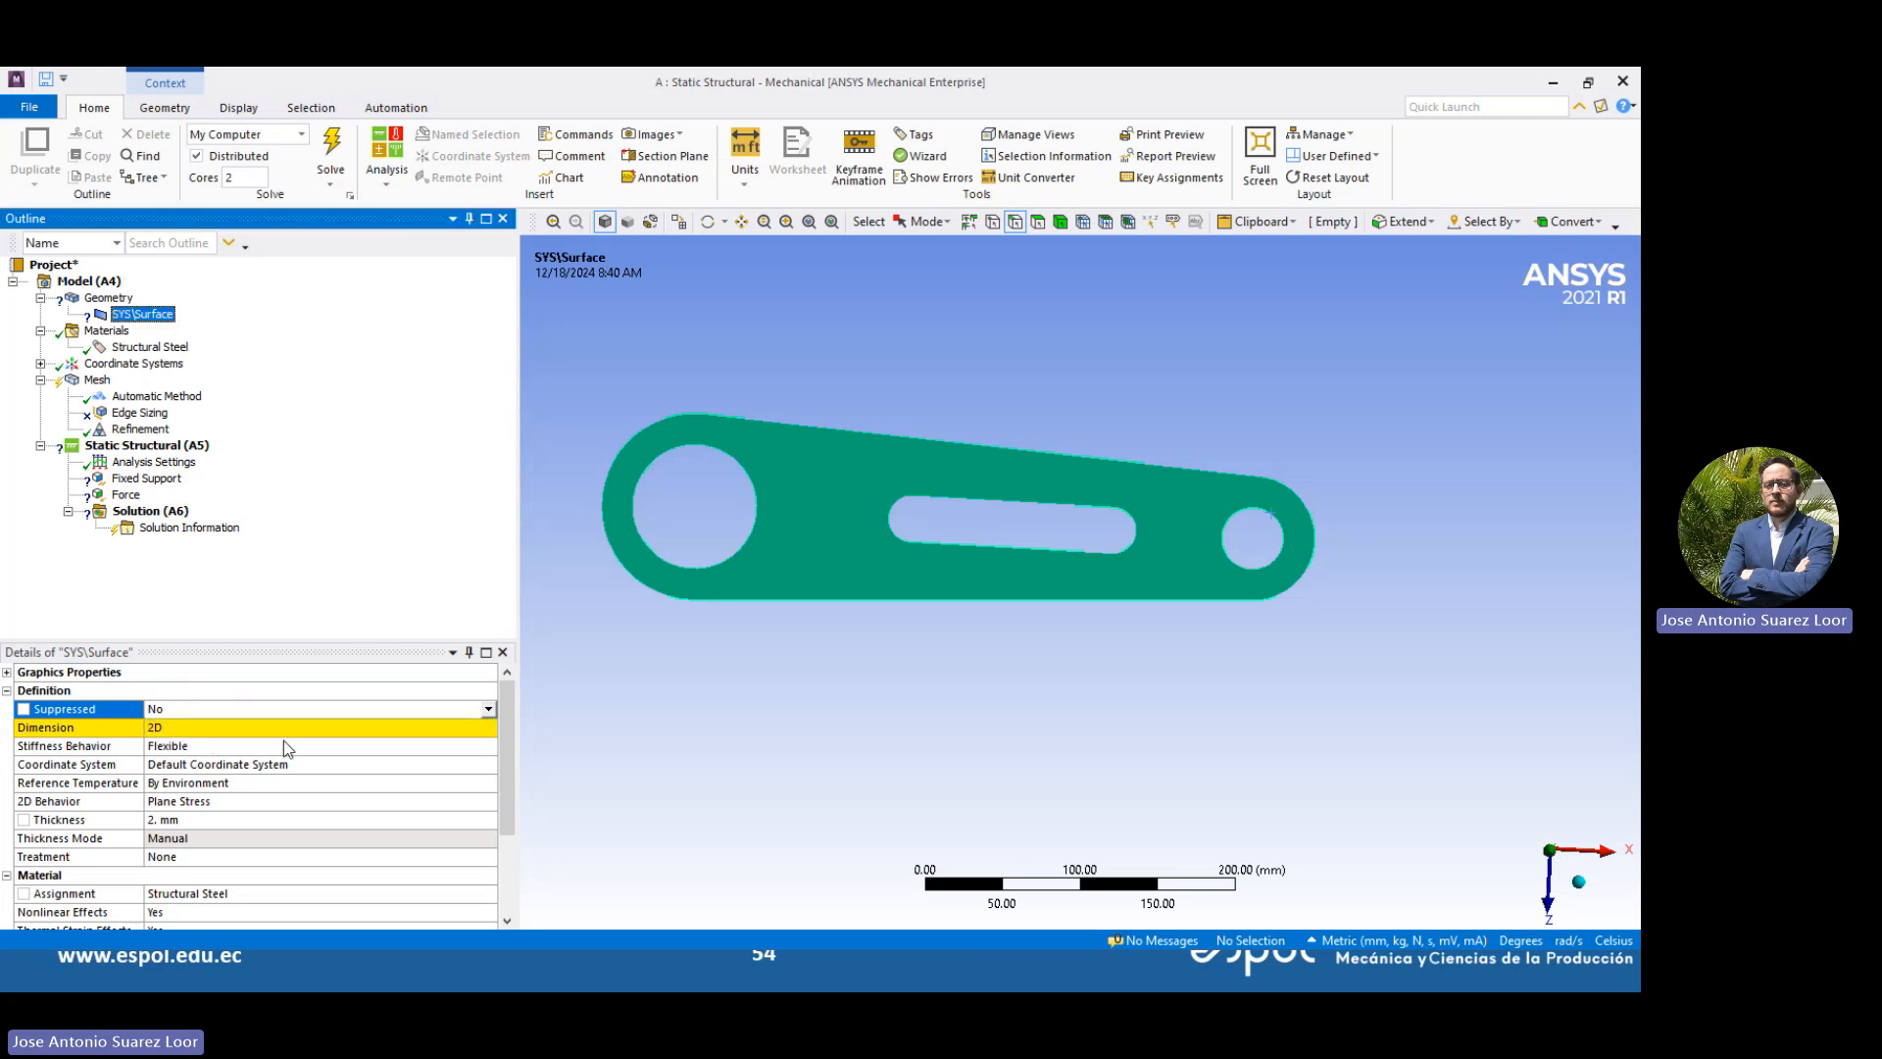
left_click(1553, 82)
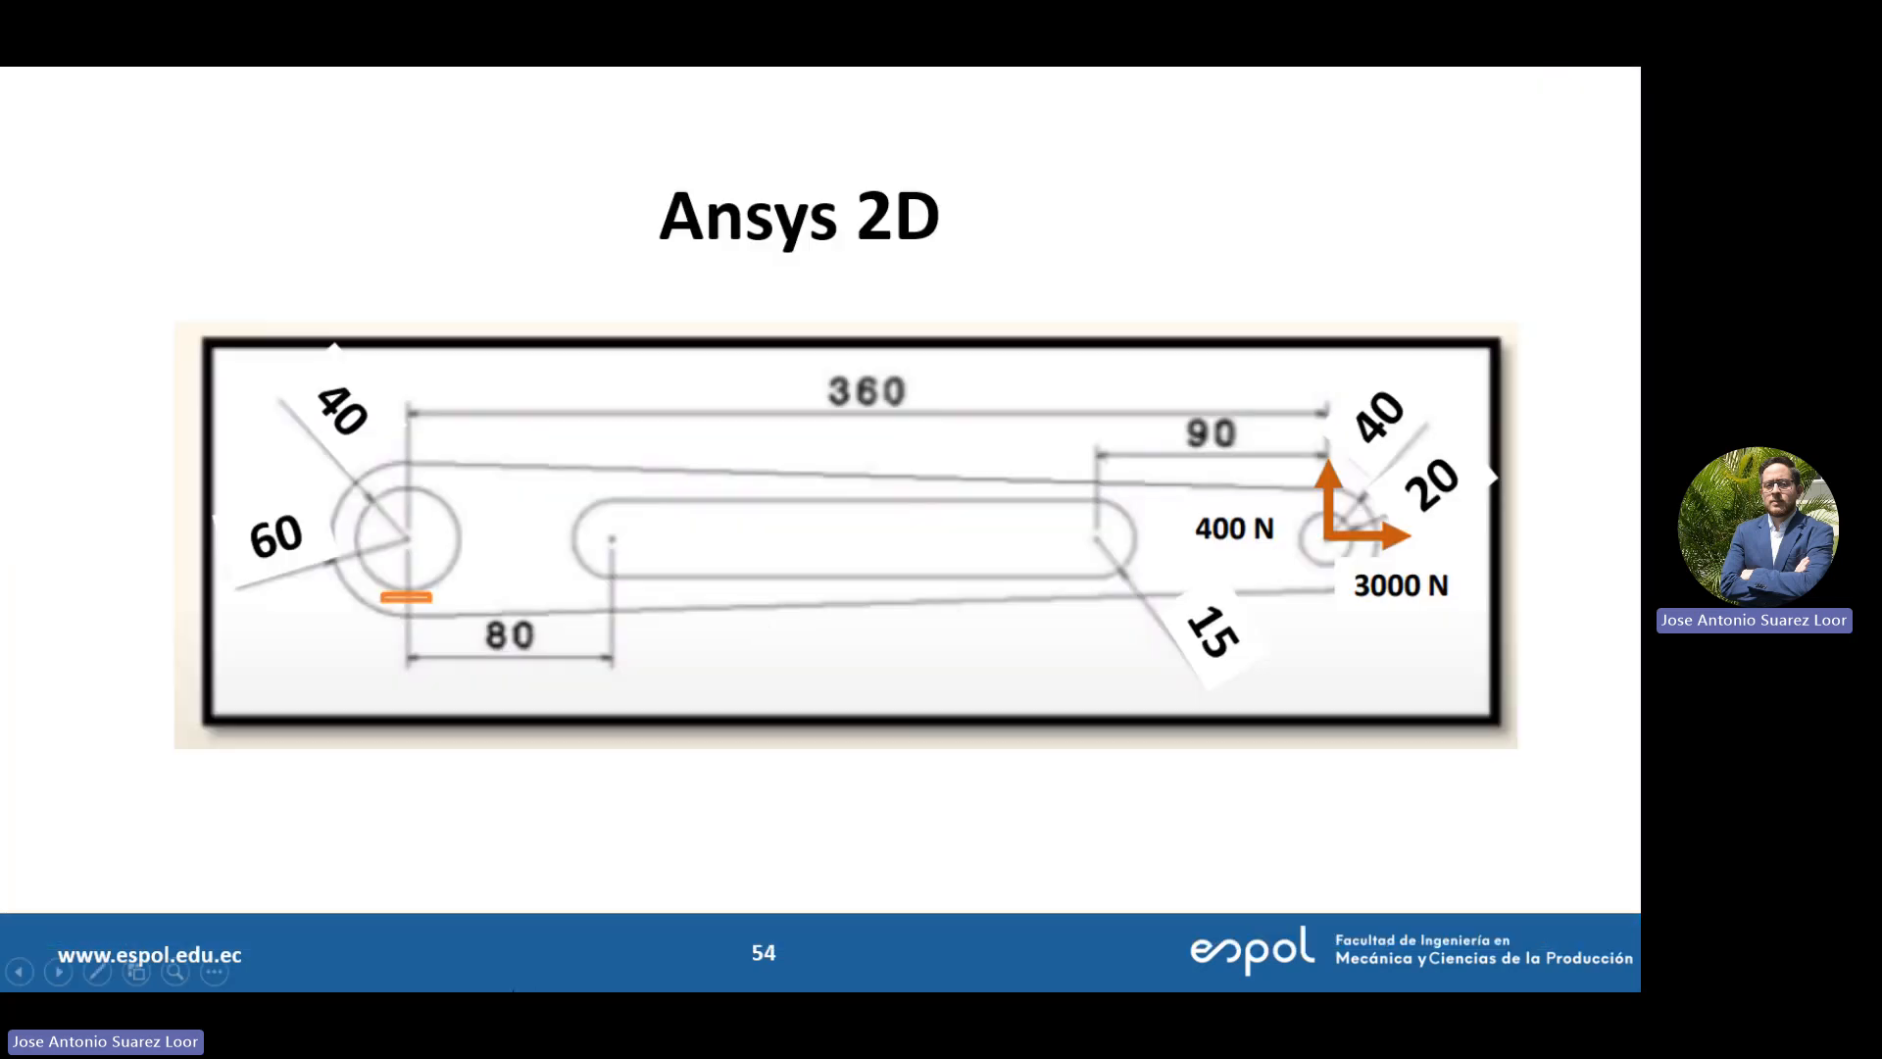
key("alt+Tab")
key("alt+Tab")
key("alt+Tab")
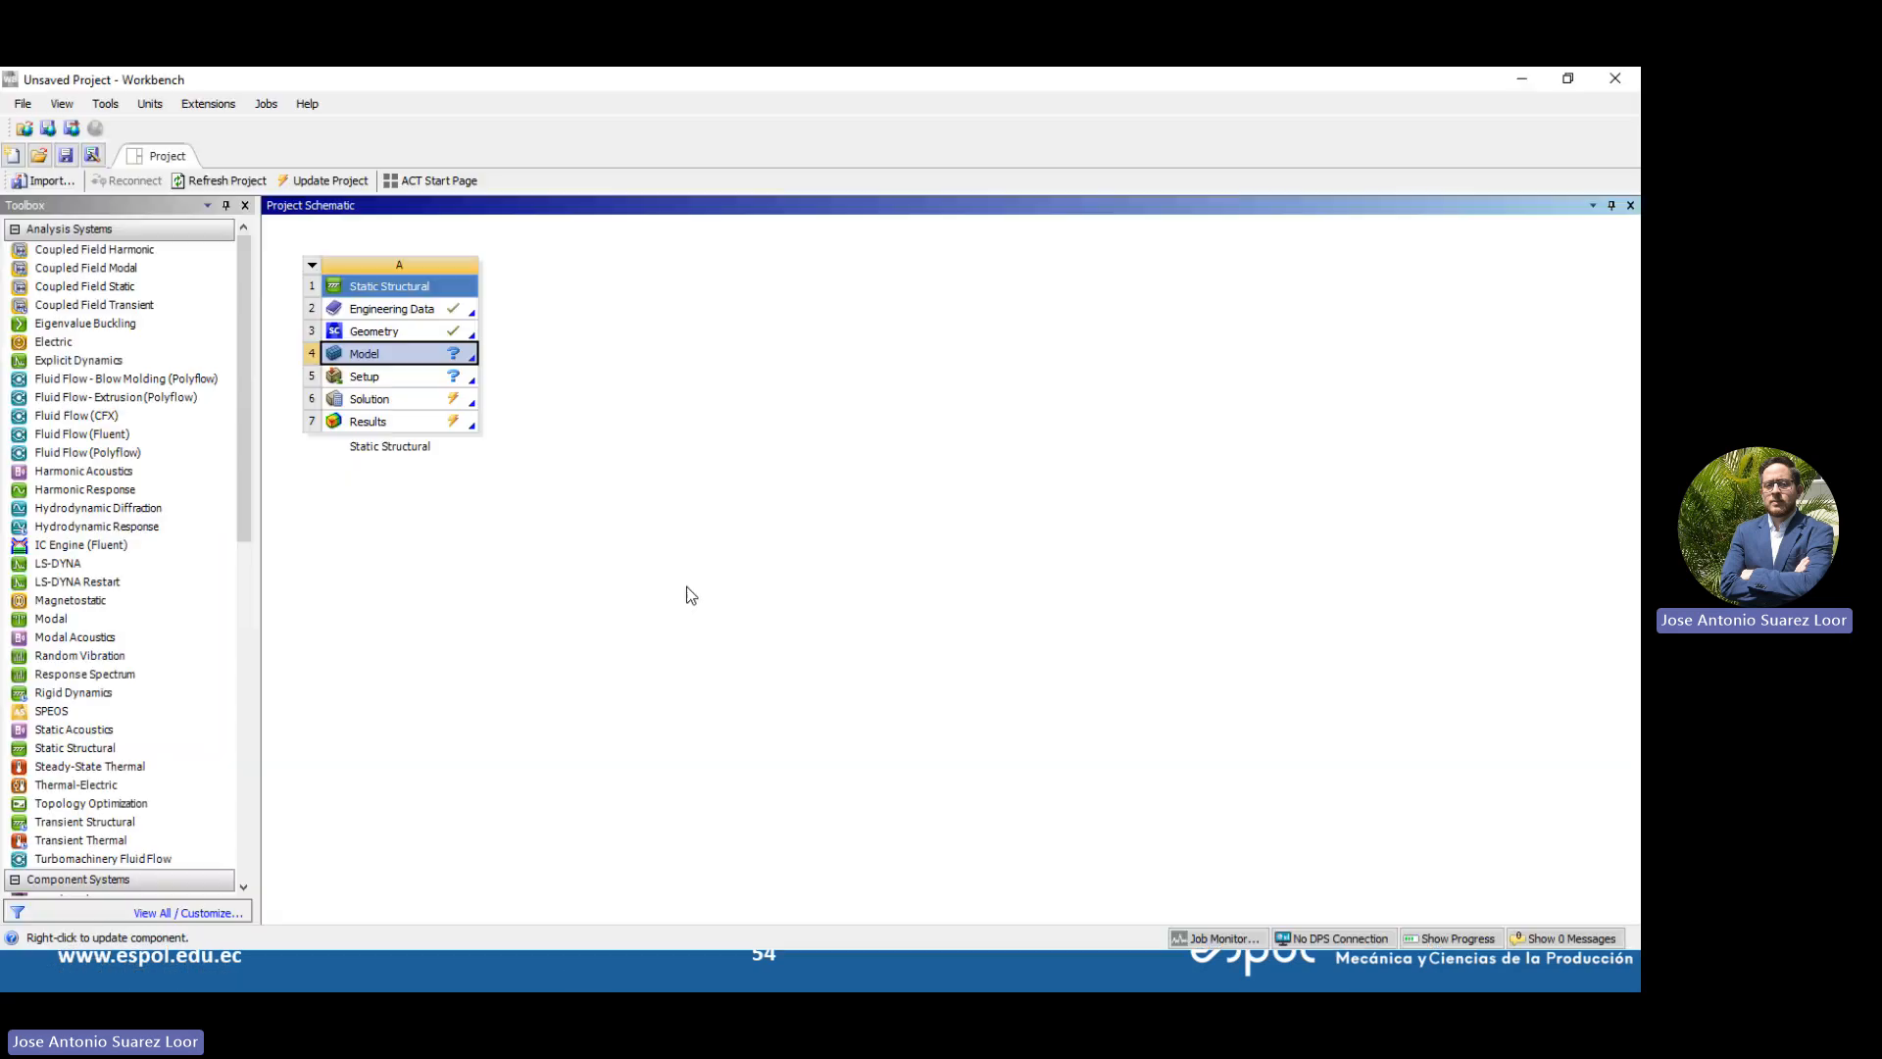
right_click(362, 332)
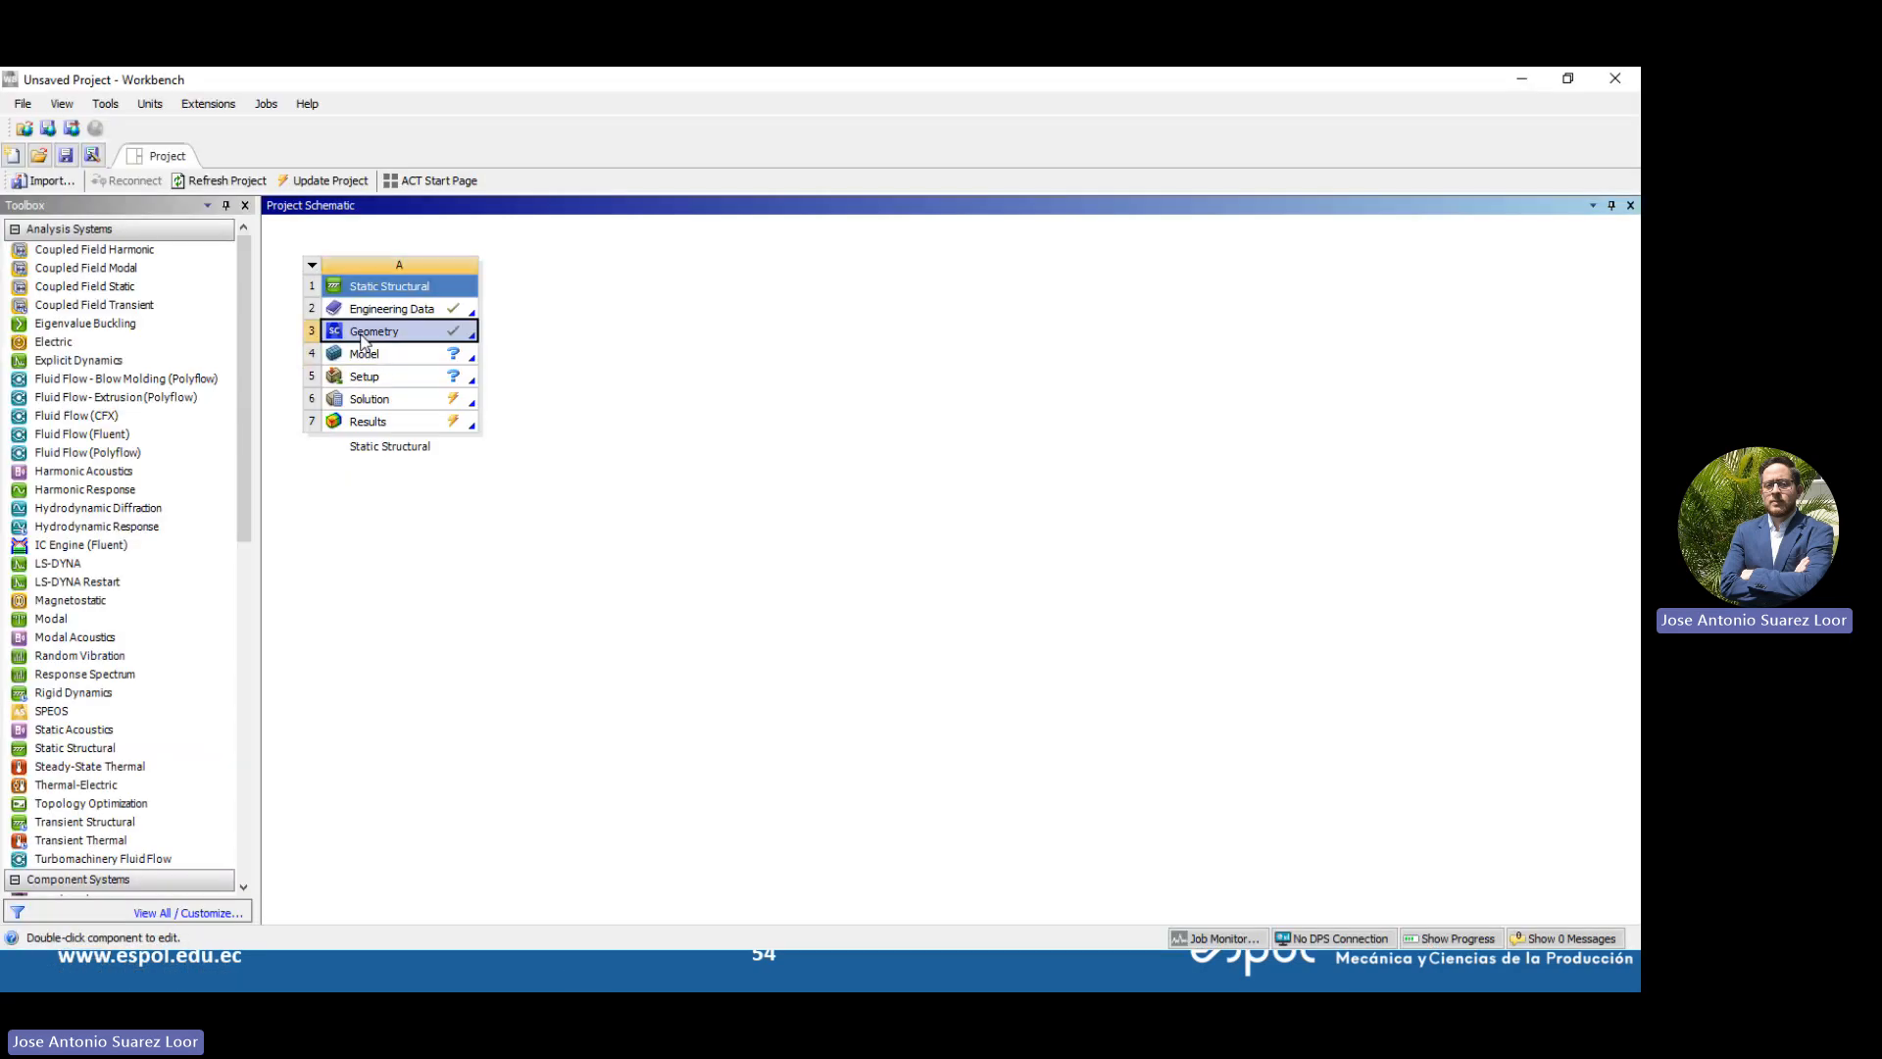
left_click(485, 631)
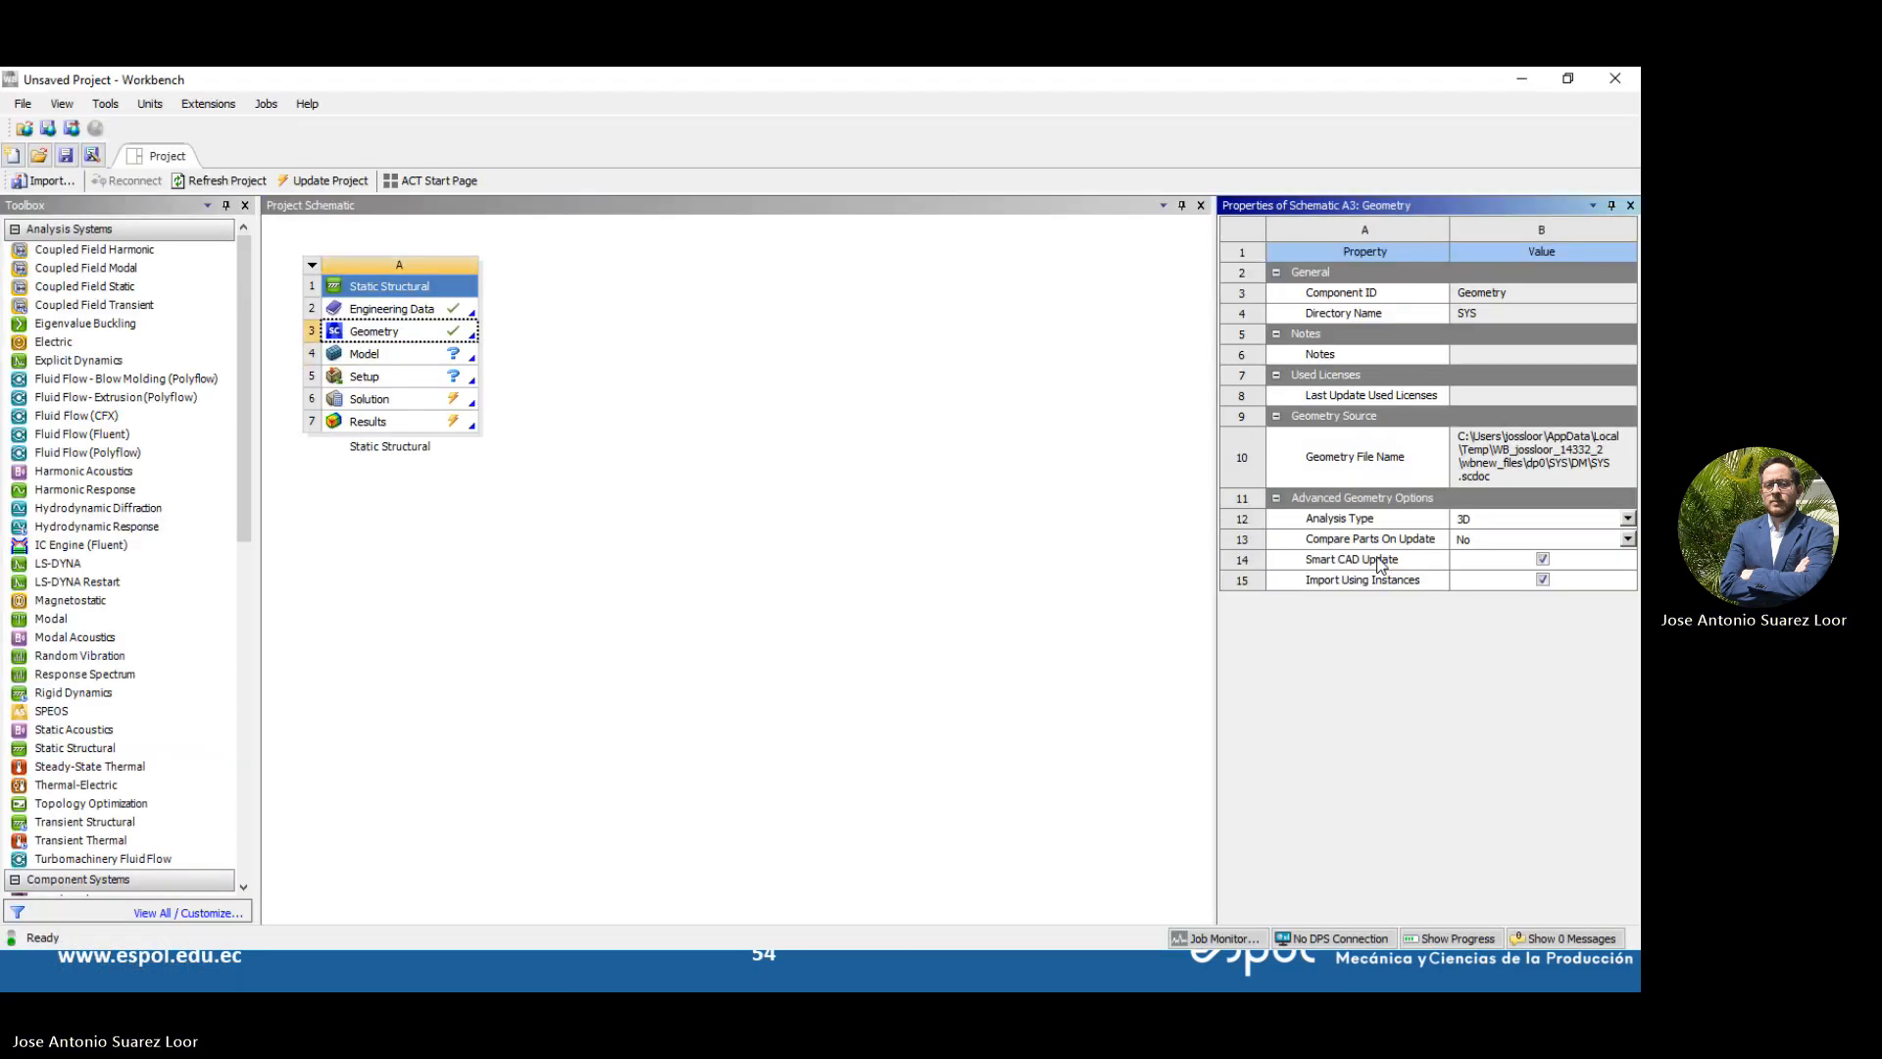
Set the Geometry cell's Analysis Type to 2D
left_click(1627, 519)
left_click(1531, 538)
left_click(791, 514)
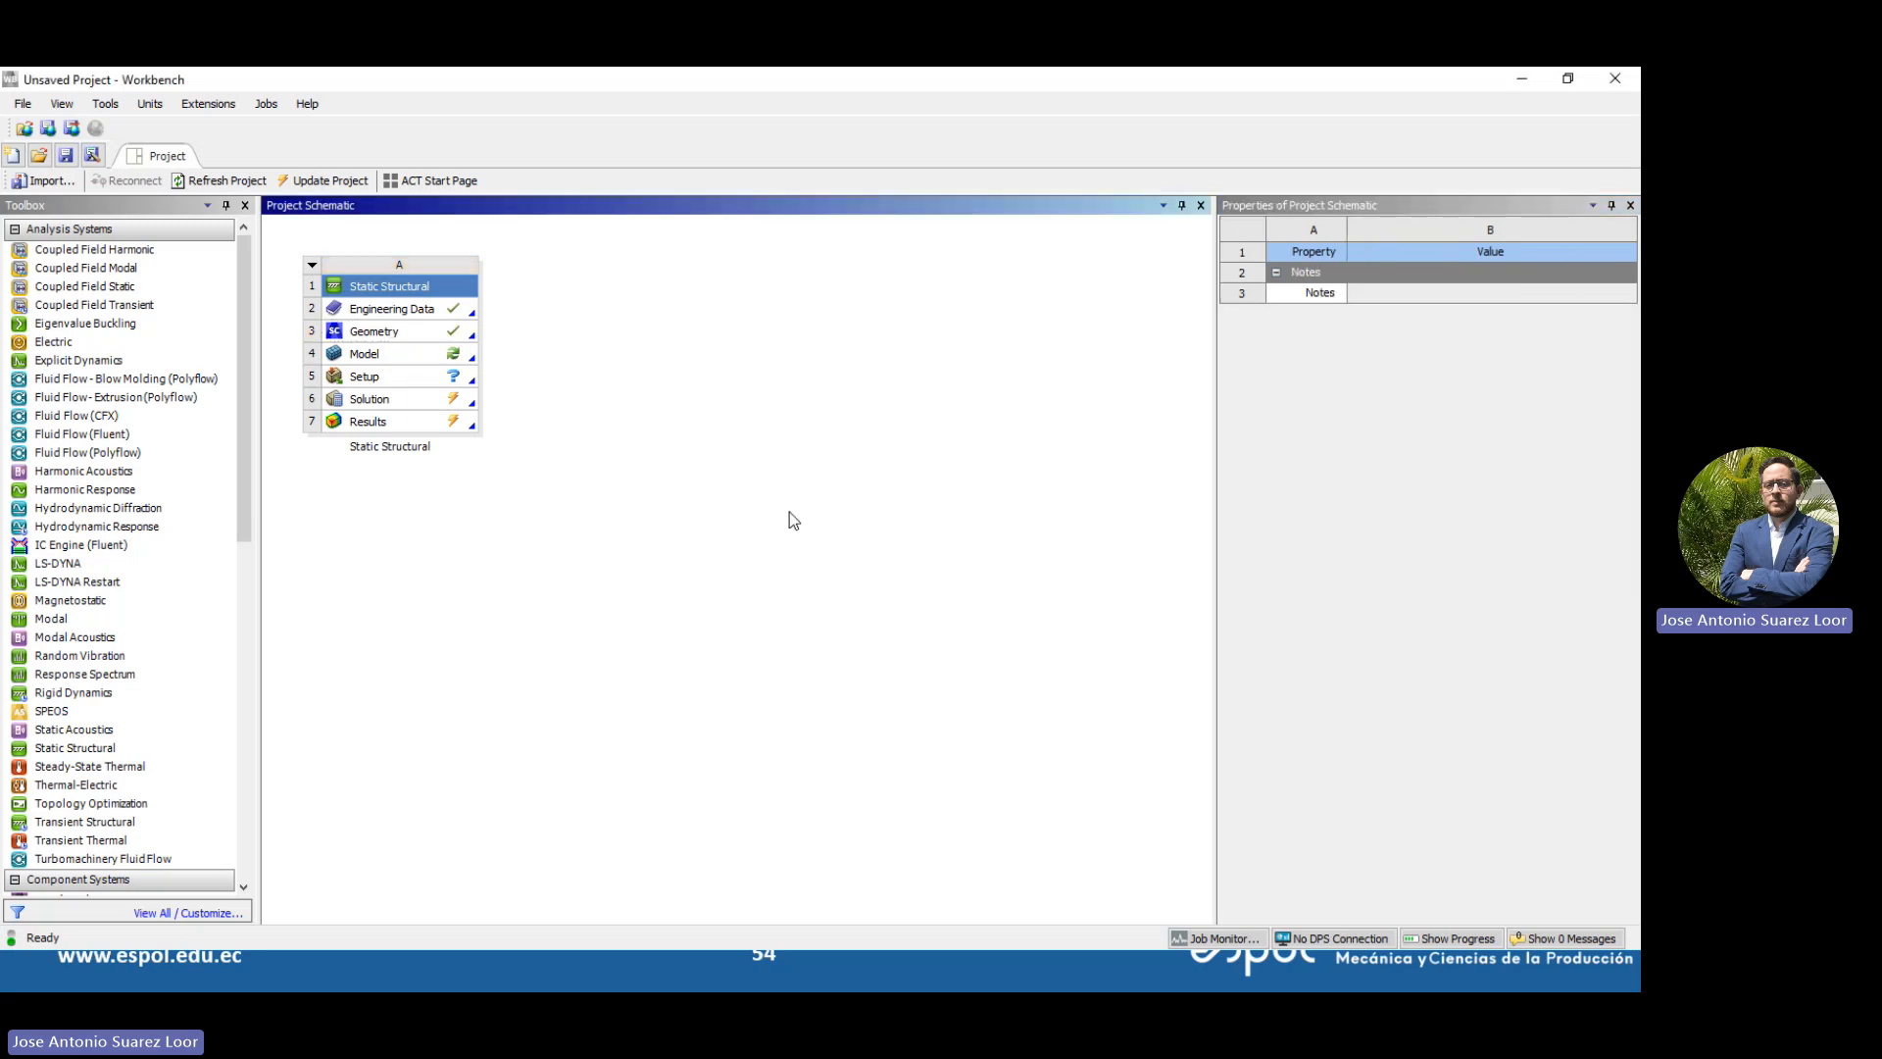
Switch back to Mechanical, regenerate the mesh and review the surface body's details
left_click(1531, 79)
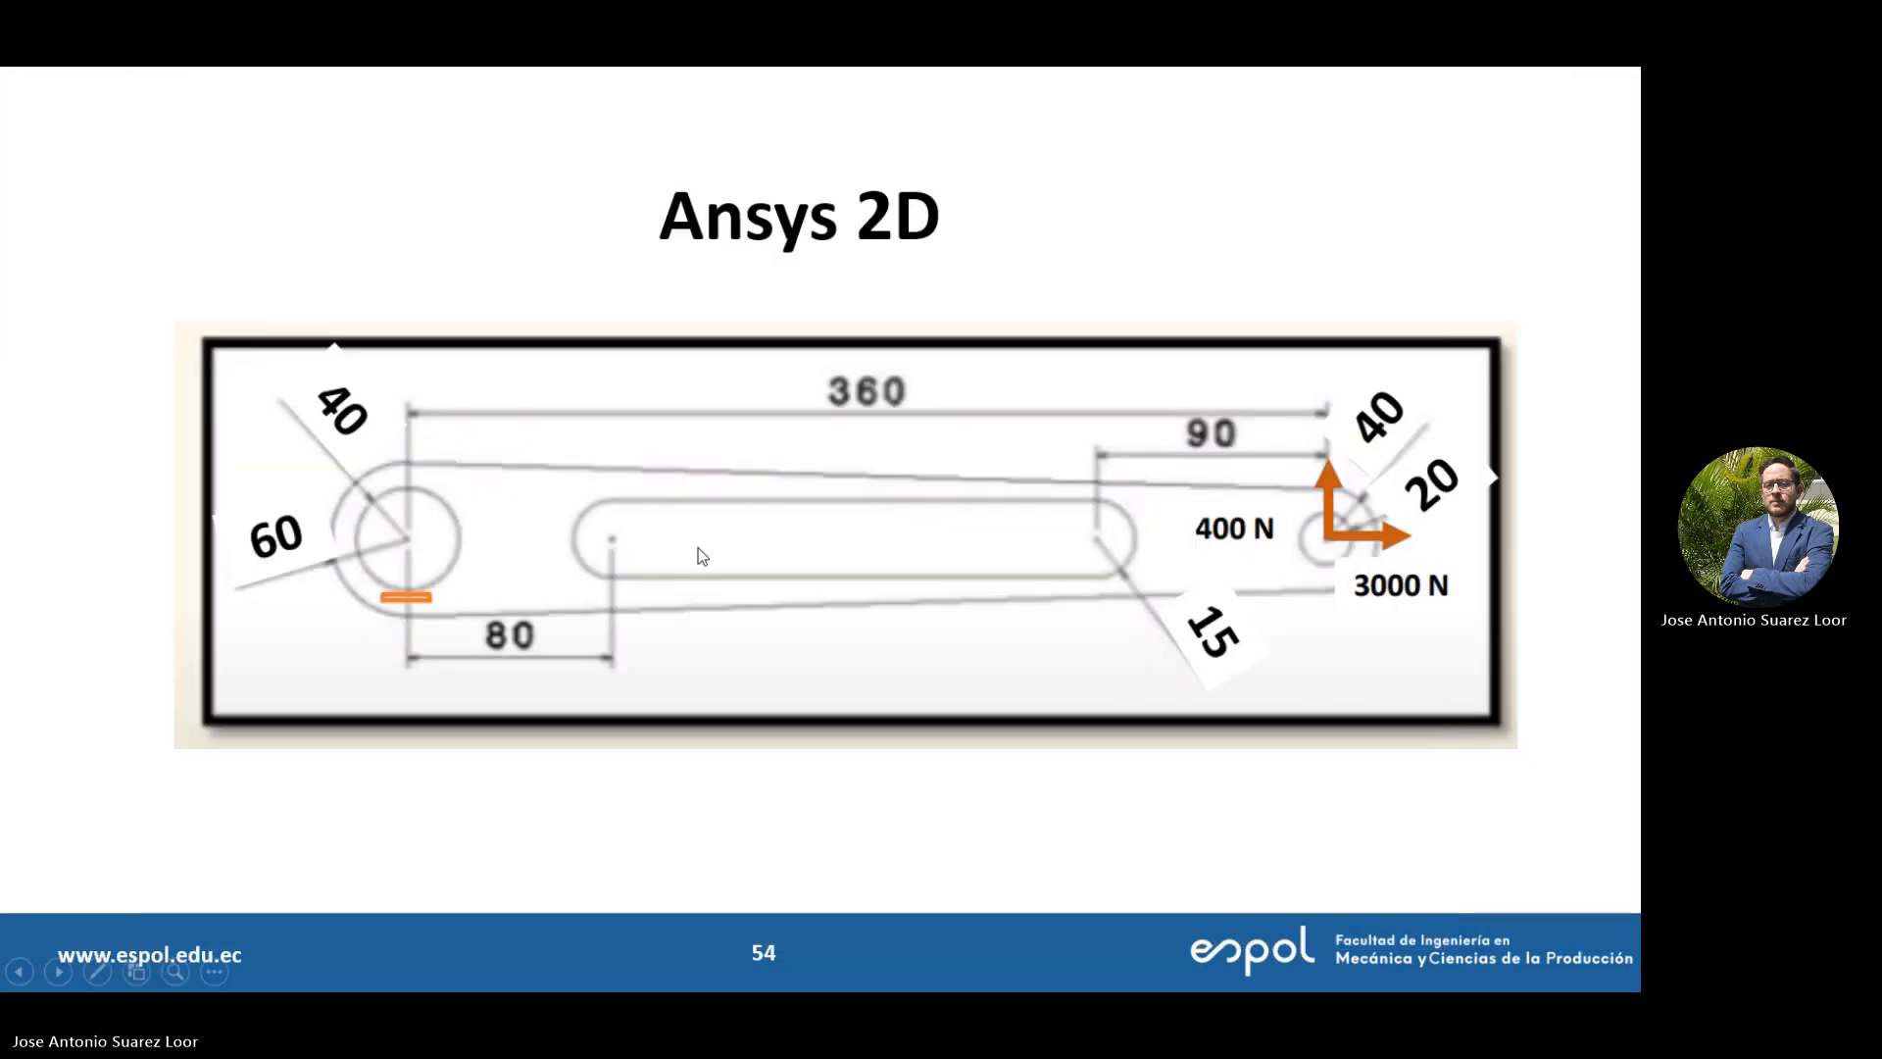
key("alt+Tab")
key("alt+Tab")
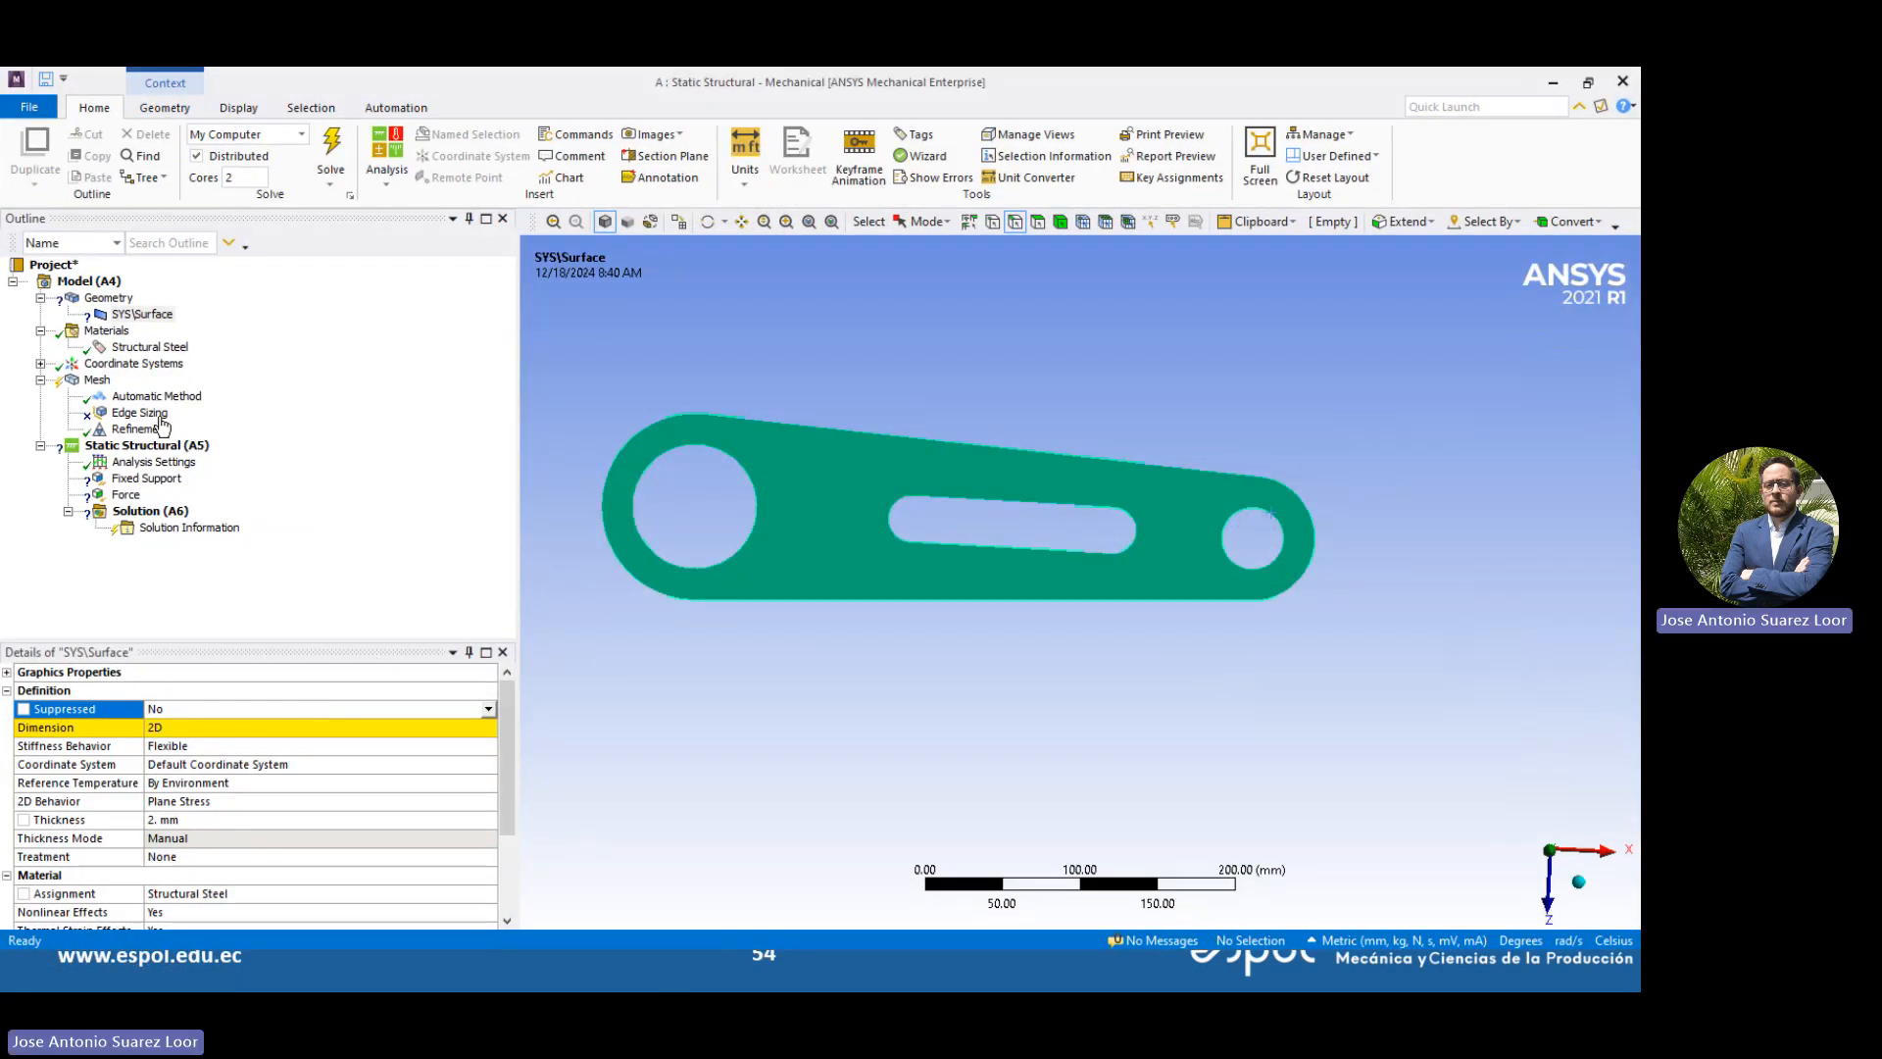
right_click(98, 379)
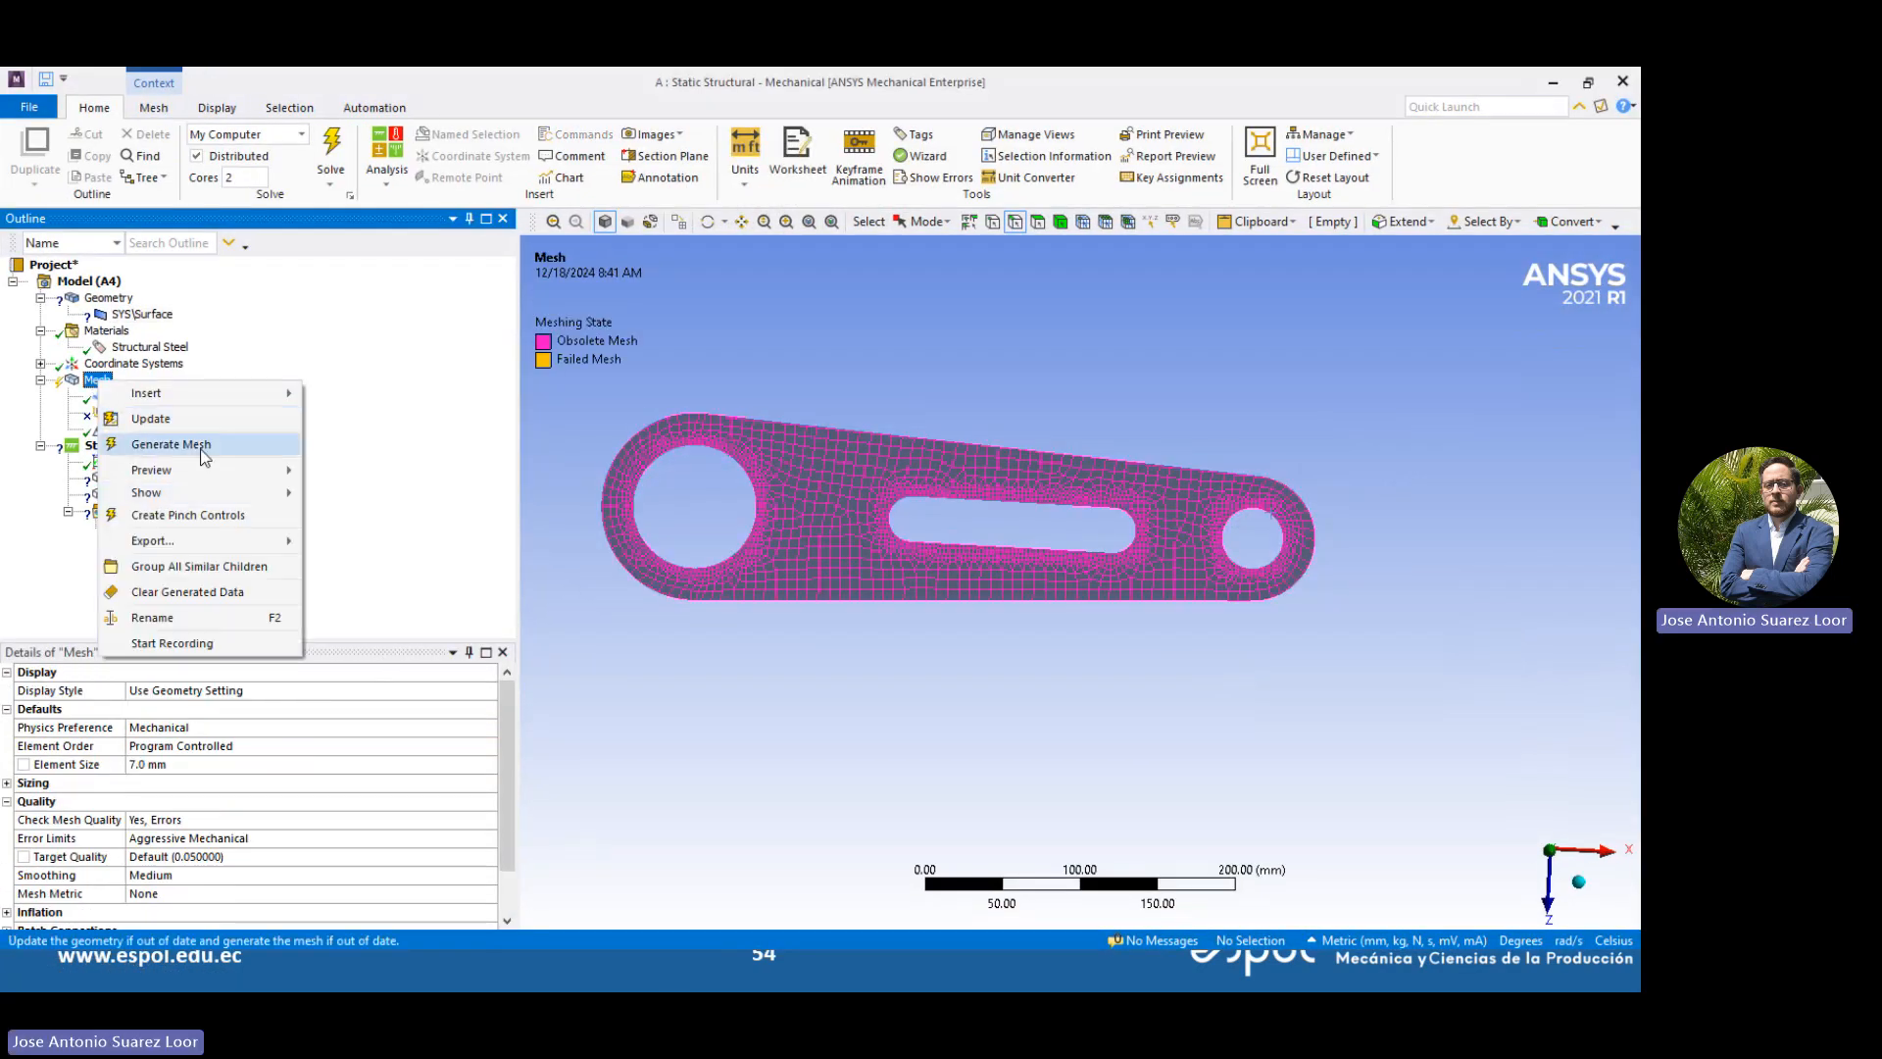
left_click(186, 444)
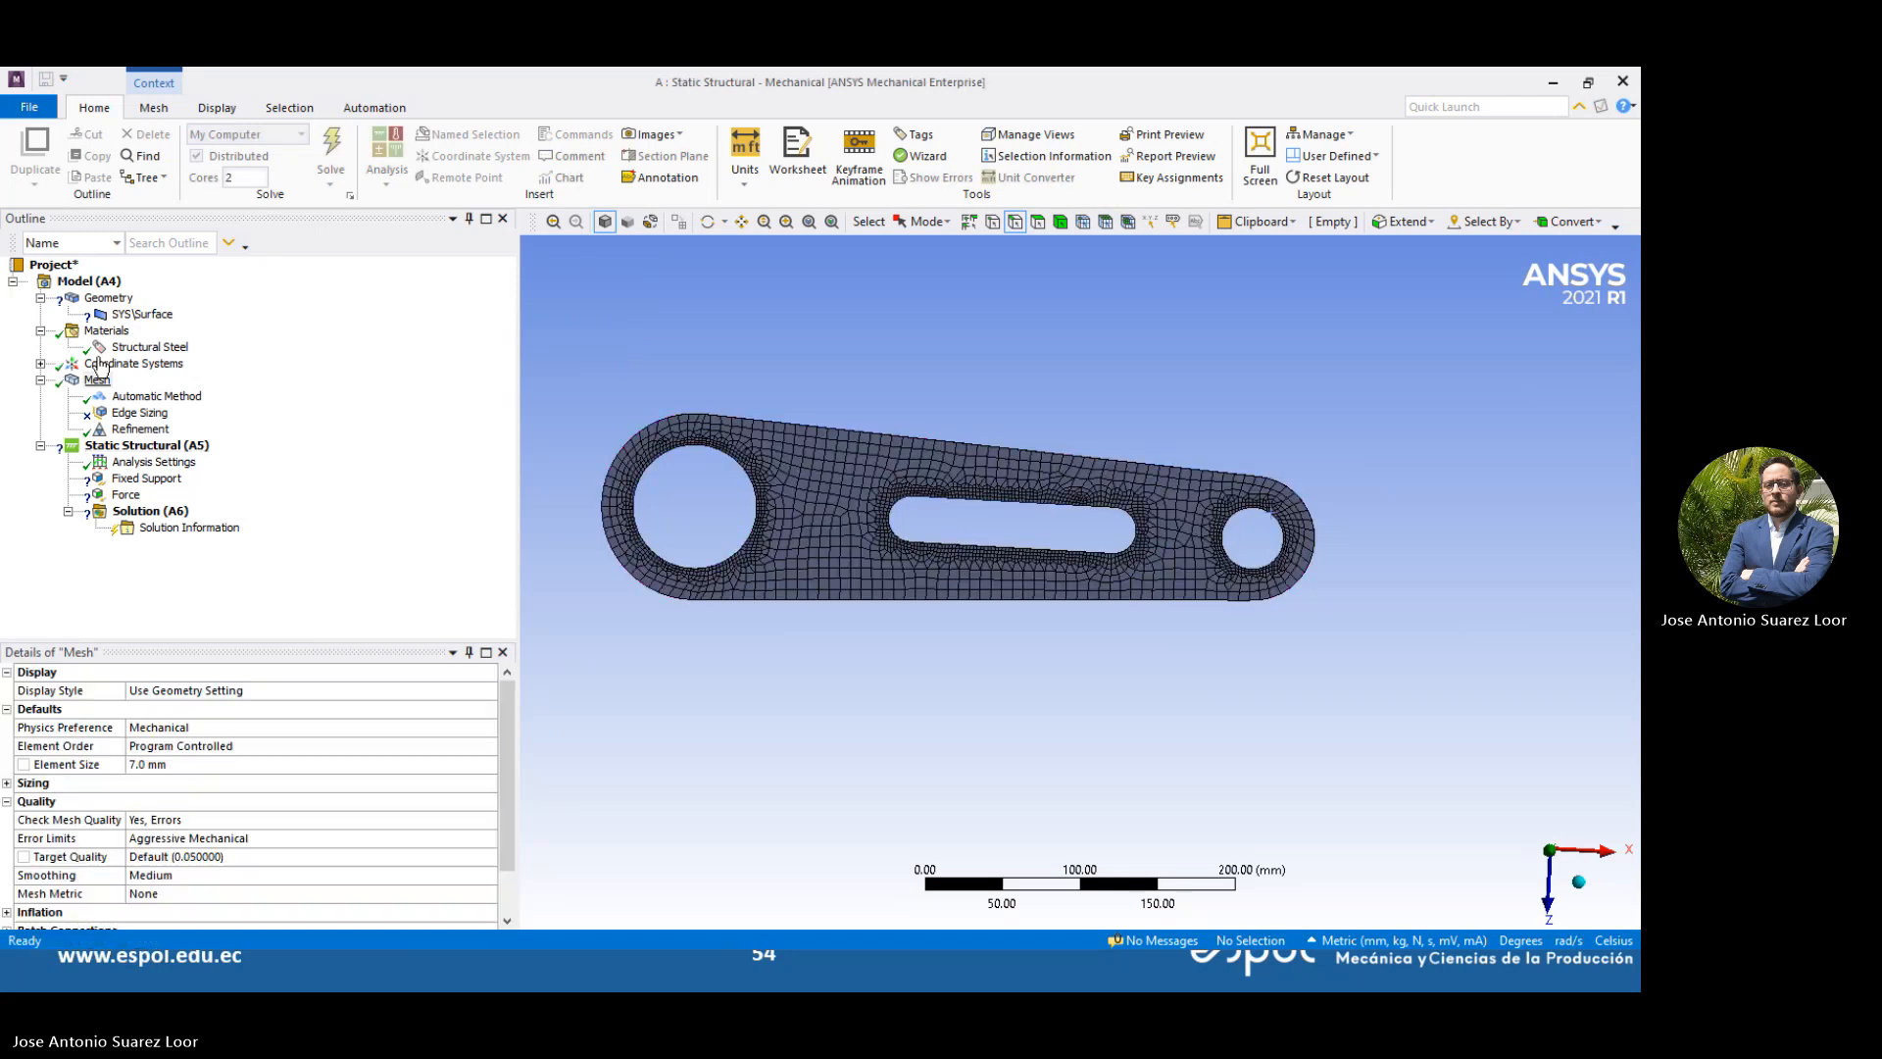
left_click(128, 314)
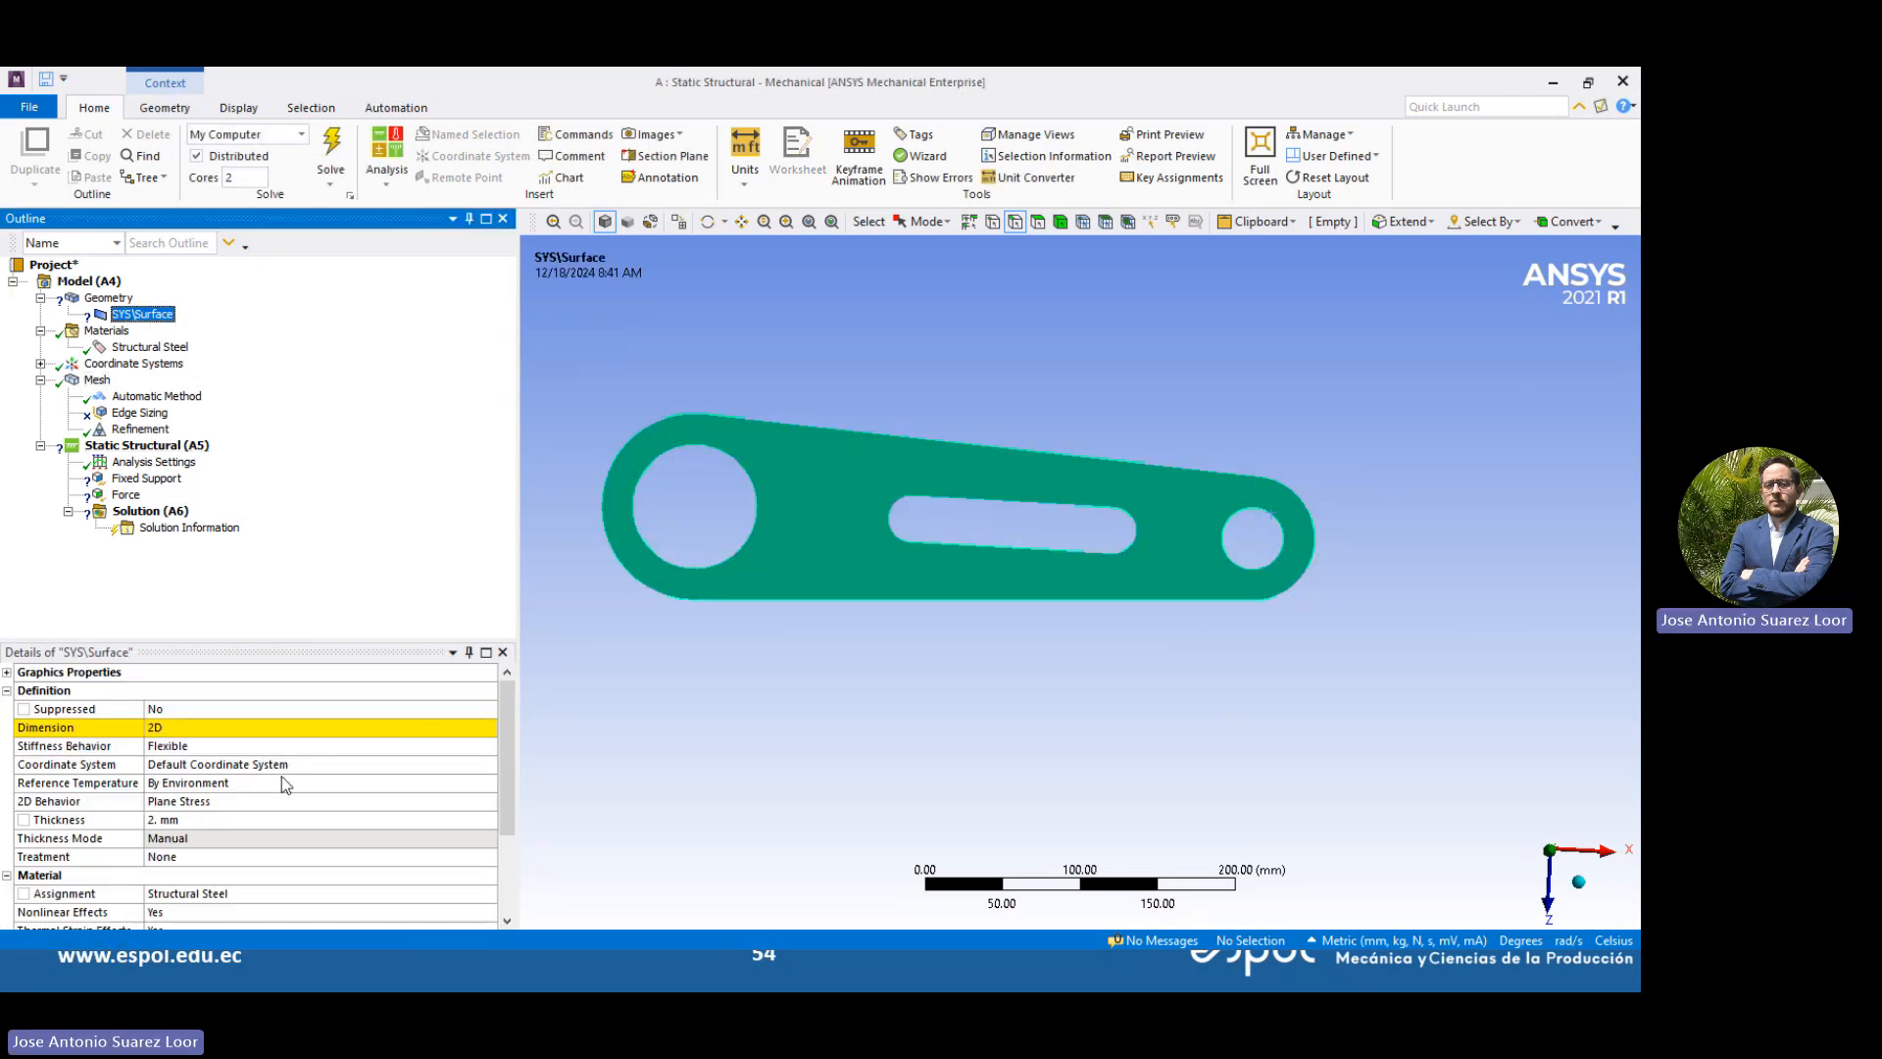
scroll(222, 845, "down", 3)
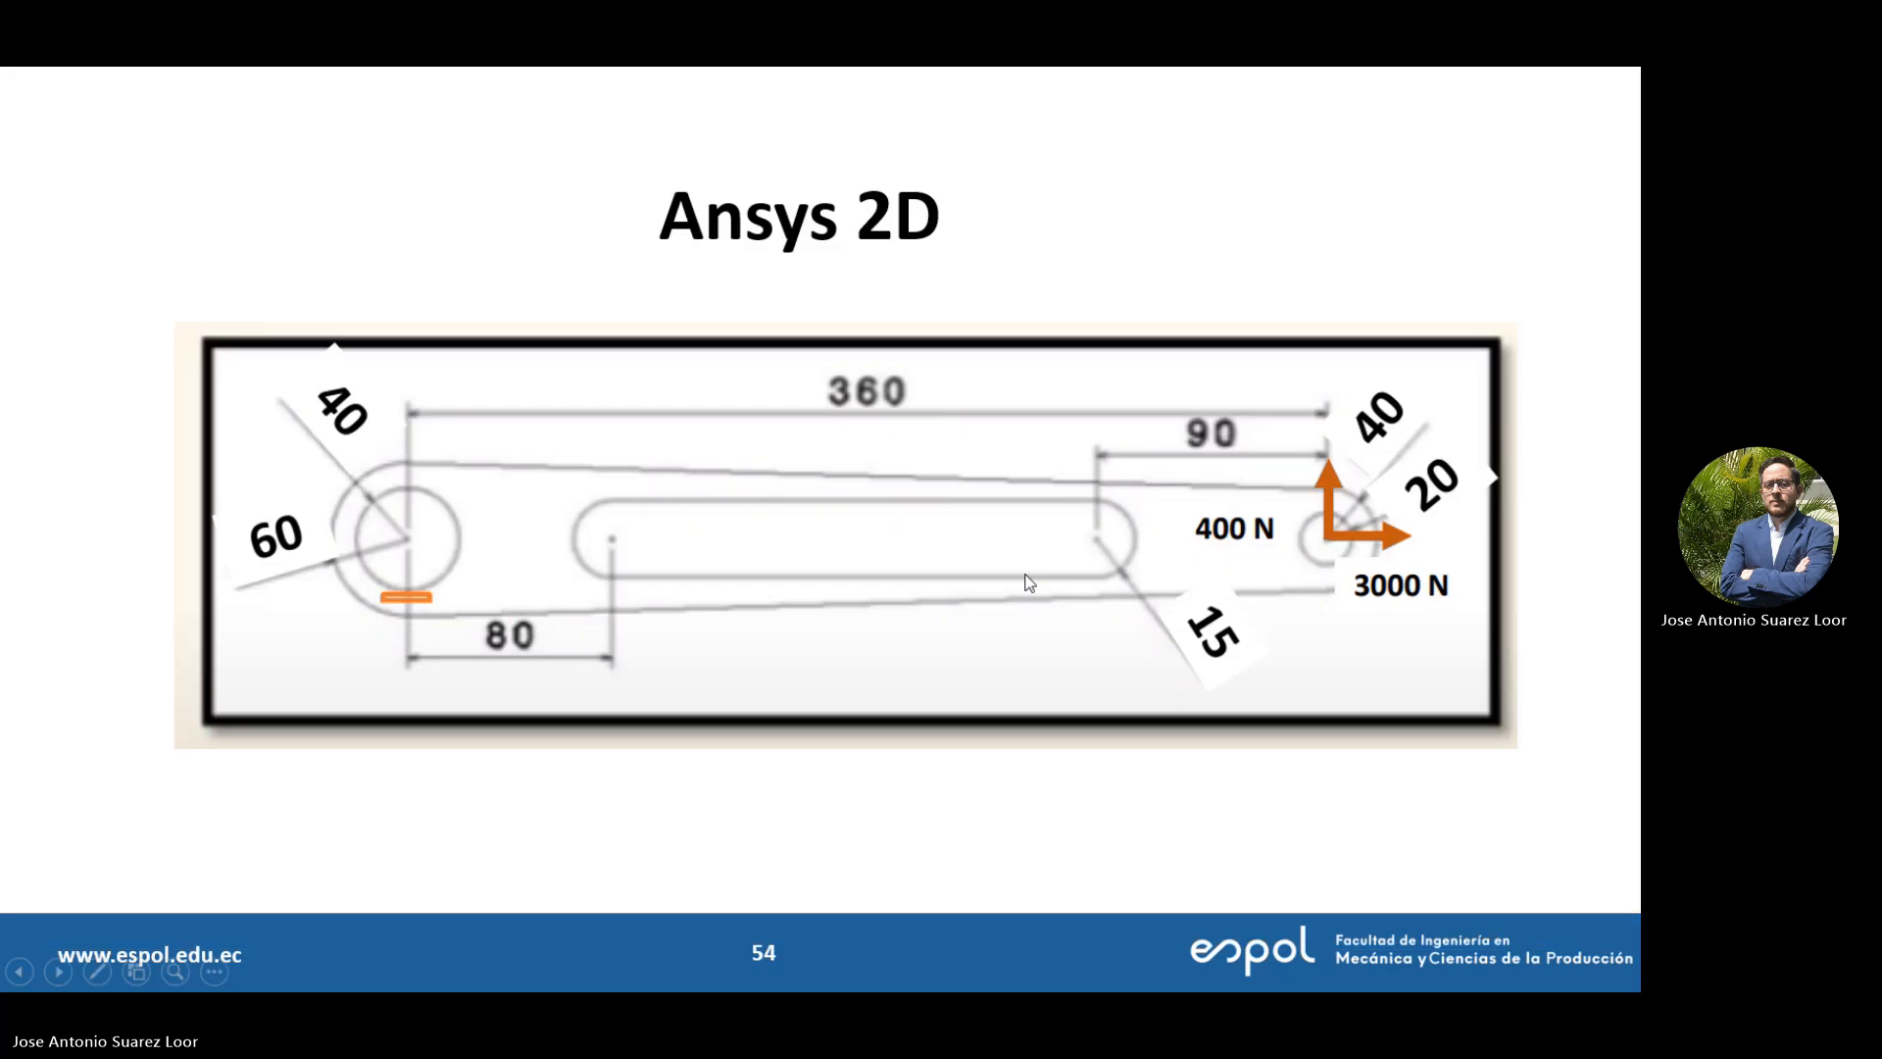
Switch to Workbench and update the Static Structural system's Geometry cell
key("alt+Tab")
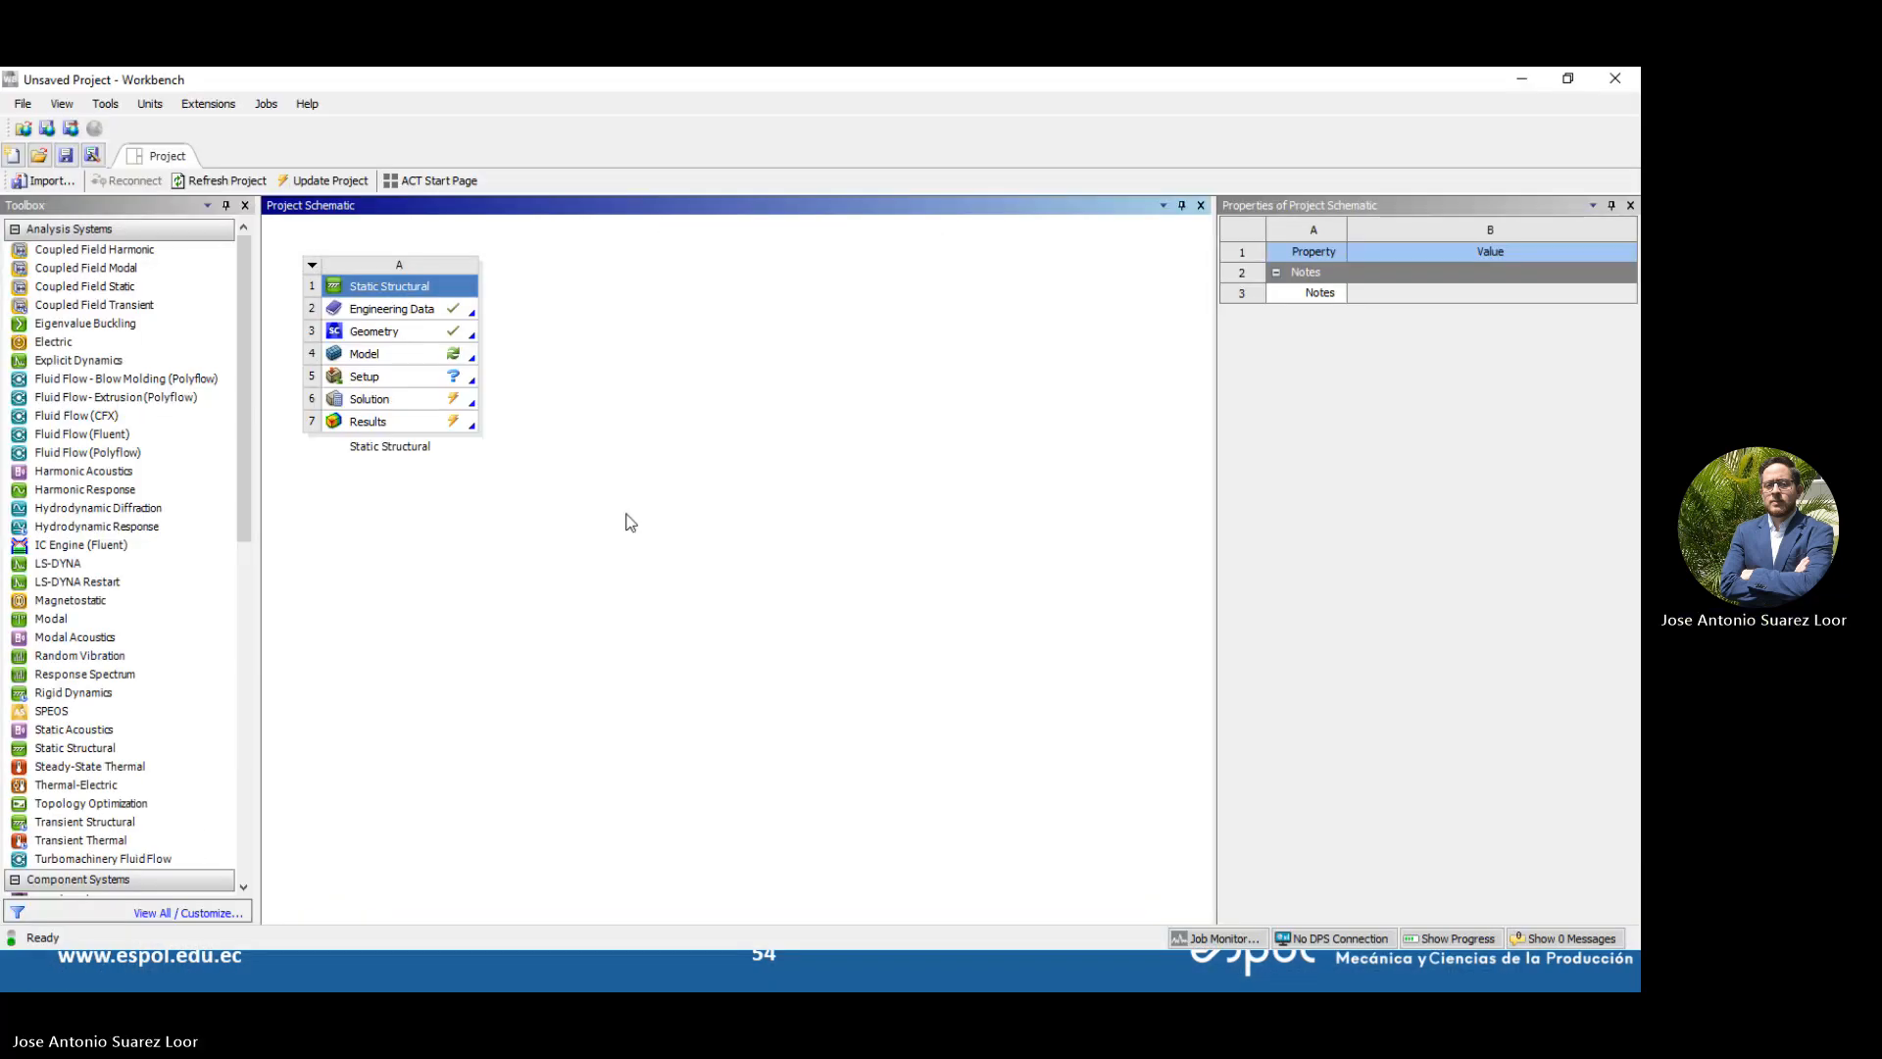
left_click(432, 337)
right_click(433, 337)
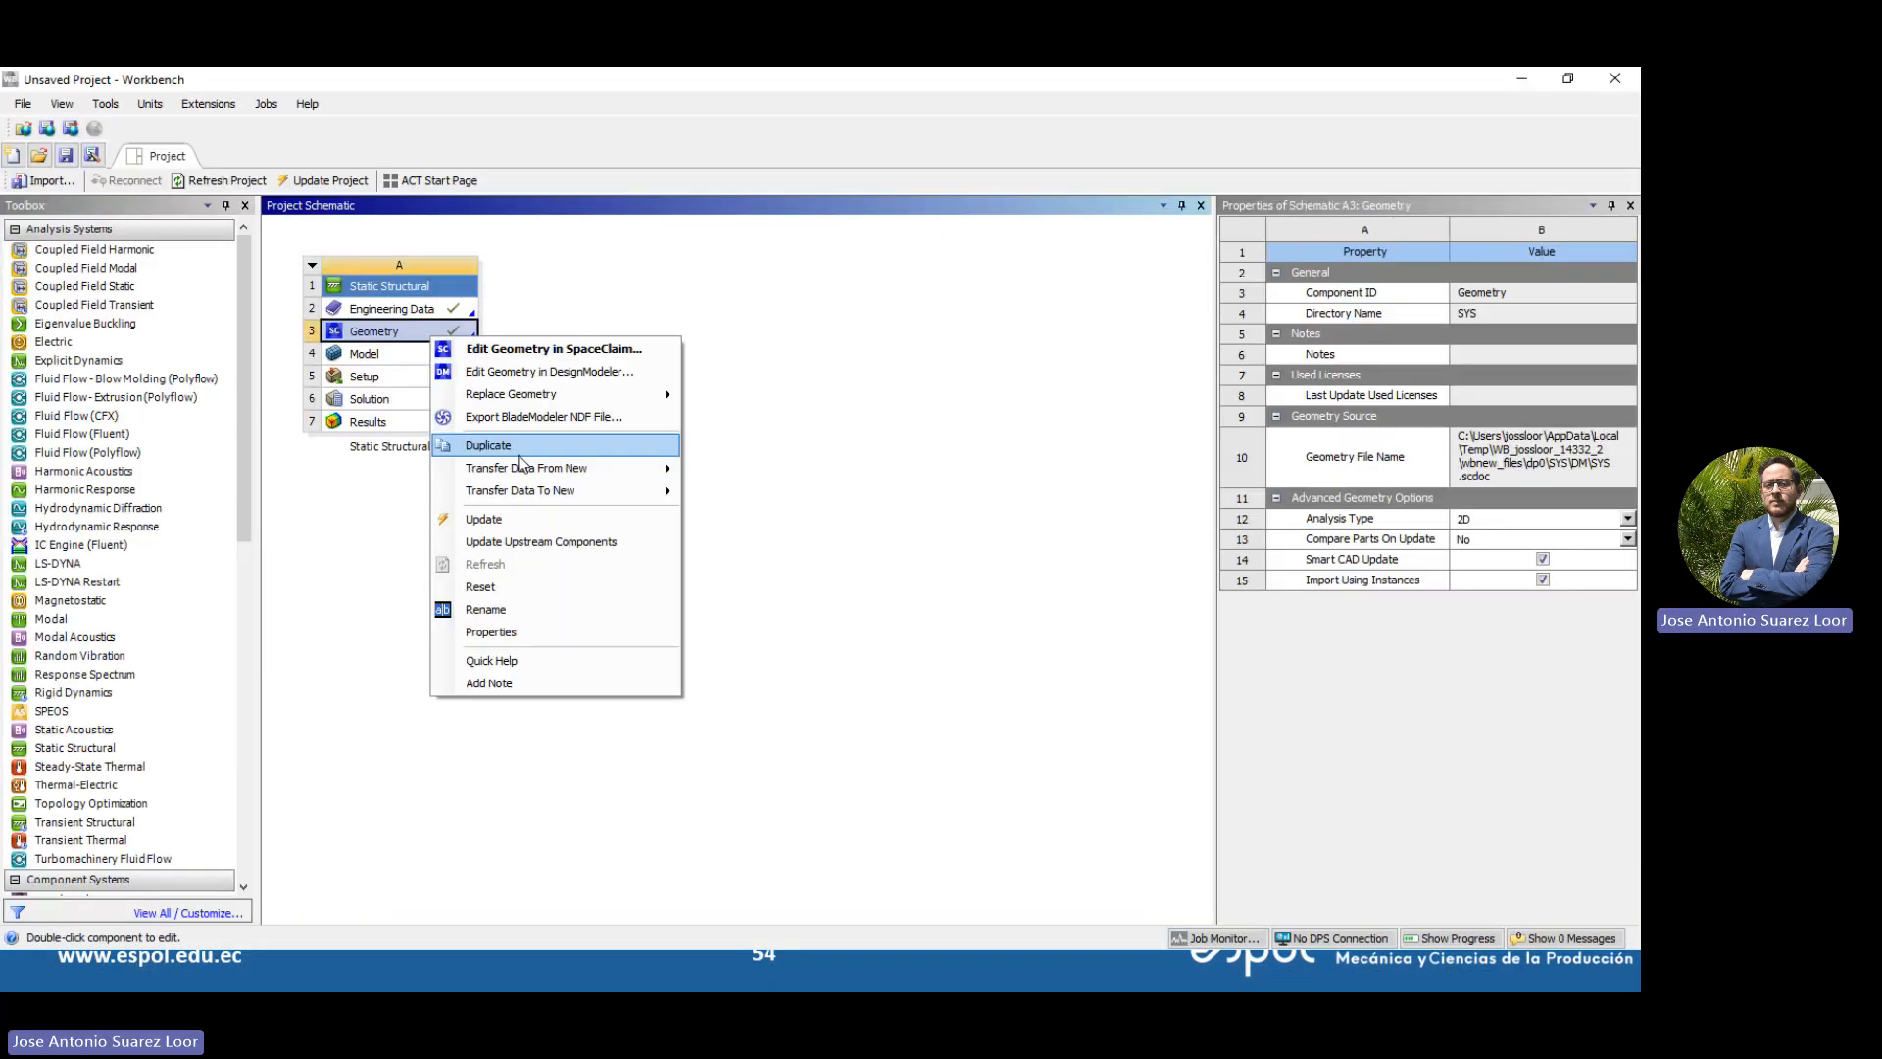
left_click(542, 527)
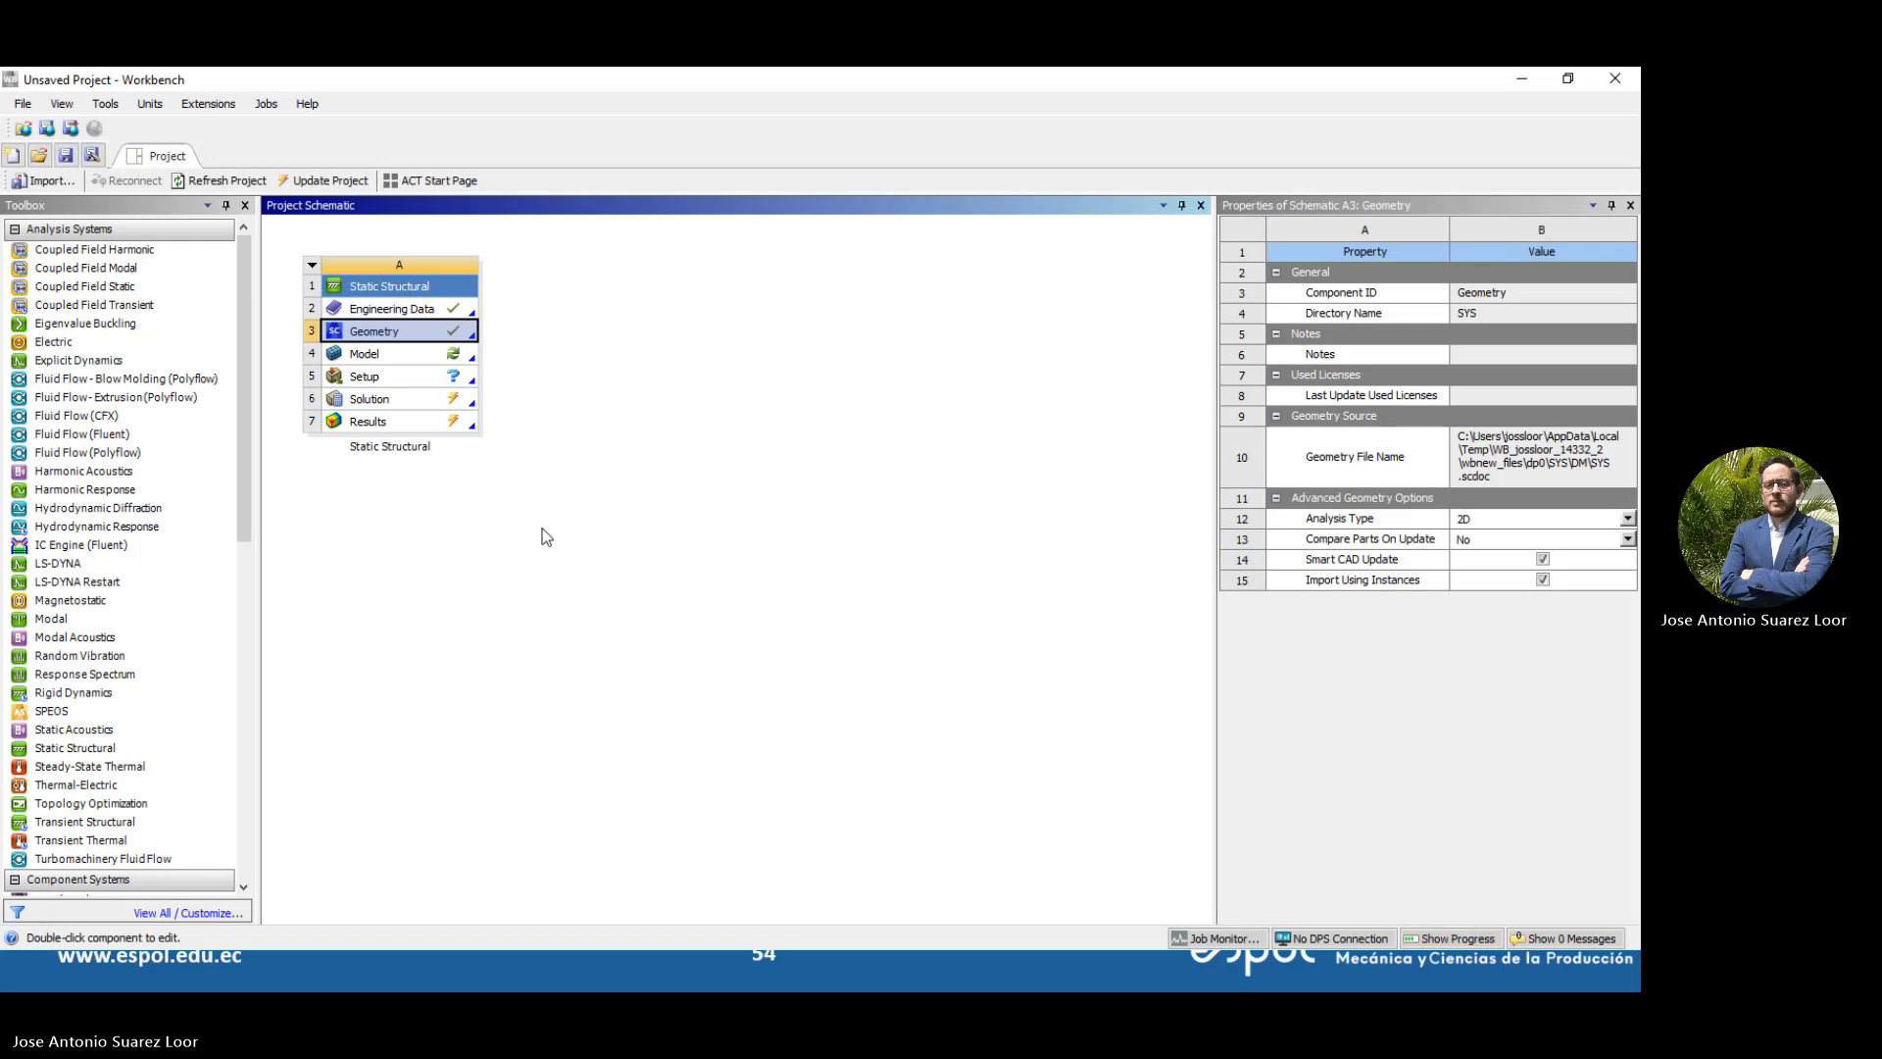
Reset the Model cell and accept deleting its local and generated data
left_click(420, 355)
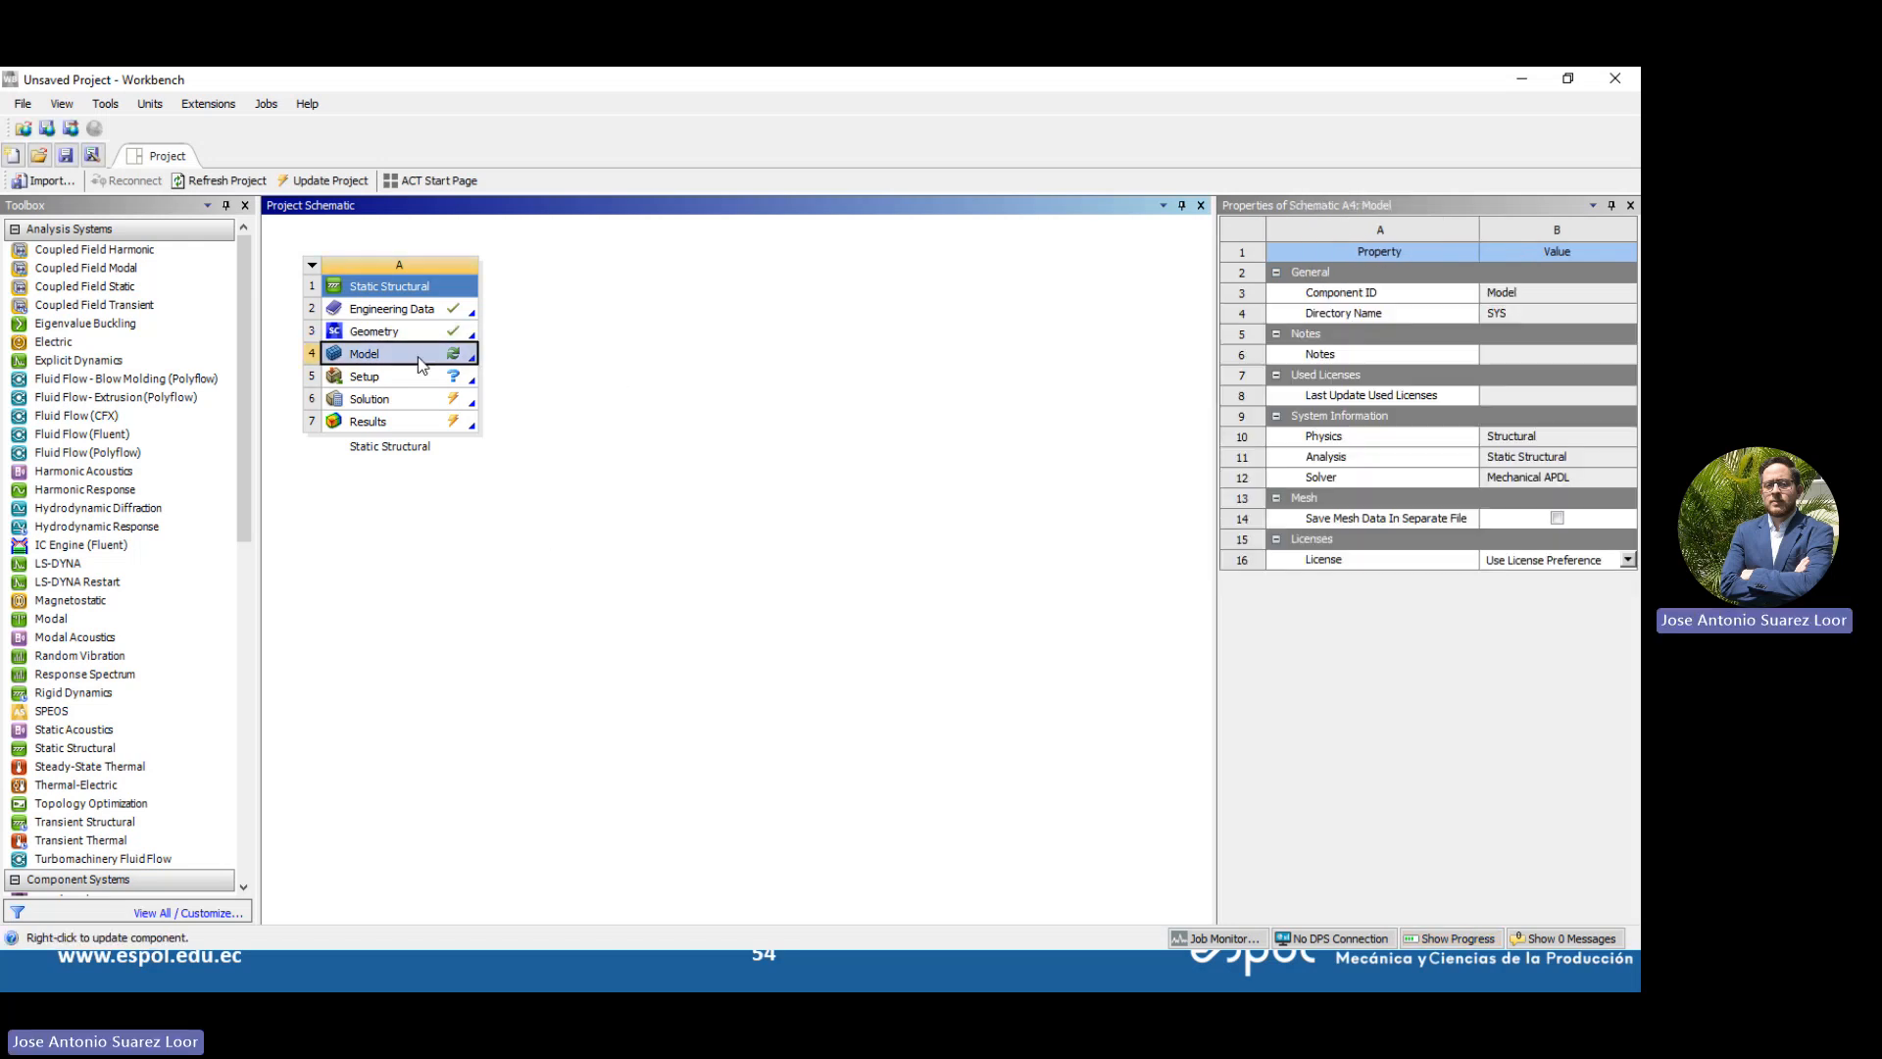
right_click(420, 355)
left_click(504, 591)
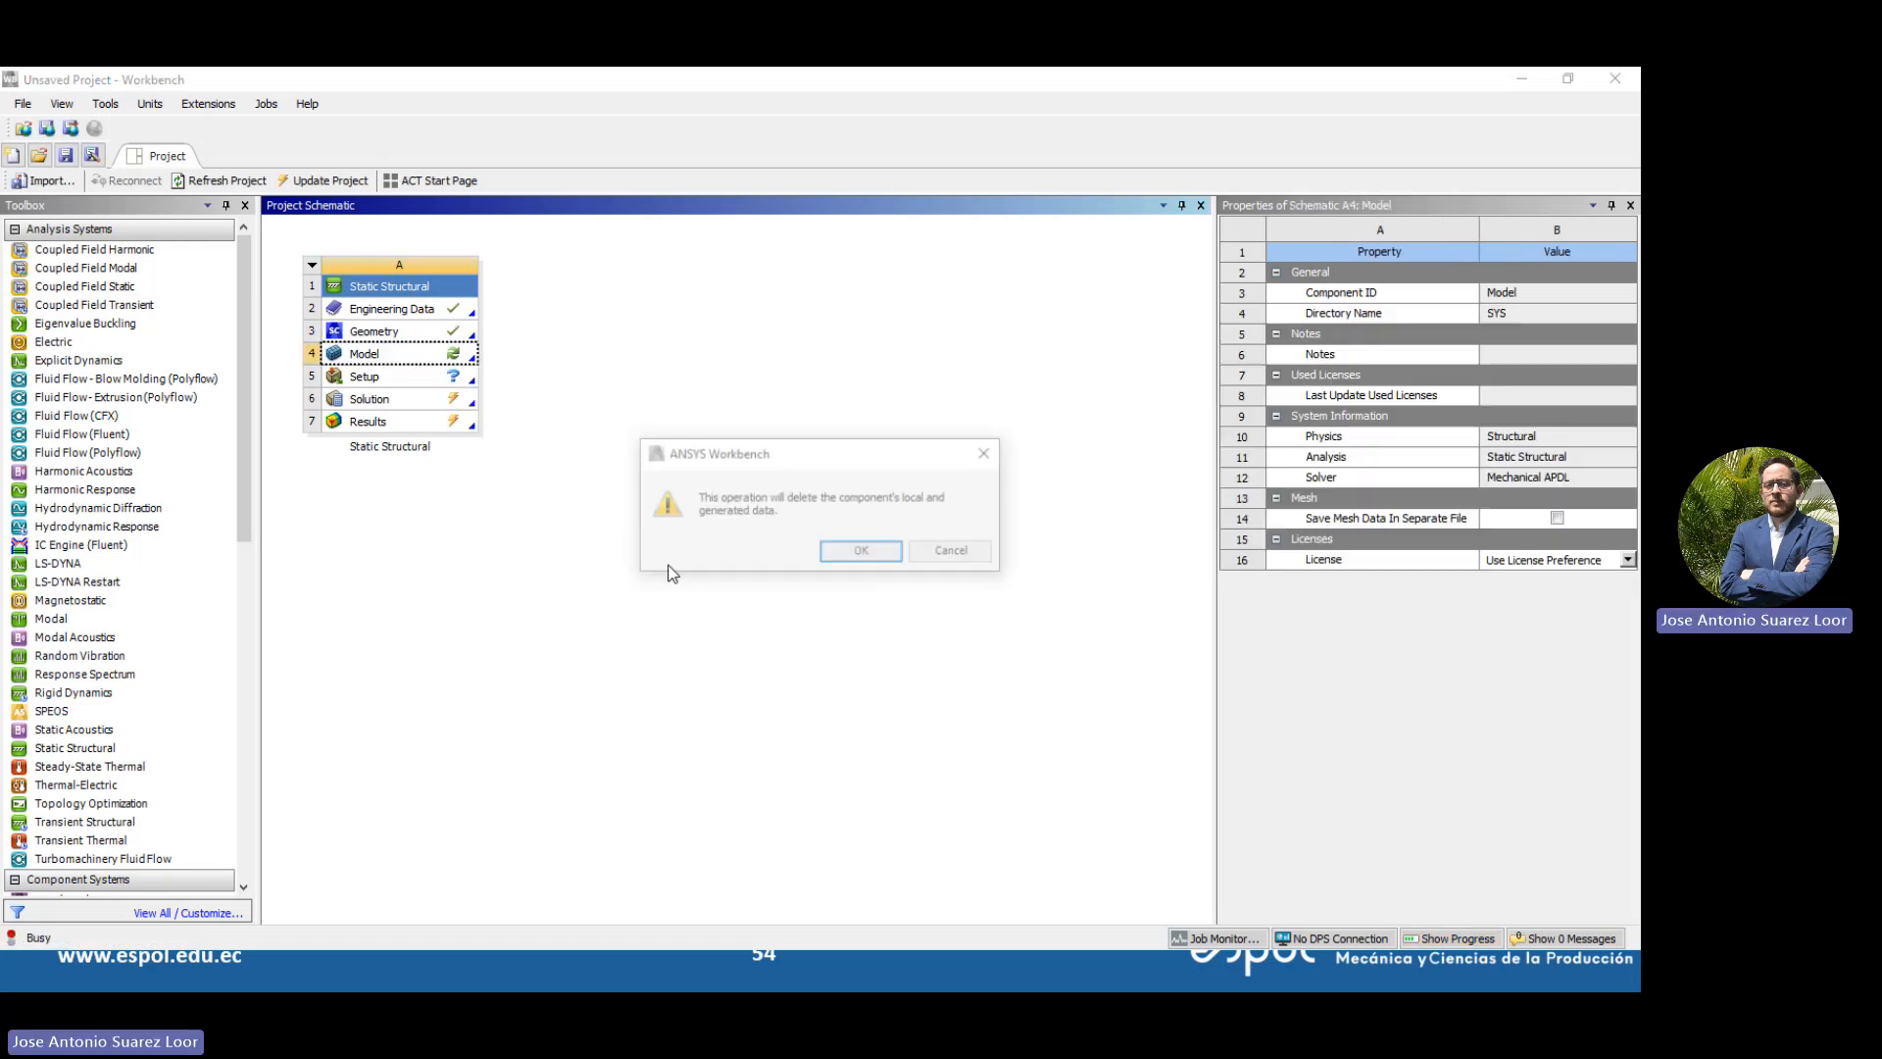
left_click(887, 552)
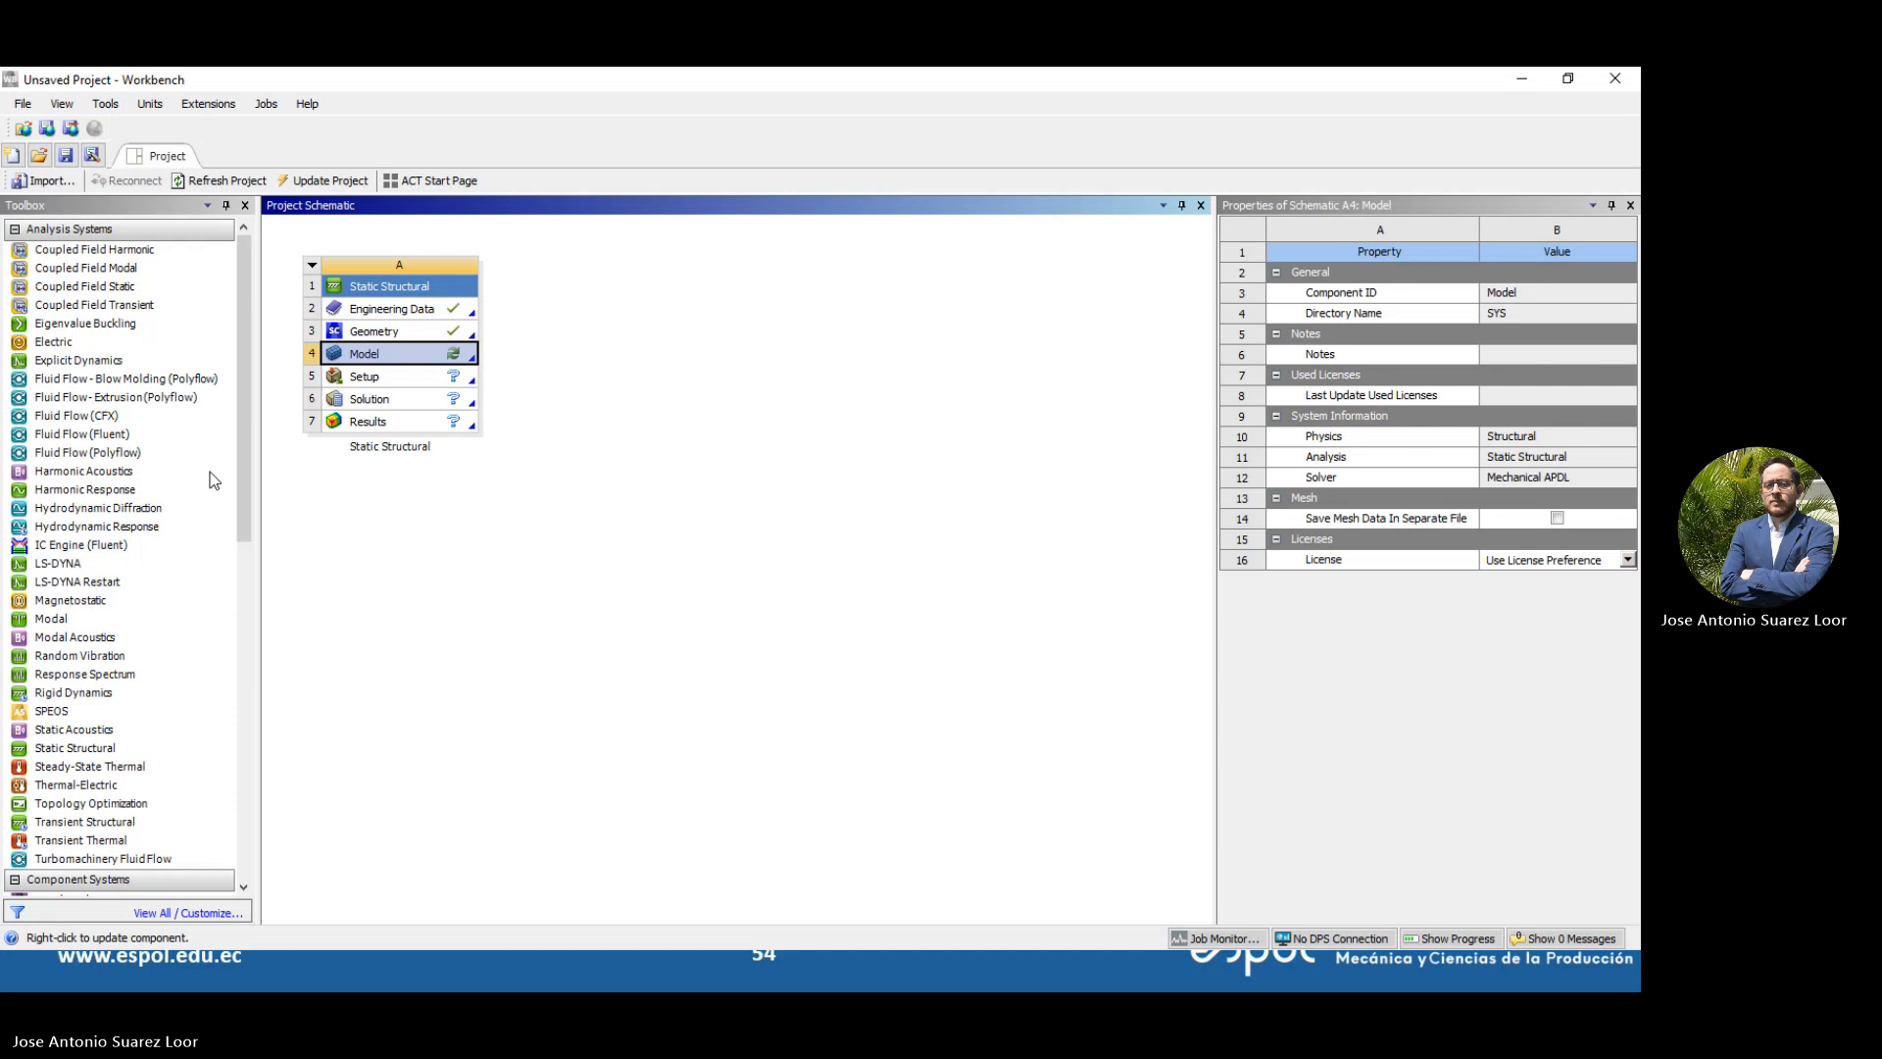
left_click(679, 437)
left_click(410, 333)
right_click(411, 336)
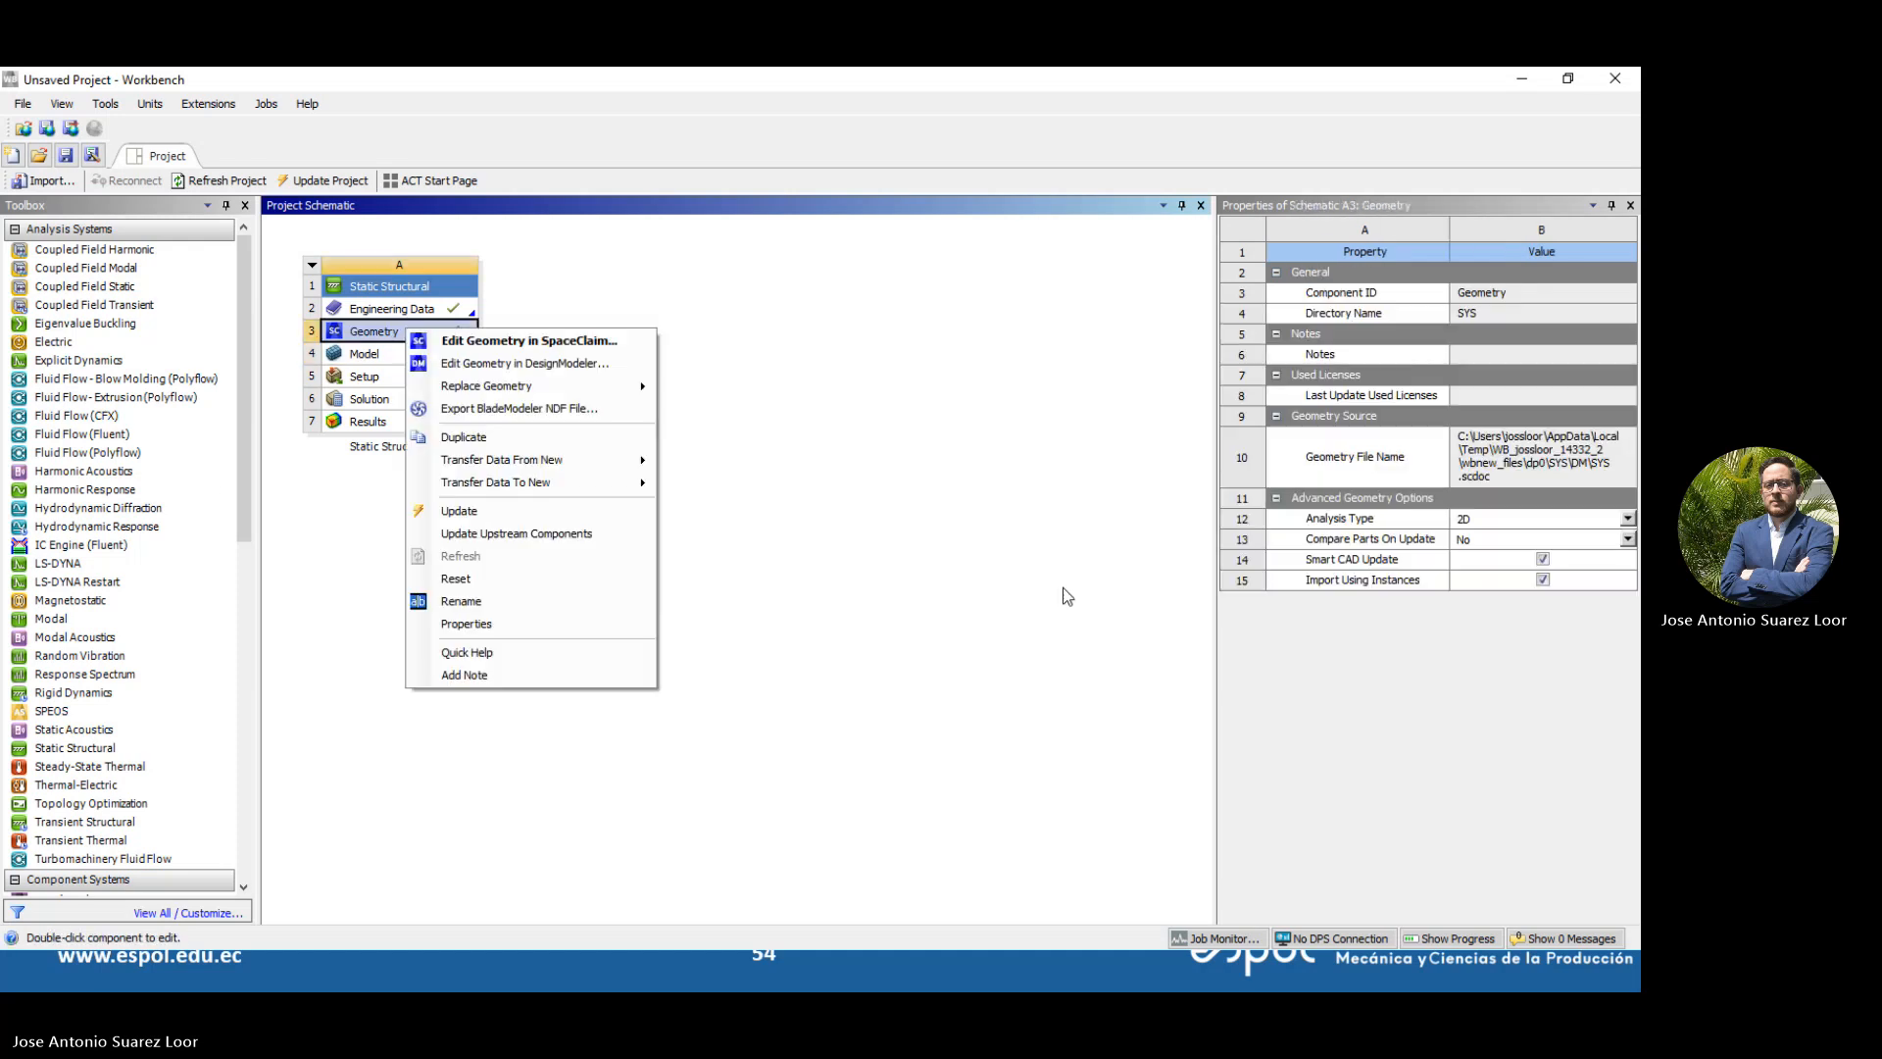
left_click(1067, 593)
Try to open the Model cell for editing in Mechanical
left_click(437, 361)
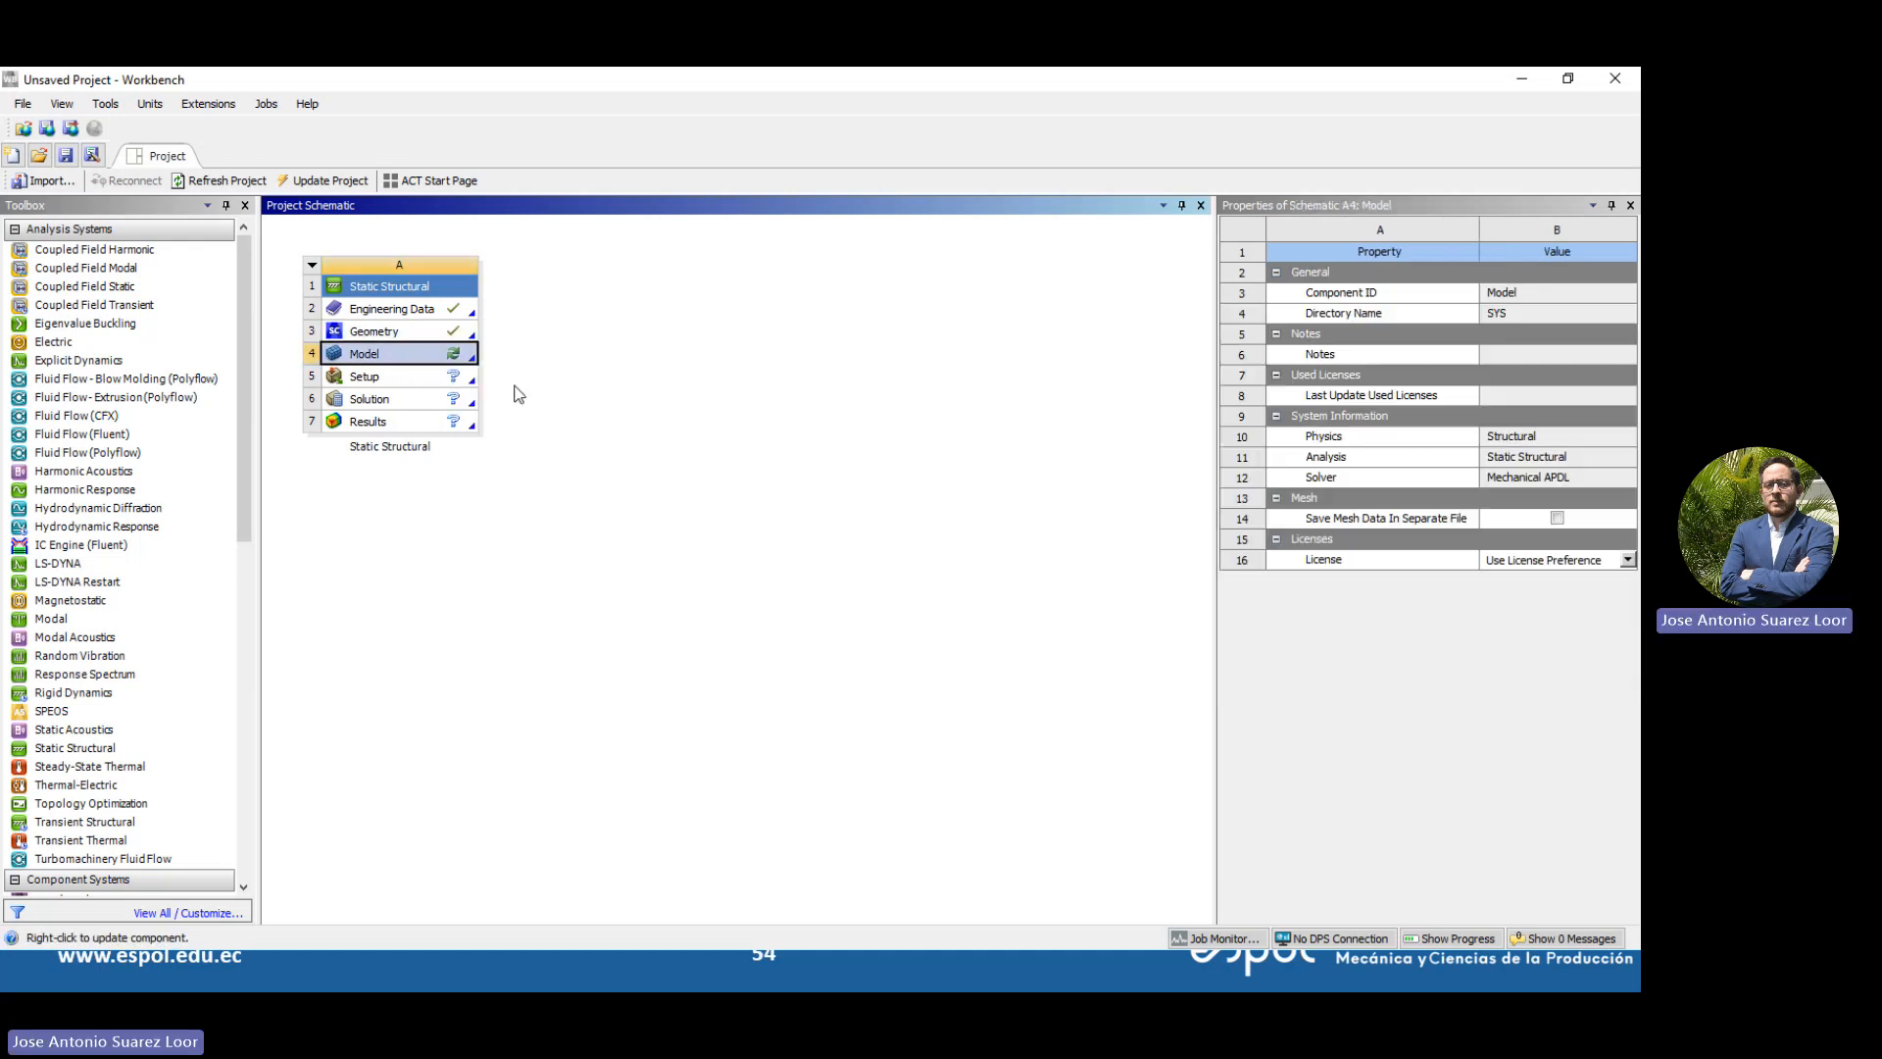
right_click(434, 355)
left_click(545, 366)
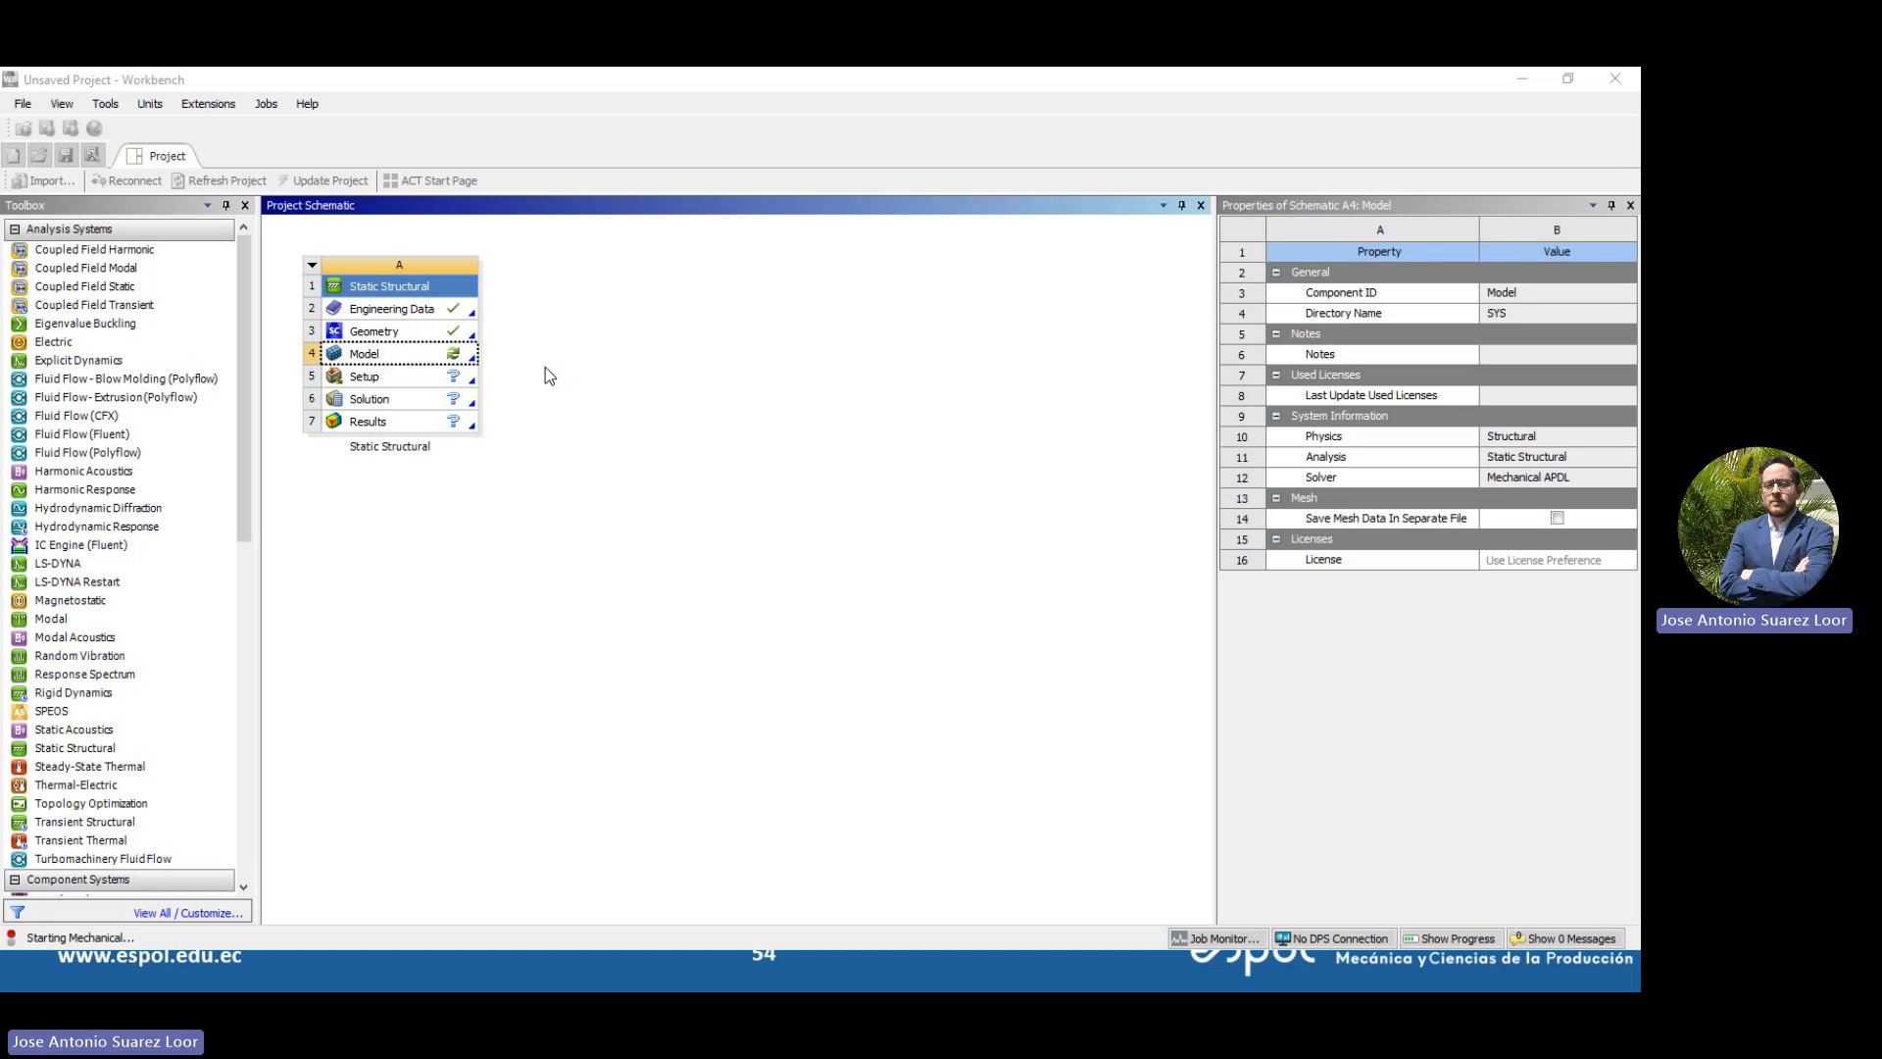
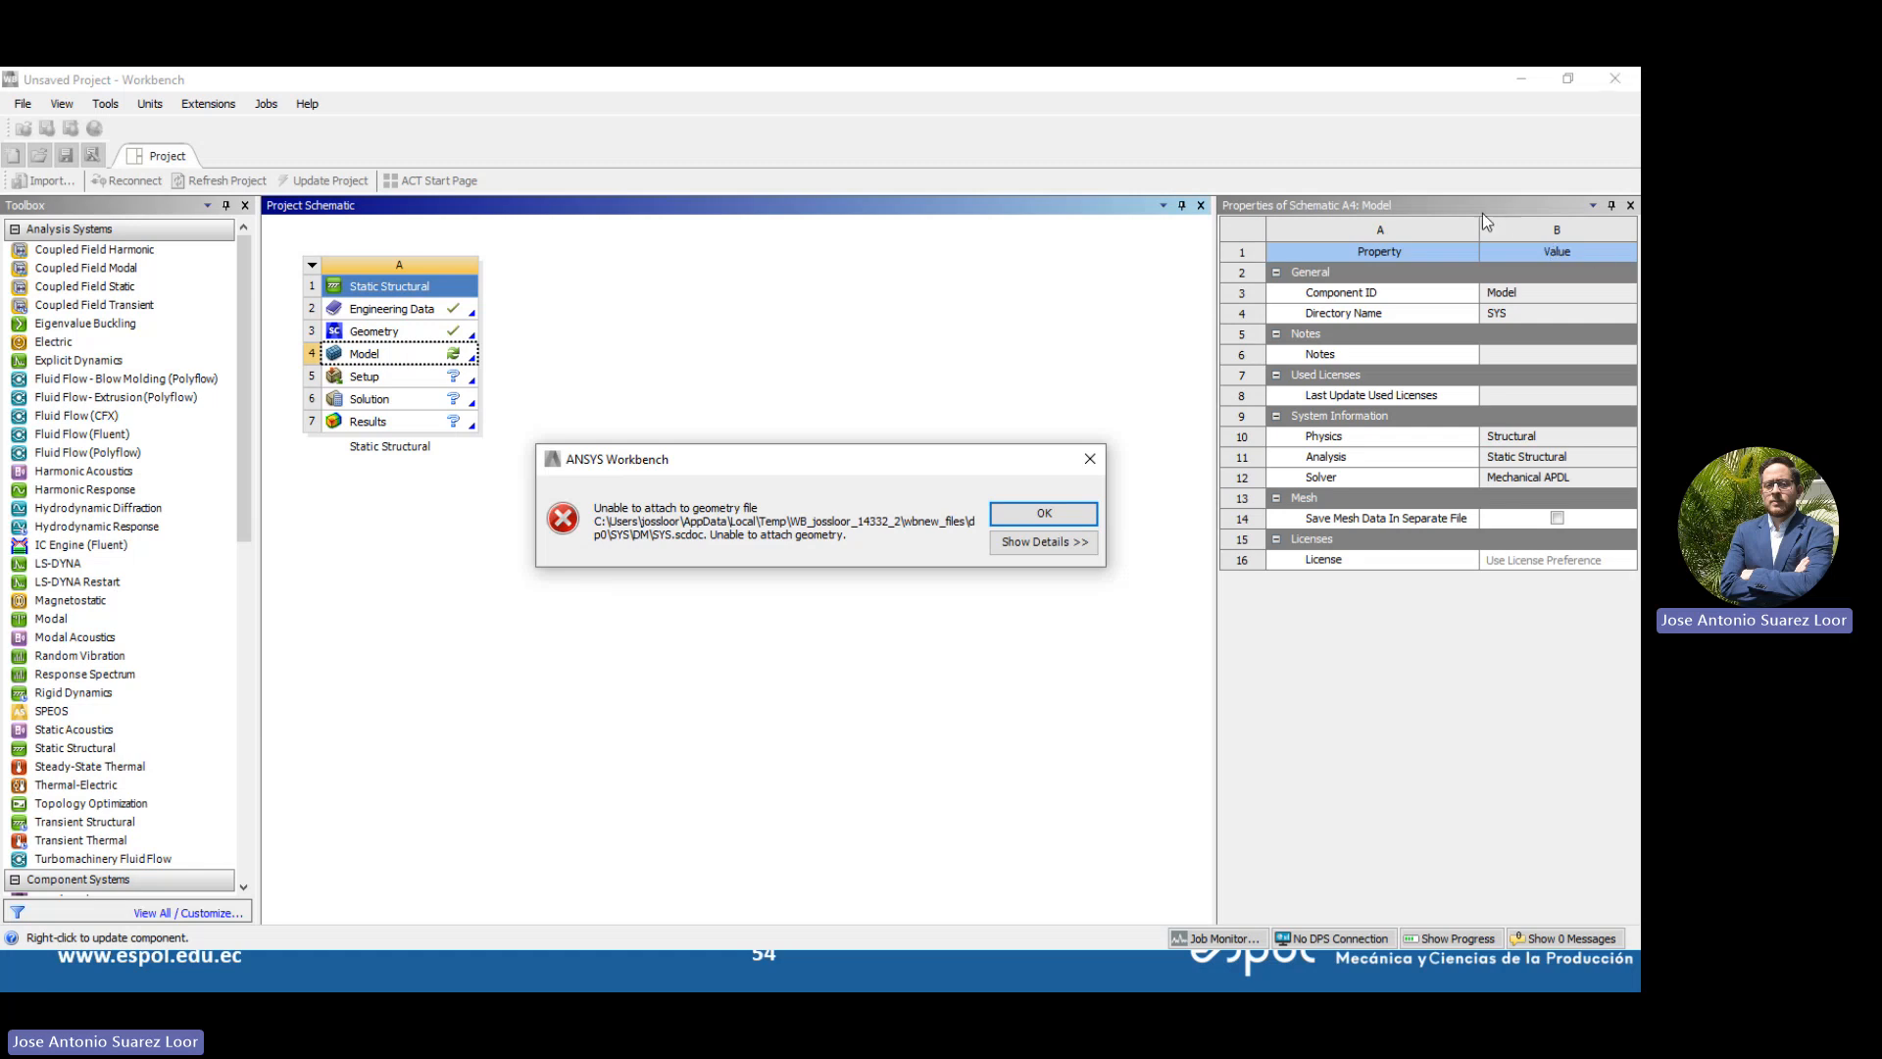
left_click(1078, 517)
Set the Geometry cell's Analysis Type to 3D
left_click(438, 333)
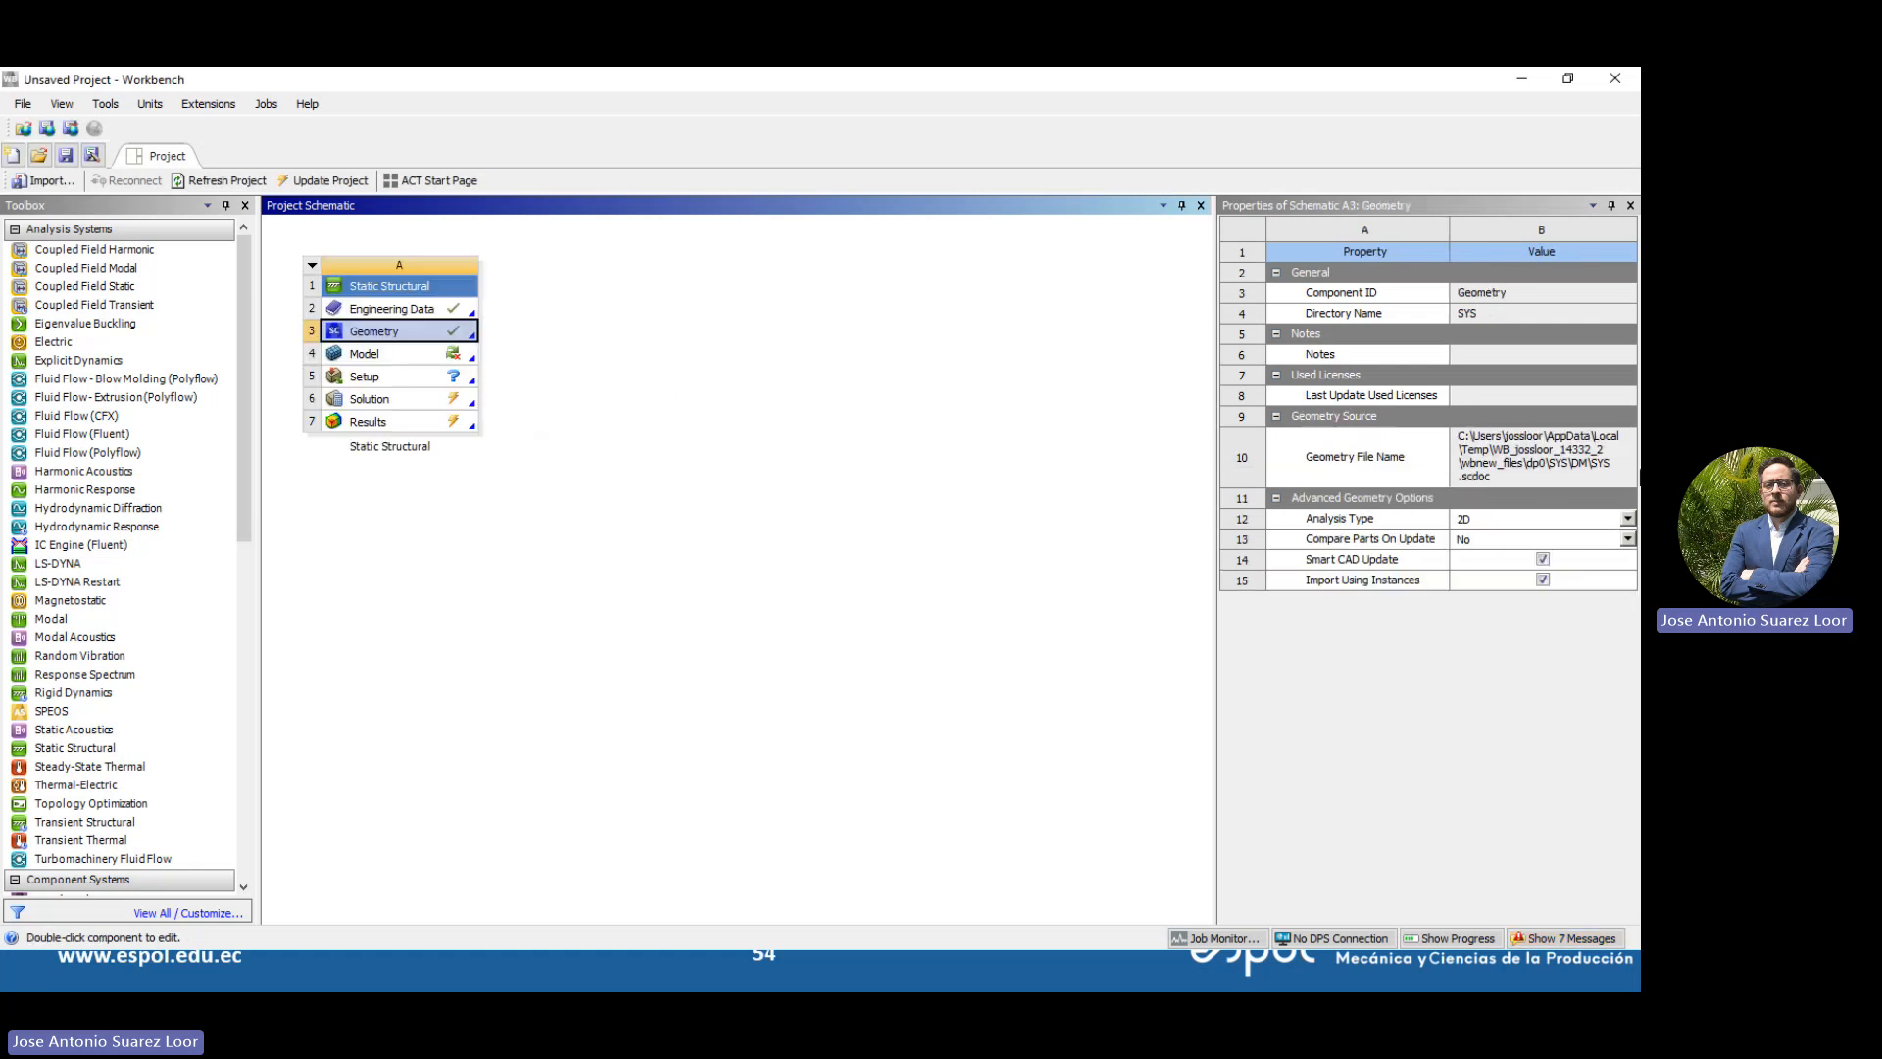
left_click(1627, 519)
left_click(1529, 550)
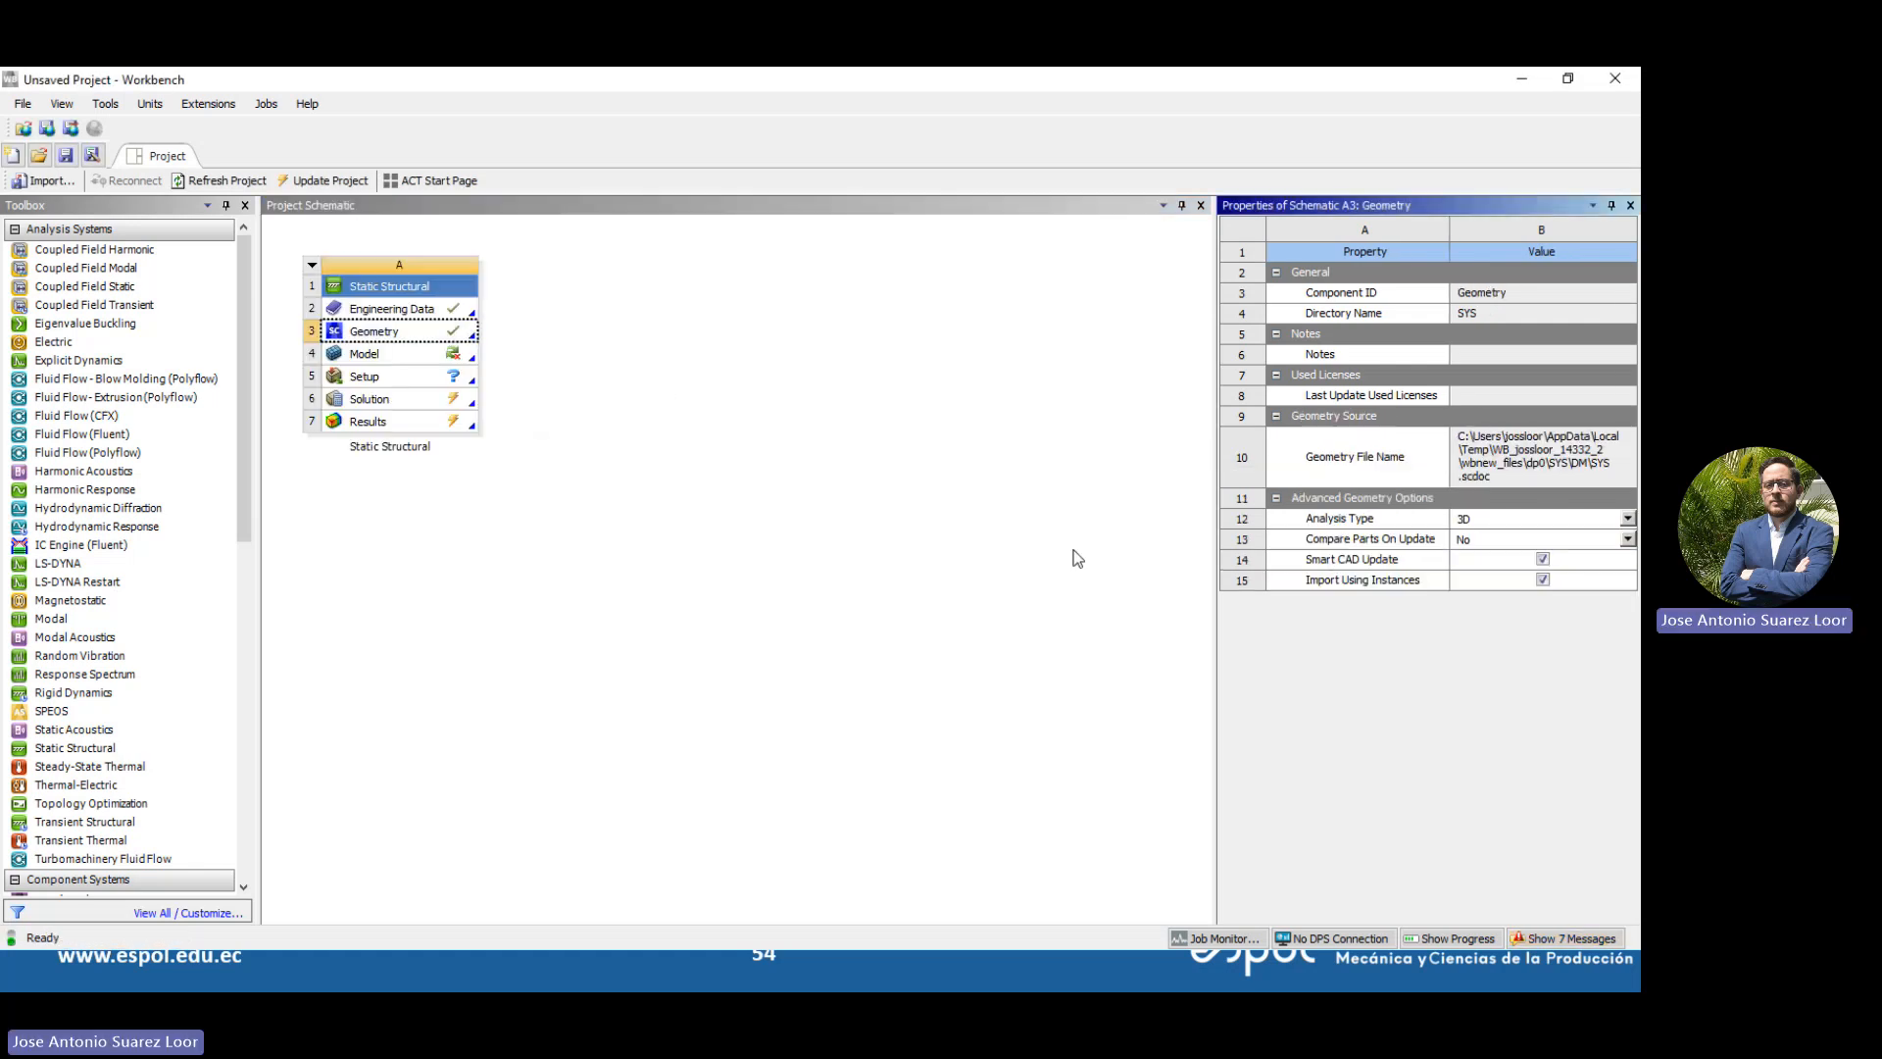
Reset the Model cell of the Static Structural system, accepting deletion of its local and generated data
left_click(979, 516)
right_click(405, 356)
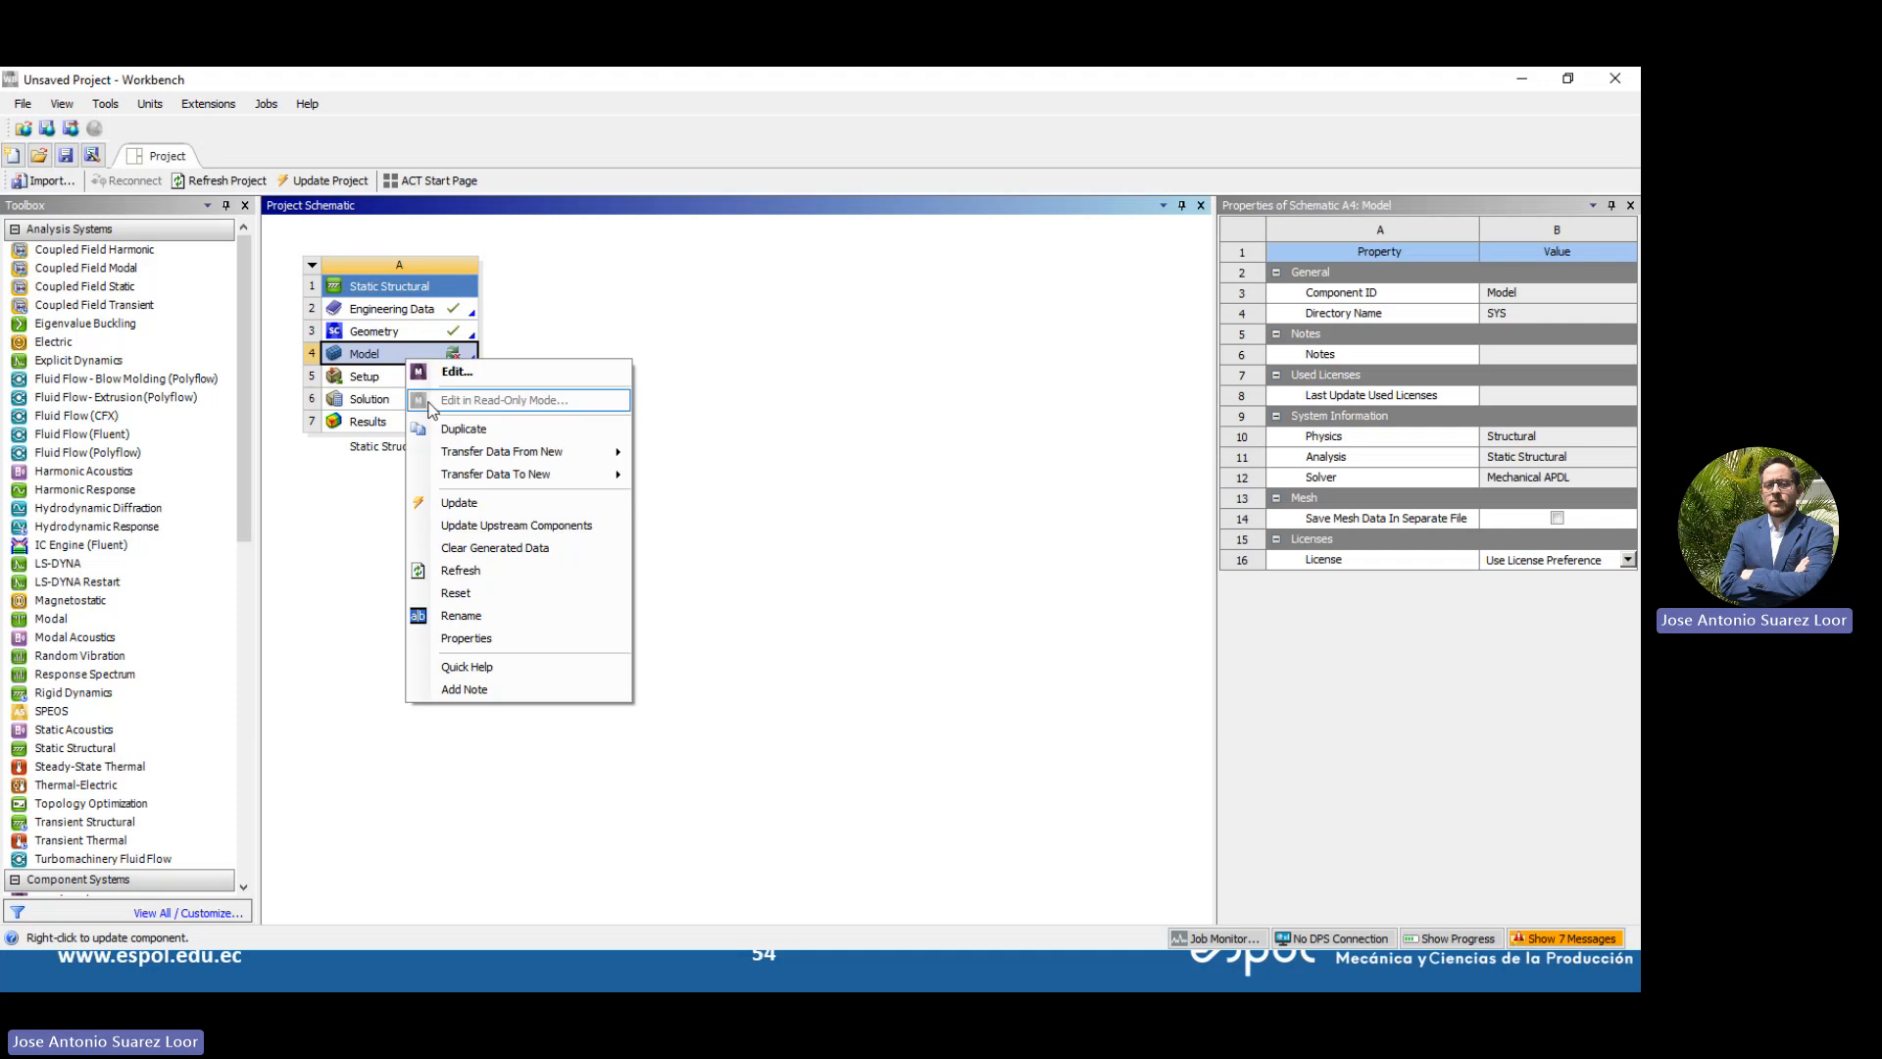
left_click(467, 595)
left_click(863, 555)
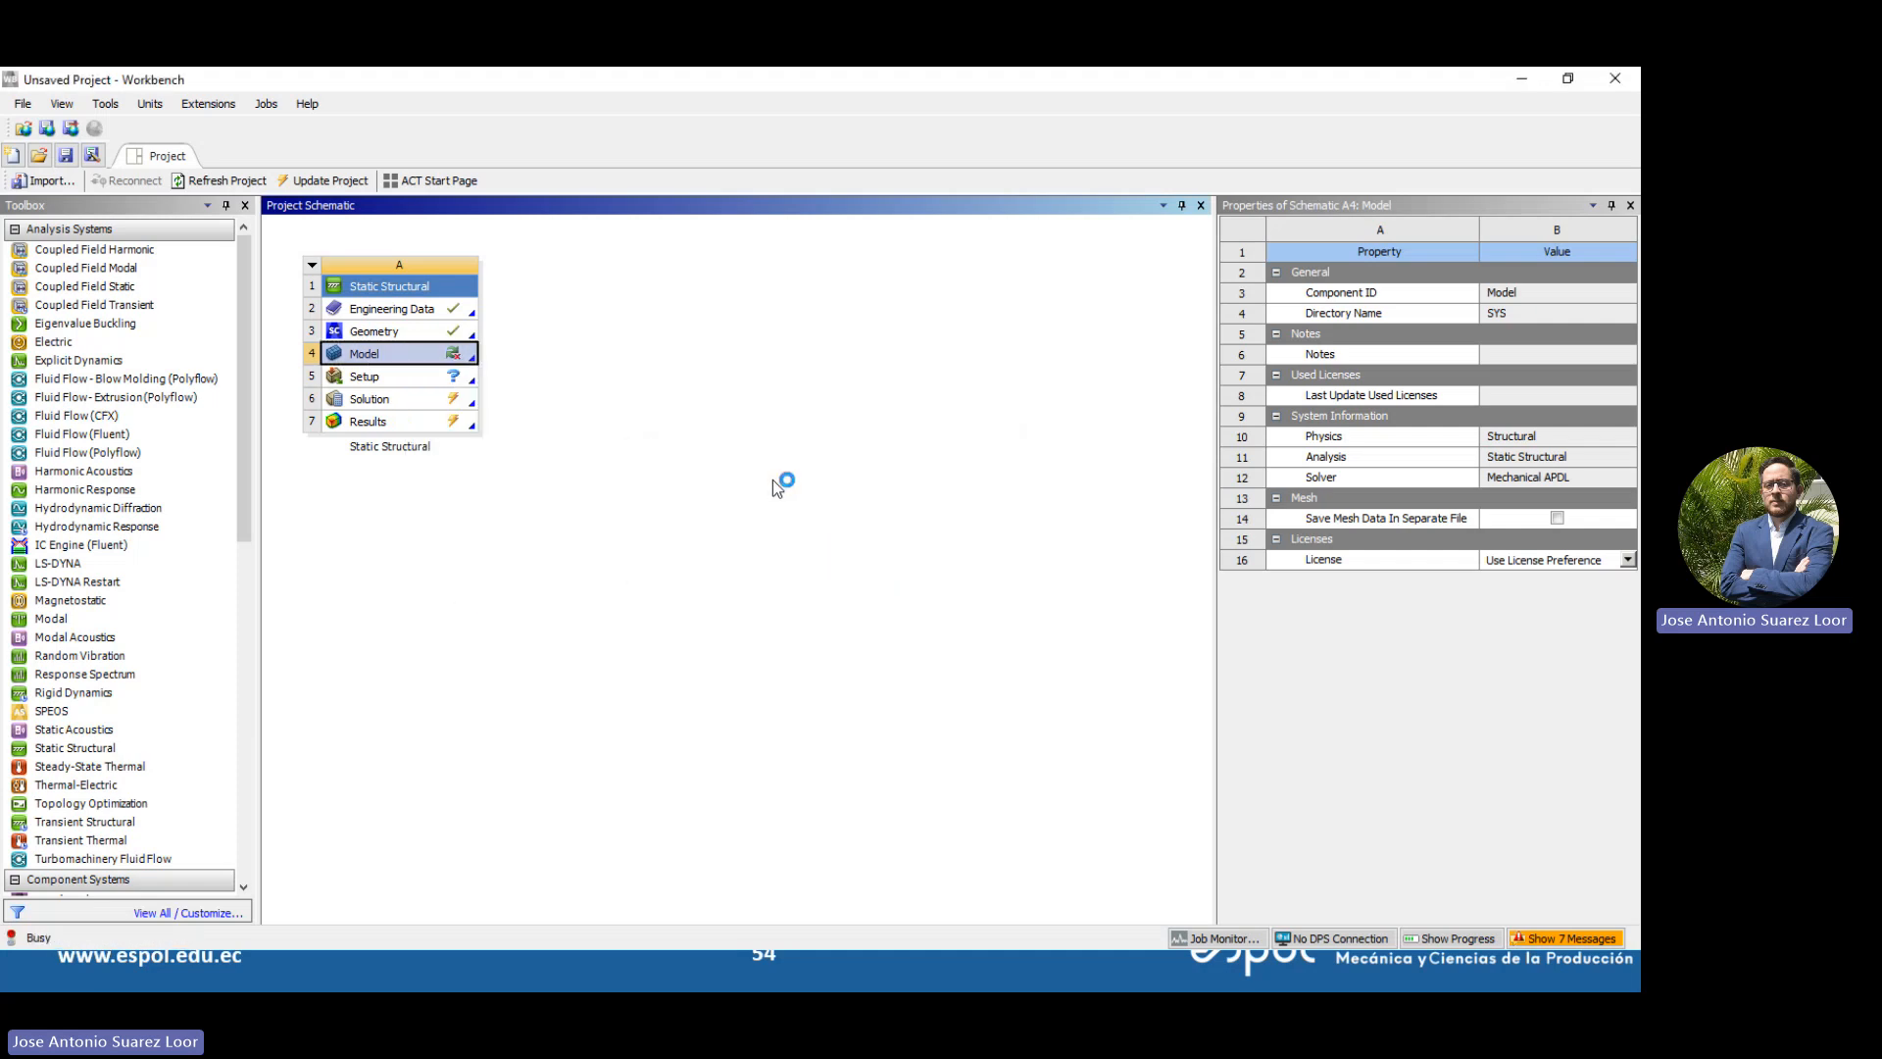
right_click(456, 356)
left_click(515, 582)
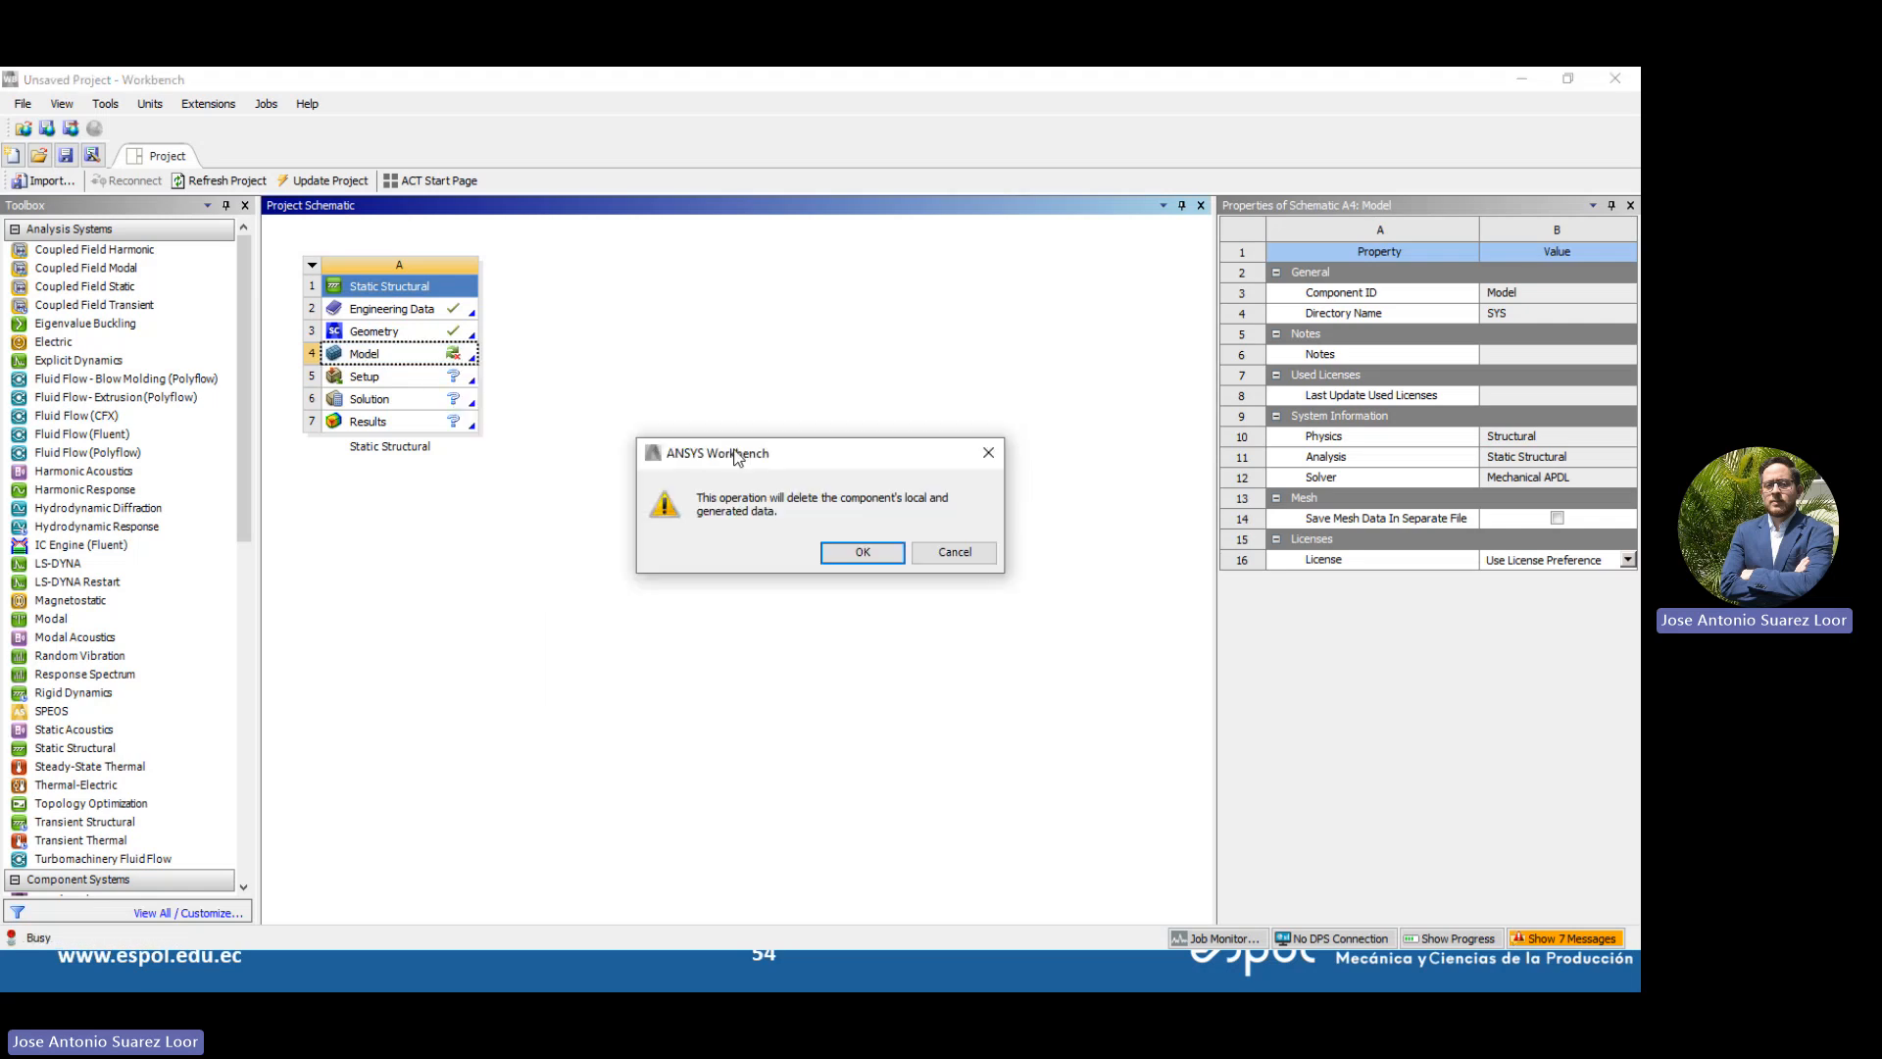
left_click(832, 559)
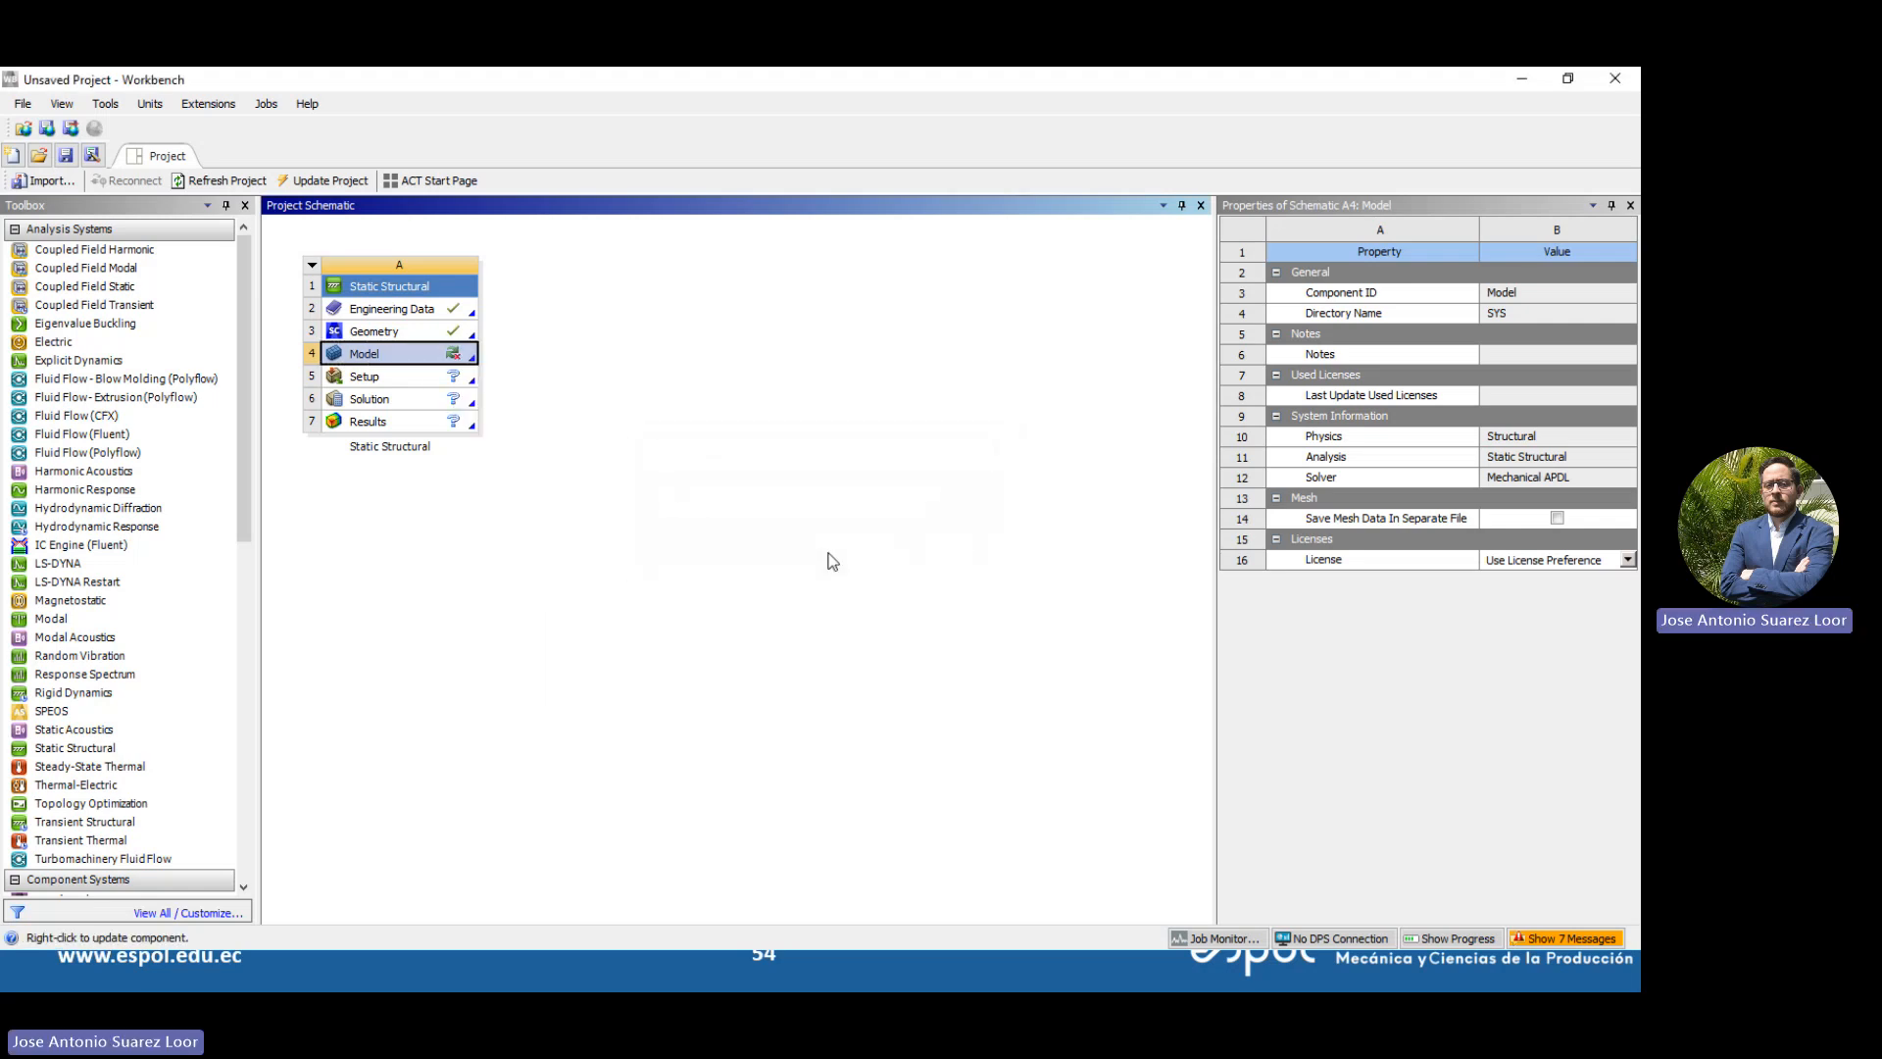
Open the Static Structural system's Model for editing in Mechanical
right_click(370, 358)
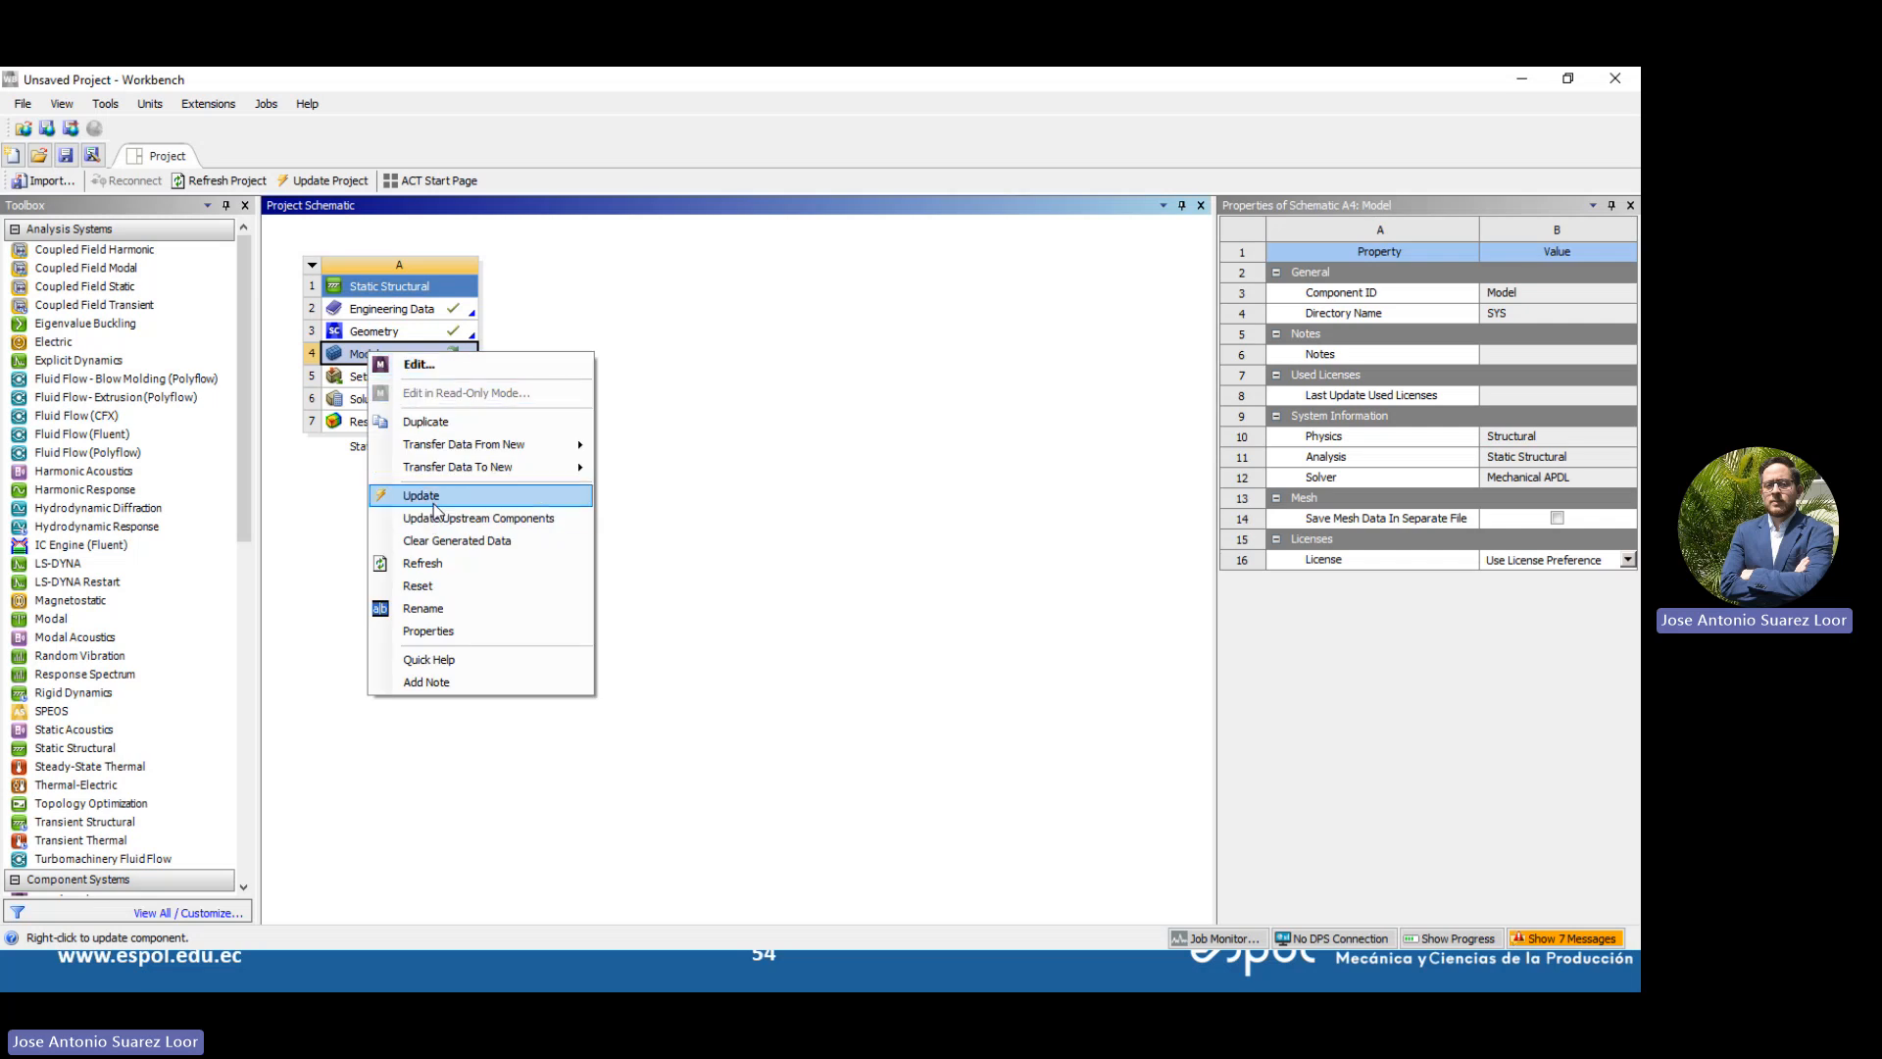
left_click(476, 365)
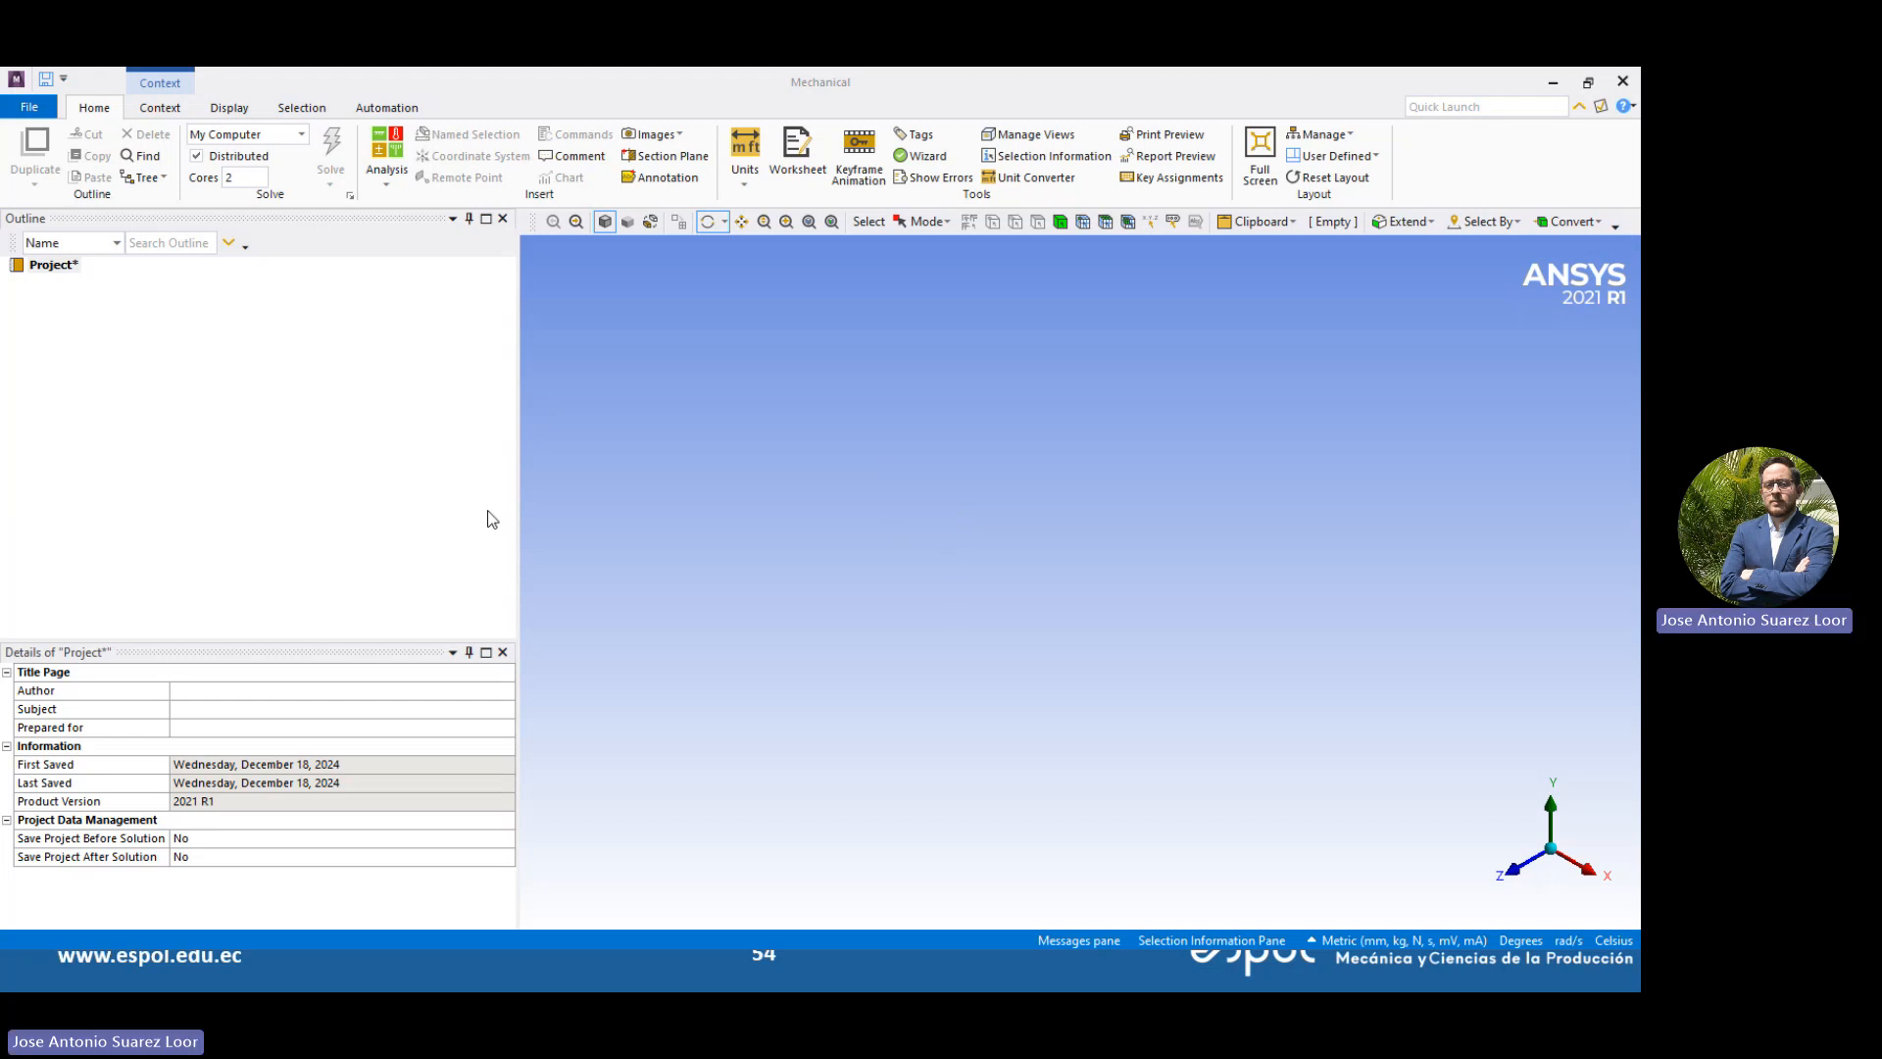
left_click(1551, 84)
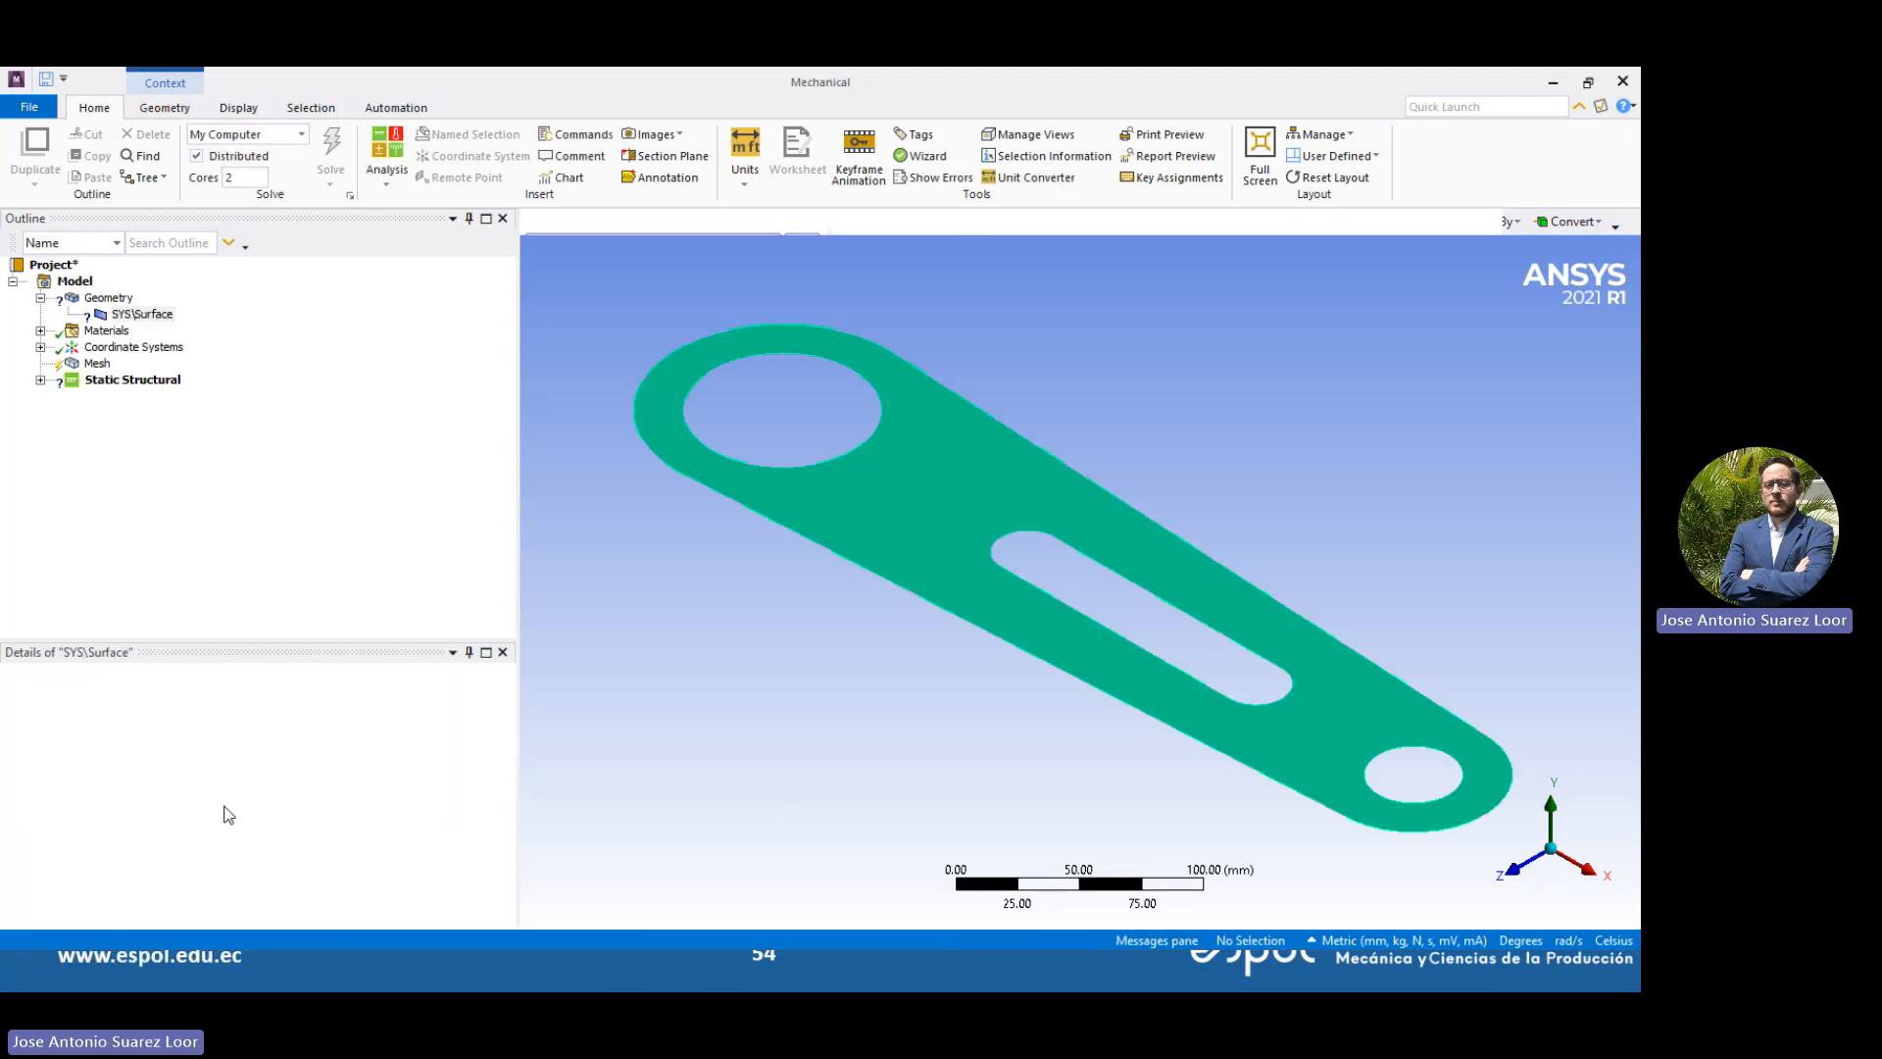
Set the 2D Behavior of the surface body under Geometry to Plane Stress
left_click(109, 298)
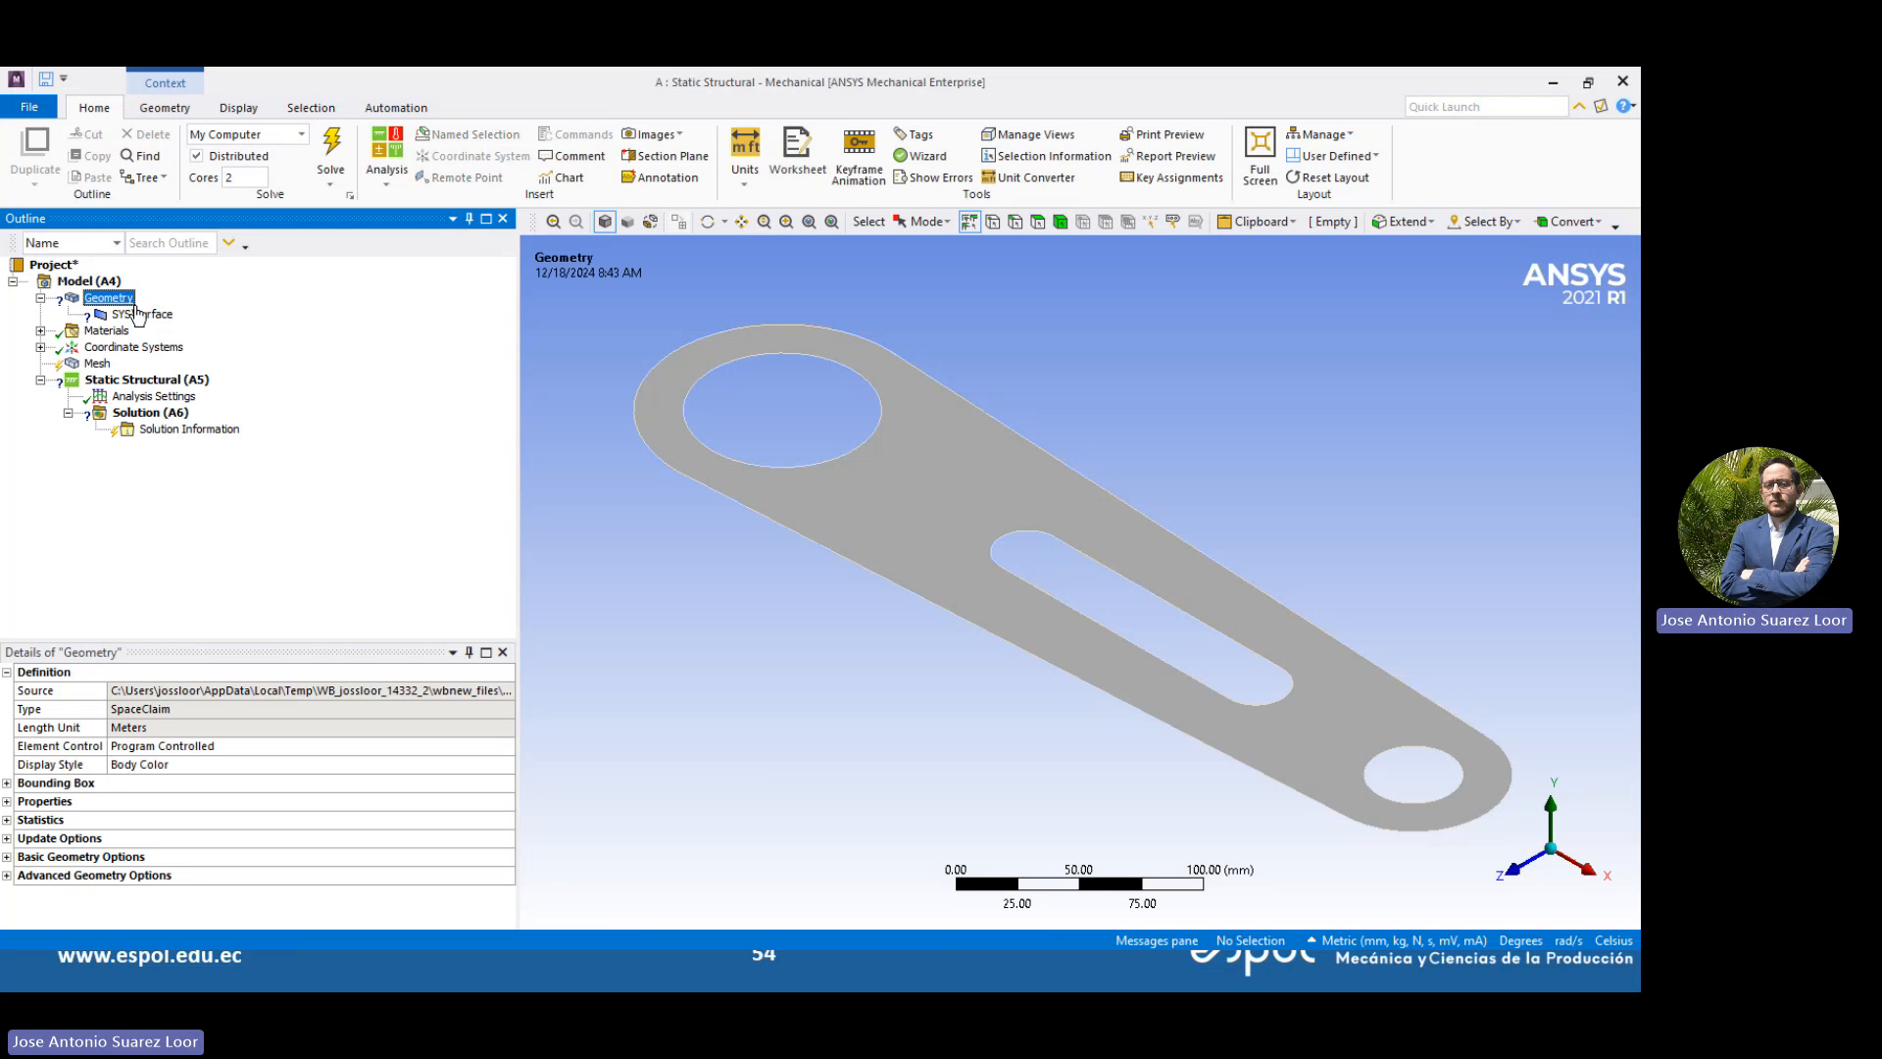
left_click(142, 314)
left_click(254, 728)
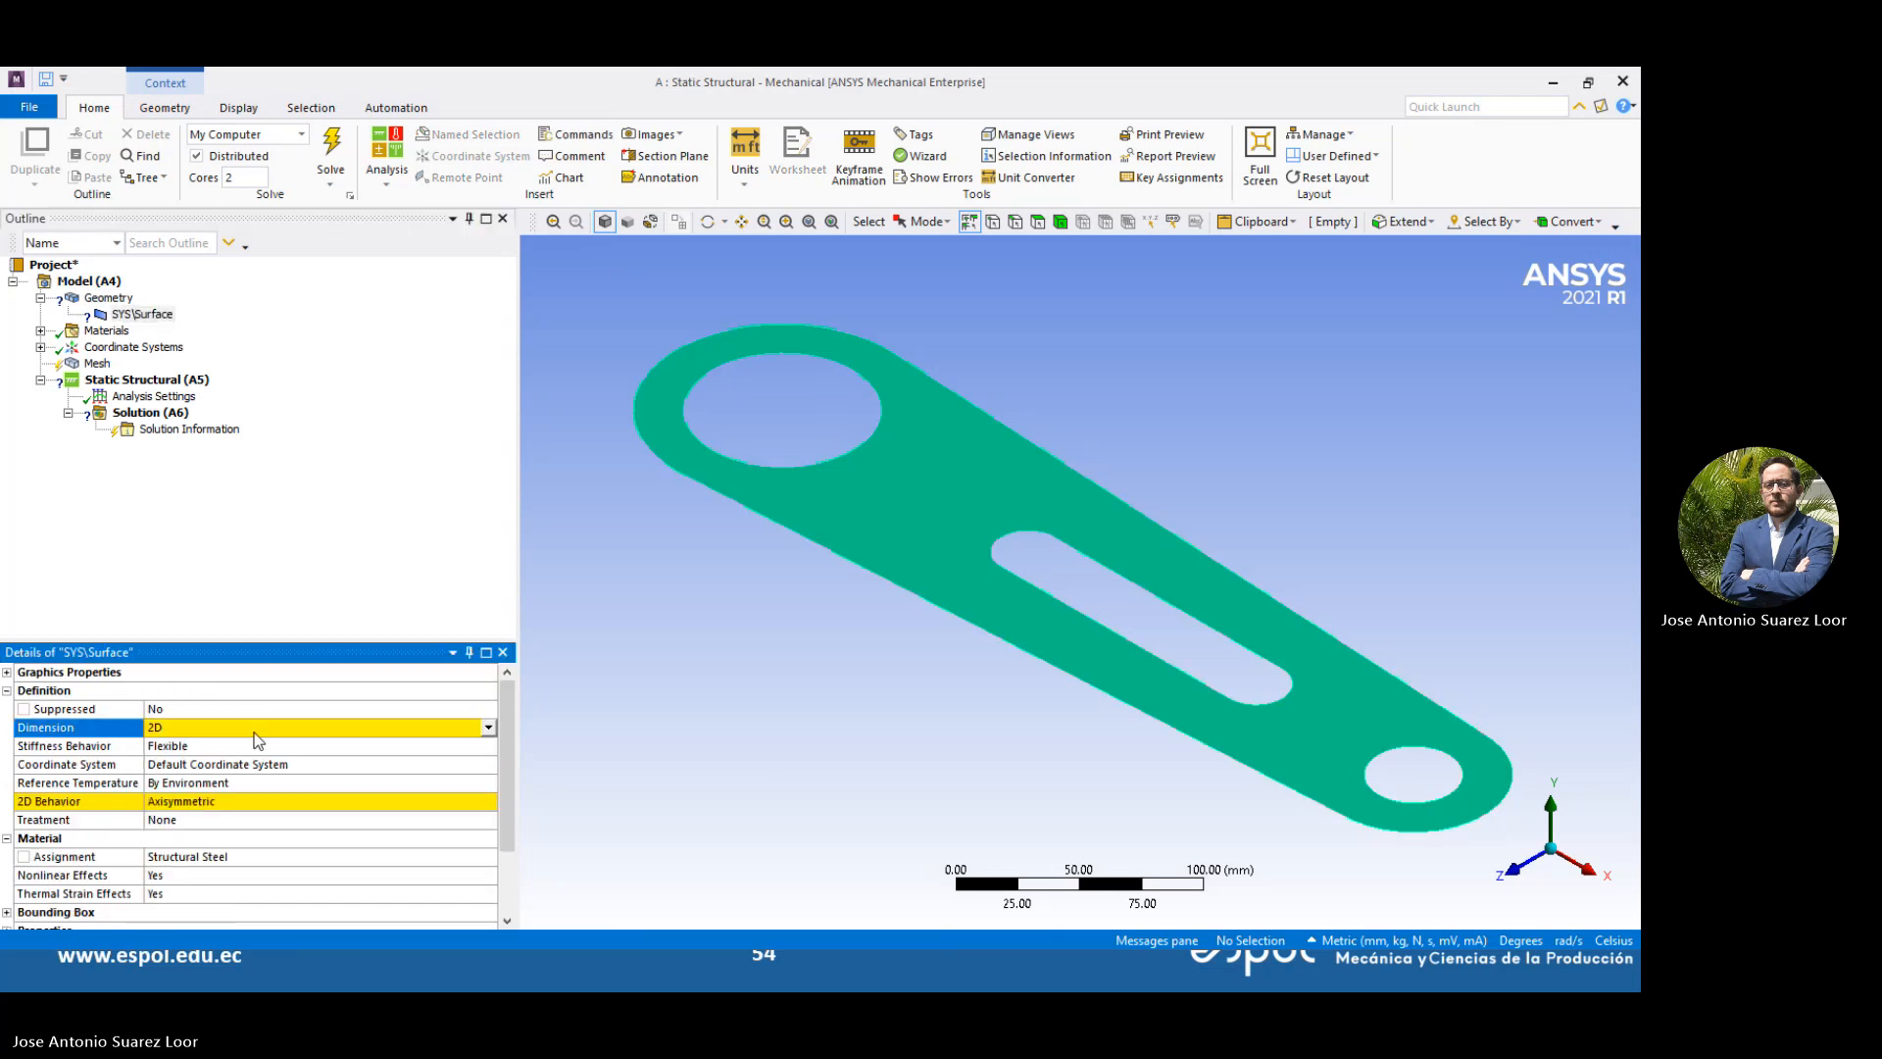
left_click(216, 804)
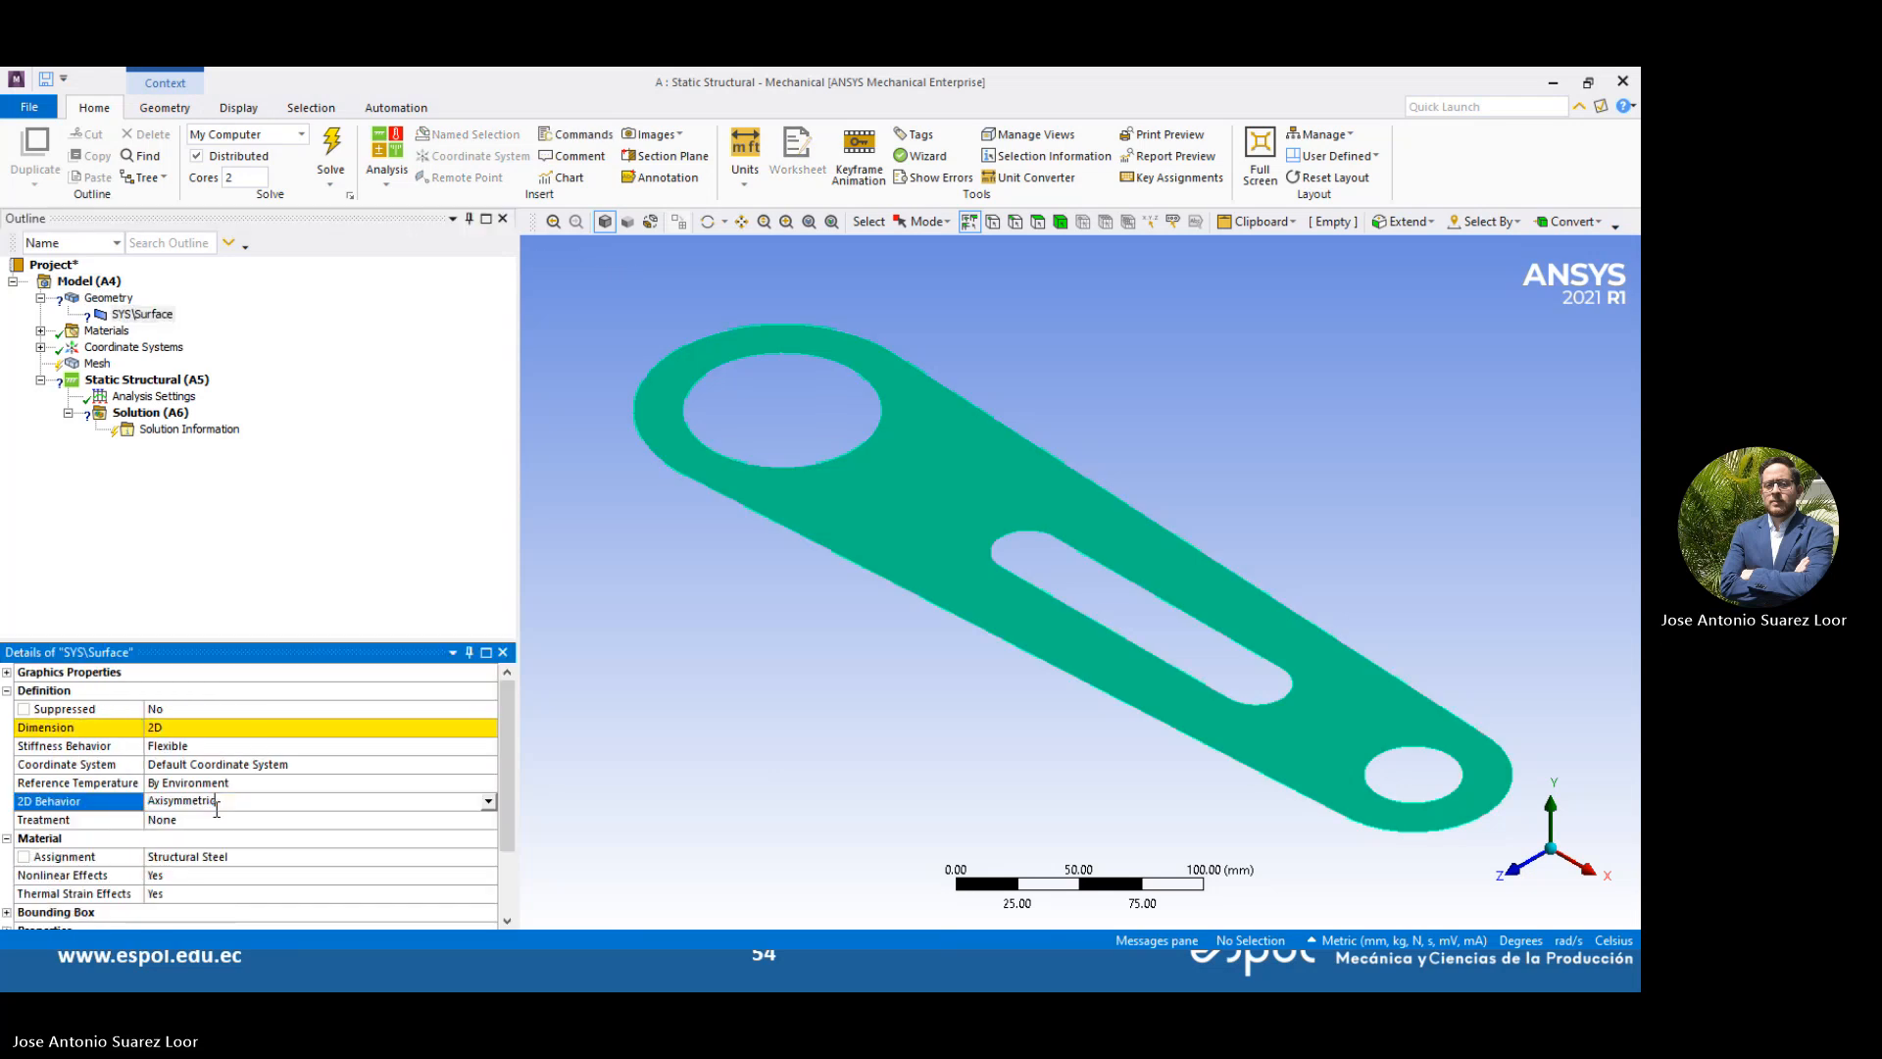
left_click(488, 801)
left_click(356, 818)
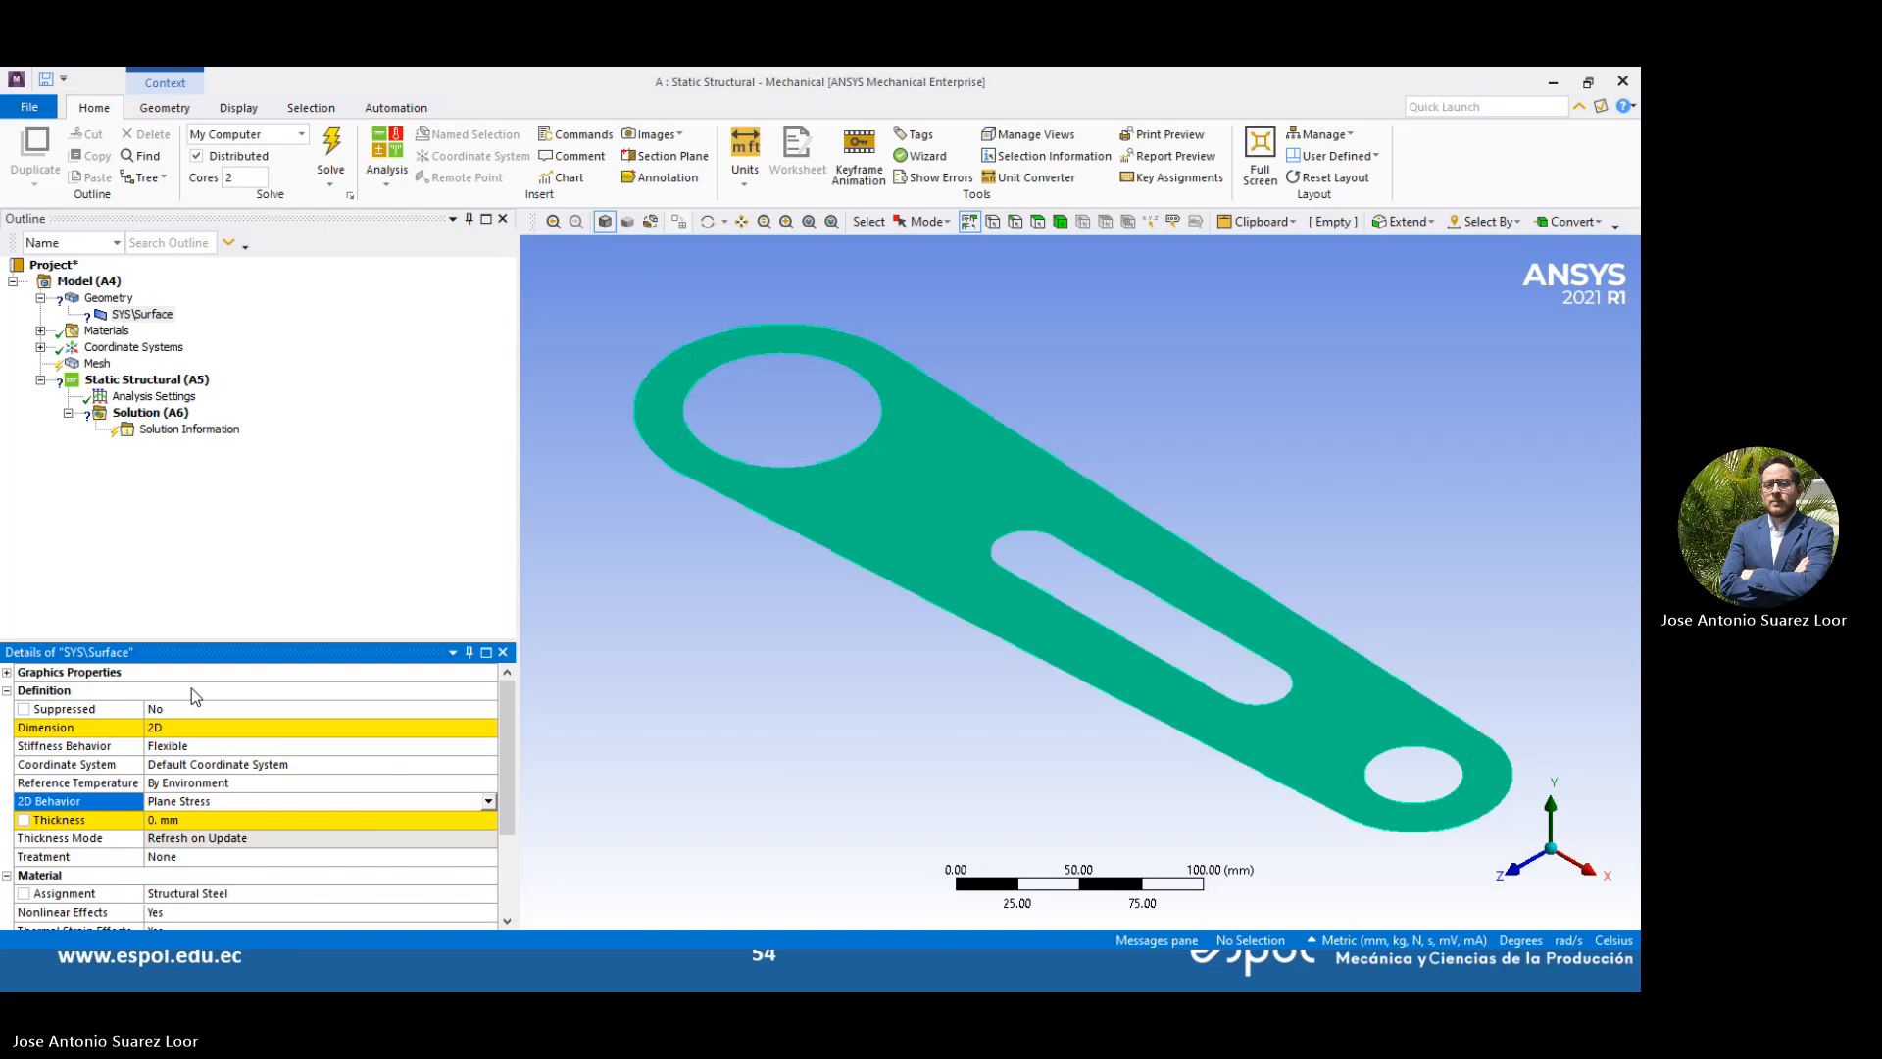
Expand the surface body's bounding box, properties and statistics, and set its thickness to 2 mm
scroll(294, 745, "down", 3)
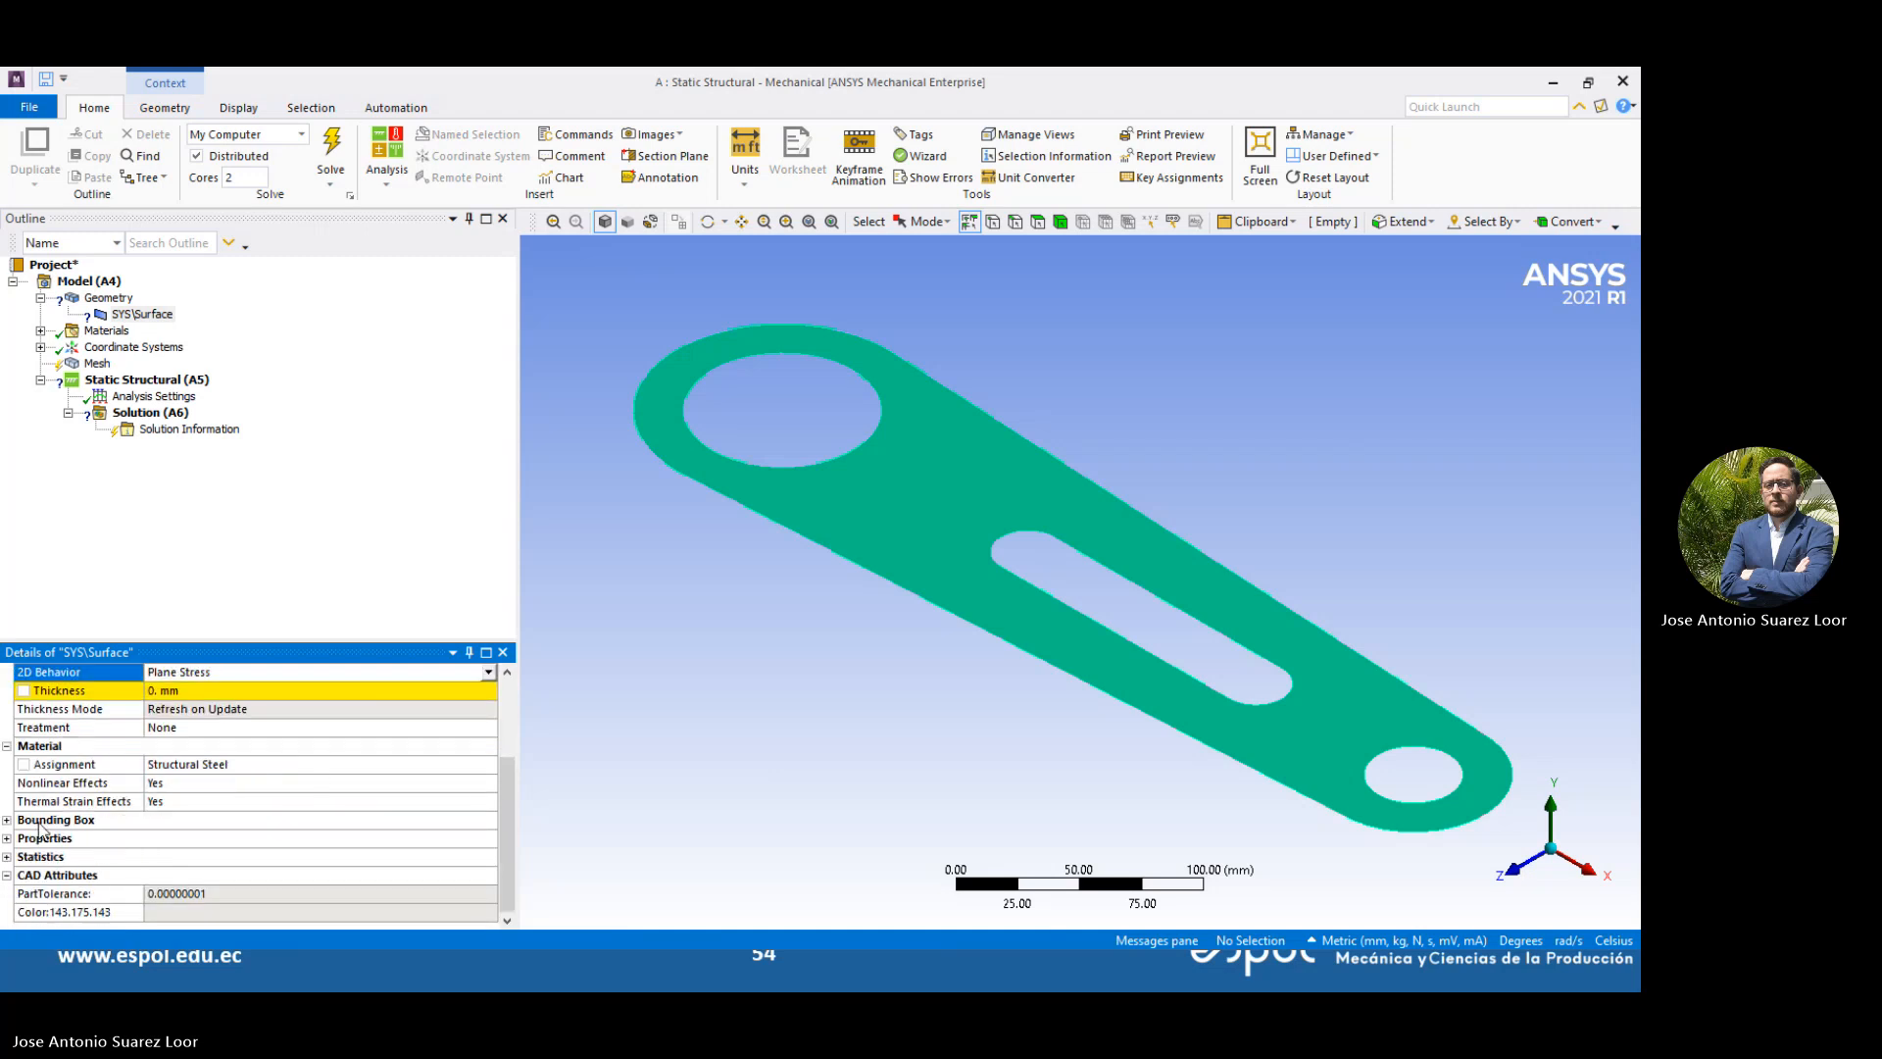
left_click(6, 820)
left_click(7, 839)
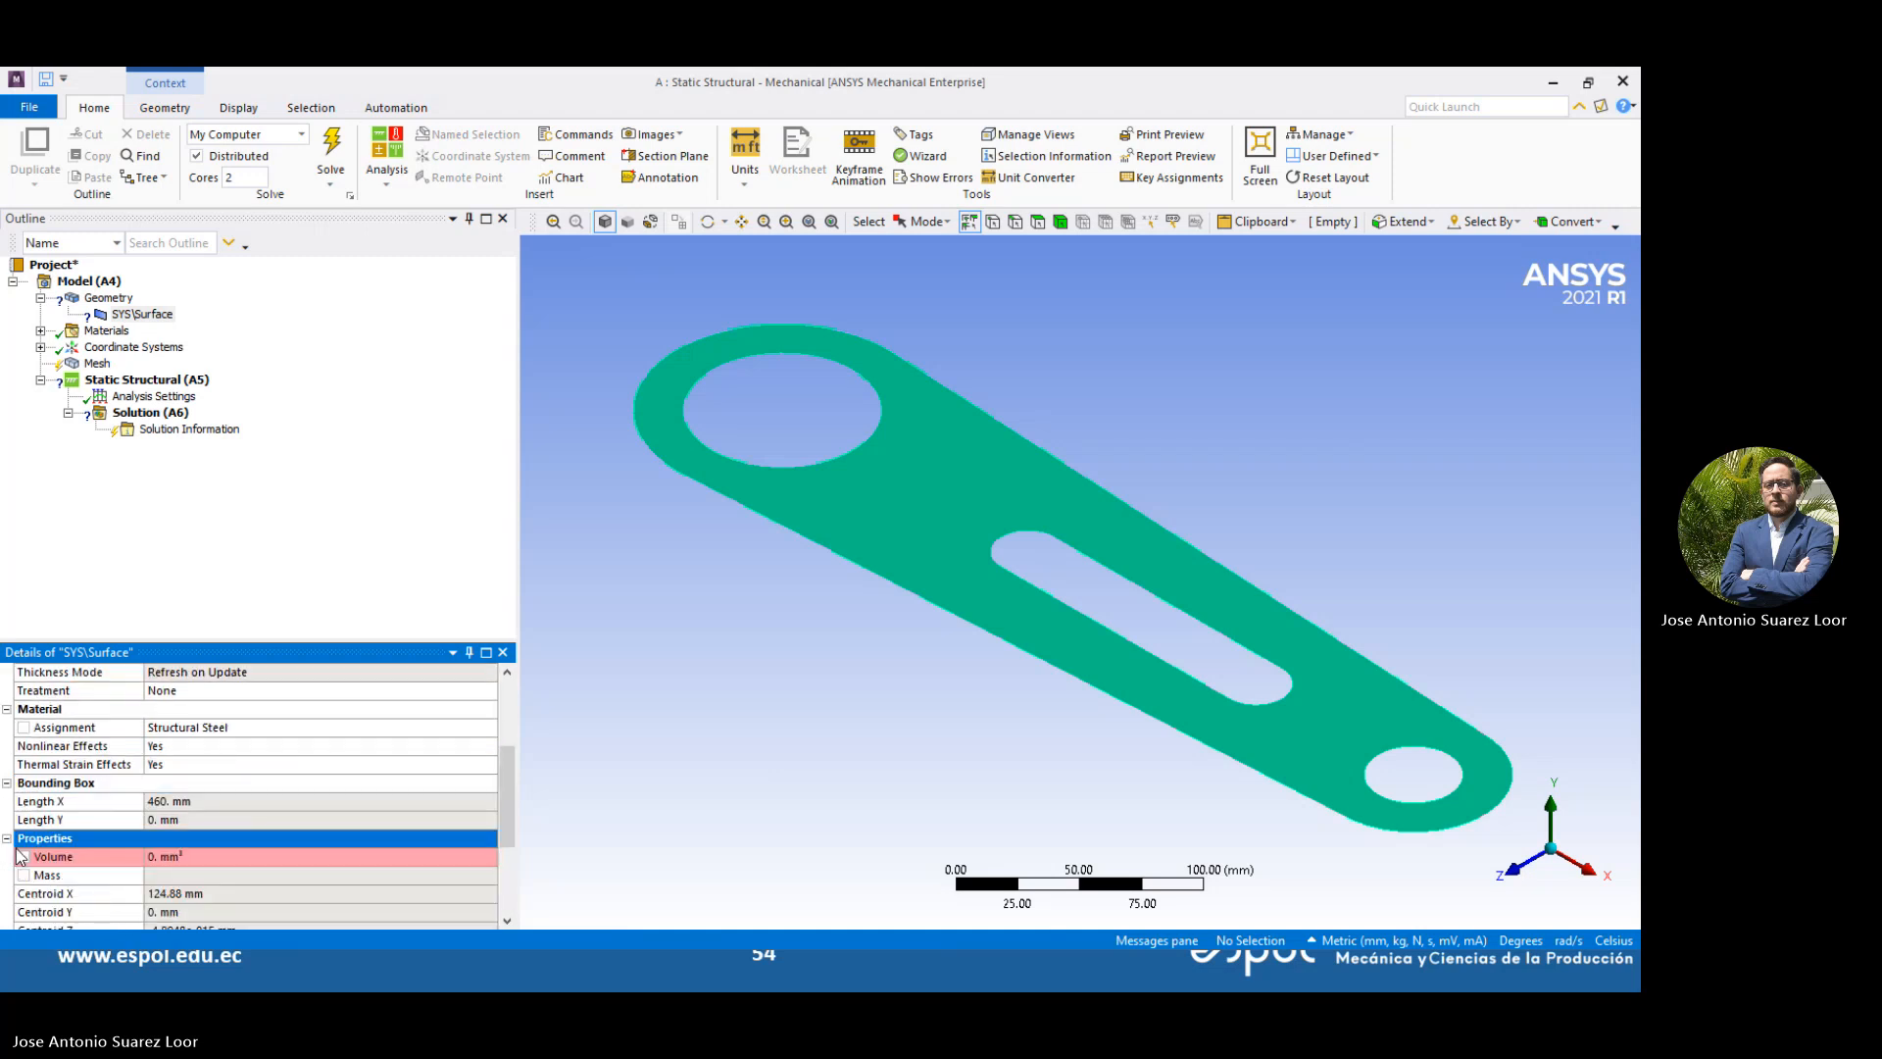
left_click(8, 856)
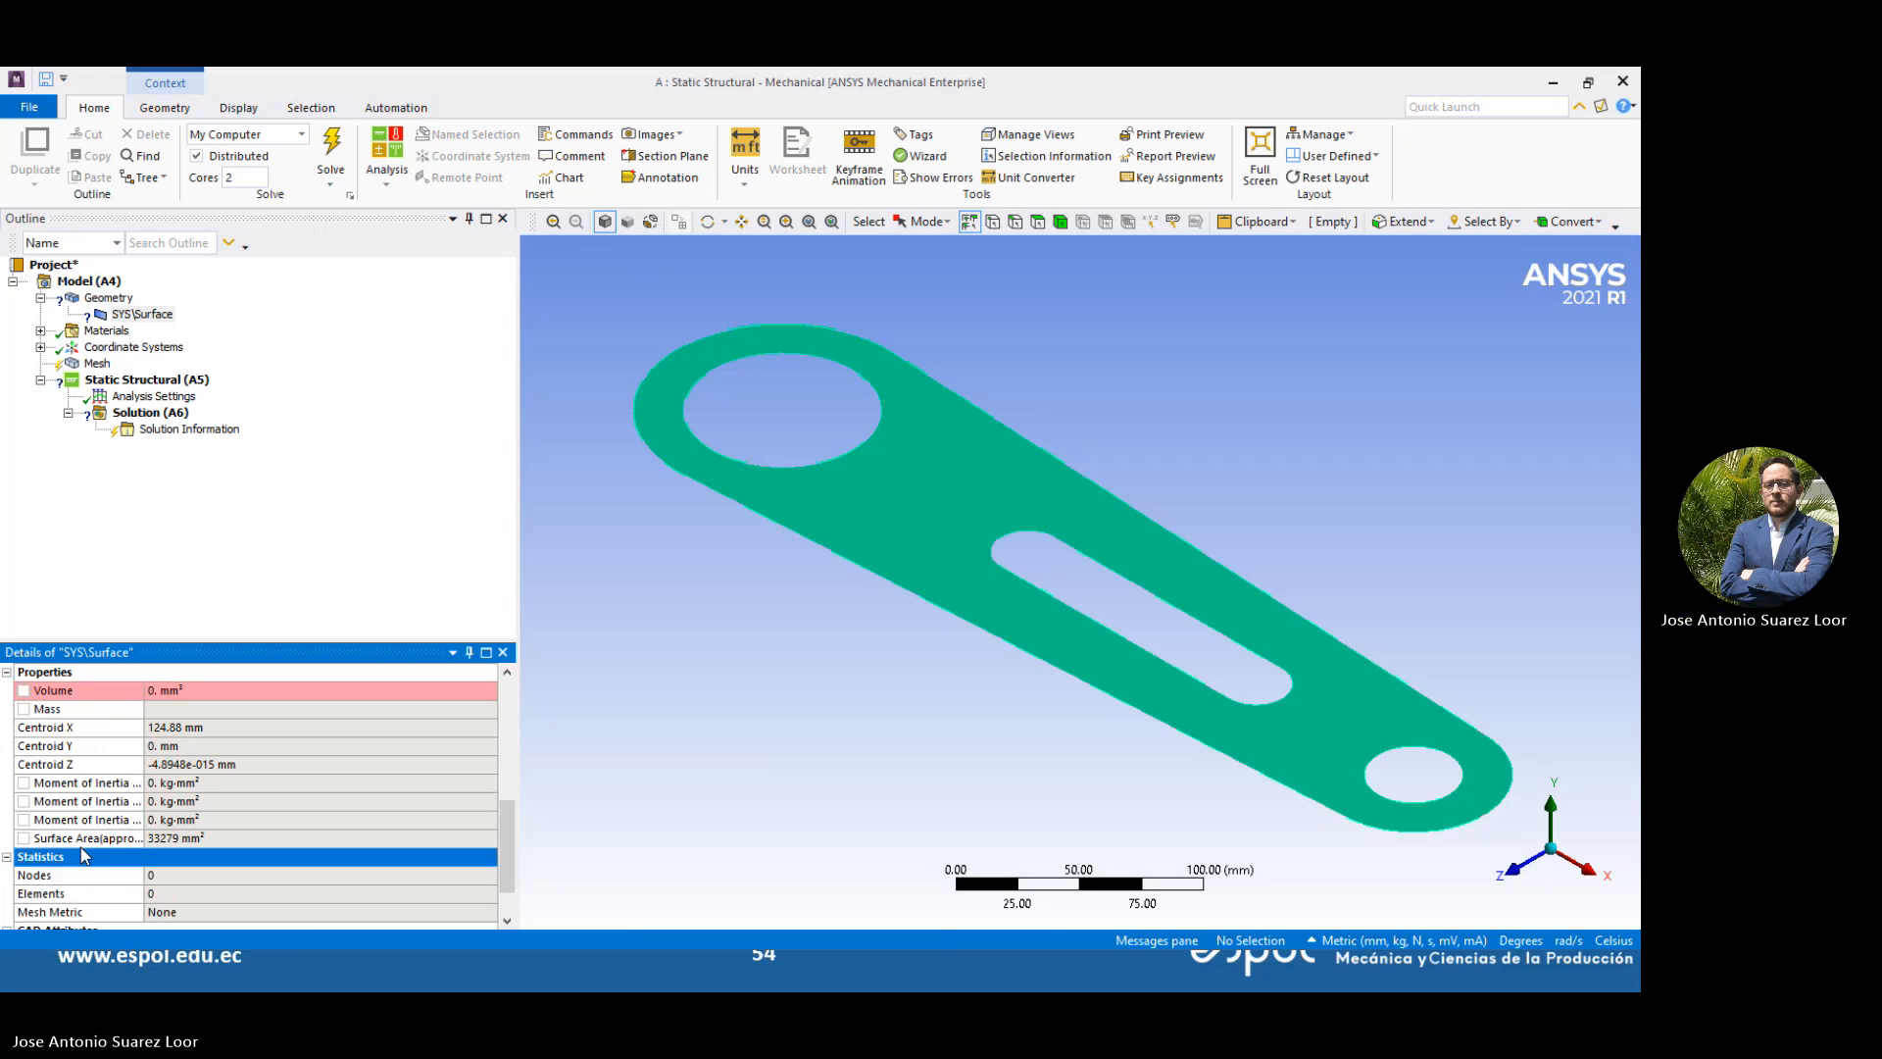
scroll(190, 792, "up", 10)
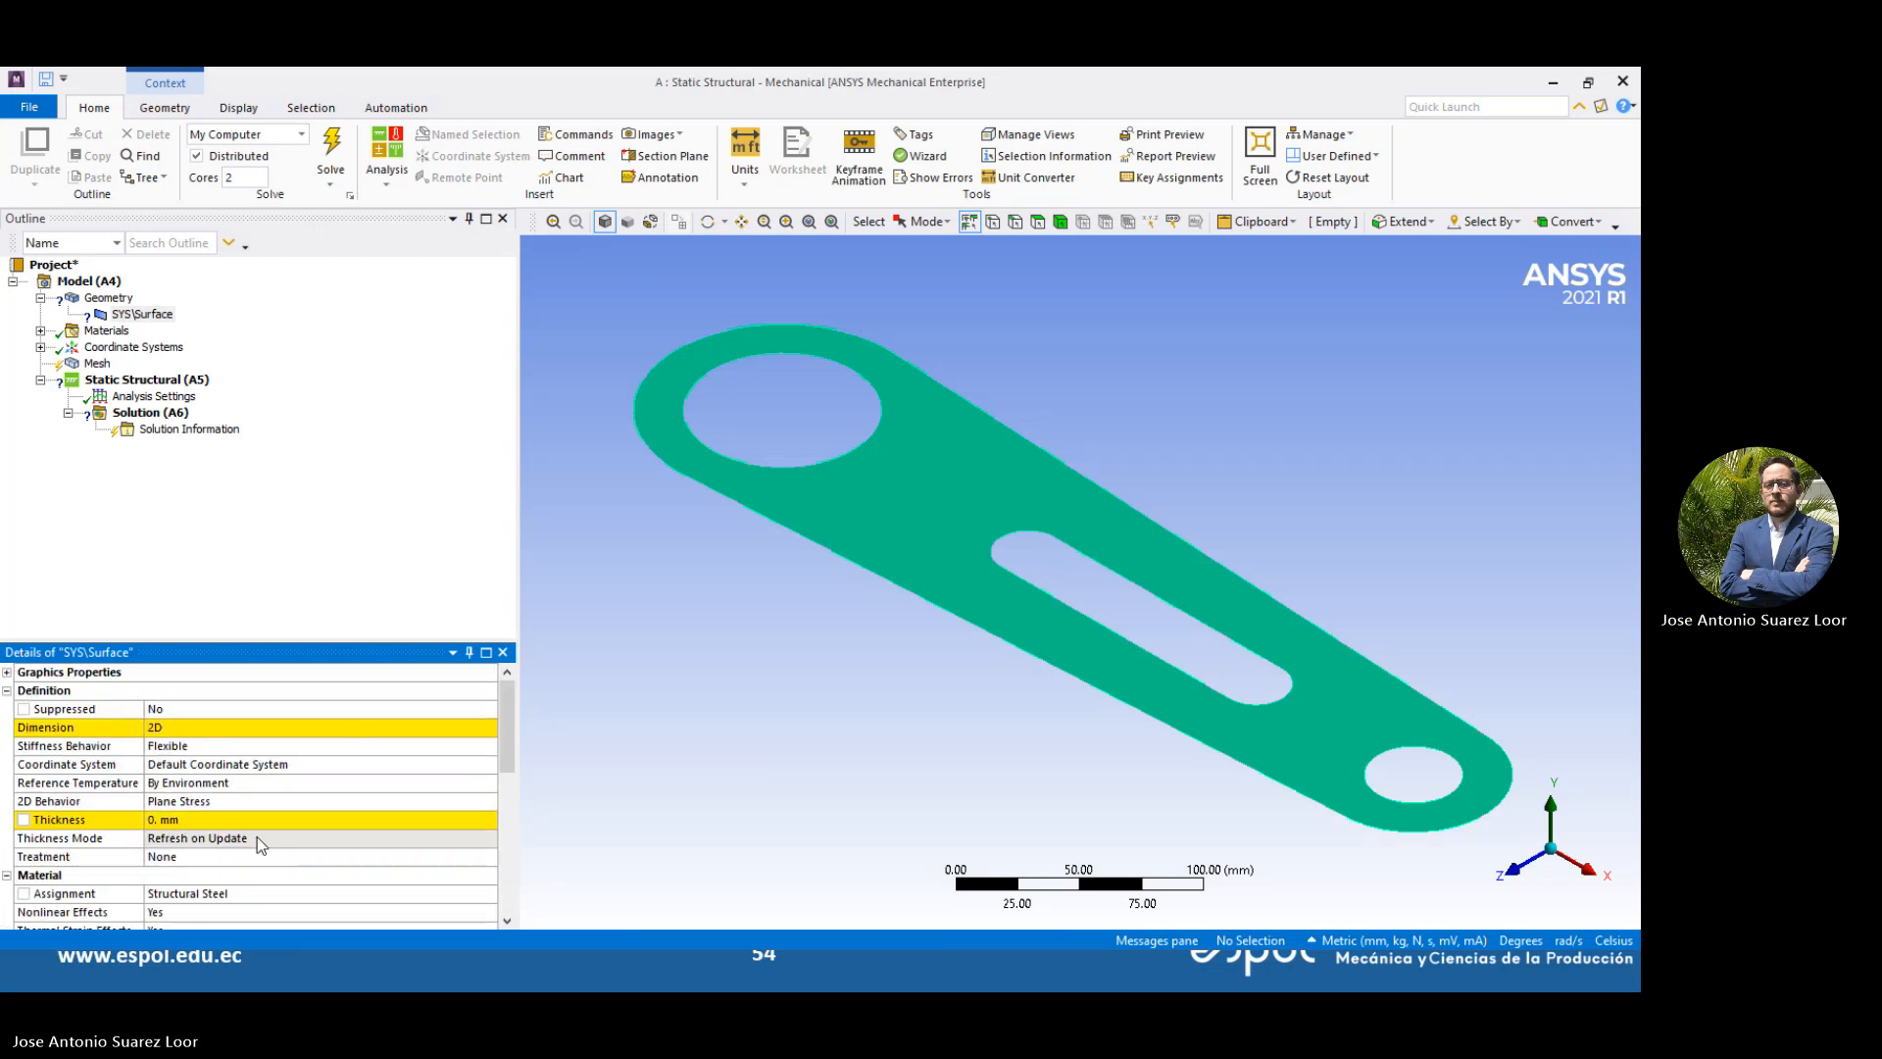
left_click(263, 822)
type("2")
key("Return")
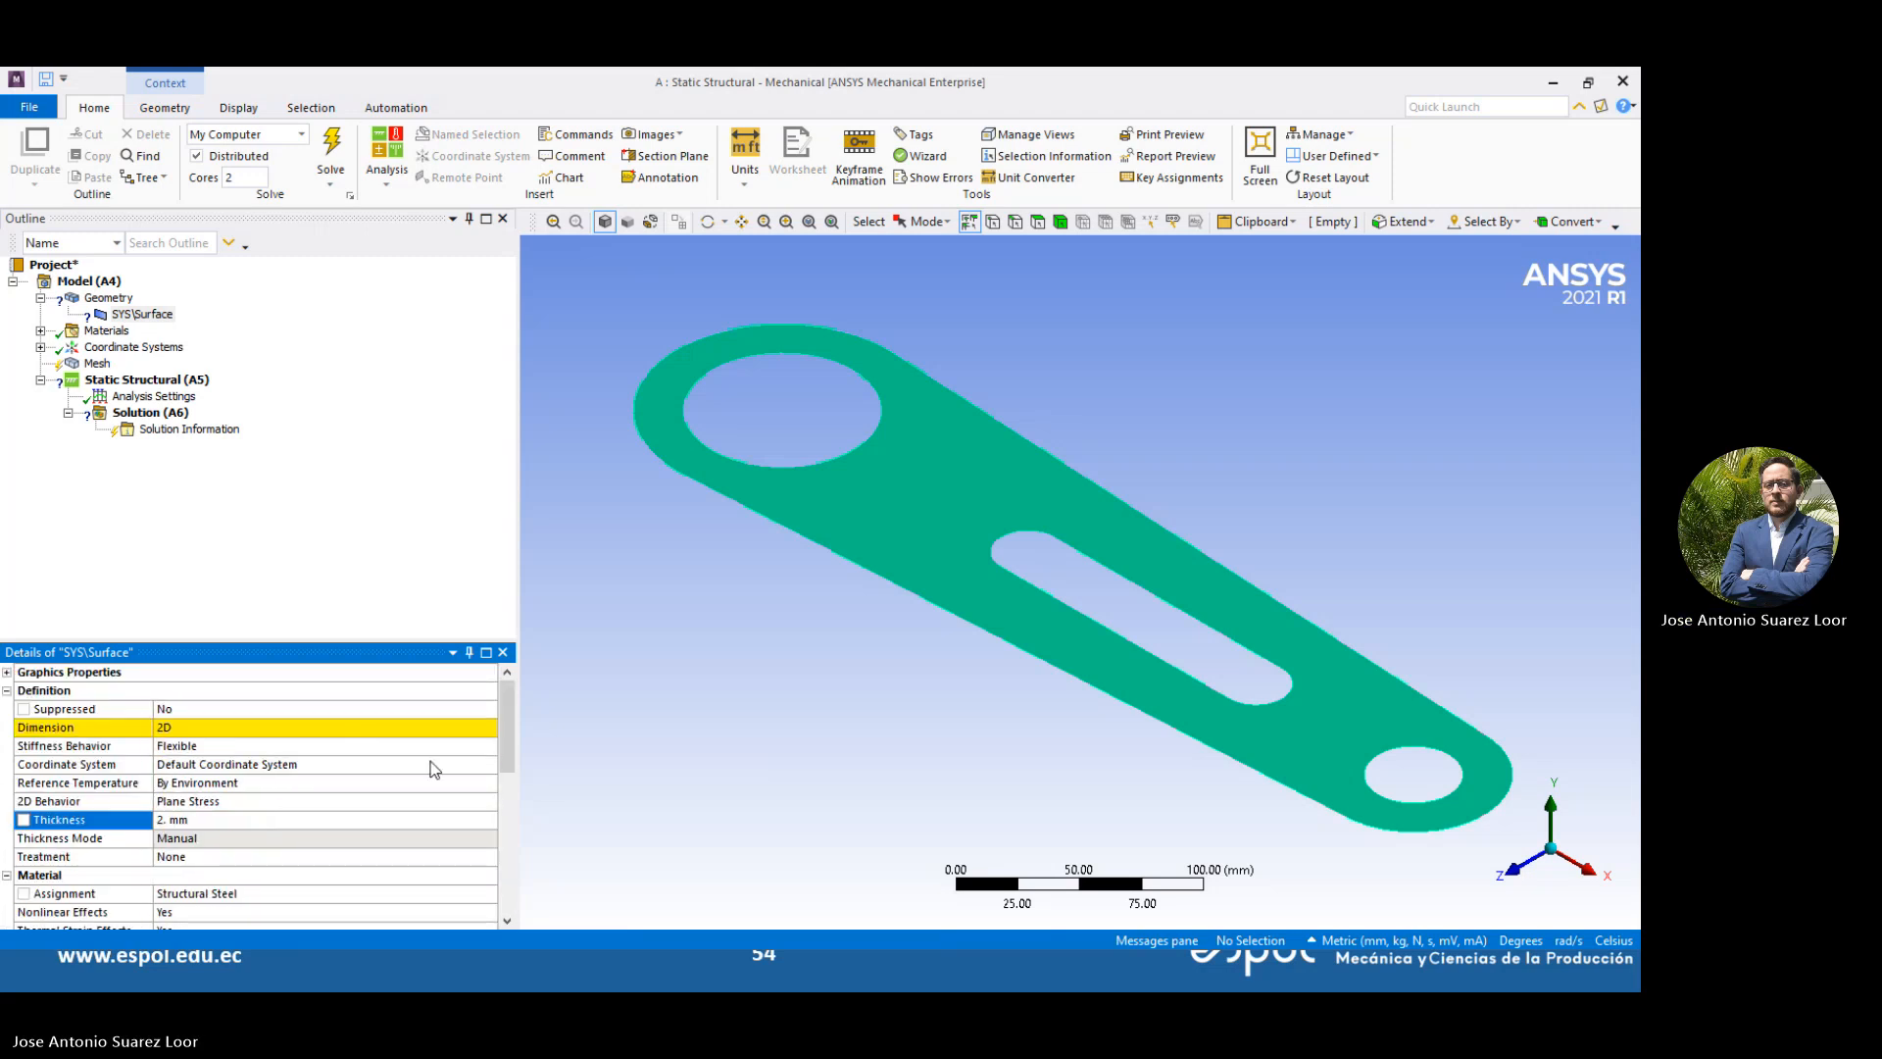
Review the overall geometry's properties and change the surface body's Dimension to 3D
left_click(108, 298)
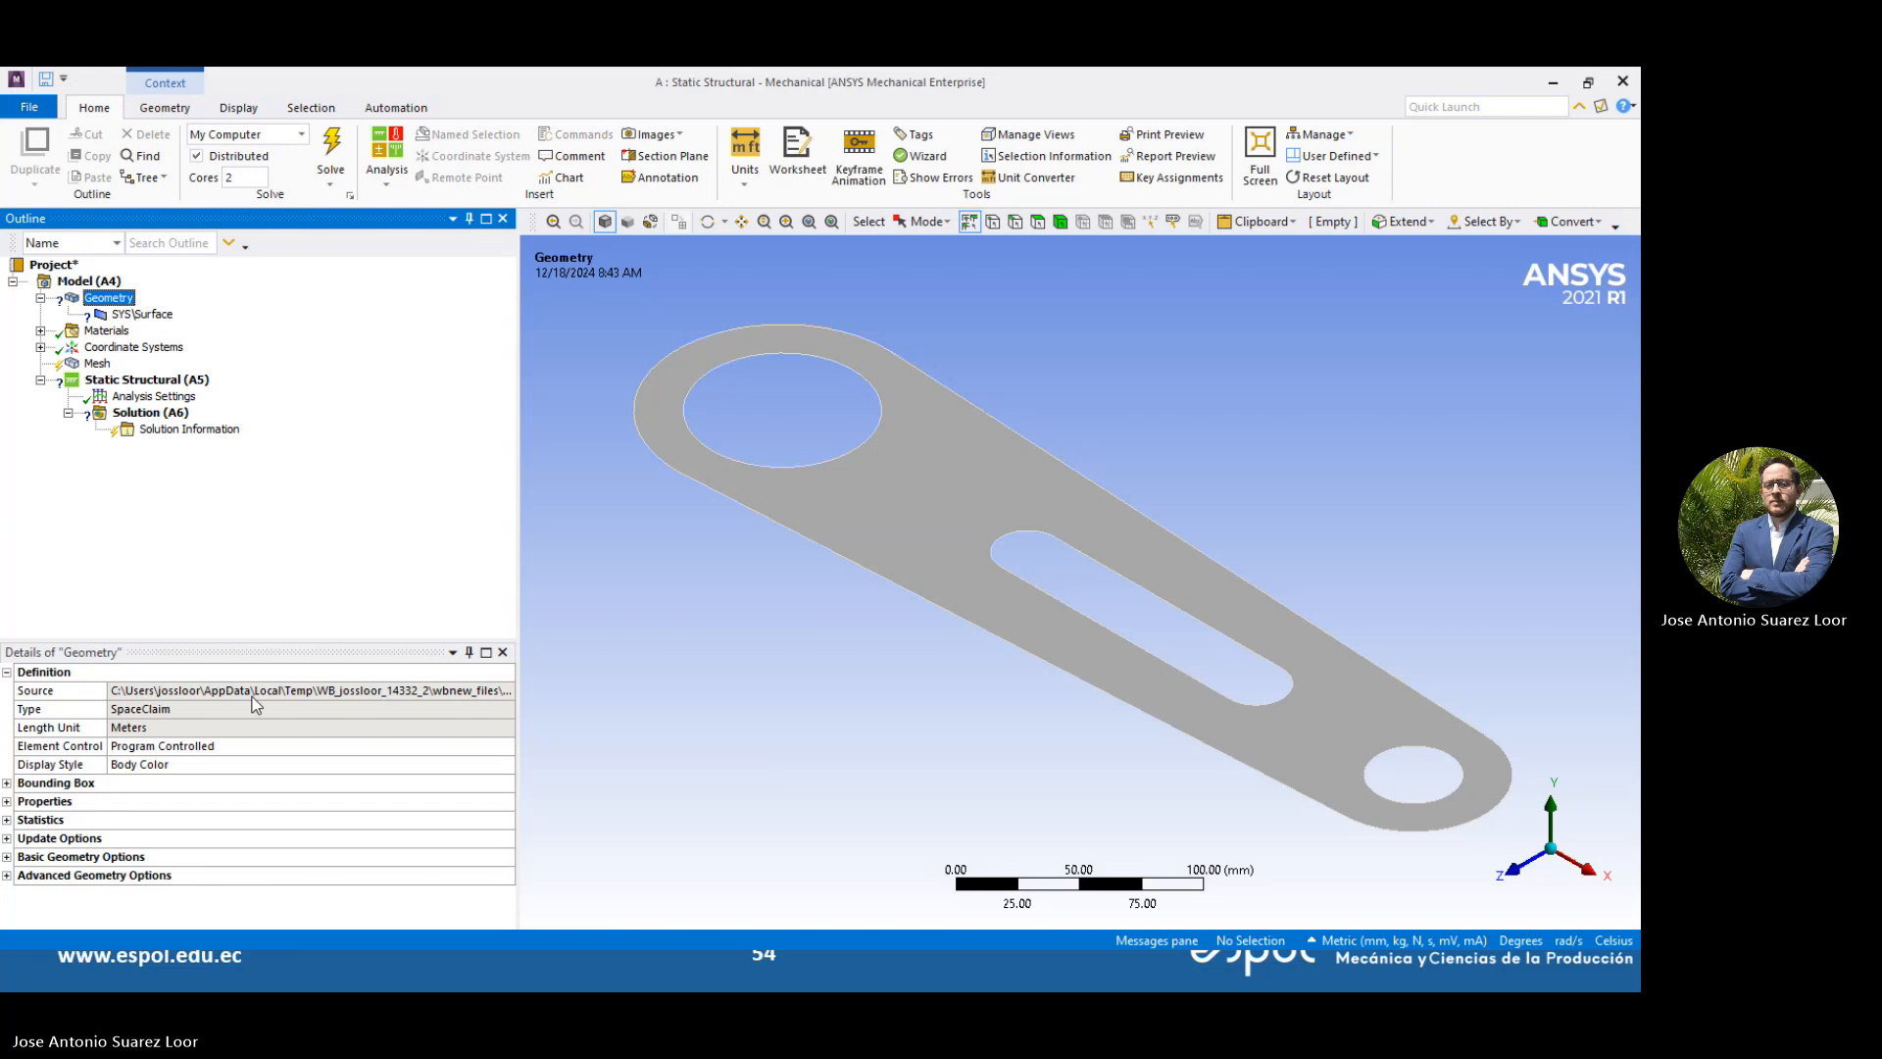
left_click(8, 801)
left_click(7, 801)
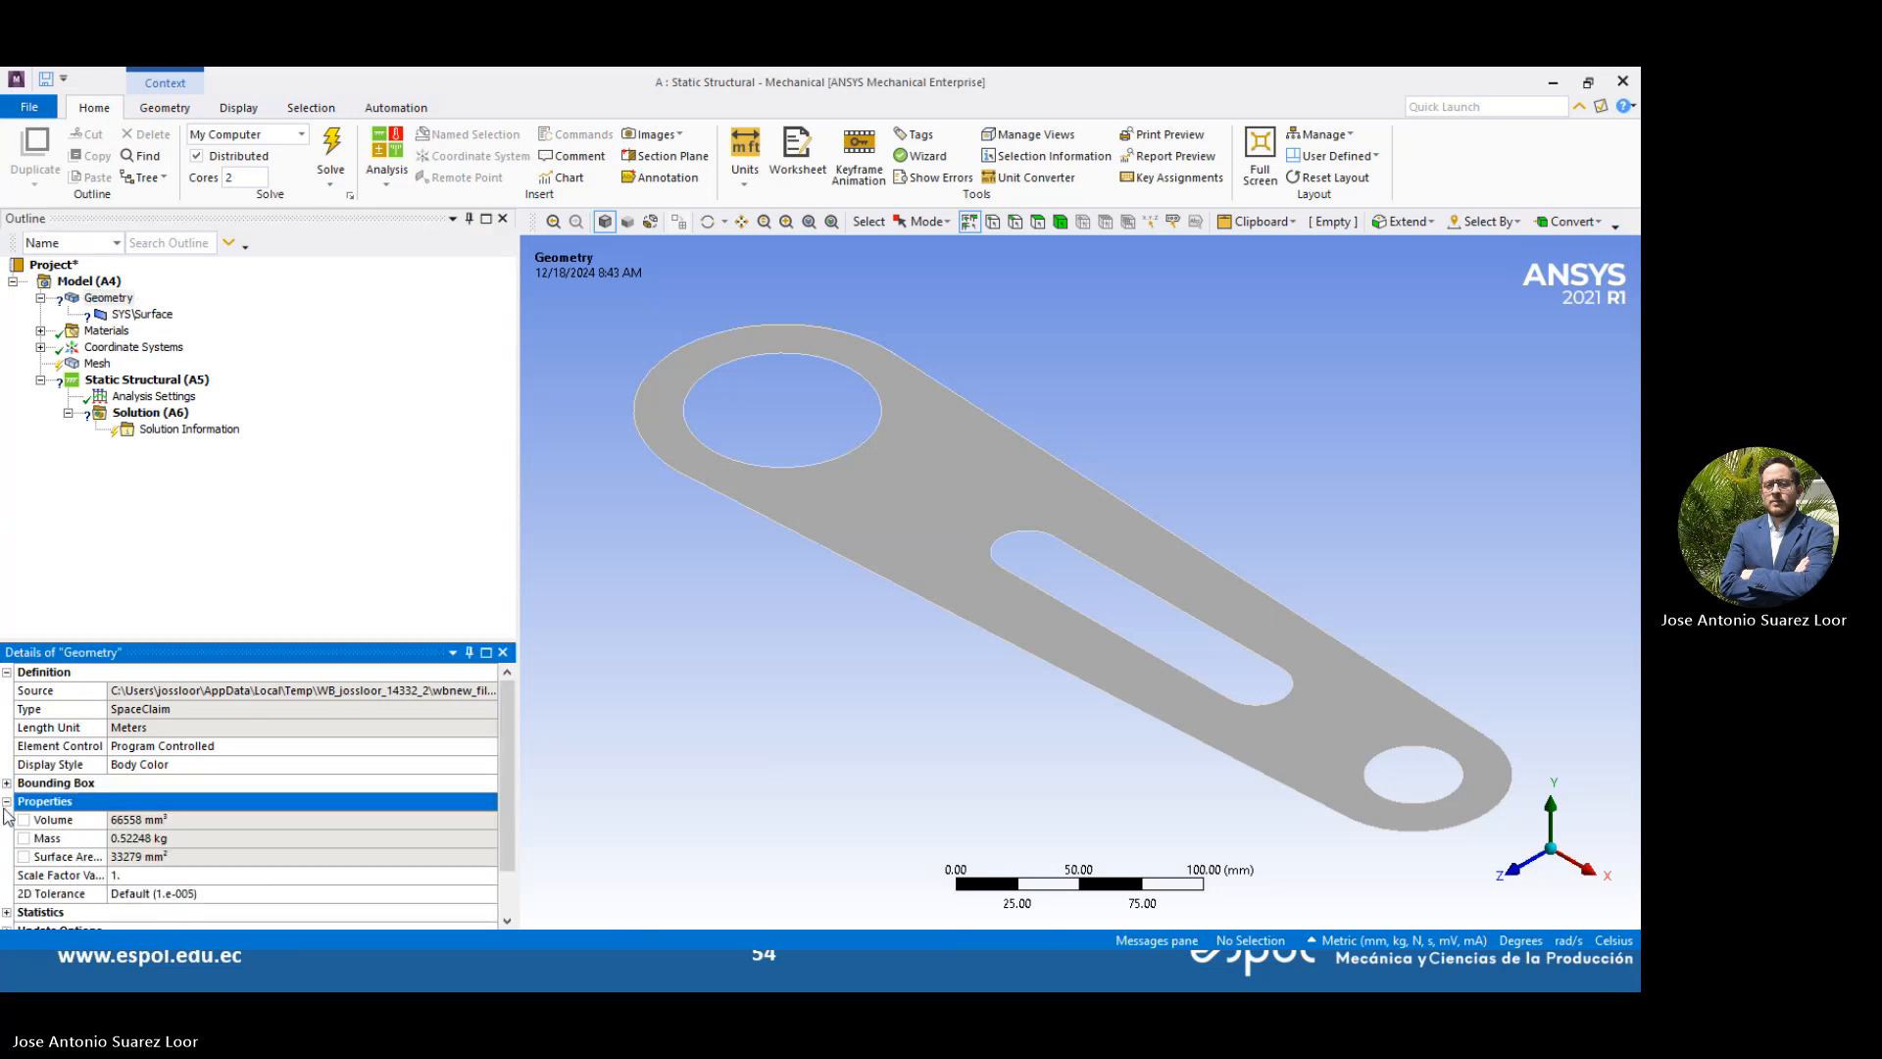
left_click(137, 314)
left_click(251, 731)
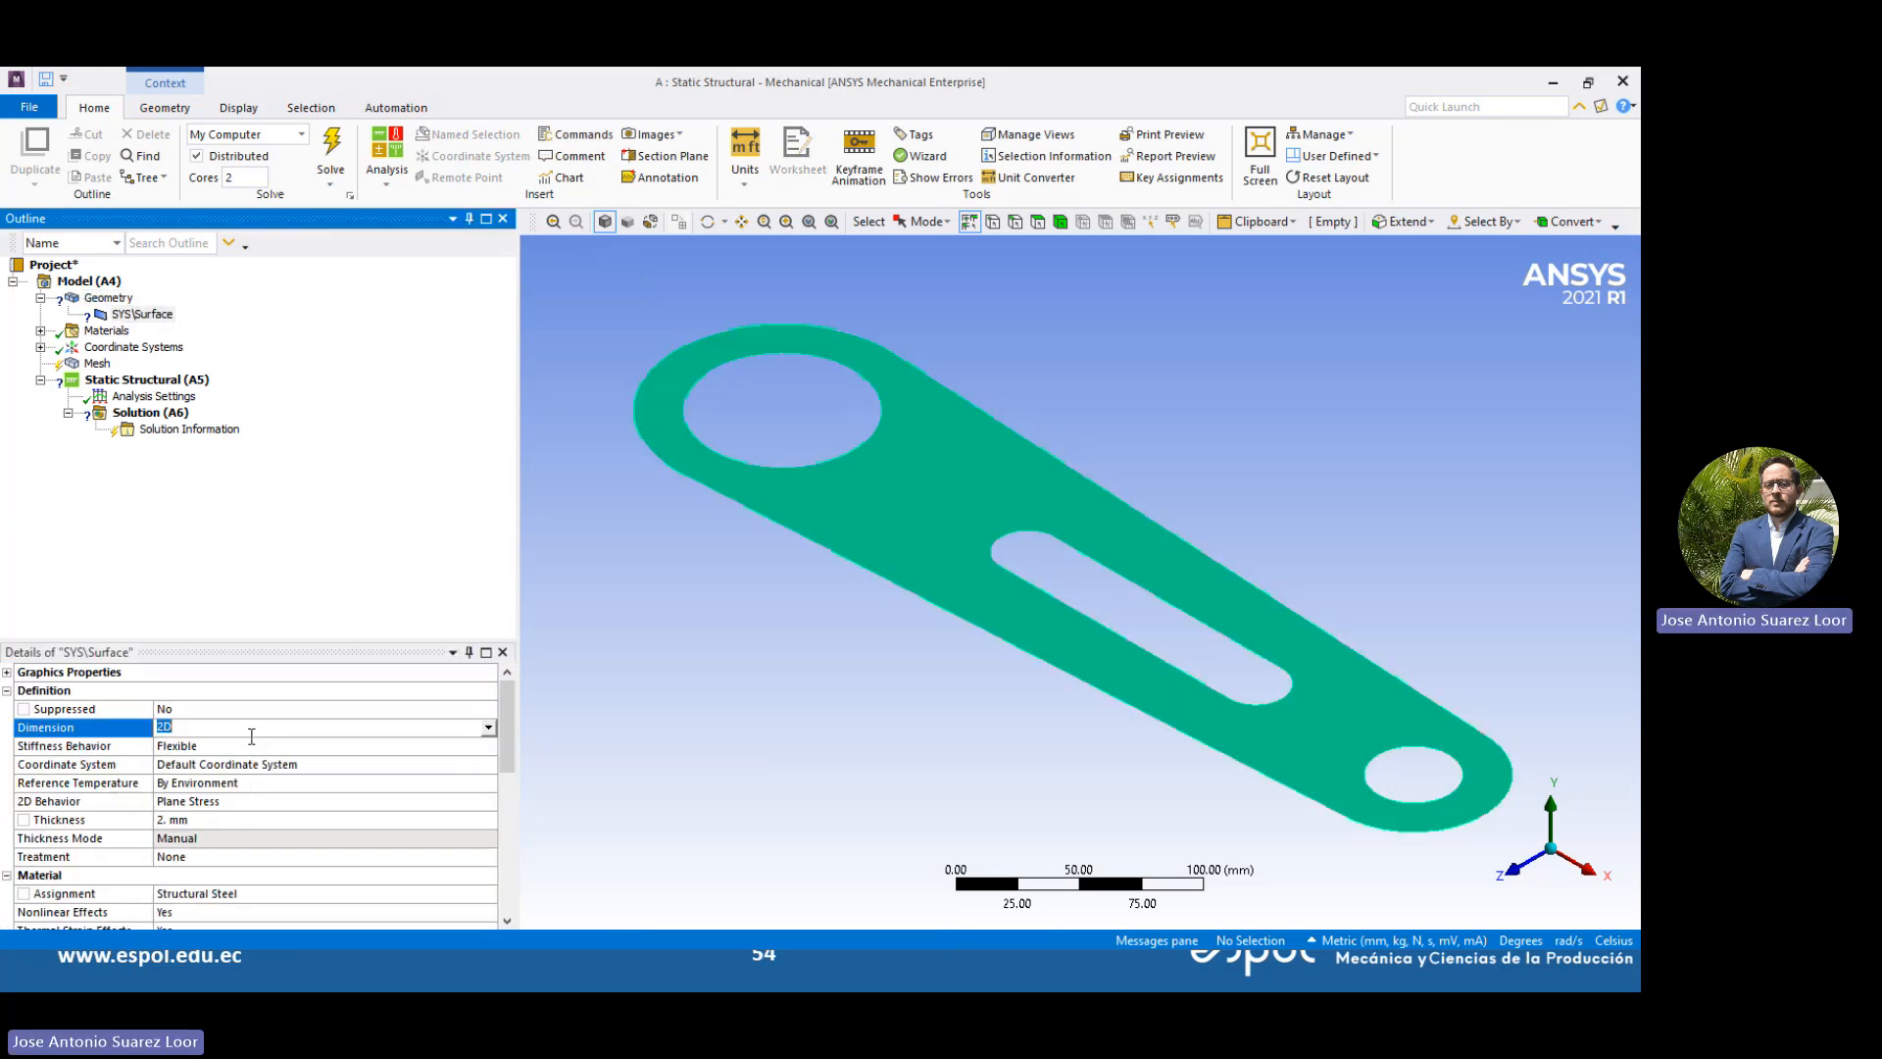
left_click(181, 496)
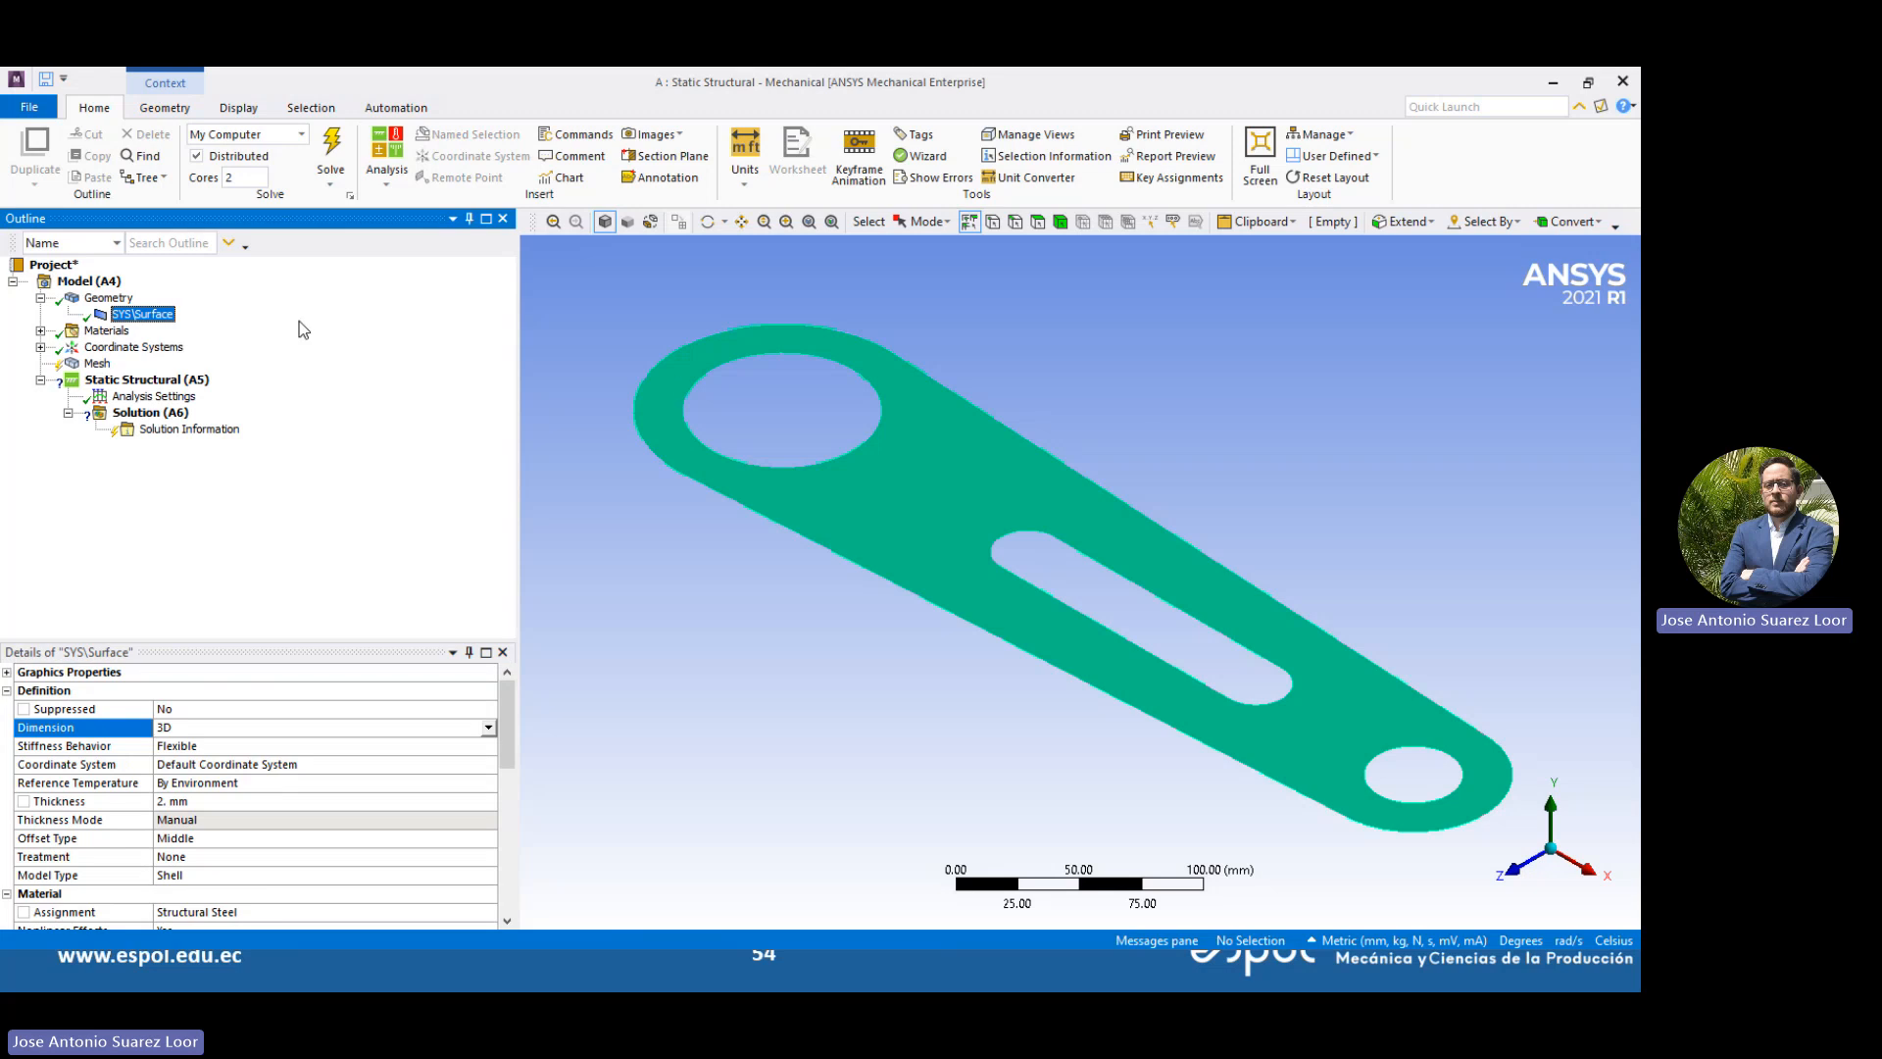
Insert a Refinement control under Mesh and set the global element size to 6.0 mm
left_click(97, 363)
right_click(97, 363)
mouse_move(175, 383)
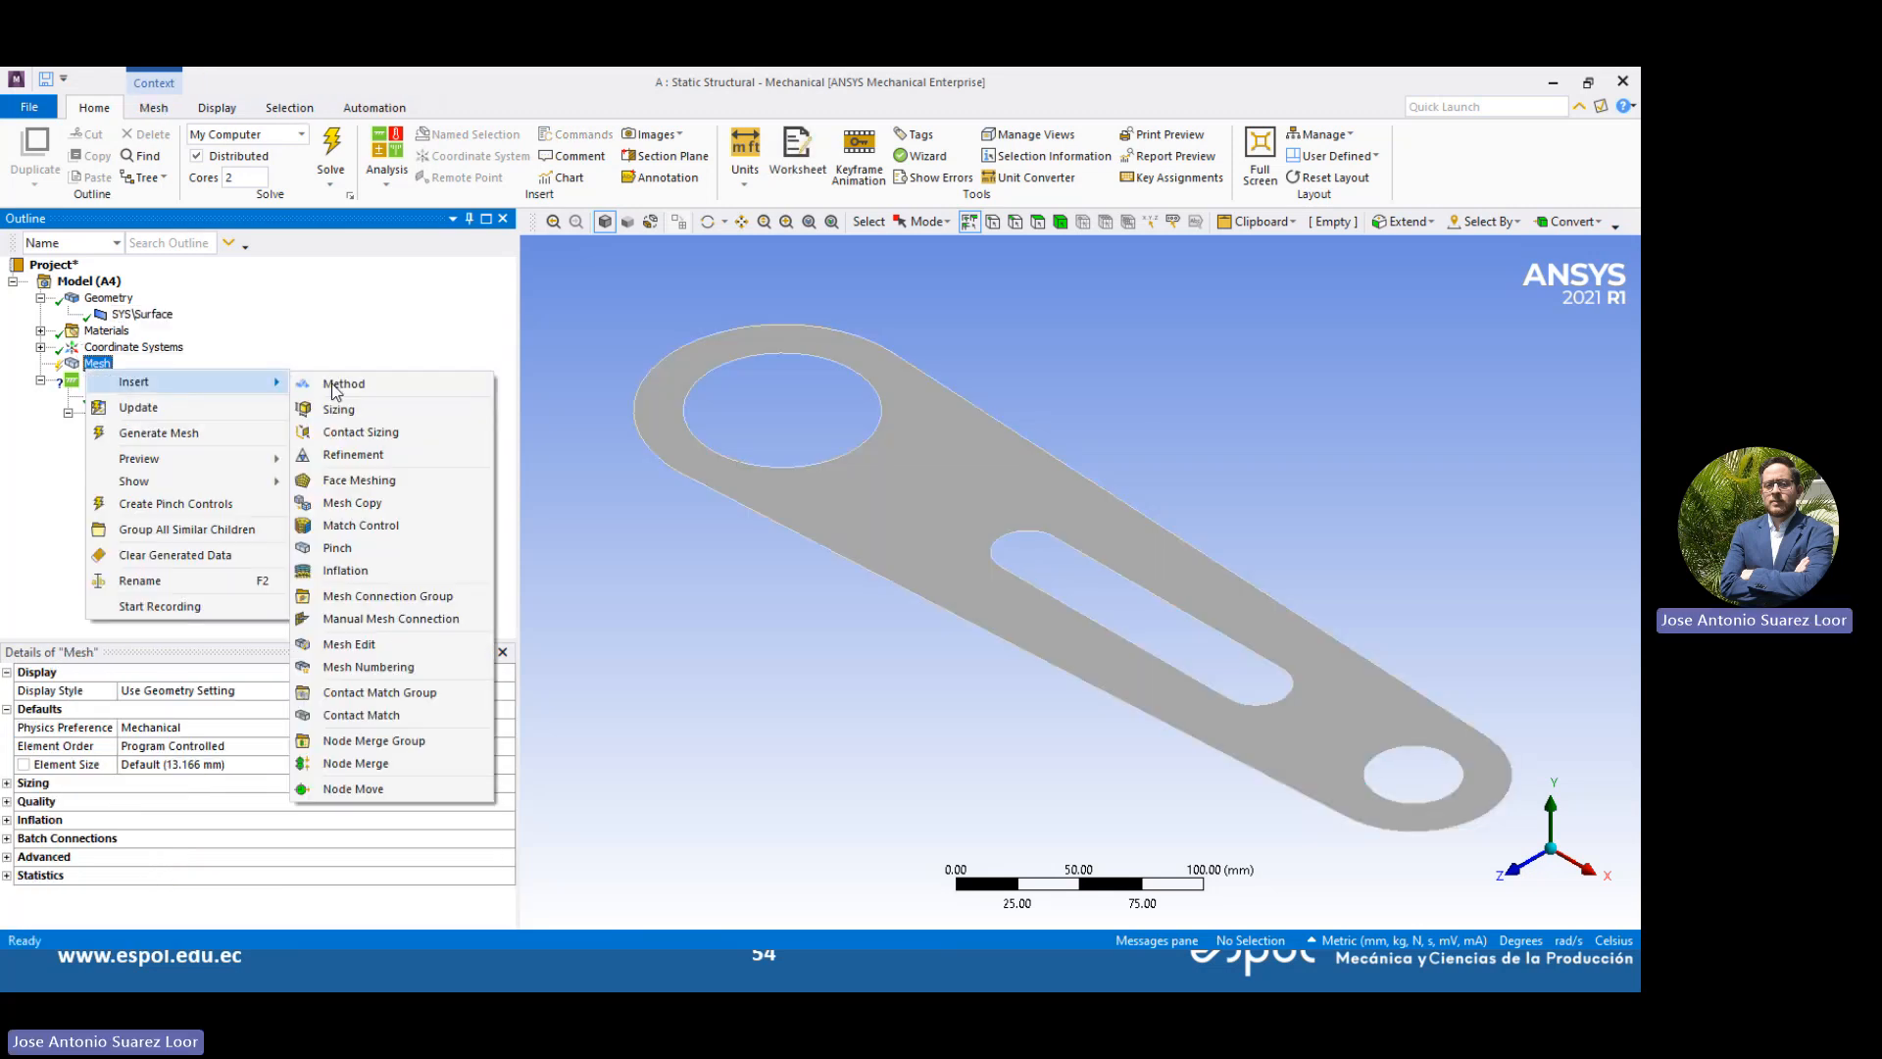
left_click(353, 454)
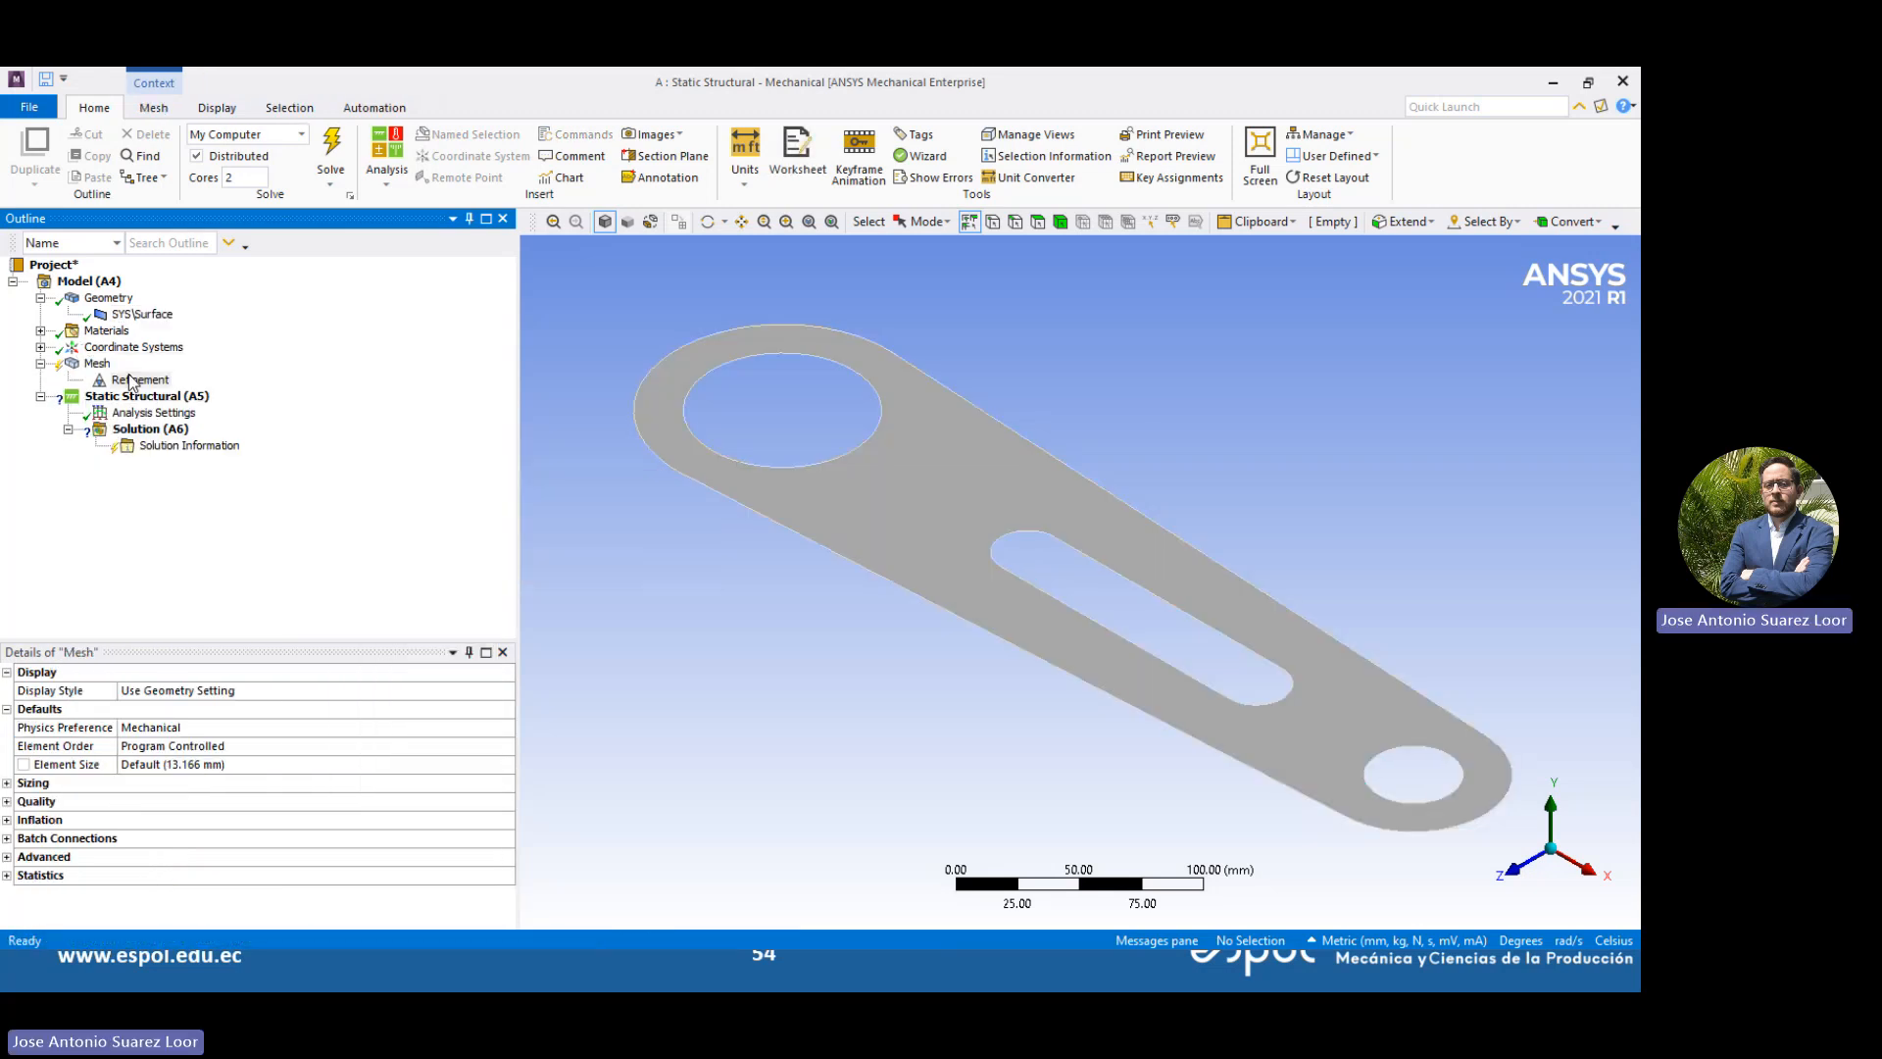
left_click(97, 363)
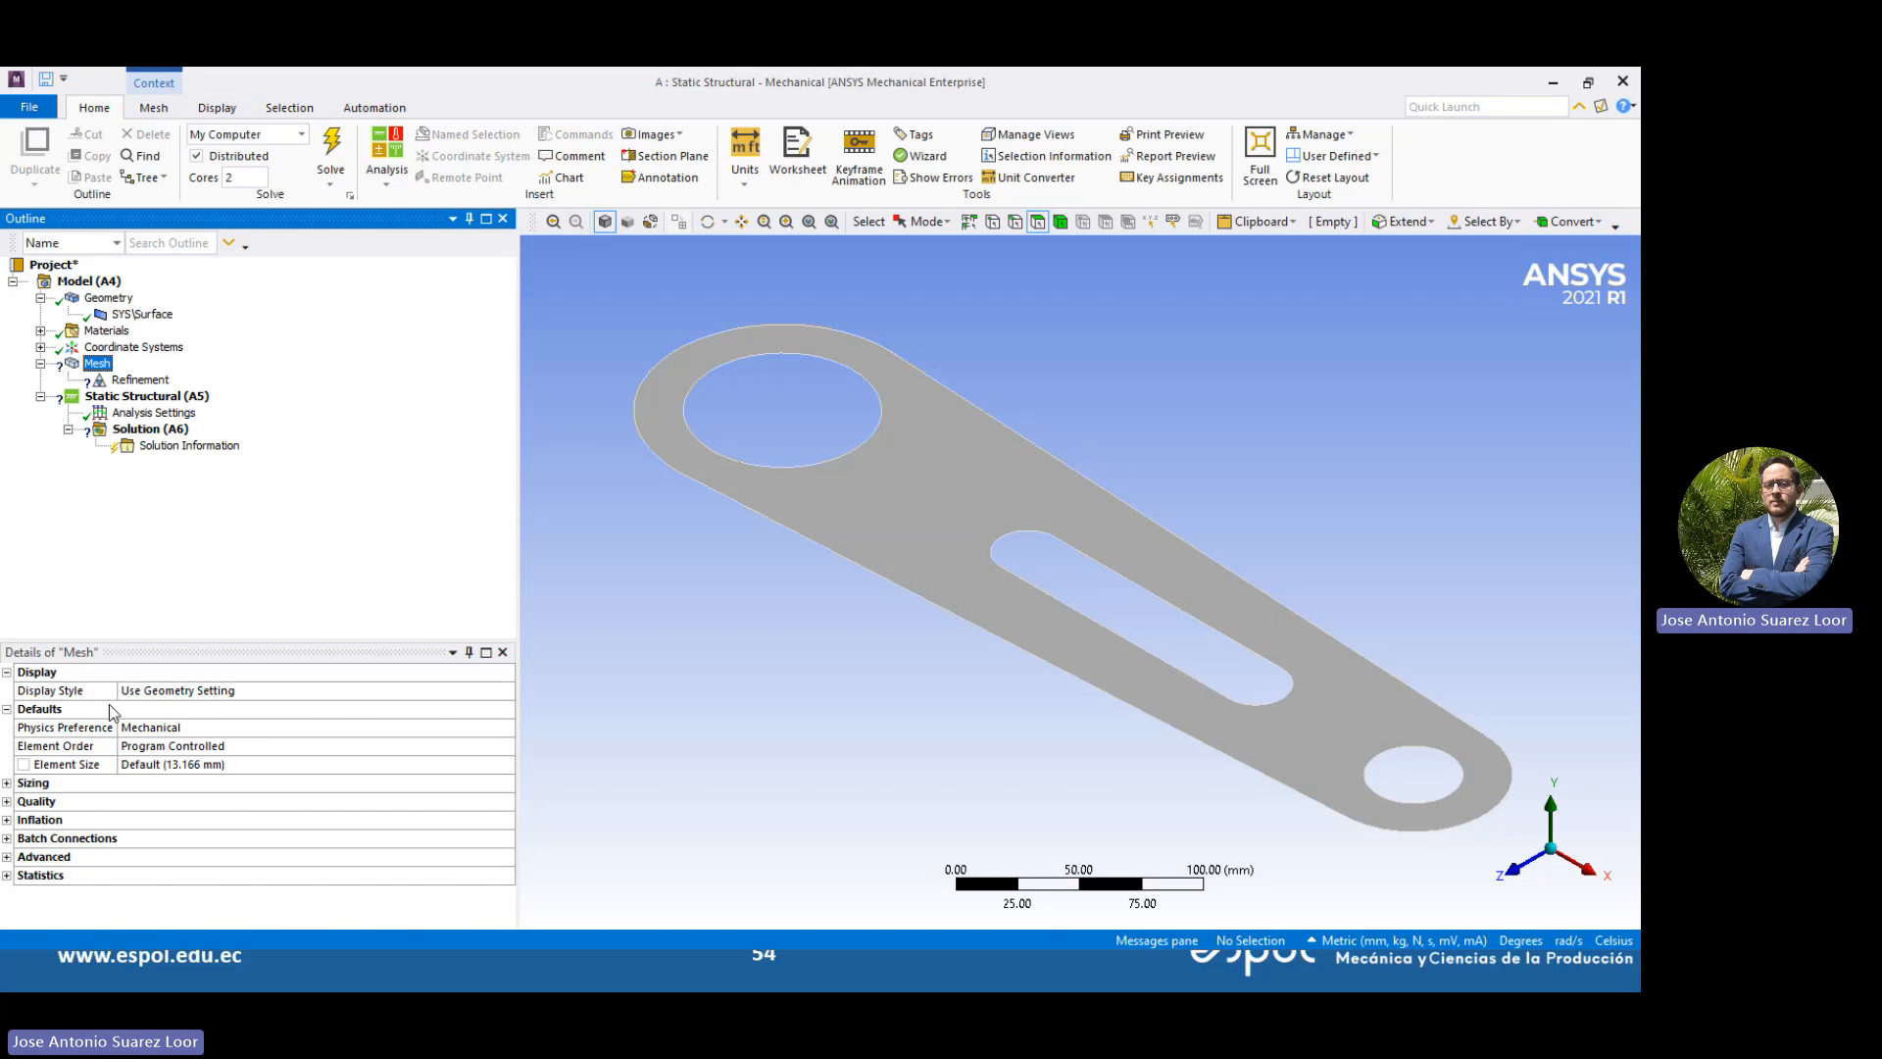
left_click(176, 764)
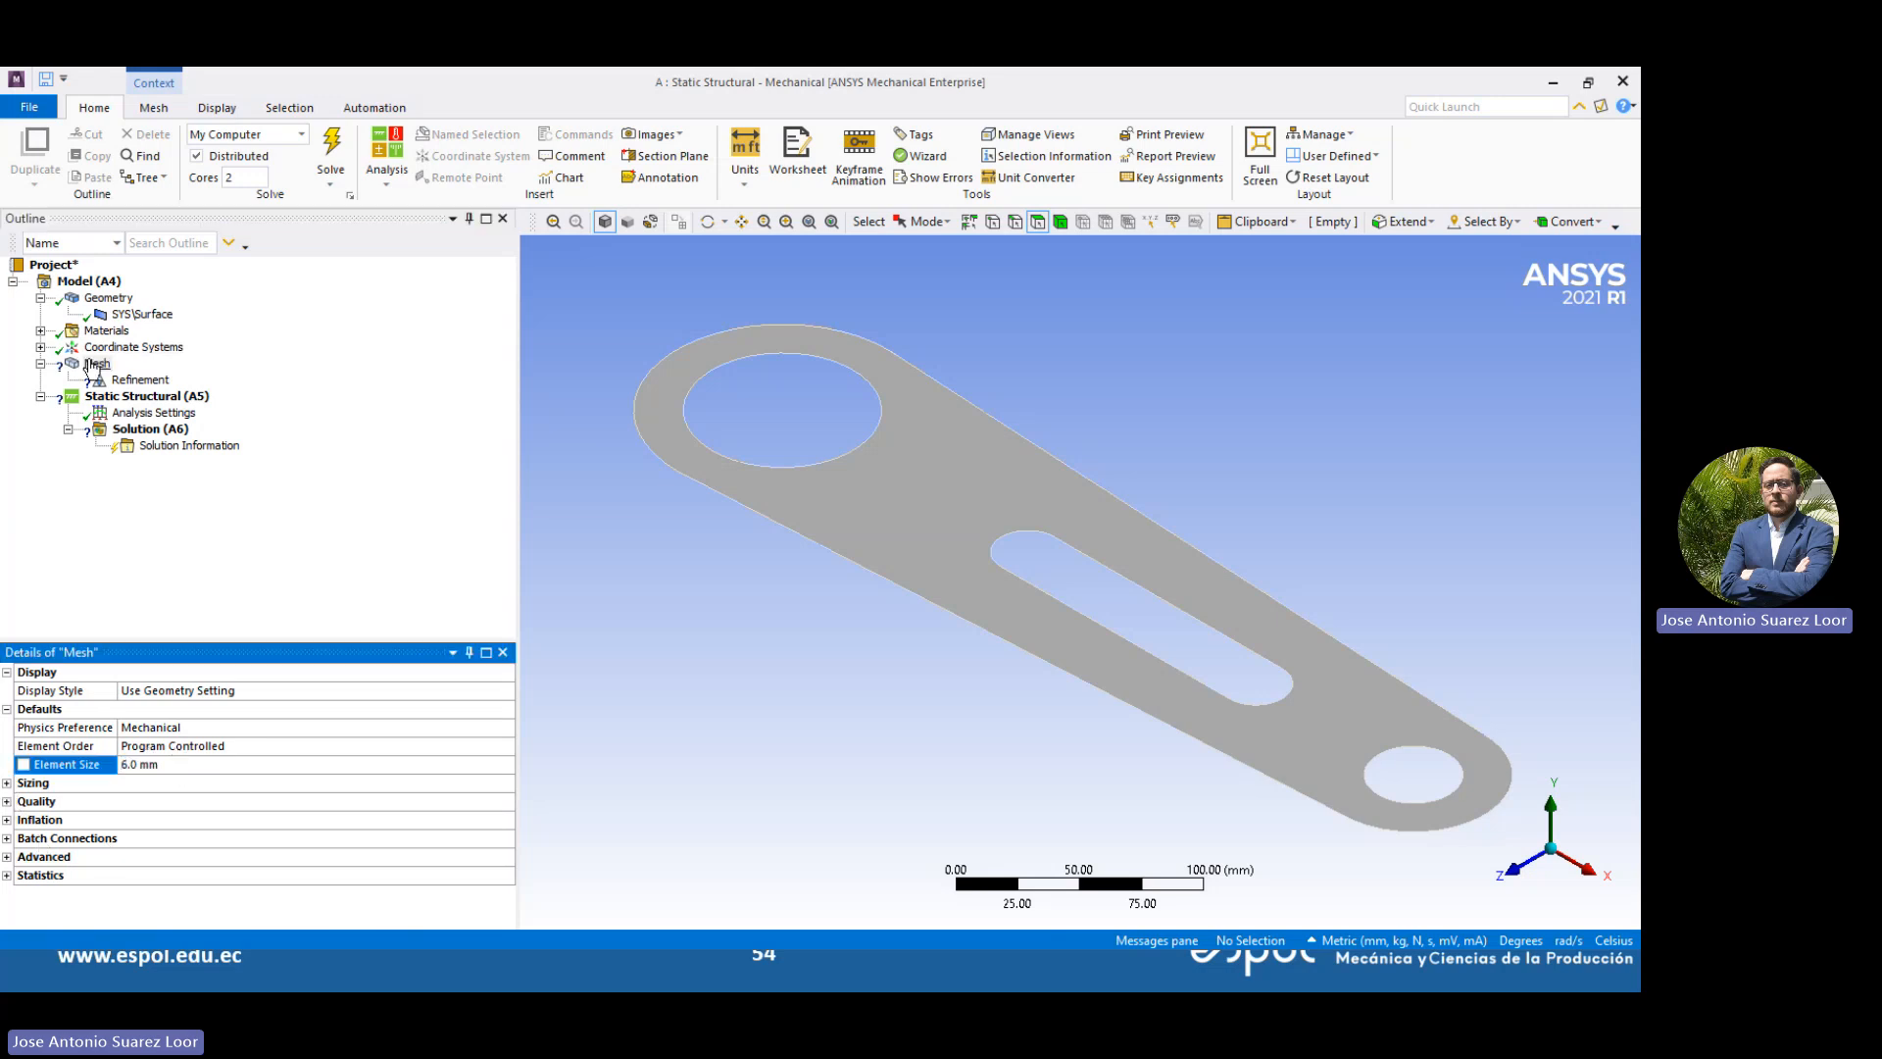
Scope the Refinement to 6 edges: the large hole, the four edges of the central slot and the small hole
left_click(140, 380)
left_click(1013, 223)
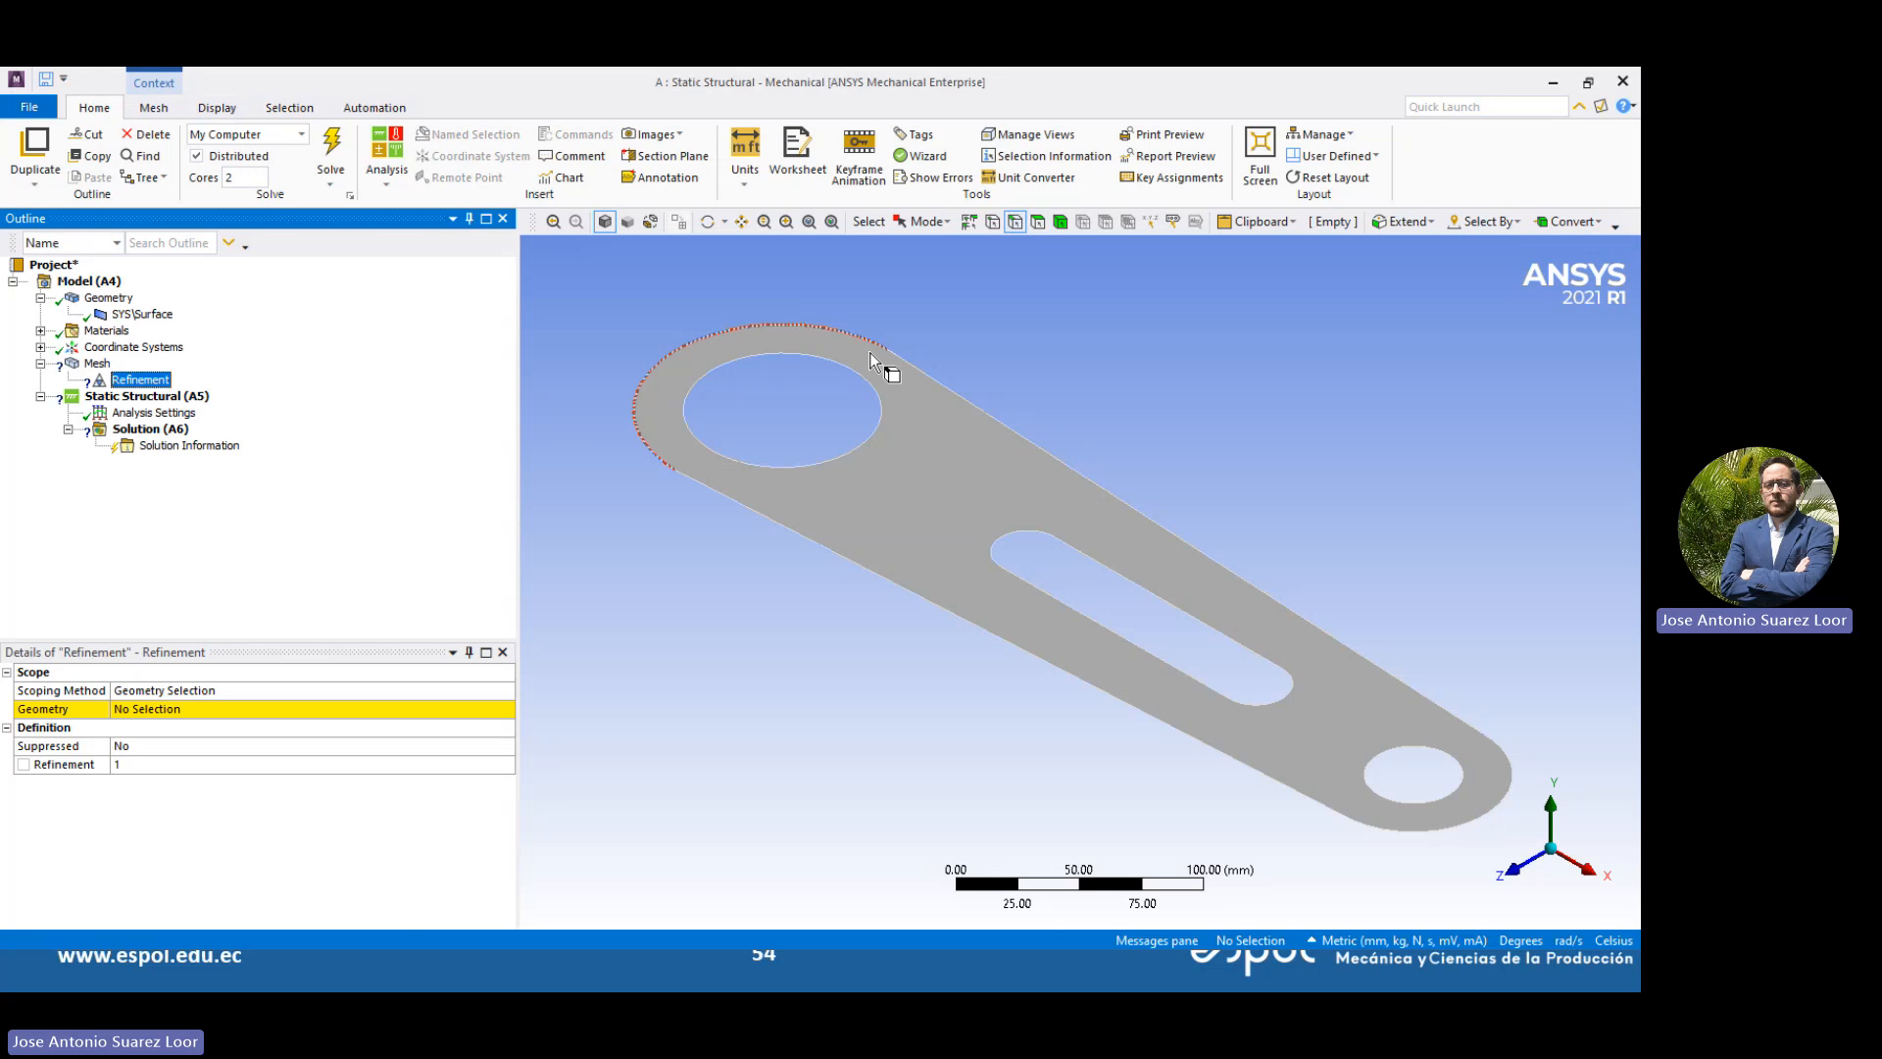
left_click(875, 384)
left_click(1045, 541, "ctrl")
left_click(1033, 537, "ctrl")
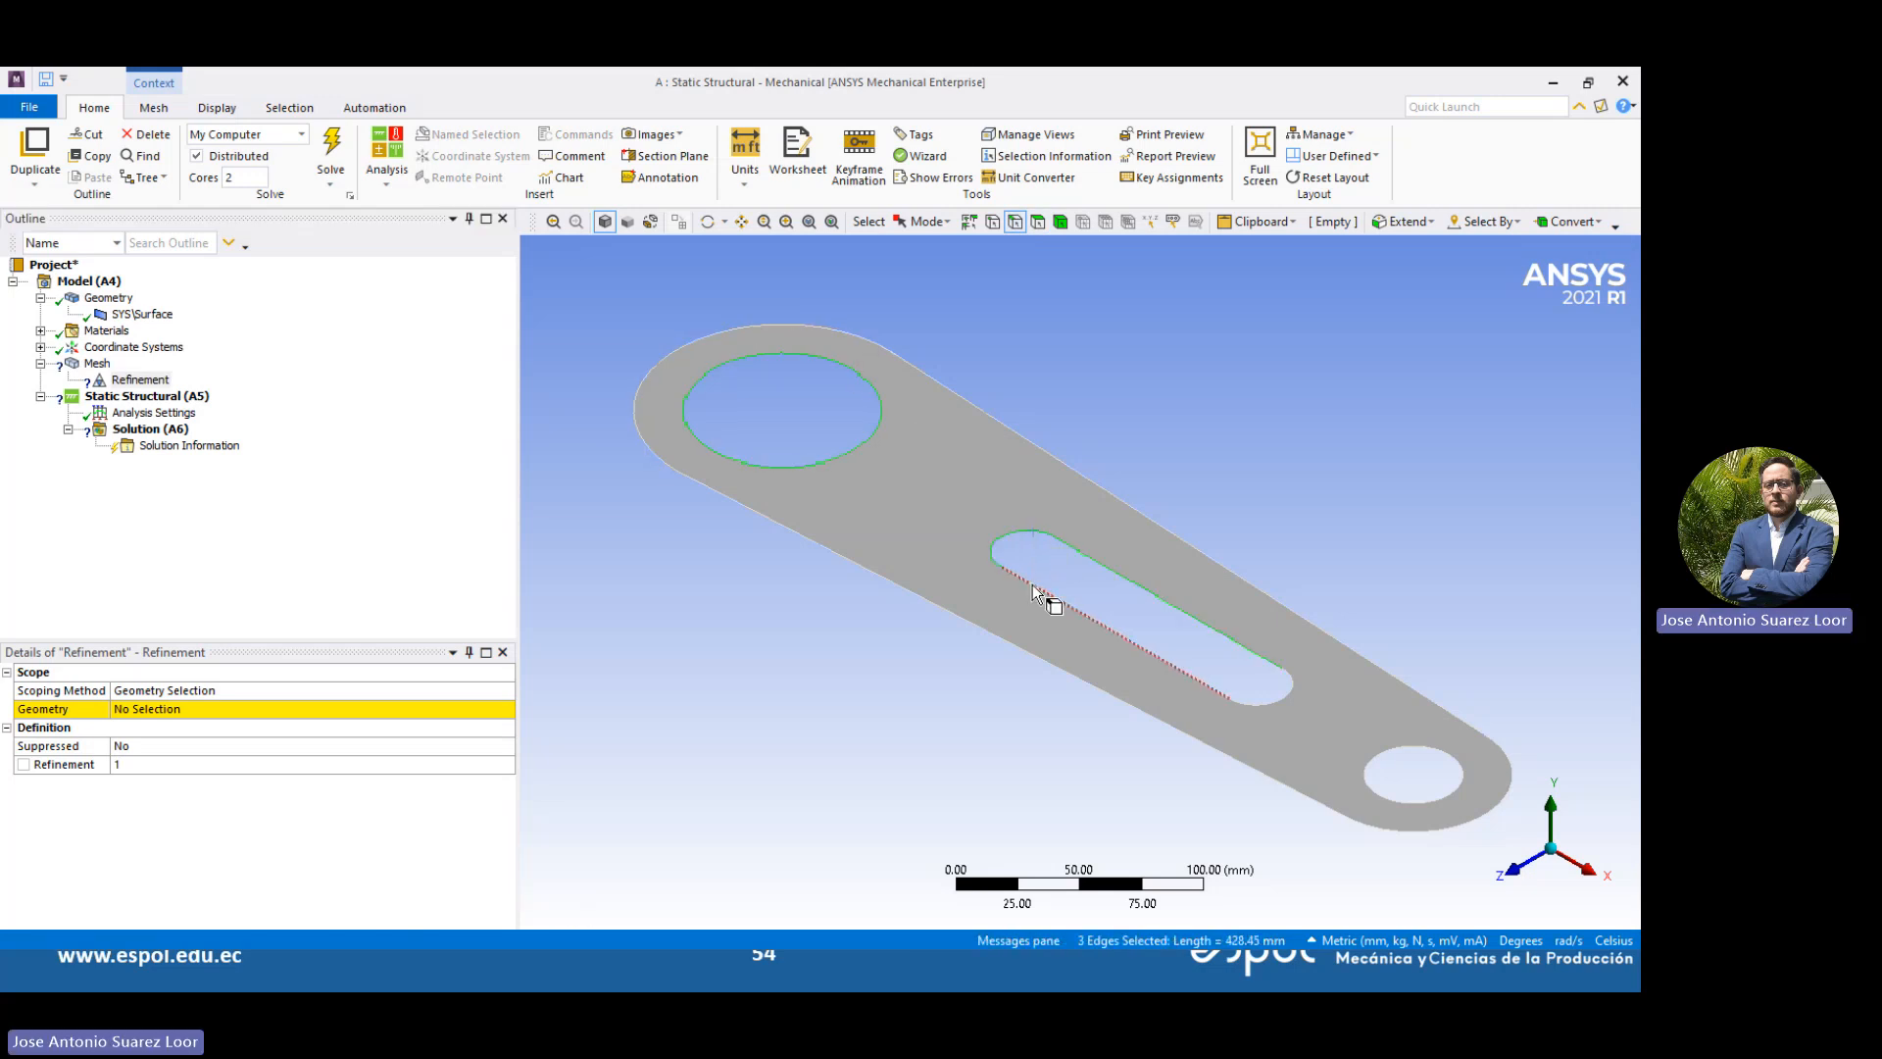
left_click(1032, 584, "ctrl")
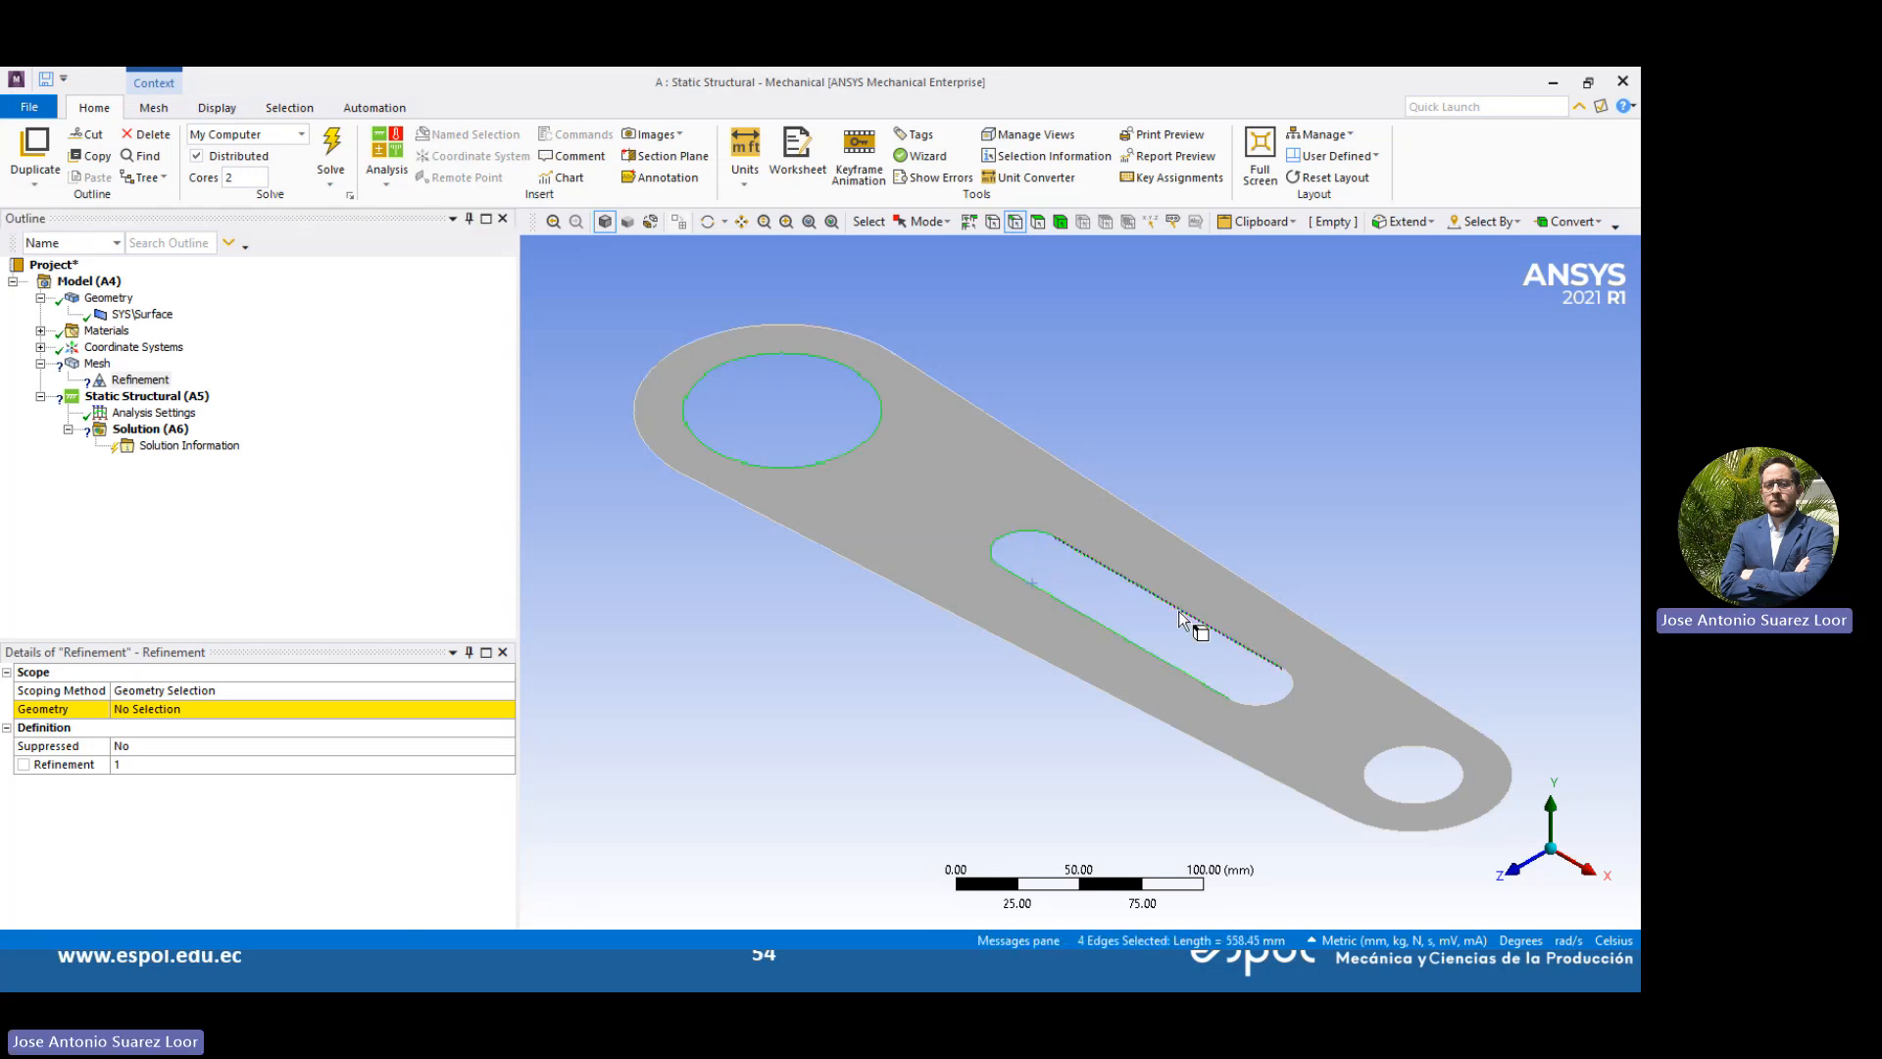
left_click(1277, 694, "ctrl")
left_click(1450, 757, "ctrl")
left_click(145, 712)
left_click(145, 713)
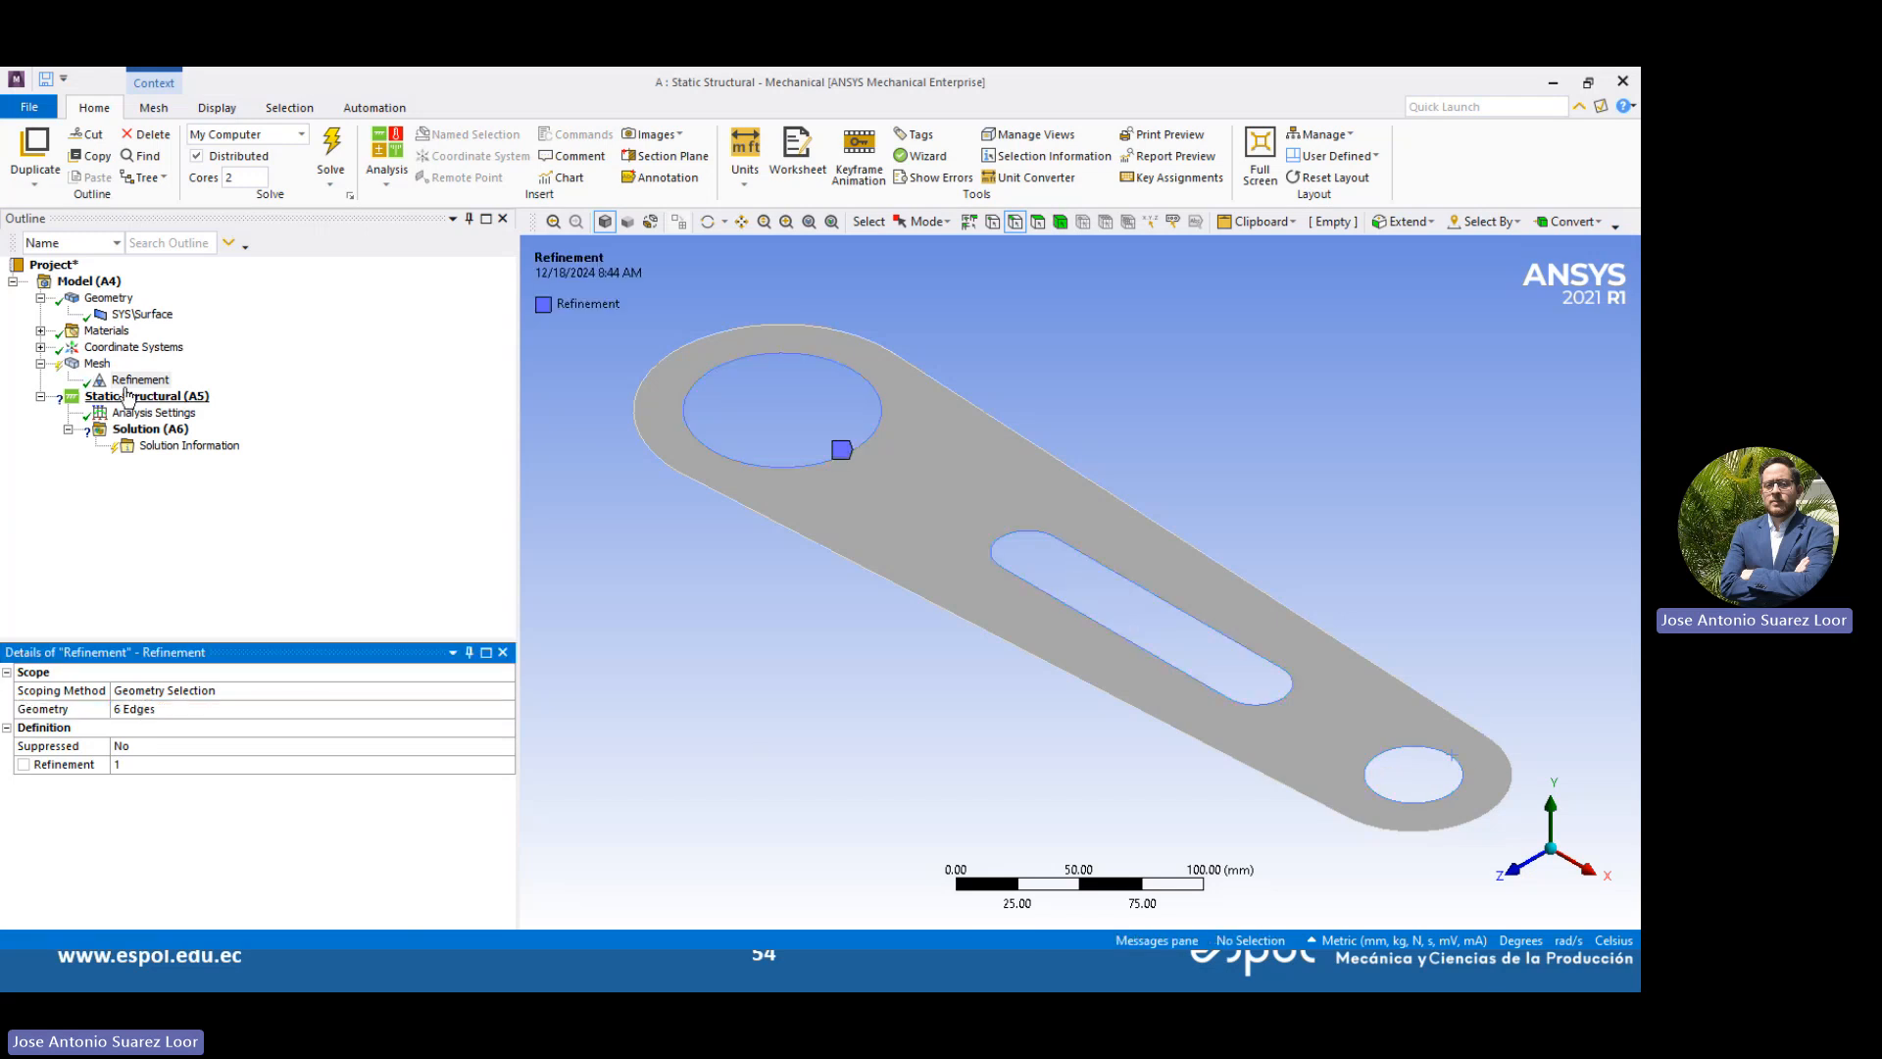
Set the Refinement level to 2 and generate the mesh
left_click(498, 765)
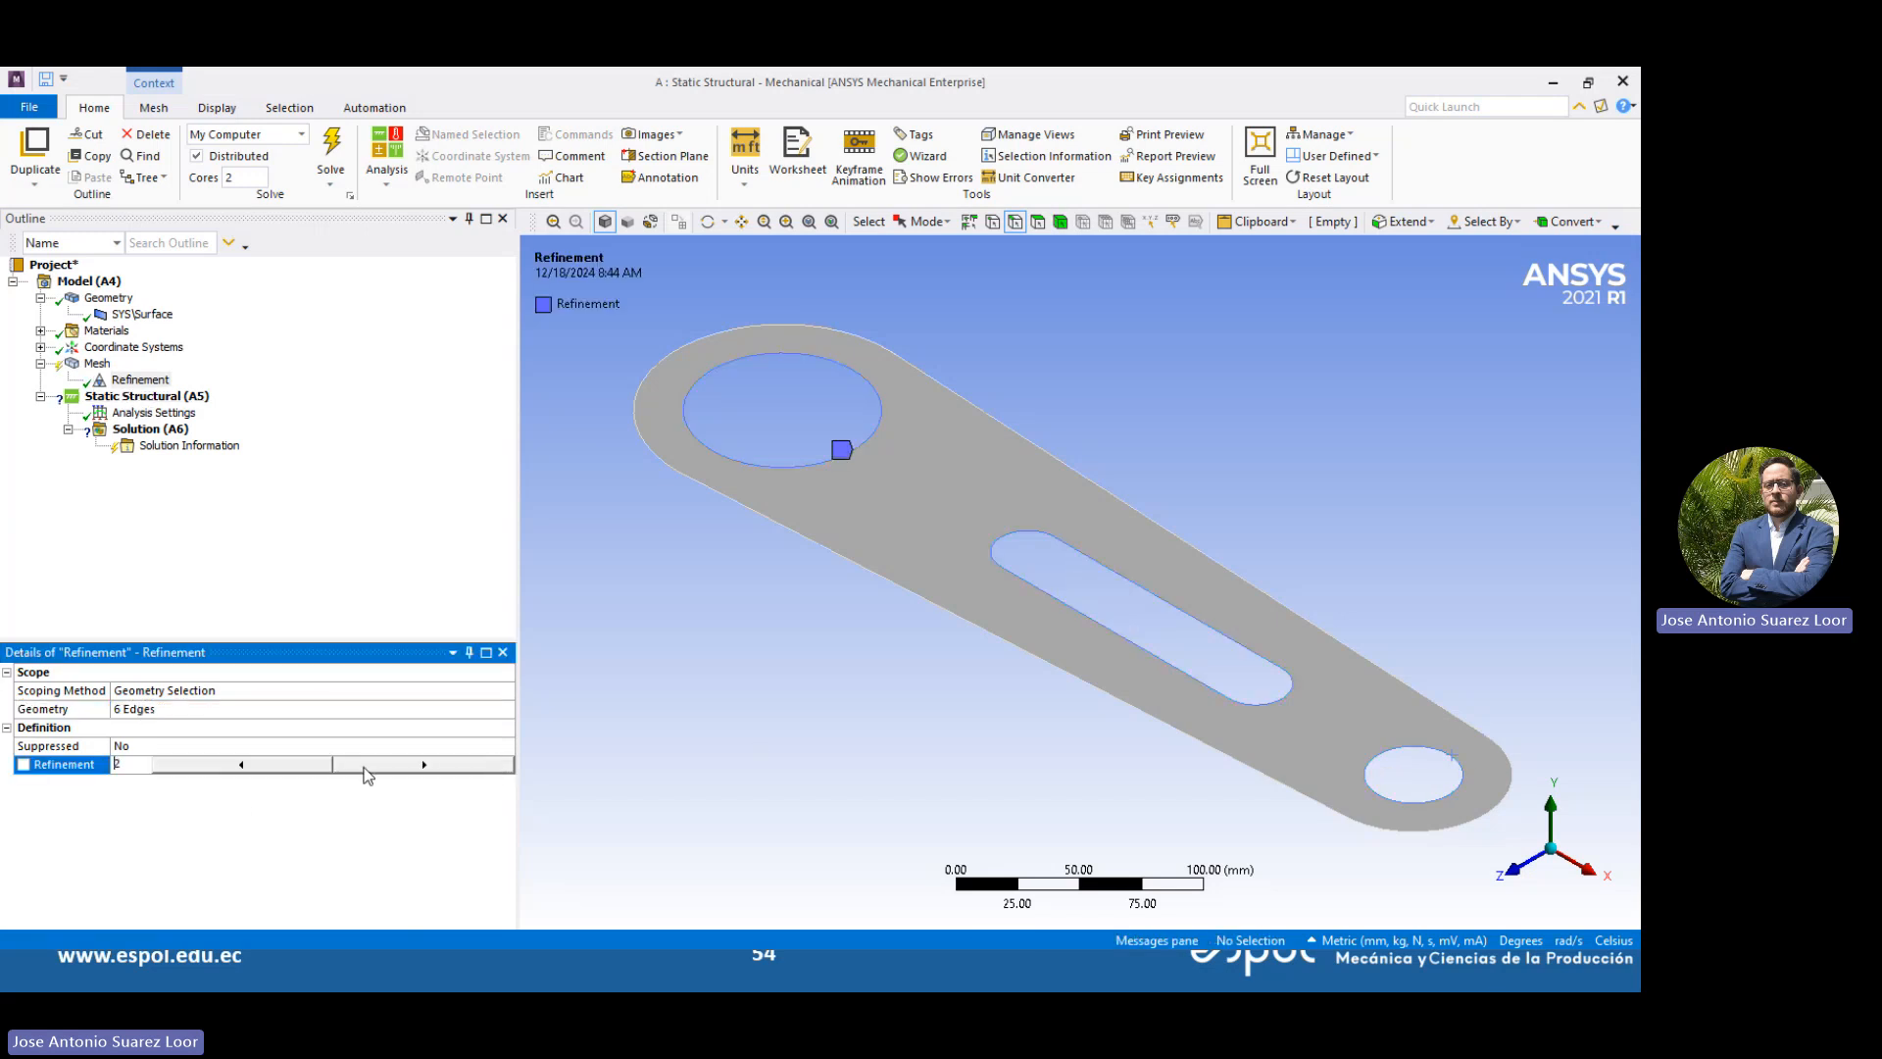
right_click(97, 363)
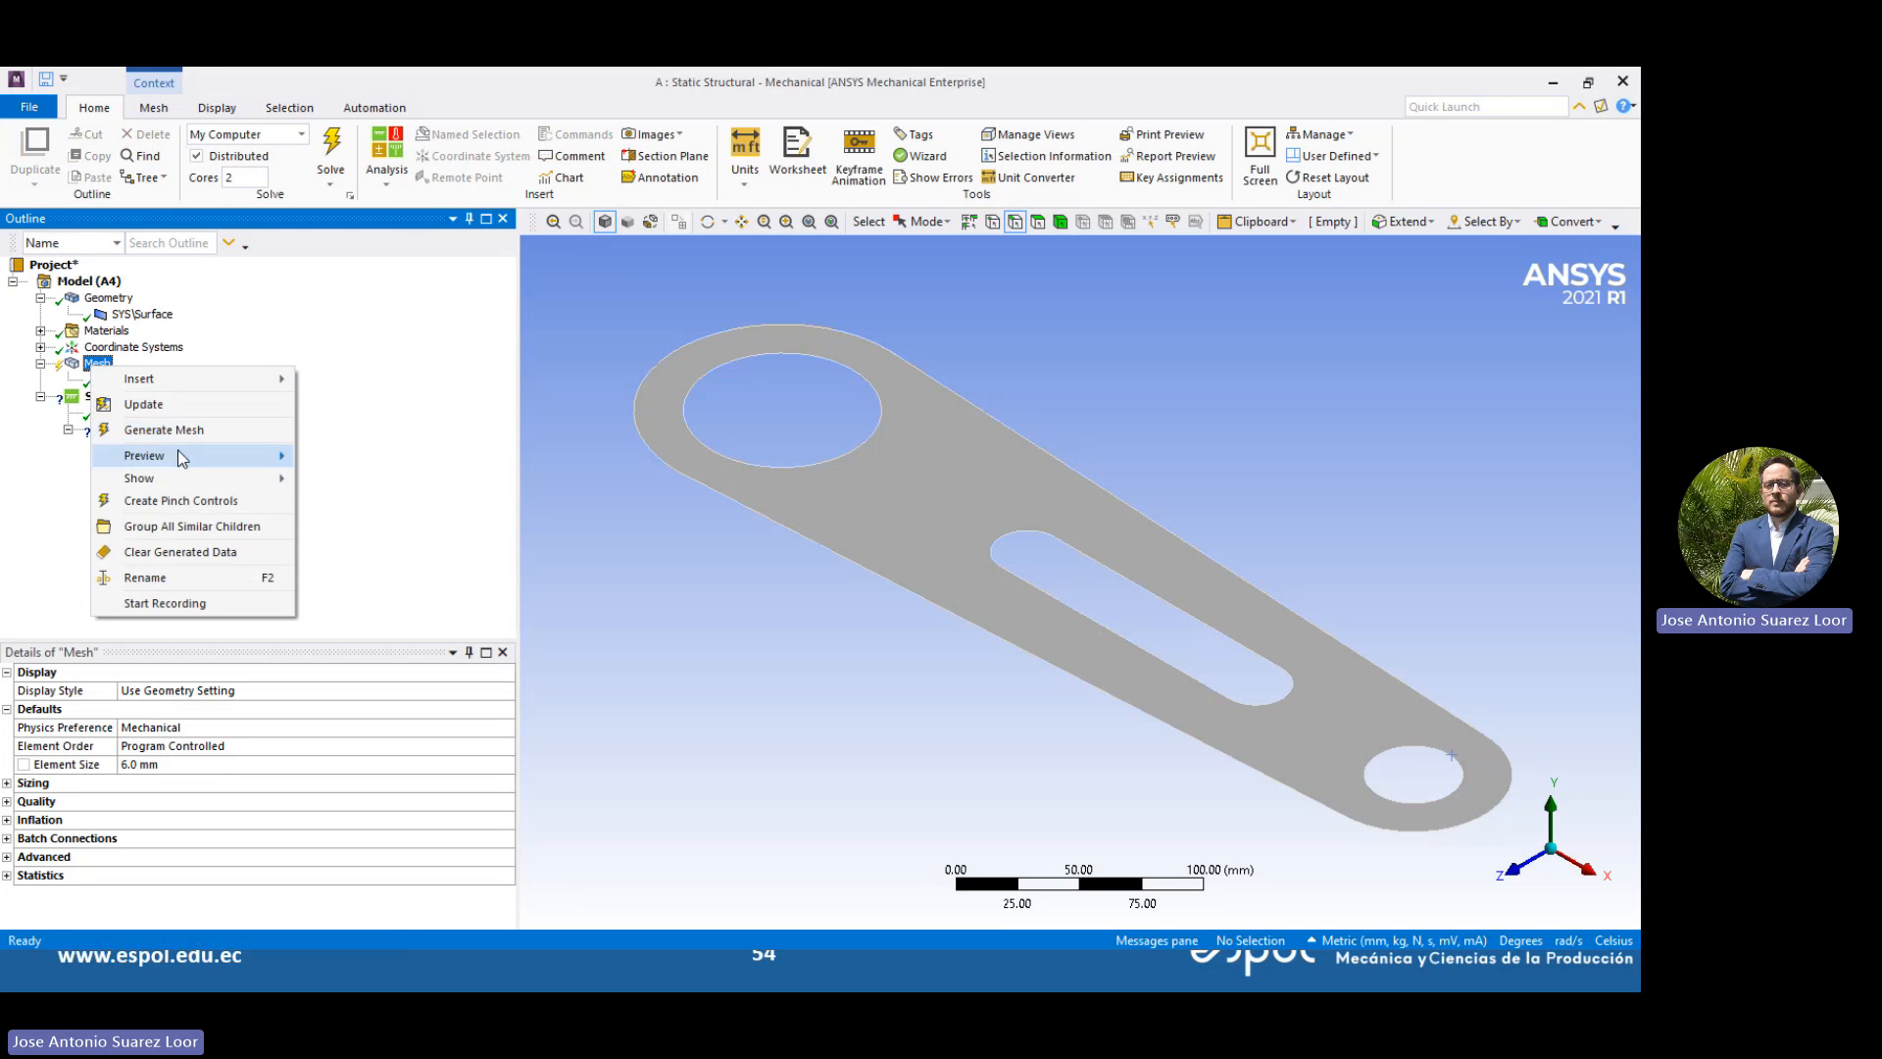
left_click(122, 431)
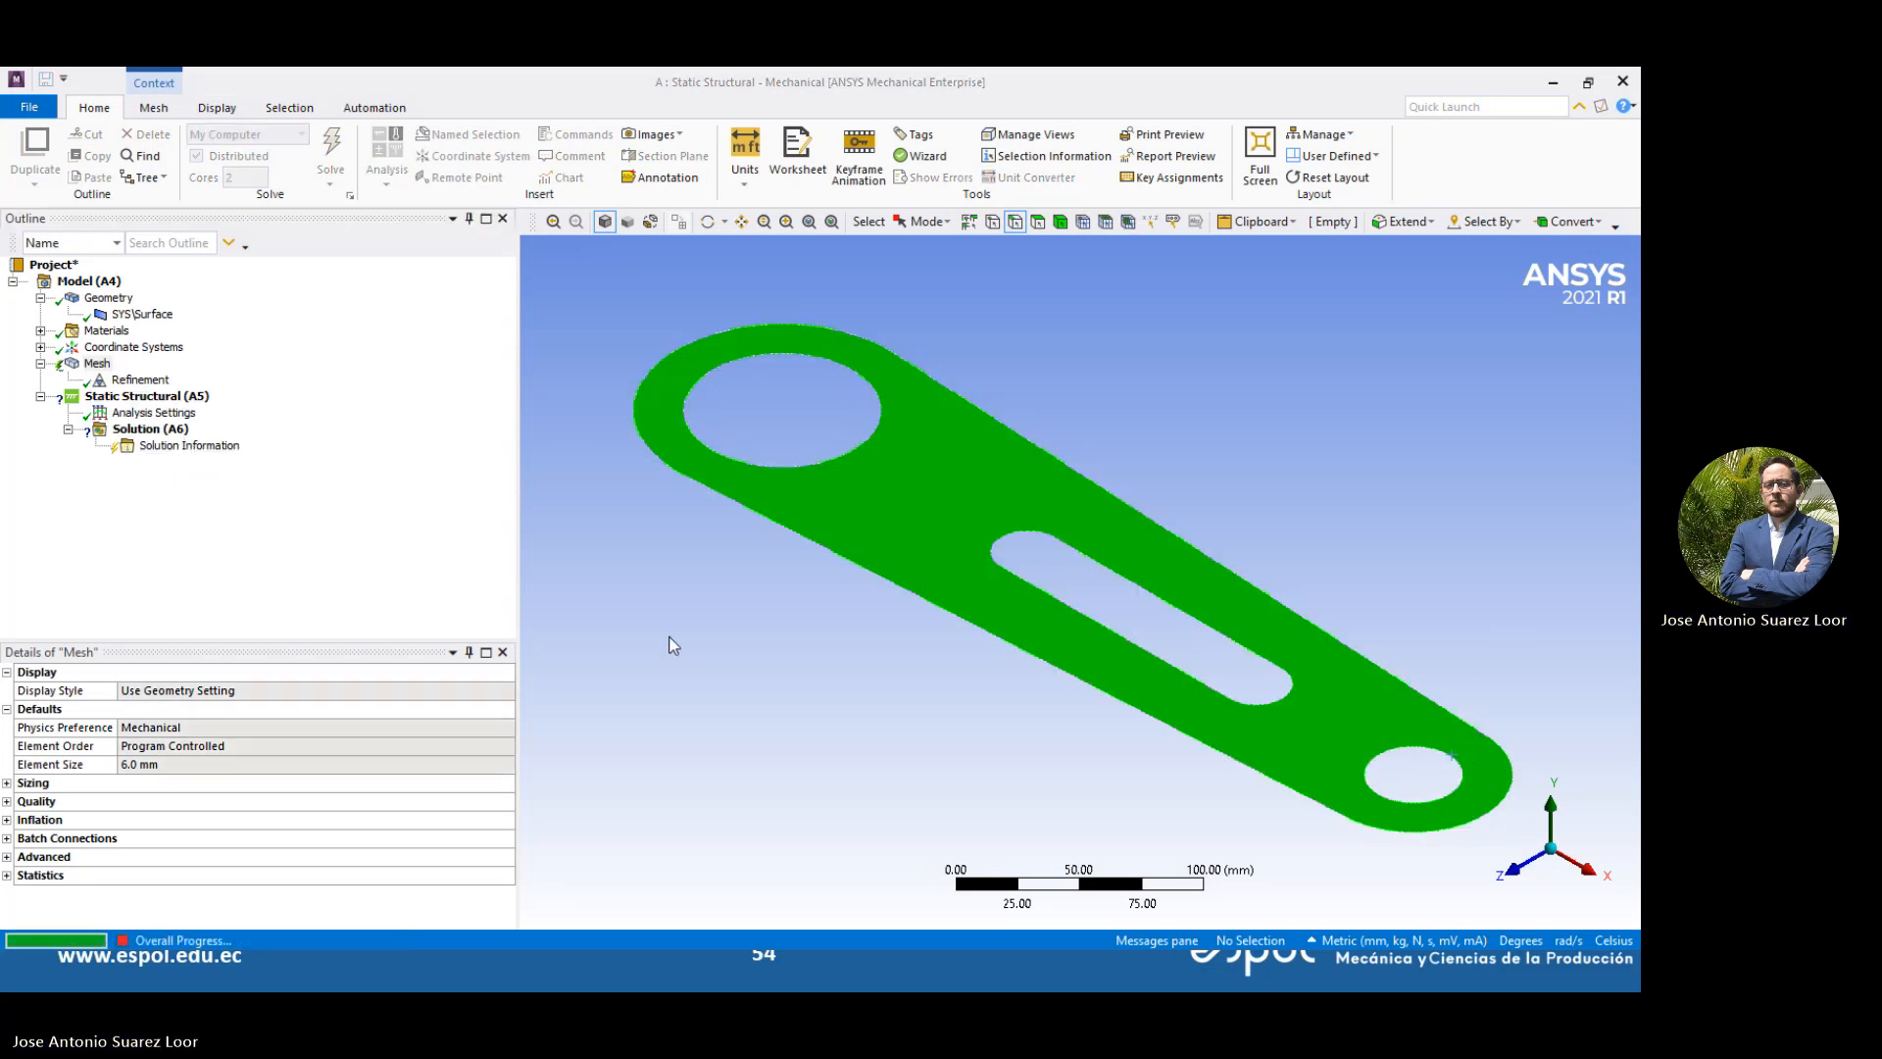
Set the surface body's thickness to 5 mm
left_click(137, 314)
left_click(183, 802)
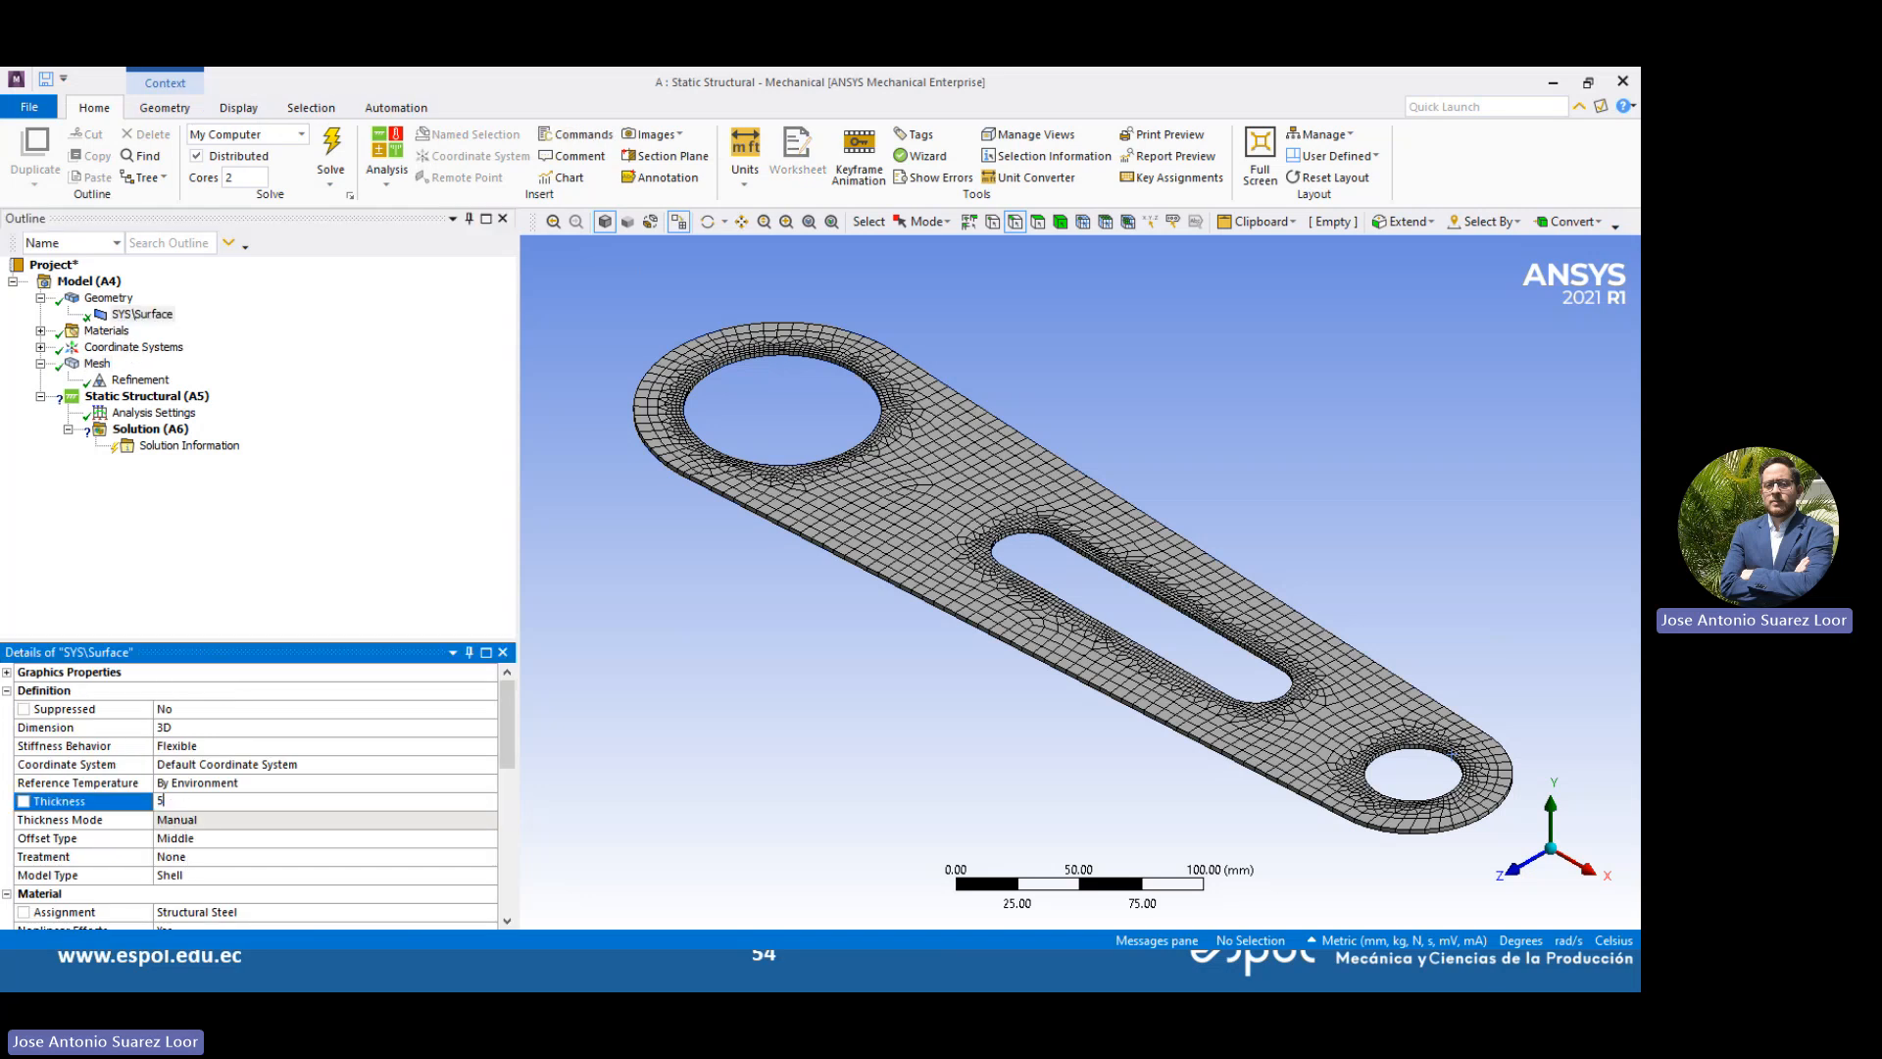
key("Return")
left_click(258, 525)
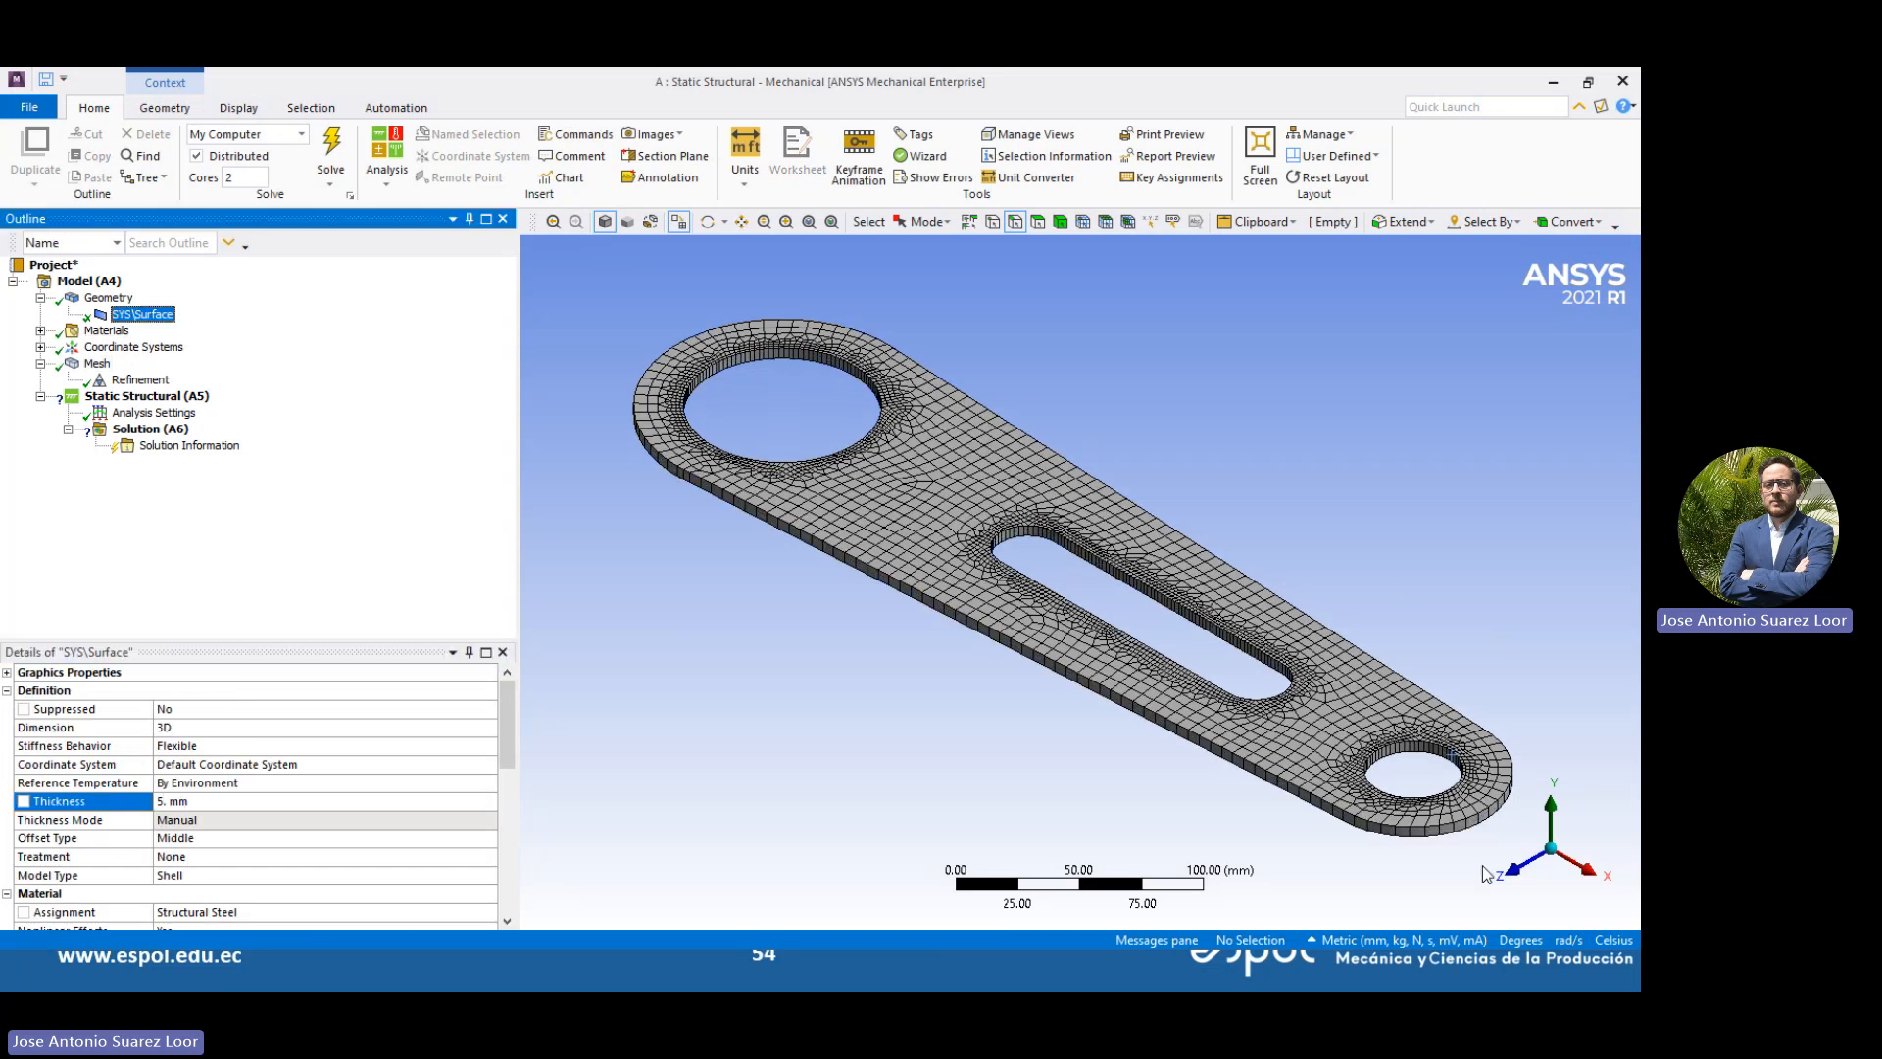
left_click(1518, 872)
left_click(1567, 821)
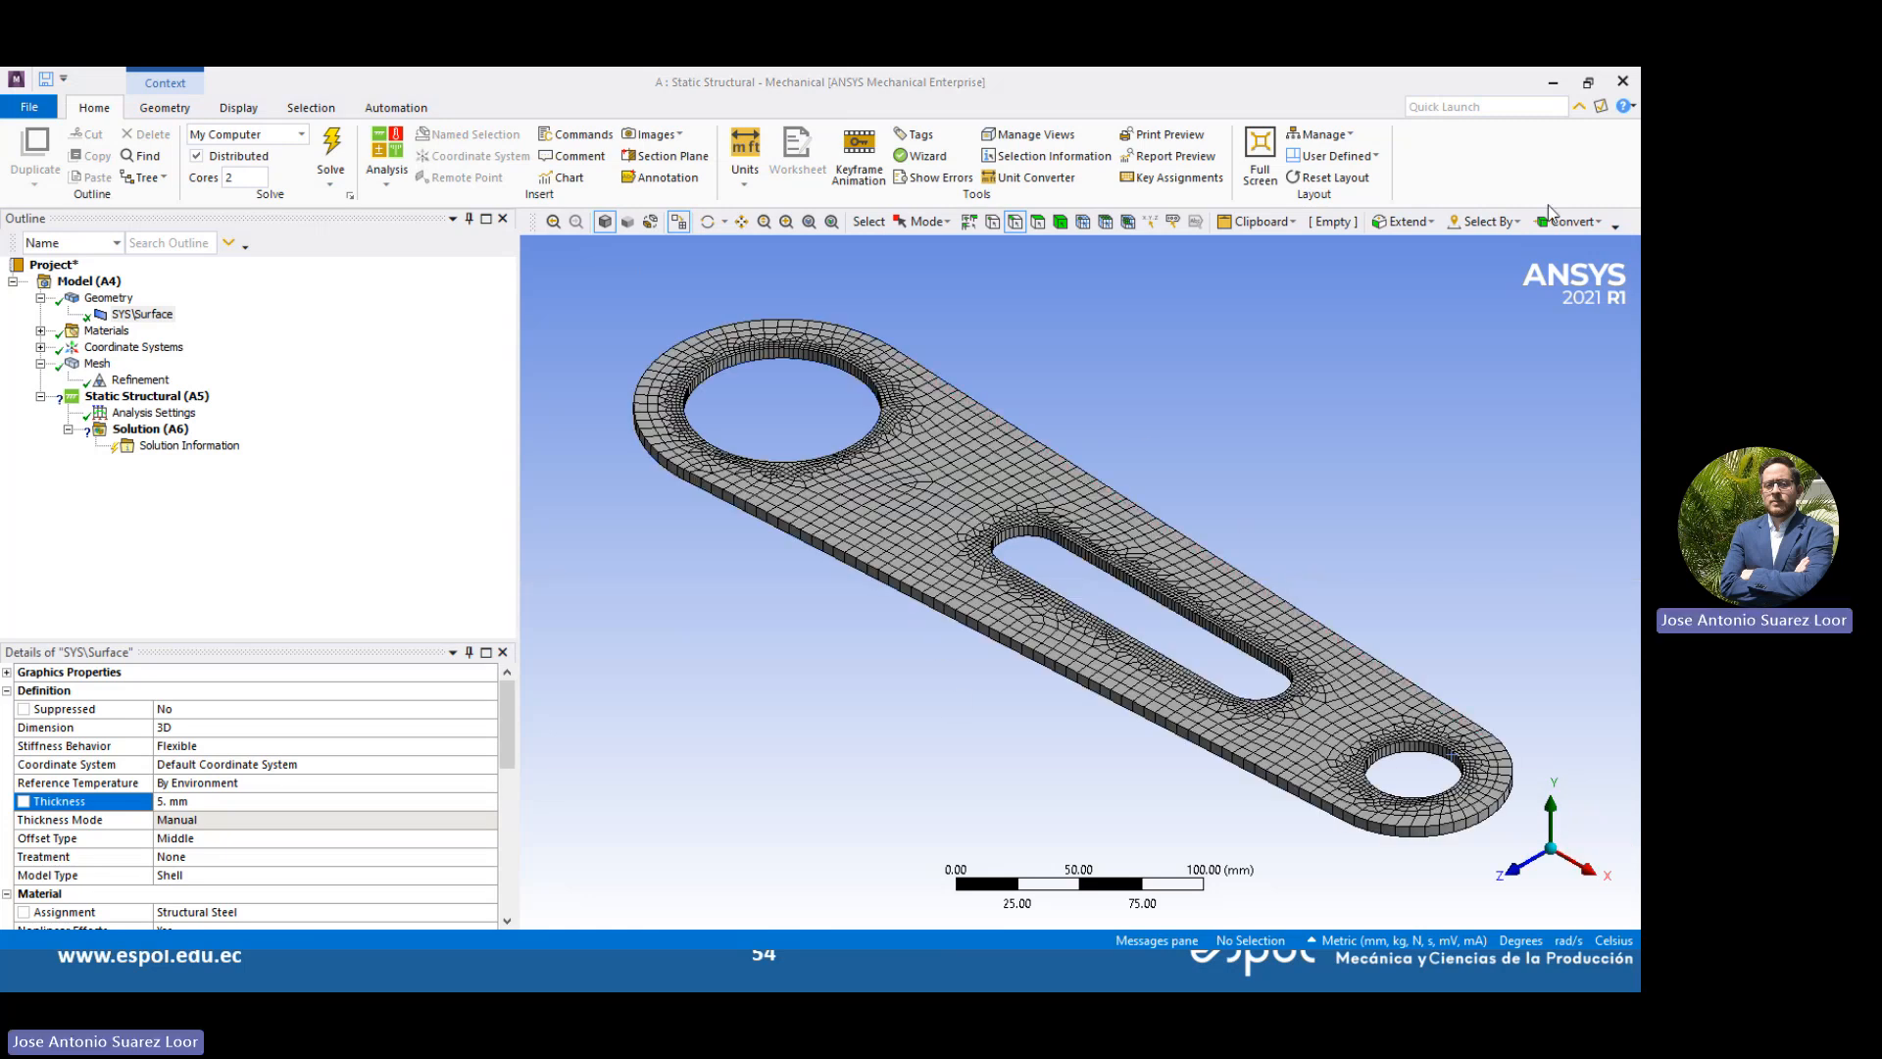
Insert a Fixed Support and a Force under Static Structural (A5)
left_click(174, 396)
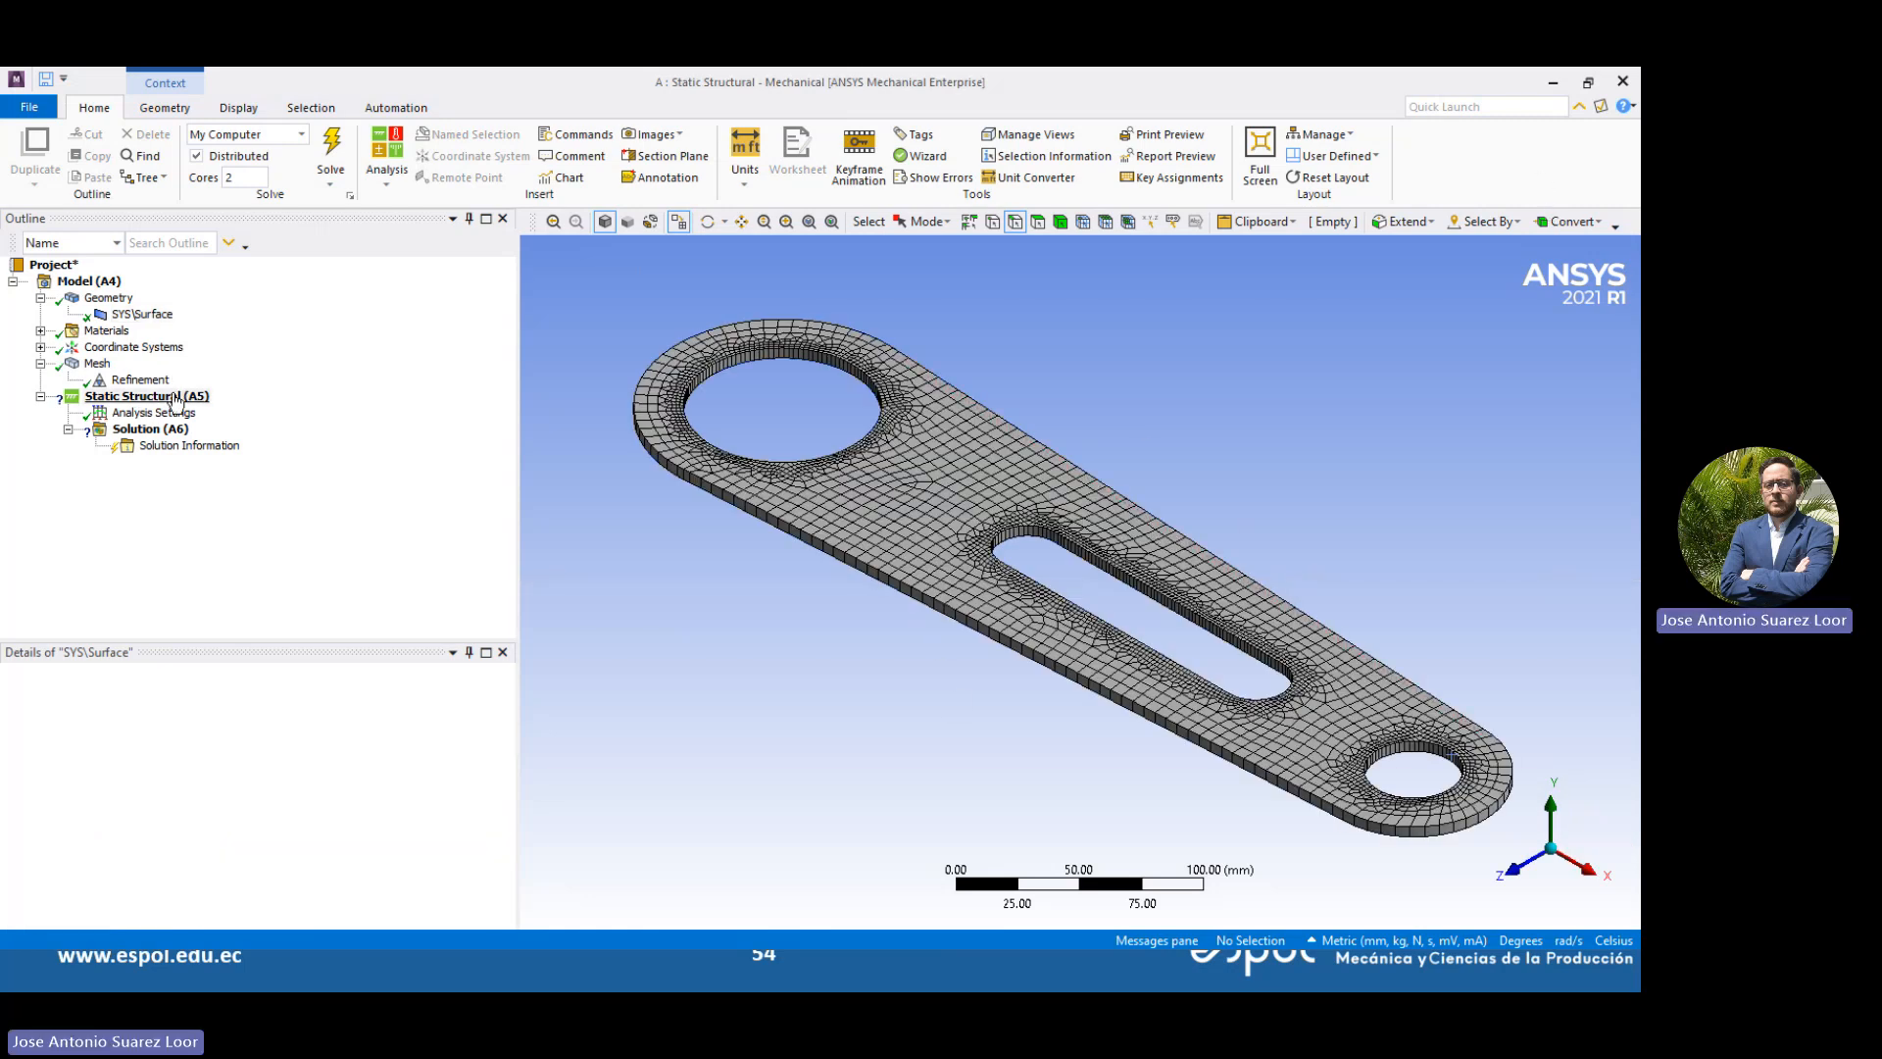
right_click(176, 396)
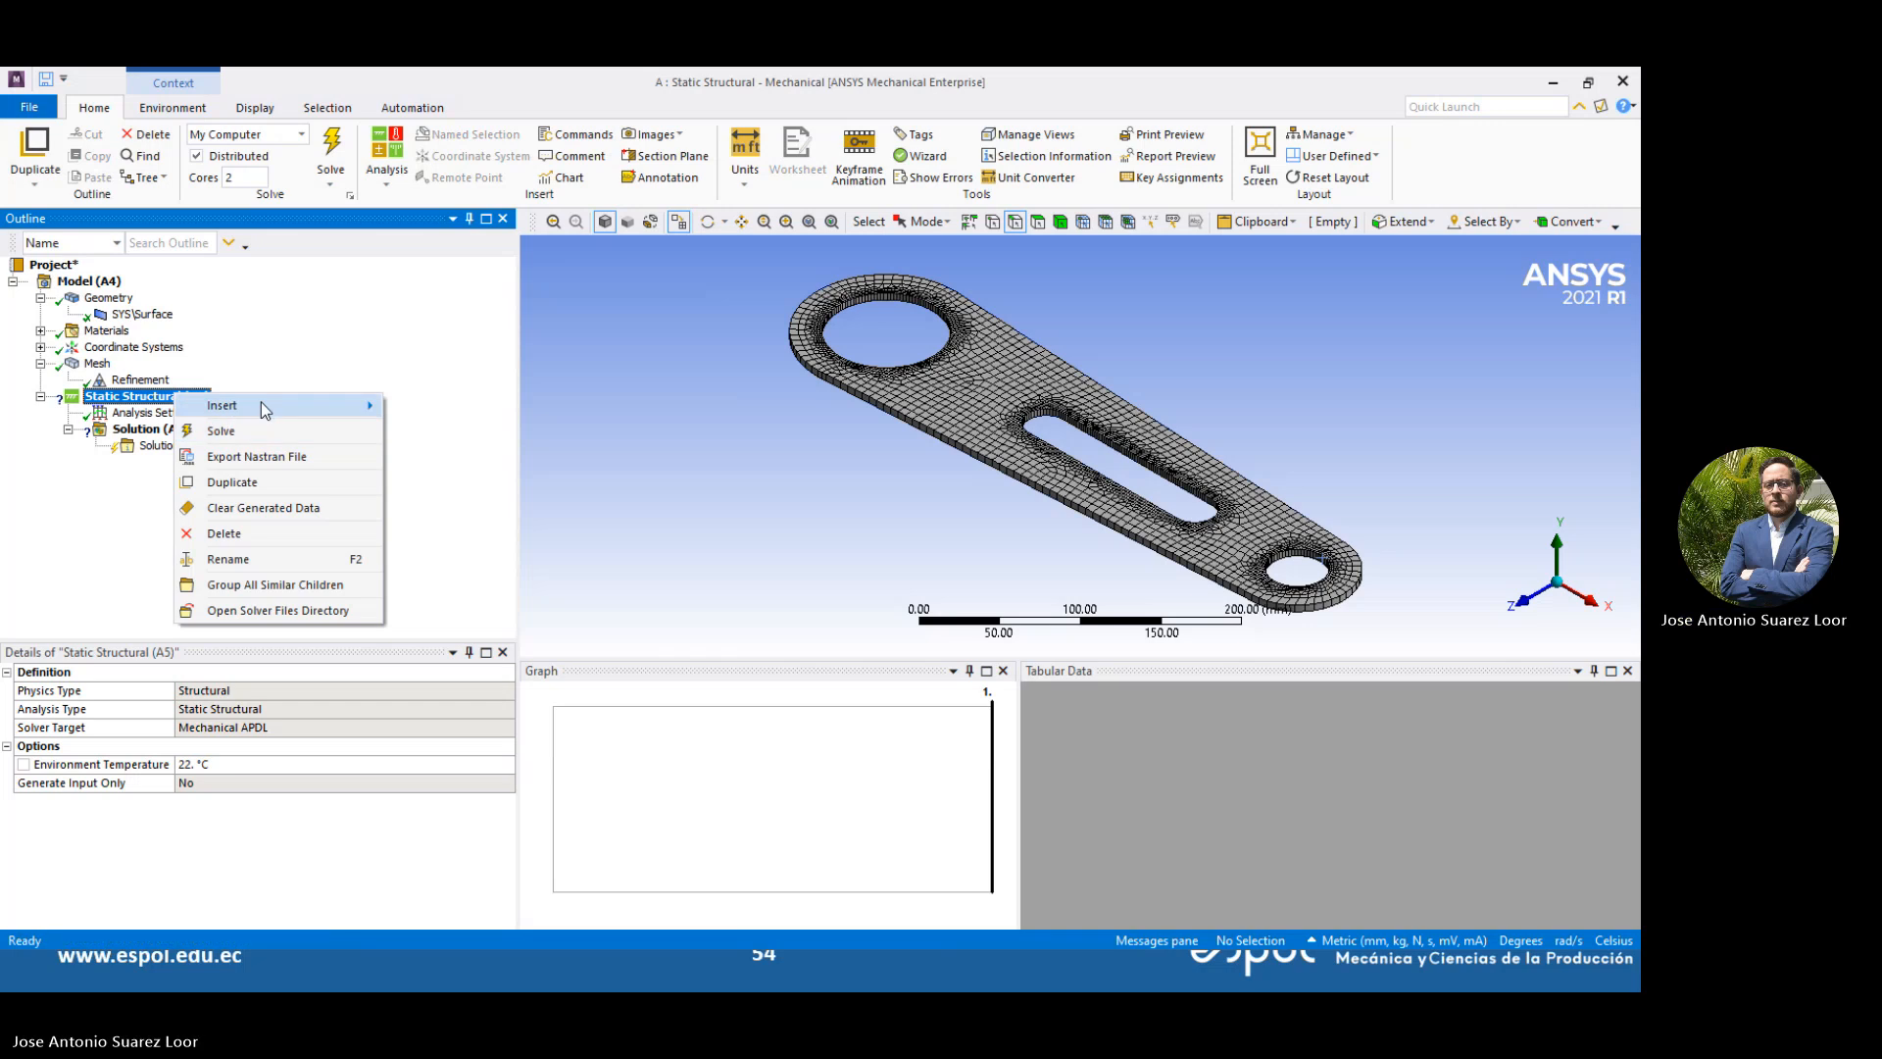
mouse_move(263, 405)
left_click(451, 420)
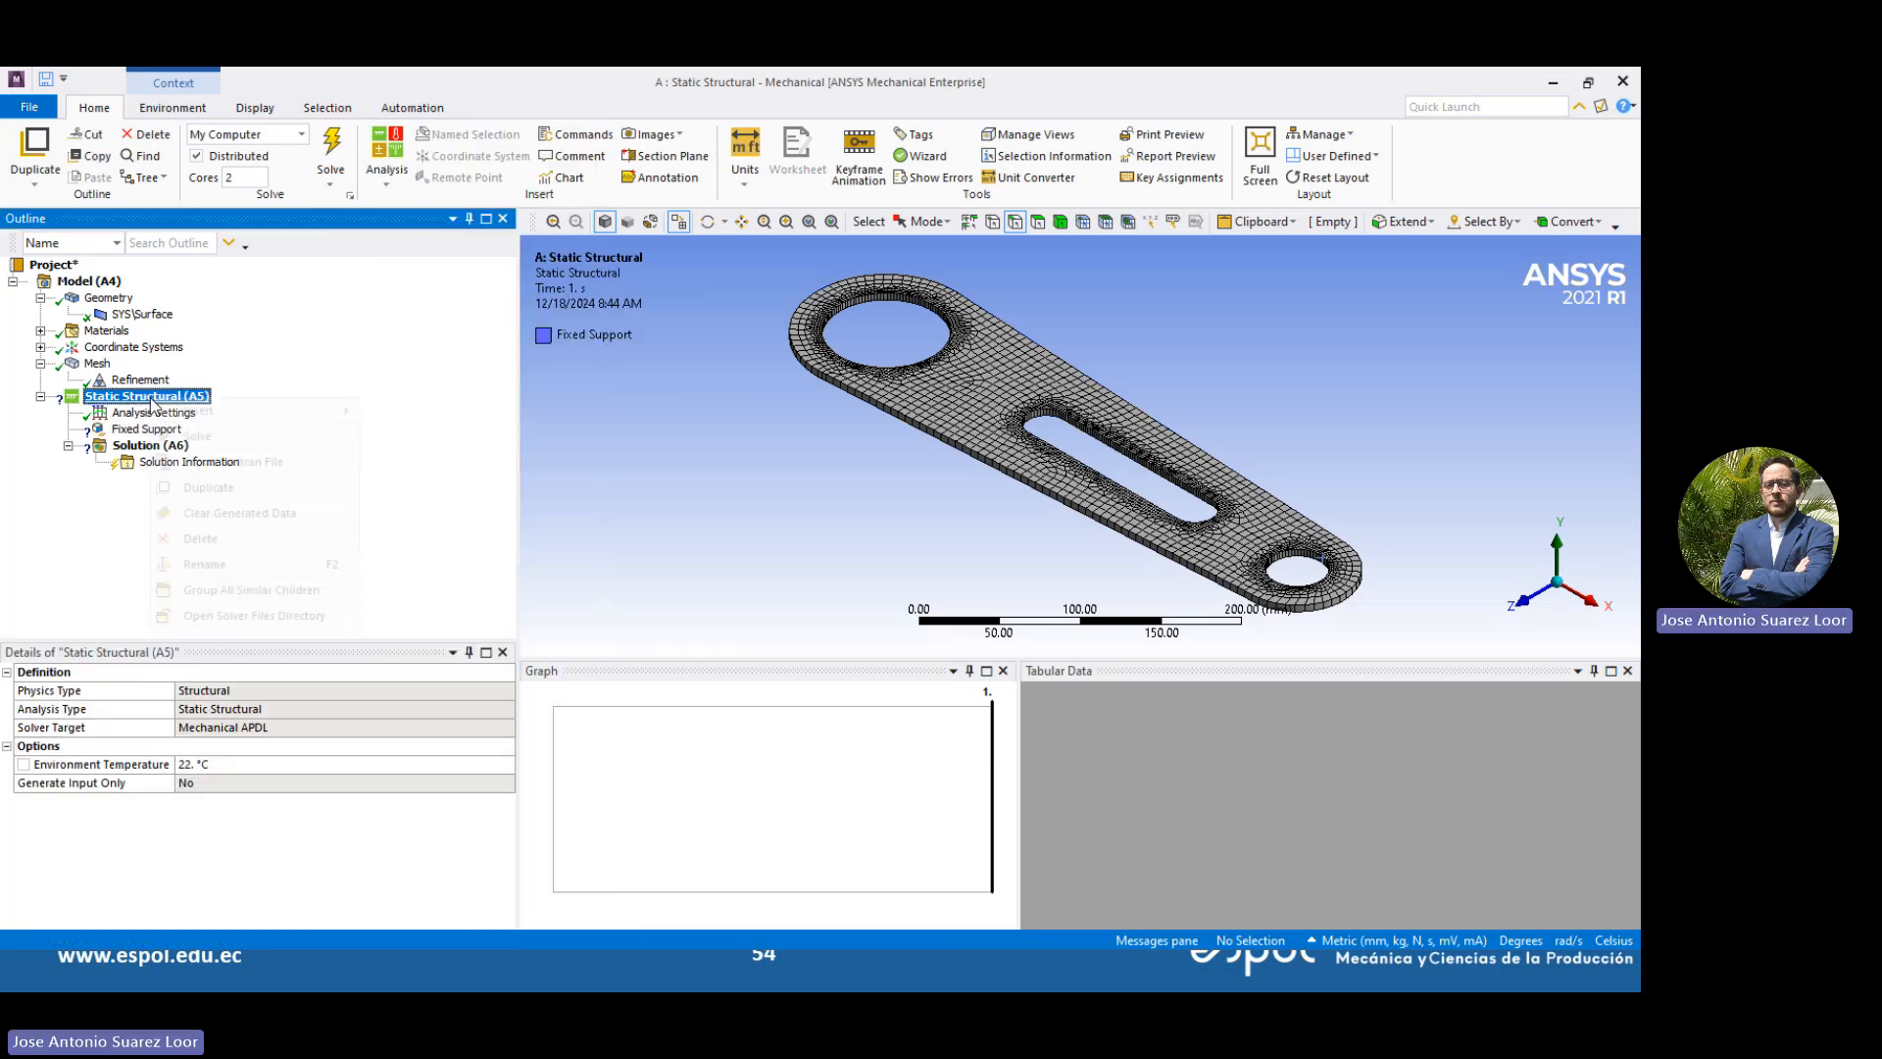
right_click(152, 400)
mouse_move(201, 410)
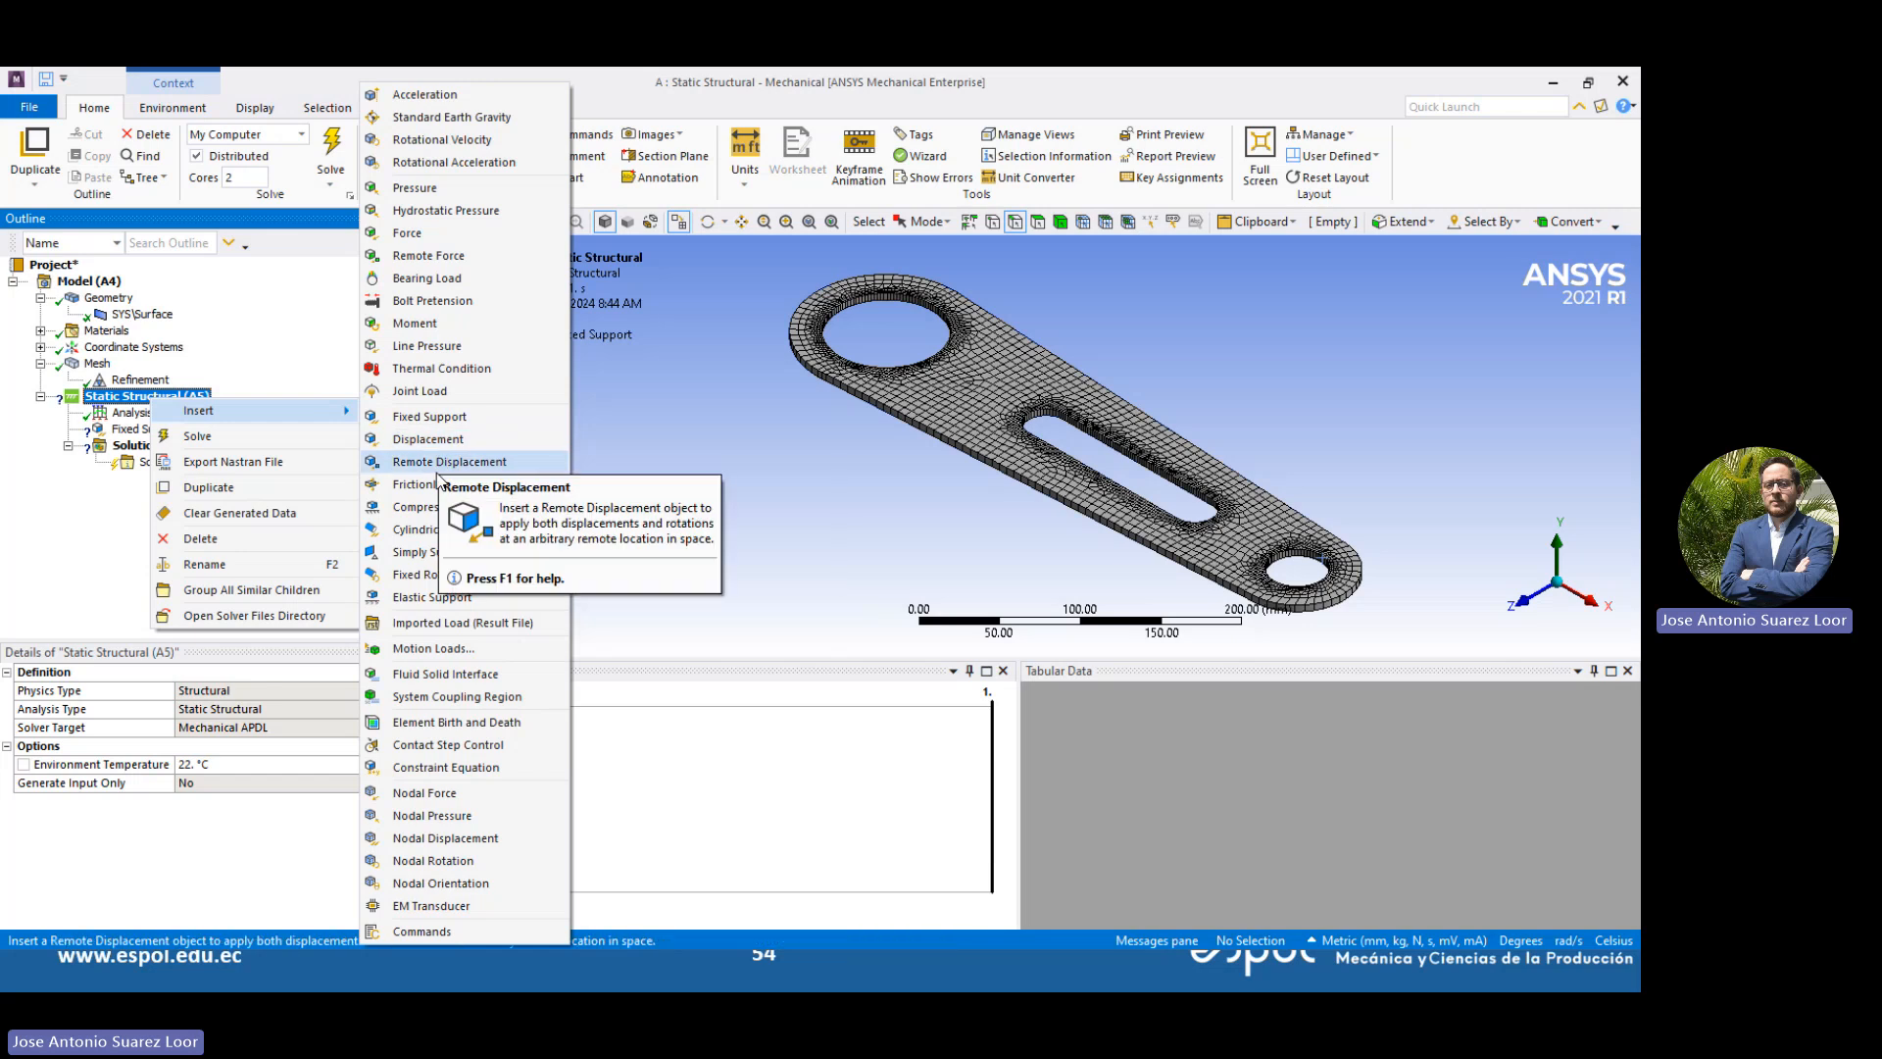
left_click(446, 233)
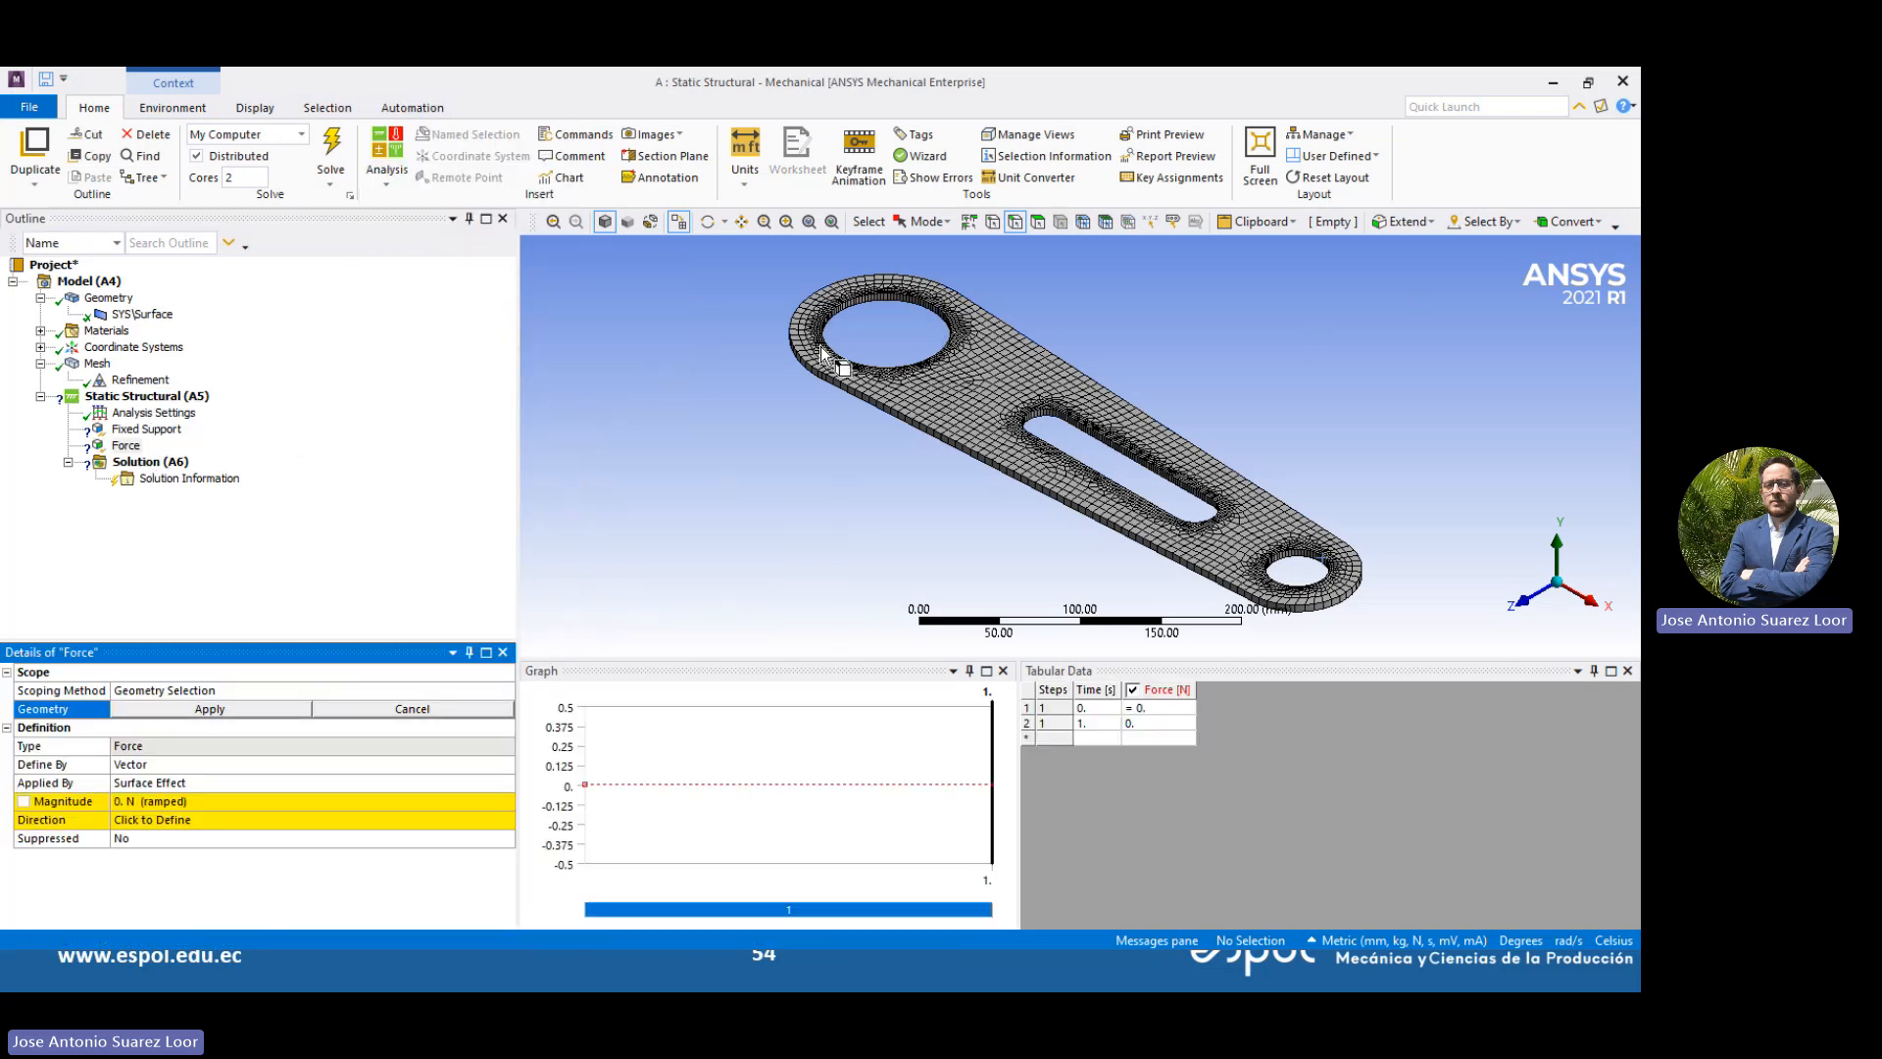
Scope the Force to the edge of the large hole
left_click(690, 415)
key("alt+Tab")
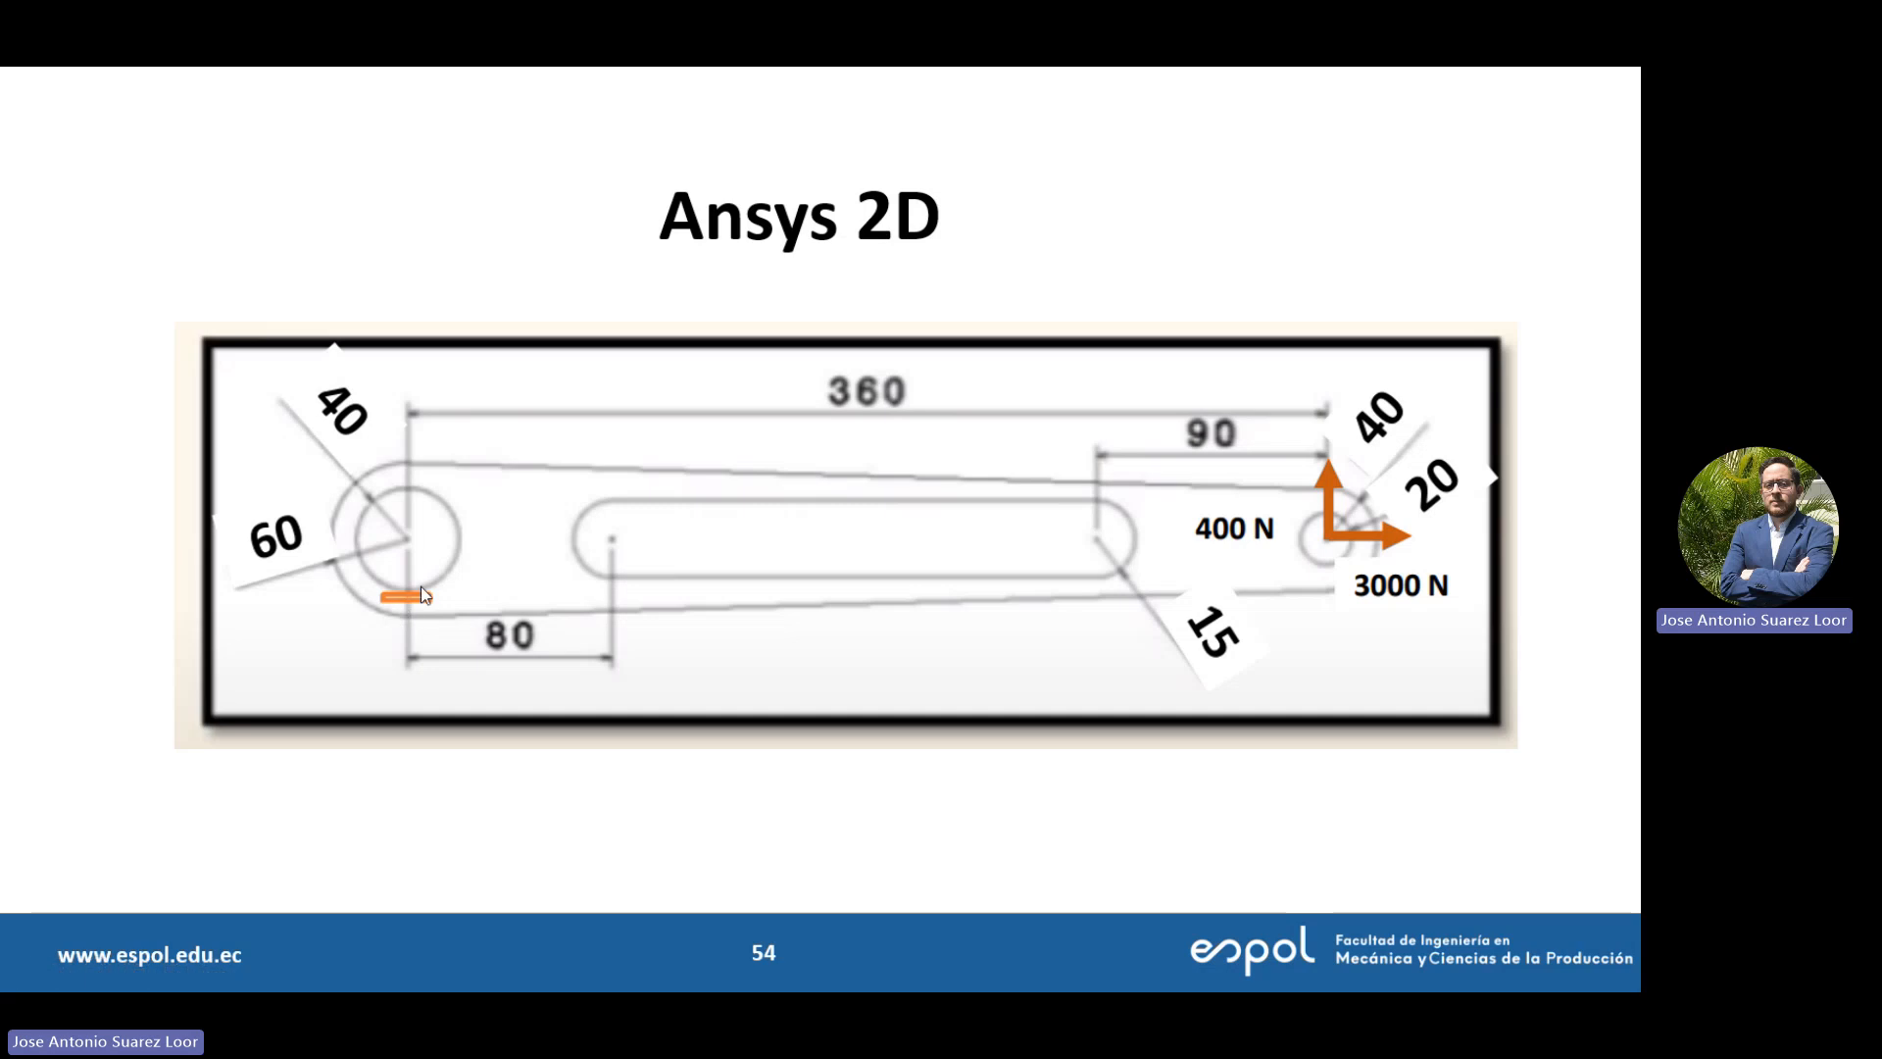
key("alt+Tab")
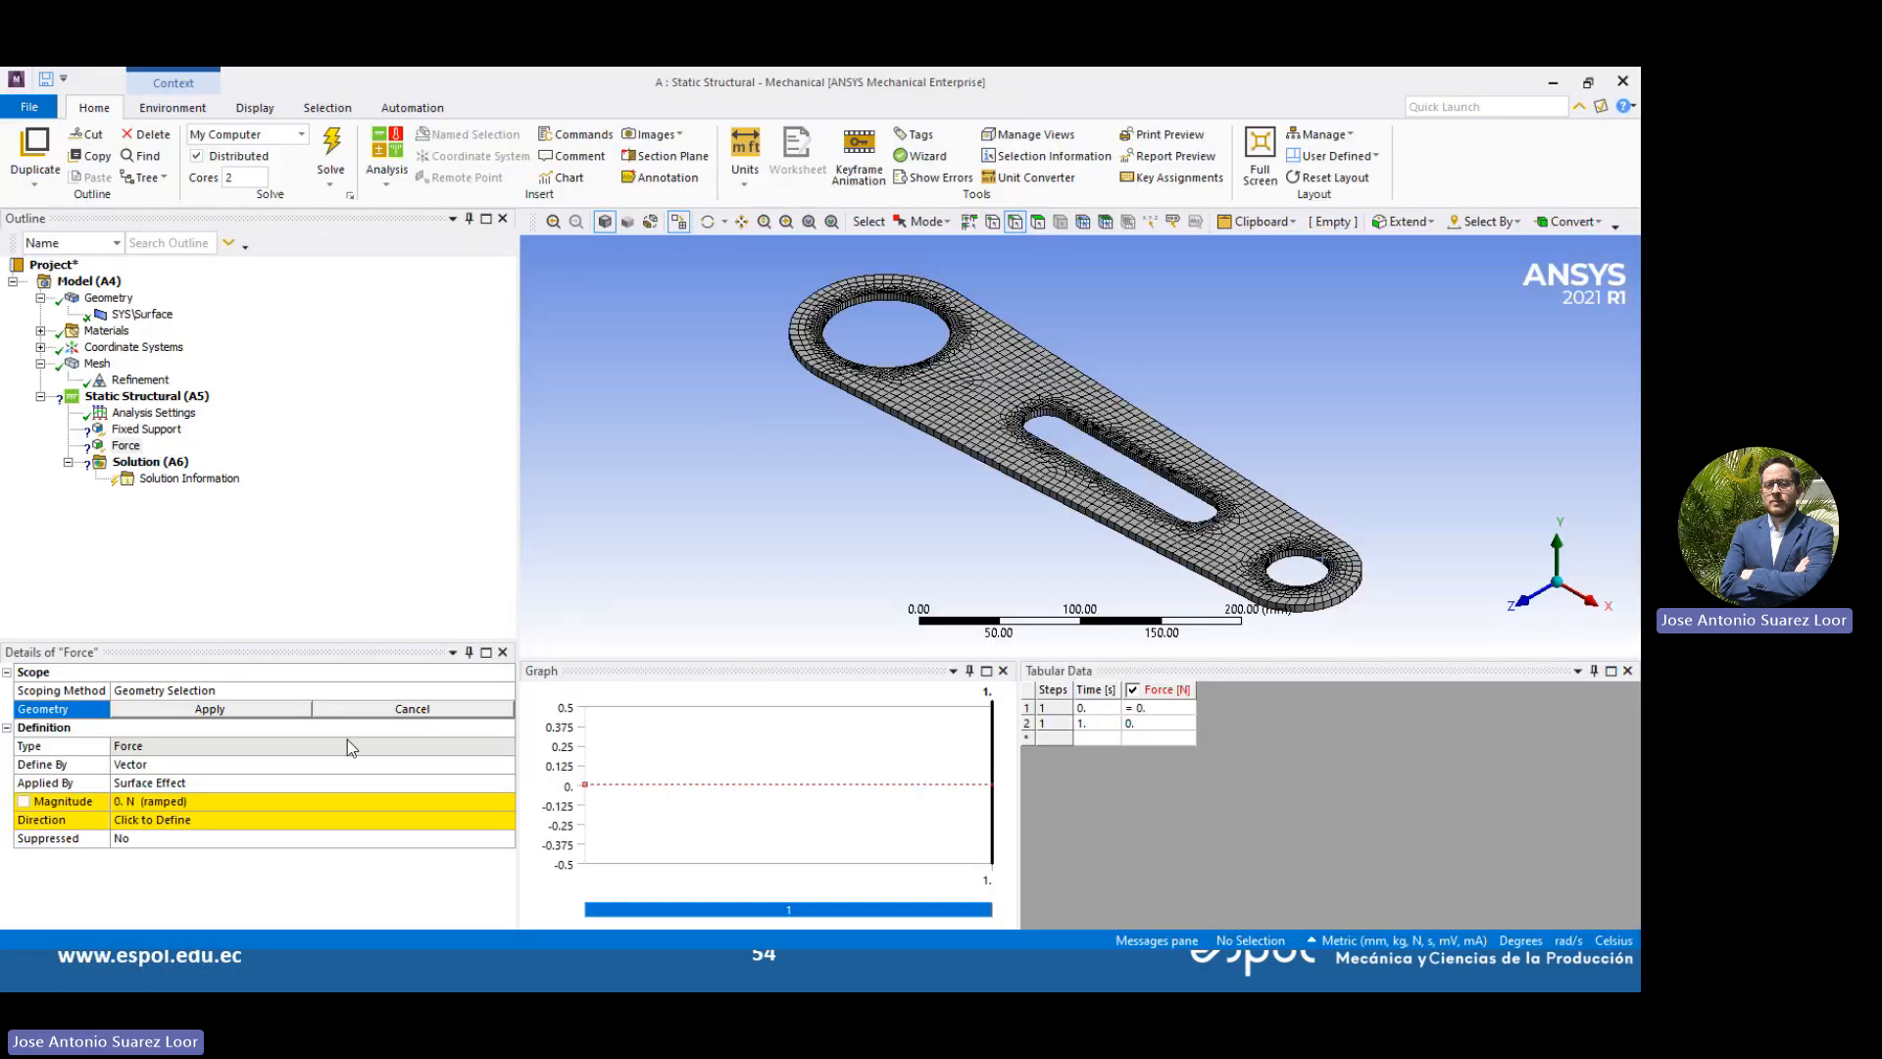
key("alt+Tab")
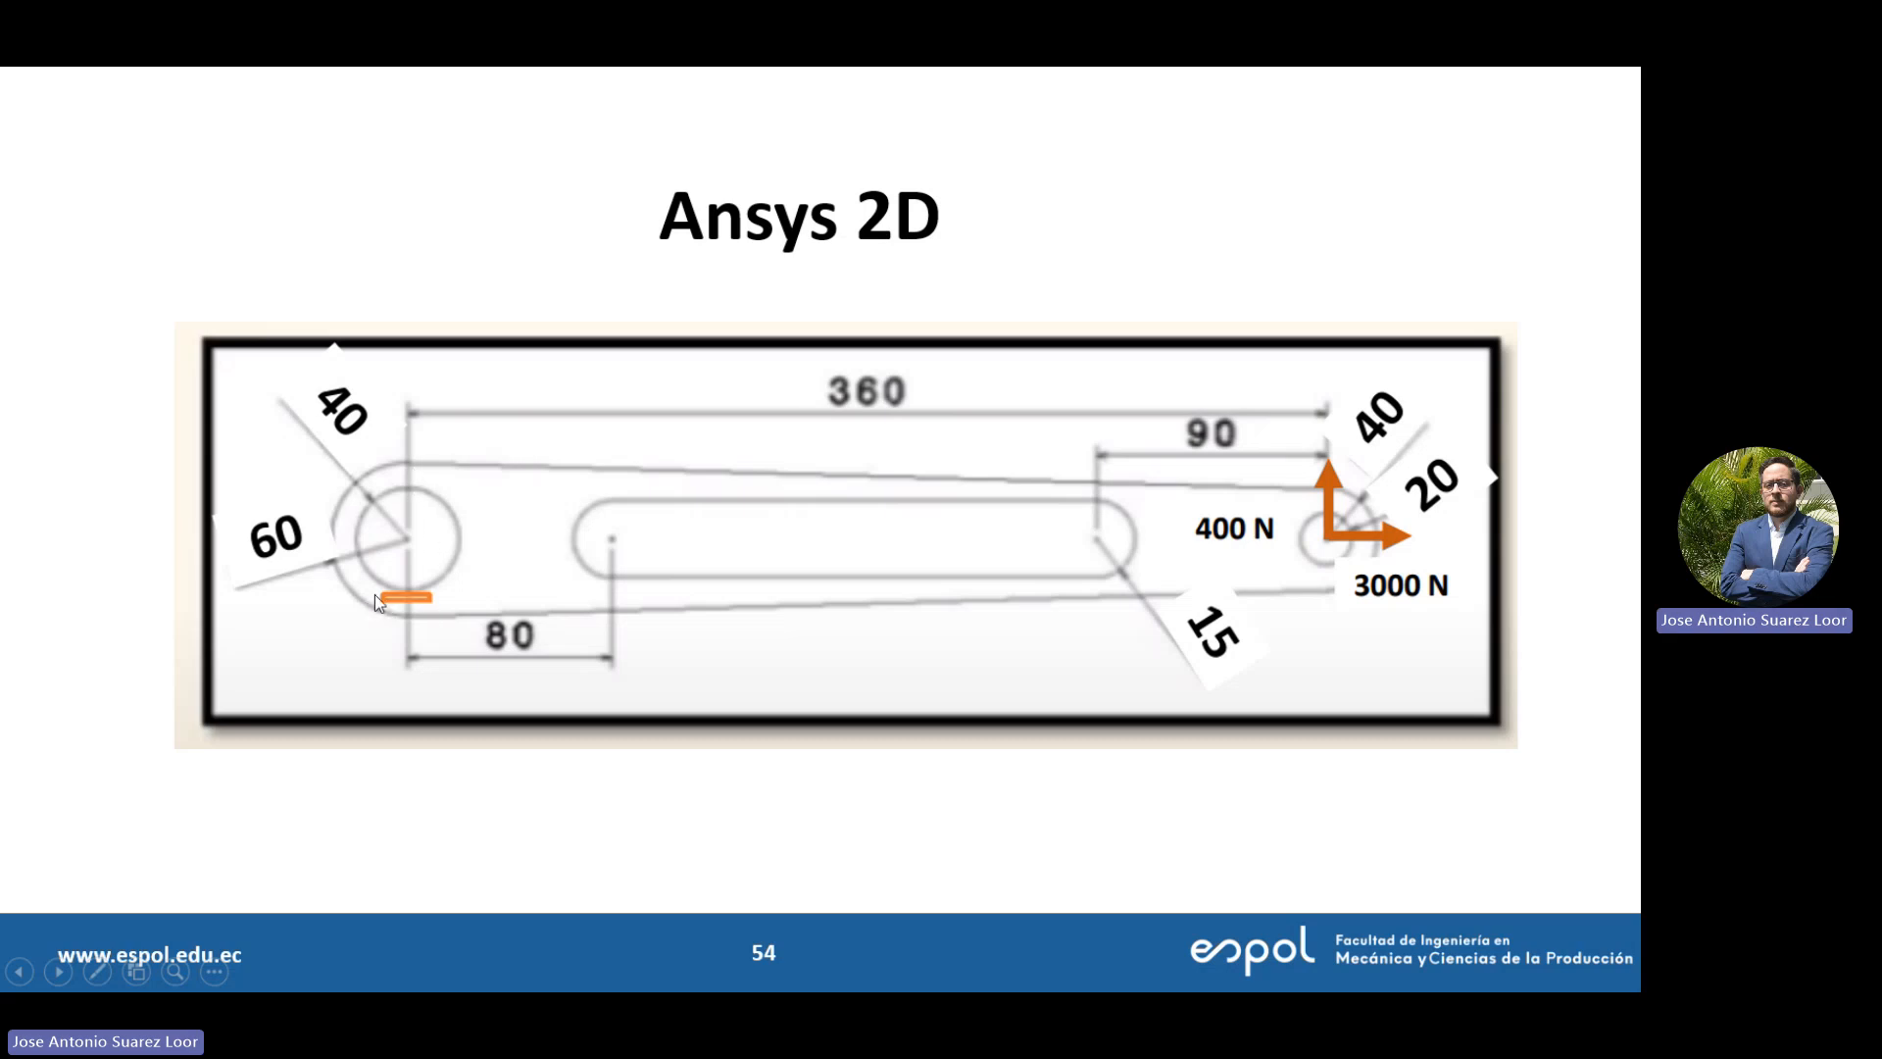
key("alt+Tab")
key("Tab")
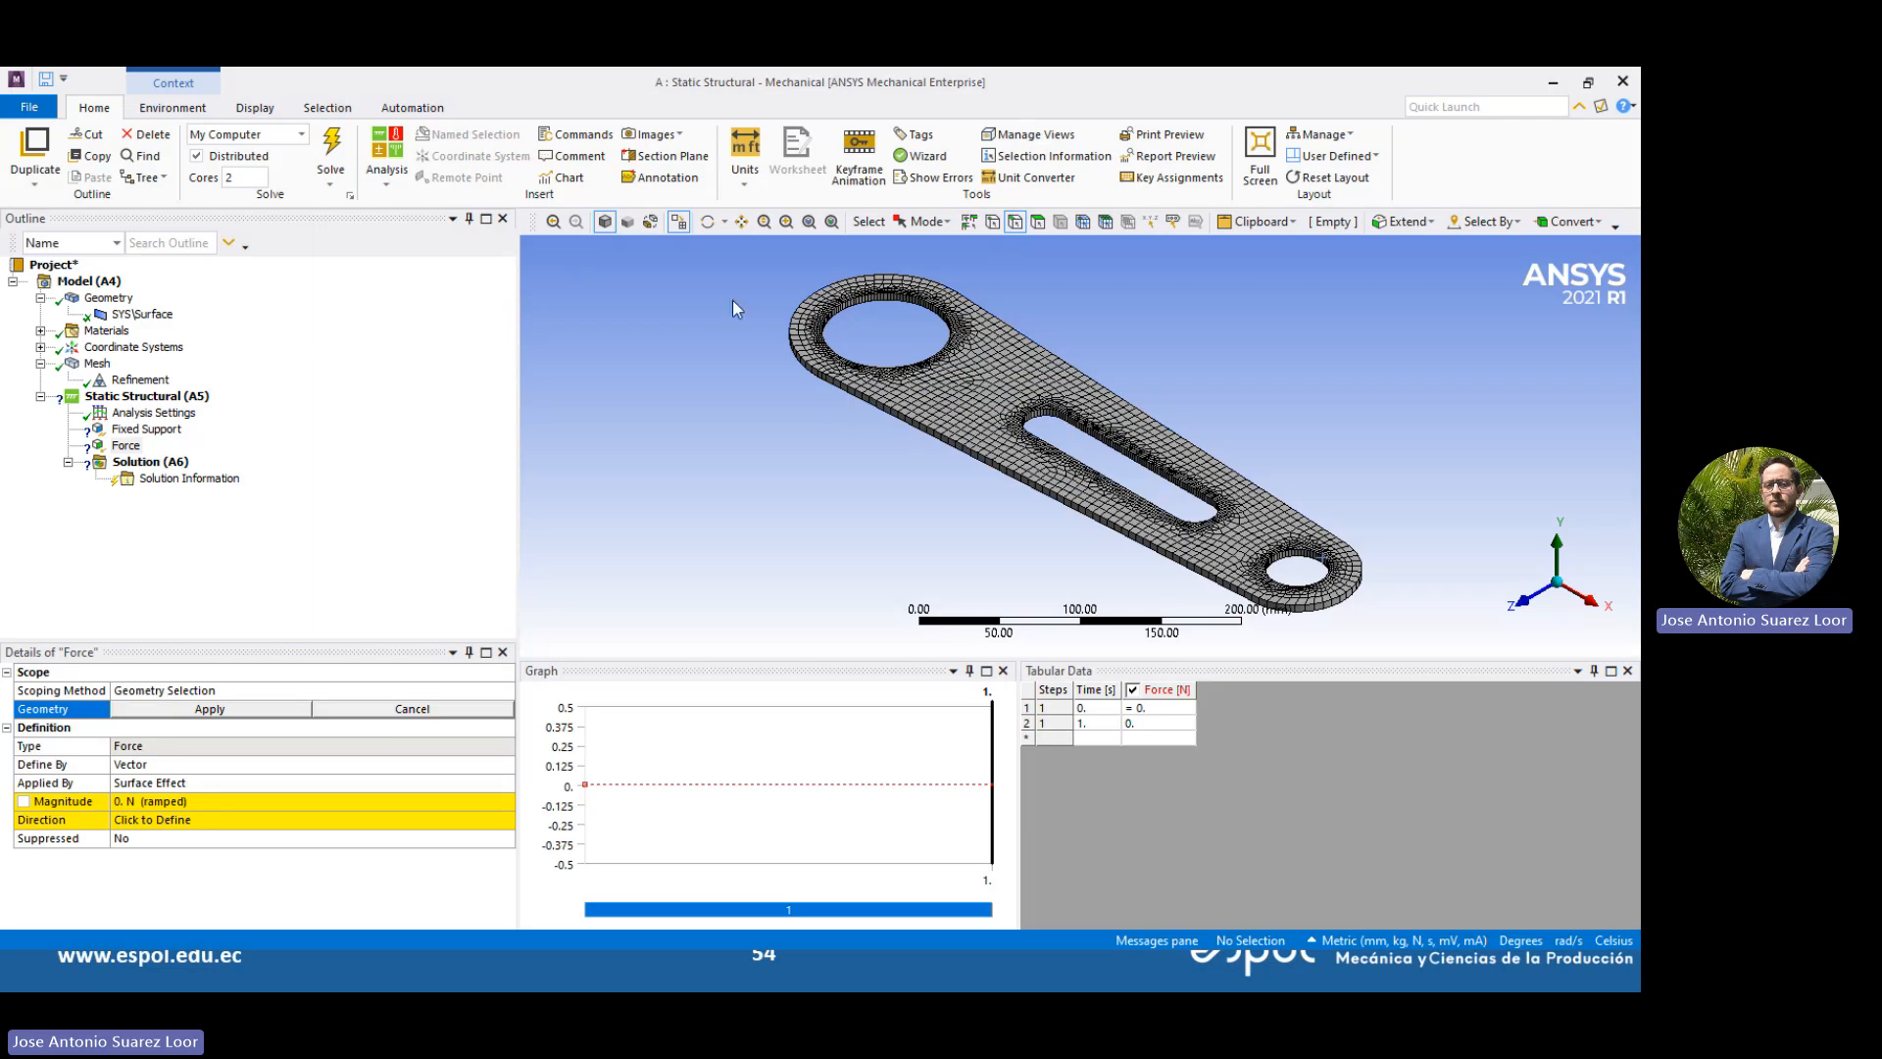
left_click(914, 298)
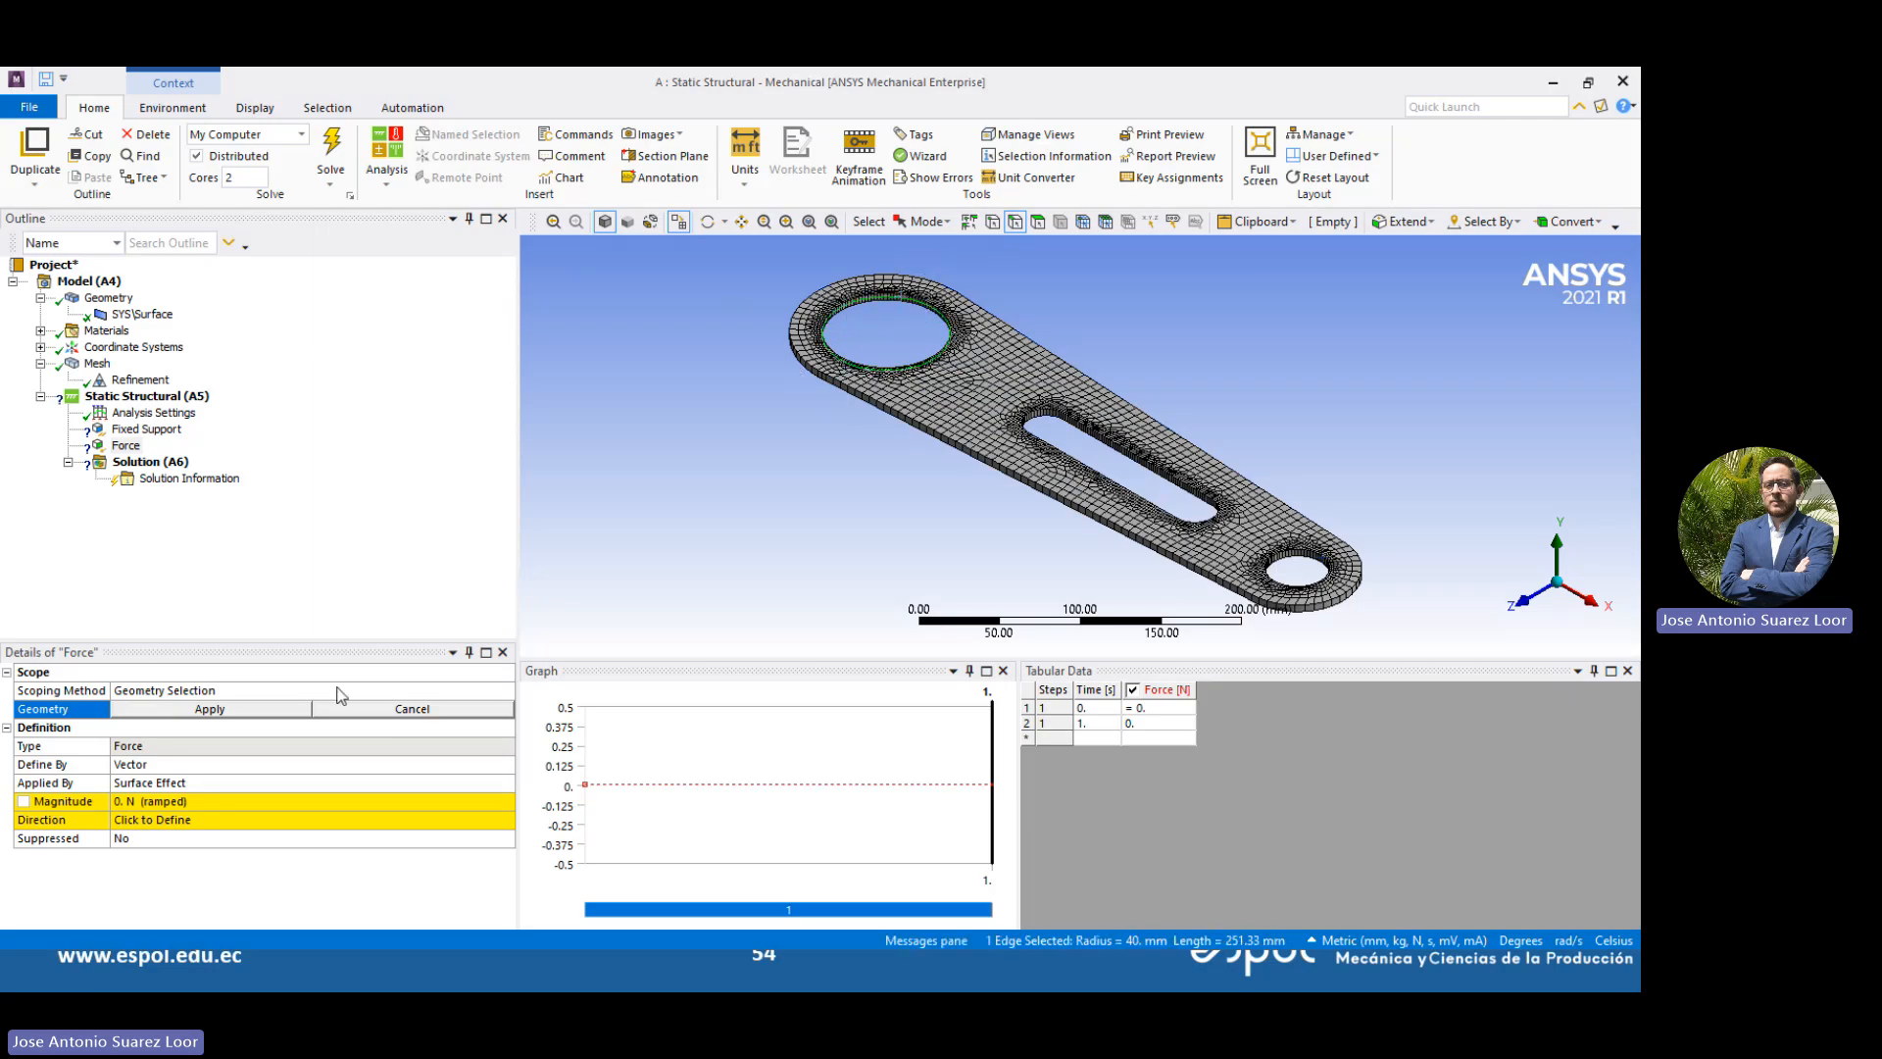
left_click(248, 709)
left_click(186, 802)
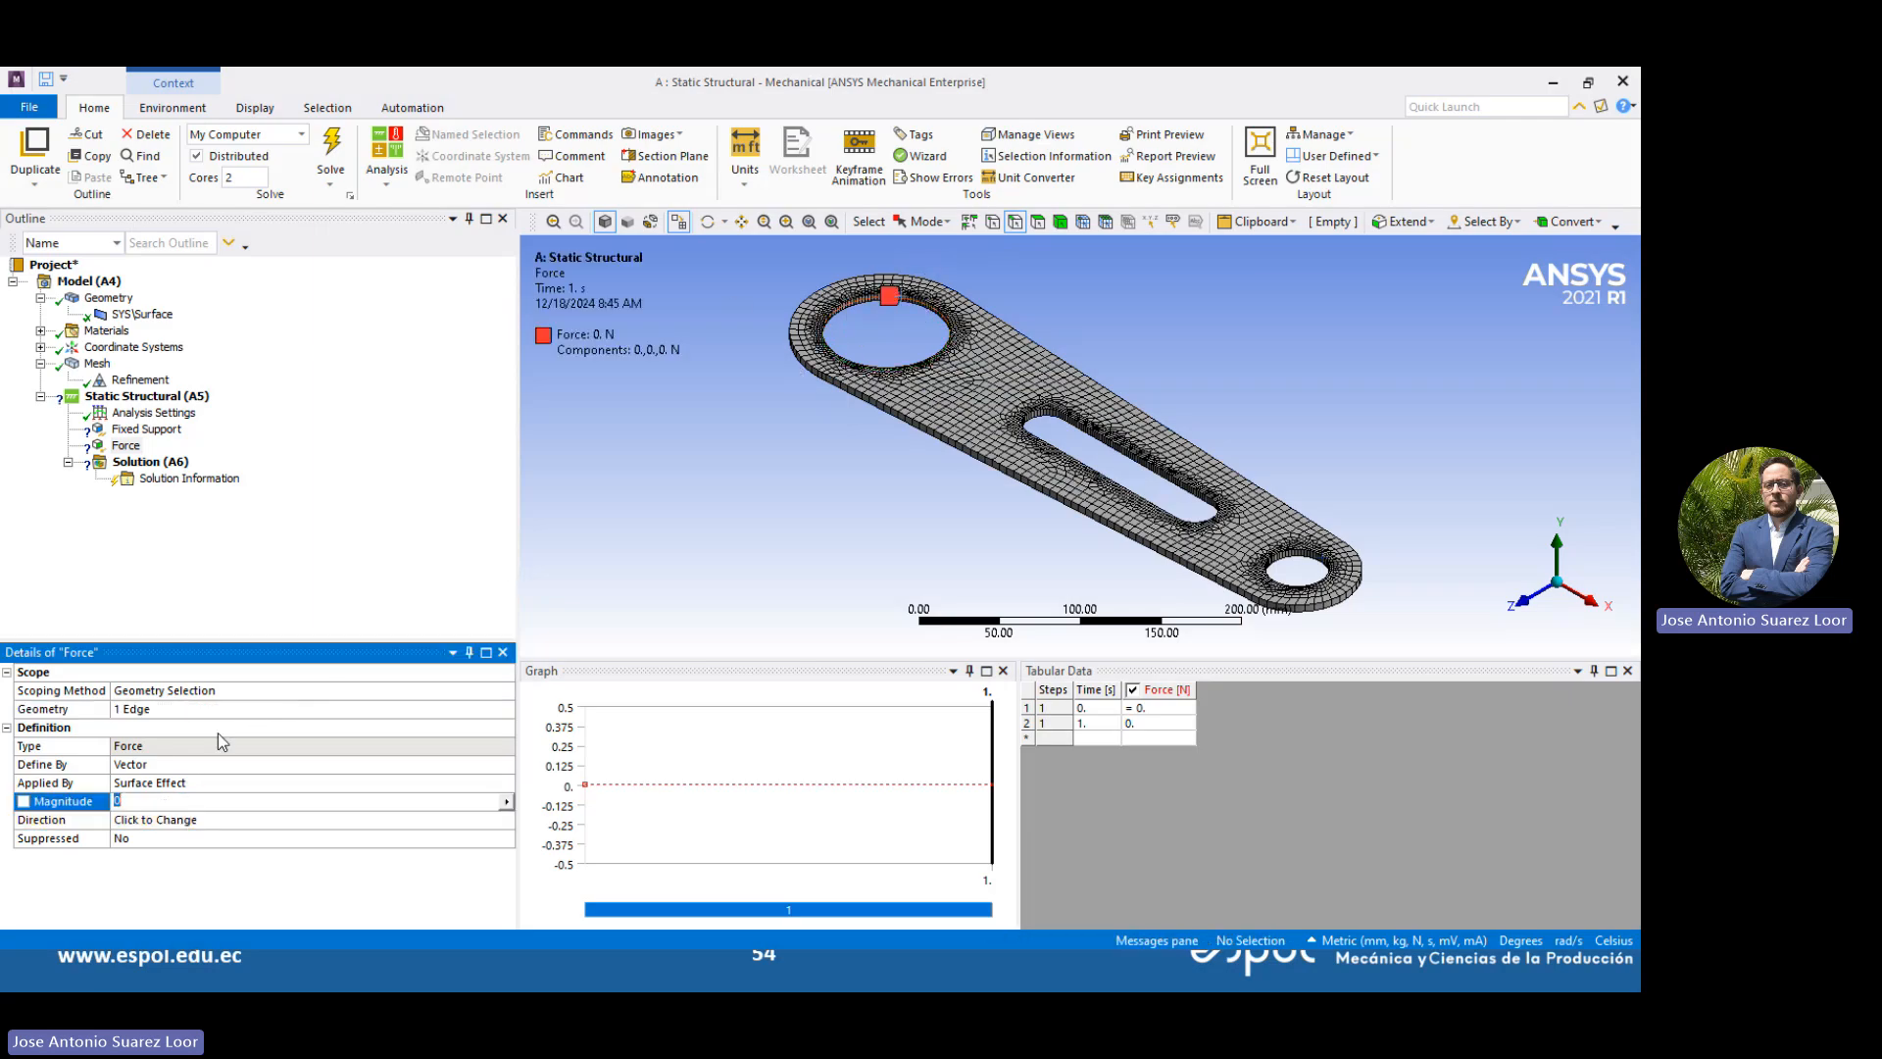
Scope the Fixed Support to the edge of the large hole
left_click(147, 429)
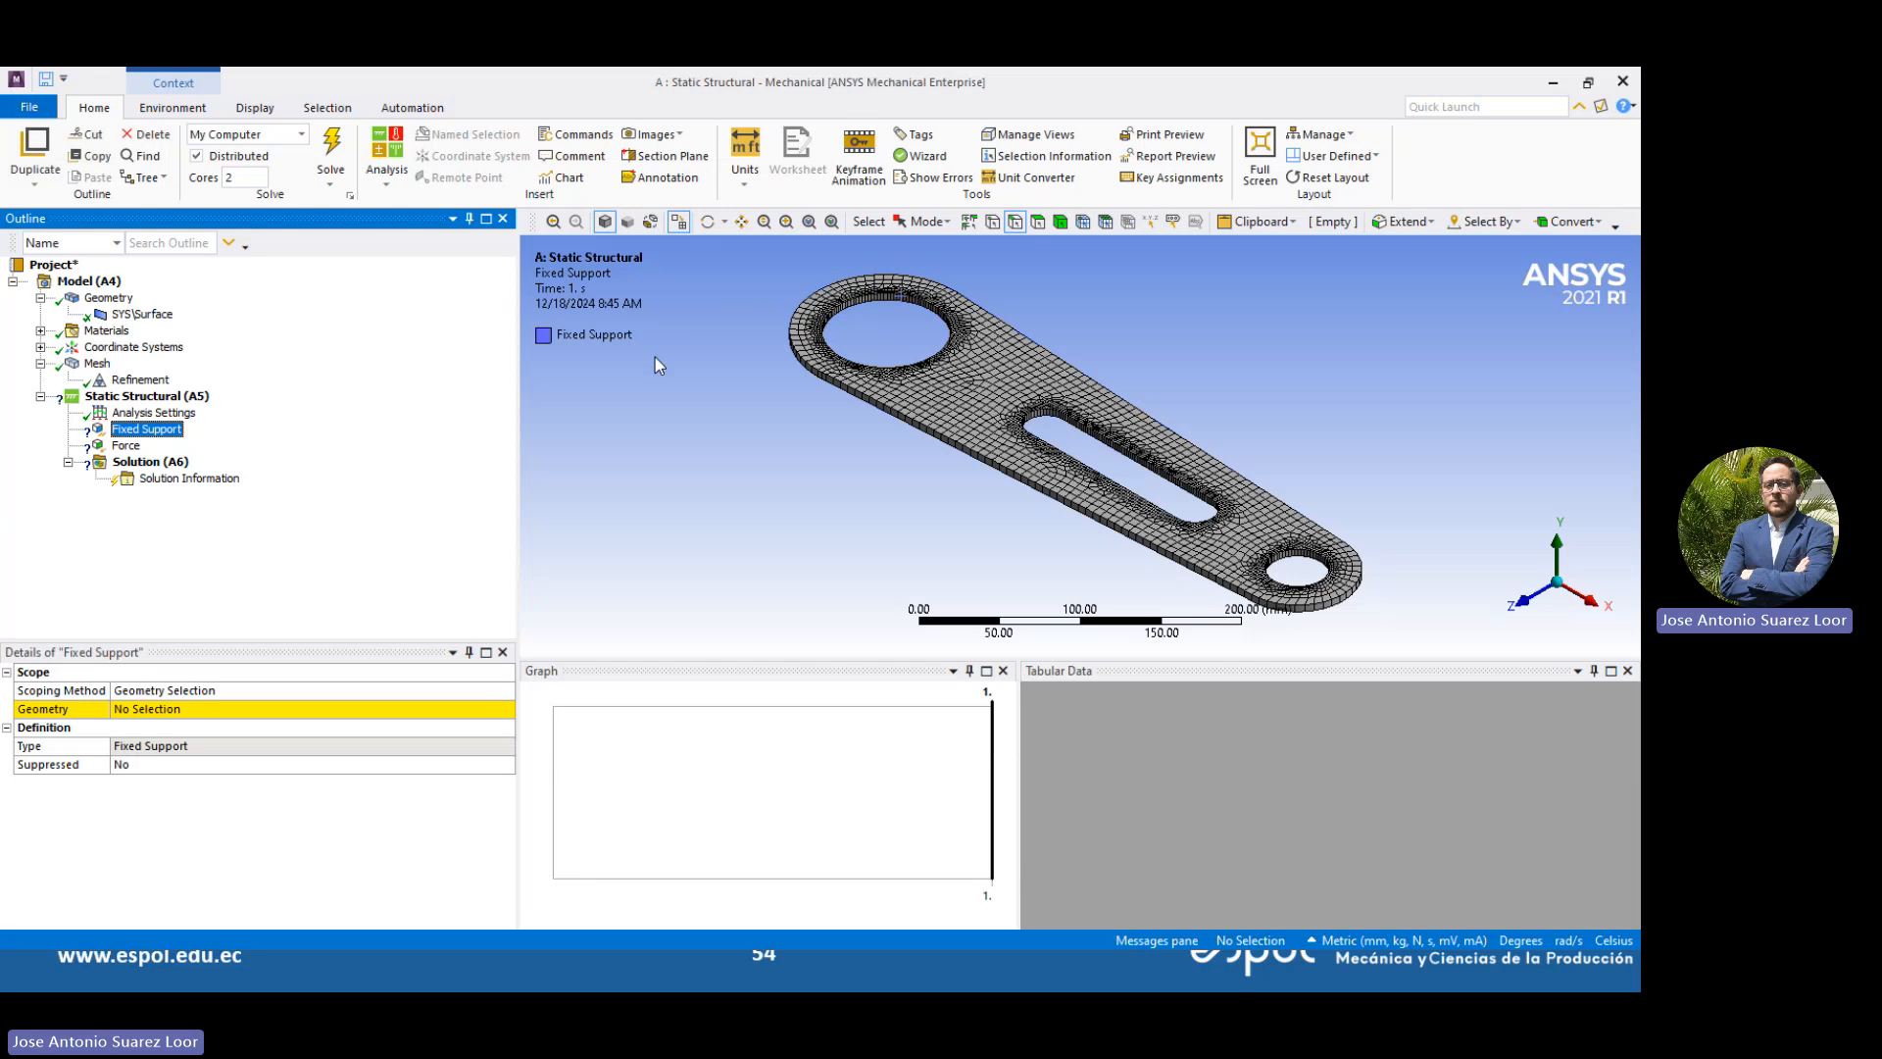
left_click(862, 299)
left_click(161, 713)
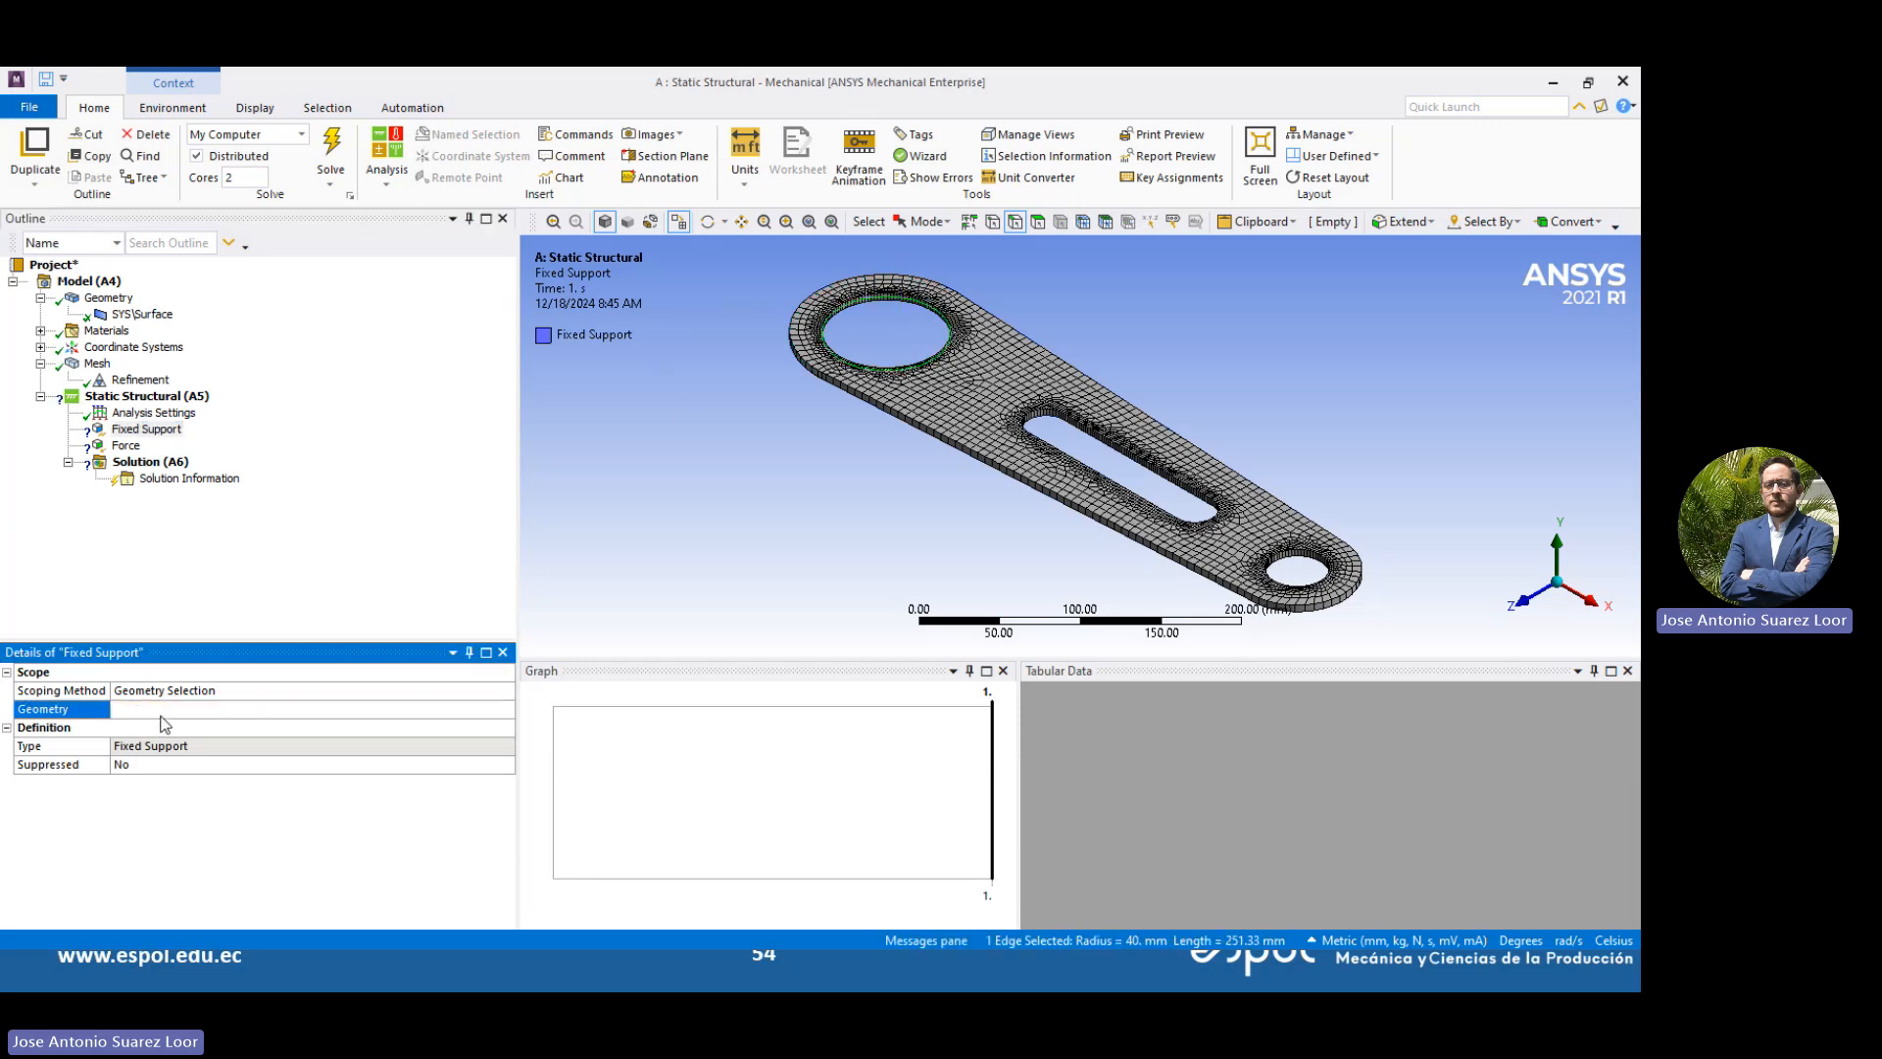
left_click(152, 709)
Scope the Force to the edge of the small hole at the other end of the link
left_click(125, 445)
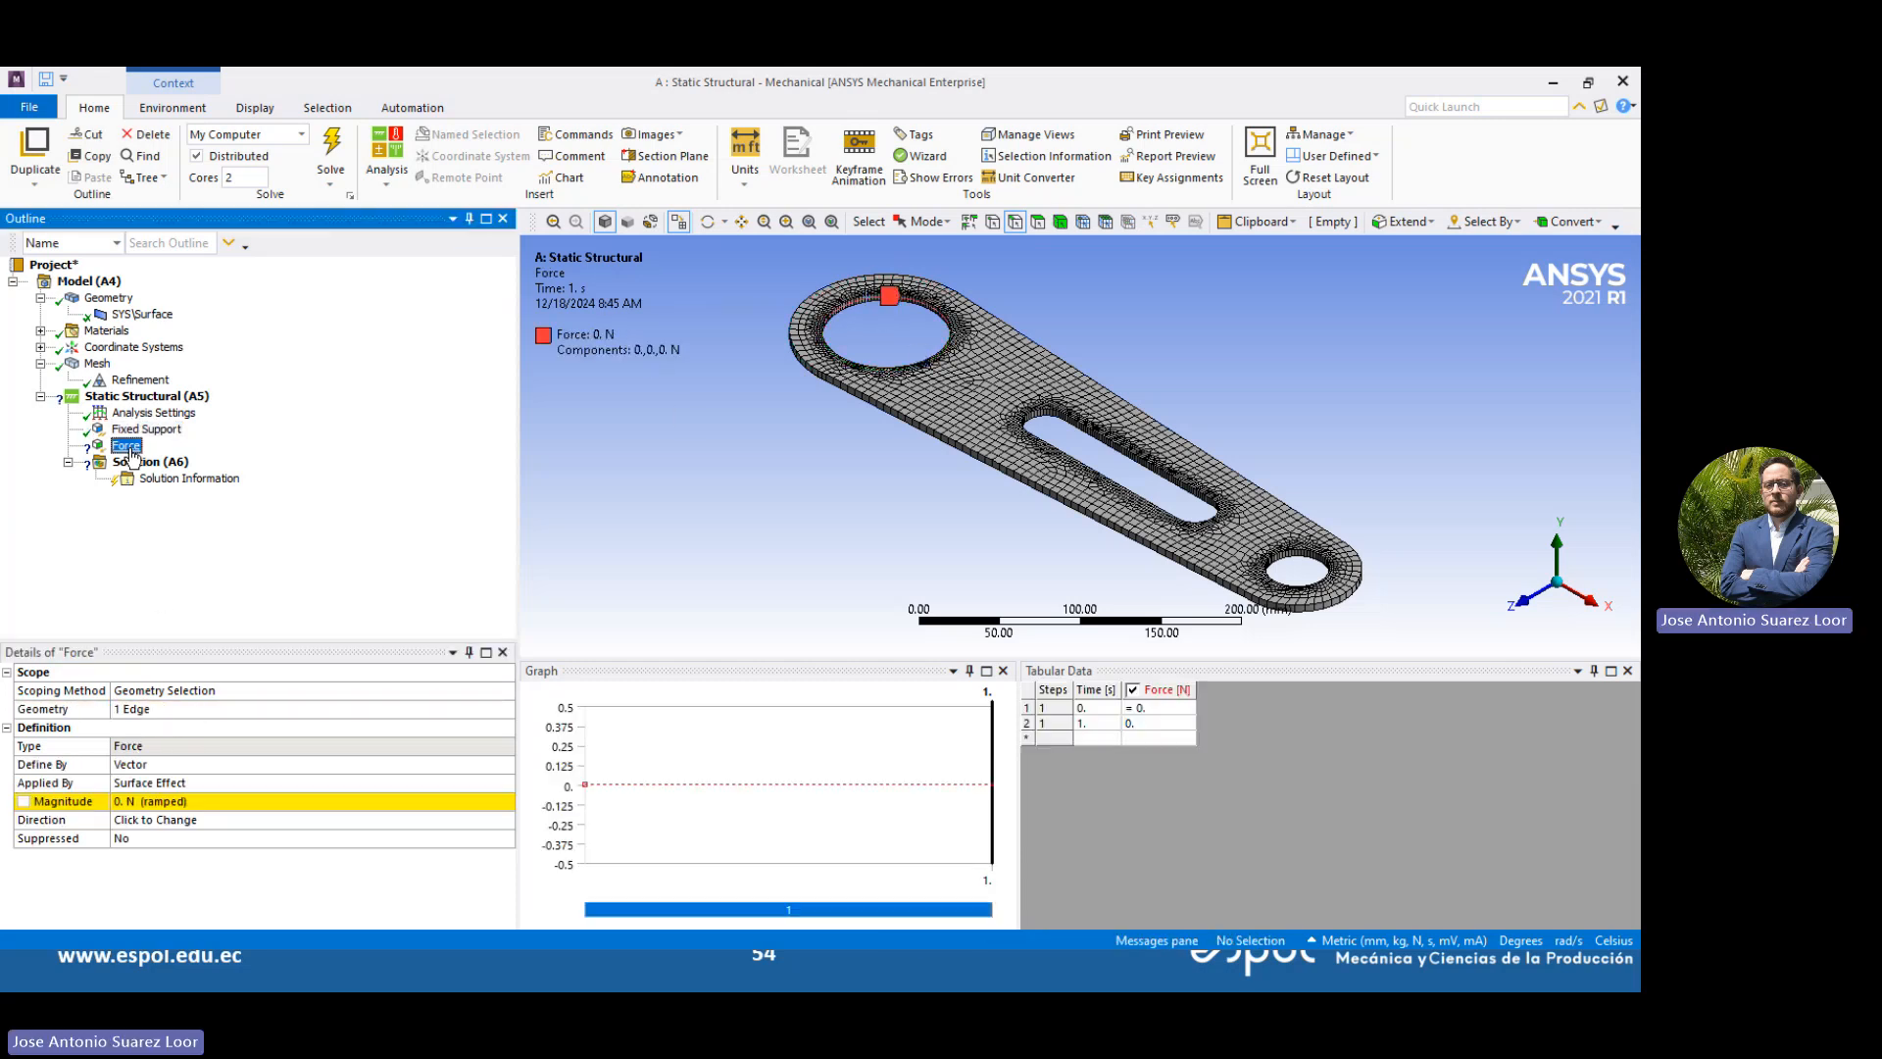
left_click(1303, 562)
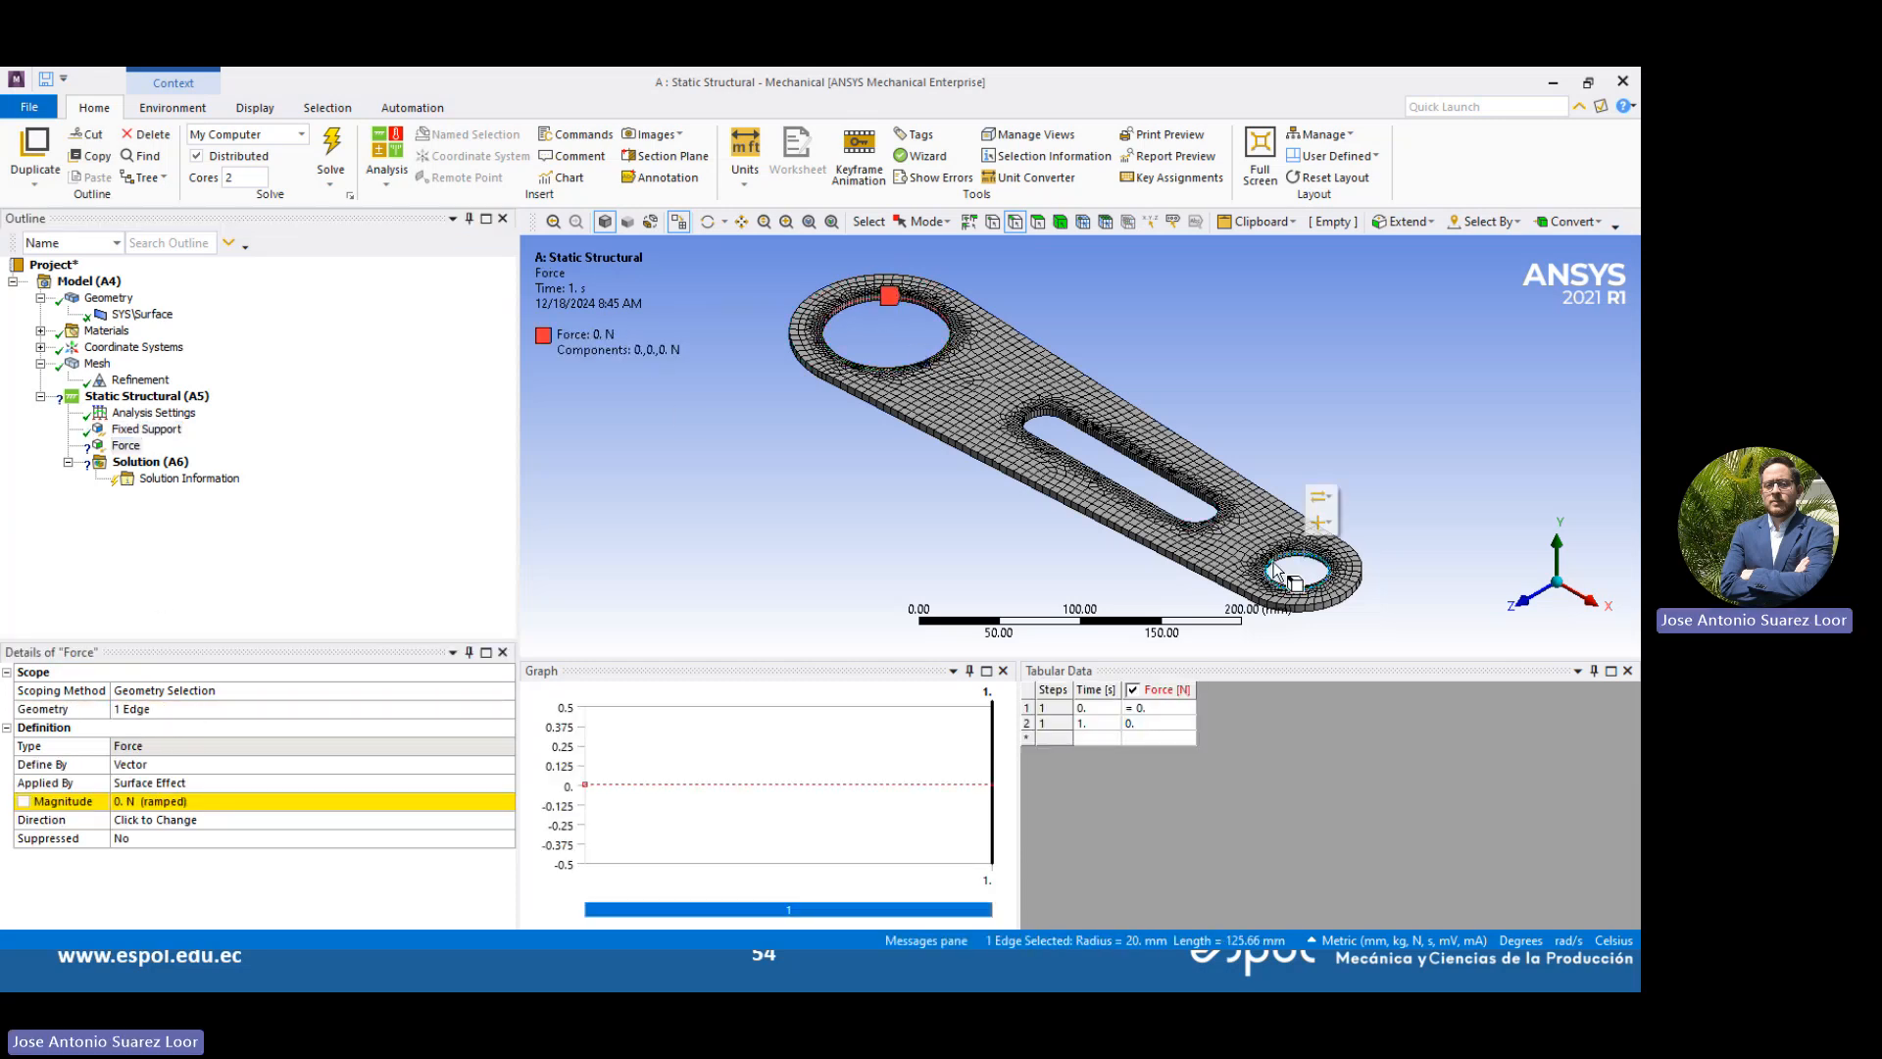
left_click(157, 709)
left_click(137, 709)
View the link face-on along the Y axis and define the Force by Components
key("alt+Tab")
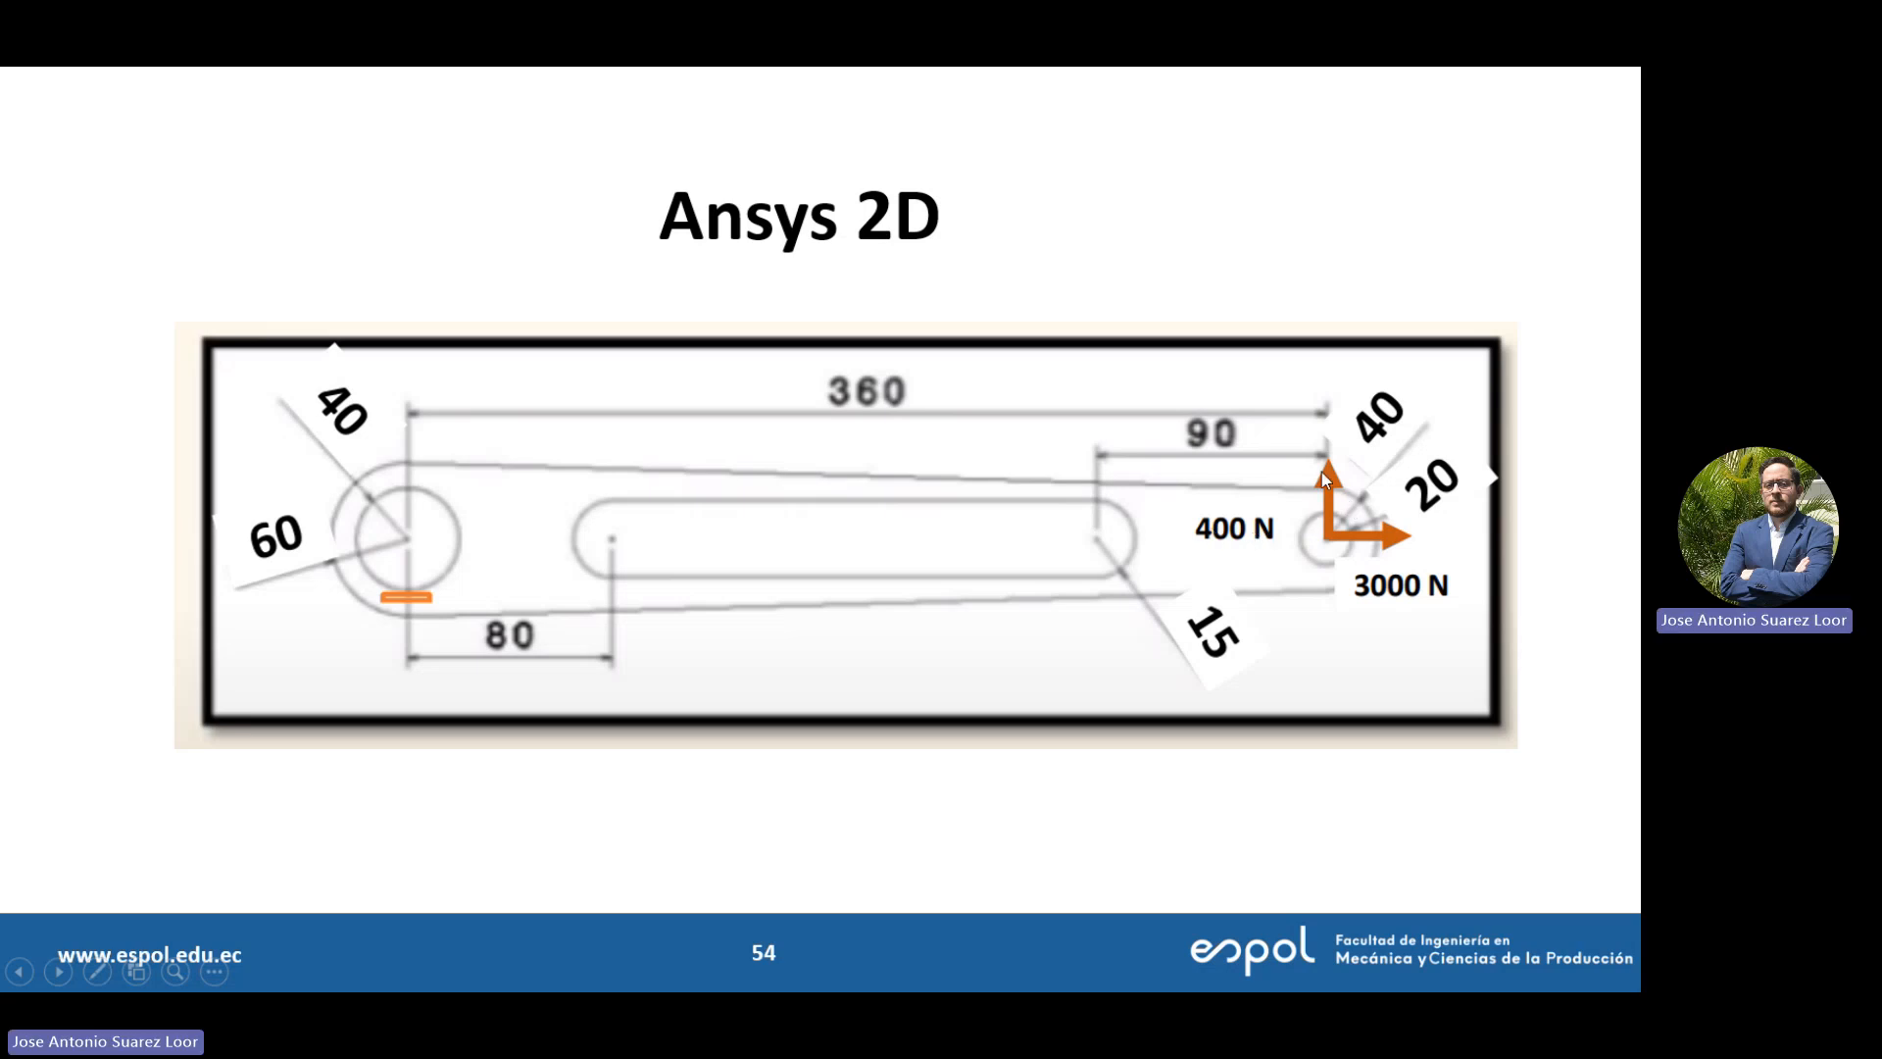
key("alt+Tab")
key("alt+Tab")
left_click(1532, 599)
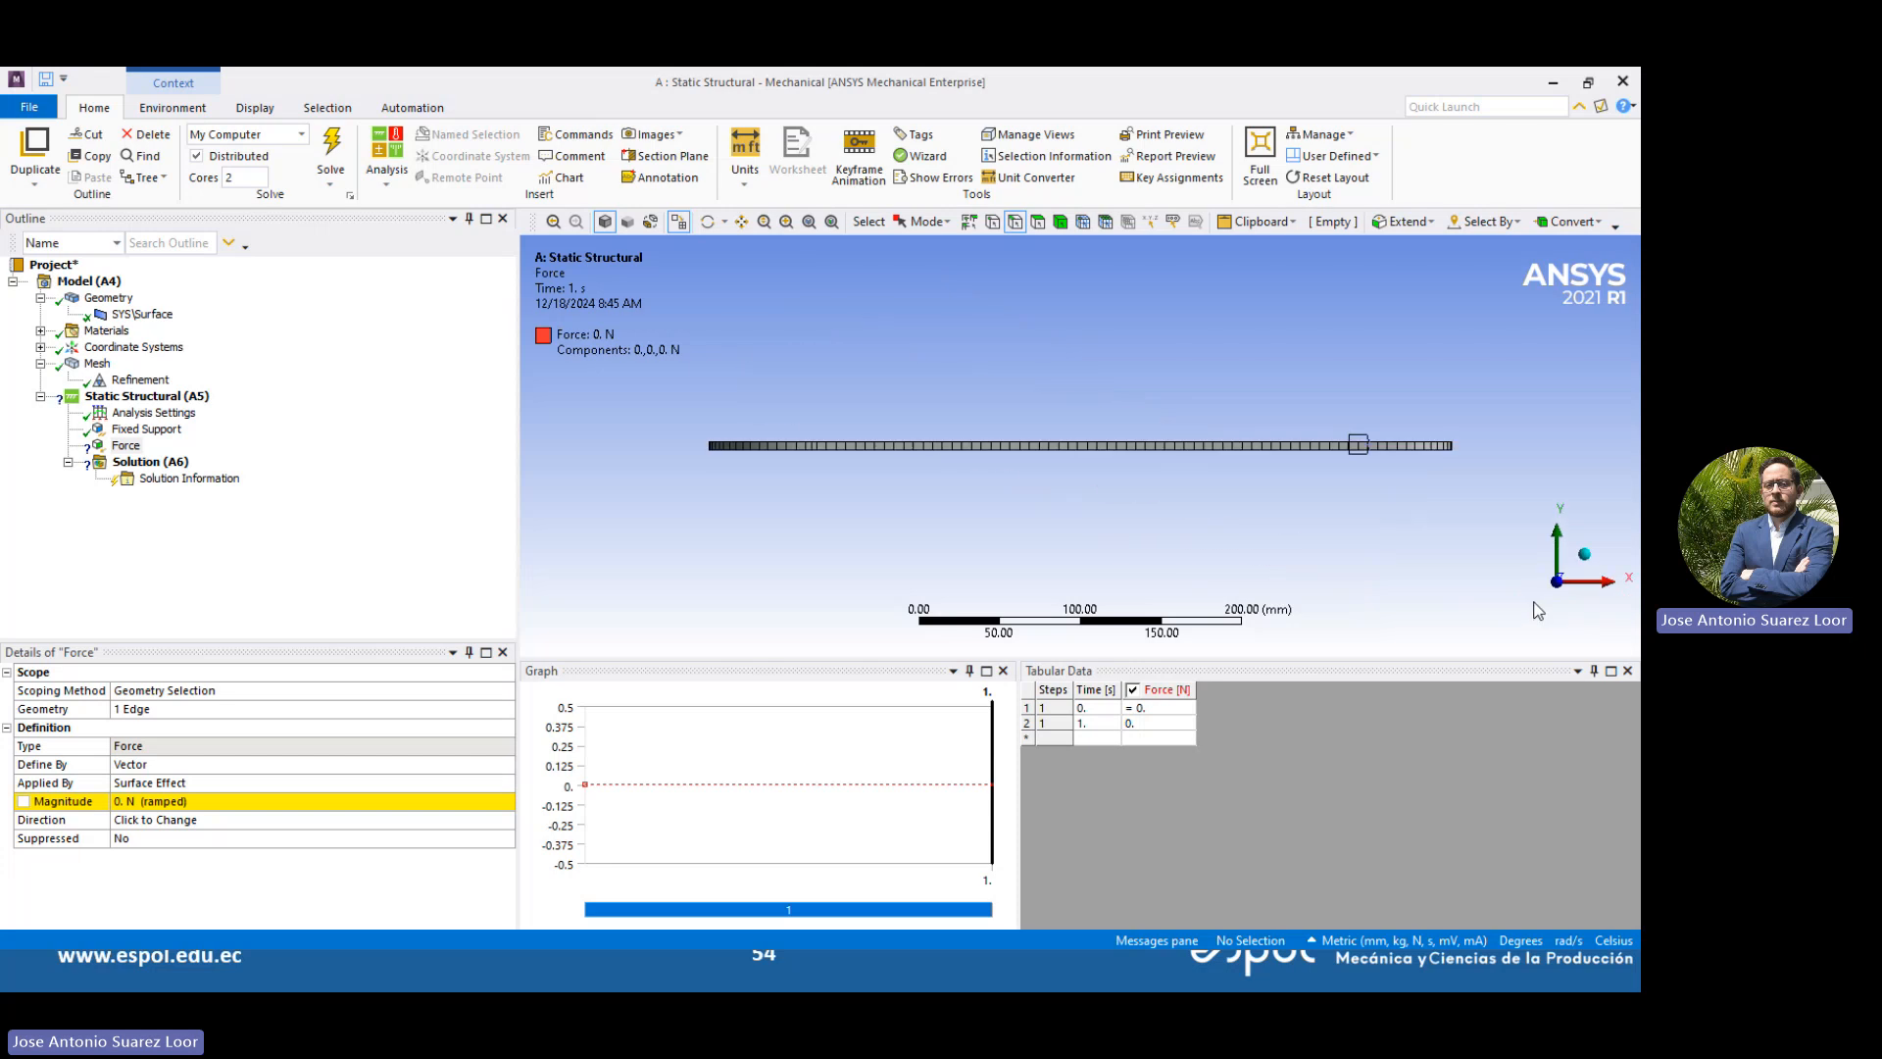
left_click(1557, 549)
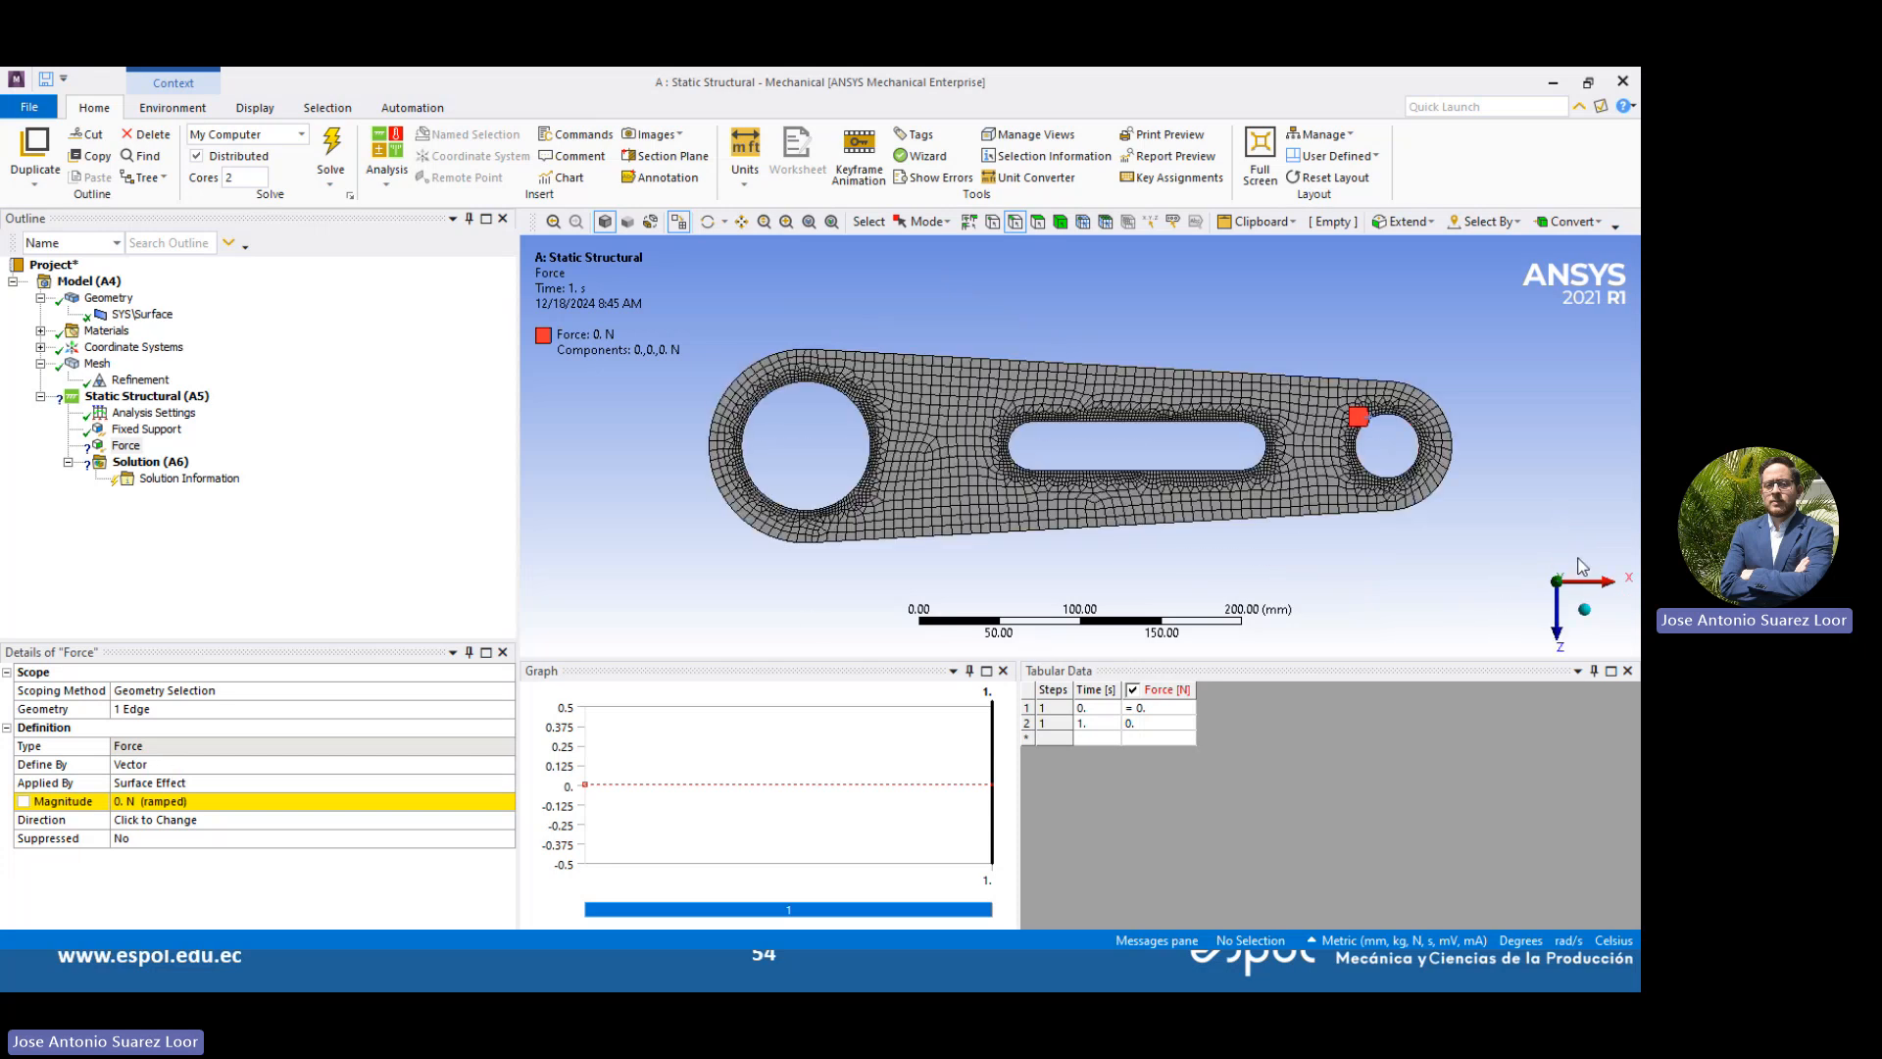
scroll(1374, 403, "down", 2)
scroll(1374, 412, "up", 2)
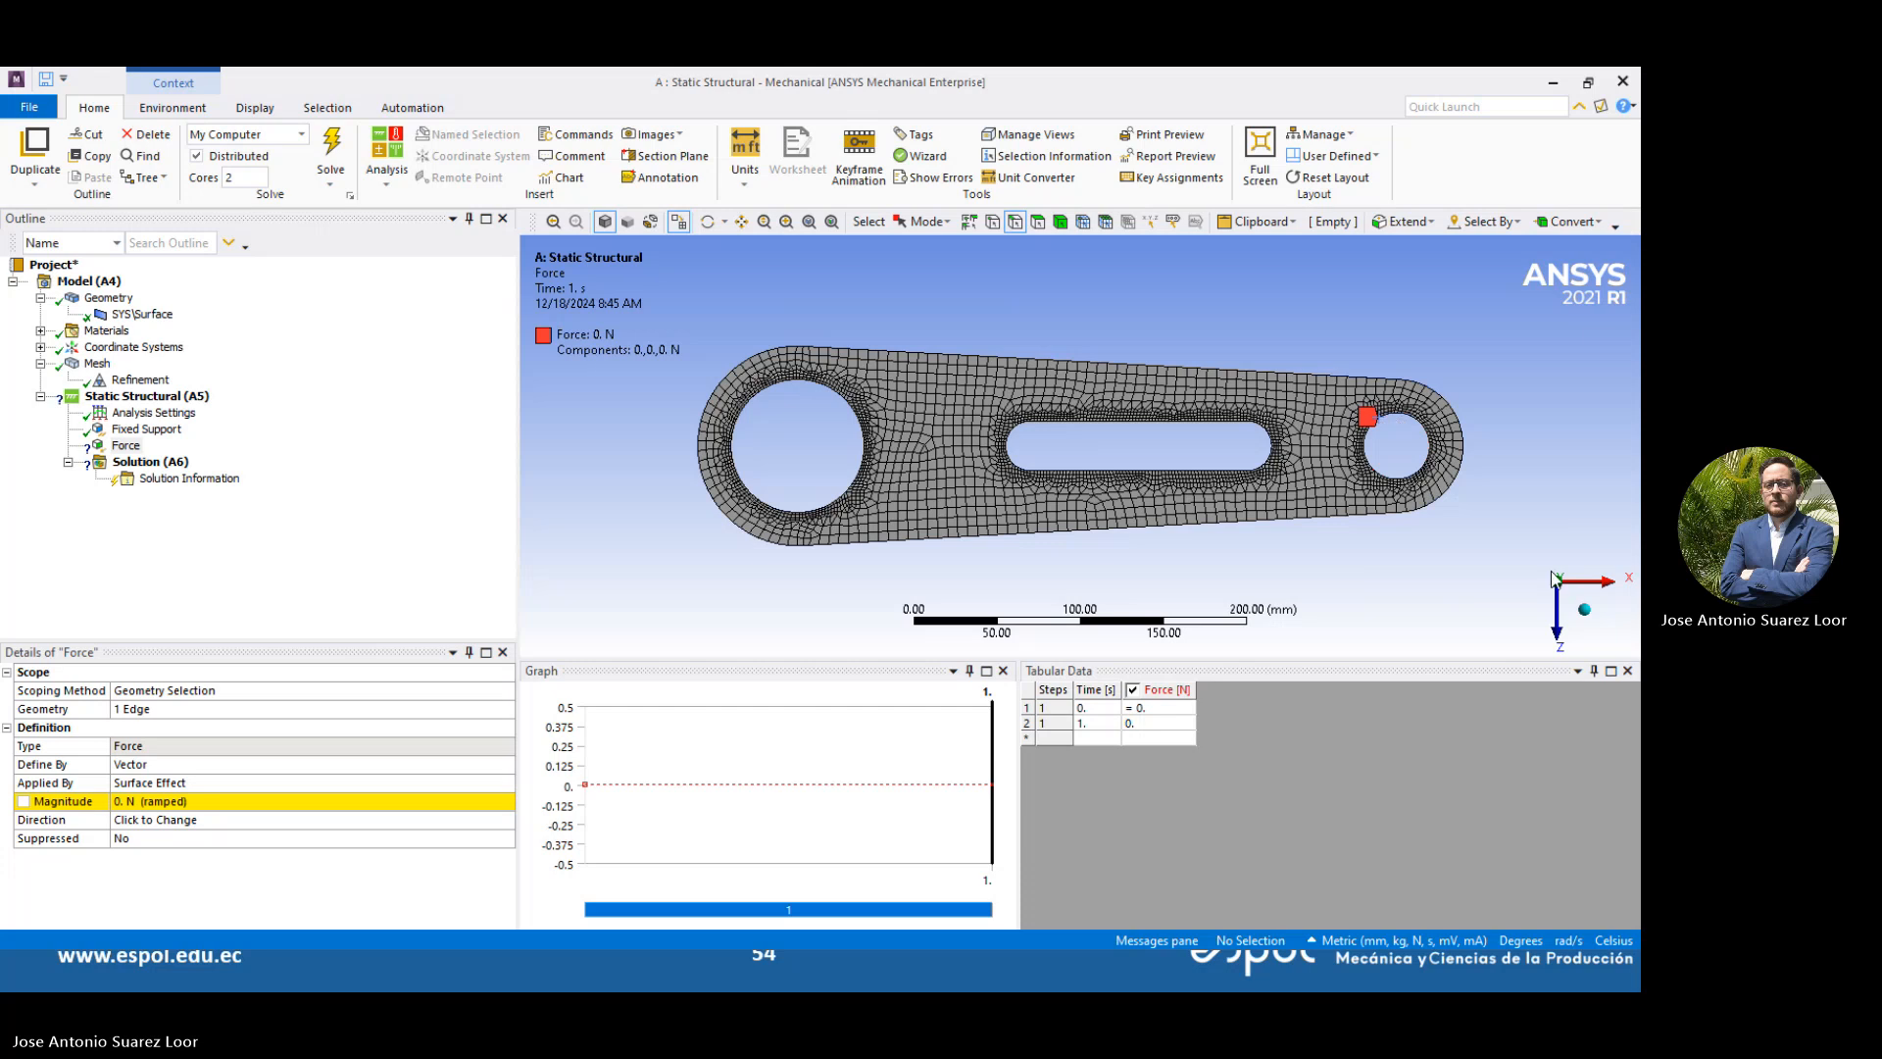
left_click(1558, 630)
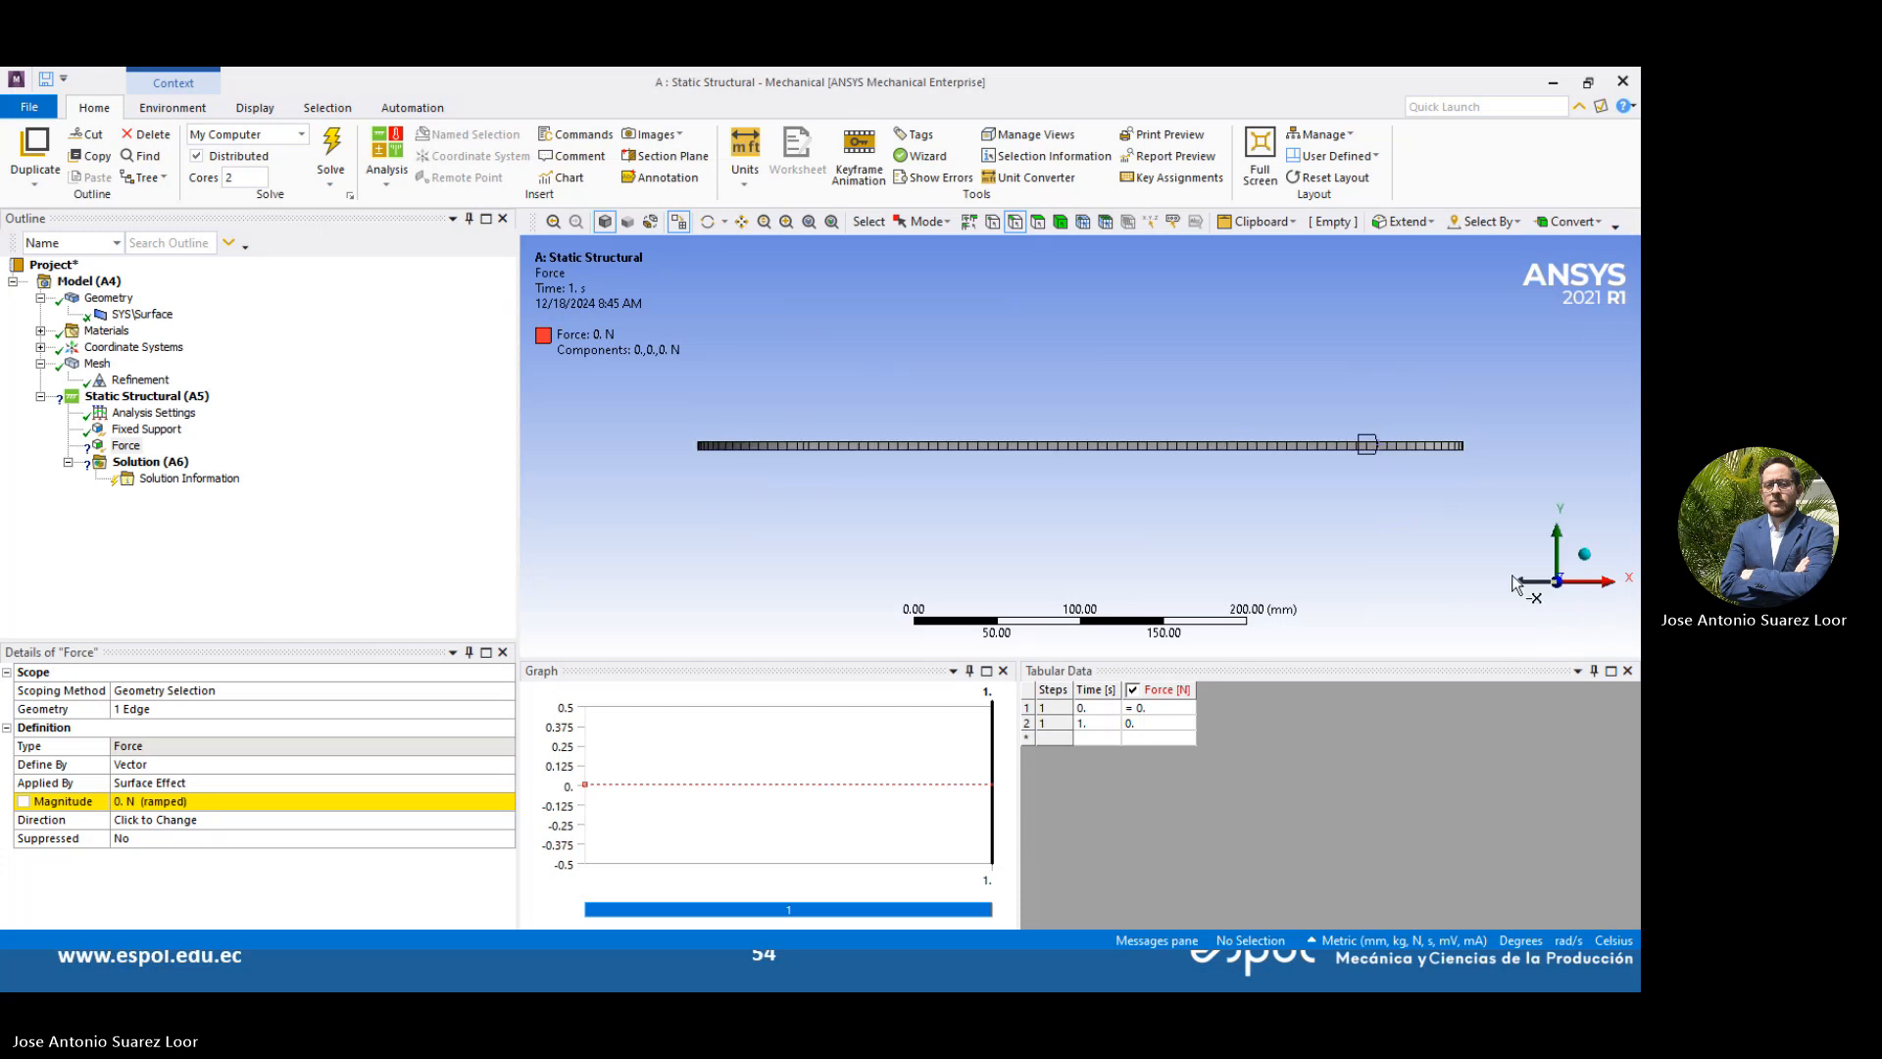
left_click(1557, 537)
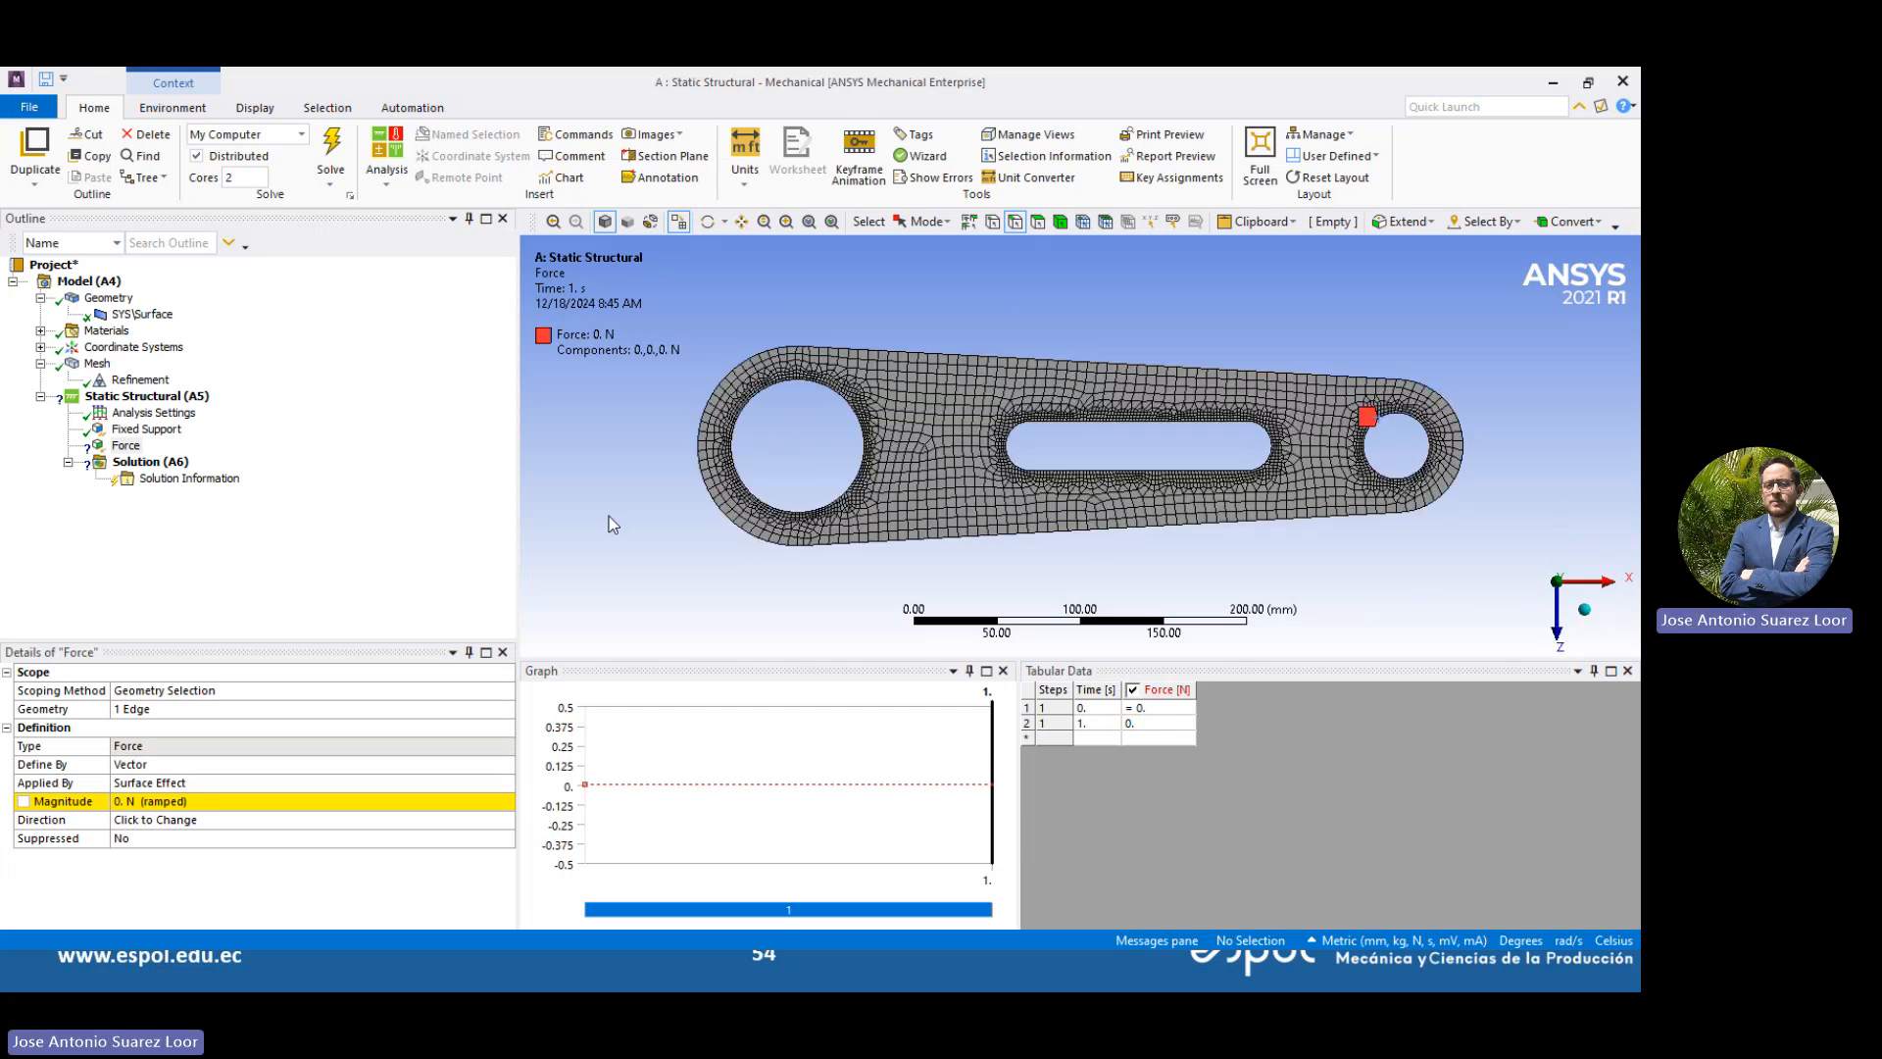
double_click(170, 764)
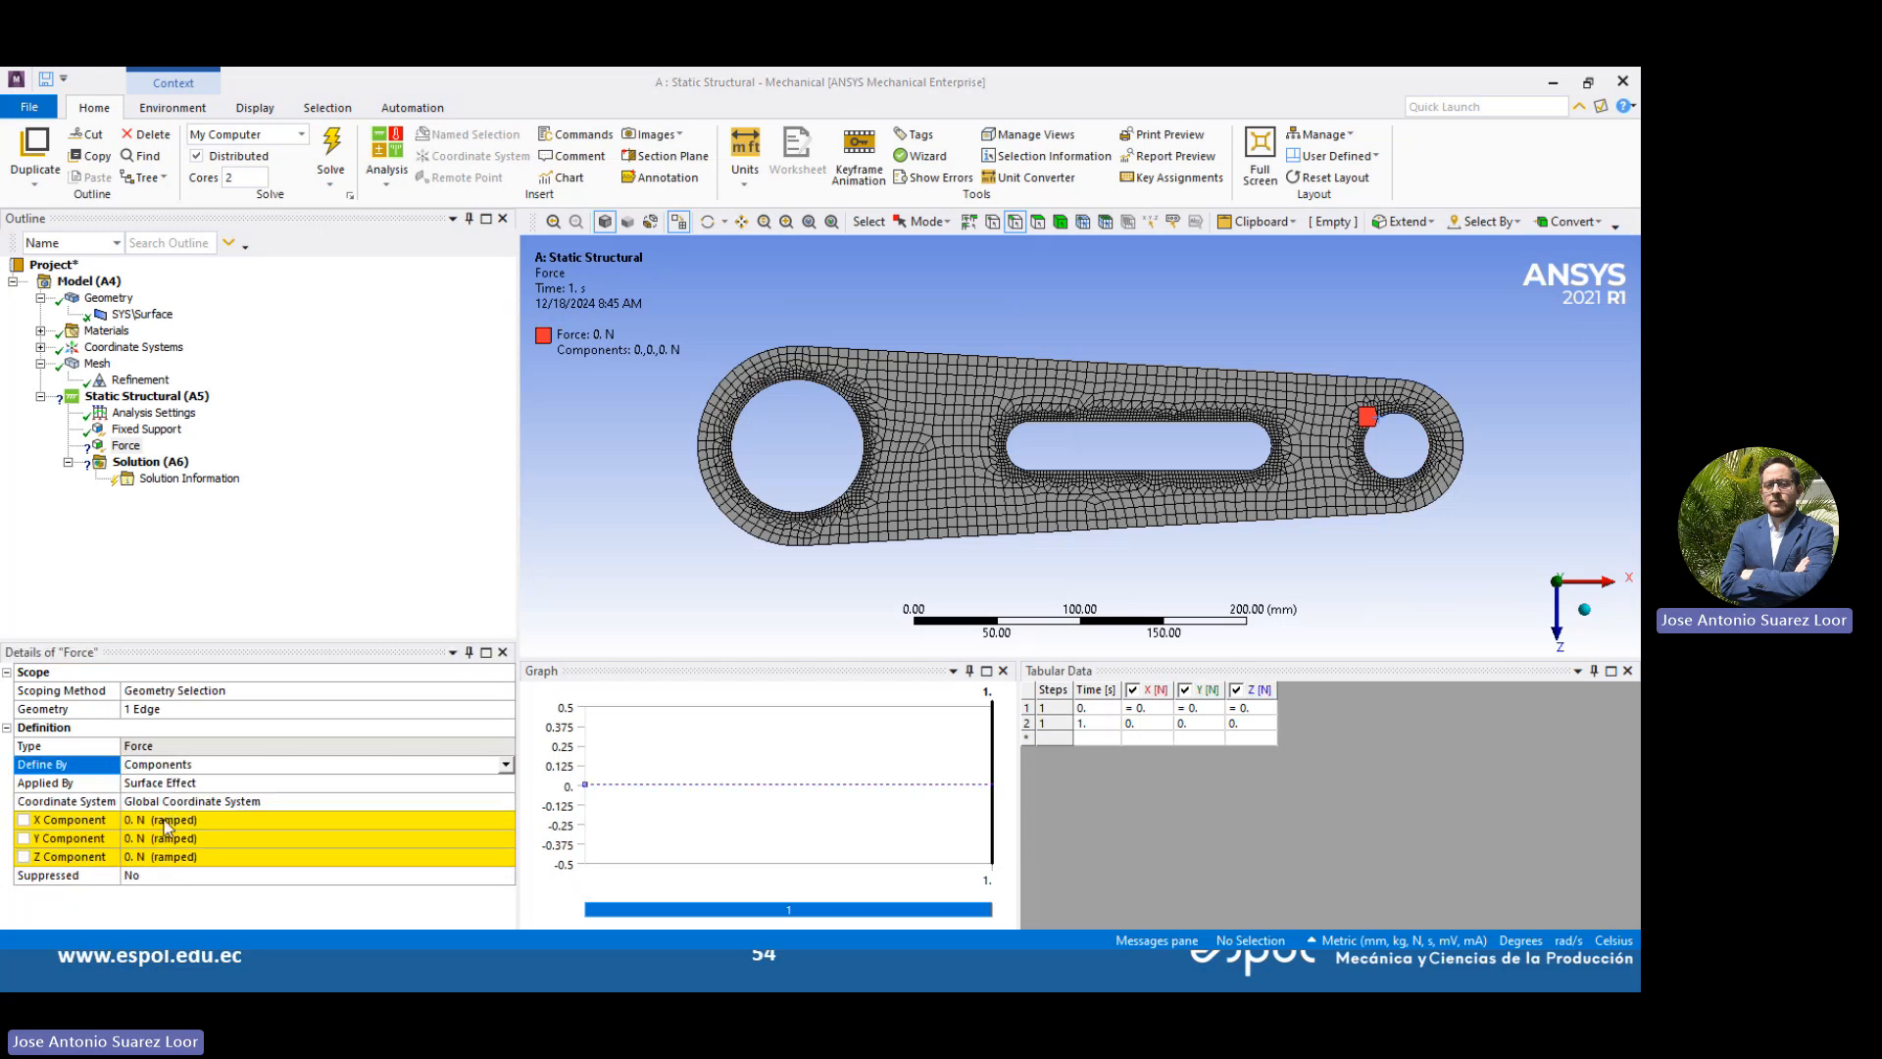
Set the Force's X component to 3000 N in the Global Coordinate System
key("alt+Tab")
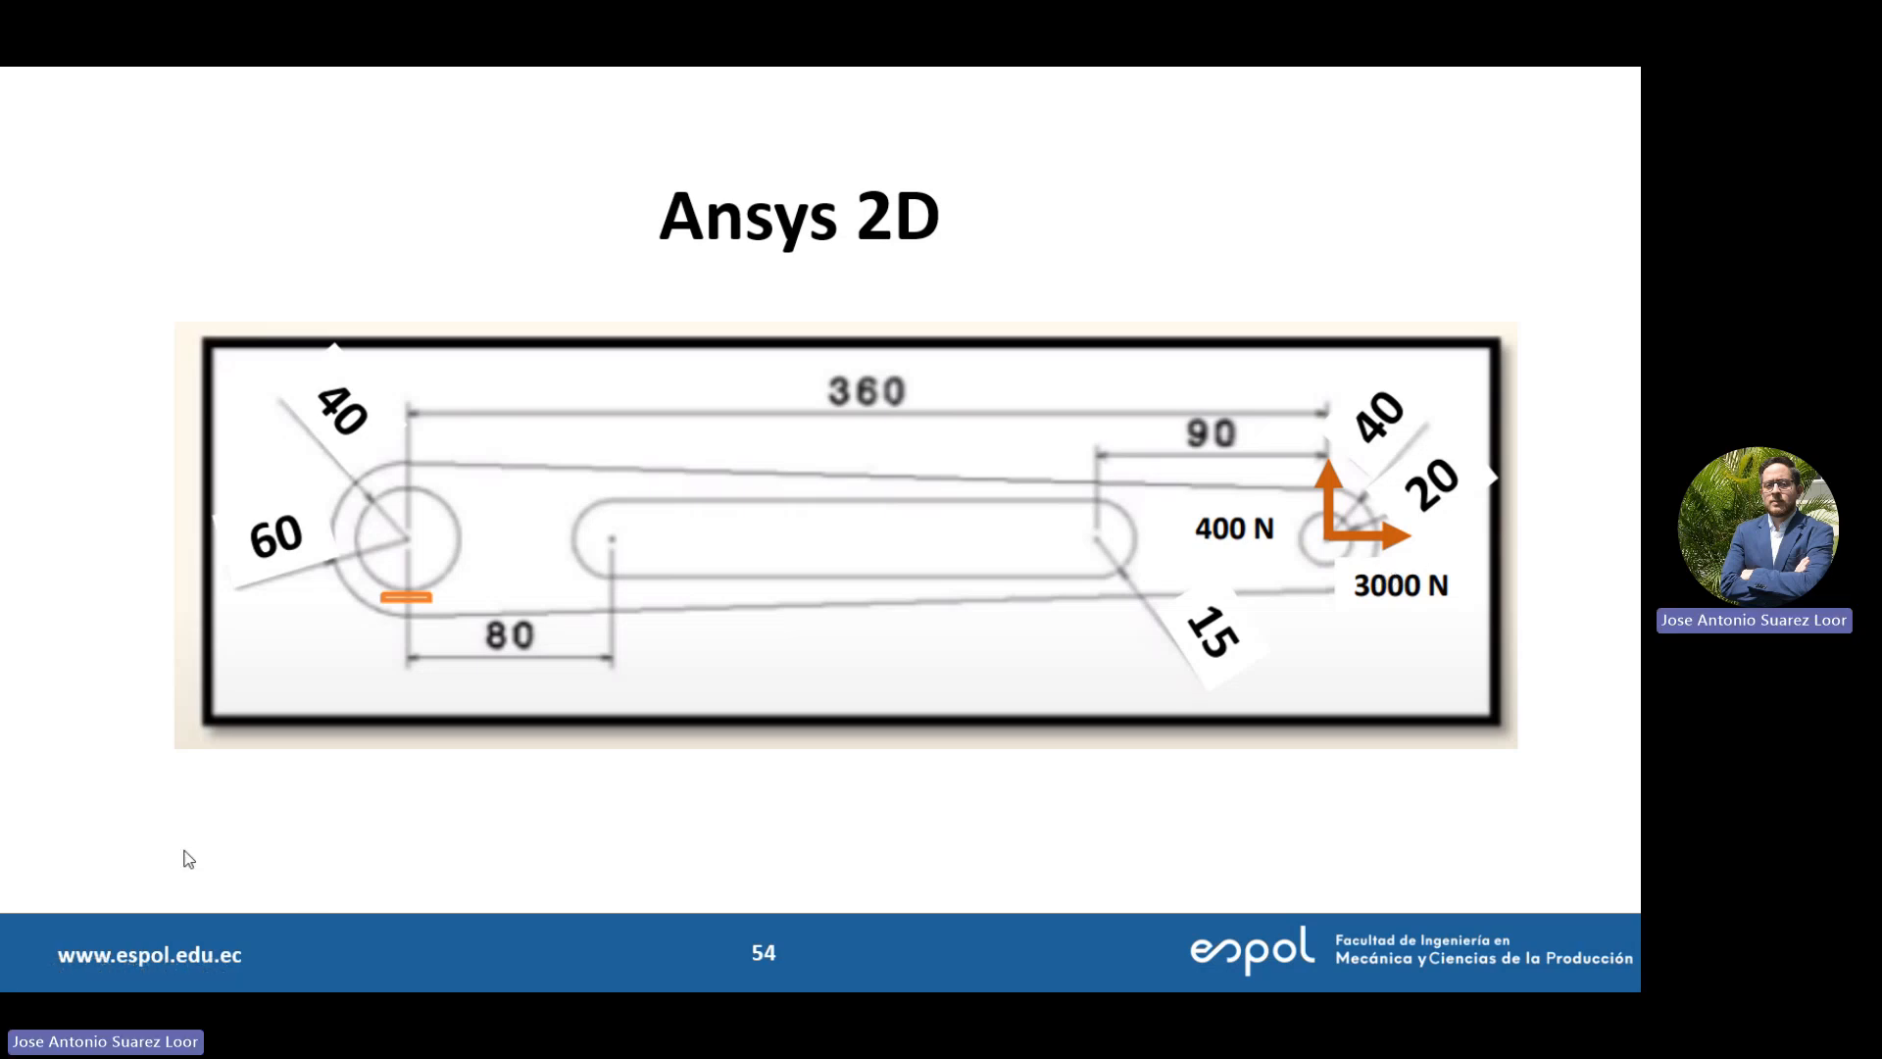
key("alt+Tab")
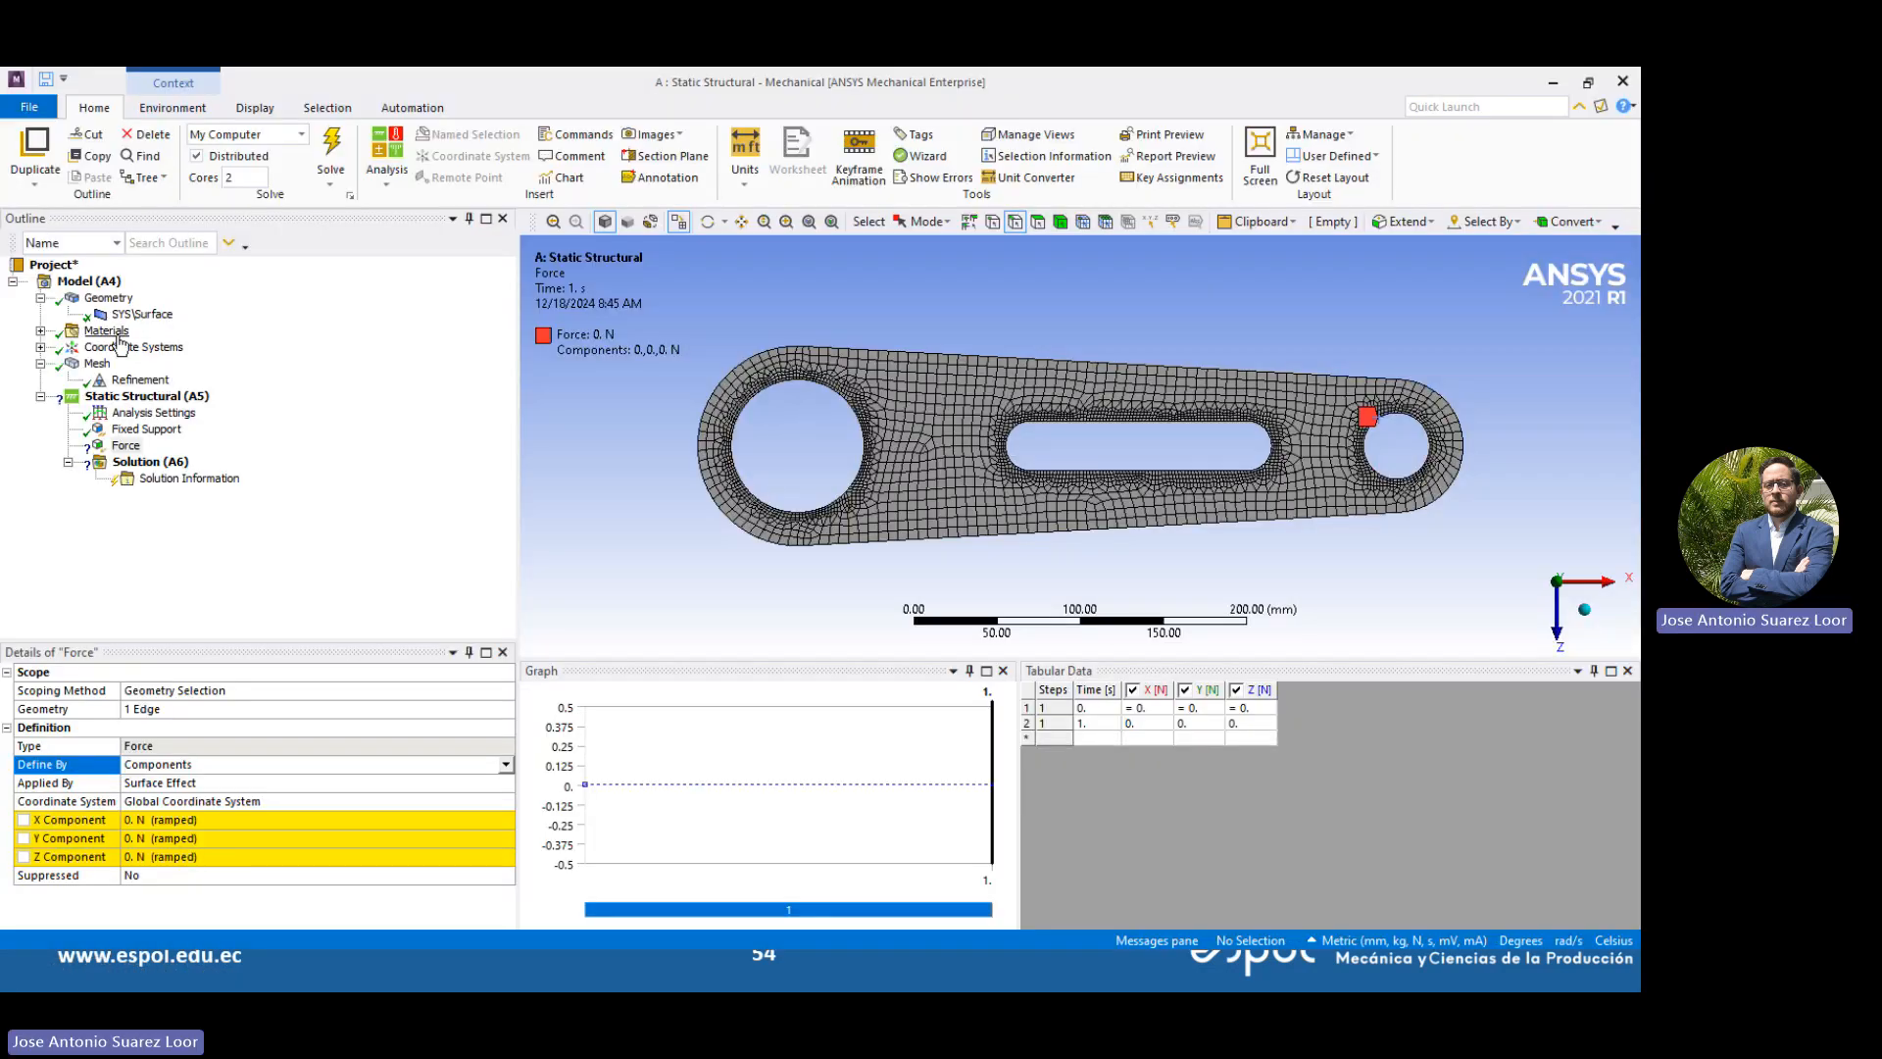
left_click(119, 346)
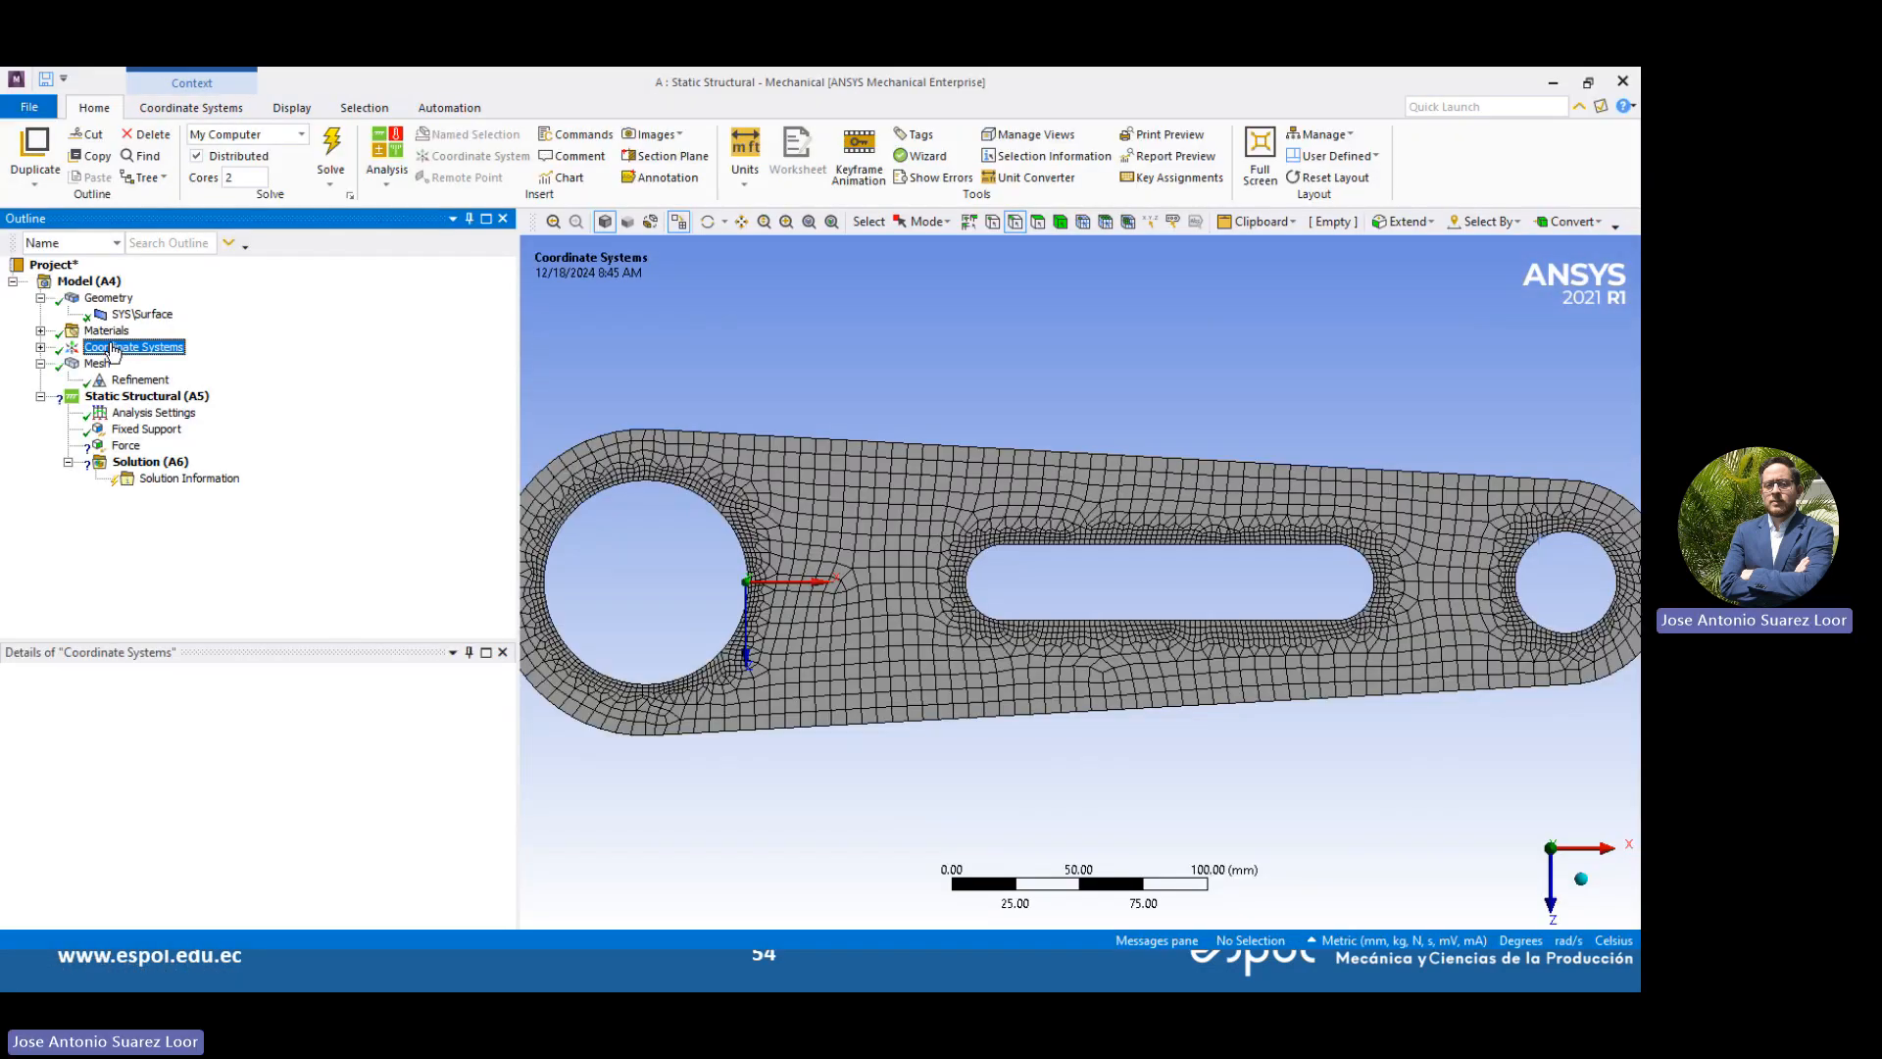
left_click(126, 446)
left_click(176, 821)
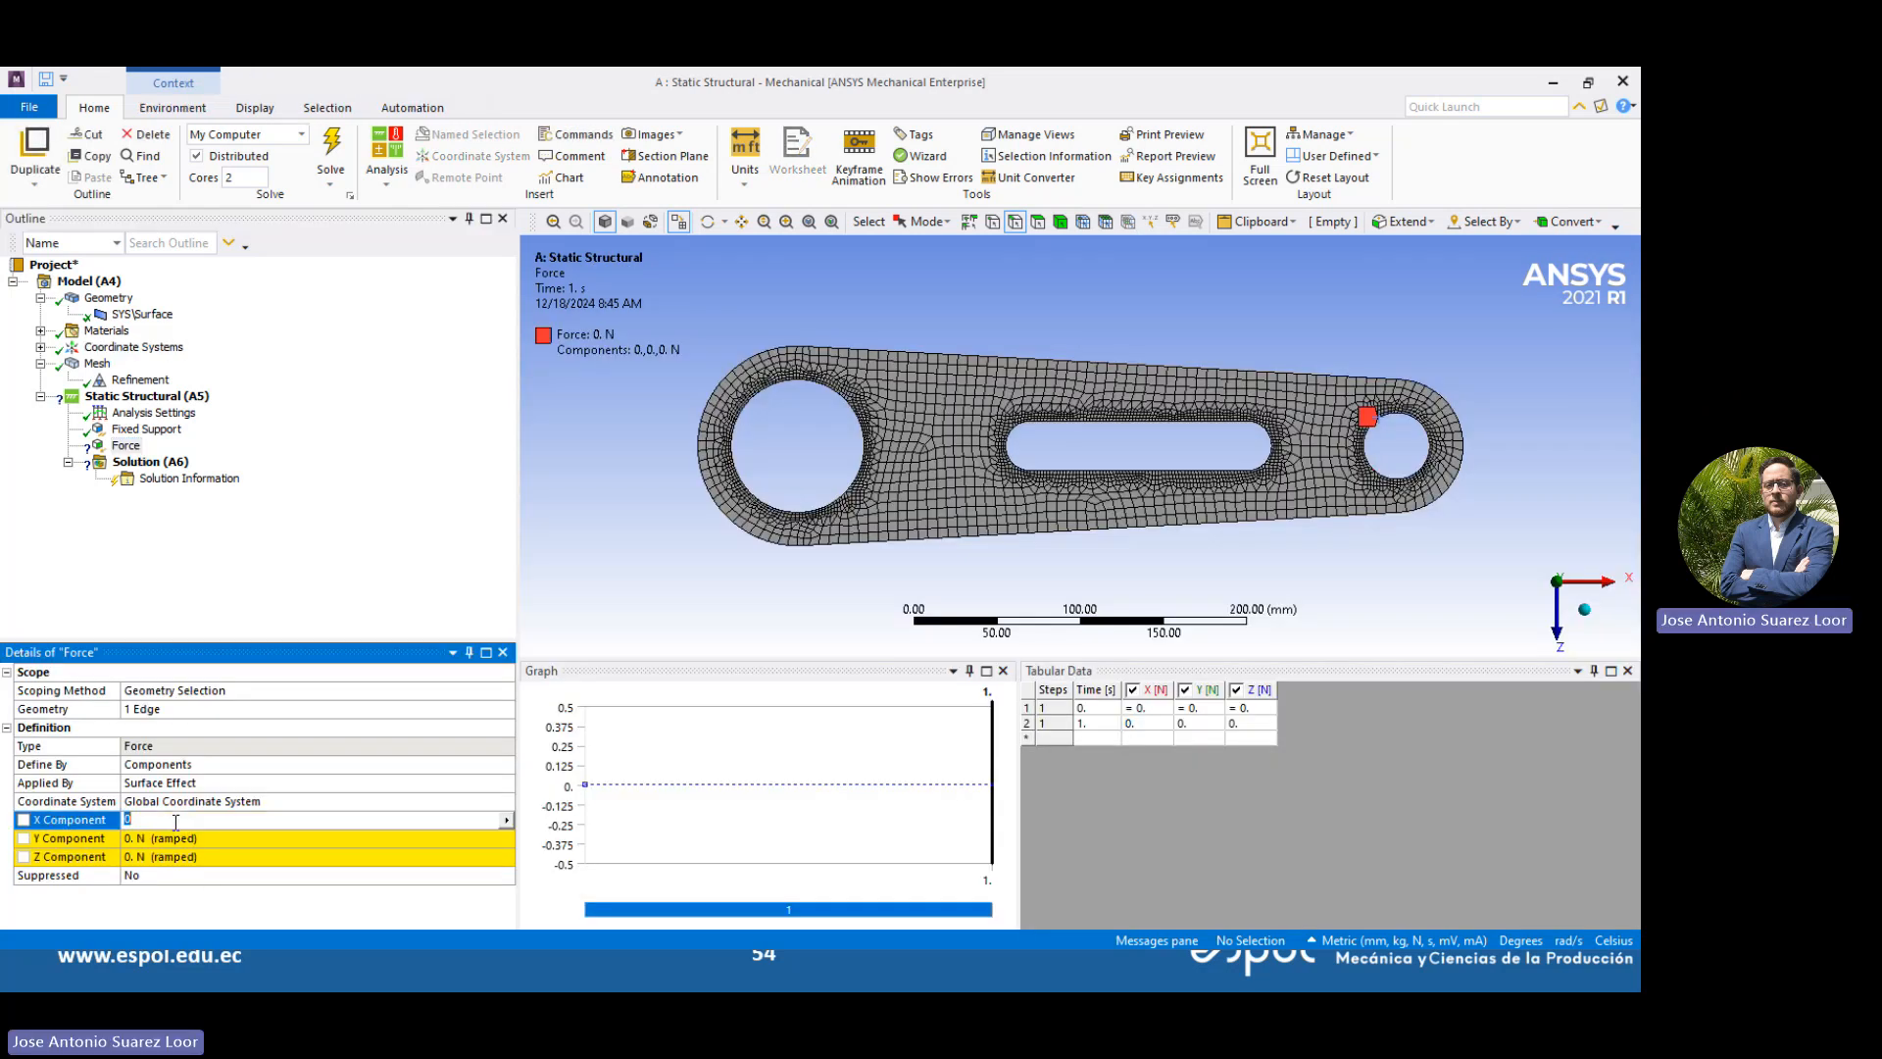
key("Return")
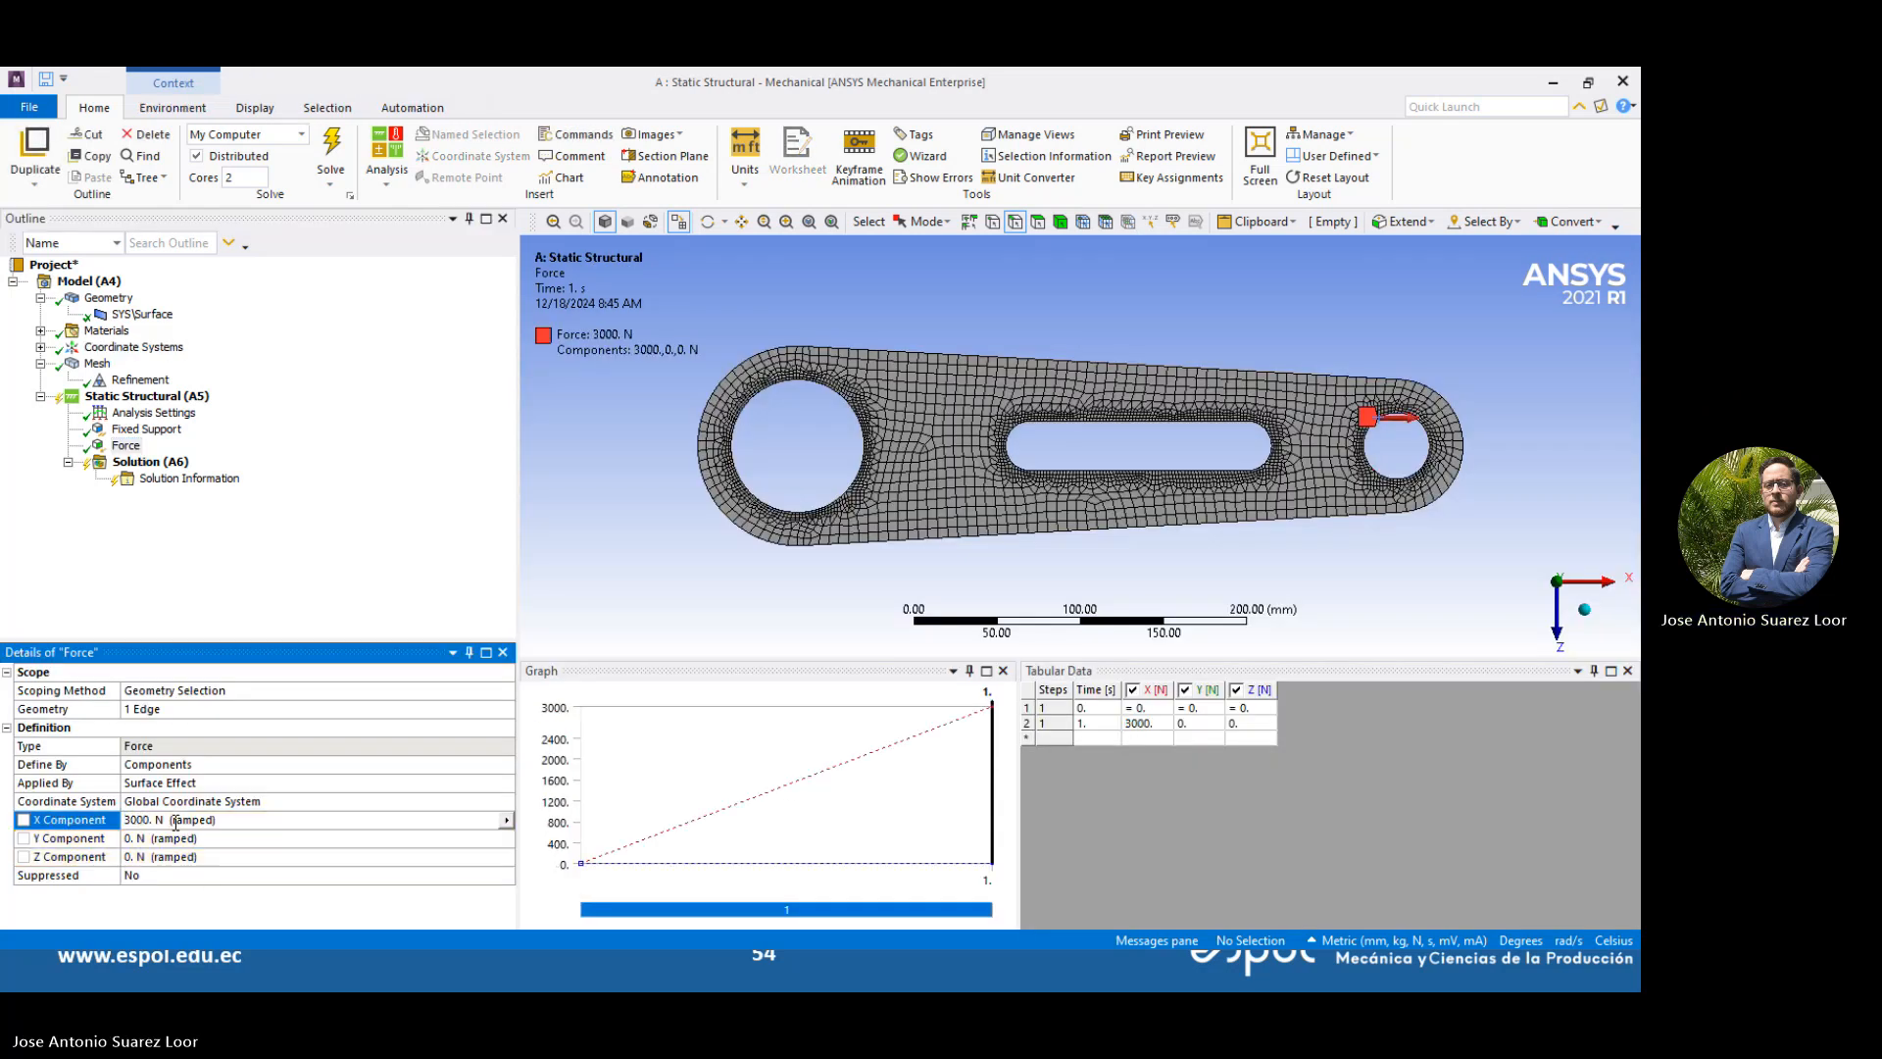
Set the Force's Y component to 400 N
key("alt+Tab")
key("alt+Tab")
key("Tab")
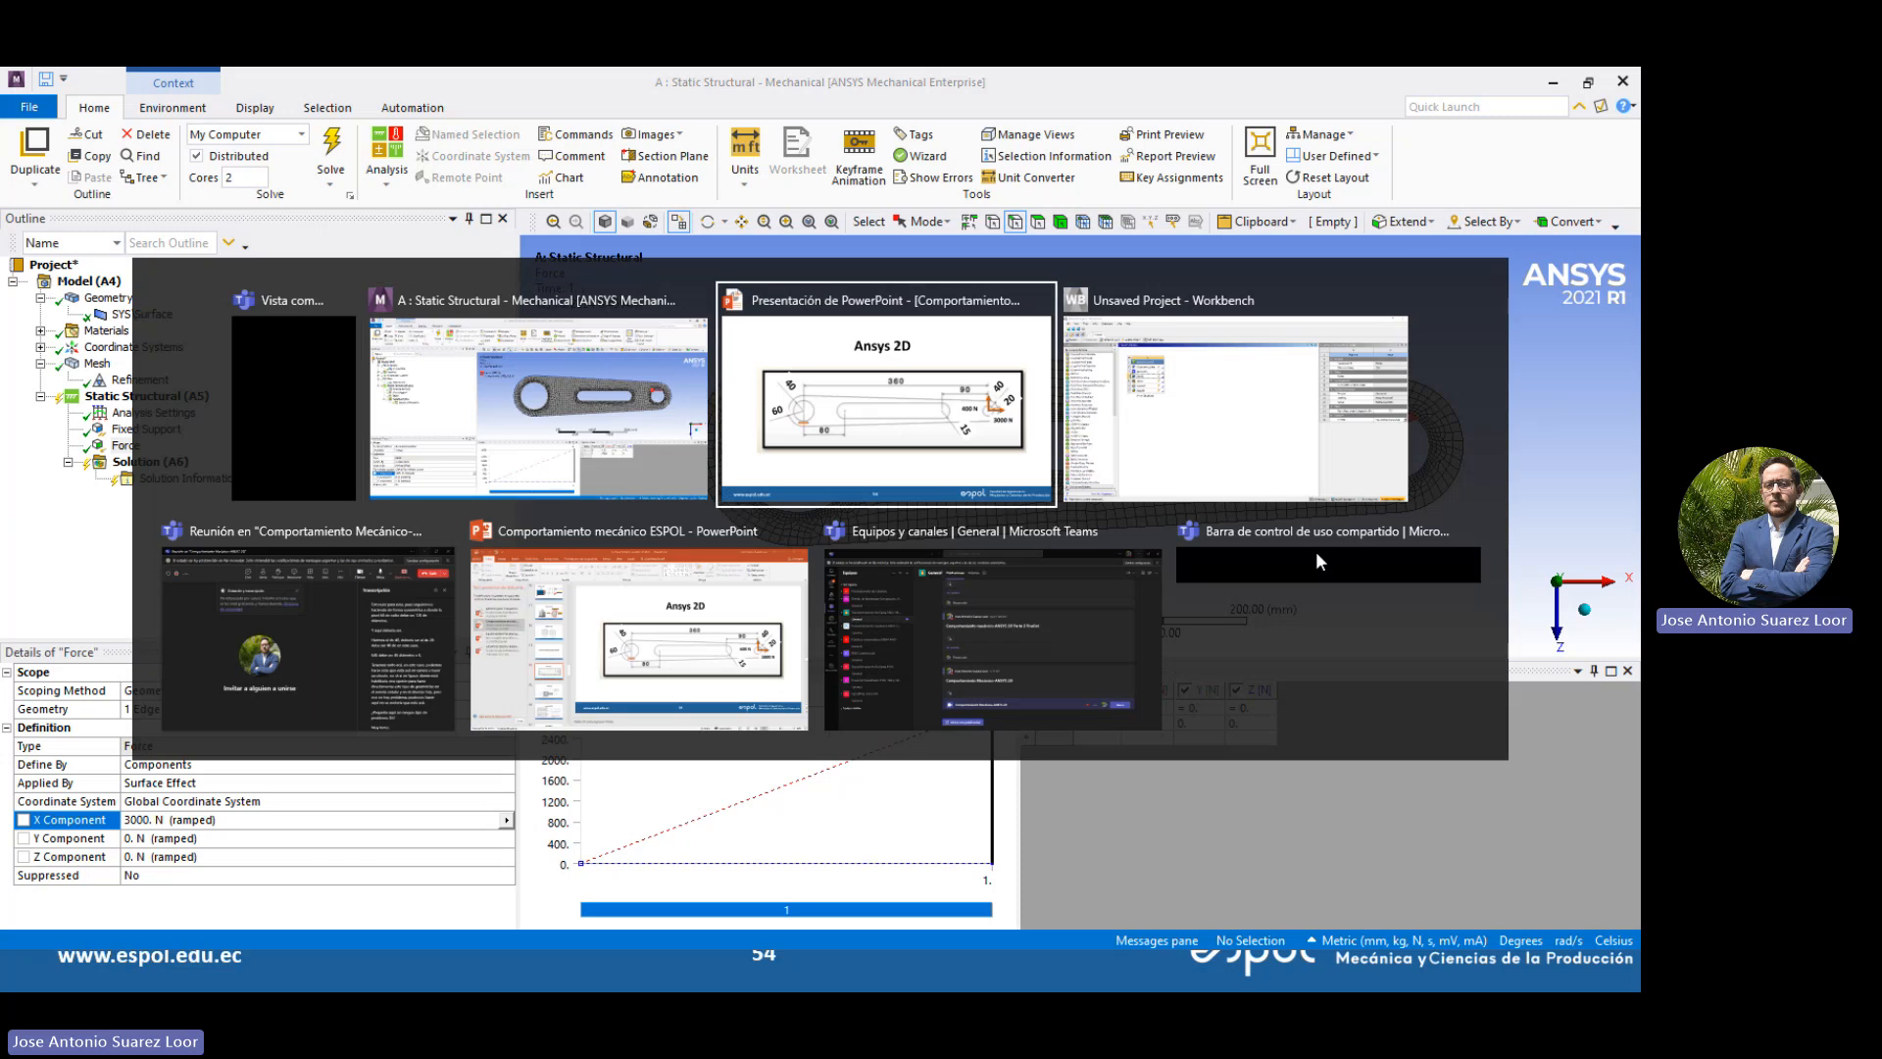
key("alt+Tab")
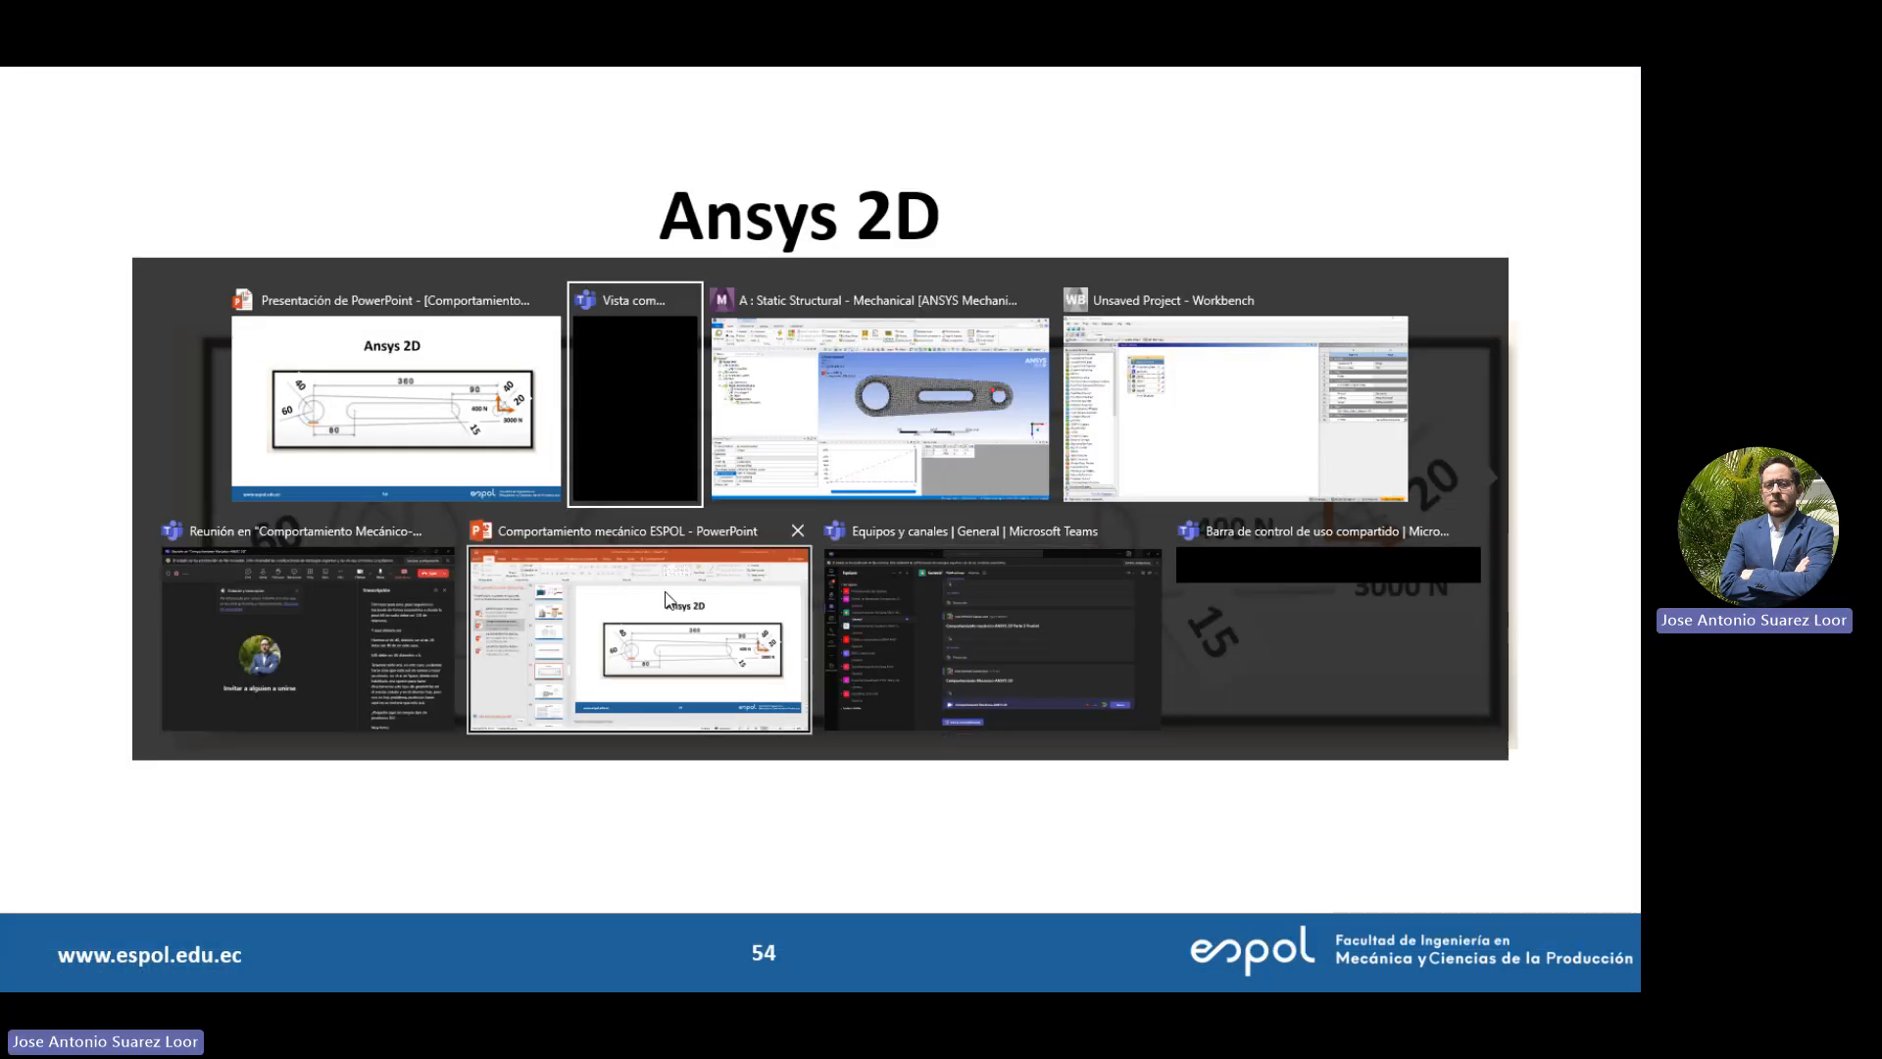
key("alt+Tab")
left_click(185, 833)
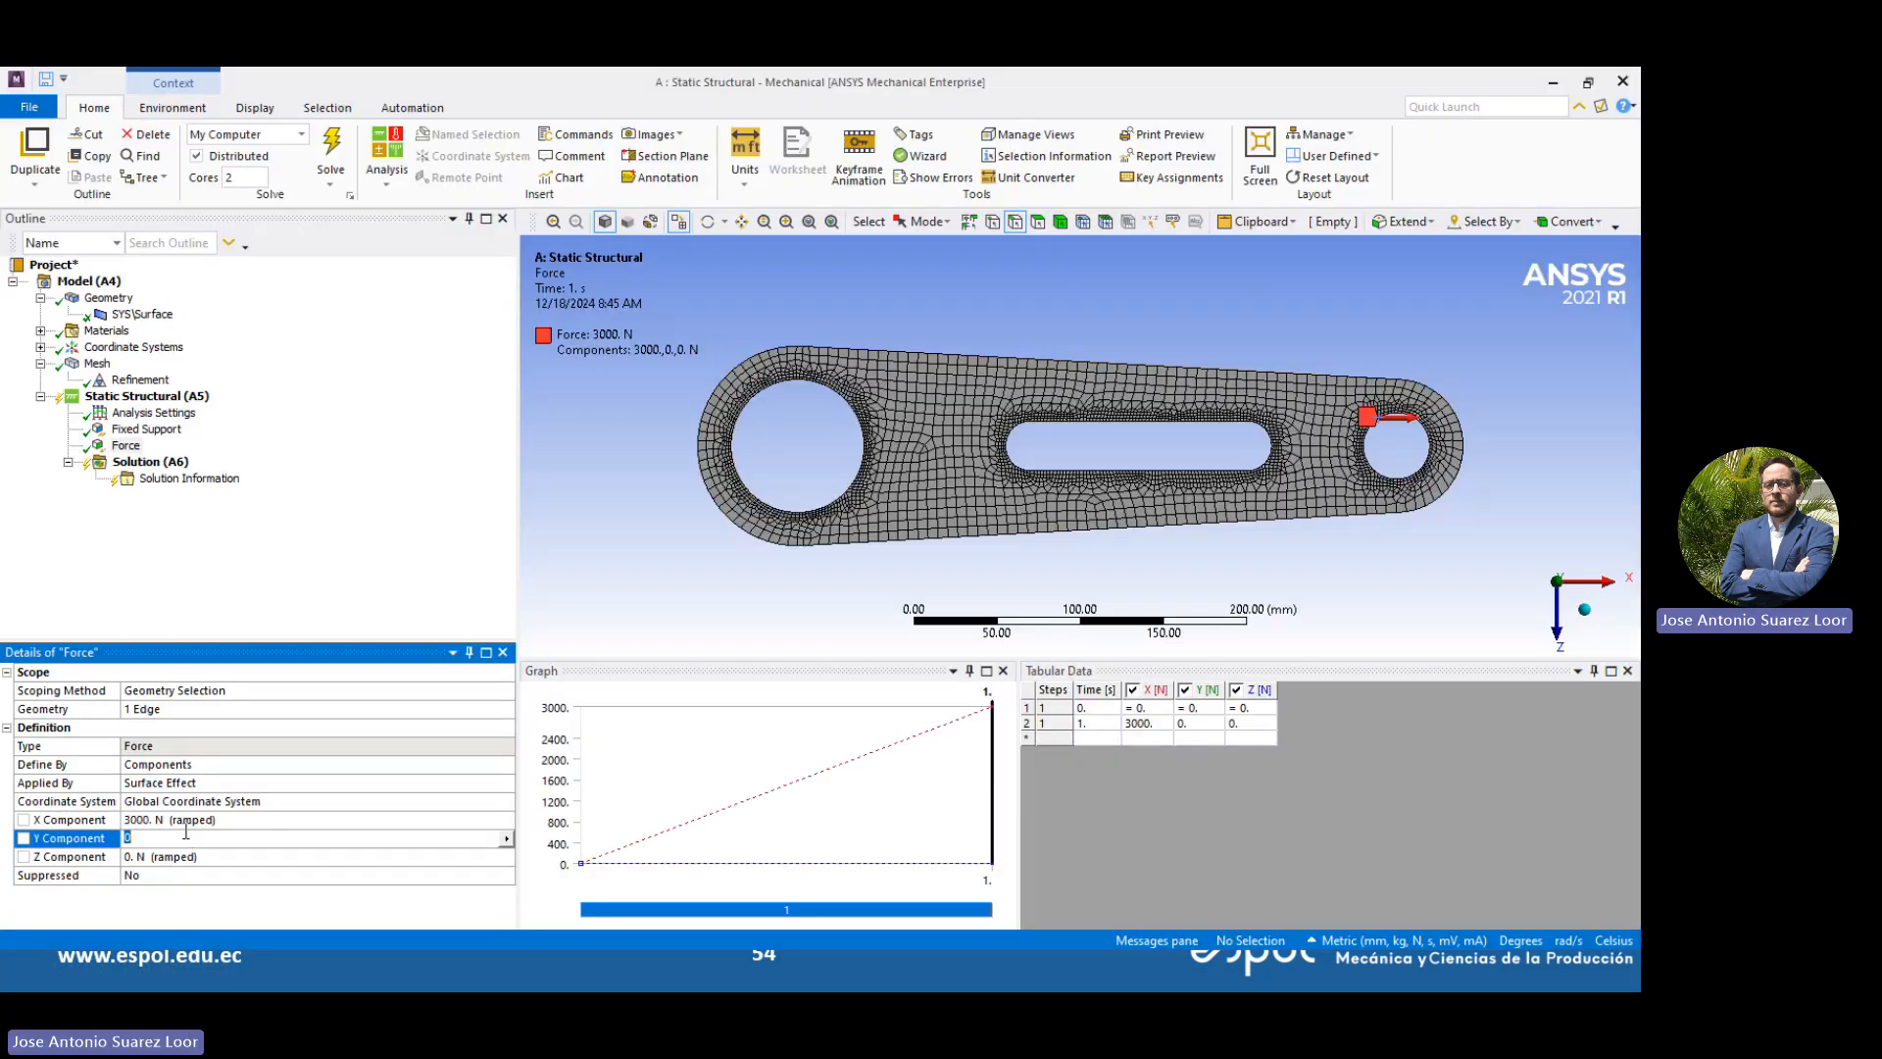
type("400")
key("Return")
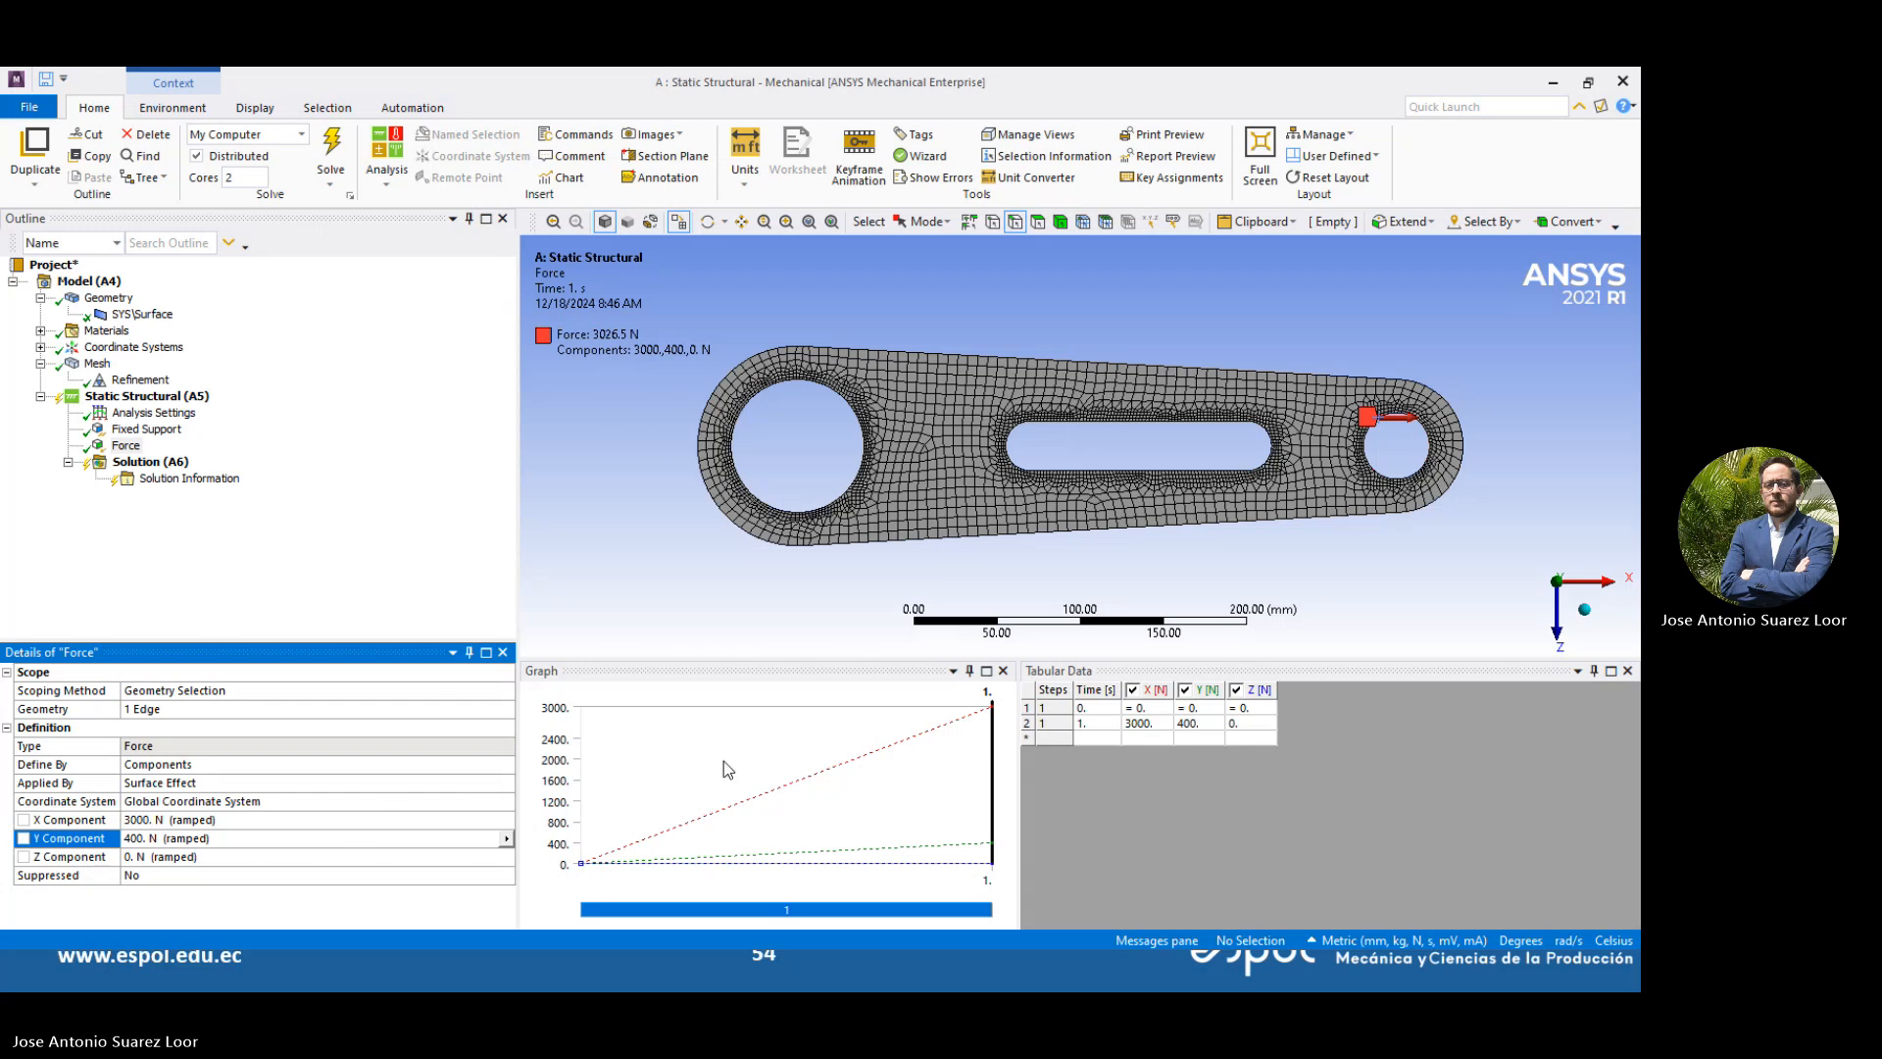
Set the Force's Y component to 0 N and its Z component to 400 N
left_click(444, 840)
type("0")
key("Return")
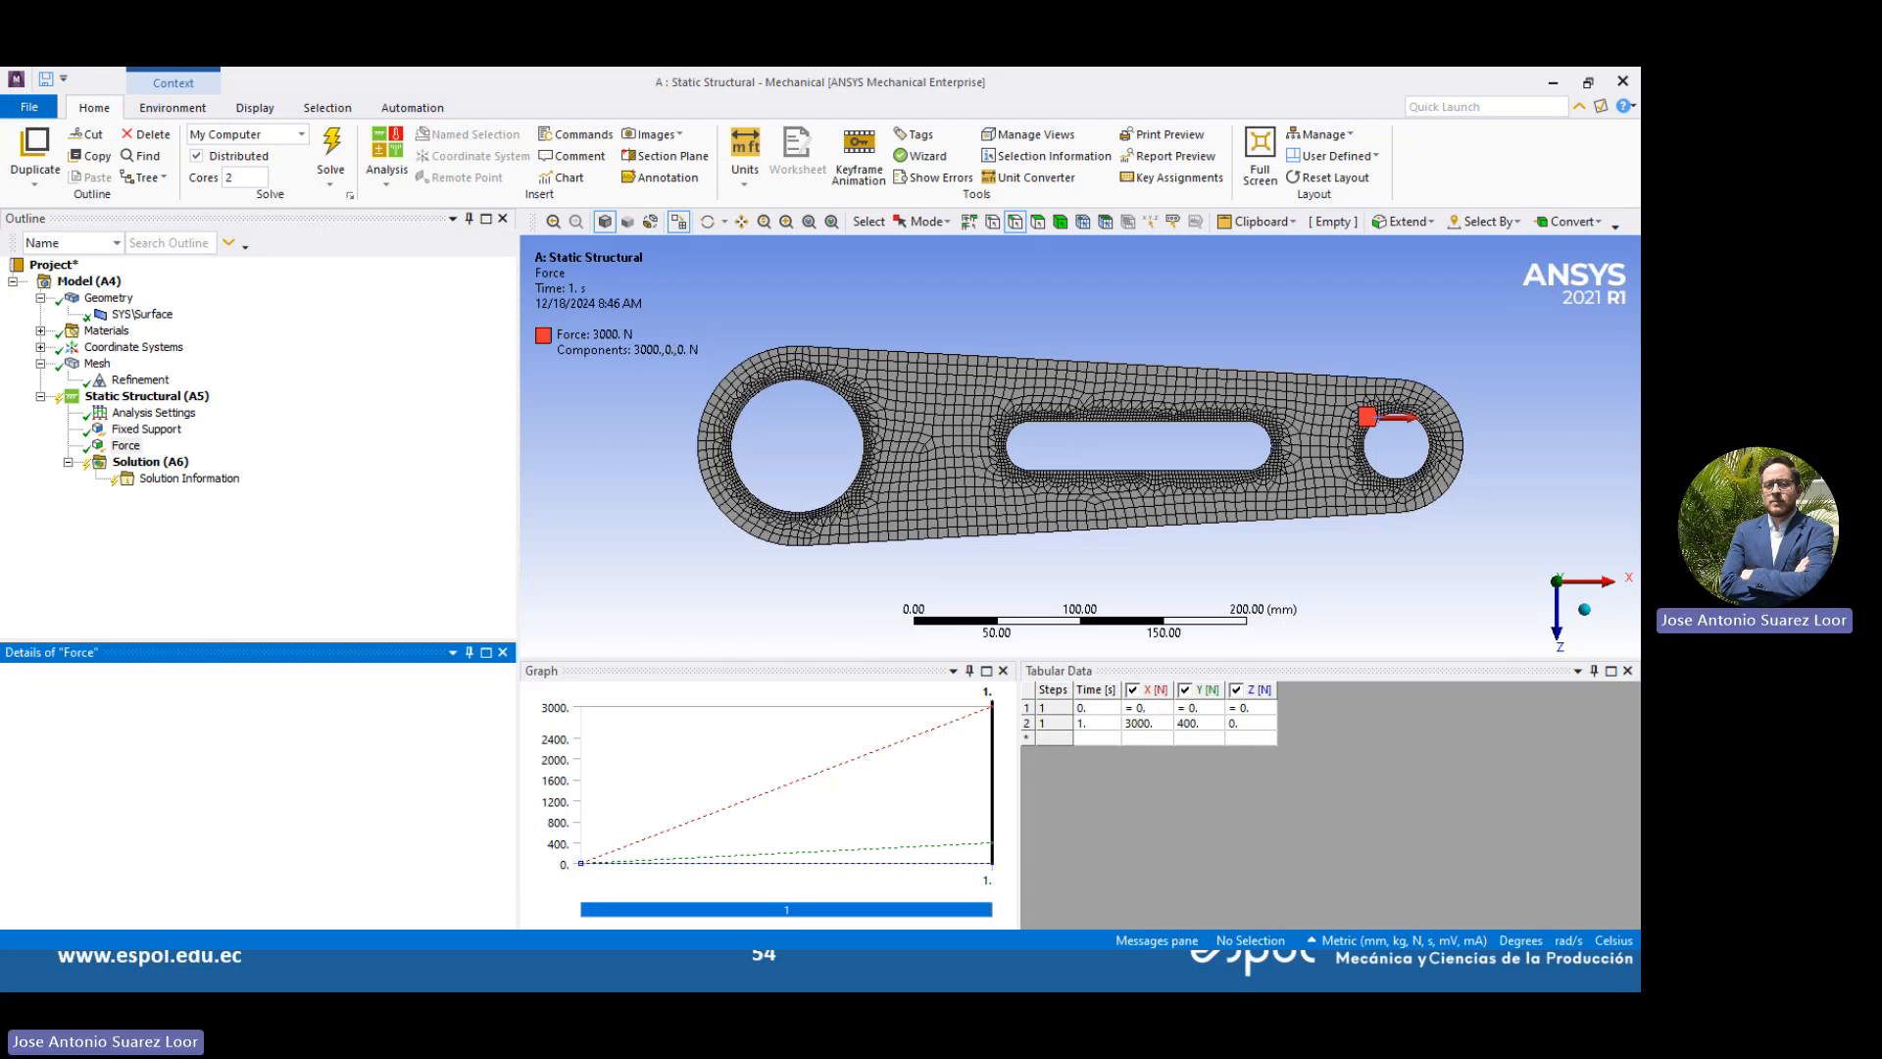
left_click(402, 856)
type("4")
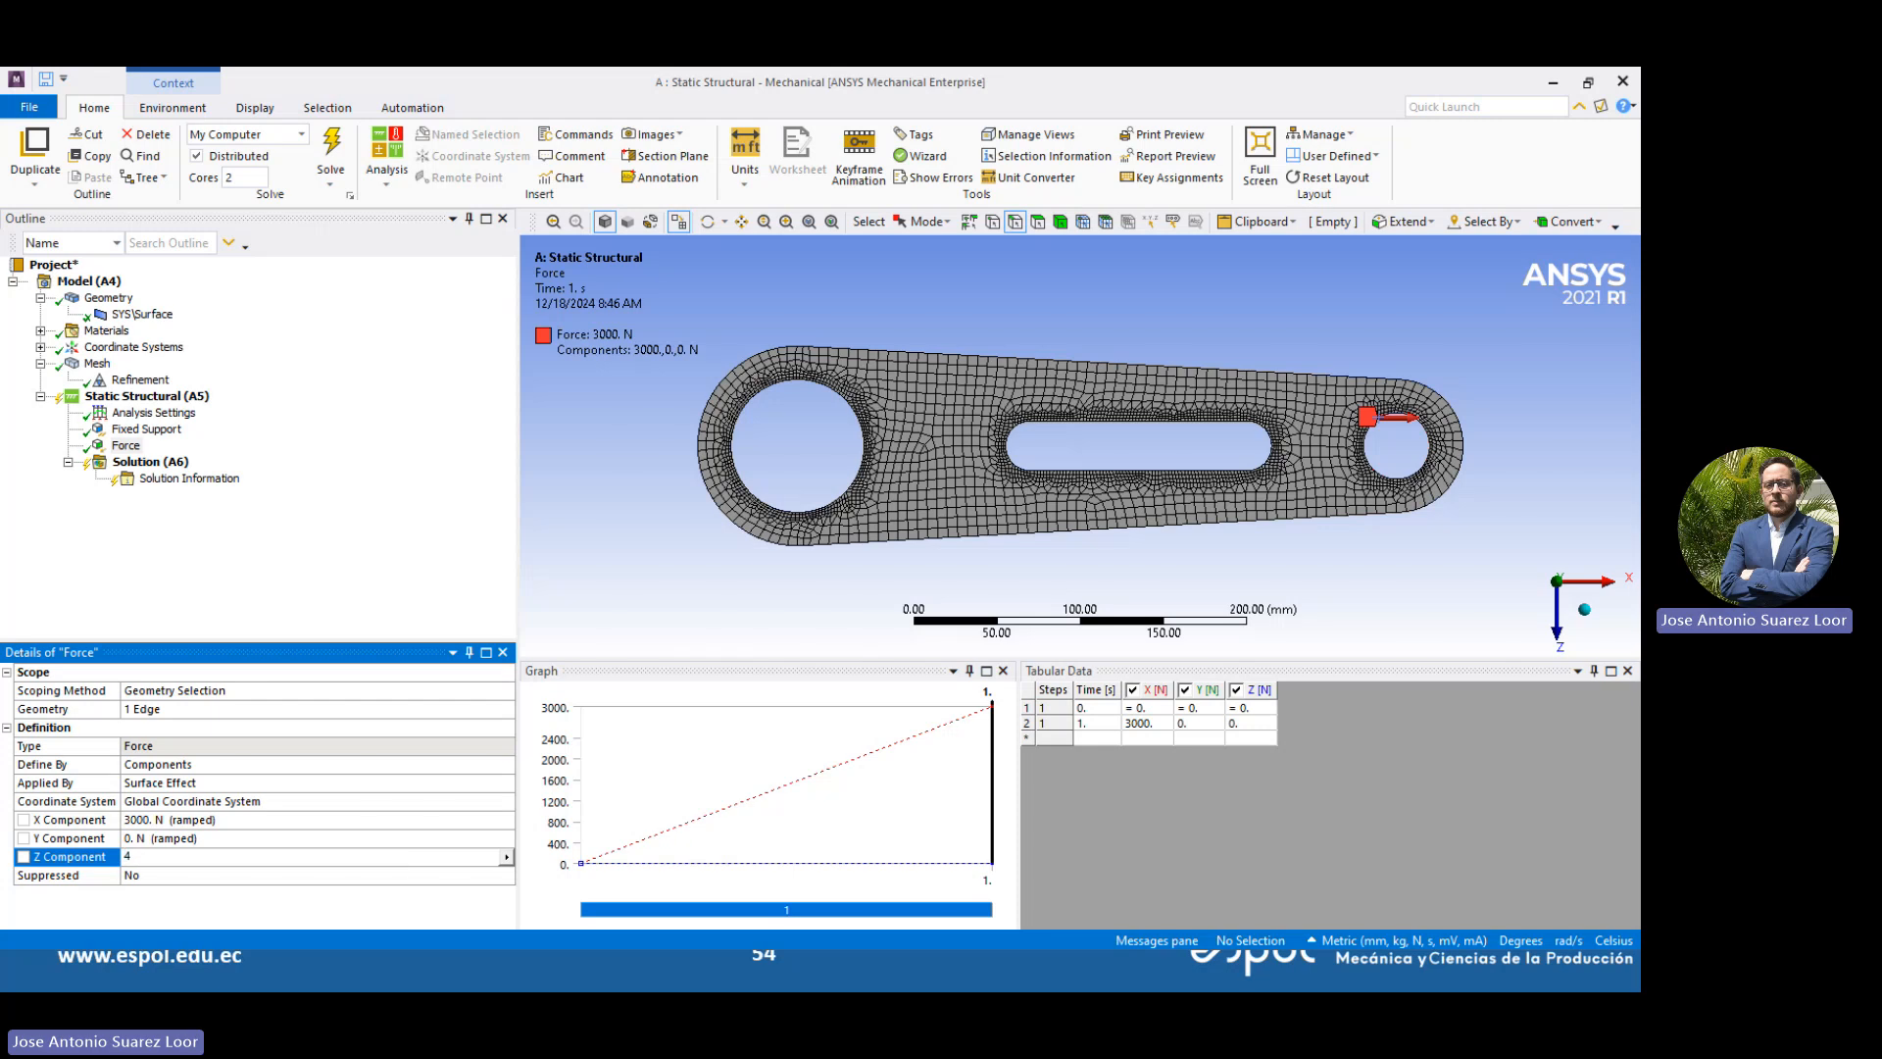
type("00")
key("Return")
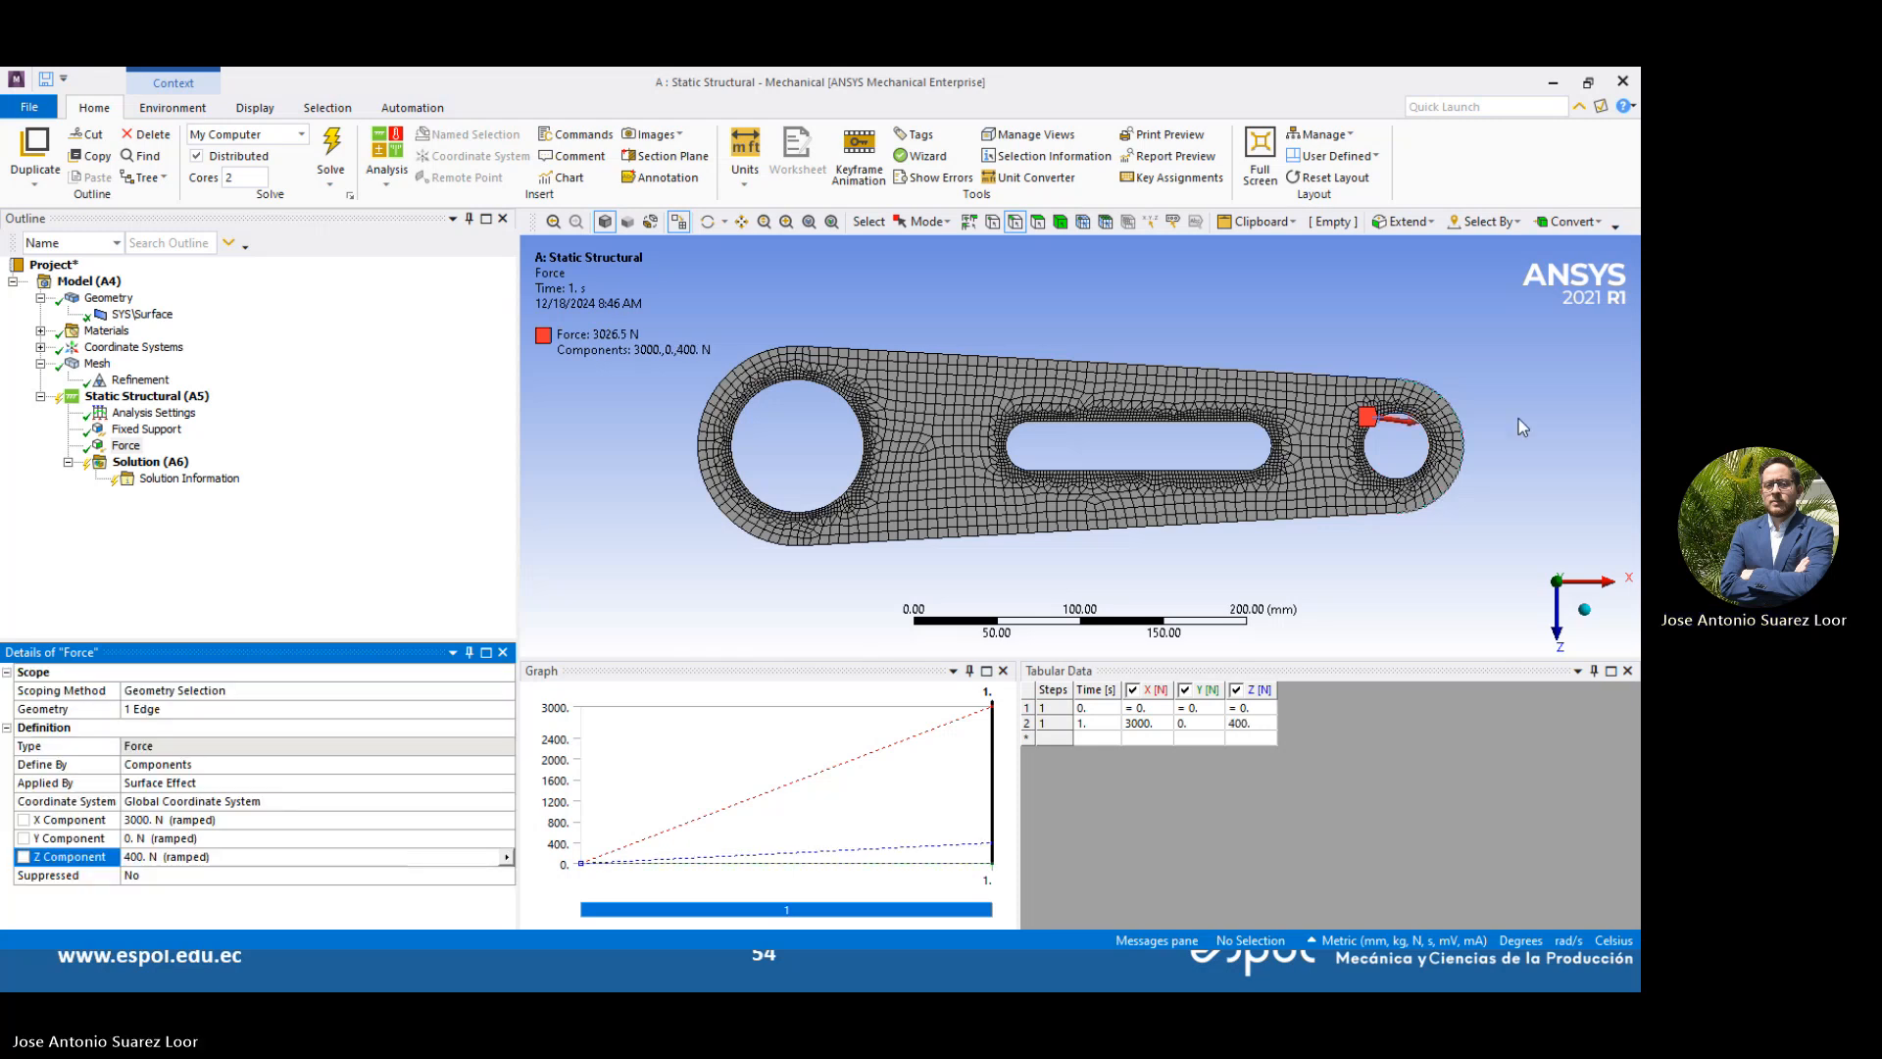
middle_click_drag(1411, 388, 1128, 535)
middle_click_drag(1323, 508, 1047, 490)
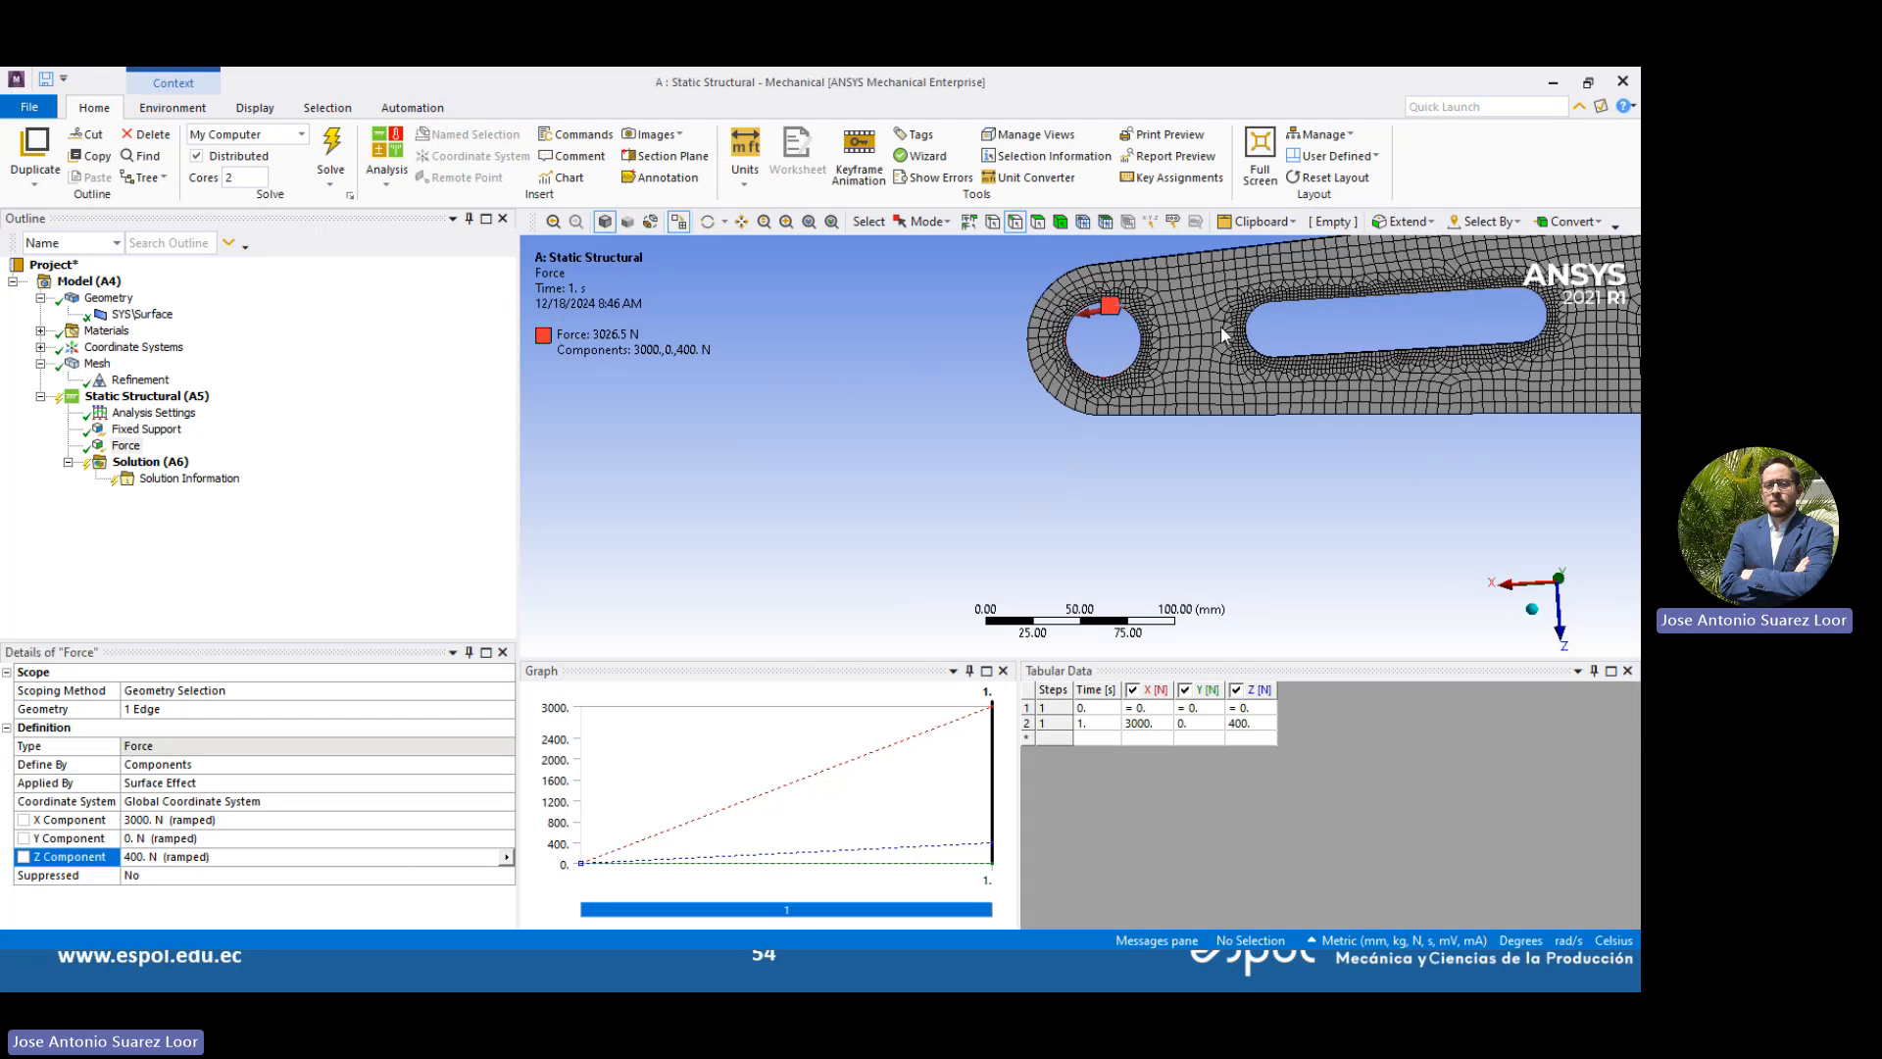
Examine the Force's direction at the small hole, viewing the link along X and then face-on from the opposite side
scroll(1155, 345, "up", 2)
scroll(1107, 280, "down", 2)
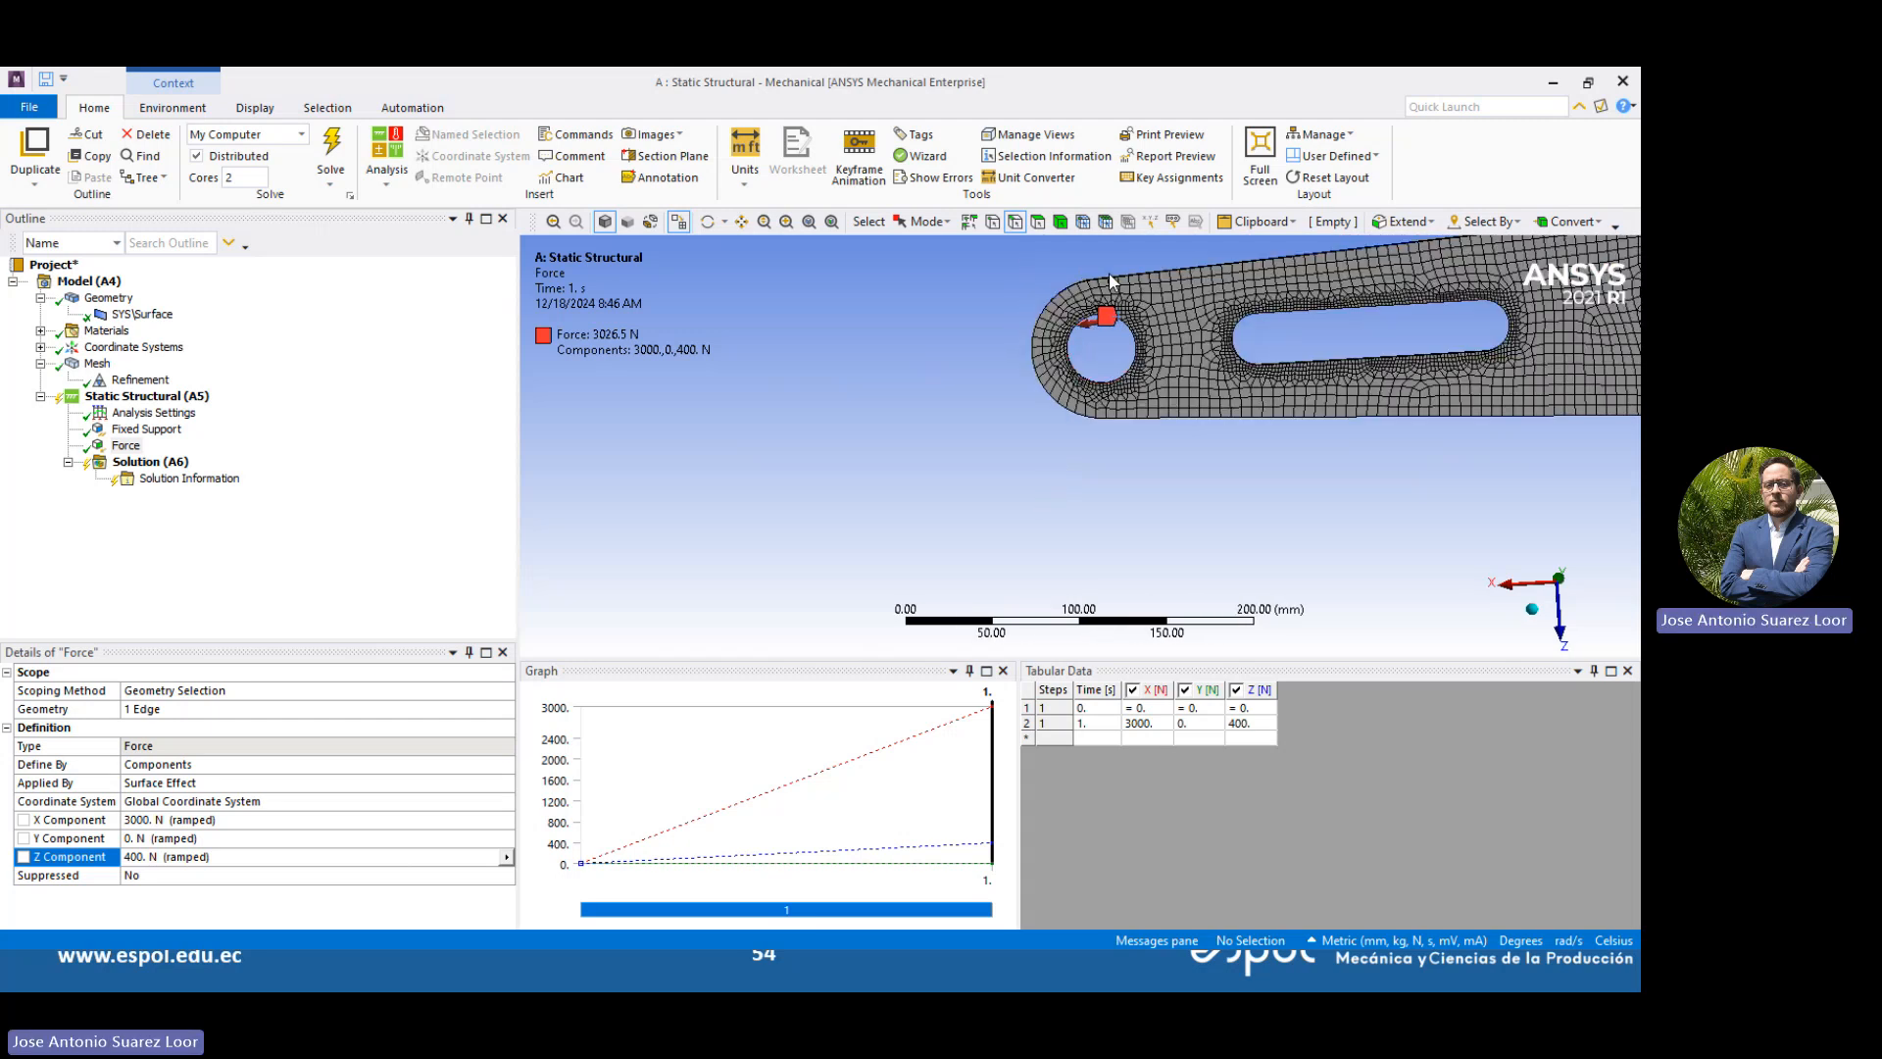
scroll(1110, 282, "down", 1)
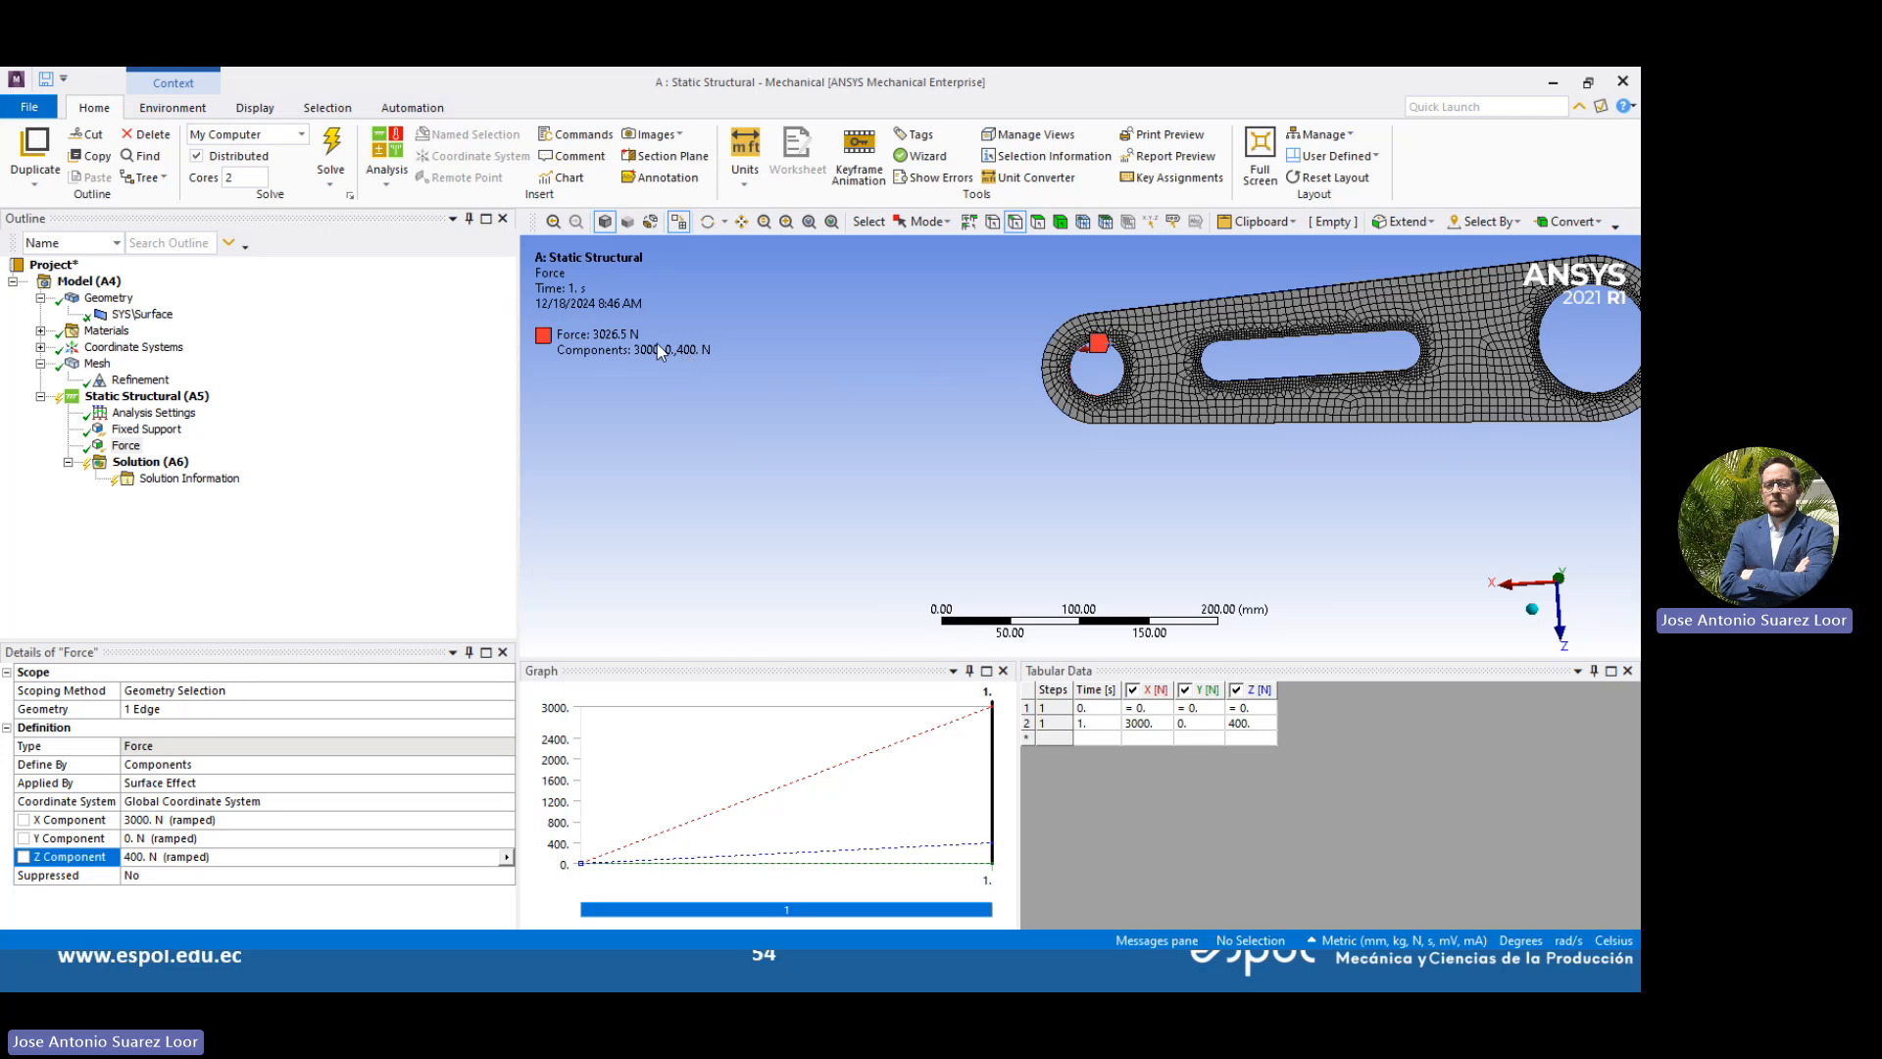
left_click(1510, 582)
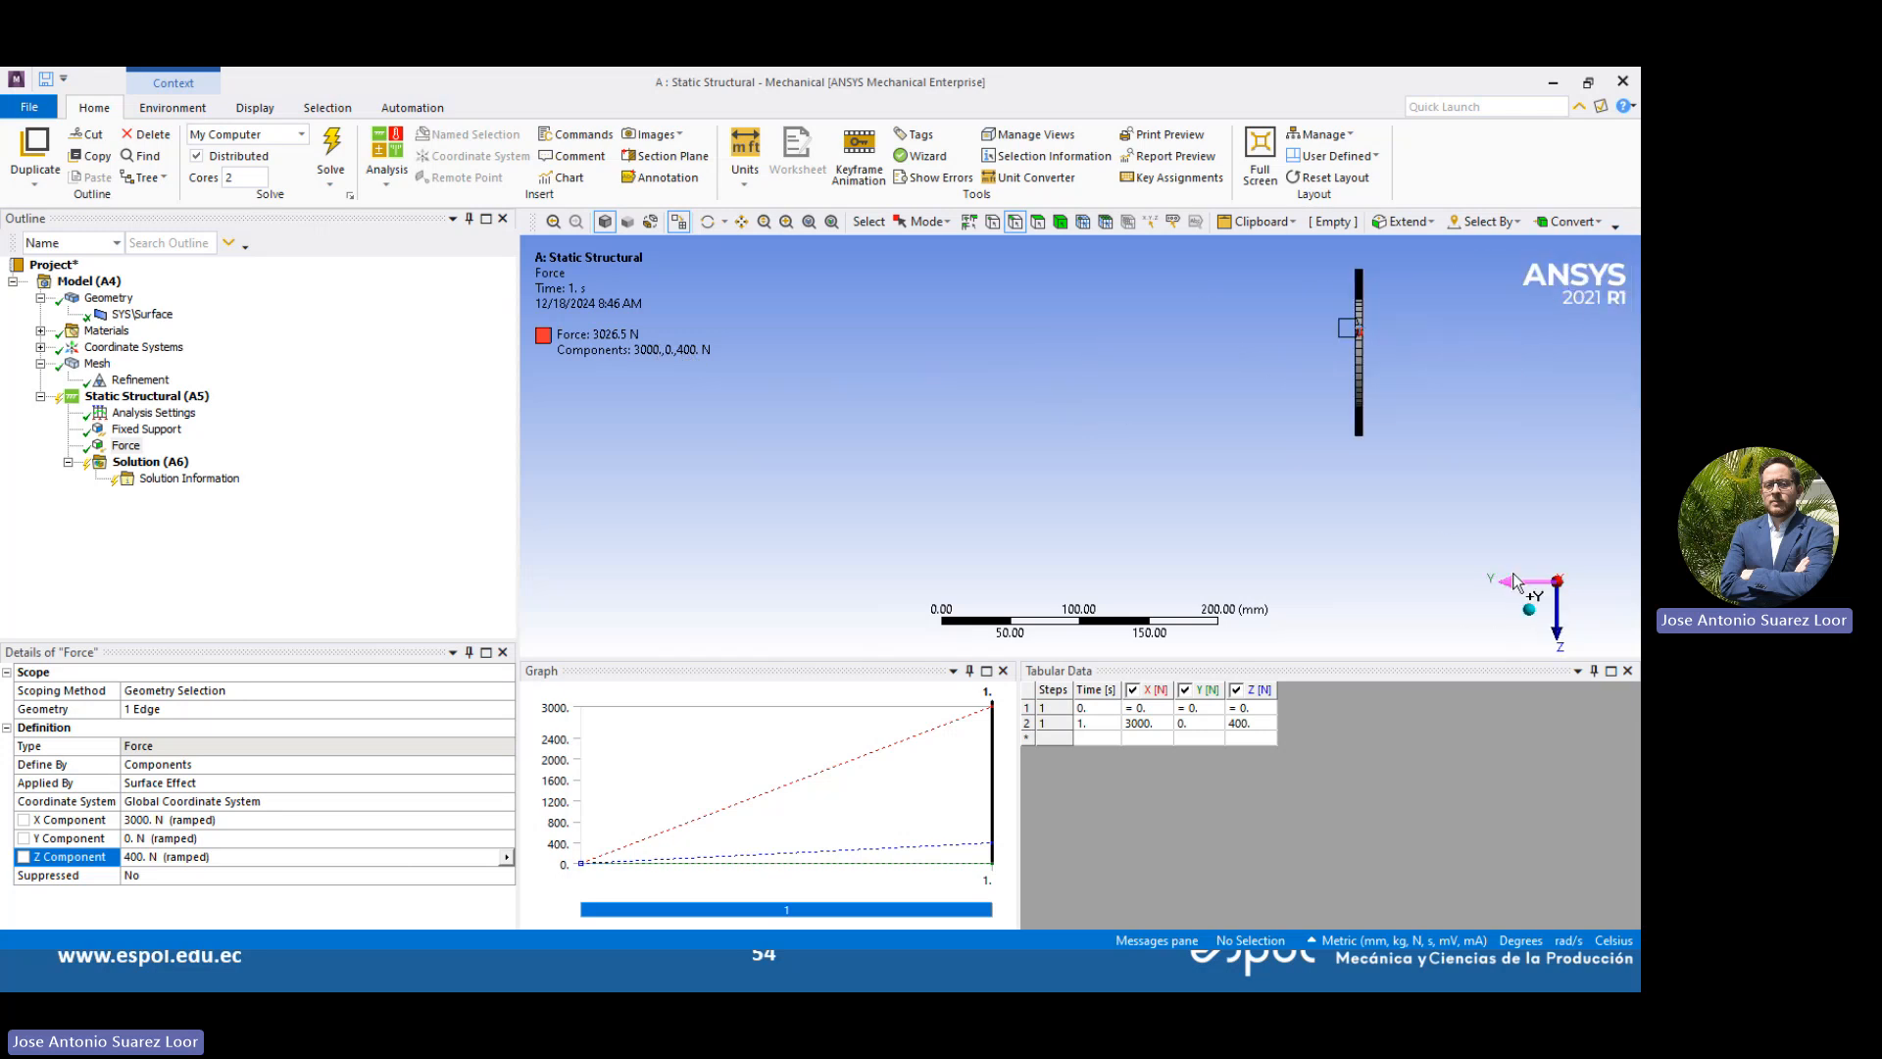
left_click(1513, 579)
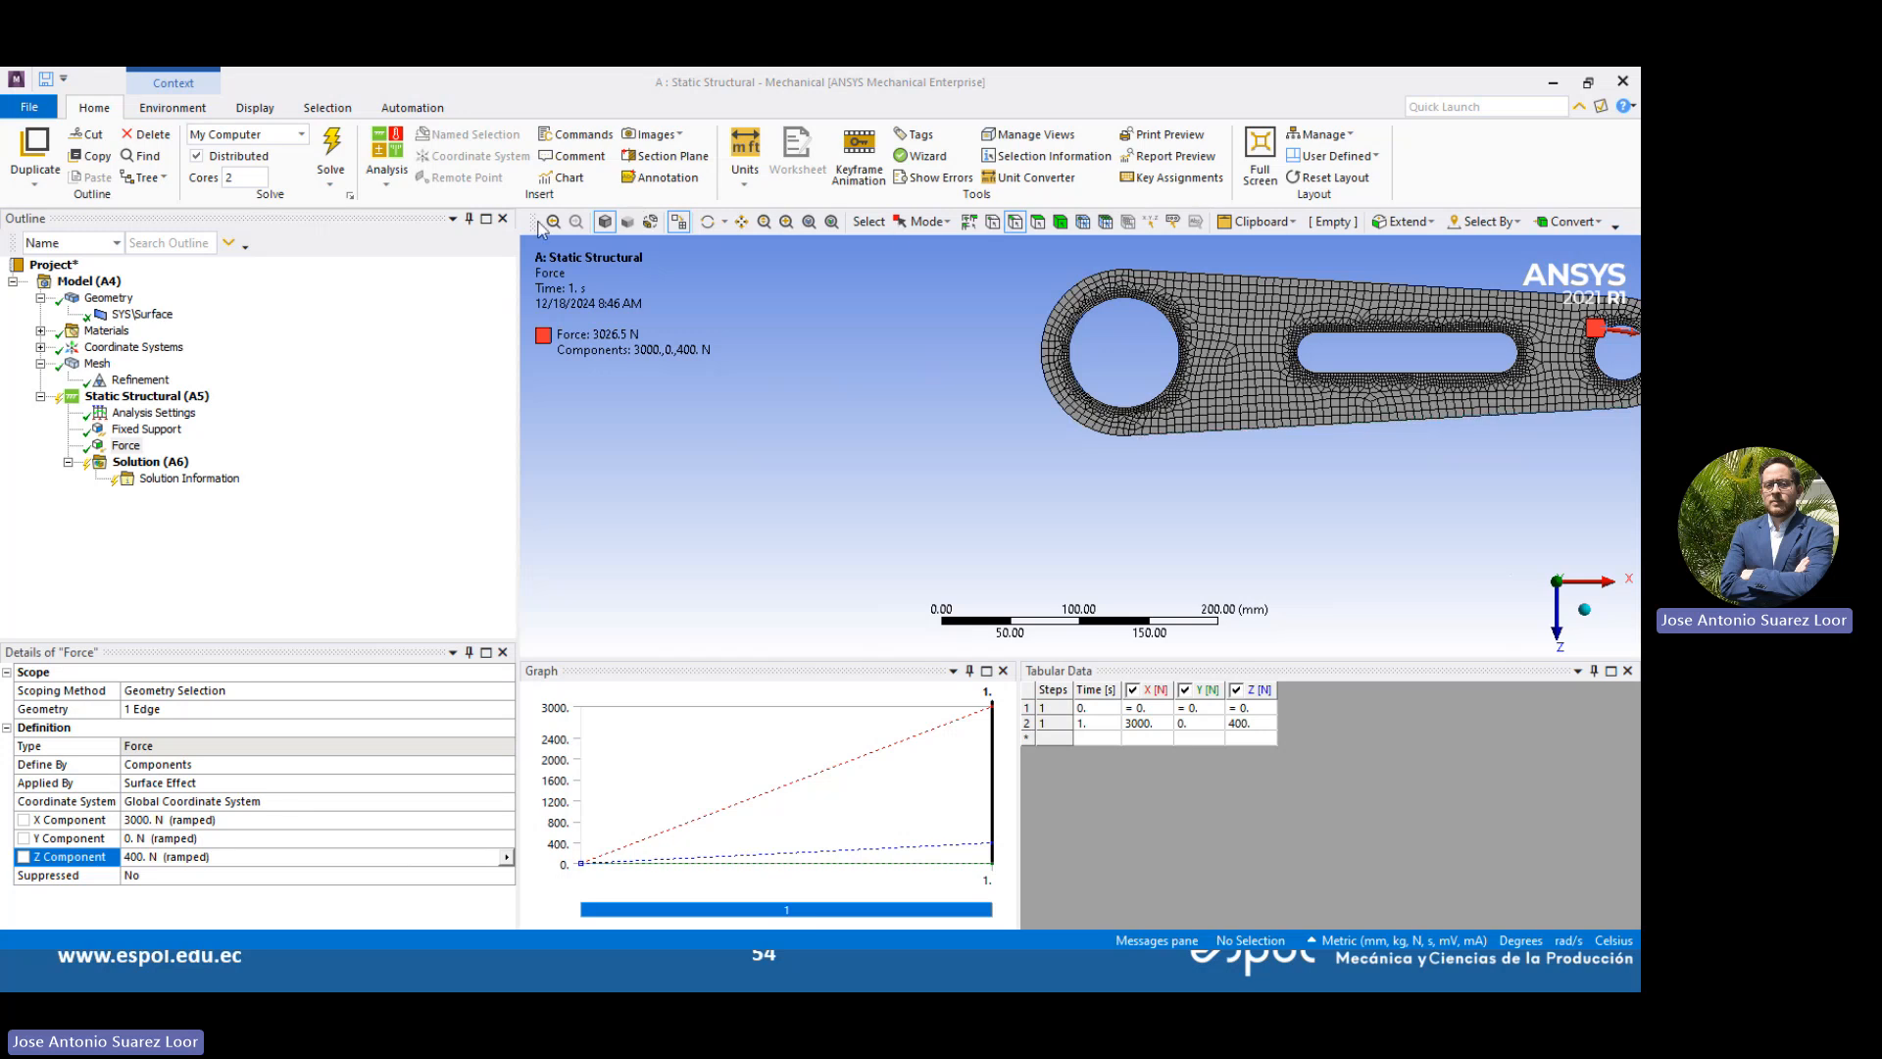
left_click(741, 222)
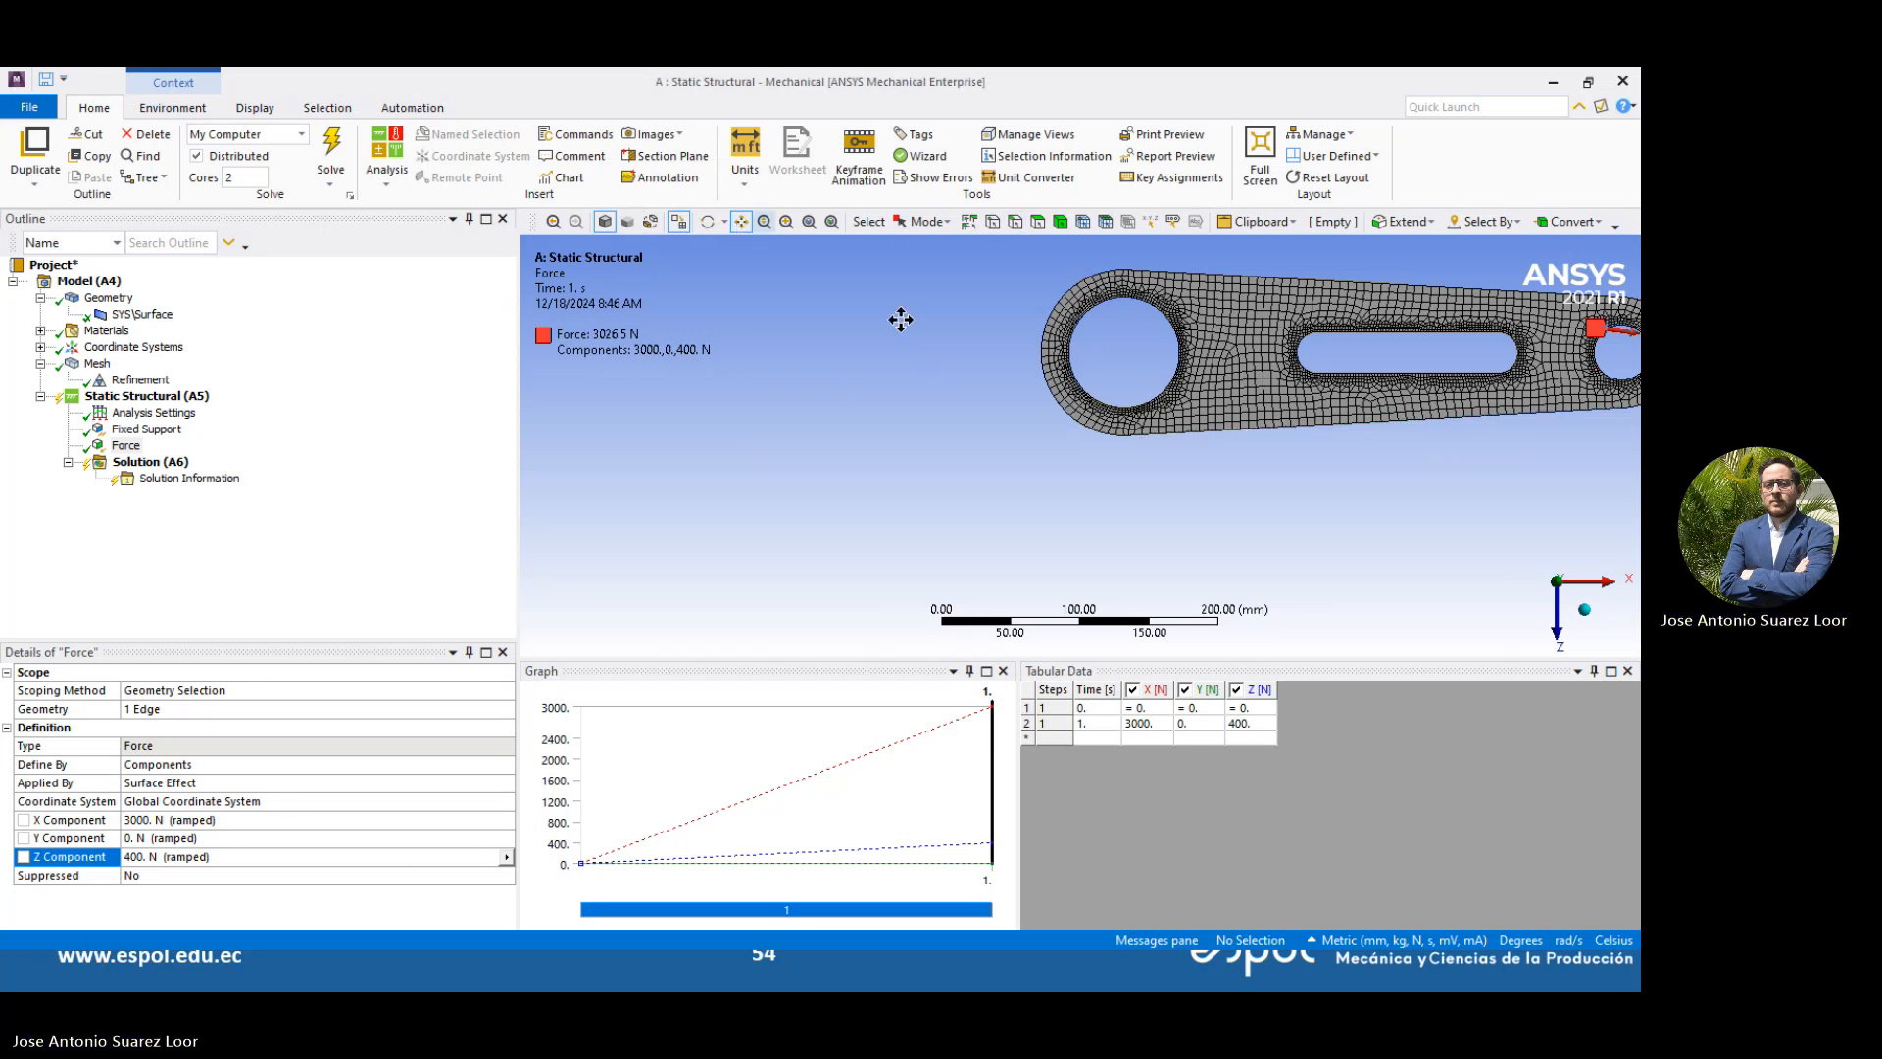
left_click_drag(1213, 466, 900, 555)
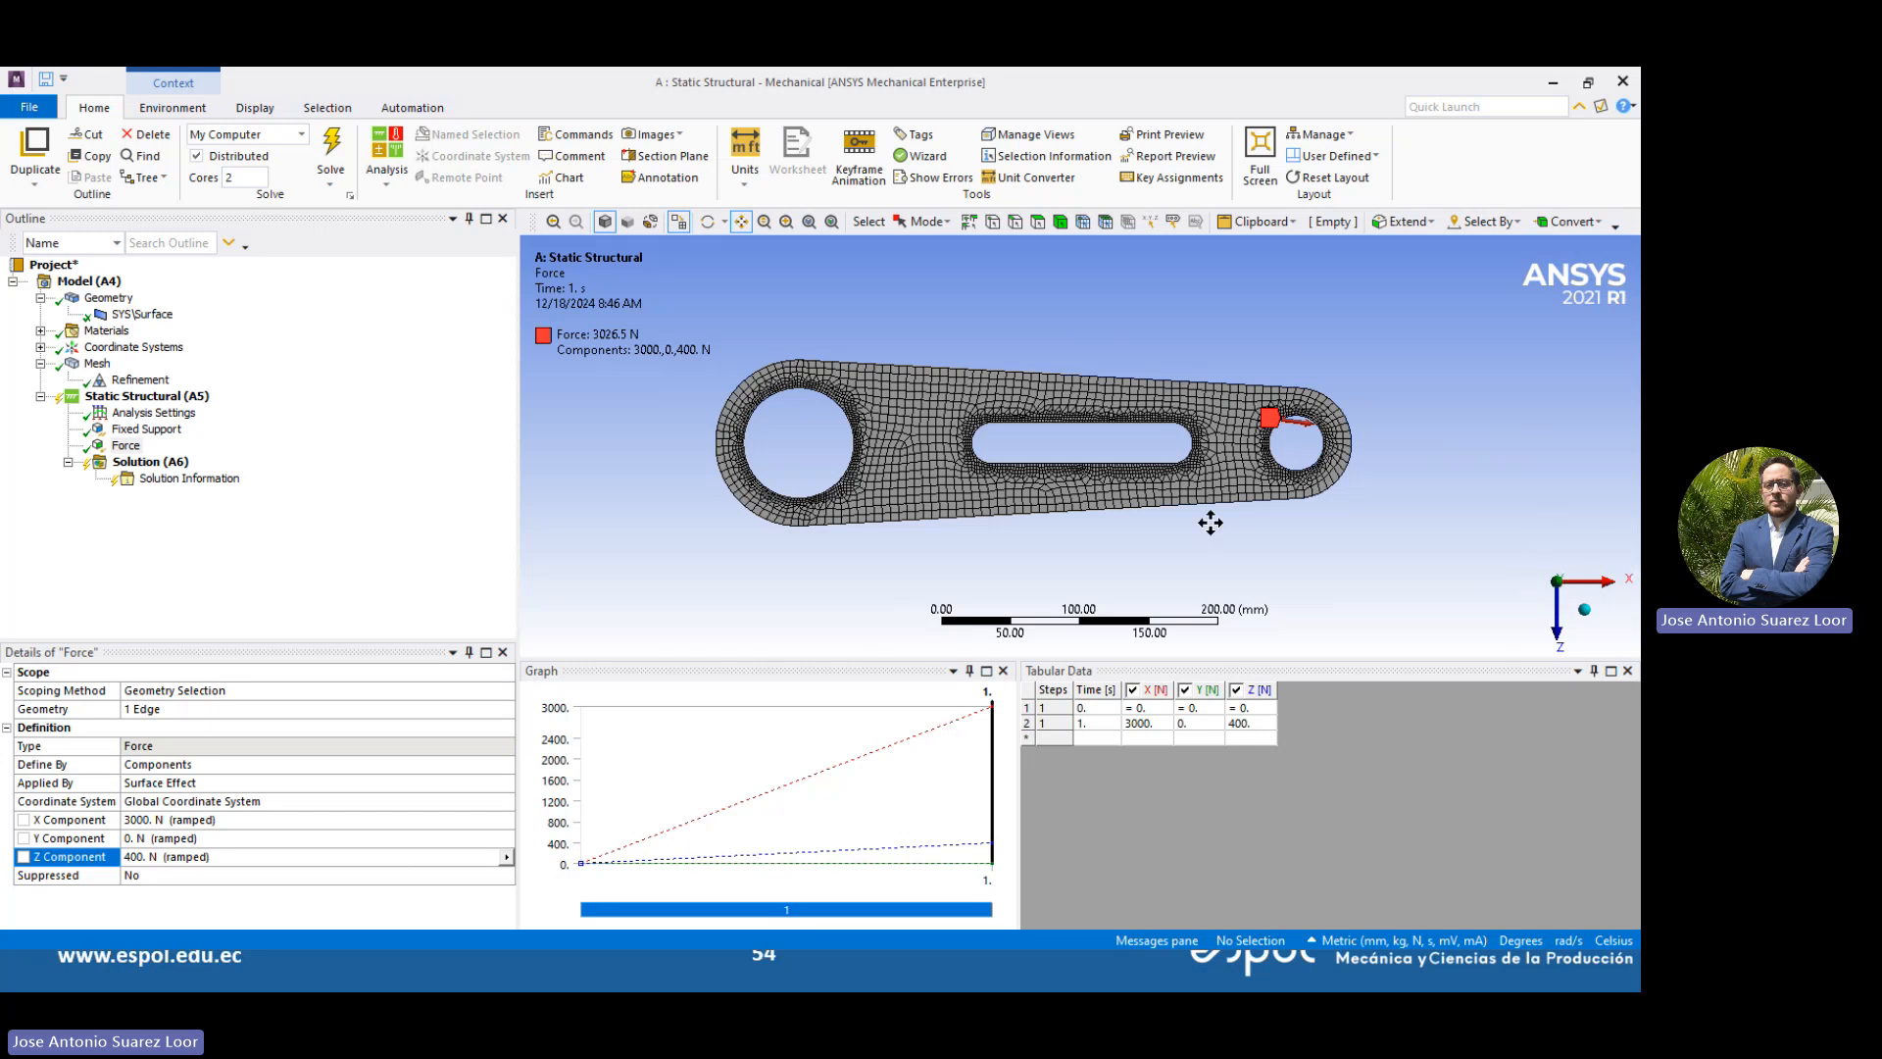
scroll(1294, 402, "up", 4)
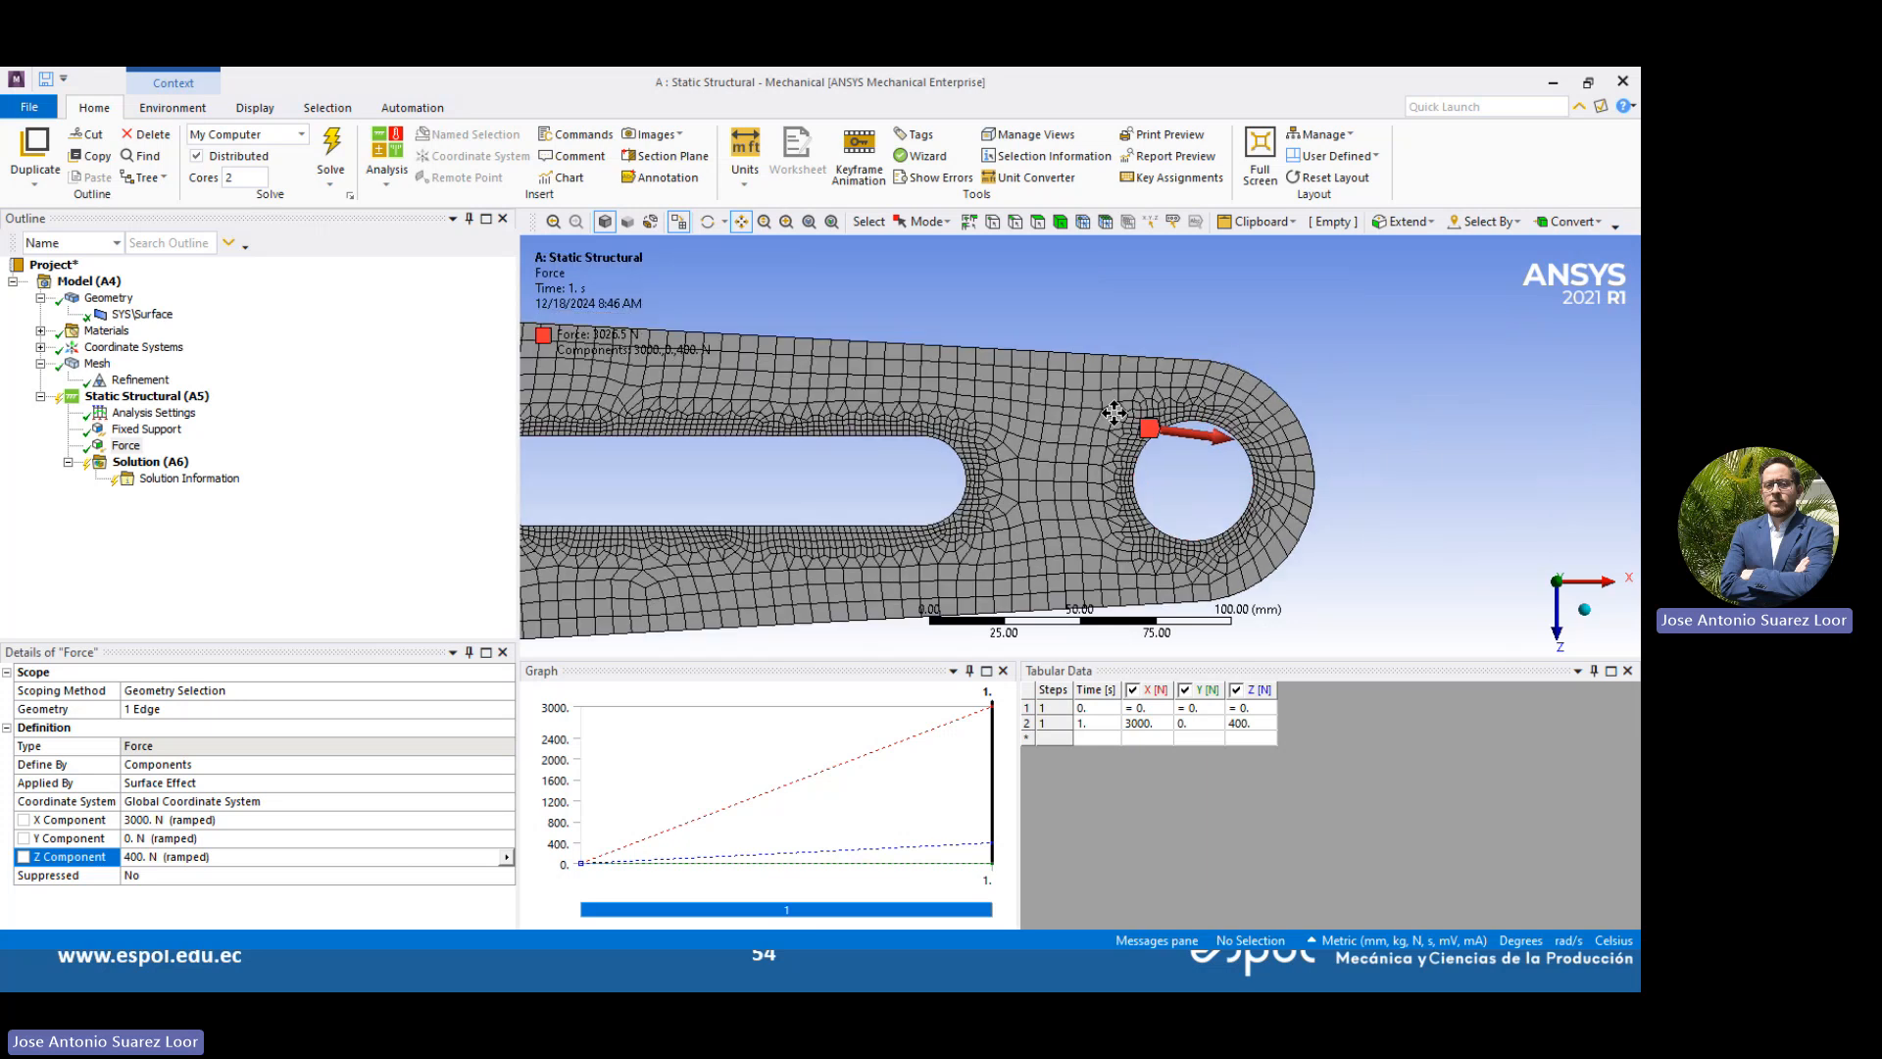
scroll(1184, 413, "up", 2)
left_click_drag(1096, 416, 956, 405)
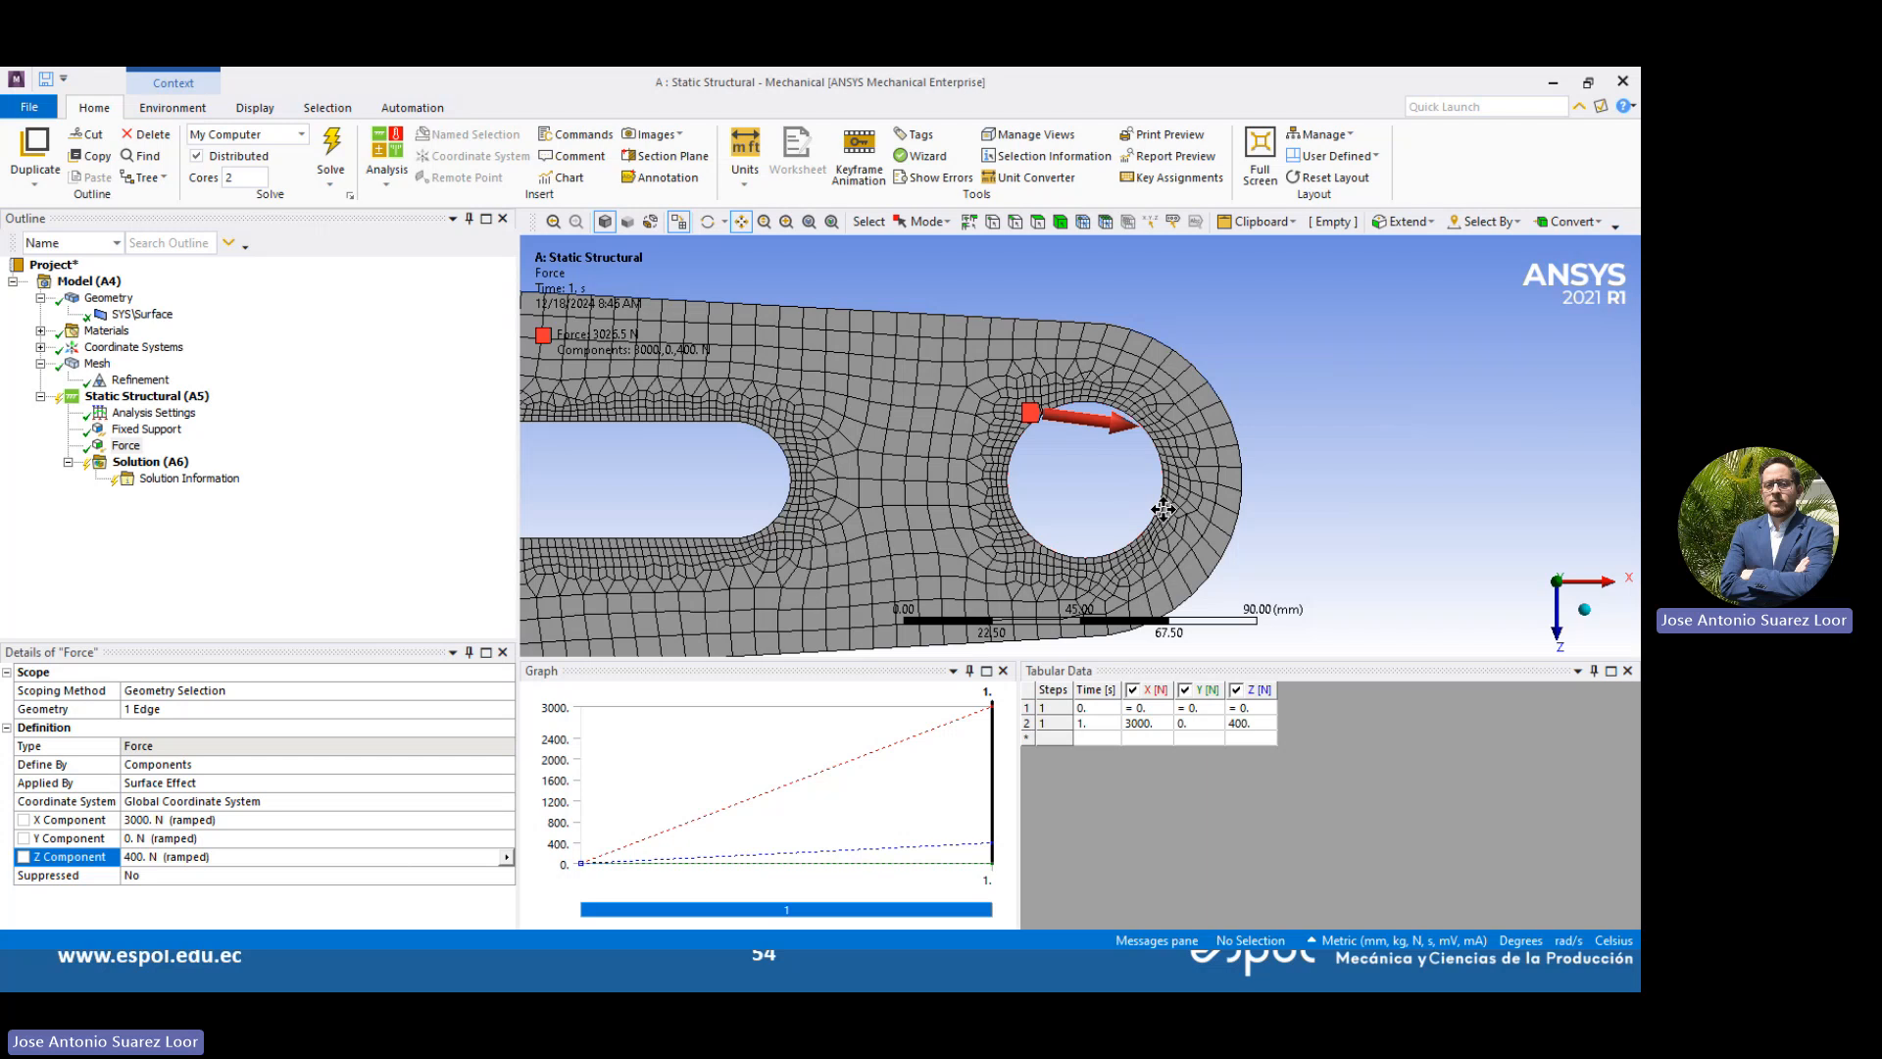
scroll(1162, 509, "down", 5)
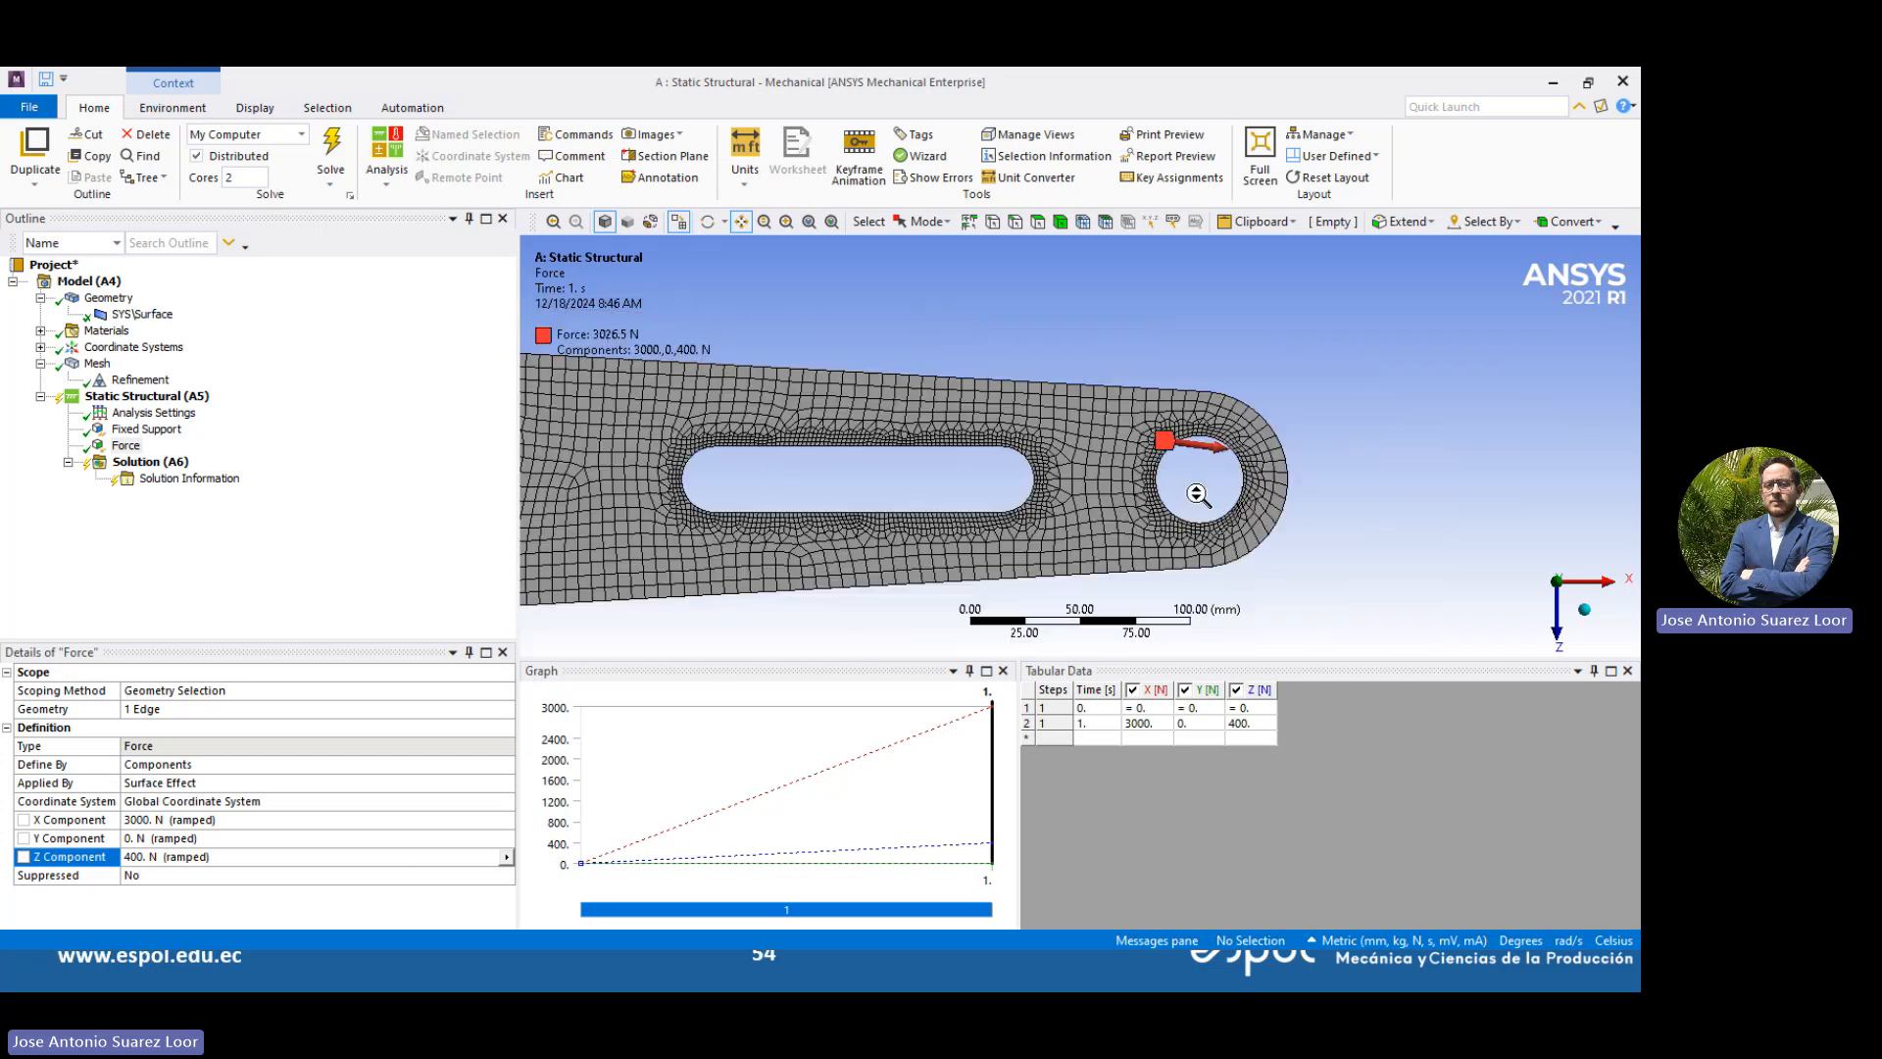
Solve the Static Structural analysis with the fixed support and force applied
left_click(147, 396)
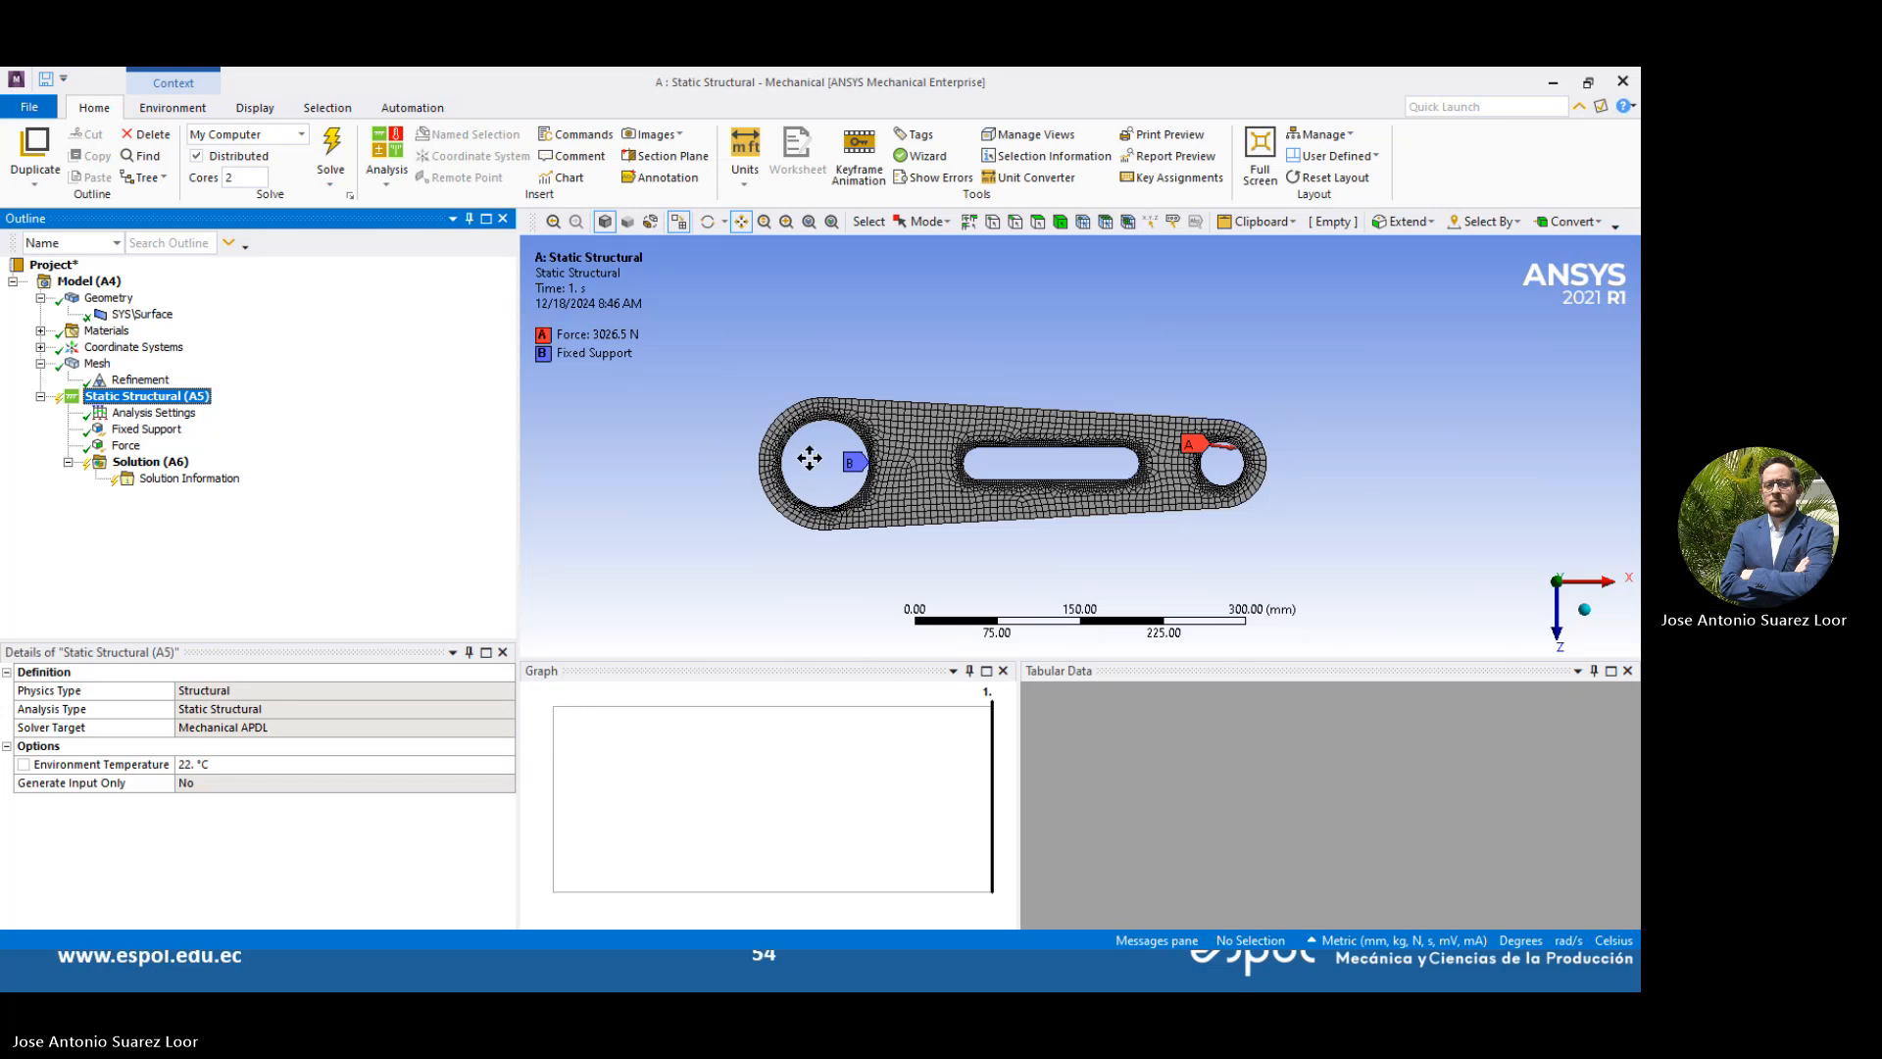
right_click(157, 396)
left_click(259, 441)
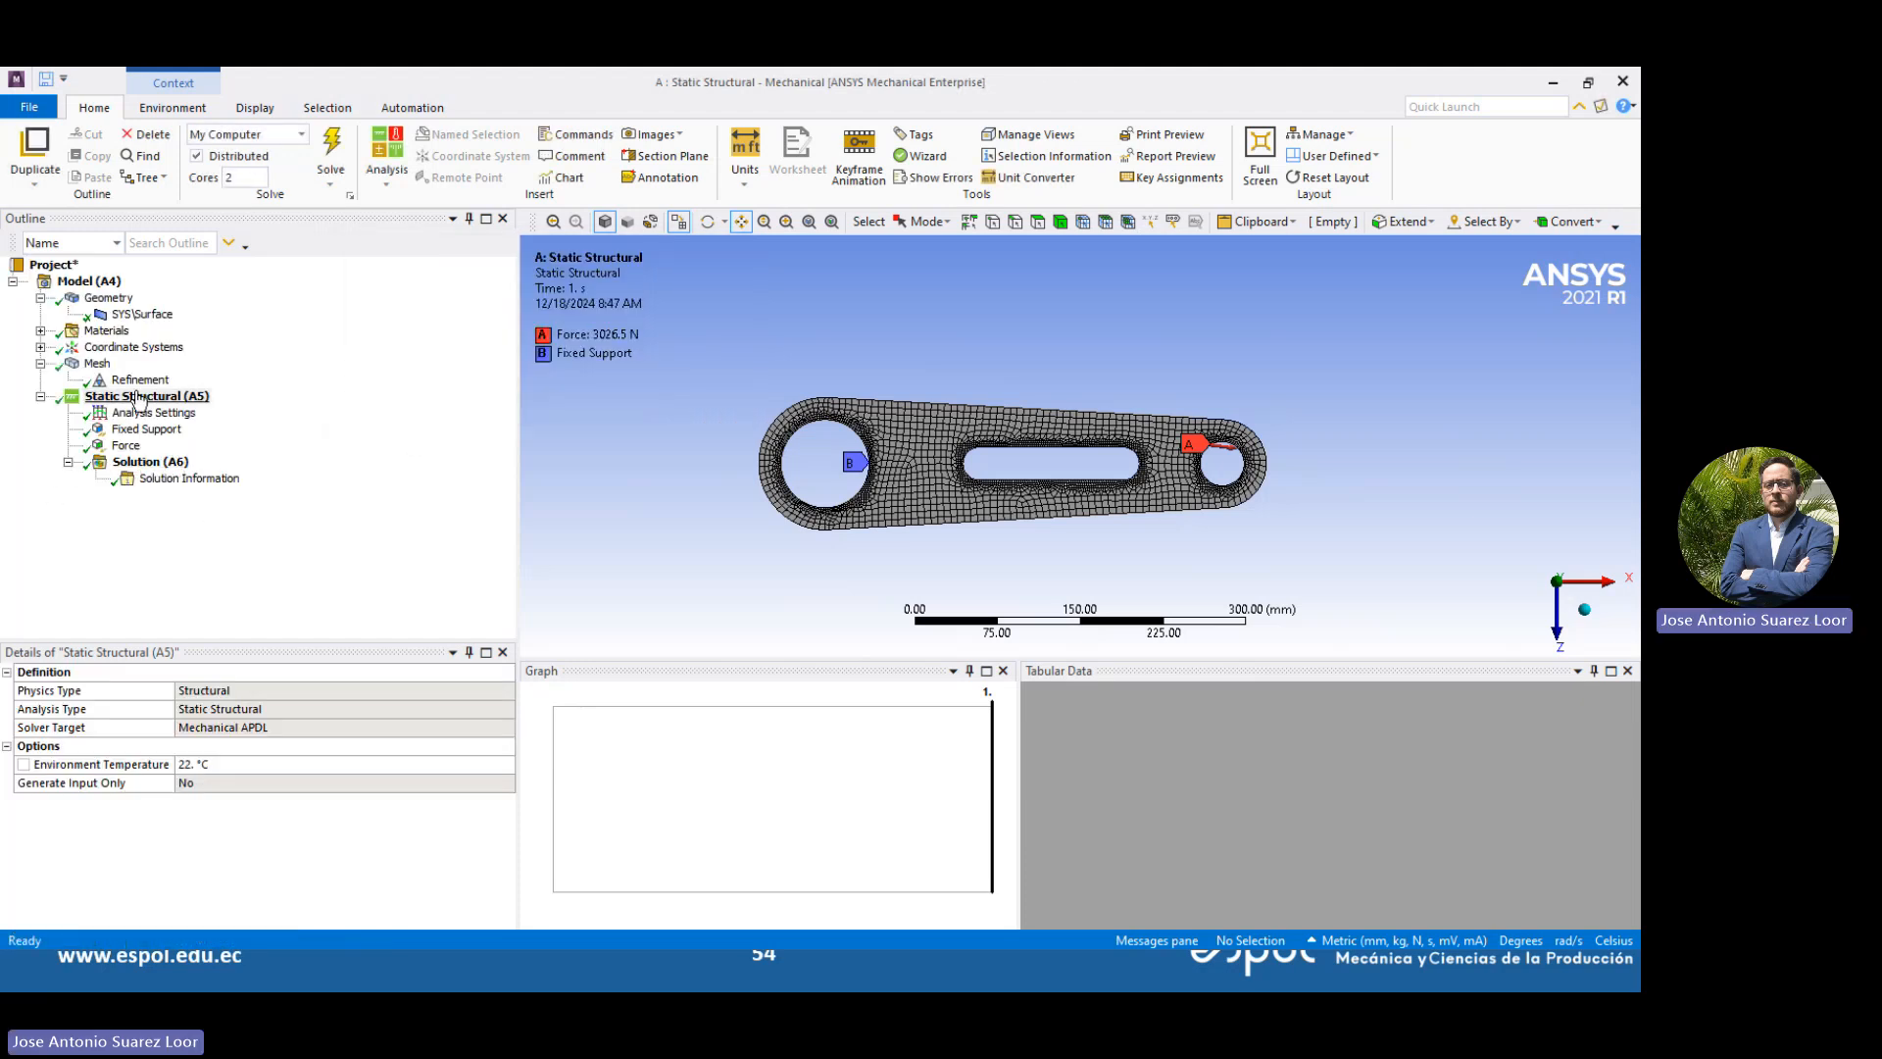
Add Equivalent (von-Mises) strain and Equivalent (von-Mises) stress results to the Solution
right_click(150, 460)
mouse_move(299, 481)
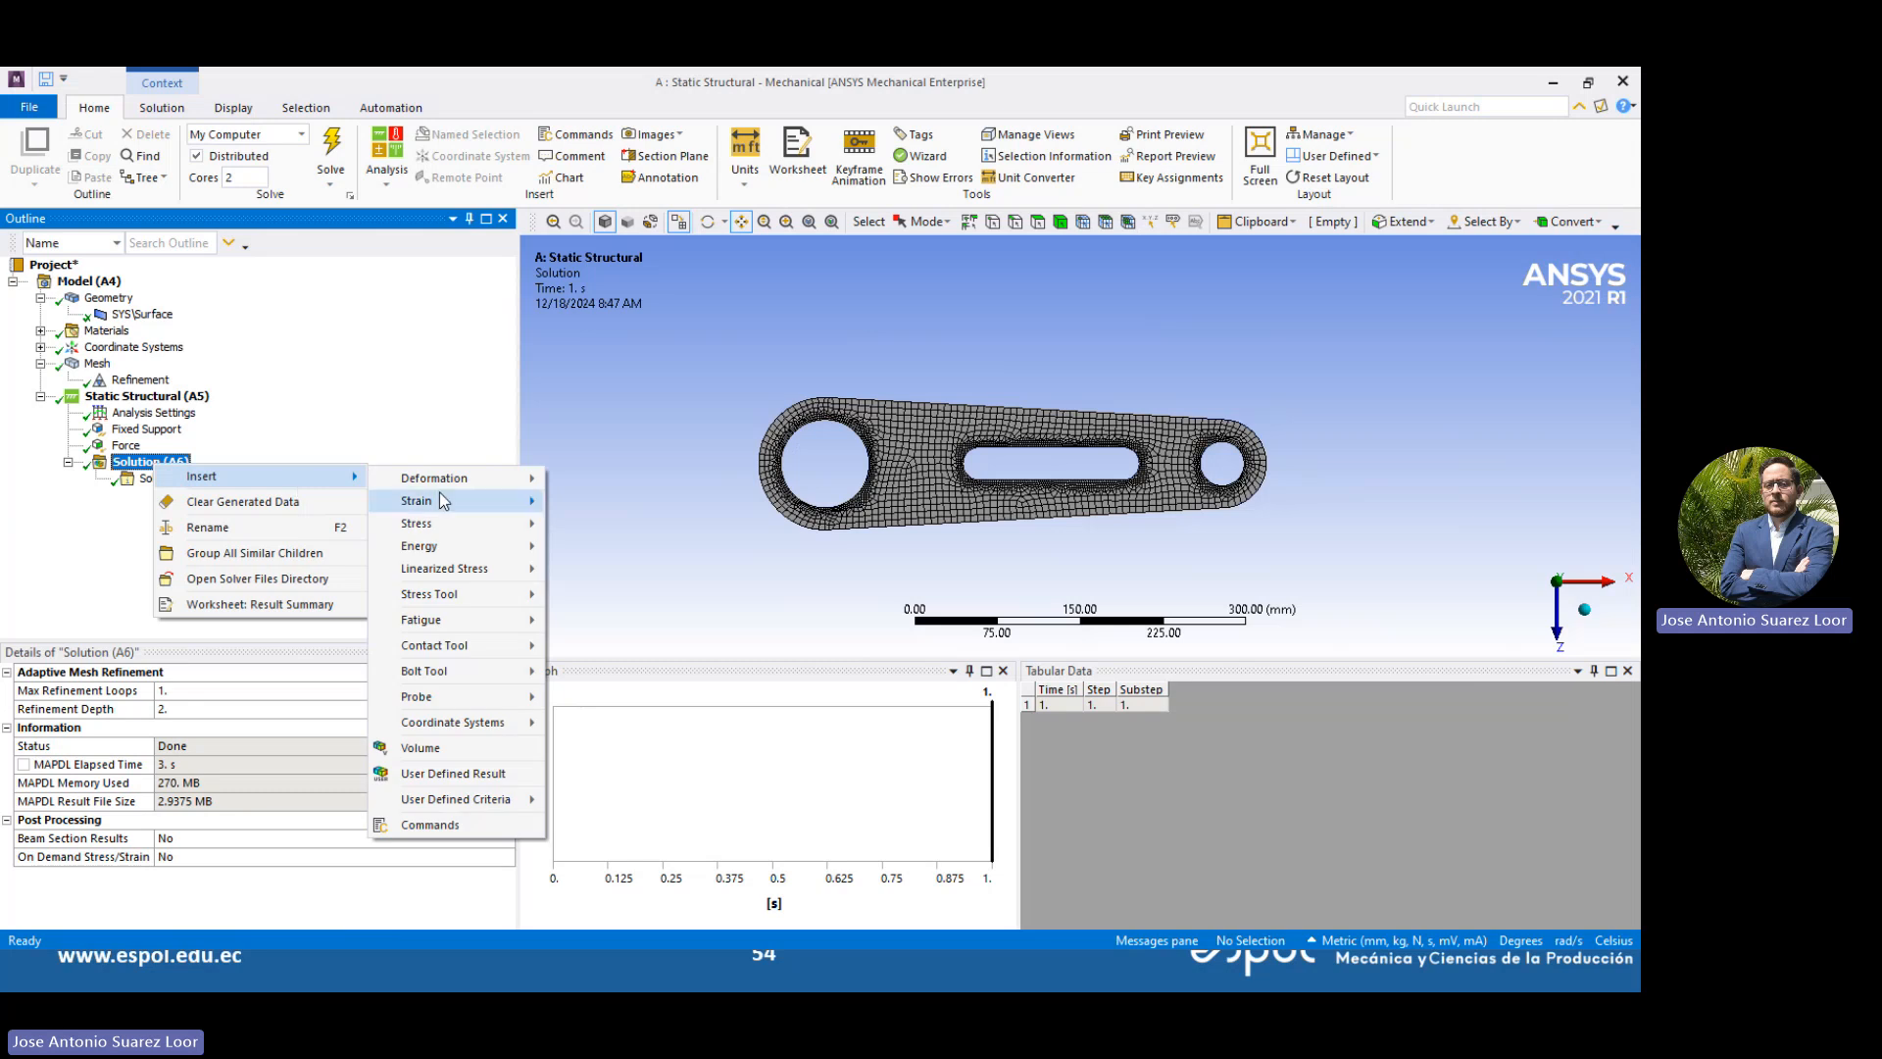
mouse_move(439, 500)
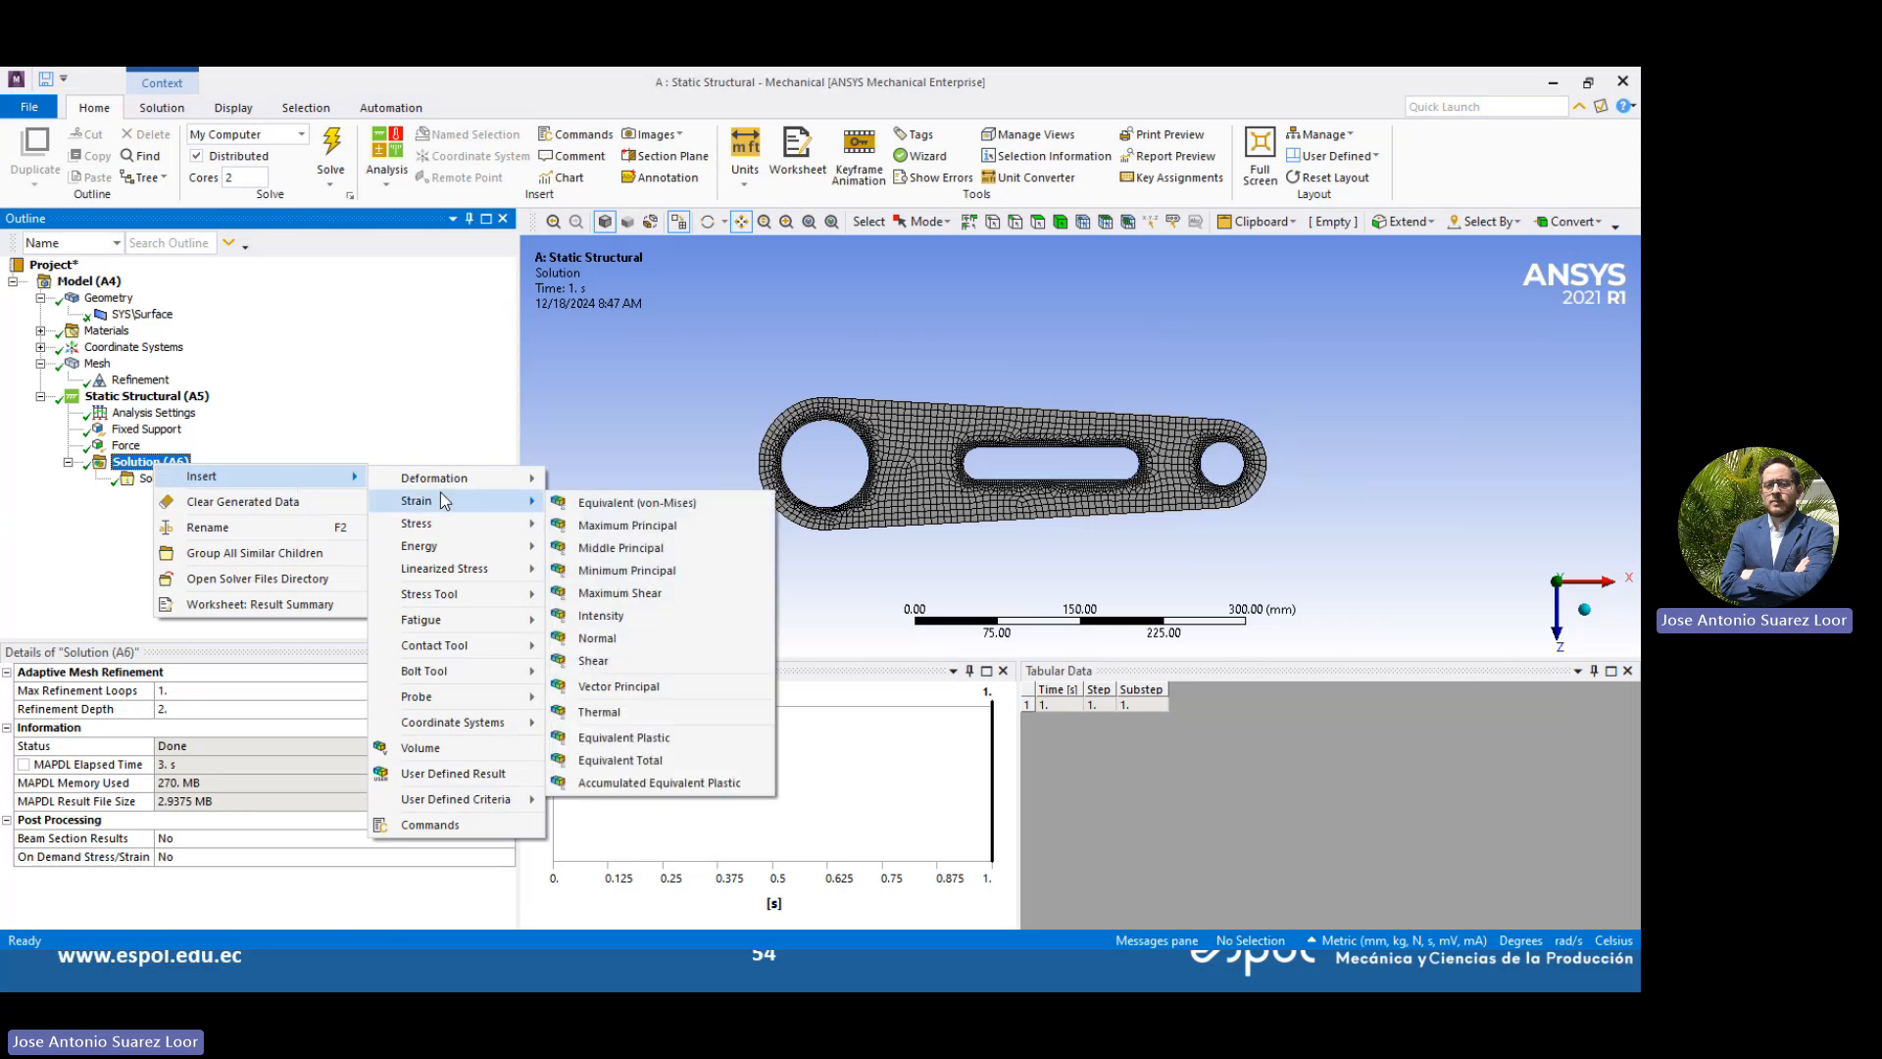
left_click(684, 510)
right_click(147, 462)
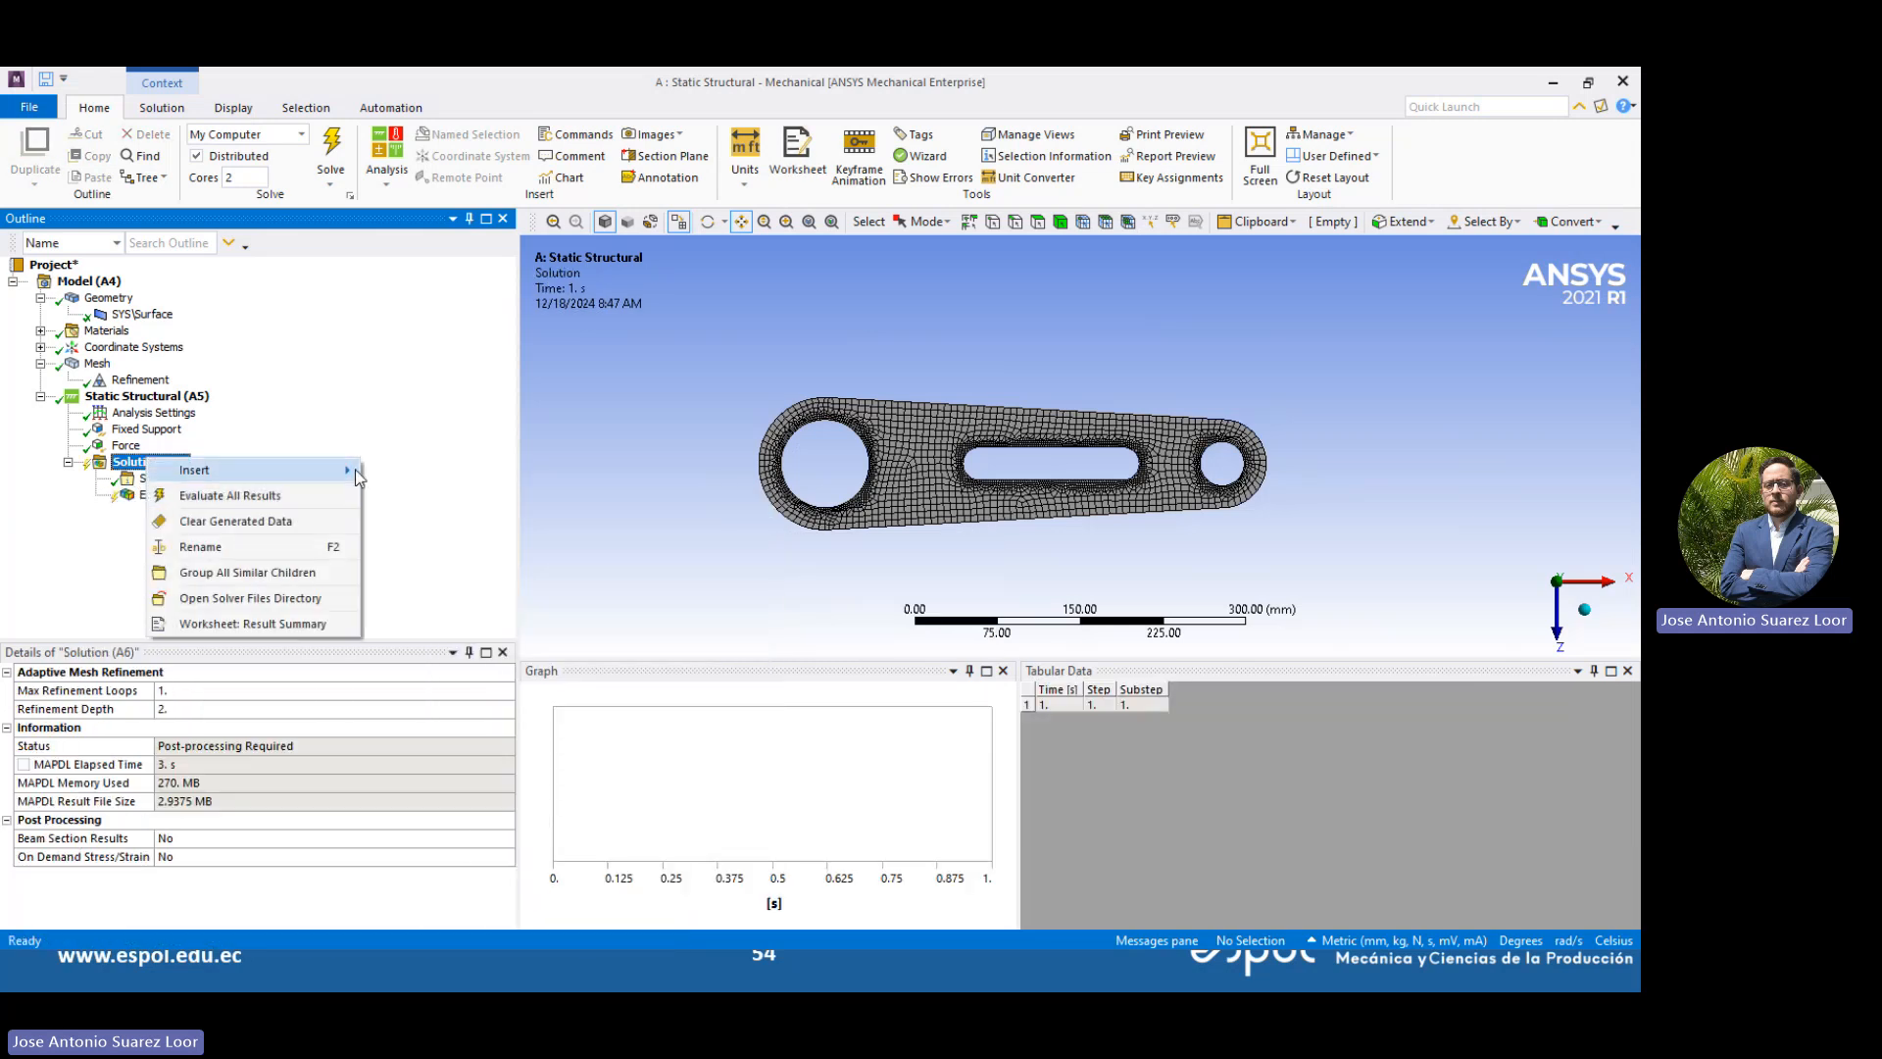
mouse_move(294, 471)
mouse_move(480, 515)
left_click(578, 520)
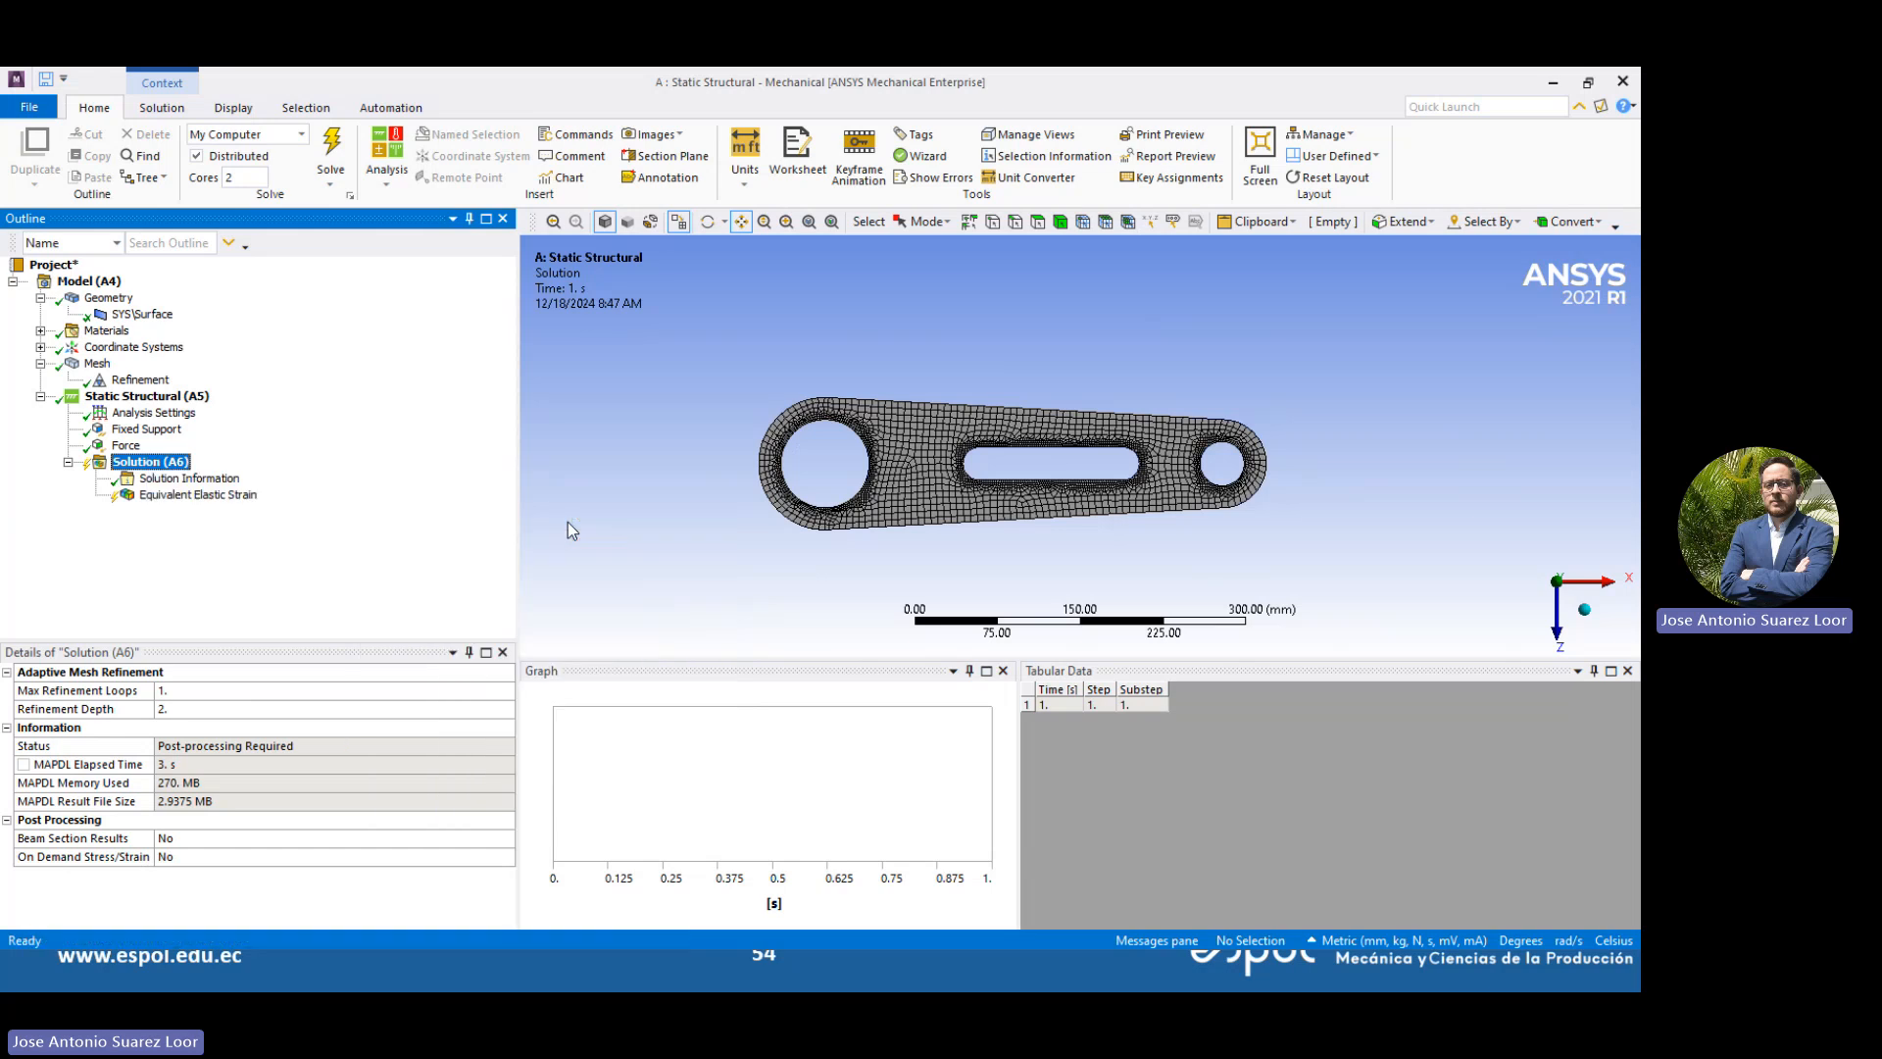
Add a Max Equivalent Stress stress tool to the Solution and select its Safety Factor result
right_click(162, 470)
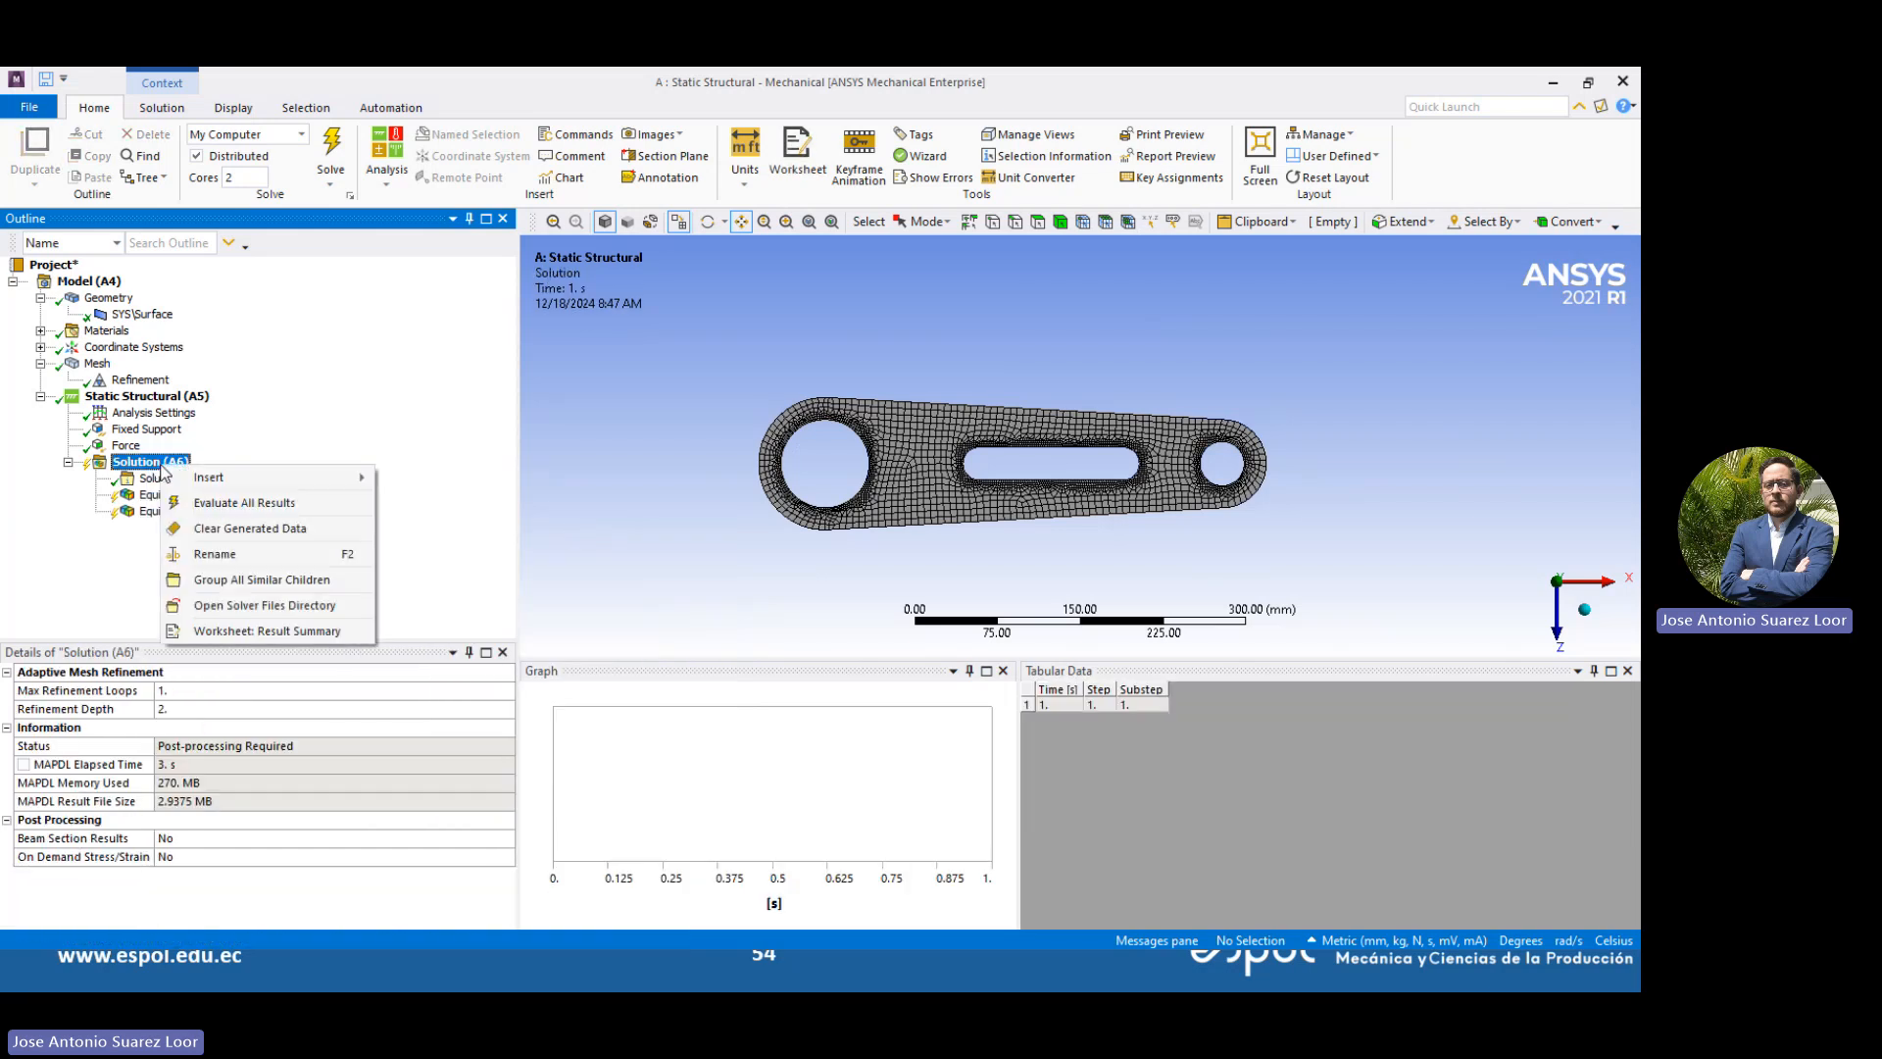
mouse_move(220, 480)
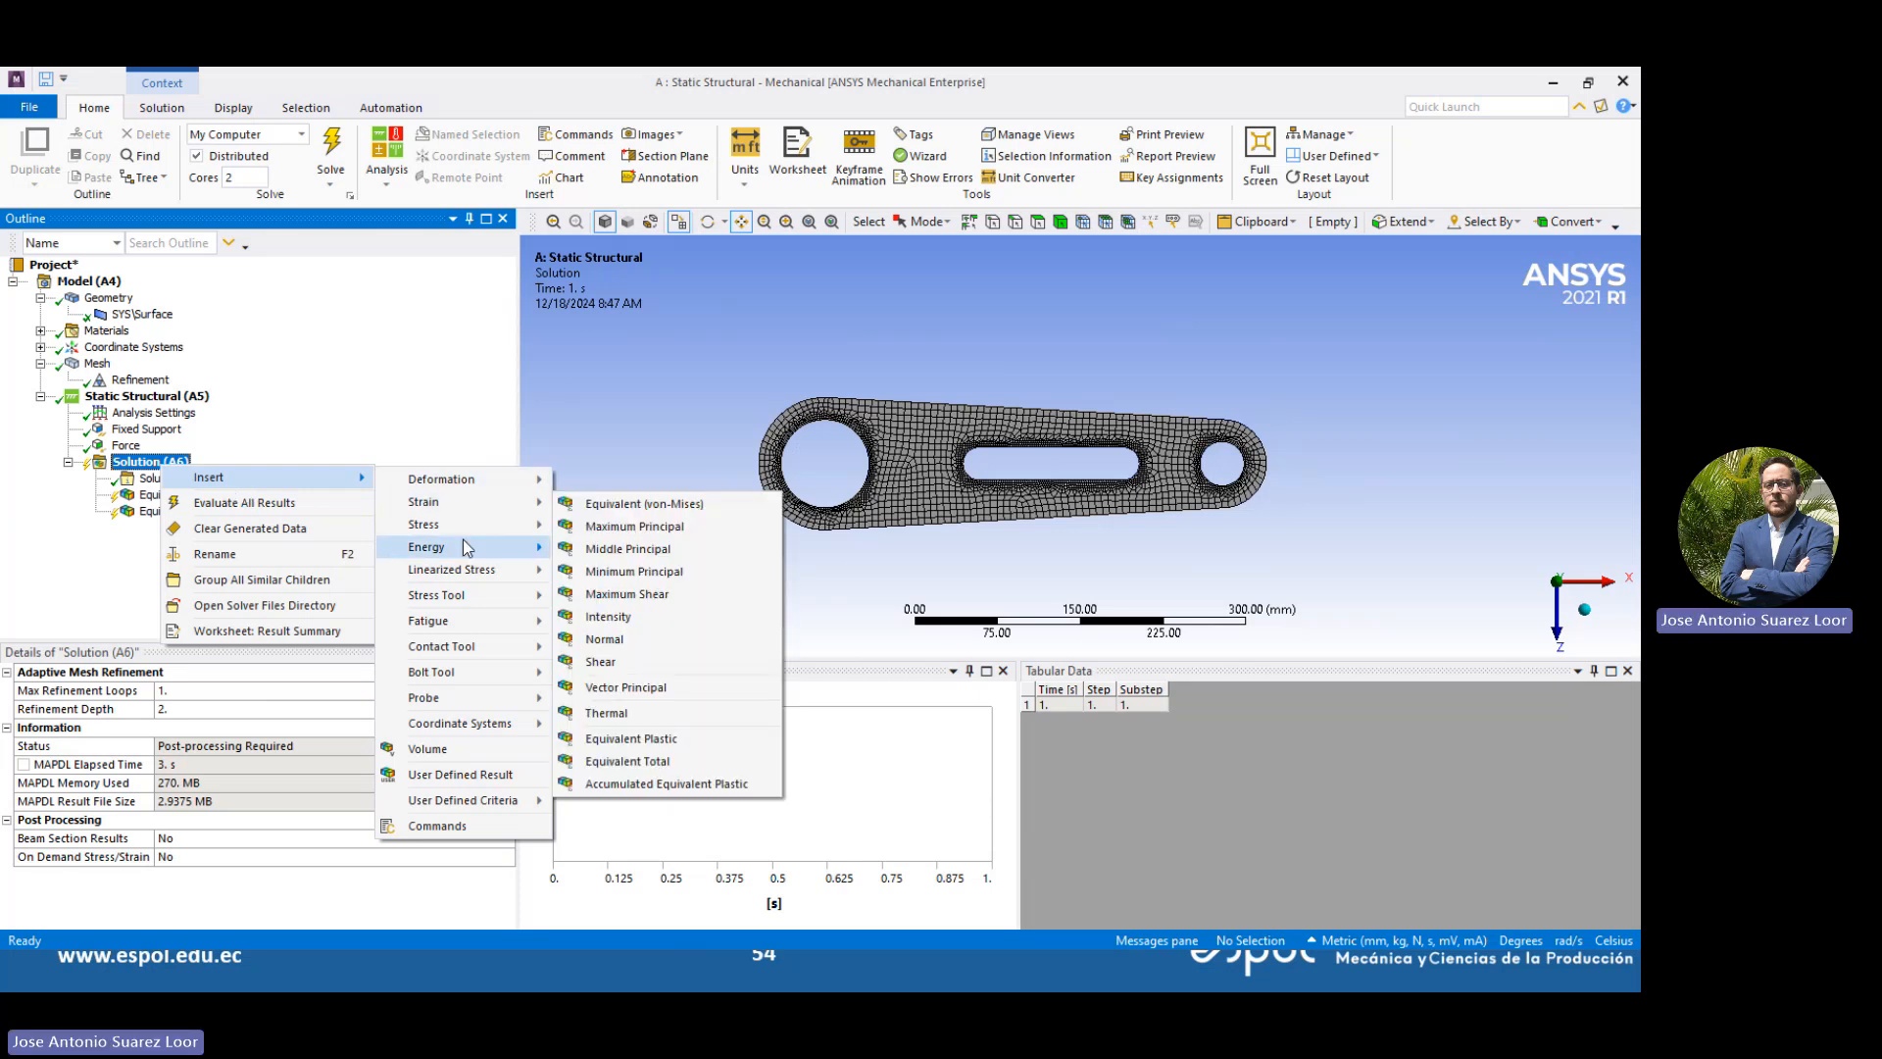
mouse_move(490, 595)
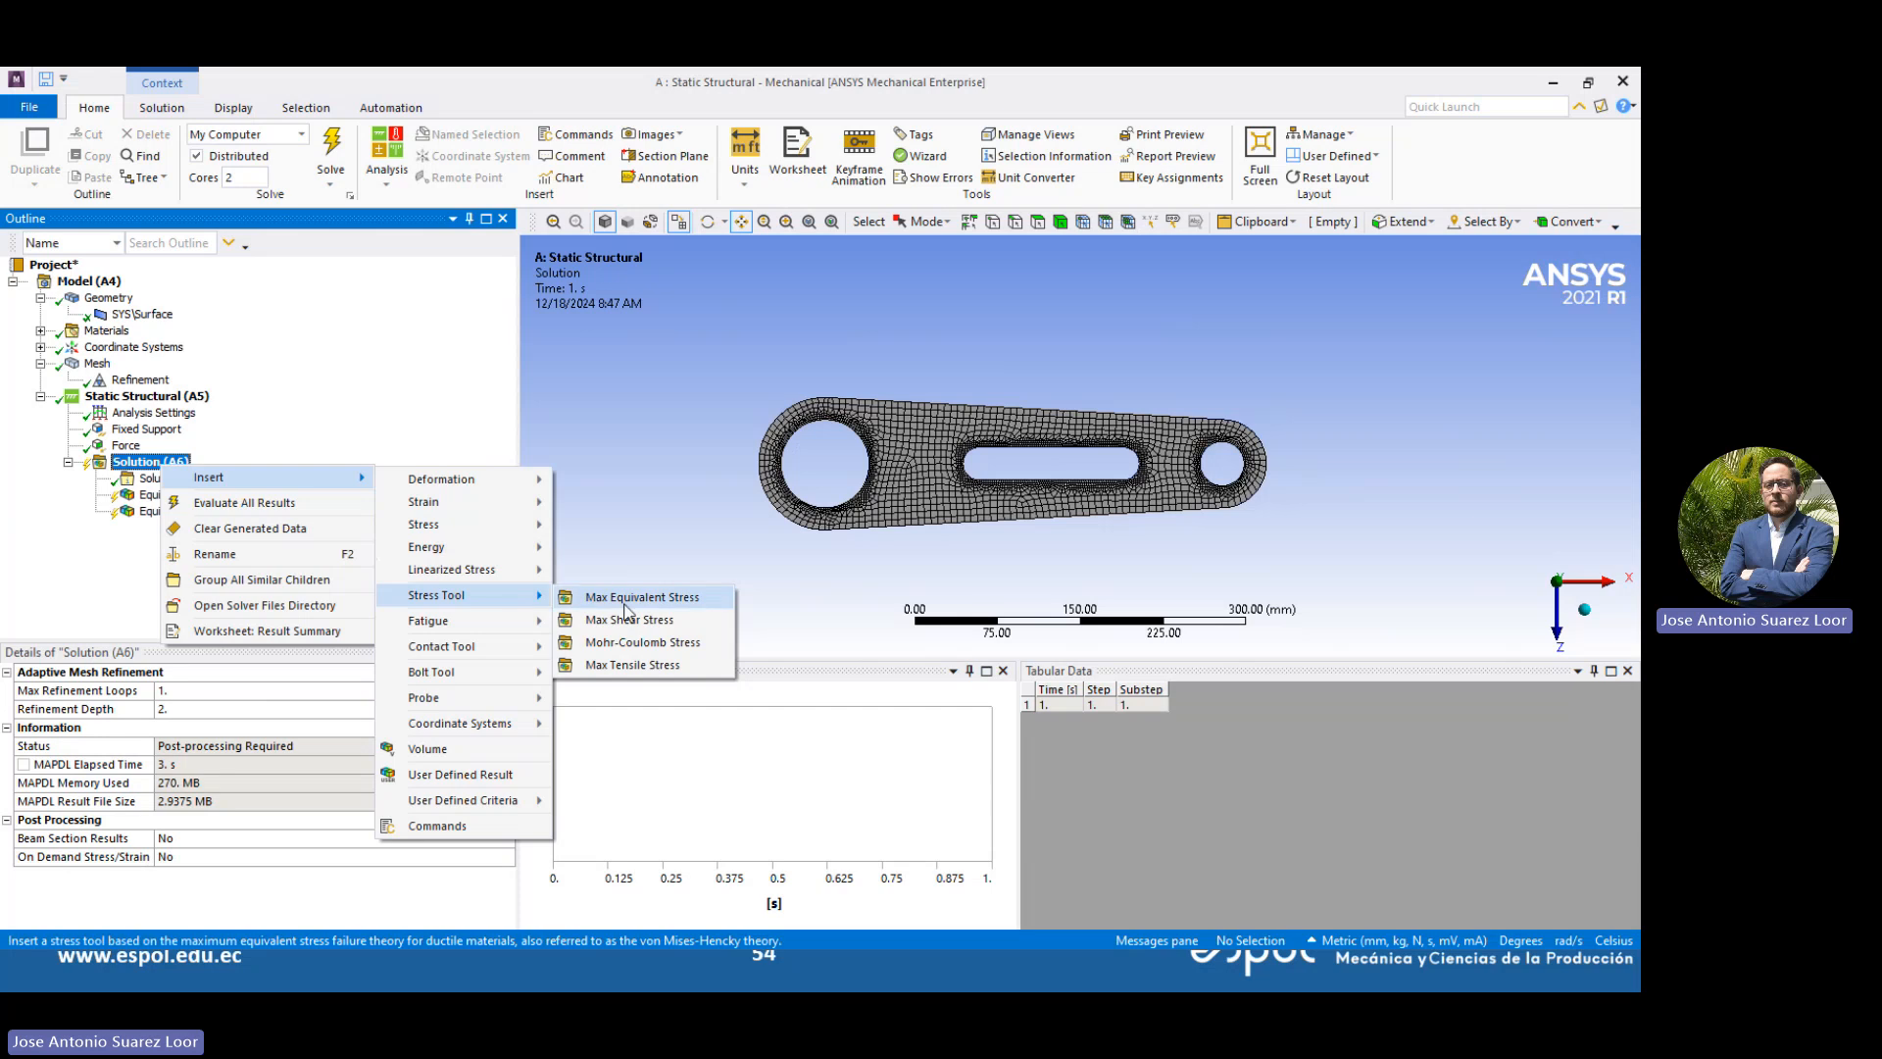
left_click(617, 572)
left_click(95, 527)
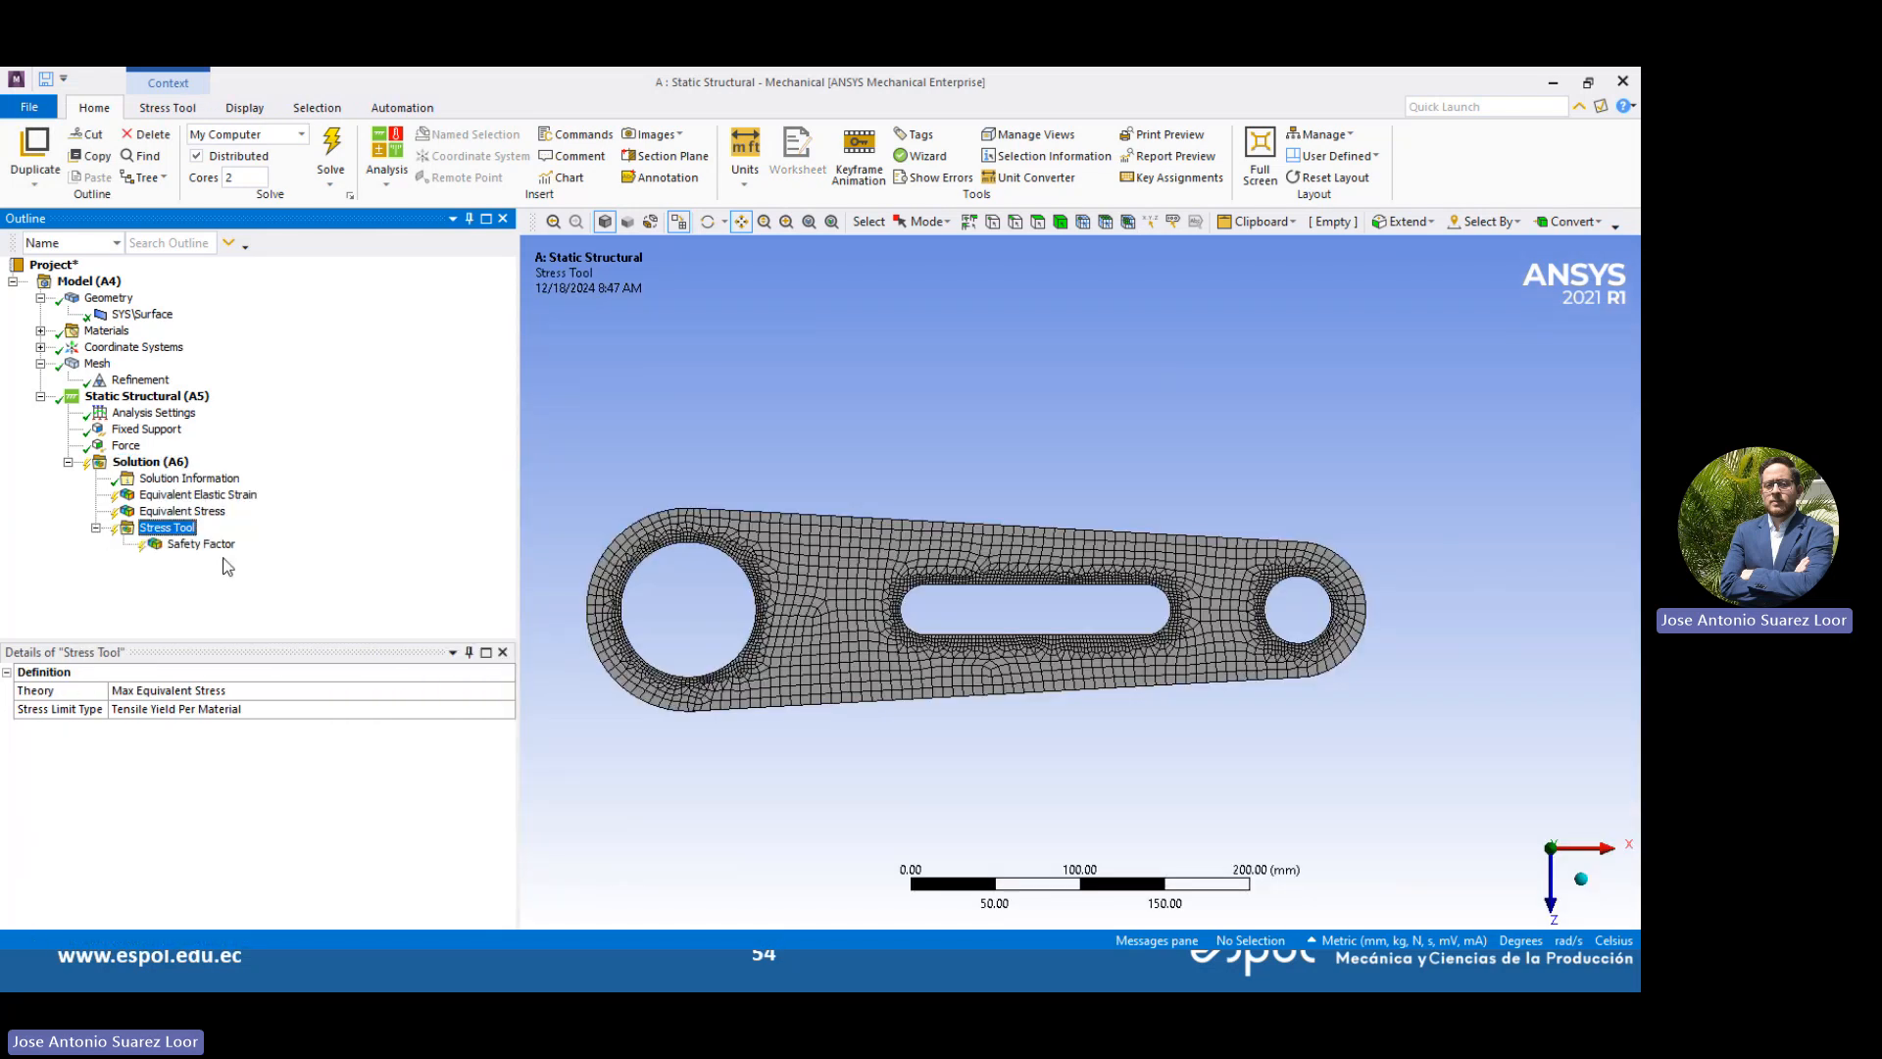
left_click(210, 546)
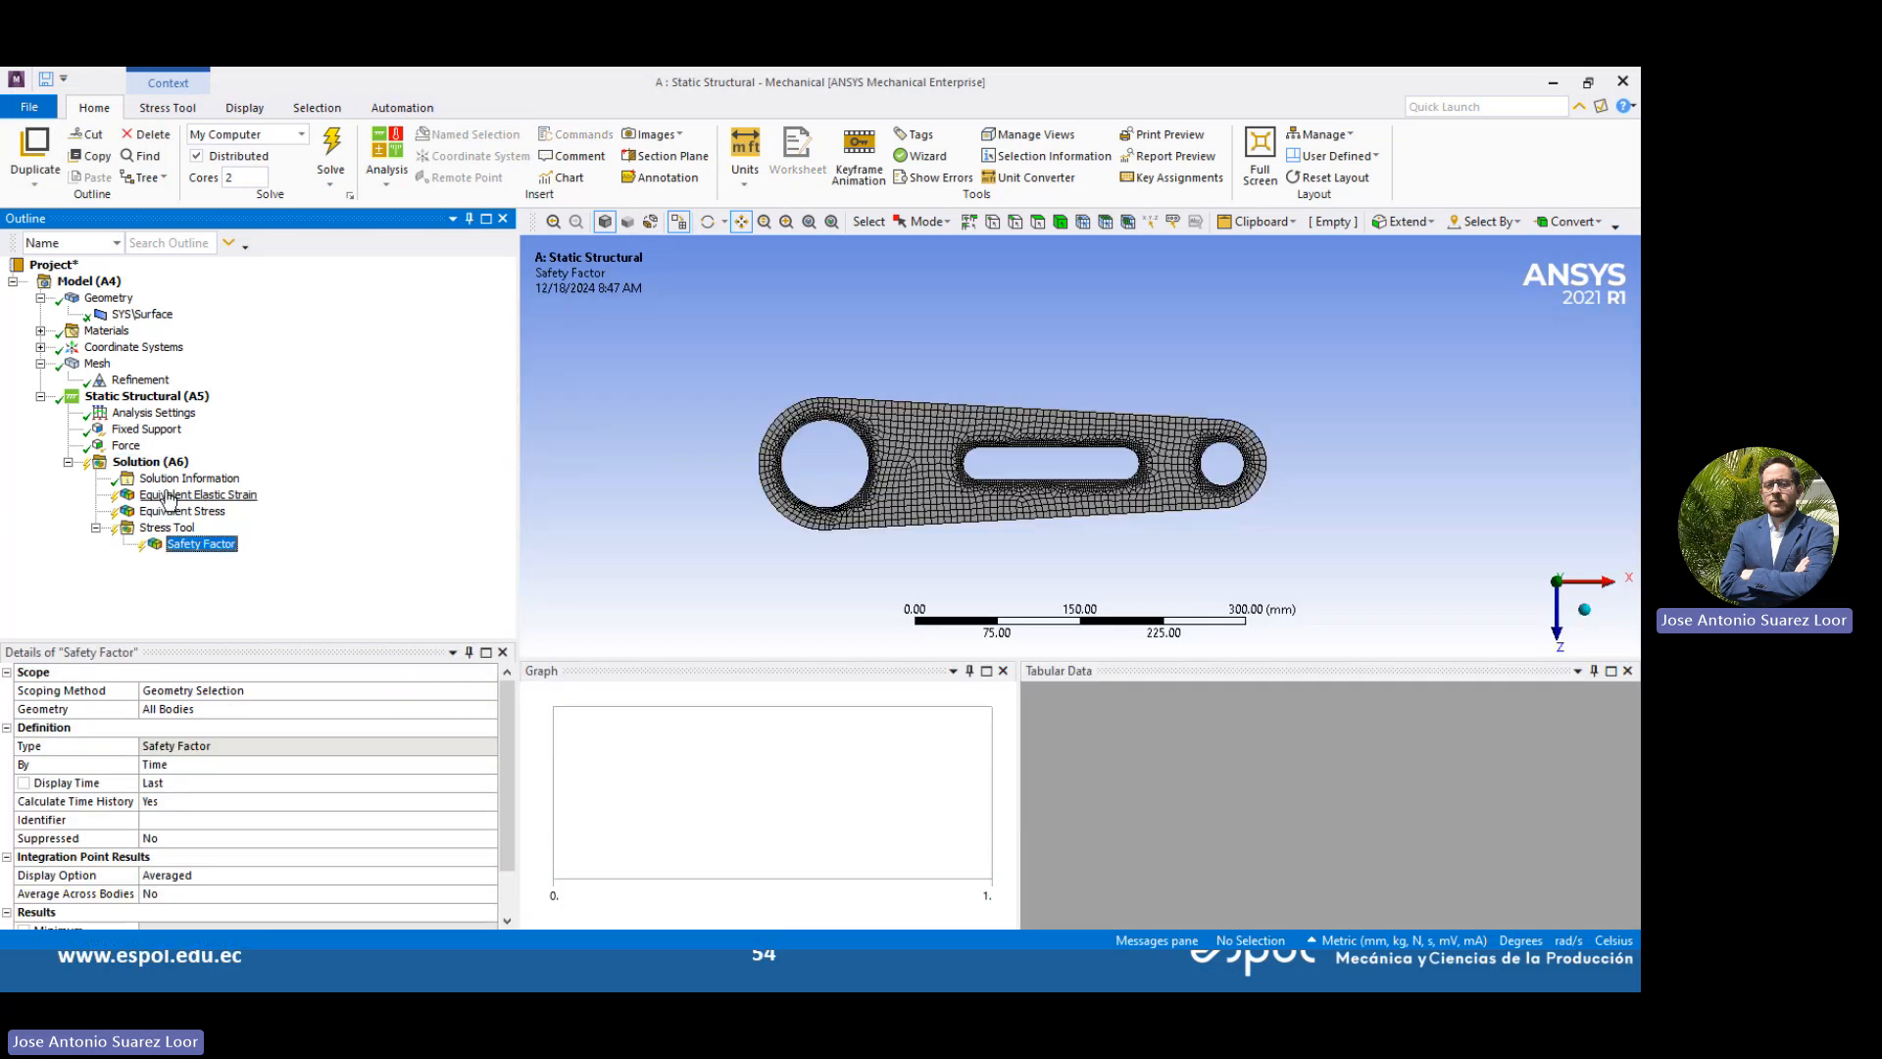
Evaluate all results of the Solution
left_click(138, 463)
right_click(118, 466)
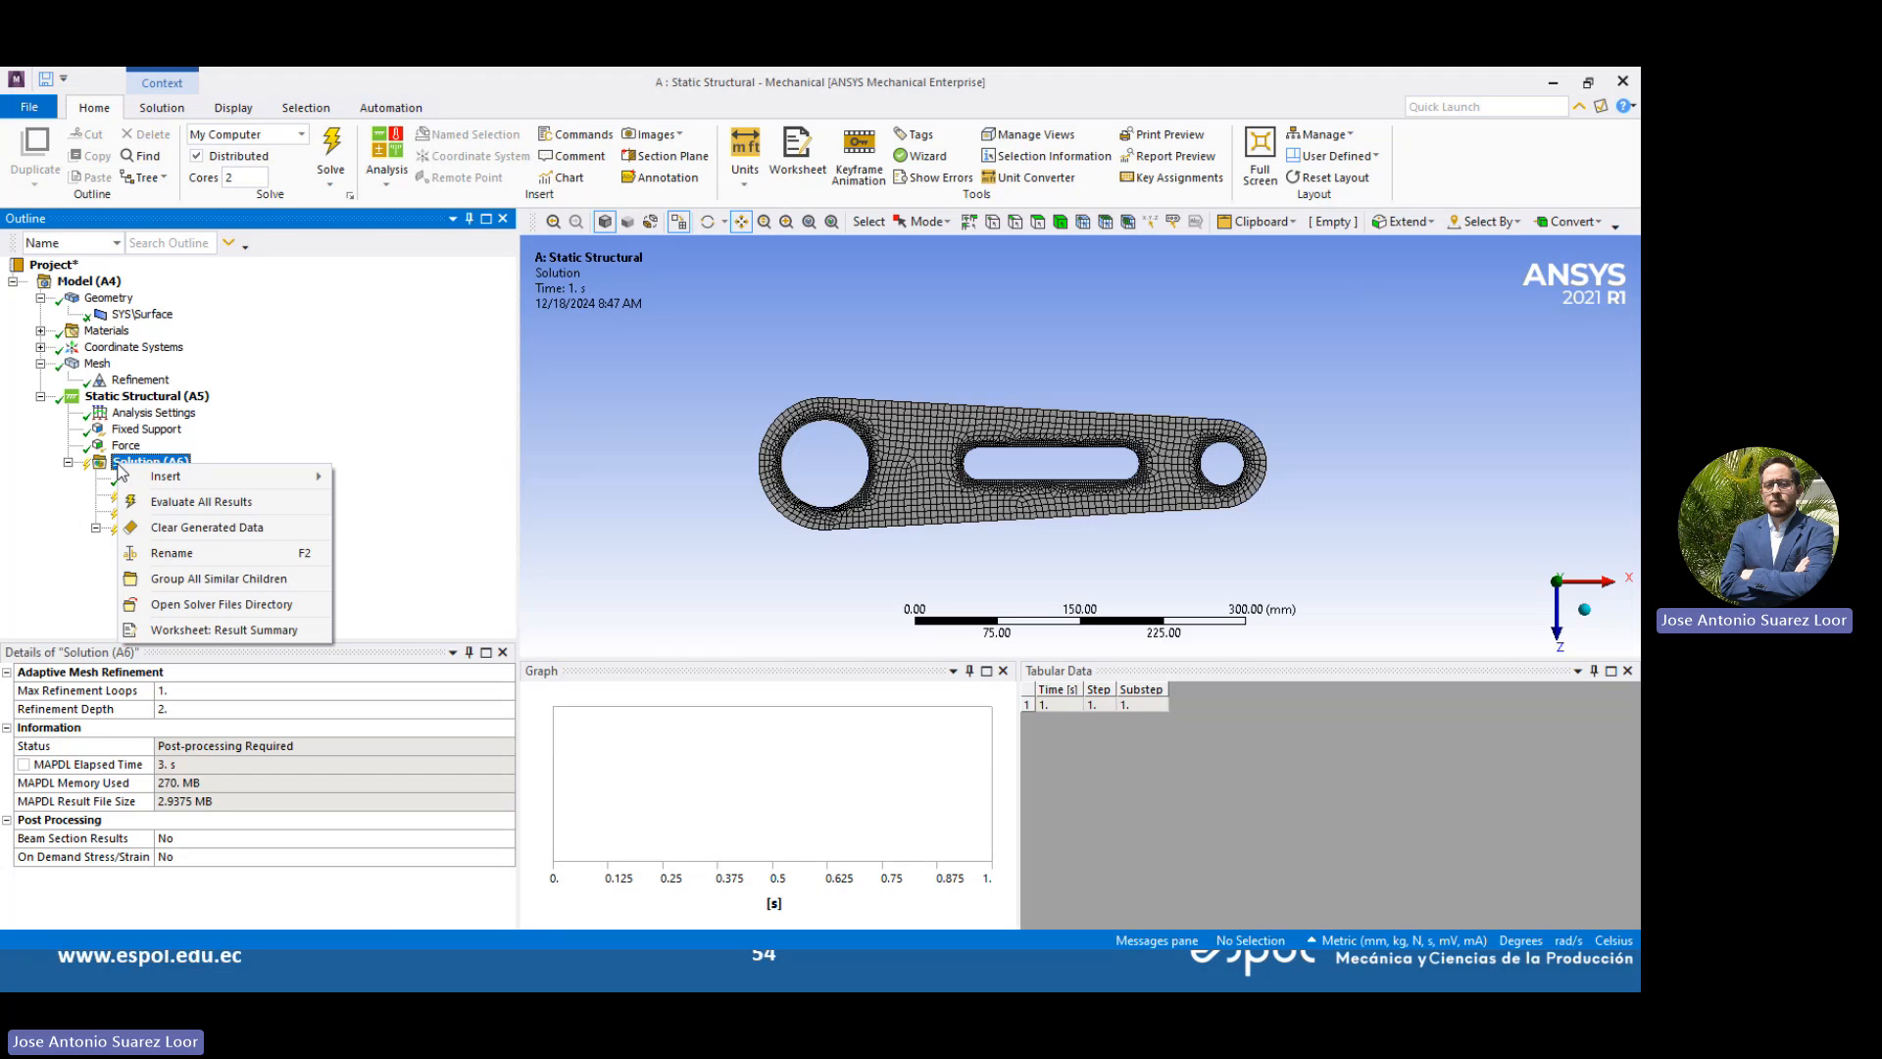
left_click(177, 502)
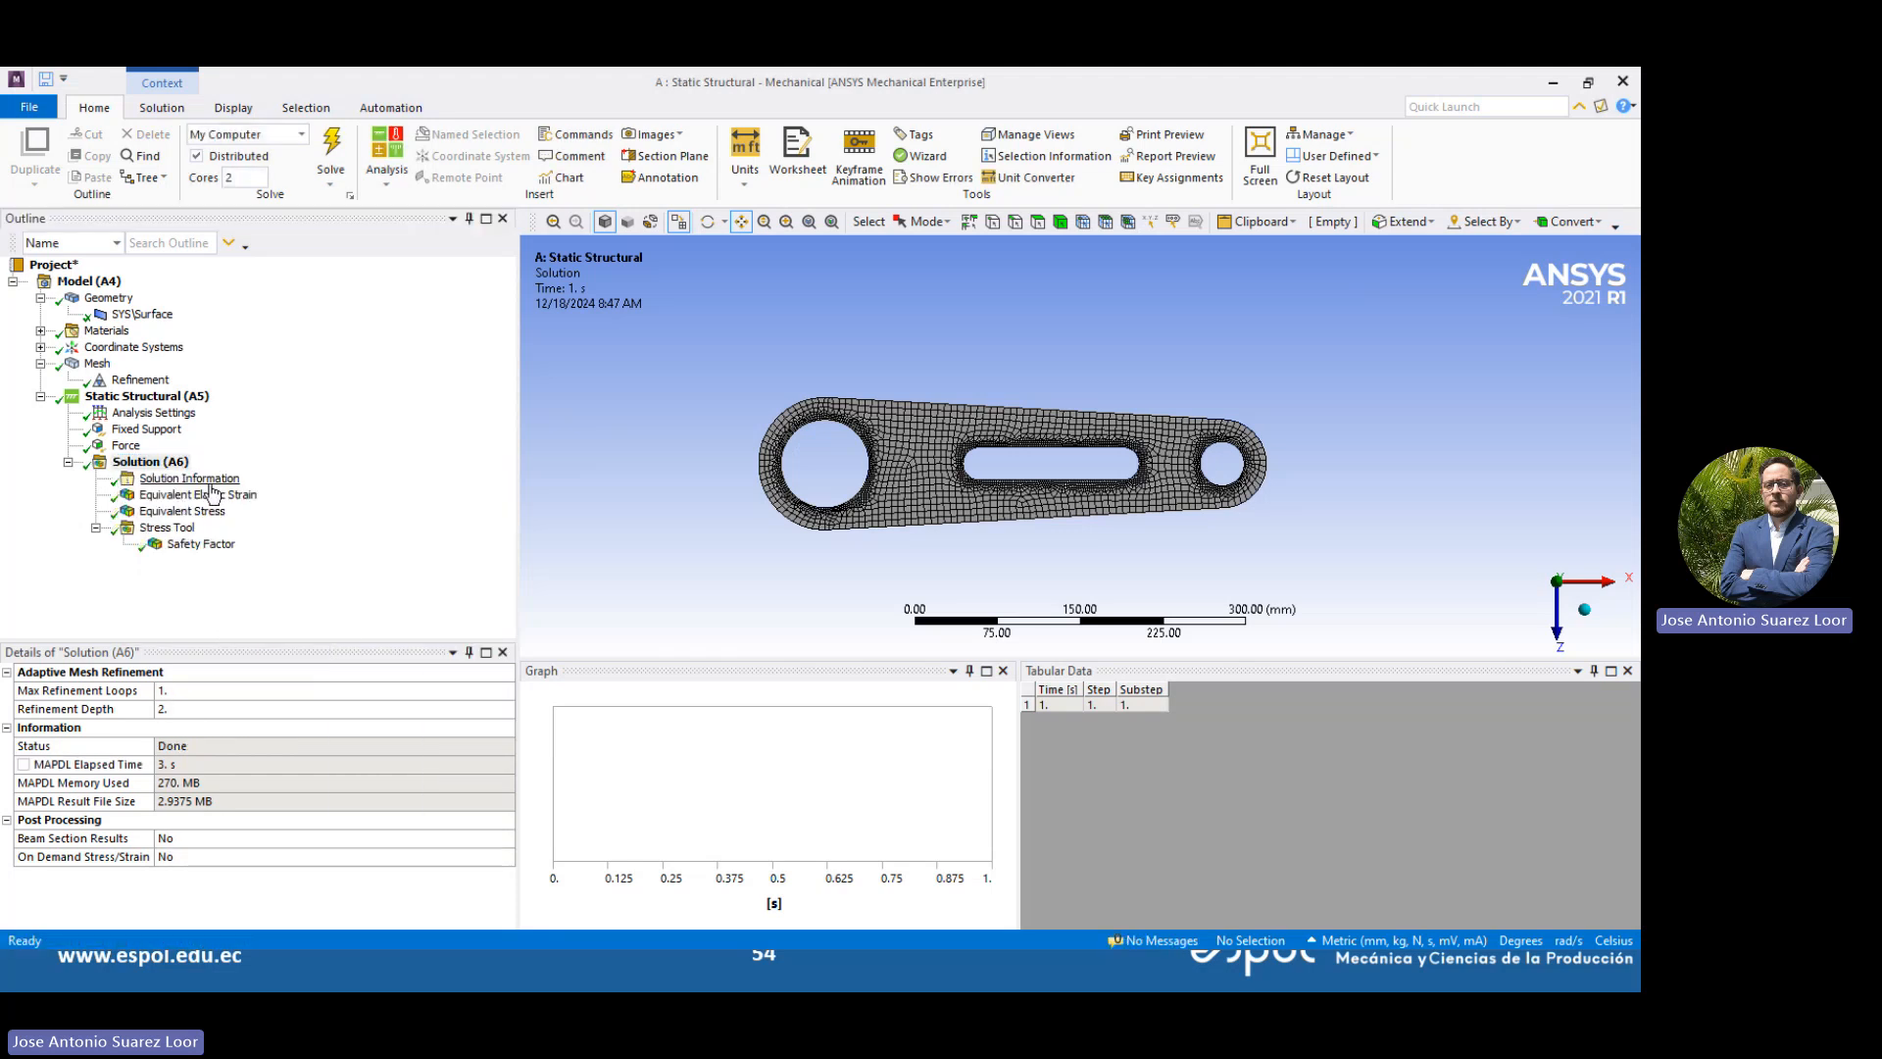
Display the Equivalent Stress contour on the link and play its animation
left_click(208, 509)
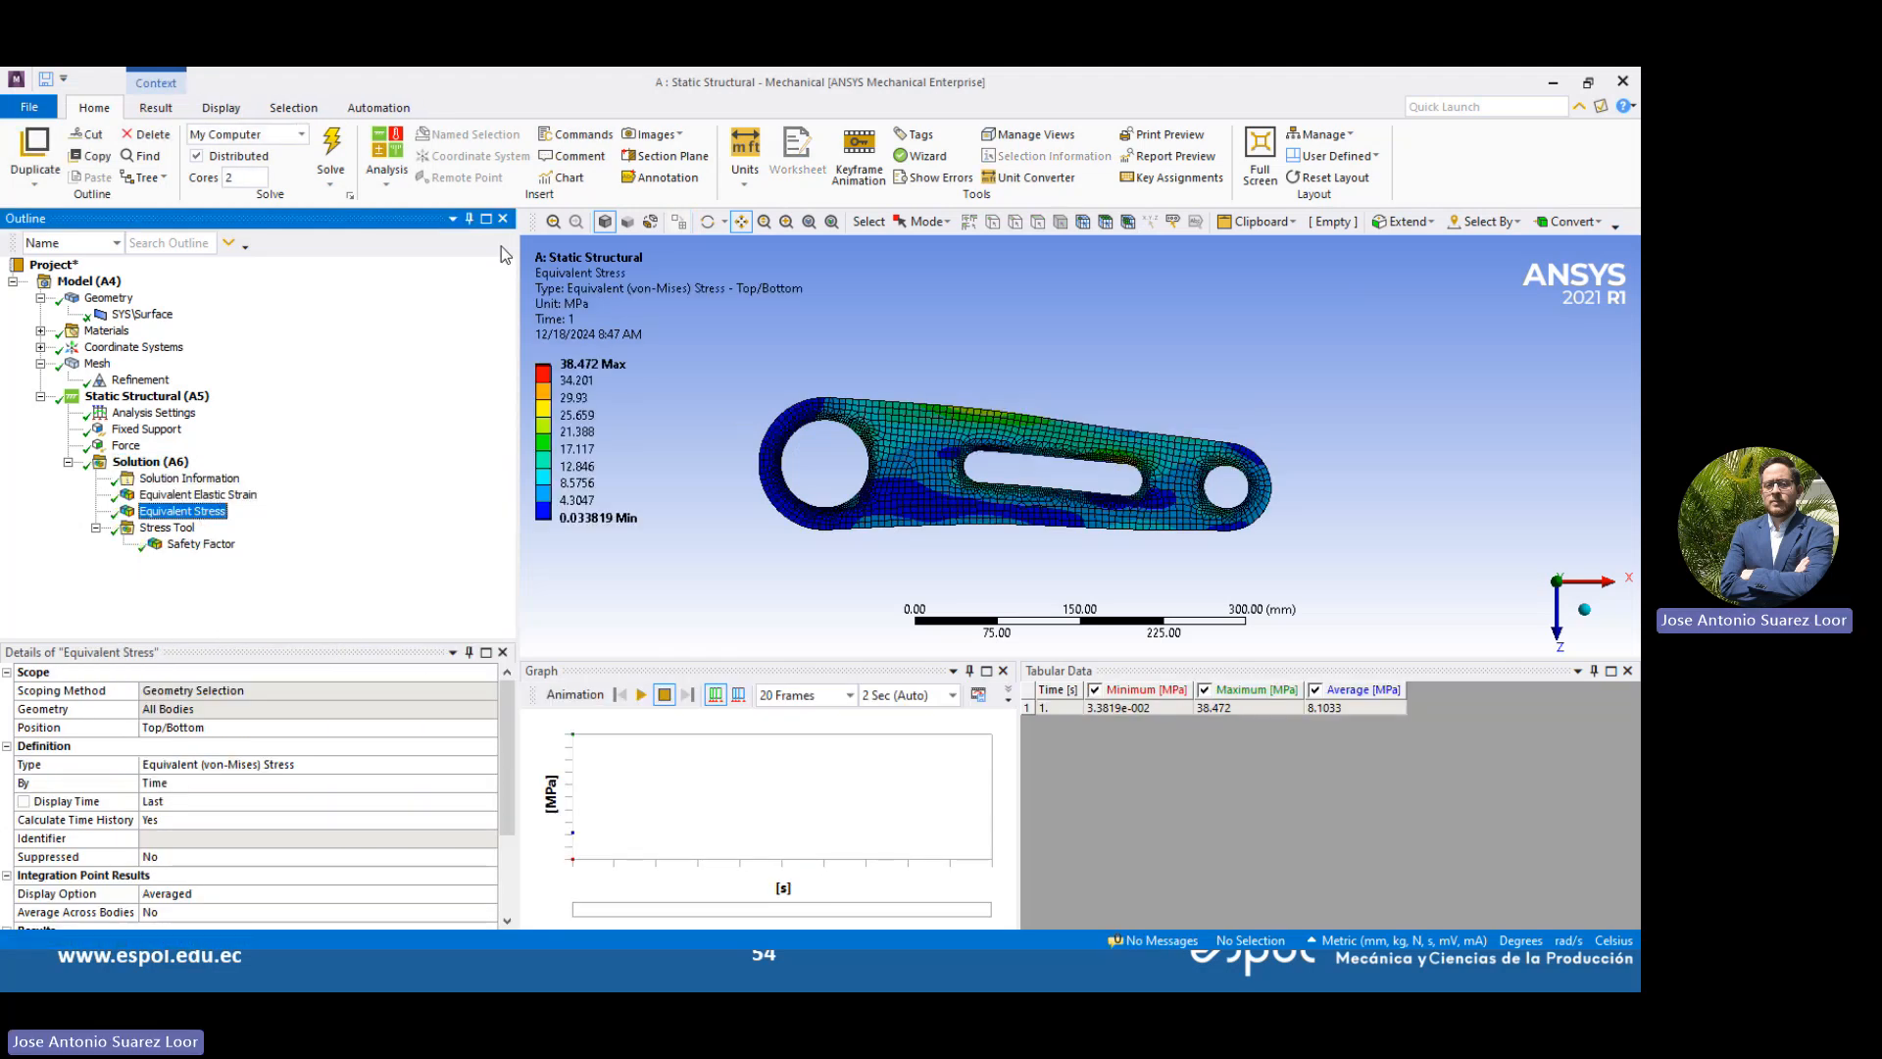
left_click(618, 399)
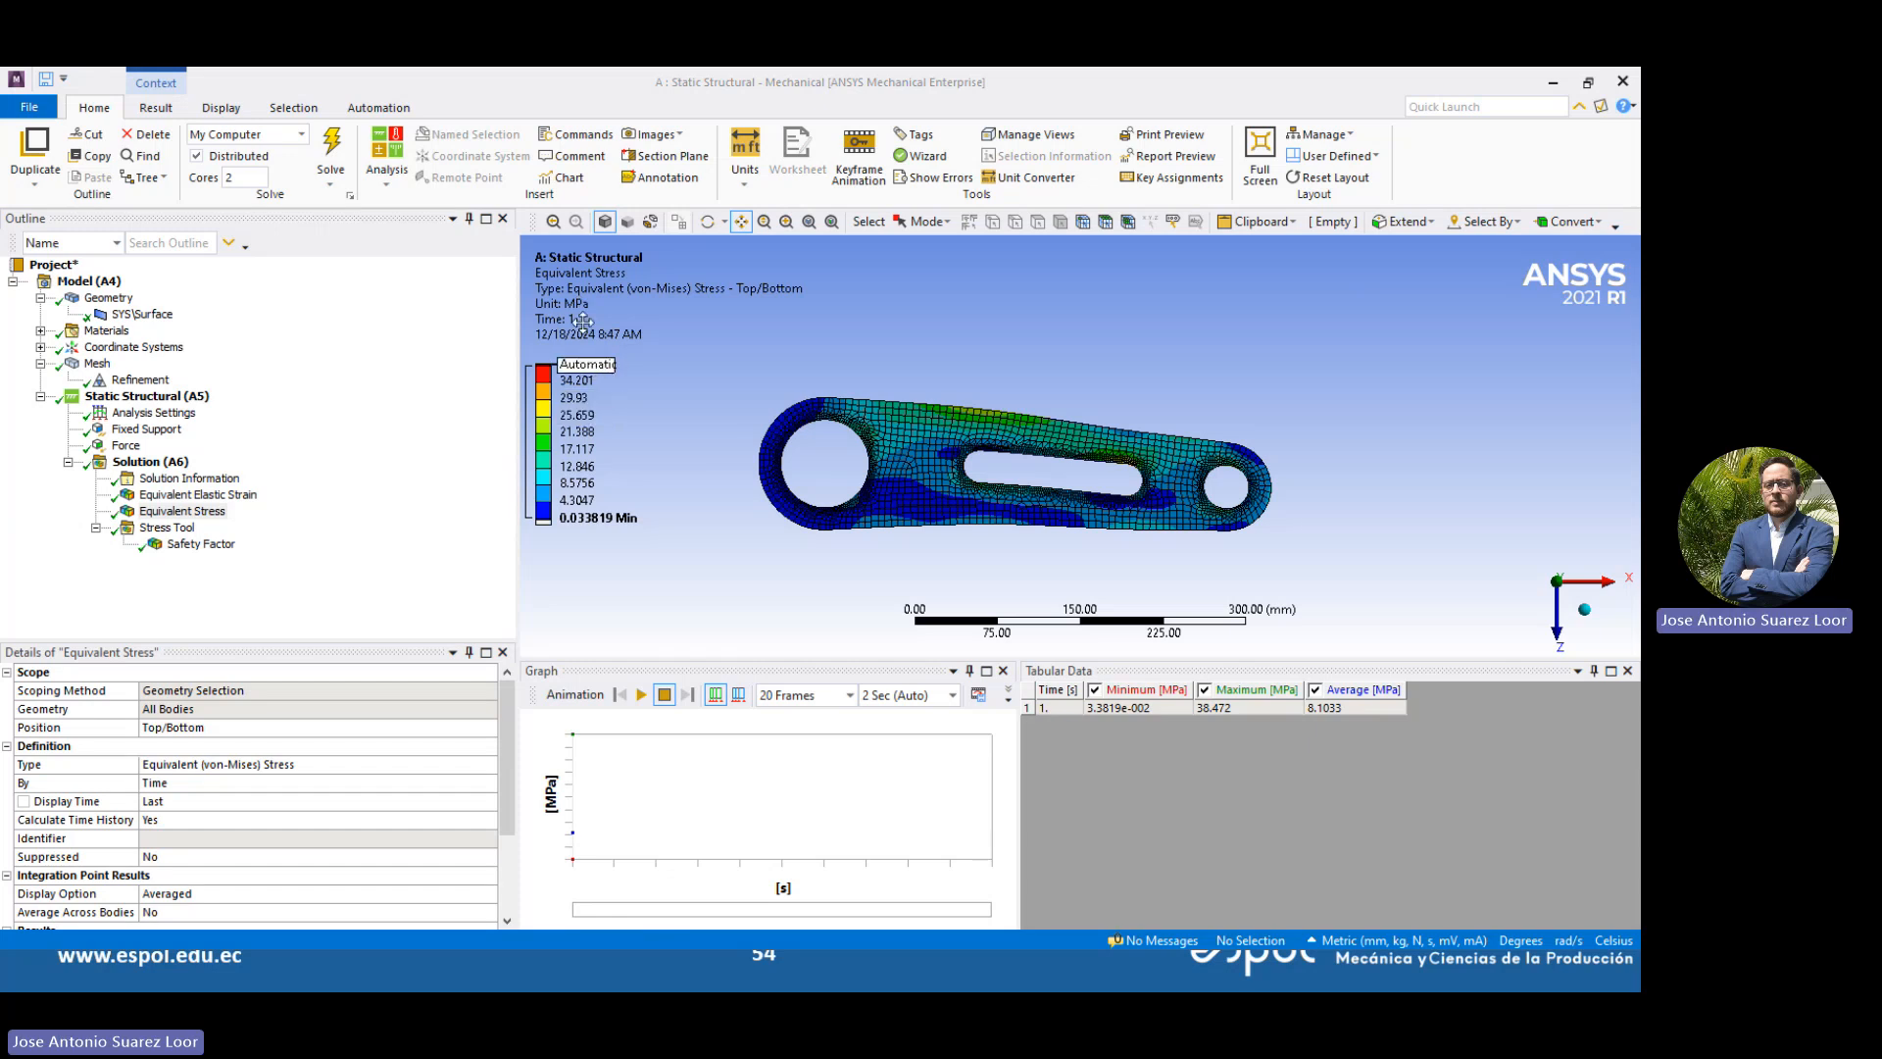
left_click(595, 502)
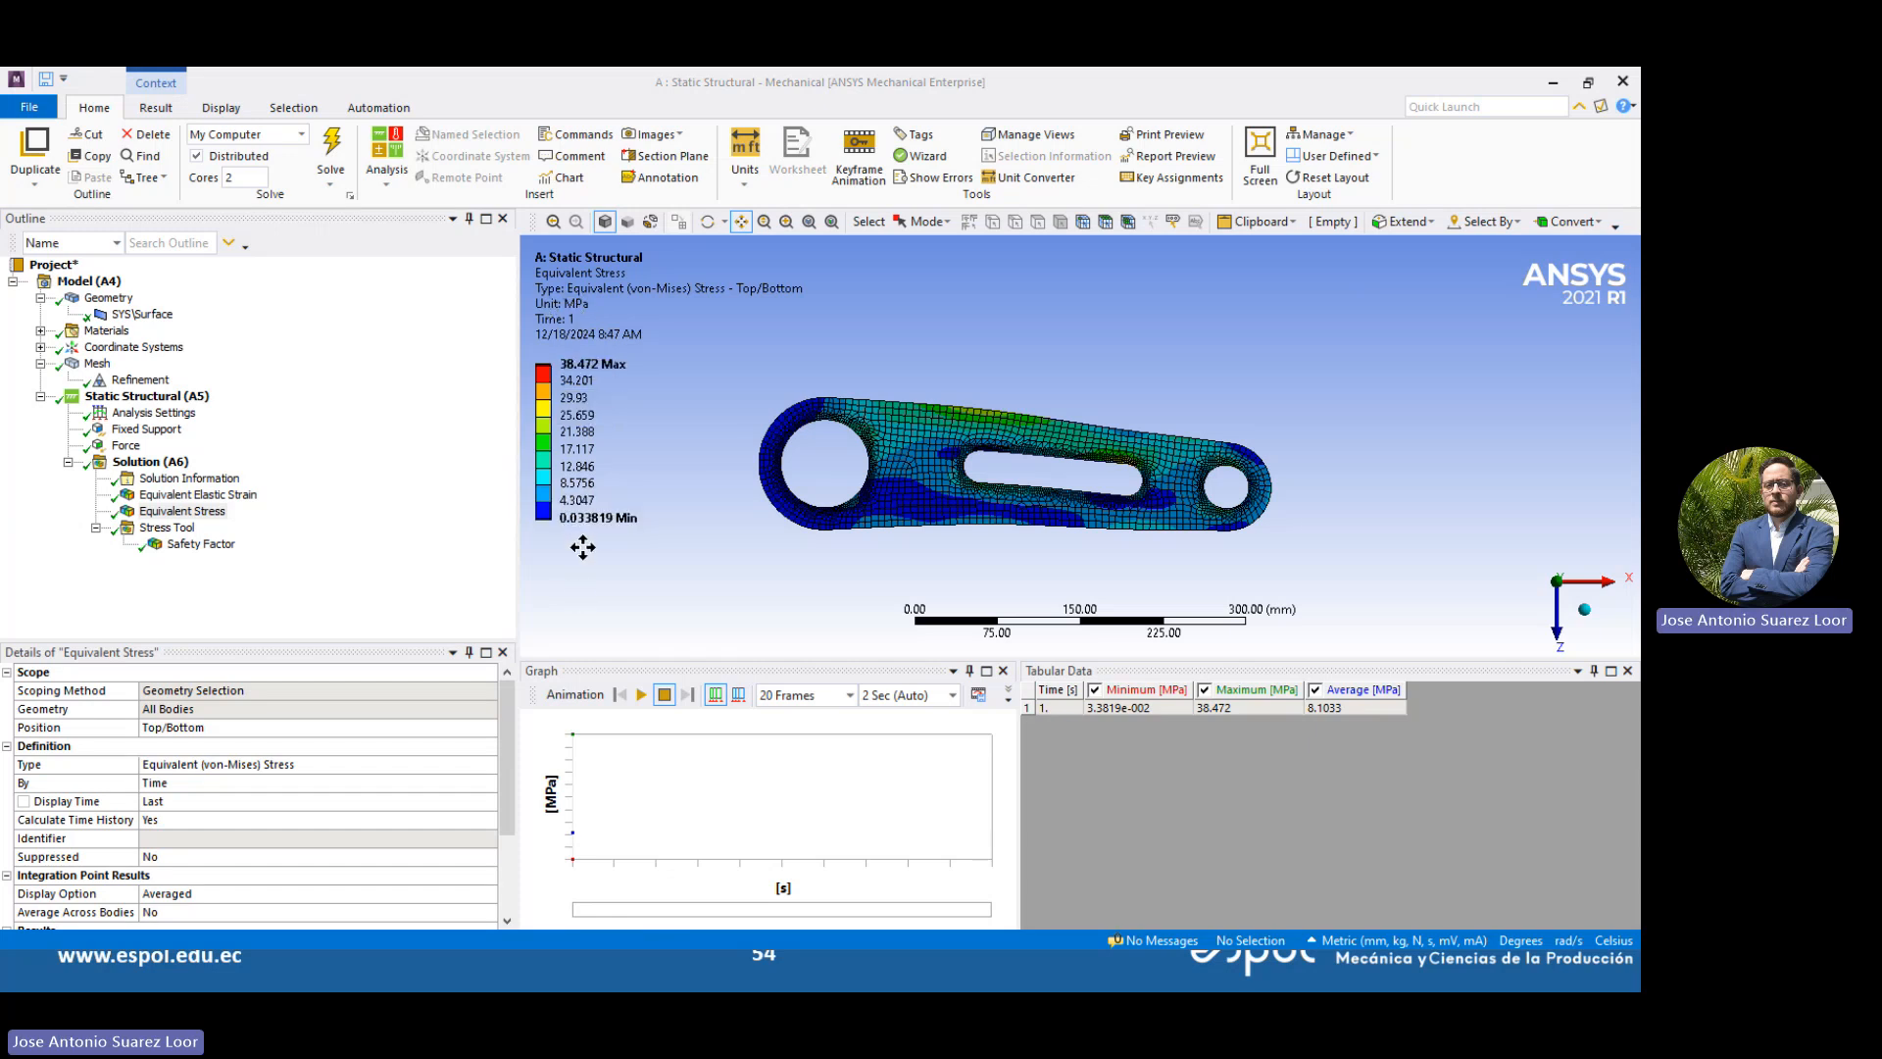
left_click(593, 520)
scroll(995, 453, "up", 5)
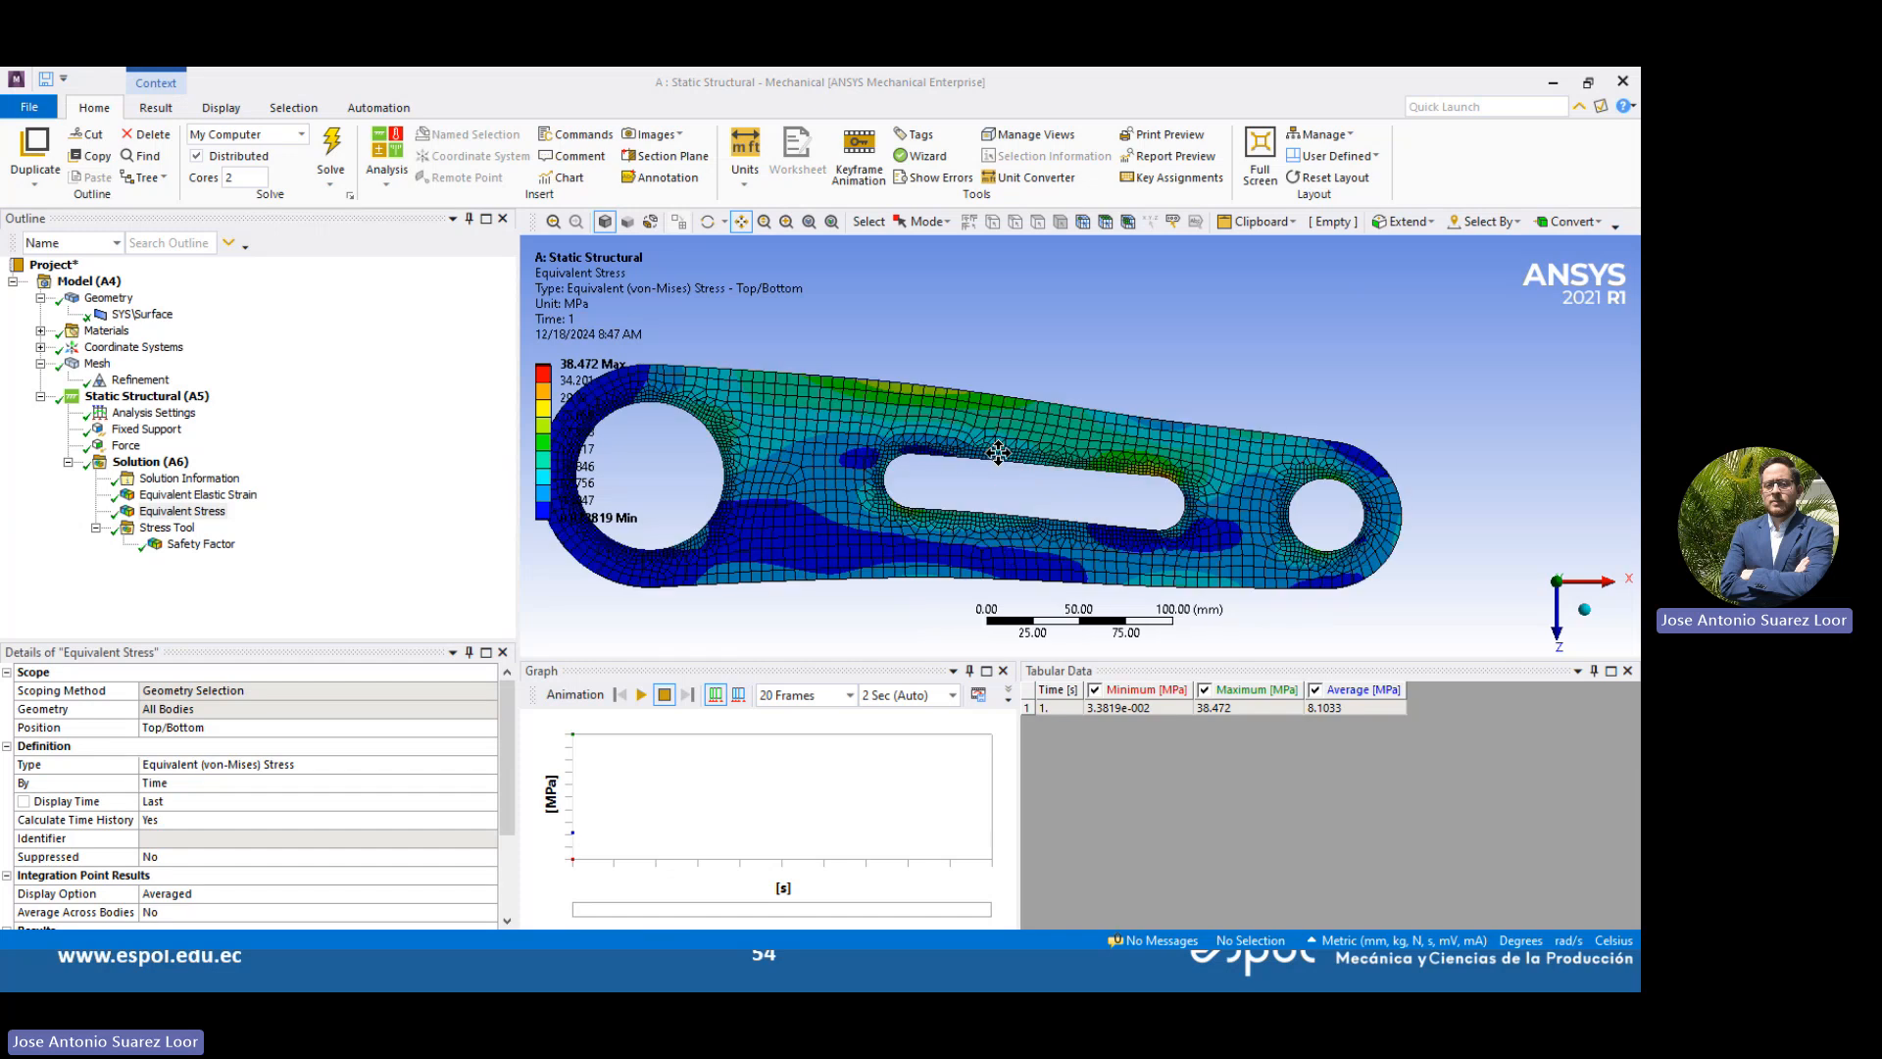
scroll(903, 419, "down", 2)
left_click(641, 694)
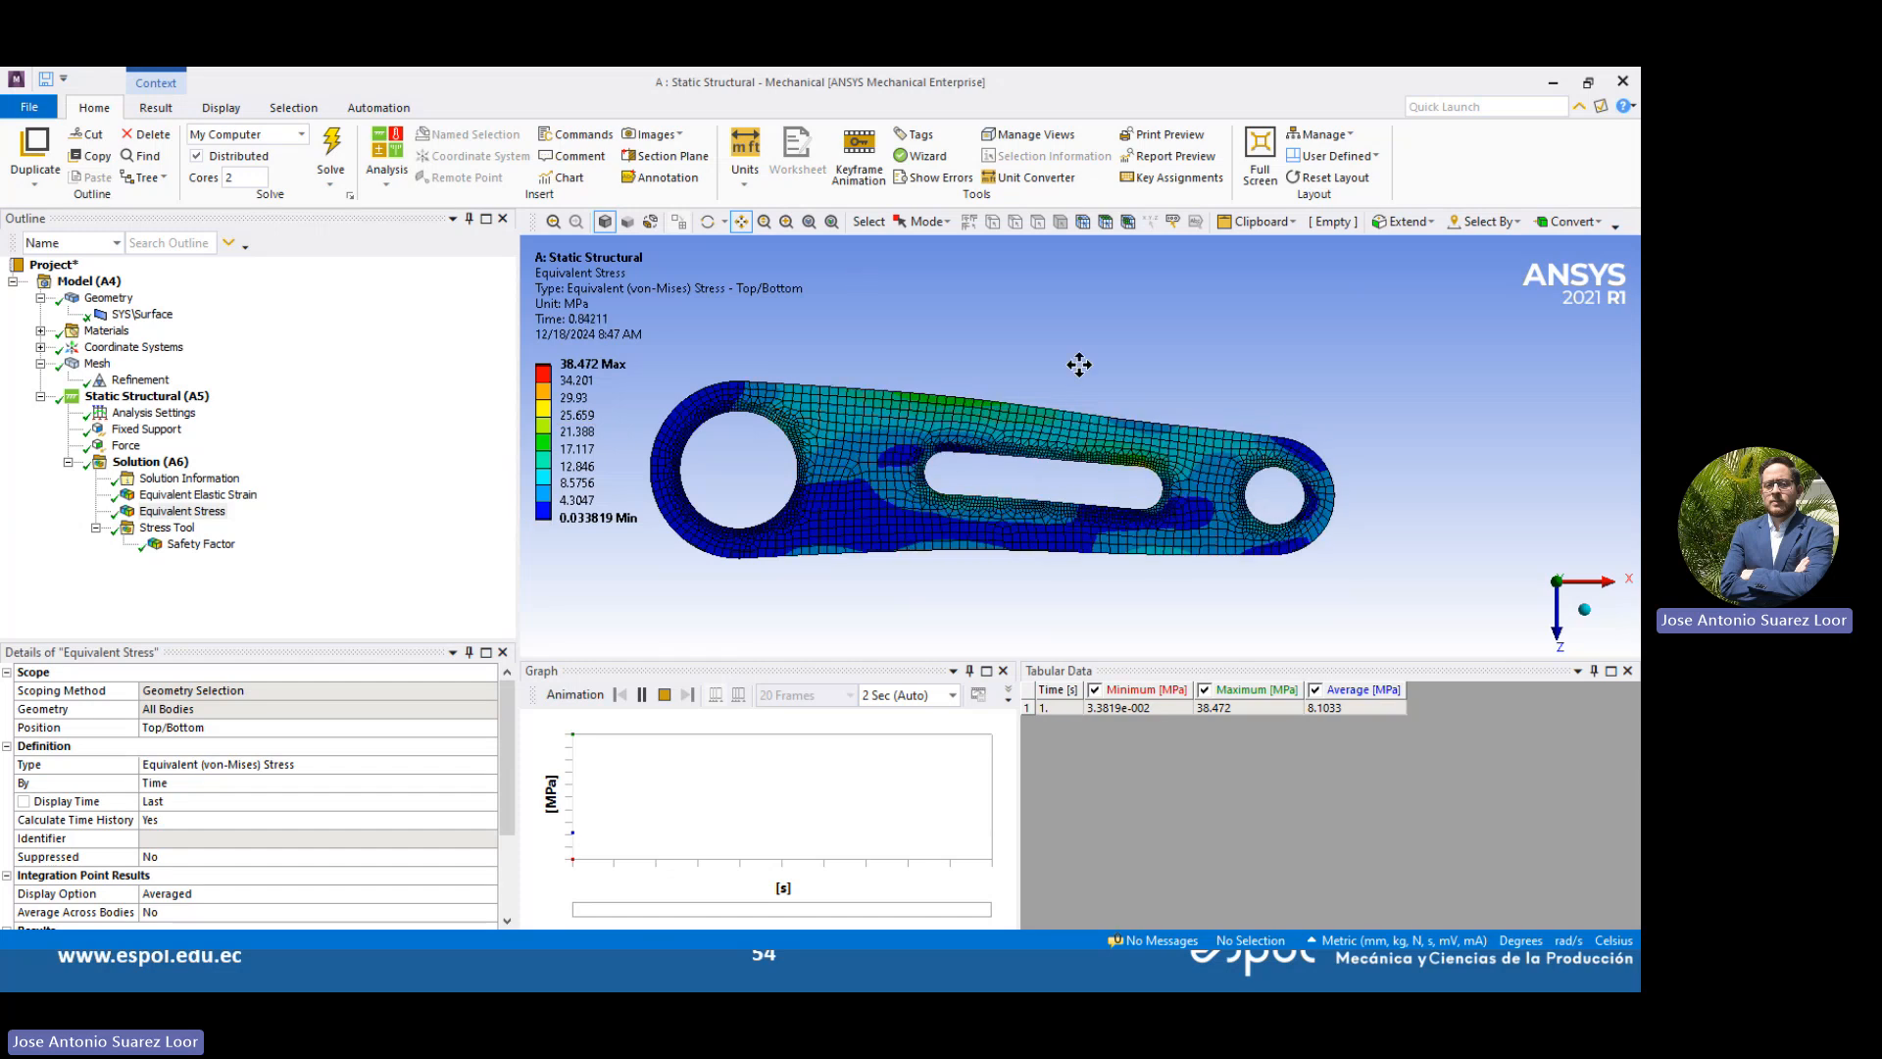
mouse_move(1079, 366)
middle_mouse_down()
mouse_move(985, 390)
mouse_move(1079, 379)
middle_mouse_up()
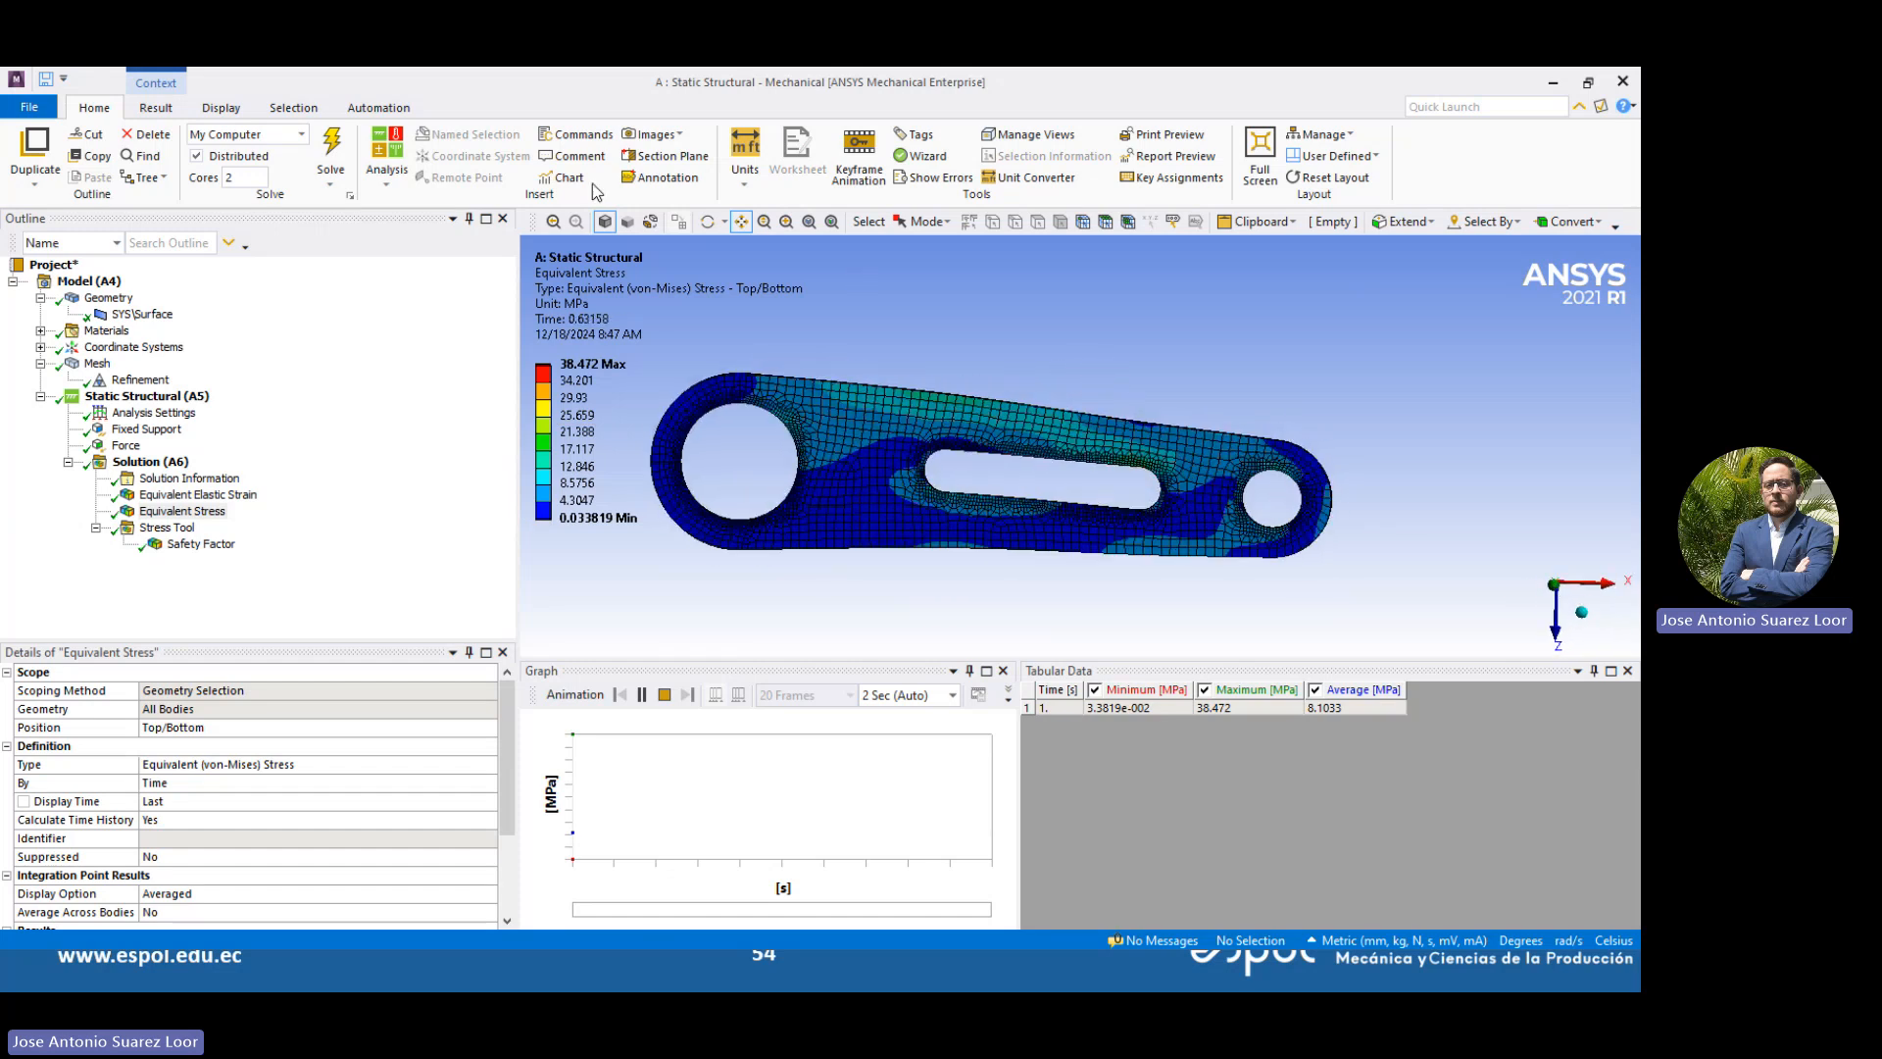
Turn on the maximum and minimum labels on the Equivalent Stress plot and display it with smooth contours
left_click(157, 111)
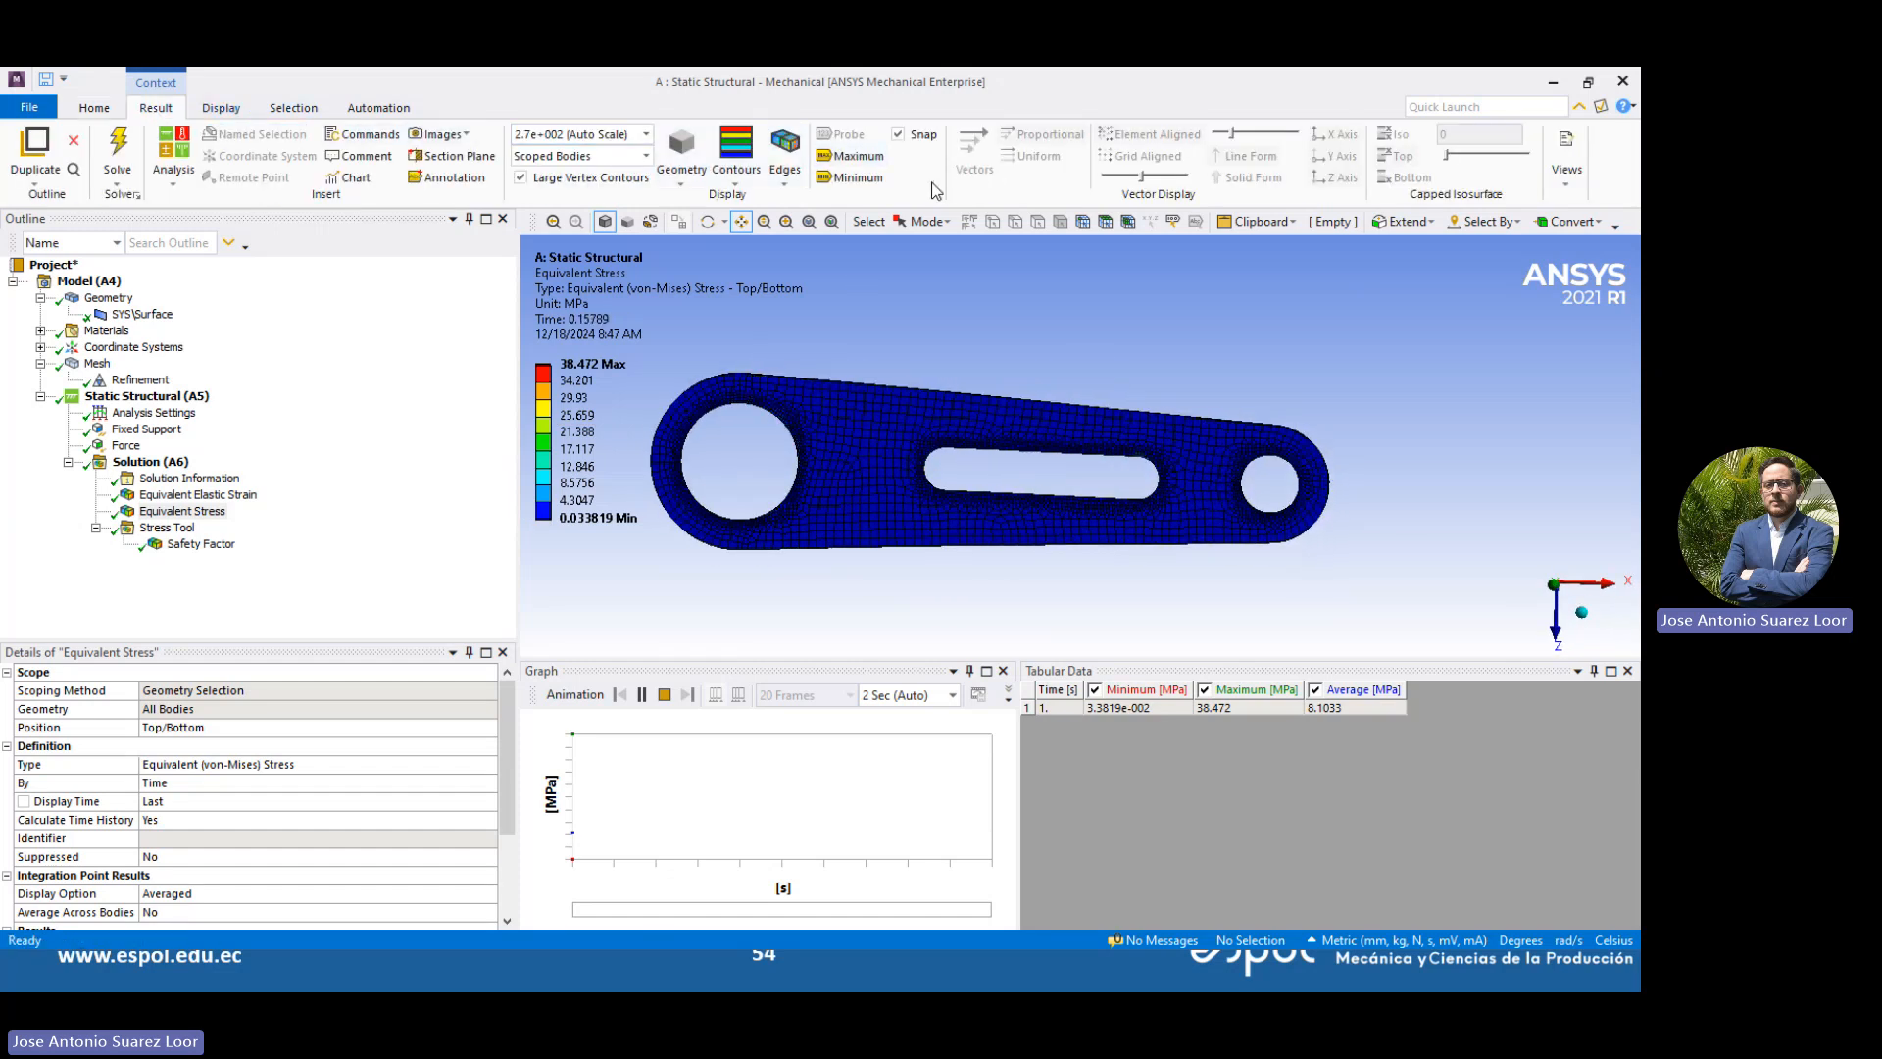
left_click(852, 156)
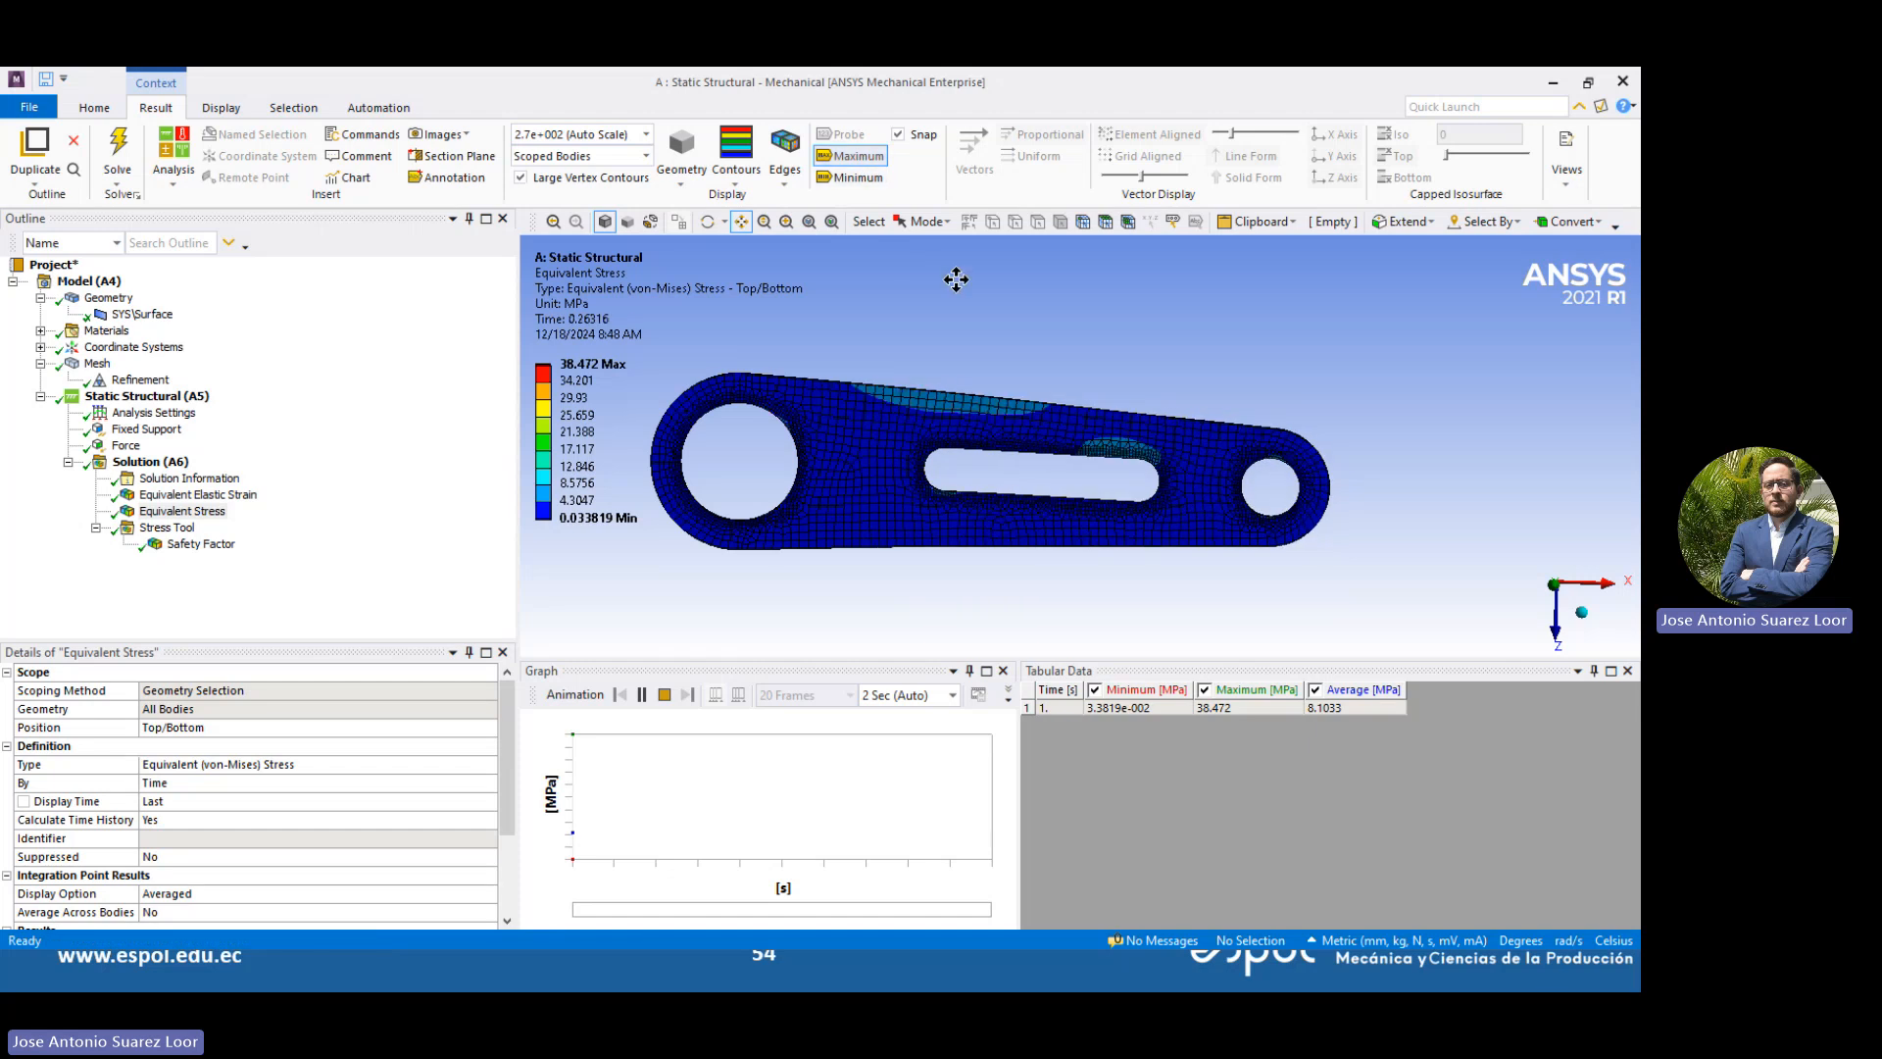
left_click(853, 177)
left_click(784, 169)
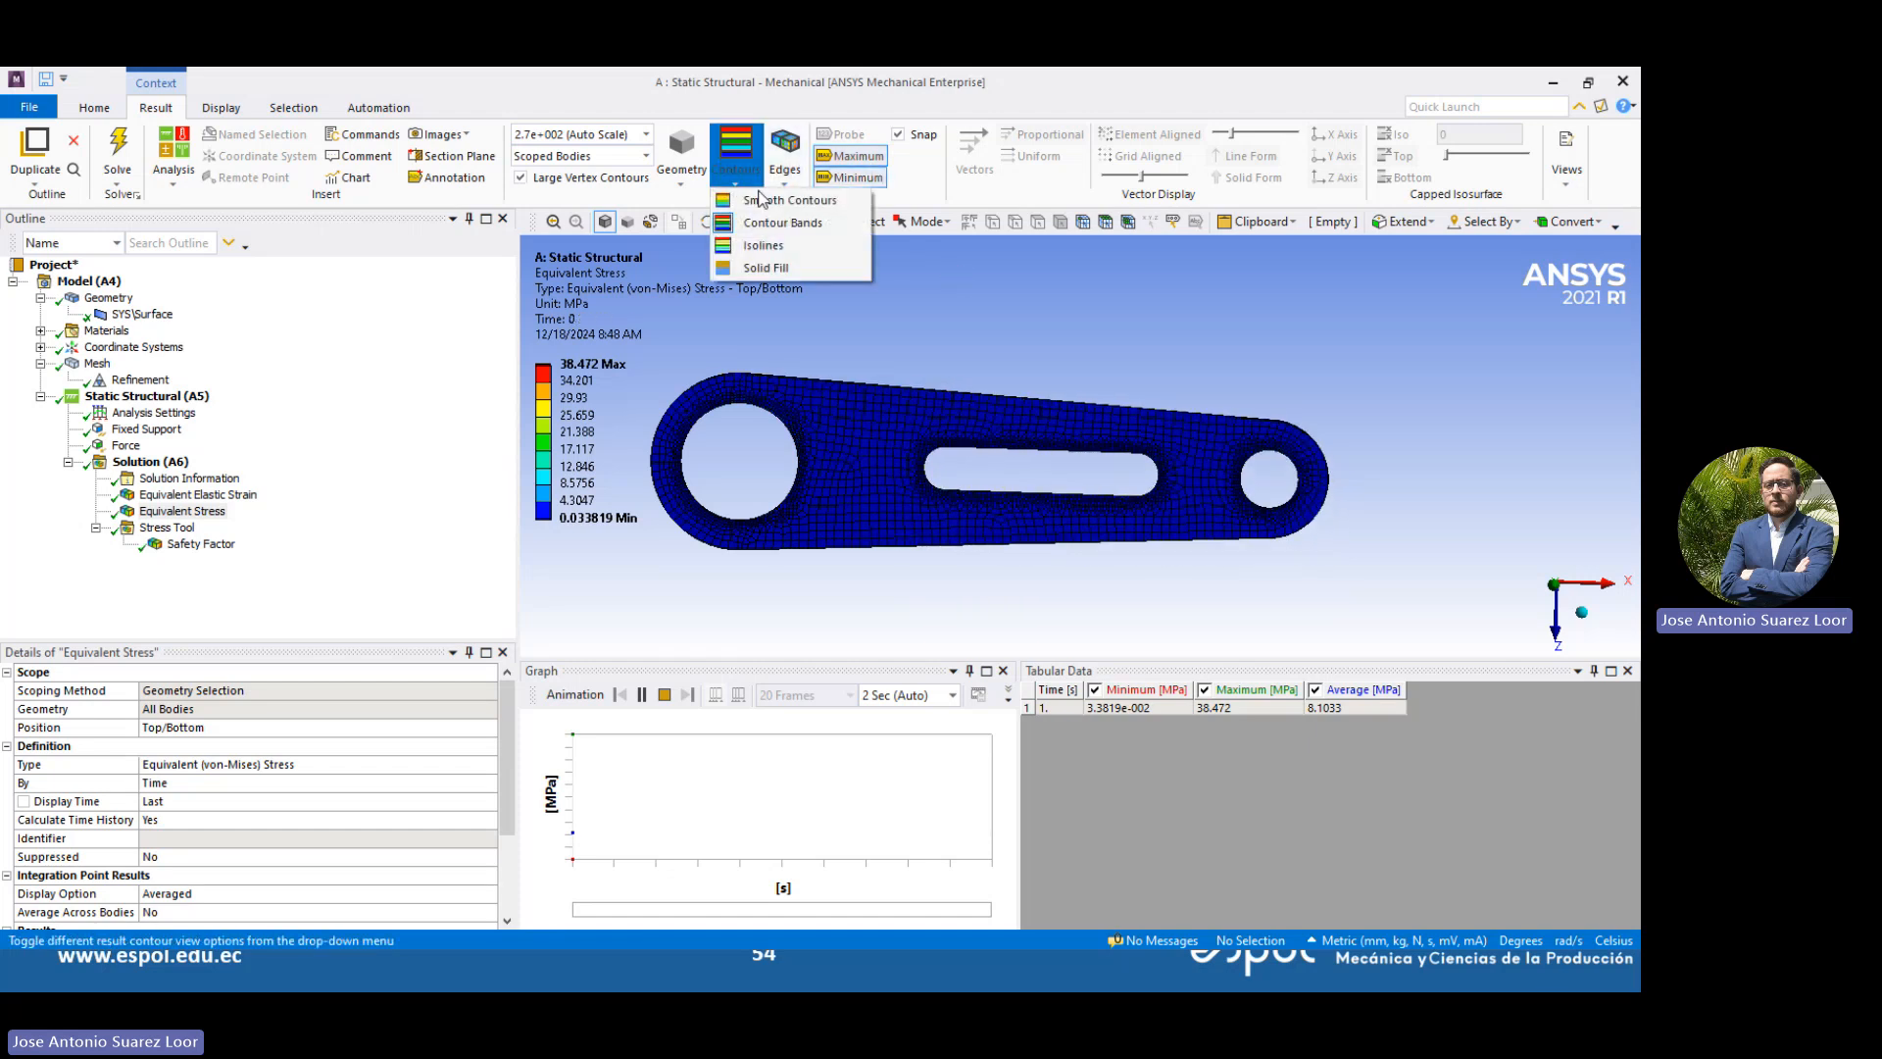
left_click(782, 201)
Show the undeformed model together with the Equivalent Stress plot and animate the deformation
left_click(784, 177)
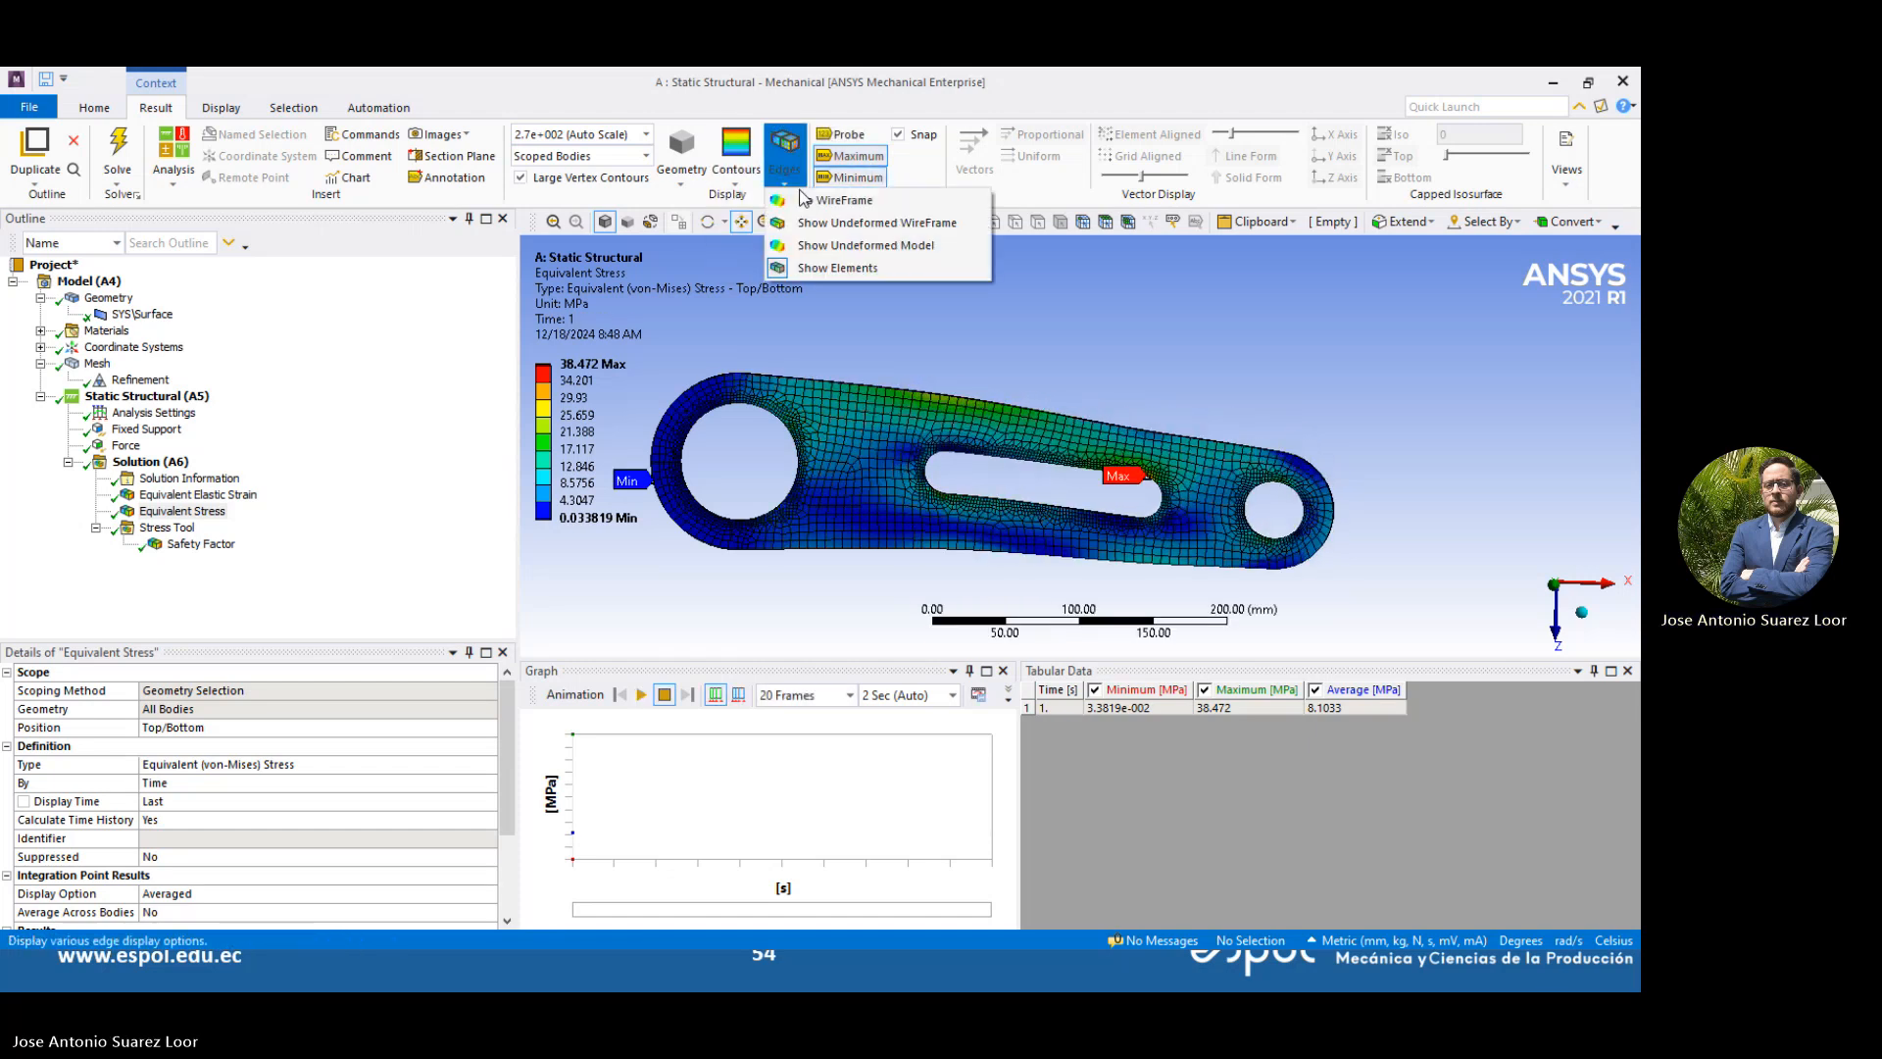
left_click(858, 252)
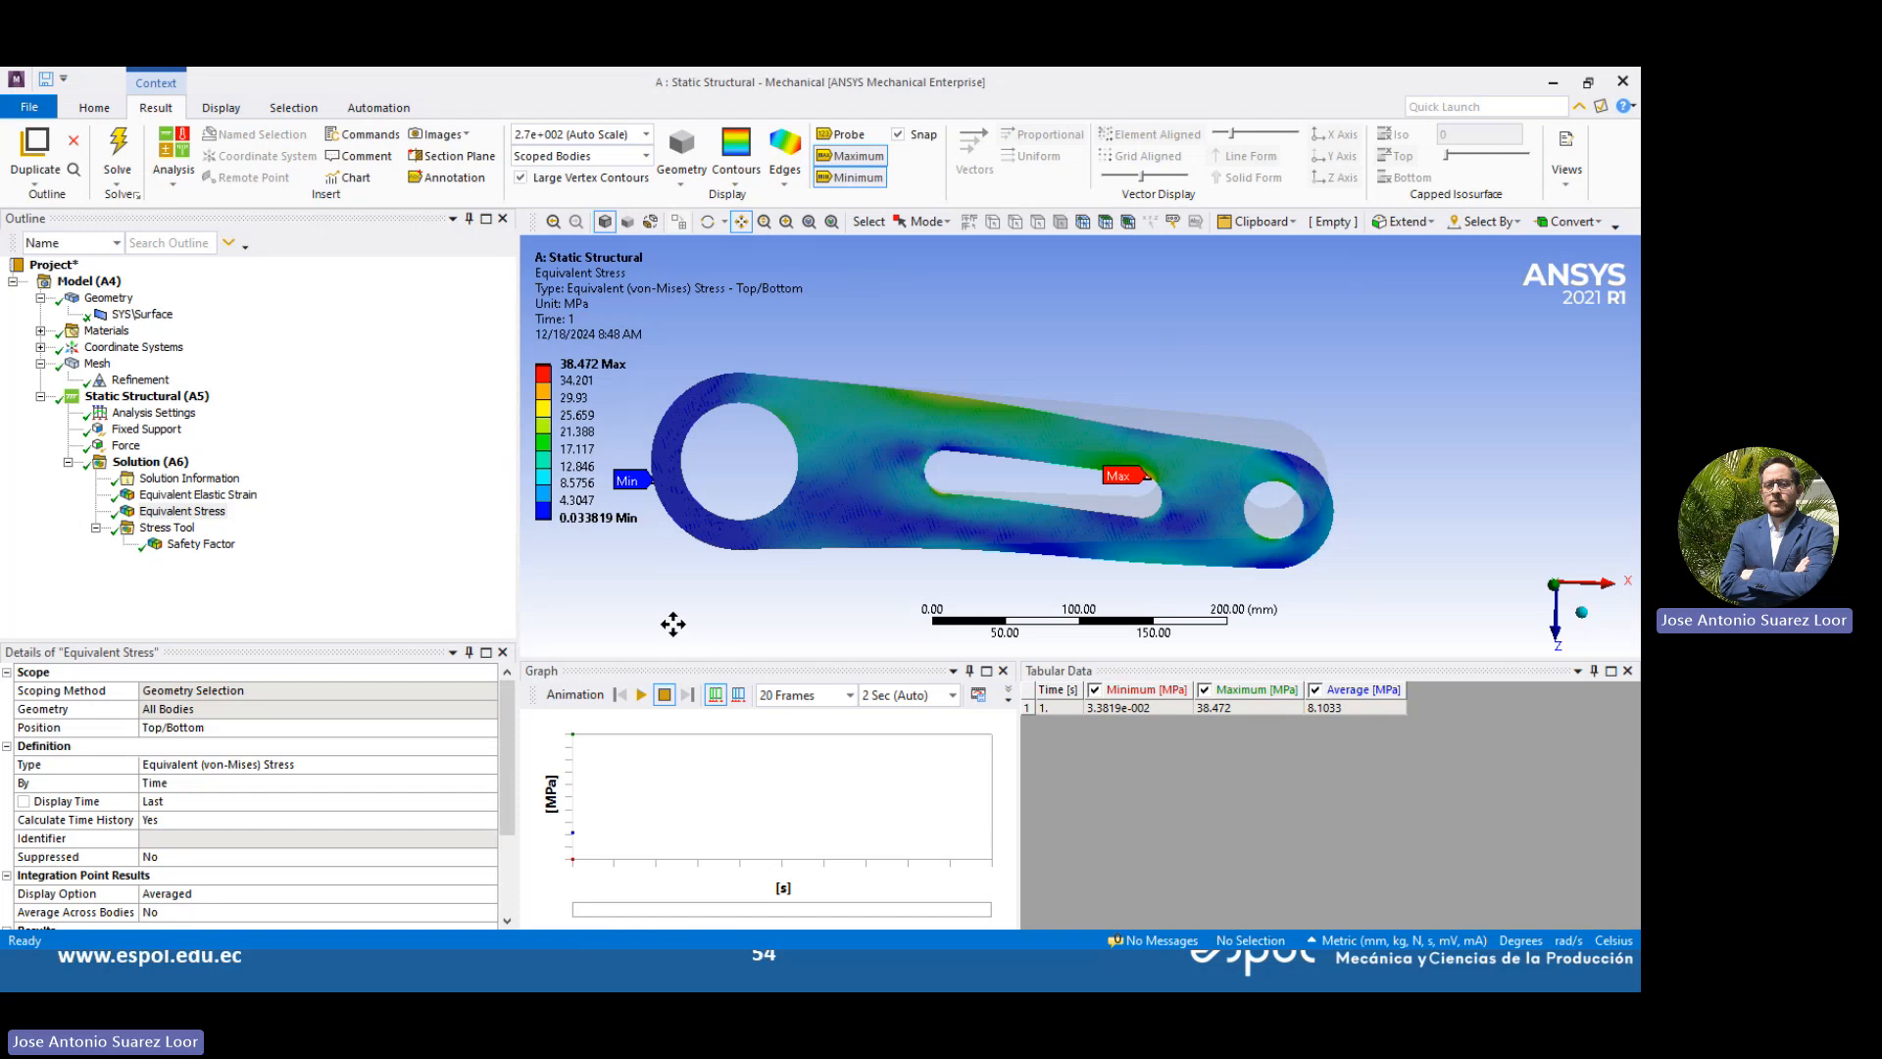
left_click(639, 694)
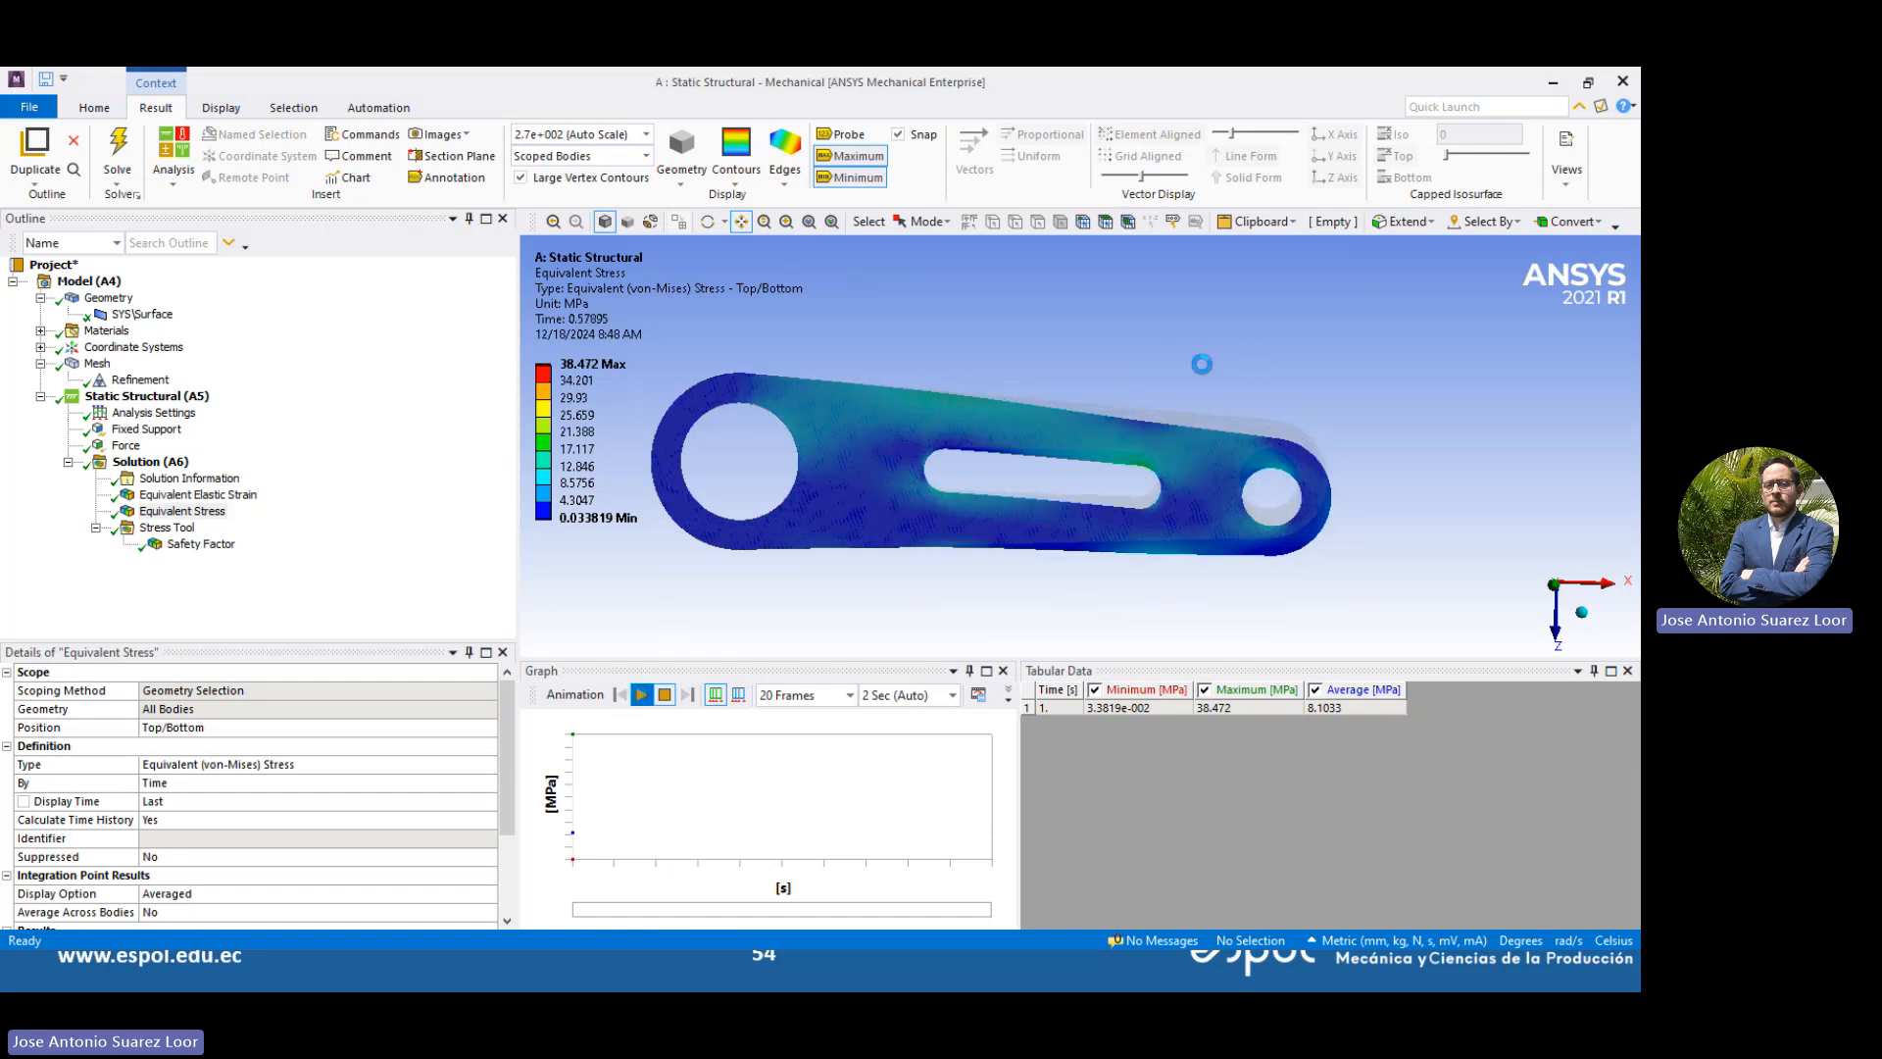
mouse_move(1243, 386)
middle_mouse_down()
mouse_move(1189, 373)
mouse_move(1009, 453)
mouse_move(1240, 355)
middle_mouse_up()
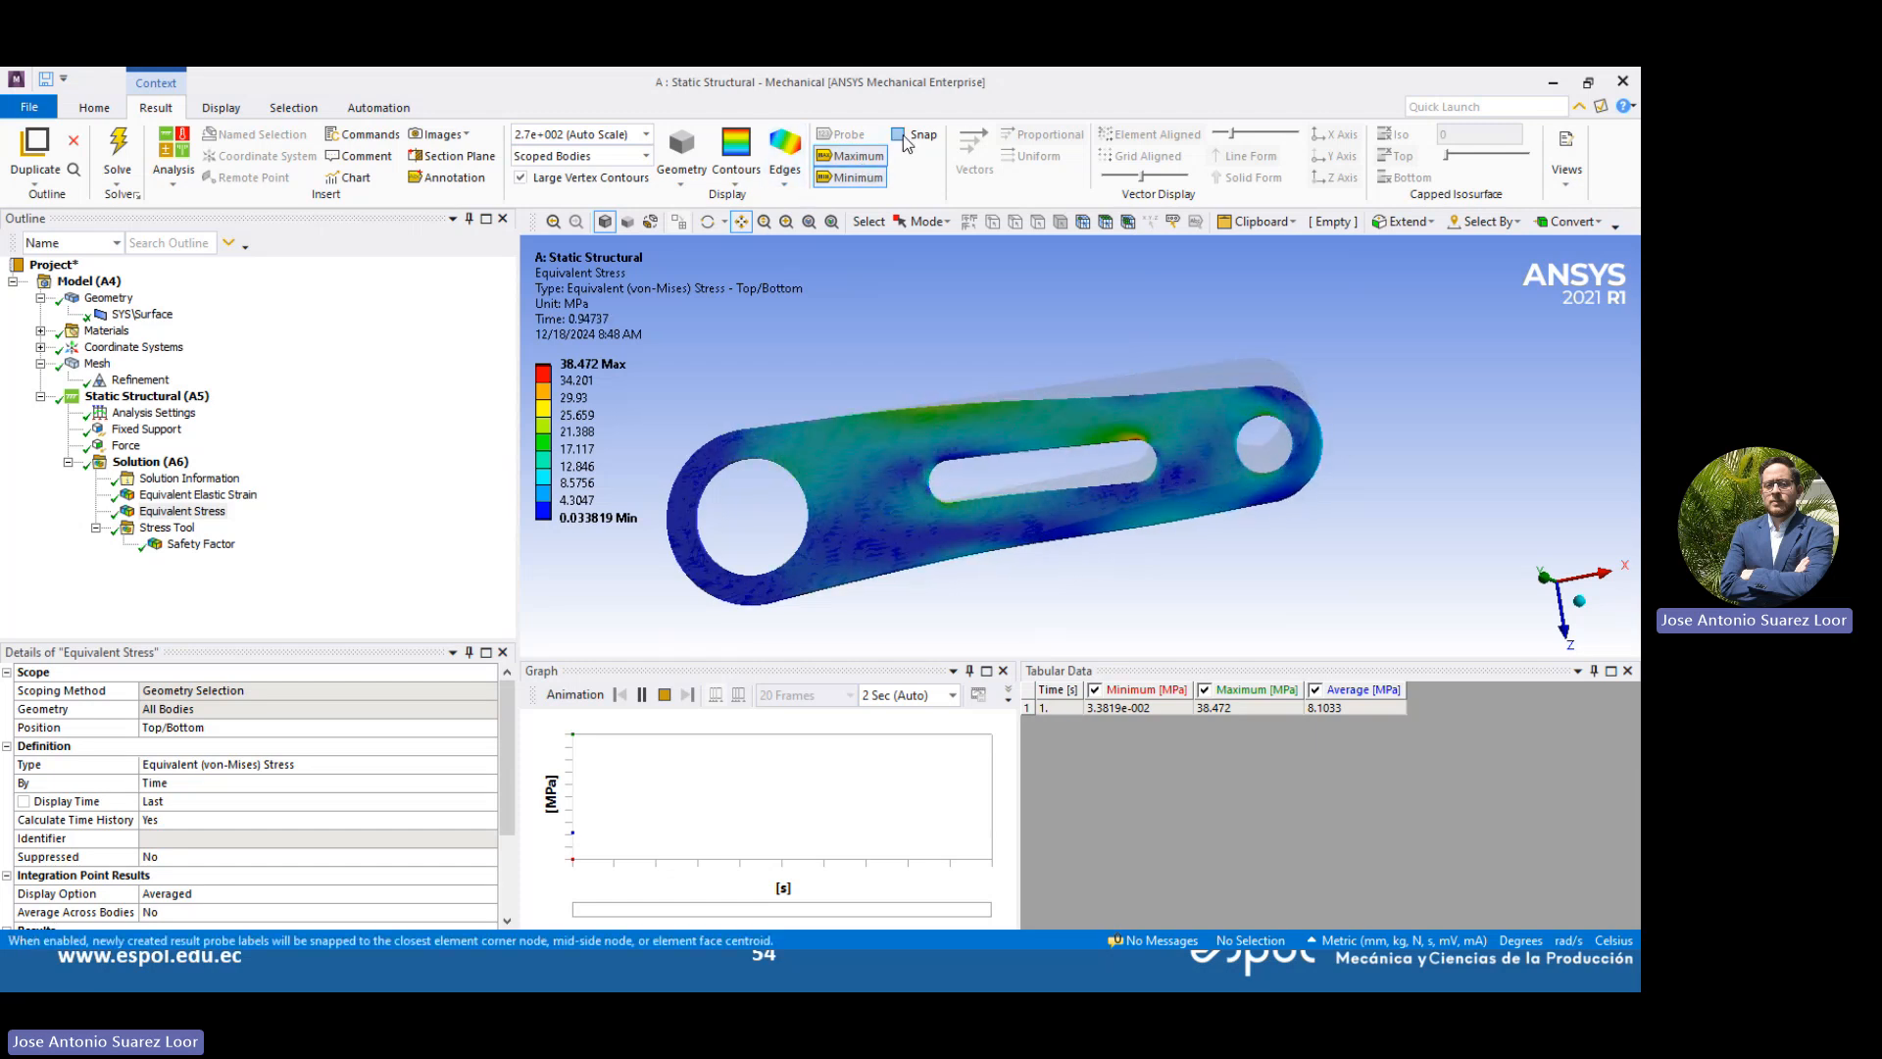
Display the Equivalent Stress result as isosurfaces, animate it and examine the lines around the slot and small hole
middle_click_drag(1098, 309, 961, 412)
left_click(681, 157)
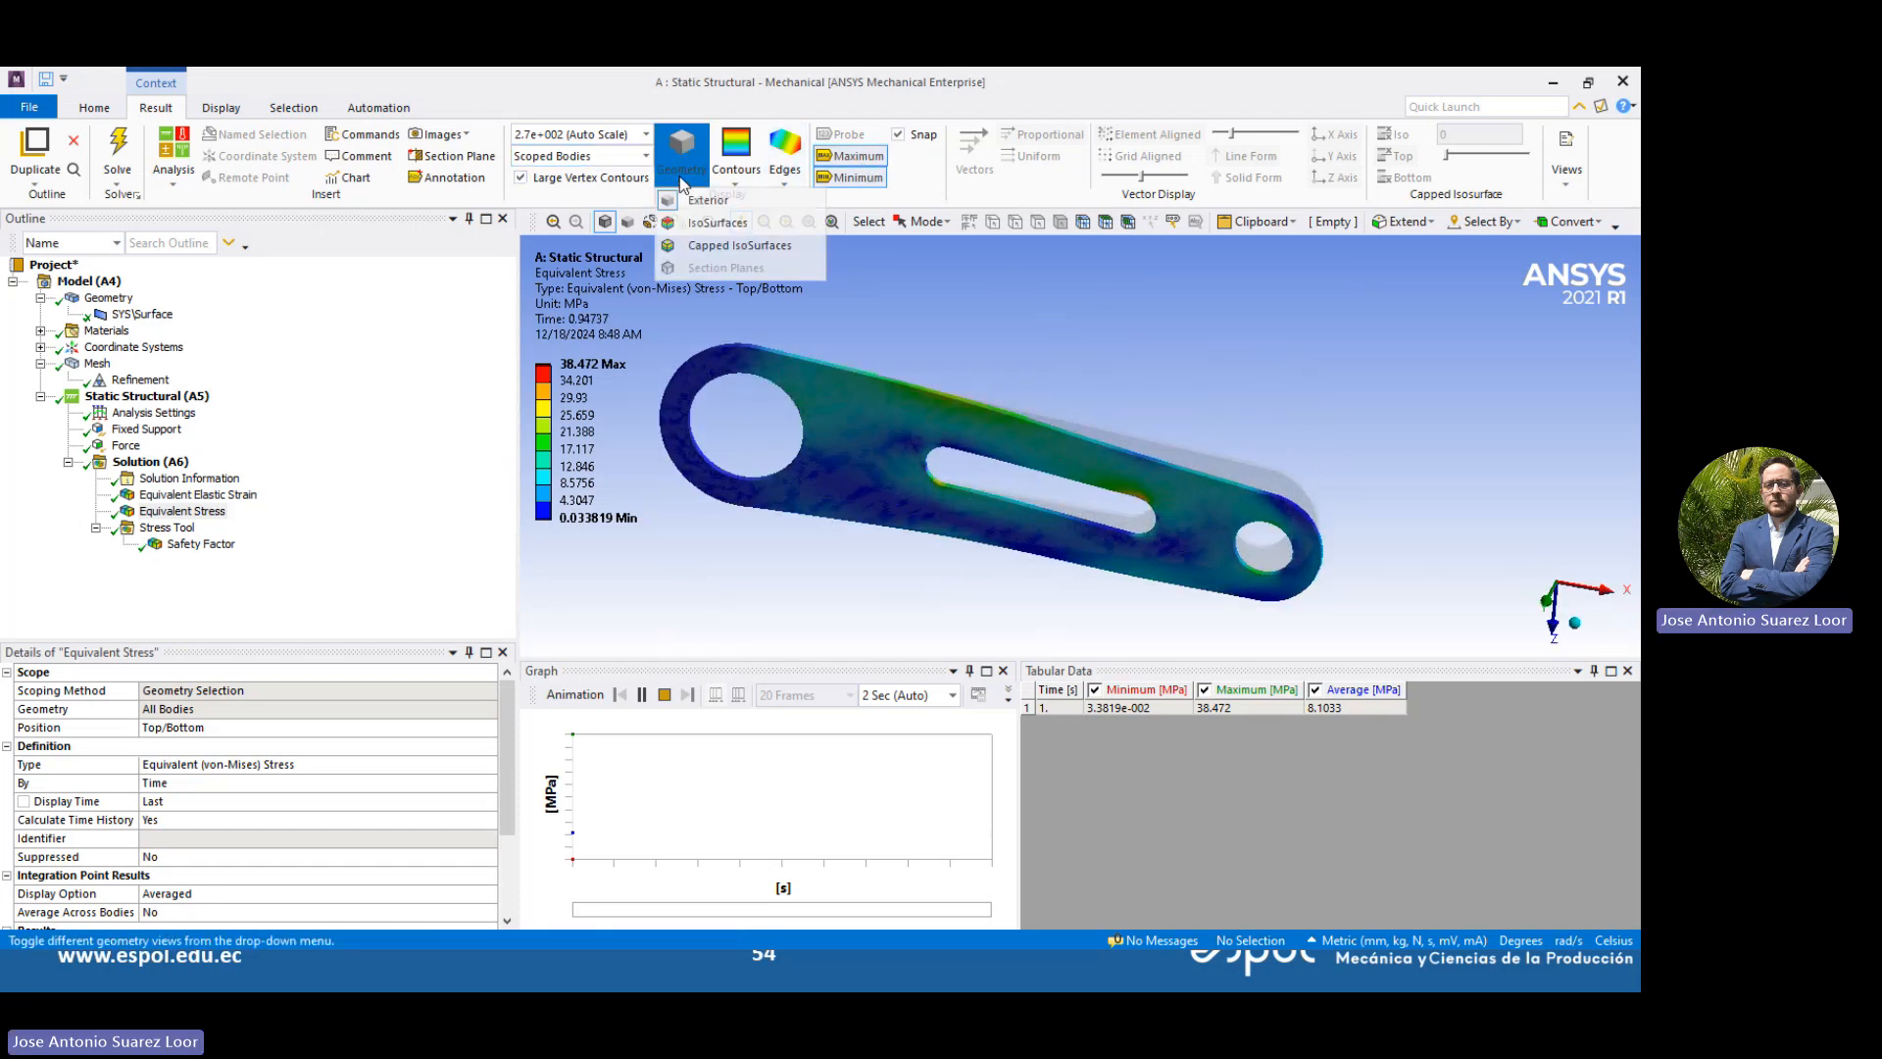
left_click(720, 223)
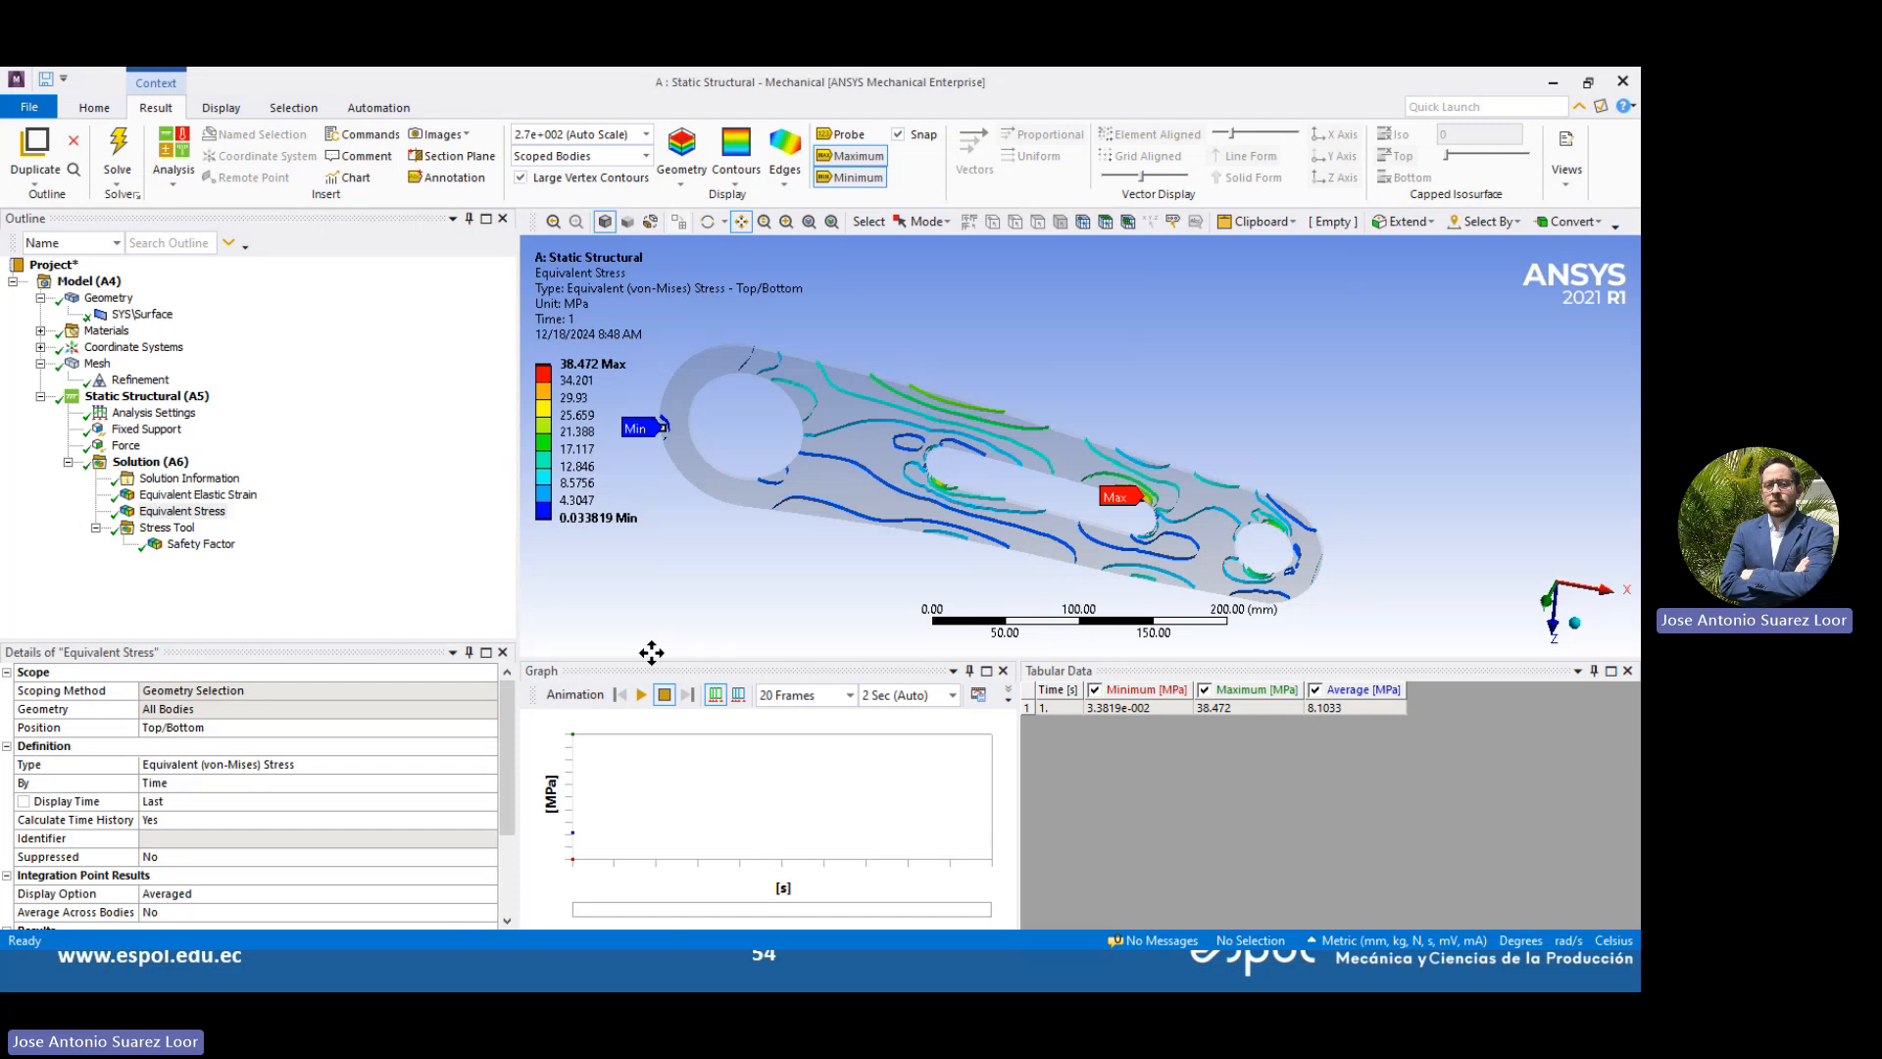
left_click(637, 694)
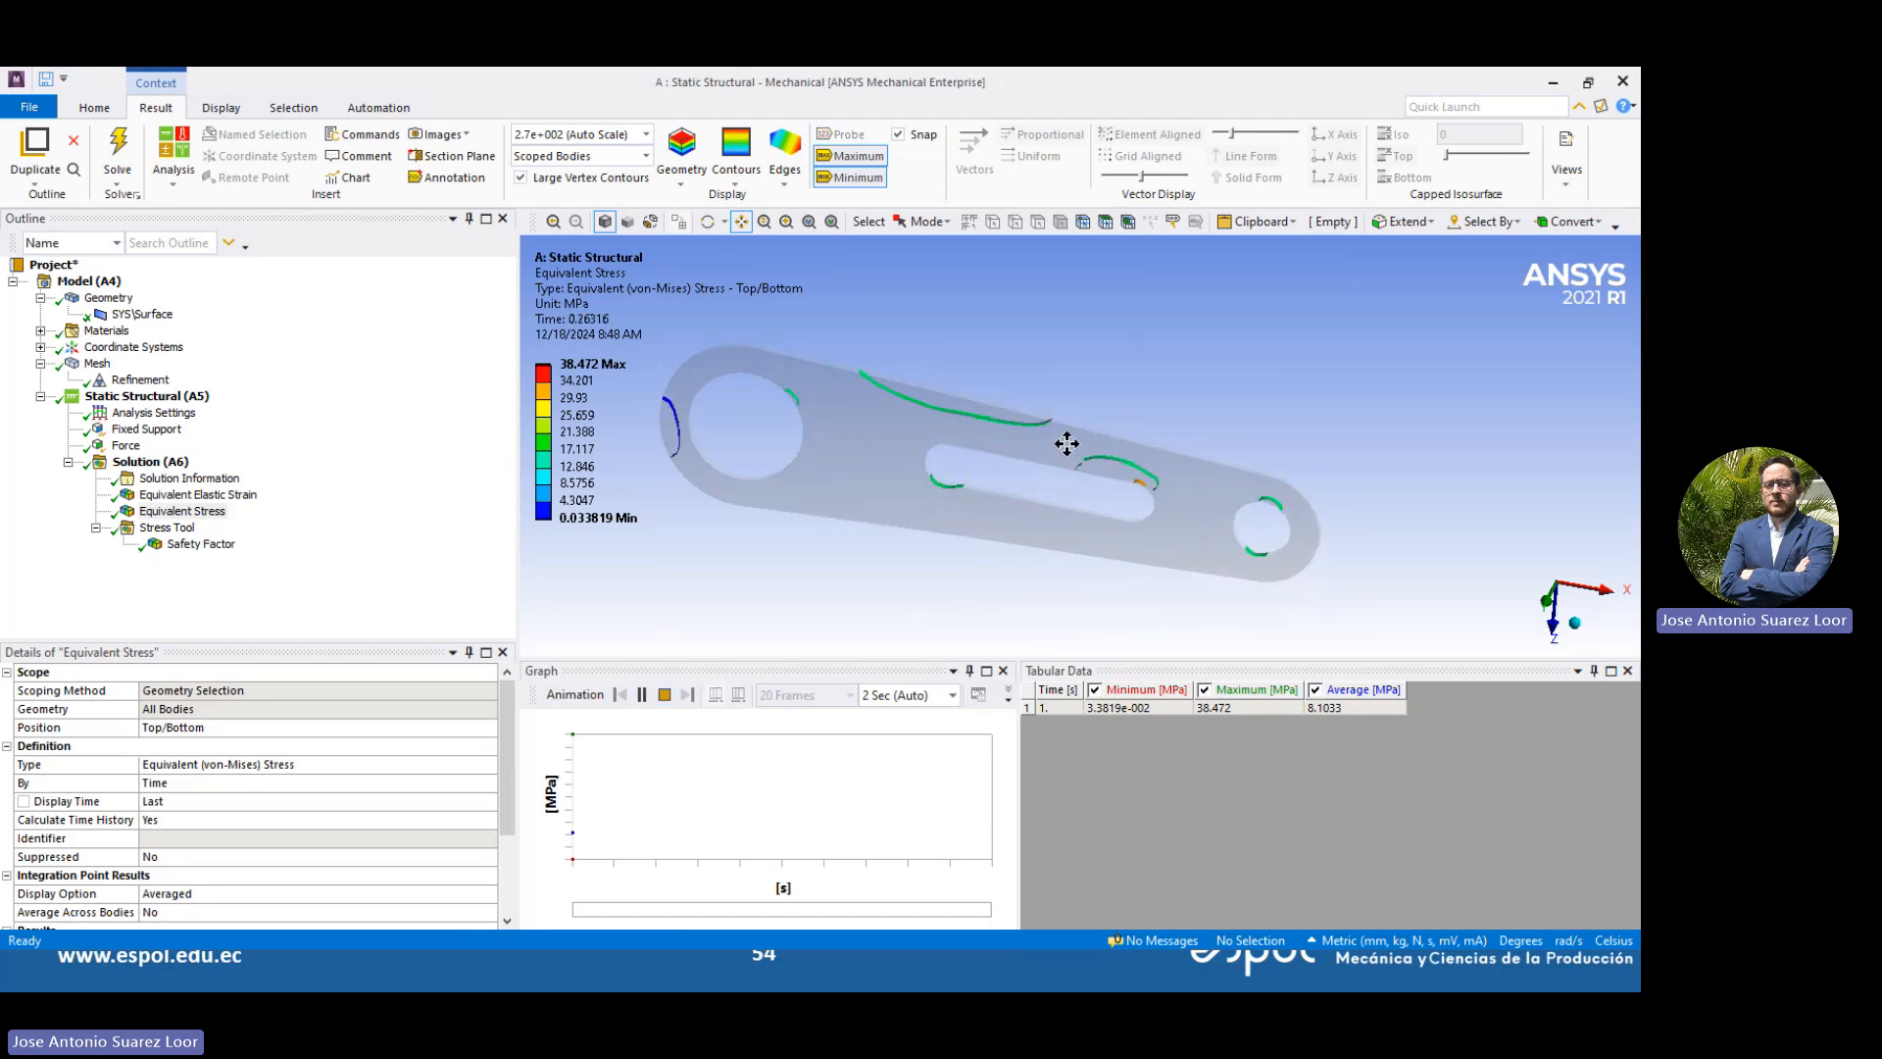
scroll(1157, 492, "up", 5)
middle_click_drag(1237, 436, 1270, 365)
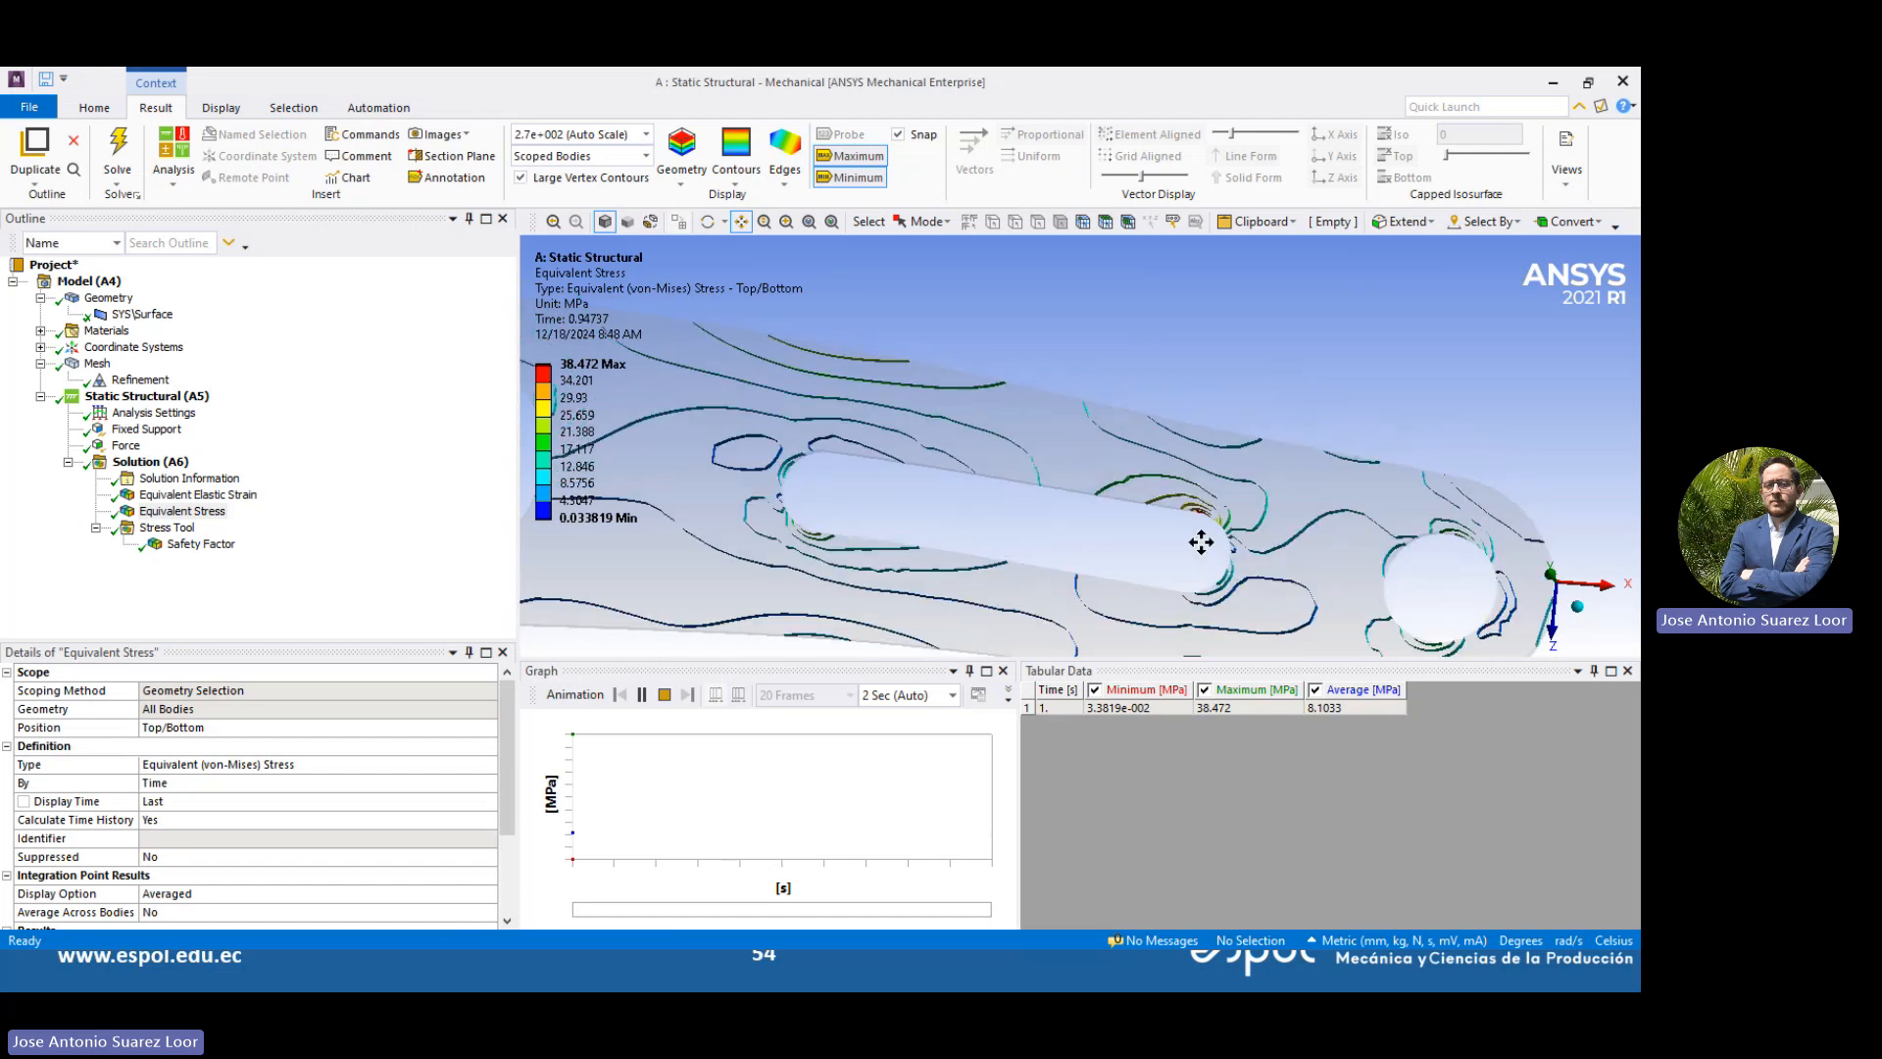
scroll(1190, 508, "down", 2)
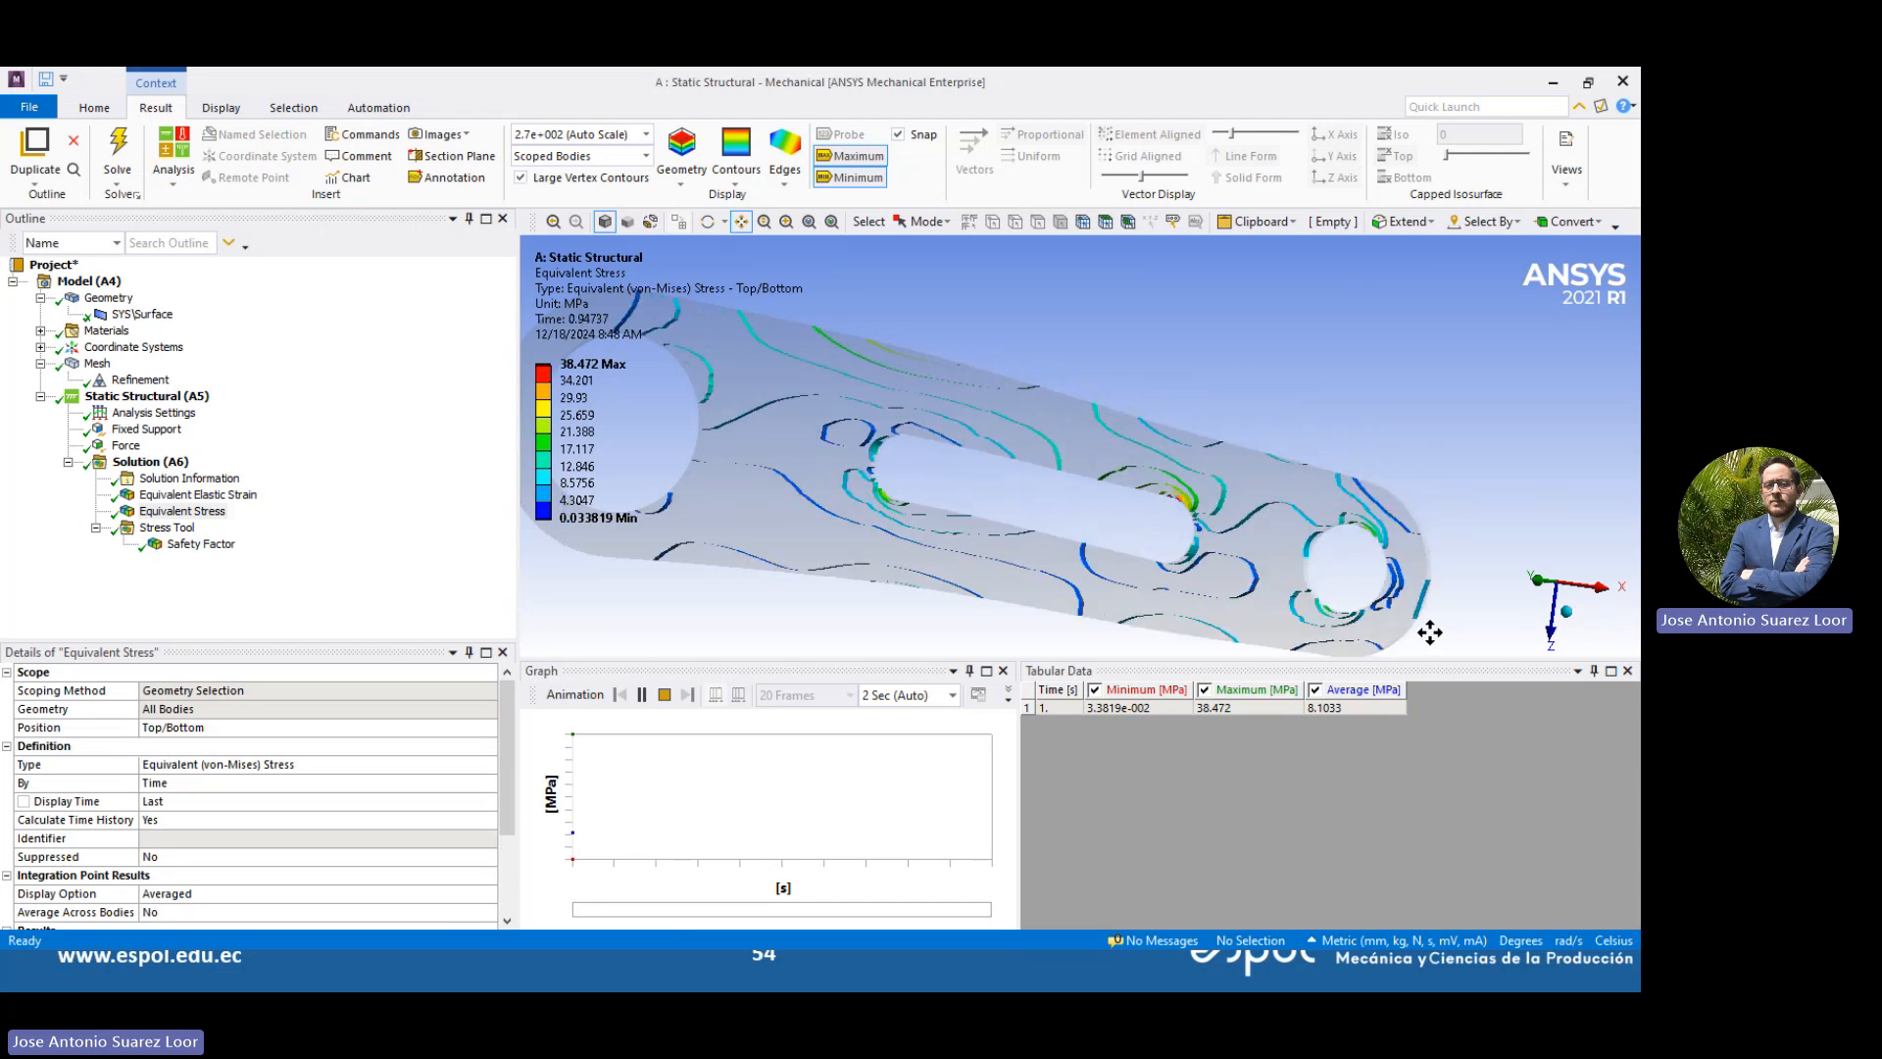
Return the Equivalent Stress plot to the exterior geometry display and overlay the undeformed wireframe
left_click(676, 186)
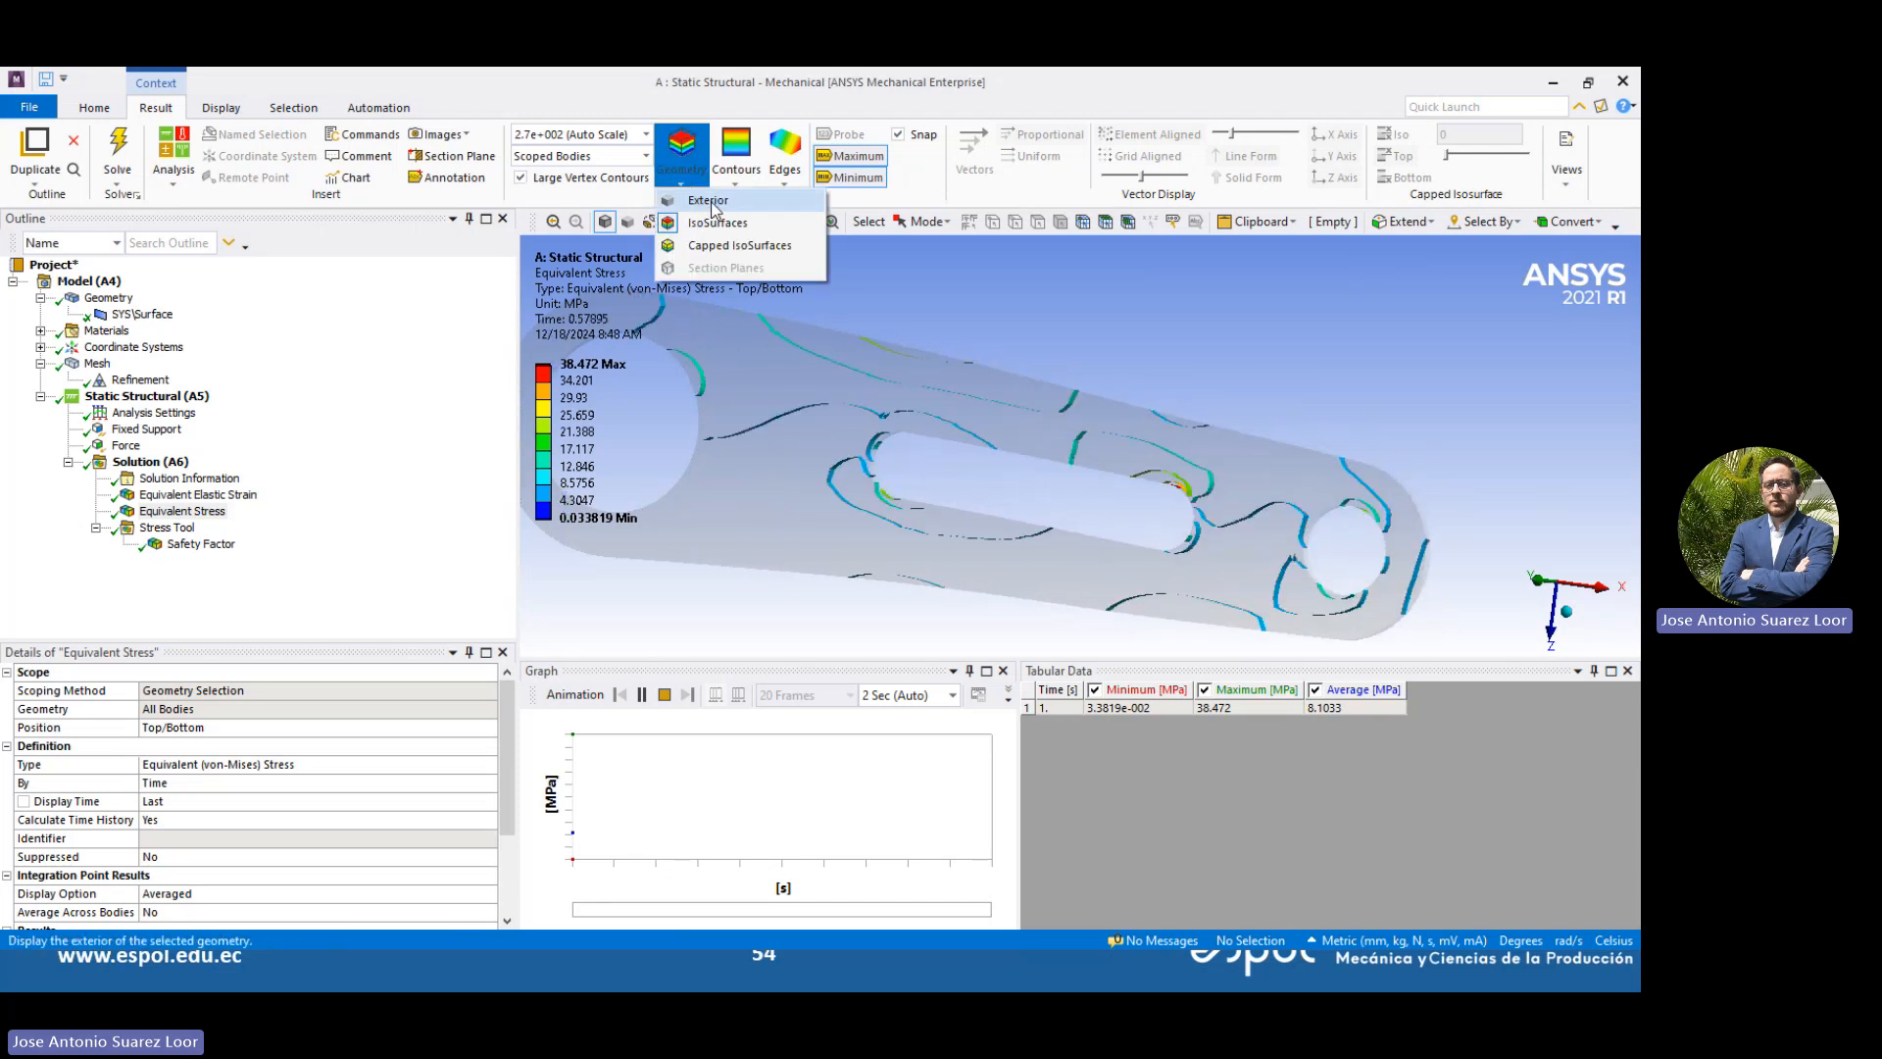
left_click(707, 200)
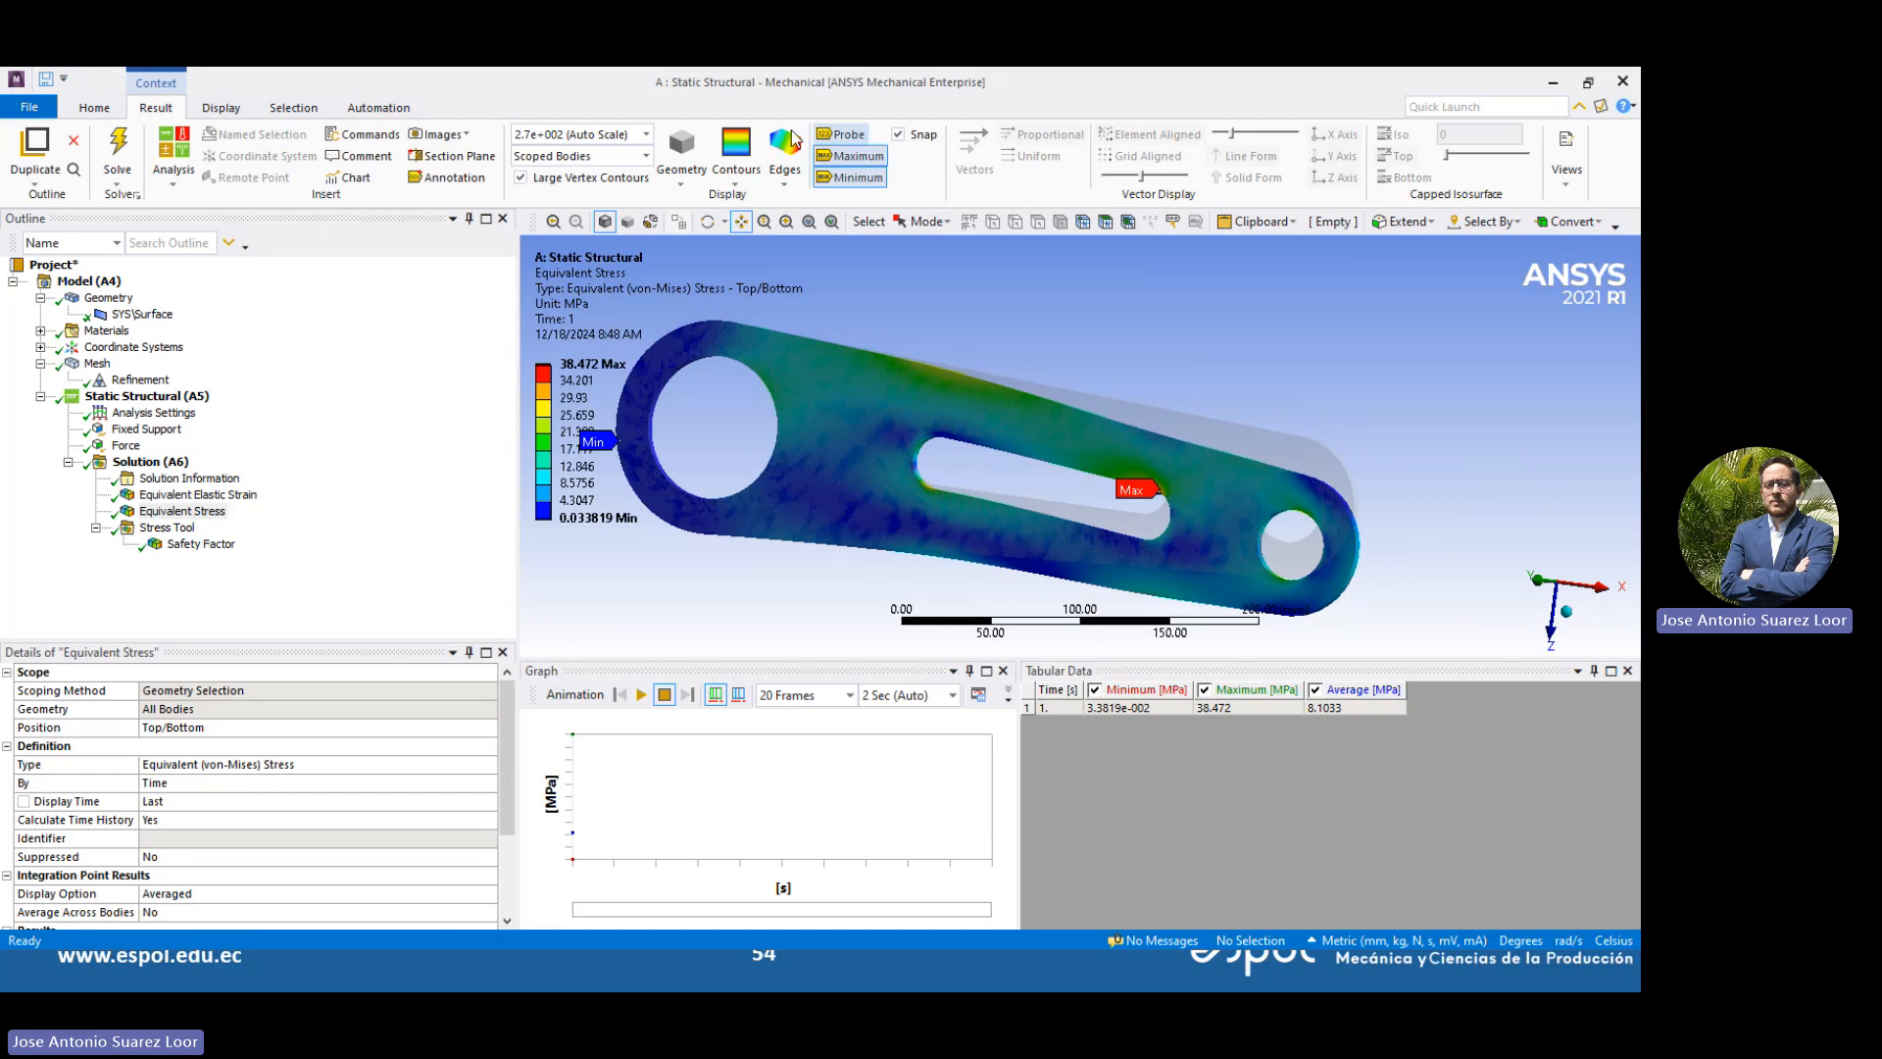
left_click(737, 175)
left_click(786, 173)
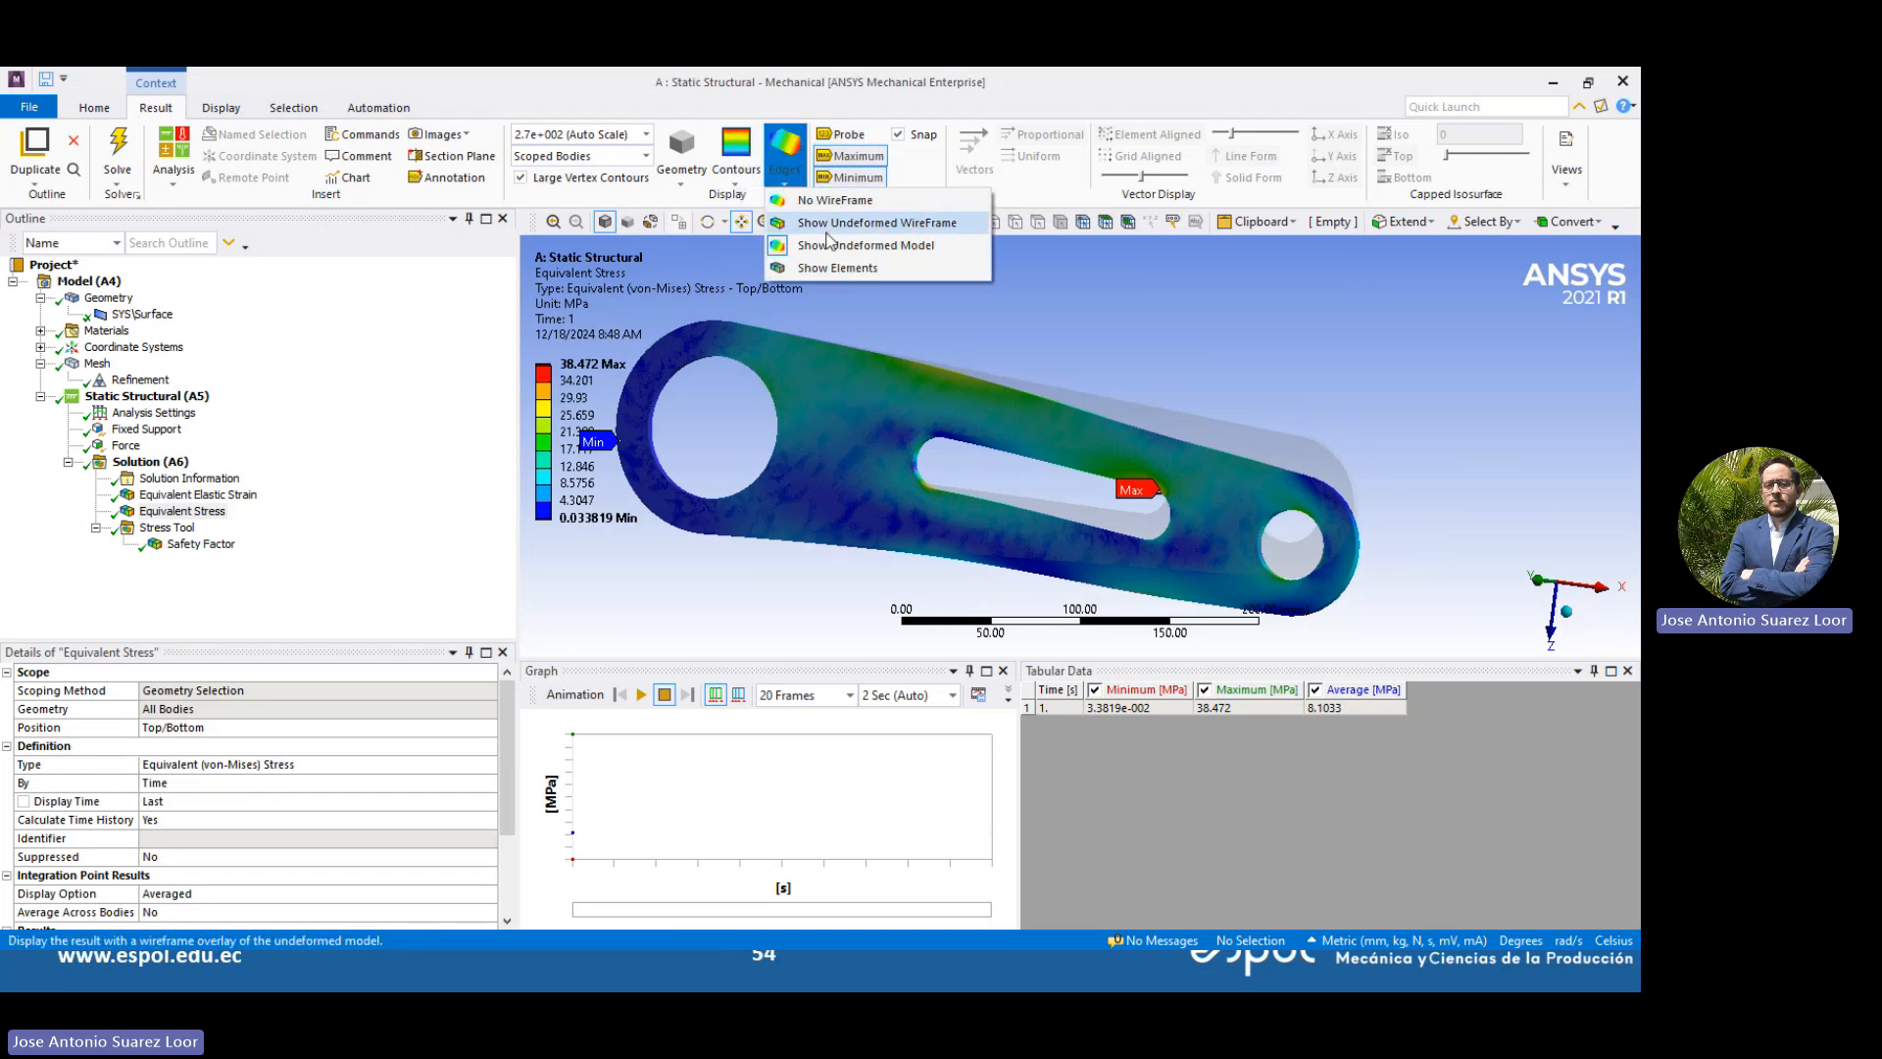
left_click(825, 217)
Try isolines on the Equivalent Stress plot, switch it to contour bands and play the animation
left_click(736, 177)
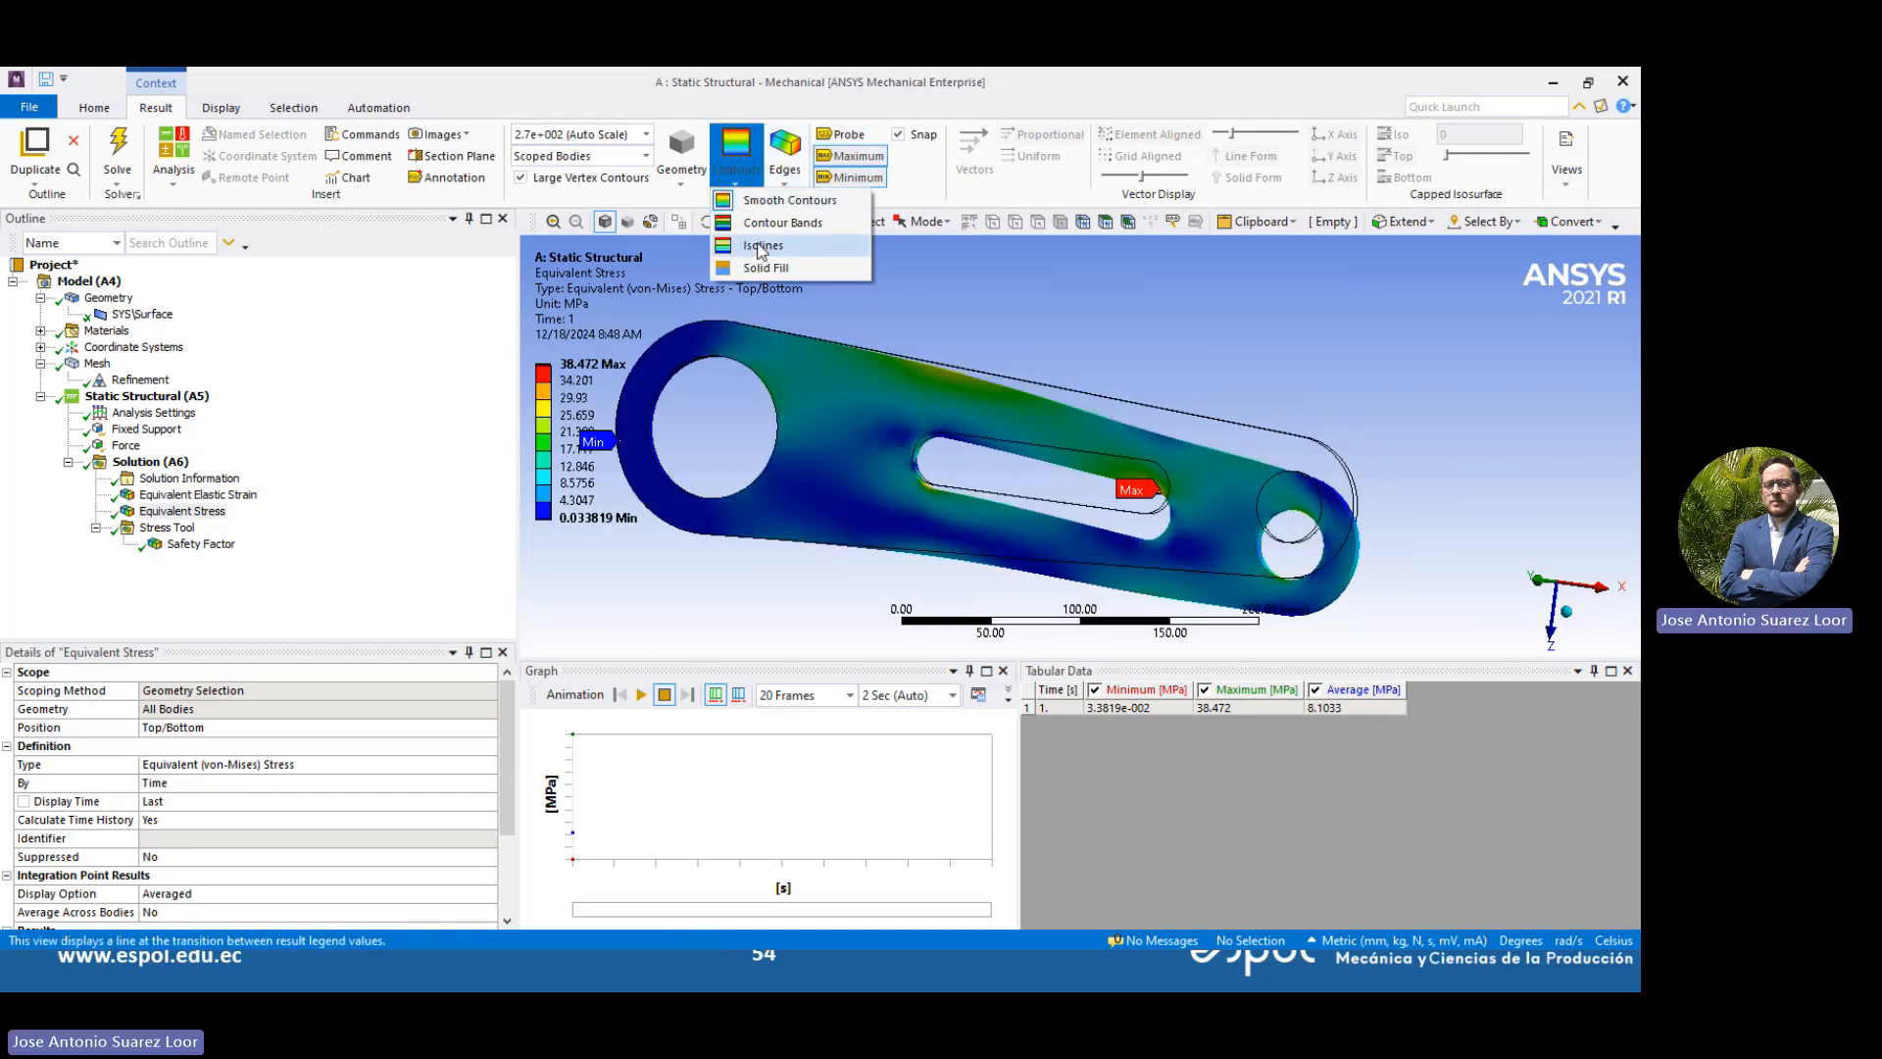
left_click(763, 245)
left_click(737, 183)
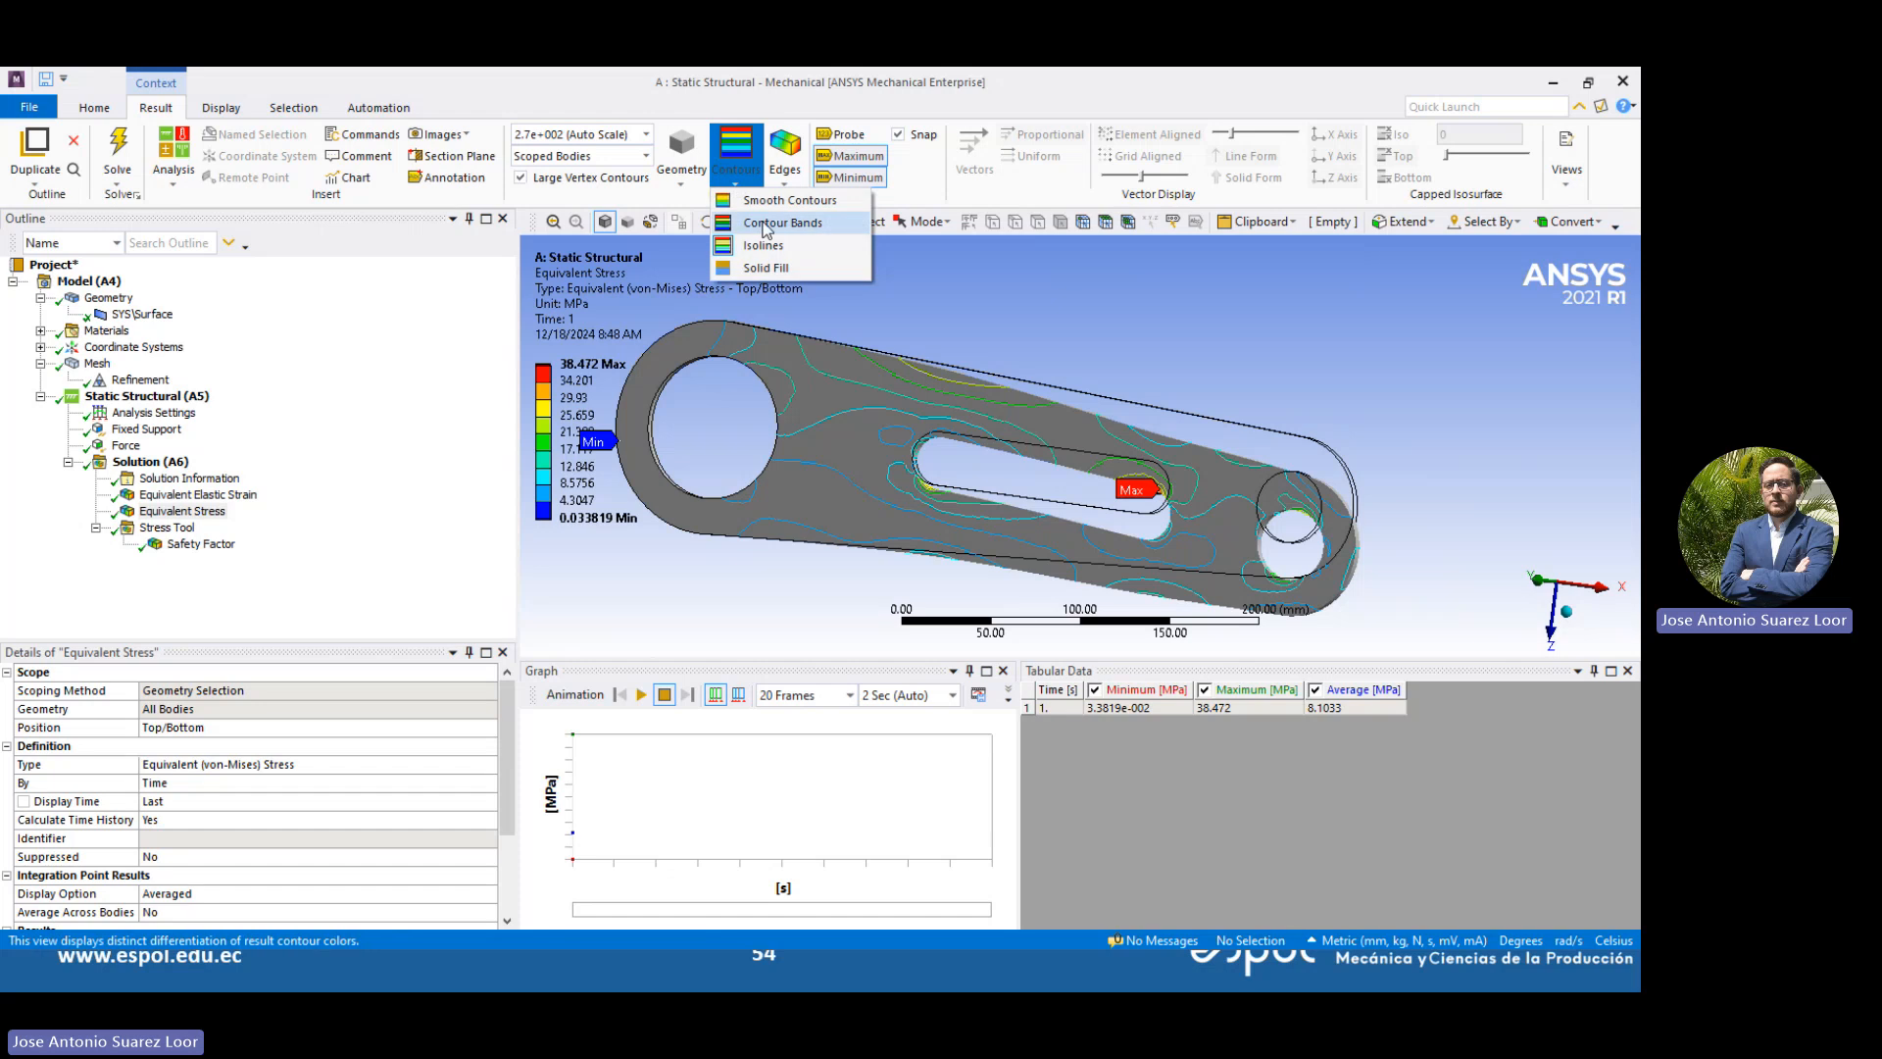
left_click(764, 223)
left_click(641, 694)
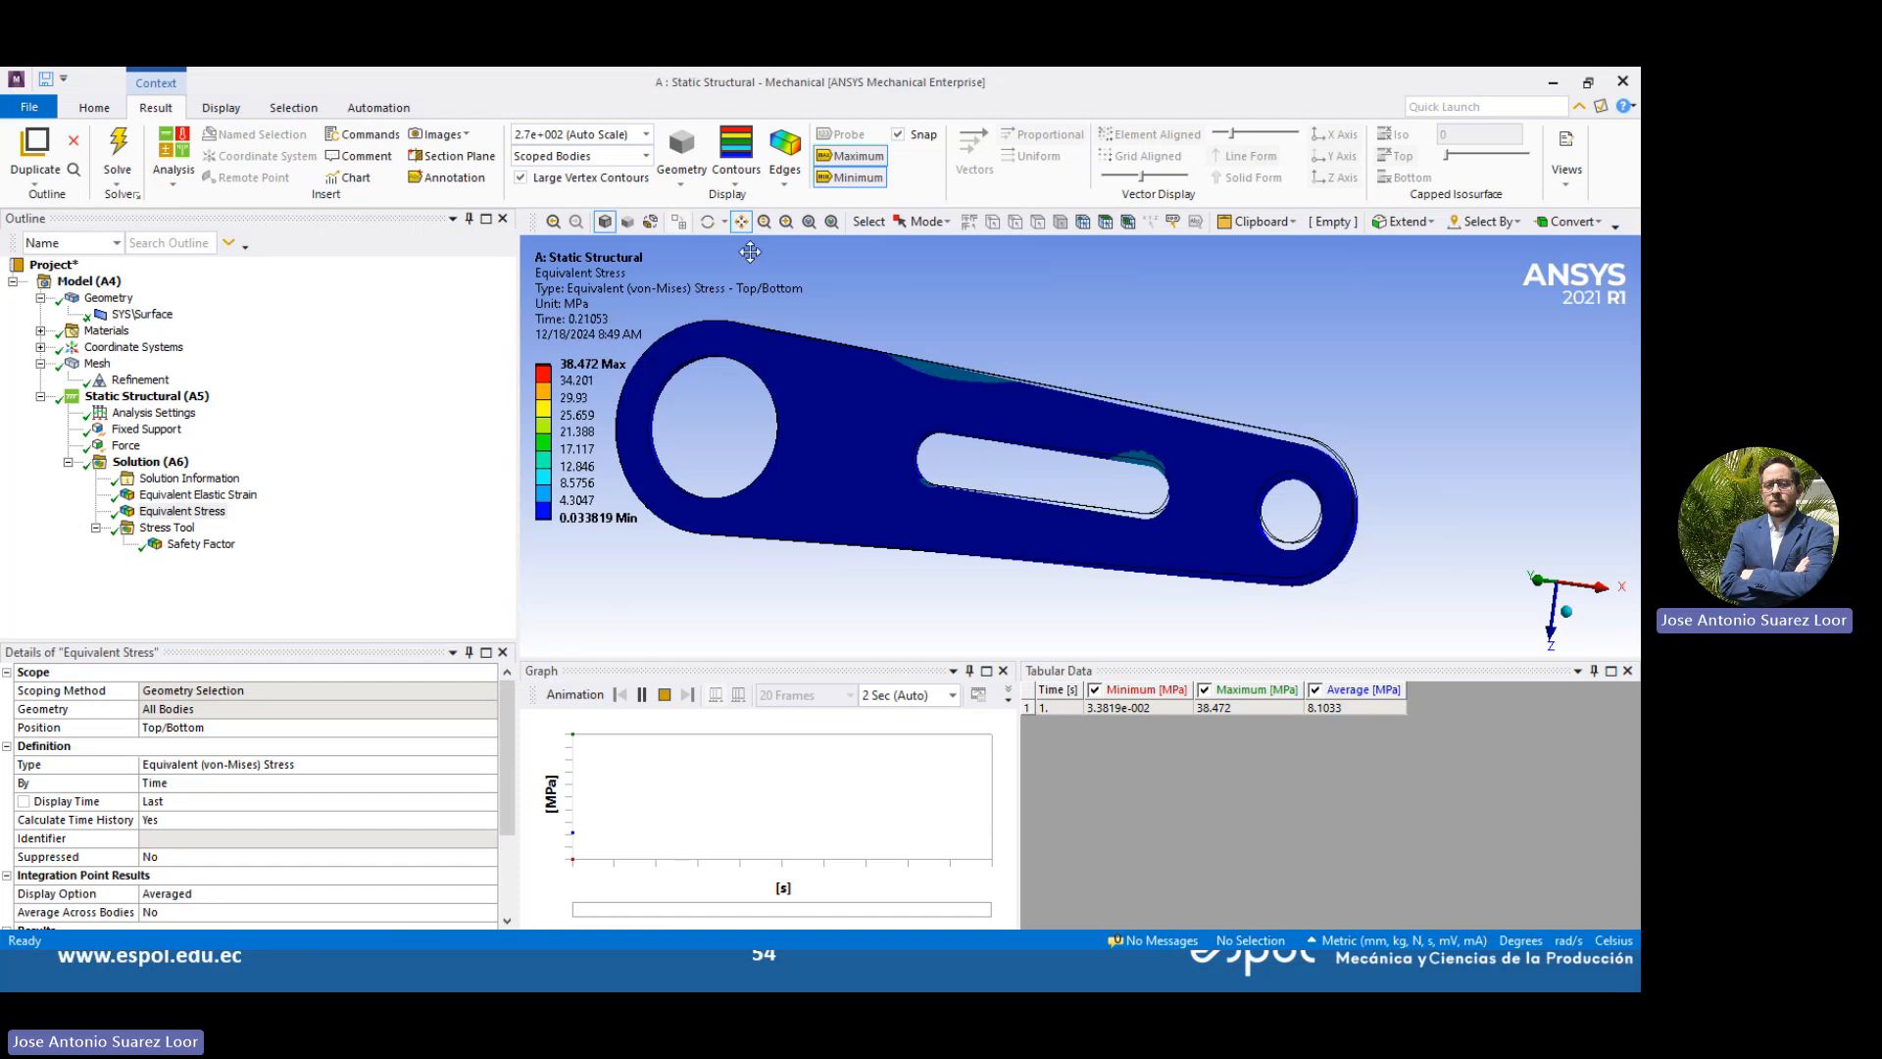
Remove the wireframe from the Equivalent Stress plot, replay its animation with the graph area enlarged, and pause it
left_click(785, 171)
left_click(796, 200)
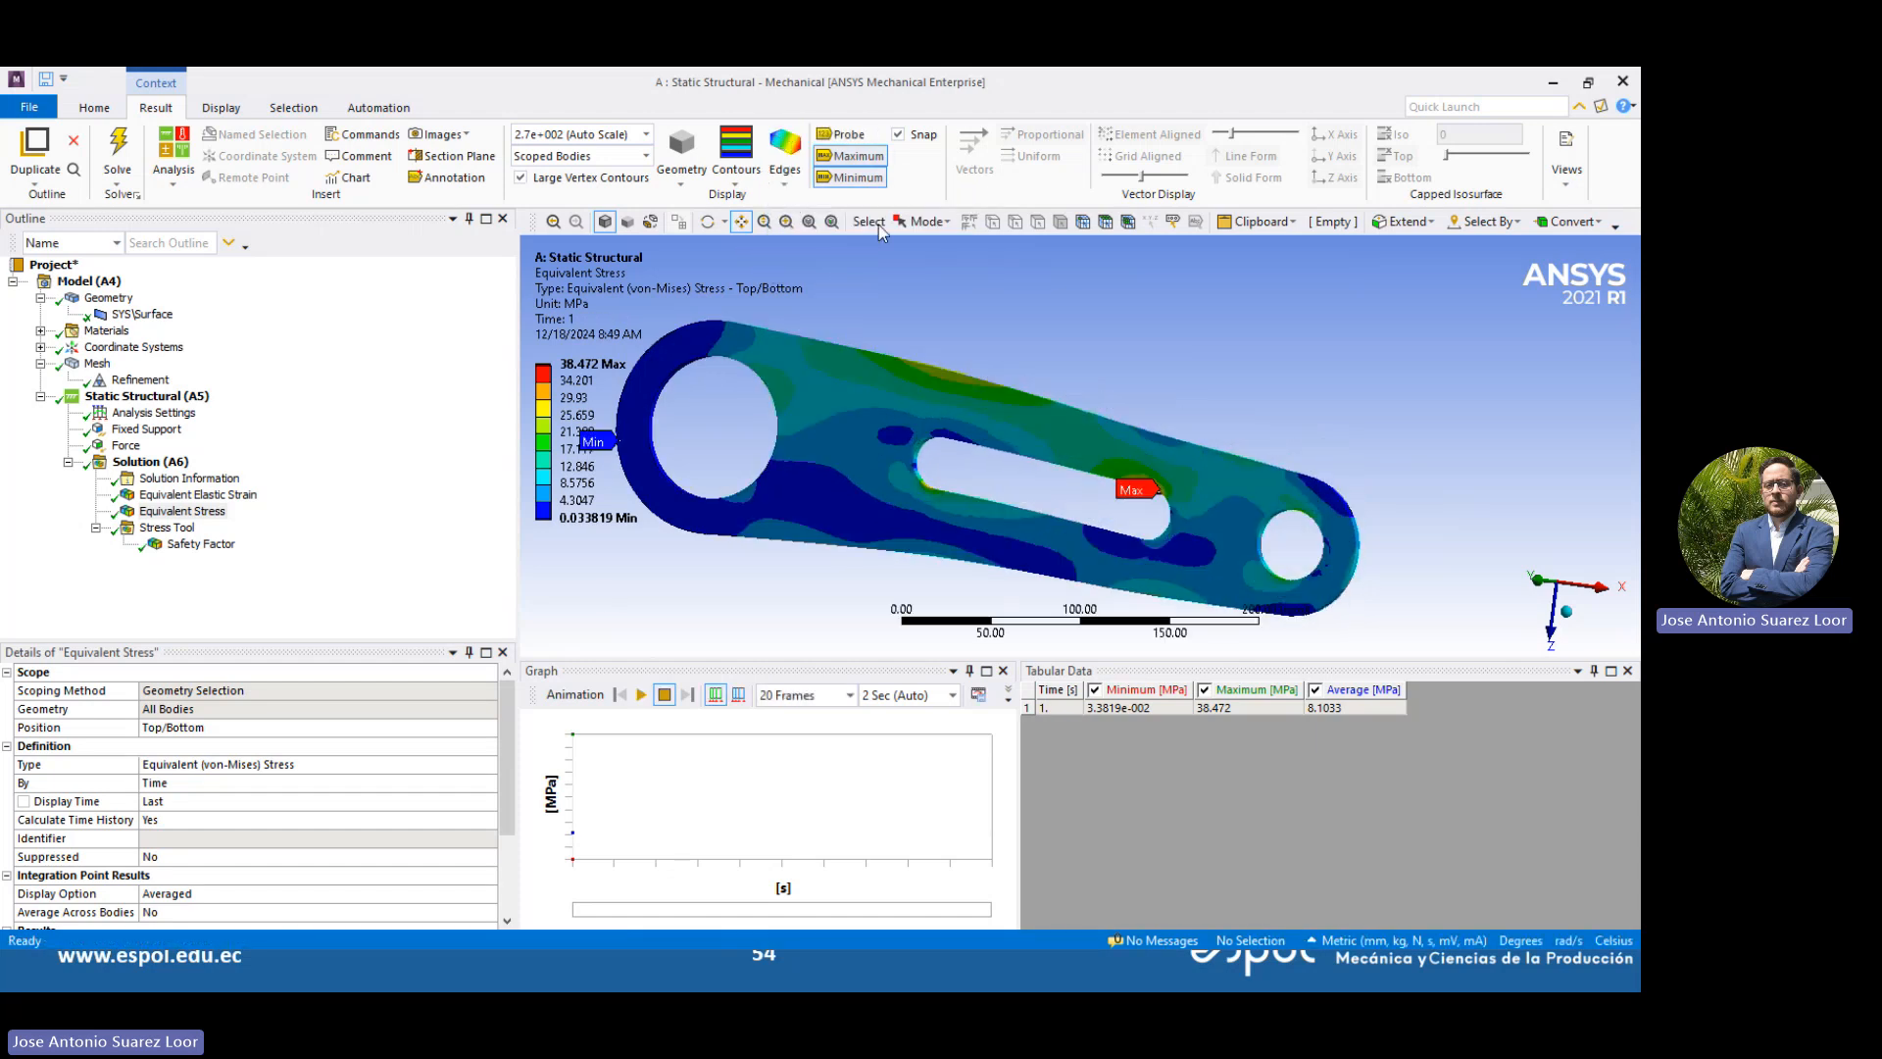
left_click(641, 694)
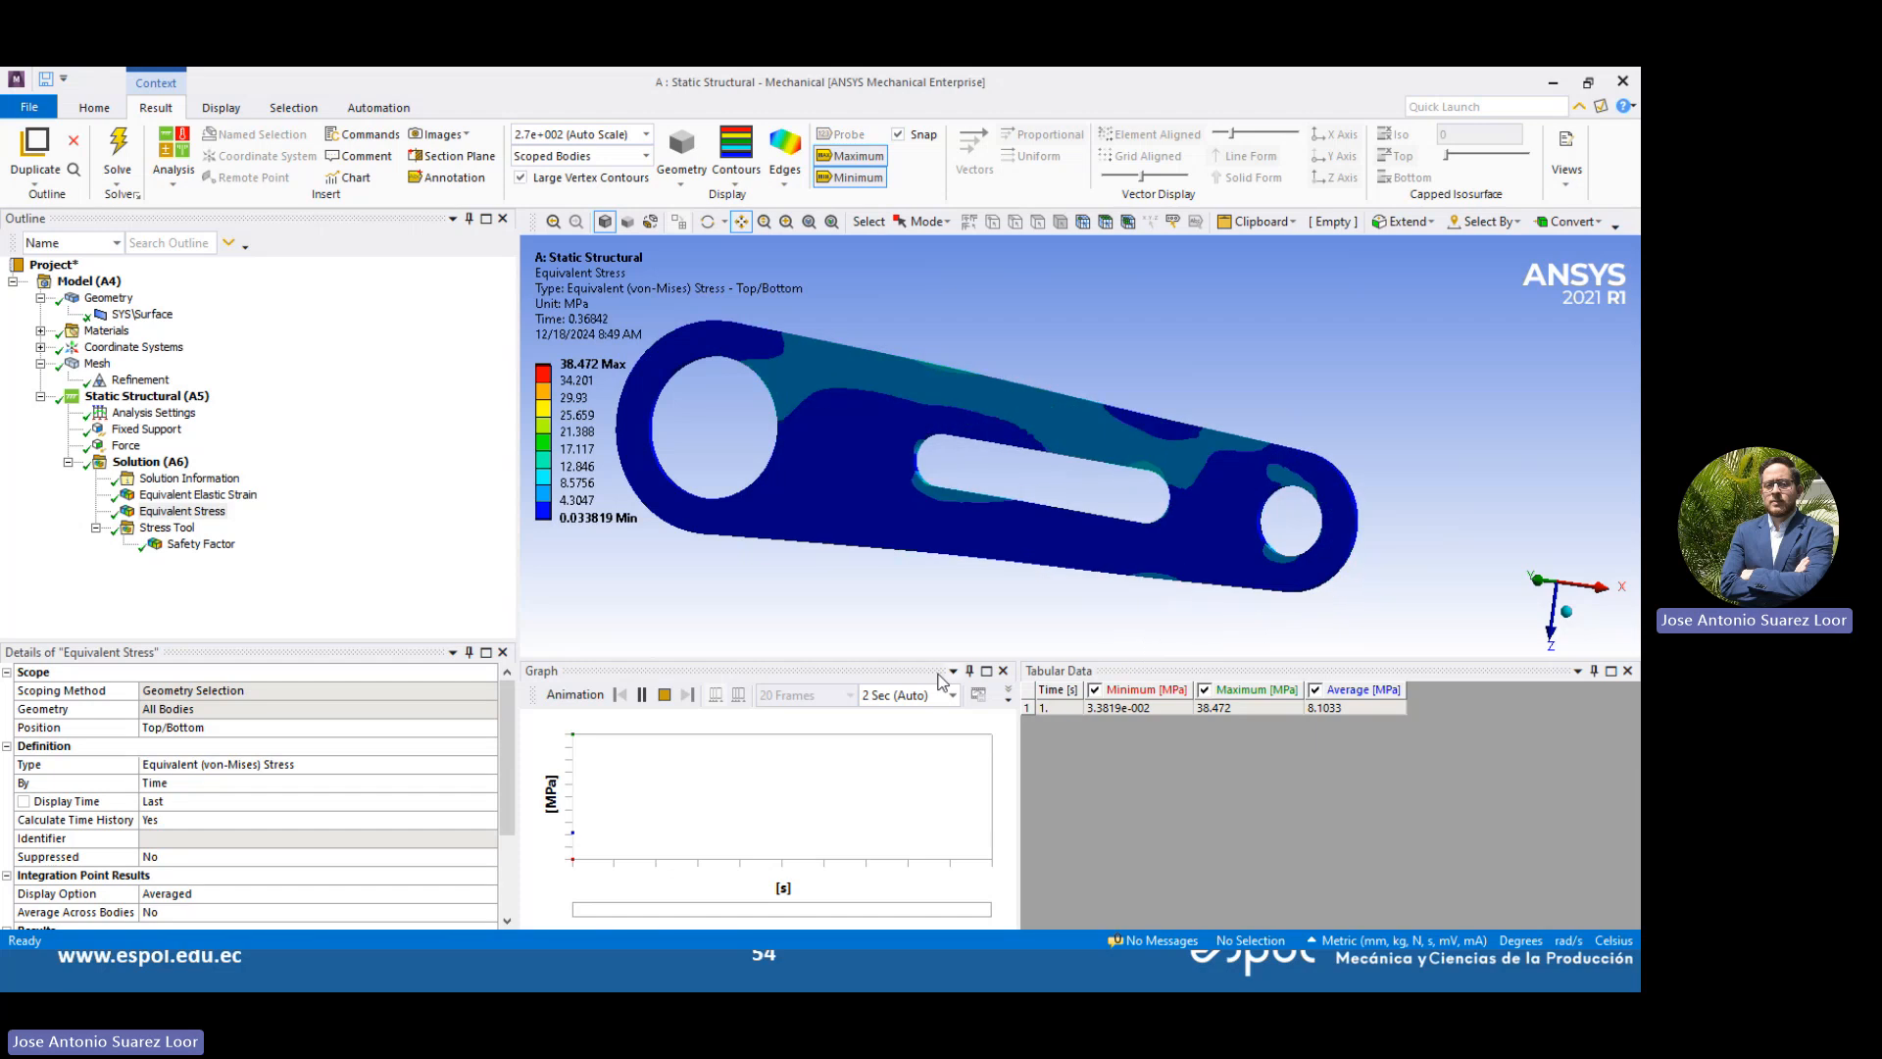
left_click_drag(895, 663, 918, 506)
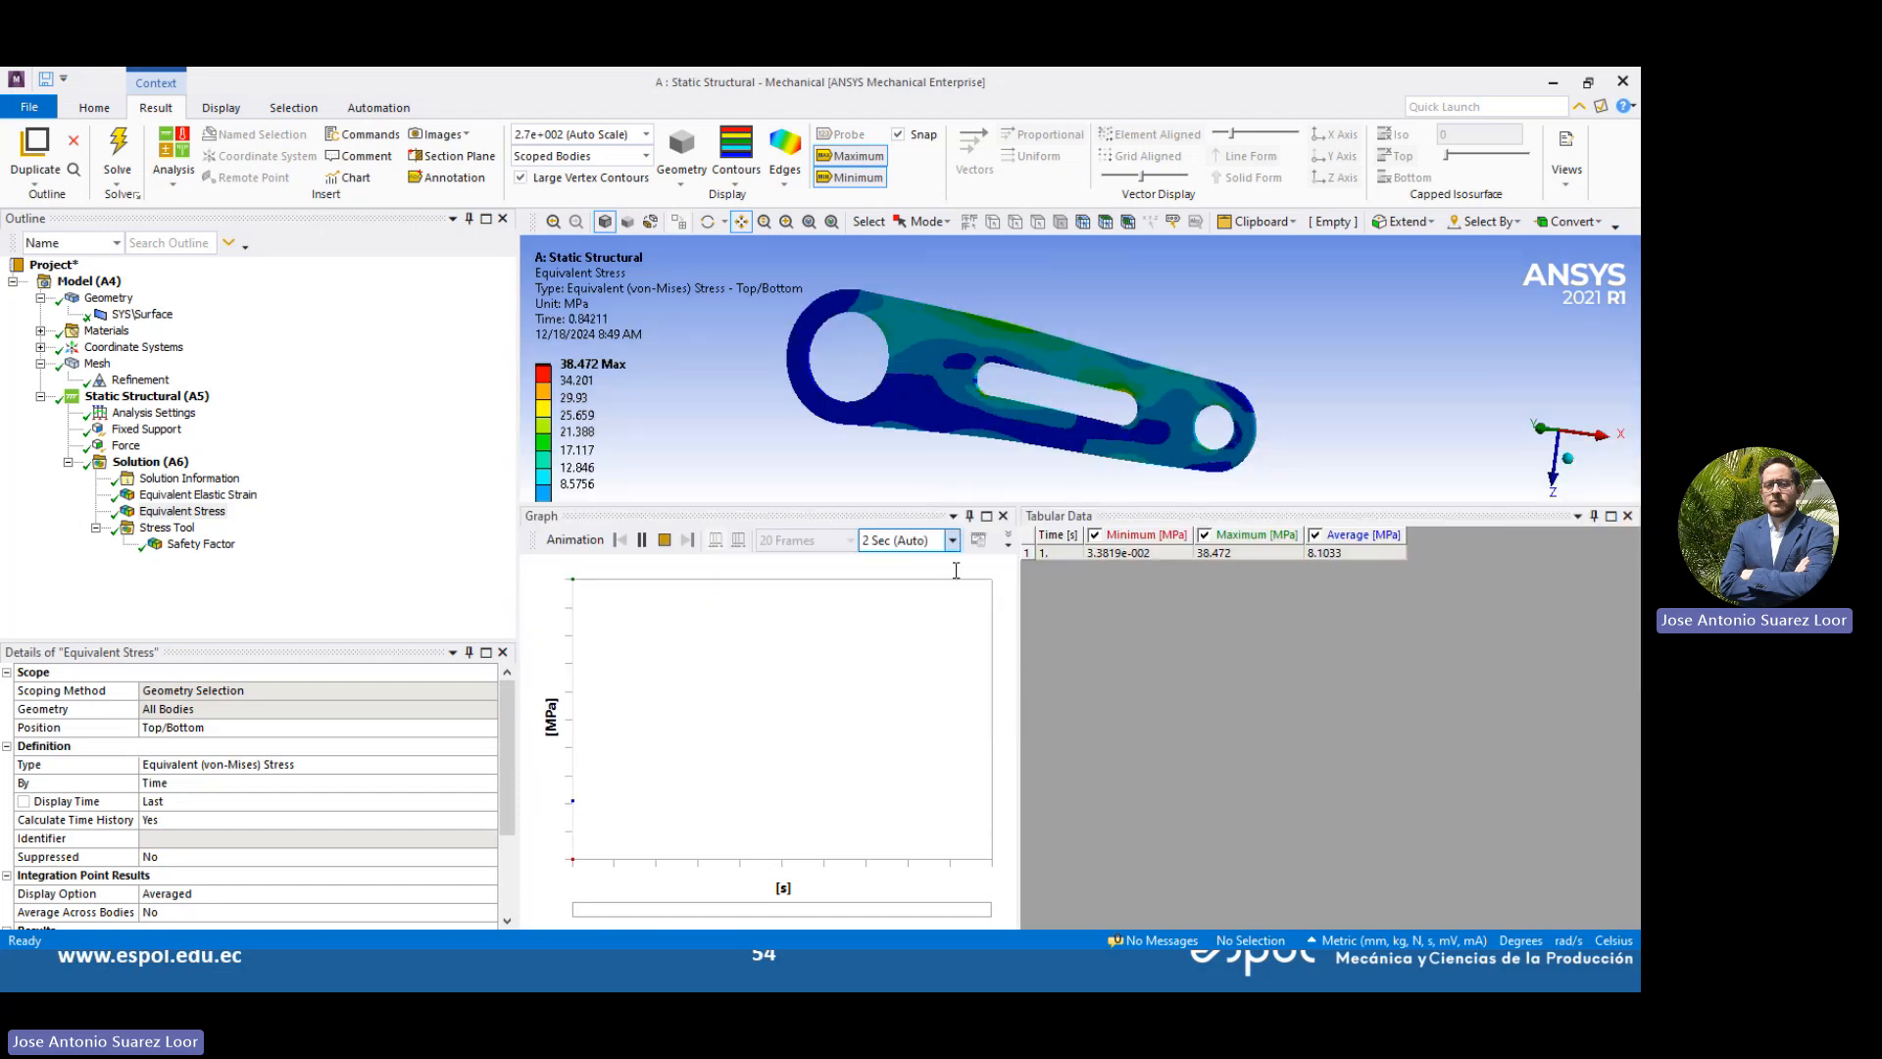
left_click(642, 540)
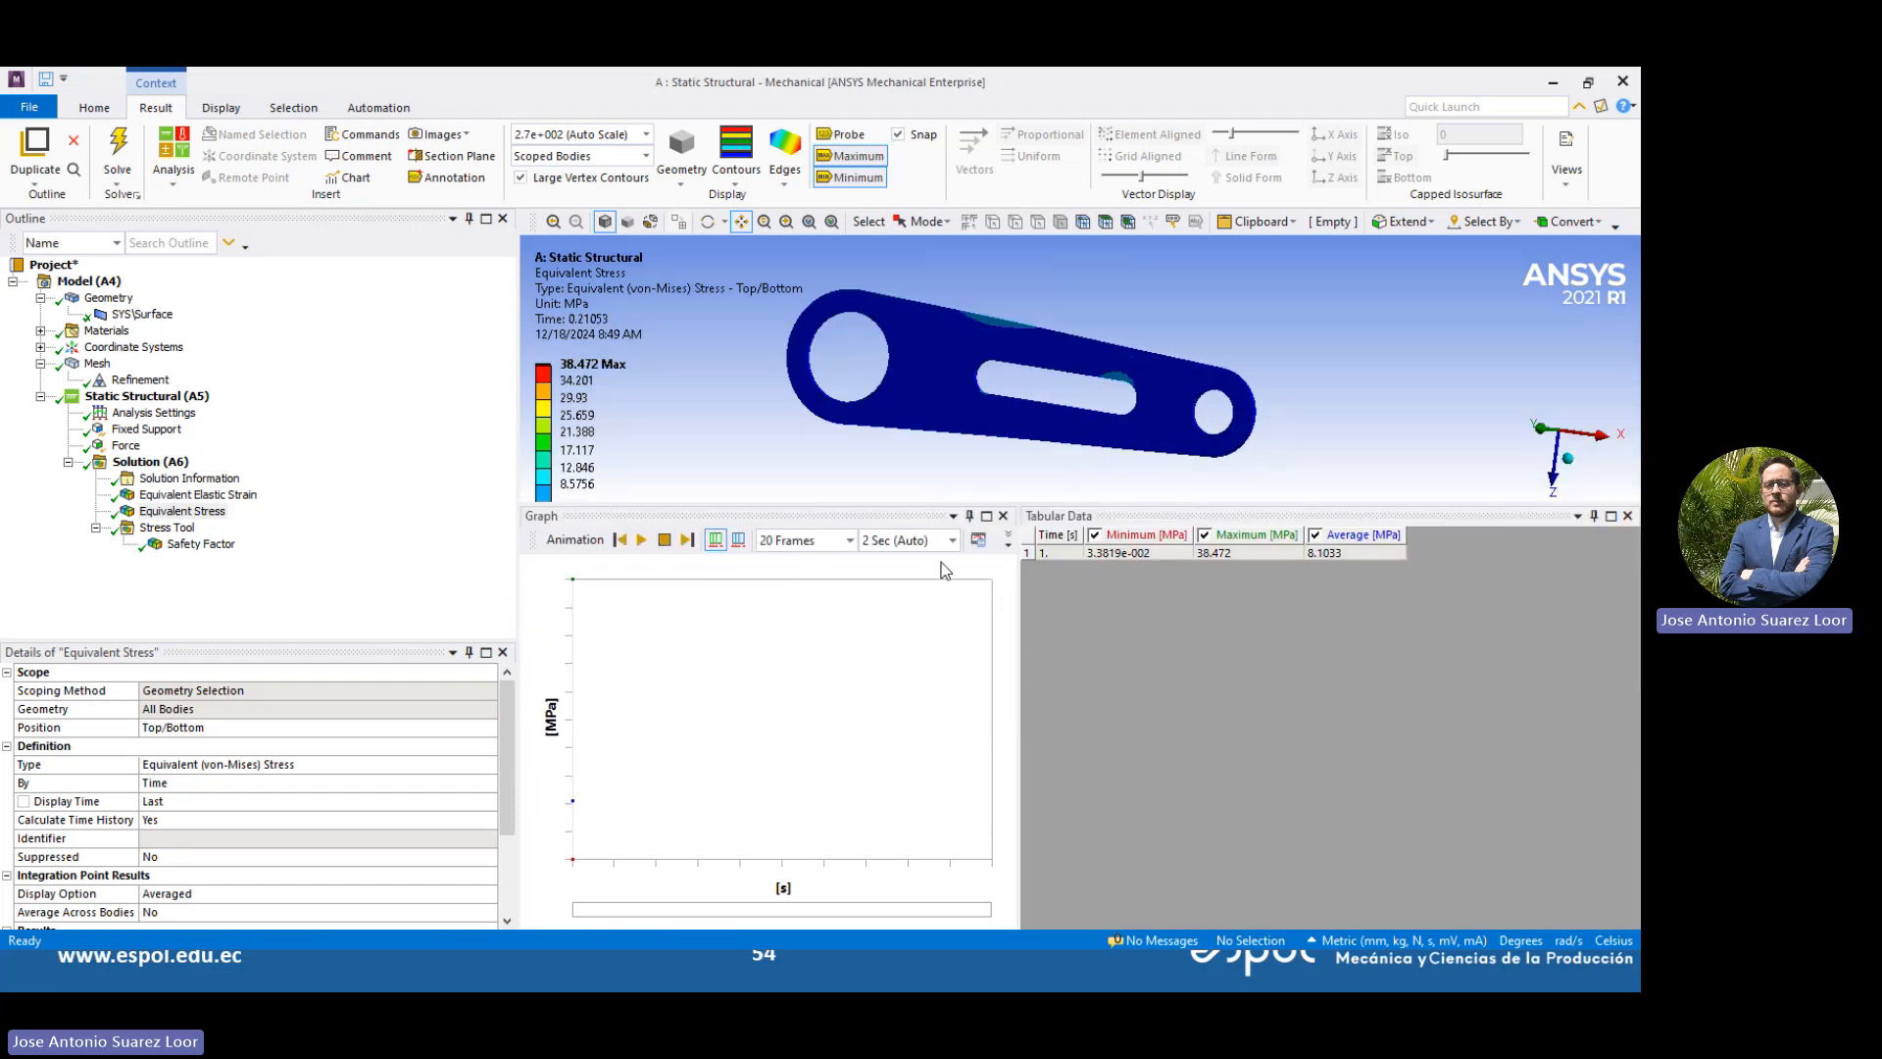
Export the stress animation as a video file named LLAVE in the "lecciones de salida" folder
left_click(978, 549)
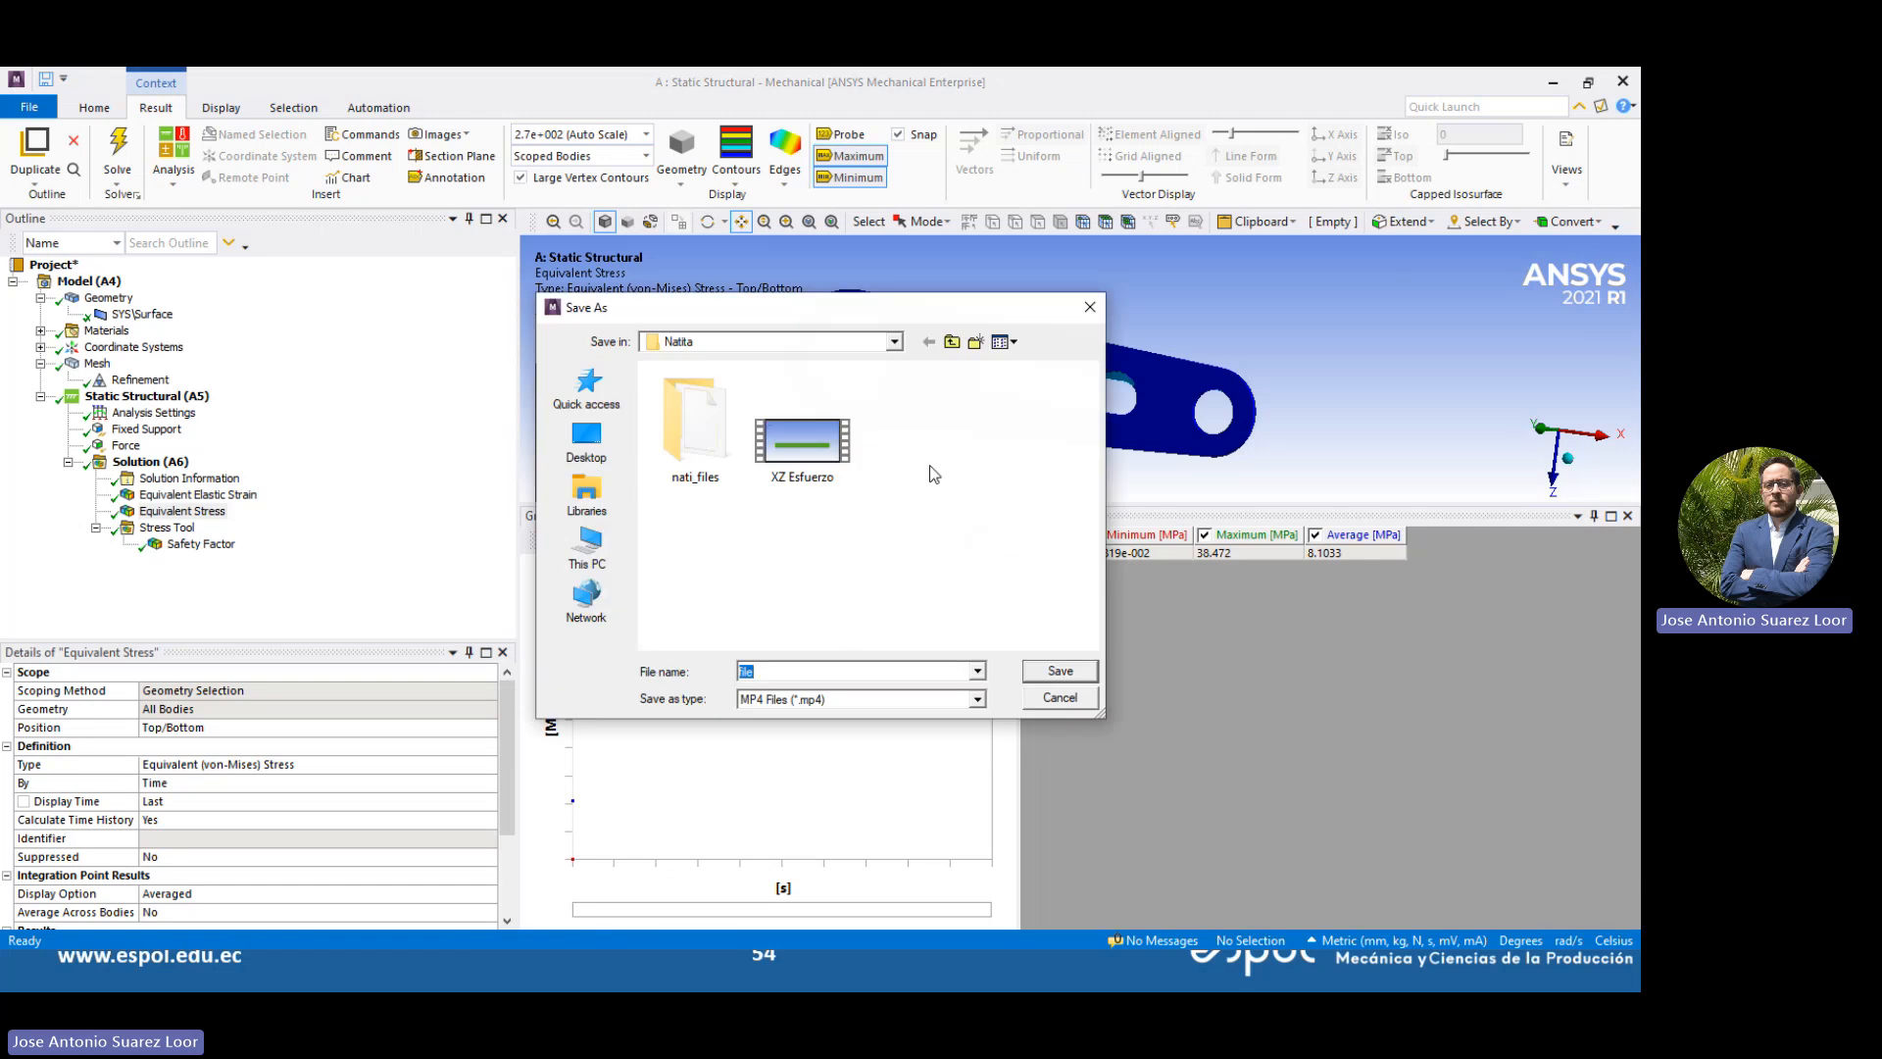
type("LAV")
type("LA")
left_click(944, 345)
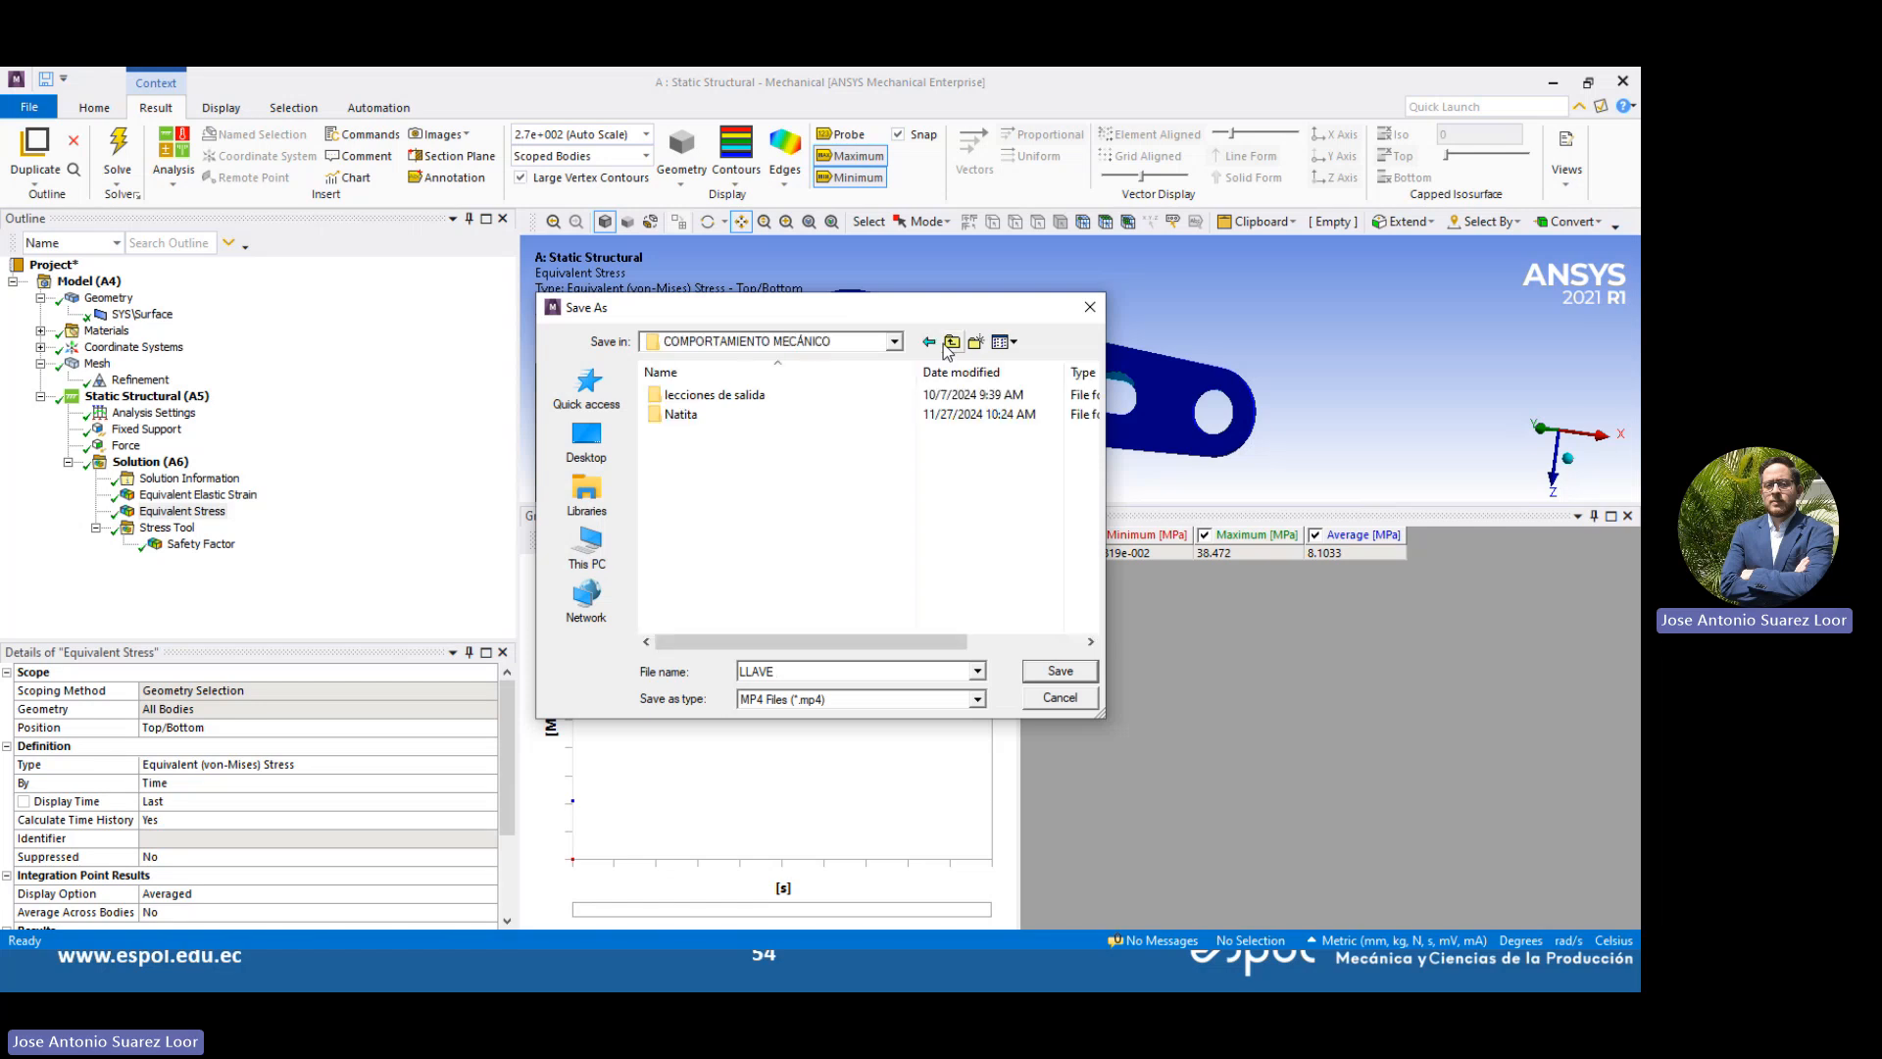
double_click(751, 394)
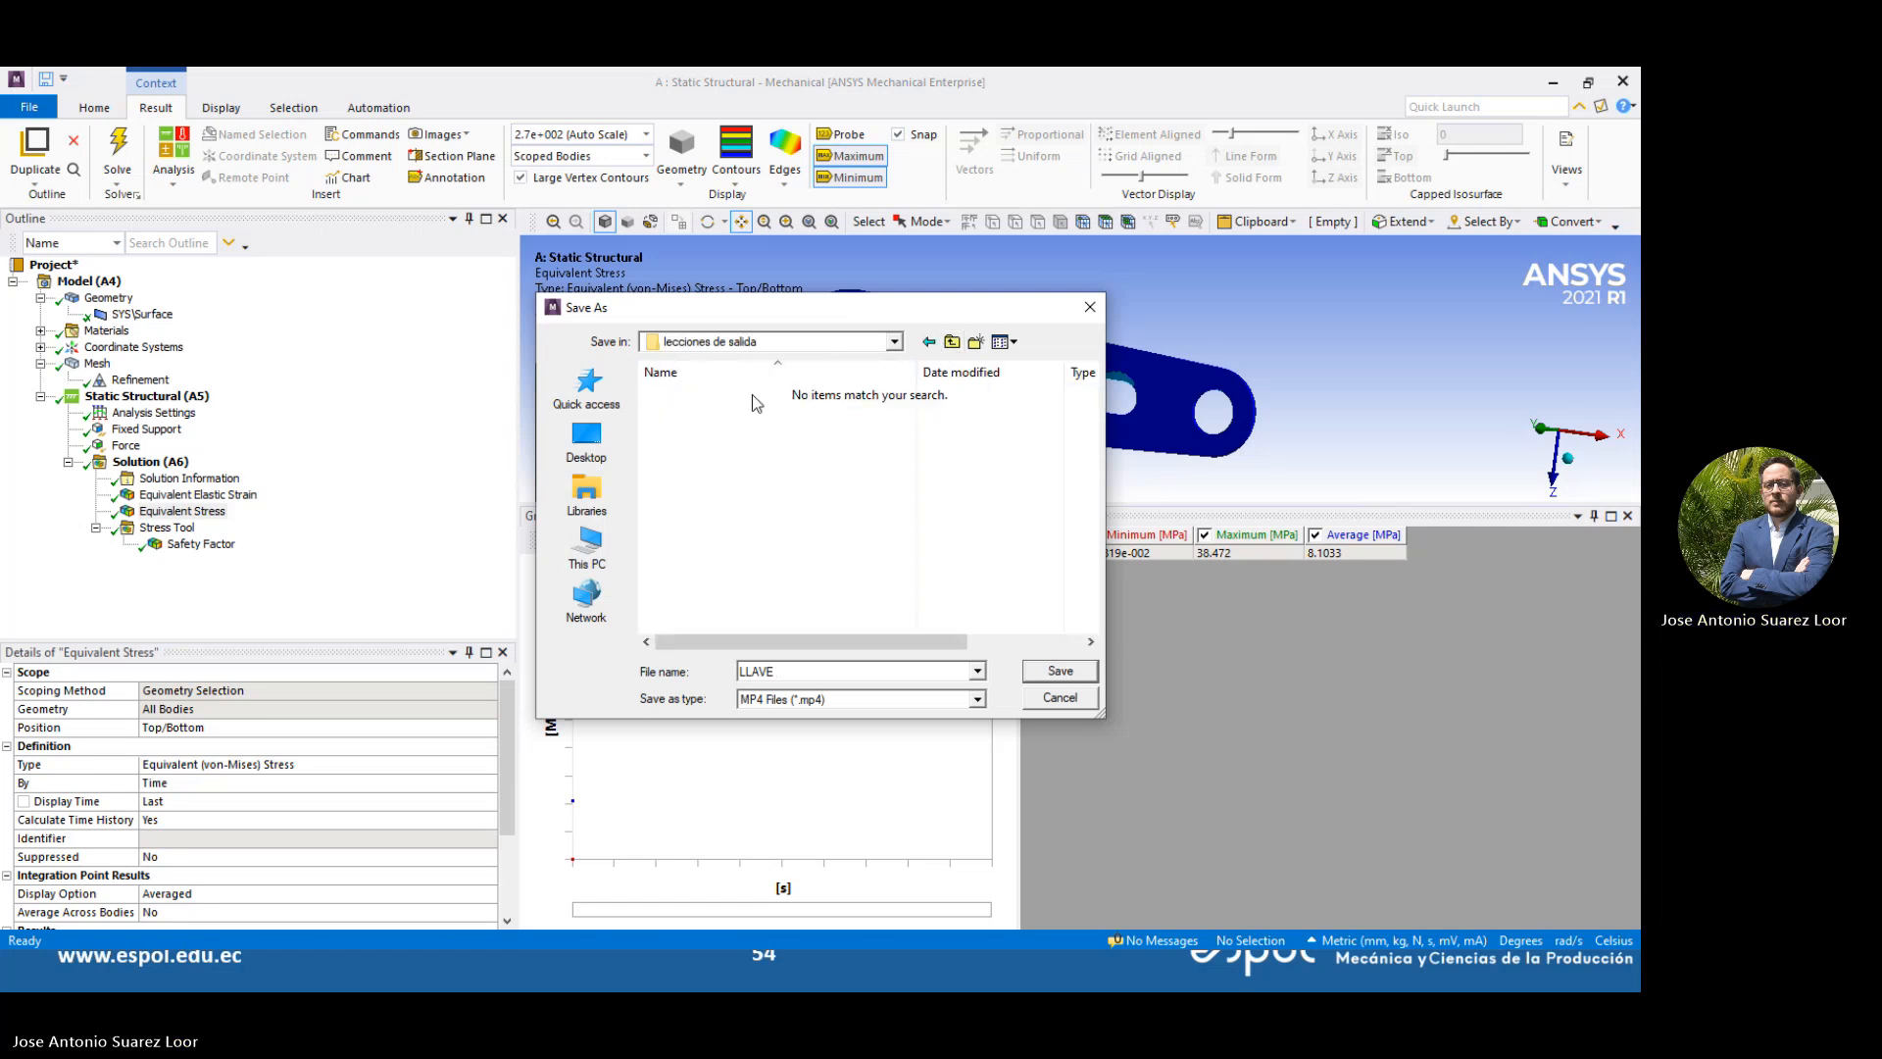
left_click(976, 699)
left_click(843, 720)
left_click(1041, 677)
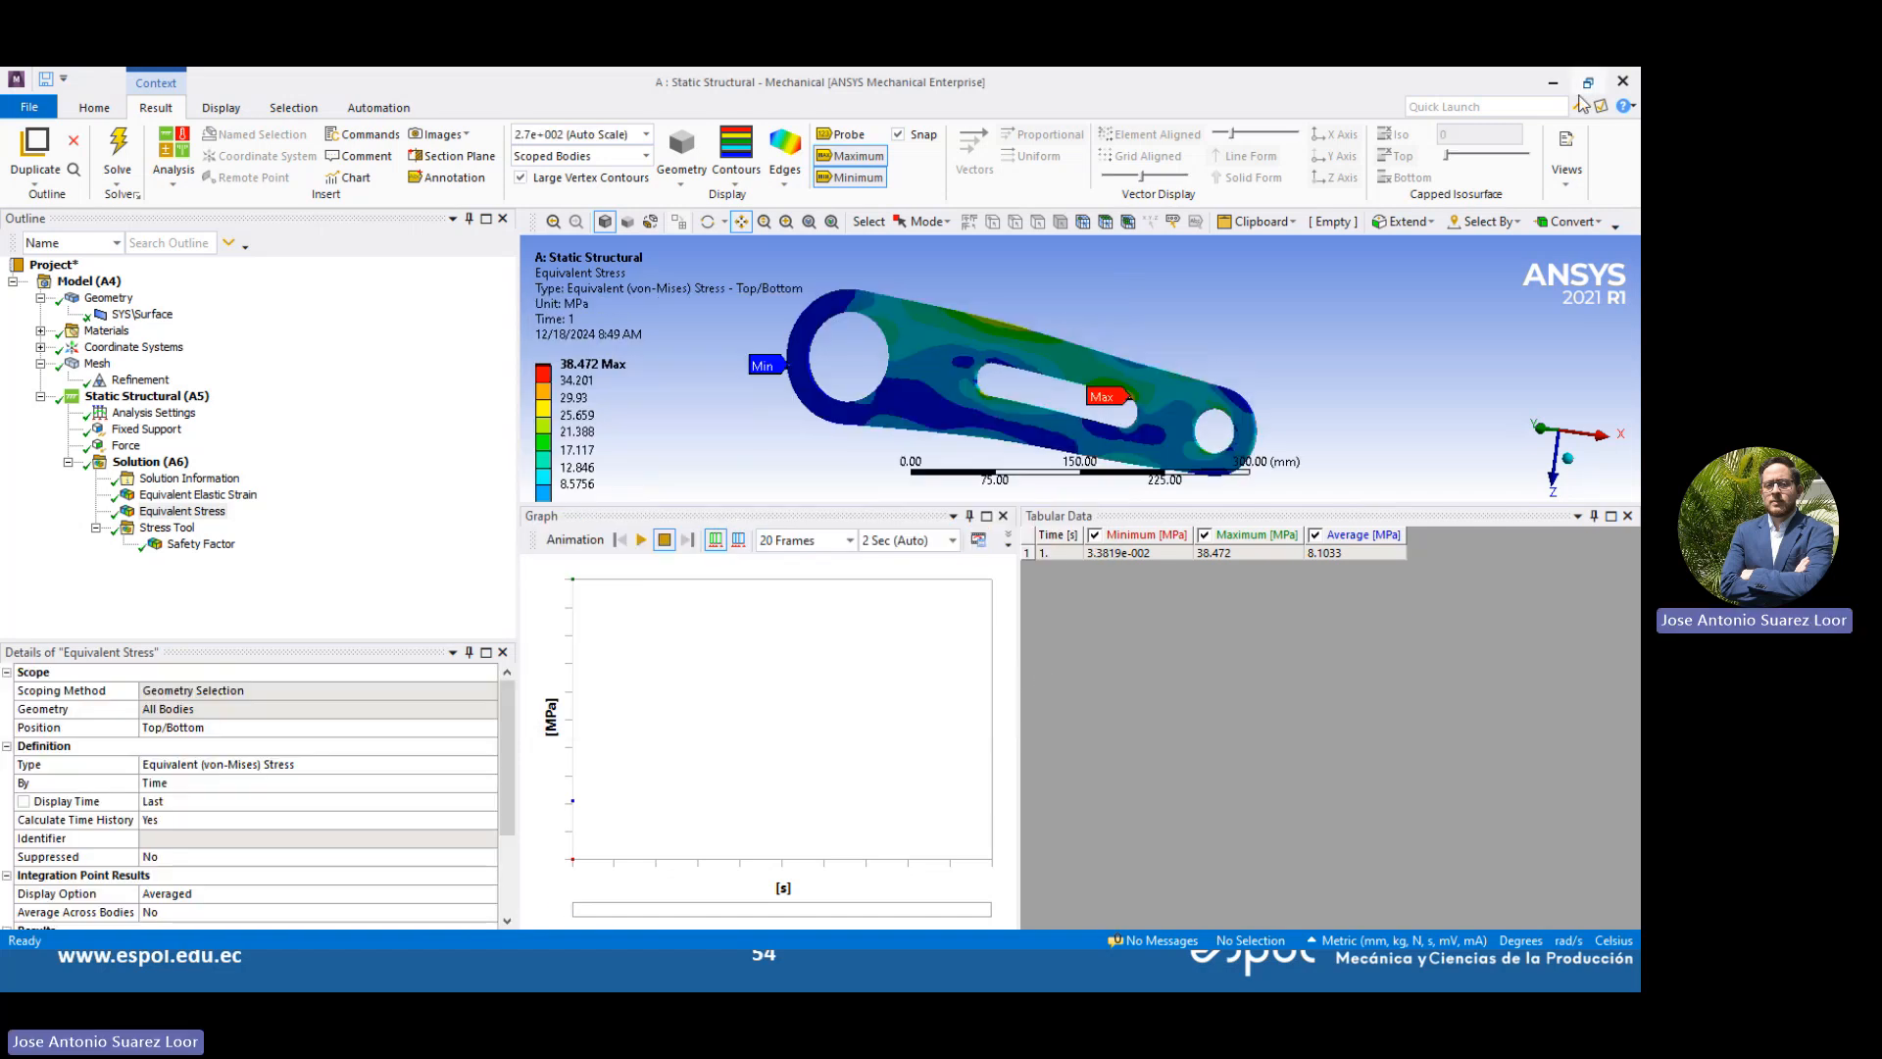
Switch to File Explorer and browse to Desktop > ESPOL > PAO-II-2024 > COMPORTAMIENTO MECÁNICO > lecciones de salida to open the exported LLAVE video
left_click(1547, 86)
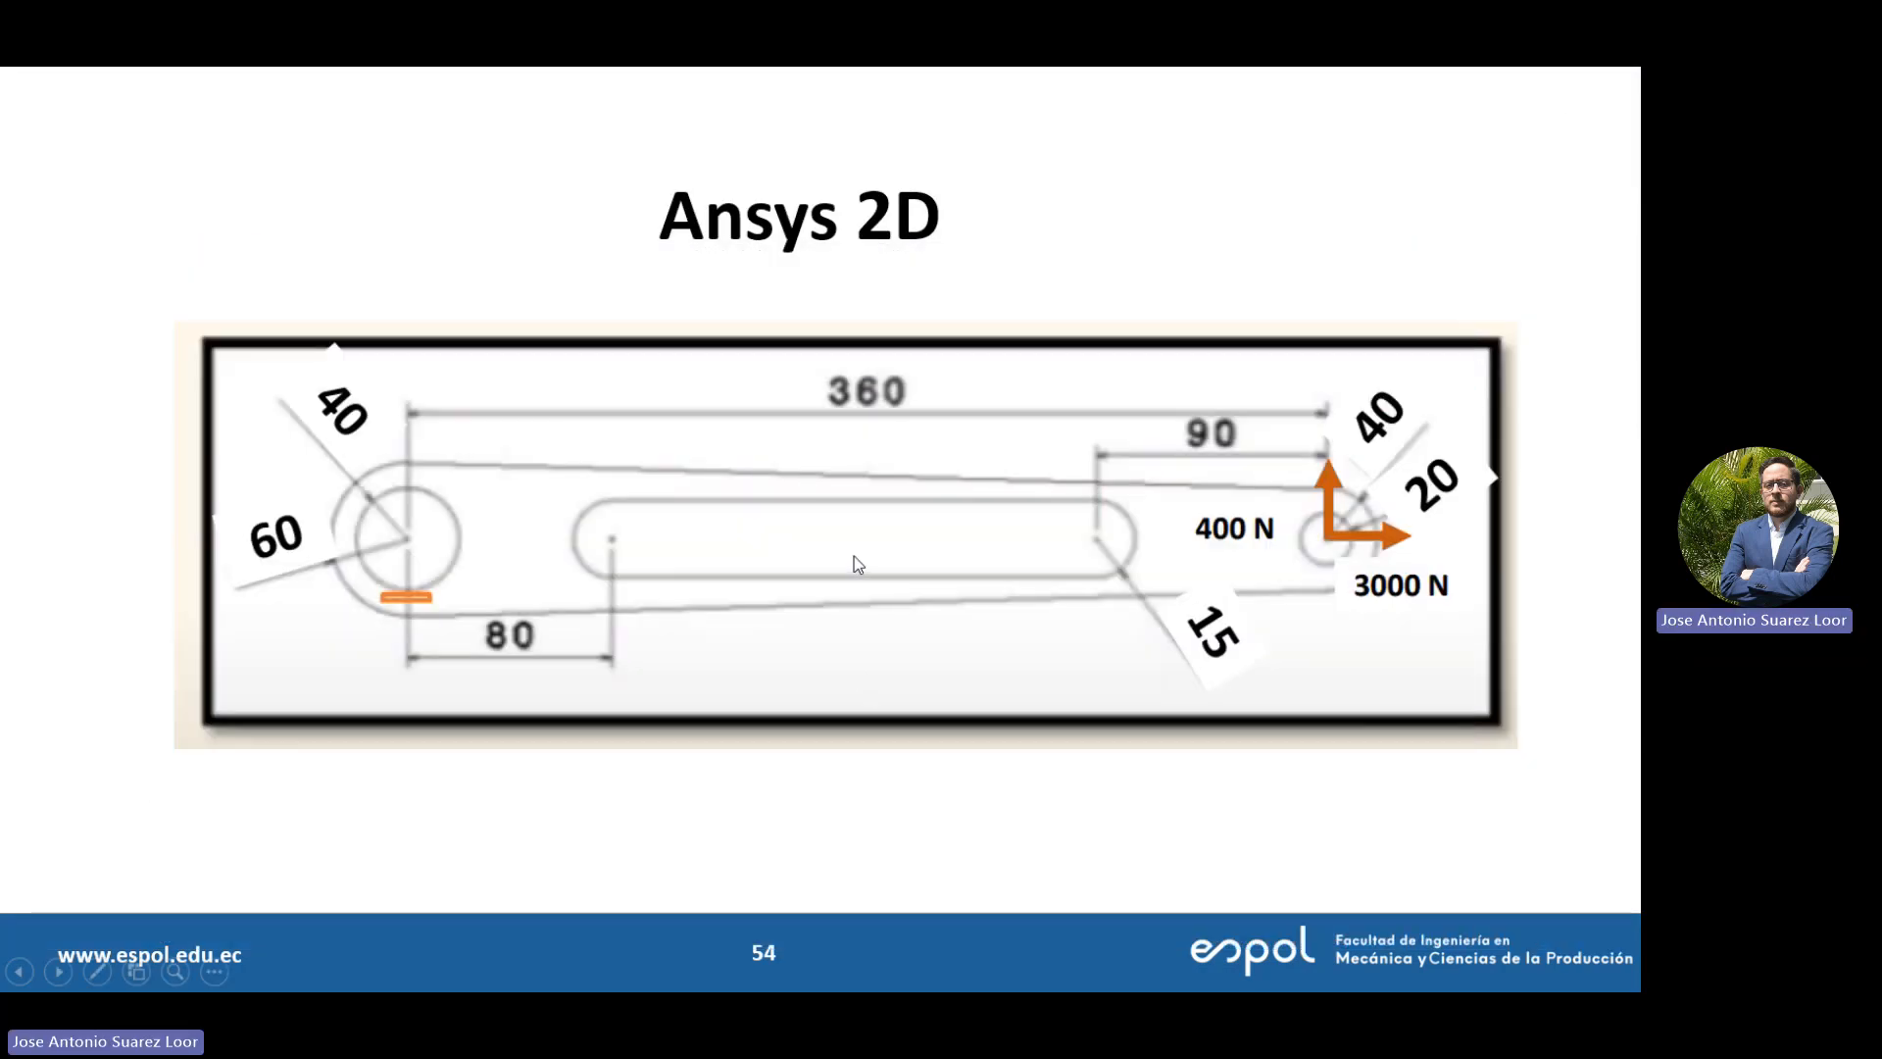
key("super")
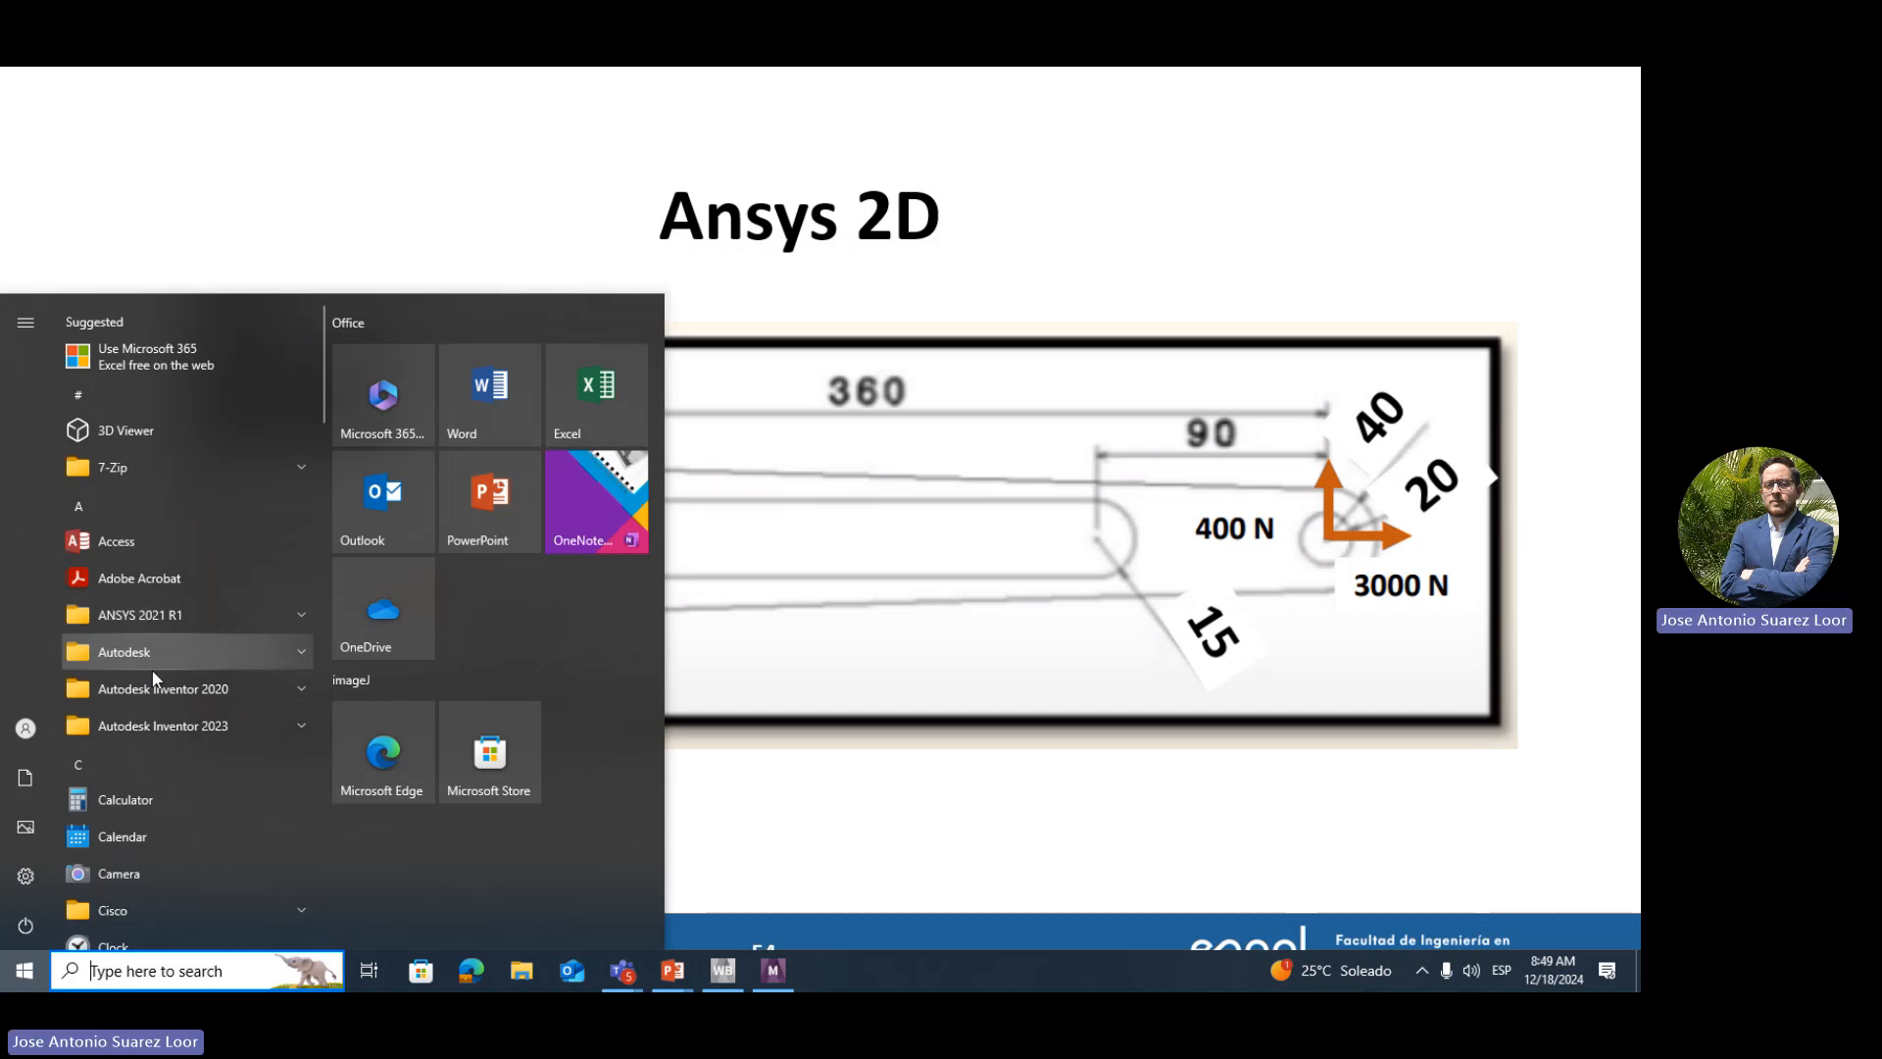
scroll(154, 672, "down", 3)
left_click(517, 977)
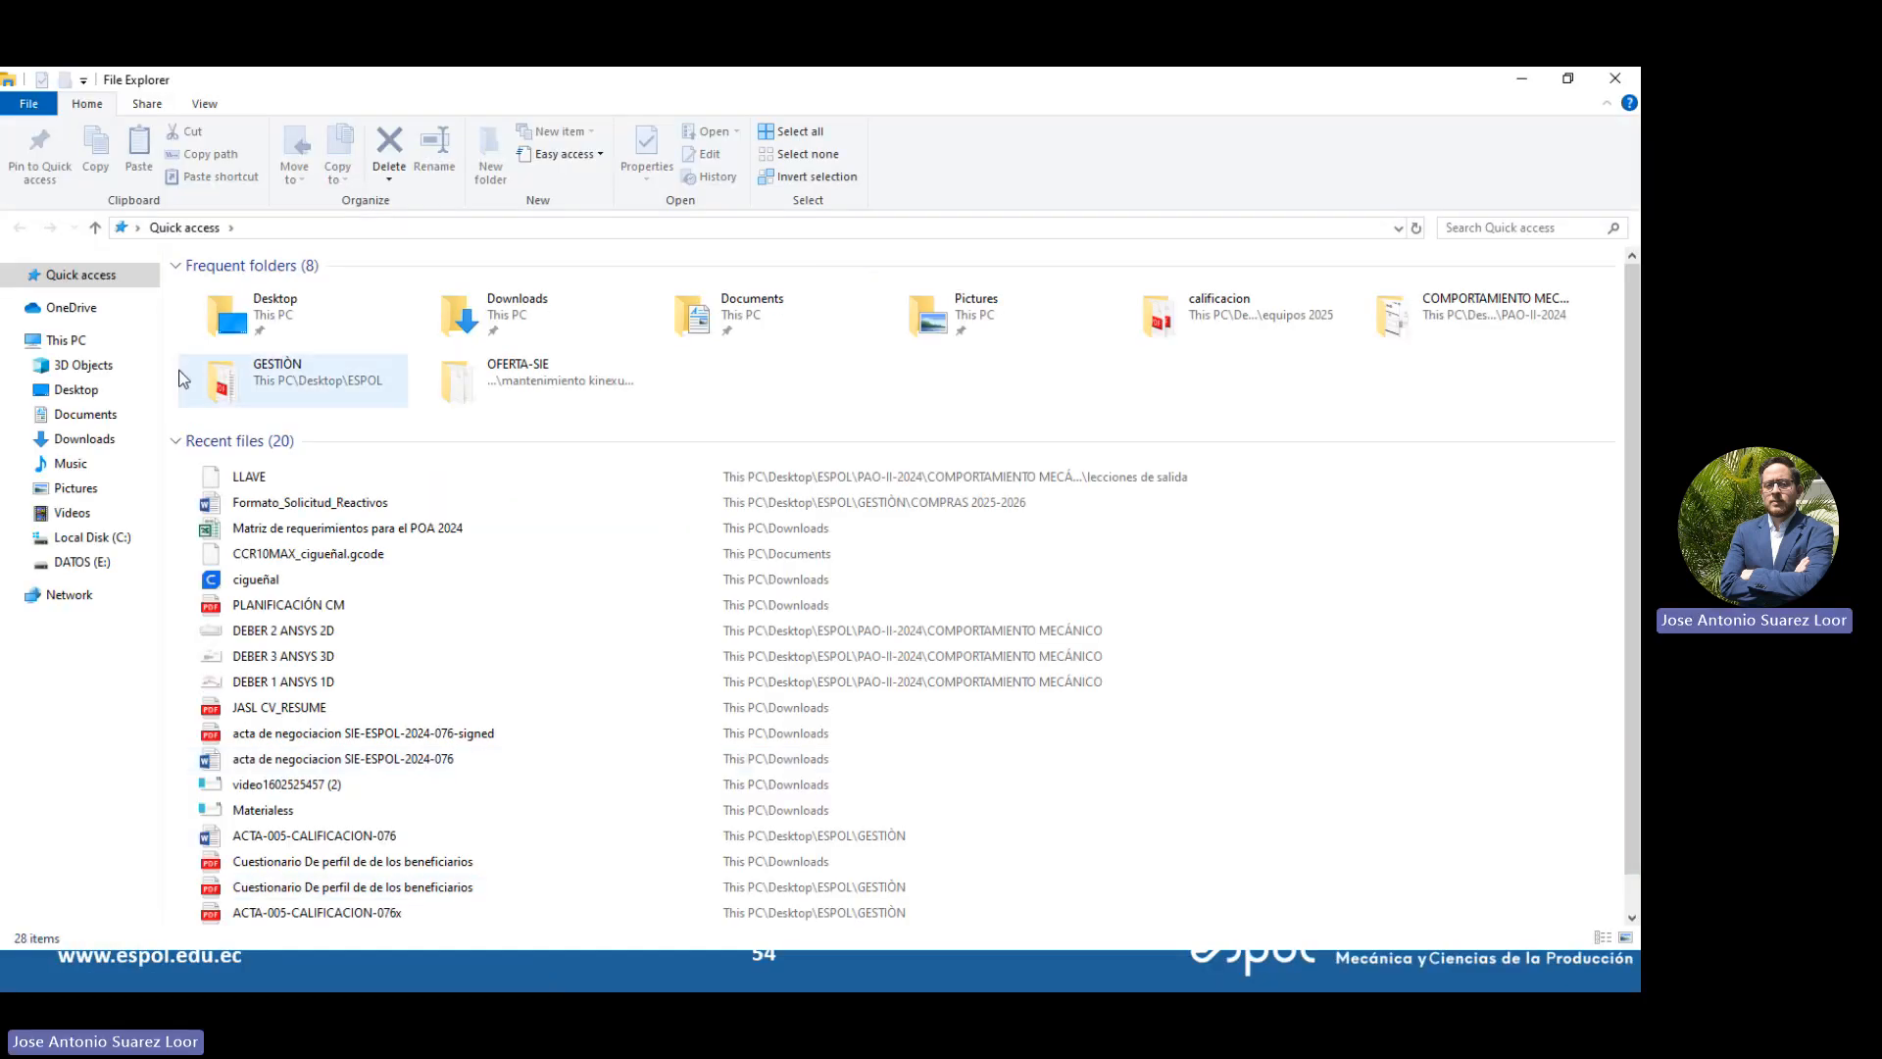
left_click(76, 389)
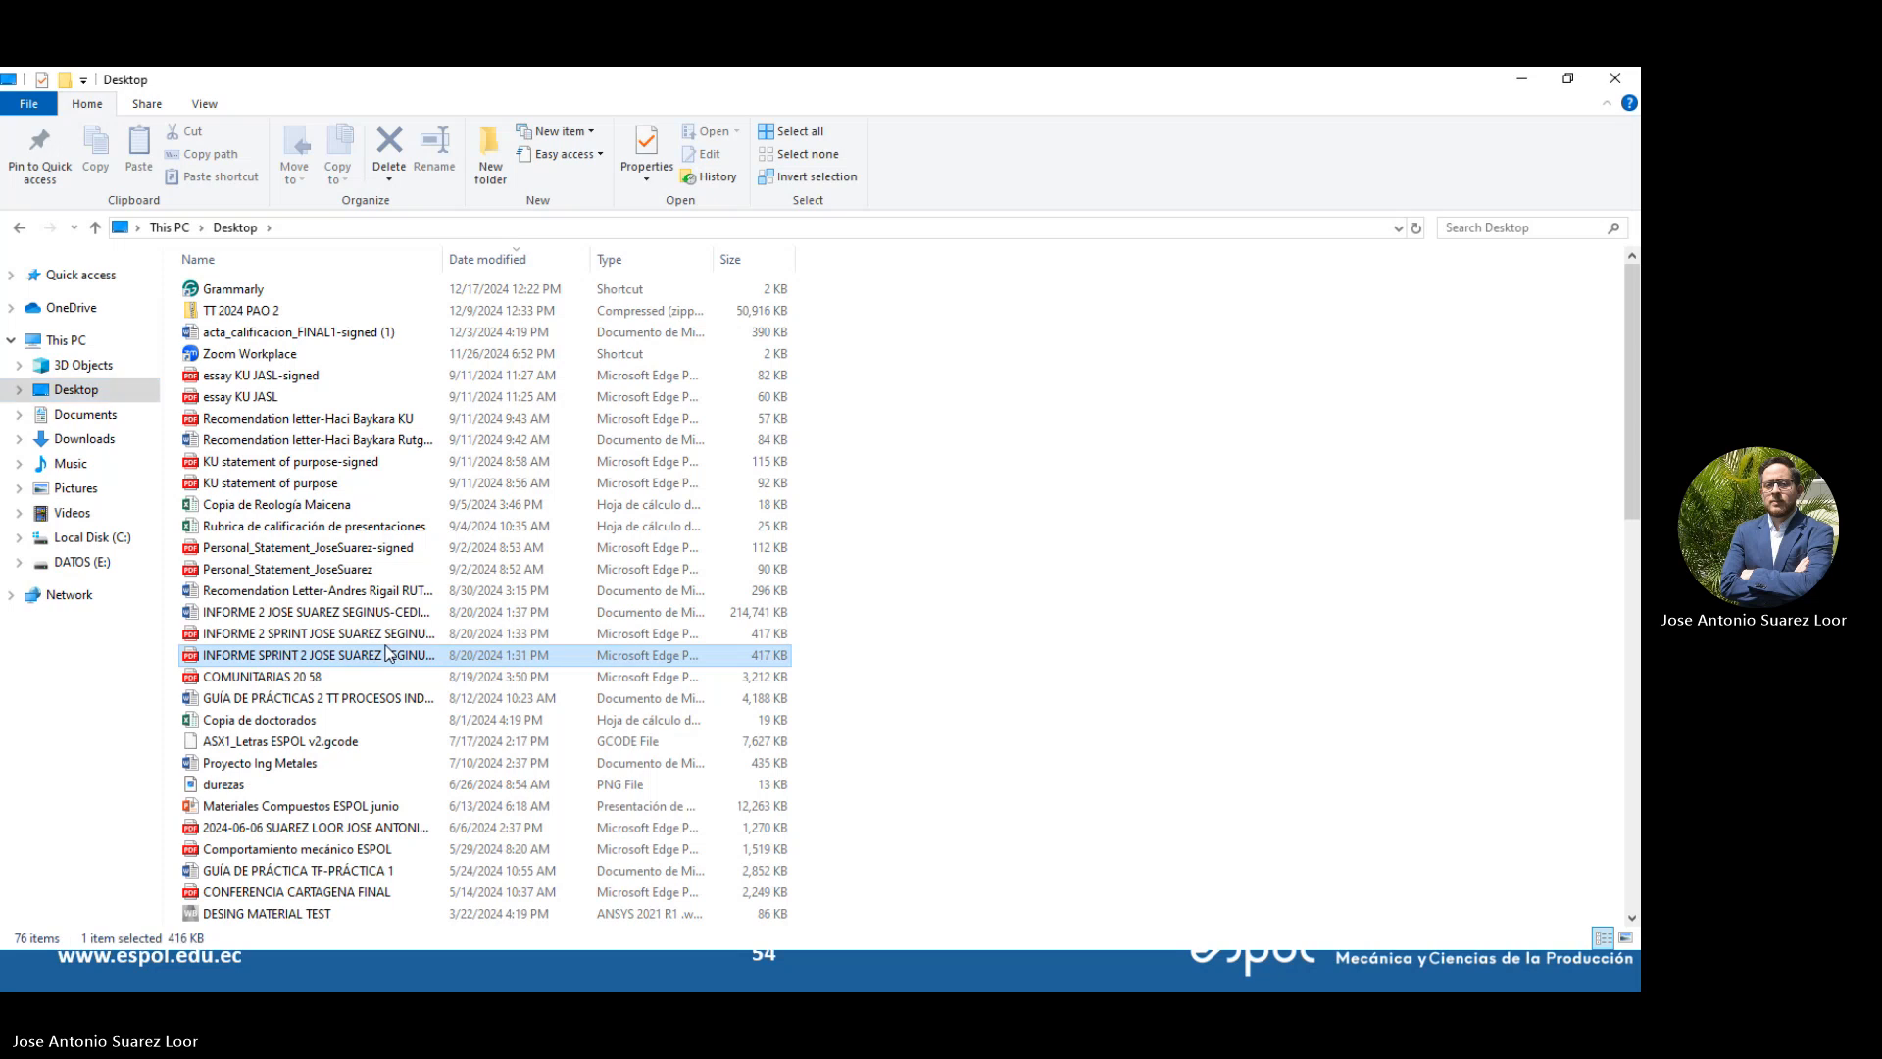
scroll(339, 536, "down", 2)
double_click(367, 505)
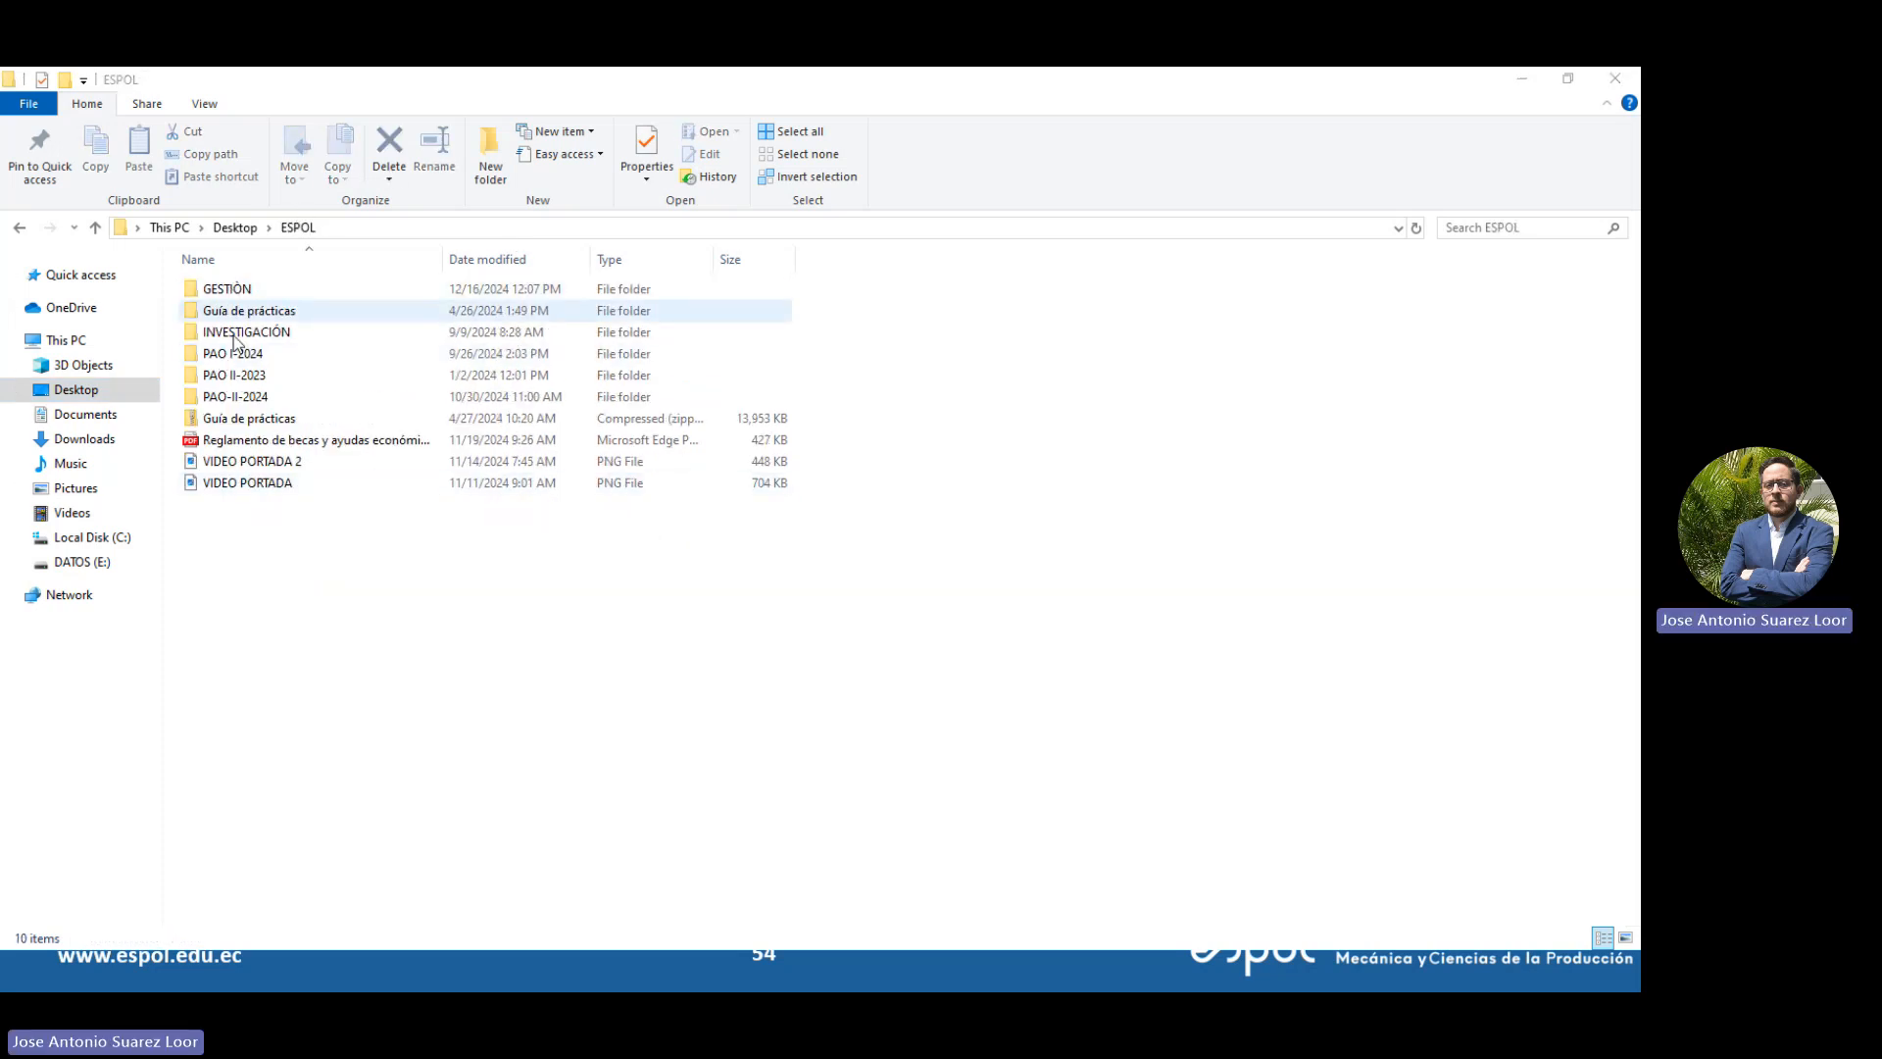
left_click(246, 398)
double_click(246, 401)
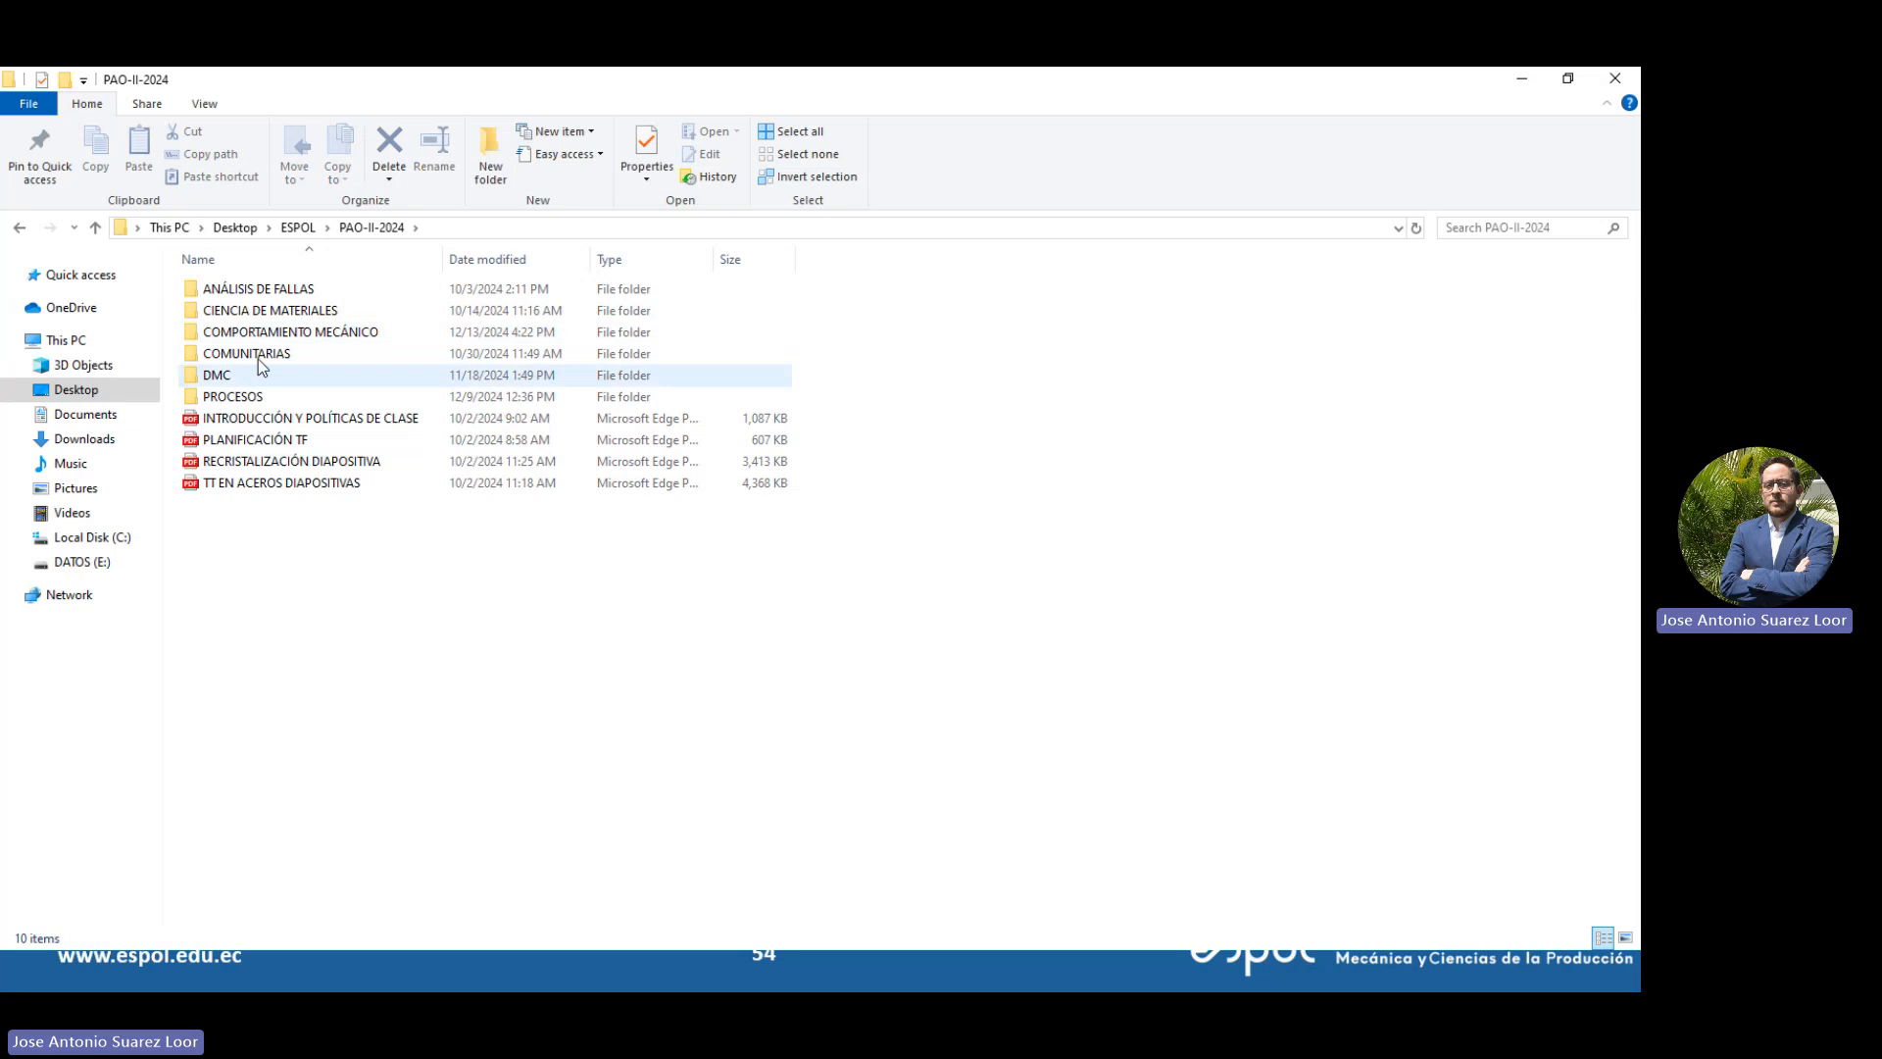
double_click(269, 333)
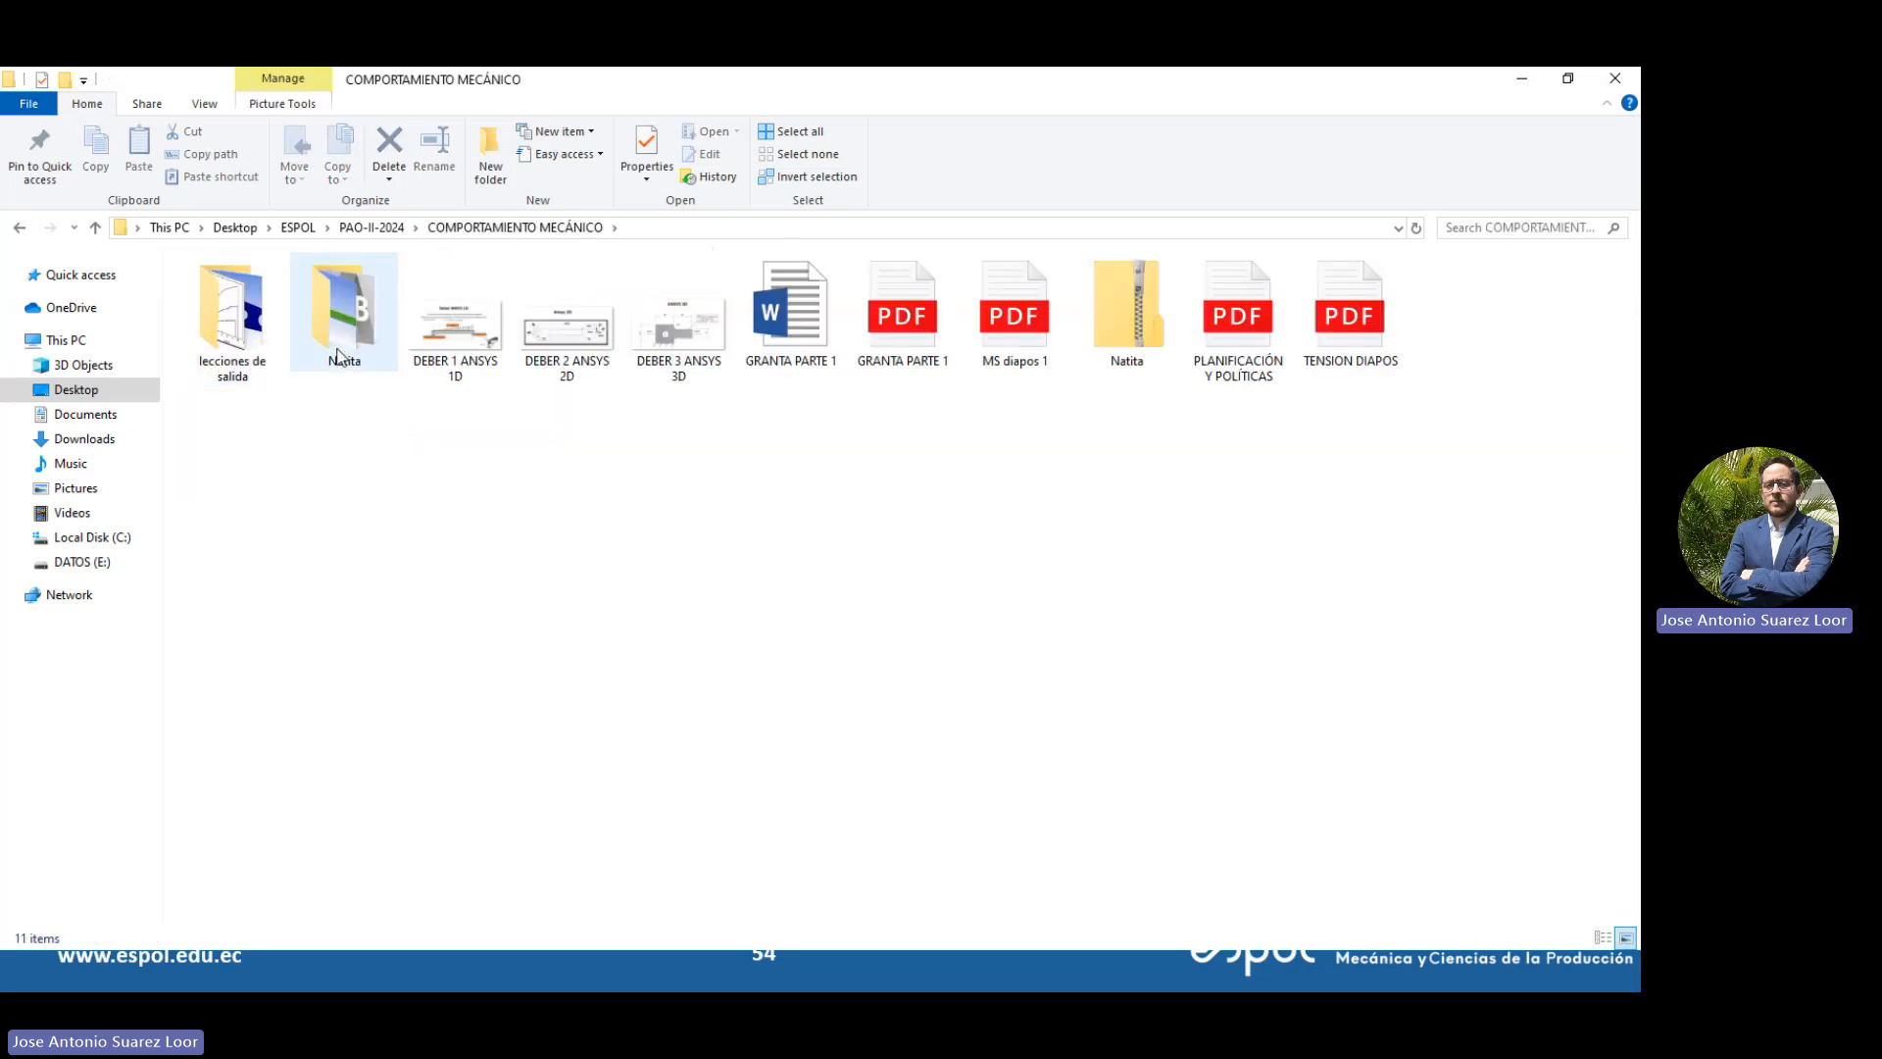
double_click(234, 348)
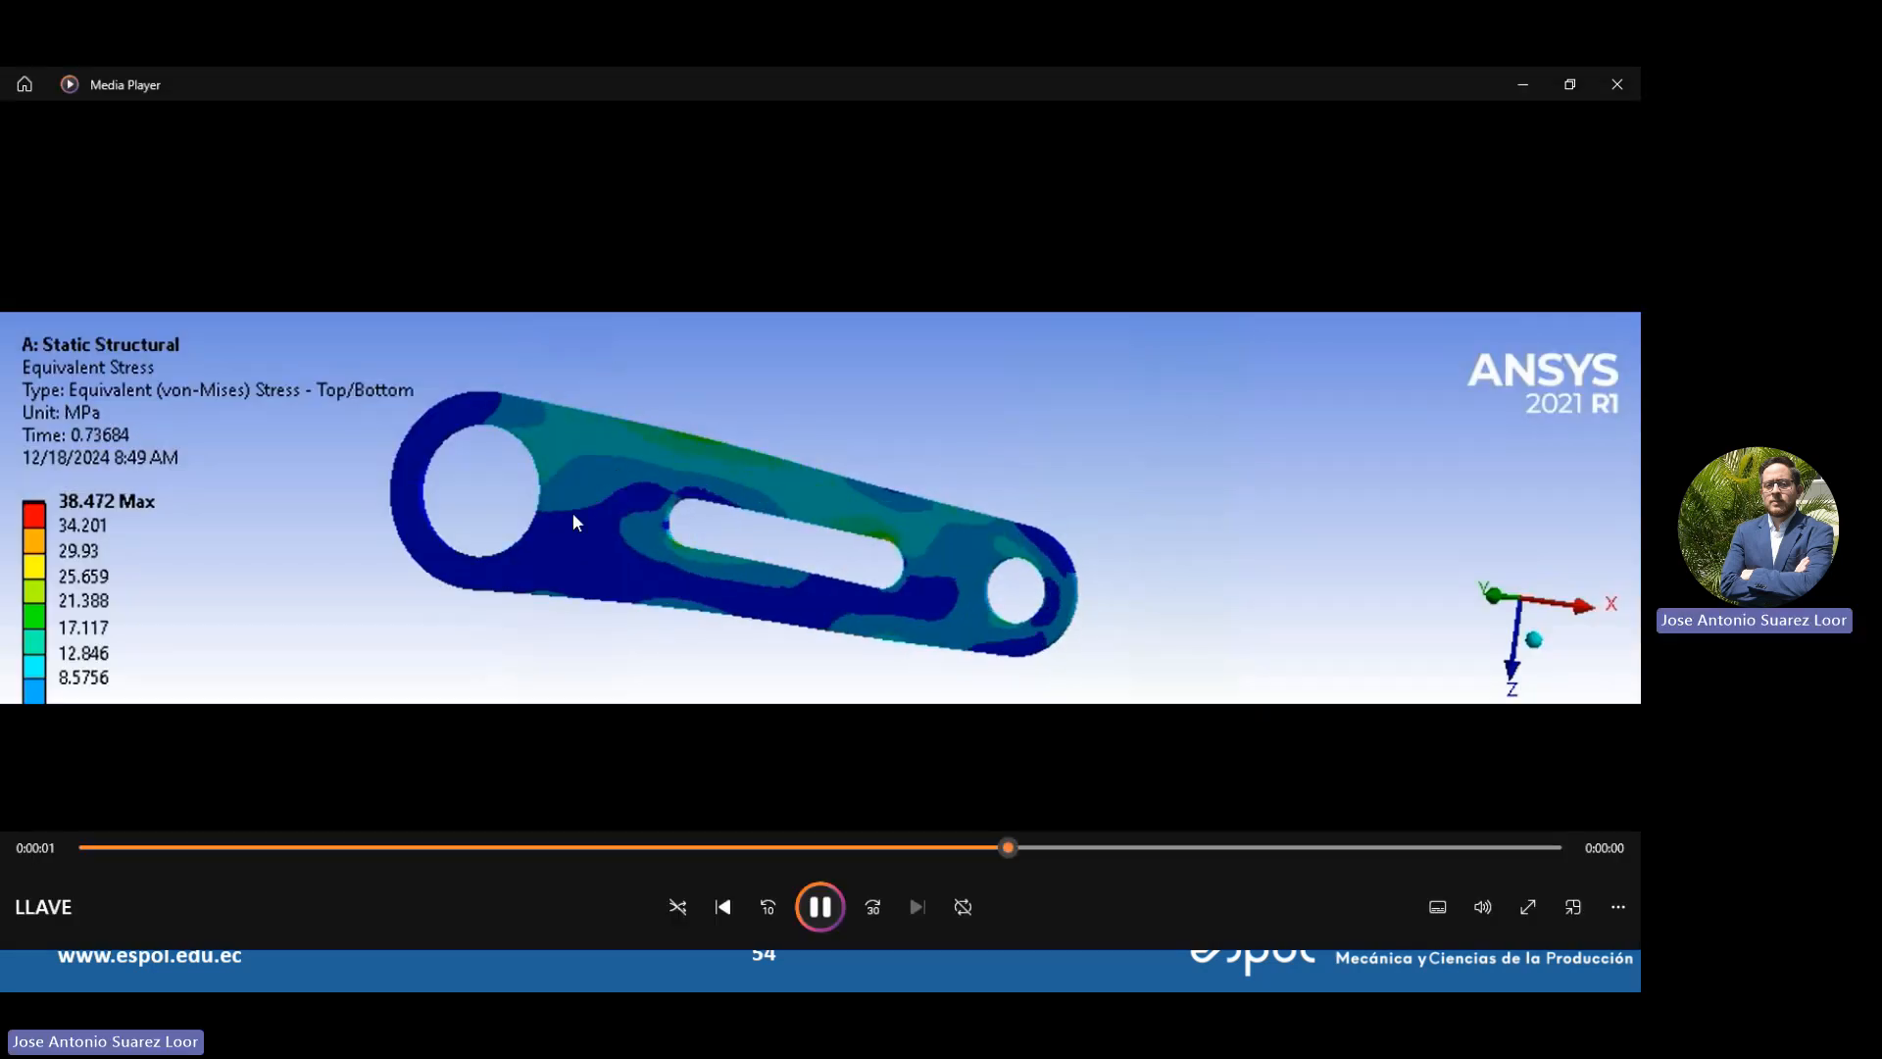
Turn on repeat for the LLAVE video in Media Player and play it
left_click(824, 900)
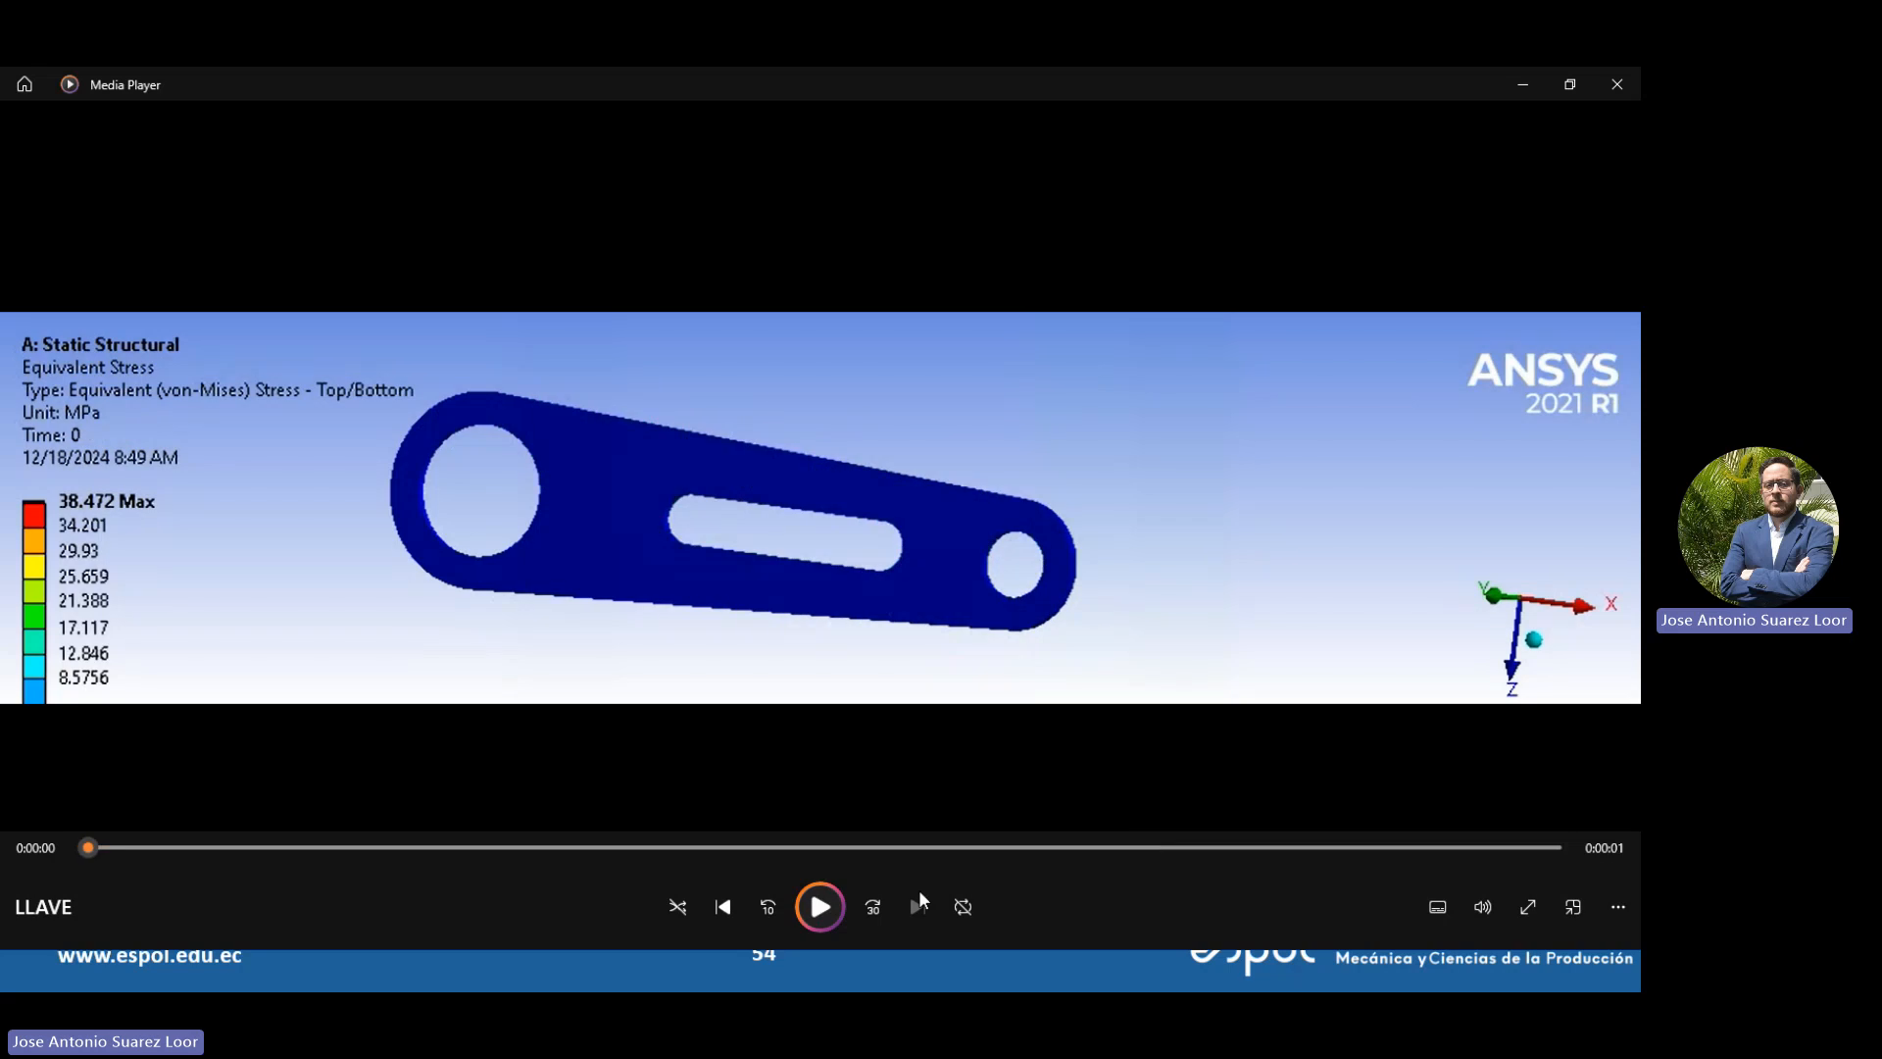
left_click(962, 906)
left_click(824, 907)
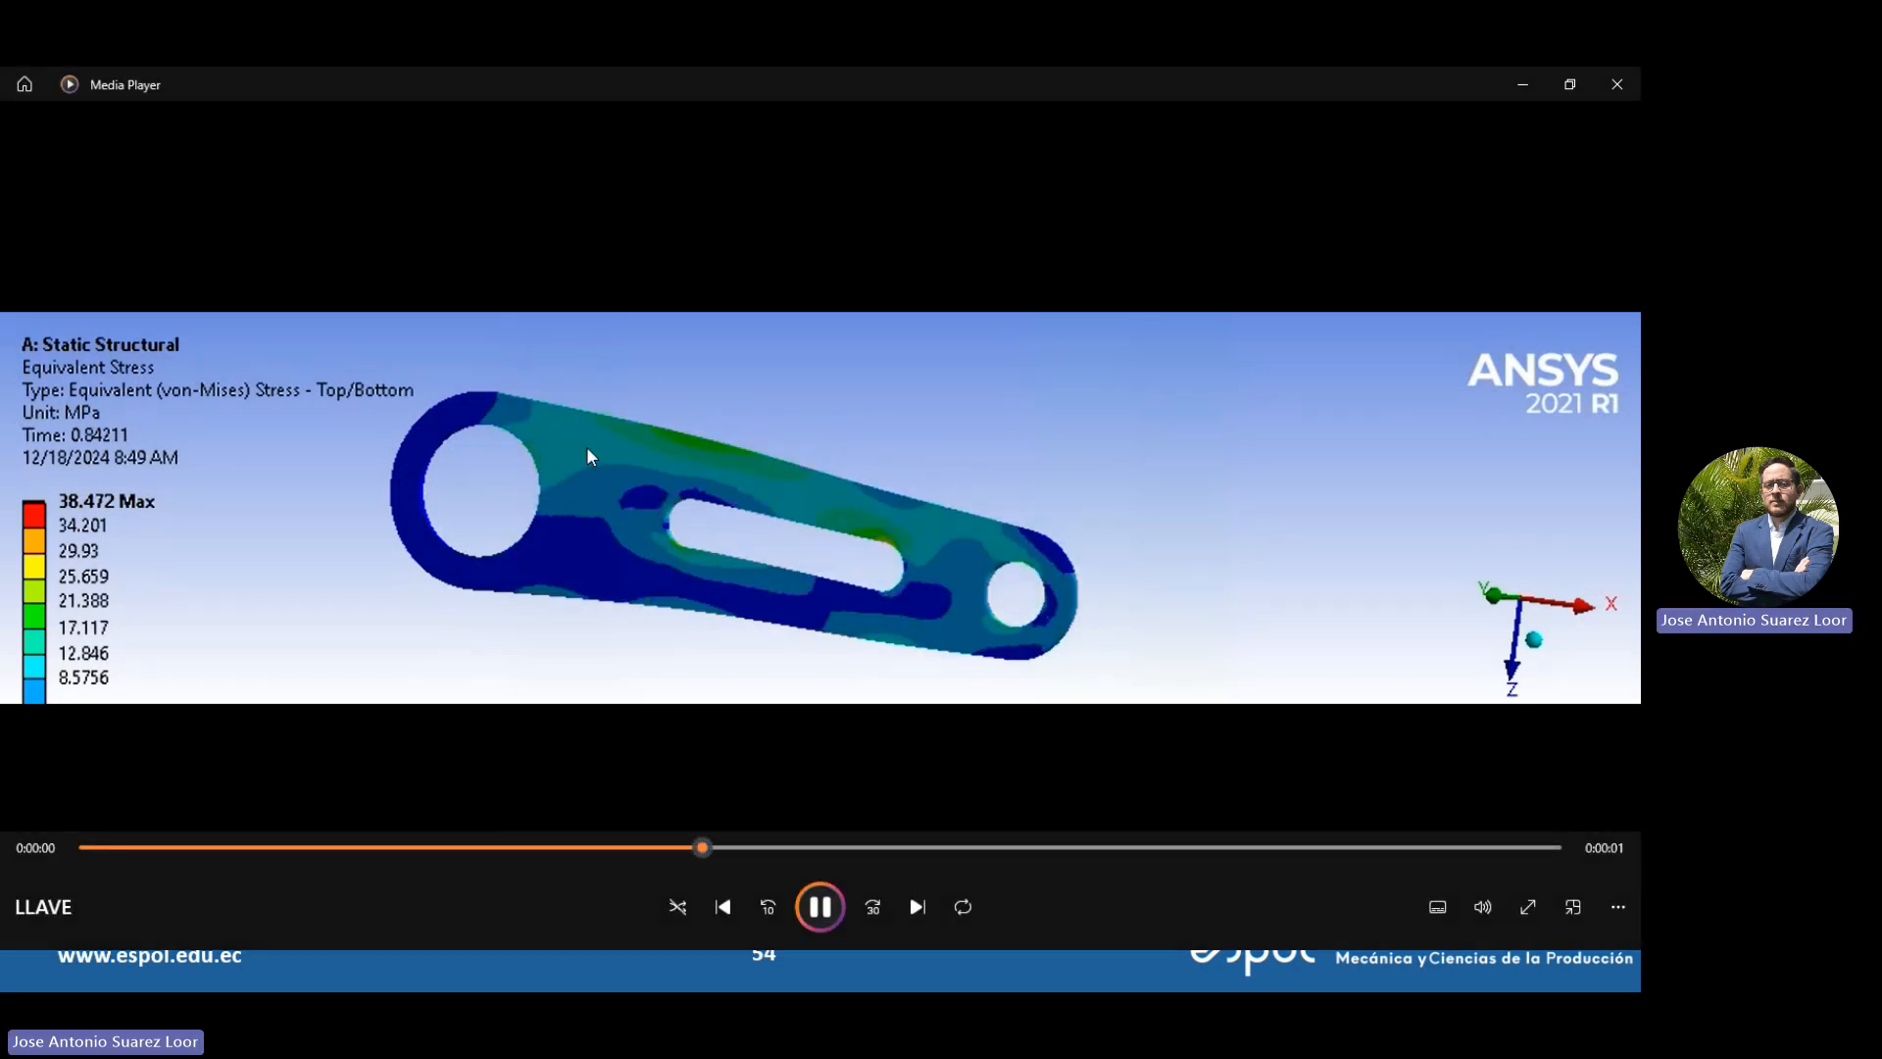
Switch back to ANSYS Mechanical, display the Equivalent Elastic Strain plot facing the XZ plane and animate it
key("alt+Tab")
key("alt+Tab")
key("alt+Tab")
key("alt+Tab")
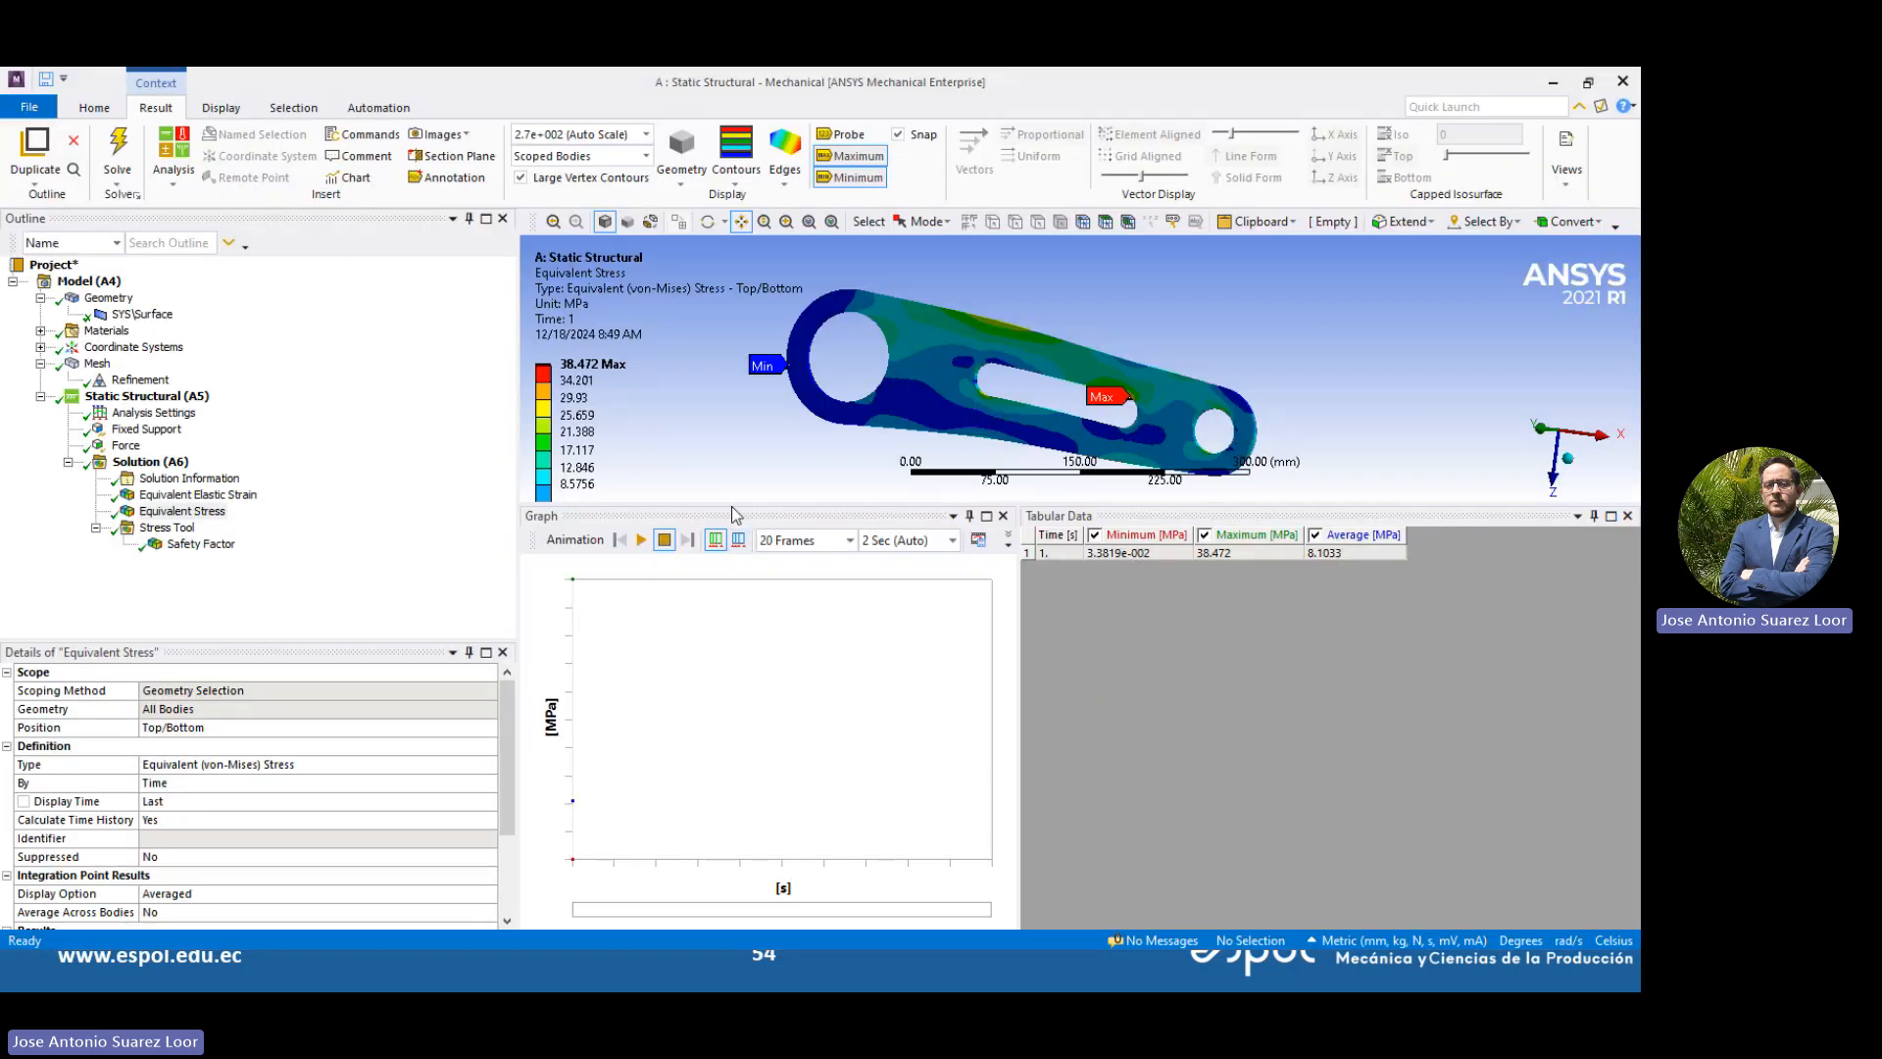
left_click_drag(732, 506, 731, 757)
left_click(165, 497)
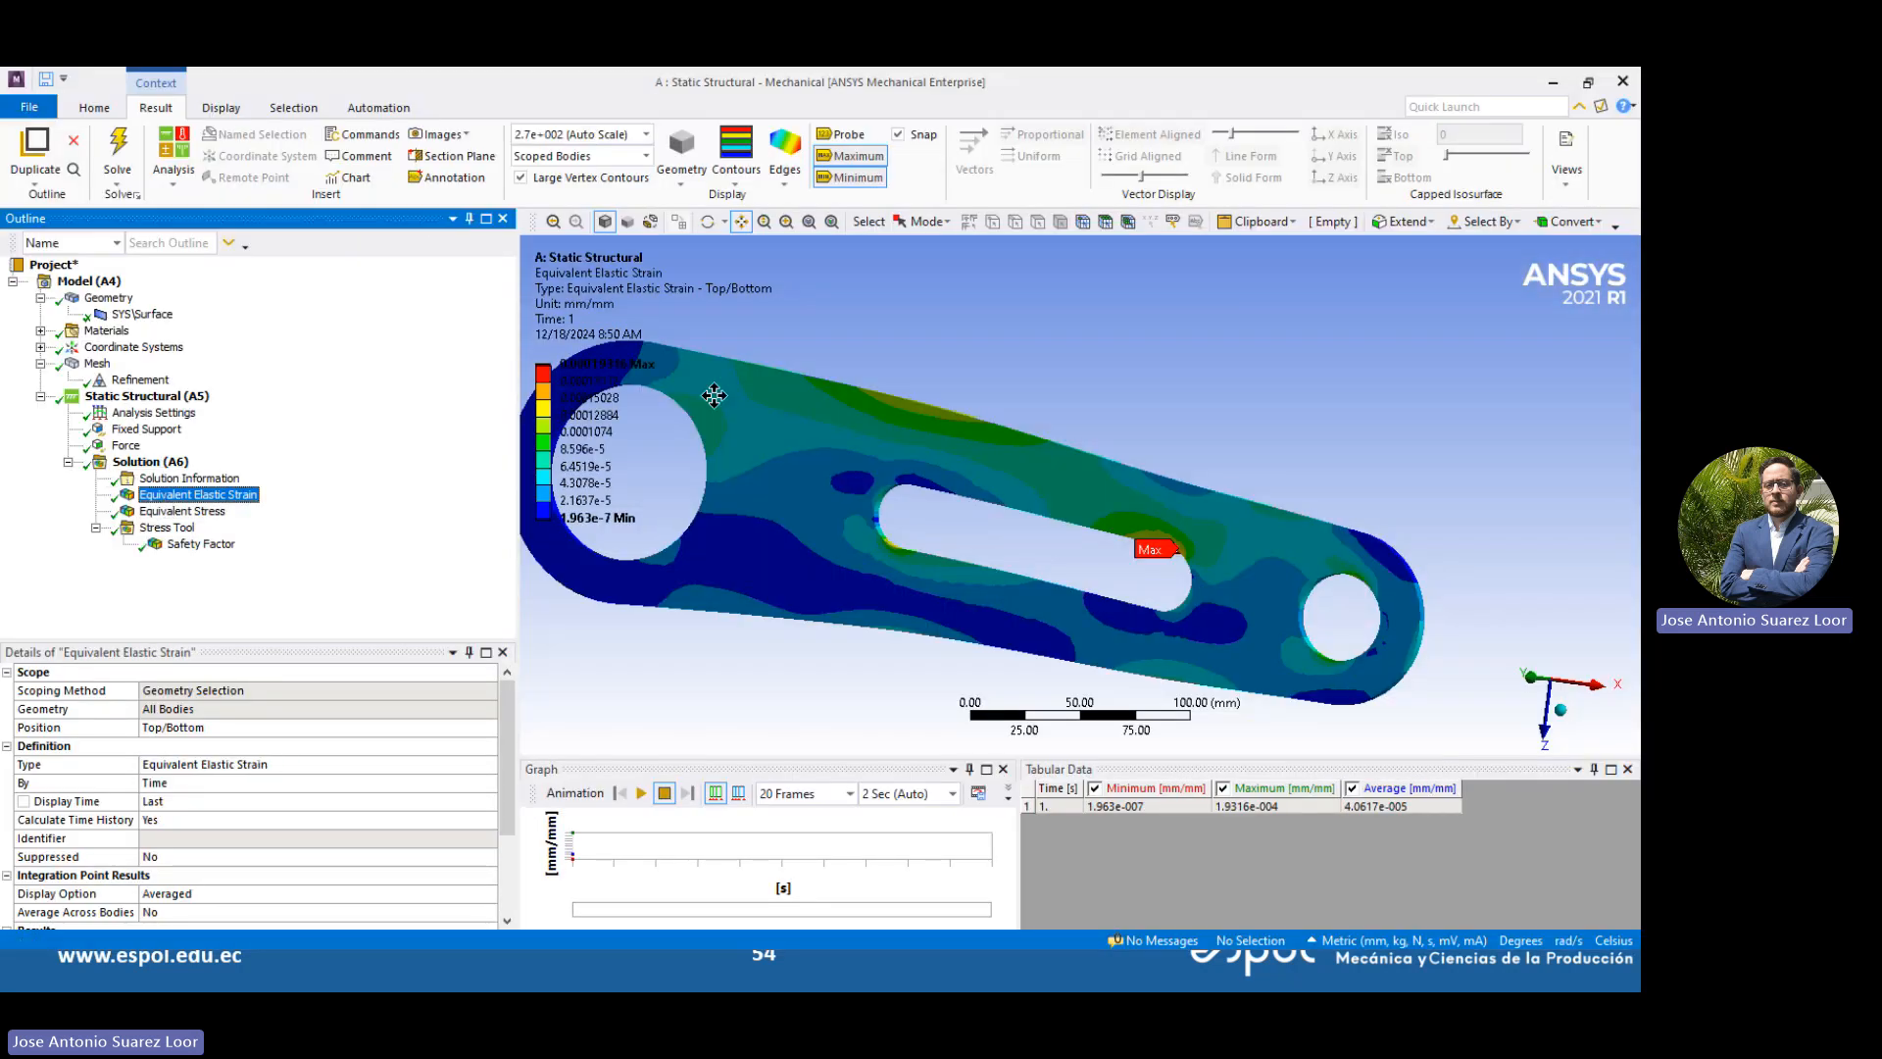
left_click(1530, 676)
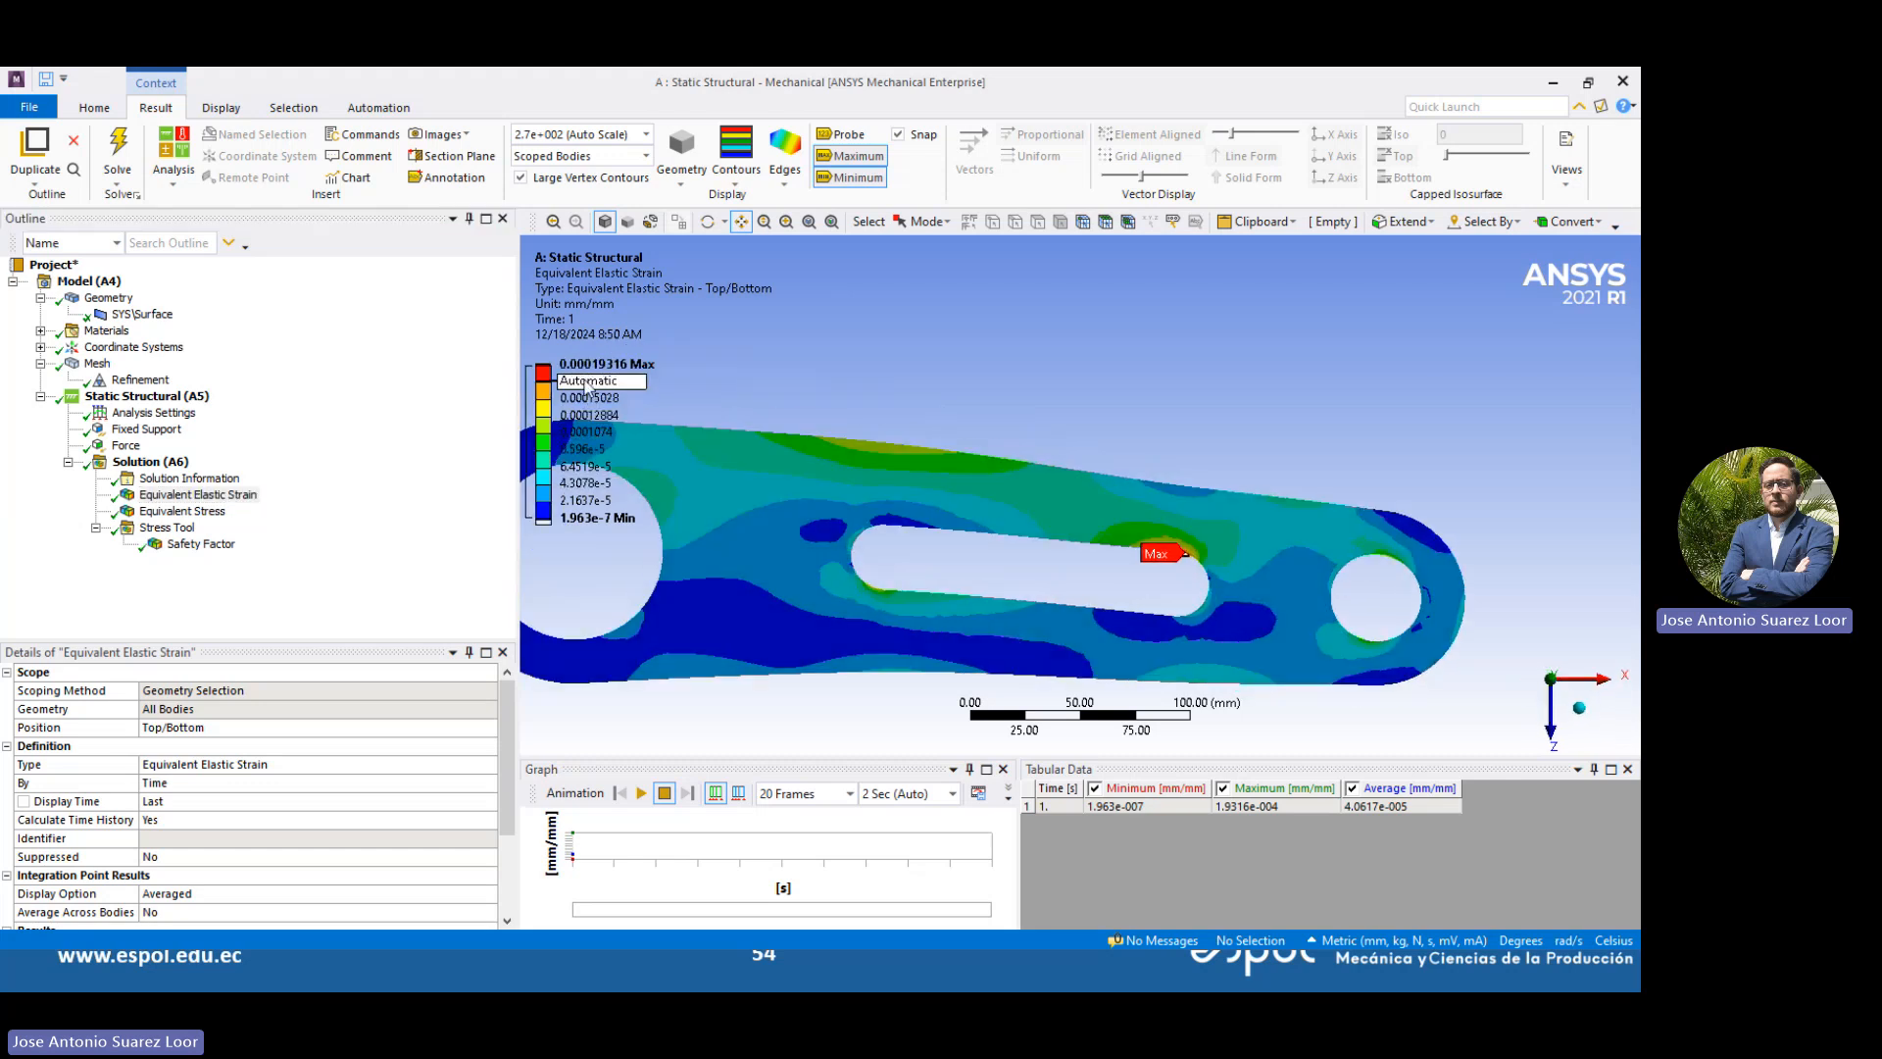
left_click(641, 793)
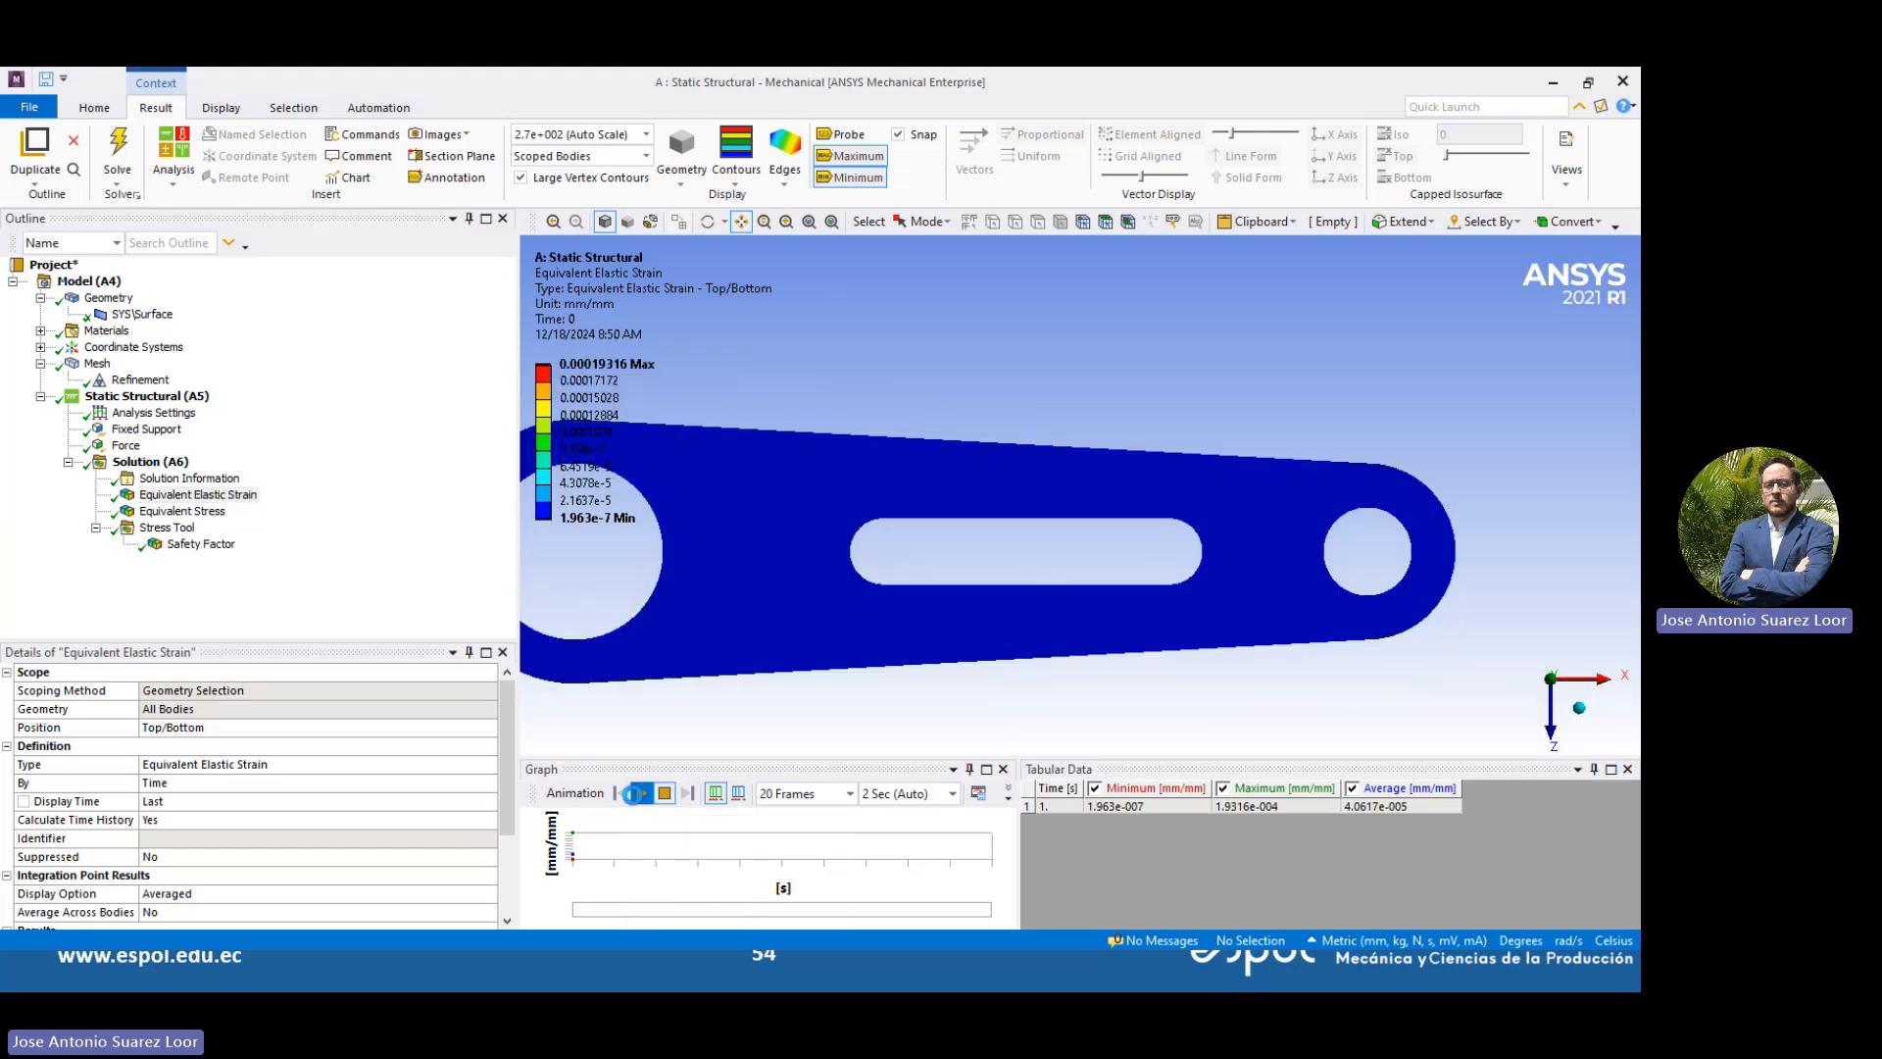
scroll(761, 438, "down", 3)
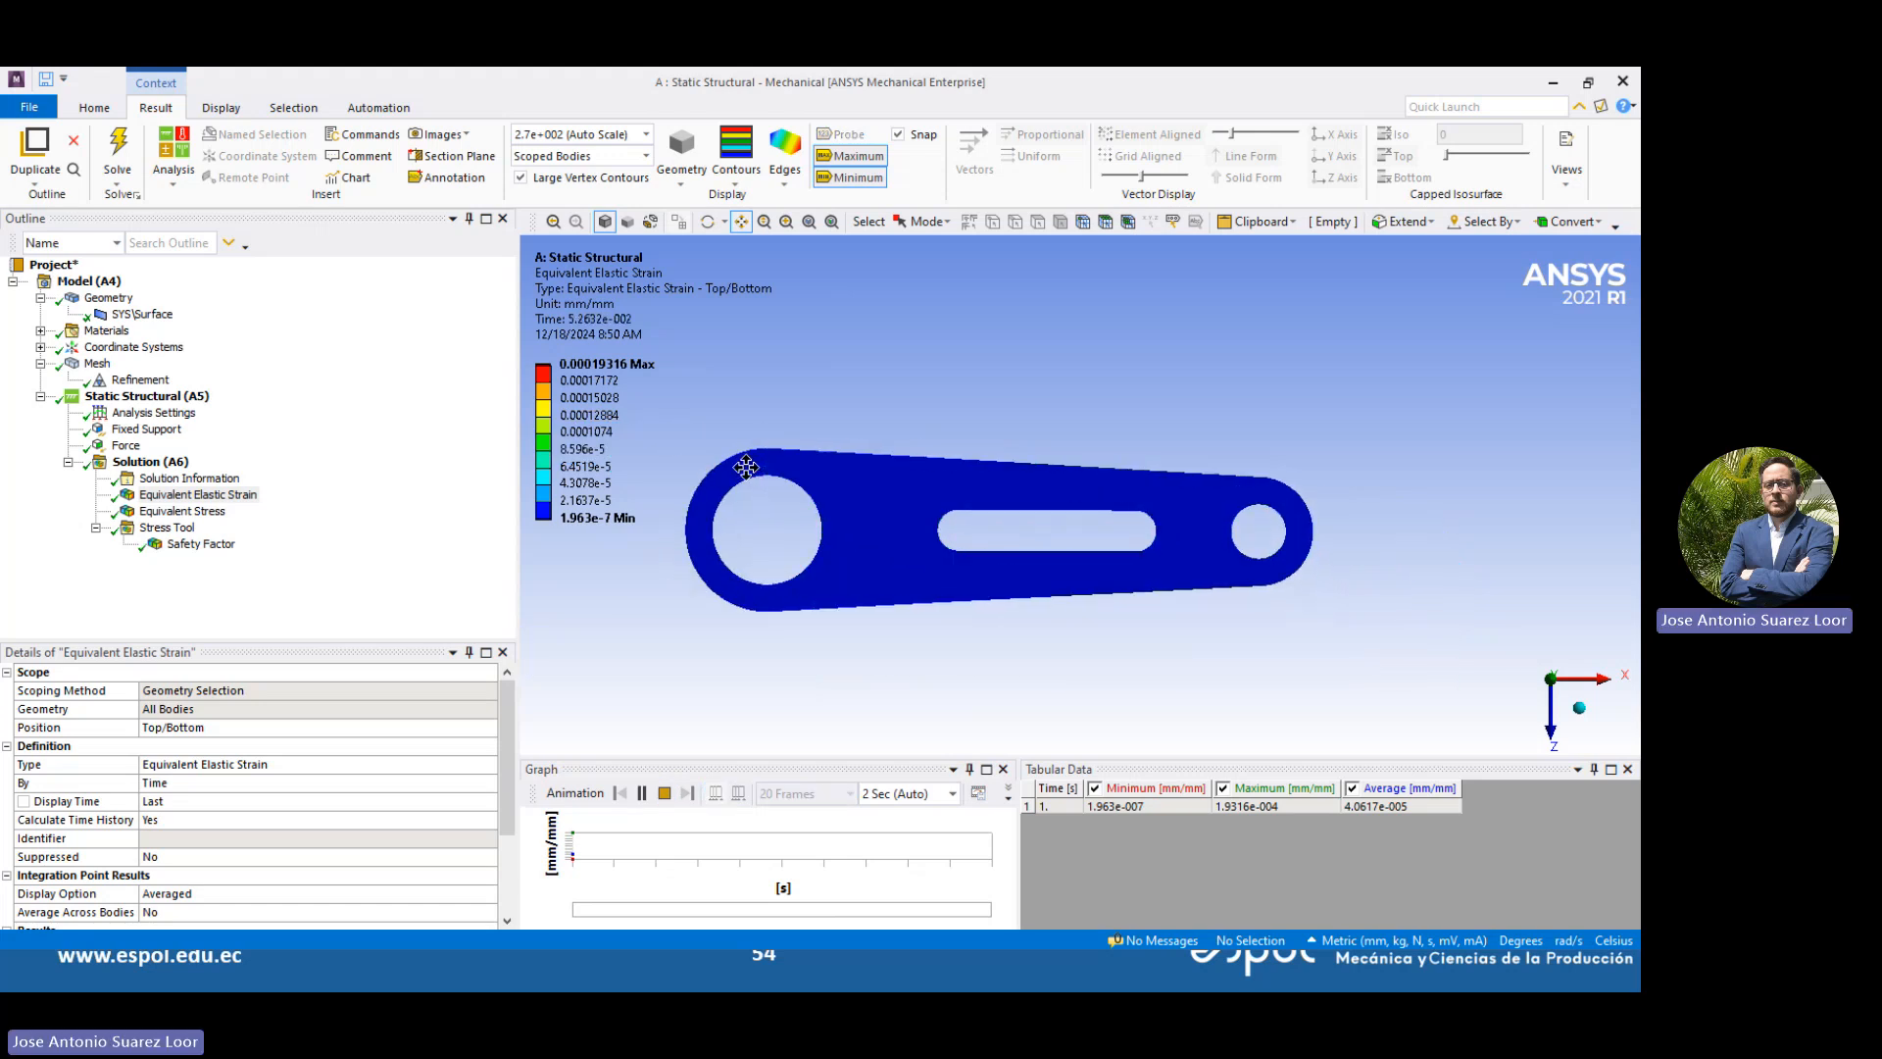
Show the SYS\Surface geometry and review the Structural Steel material properties down to the thermal, electric and magnetic data
left_click(142, 313)
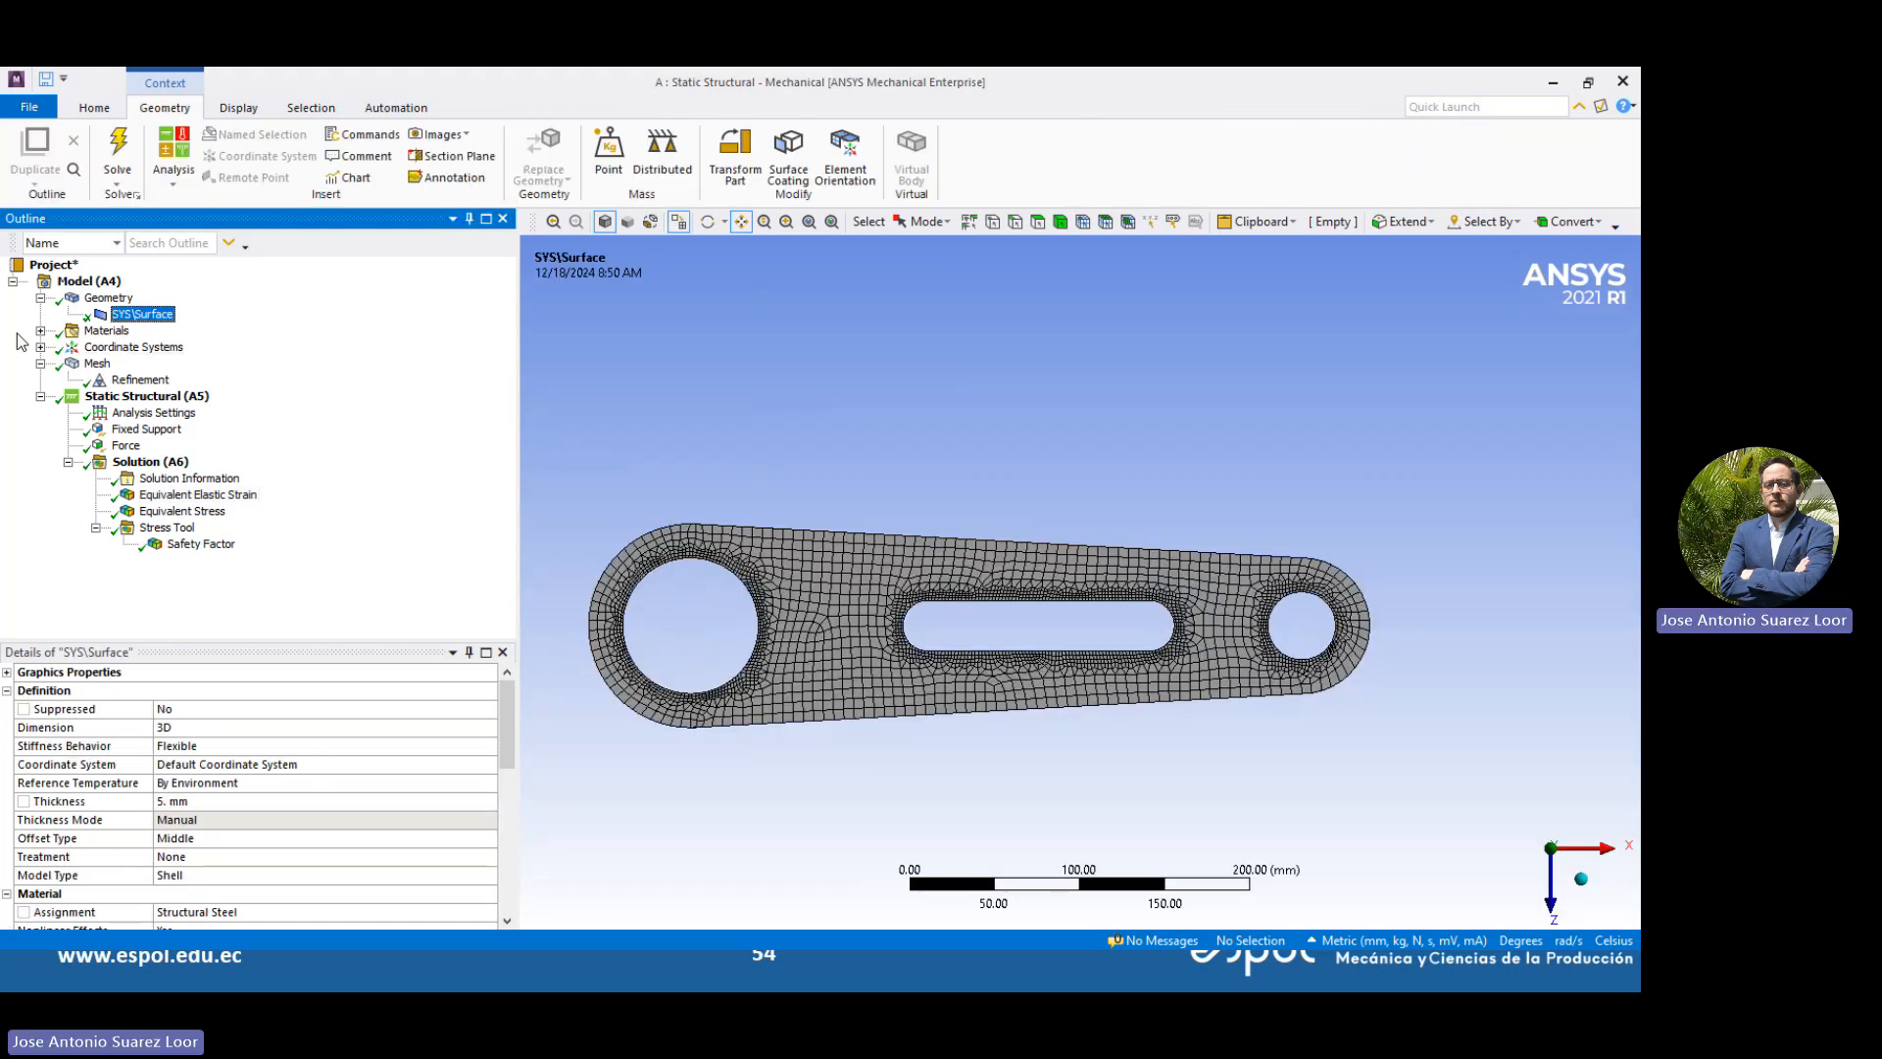
left_click(40, 330)
left_click(149, 346)
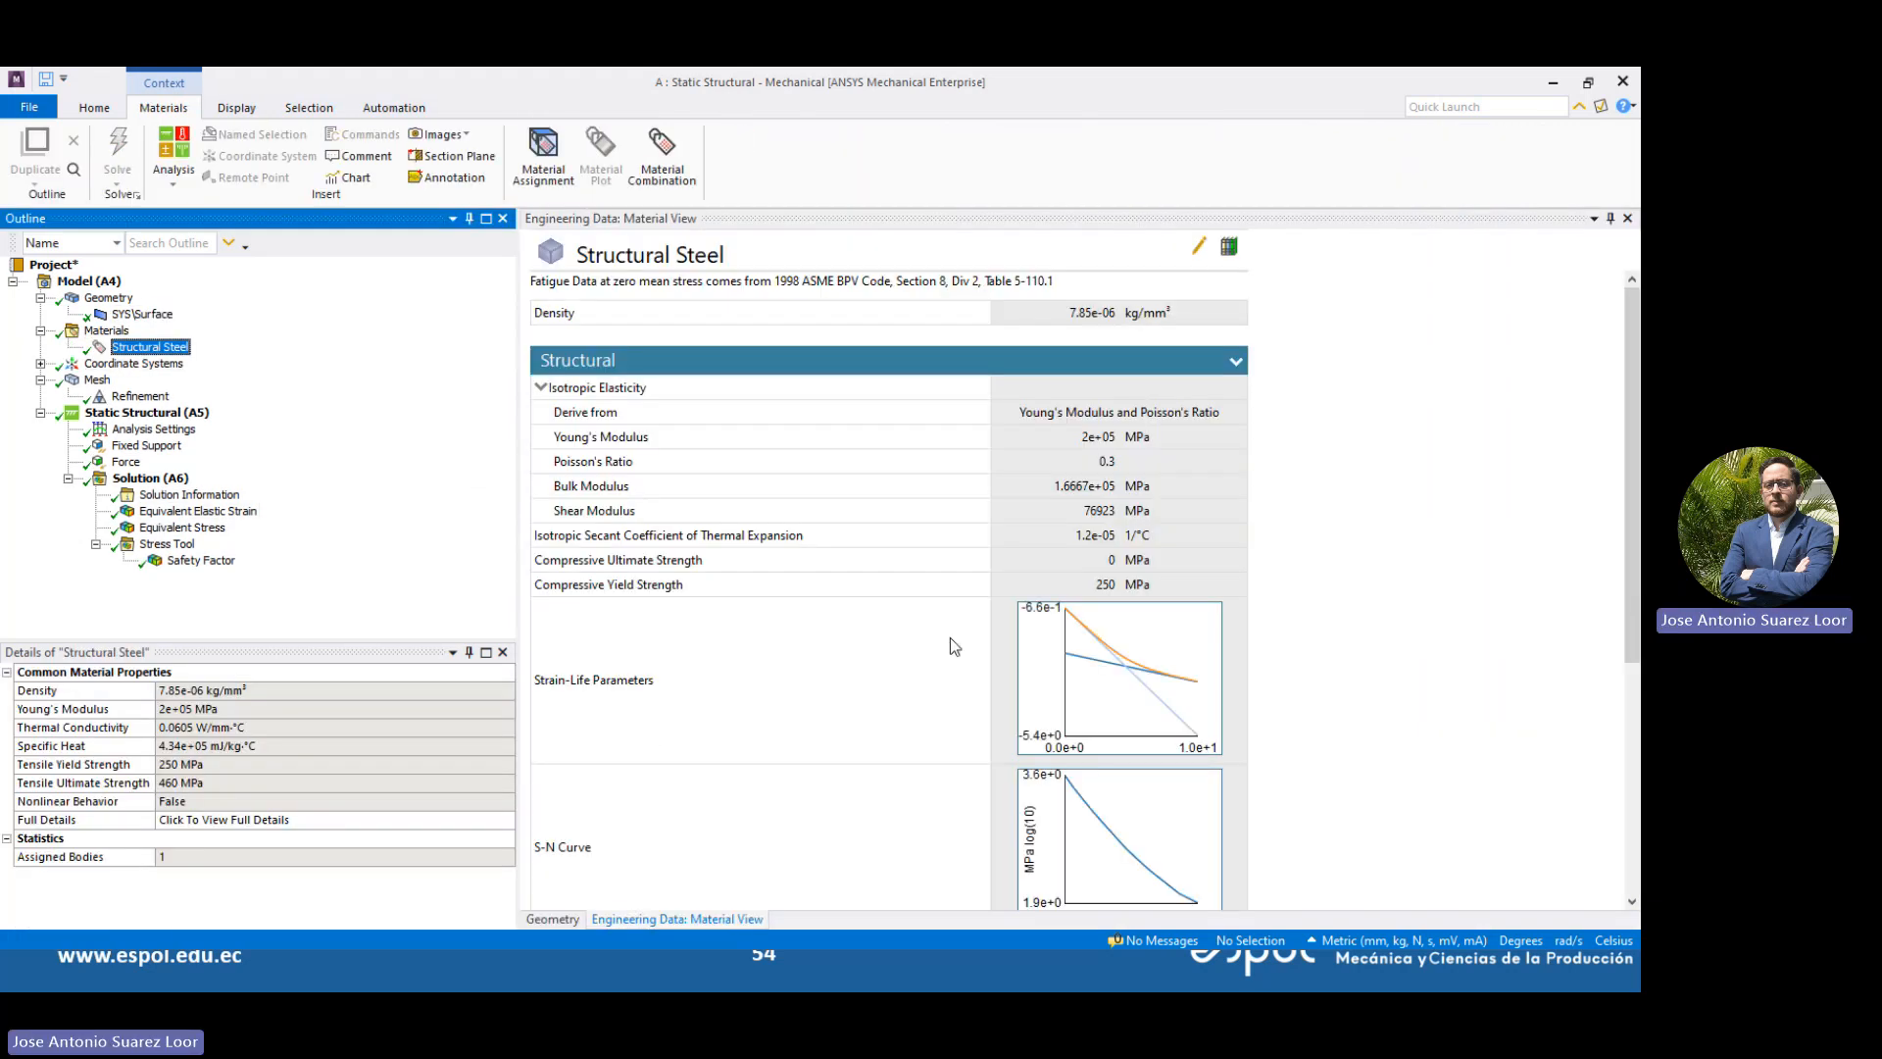
left_click(1428, 461)
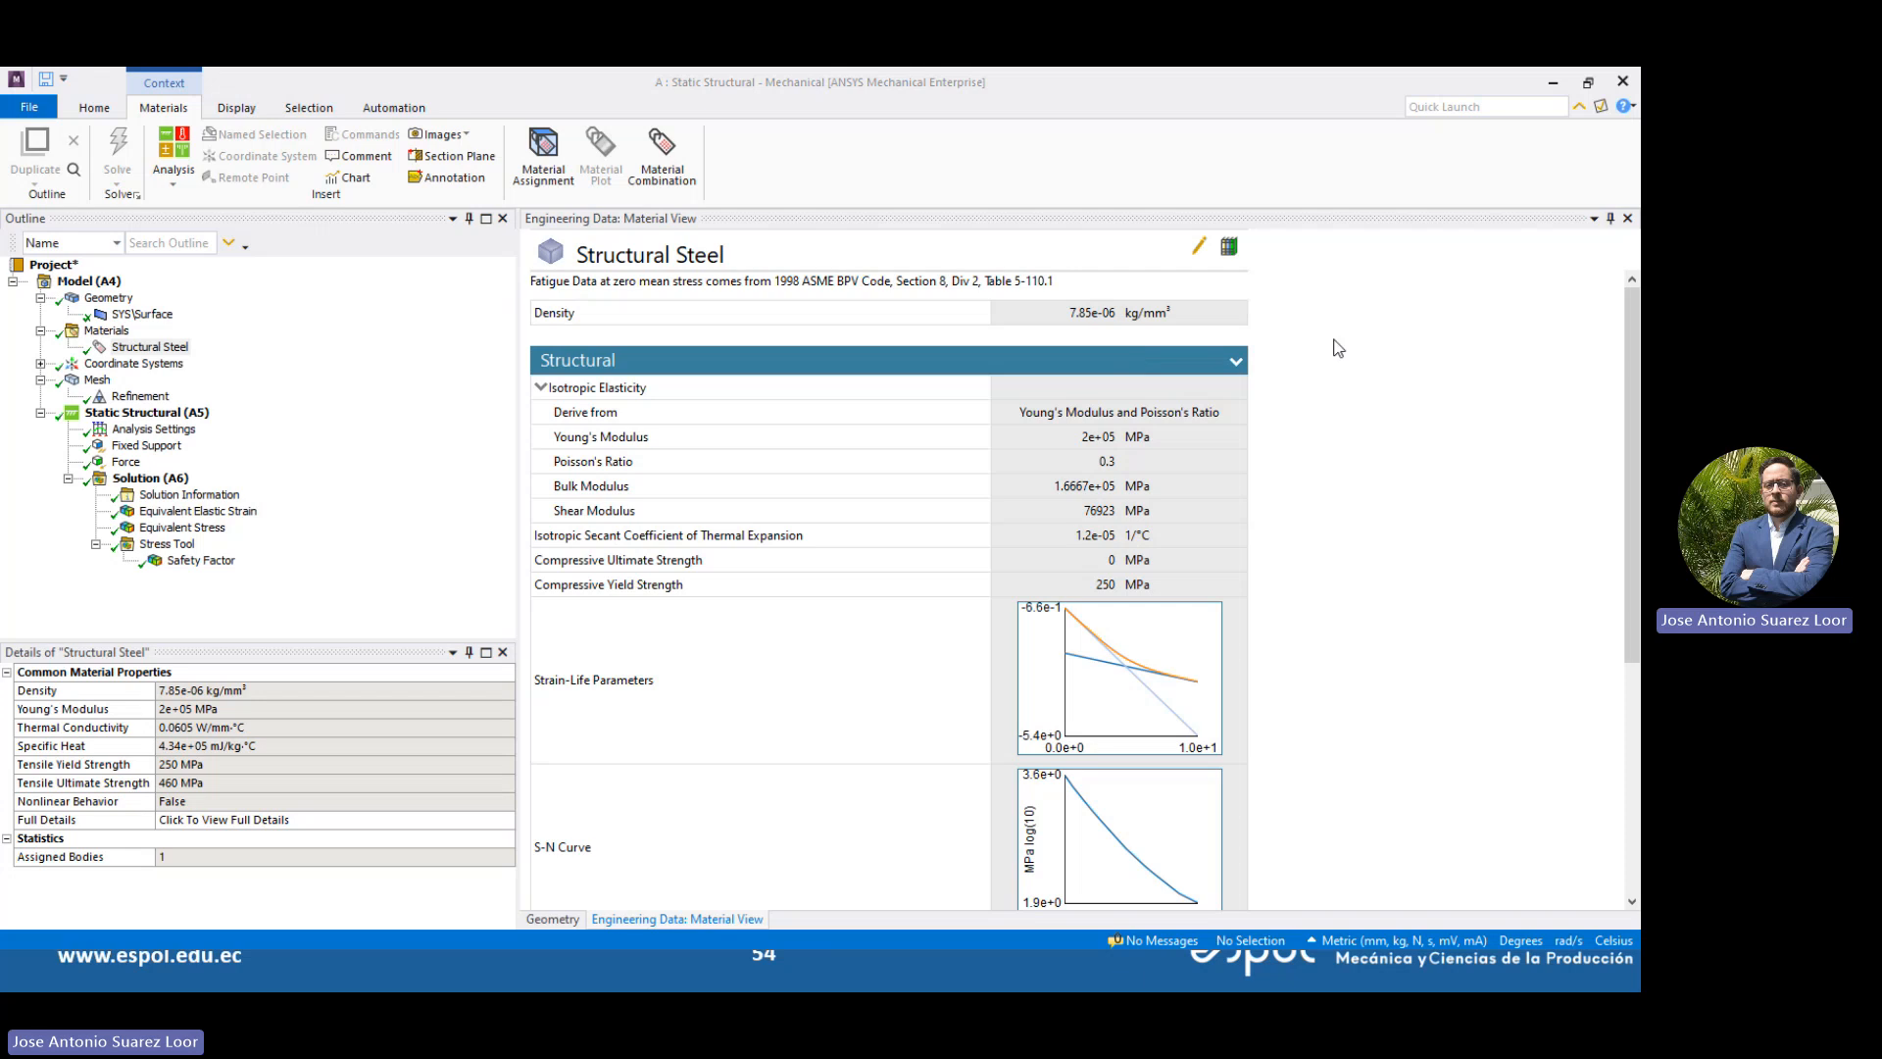
scroll(975, 662, "down", 3)
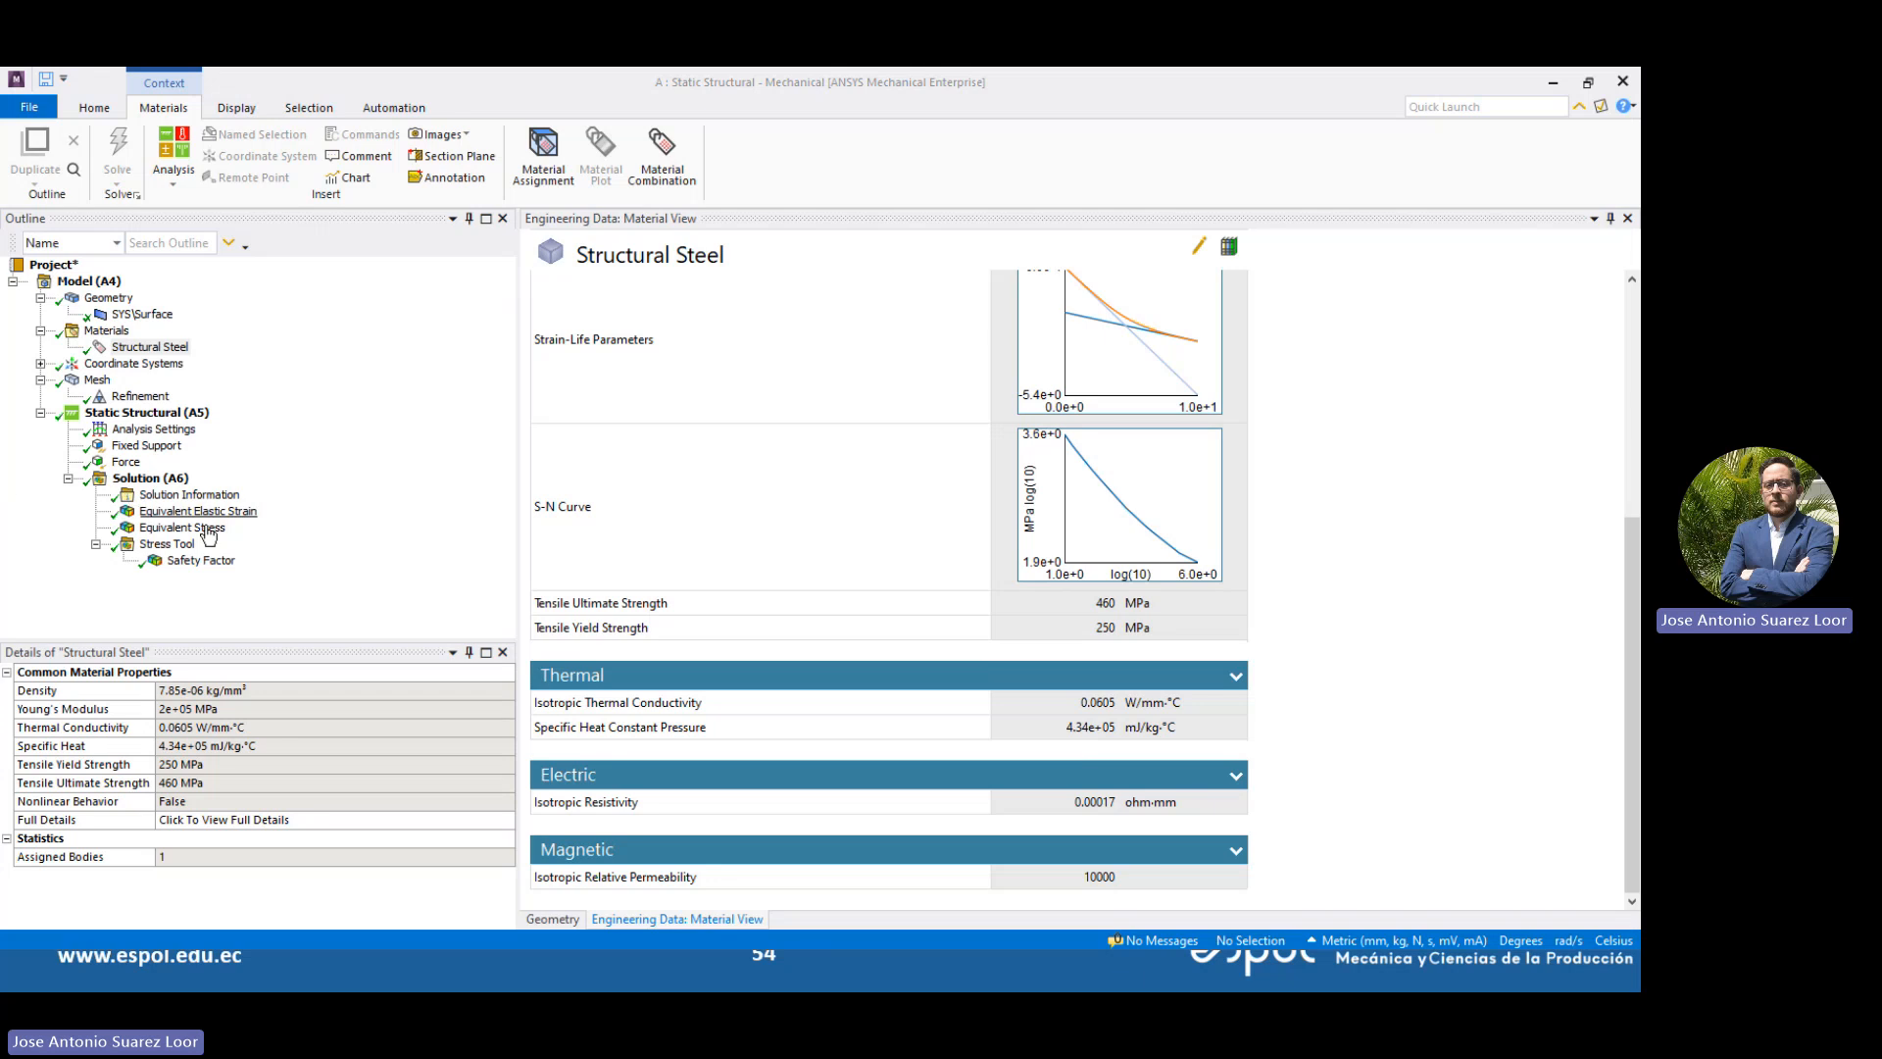
Display the Equivalent Stress plot, then the Safety Factor plot, and inspect the Safety Factor minimum at the slot's end near the small hole
left_click(204, 530)
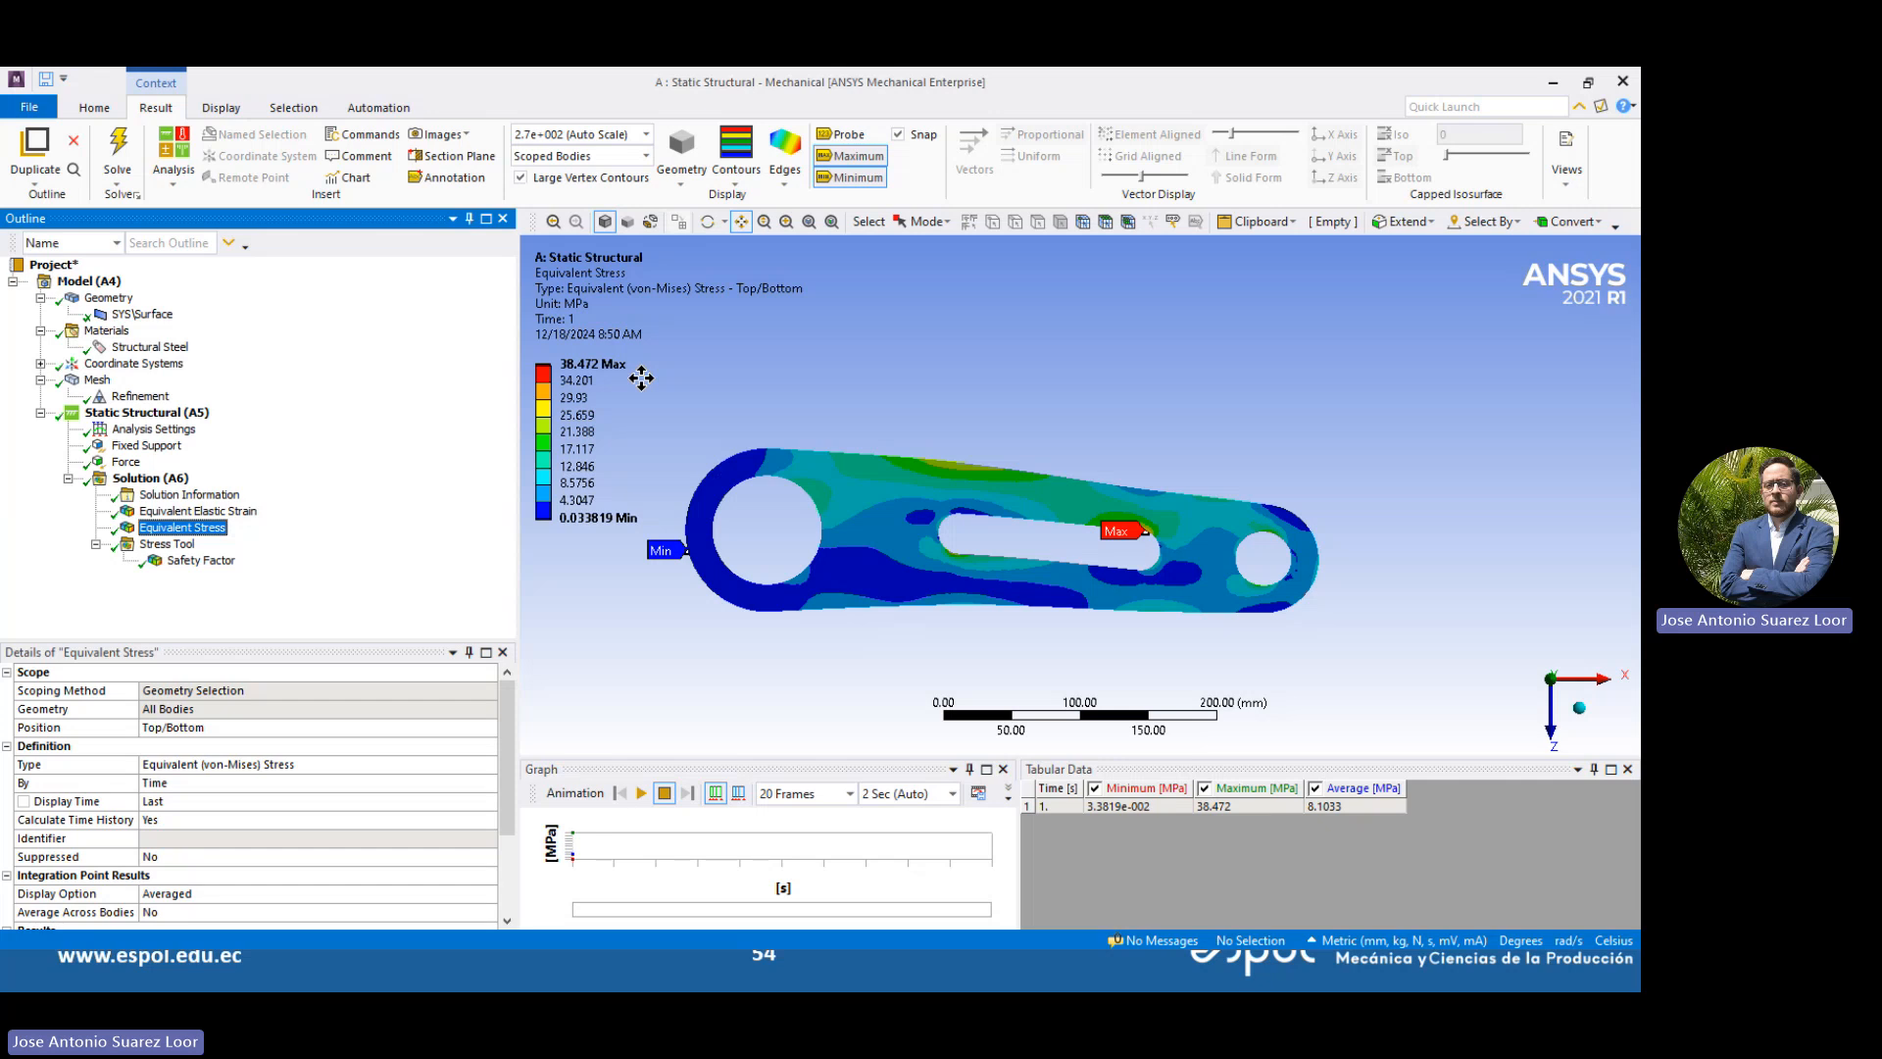
left_click(201, 560)
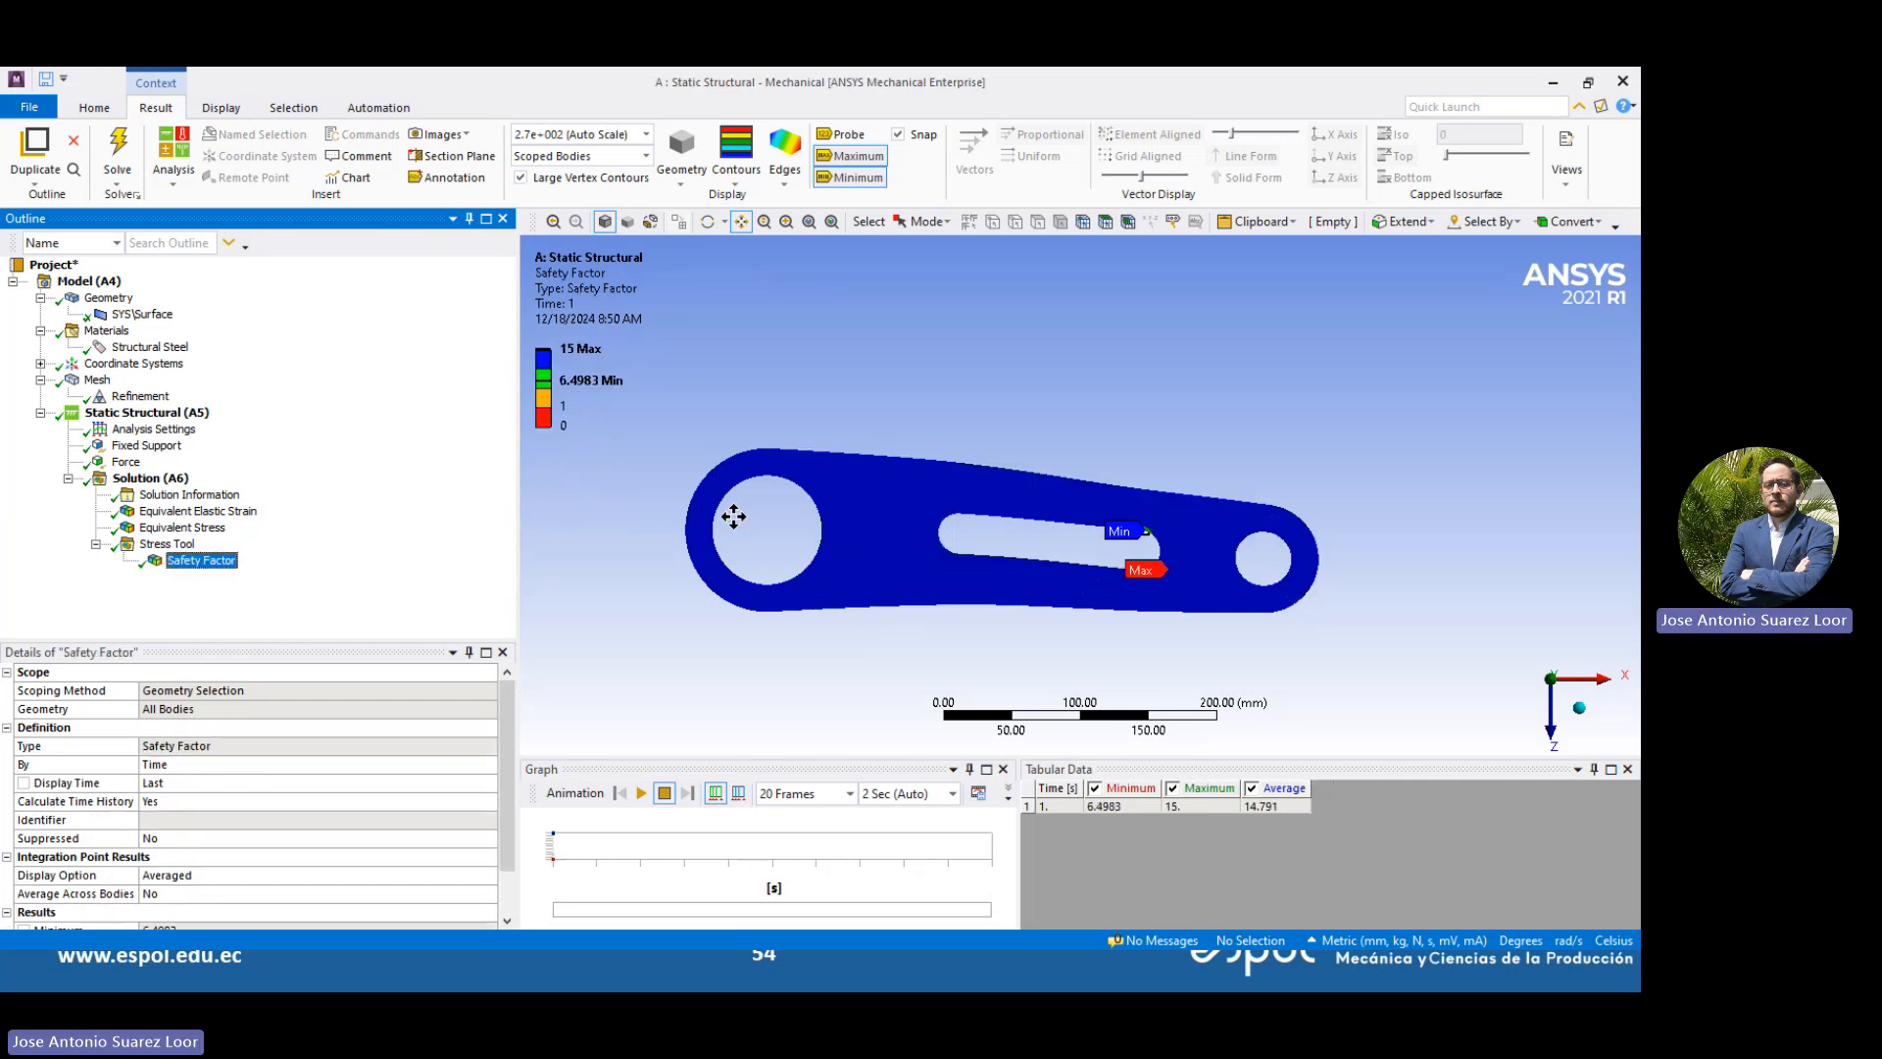
left_click(582, 409)
scroll(932, 516, "up", 3)
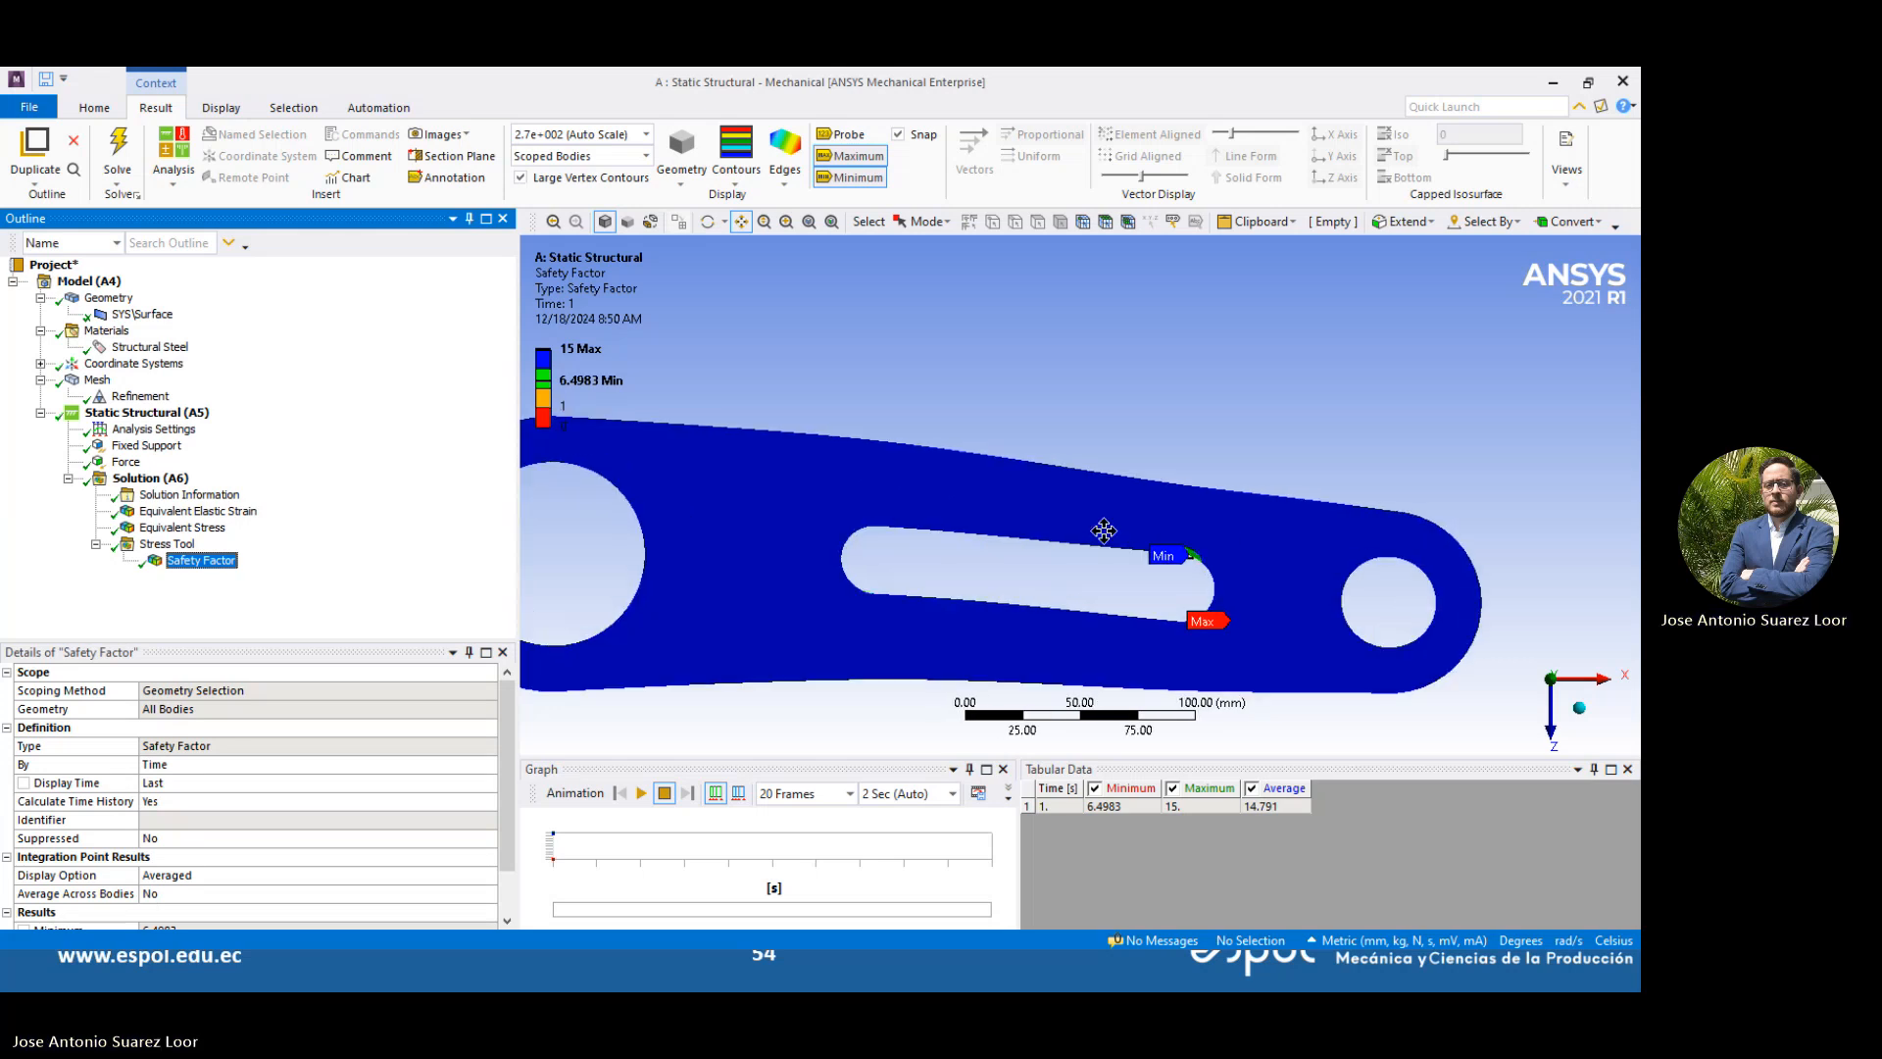
middle_click_drag(1276, 527, 1115, 509)
scroll(1238, 519, "up", 4)
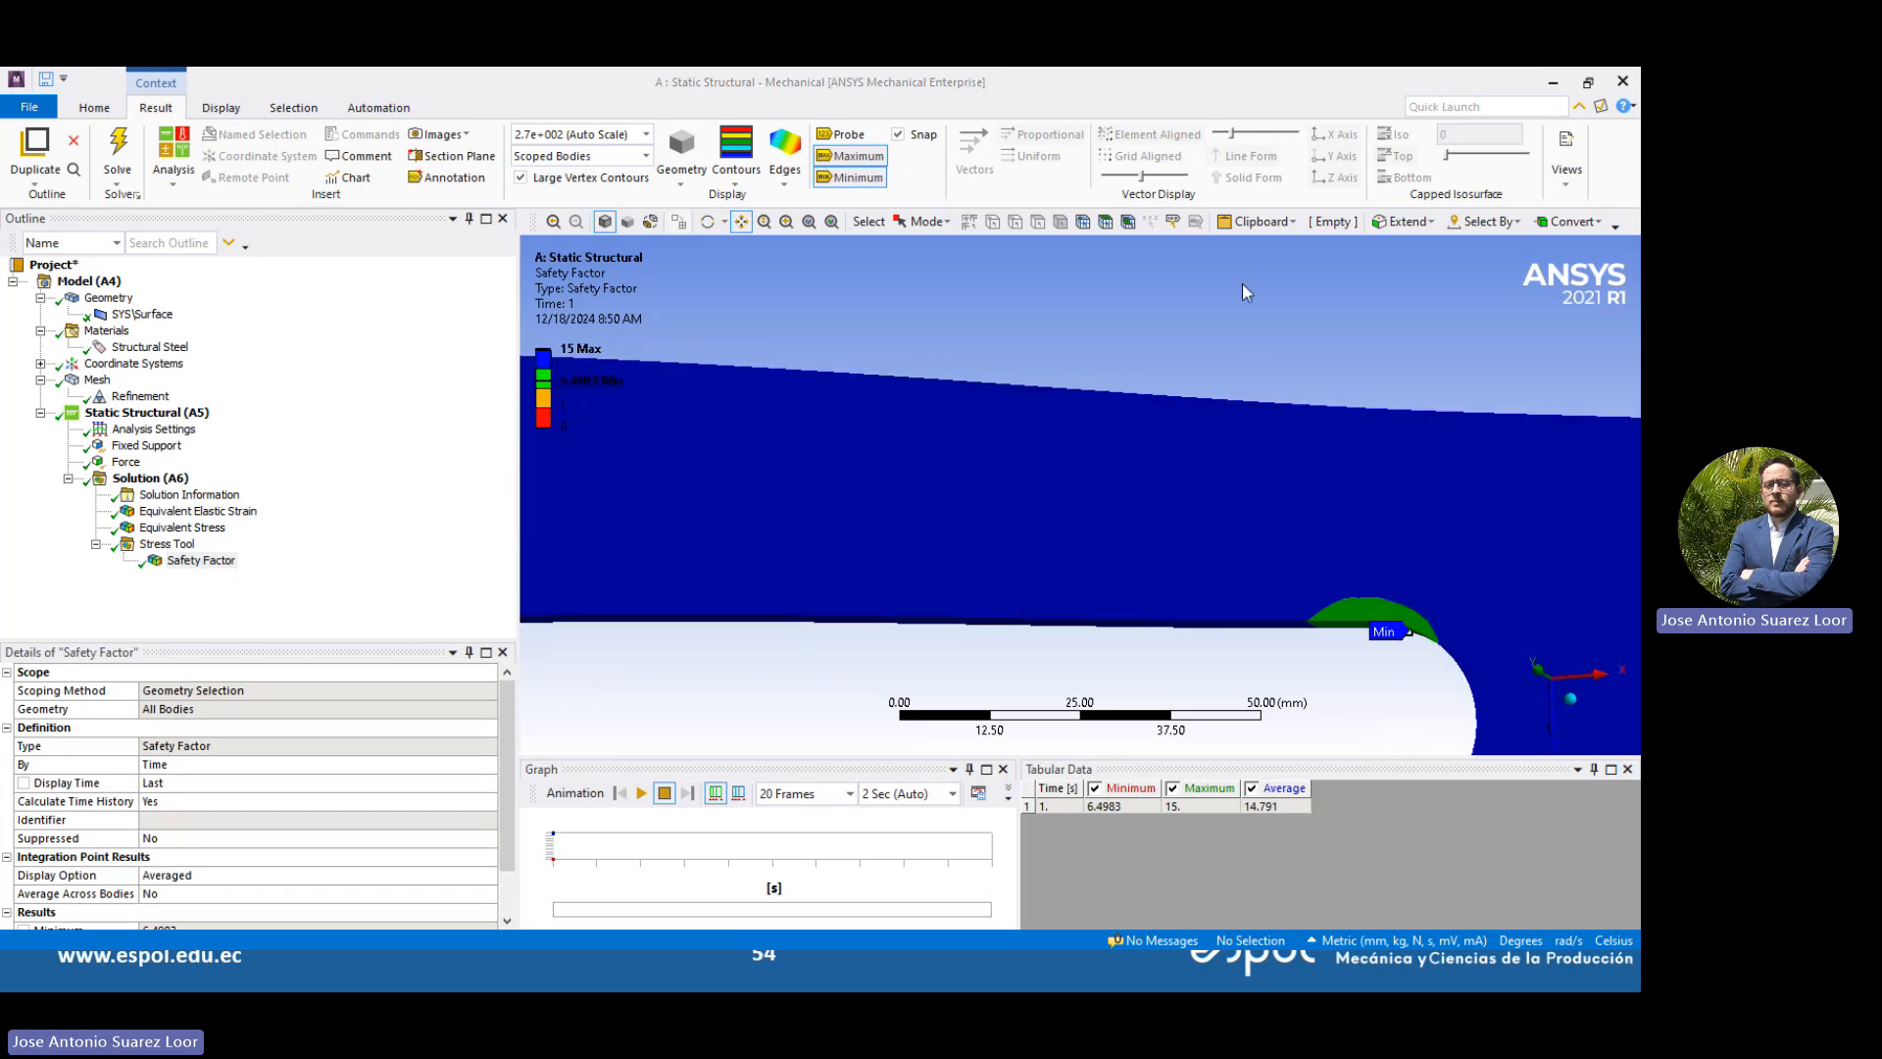
left_click_drag(1390, 534, 1239, 383)
scroll(1225, 427, "up", 5)
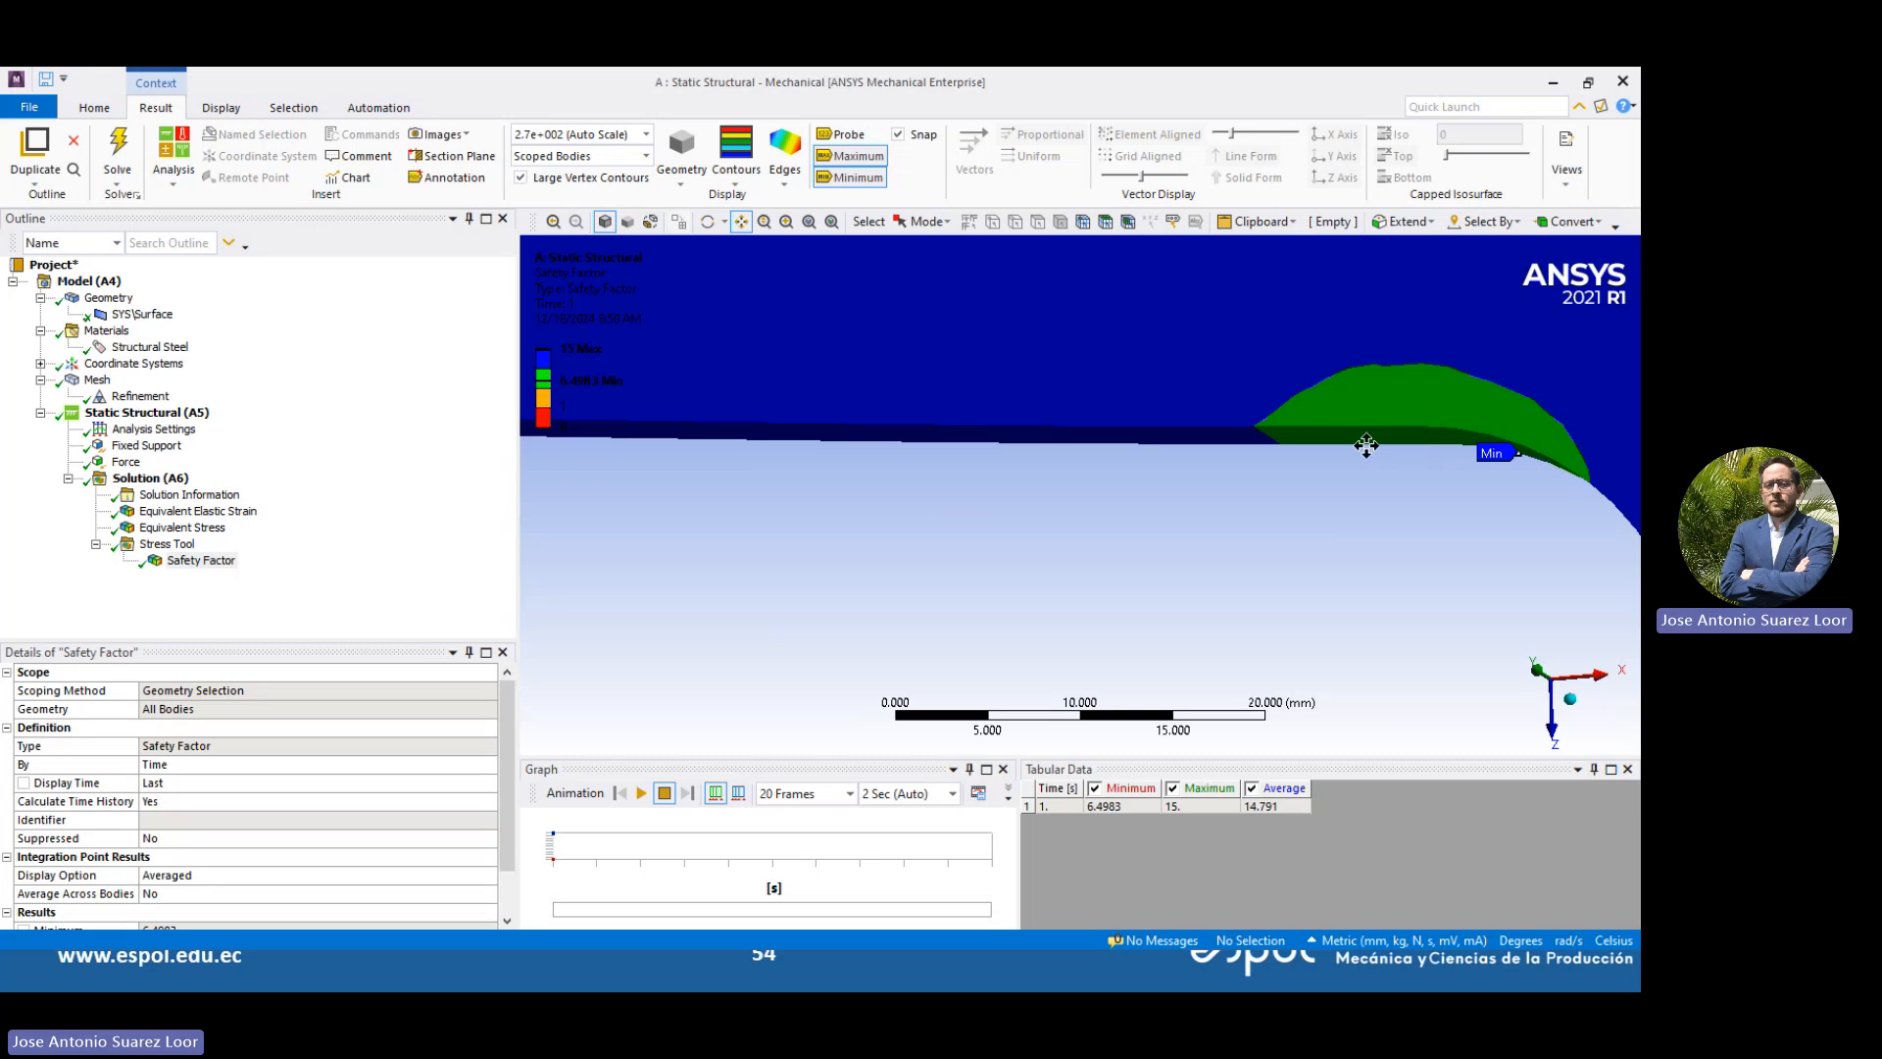
Examine the Safety Factor plot over the whole link from several angles
scroll(1367, 445, "down", 4)
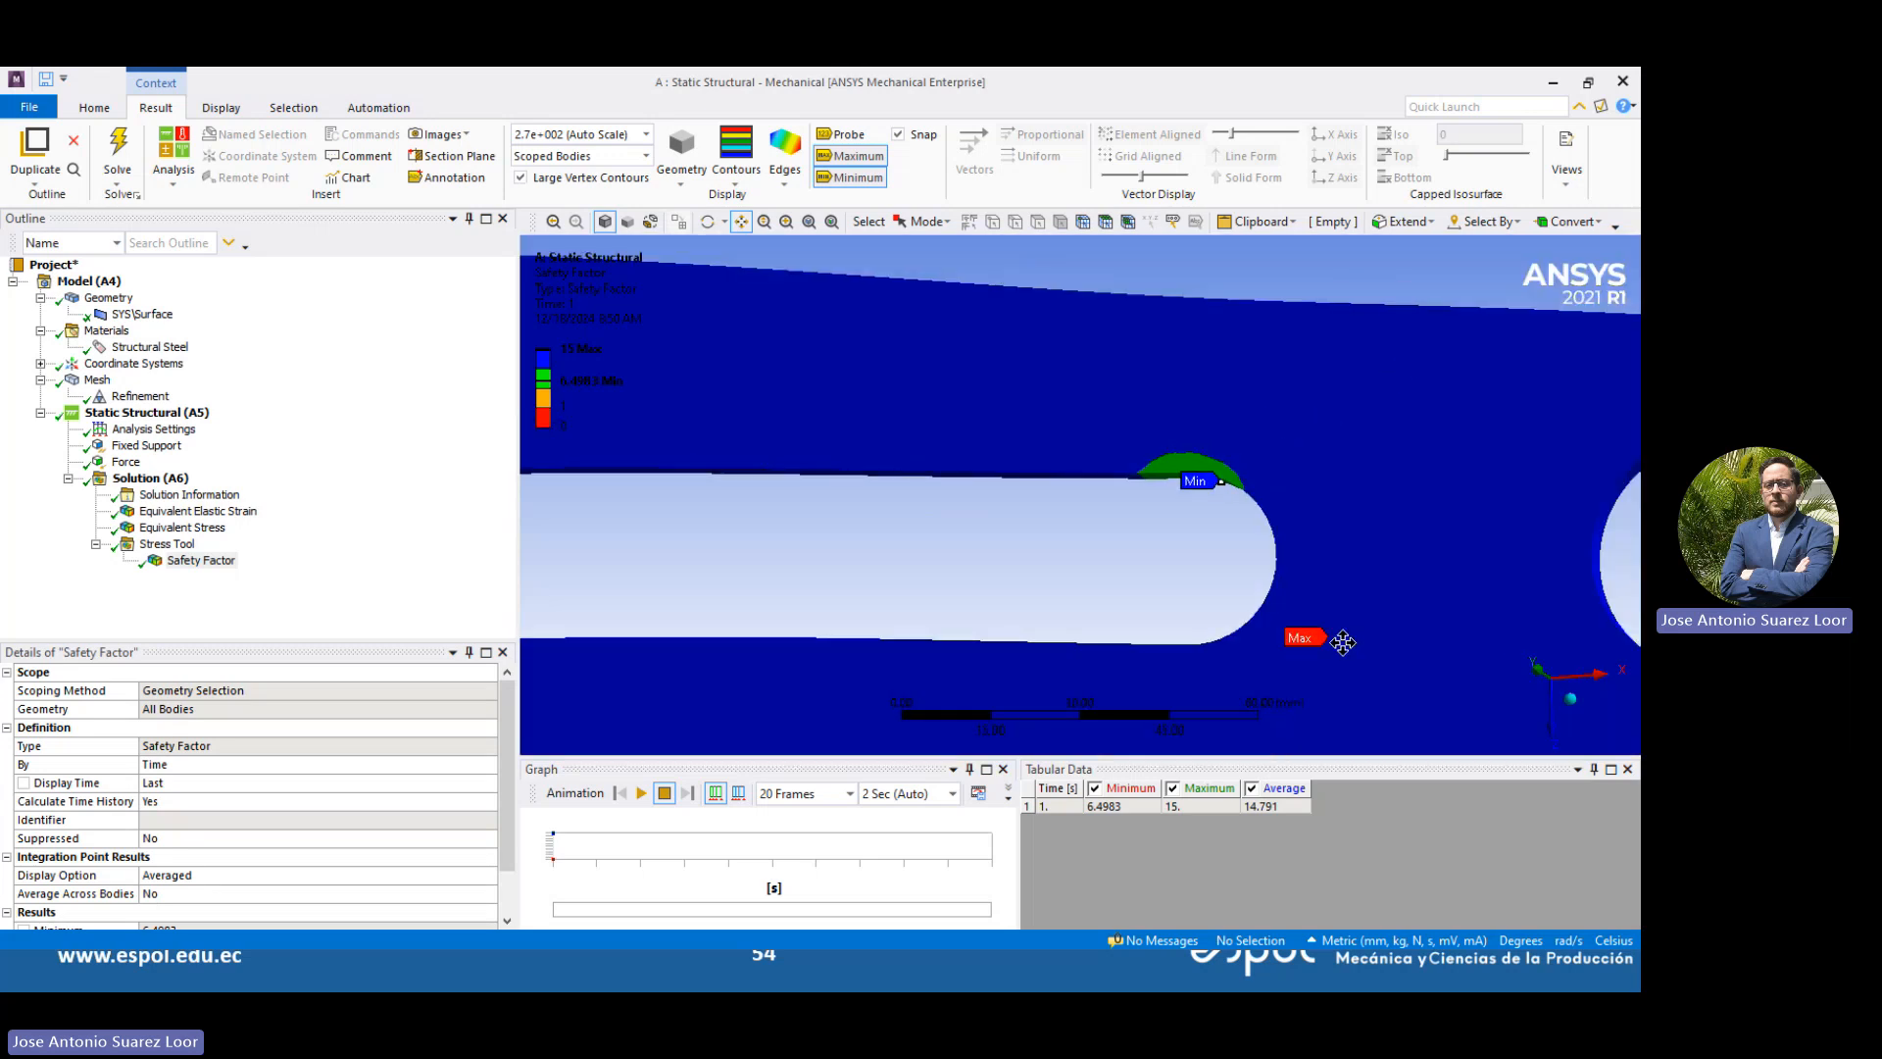
scroll(1342, 642, "down", 2)
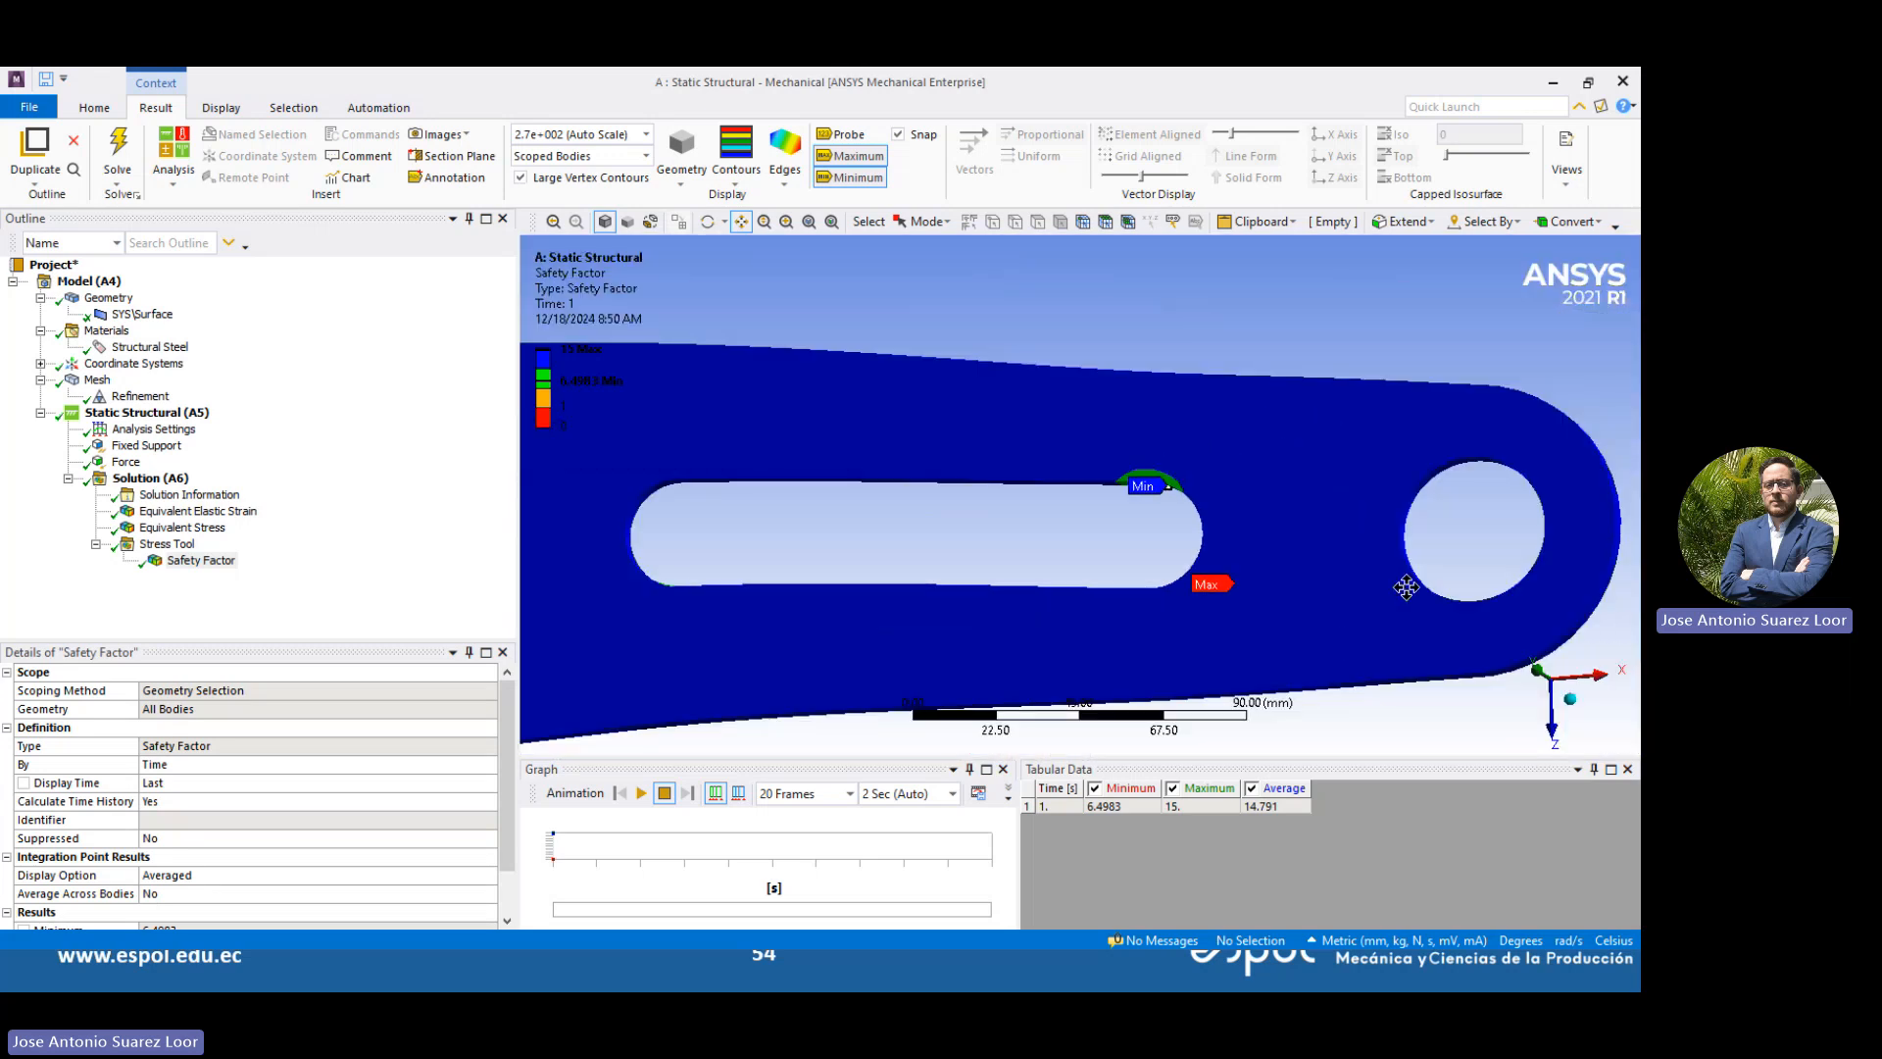
scroll(1313, 590, "down", 4)
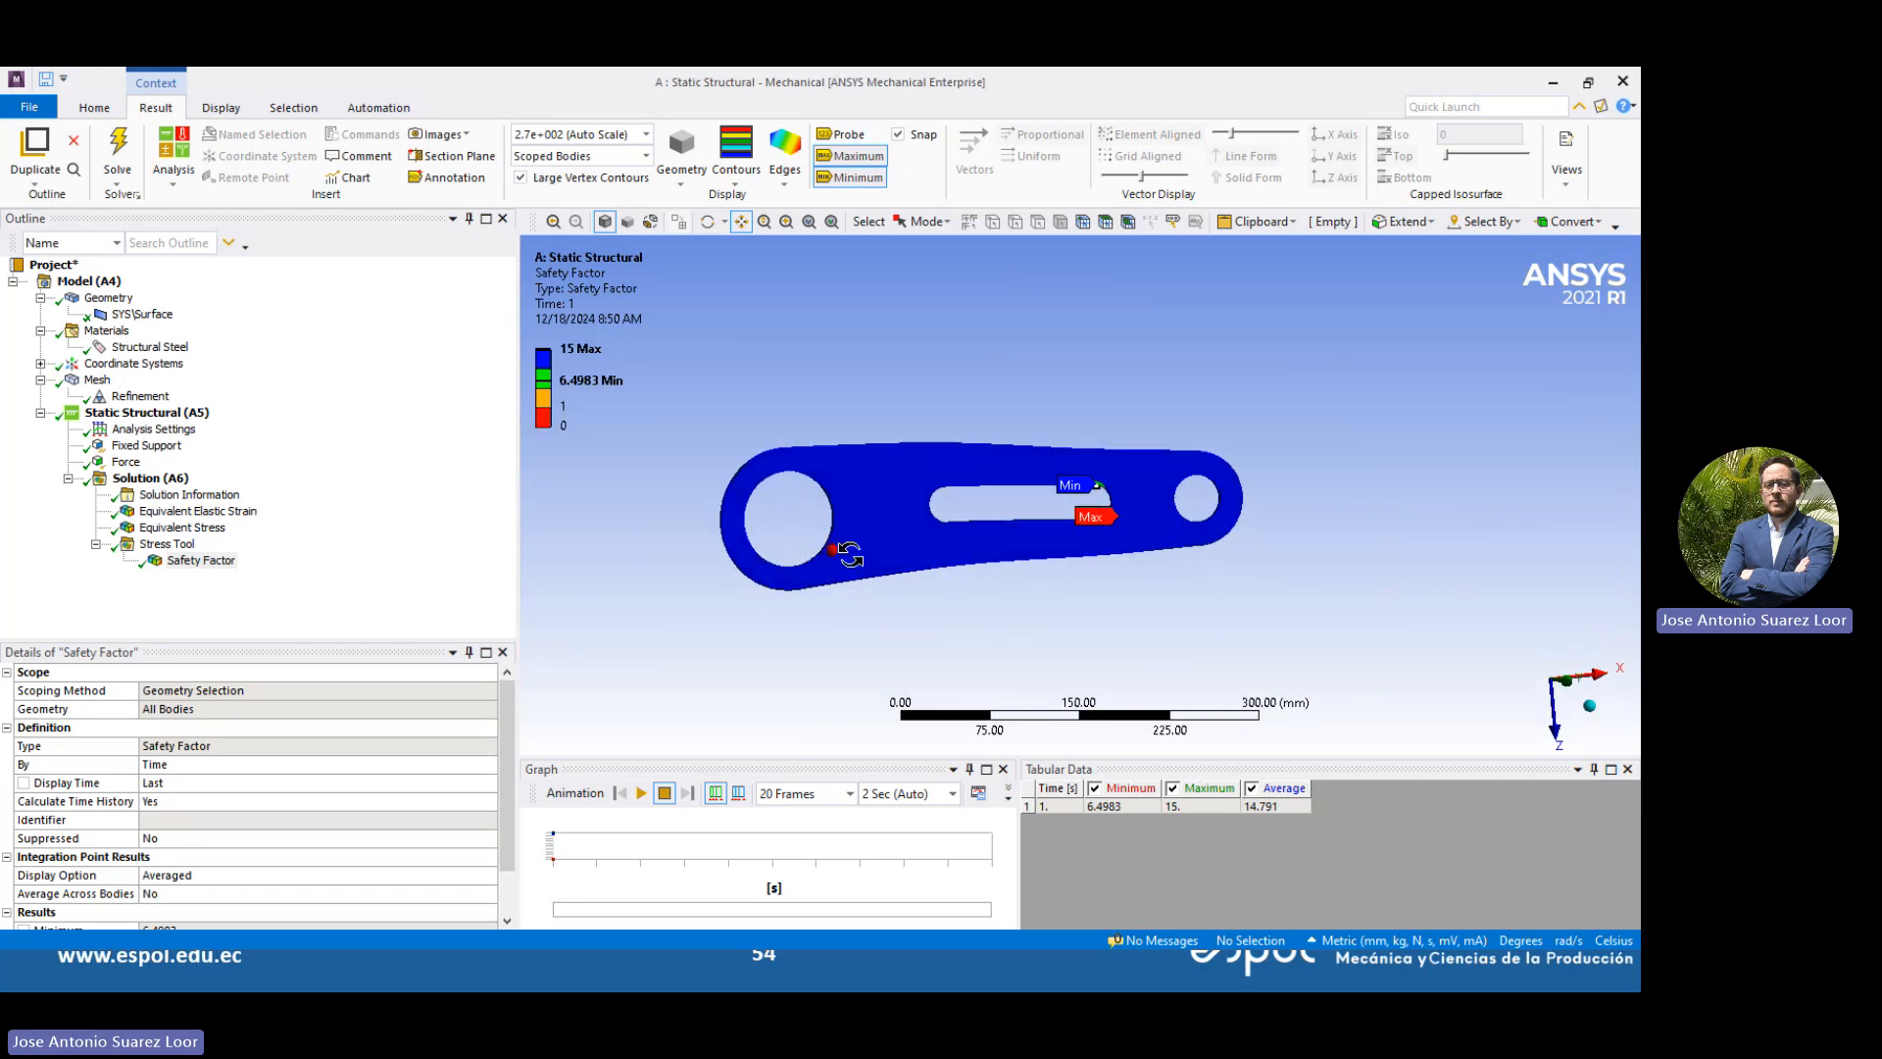
middle_click_drag(844, 550, 1124, 593)
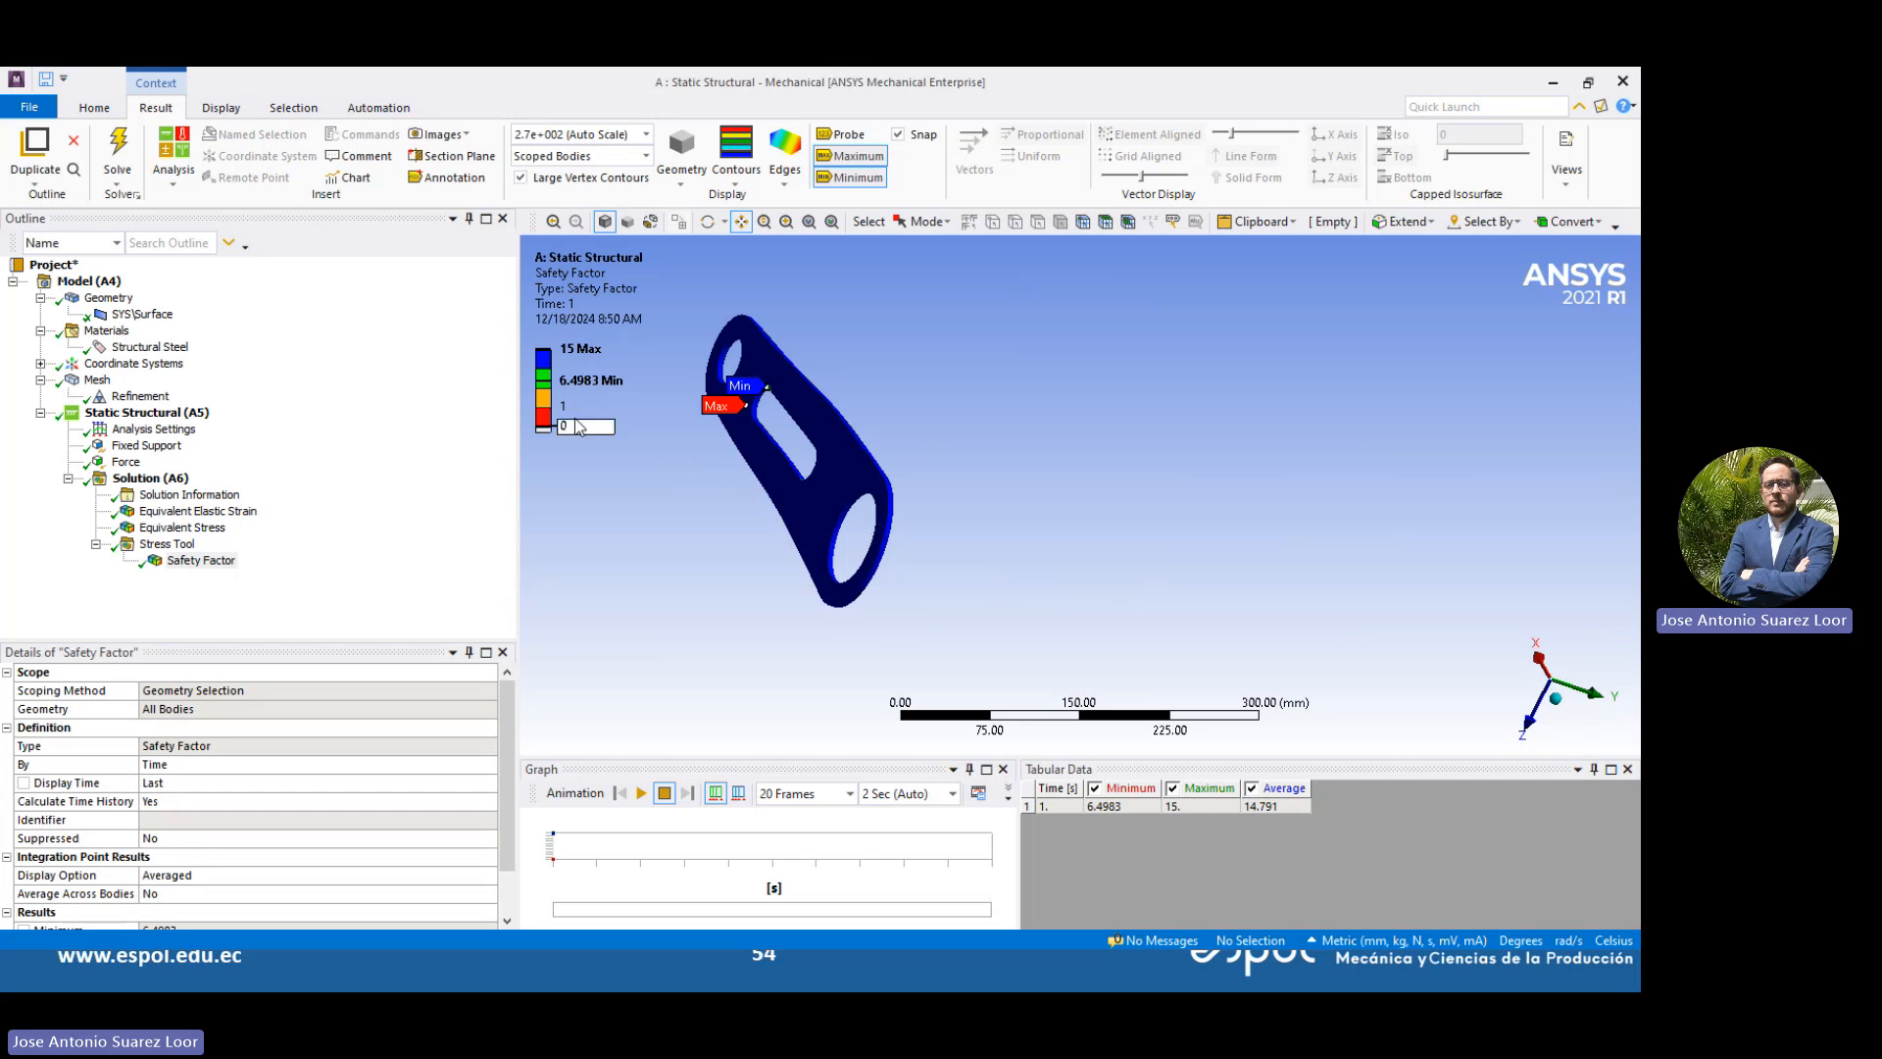
left_click_drag(833, 515, 1030, 578)
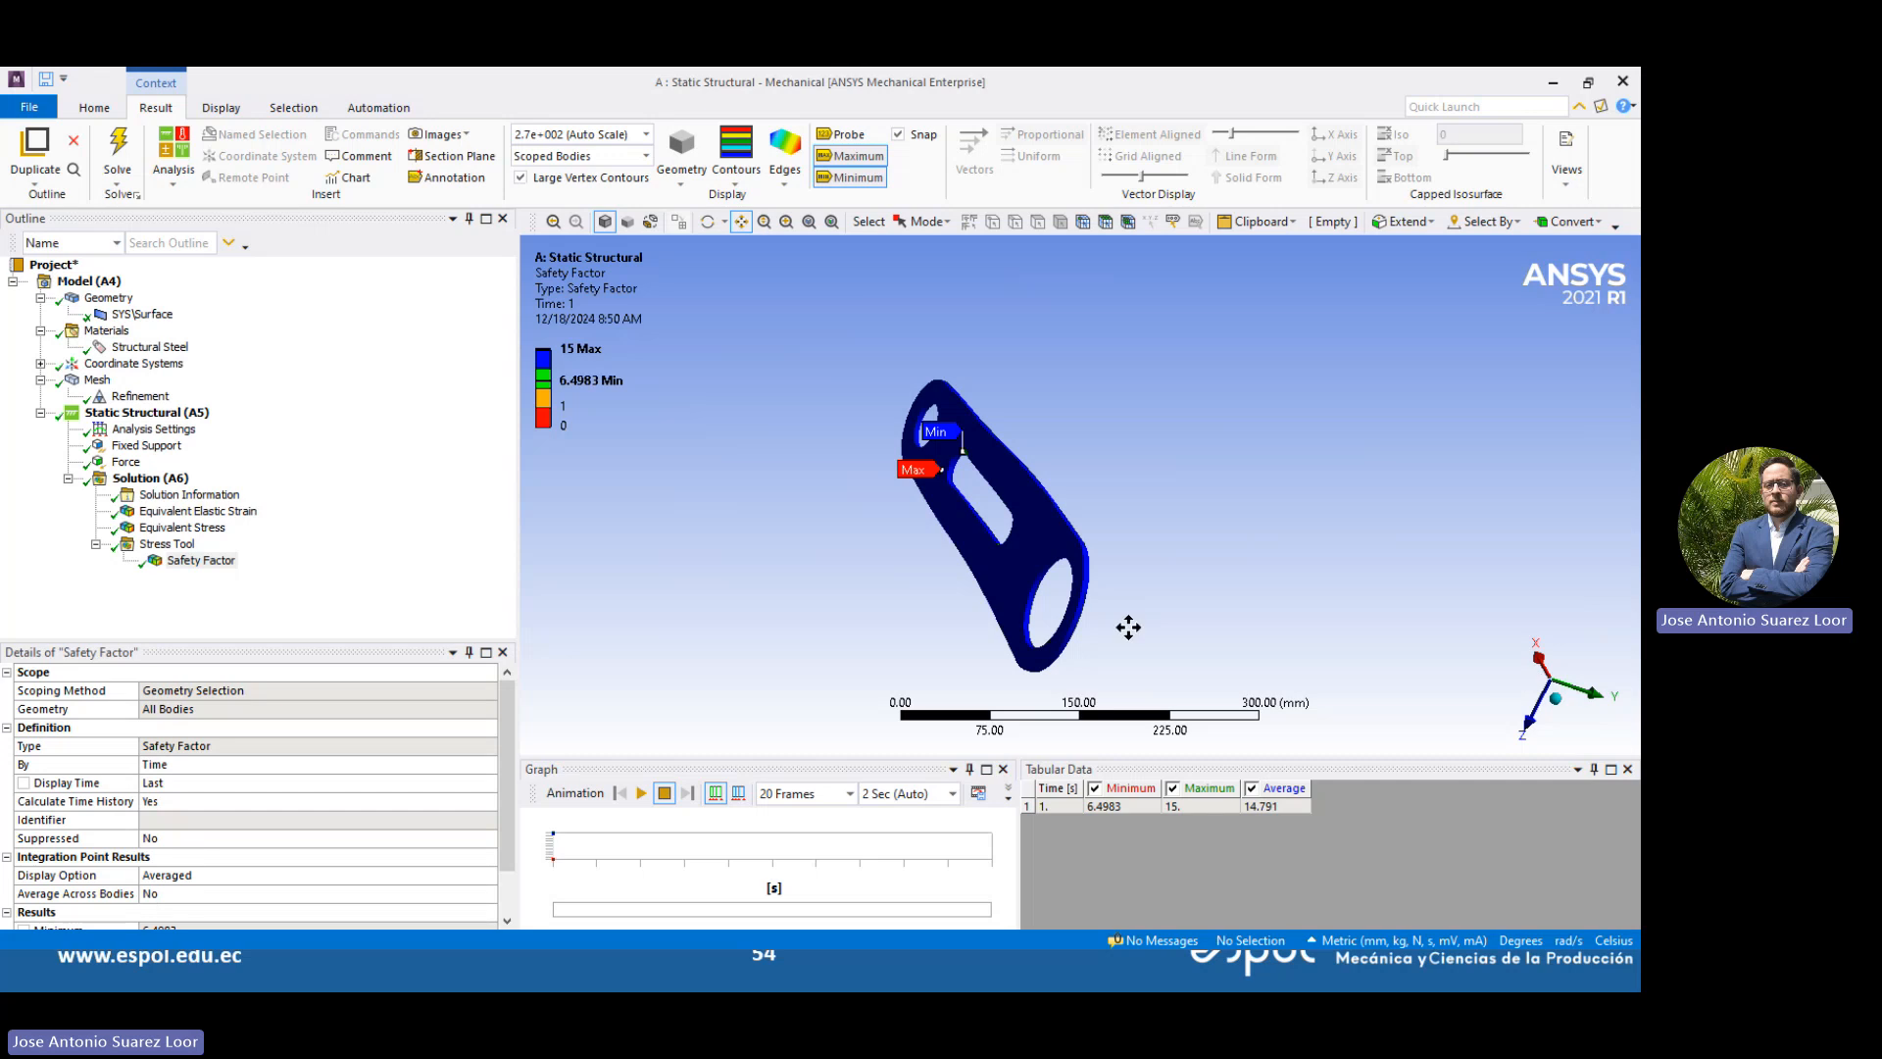
middle_click_drag(1126, 623, 804, 546)
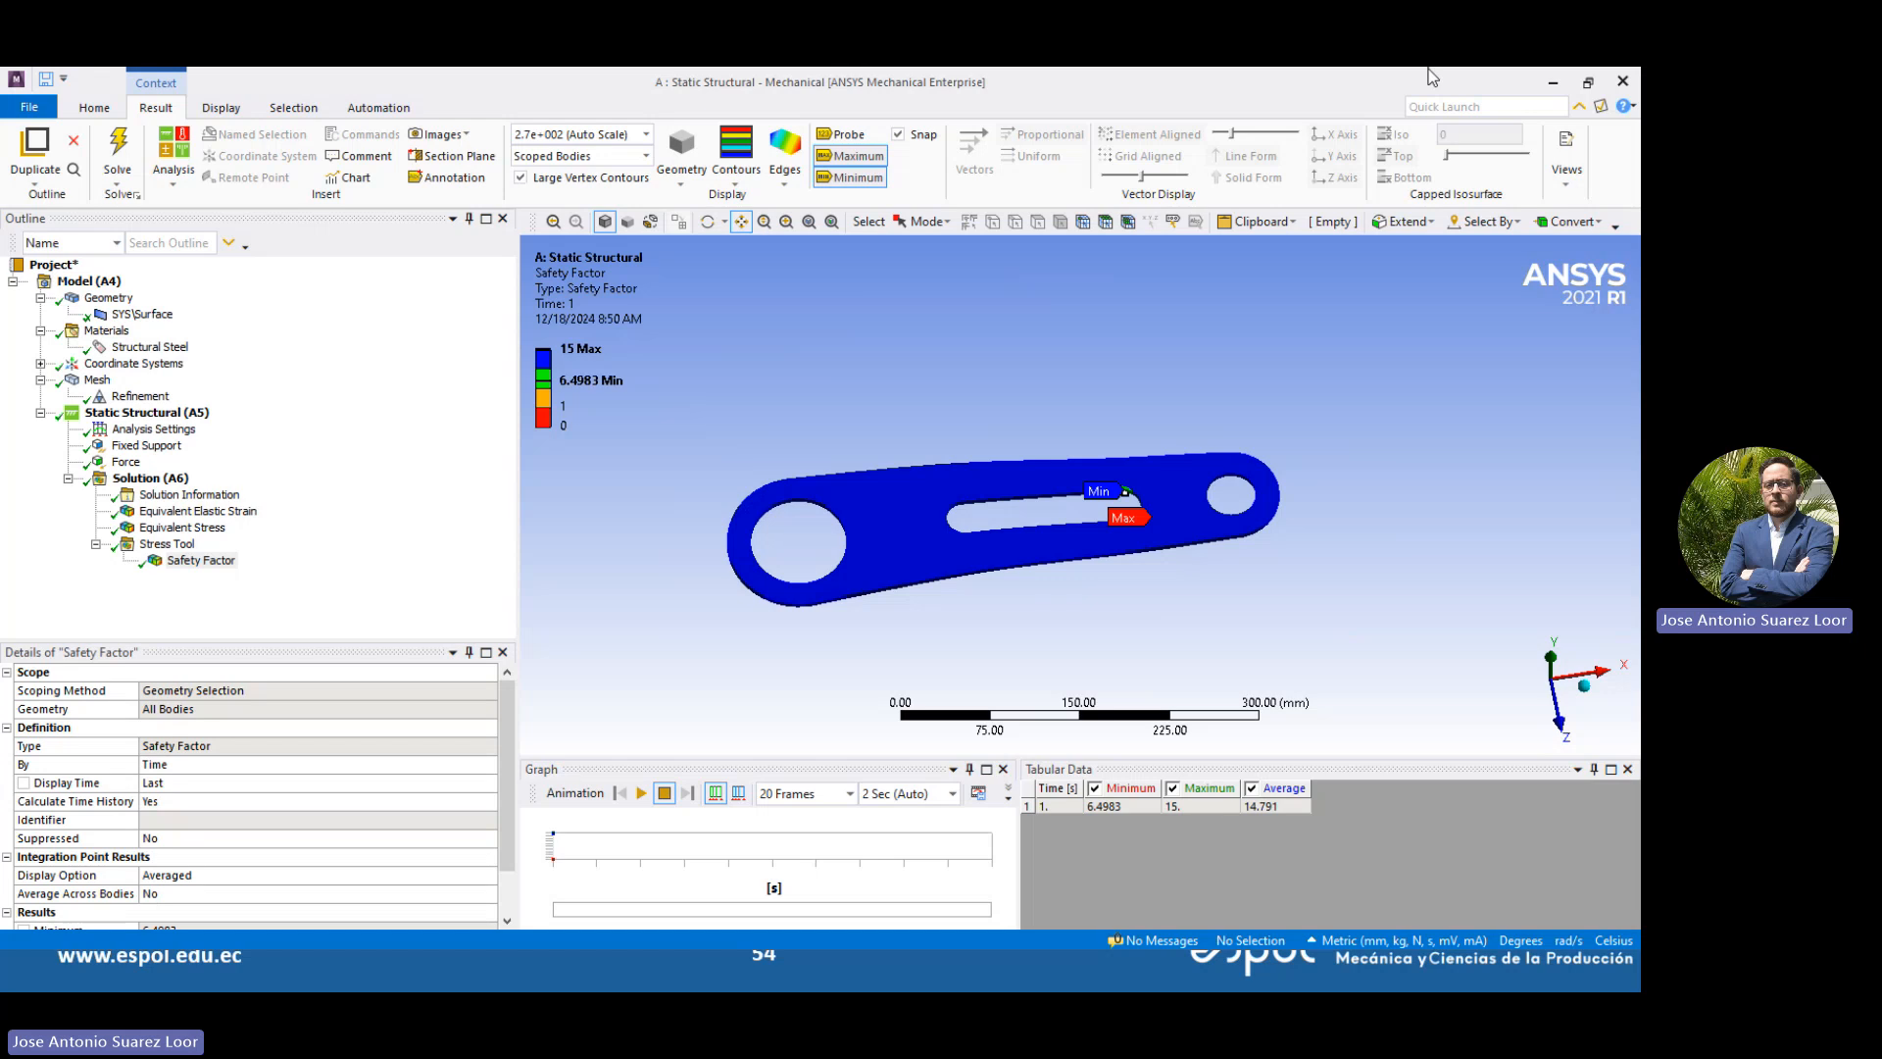
Minimize ANSYS Mechanical, pause the LLAVE video in Media Player and switch to the Workbench project
left_click(1552, 84)
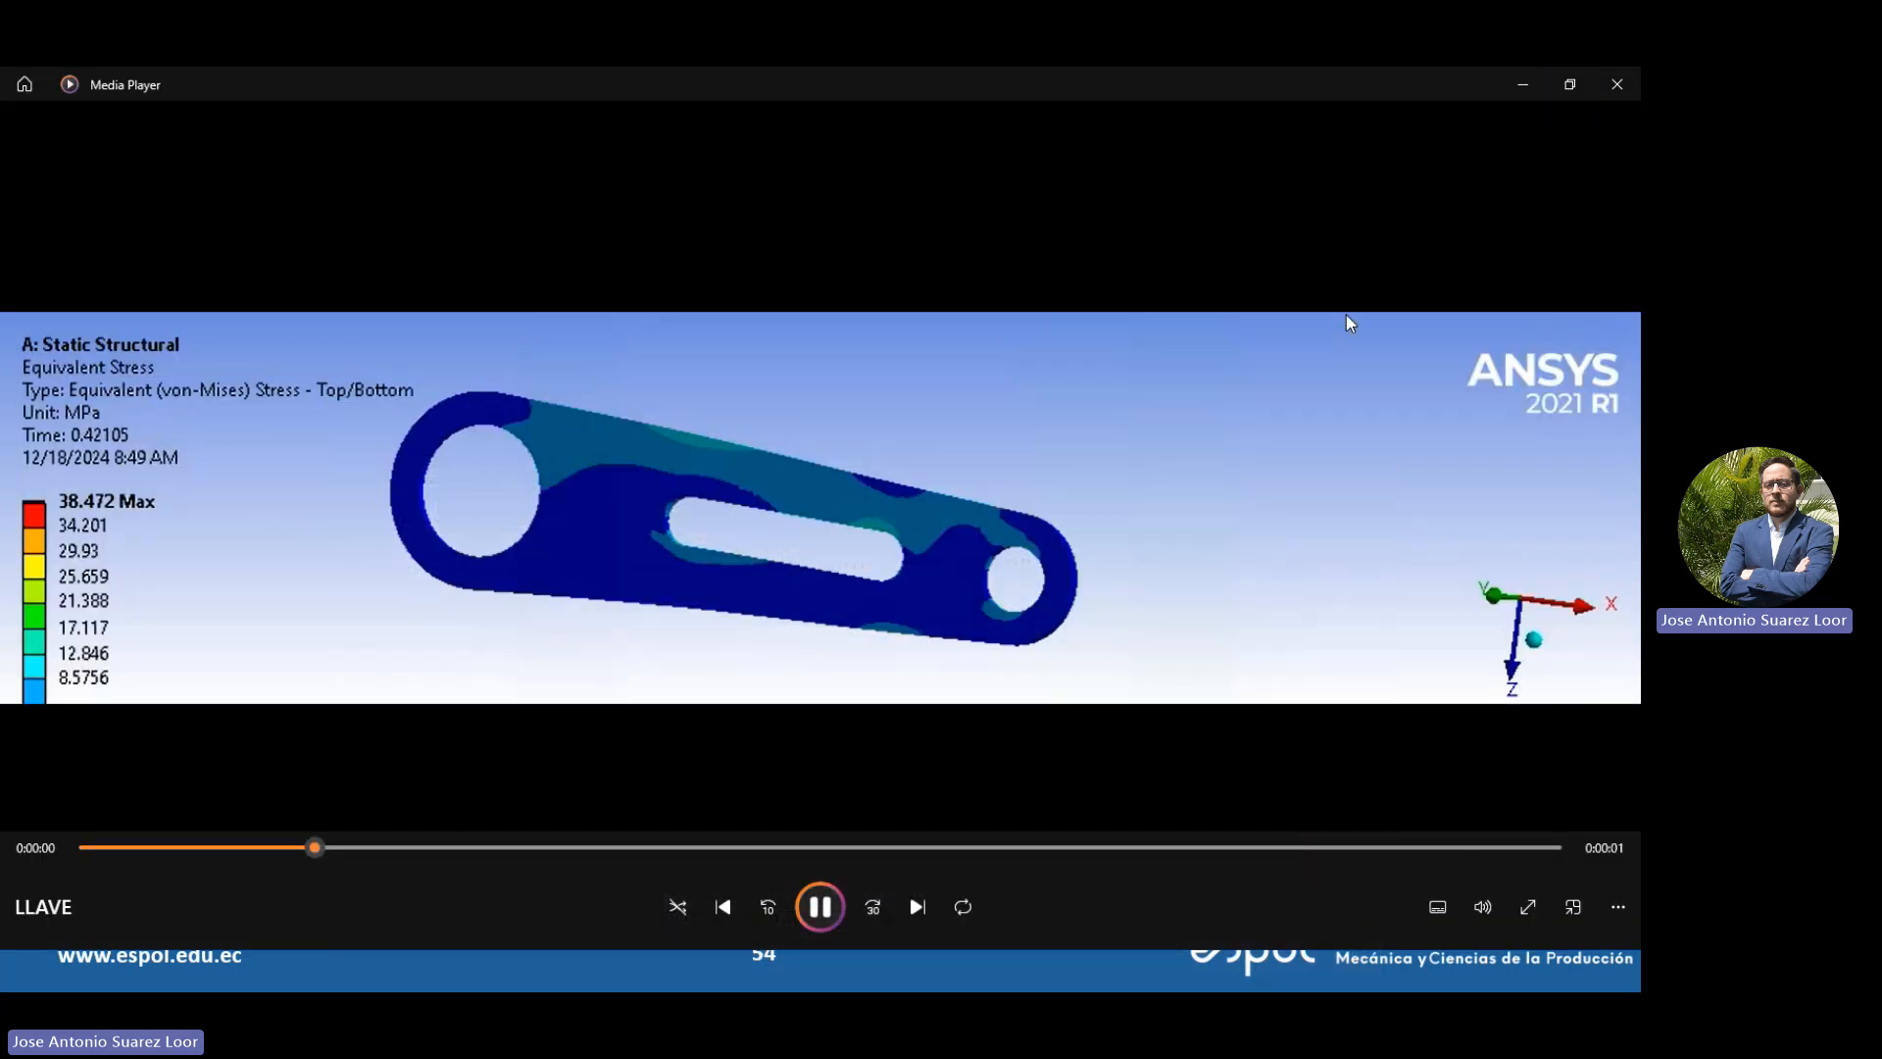
left_click(818, 910)
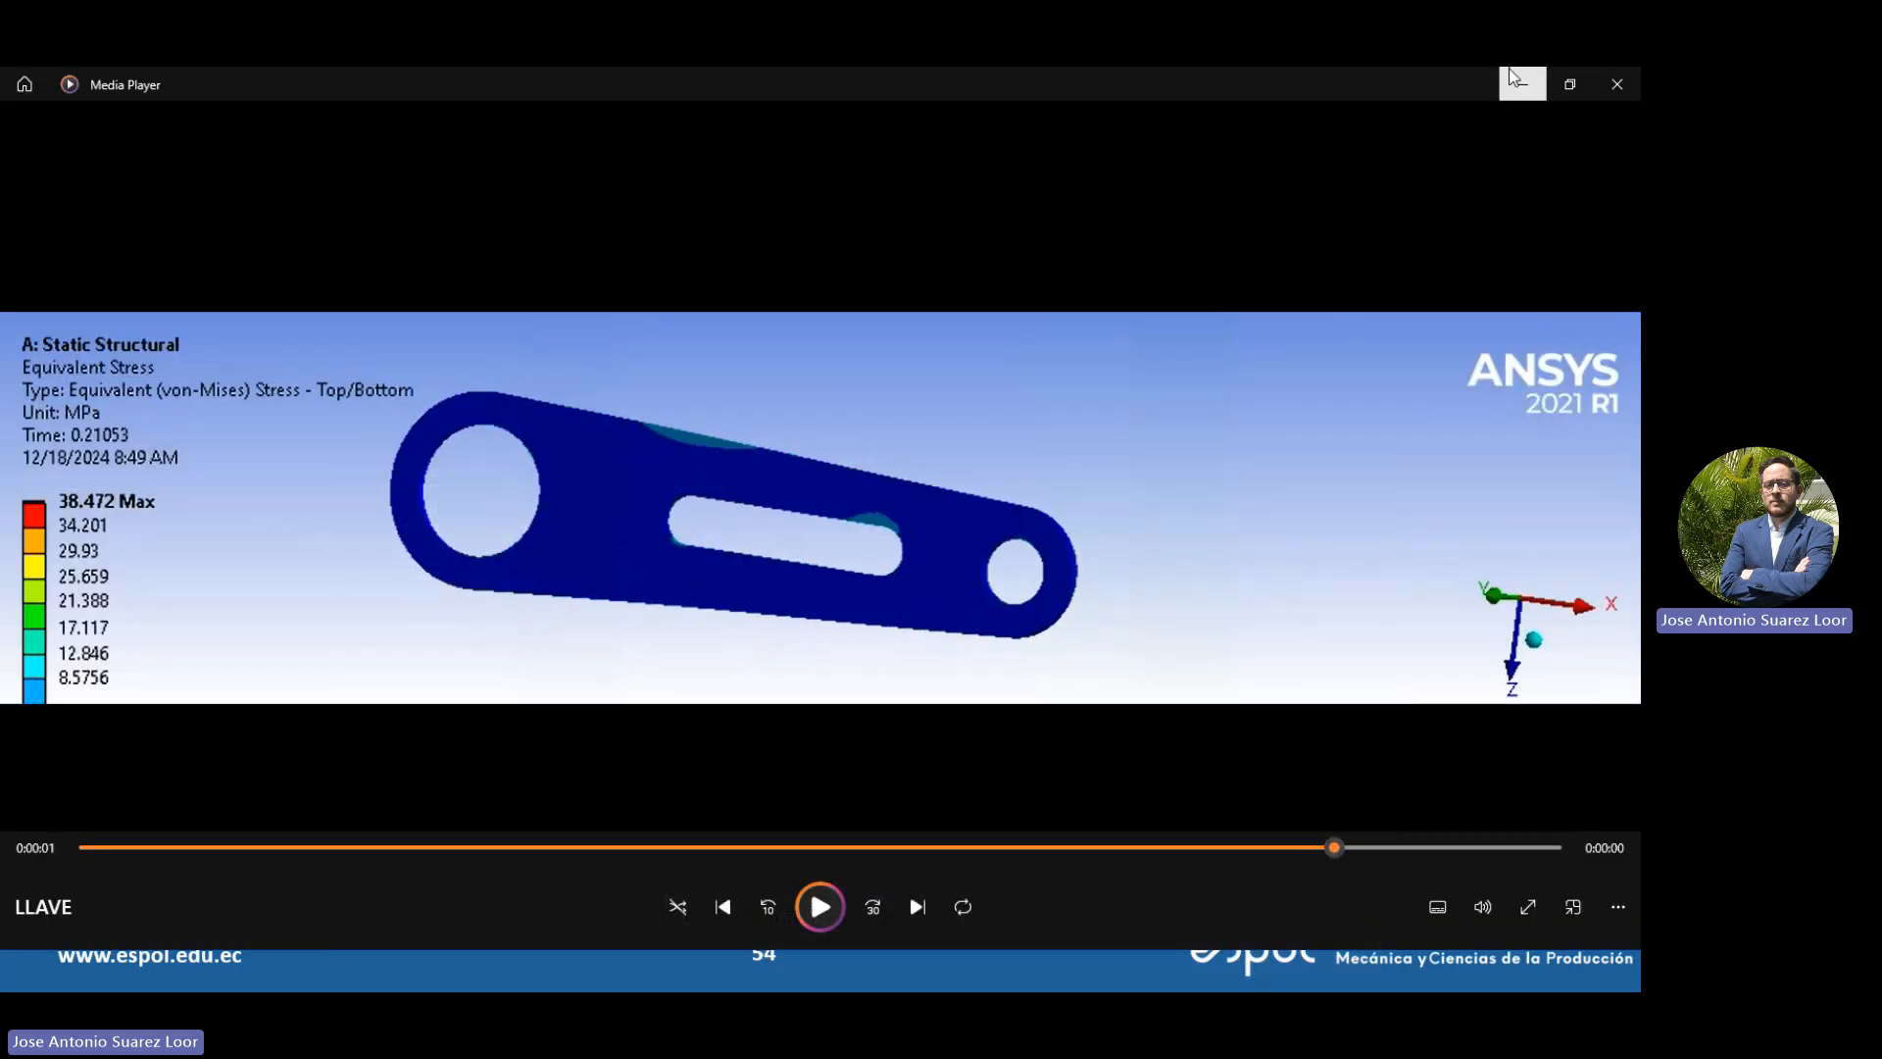
key("alt+Tab")
key("Tab")
key("Tab")
key("Tab")
key("Tab")
key("Tab")
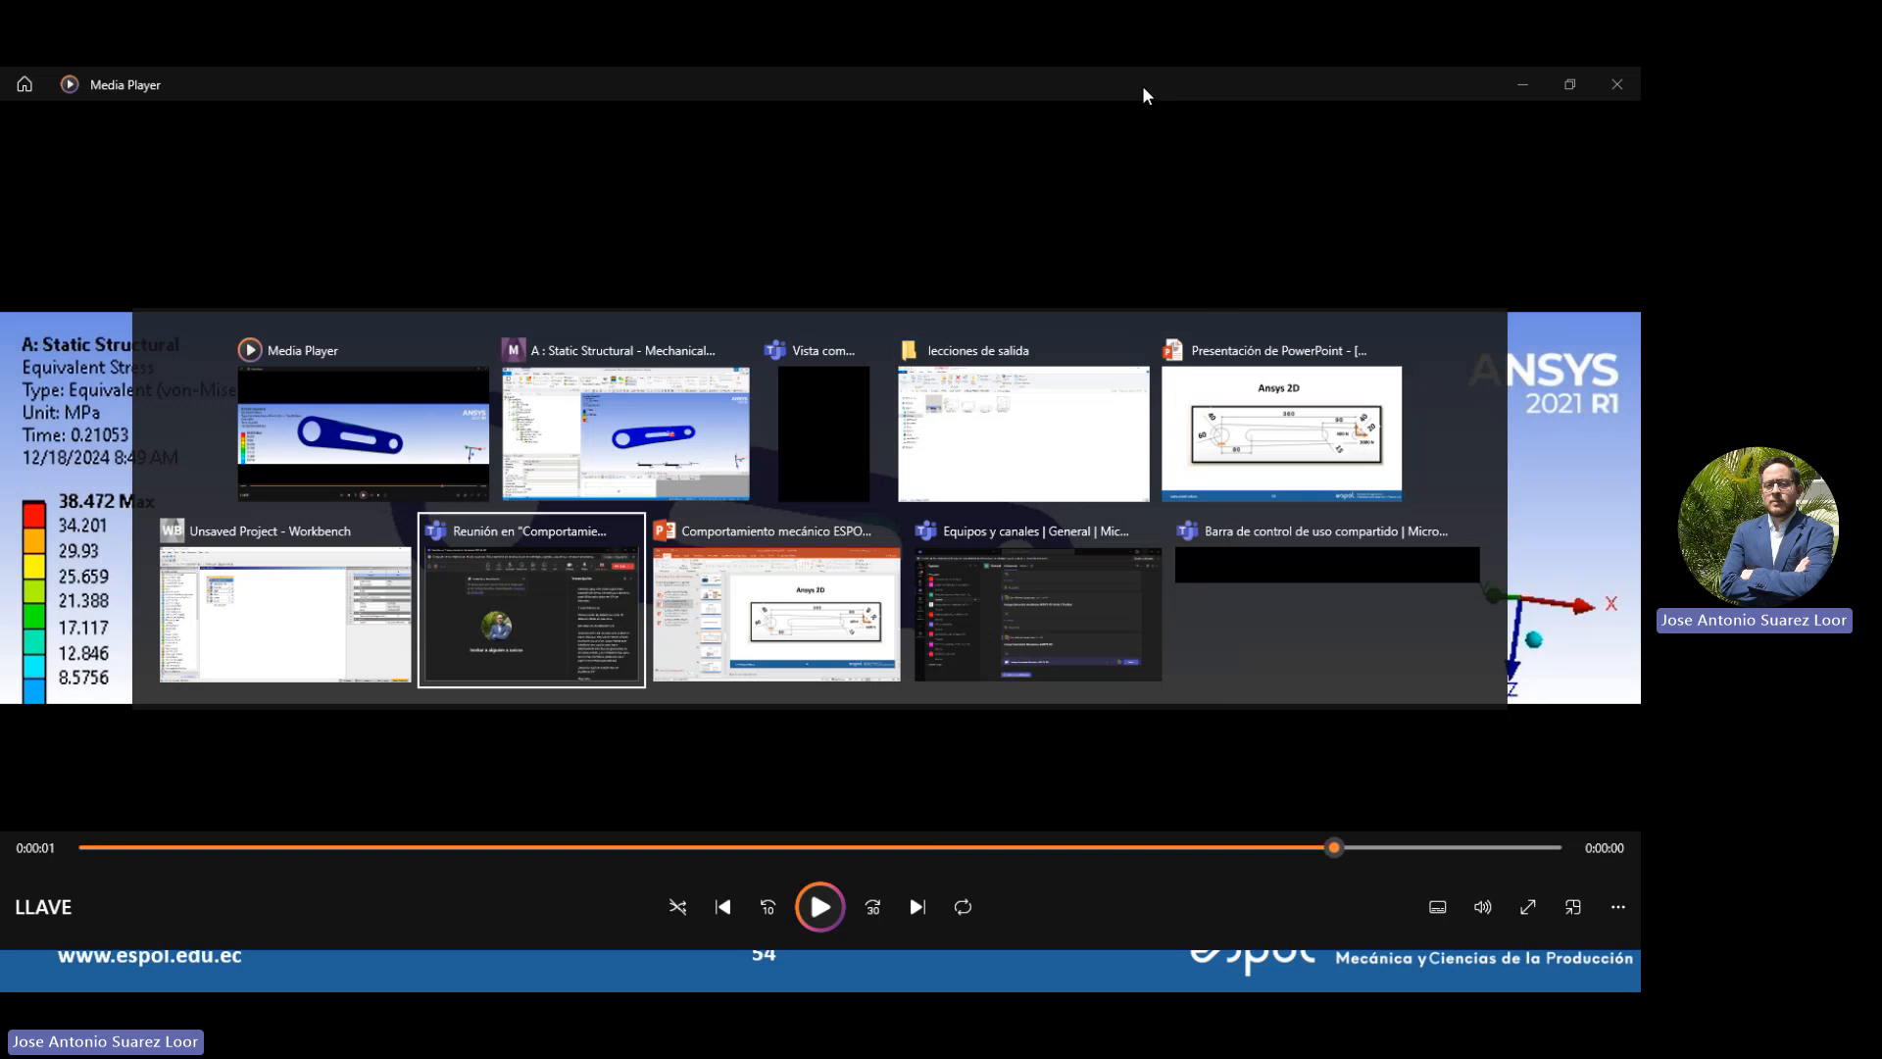
key("alt+shift+Tab")
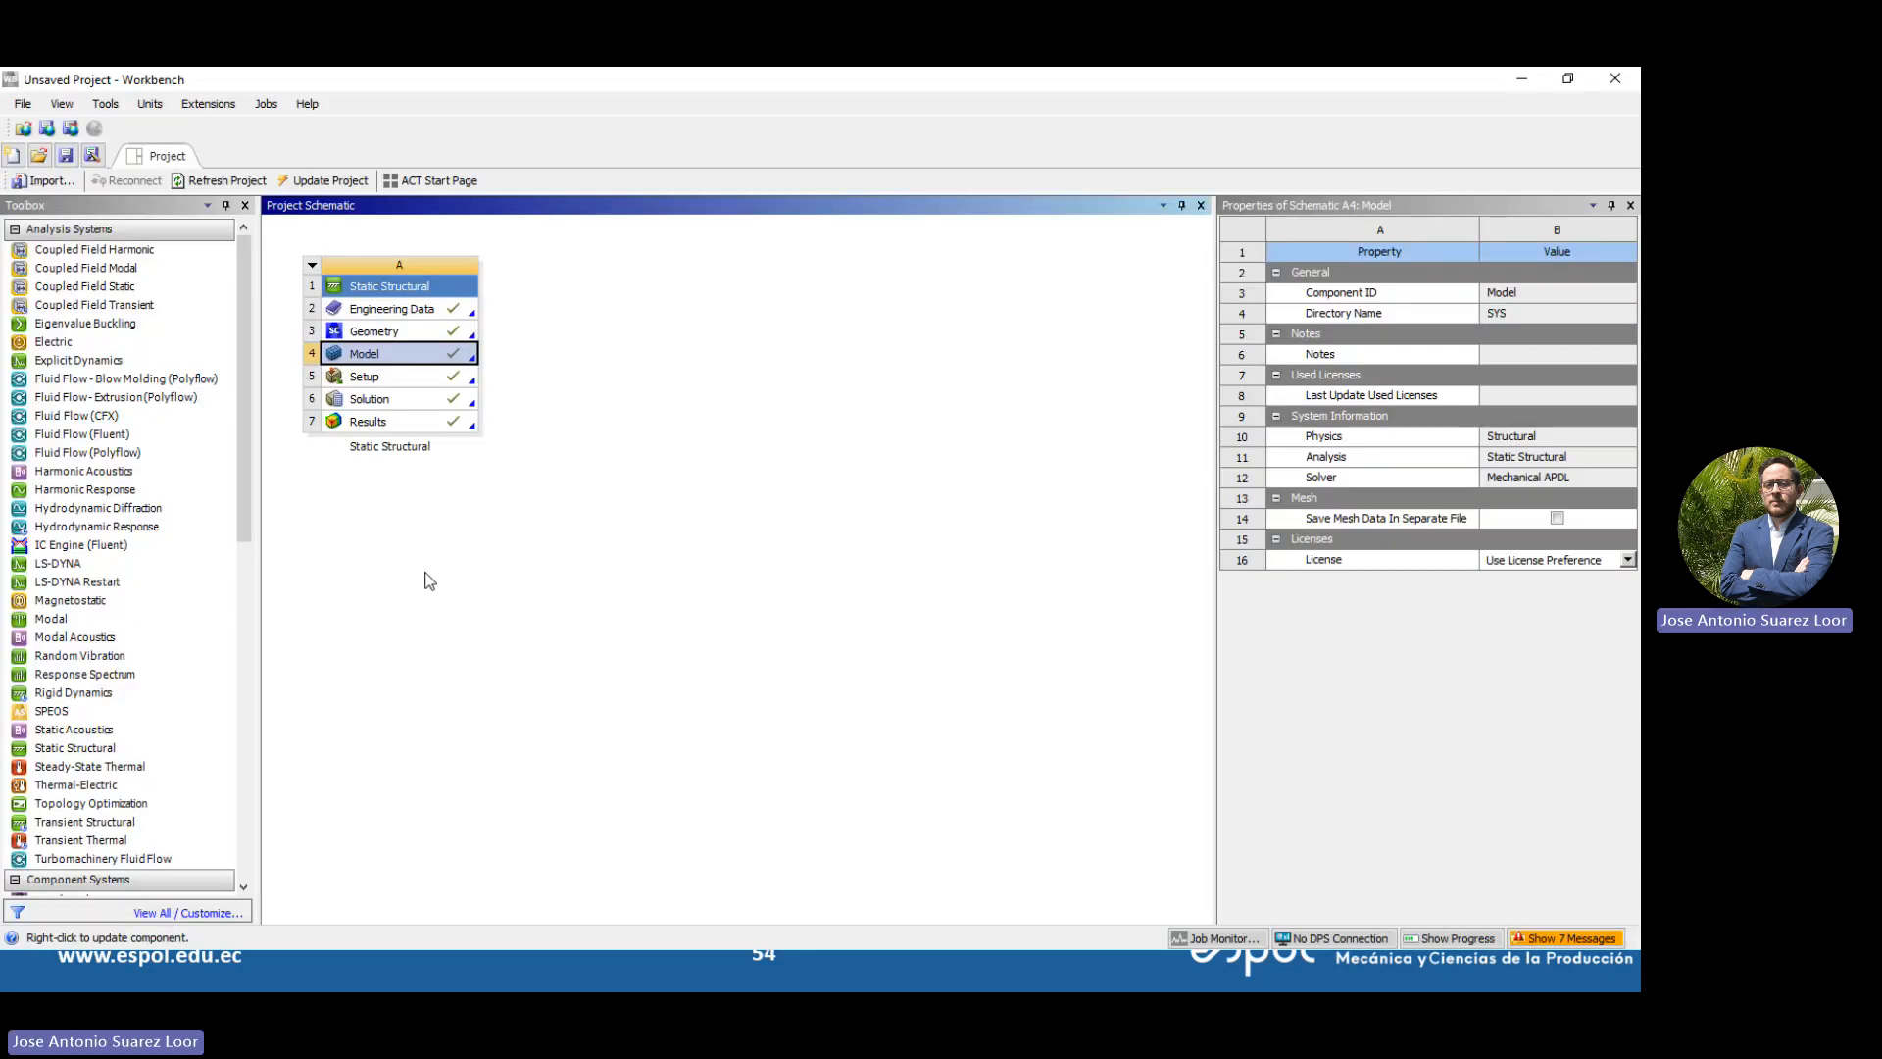
Open Engineering Data of the Static Structural system and list the ANSYS GRANTA Materials Data for Simulation (Sample) source in an enlarged outline
left_click(427, 576)
double_click(413, 306)
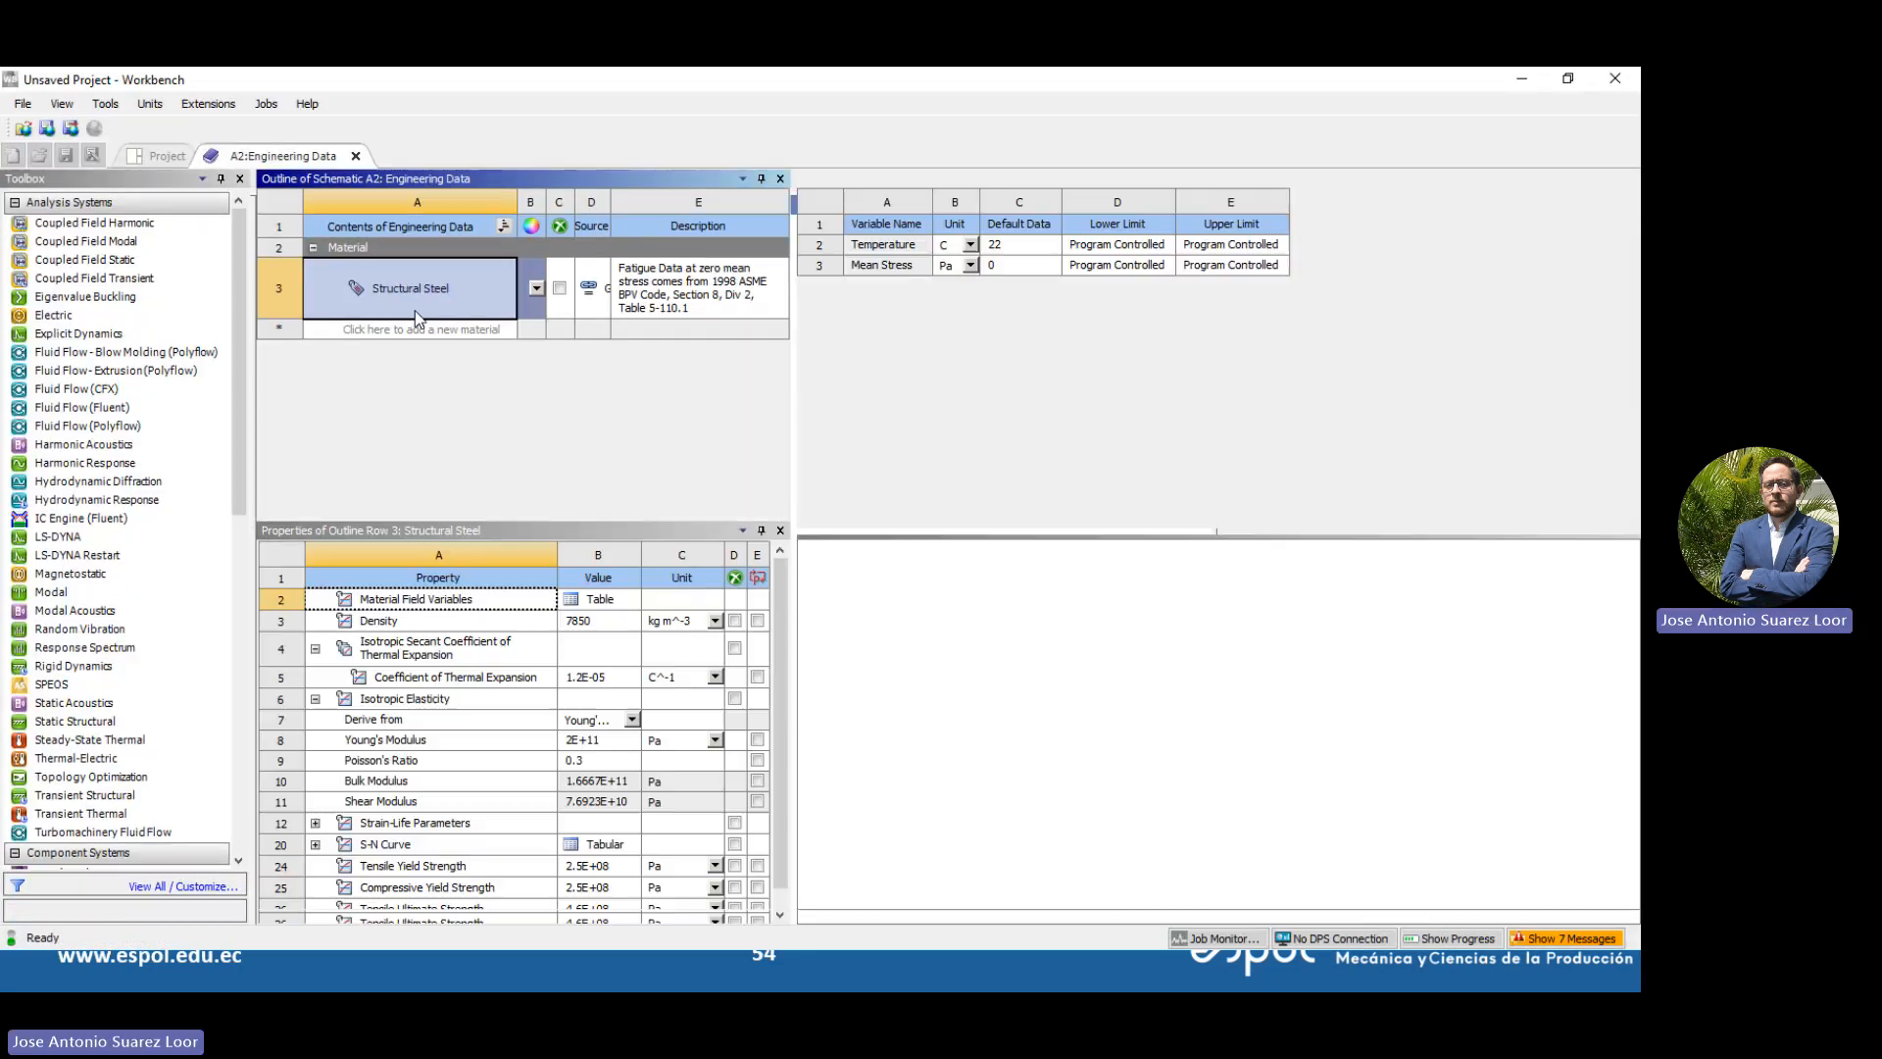
left_click(225, 181)
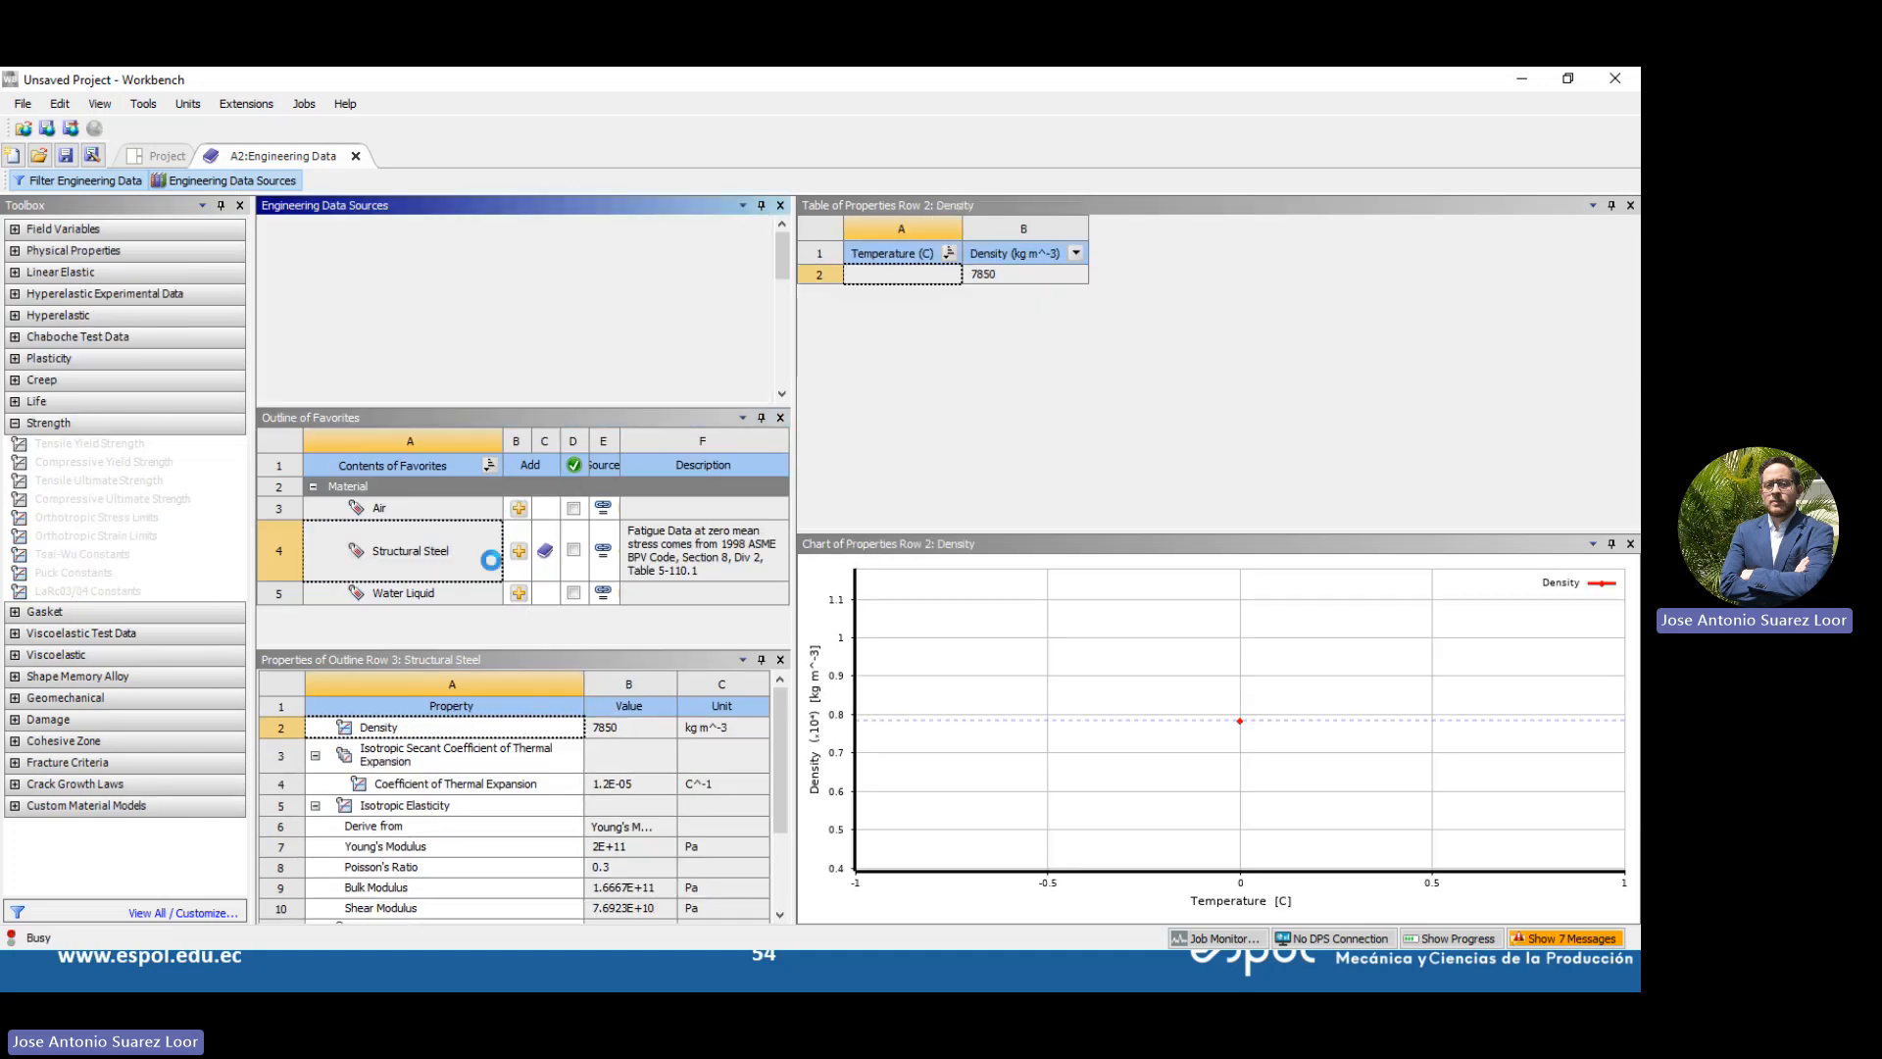
left_click(475, 349)
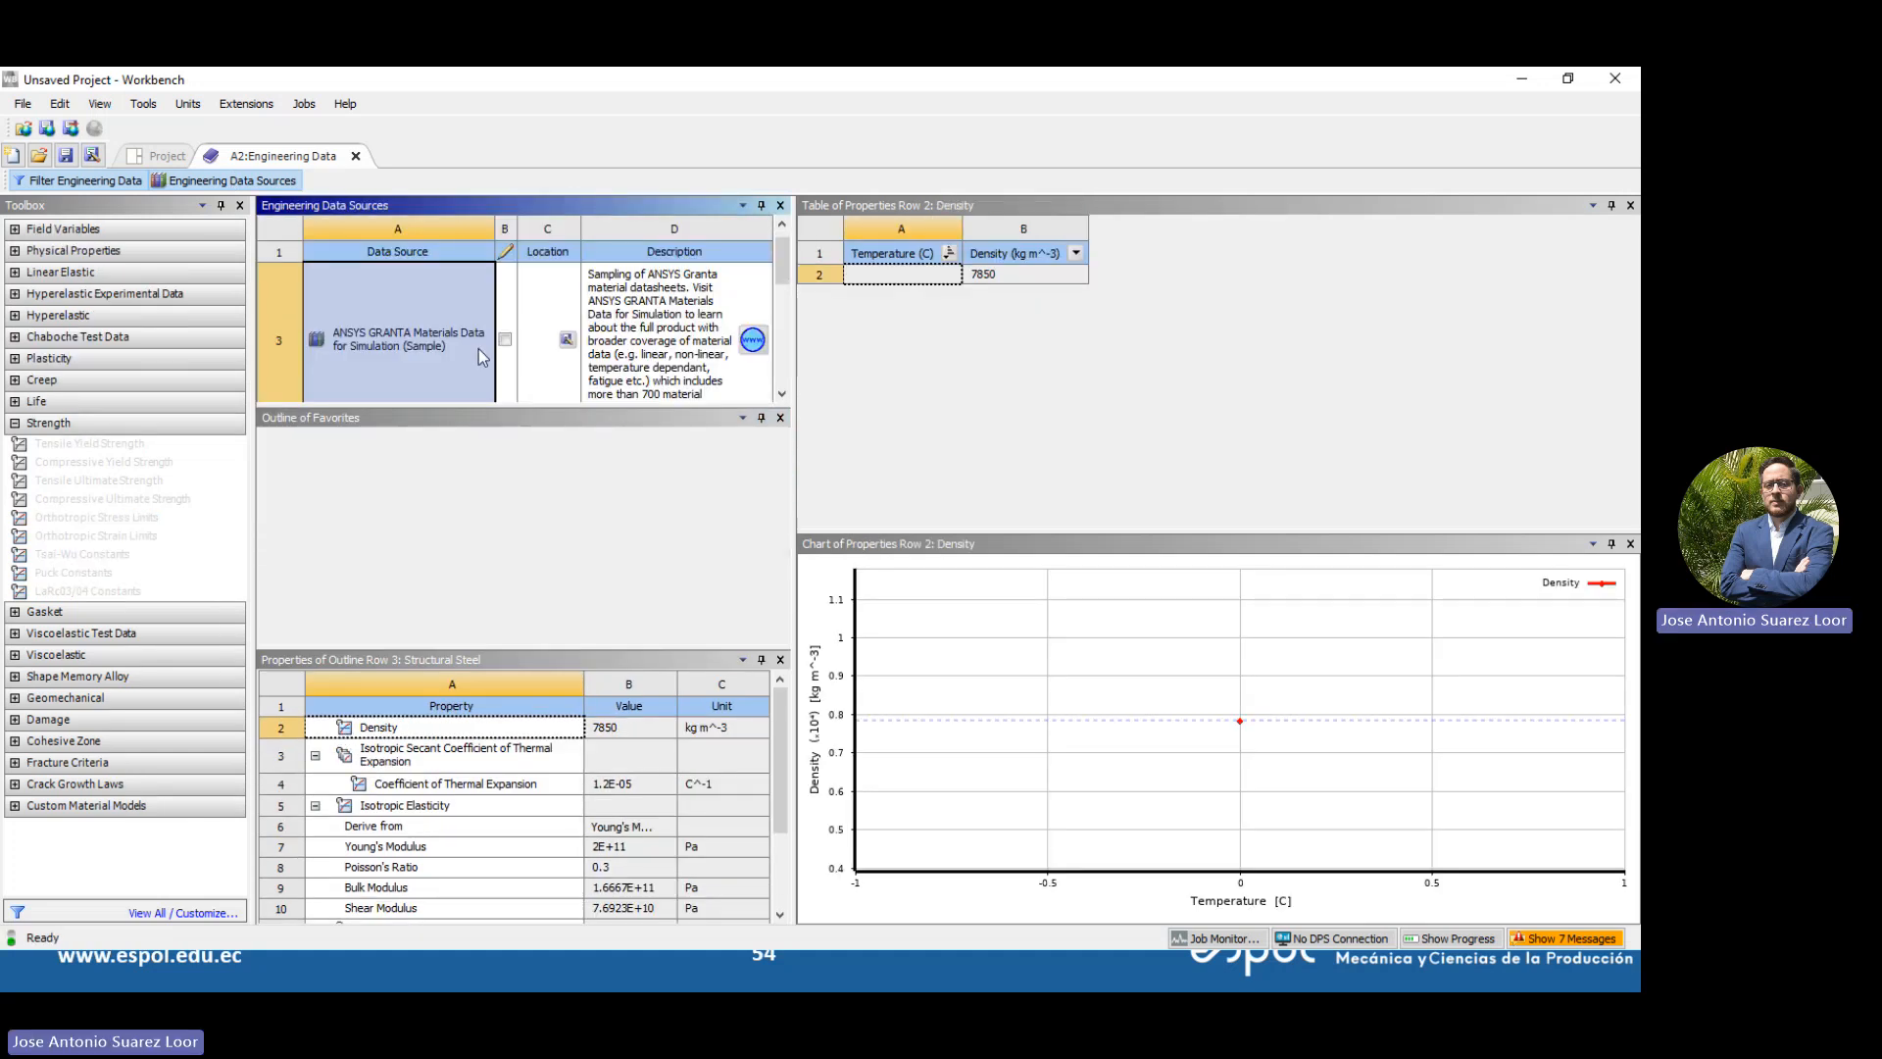
left_click(432, 660)
left_click_drag(432, 648, 432, 847)
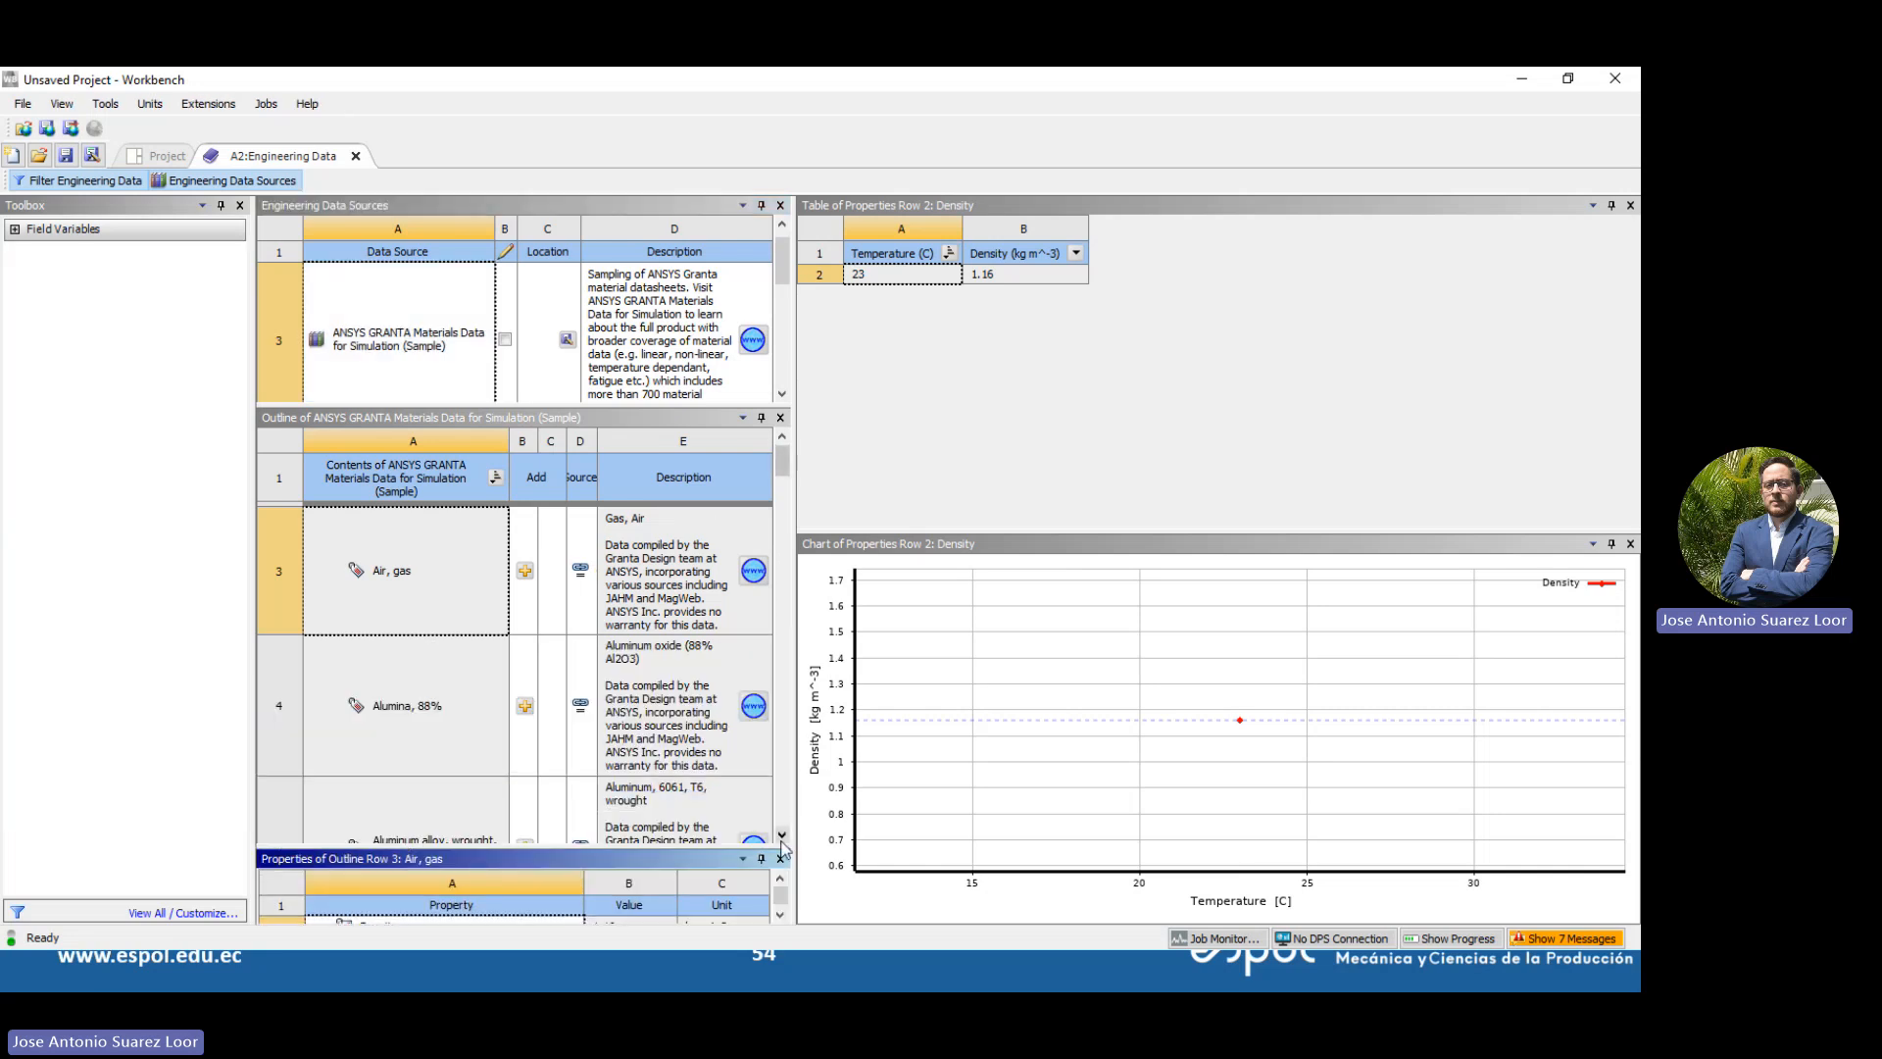
Add the material Aluminum alloy, wrought, 6061, T6 from the GRANTA sample library to the engineering data
left_click(781, 836)
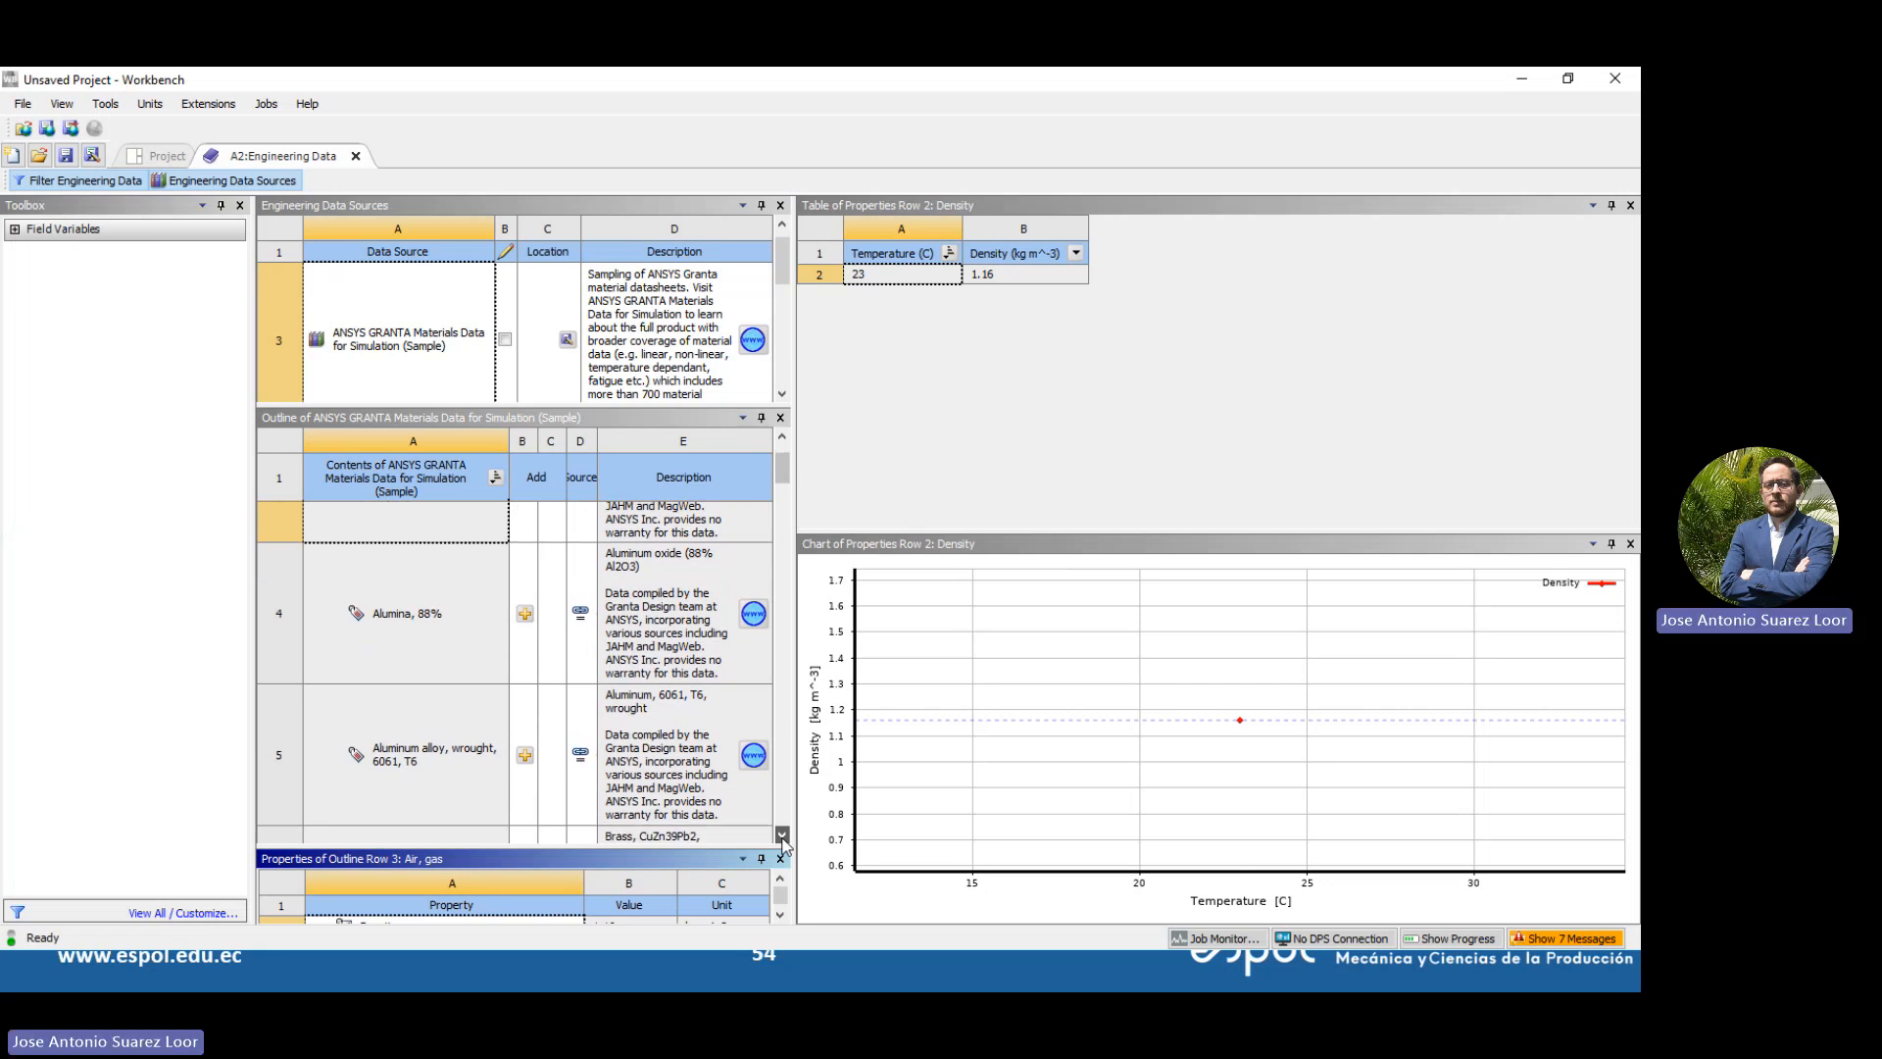
left_click(781, 836)
left_click(526, 655)
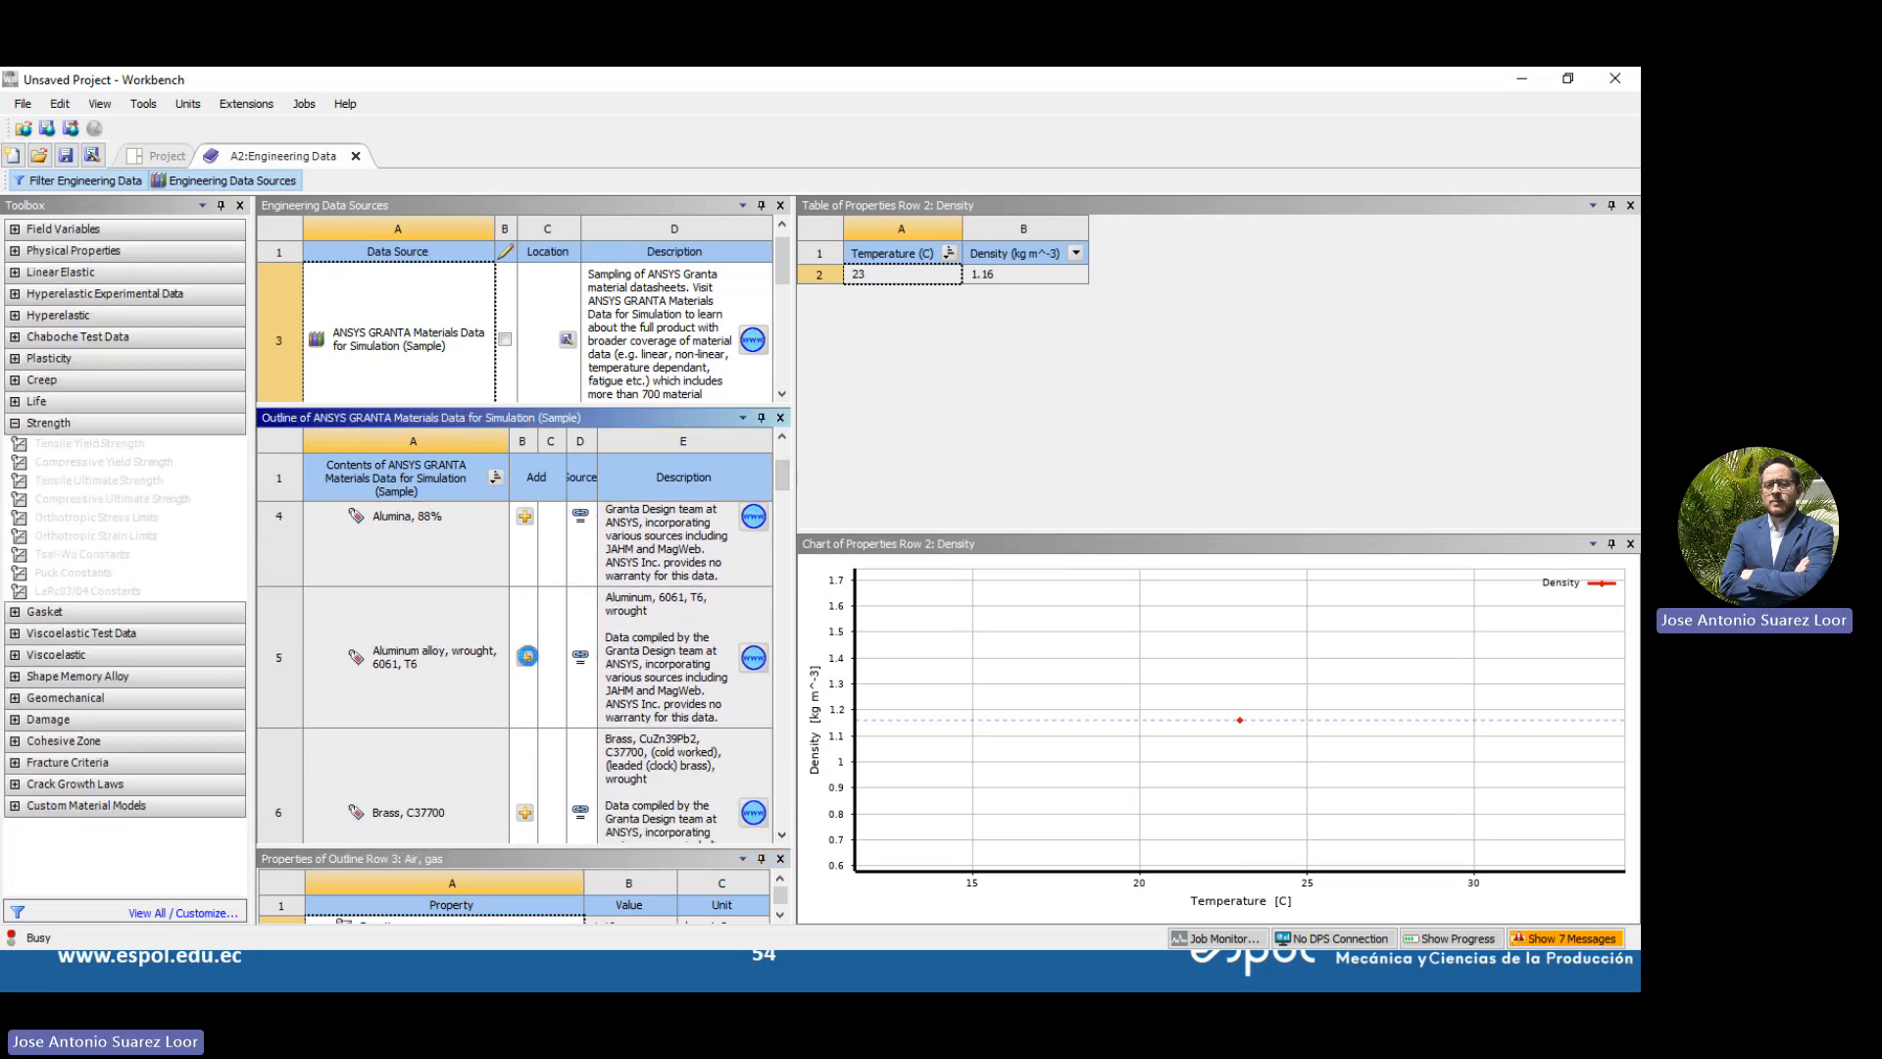
Add the material Bronze, C51000 from the GRANTA sample library to the engineering data
left_click(781, 836)
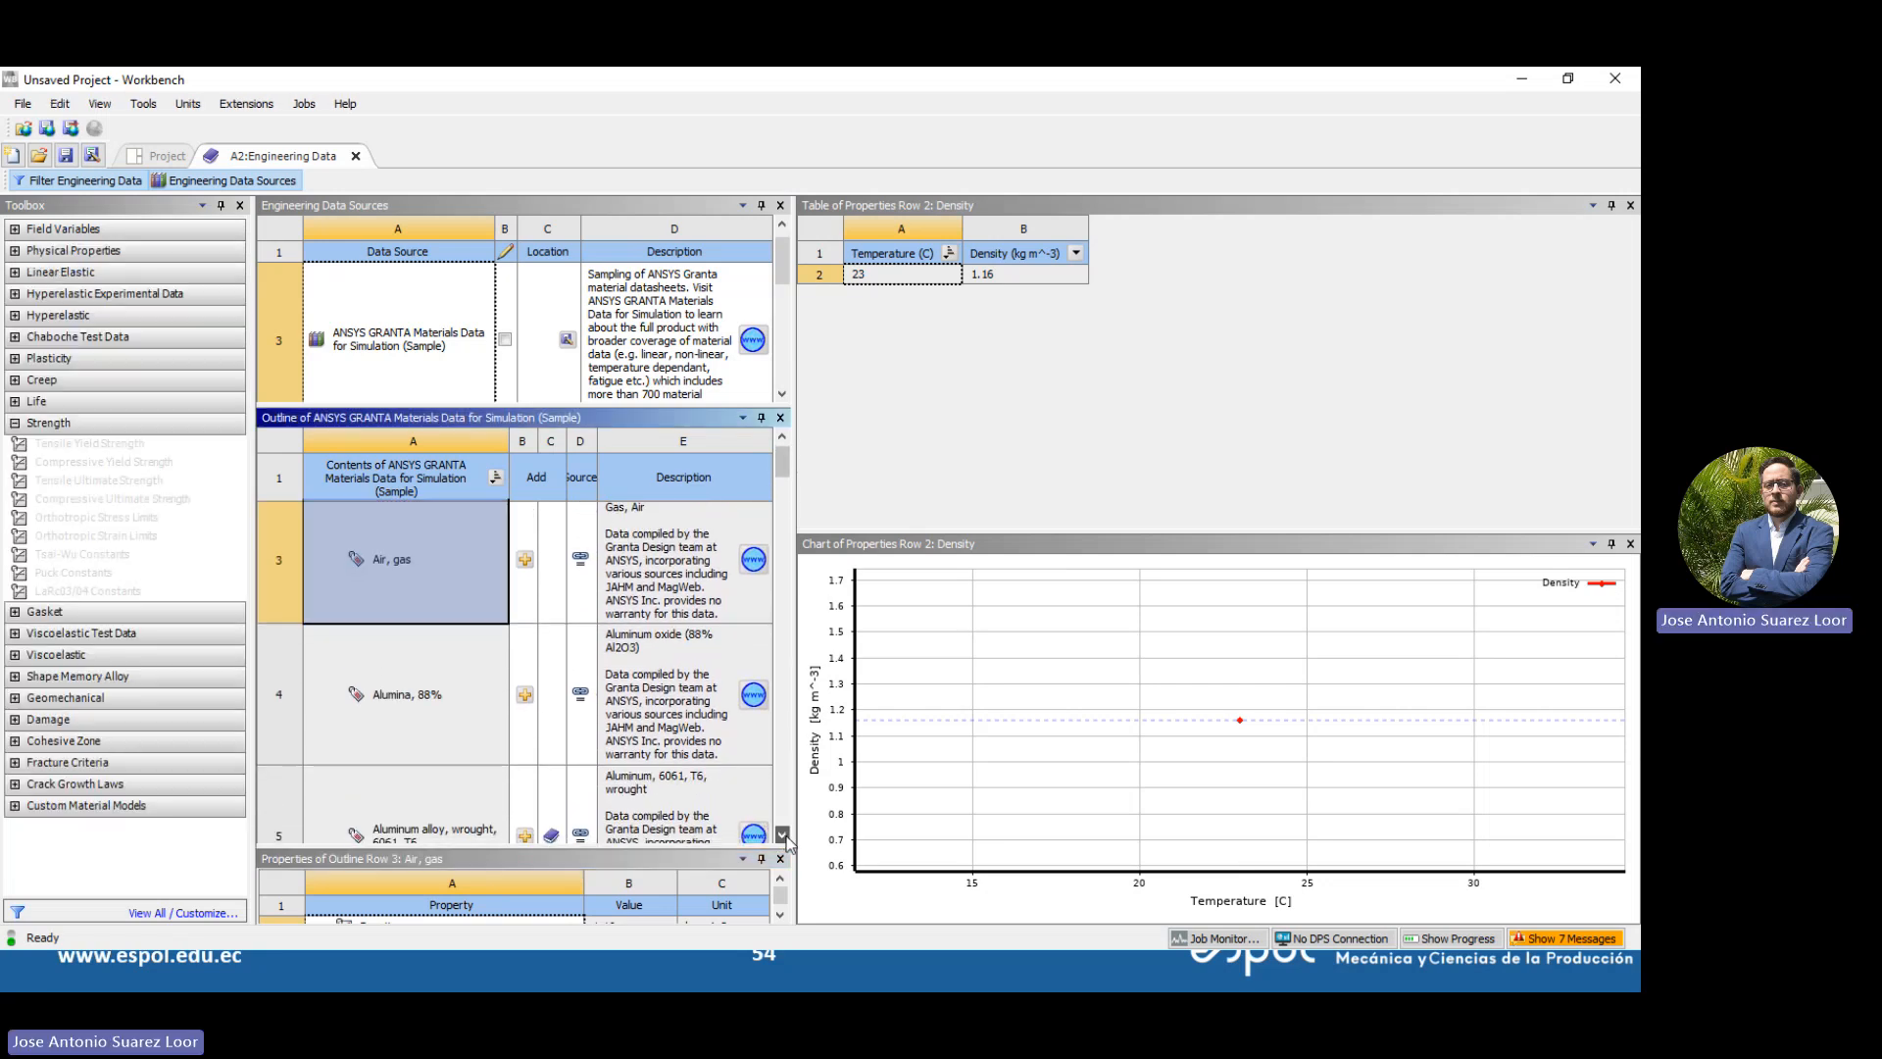
left_click(782, 835)
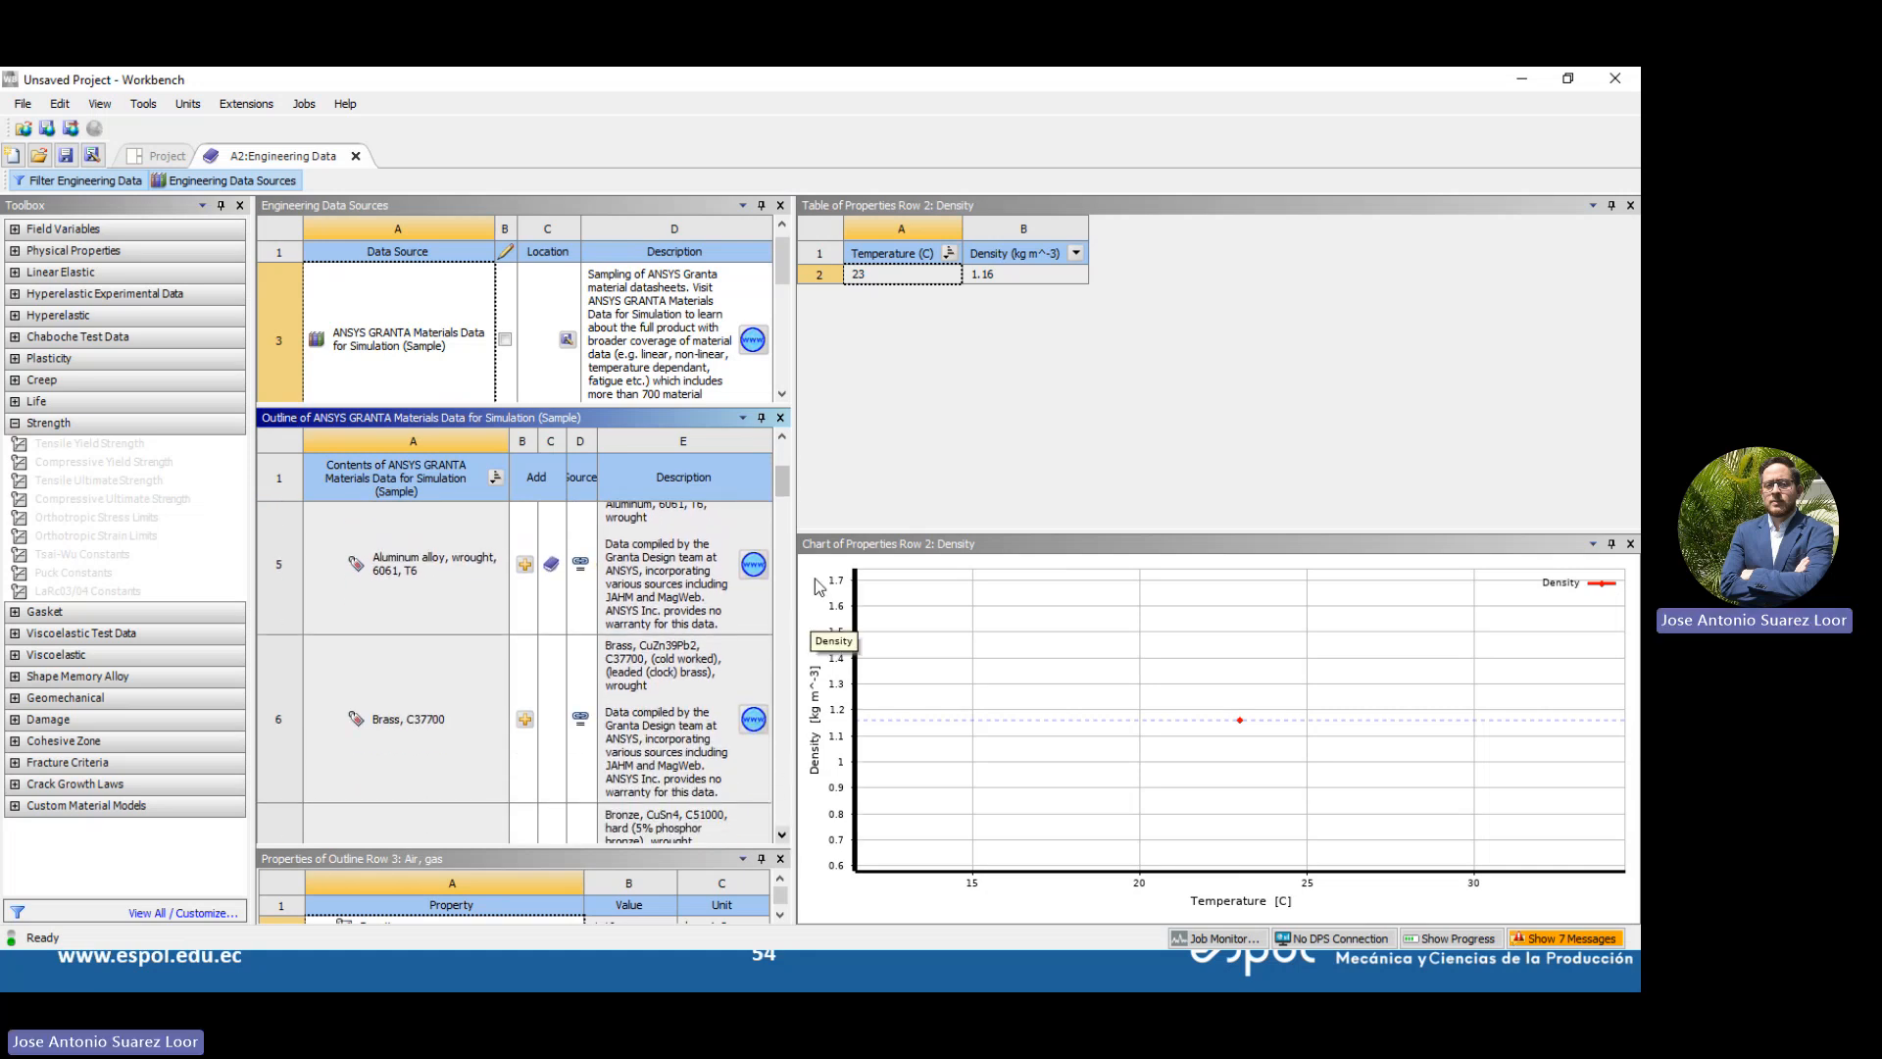
left_click_drag(784, 490, 790, 520)
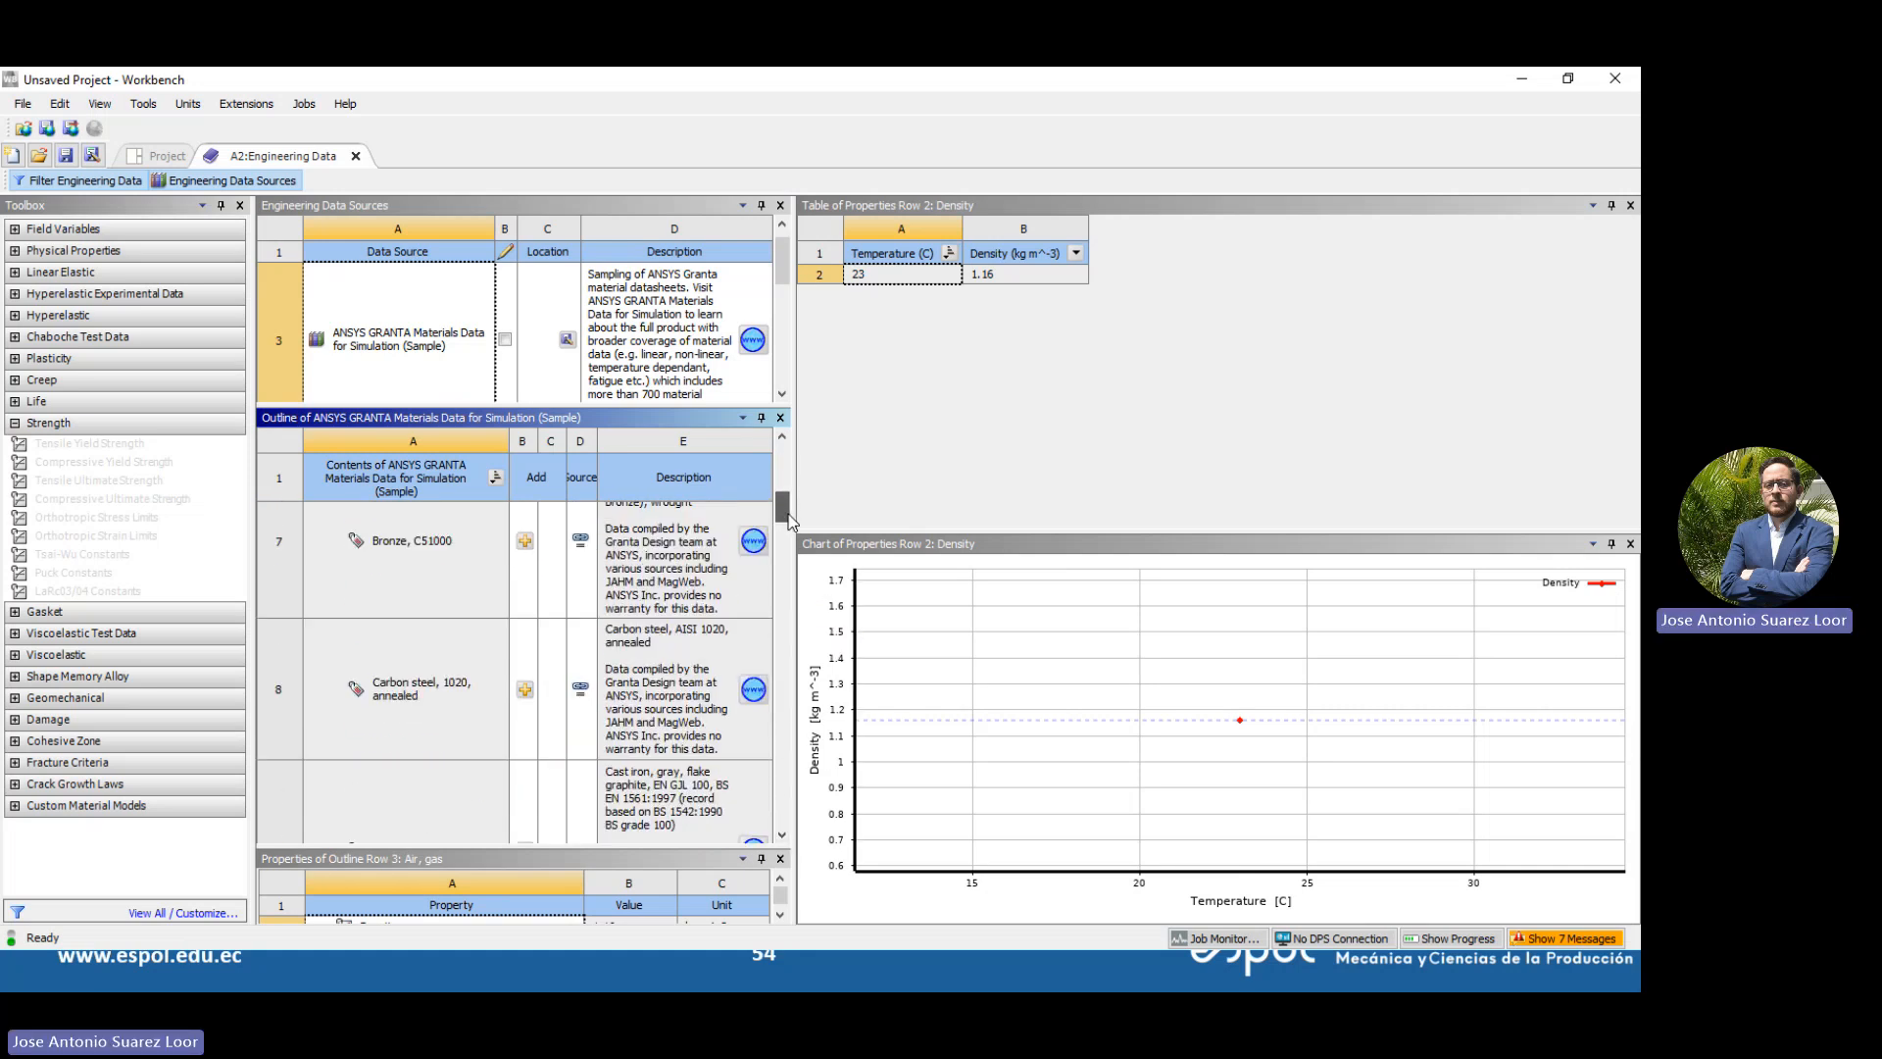
left_click(525, 541)
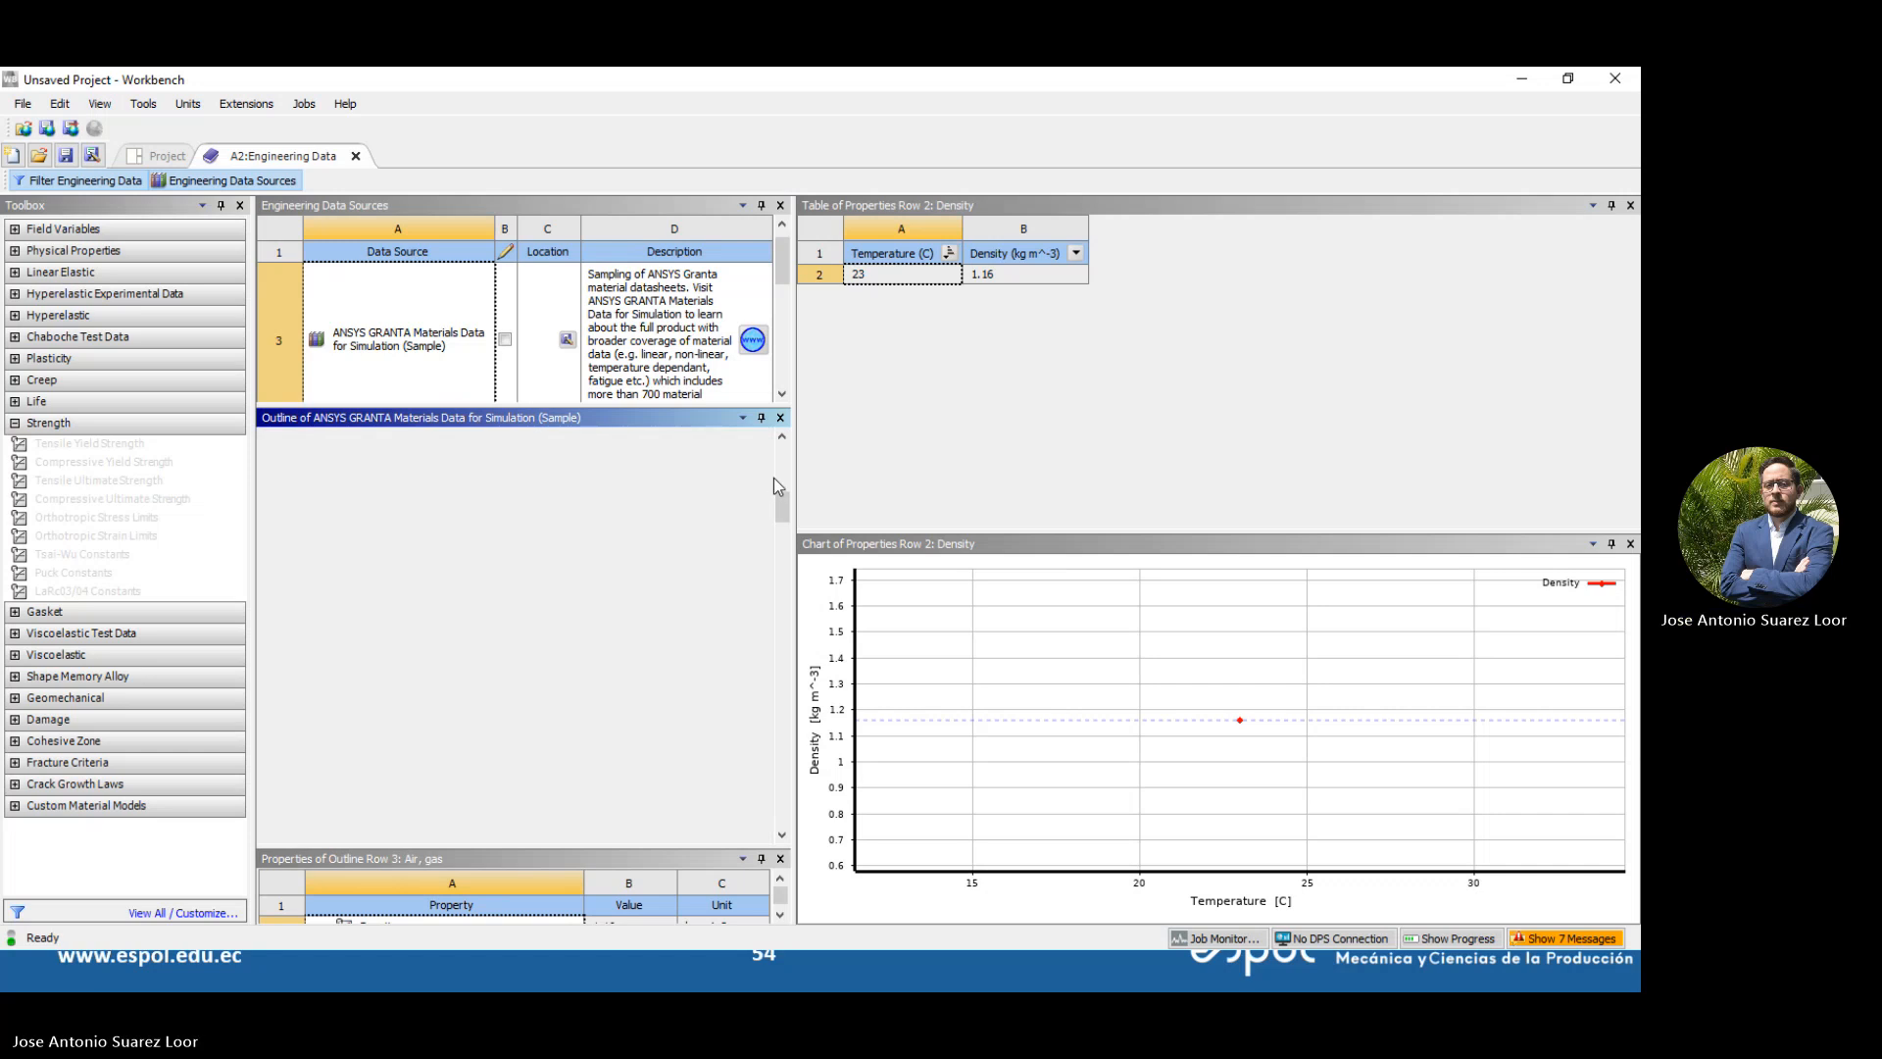
Add the material Plastic, ABS (high-impact) from the GRANTA sample library to the engineering data
left_click_drag(783, 465, 804, 686)
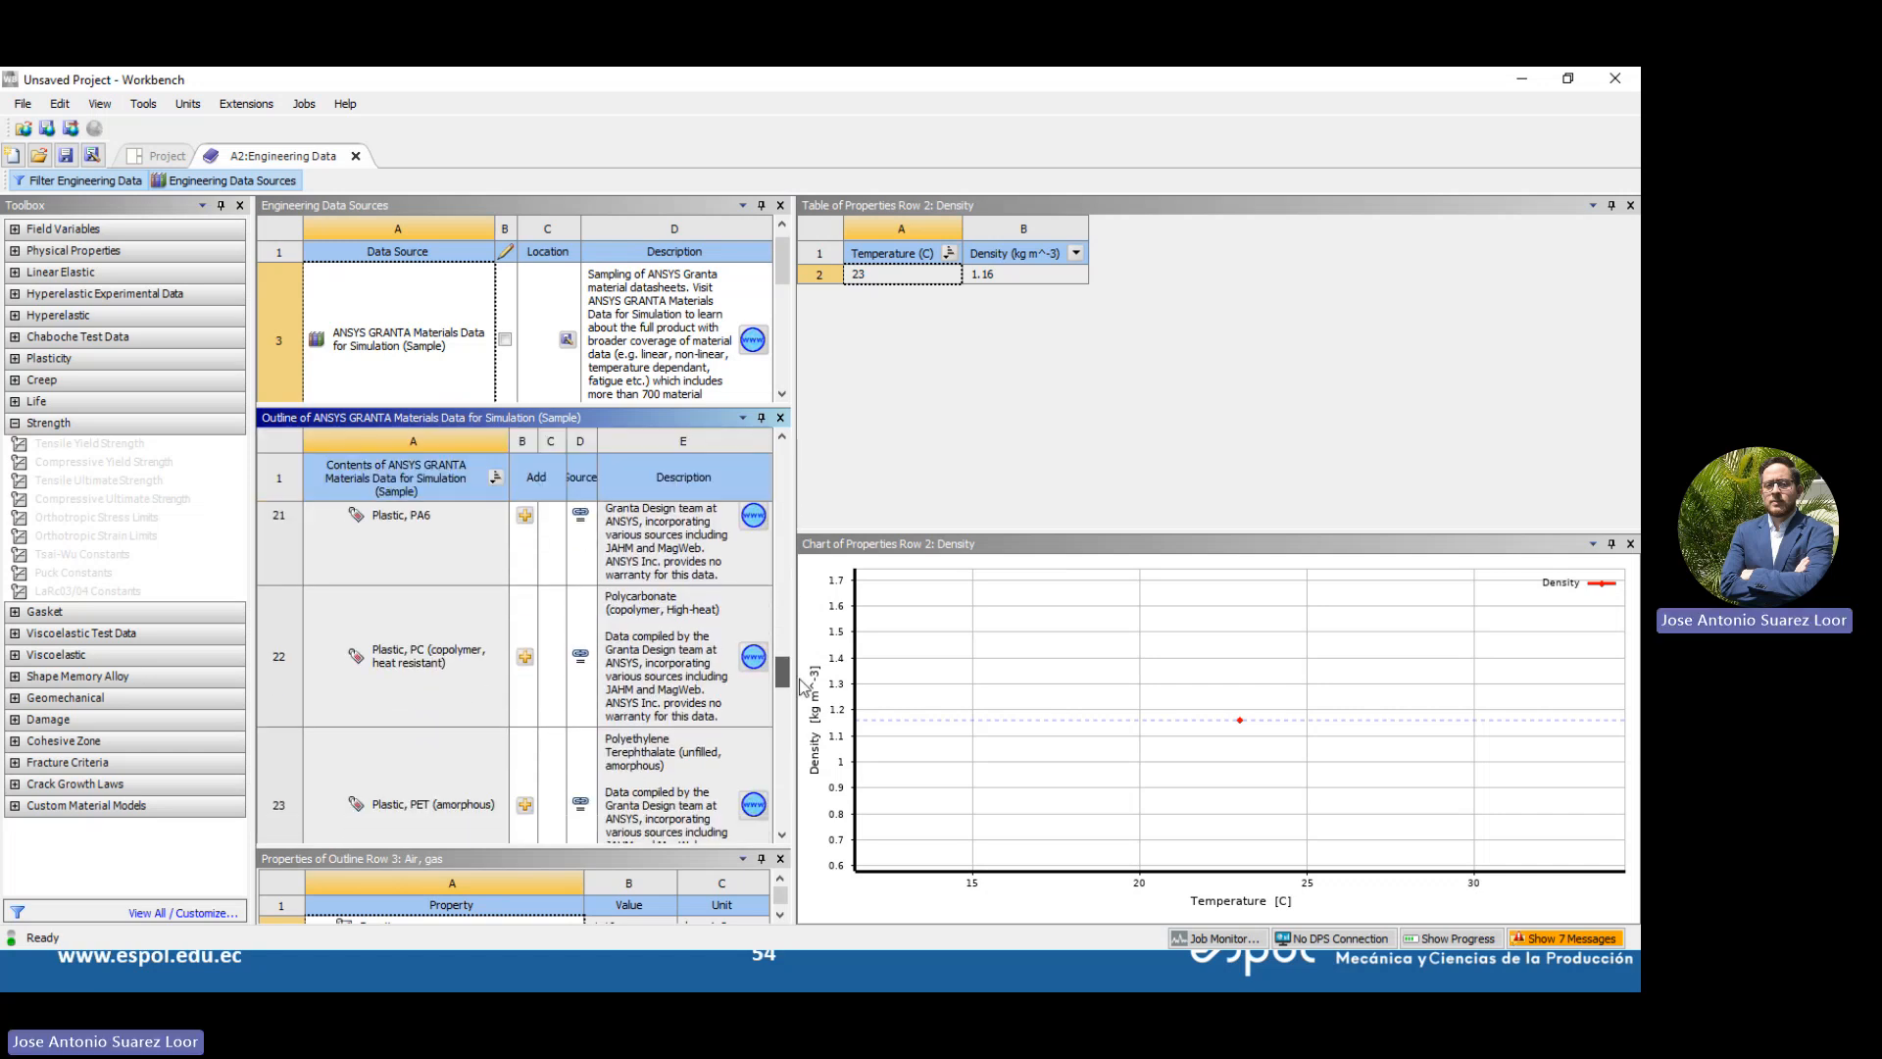
scroll(742, 686, "up", 3)
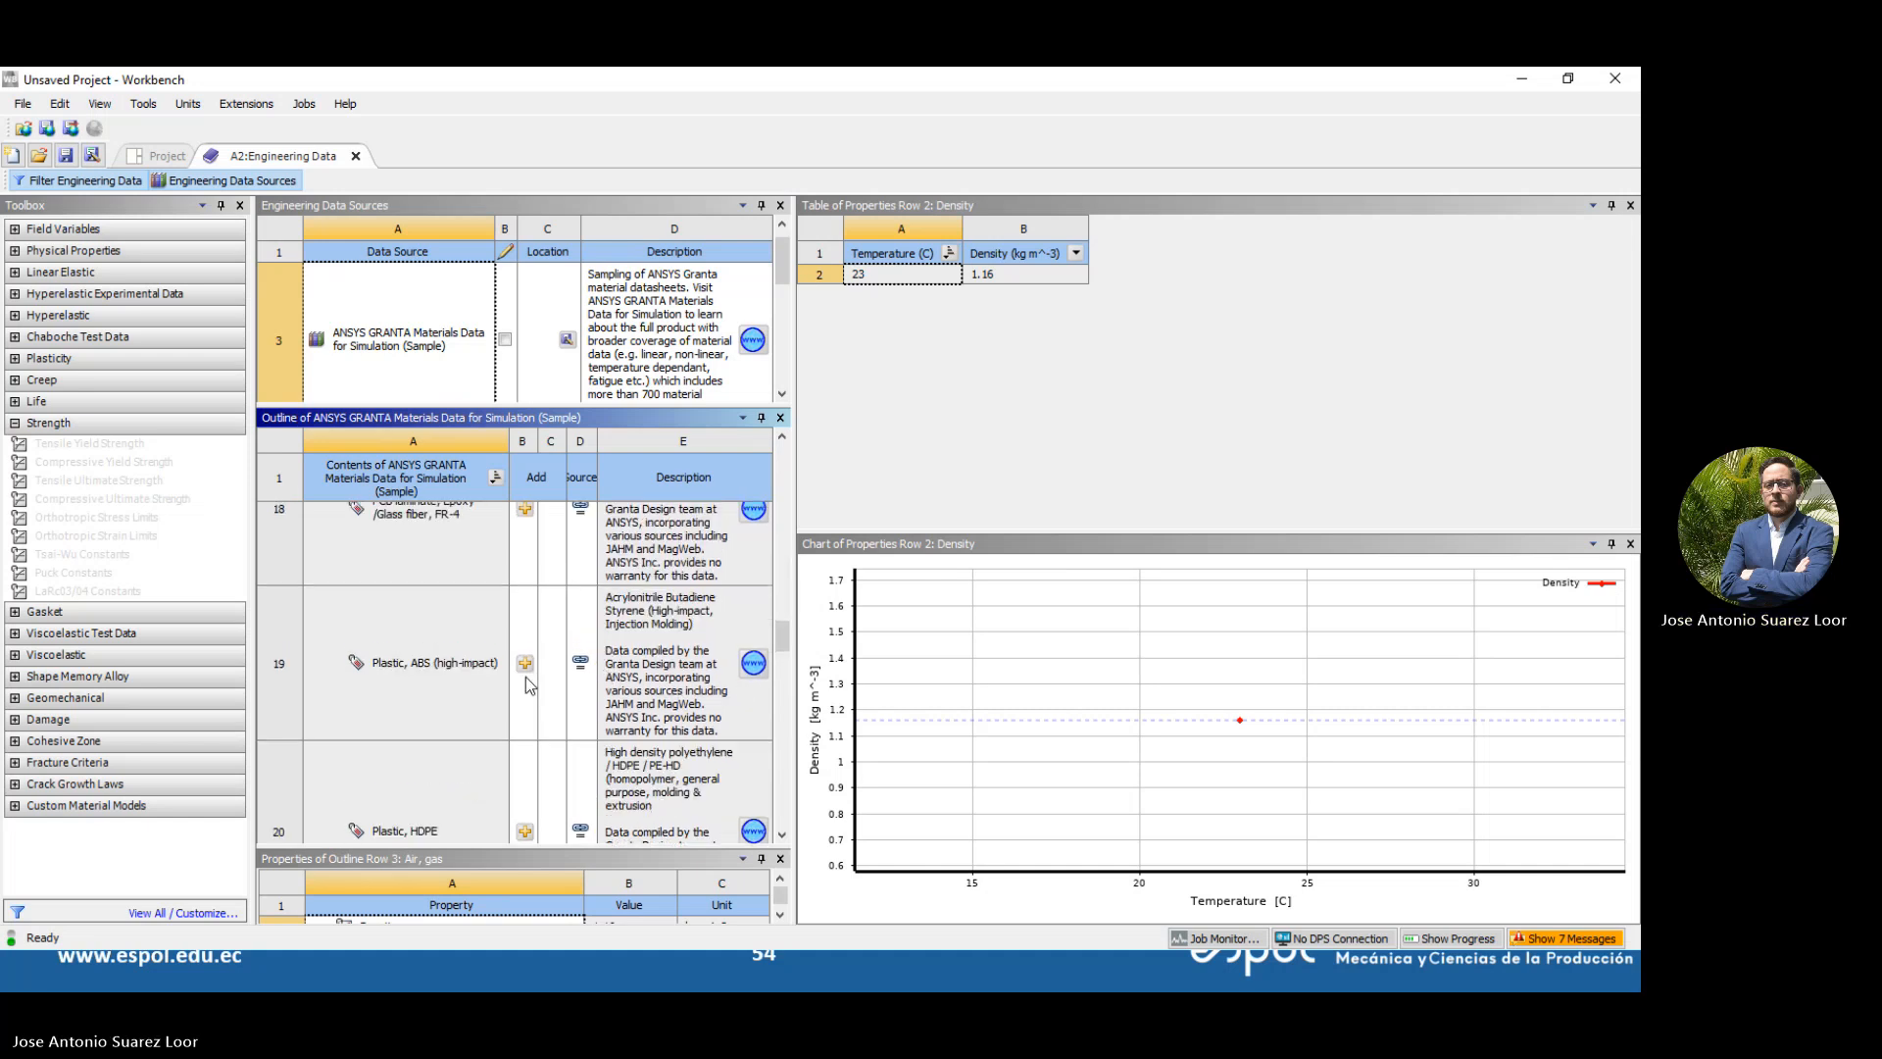
scroll(541, 657, "up", 15)
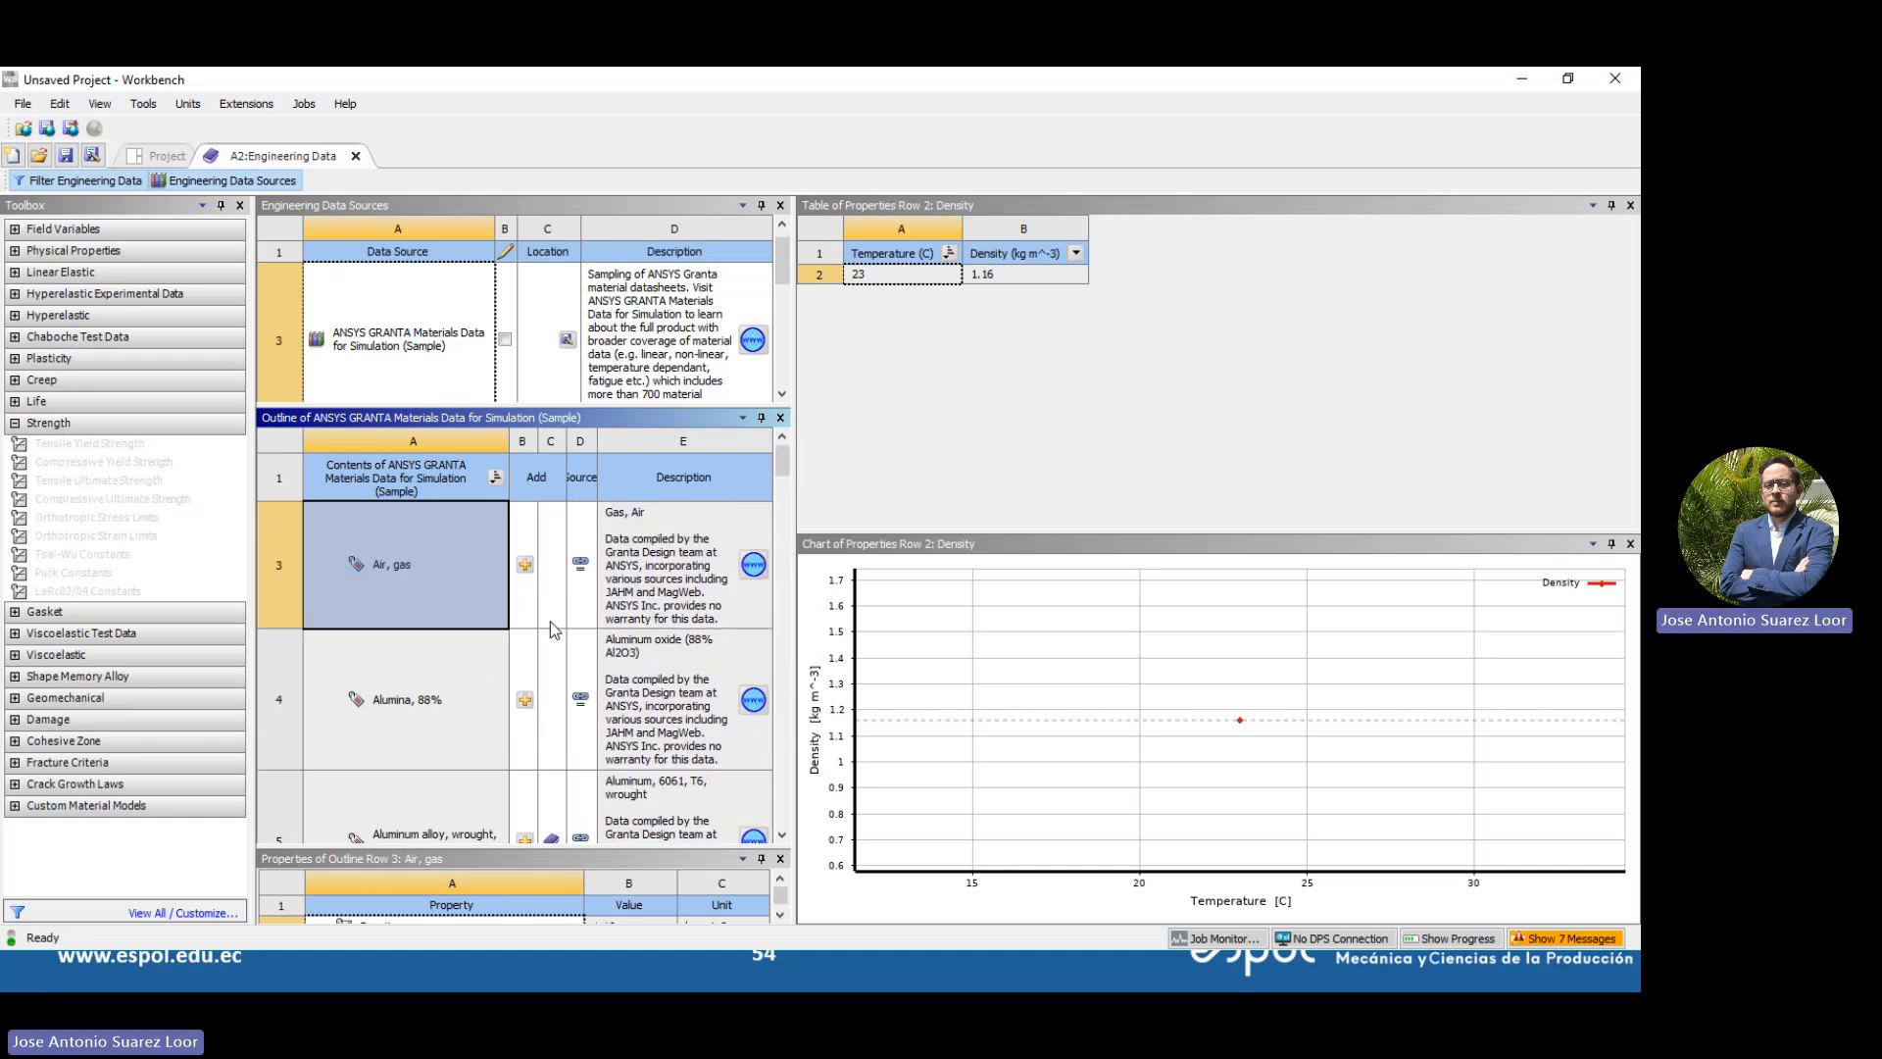
Close the material sources and show the properties of Aluminum alloy, wrought, 6061, T6 in an enlarged property table
left_click(290, 180)
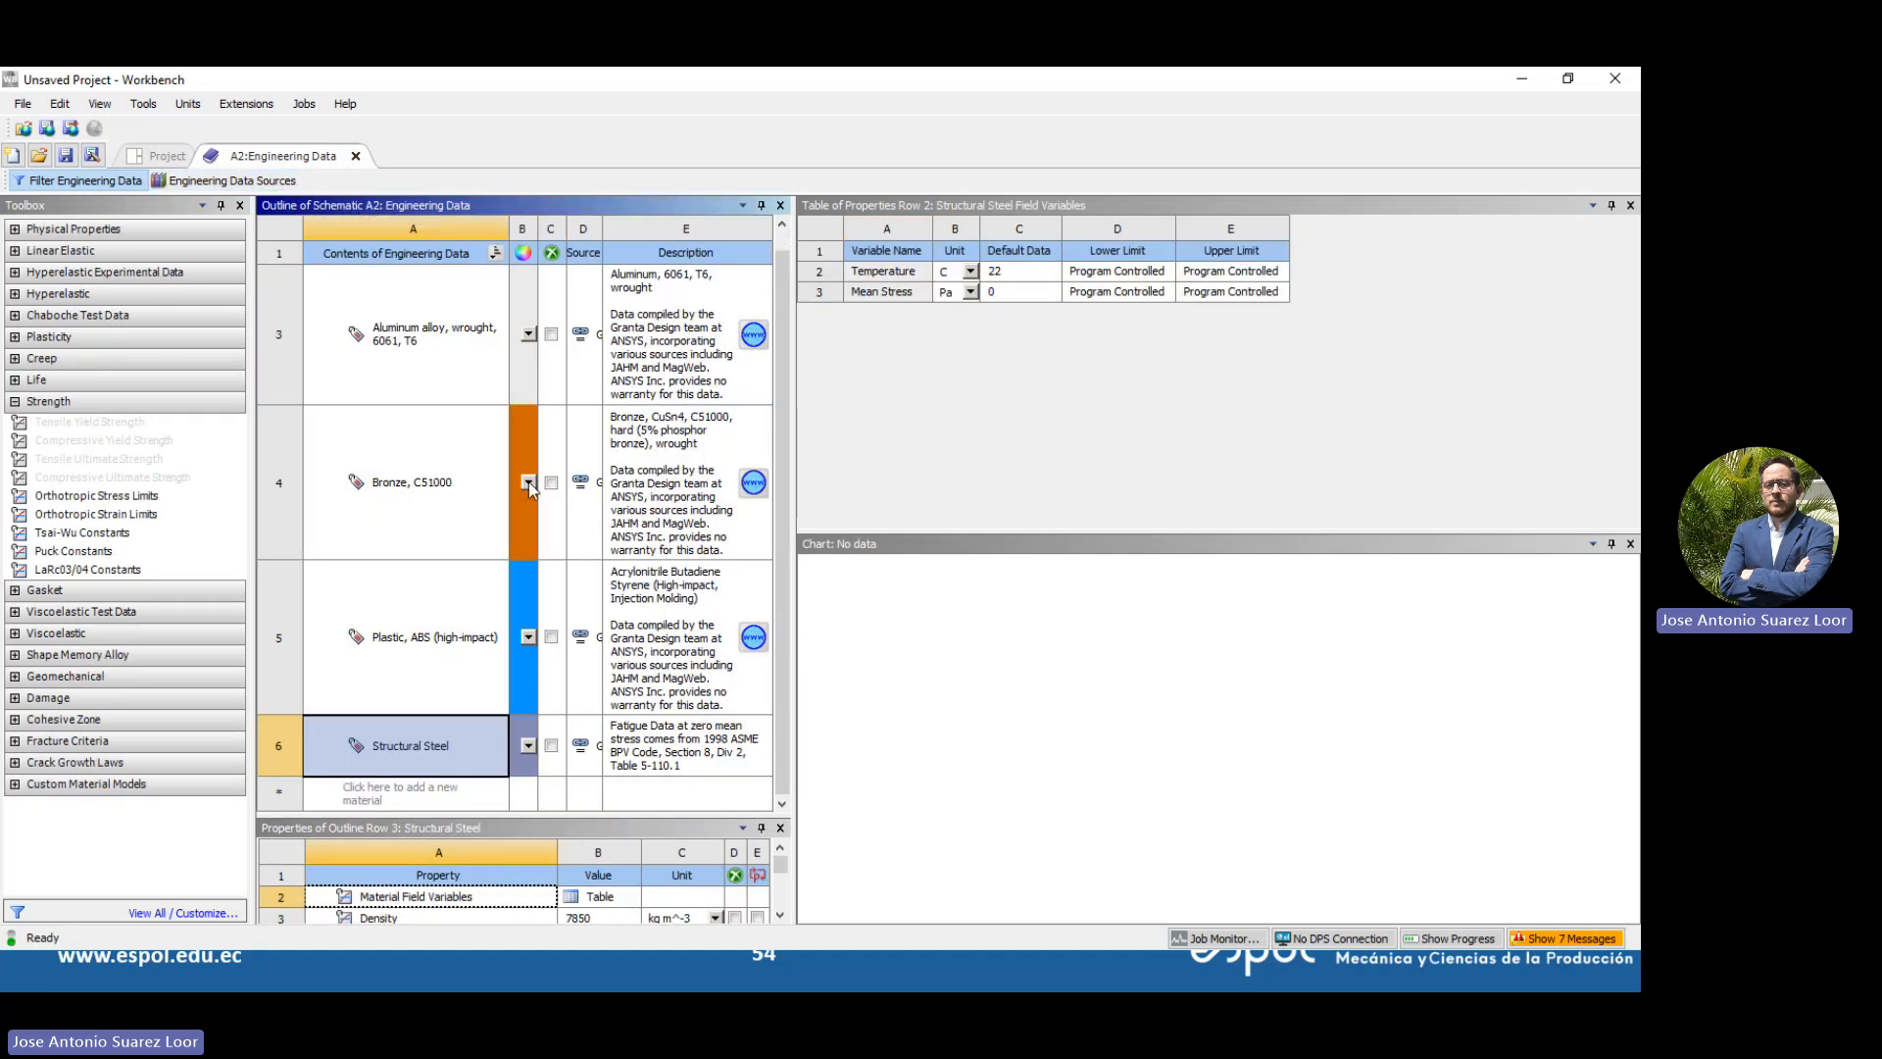
scroll(488, 580, "up", 1)
left_click(434, 355)
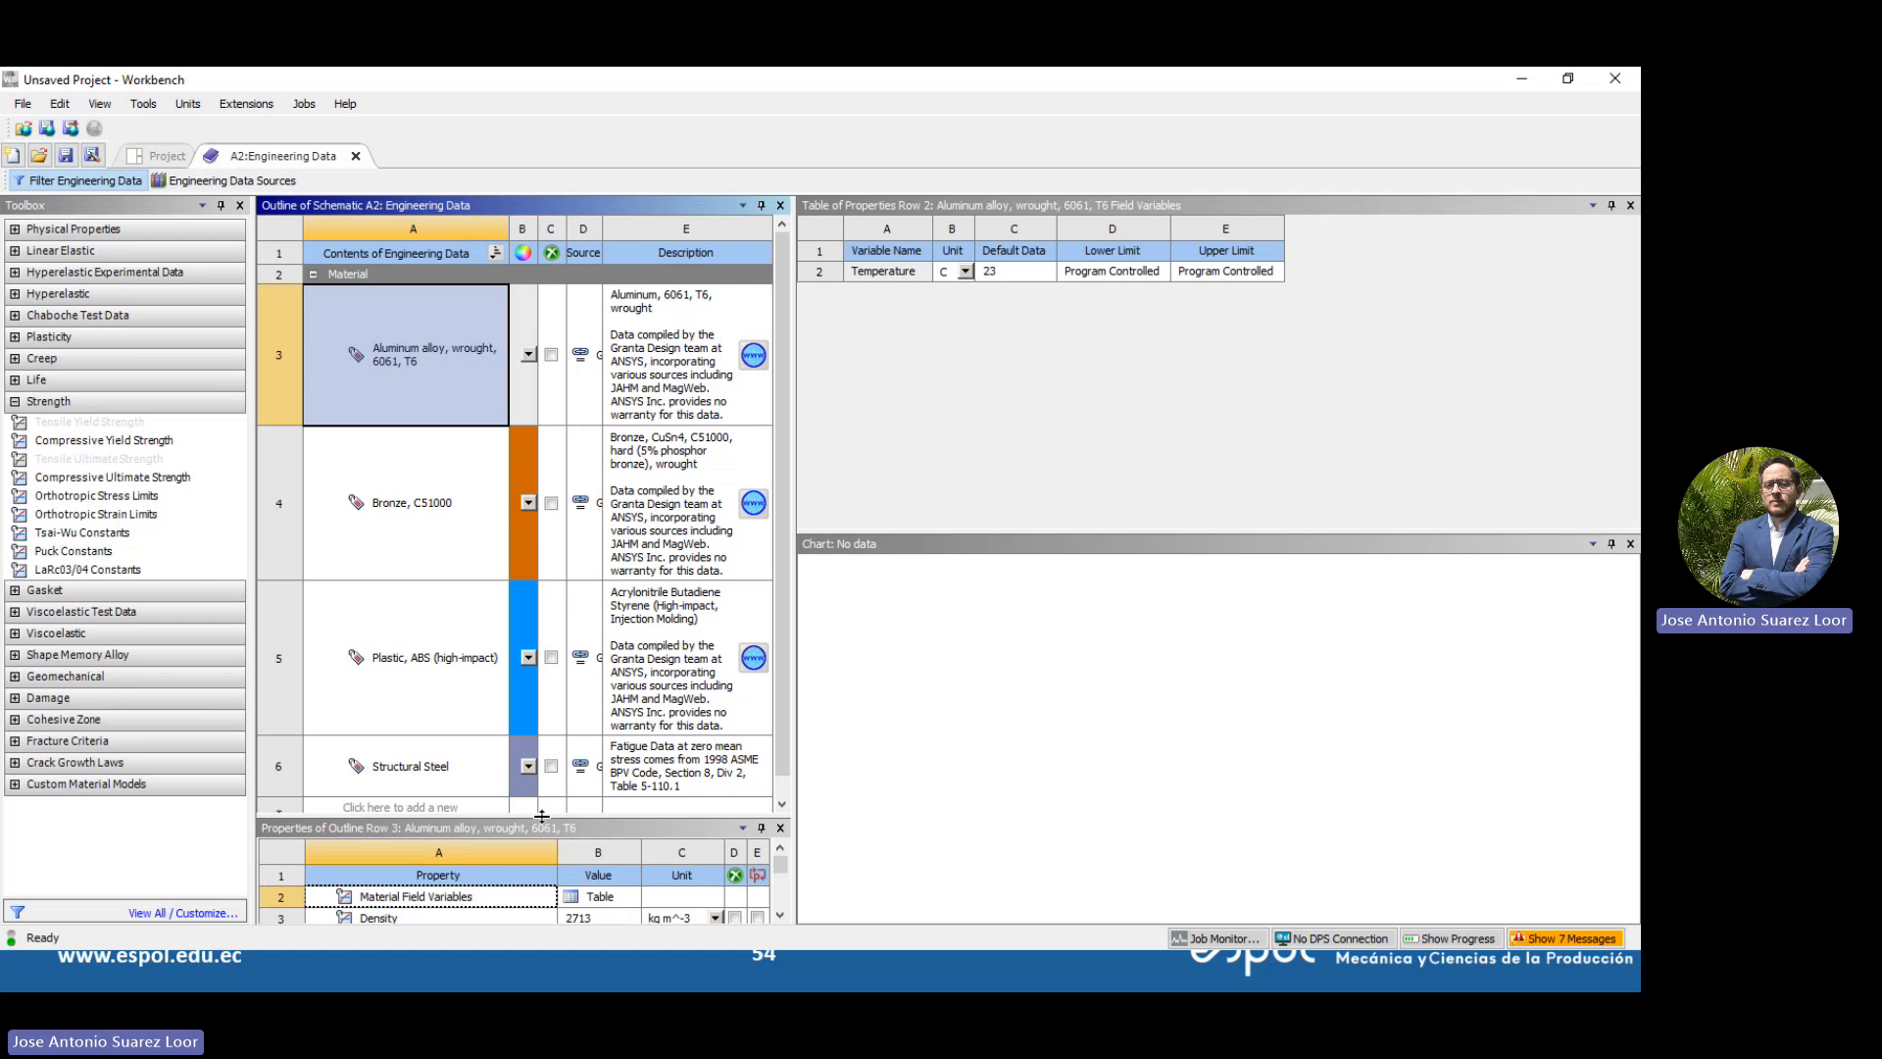
left_click_drag(542, 815, 541, 487)
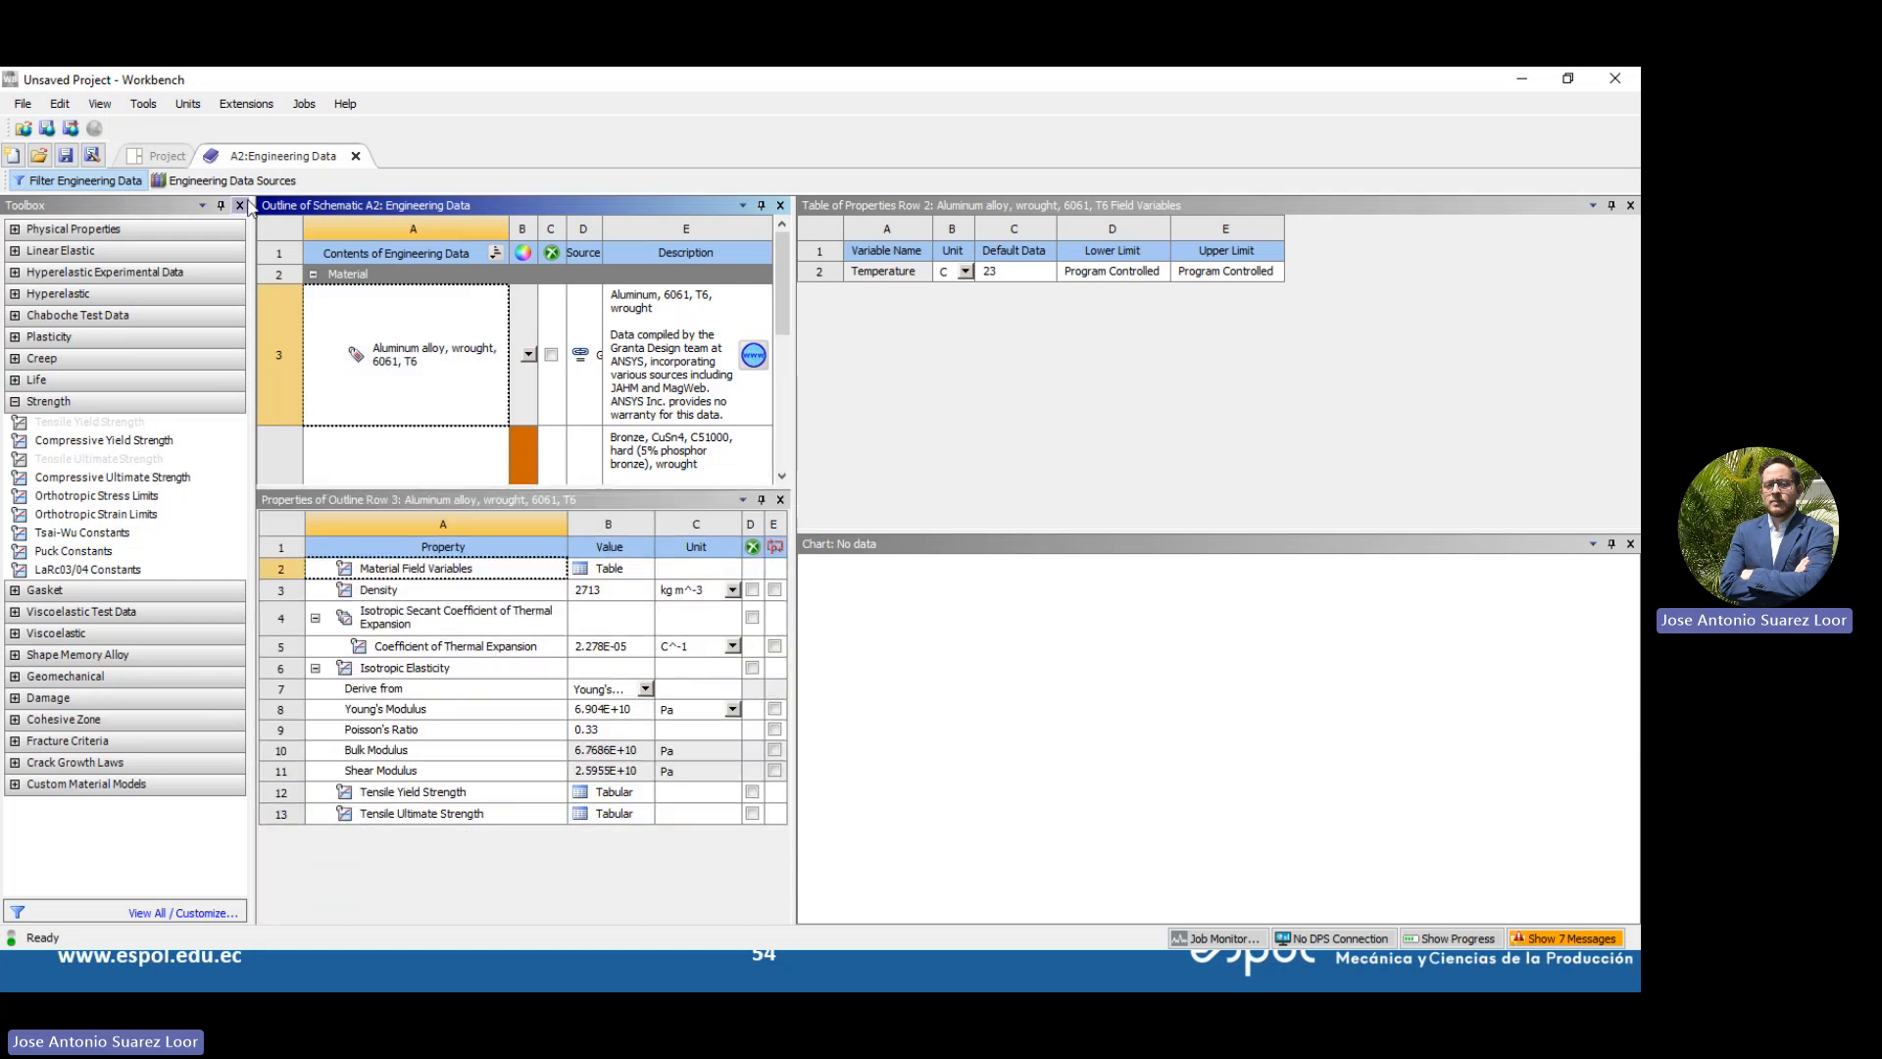
Close the engineering data and check the Materials branch of the model in Mechanical
left_click(356, 157)
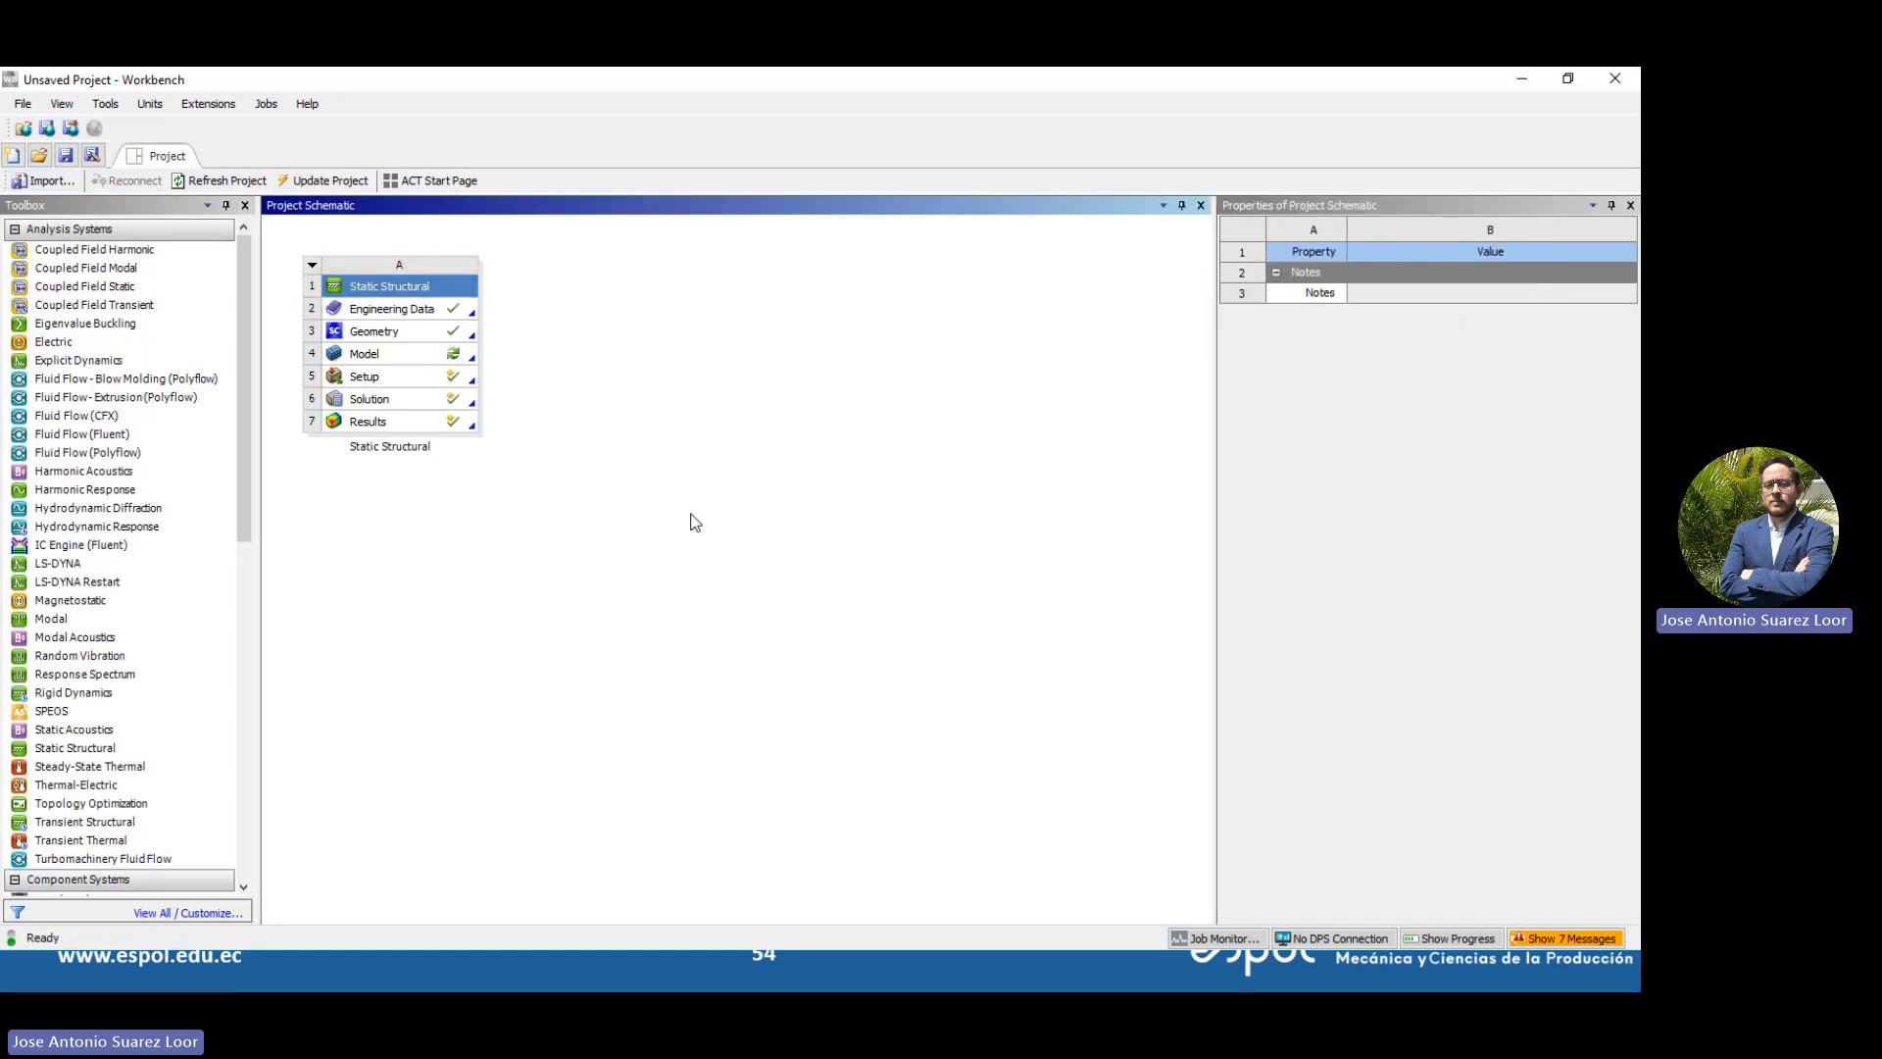
key("alt+Tab")
key("alt+Tab")
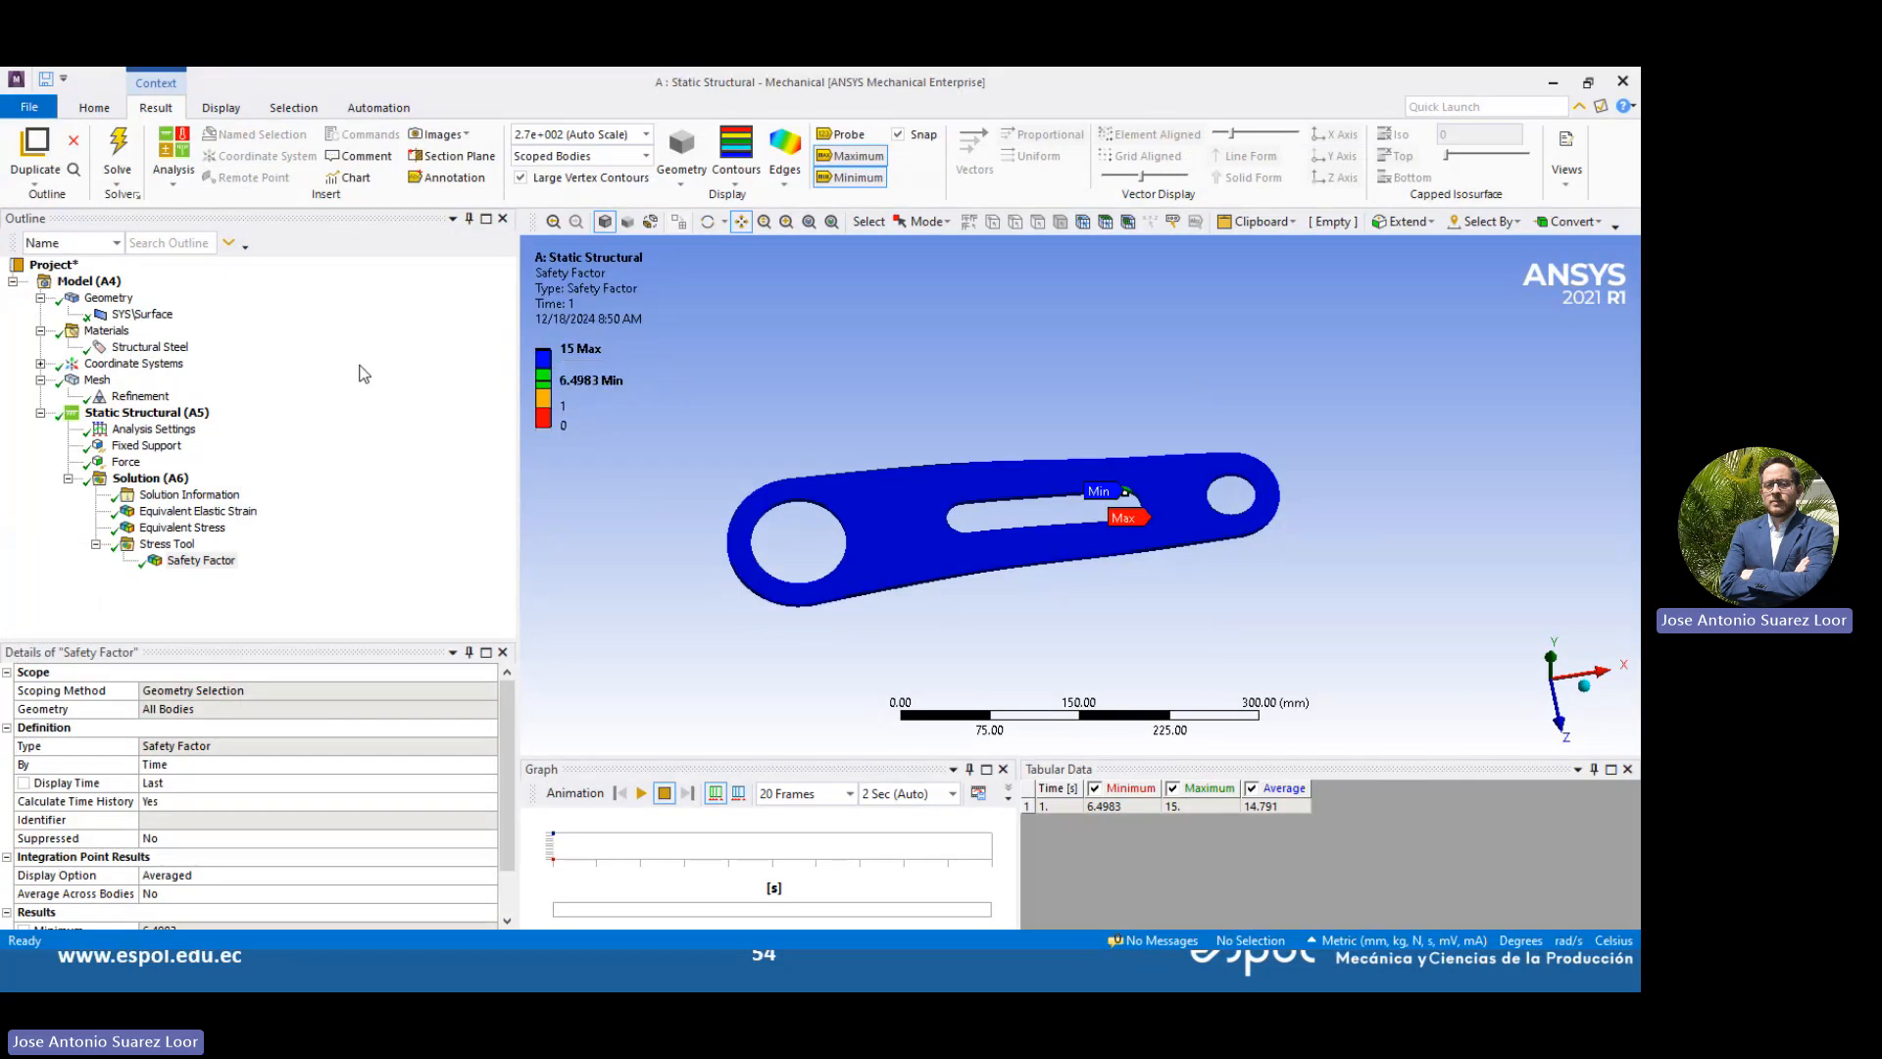
left_click(95, 331)
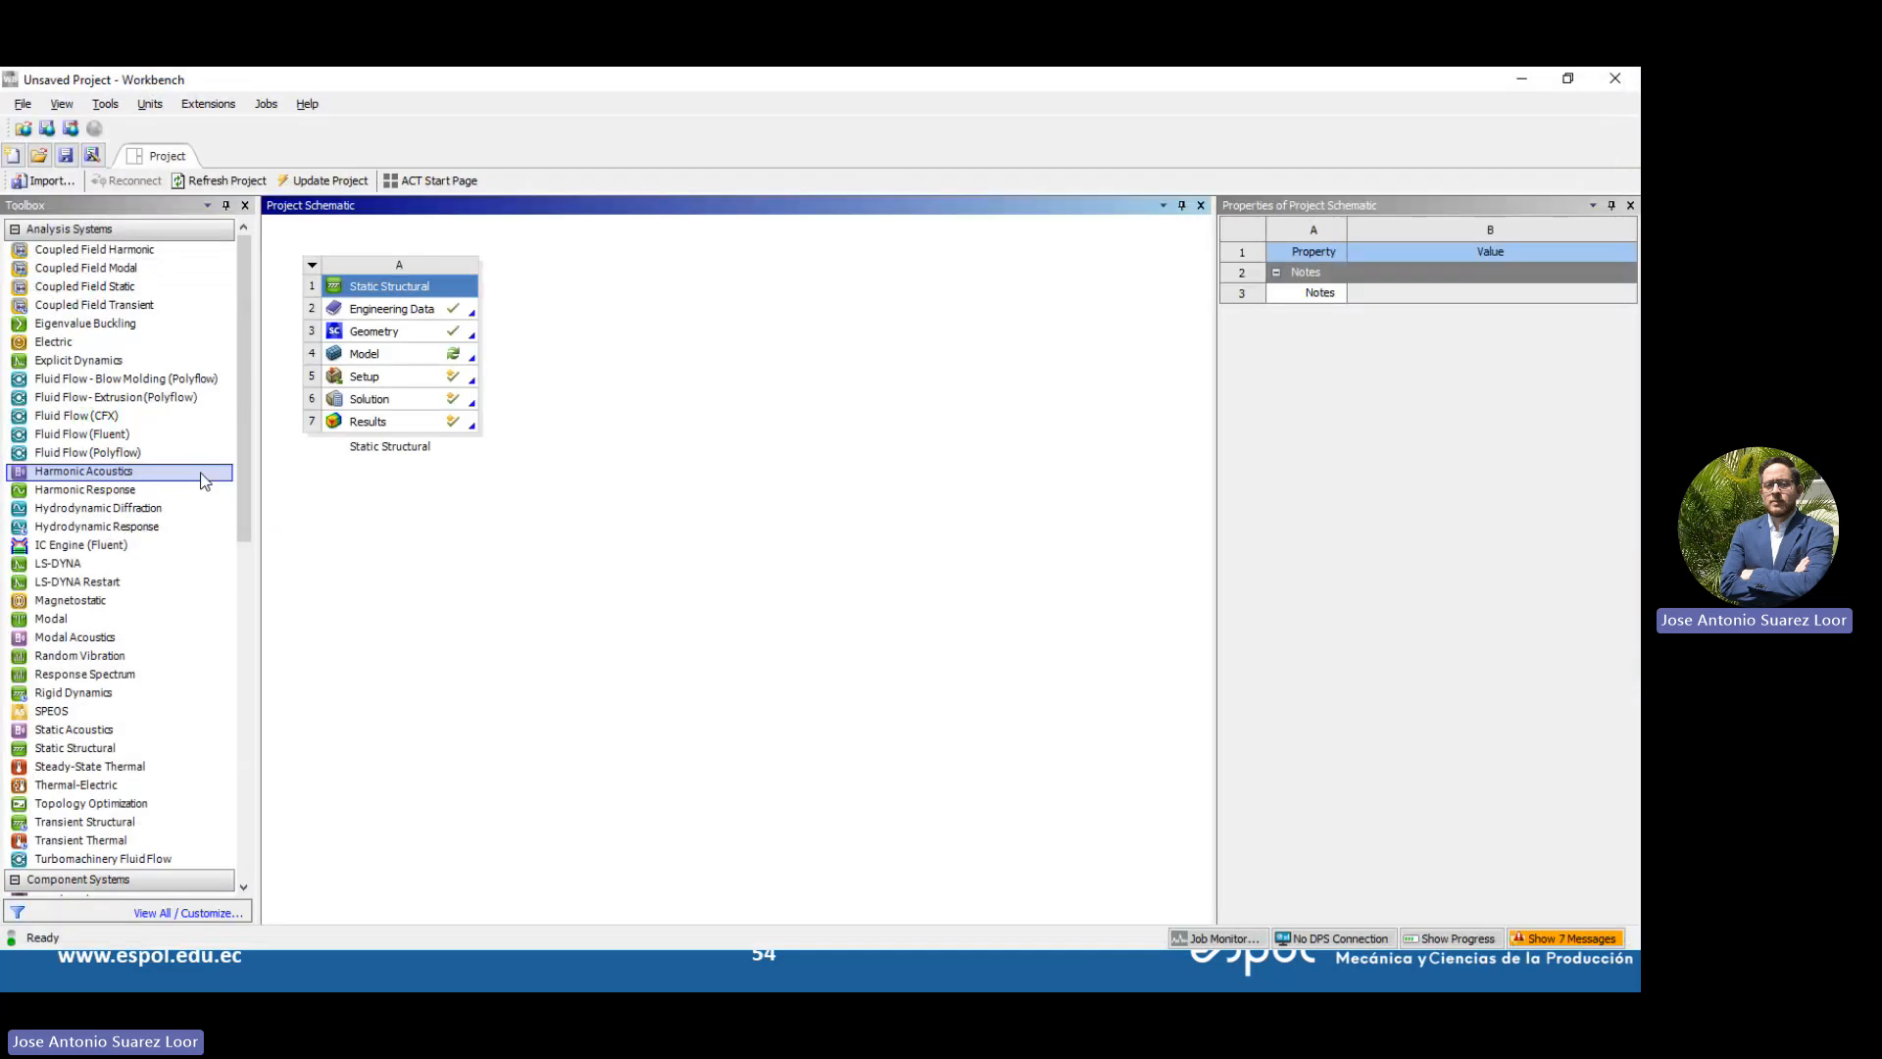
Try to update the Model component of the Static Structural system and close the Media Player window
left_click(444, 359)
right_click(438, 364)
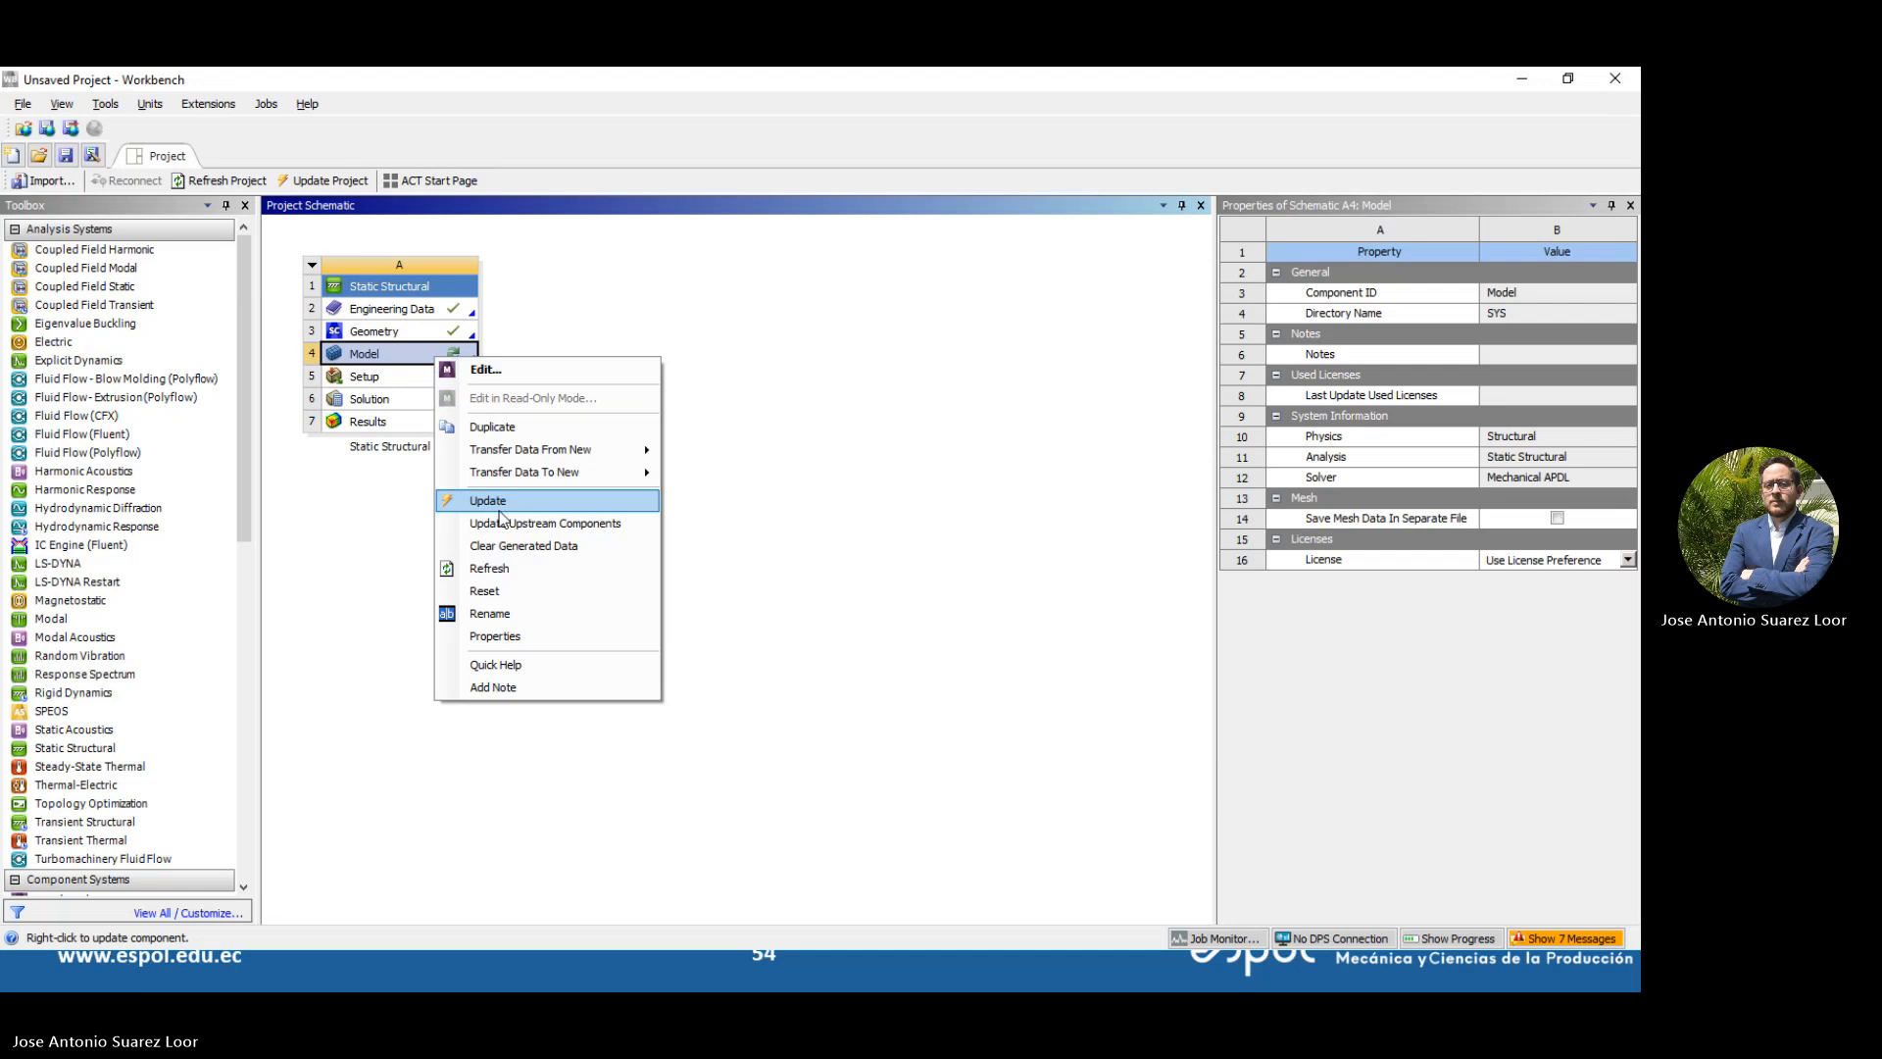
left_click(506, 501)
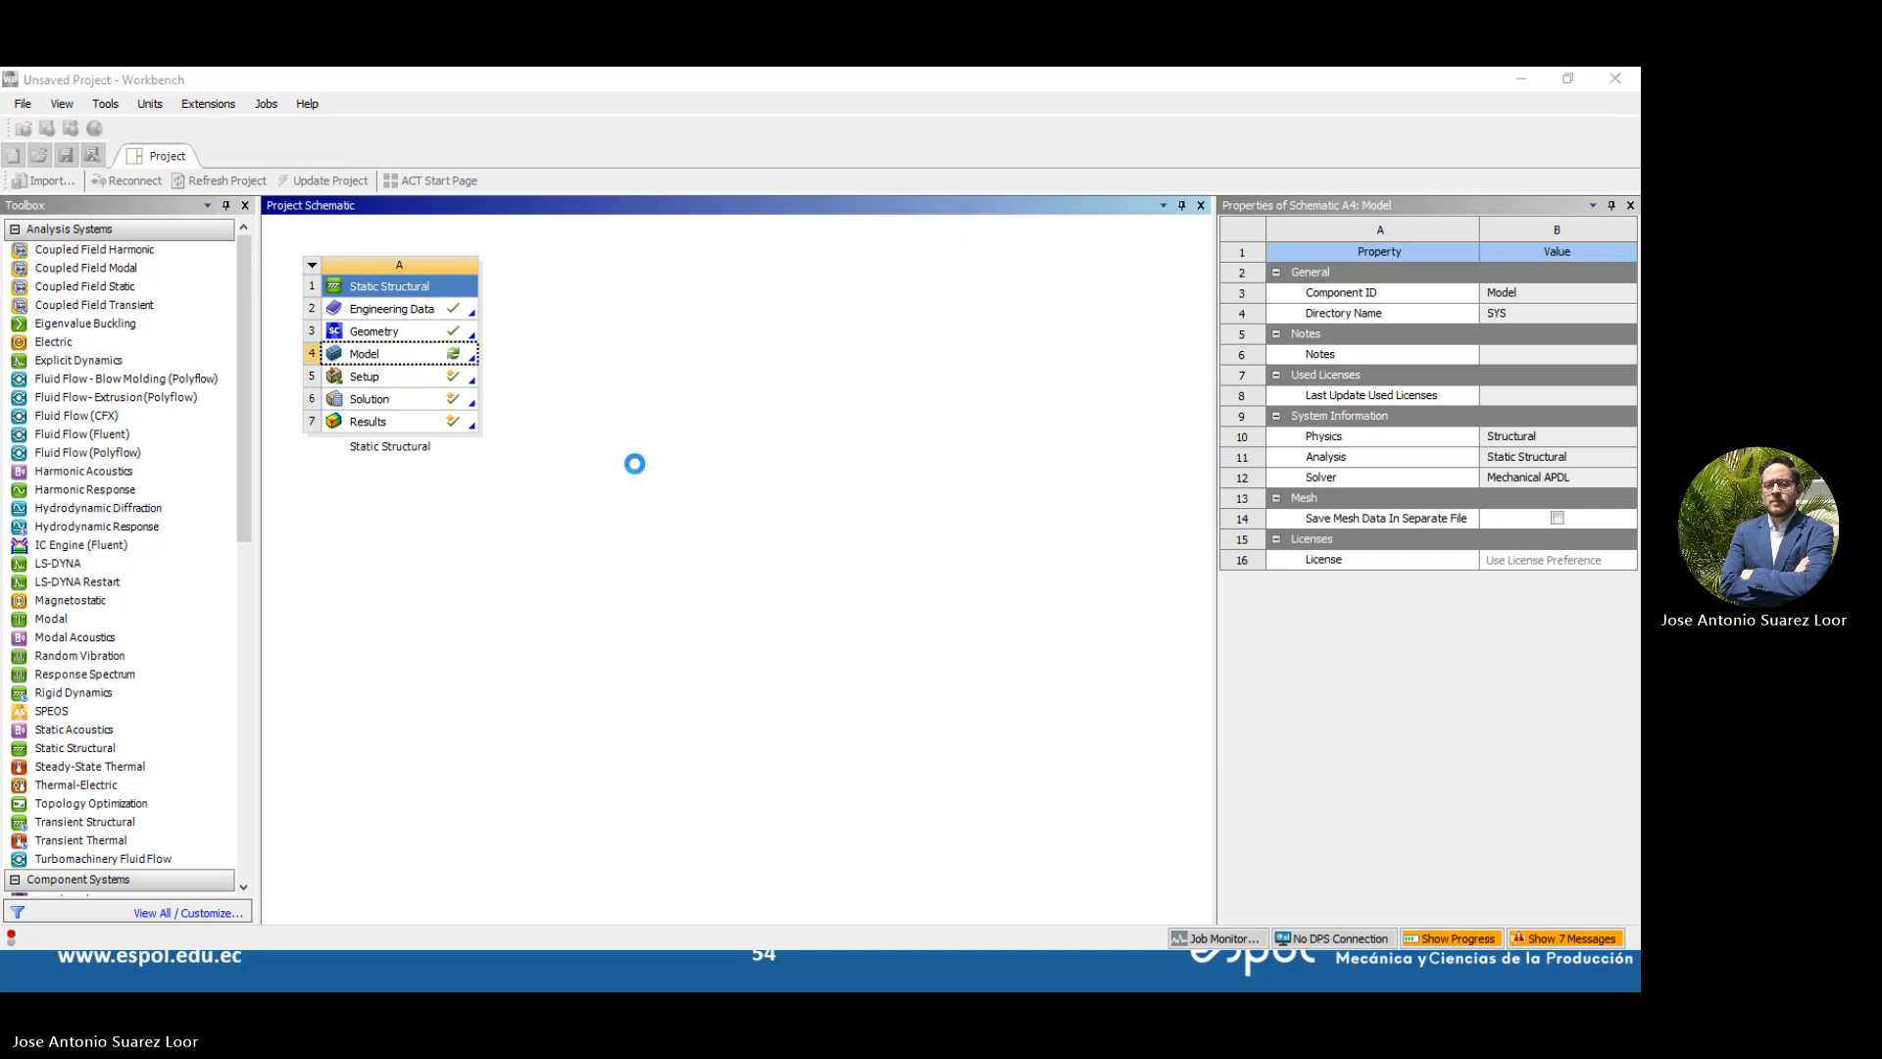
key("alt+Tab")
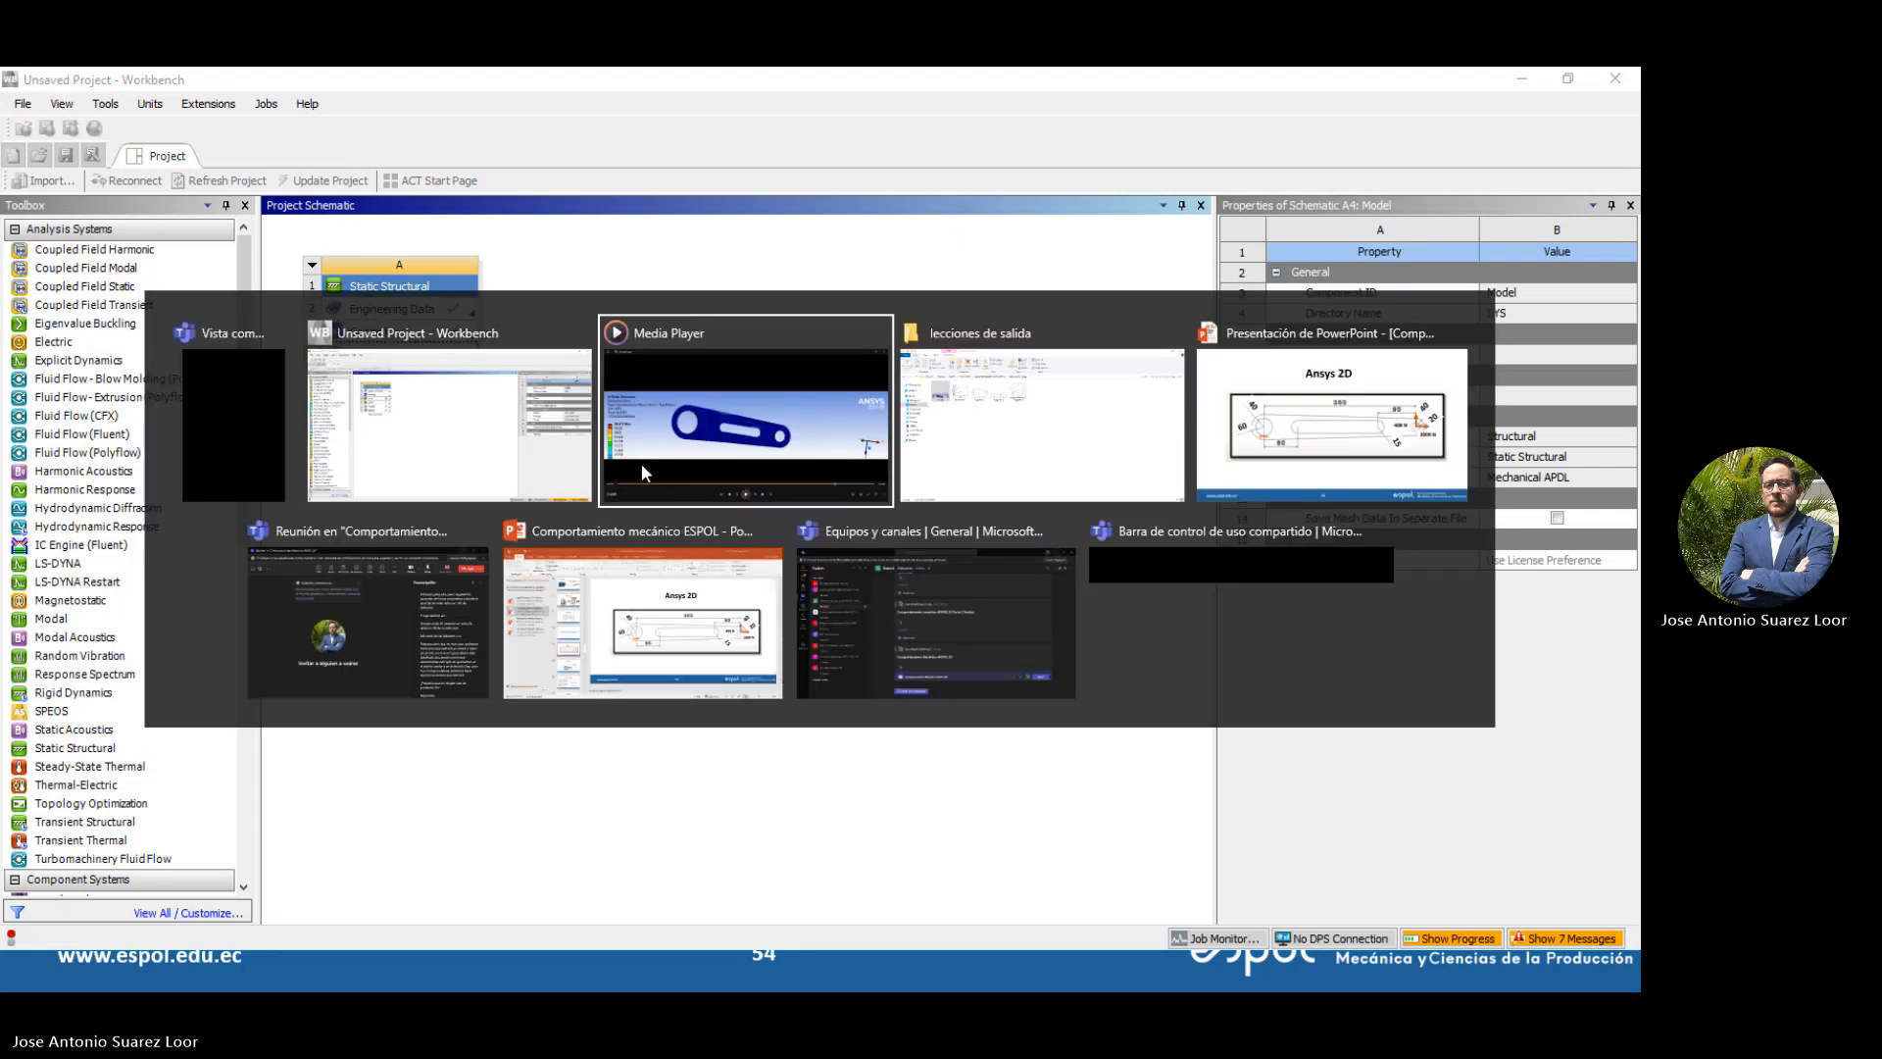
left_click(641, 463)
left_click(1601, 93)
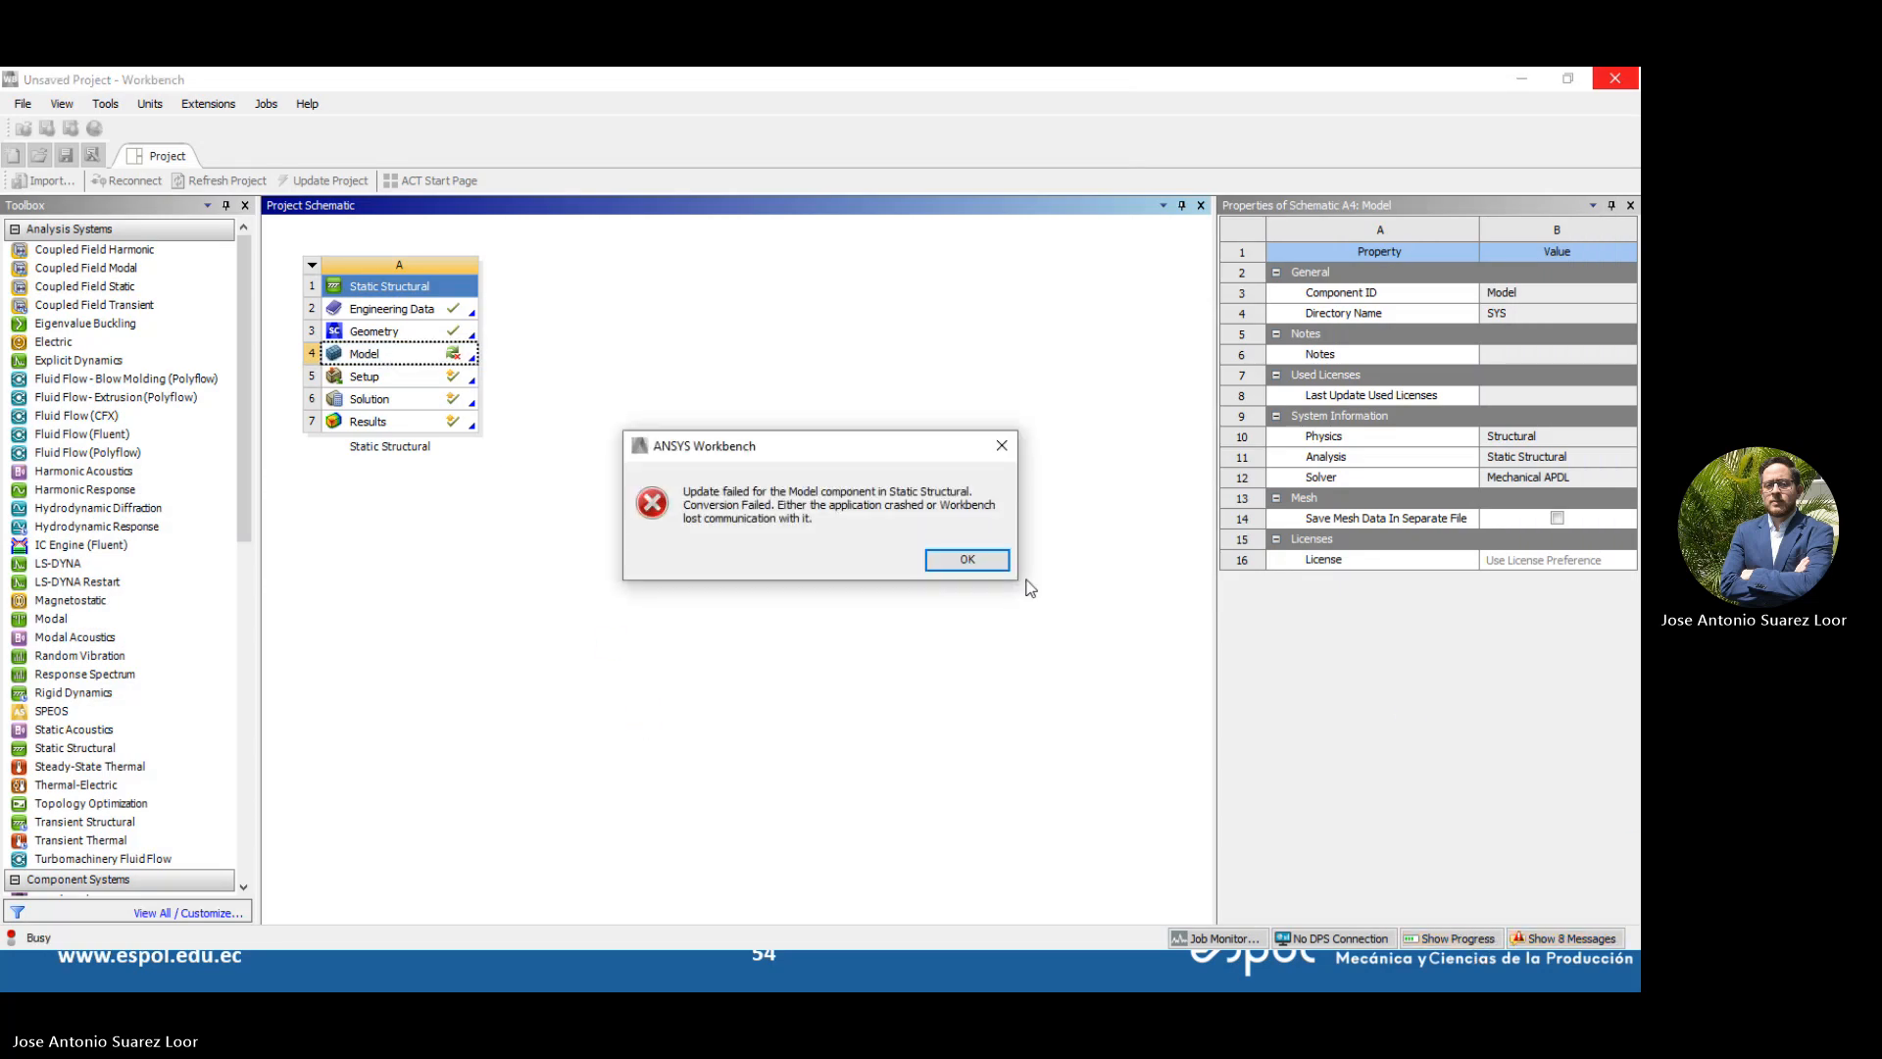
left_click(966, 559)
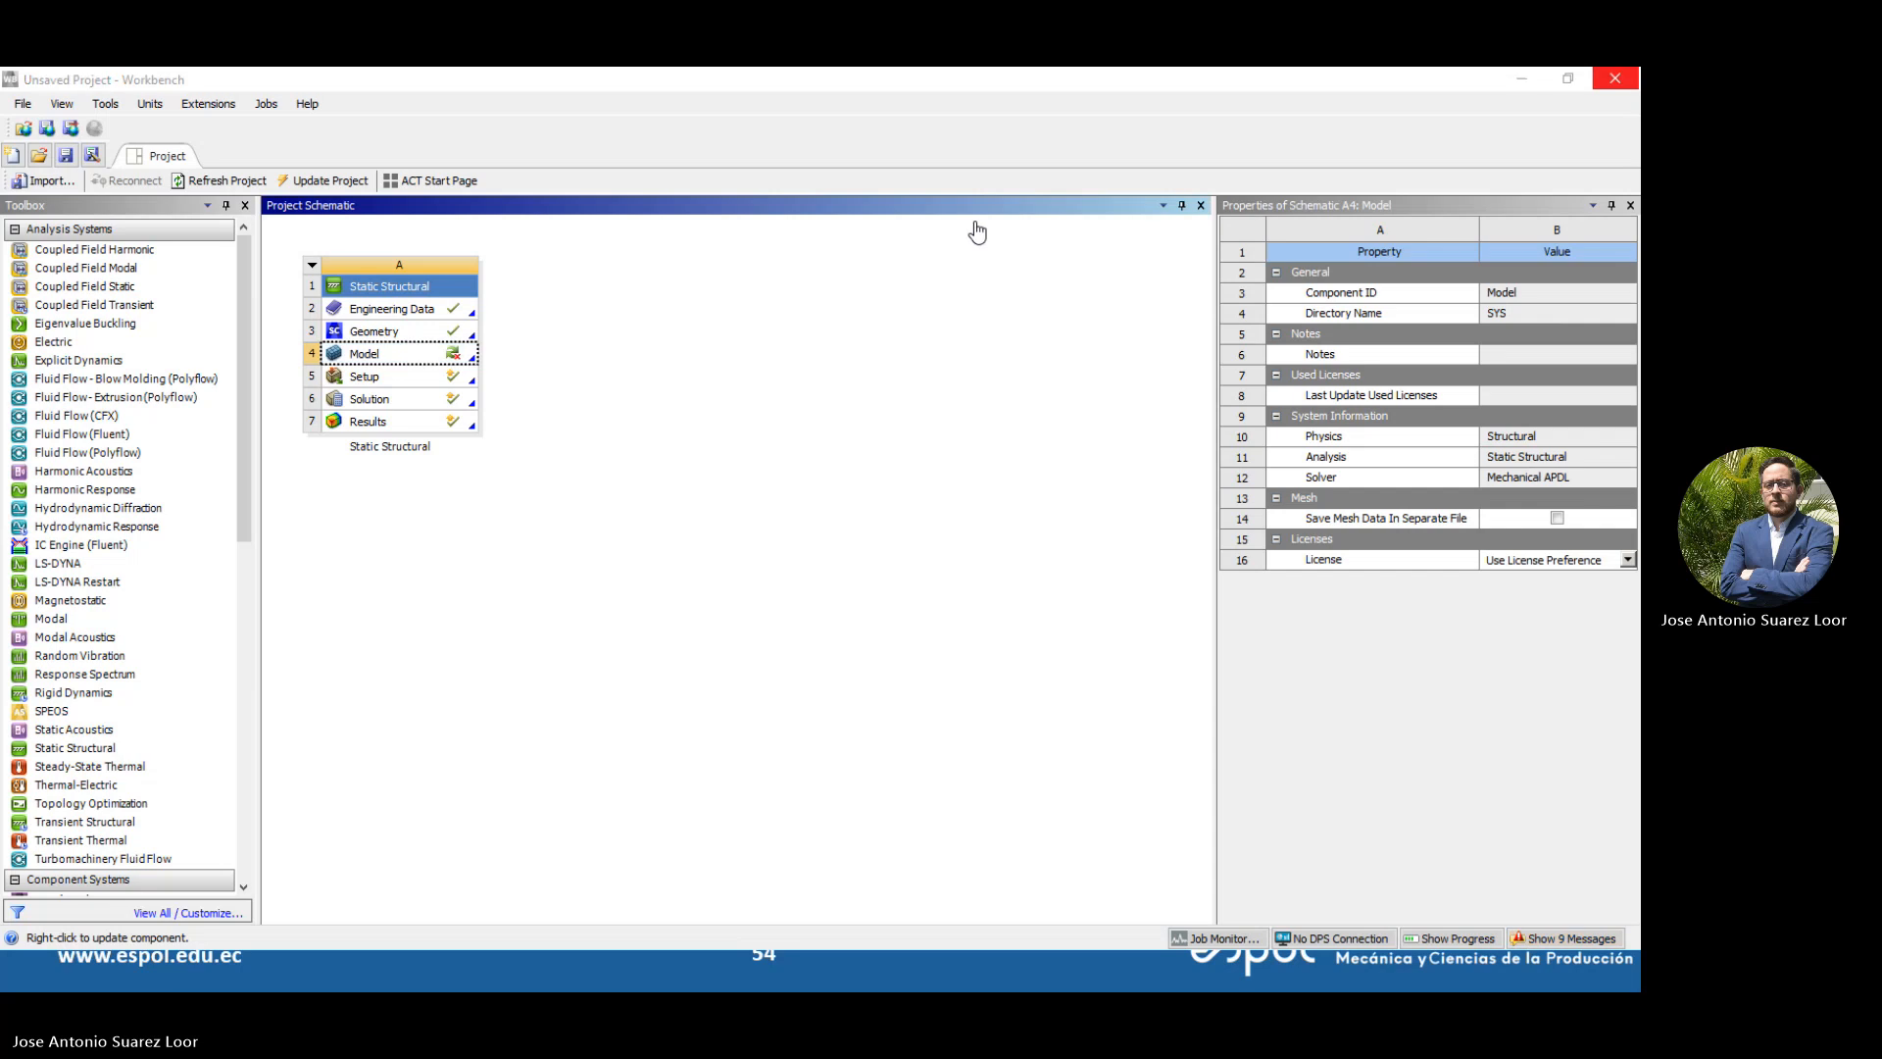
Reset the Model component of the Static Structural system, deleting its local and generated data
left_click(380, 365)
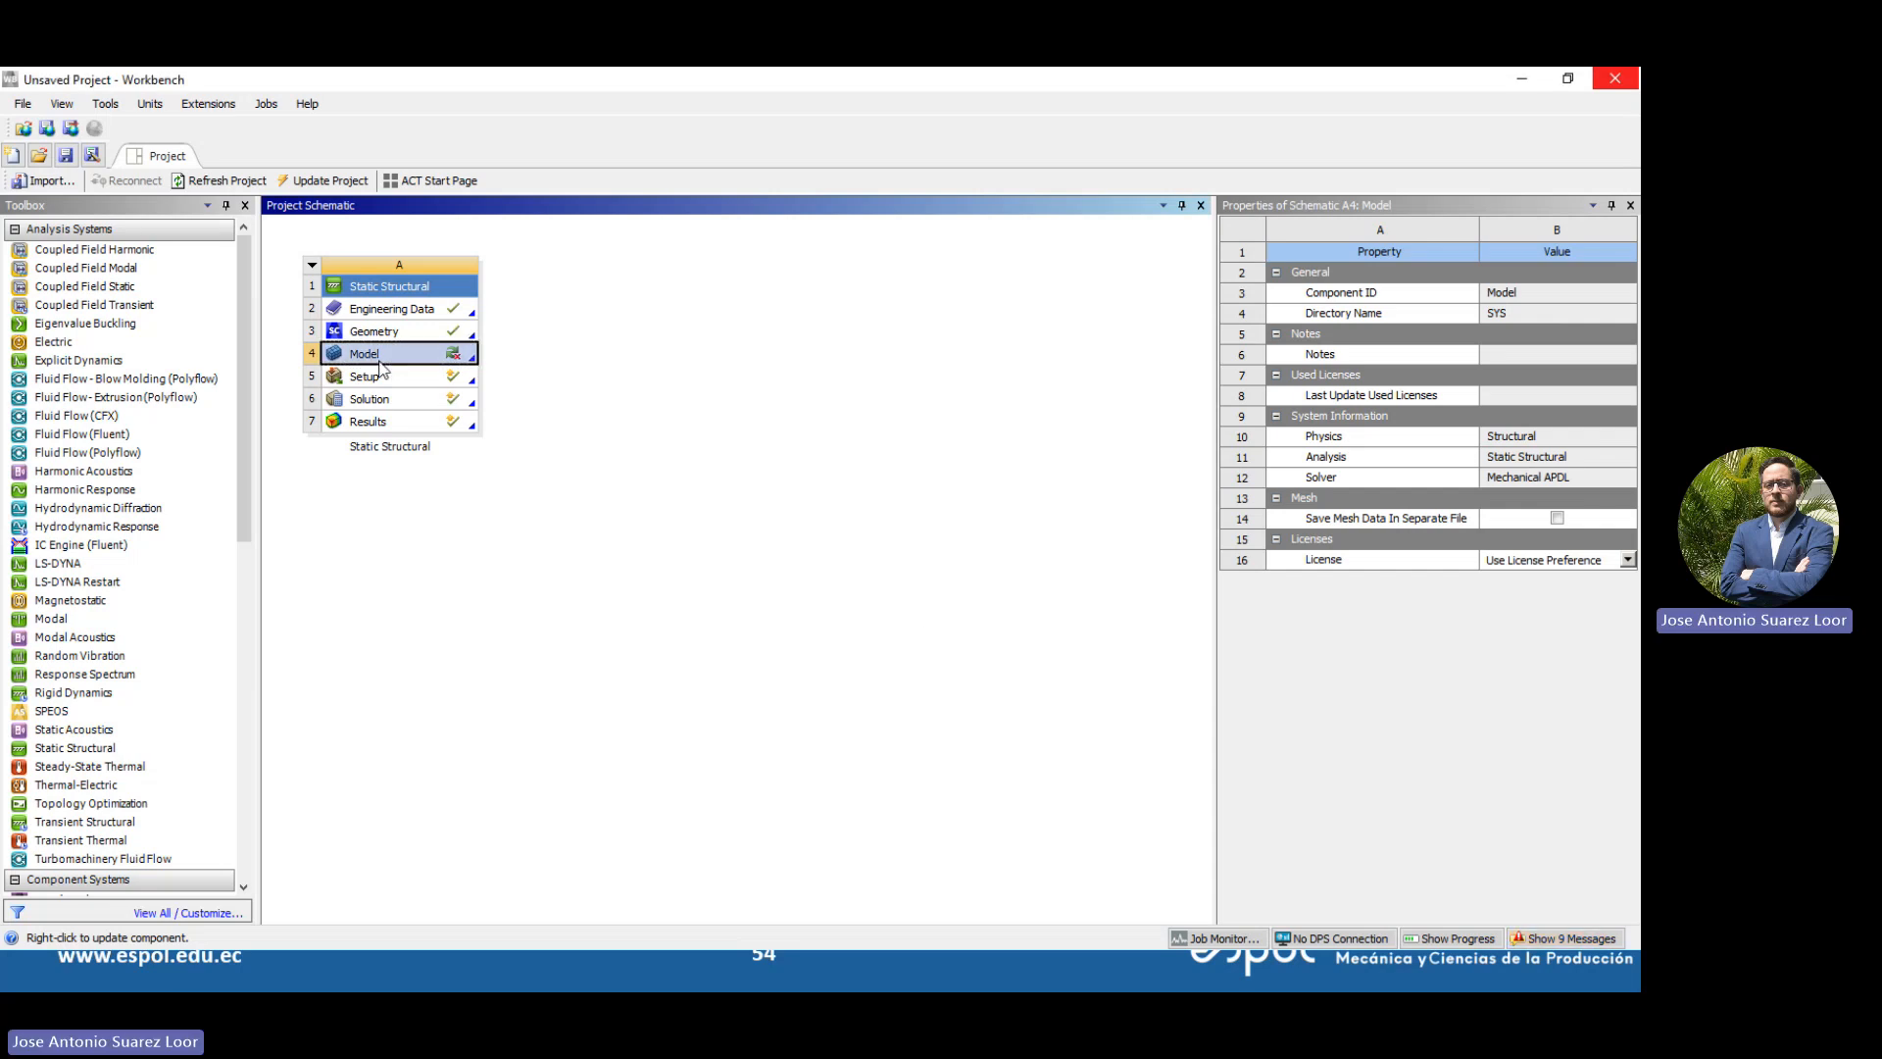
right_click(381, 362)
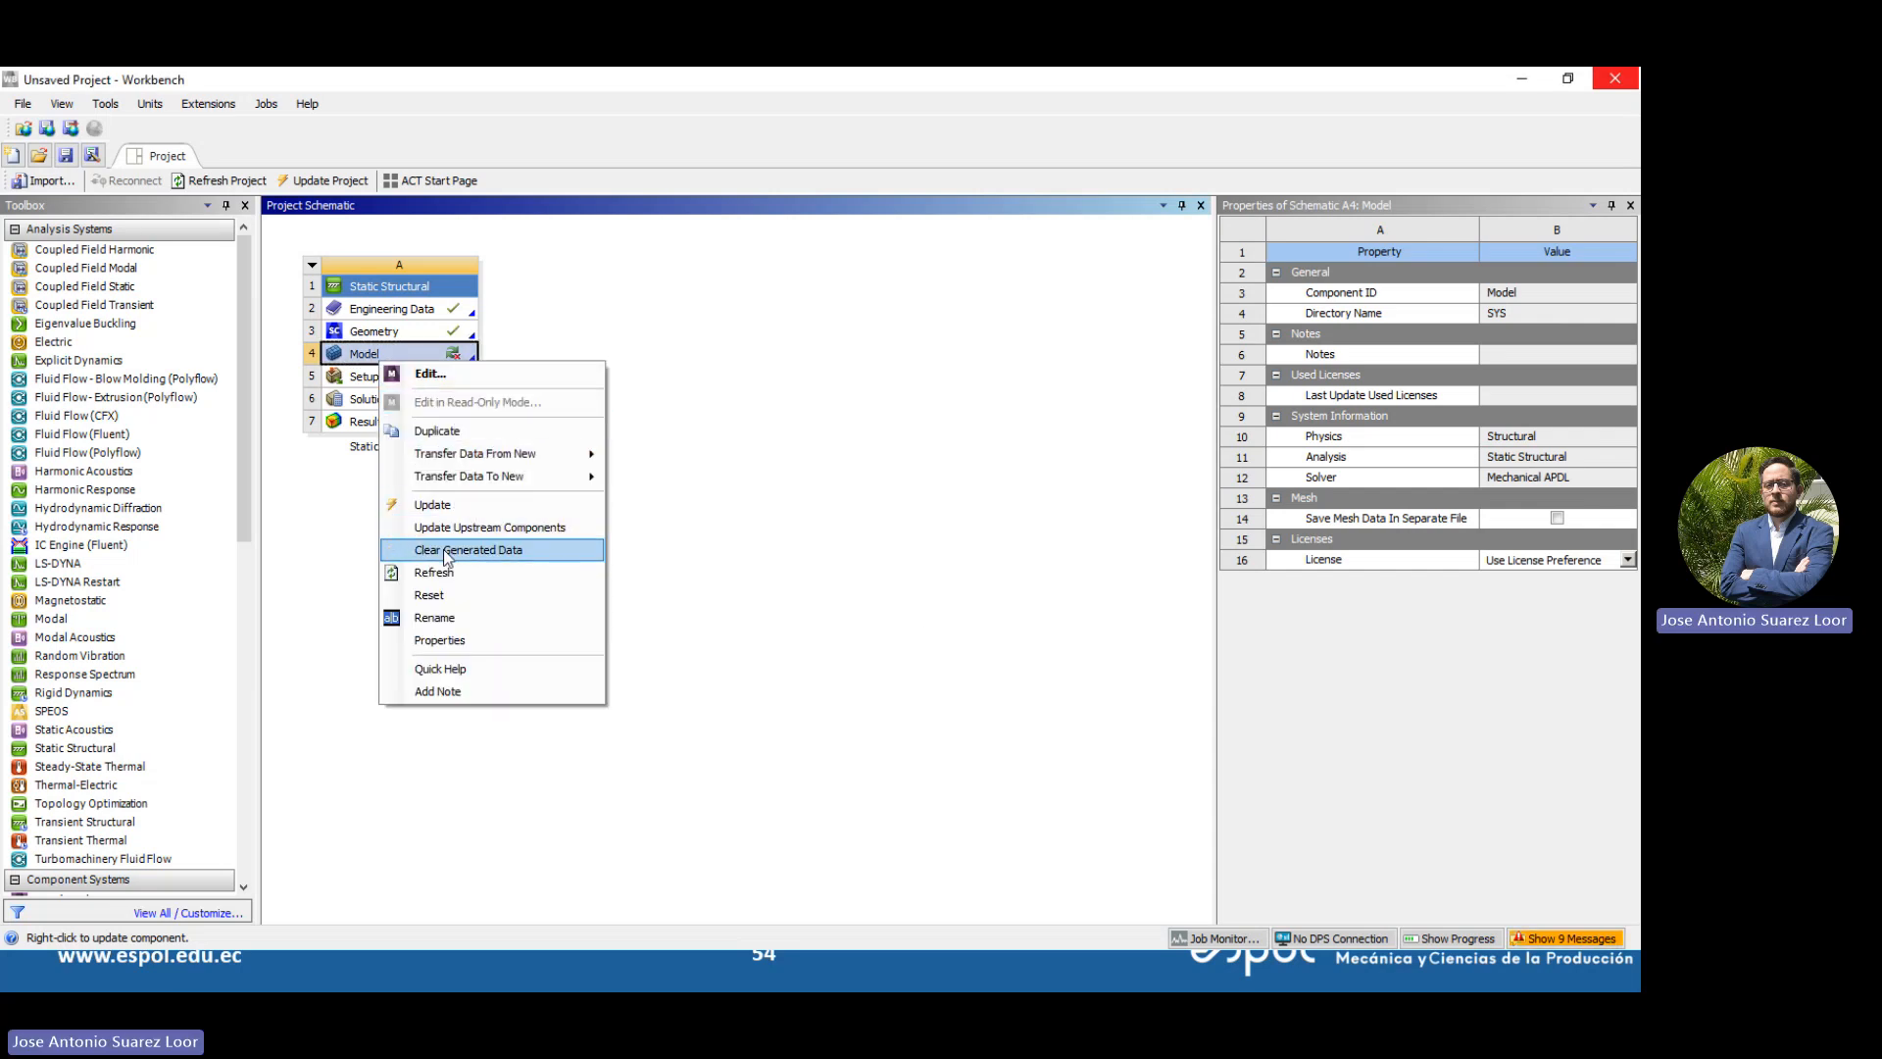
left_click(460, 588)
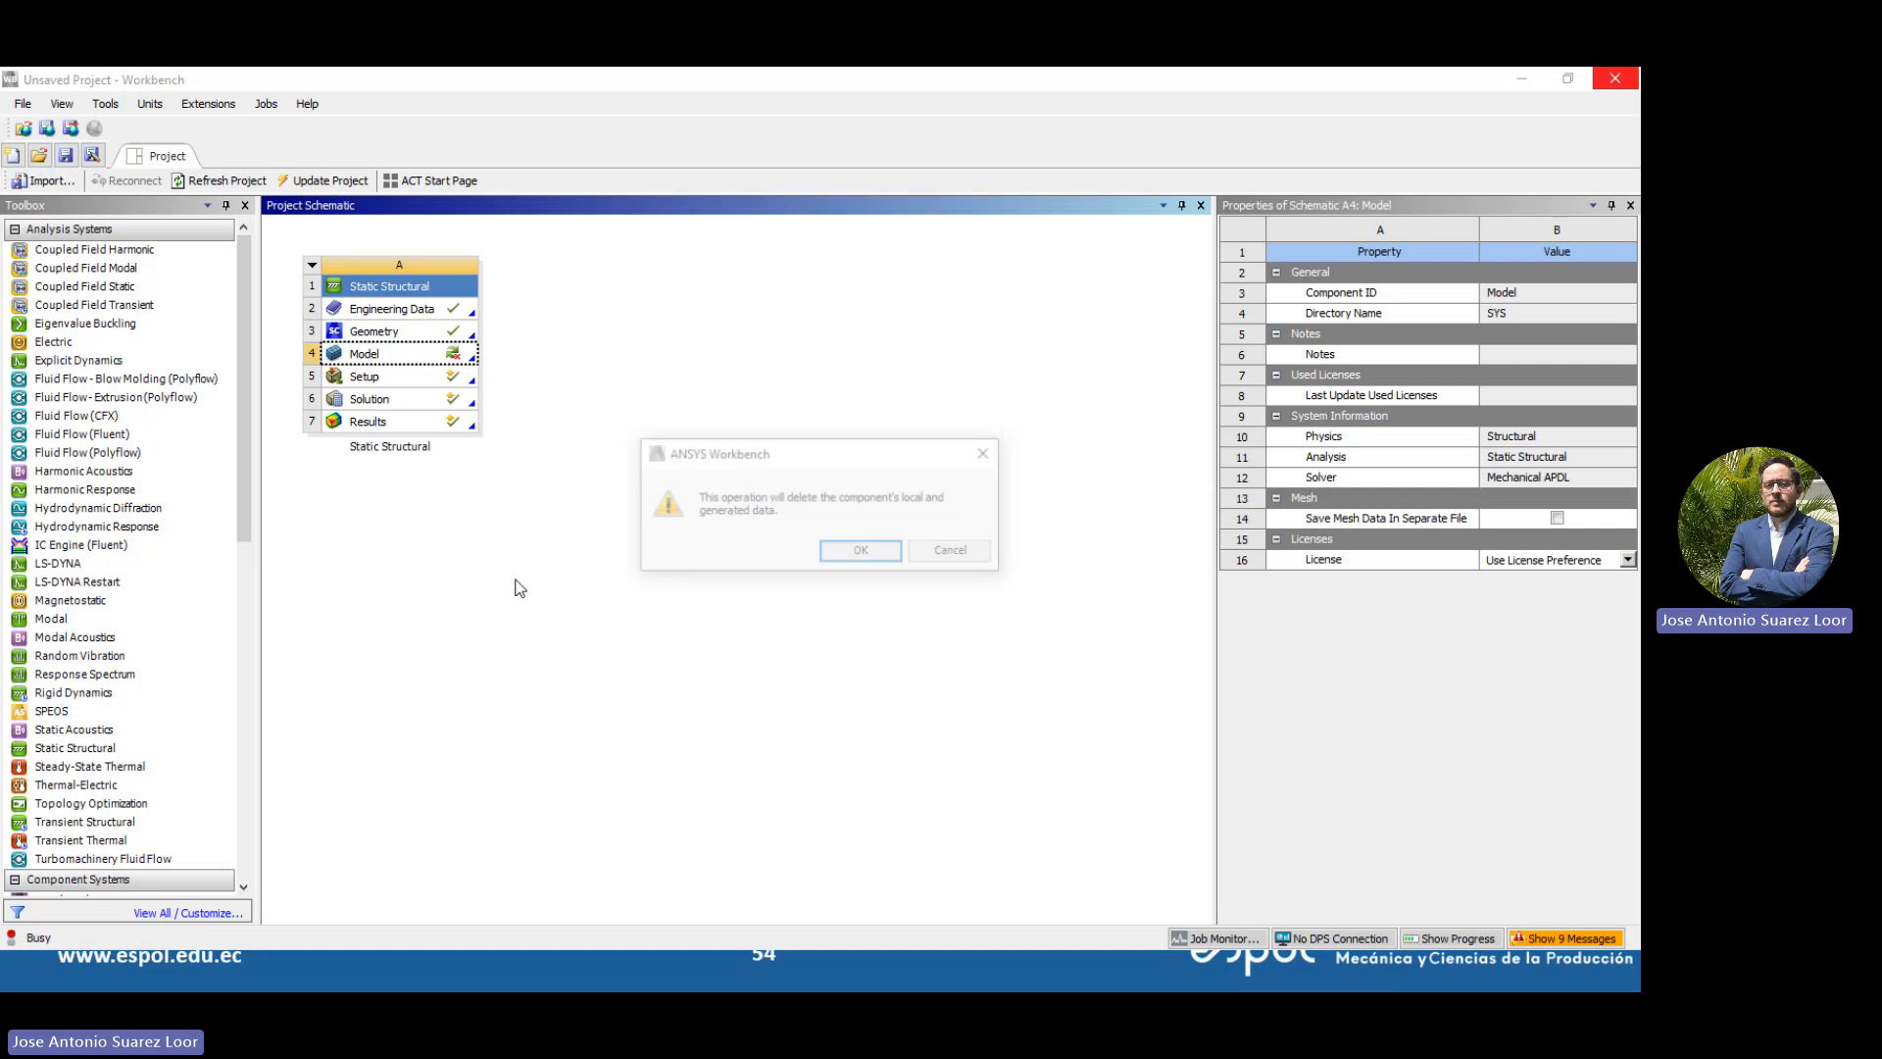
left_click(845, 553)
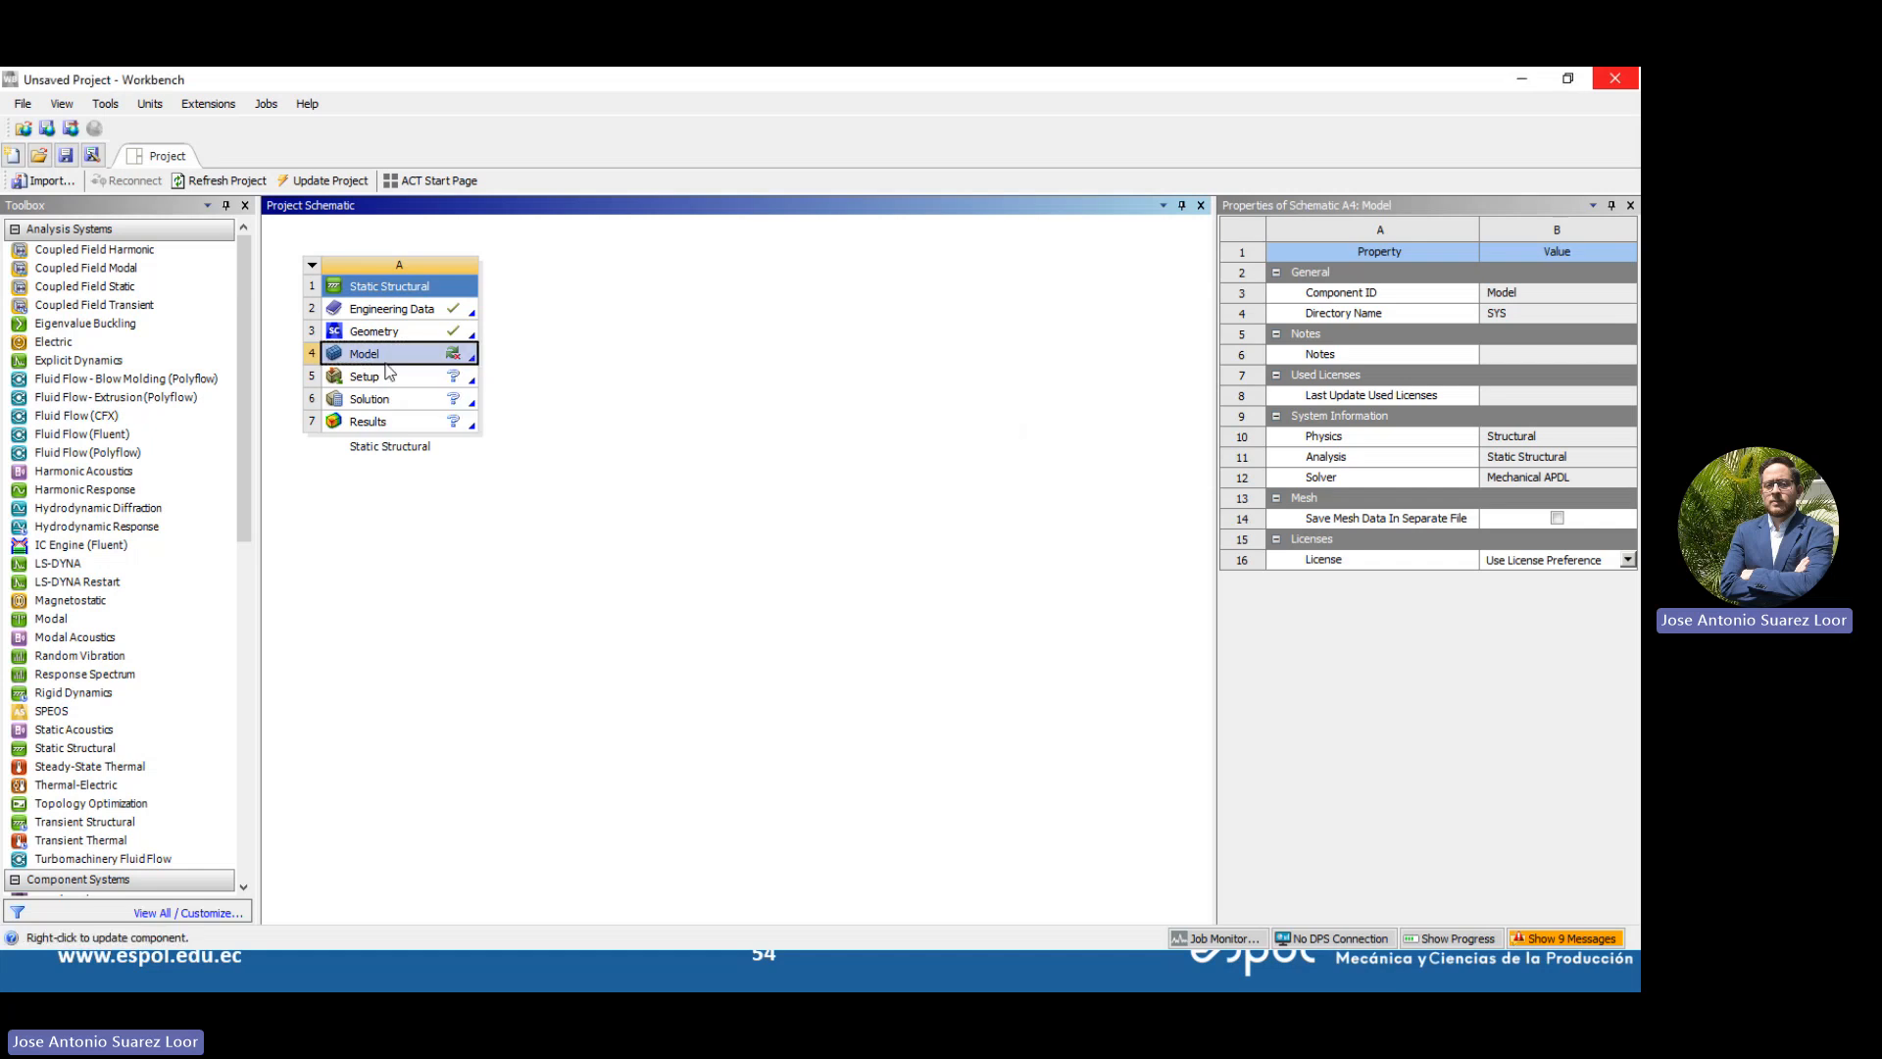
left_click(602, 370)
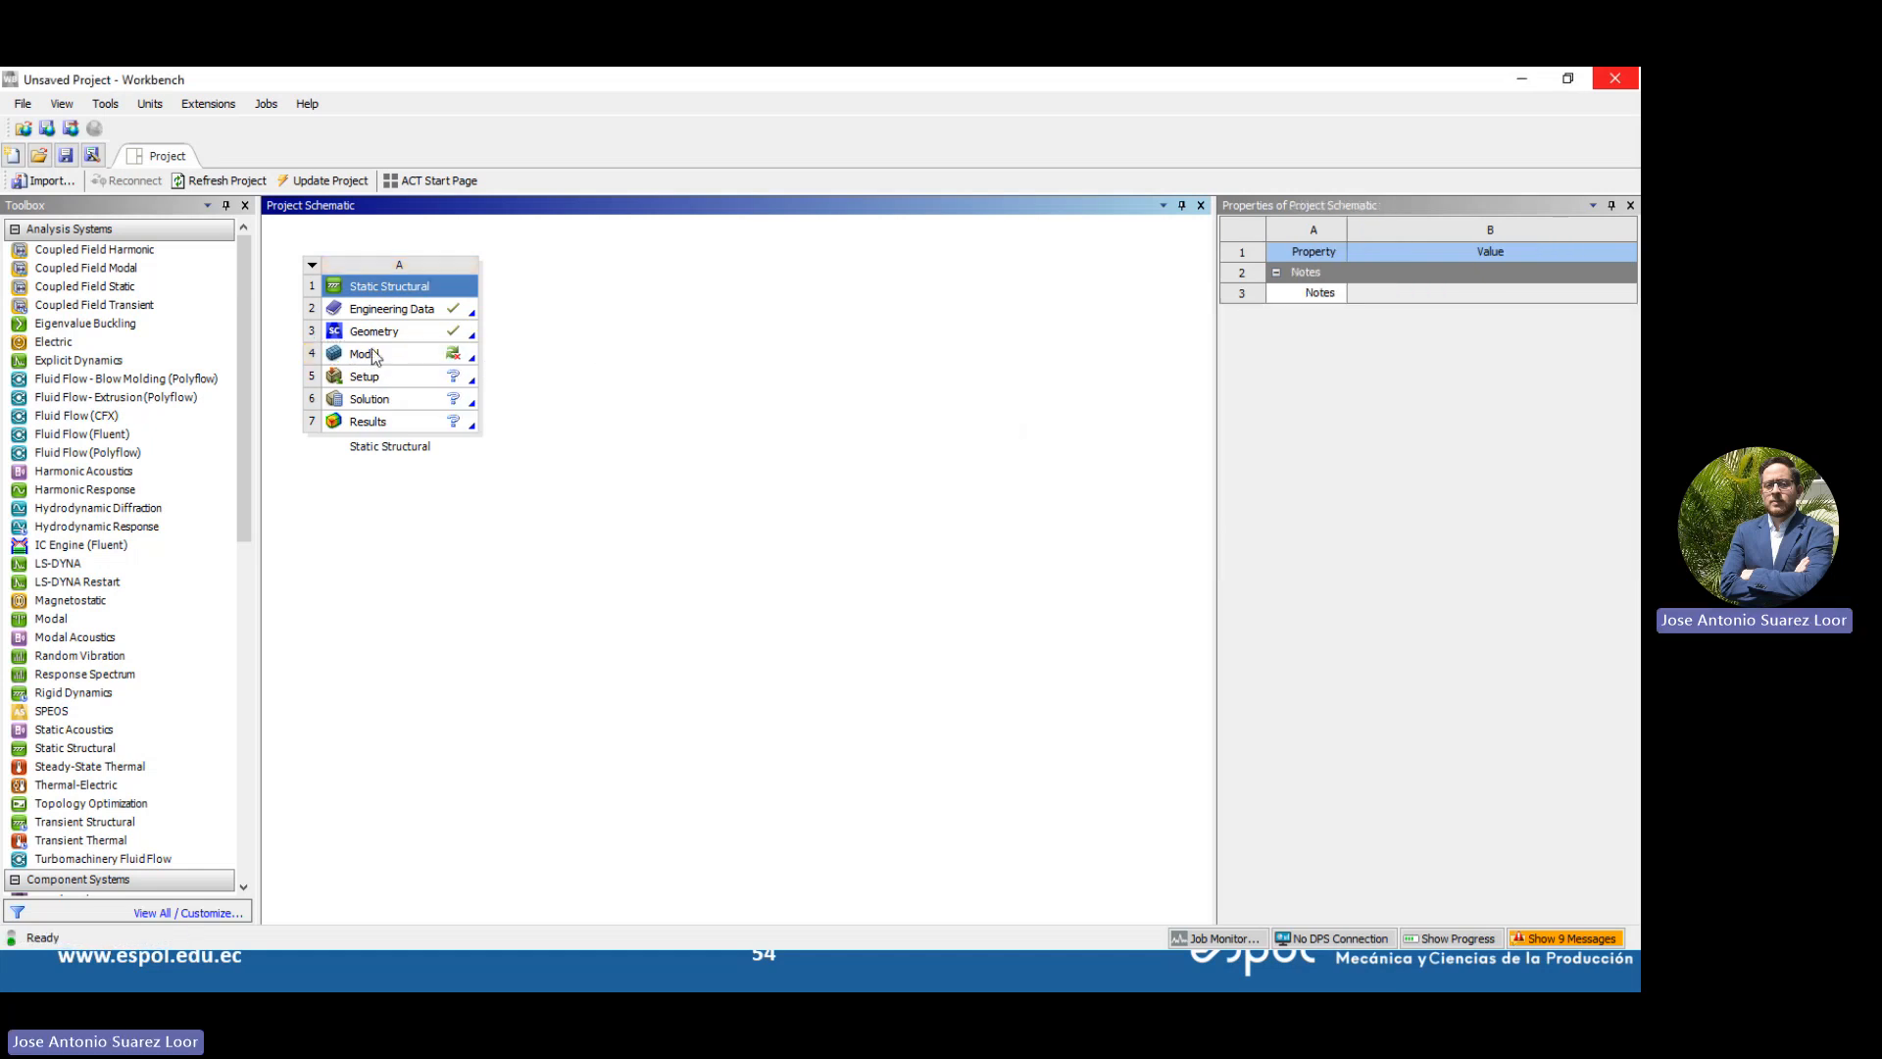
Check the materials in the engineering data and open the Model component for editing in Mechanical
left_click(381, 336)
double_click(390, 309)
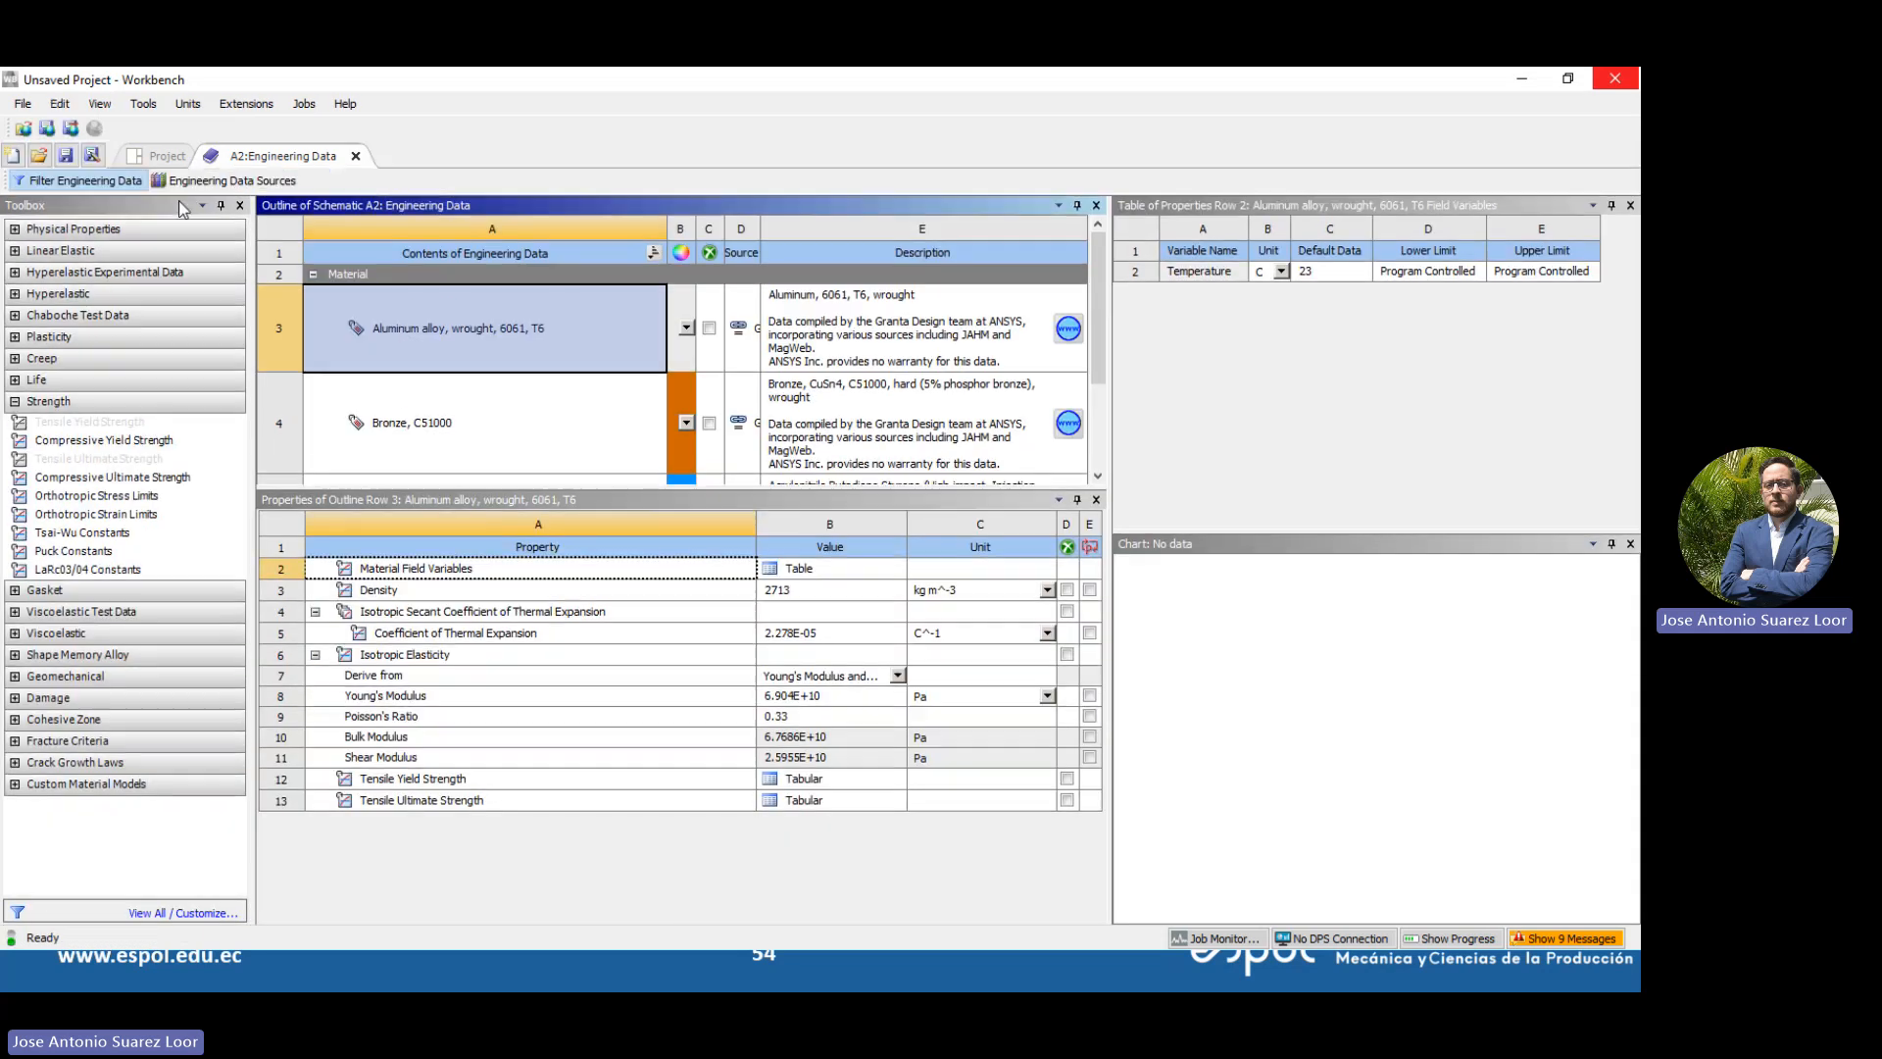
left_click(356, 156)
left_click(418, 354)
right_click(418, 356)
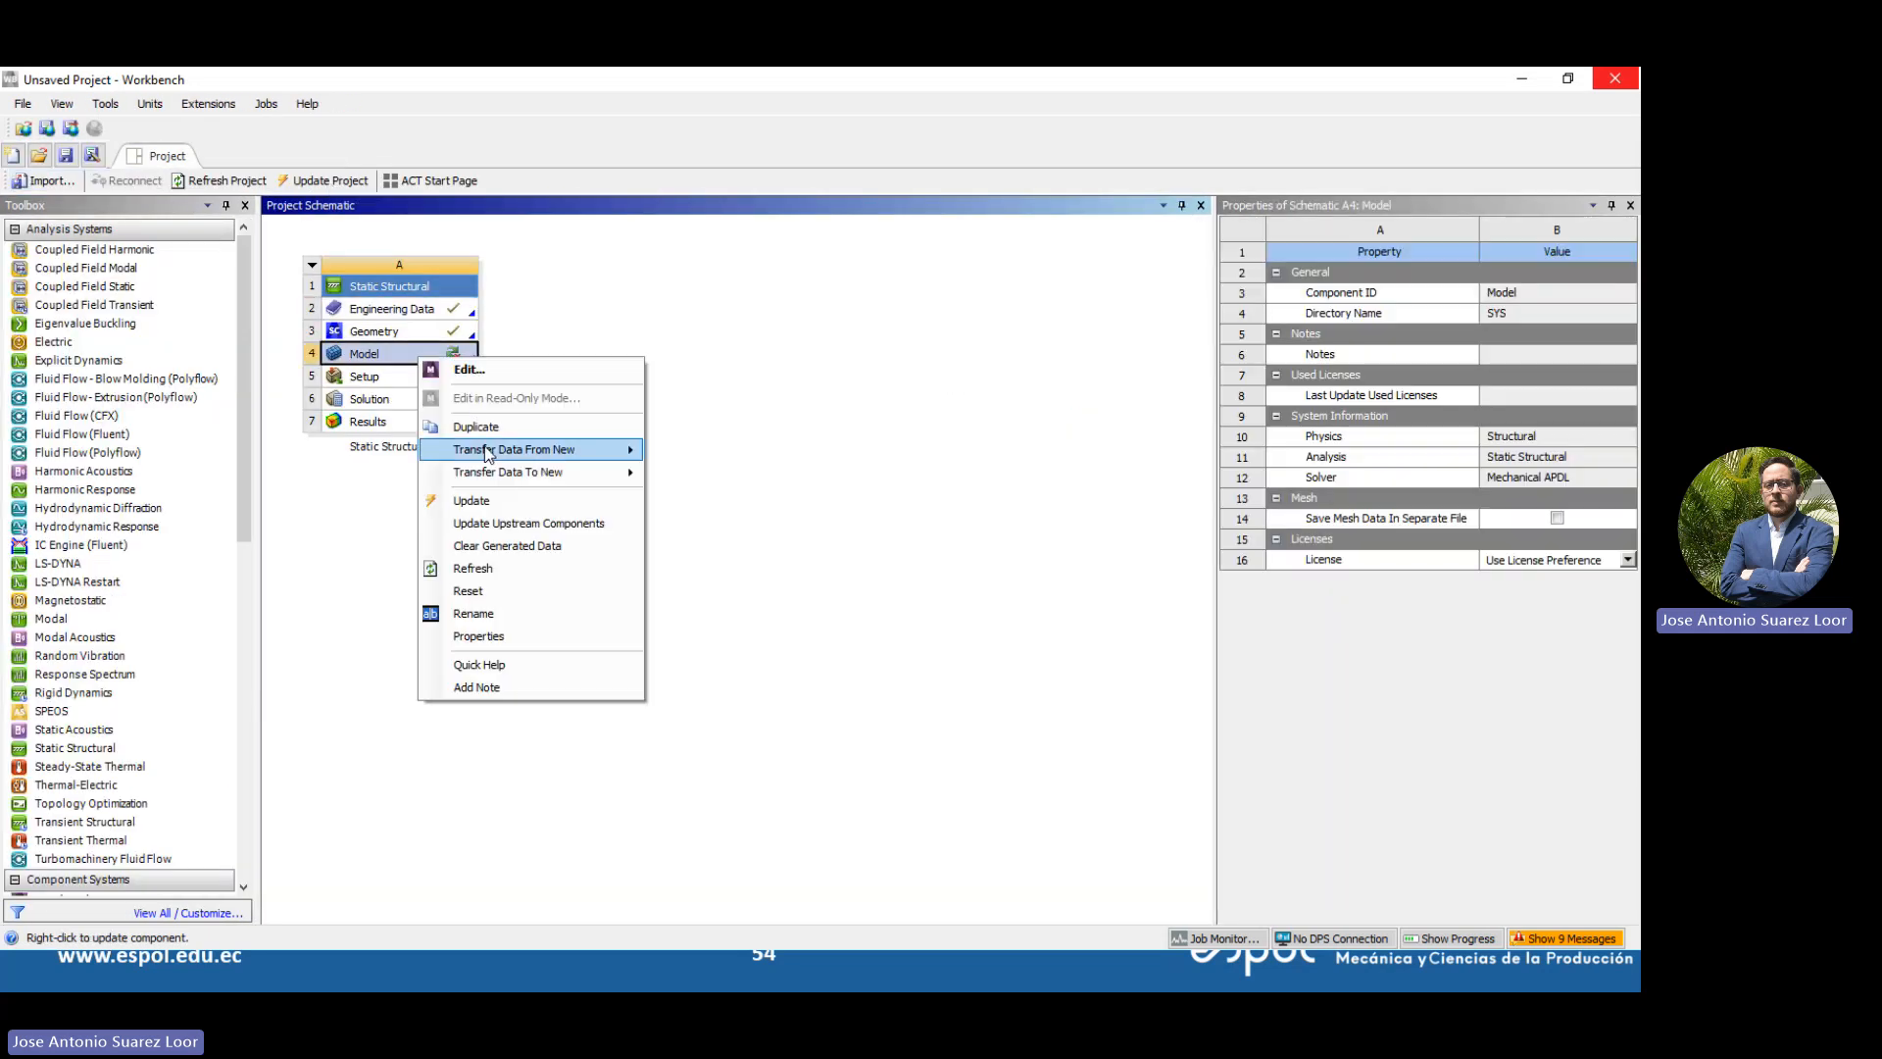
left_click(514, 369)
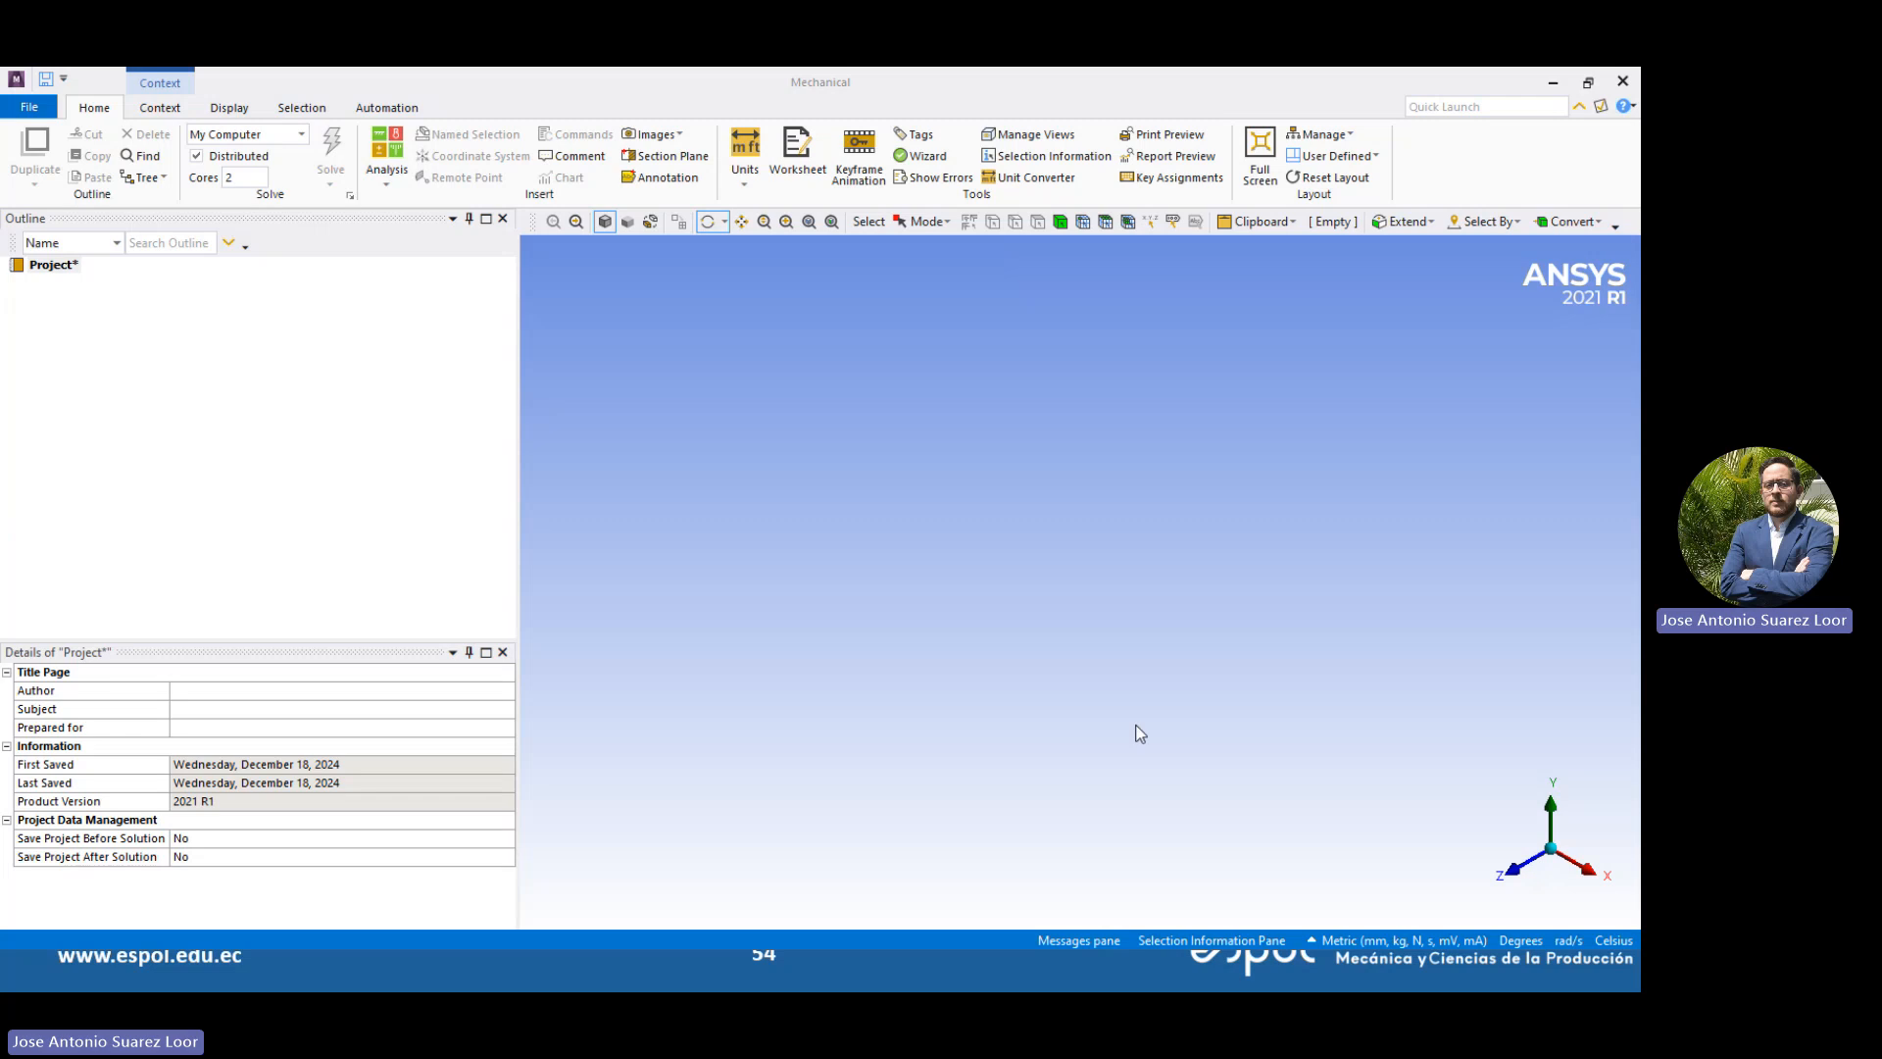
Switch to Microsoft Edge and search the web for "FACTORIAL DESING IN ANSYS"
key("super")
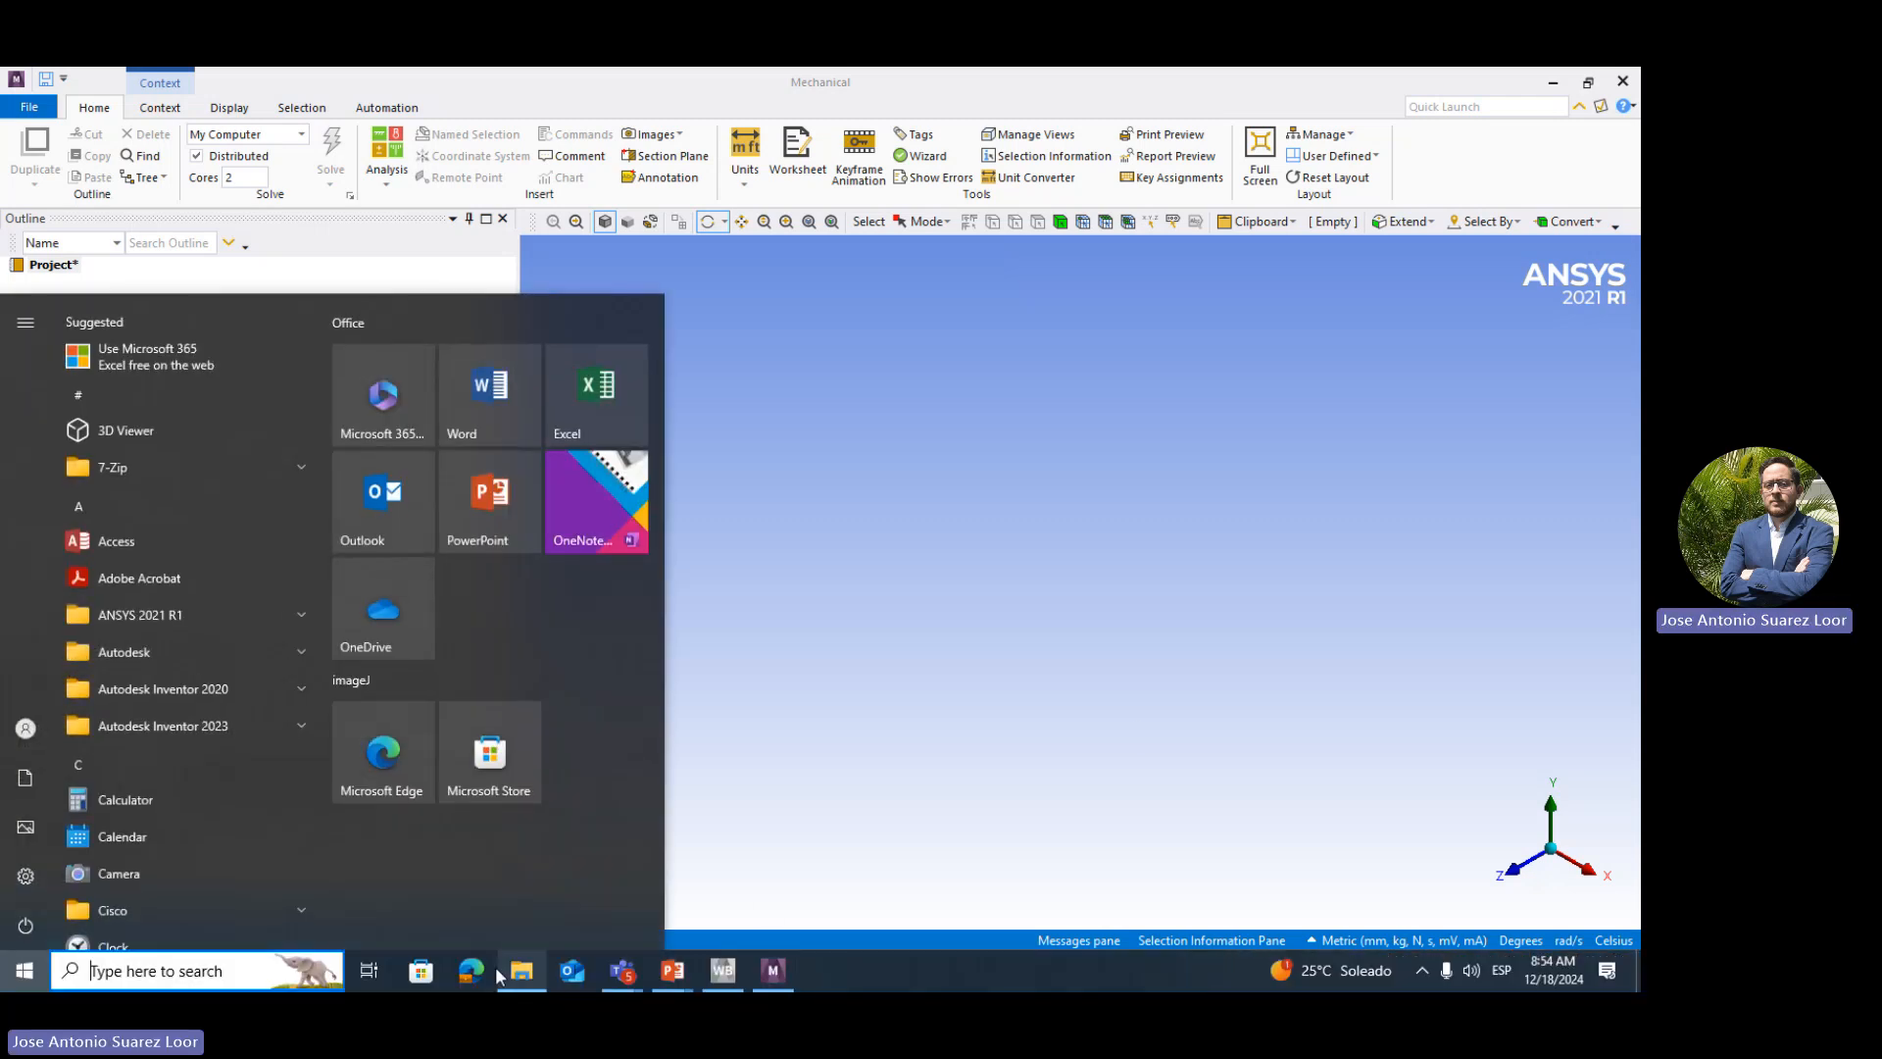
left_click(479, 968)
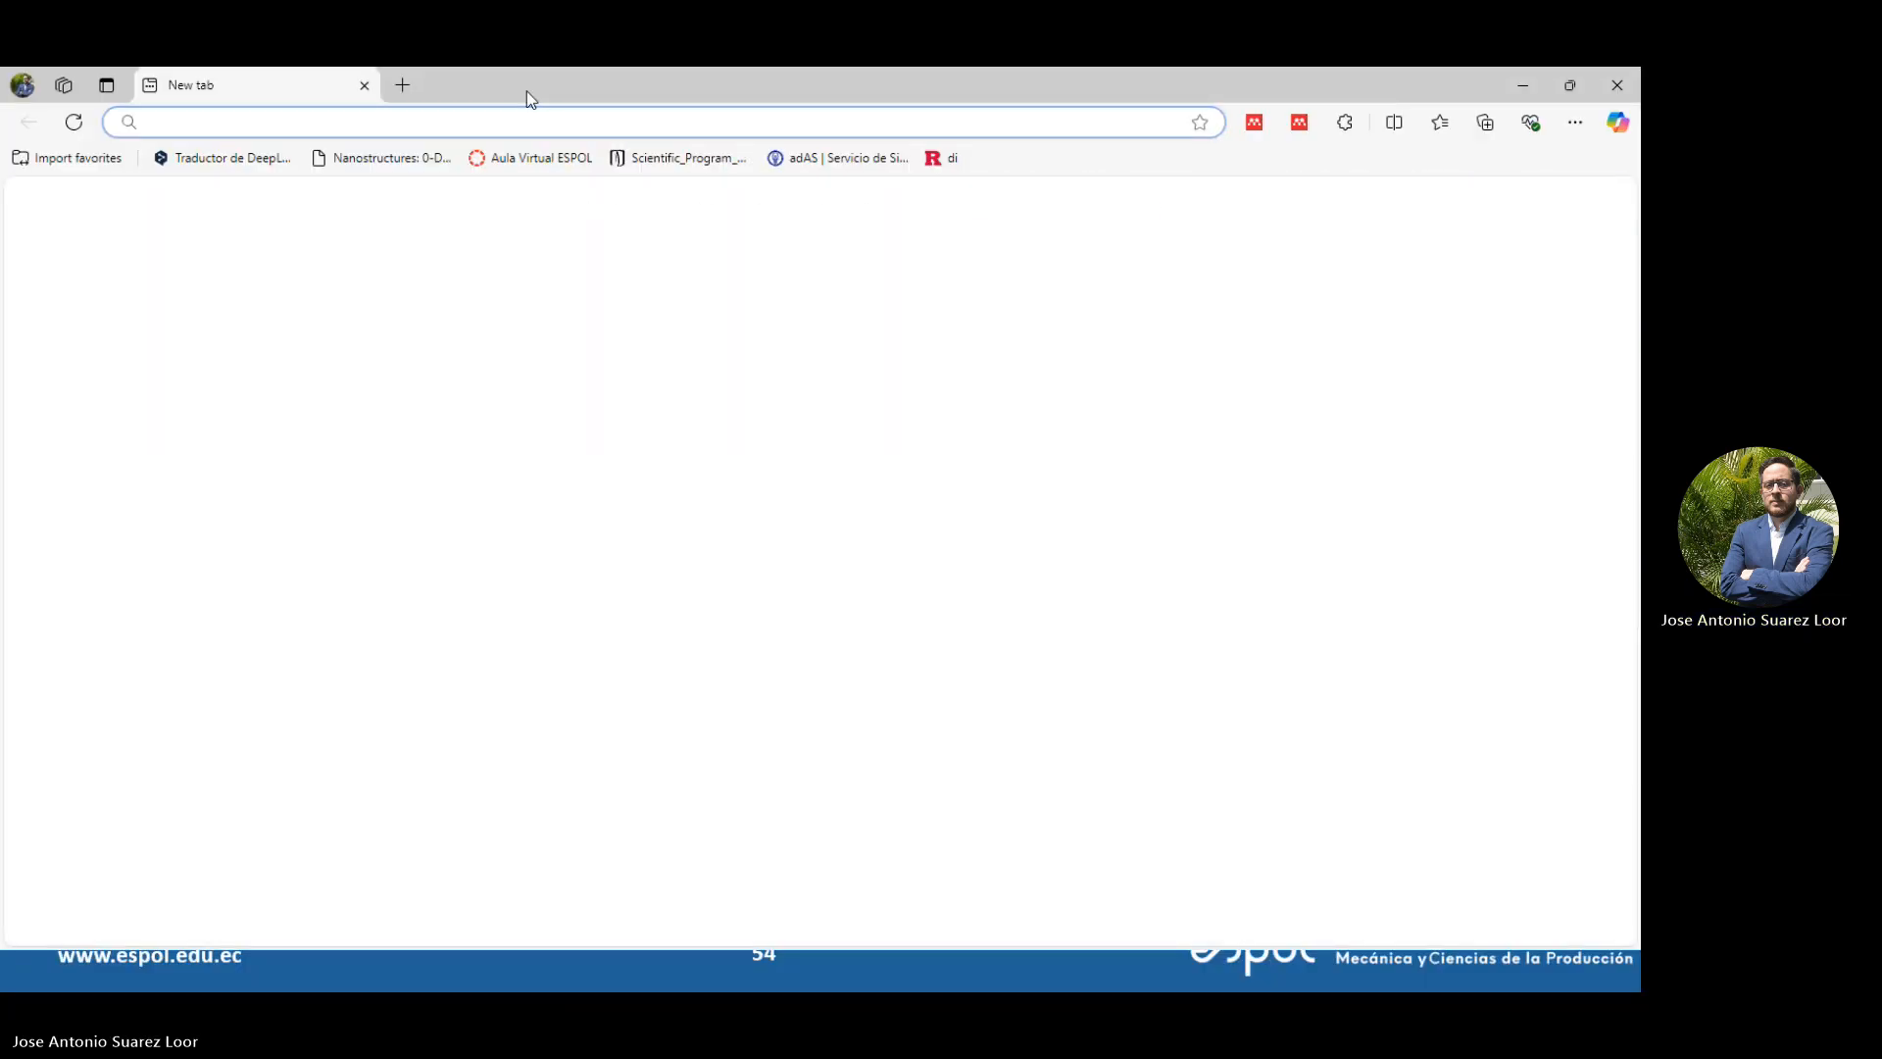
type("FACTORIAL")
key("Return")
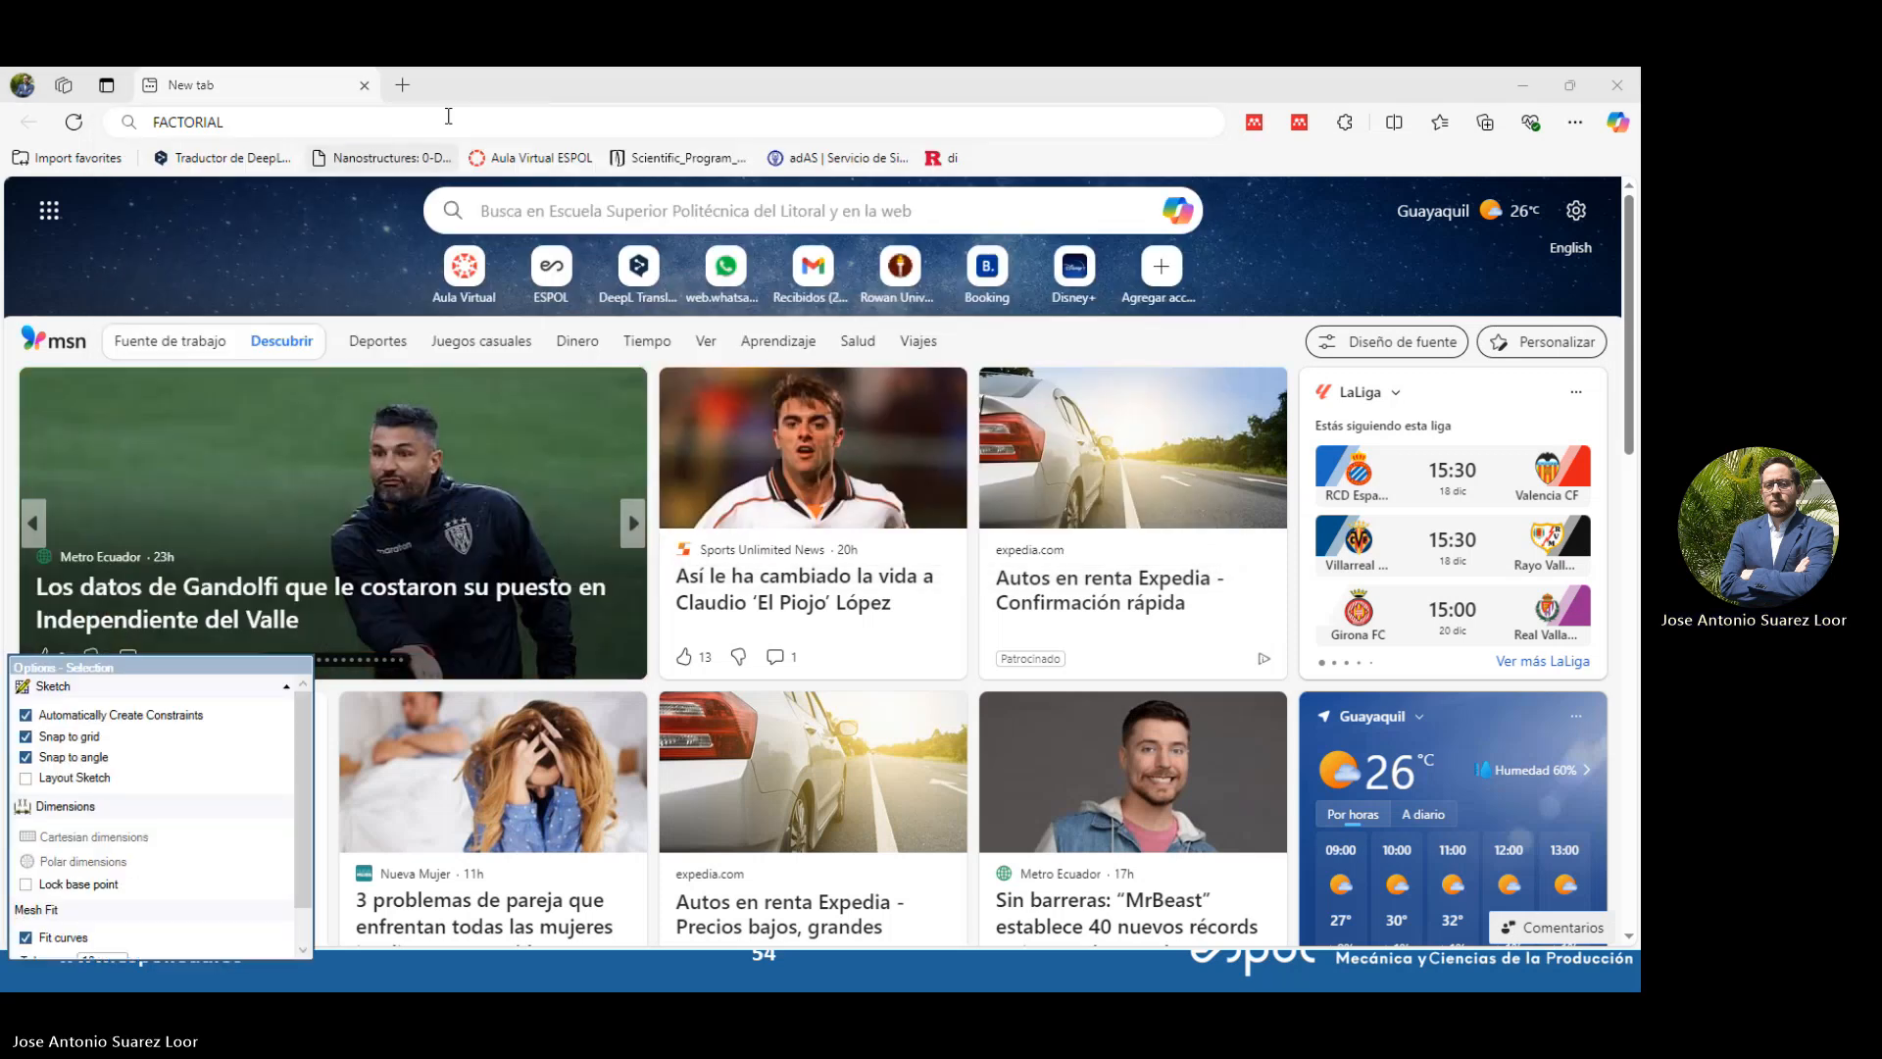
left_click(446, 118)
type("DESING")
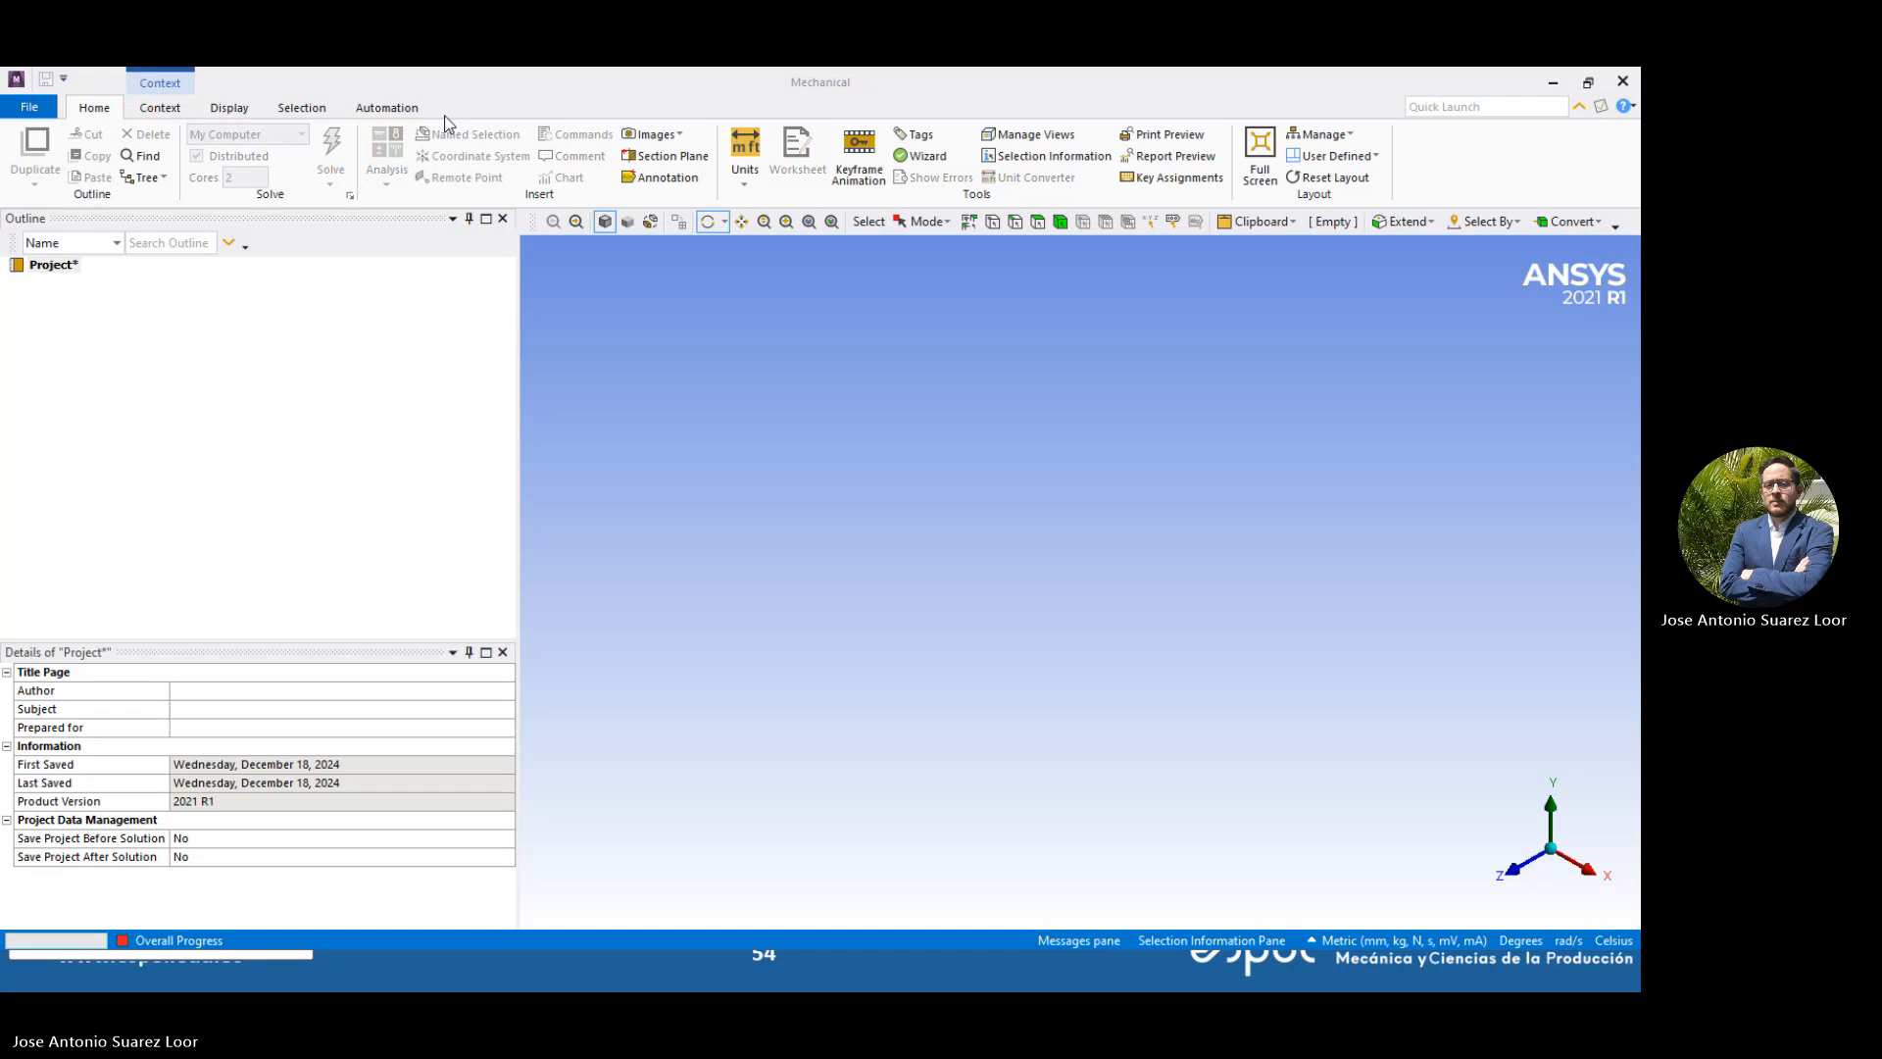
key("alt+Tab")
key("alt+Tab")
key("alt+Tab")
key("alt+Tab")
key("alt+Tab")
key("alt+Tab")
key("alt+Tab")
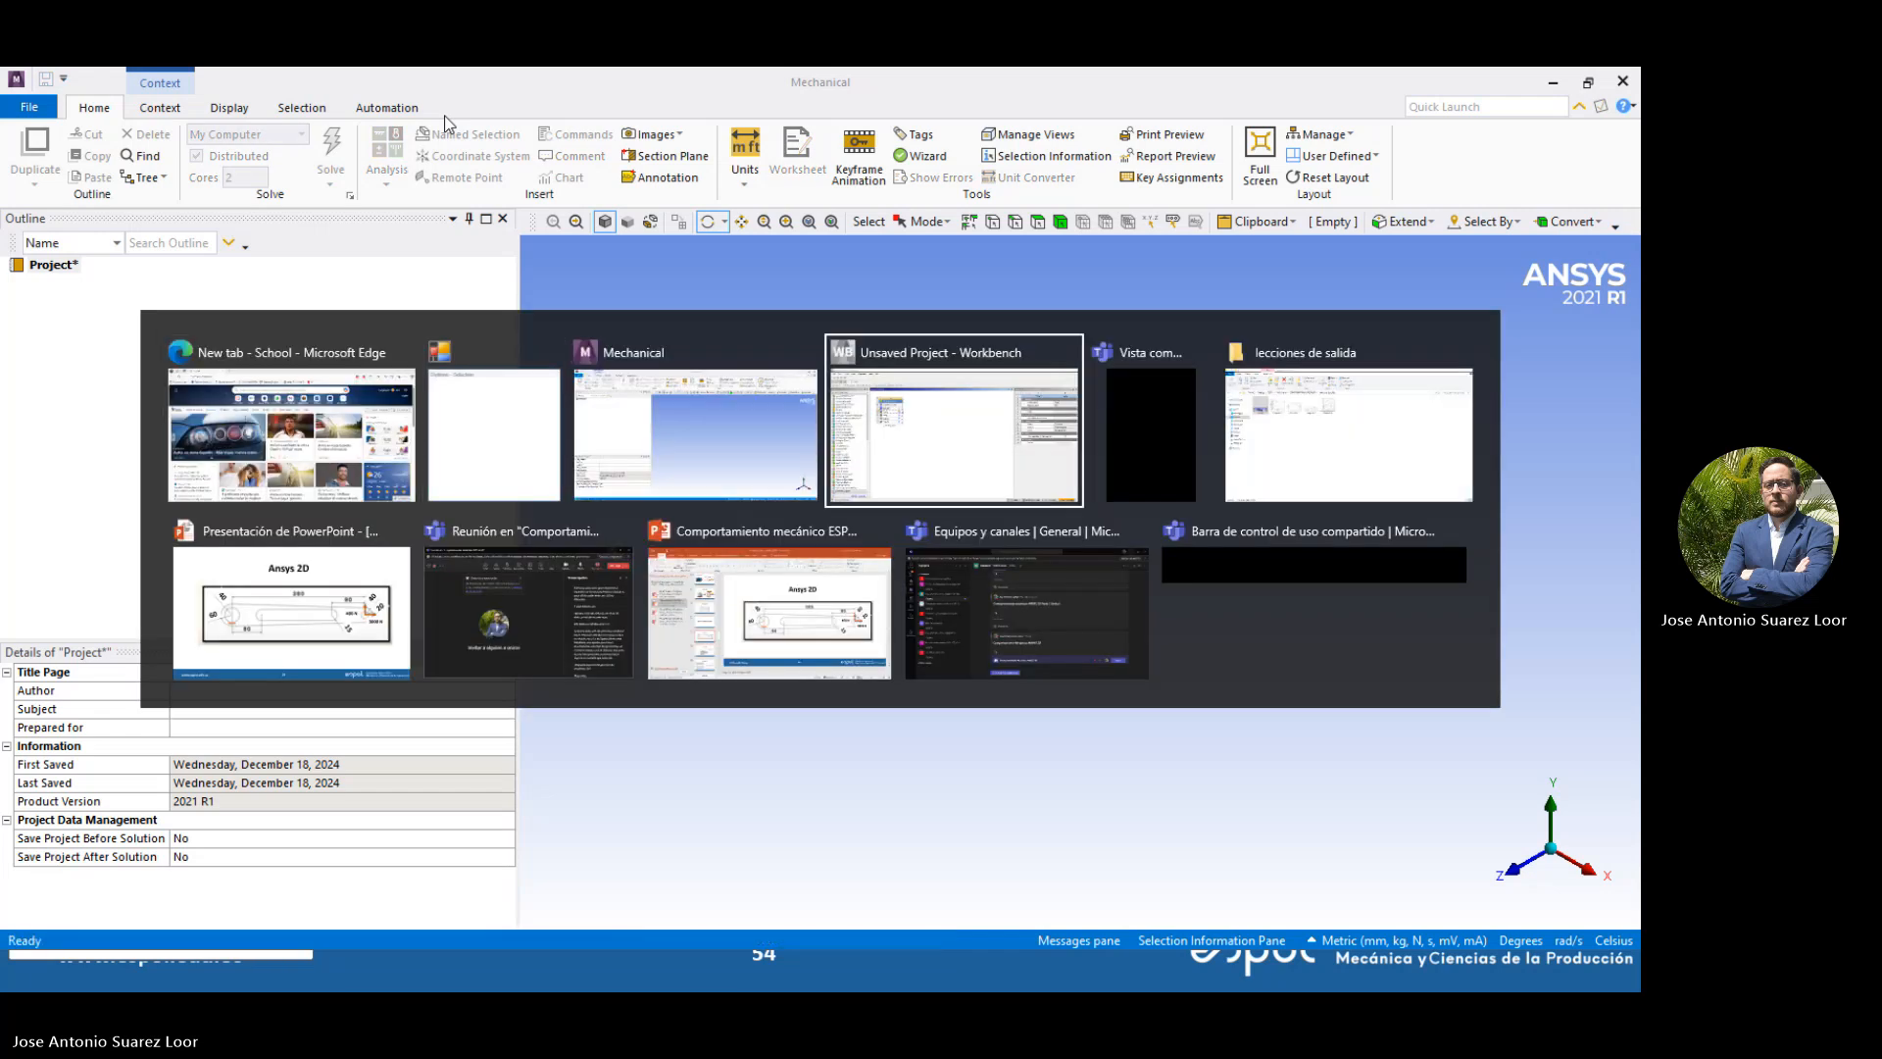
key("shift+alt+Tab")
key("shift+alt+Tab")
key("shift+alt+Tab")
key("shift+alt+Tab")
key("shift+alt+Tab")
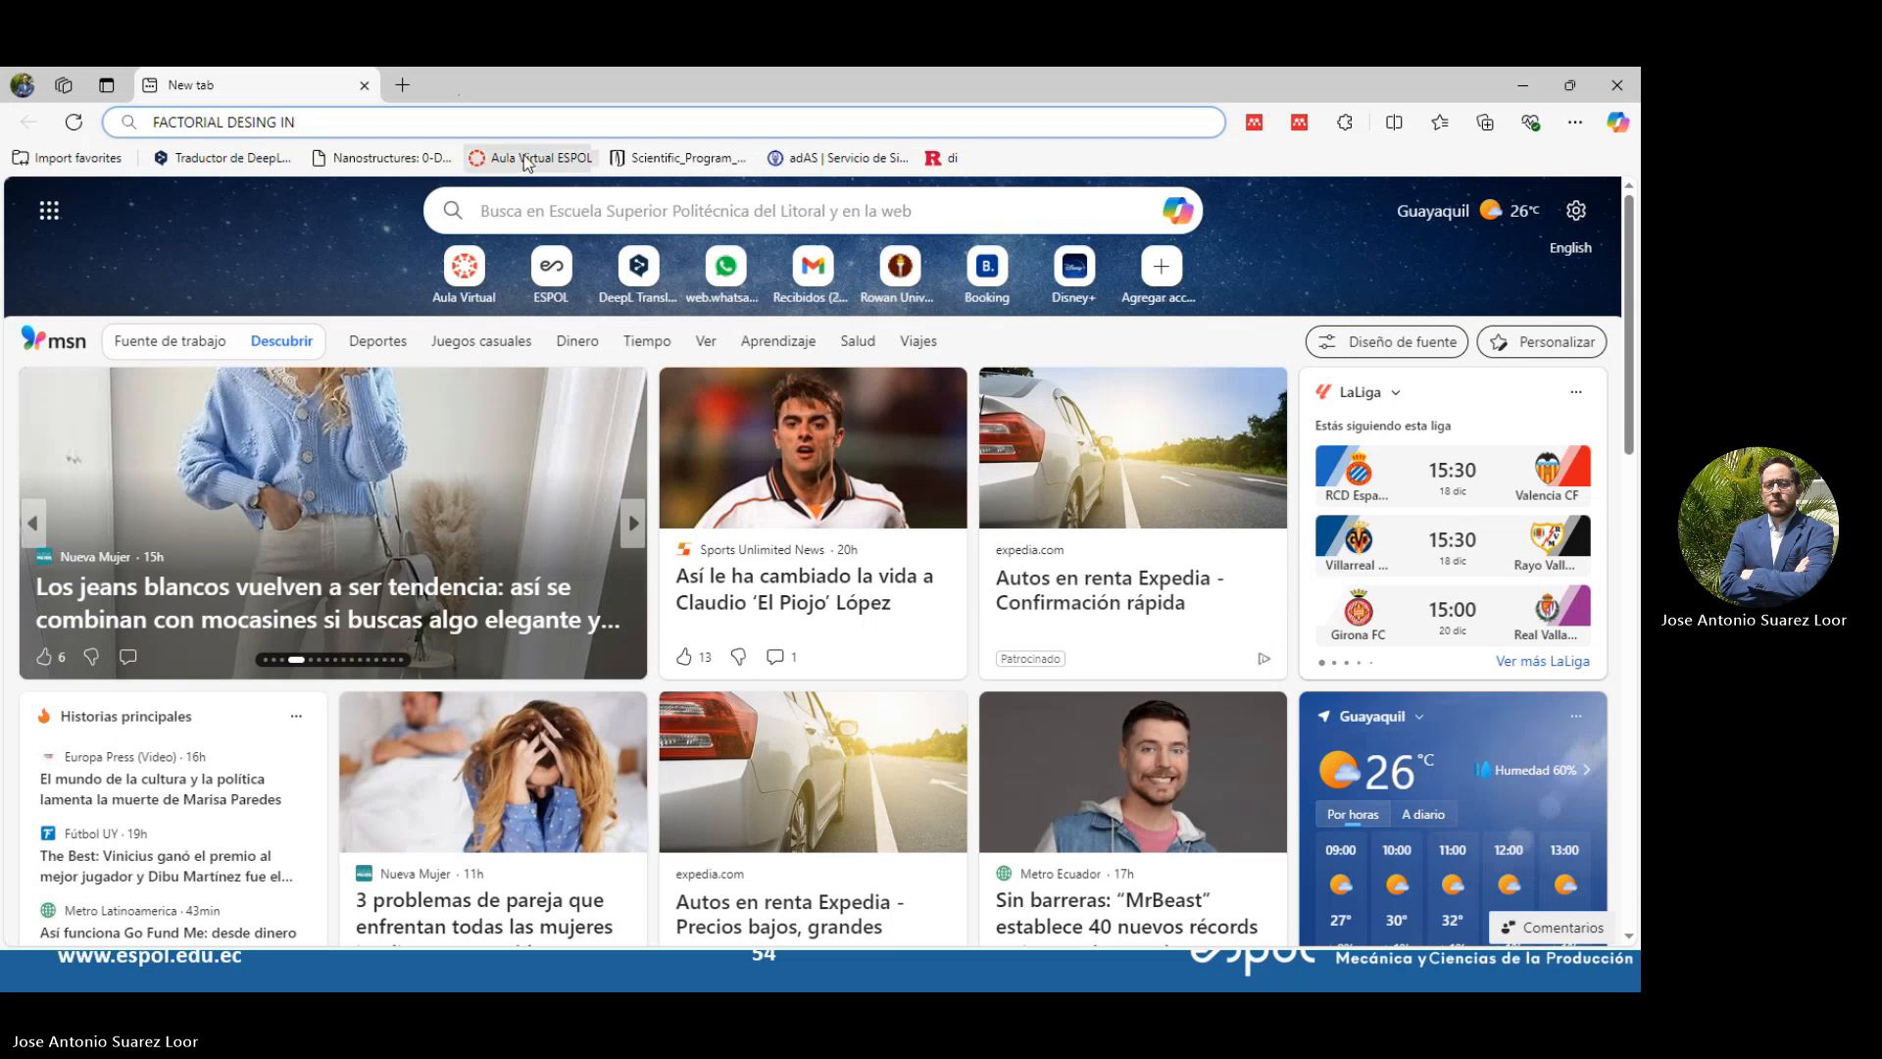
type("ANSYS")
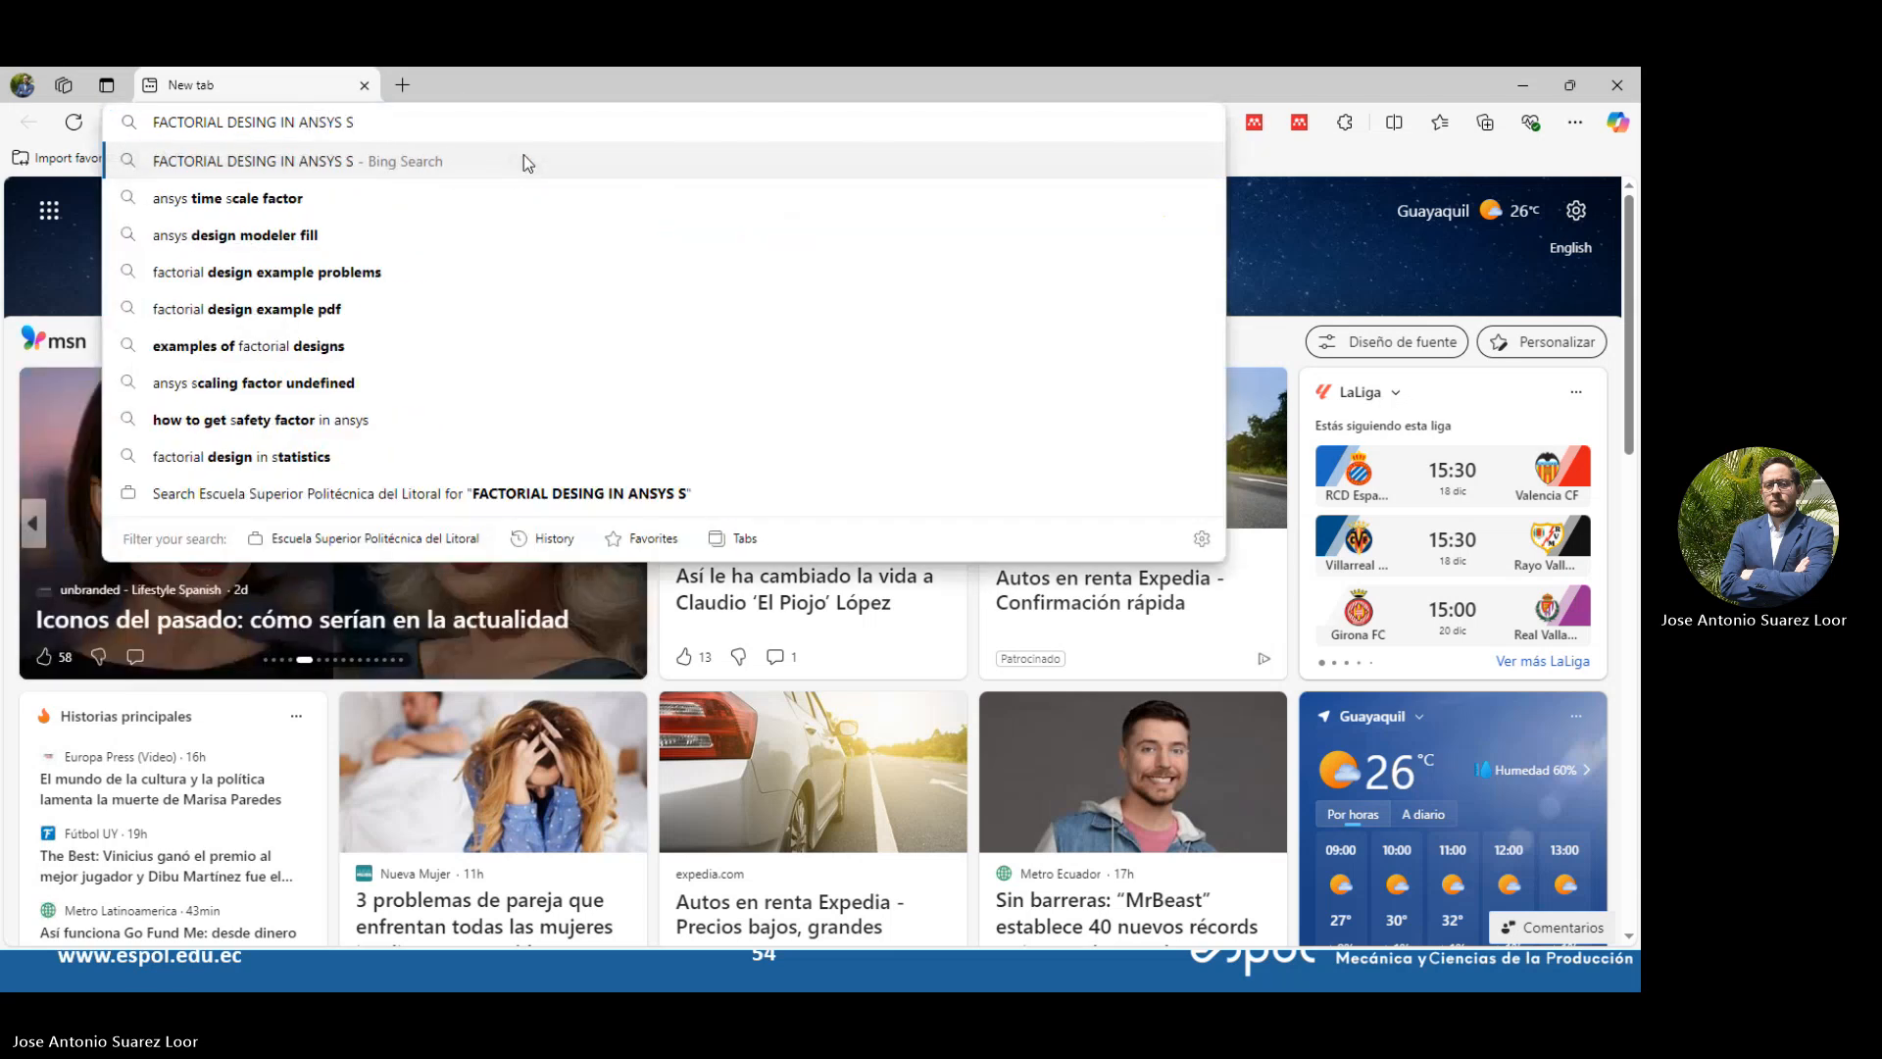
key("Return")
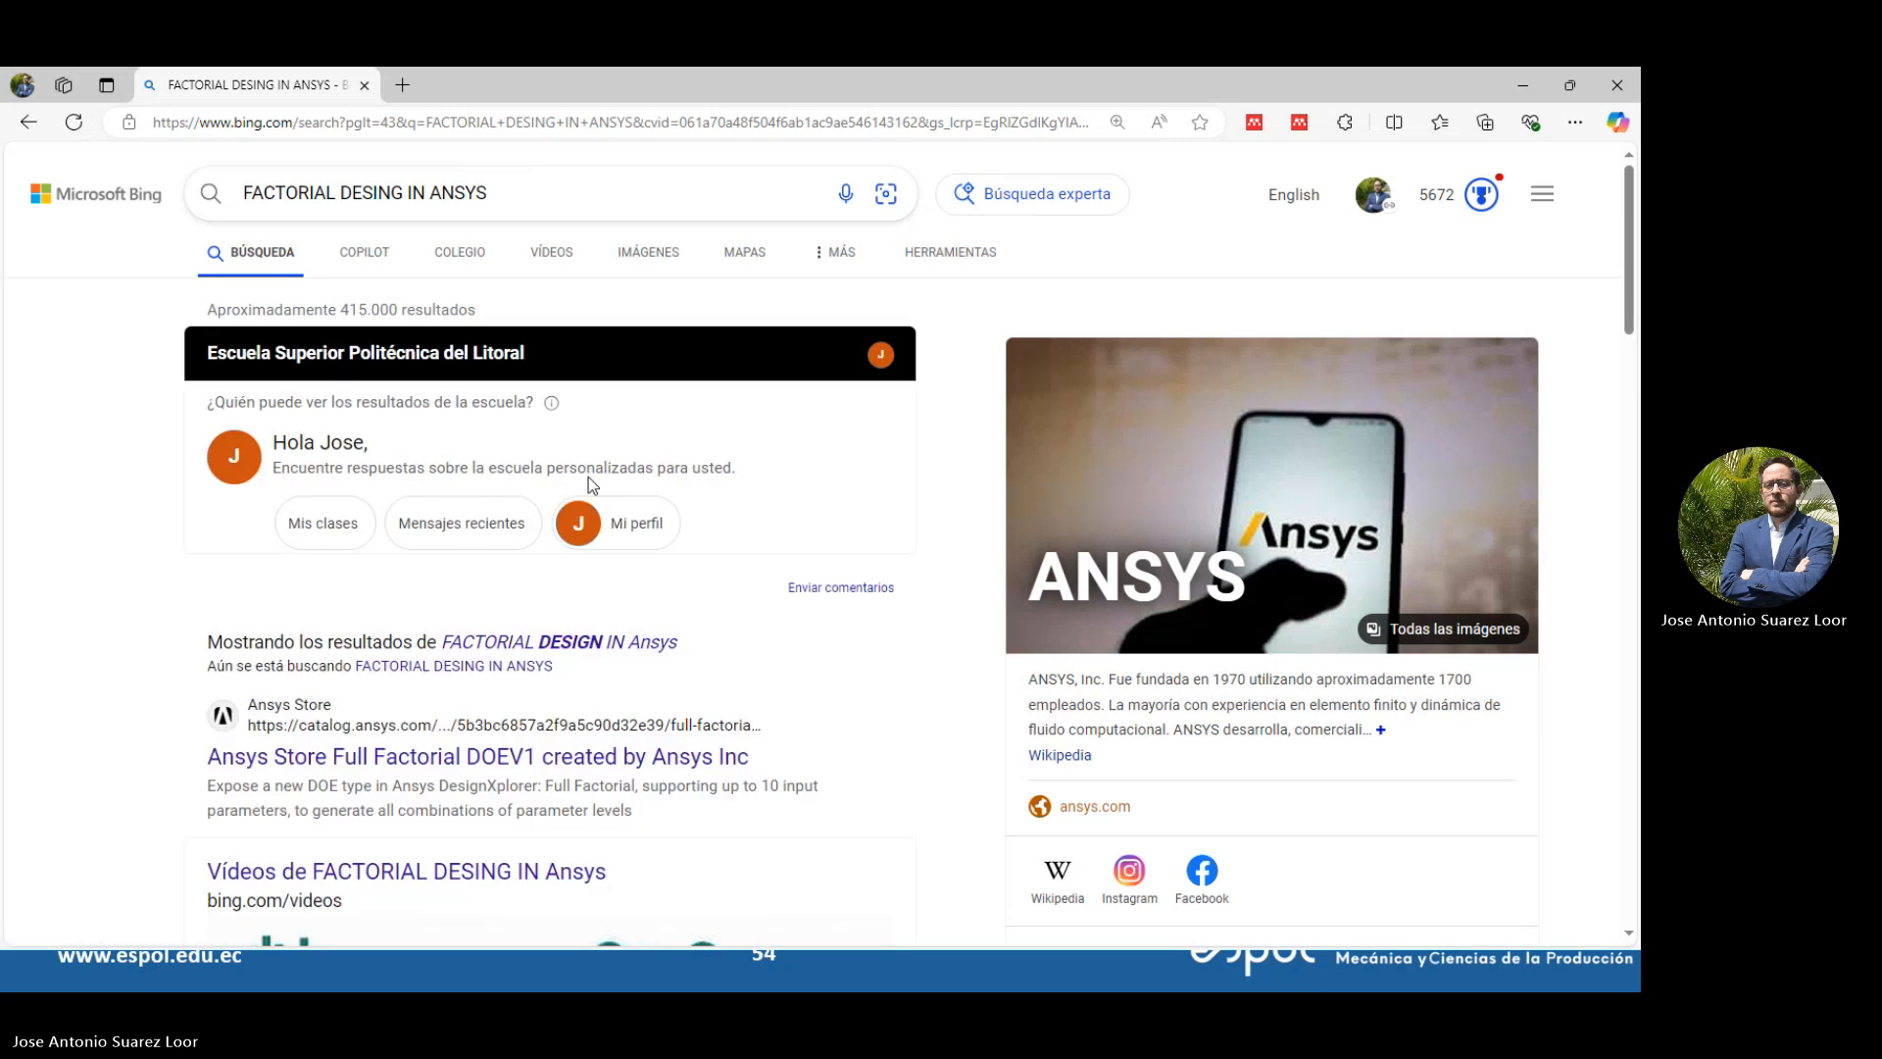
Look through the search results on factorial design, opening the Ansys Store Catalog separately, and return to Mechanical
scroll(652, 605, "down", 5)
scroll(652, 605, "down", 12)
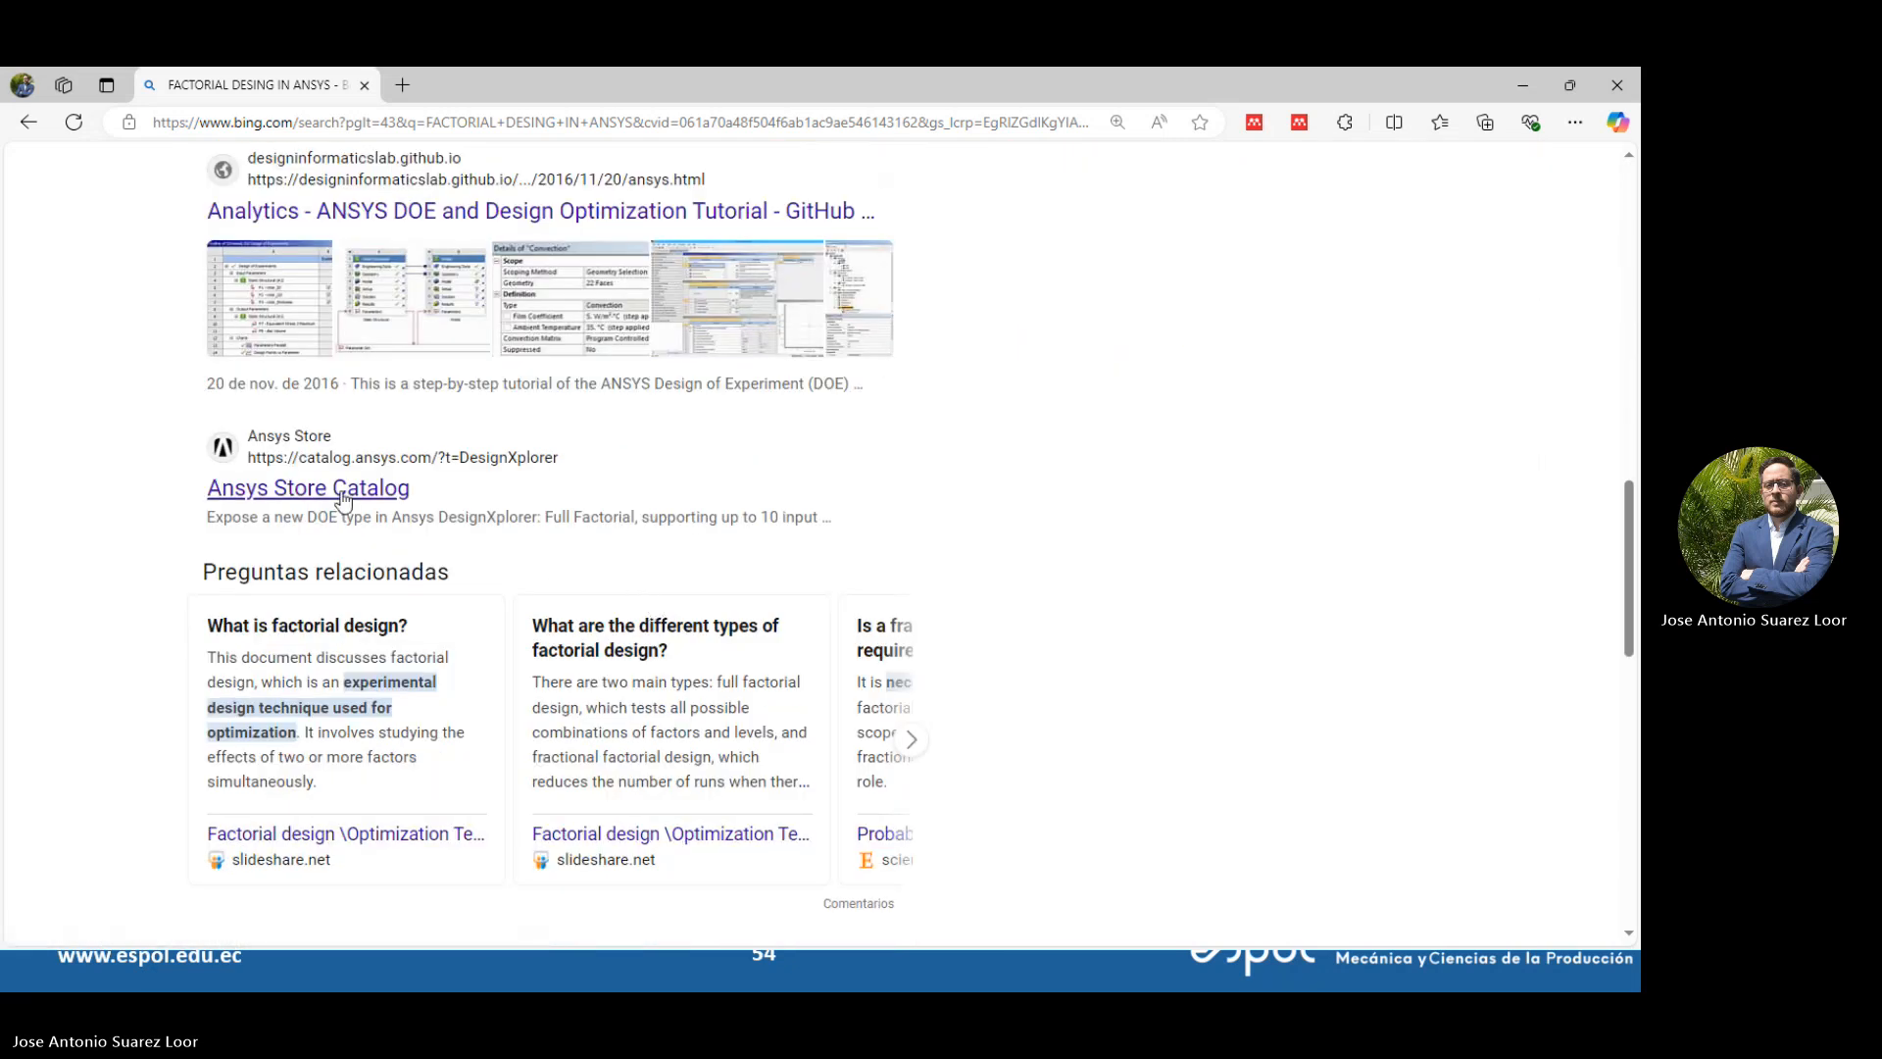
left_click(301, 490)
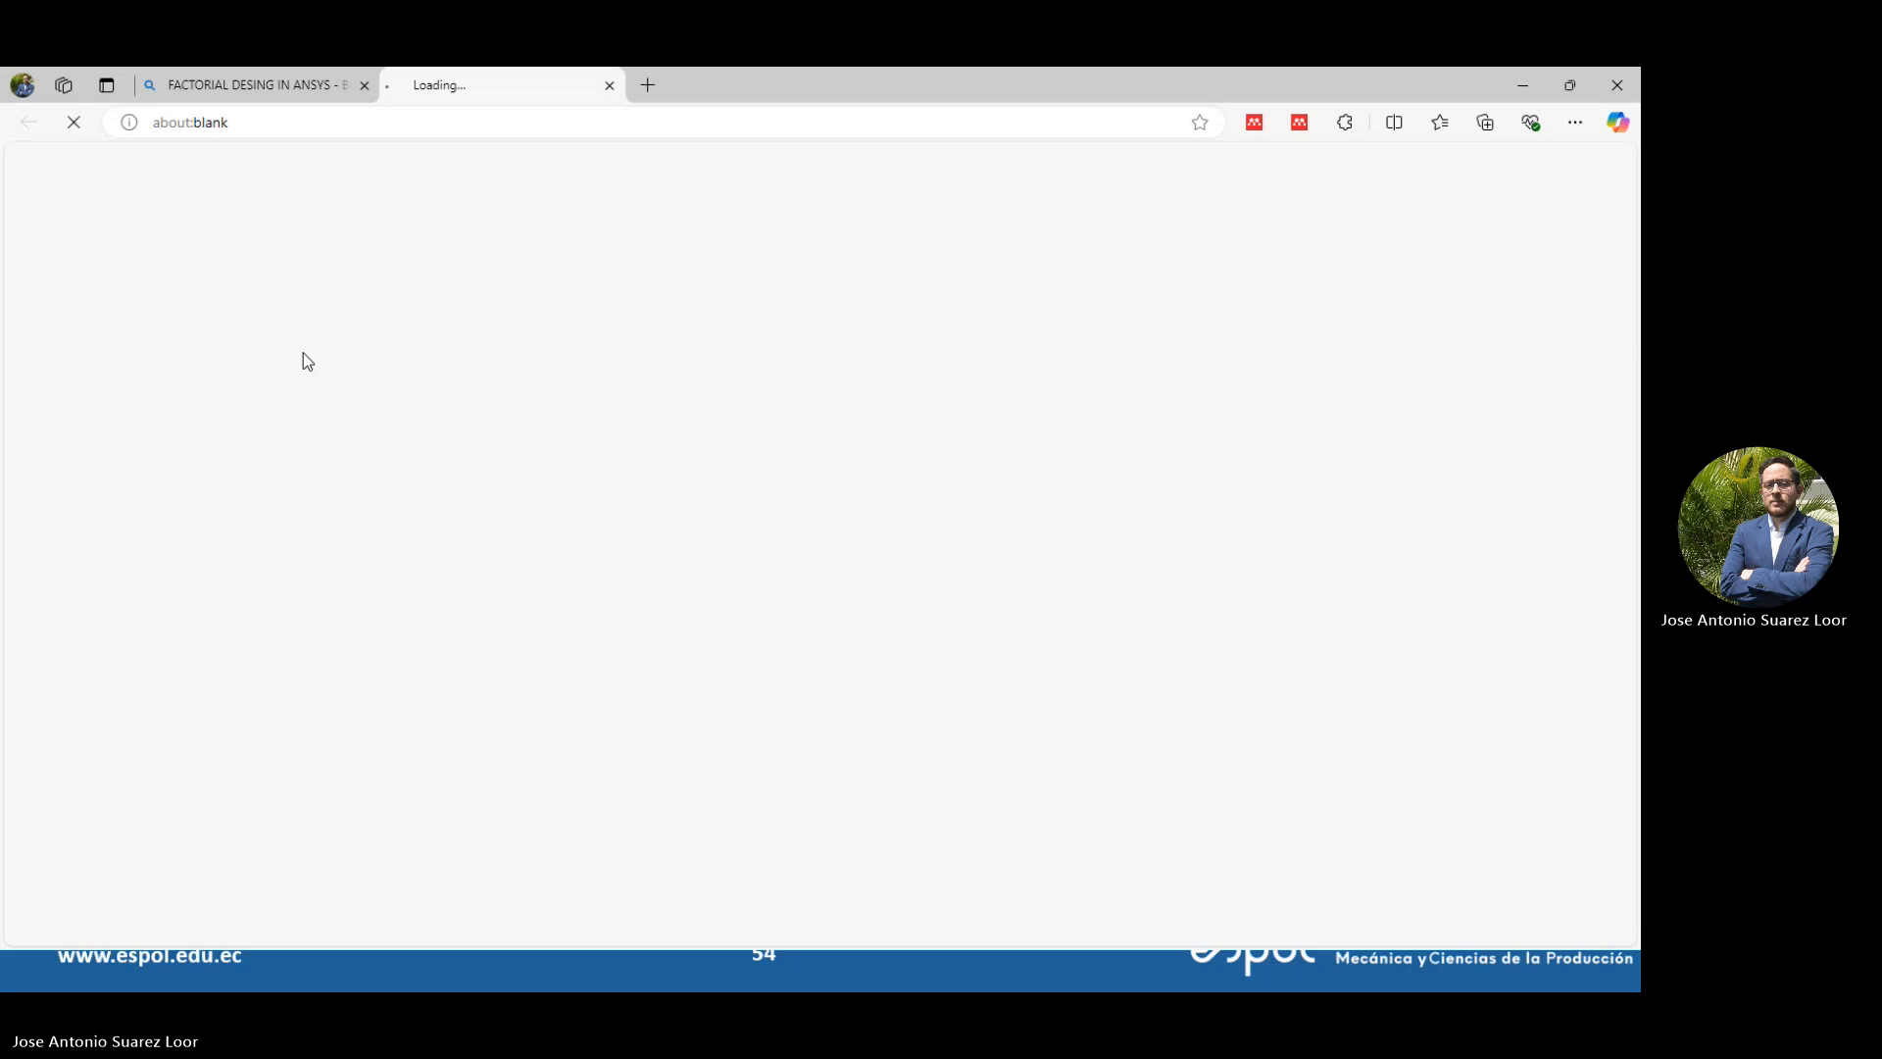
left_click(294, 84)
scroll(424, 508, "down", 8)
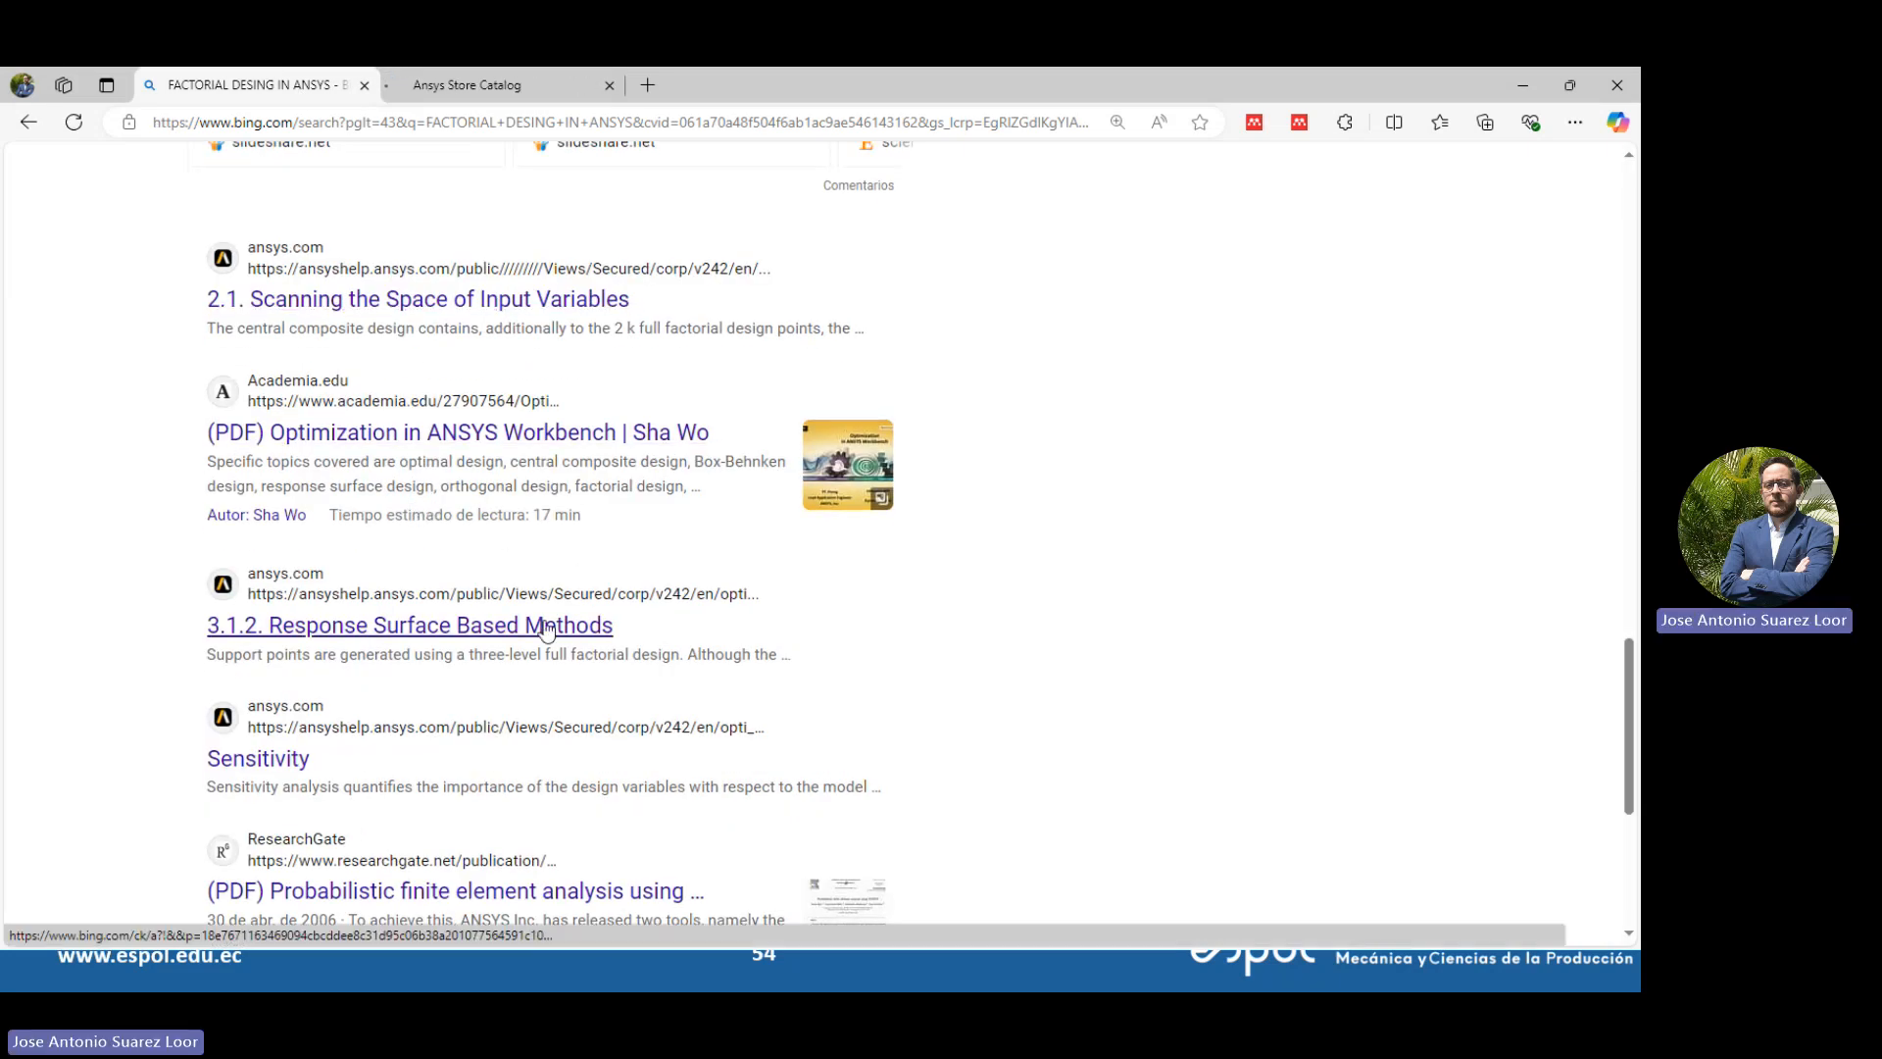
scroll(564, 619, "up", 7)
scroll(565, 618, "up", 15)
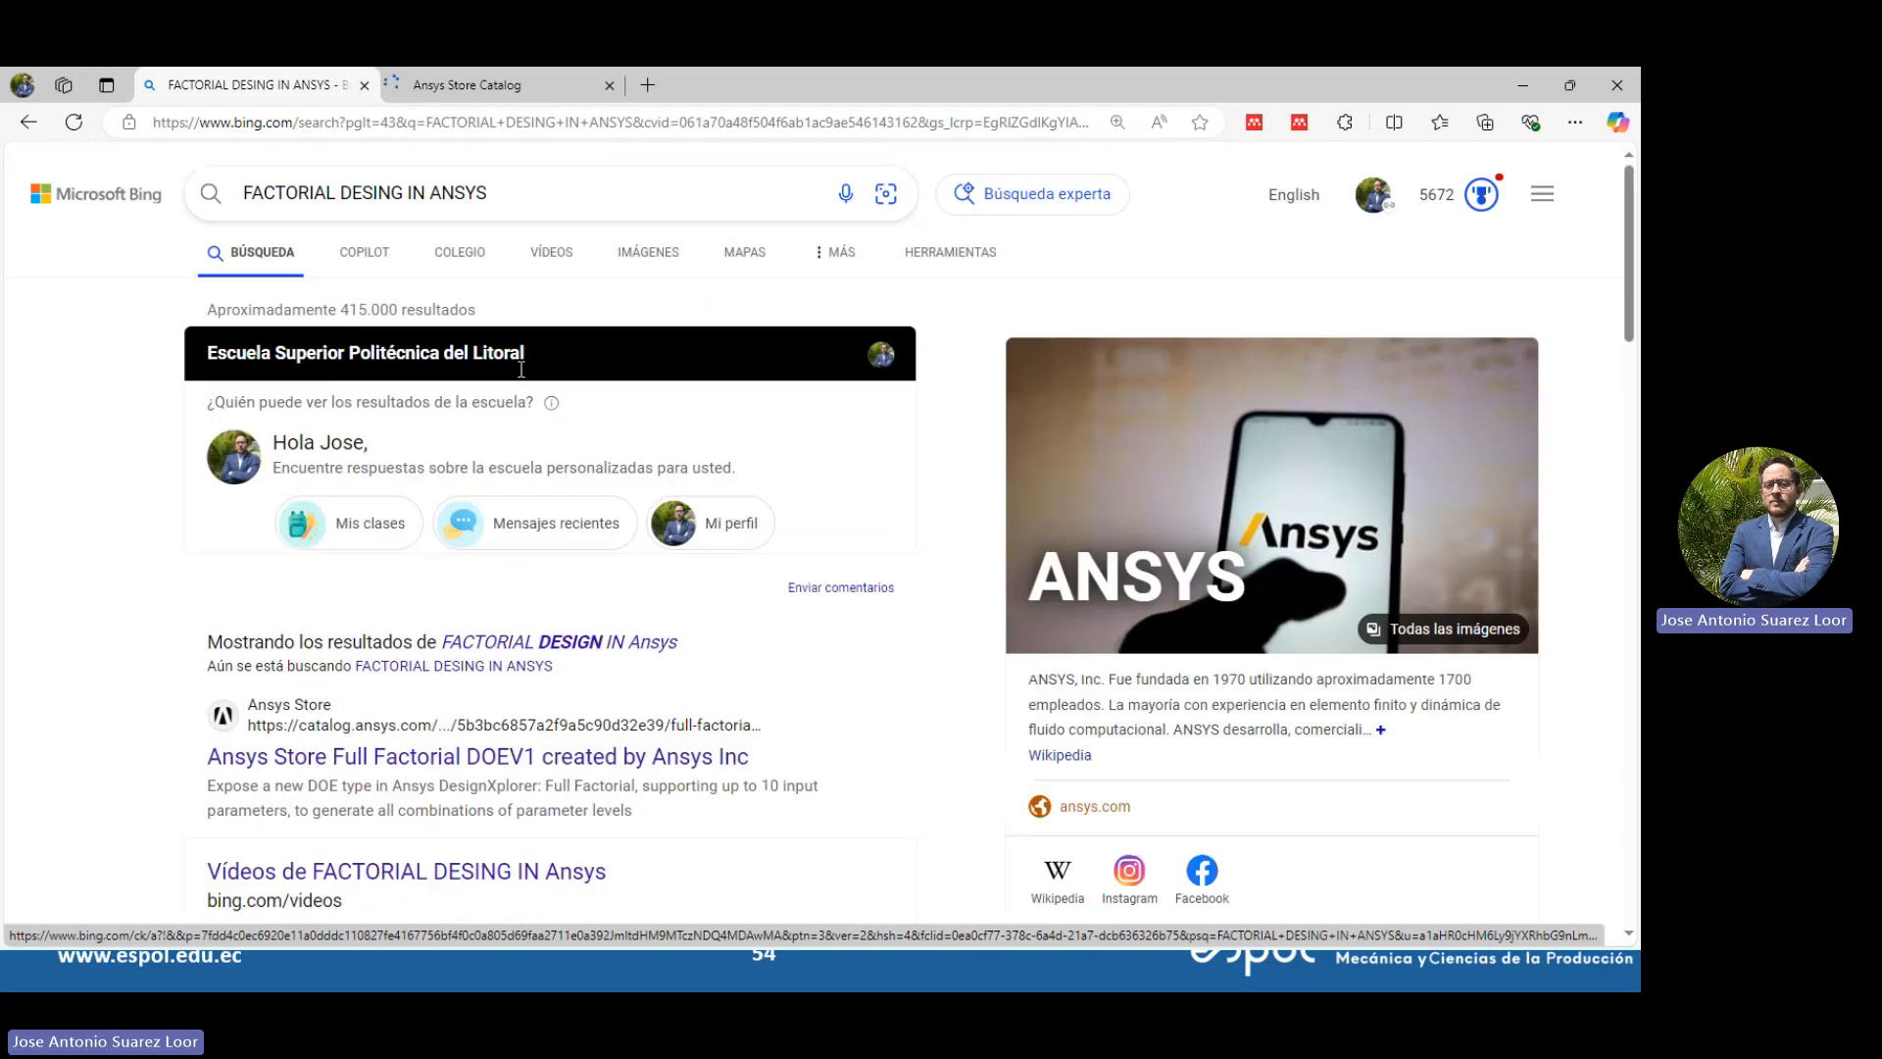
left_click(505, 192)
left_click(1522, 84)
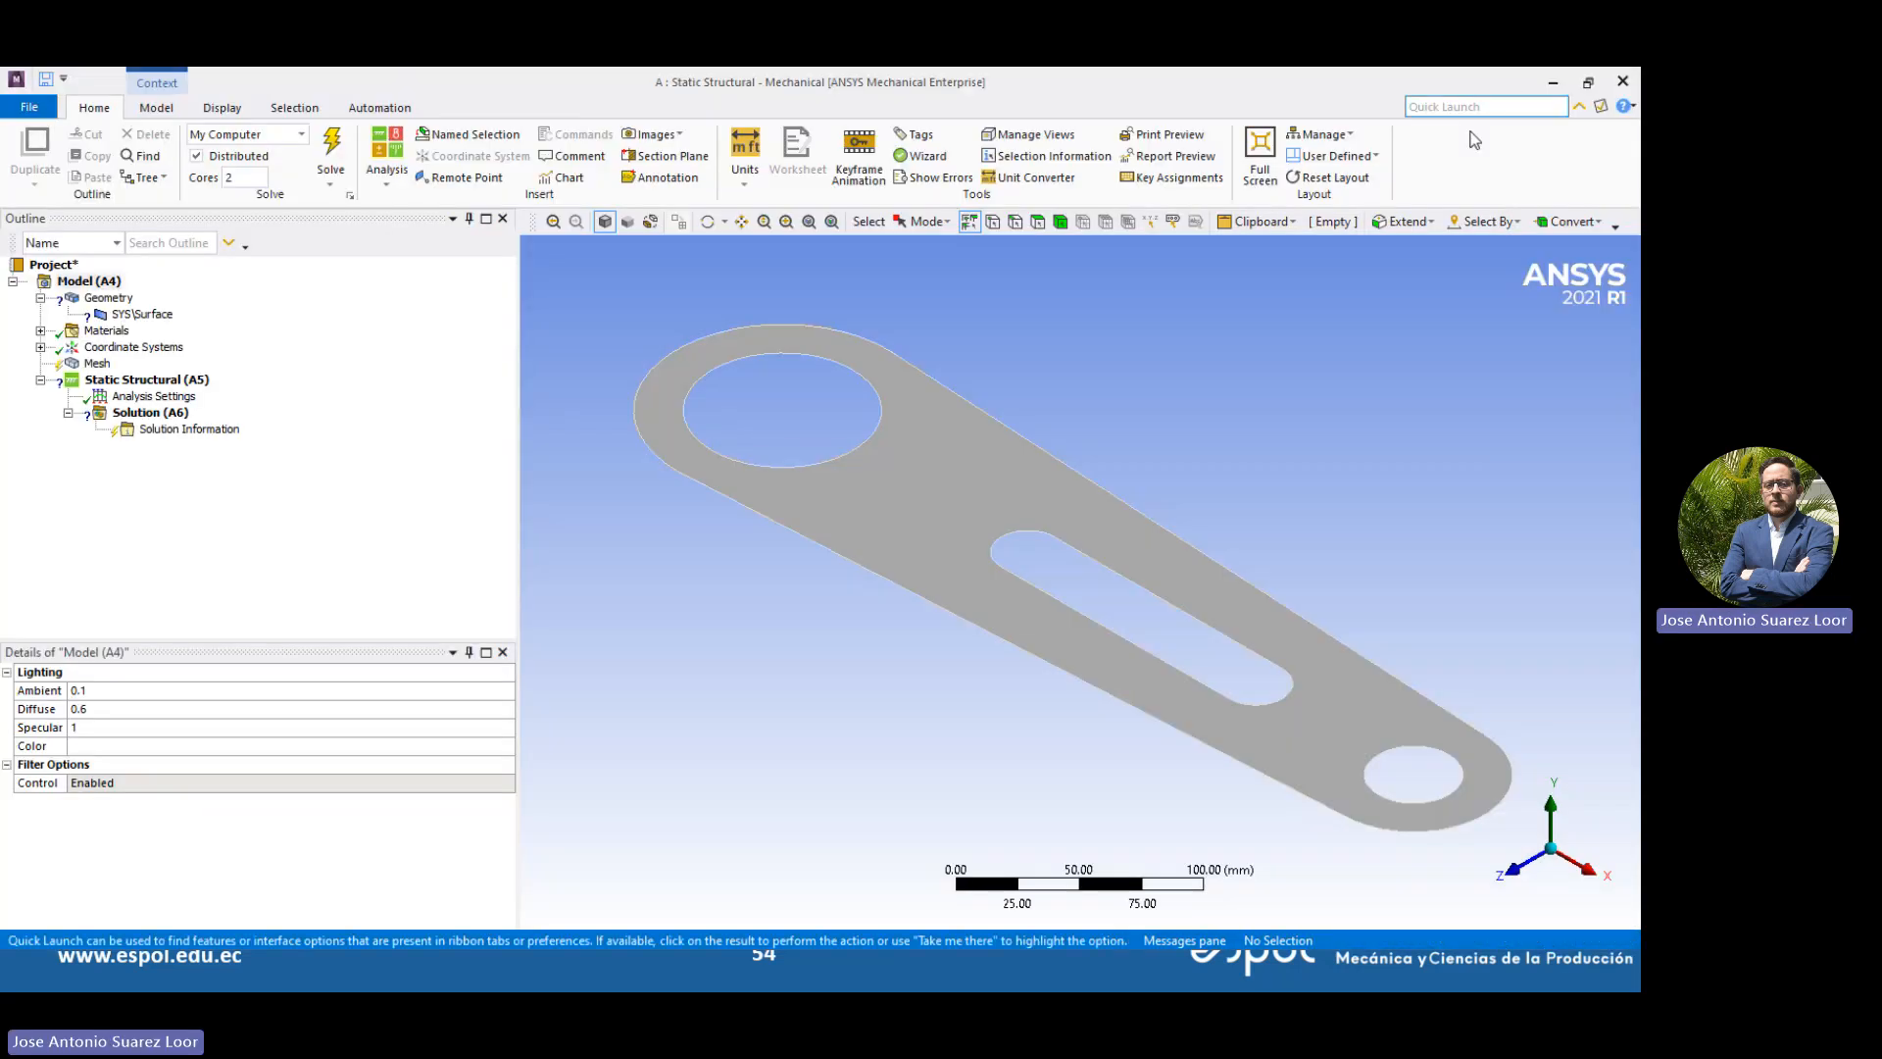
Set the thickness of the SYS\Surface body to 5 mm
left_click(142, 314)
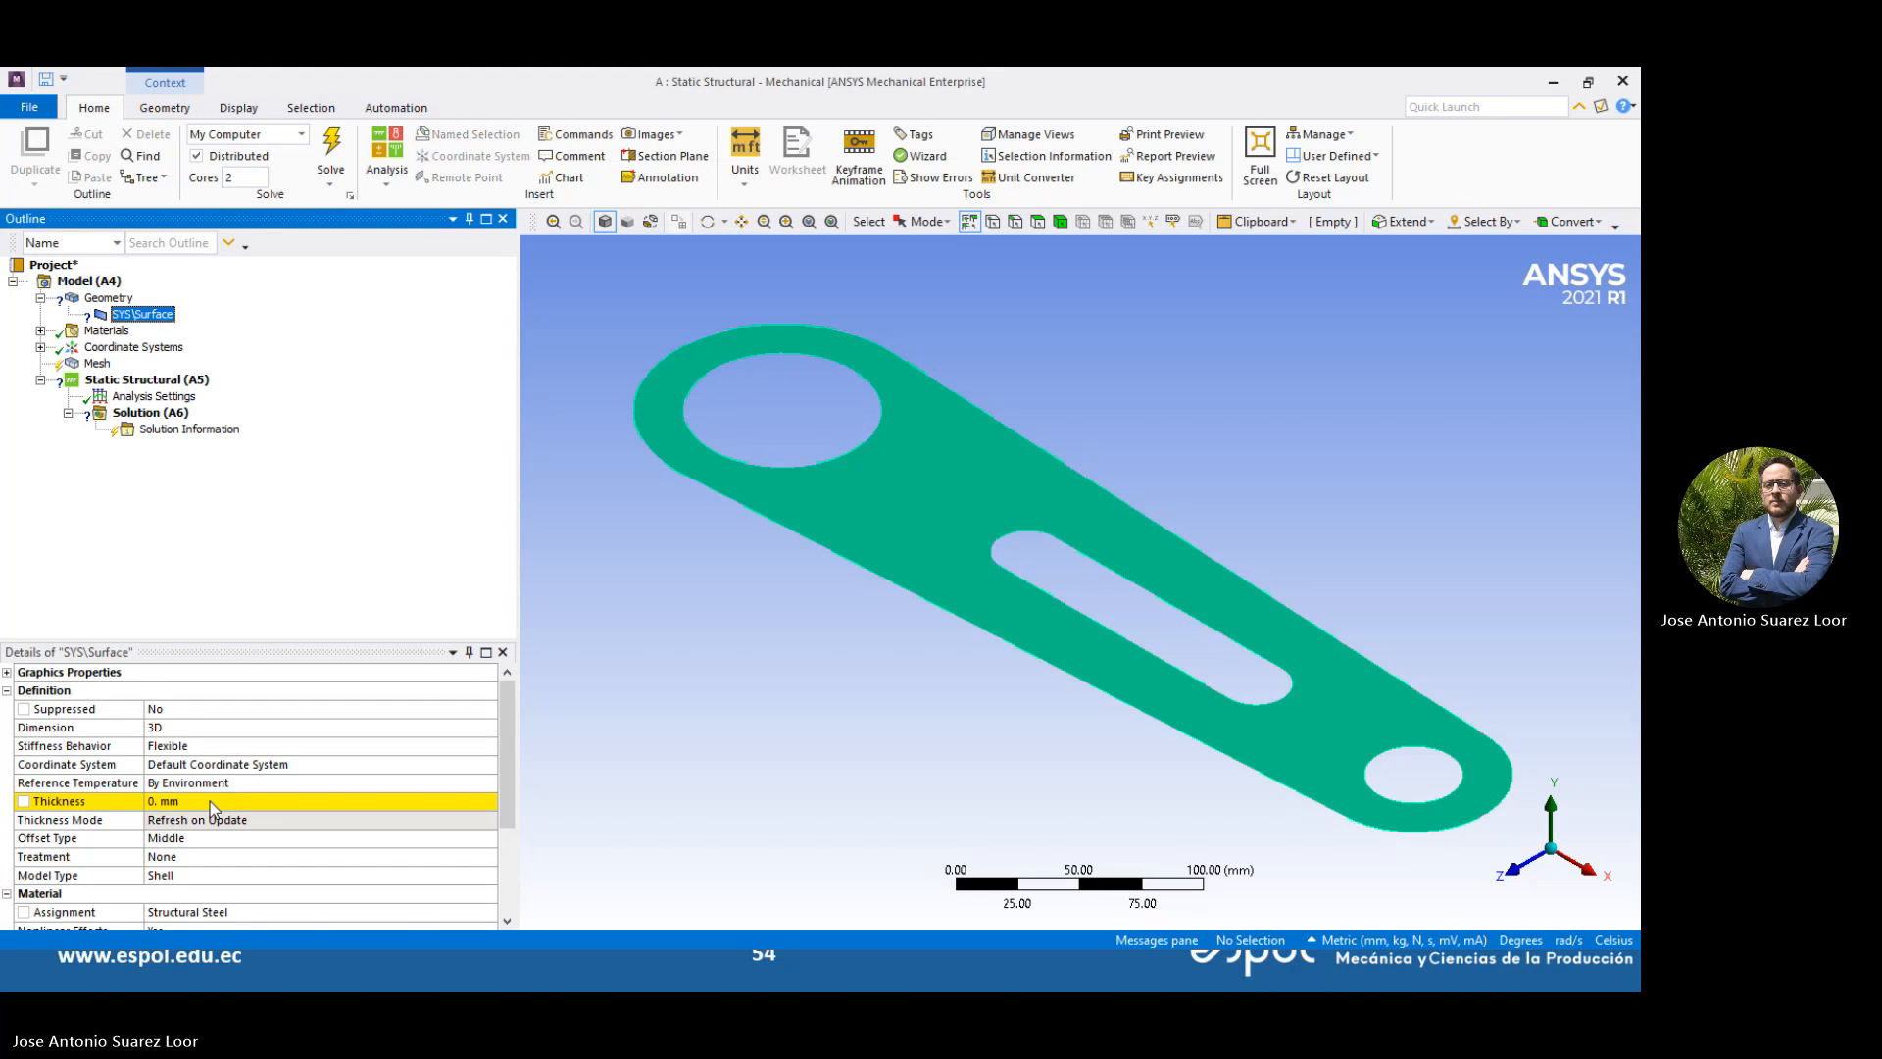
left_click(212, 801)
type("5")
key("Return")
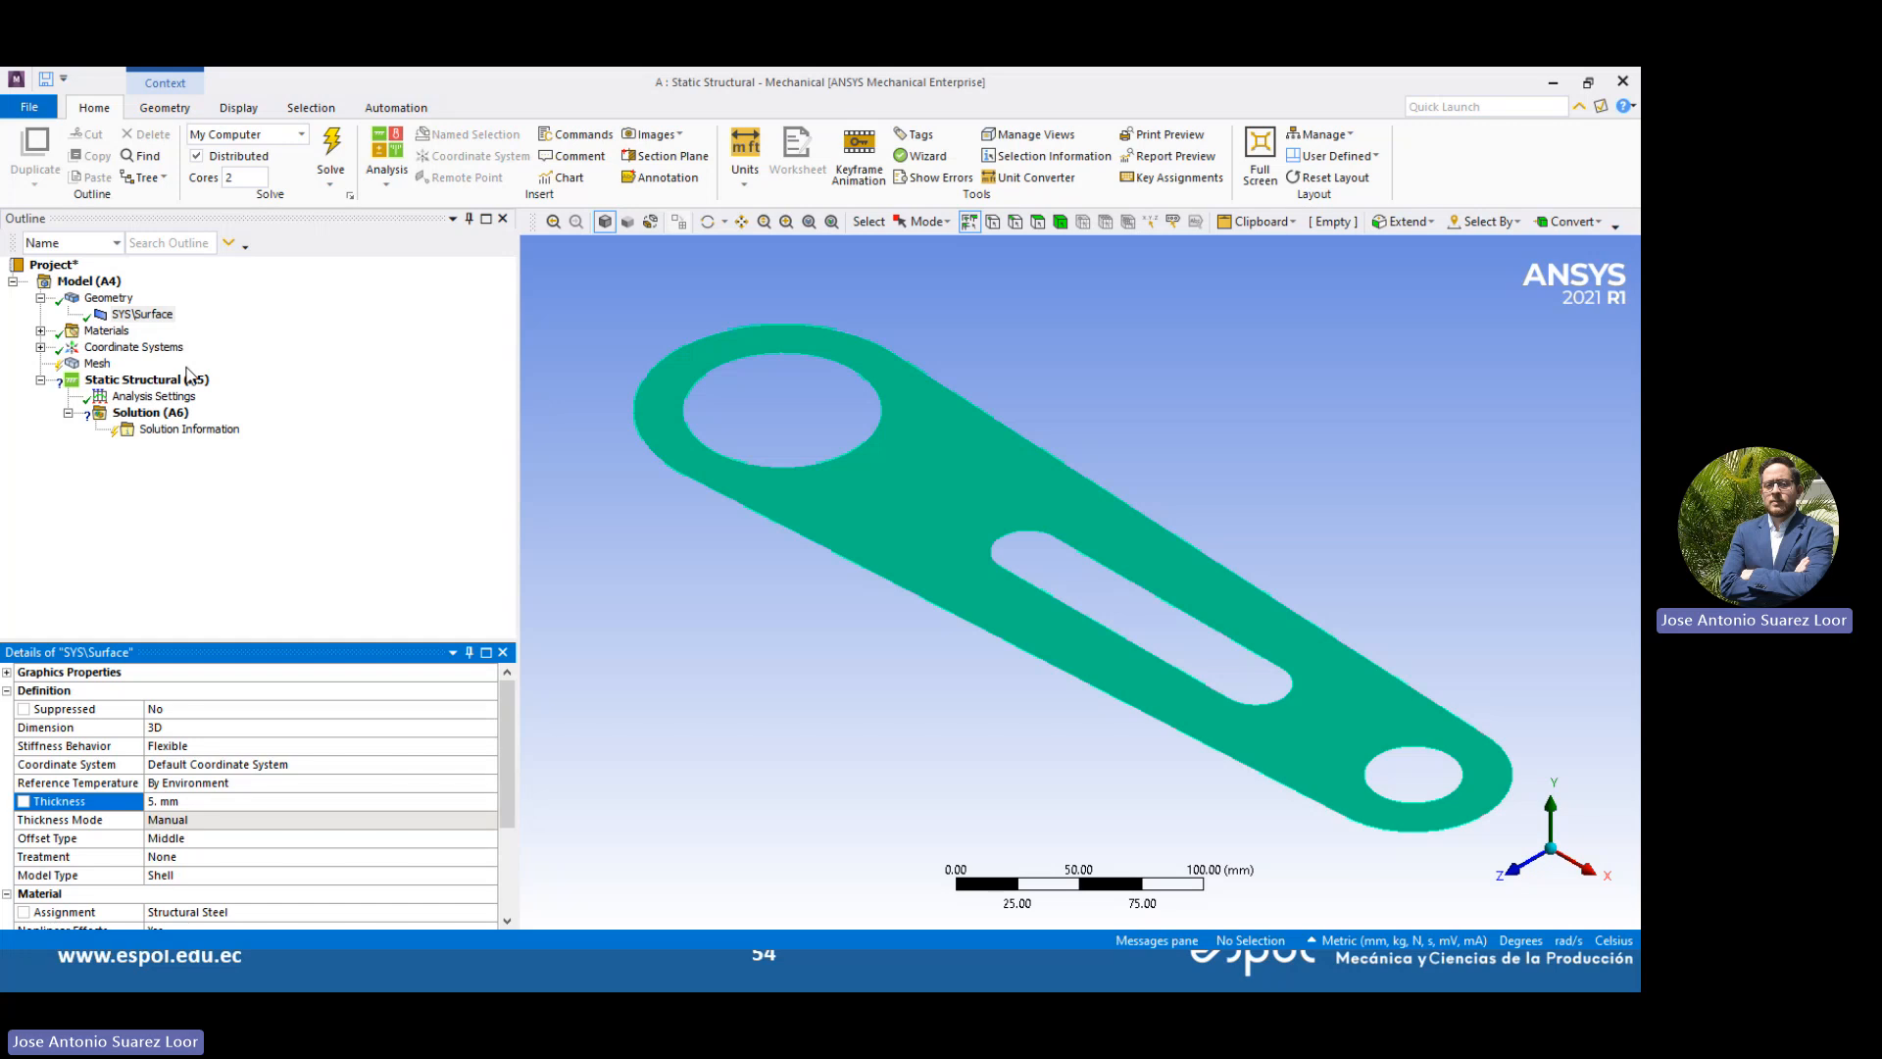
Insert a Refinement control into the mesh
right_click(85, 365)
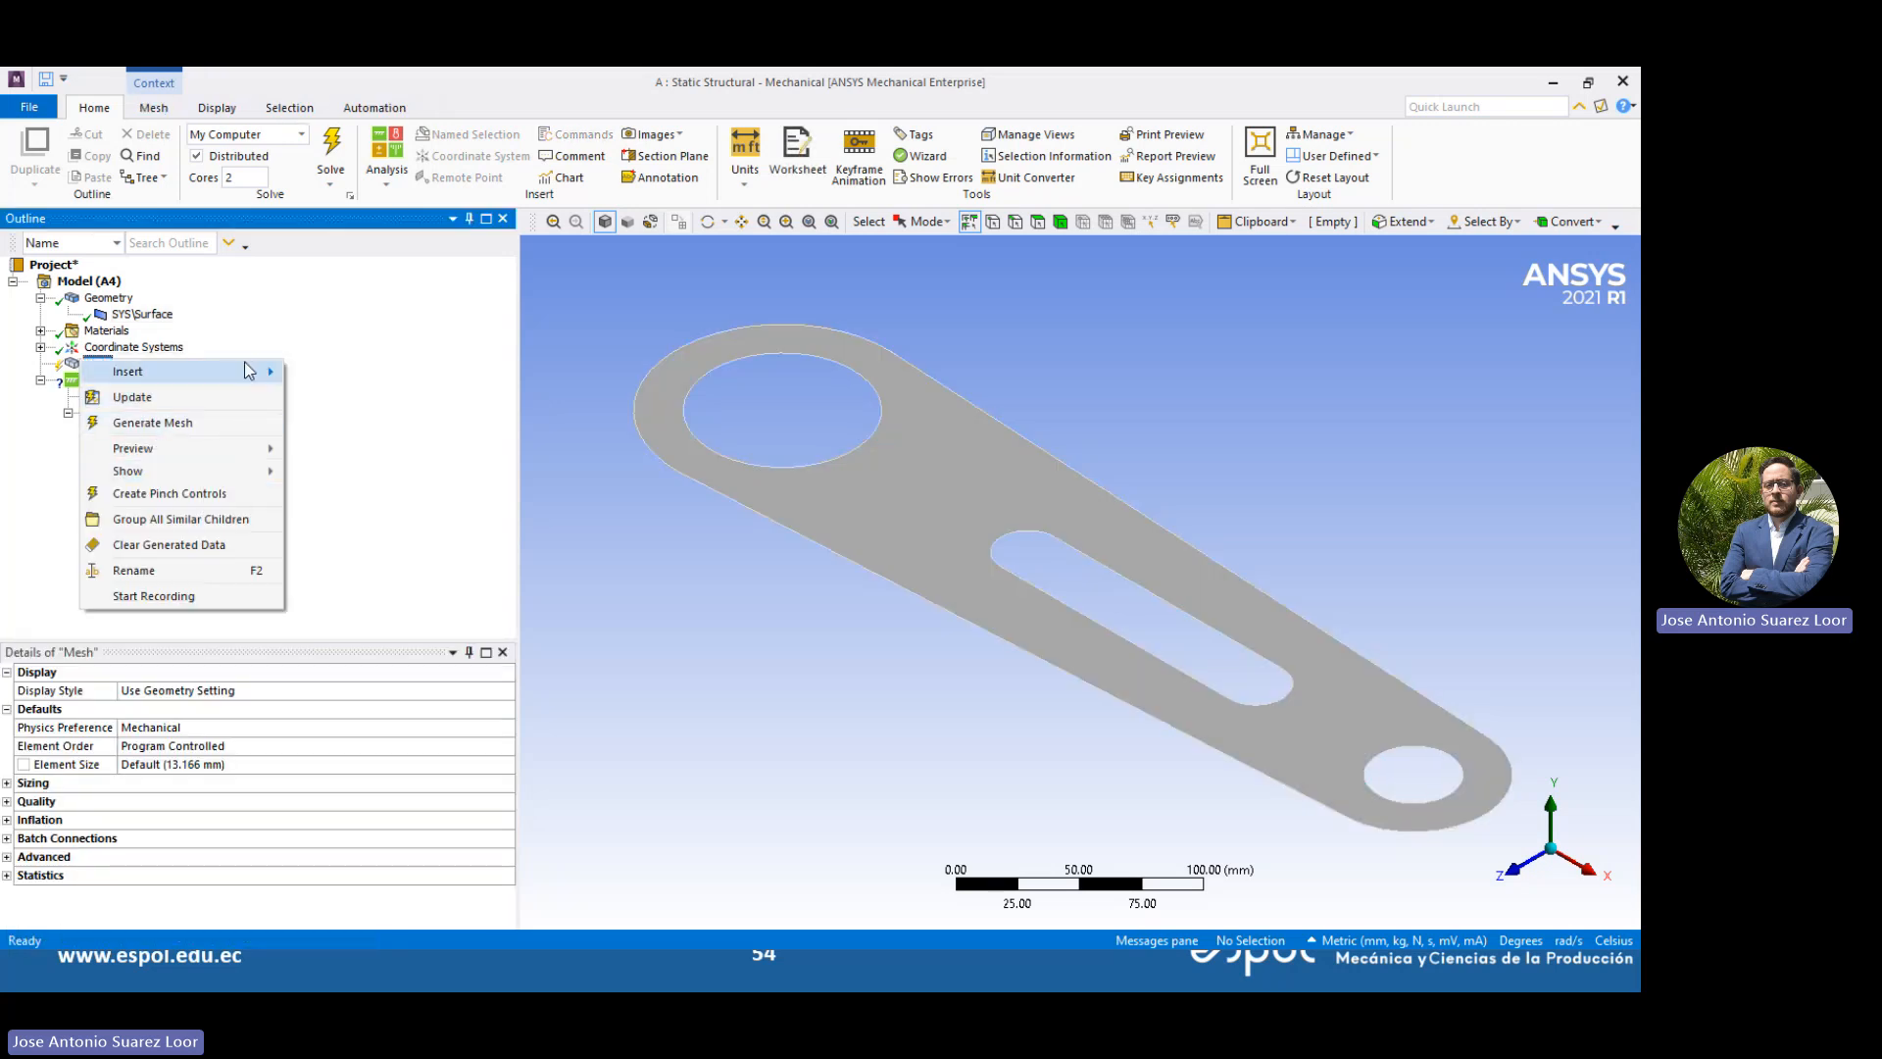
mouse_move(260, 371)
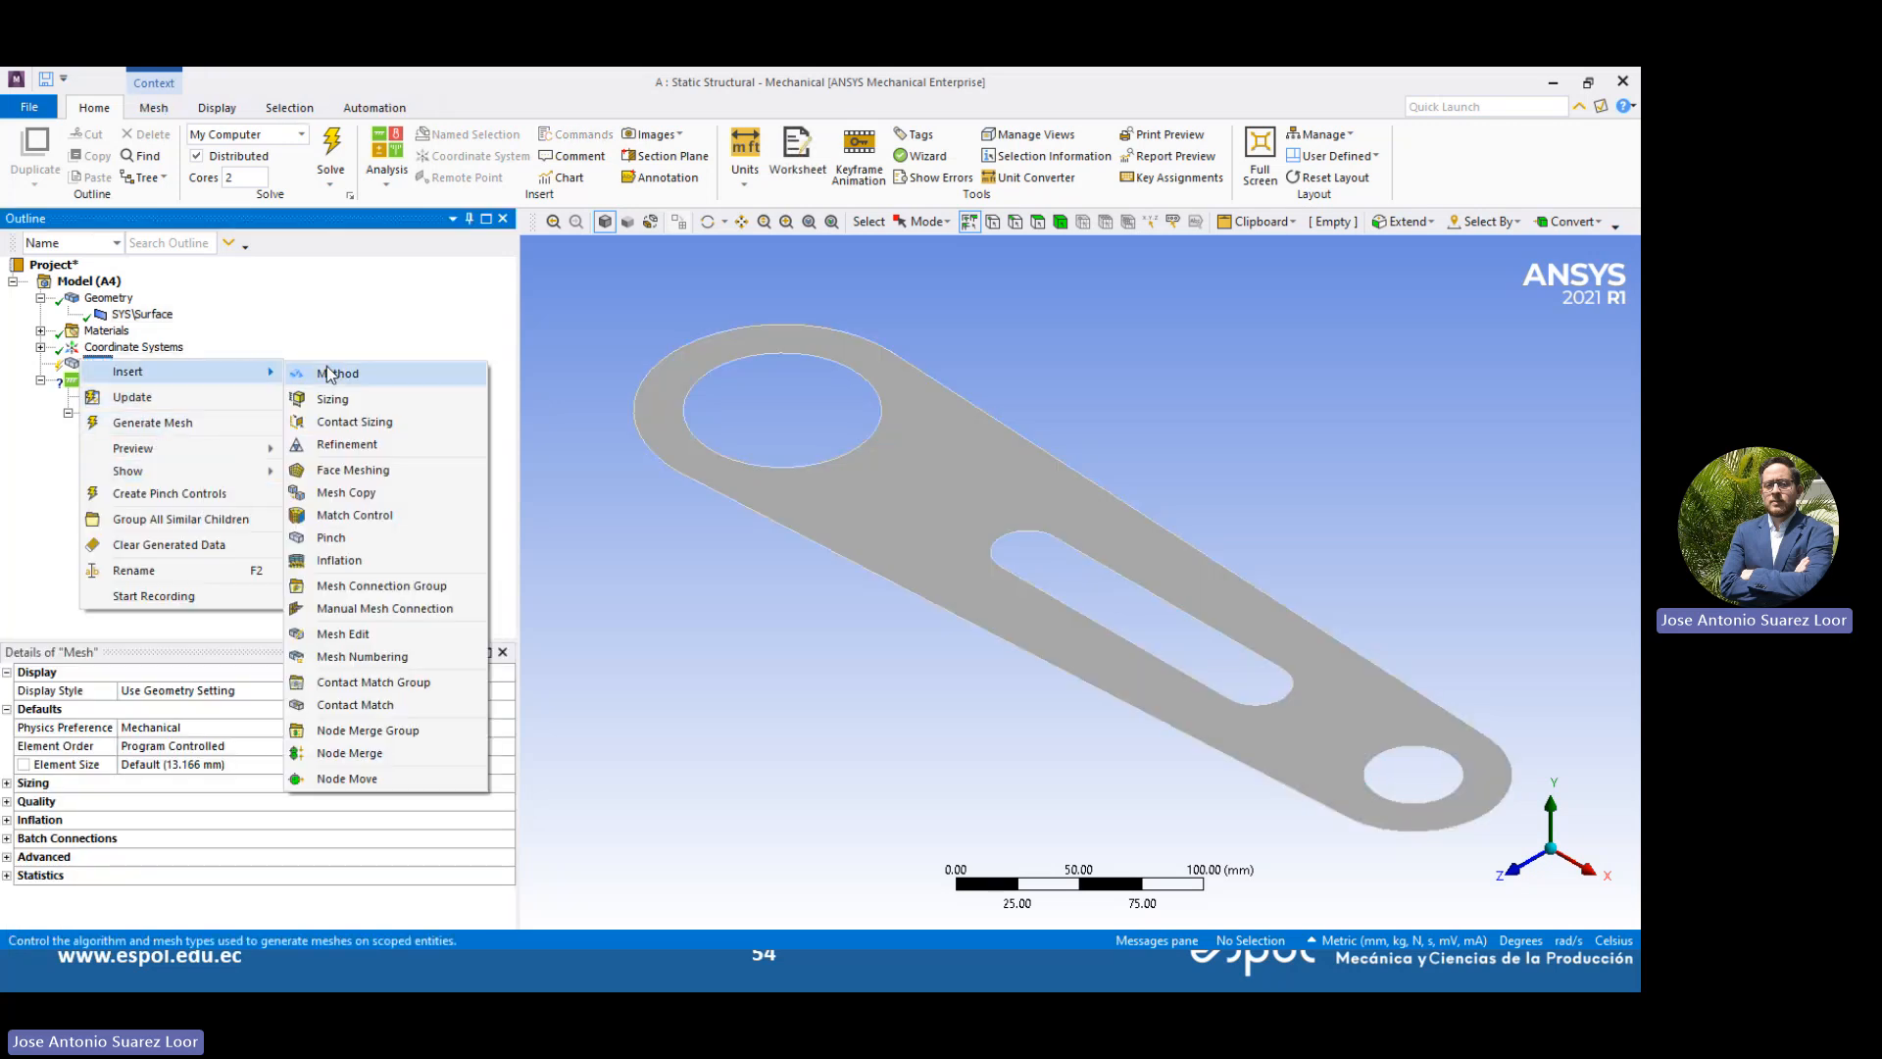
left_click(338, 444)
Set the mesh element size to 6 mm and the Refinement control's level to 2
left_click(99, 365)
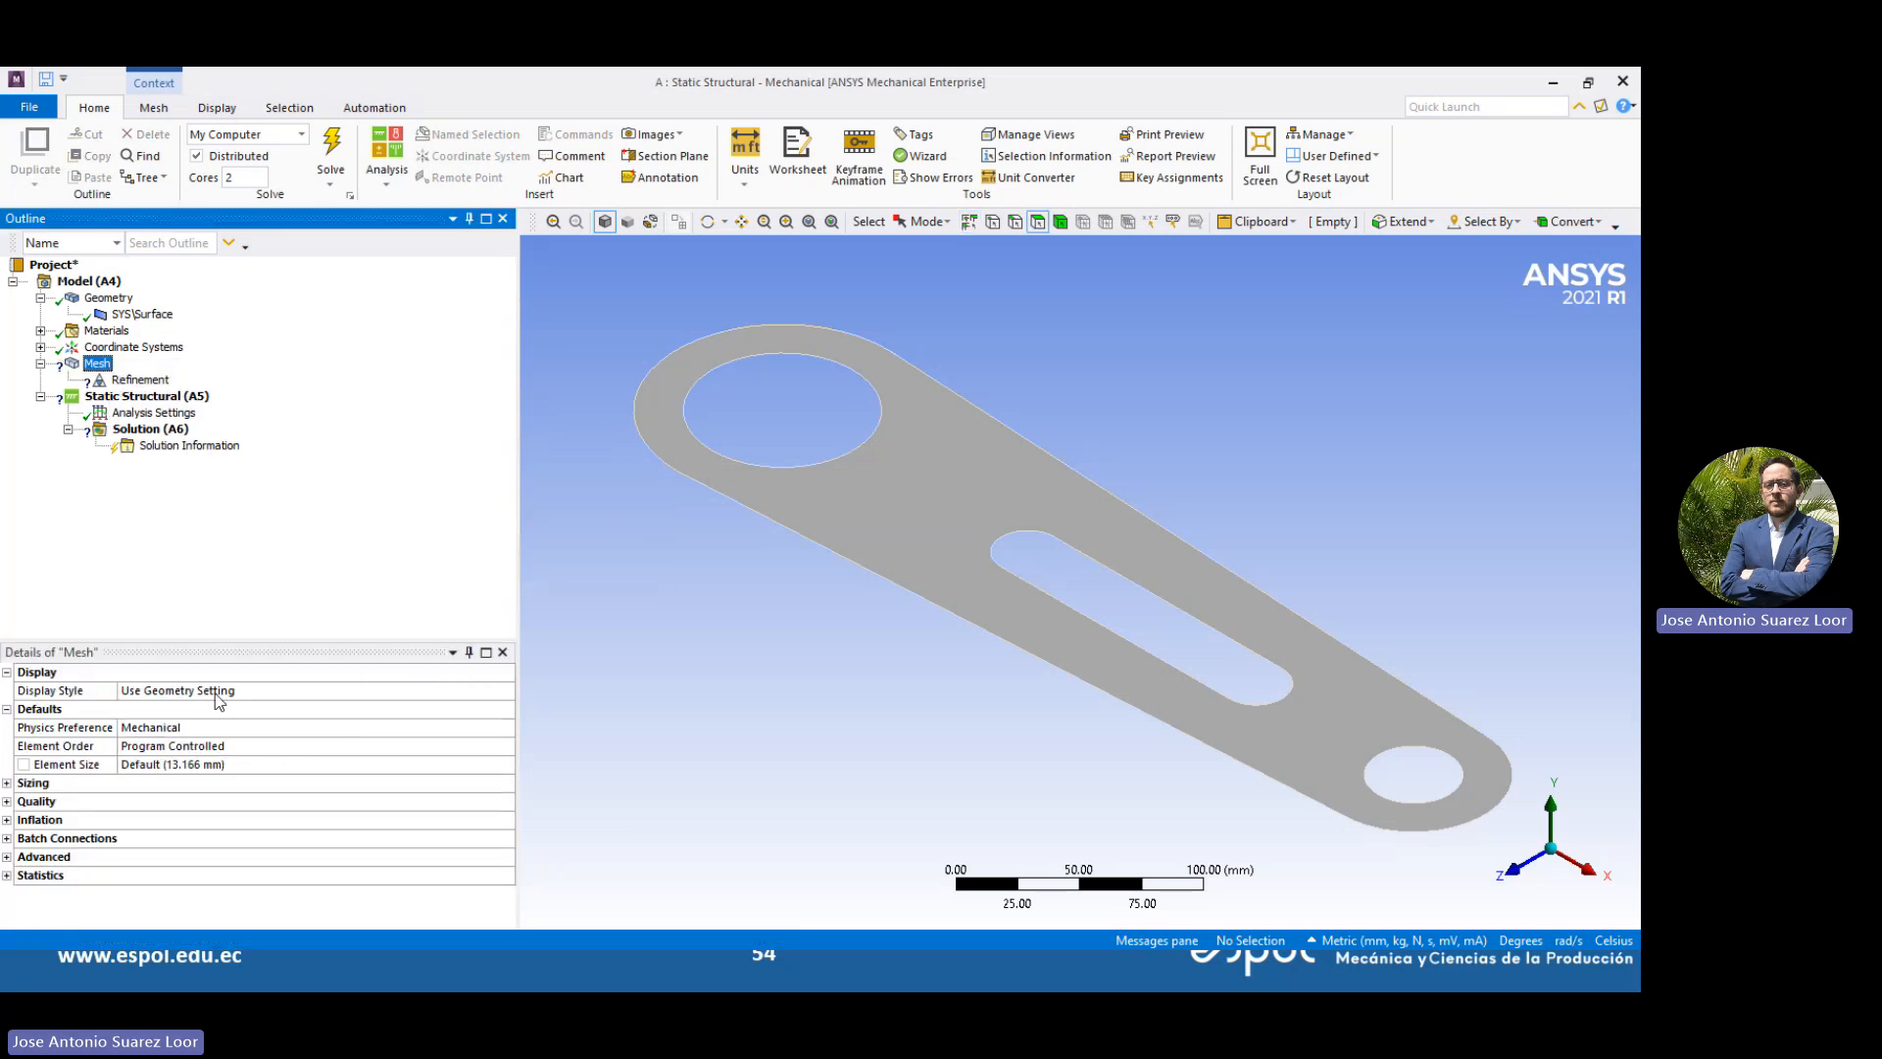
left_click(172, 765)
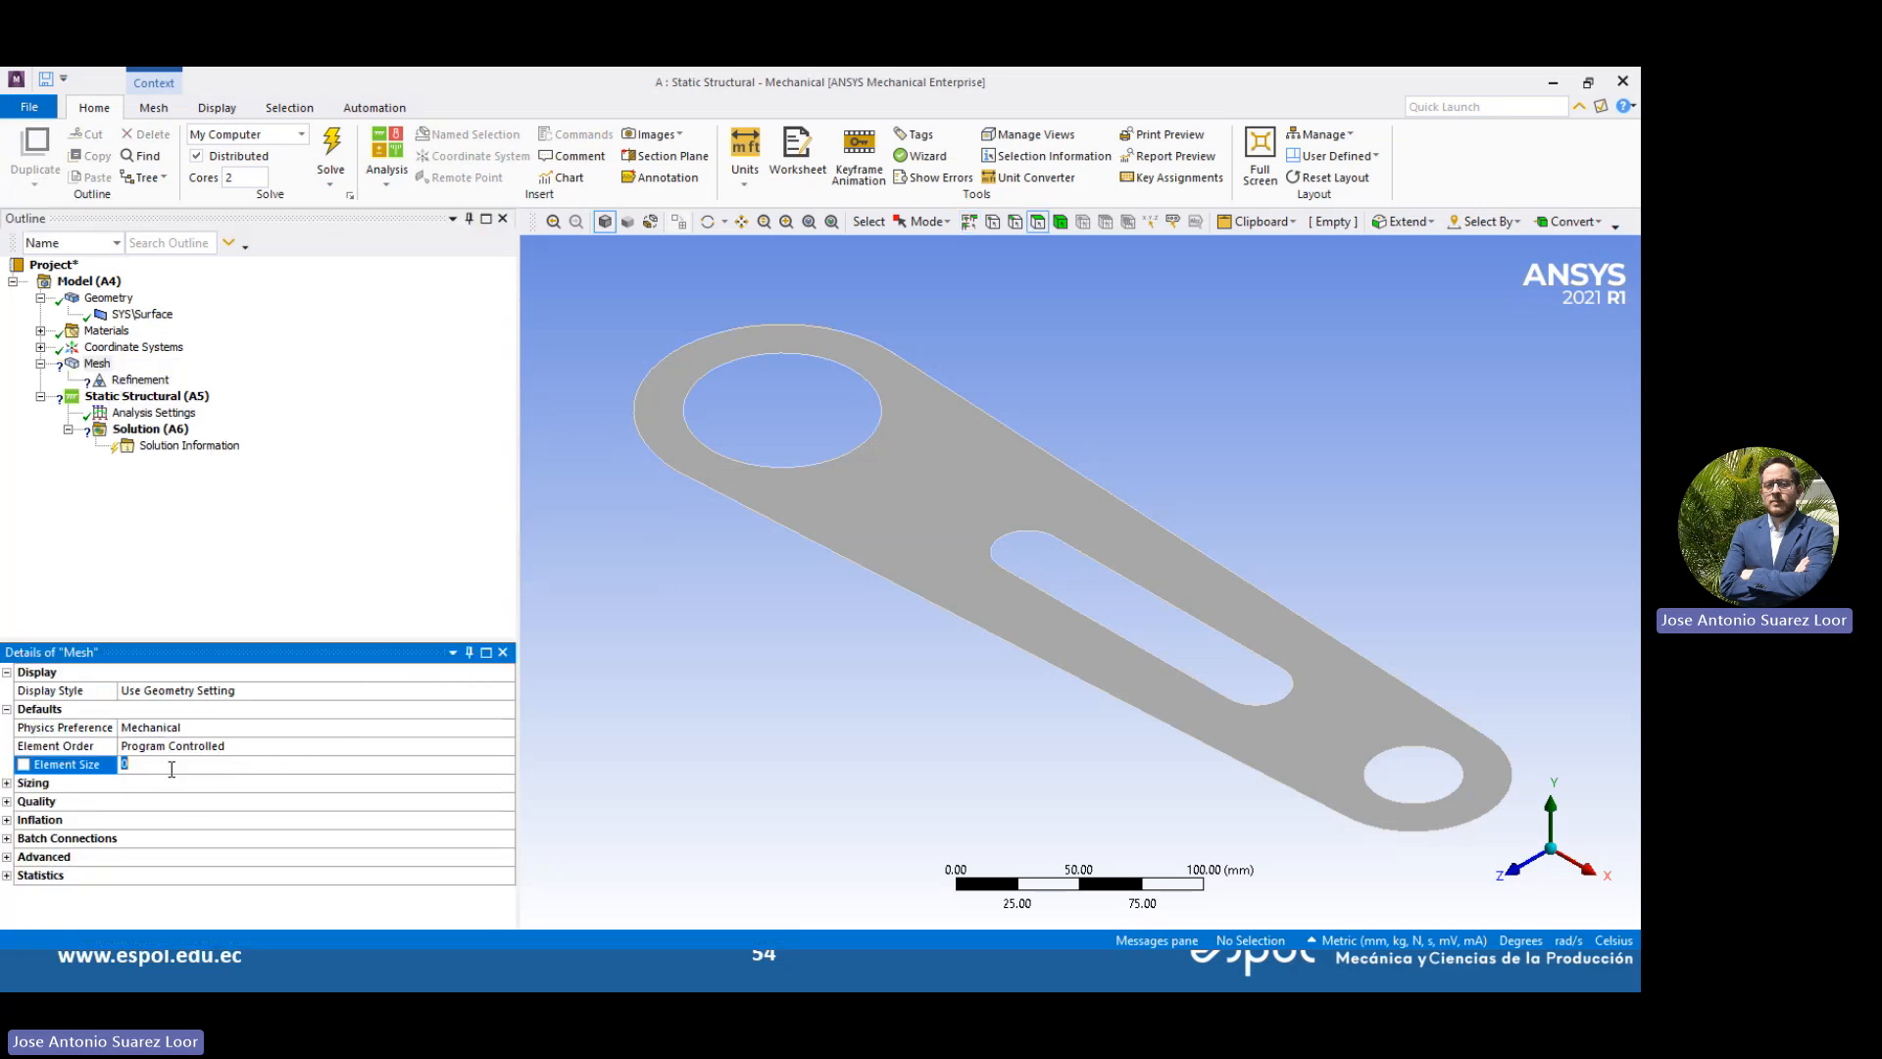
left_click(107, 380)
left_click(382, 774)
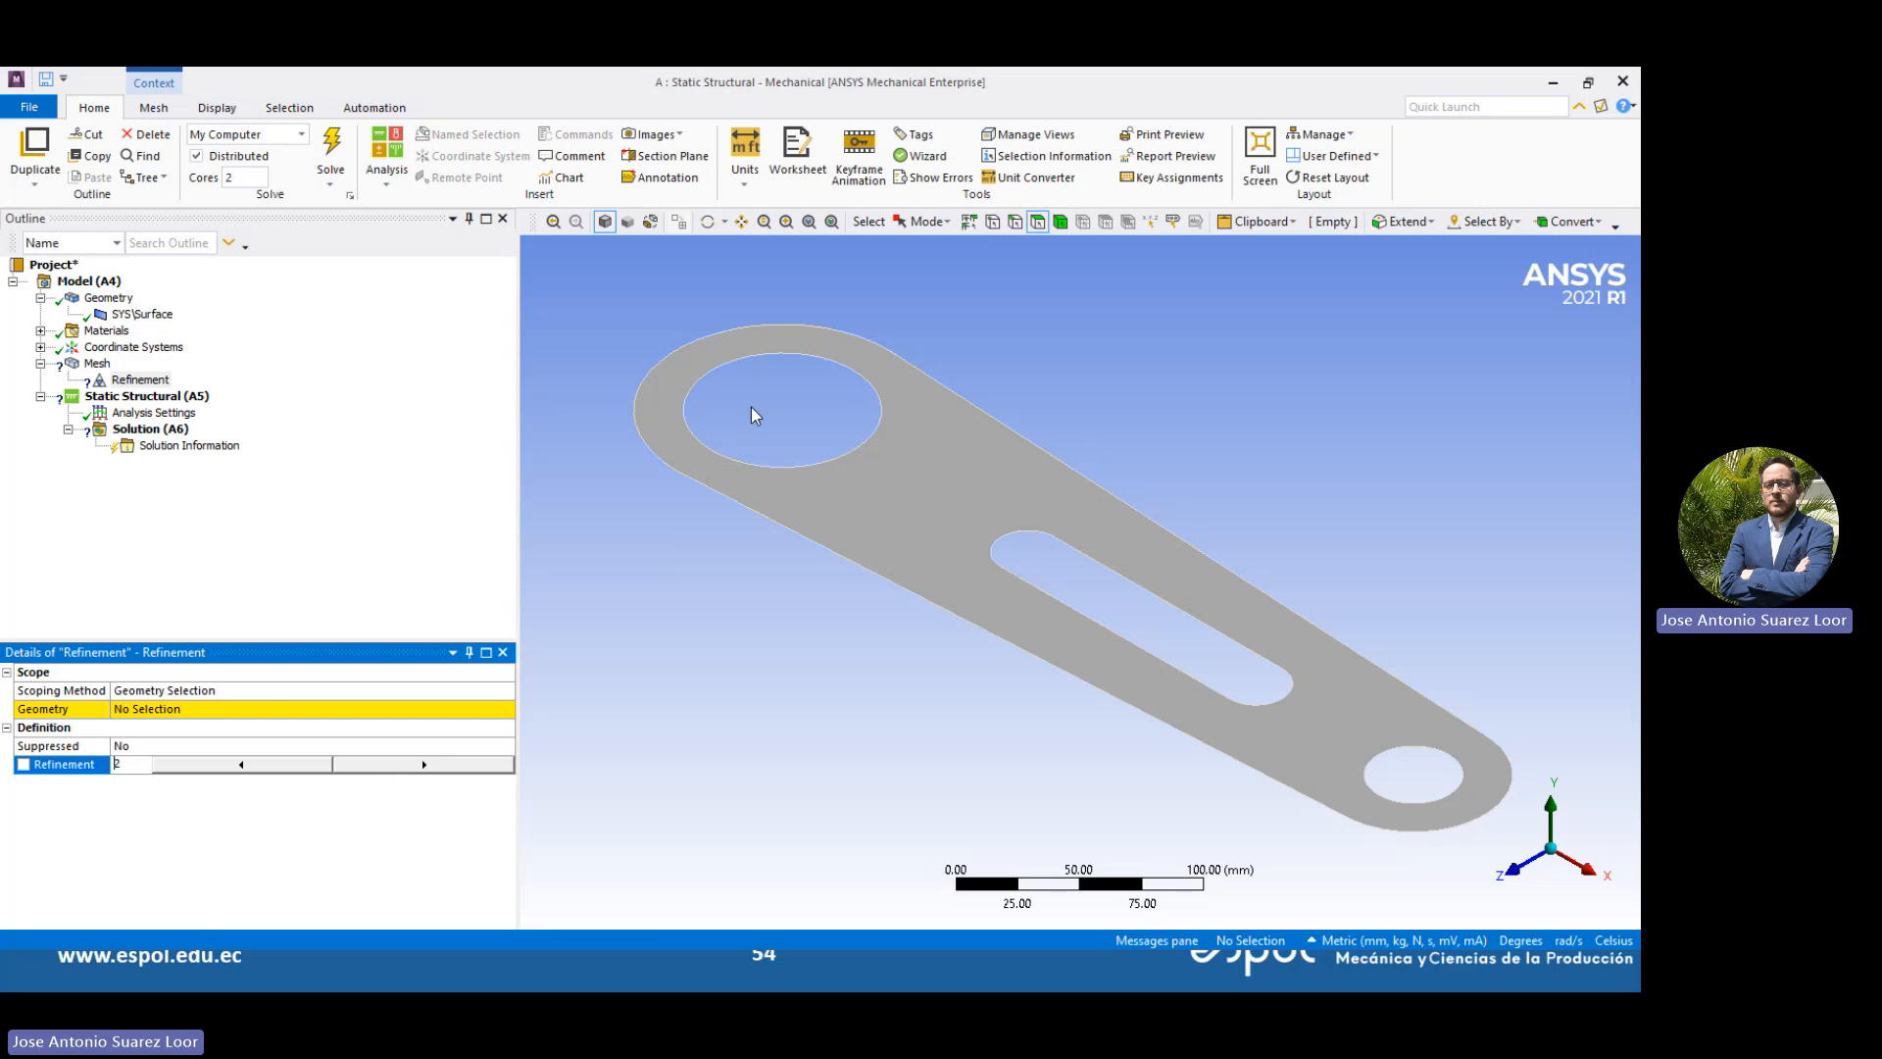
Scope the Refinement control to the edges of both circular holes and all four edges of the slot
left_click(992, 252)
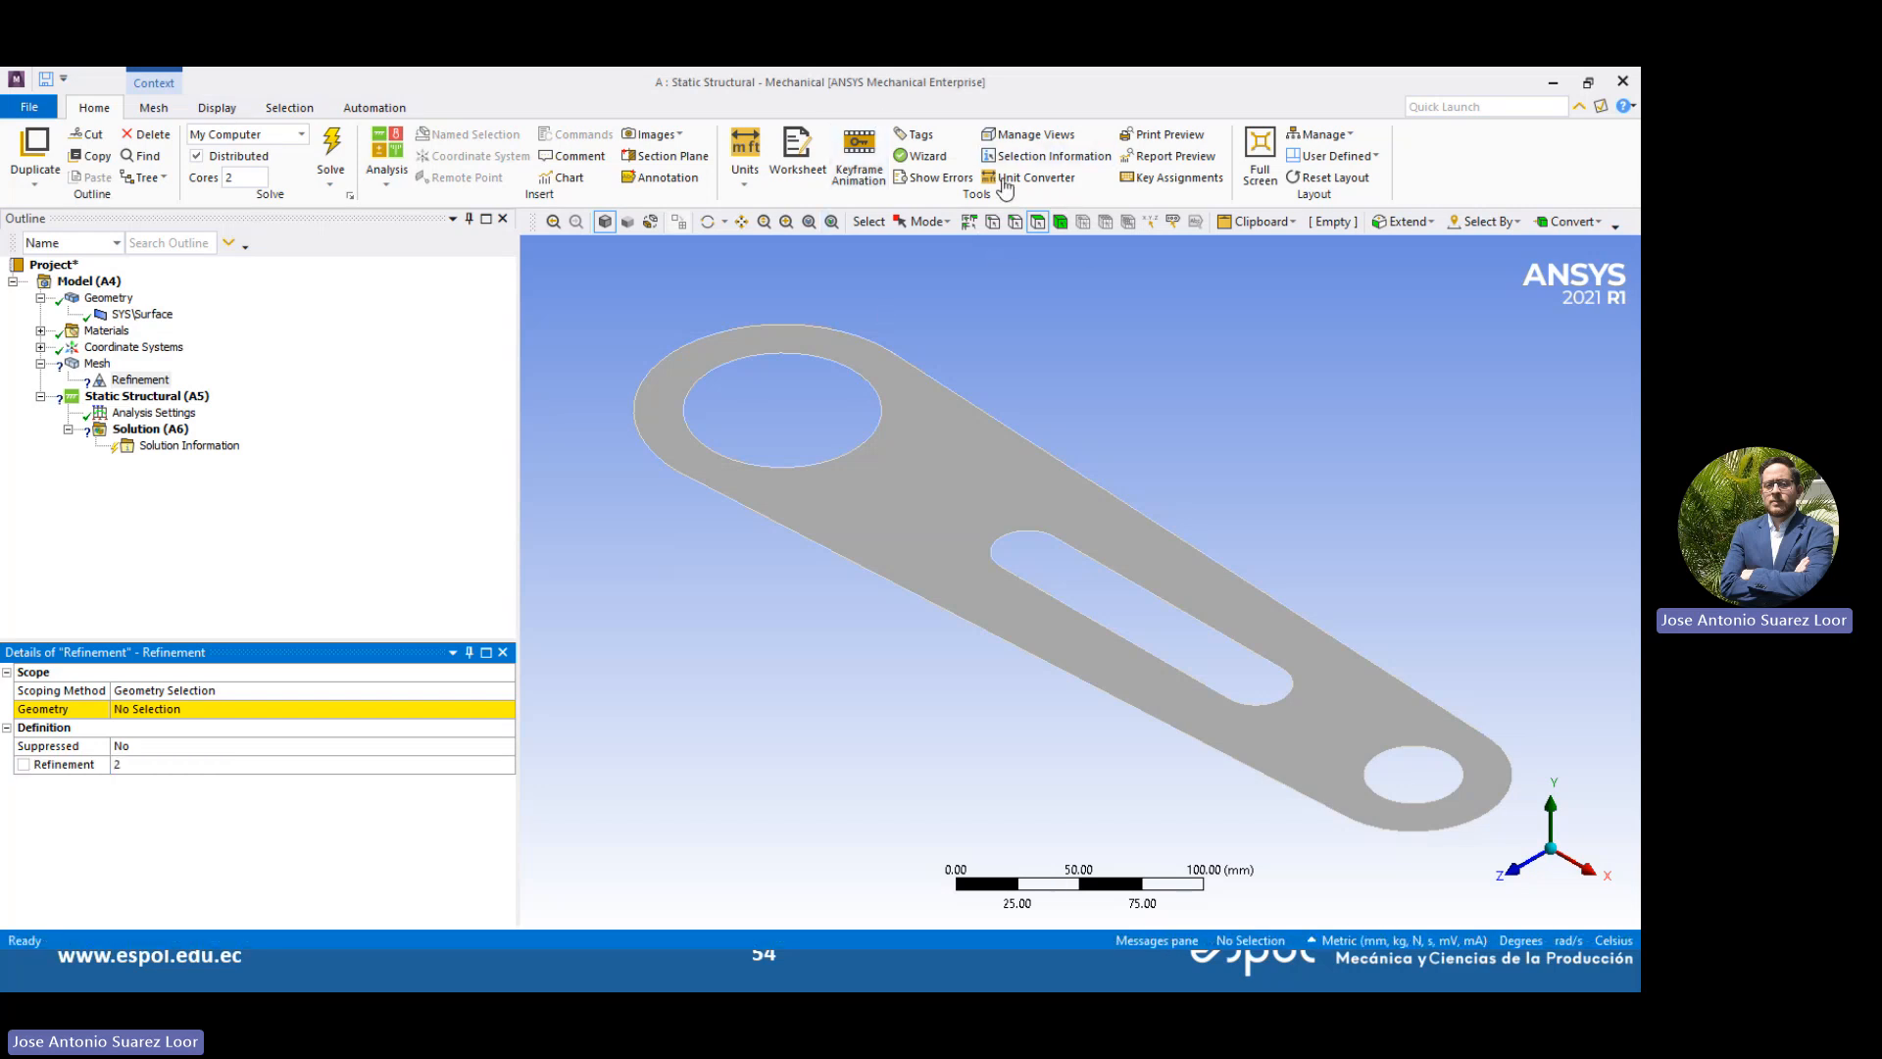
left_click(745, 466)
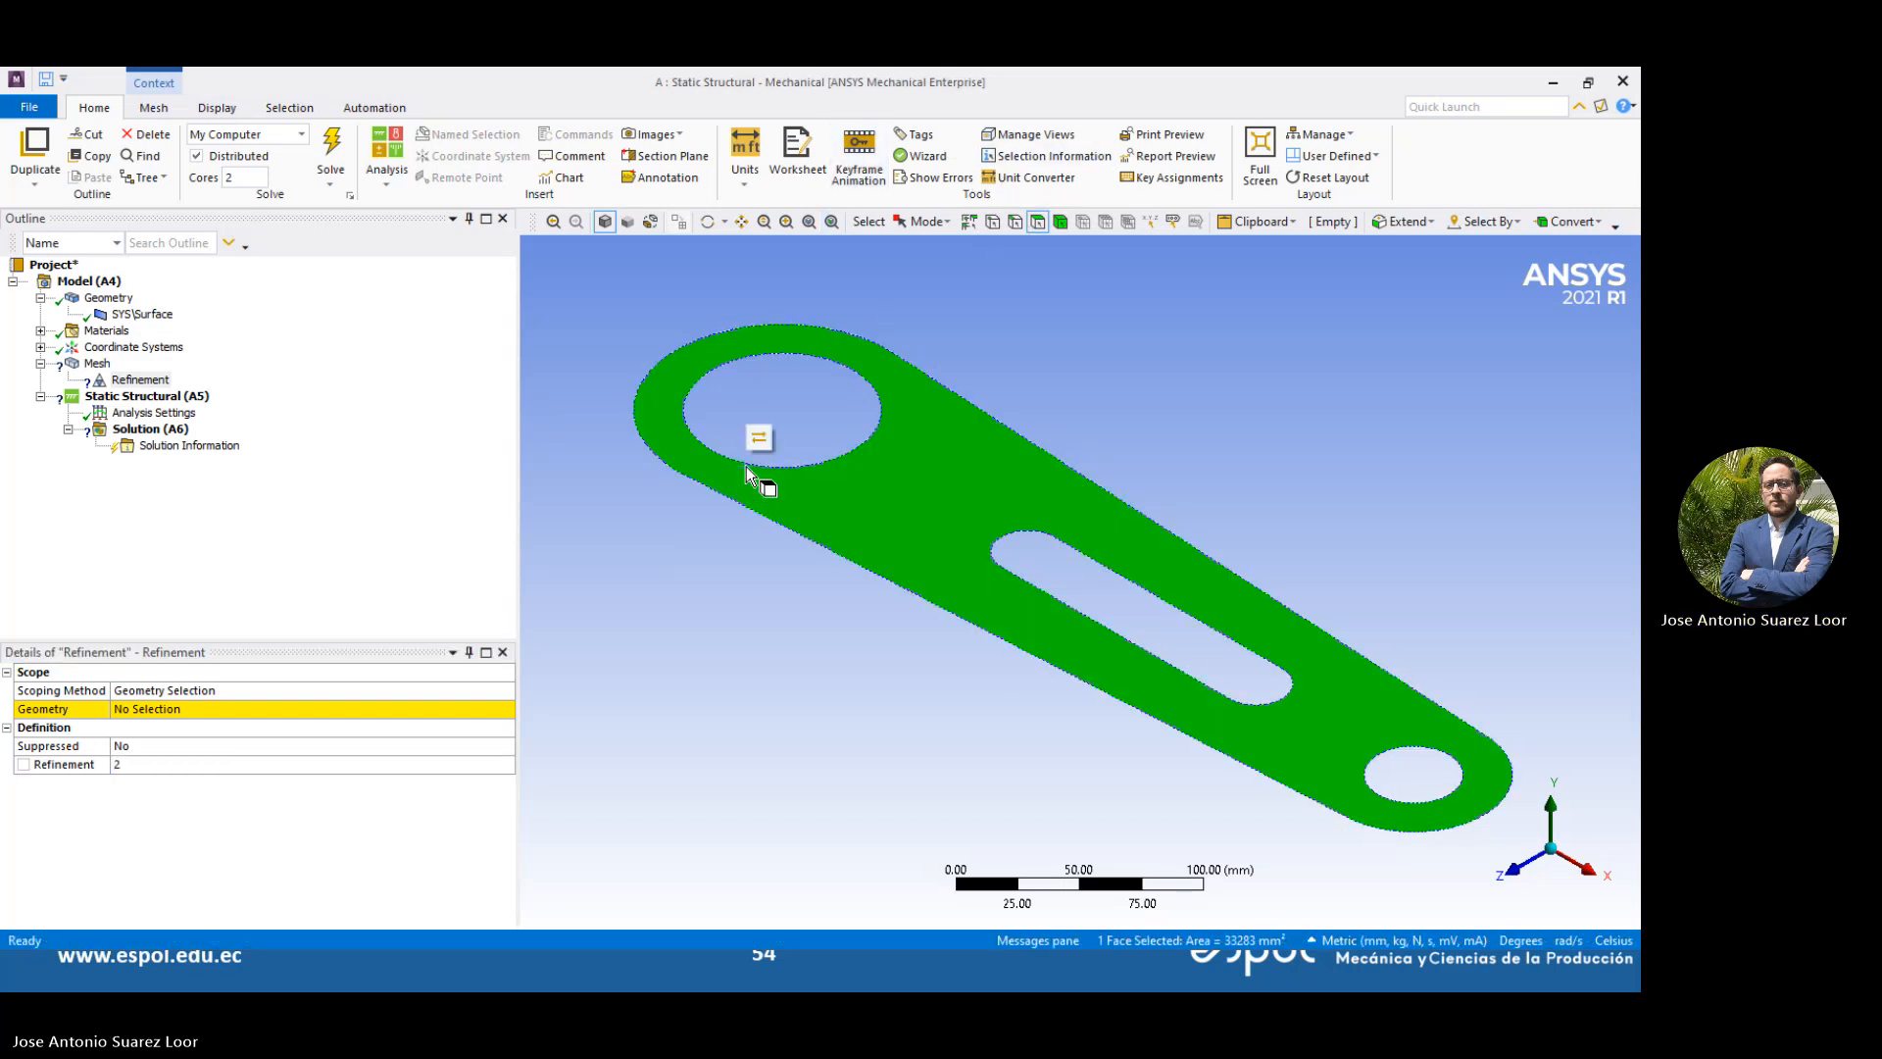
left_click(1015, 223)
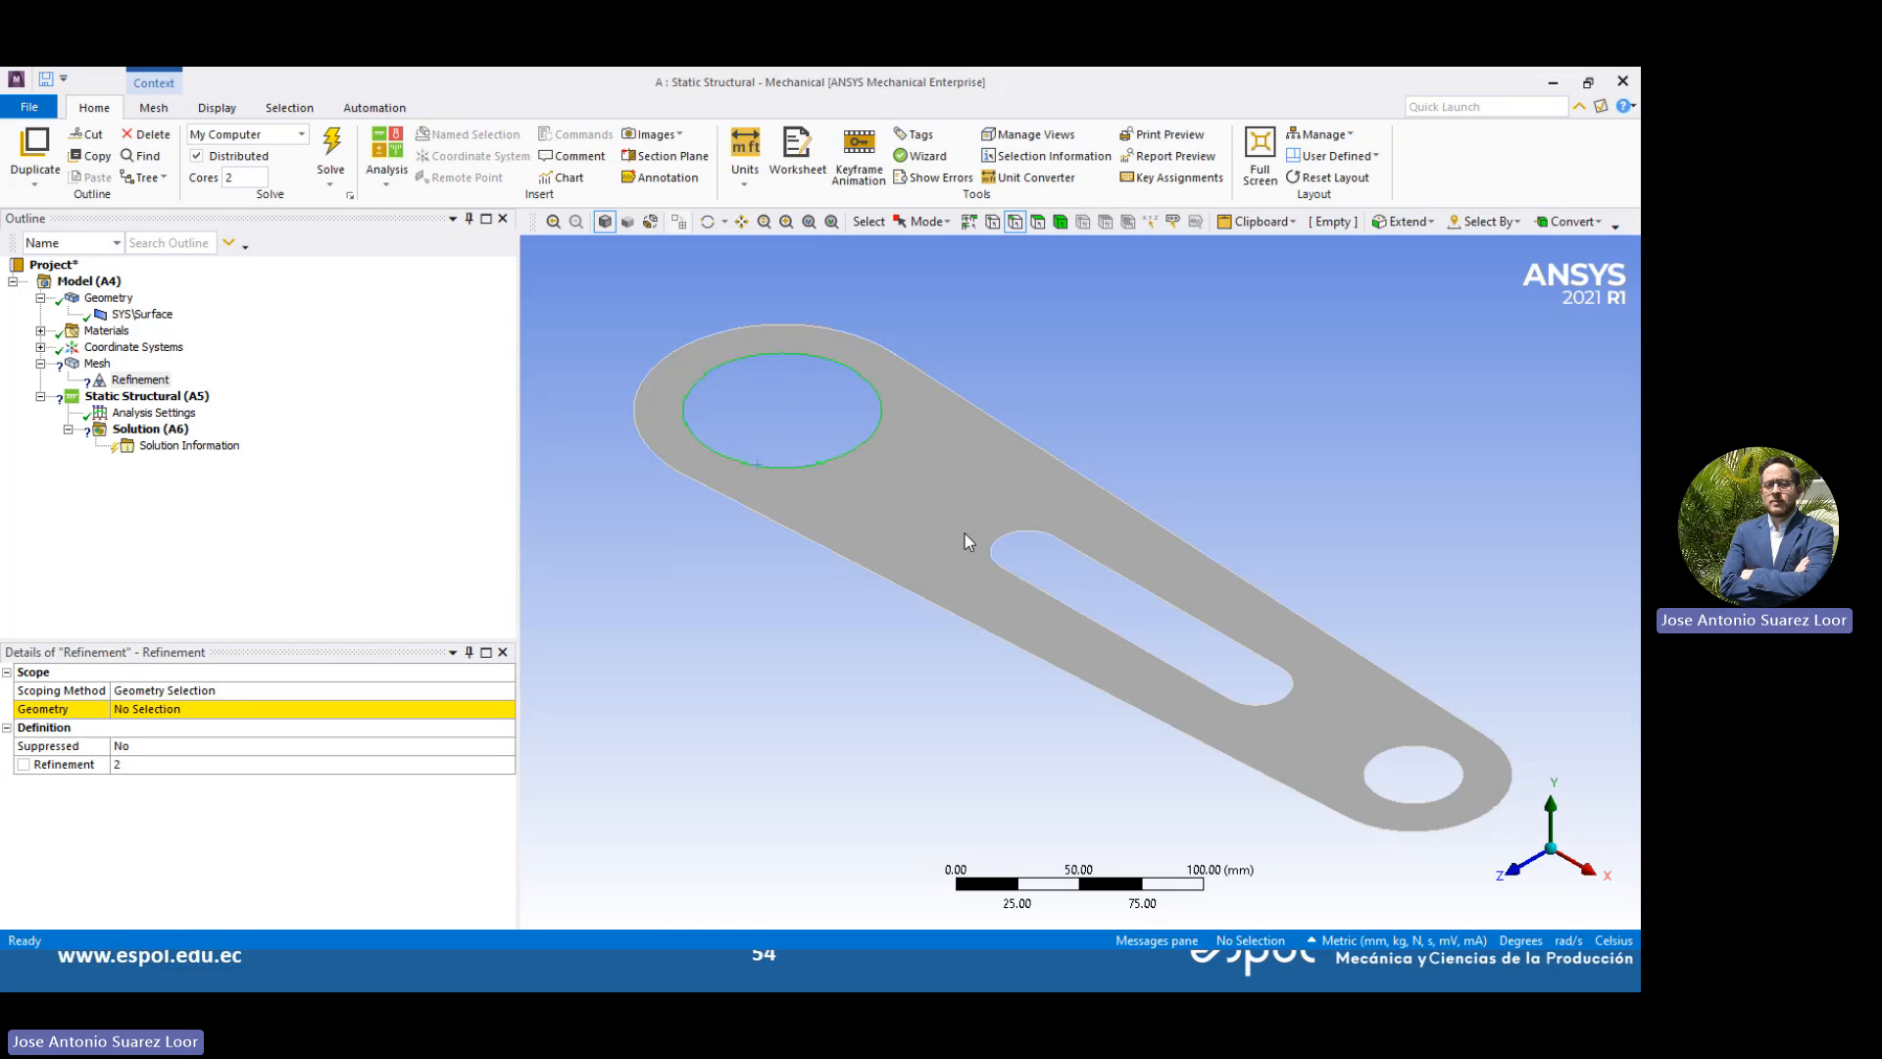
left_click(997, 545, "ctrl")
left_click(1037, 588, "ctrl")
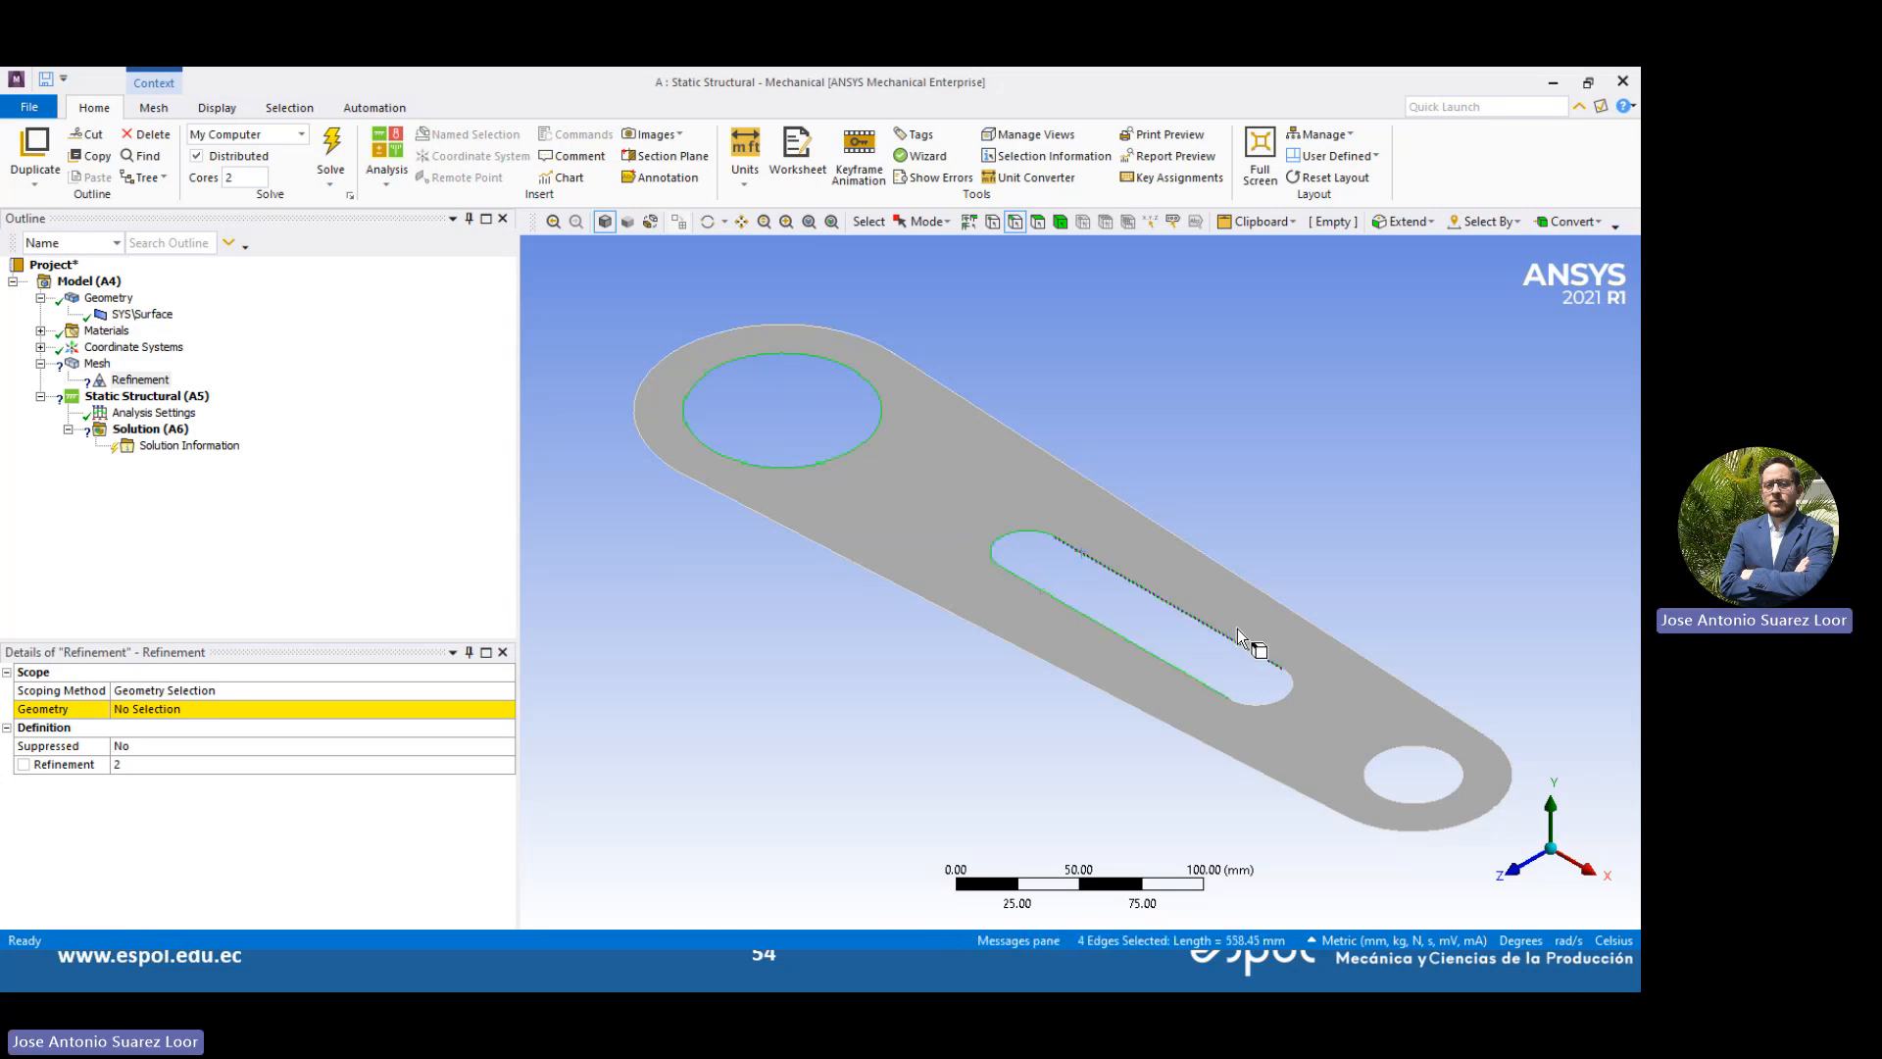
left_click(1279, 694, "ctrl")
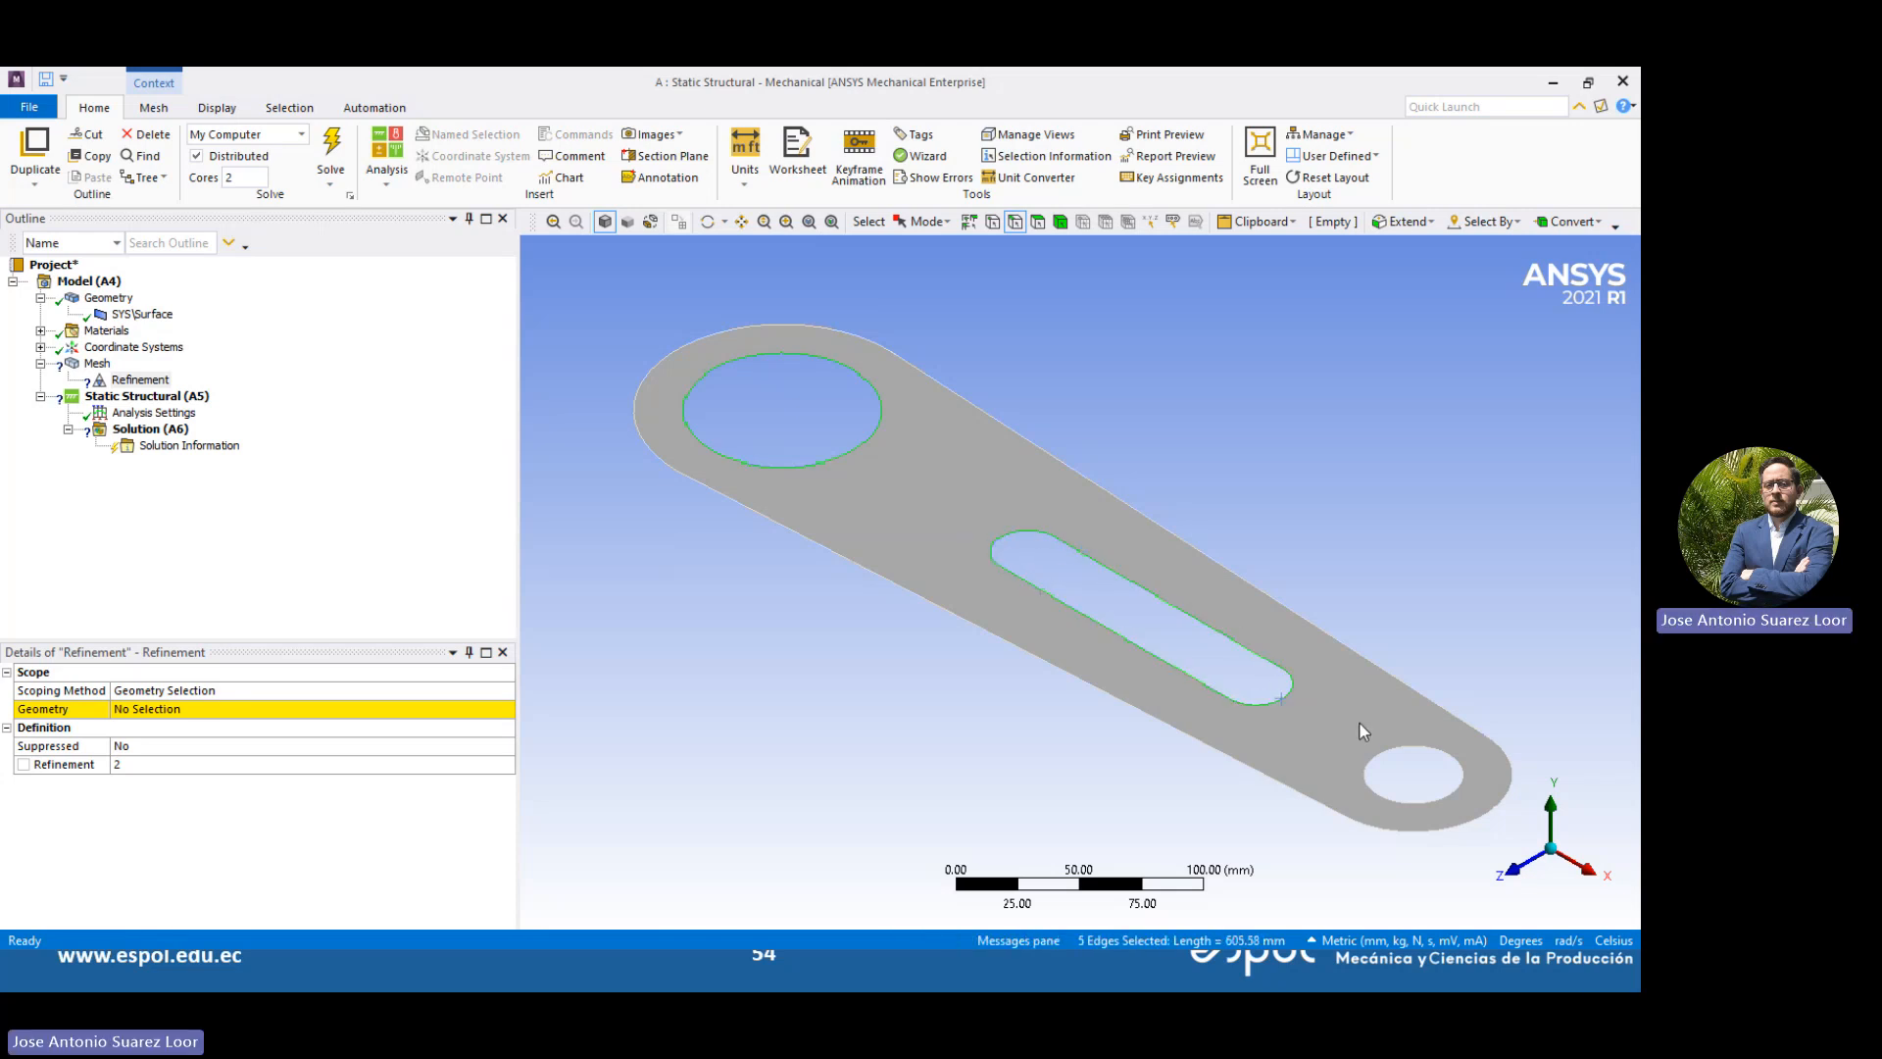
left_click(1450, 742, "ctrl")
left_click(171, 705)
left_click(171, 708)
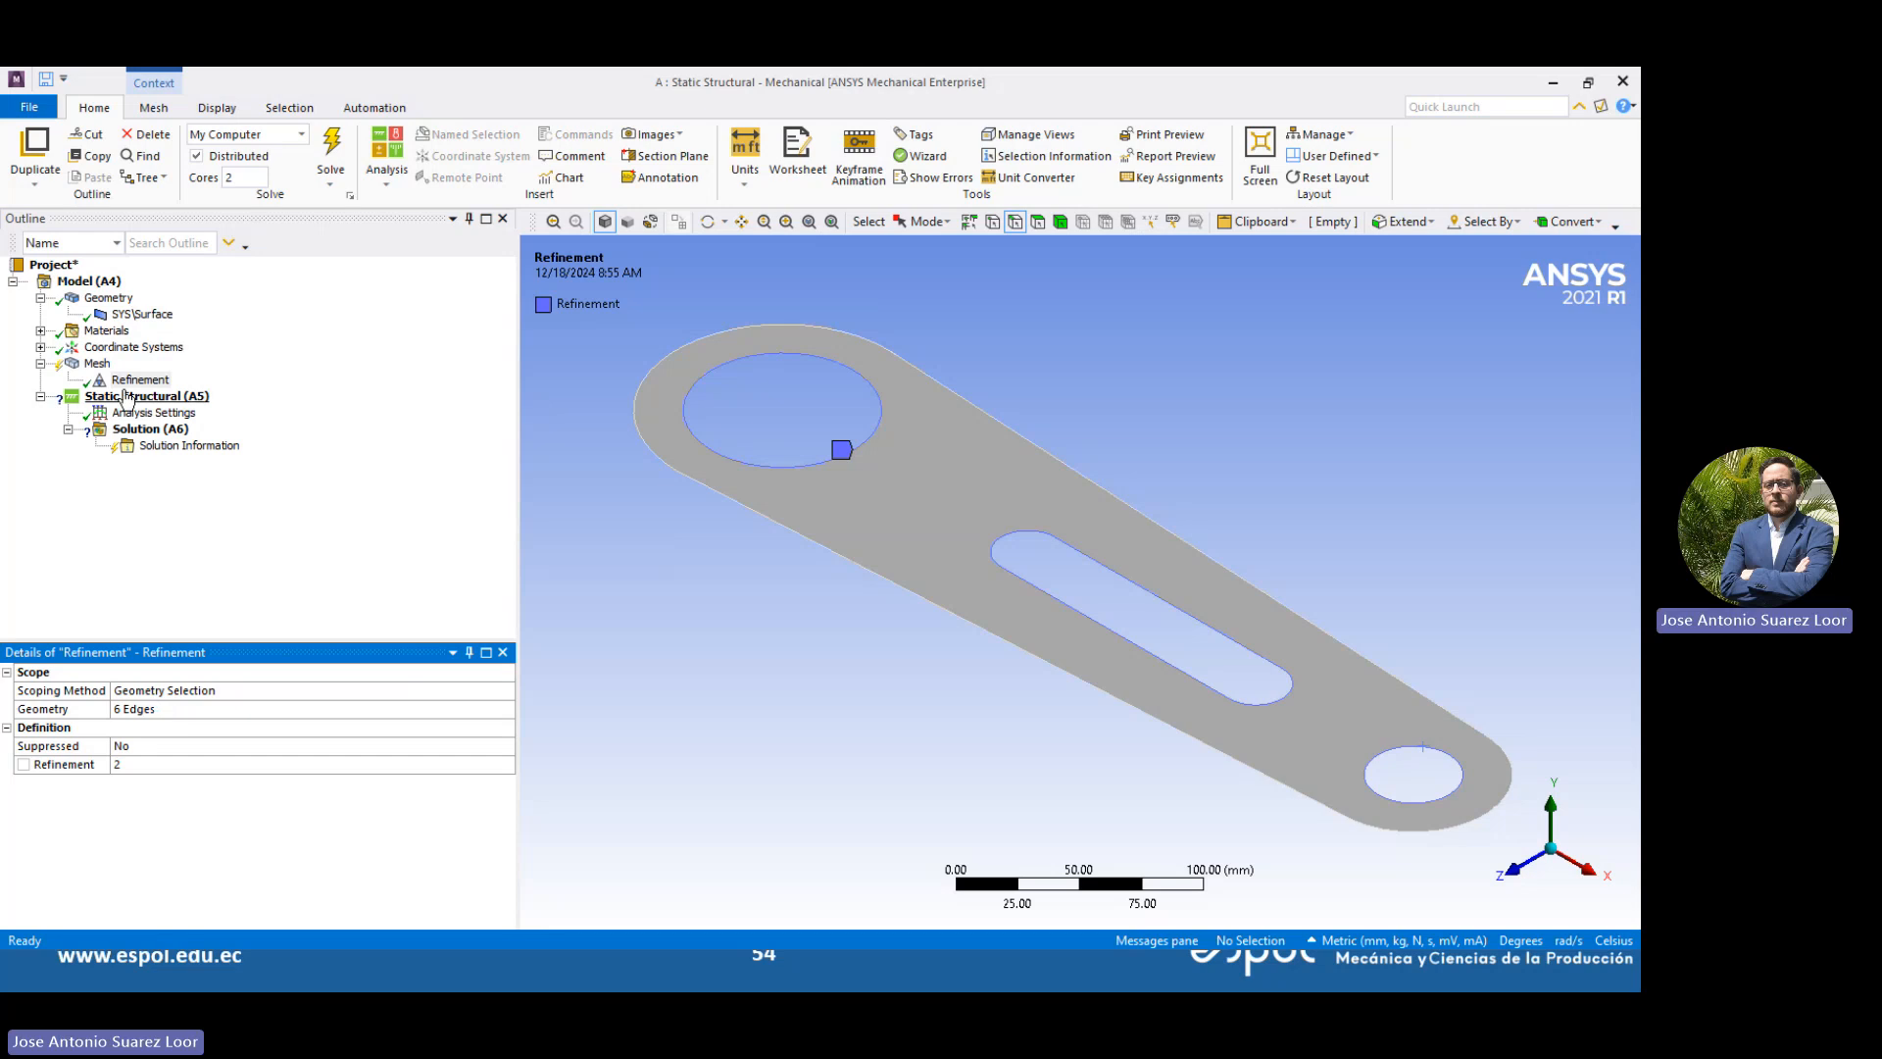
Generate the refined mesh of the plate link
left_click(98, 364)
right_click(98, 365)
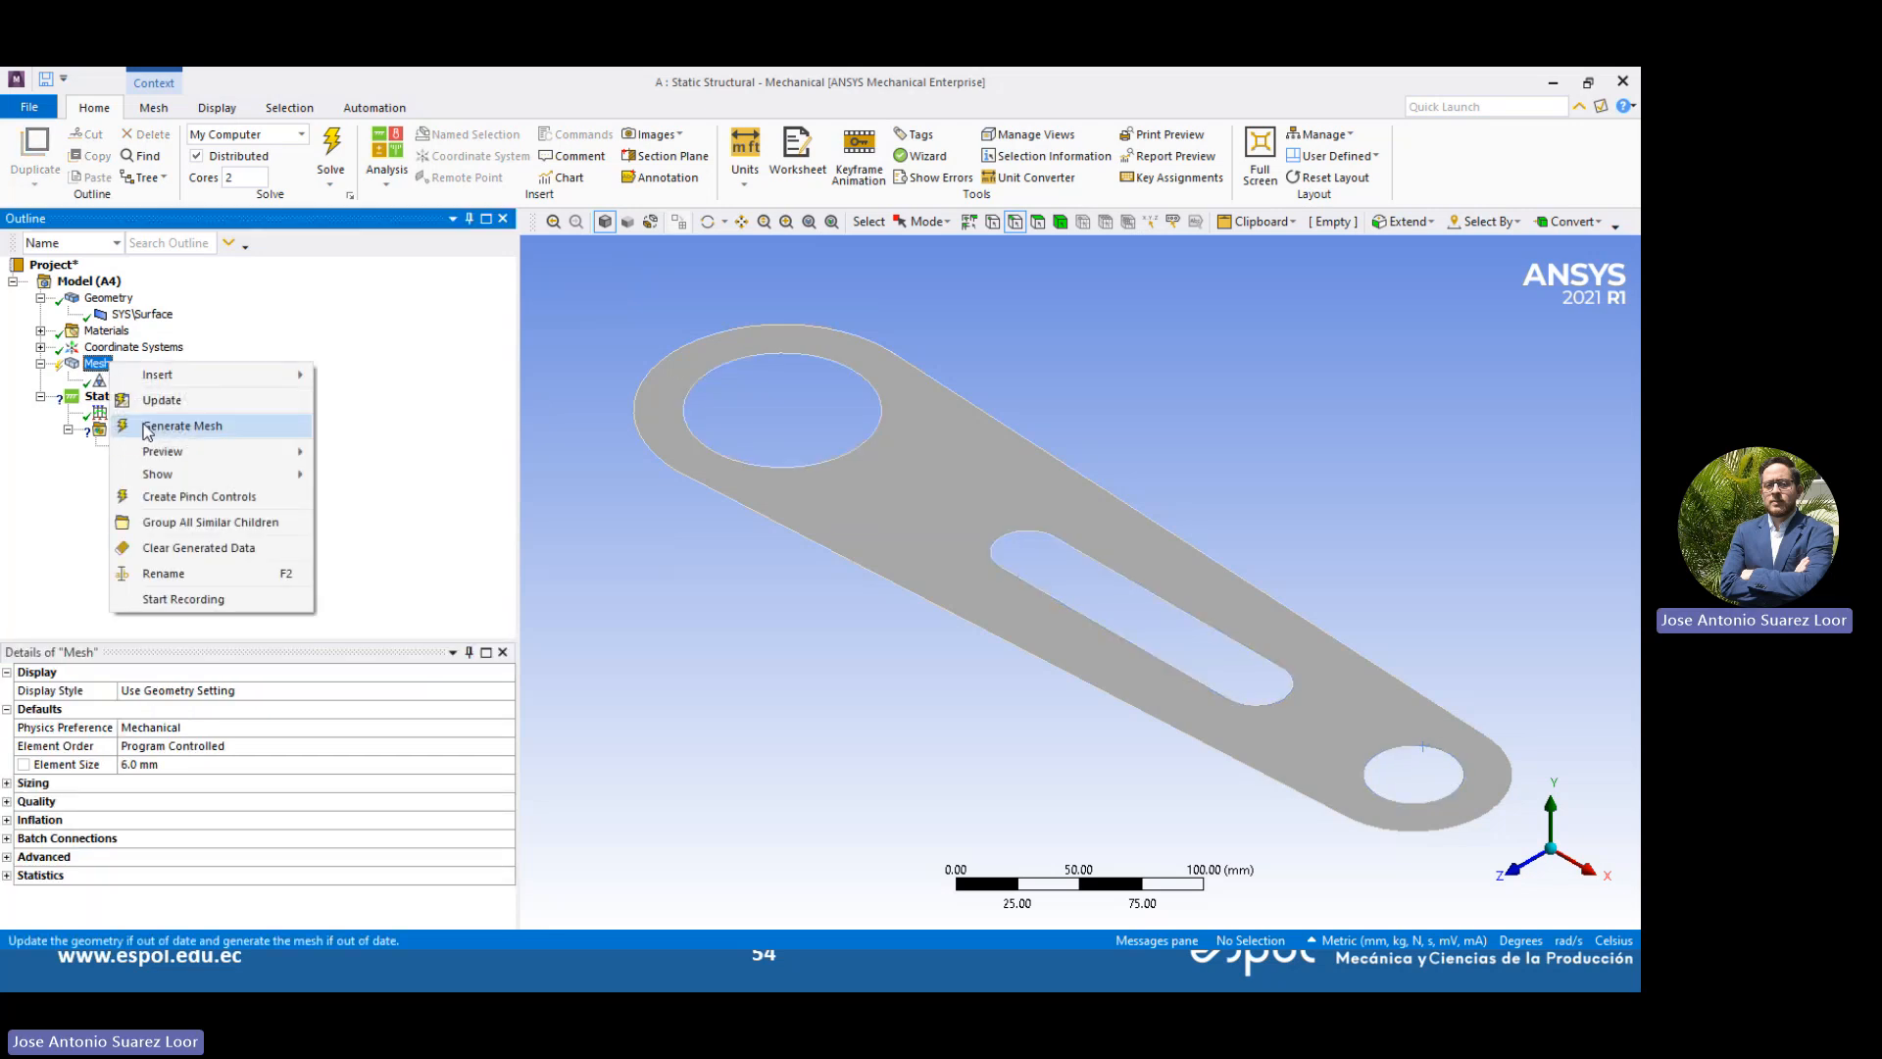
left_click(147, 427)
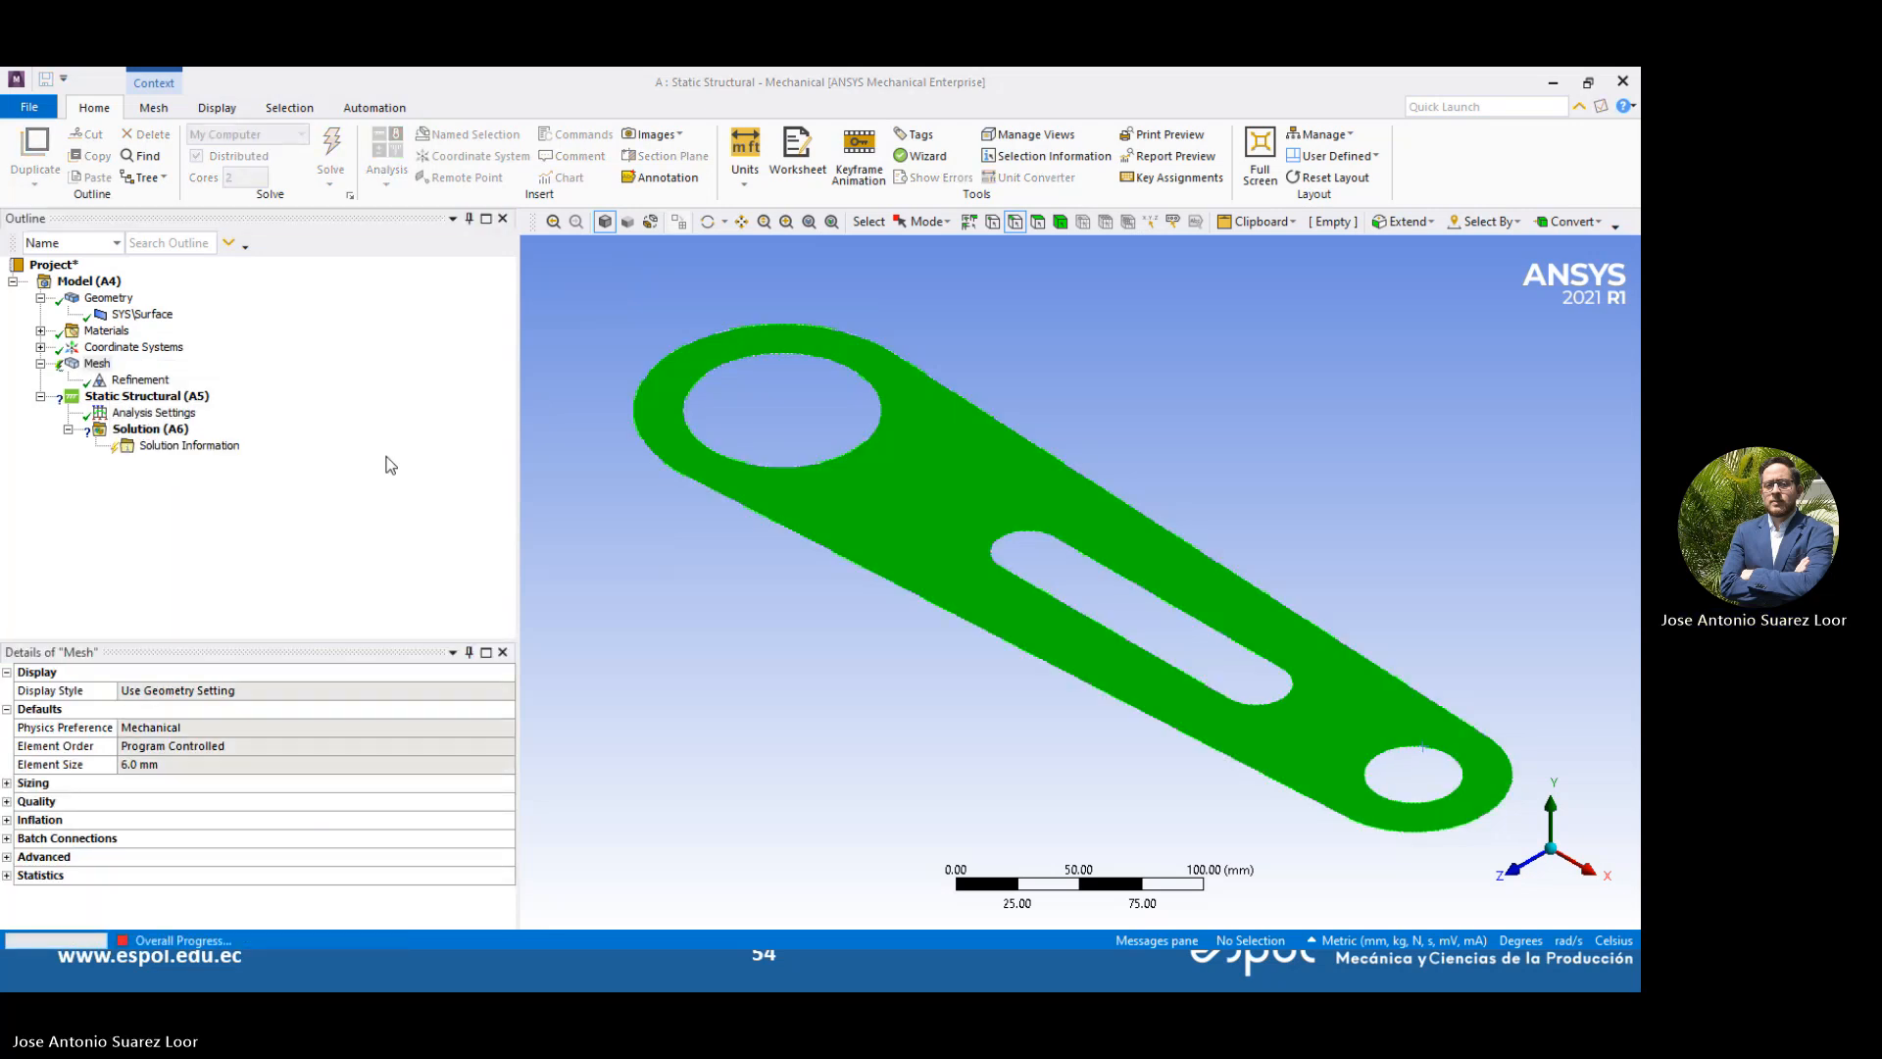
left_click(1511, 869)
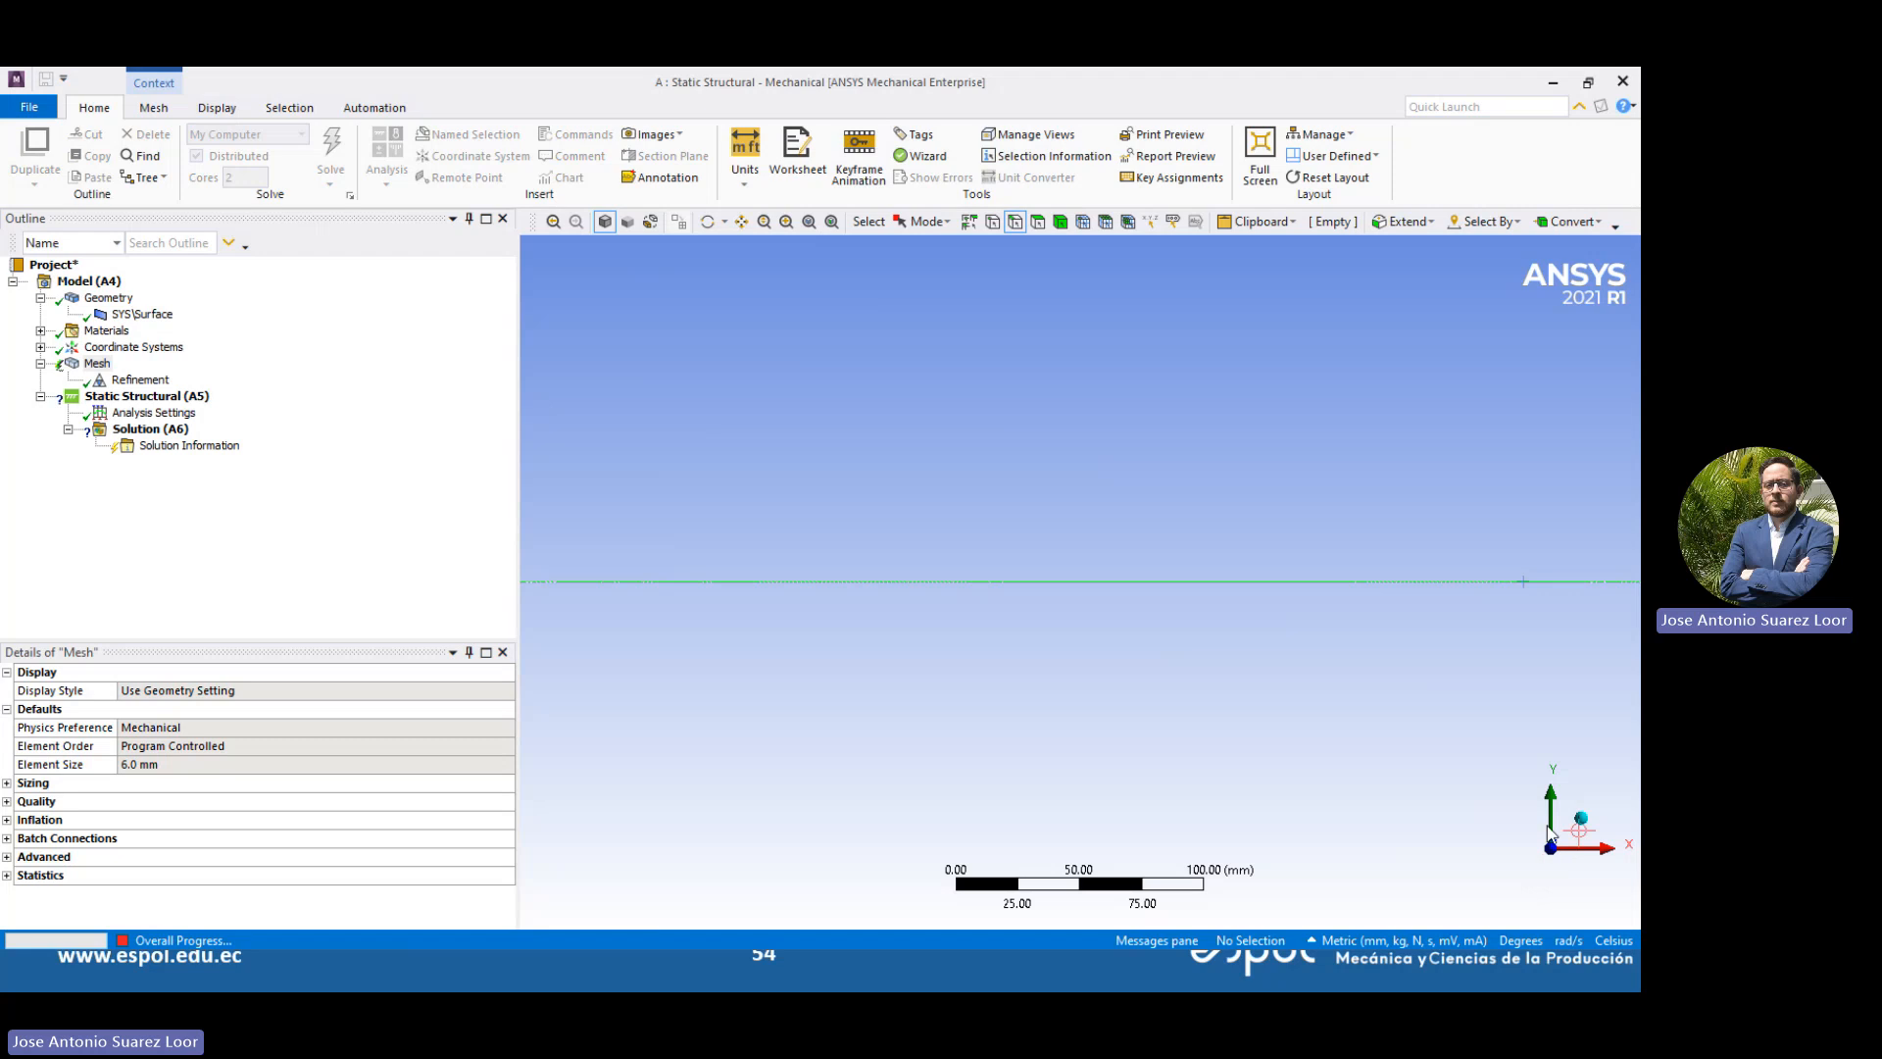
left_click(1550, 829)
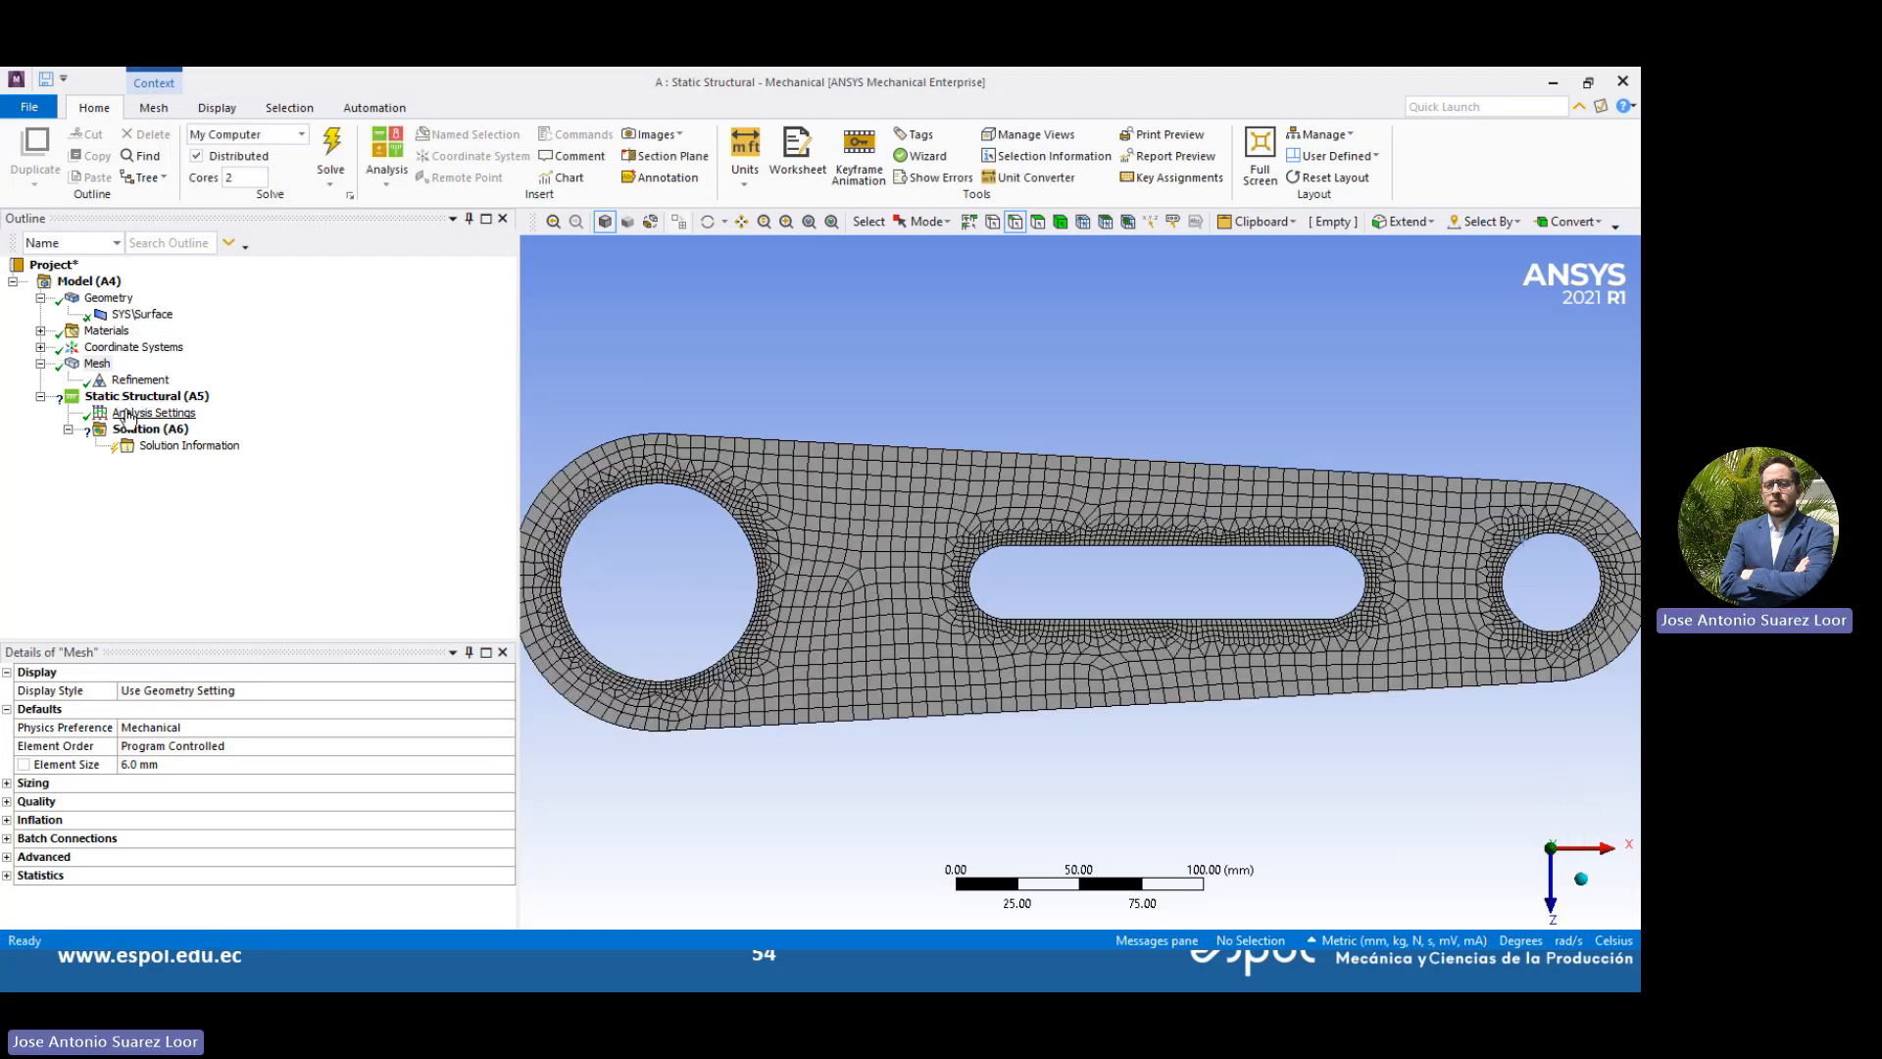
Insert a Force load into the static structural analysis
left_click(147, 396)
right_click(142, 396)
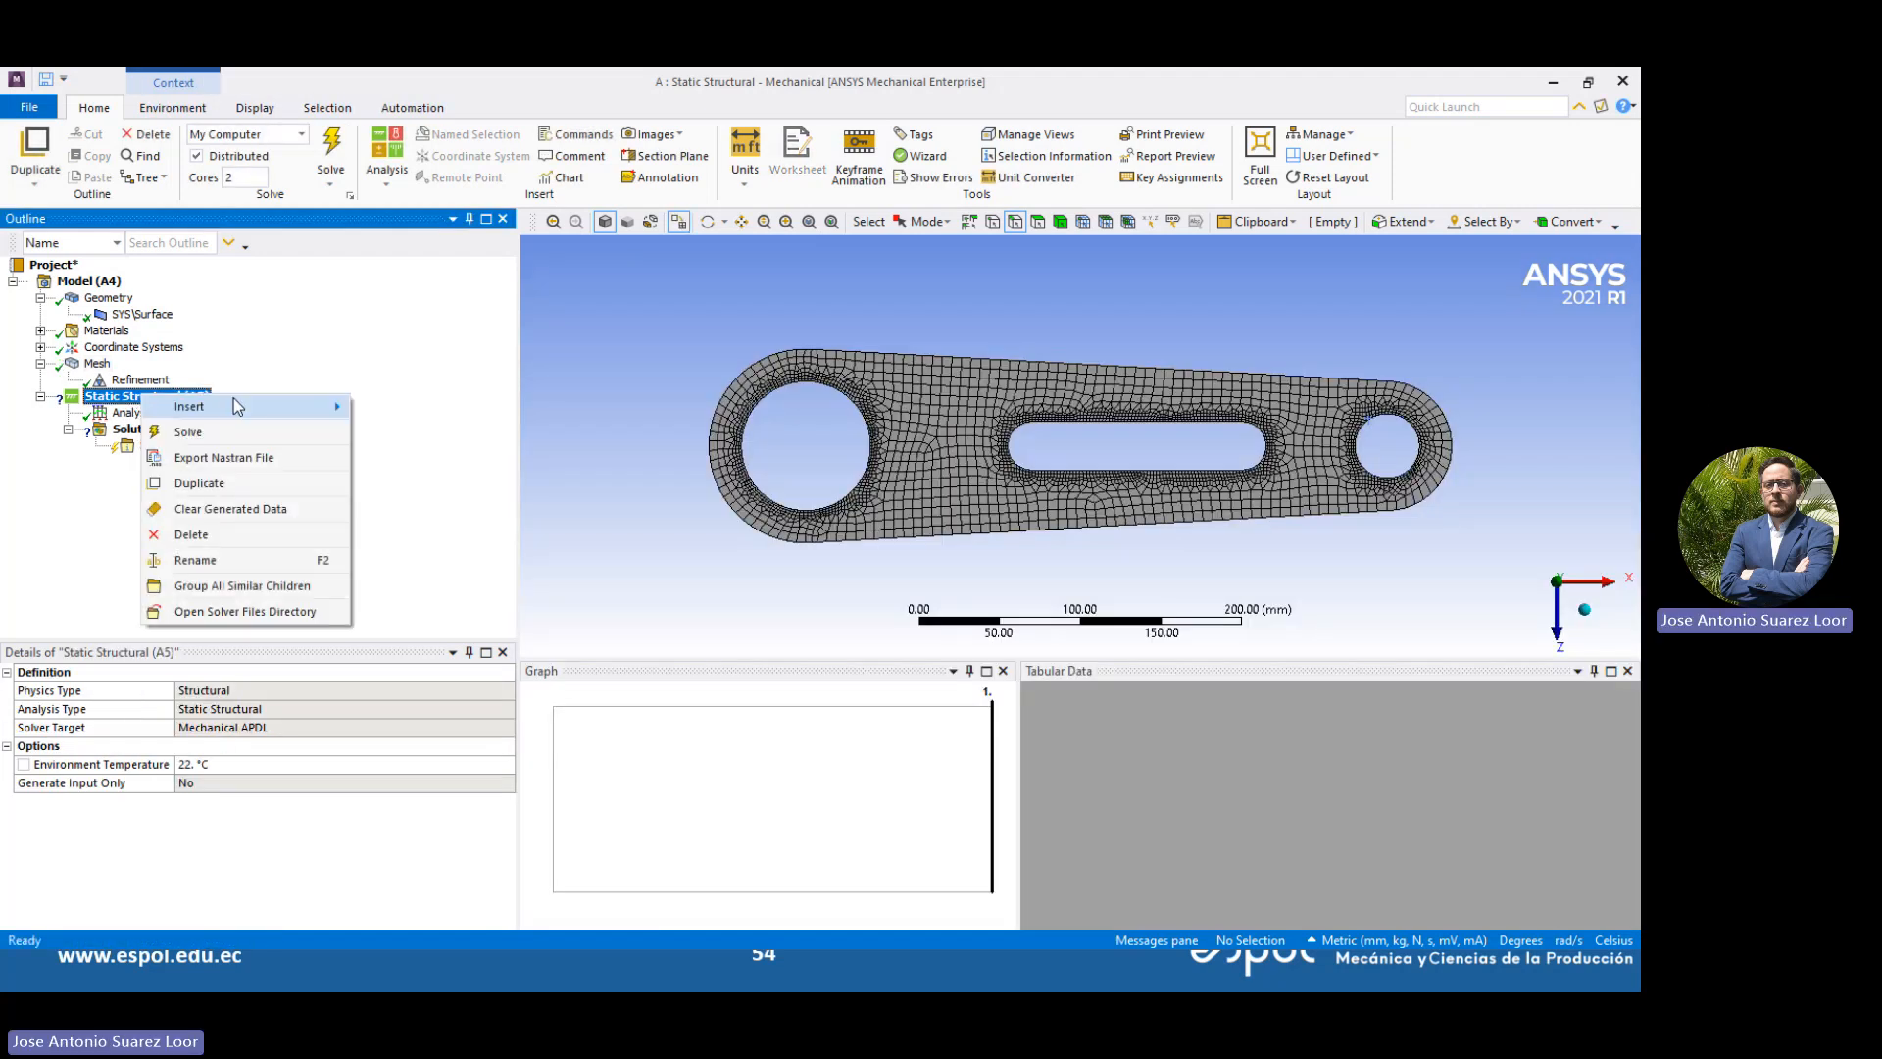
mouse_move(237, 406)
left_click(419, 240)
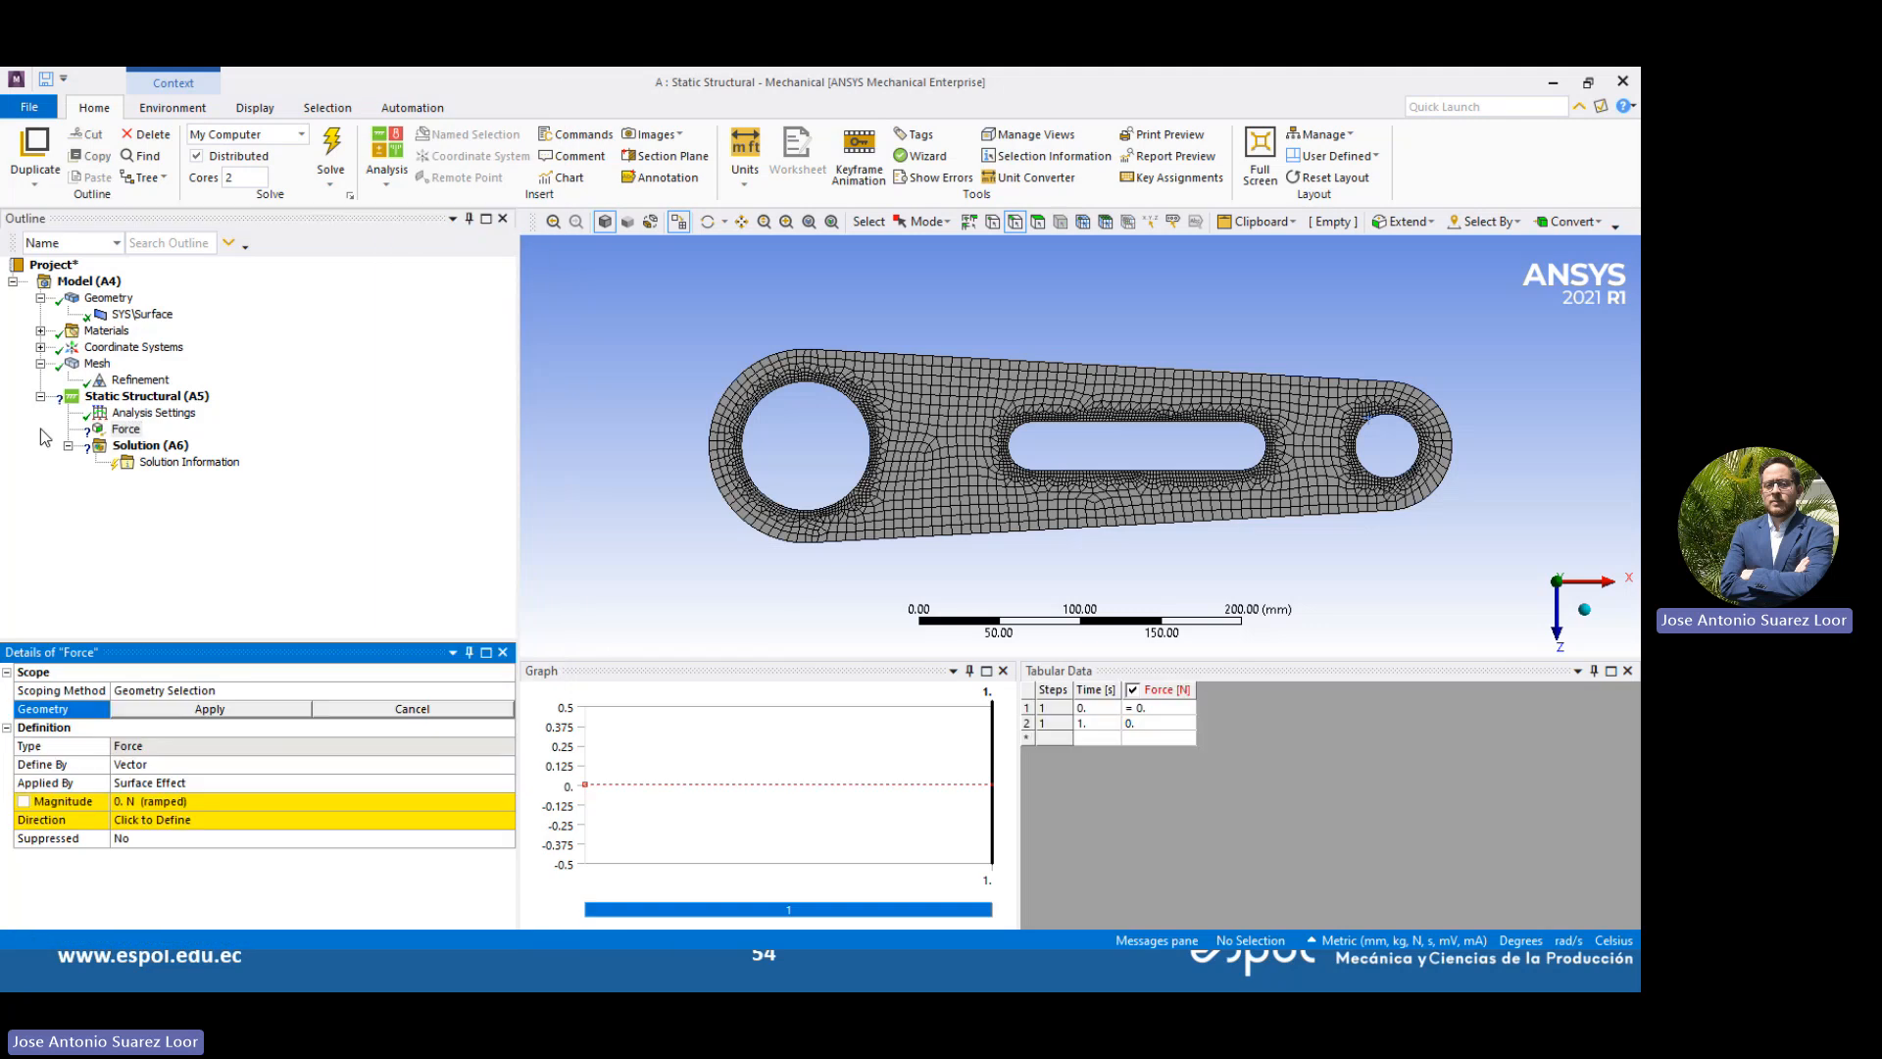
Add a Fixed Support on the edge of the larger hole
right_click(147, 396)
mouse_move(294, 412)
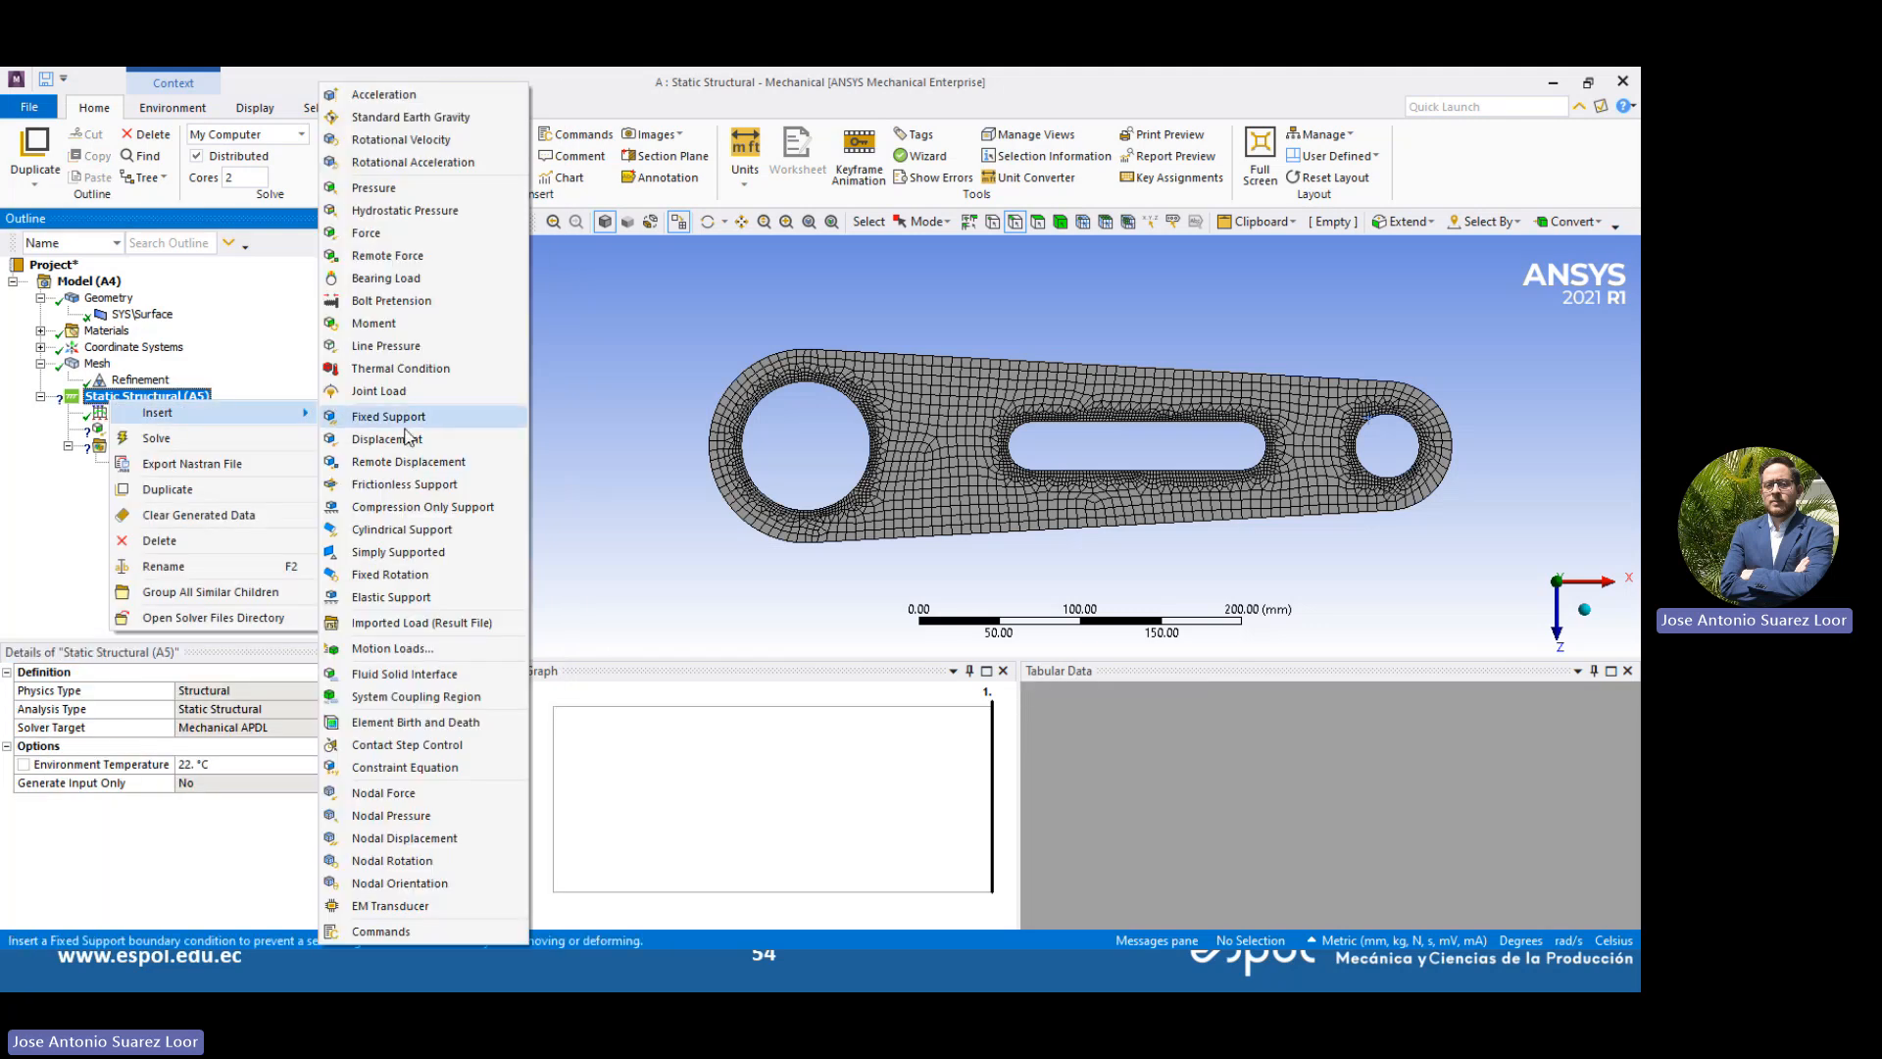
left_click(406, 419)
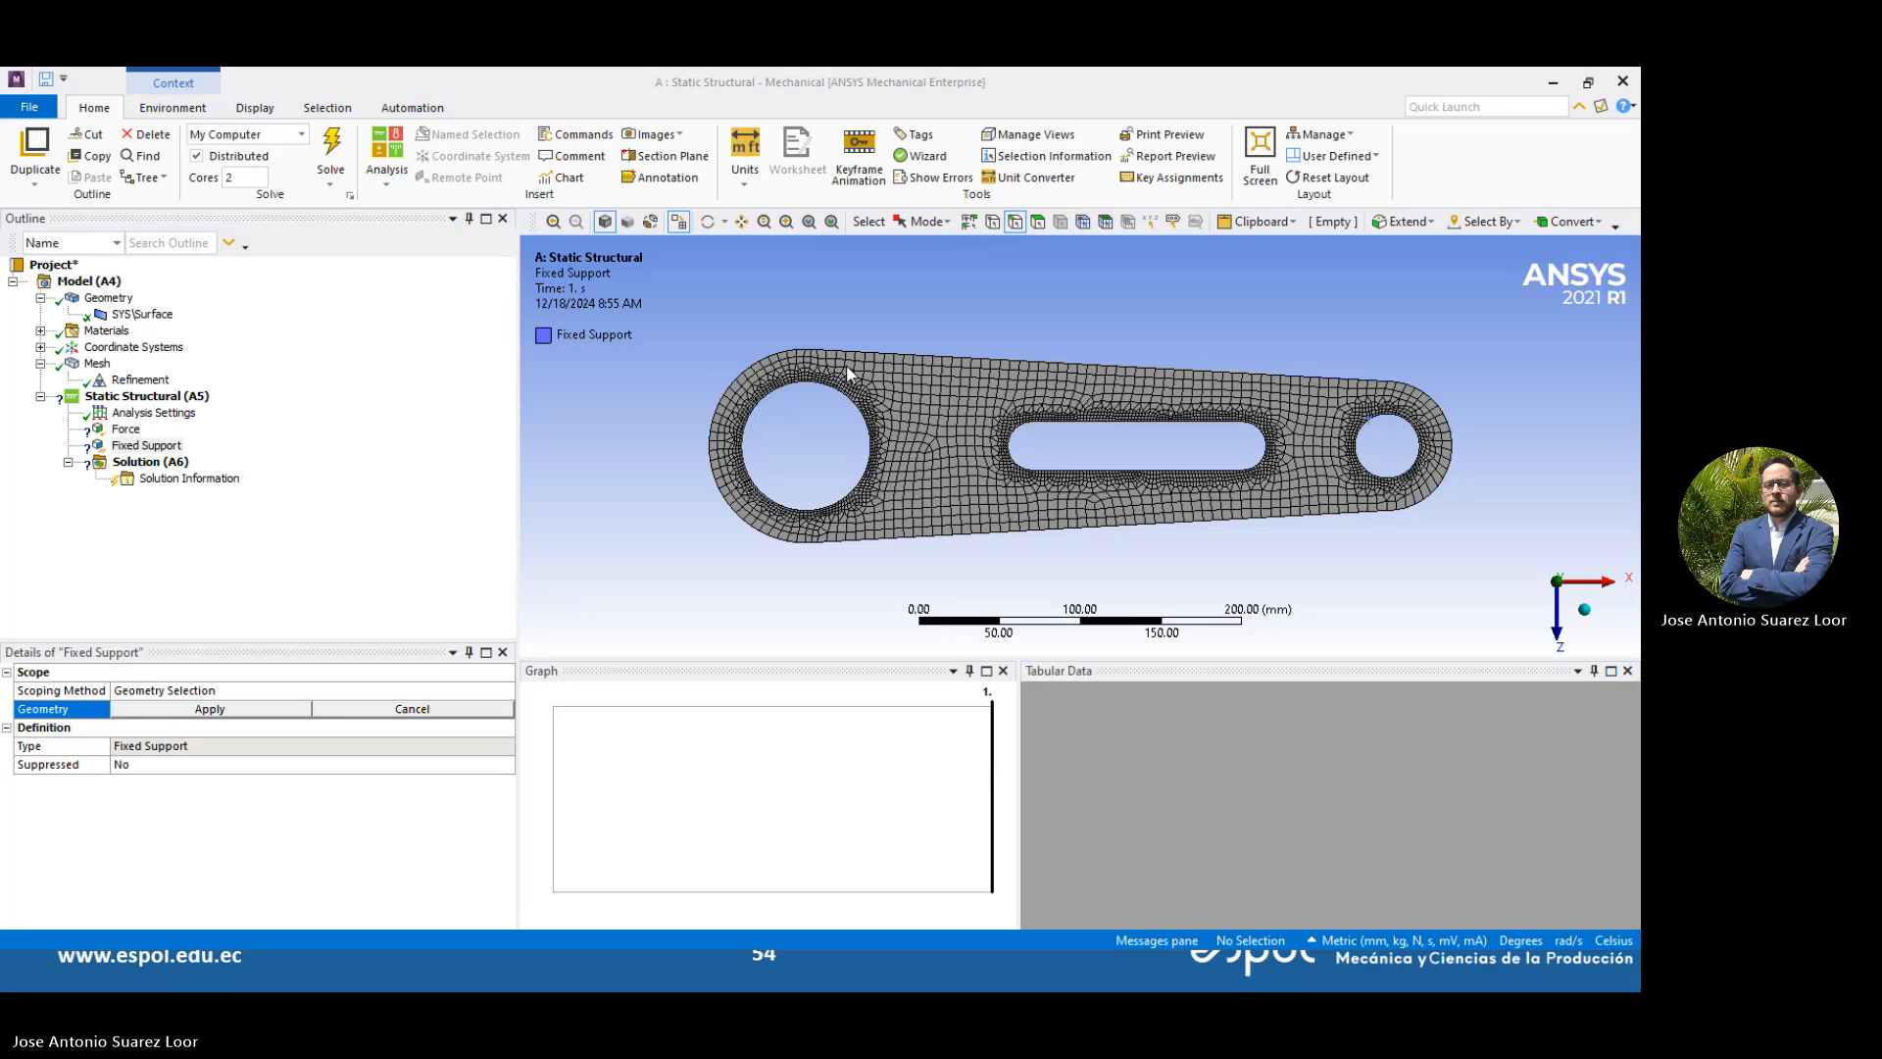
left_click(860, 397)
left_click(208, 708)
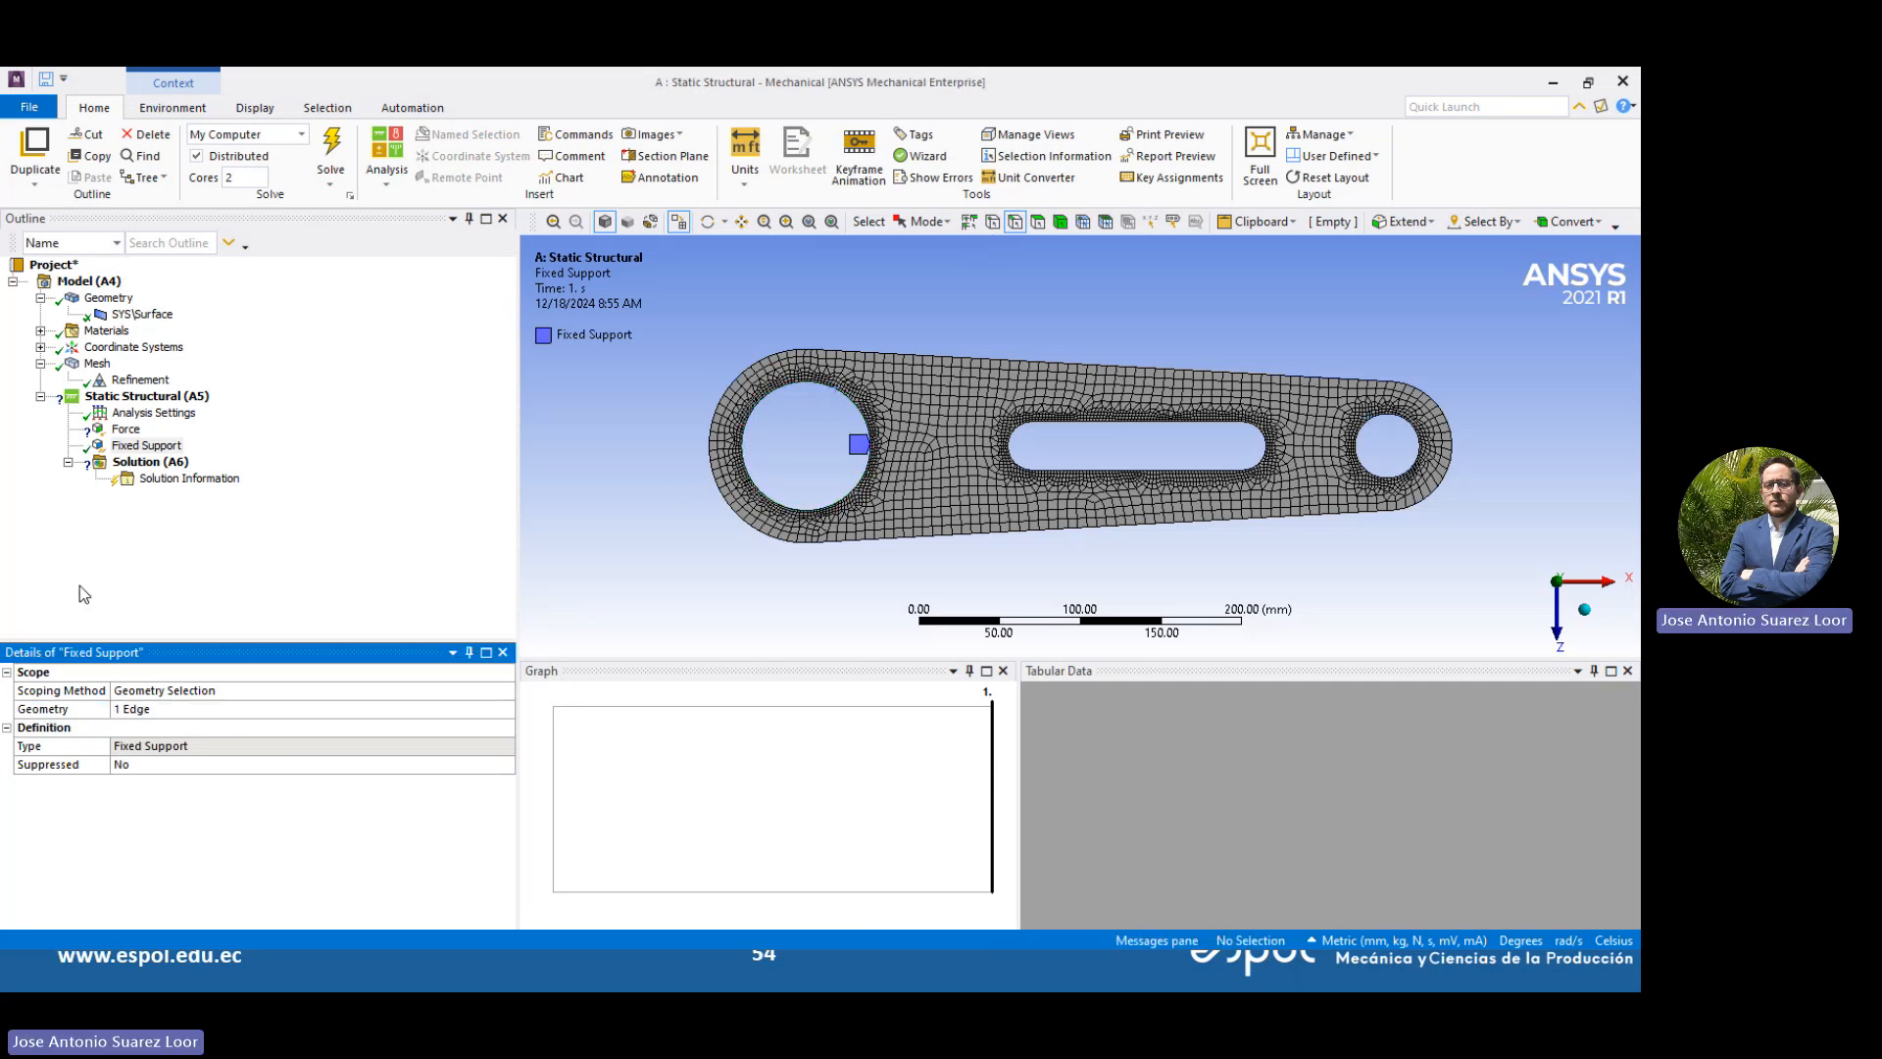
Scope the Force load to the edge of the smaller hole
left_click(125, 430)
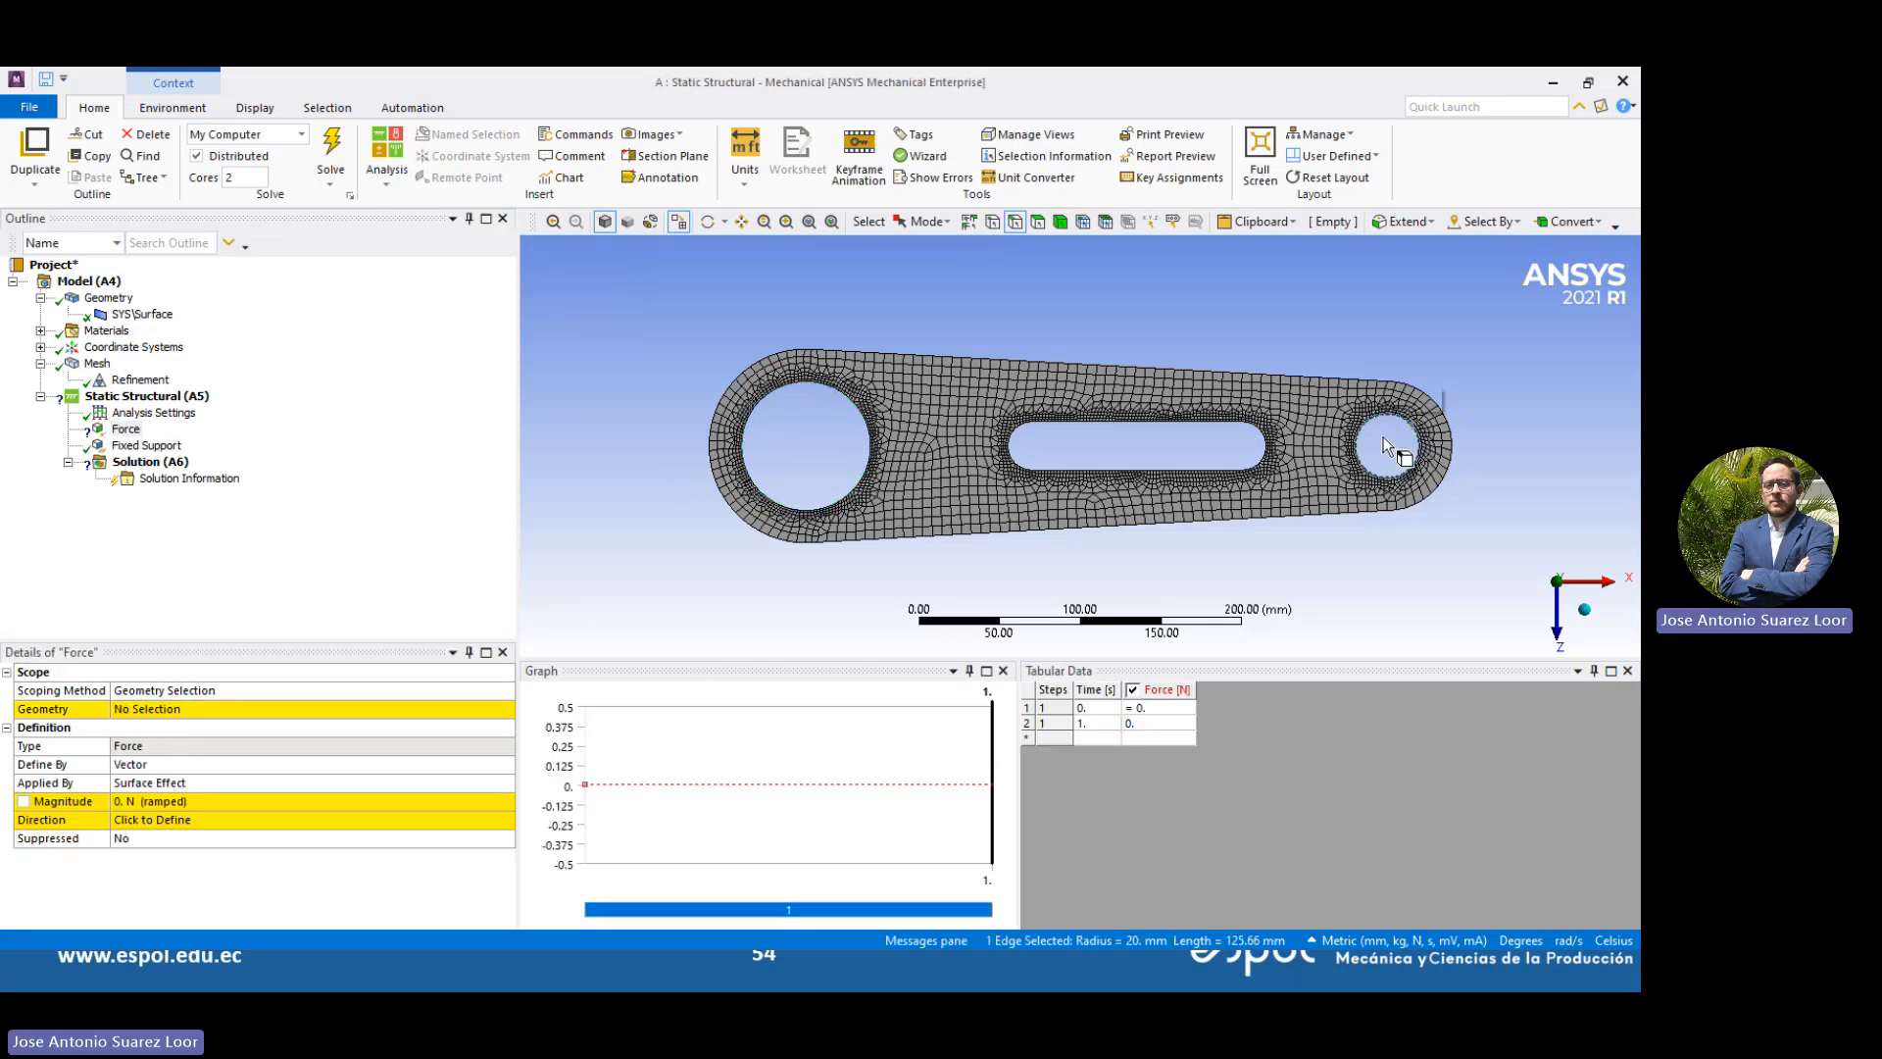
left_click(1414, 437)
left_click(273, 709)
left_click(208, 709)
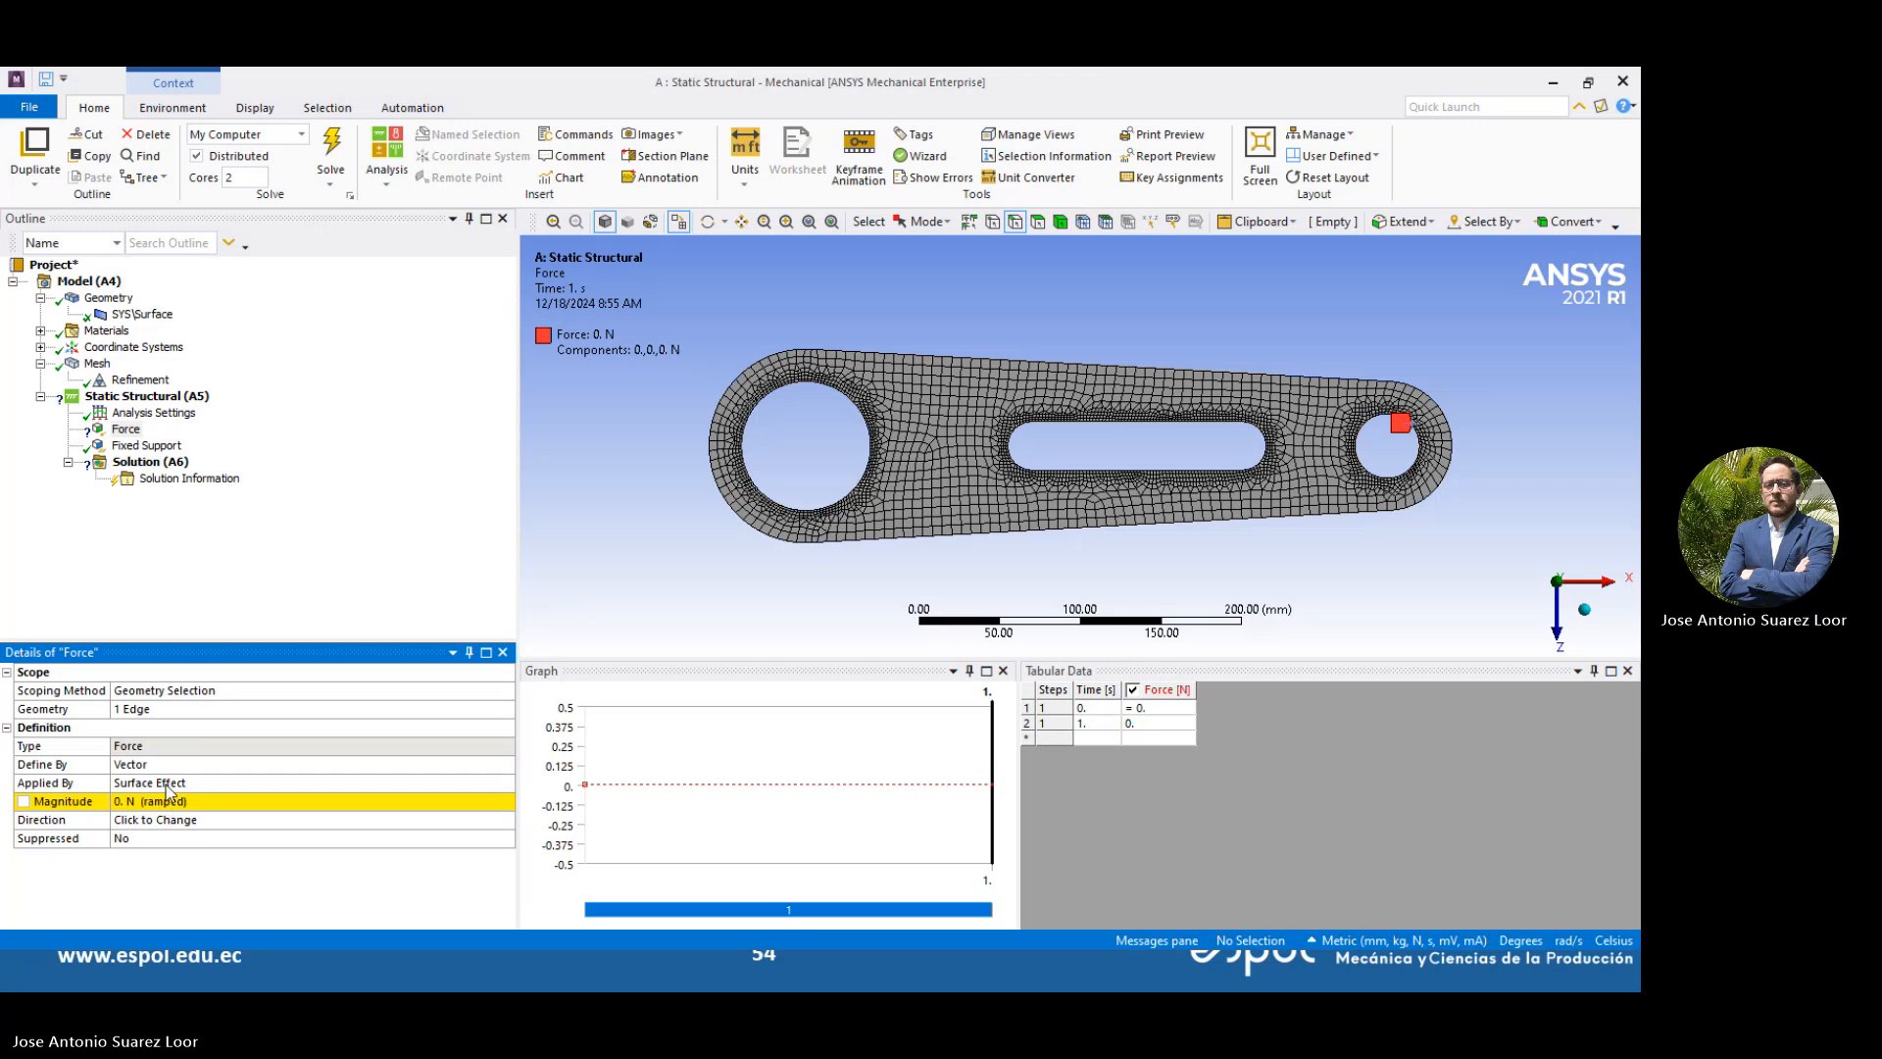
Define the force by components, with 3000 N in X and 400 N in Z
double_click(168, 771)
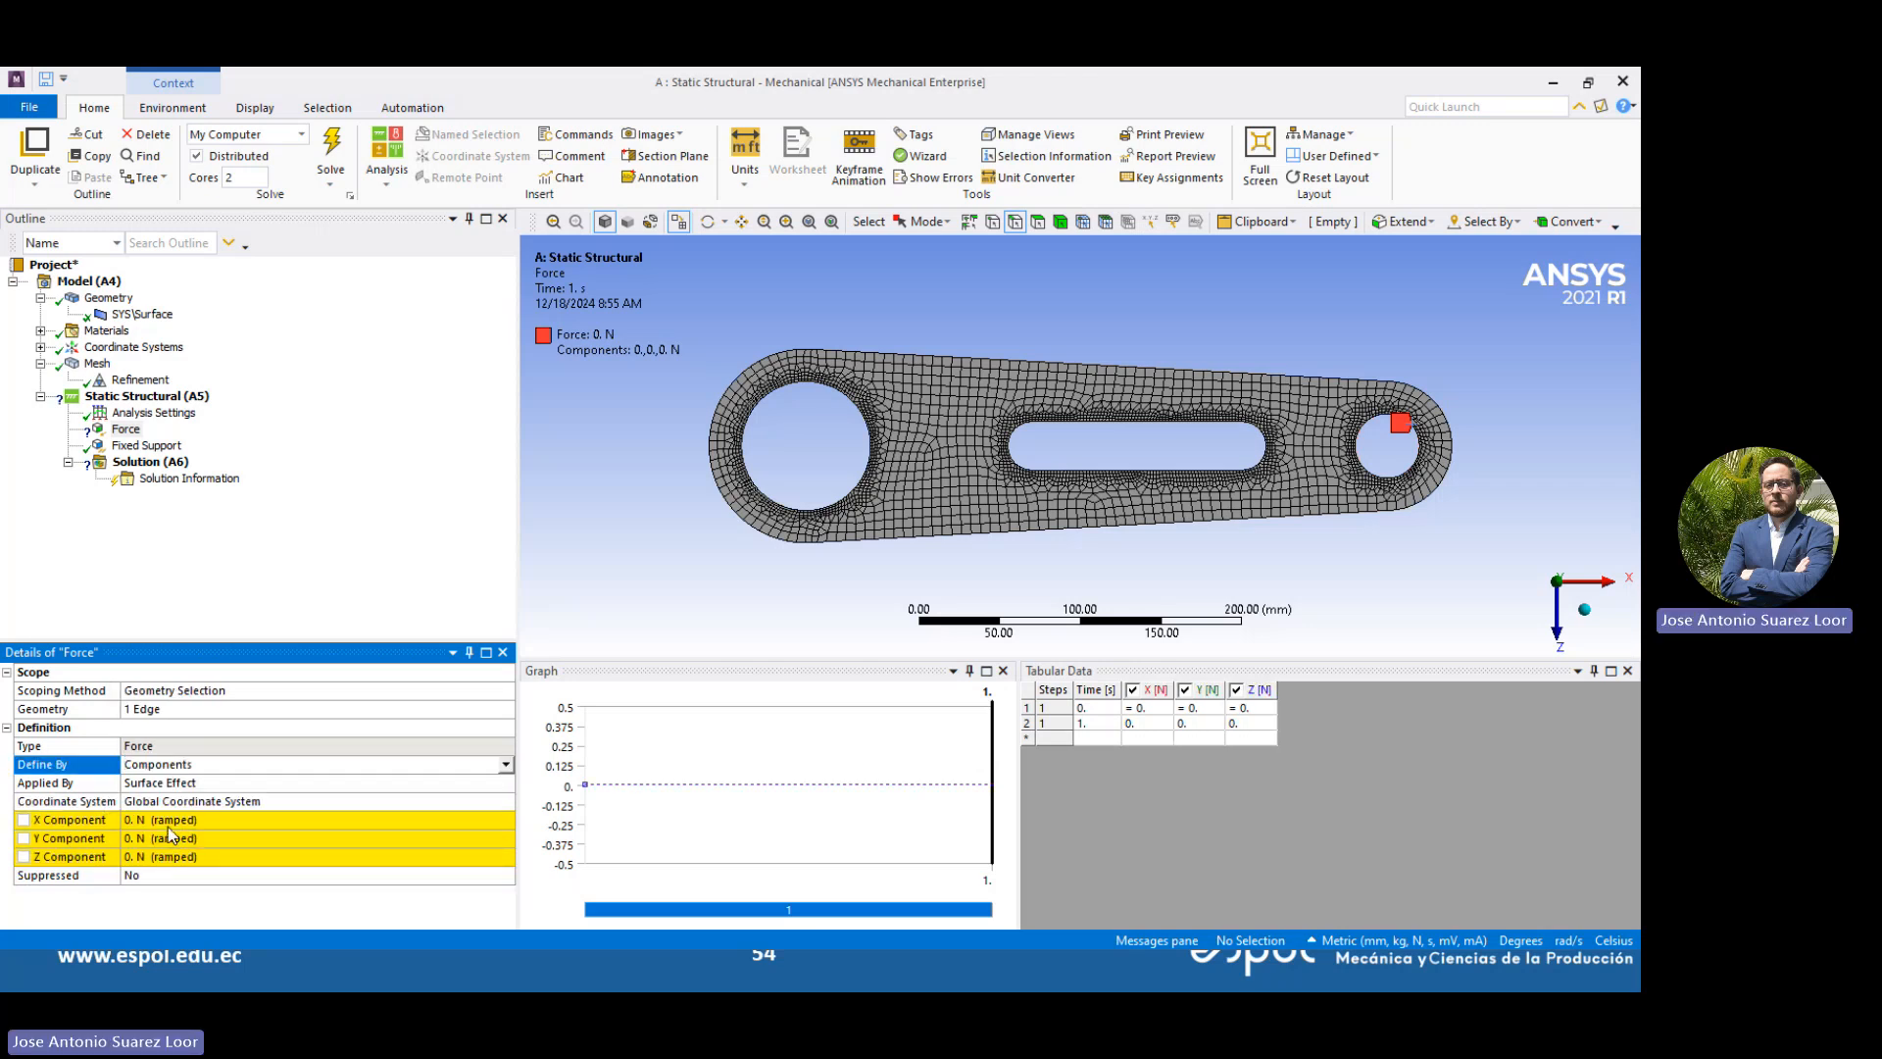
left_click(170, 835)
left_click(171, 819)
type("300")
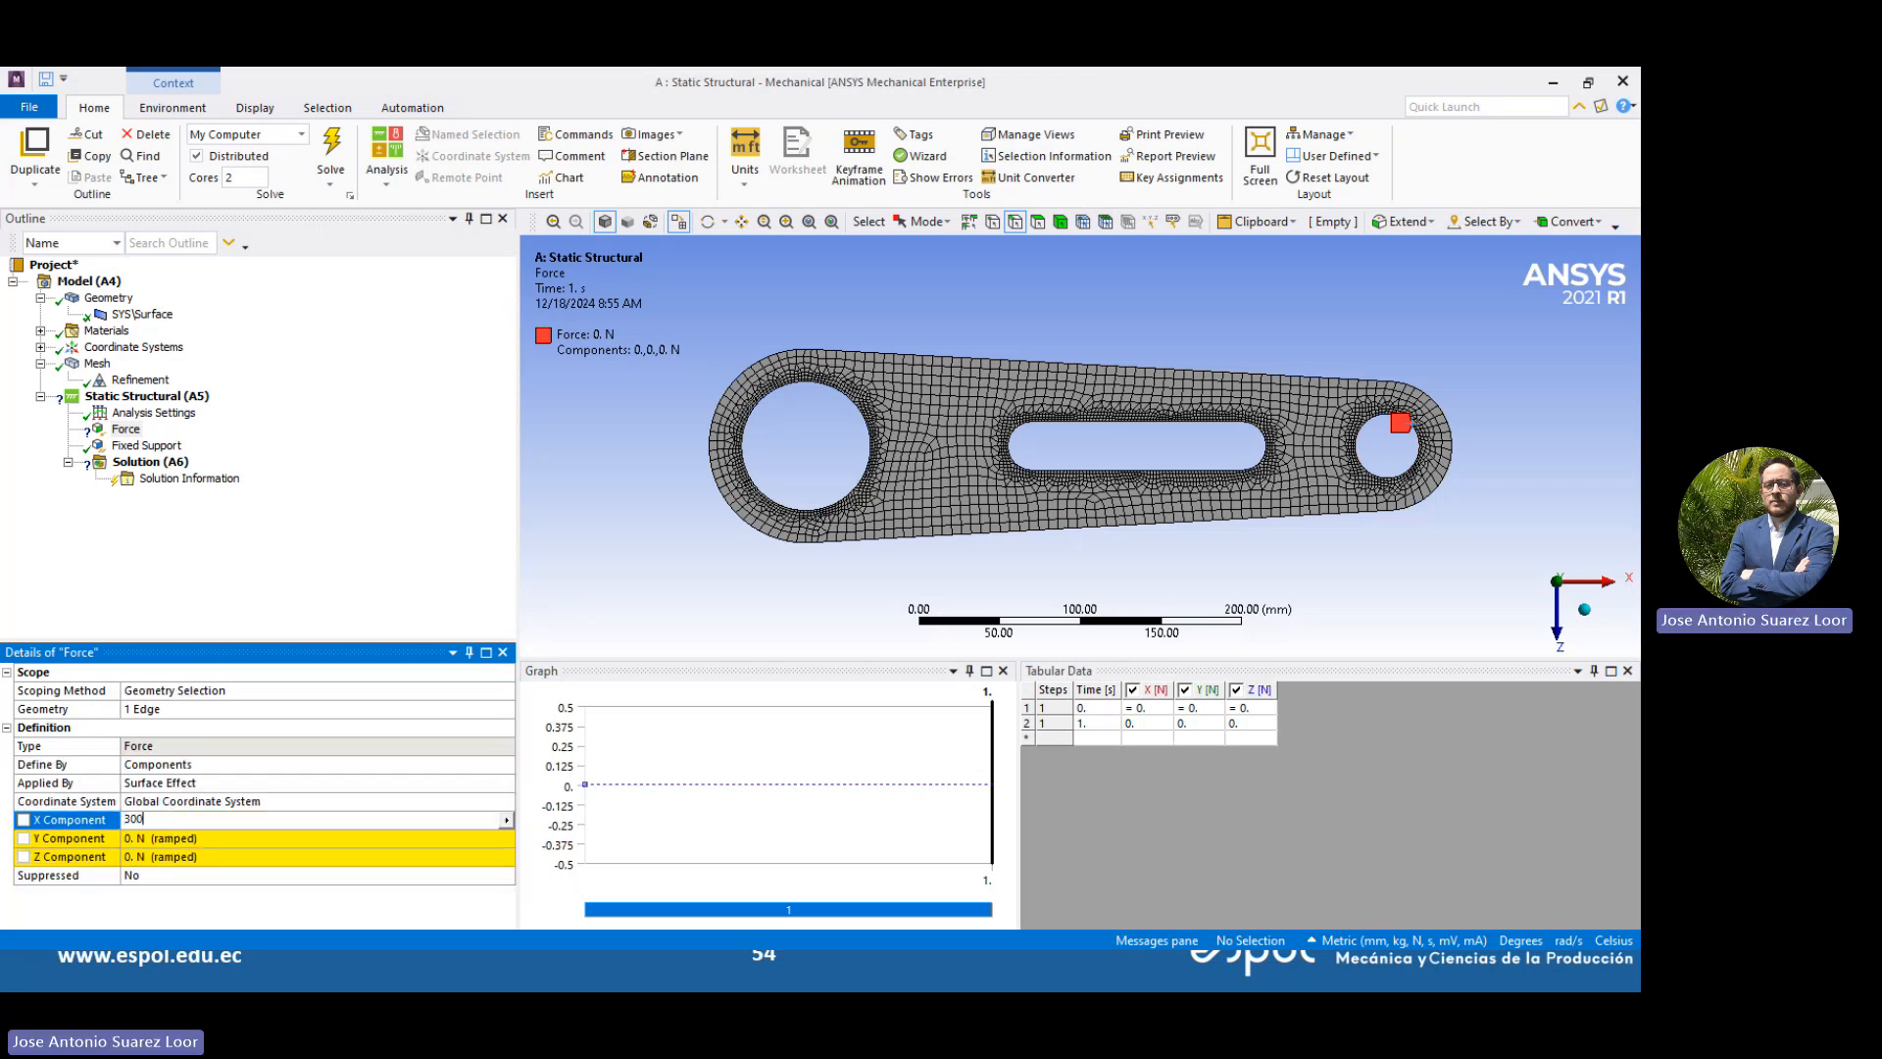
type("0")
key("Return")
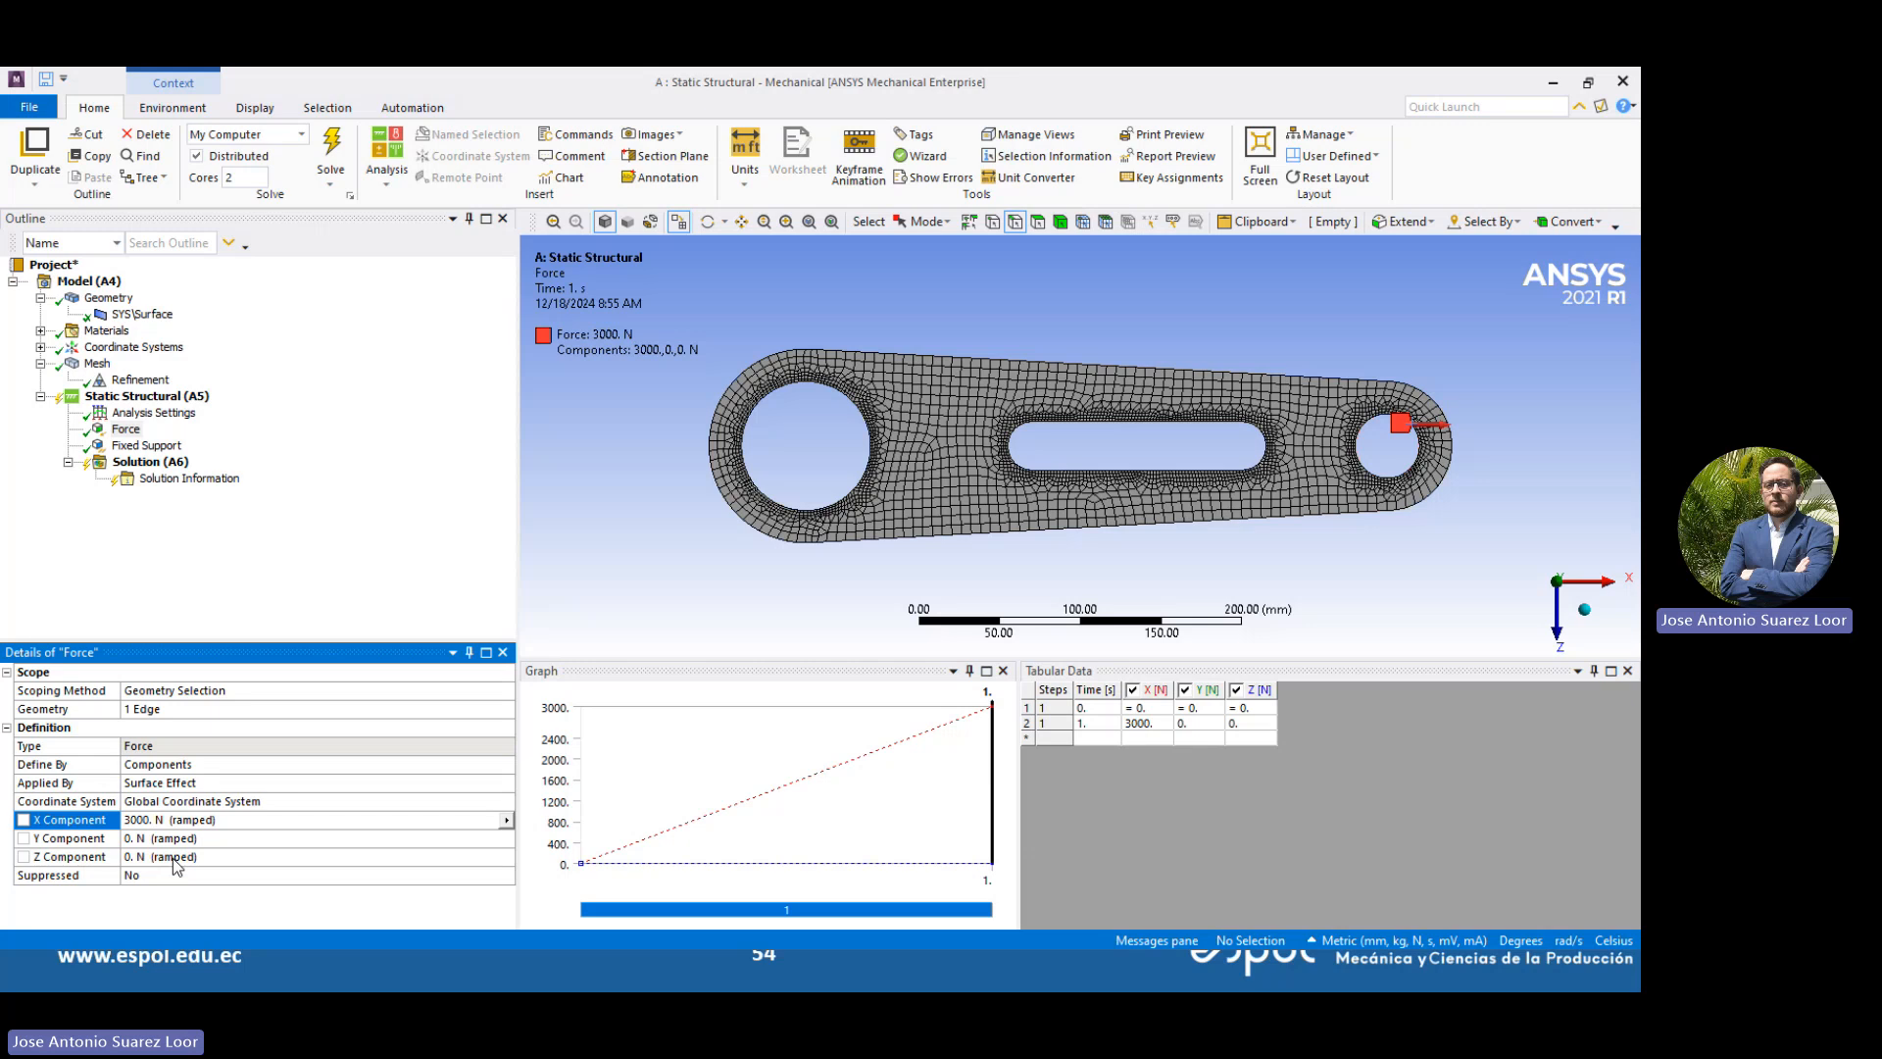
left_click(175, 857)
type("400")
key("Return")
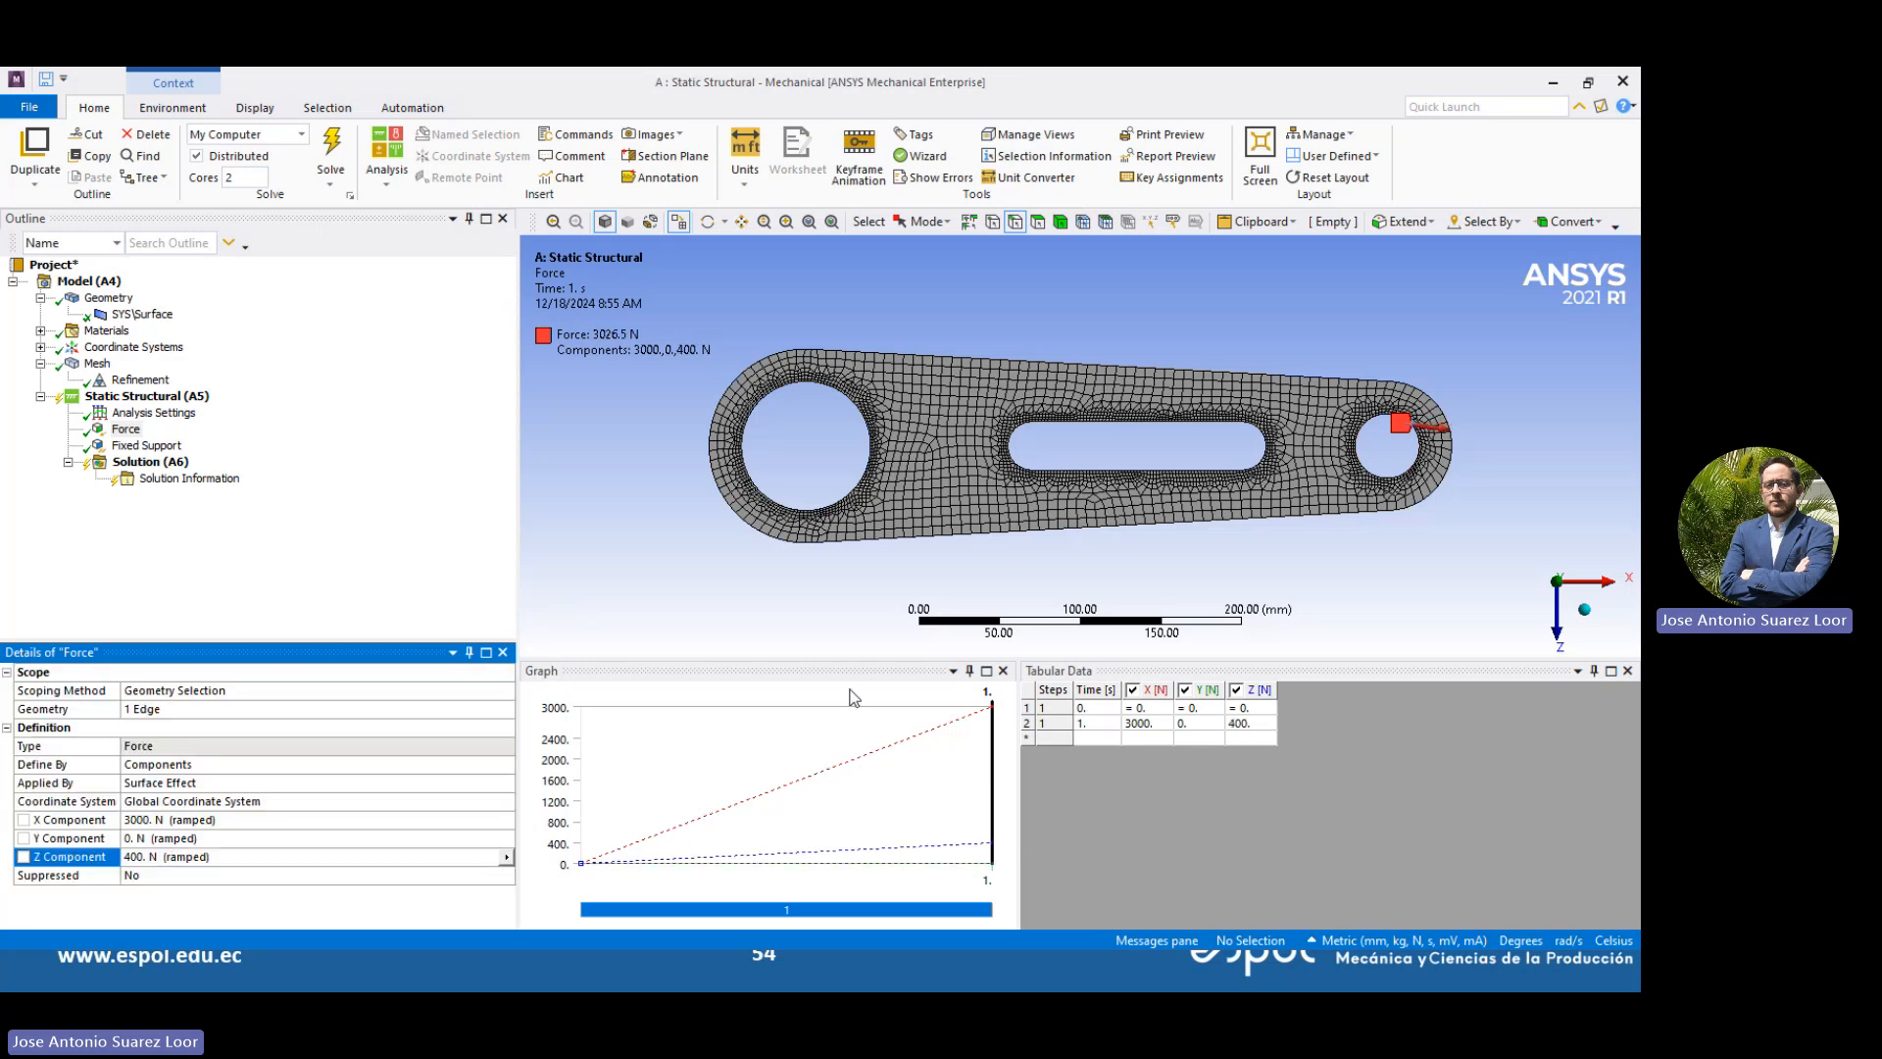
Add Equivalent Elastic Strain and Equivalent (von-Mises) Stress results to the solution
left_click(164, 464)
right_click(166, 473)
mouse_move(235, 478)
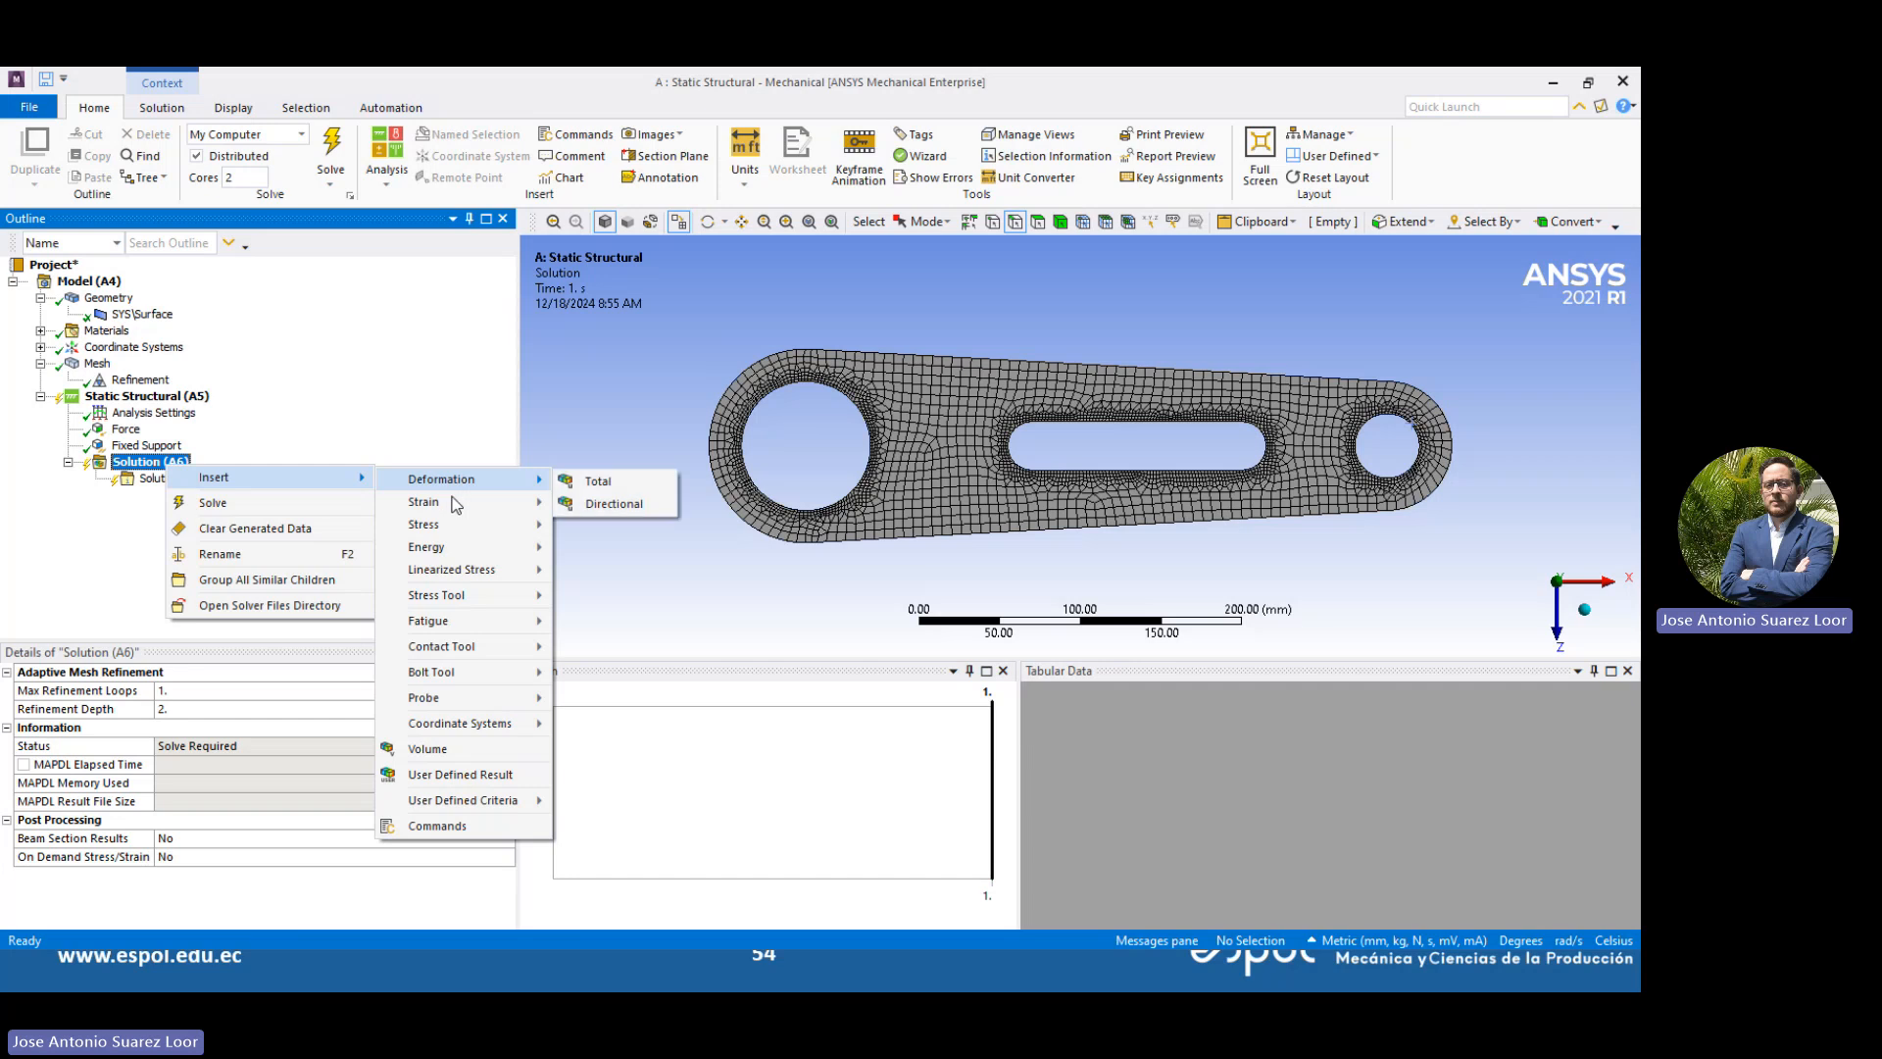
mouse_move(453, 508)
left_click(632, 503)
right_click(157, 462)
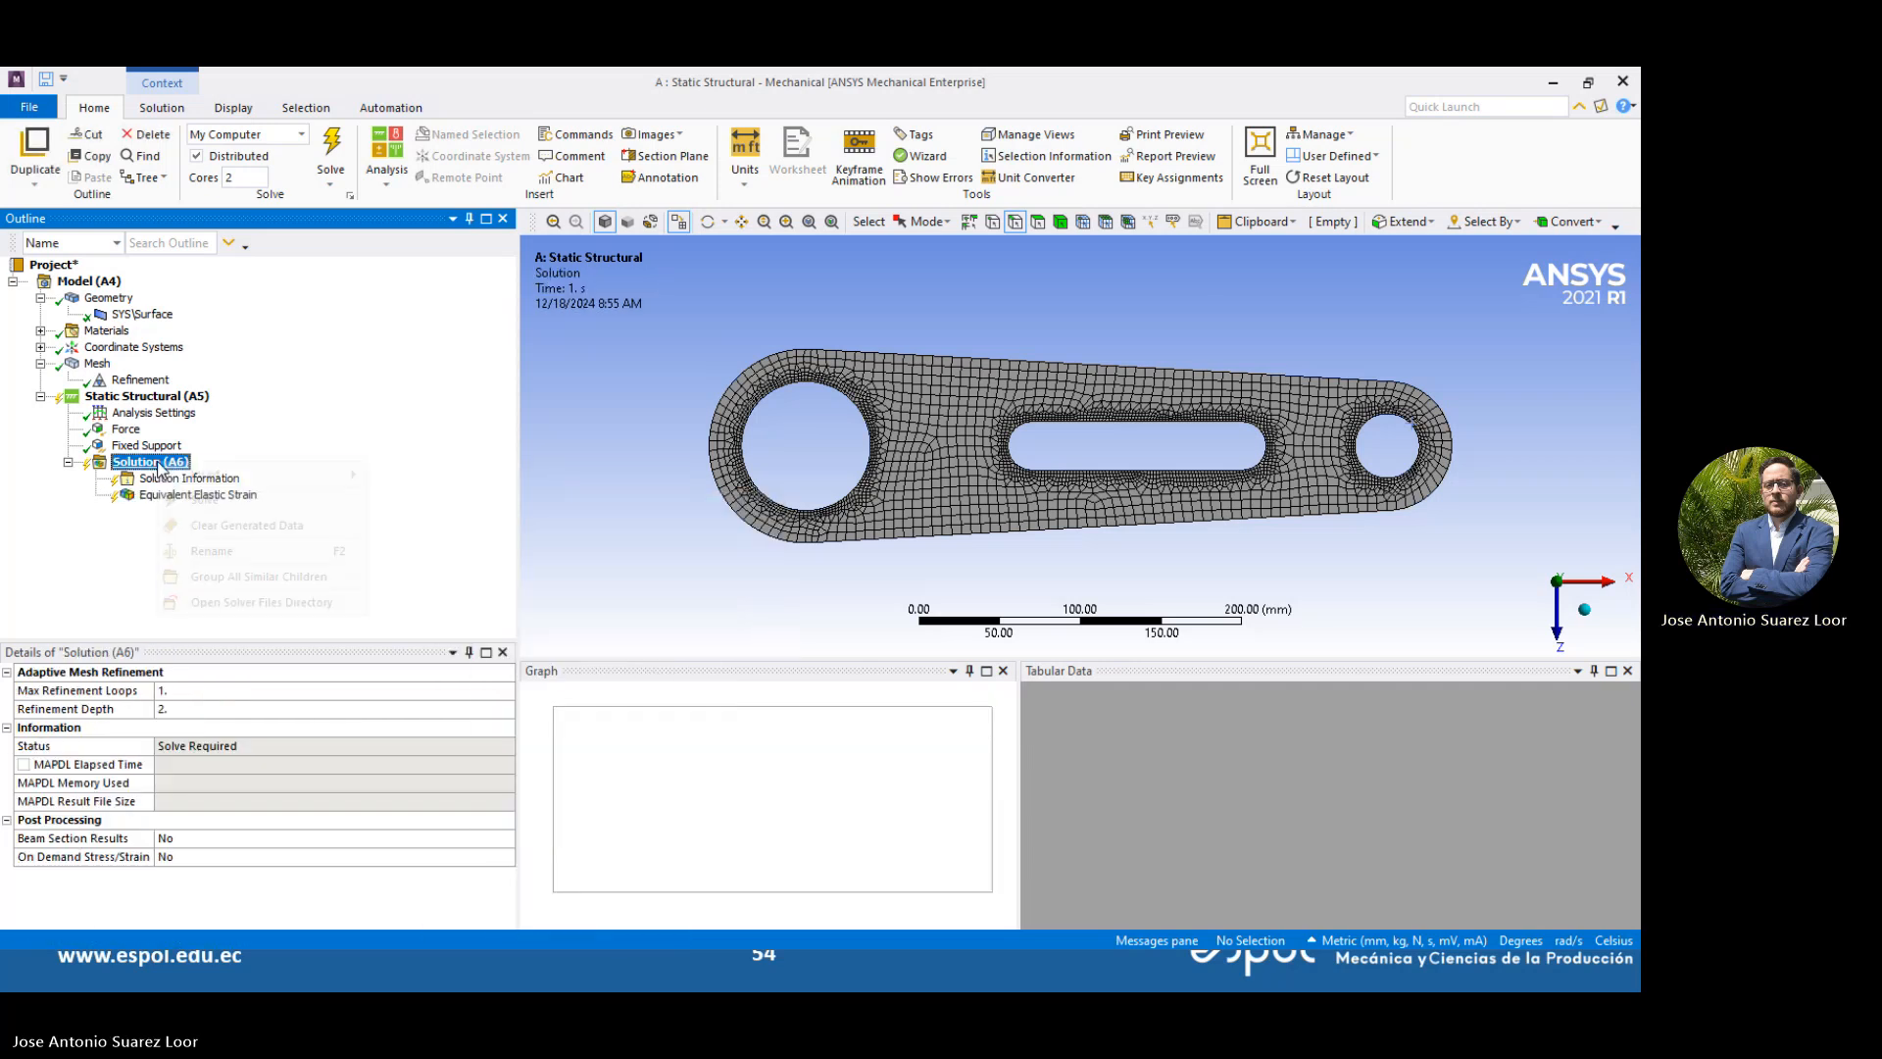
mouse_move(304, 485)
mouse_move(441, 520)
left_click(632, 524)
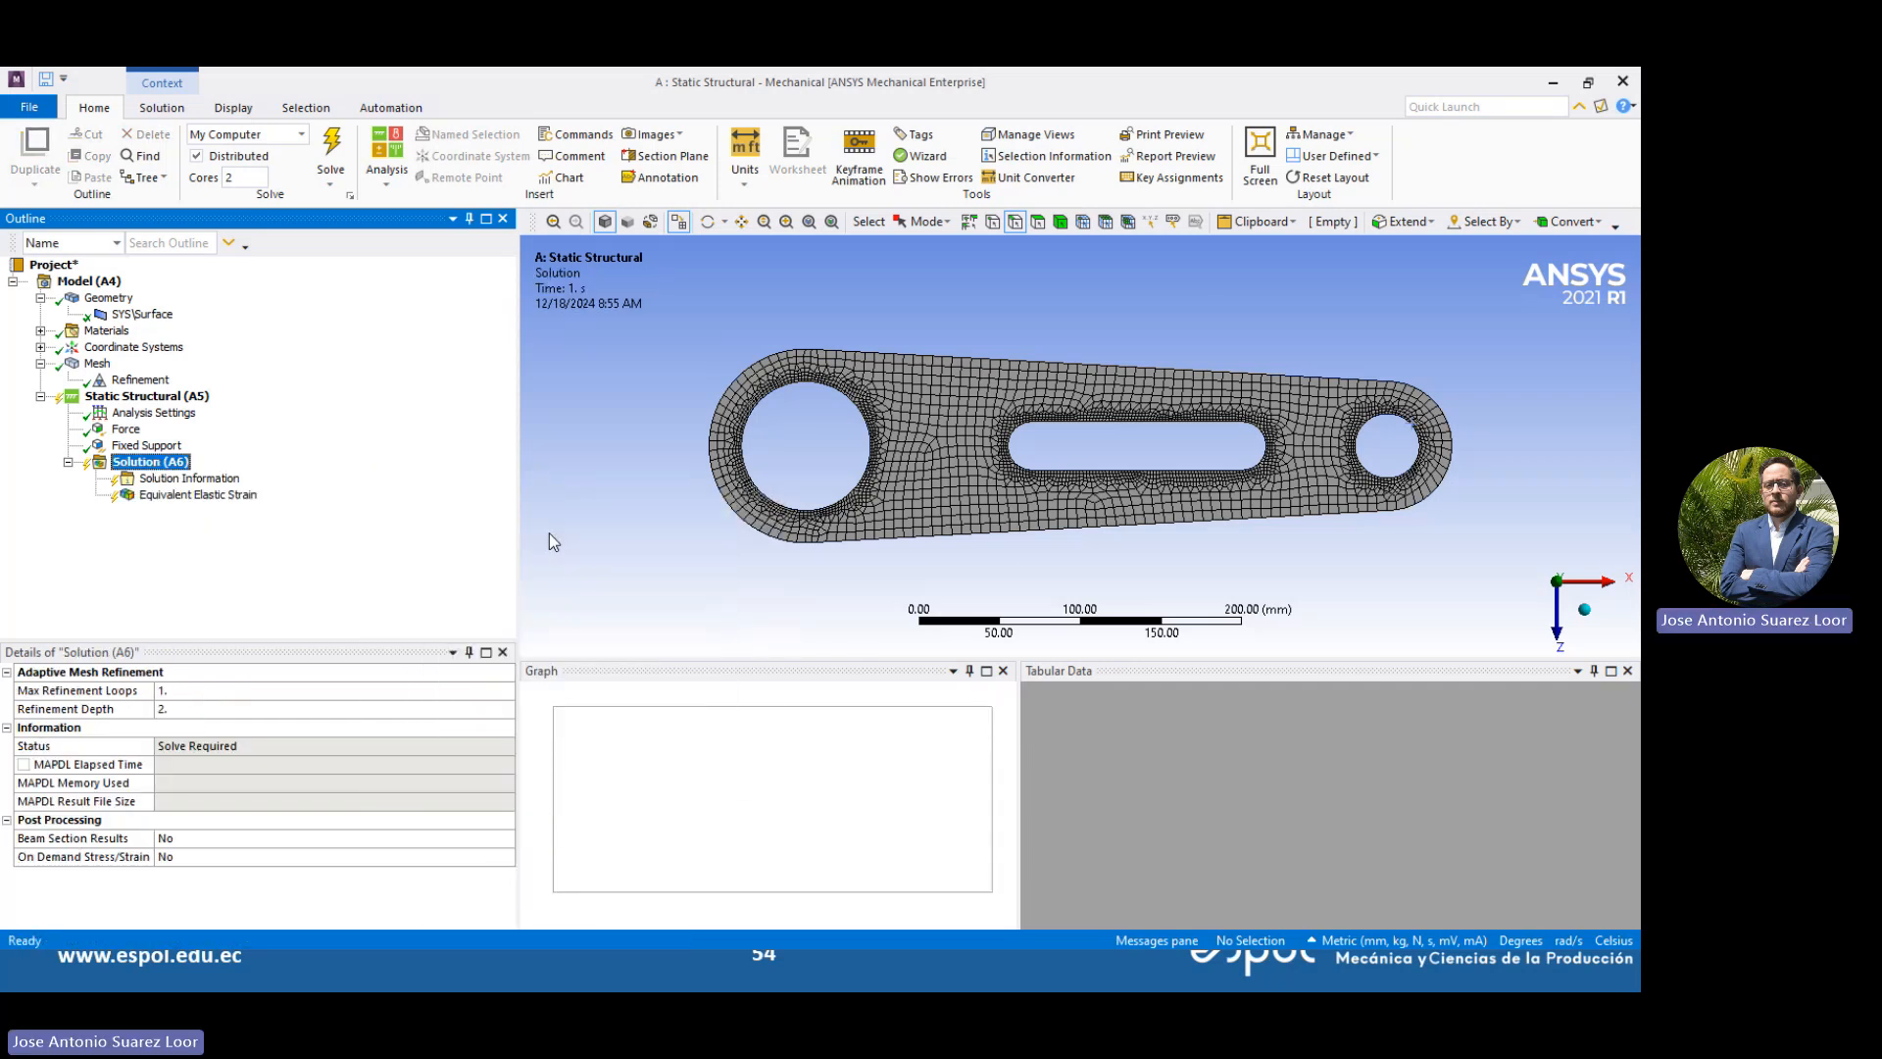
Add a Stress Tool to the solution and solve the analysis
right_click(128, 465)
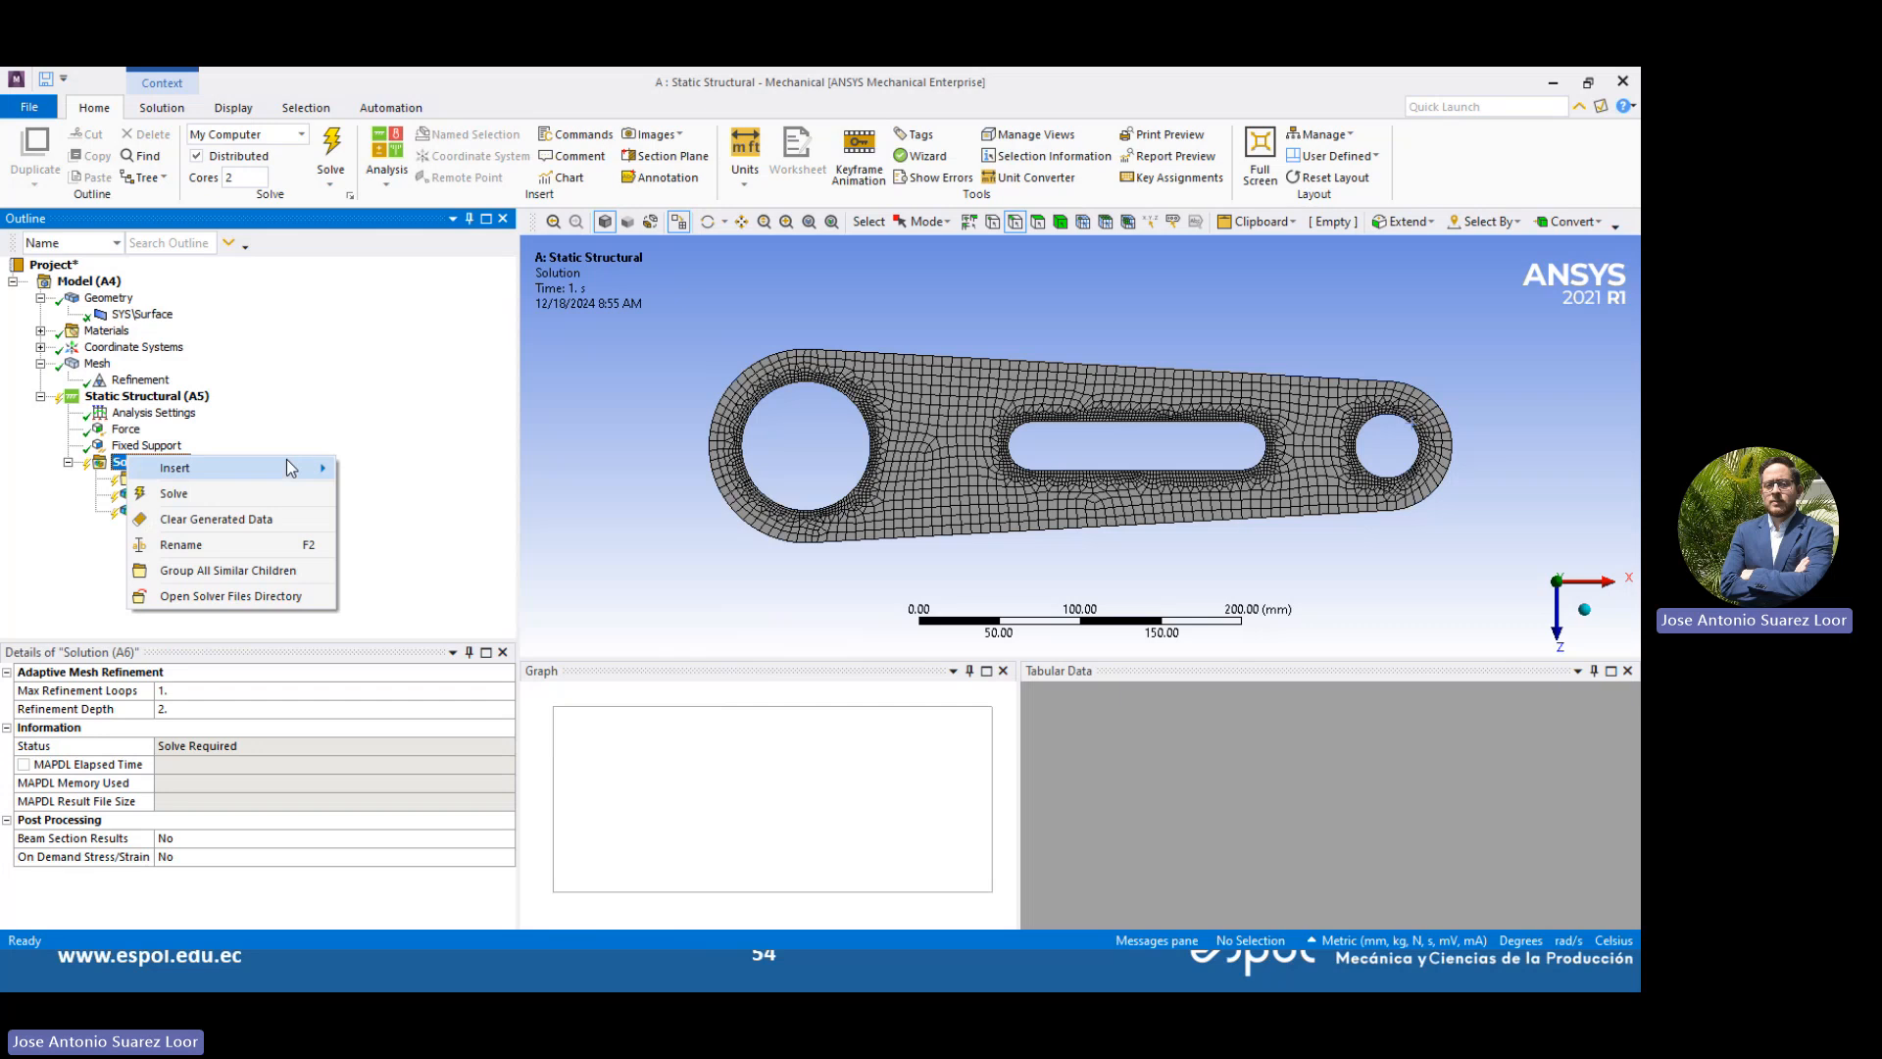
mouse_move(235, 468)
mouse_move(431, 585)
left_click(598, 586)
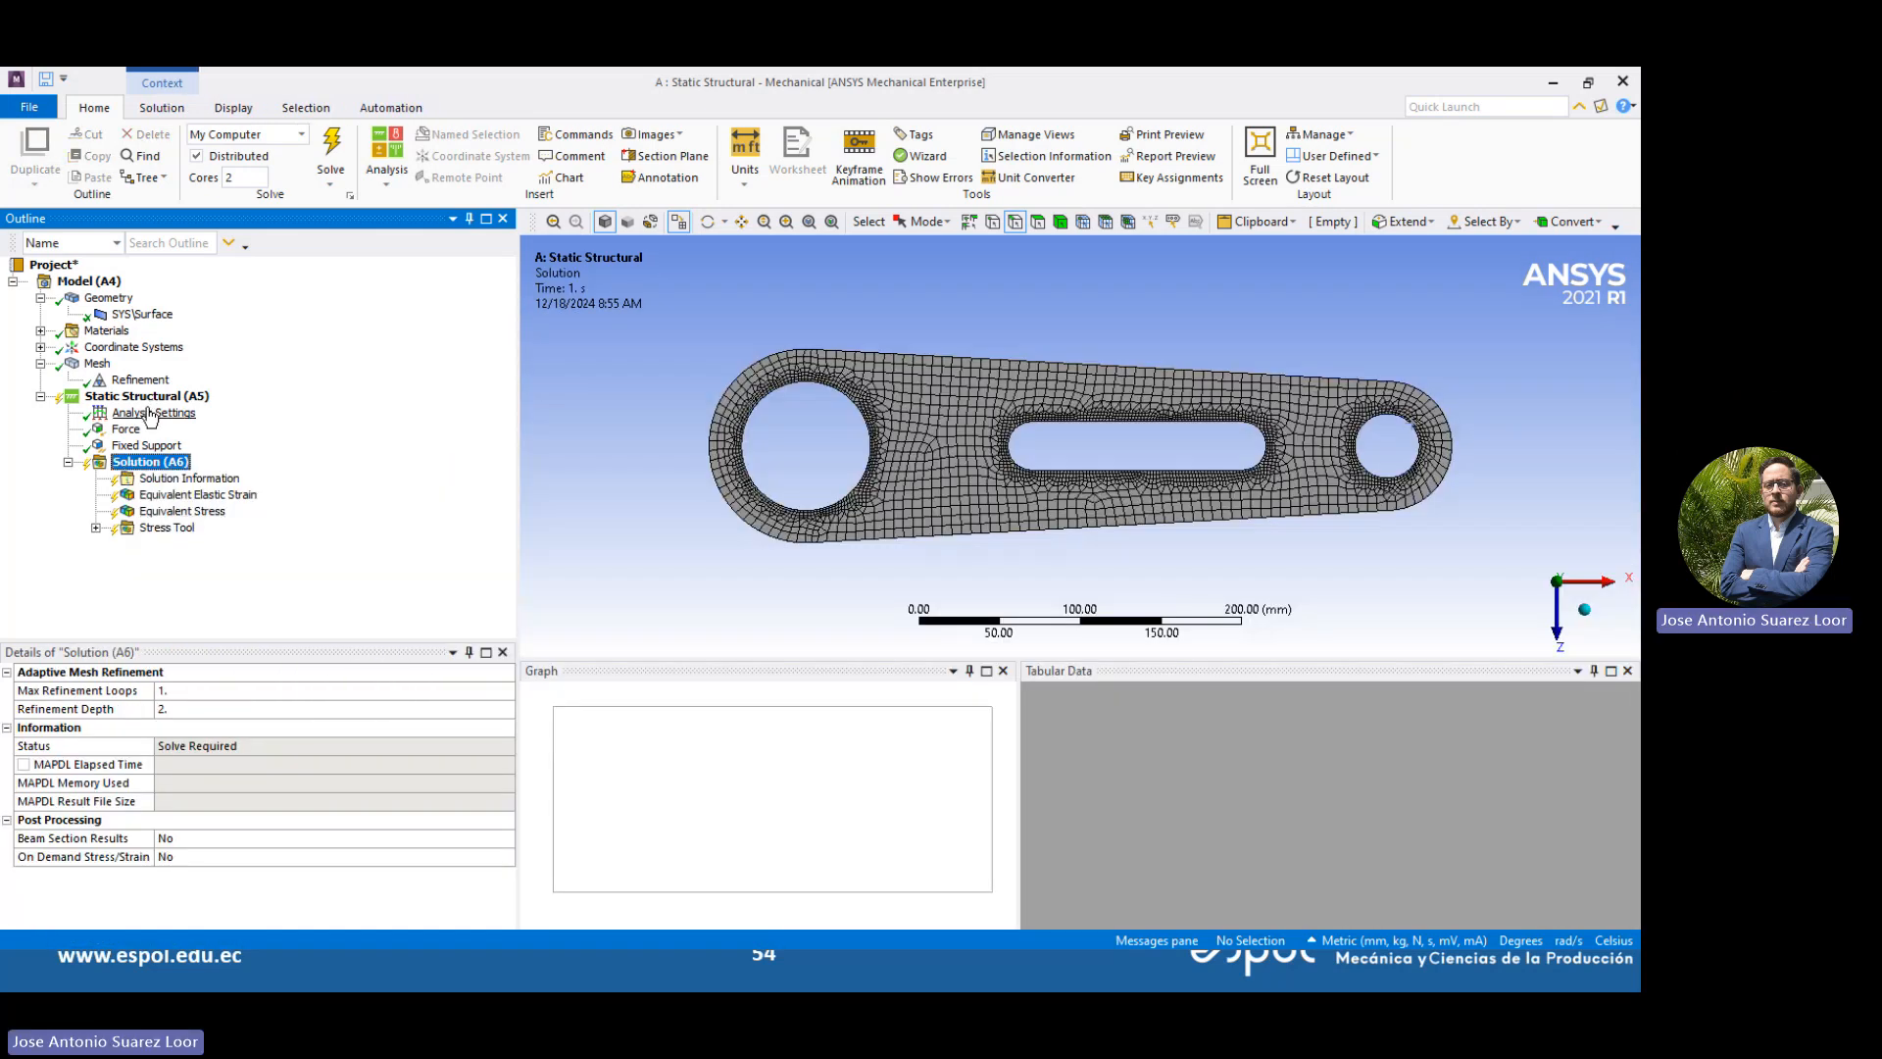
right_click(152, 462)
left_click(190, 498)
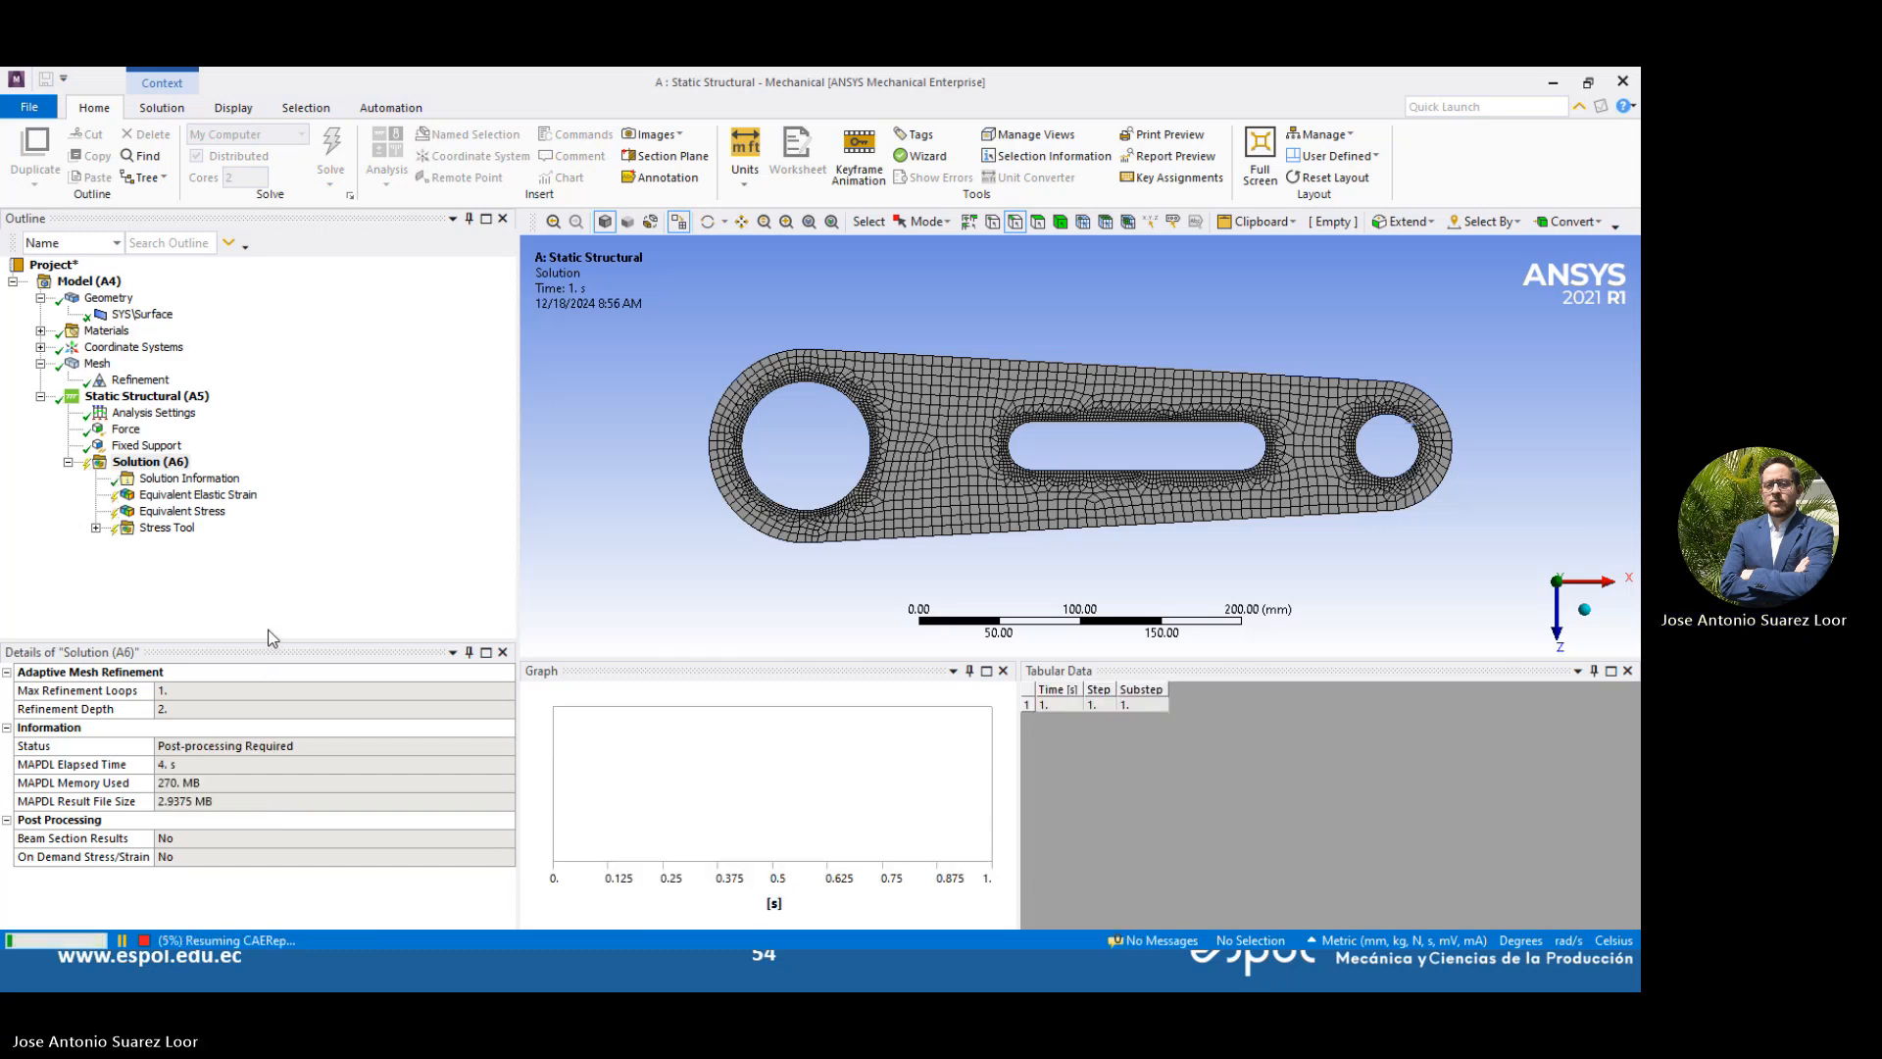
Examine the Equivalent Stress plot and the Stress Tool's Safety Factor plot for the solved link
left_click(176, 479)
left_click(172, 510)
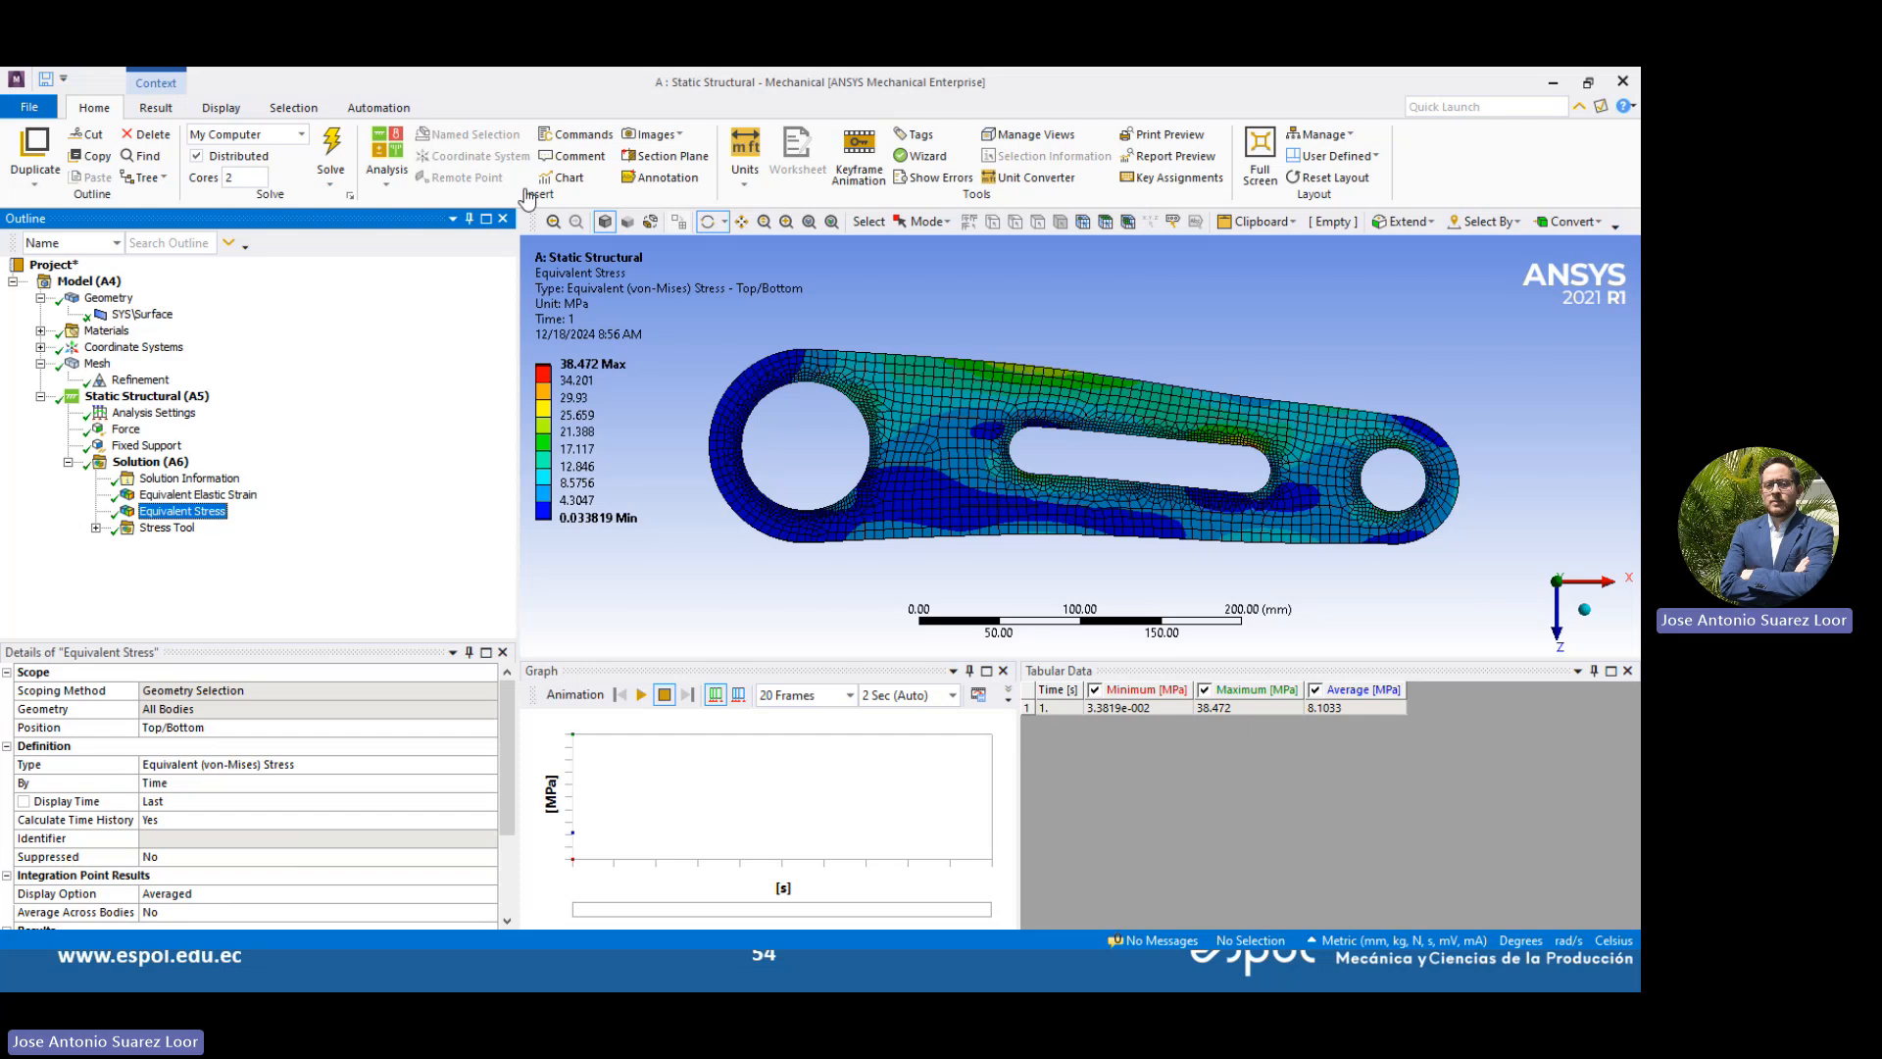
left_click(494, 173)
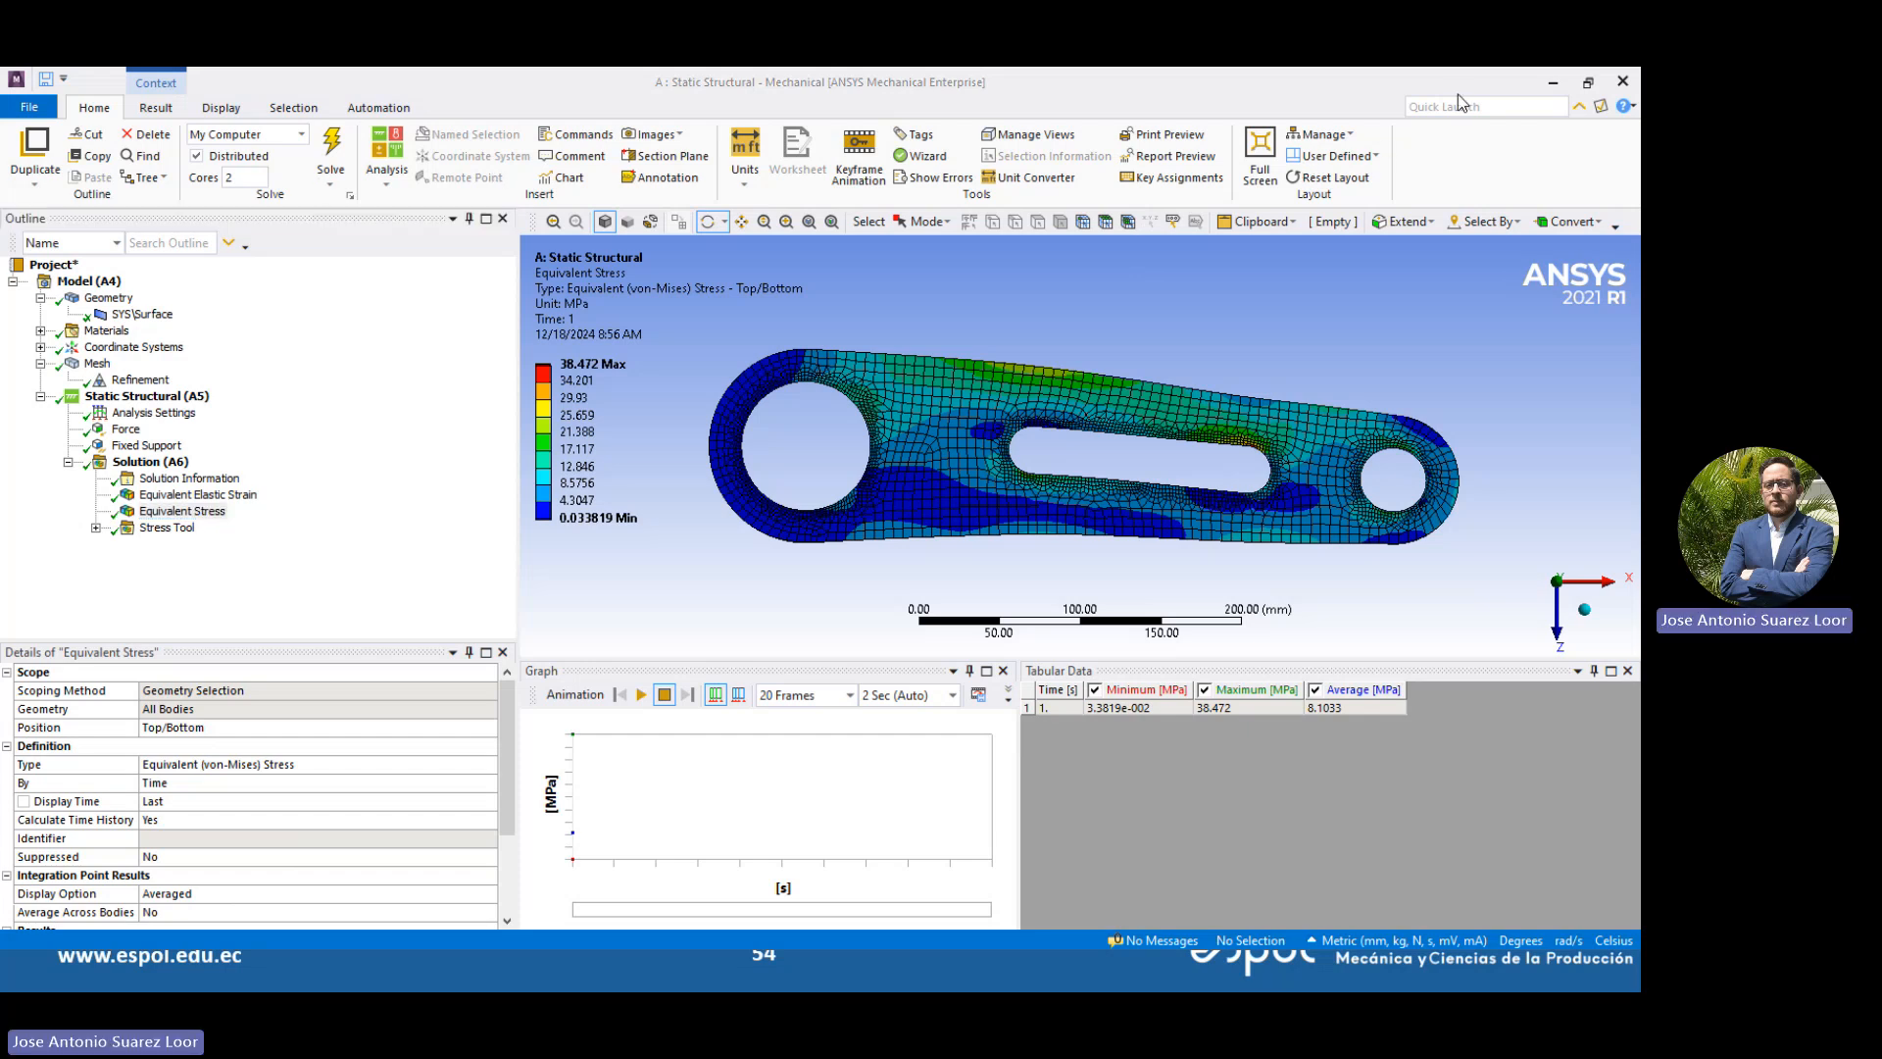
double_click(147, 530)
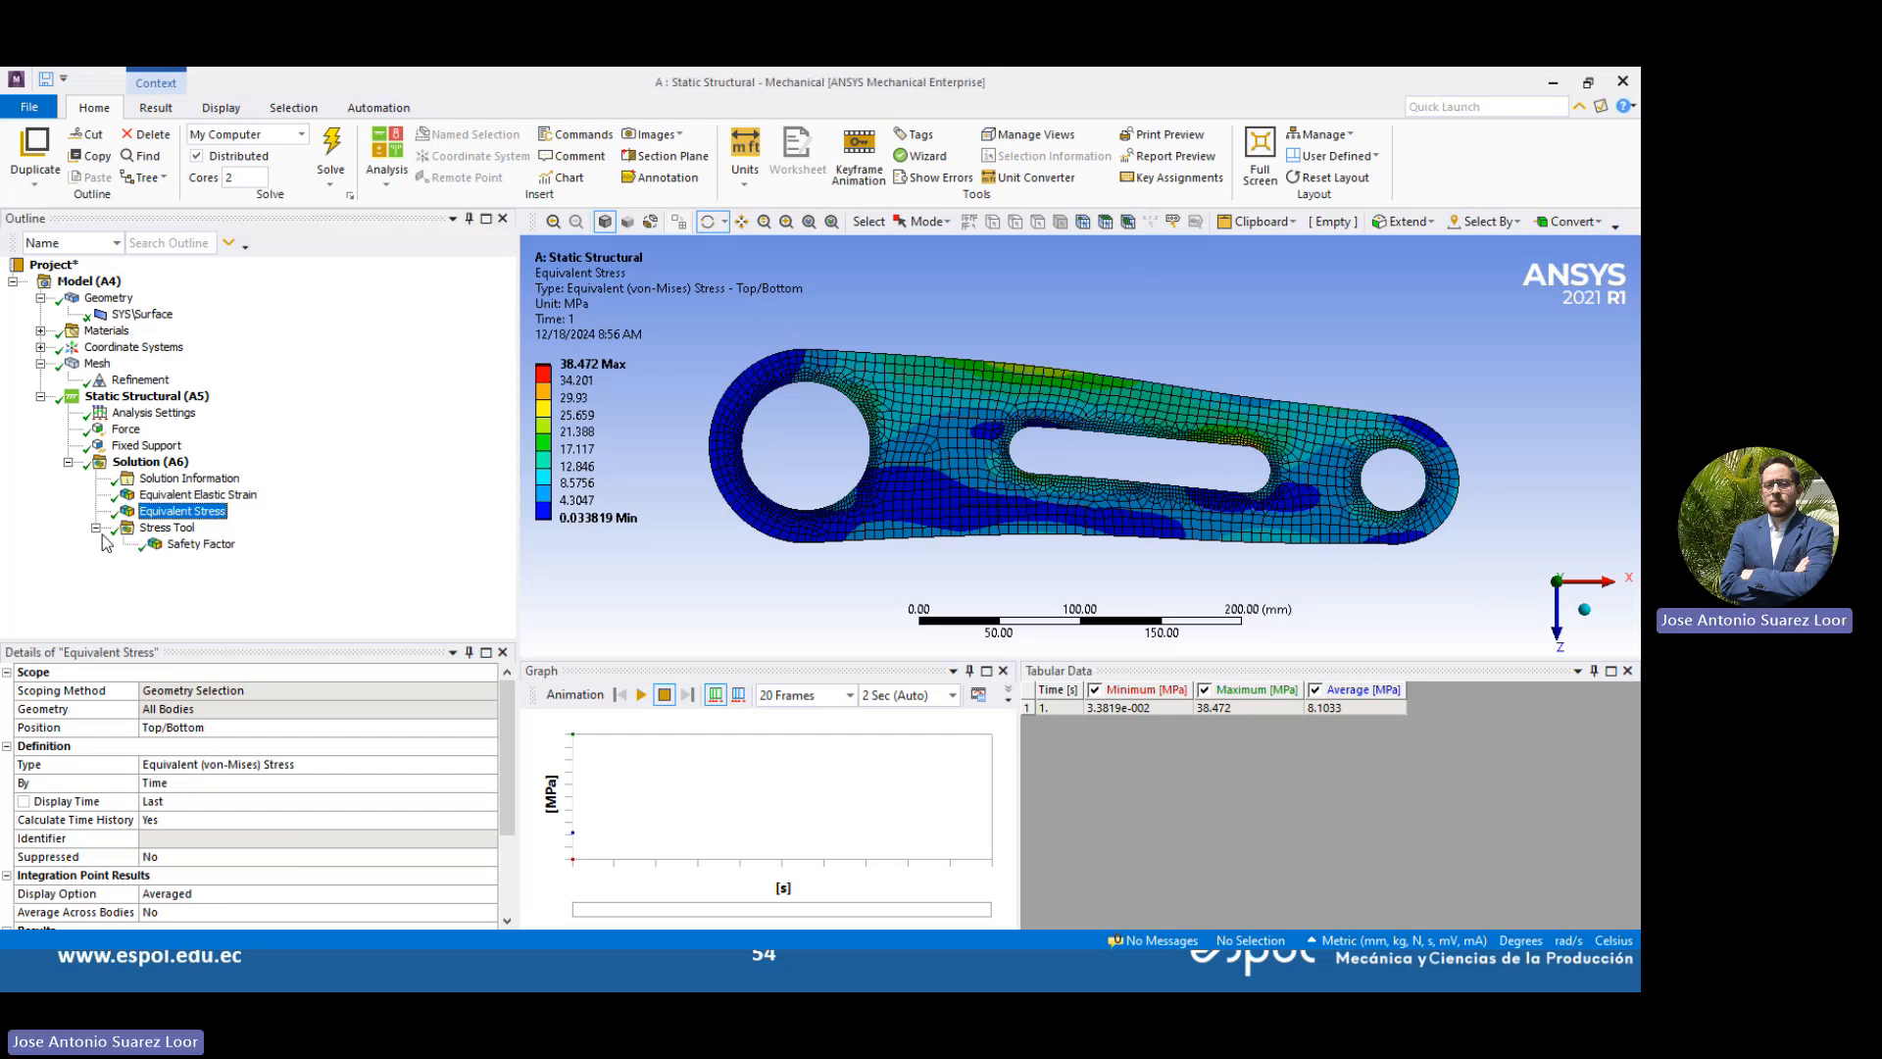
left_click(155, 544)
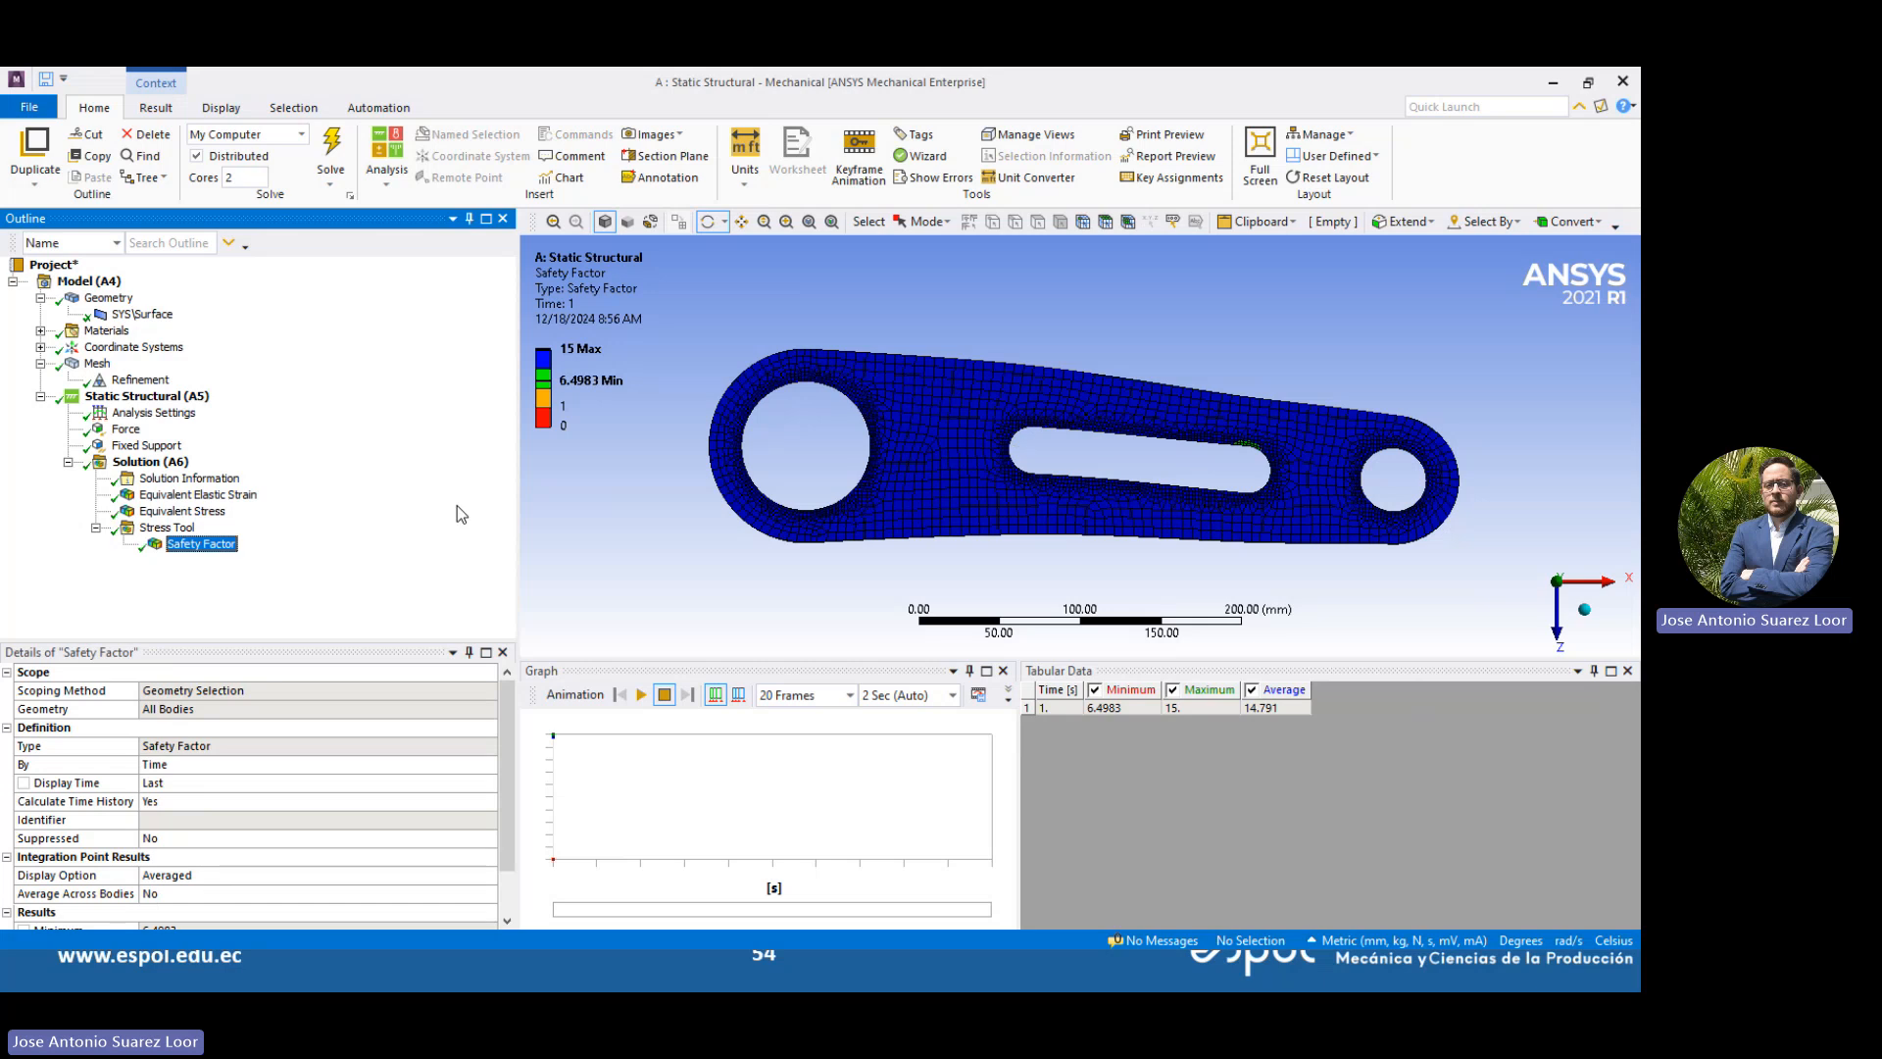
Turn the surface body's material assignment into an input parameter
left_click(40, 330)
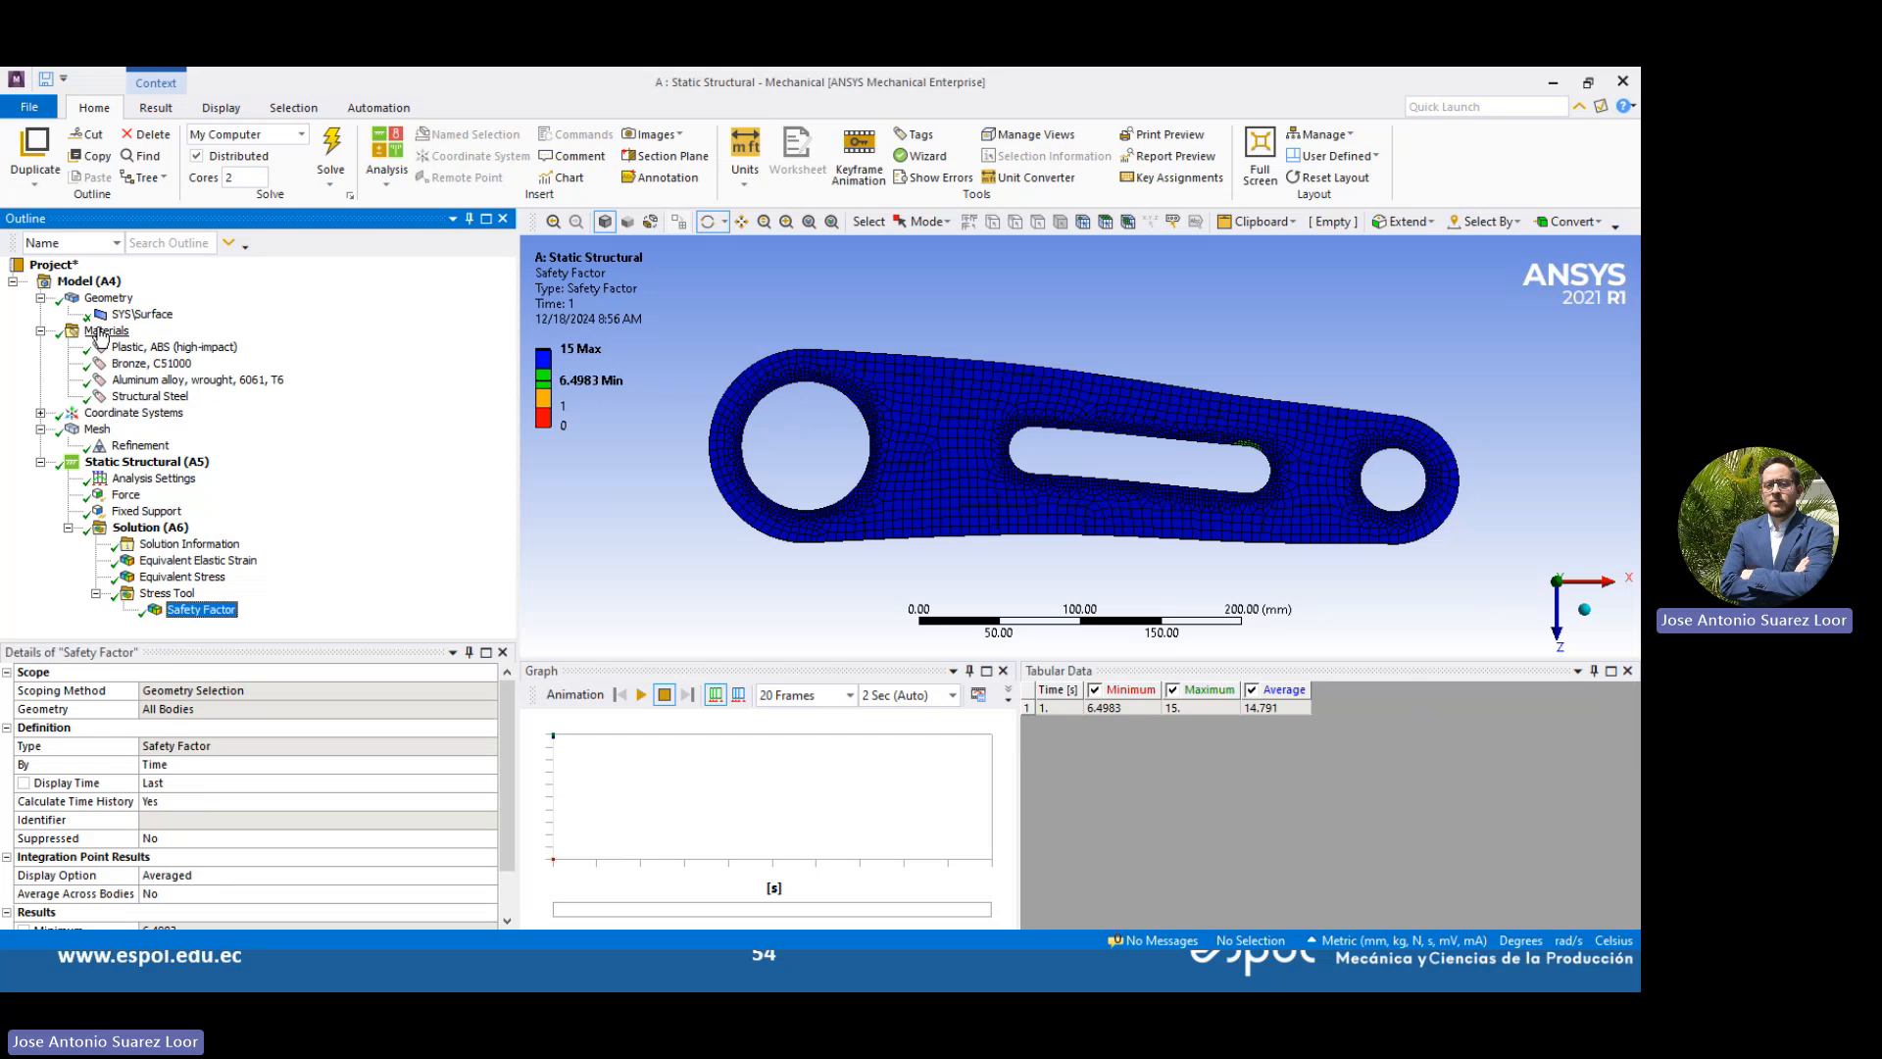
left_click(106, 330)
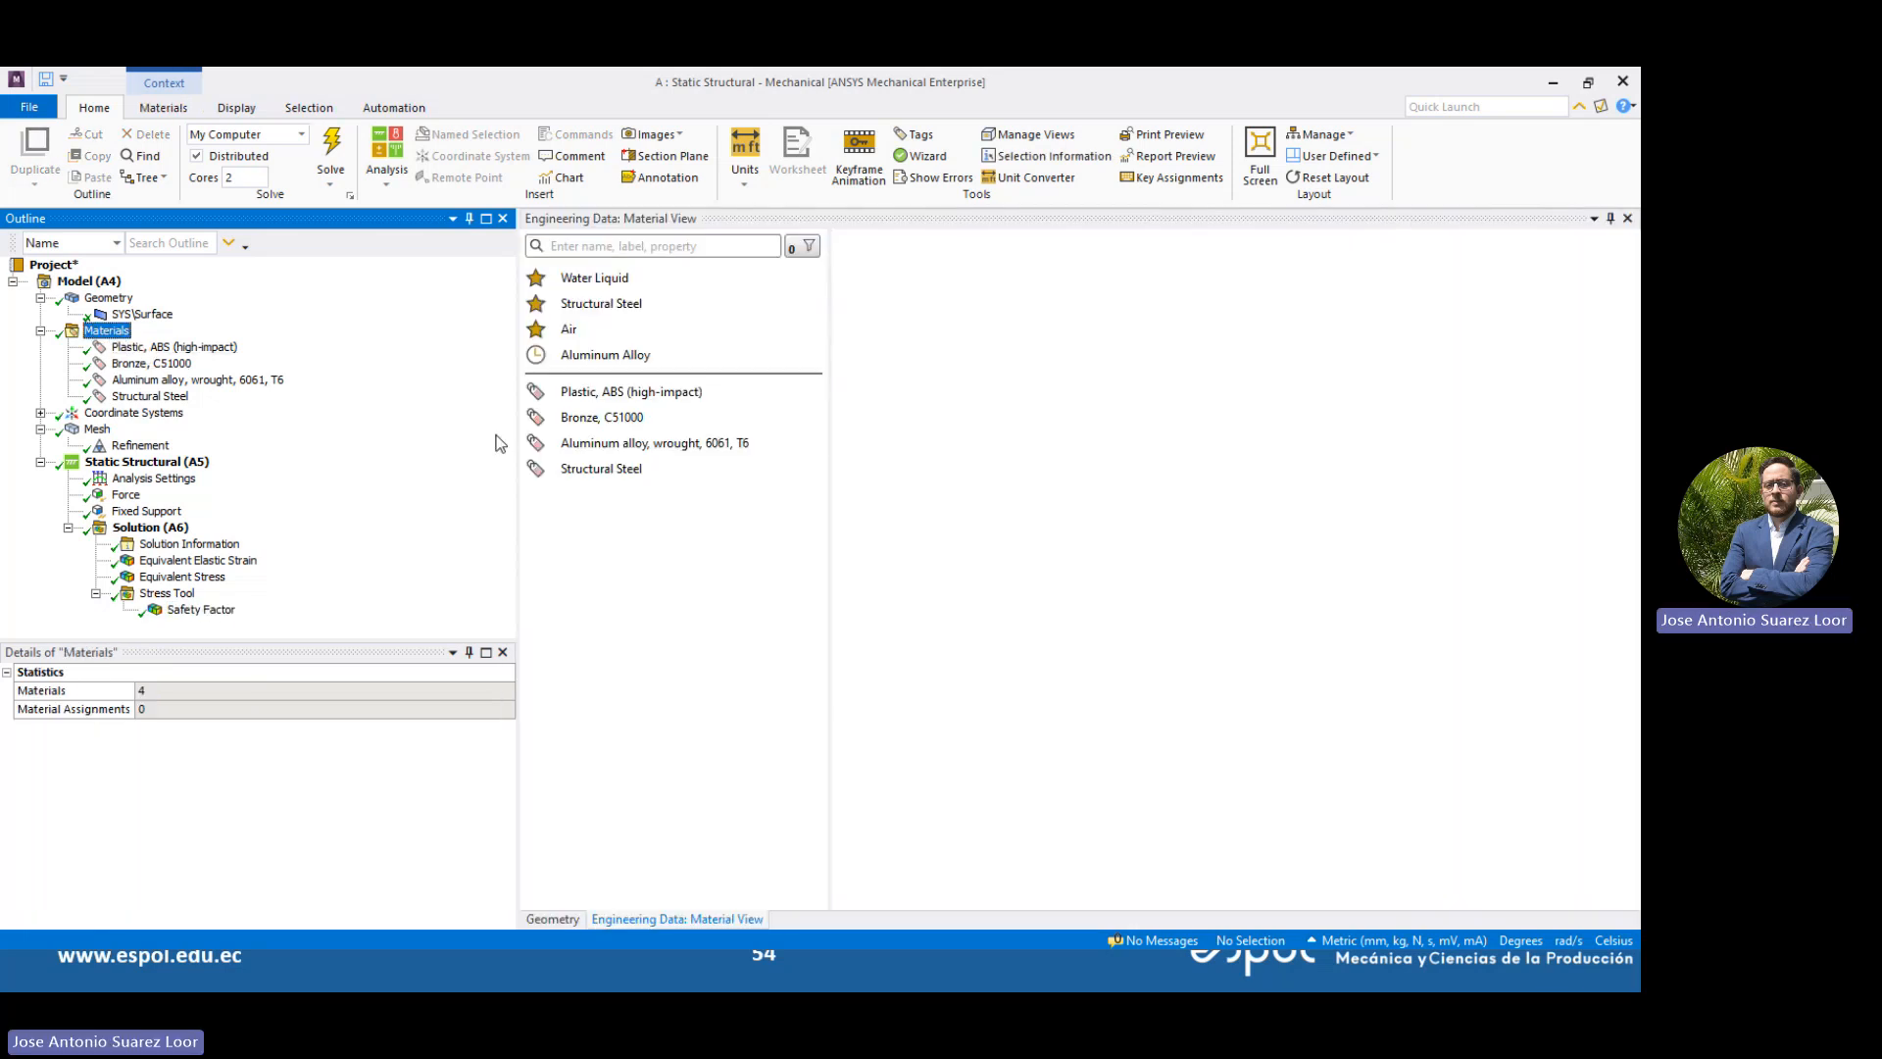
left_click(142, 313)
scroll(61, 784, "down", 3)
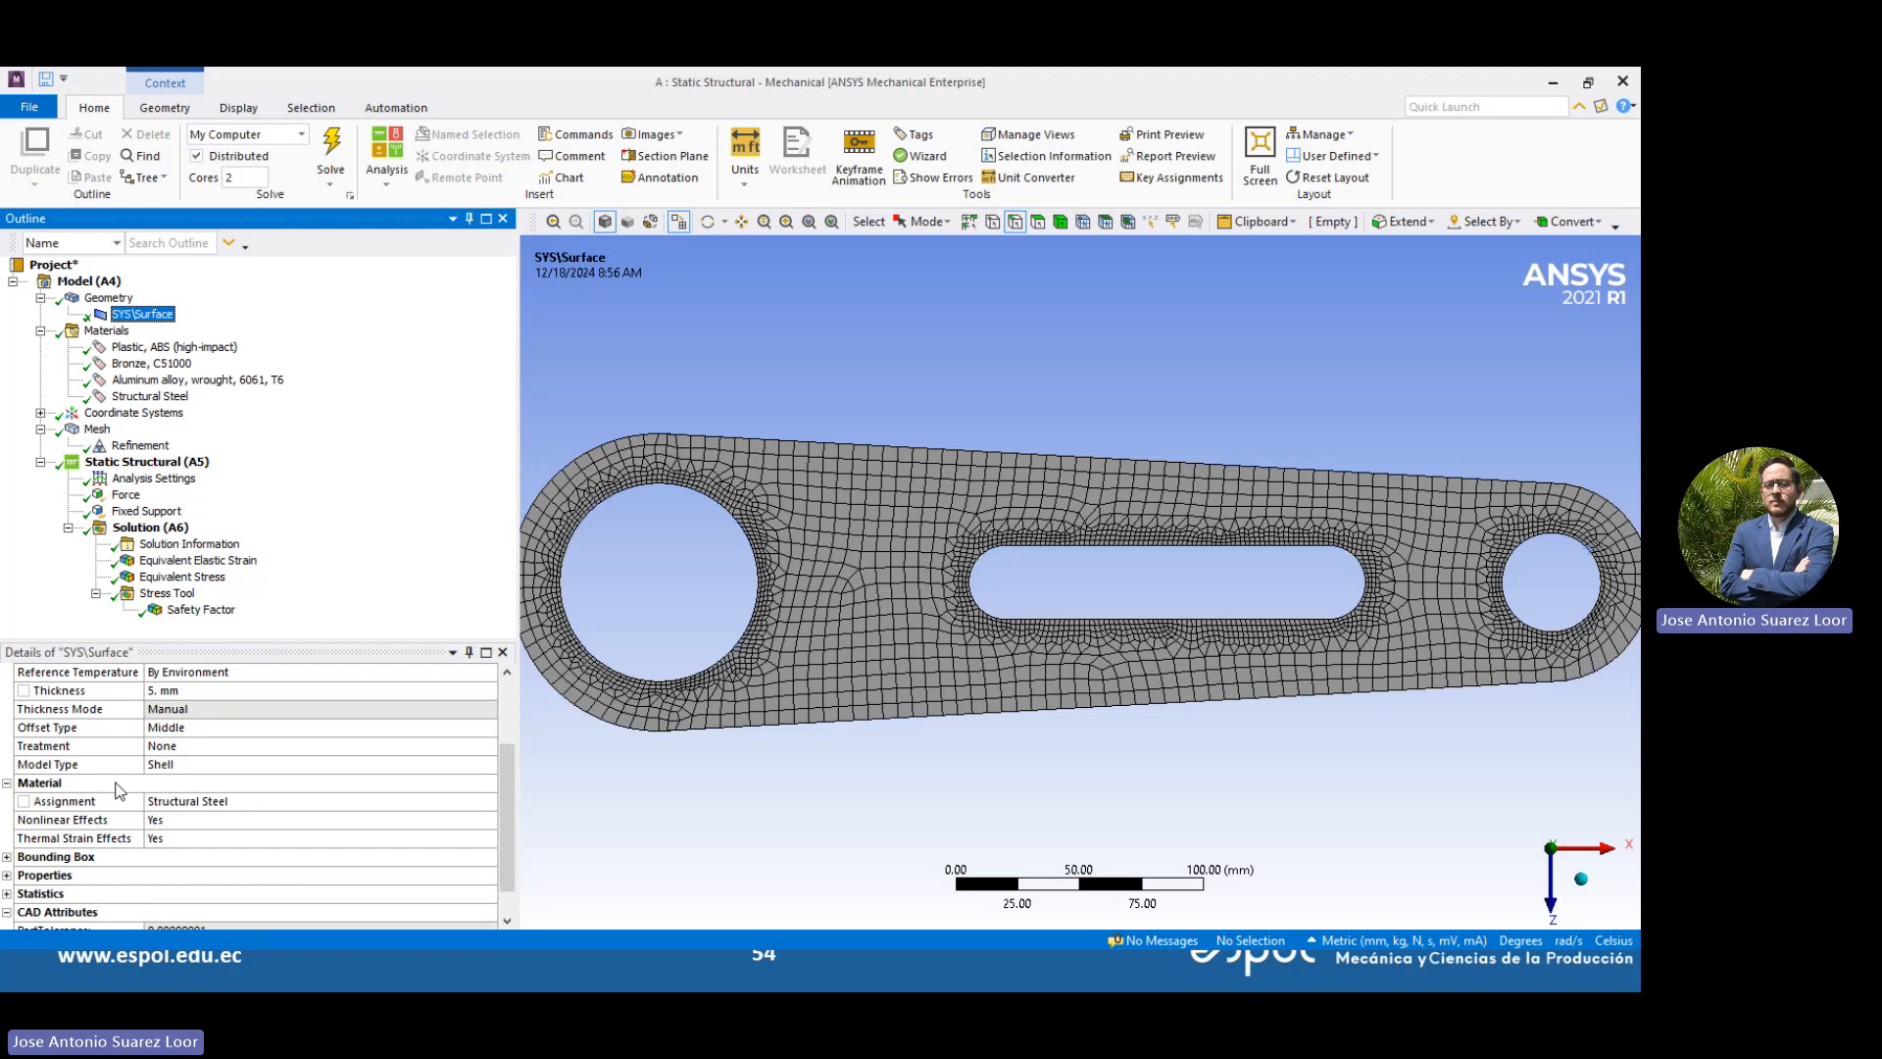
scroll(881, 624, "down", 2)
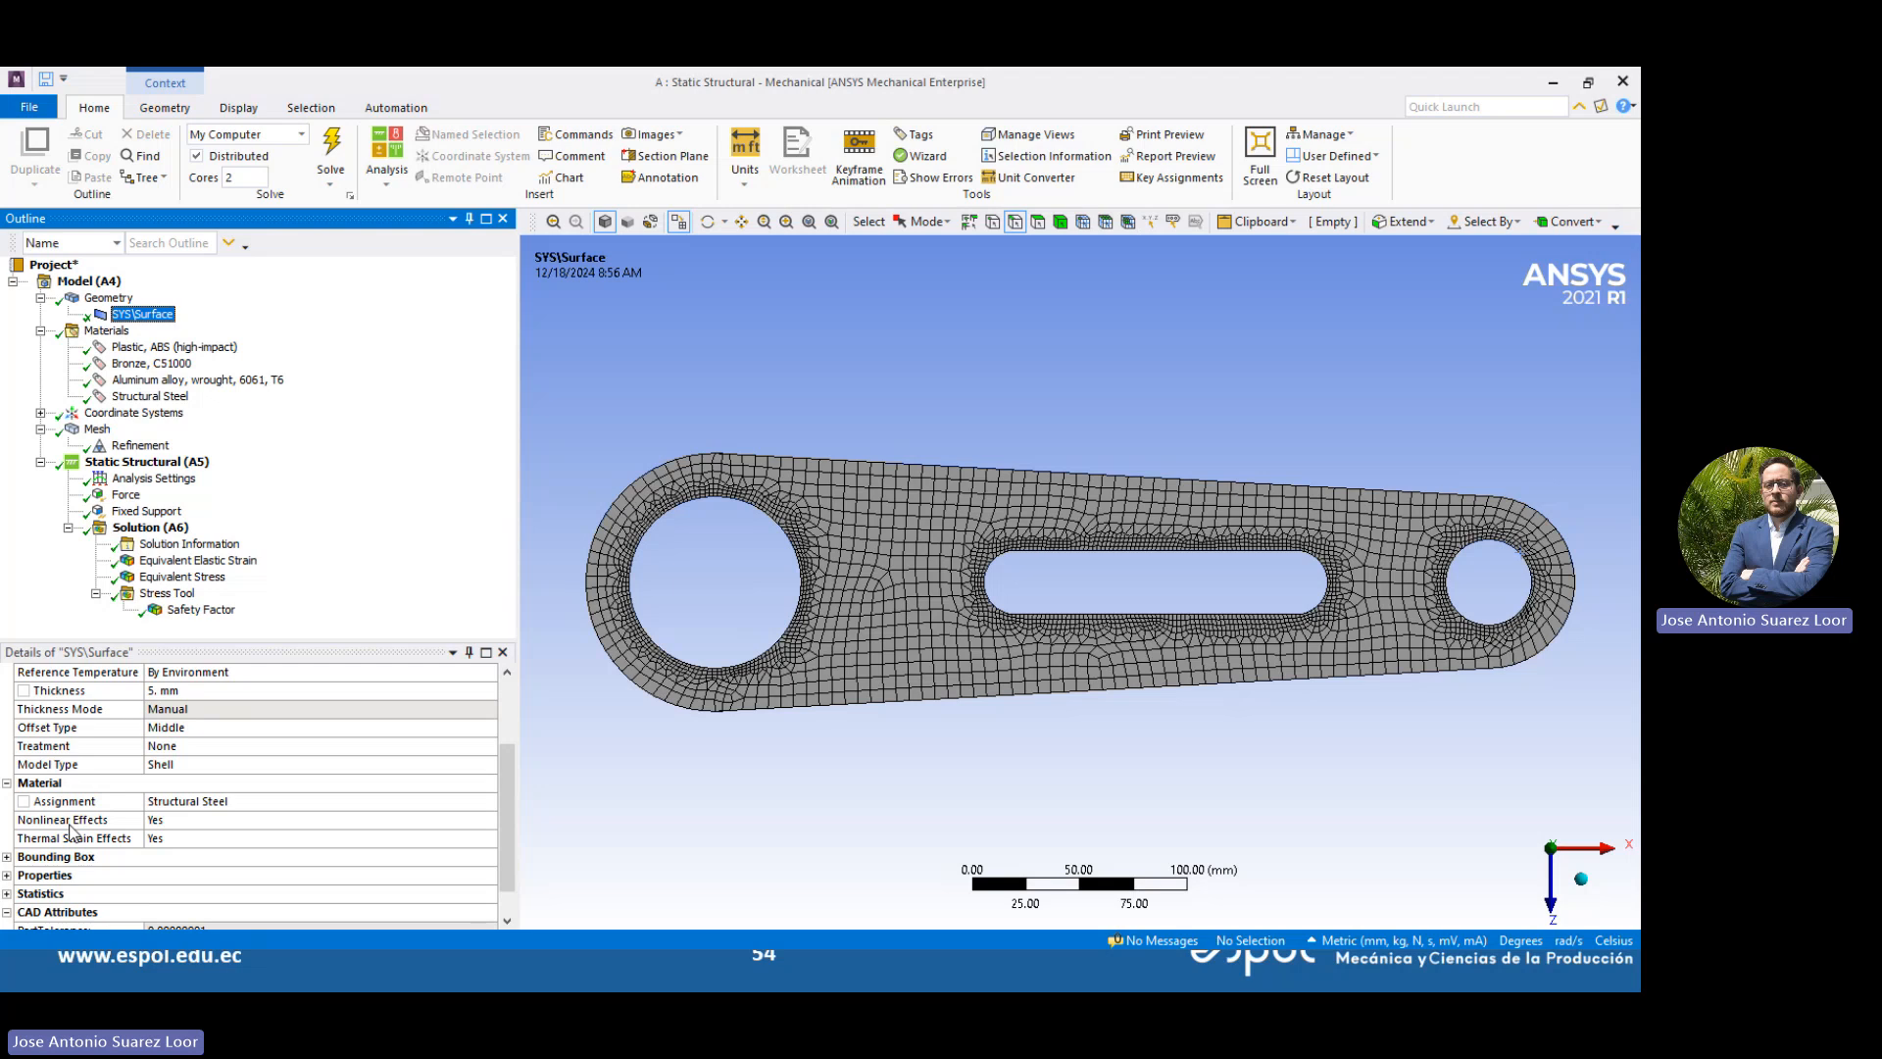
left_click(24, 801)
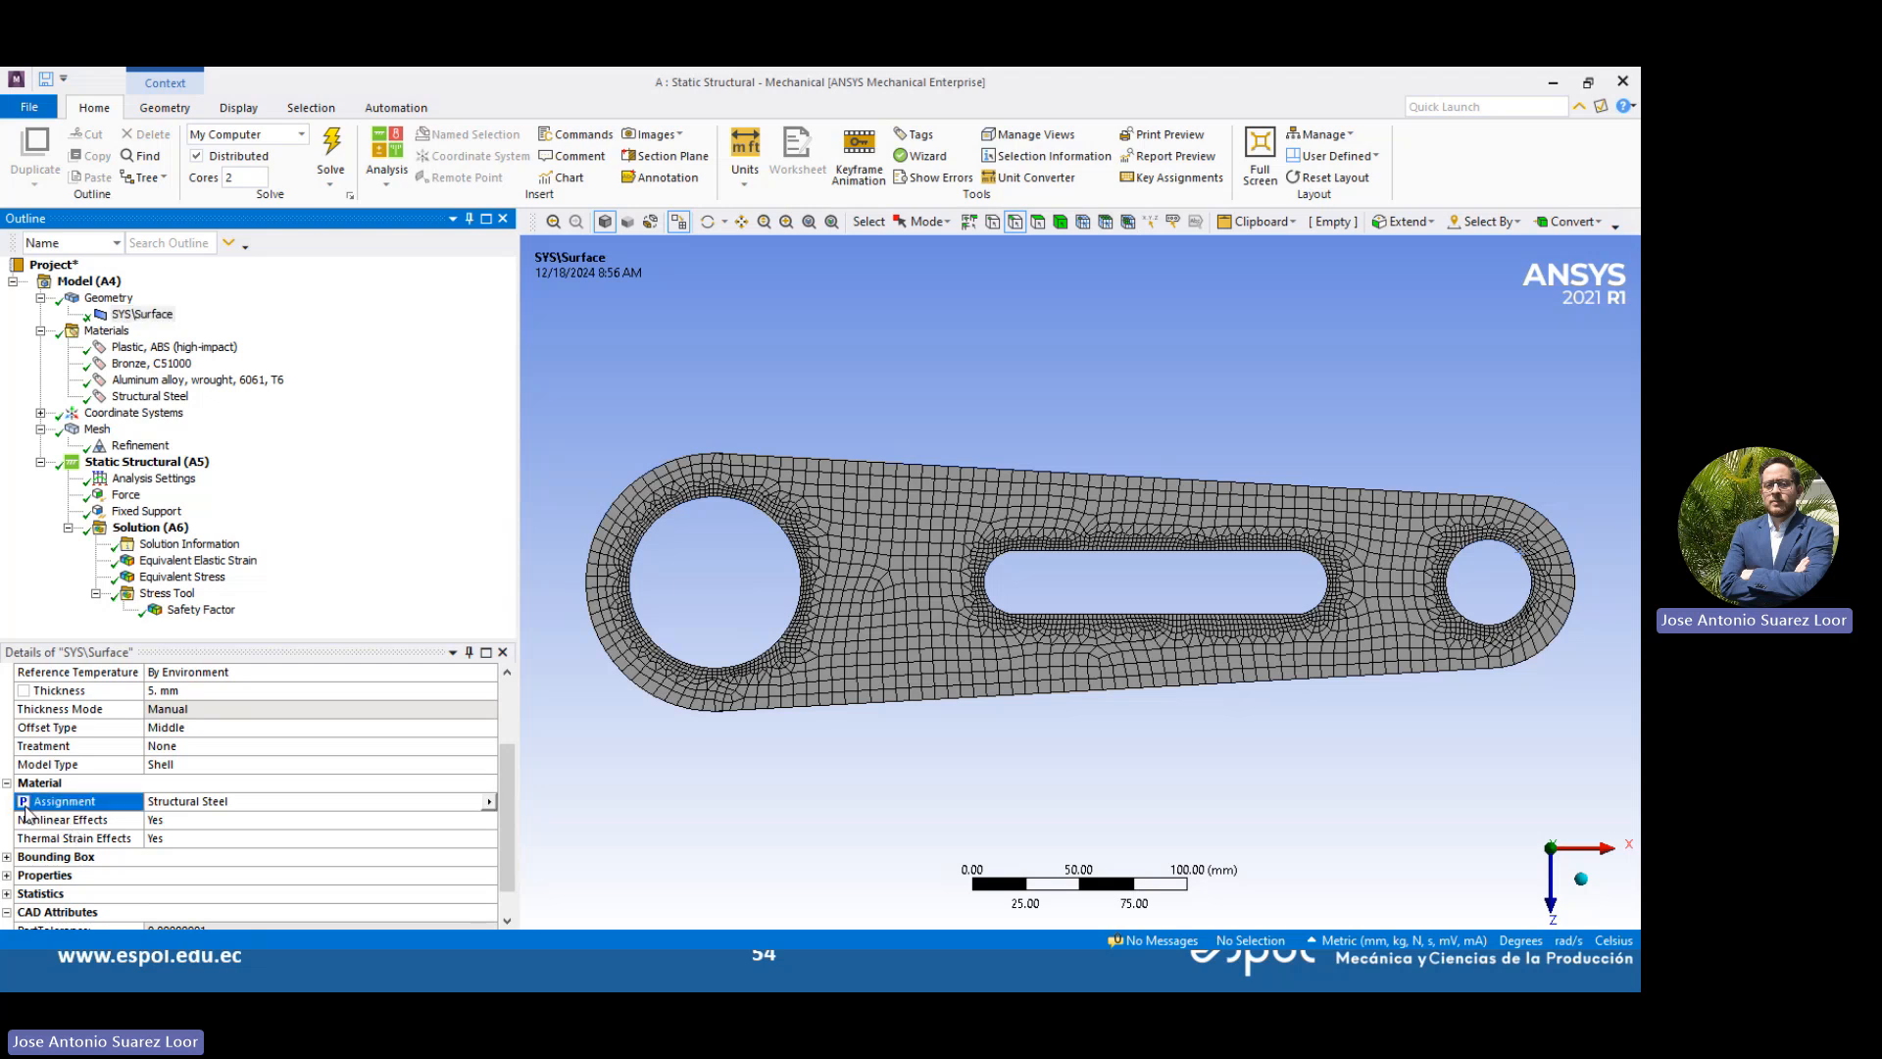
scroll(47, 858, "down", 3)
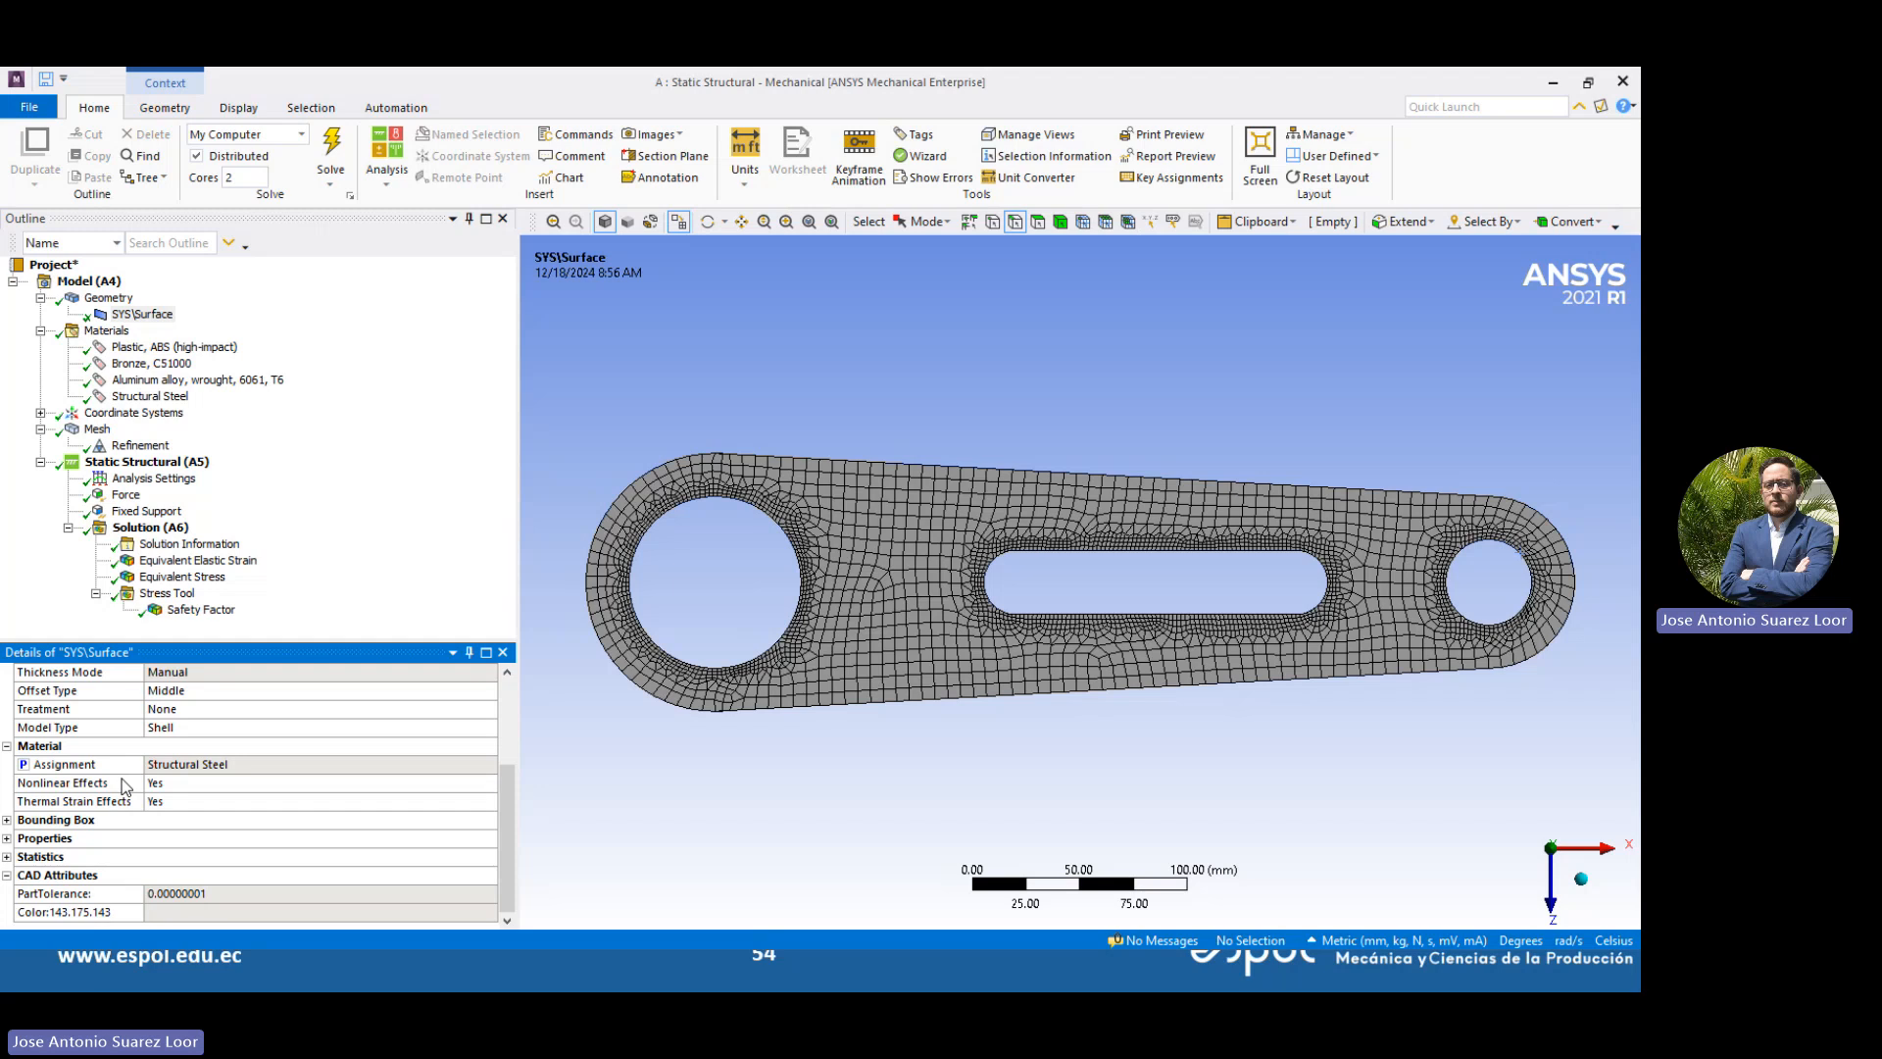
Turn the average values of the Equivalent Stress and Equivalent Elastic Strain results into output parameters
left_click(184, 580)
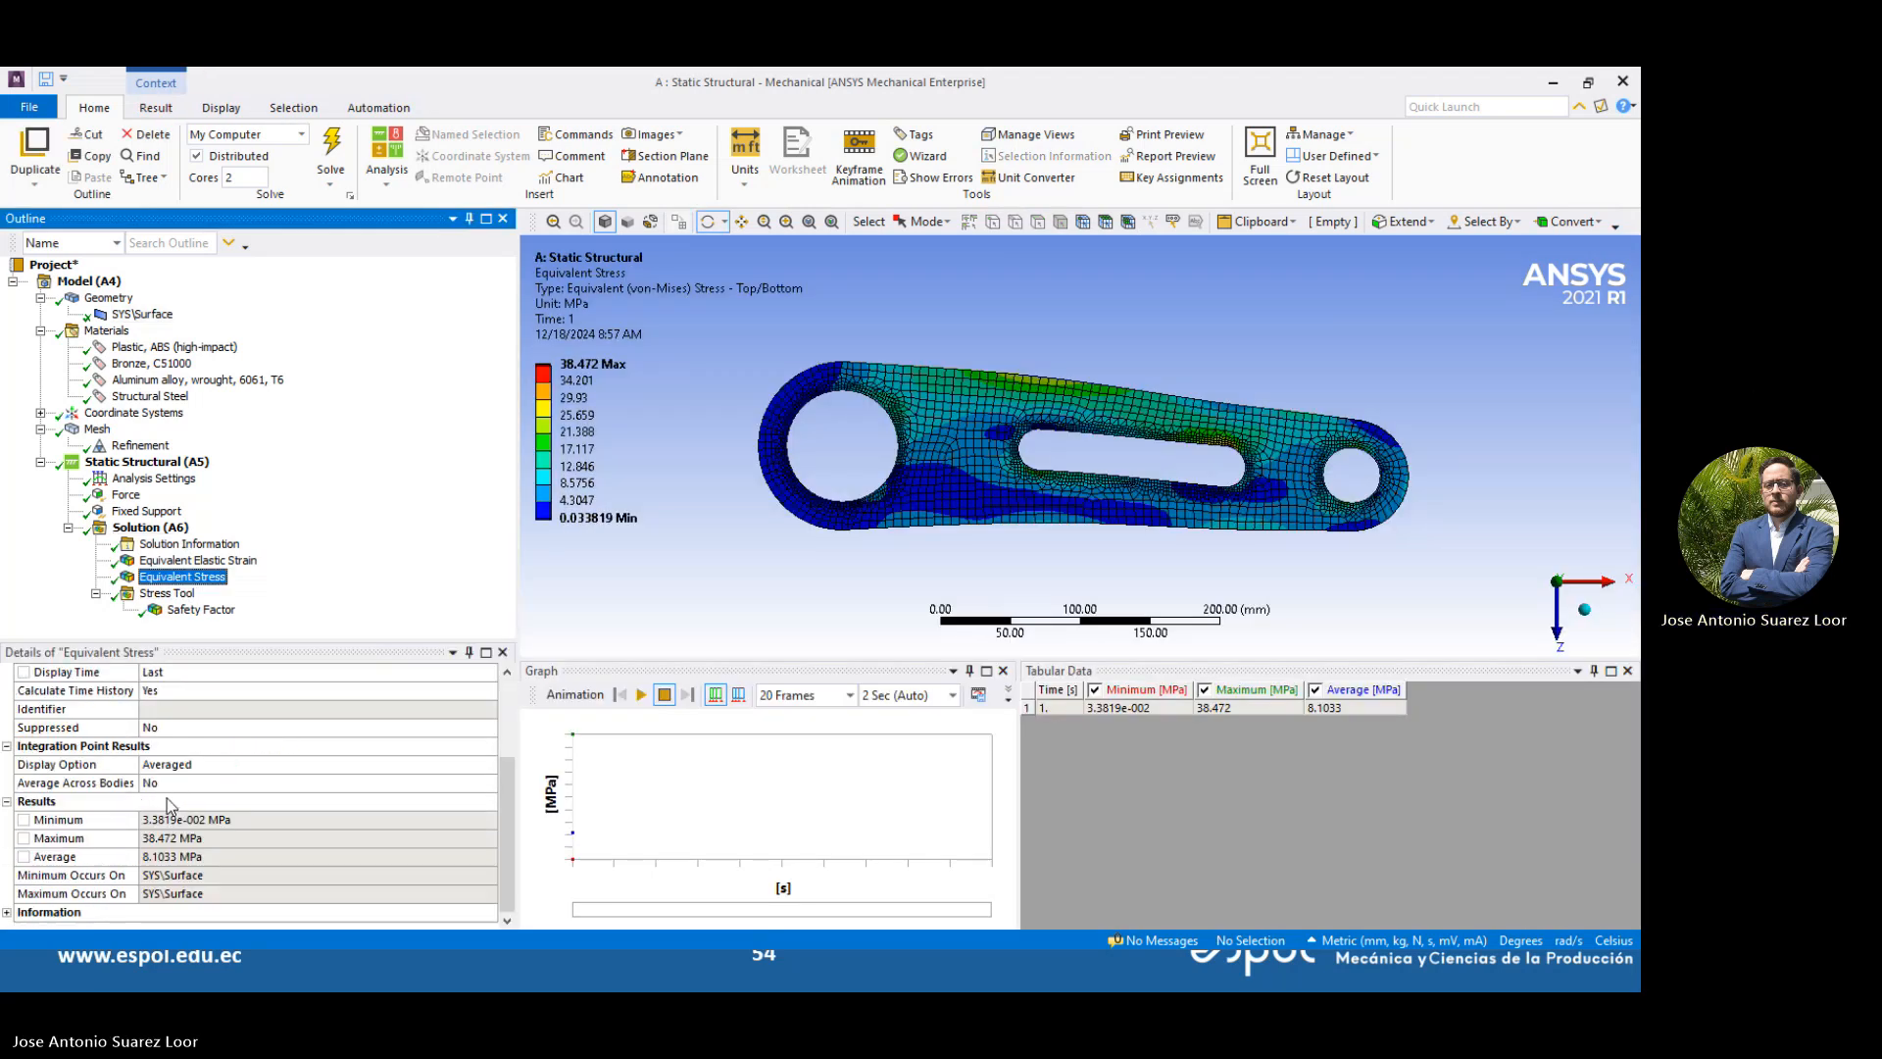
left_click(23, 857)
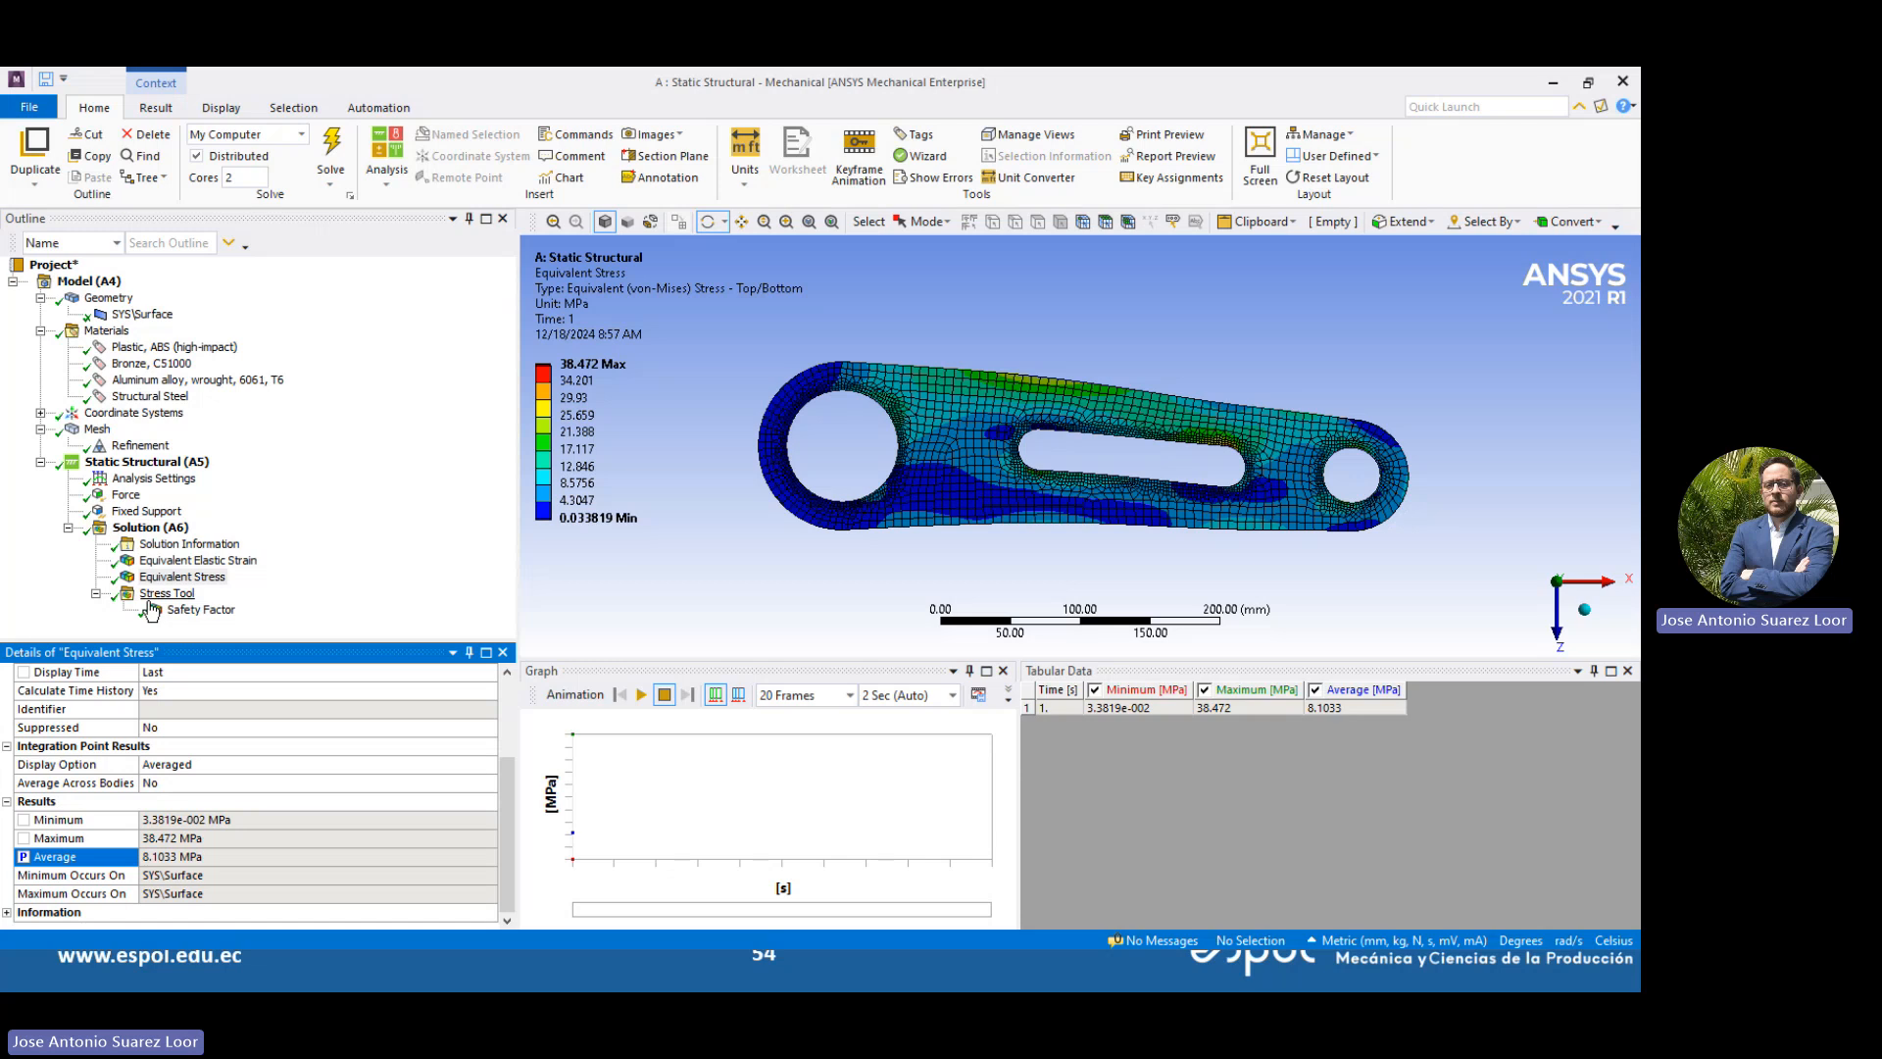
left_click(186, 561)
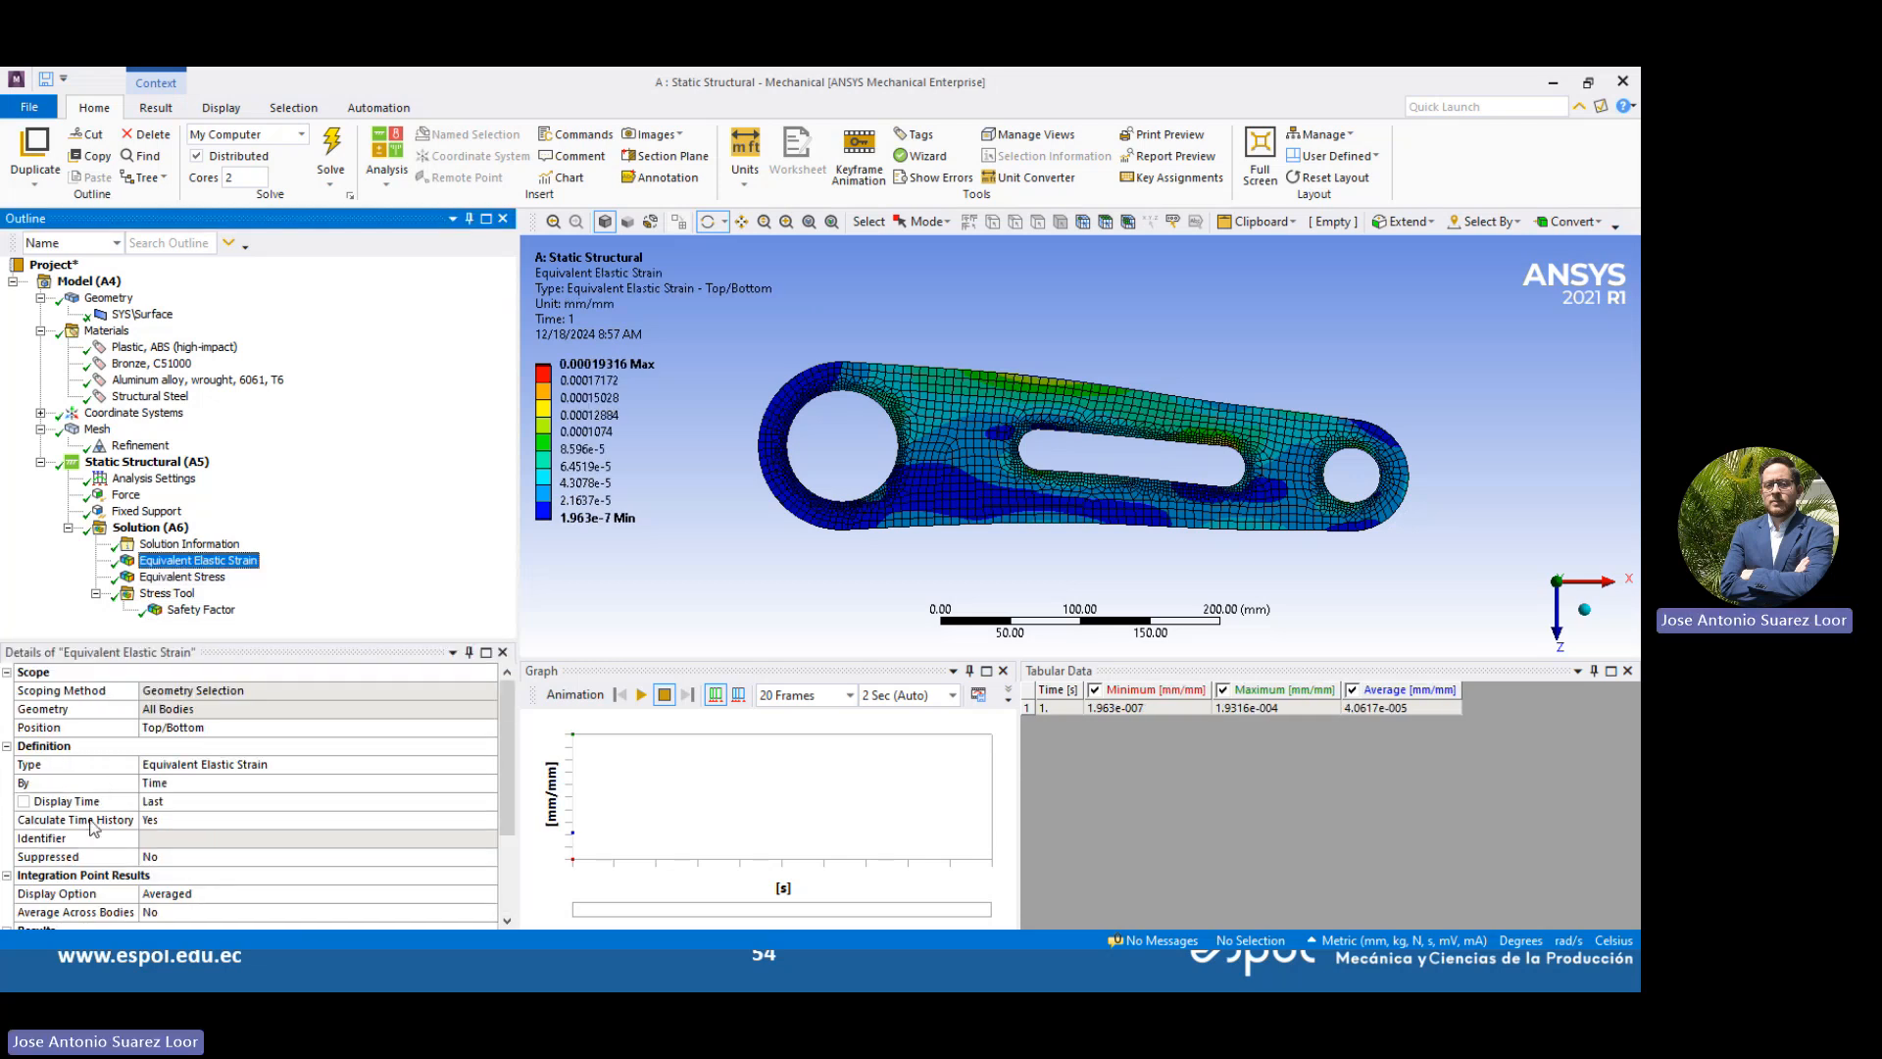
scroll(91, 827, "down", 3)
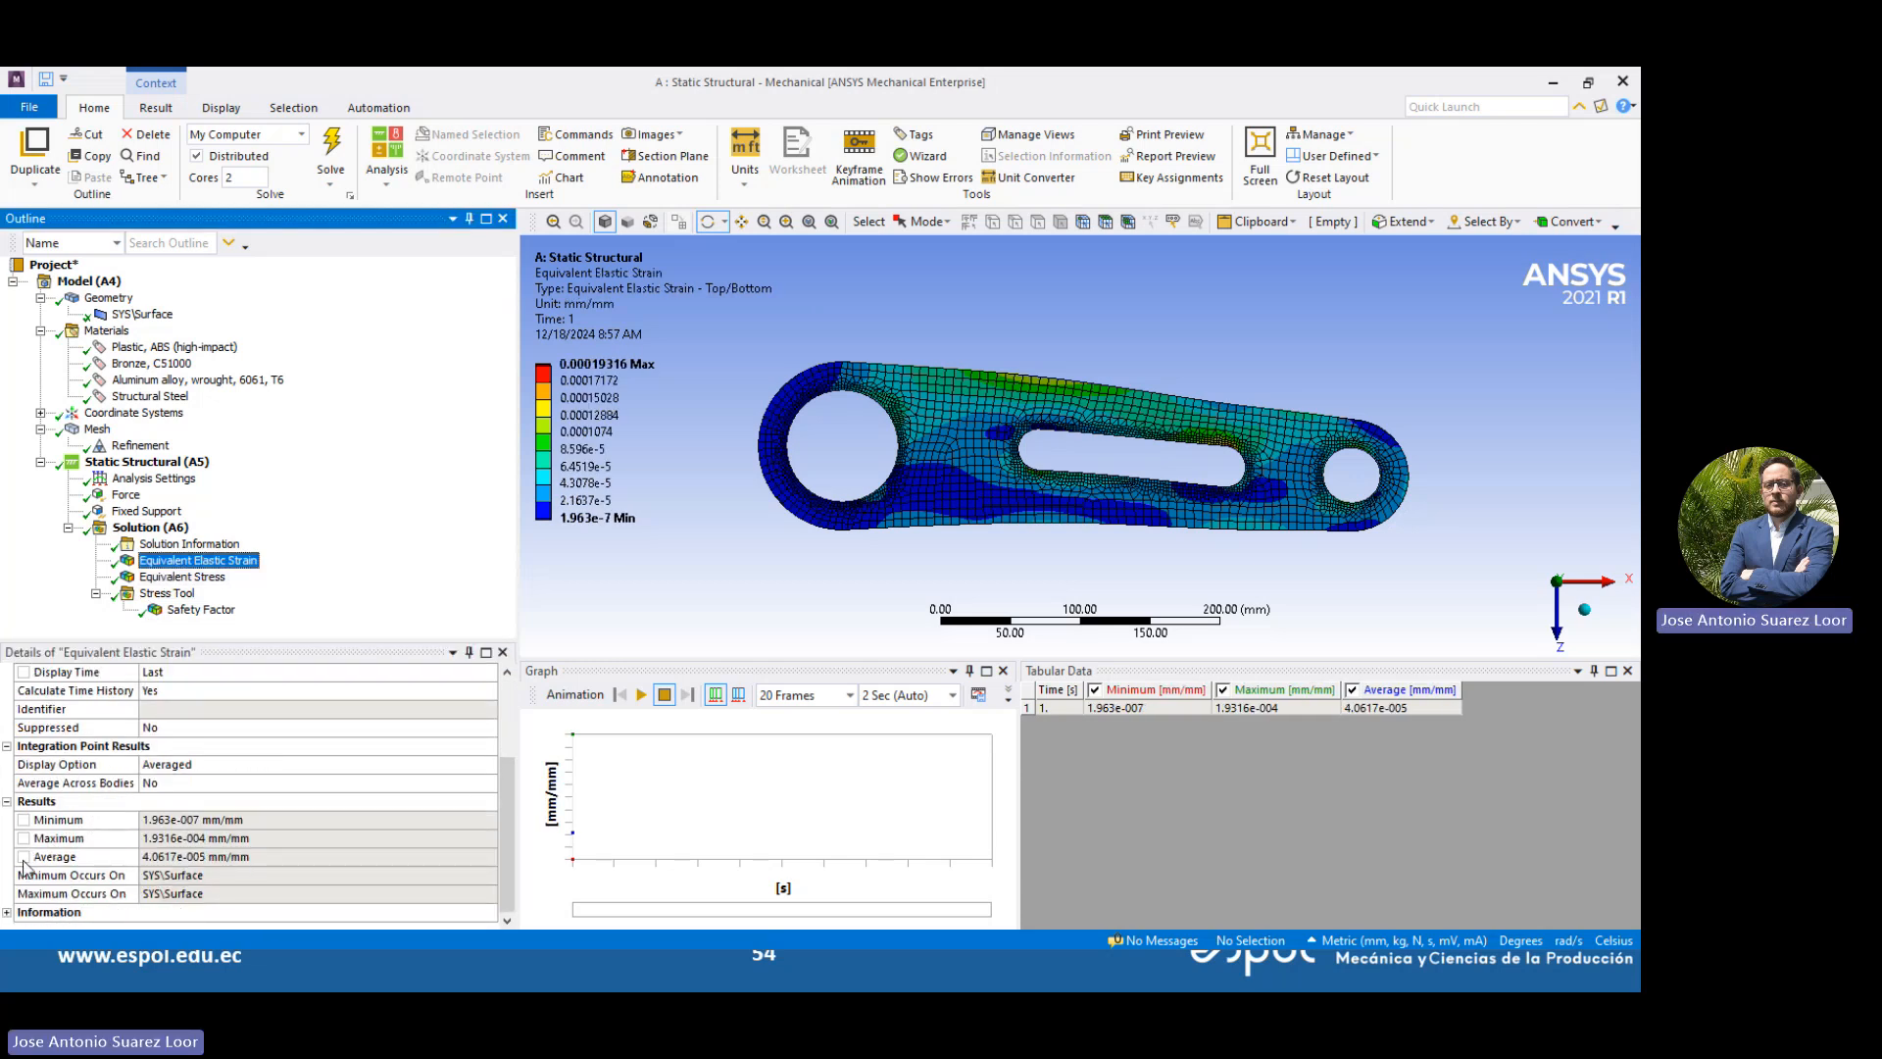
Turn the minimum value of the Safety Factor result into an output parameter
left_click(175, 614)
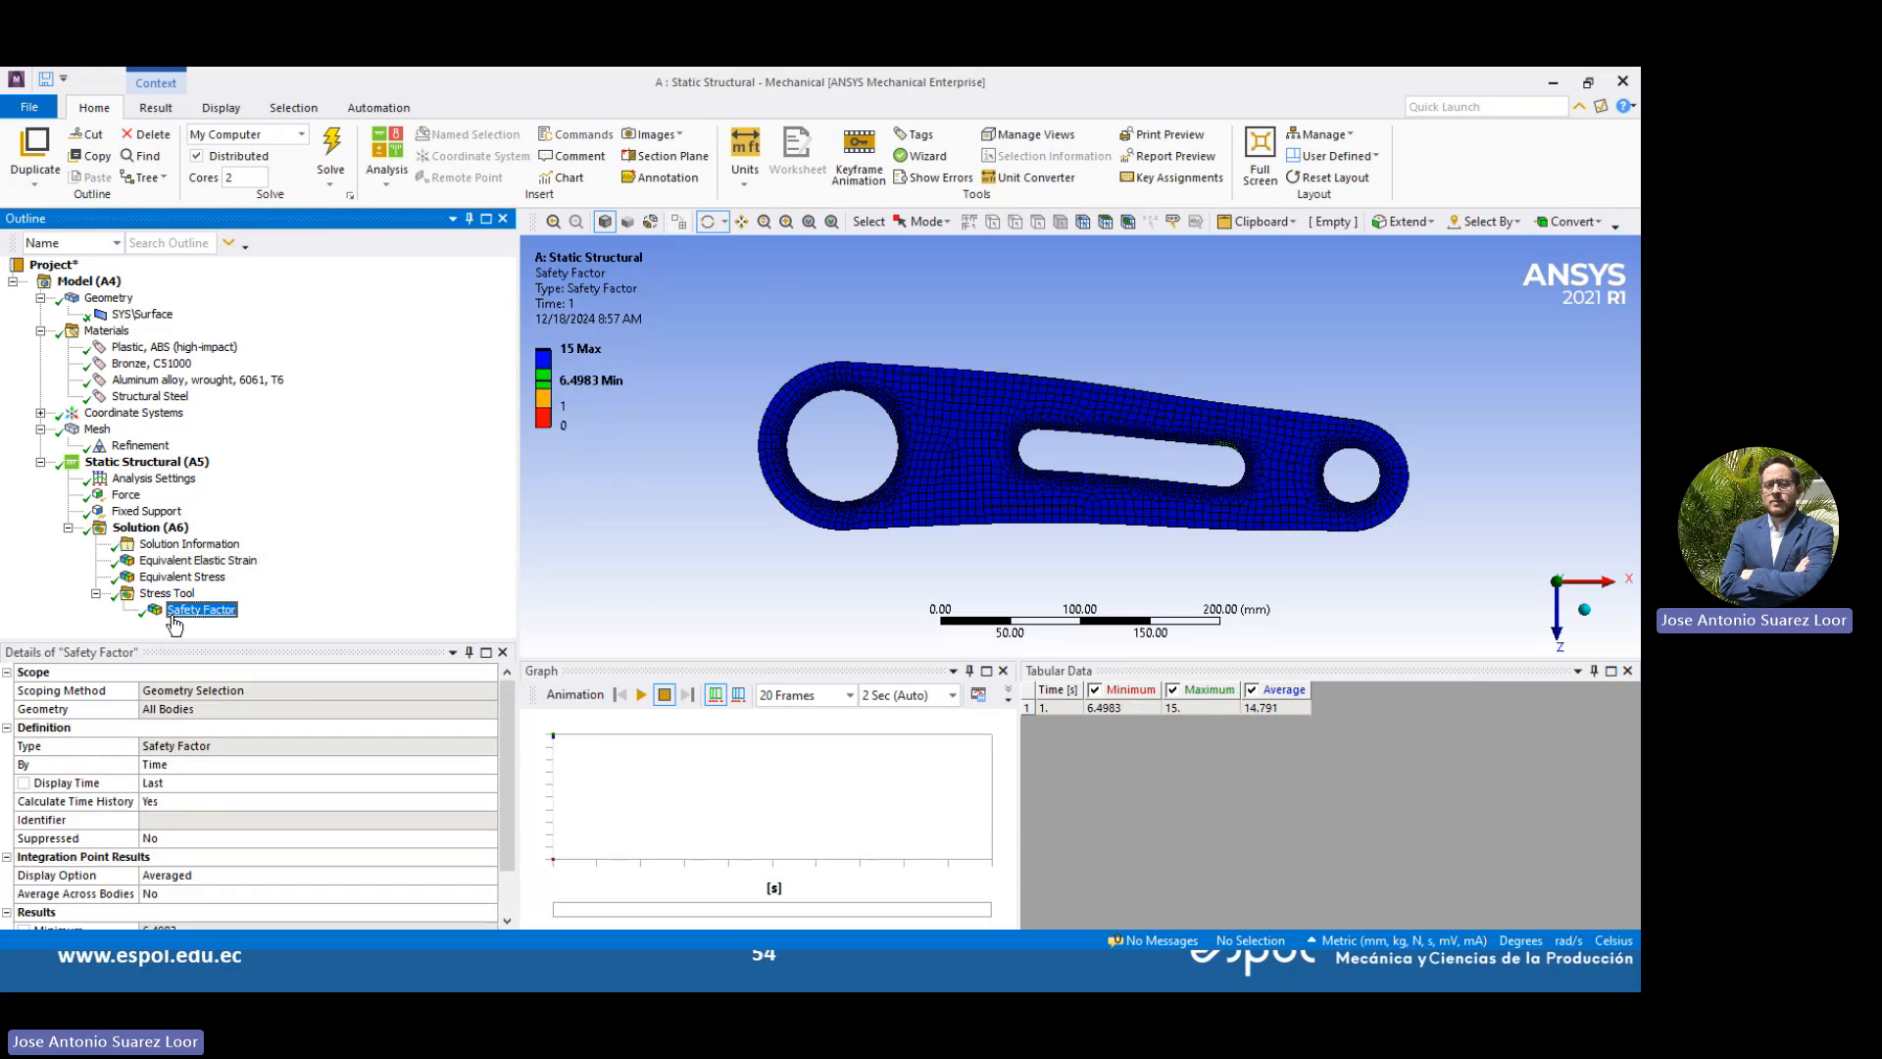
scroll(58, 881, "down", 1)
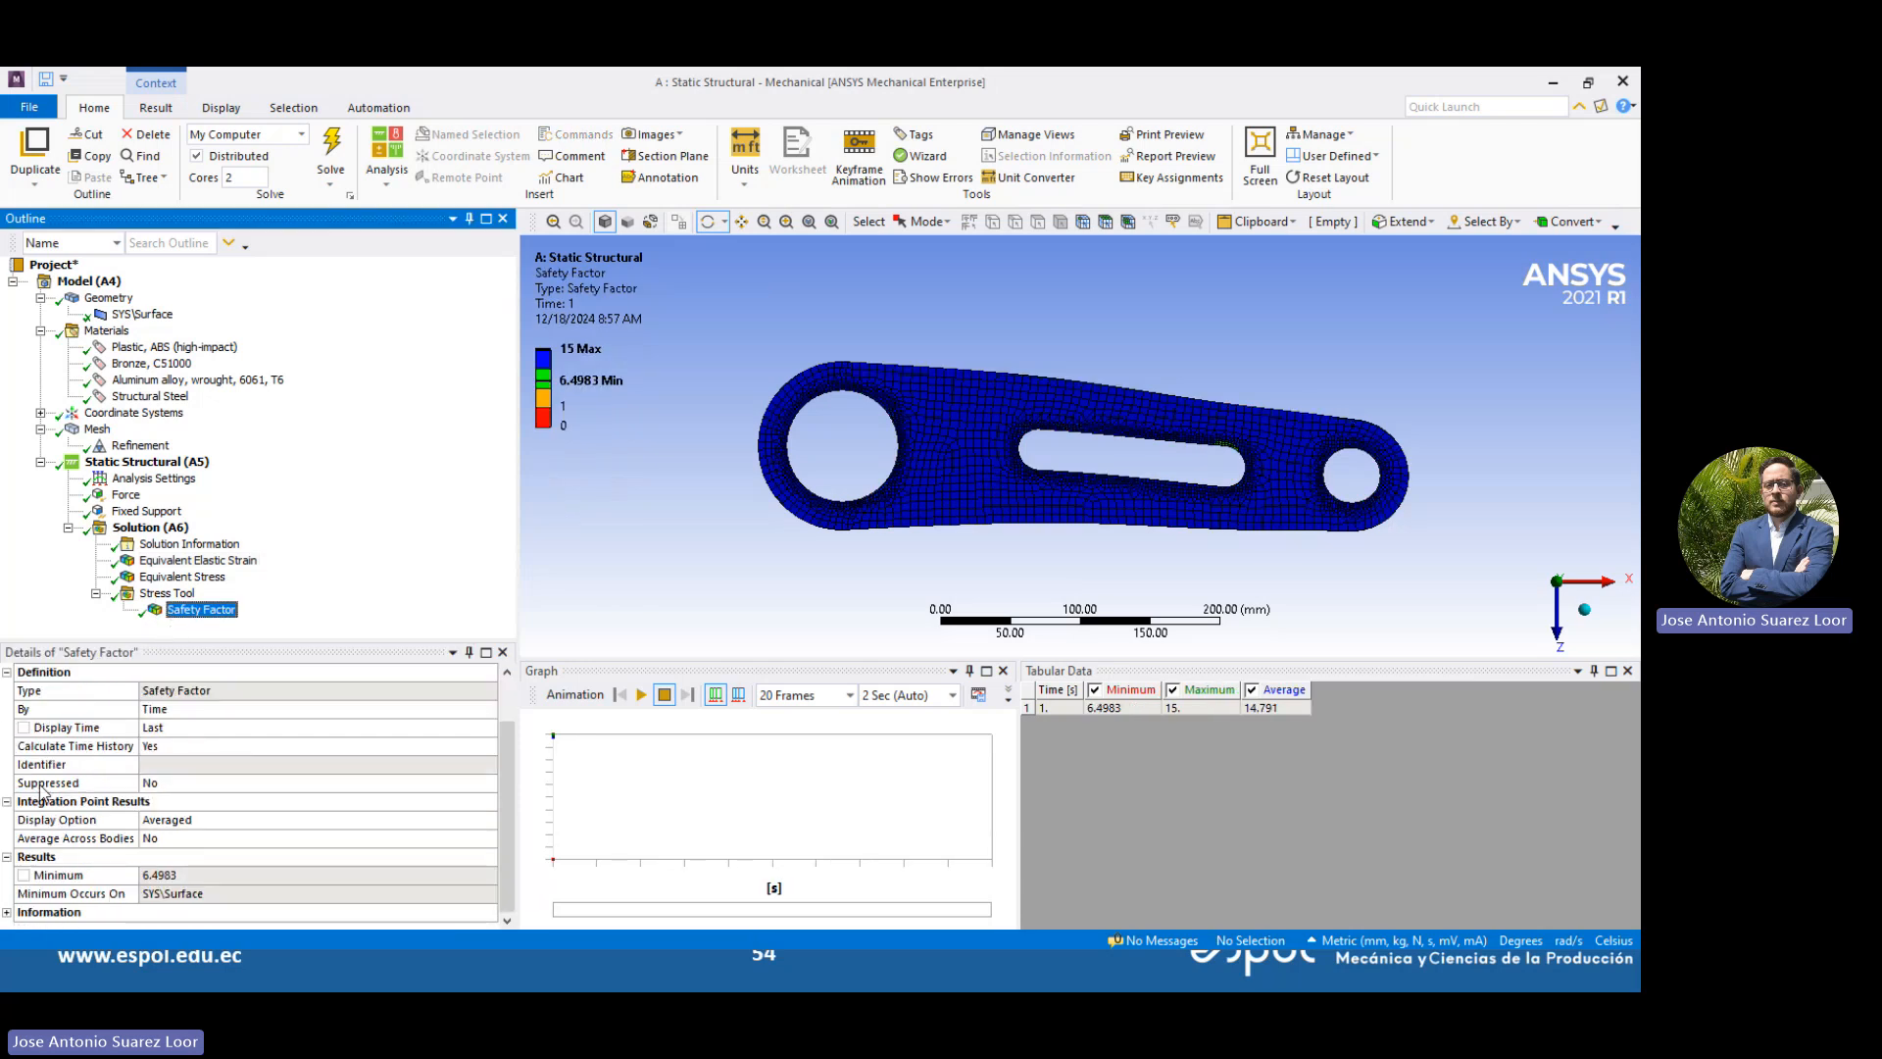
left_click(22, 875)
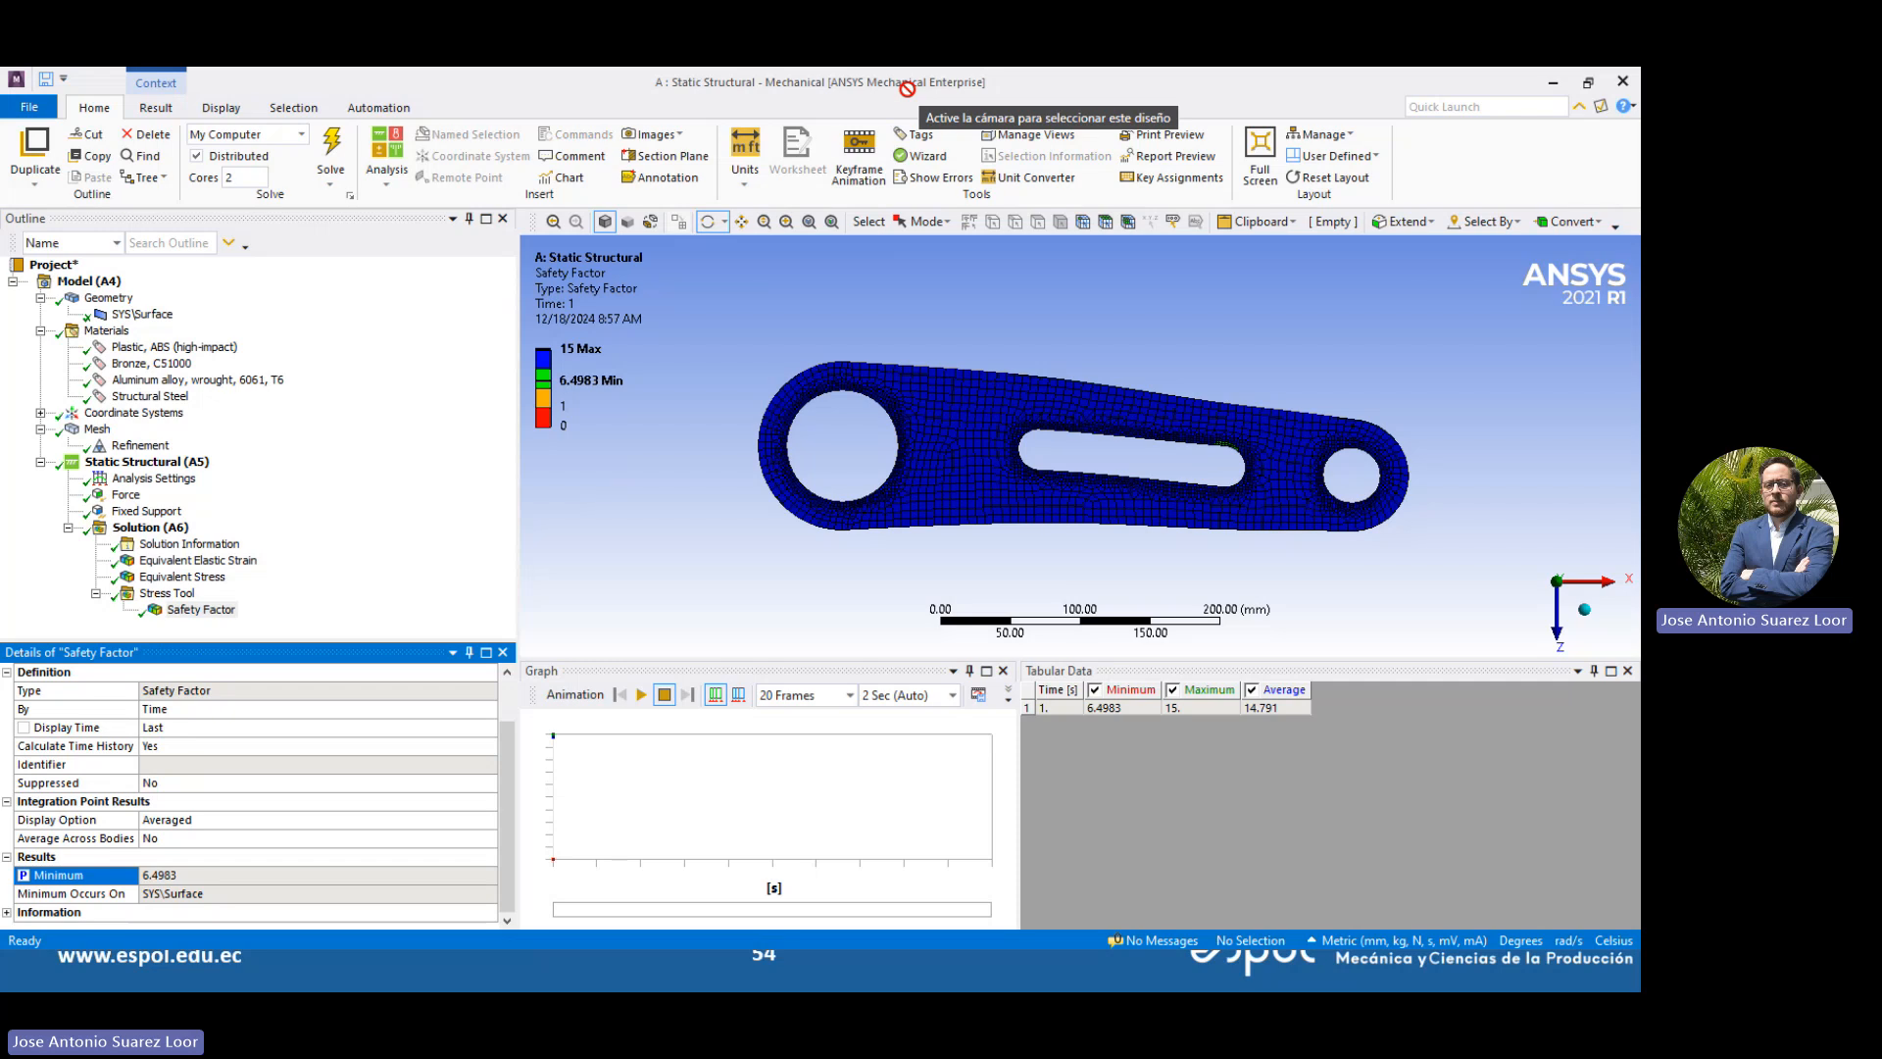
left_click(1142, 331)
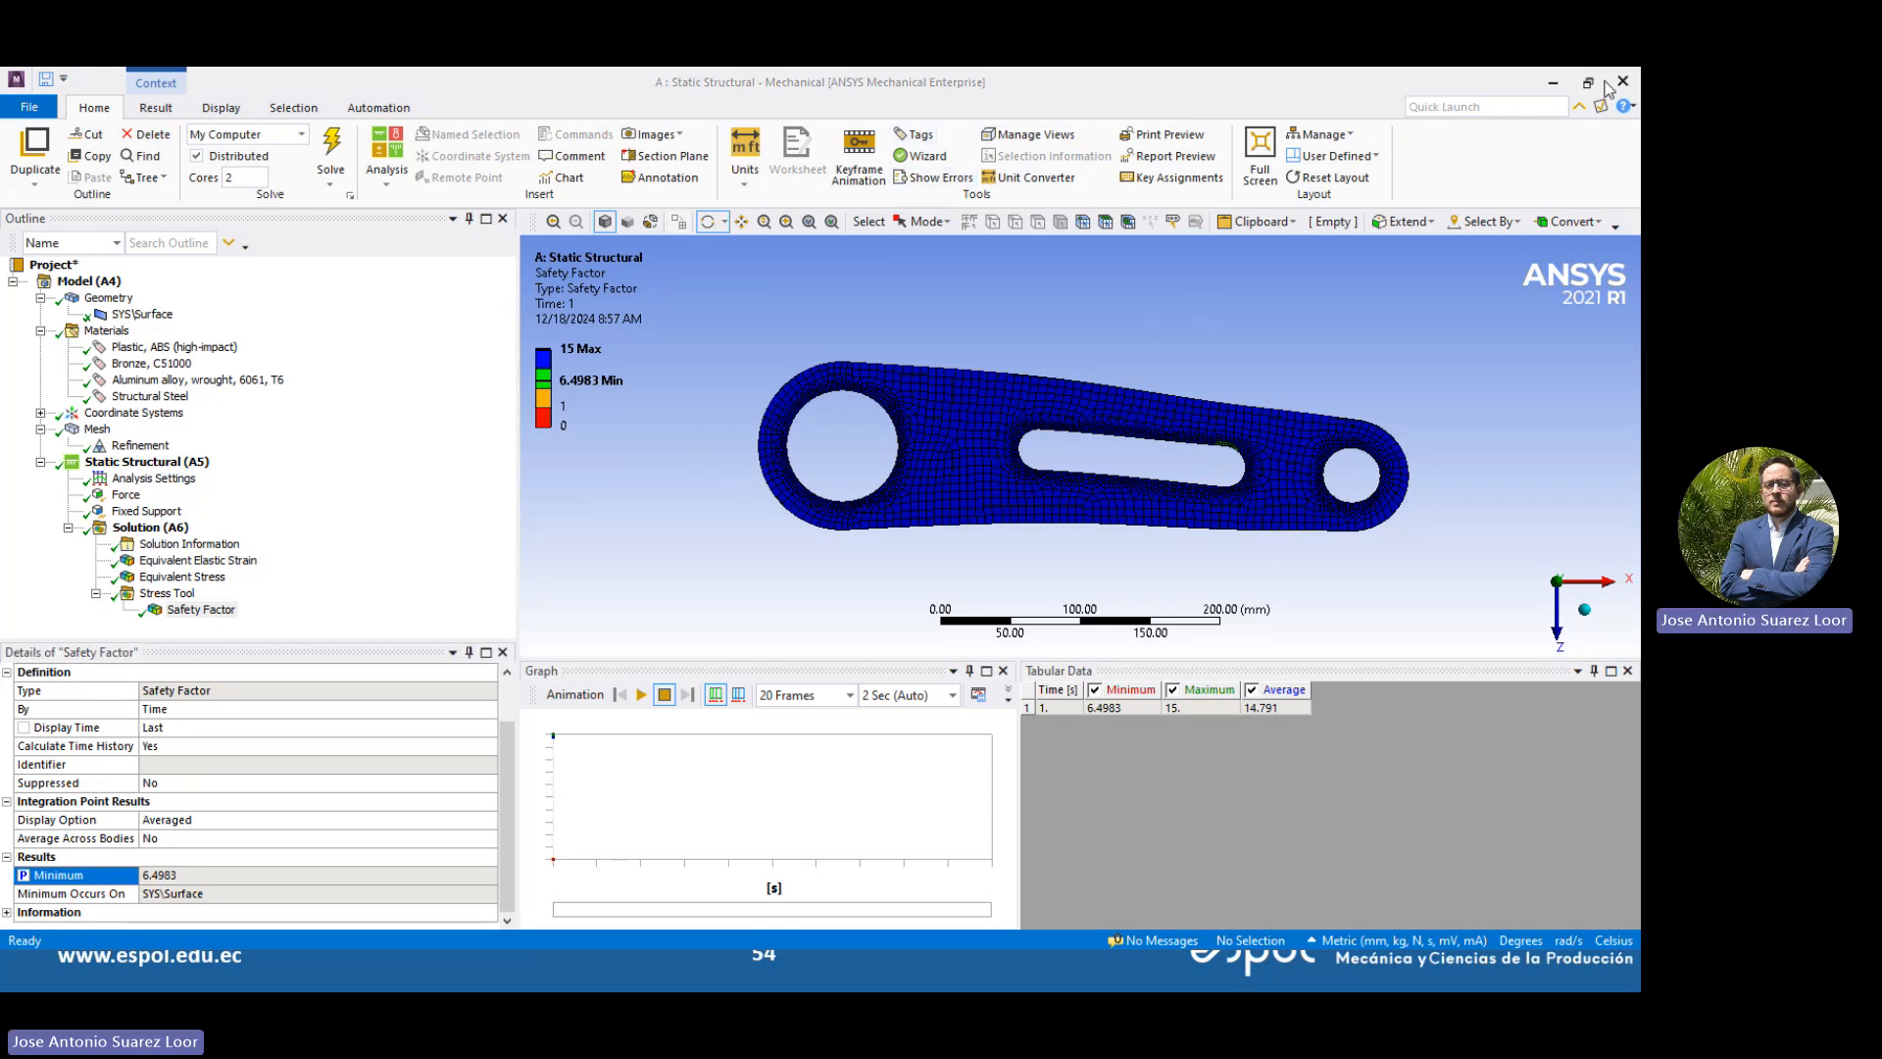
Close Mechanical to return to Workbench, and save the project on the Desktop as CLASES 2D PARAMETRIZADO
left_click(1622, 82)
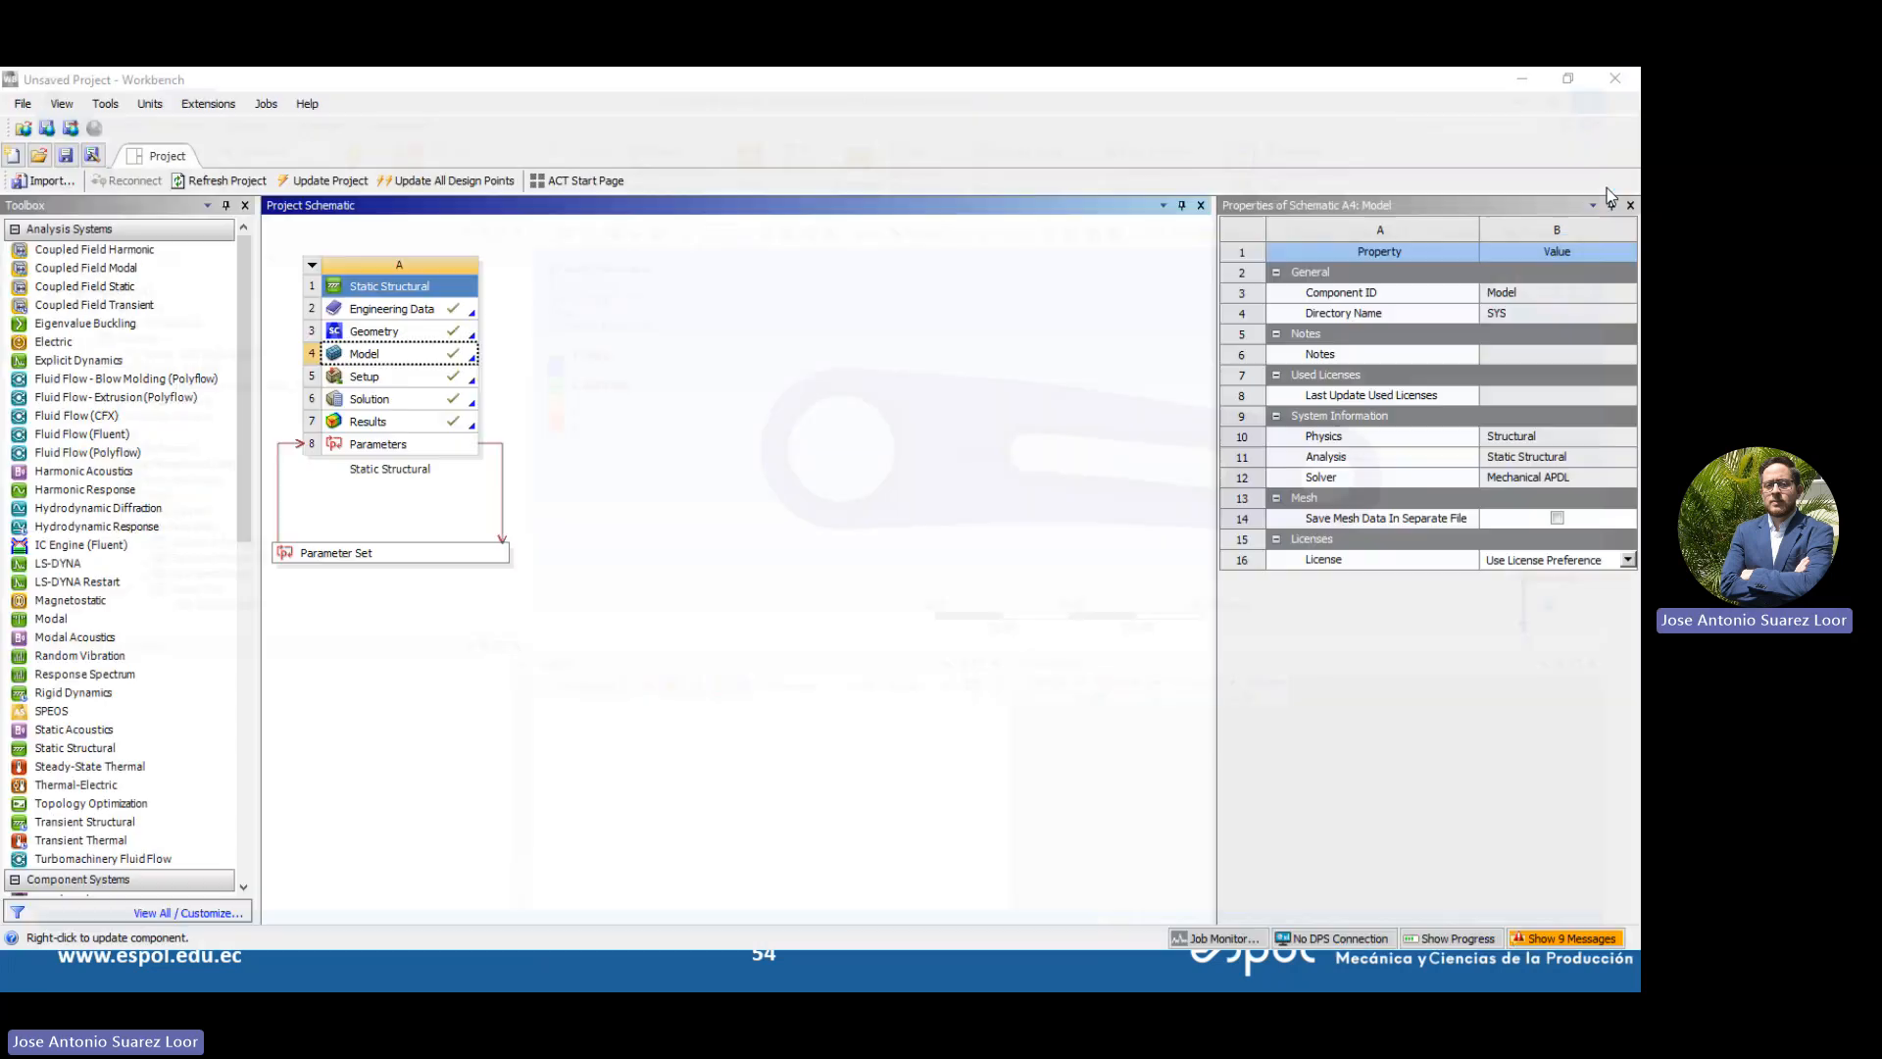
left_click(721, 500)
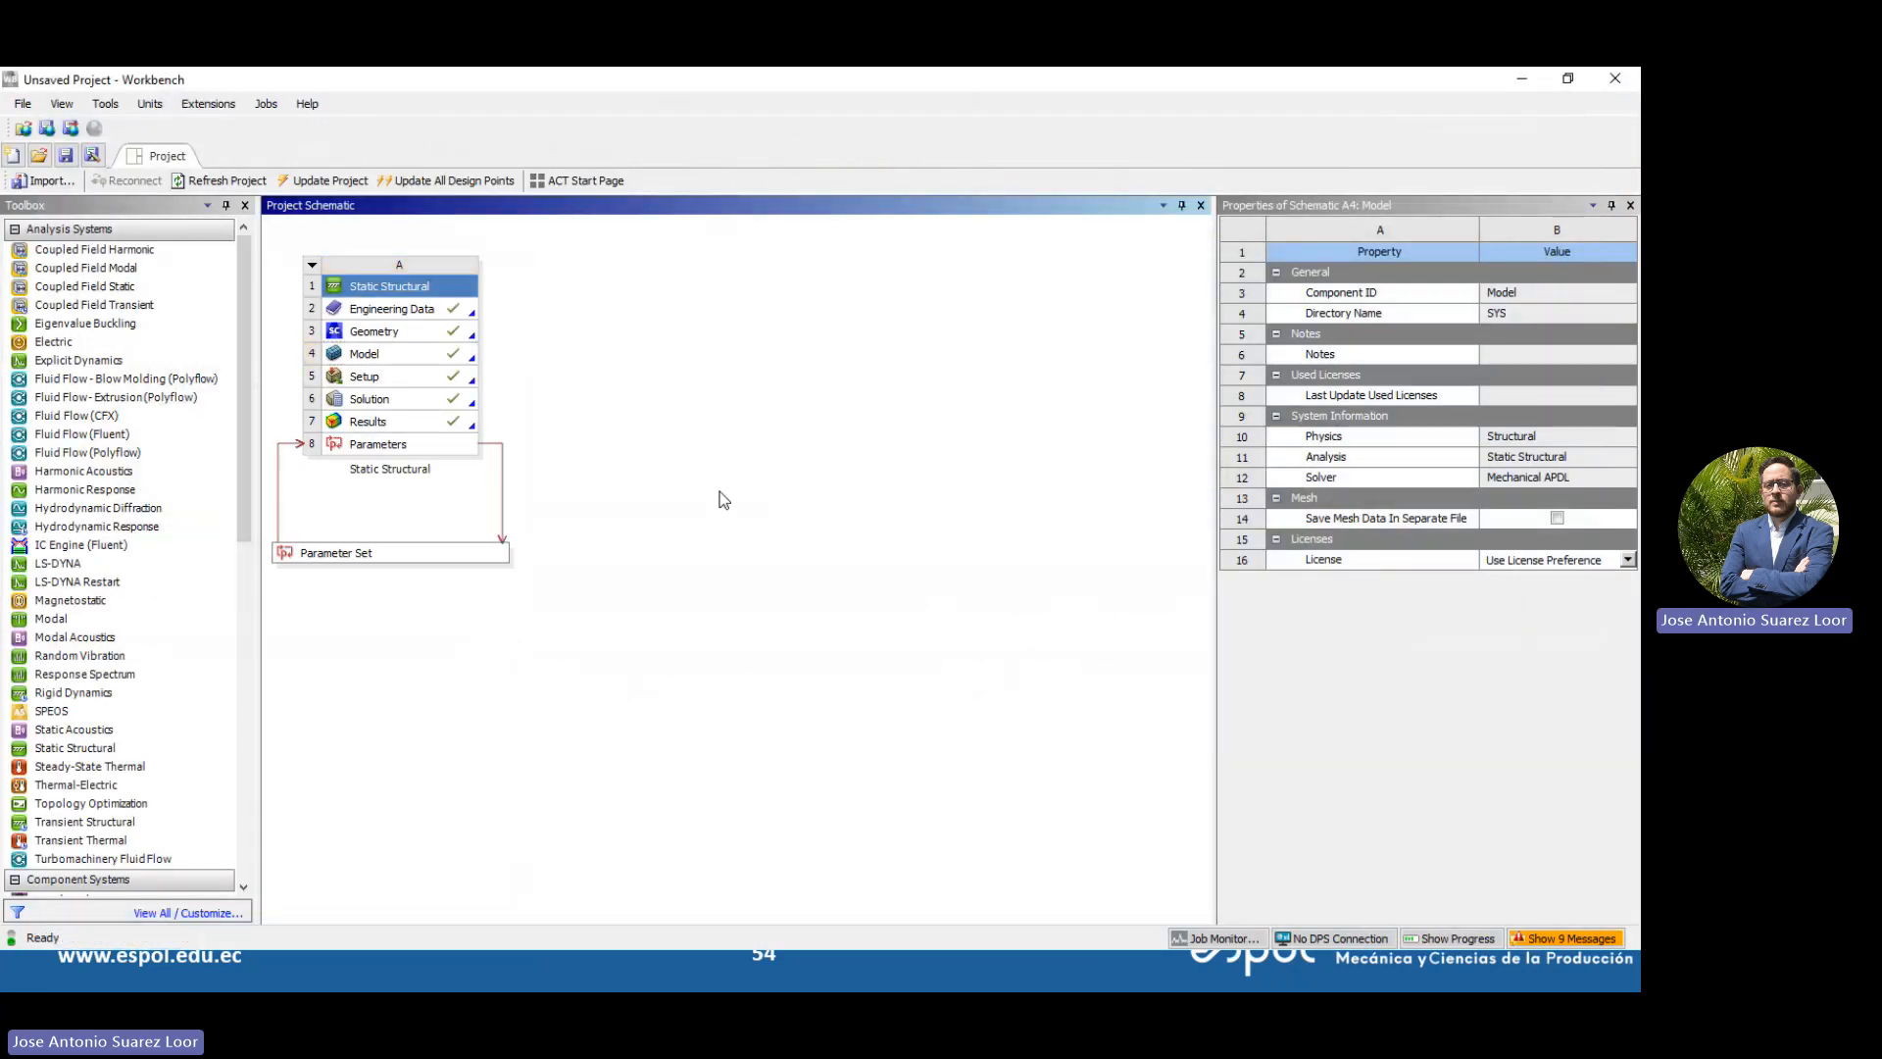
left_click(64, 154)
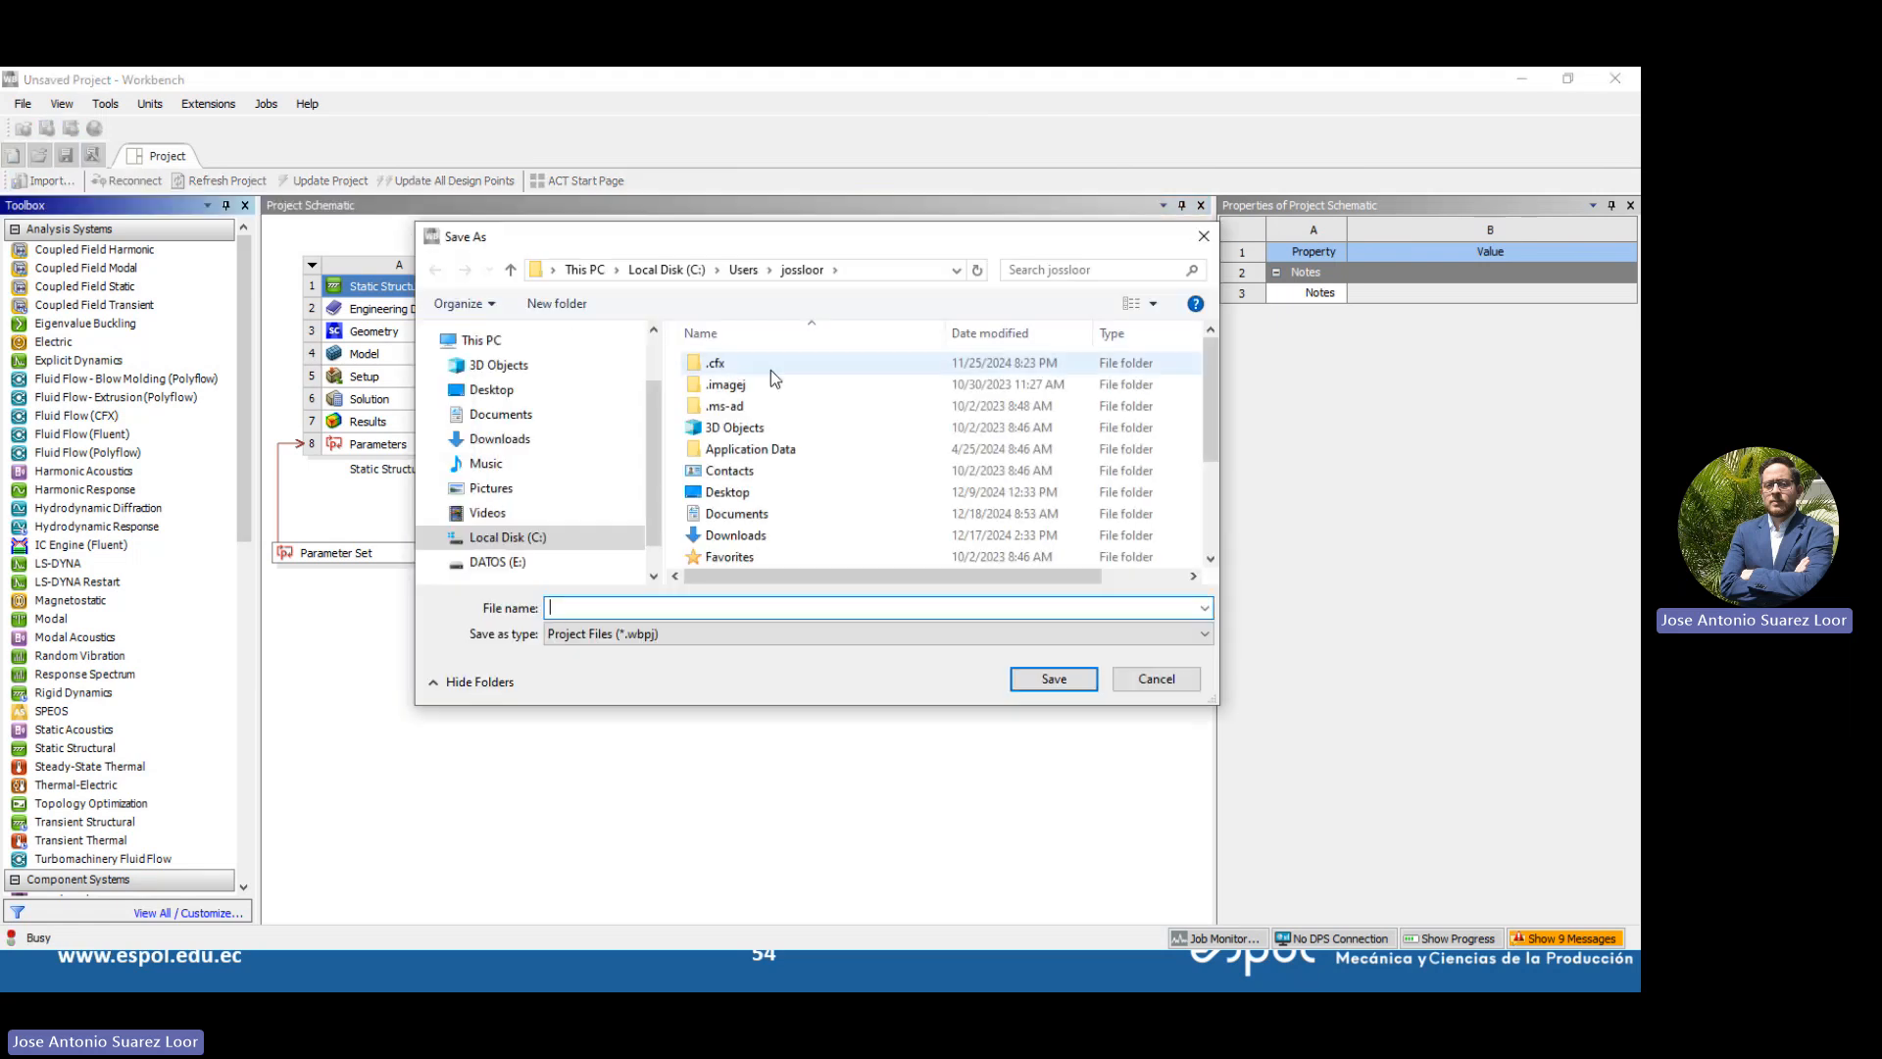
left_click(556, 390)
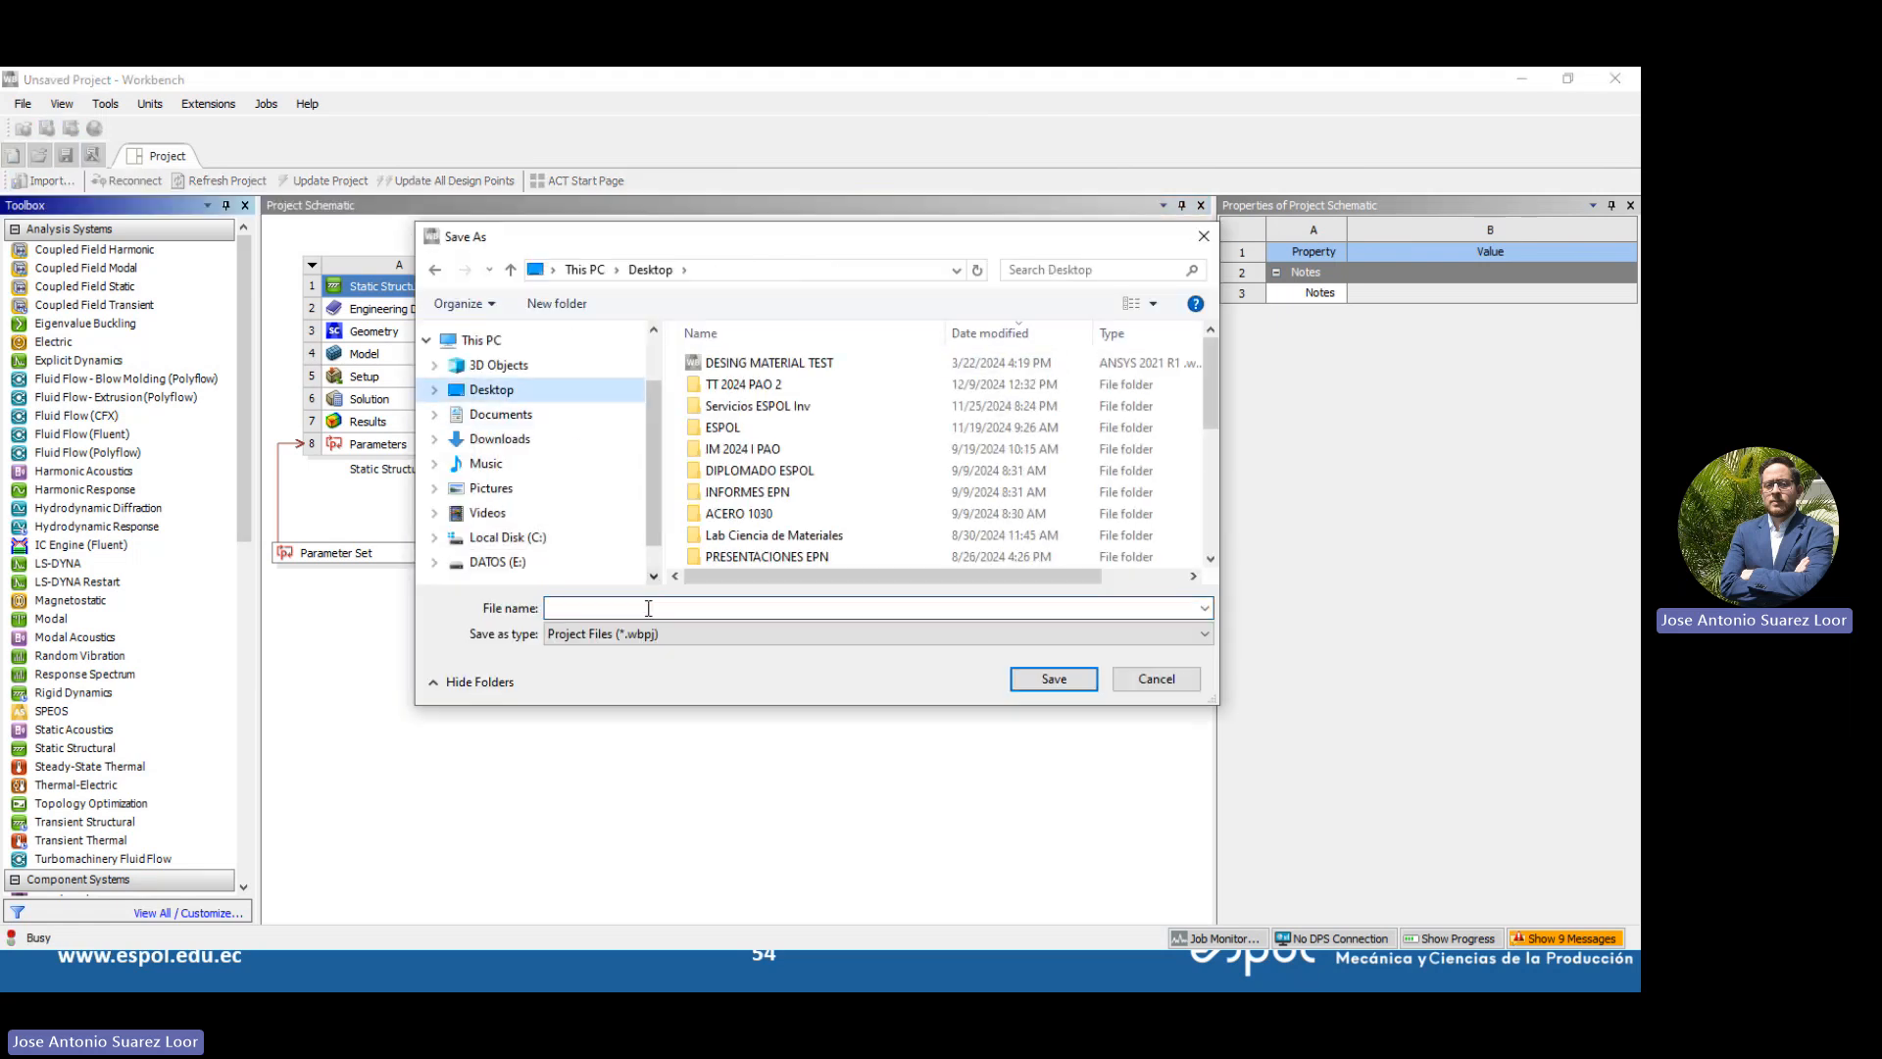
type("CLASES ")
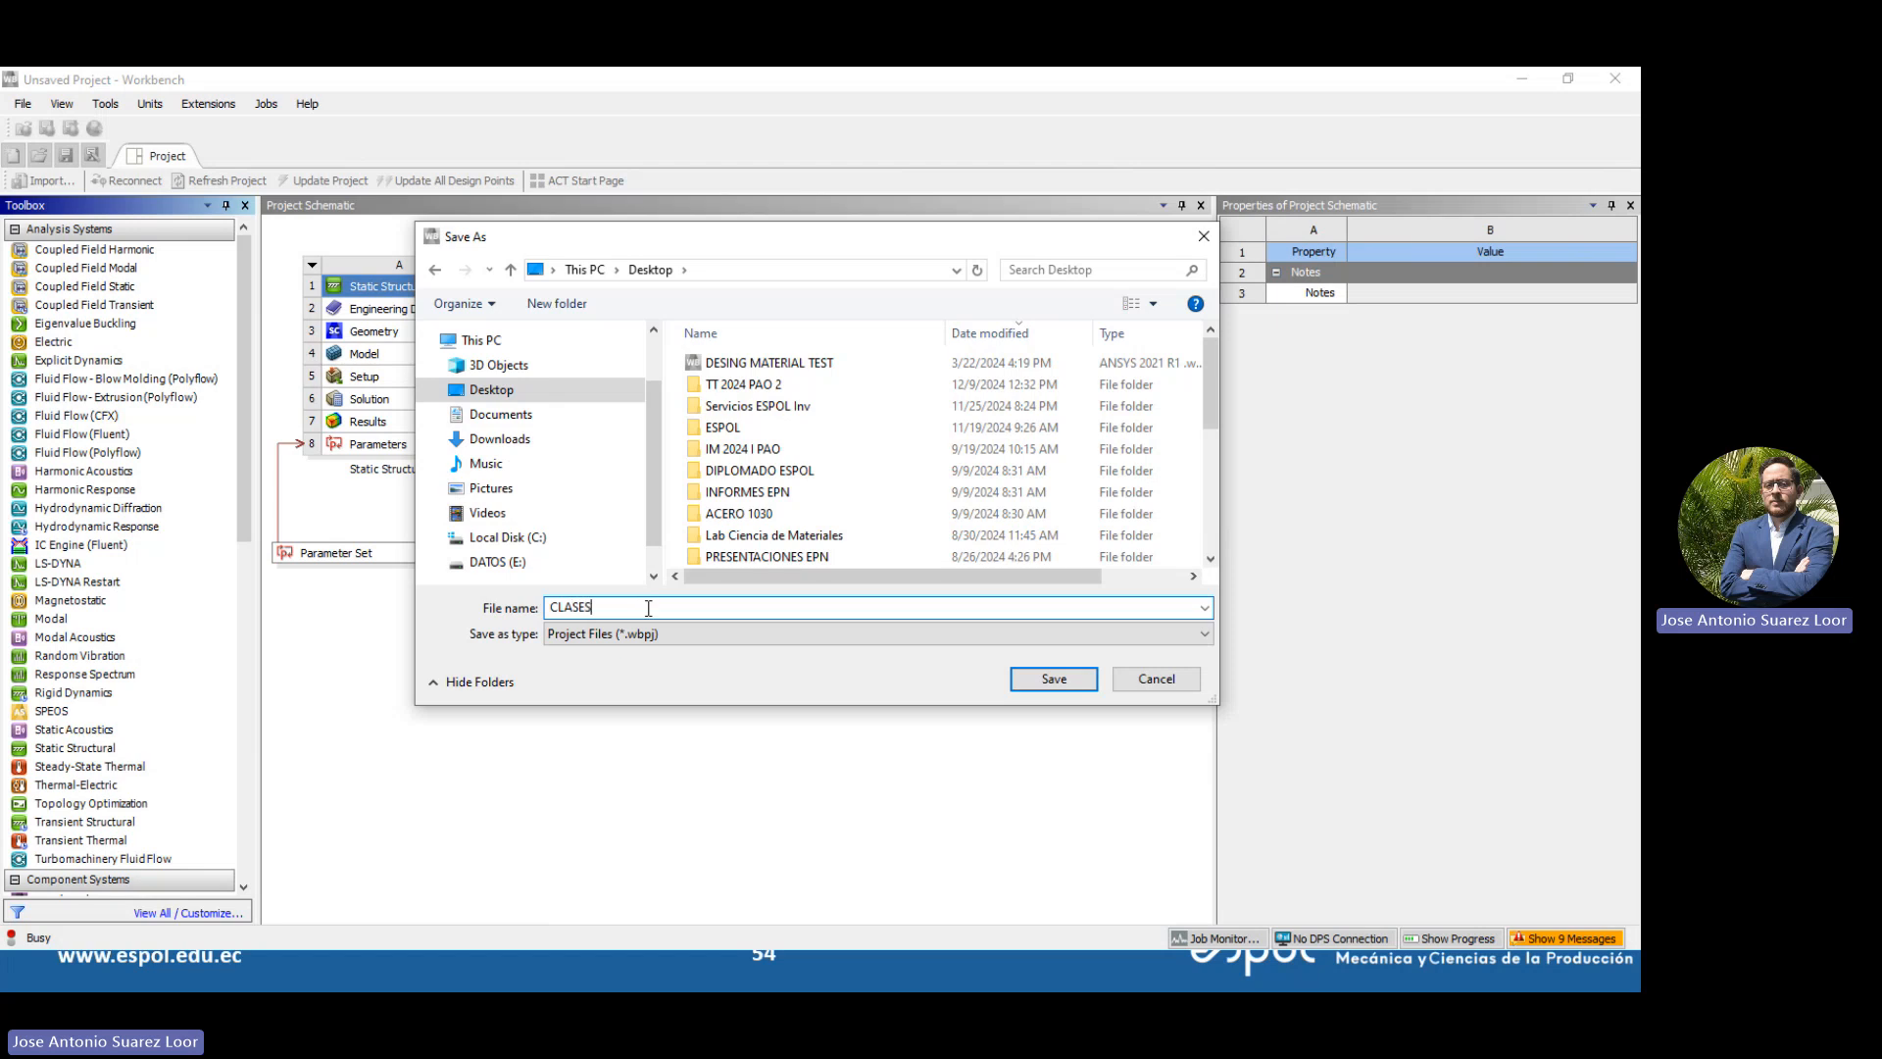
type("2D PARAMETRI")
type("CO")
key("Return")
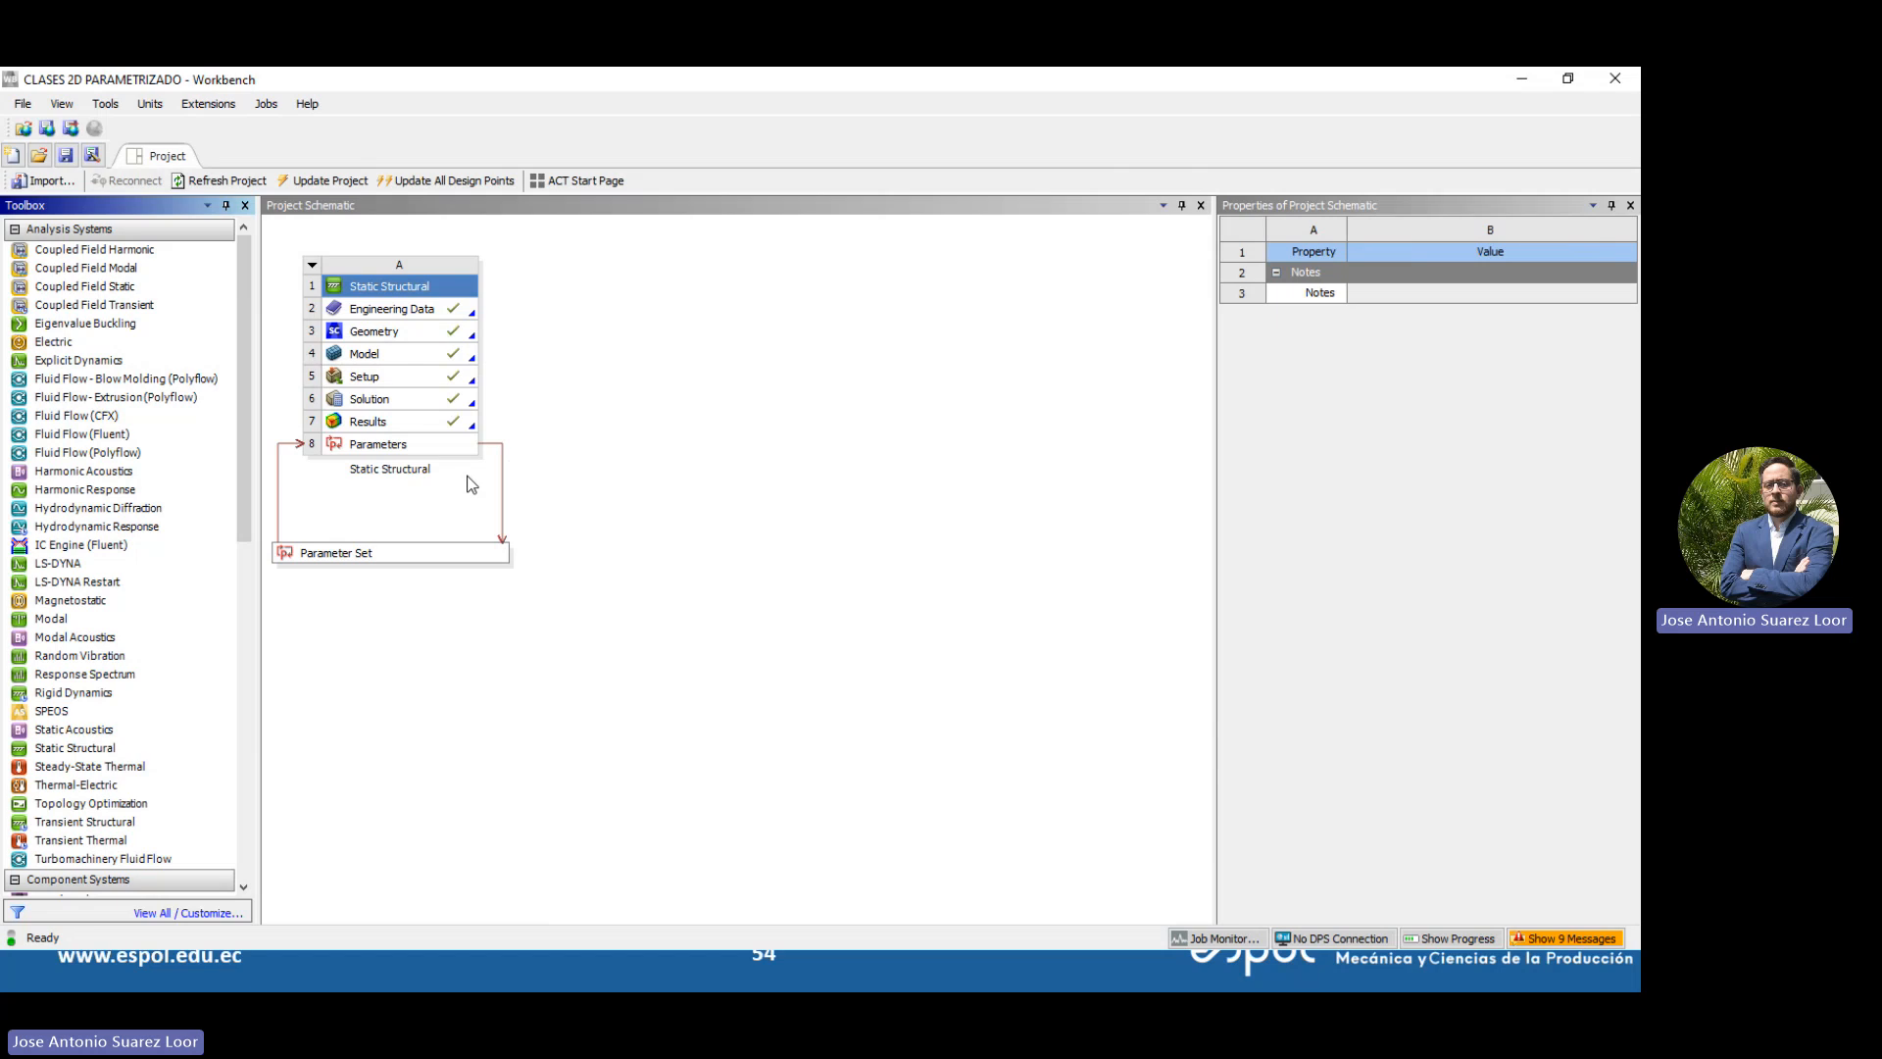
Add three design points to the parameter table with the materials Aluminum alloy, wrought, 6061, T6; Bronze, C51000; and Plastic, ABS (high-impact)
double_click(404, 444)
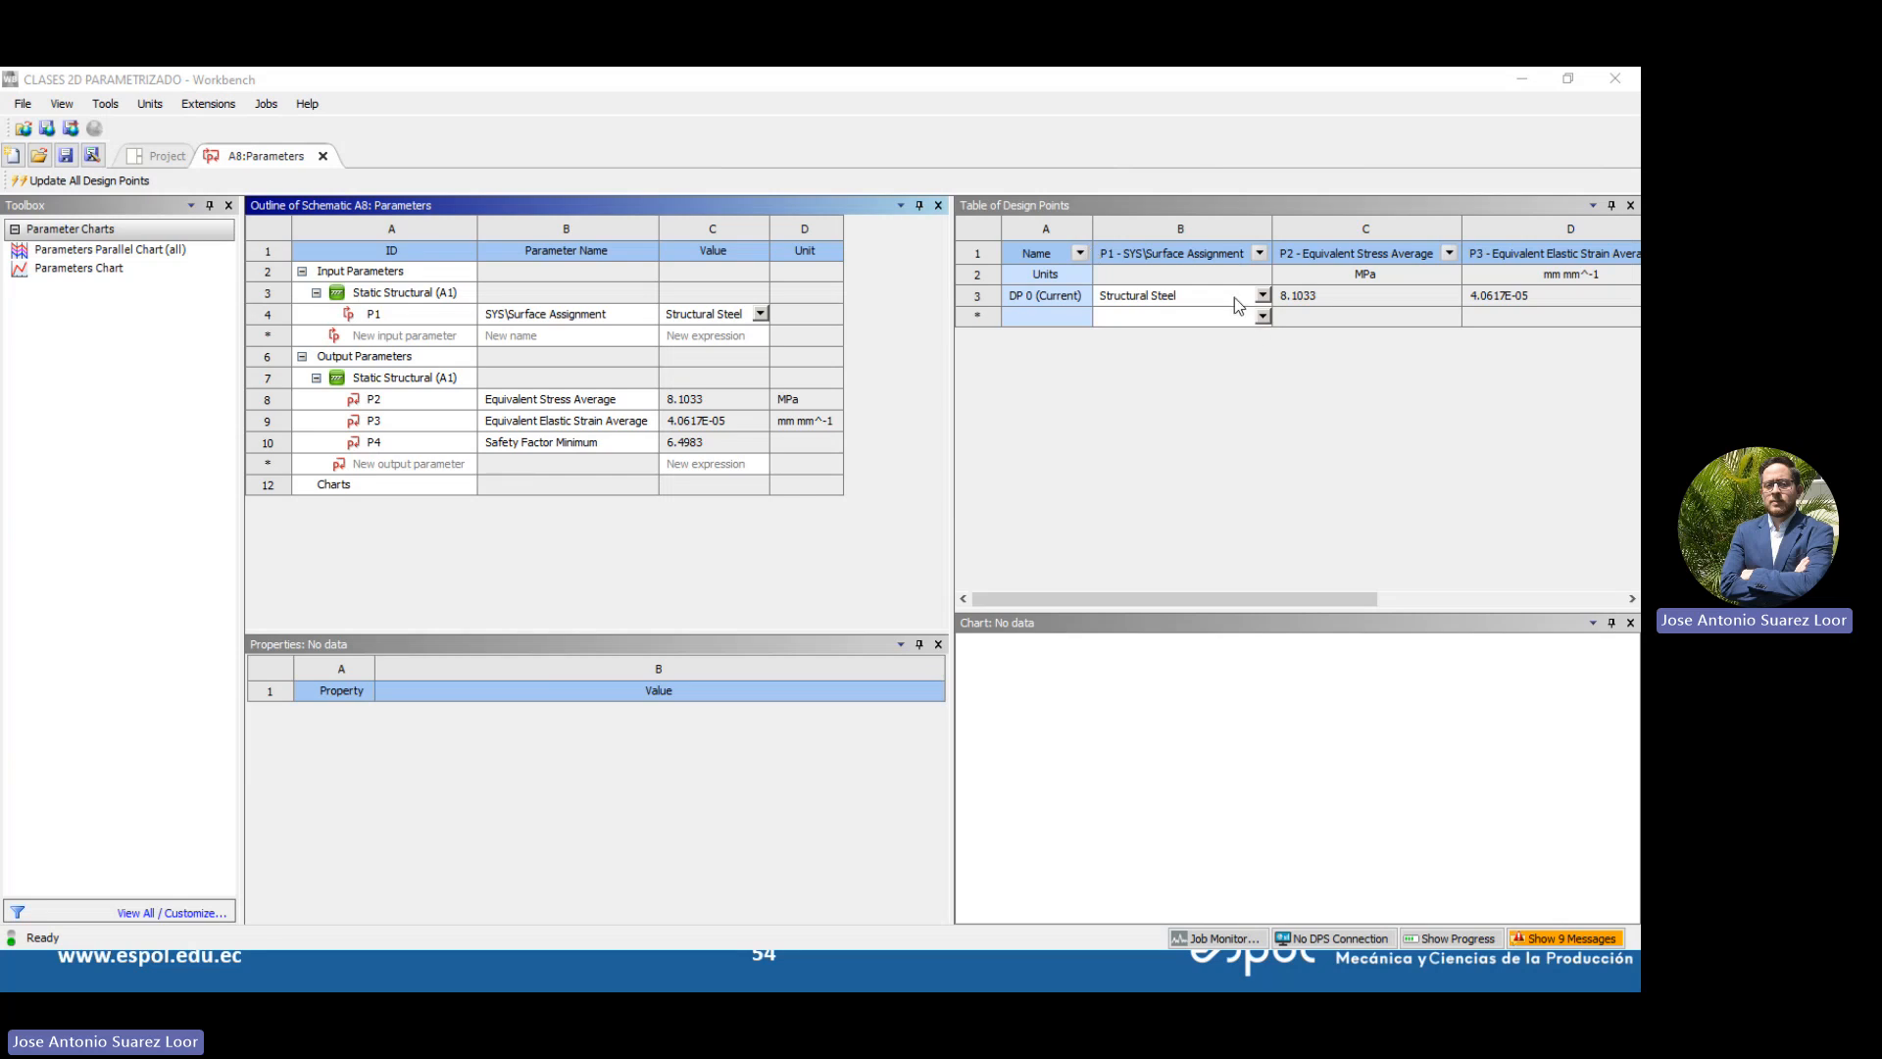
left_click(1268, 320)
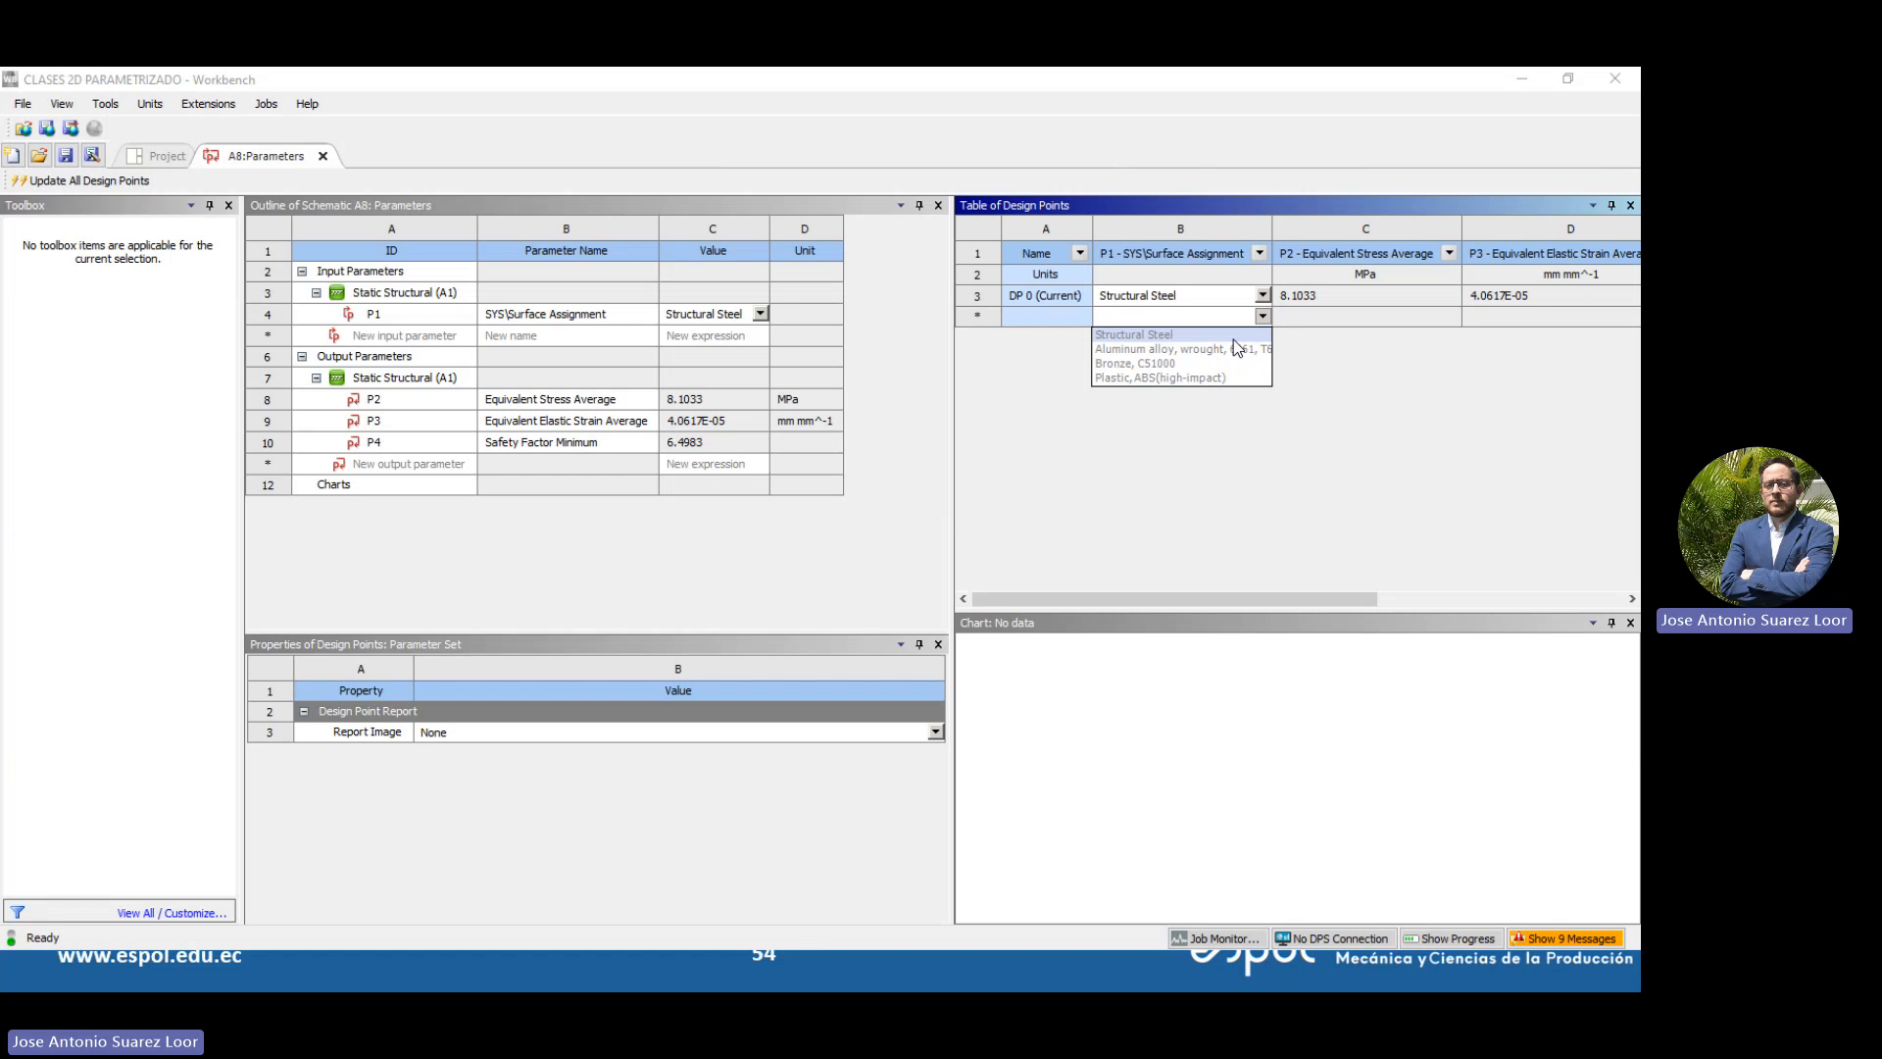
left_click(1235, 347)
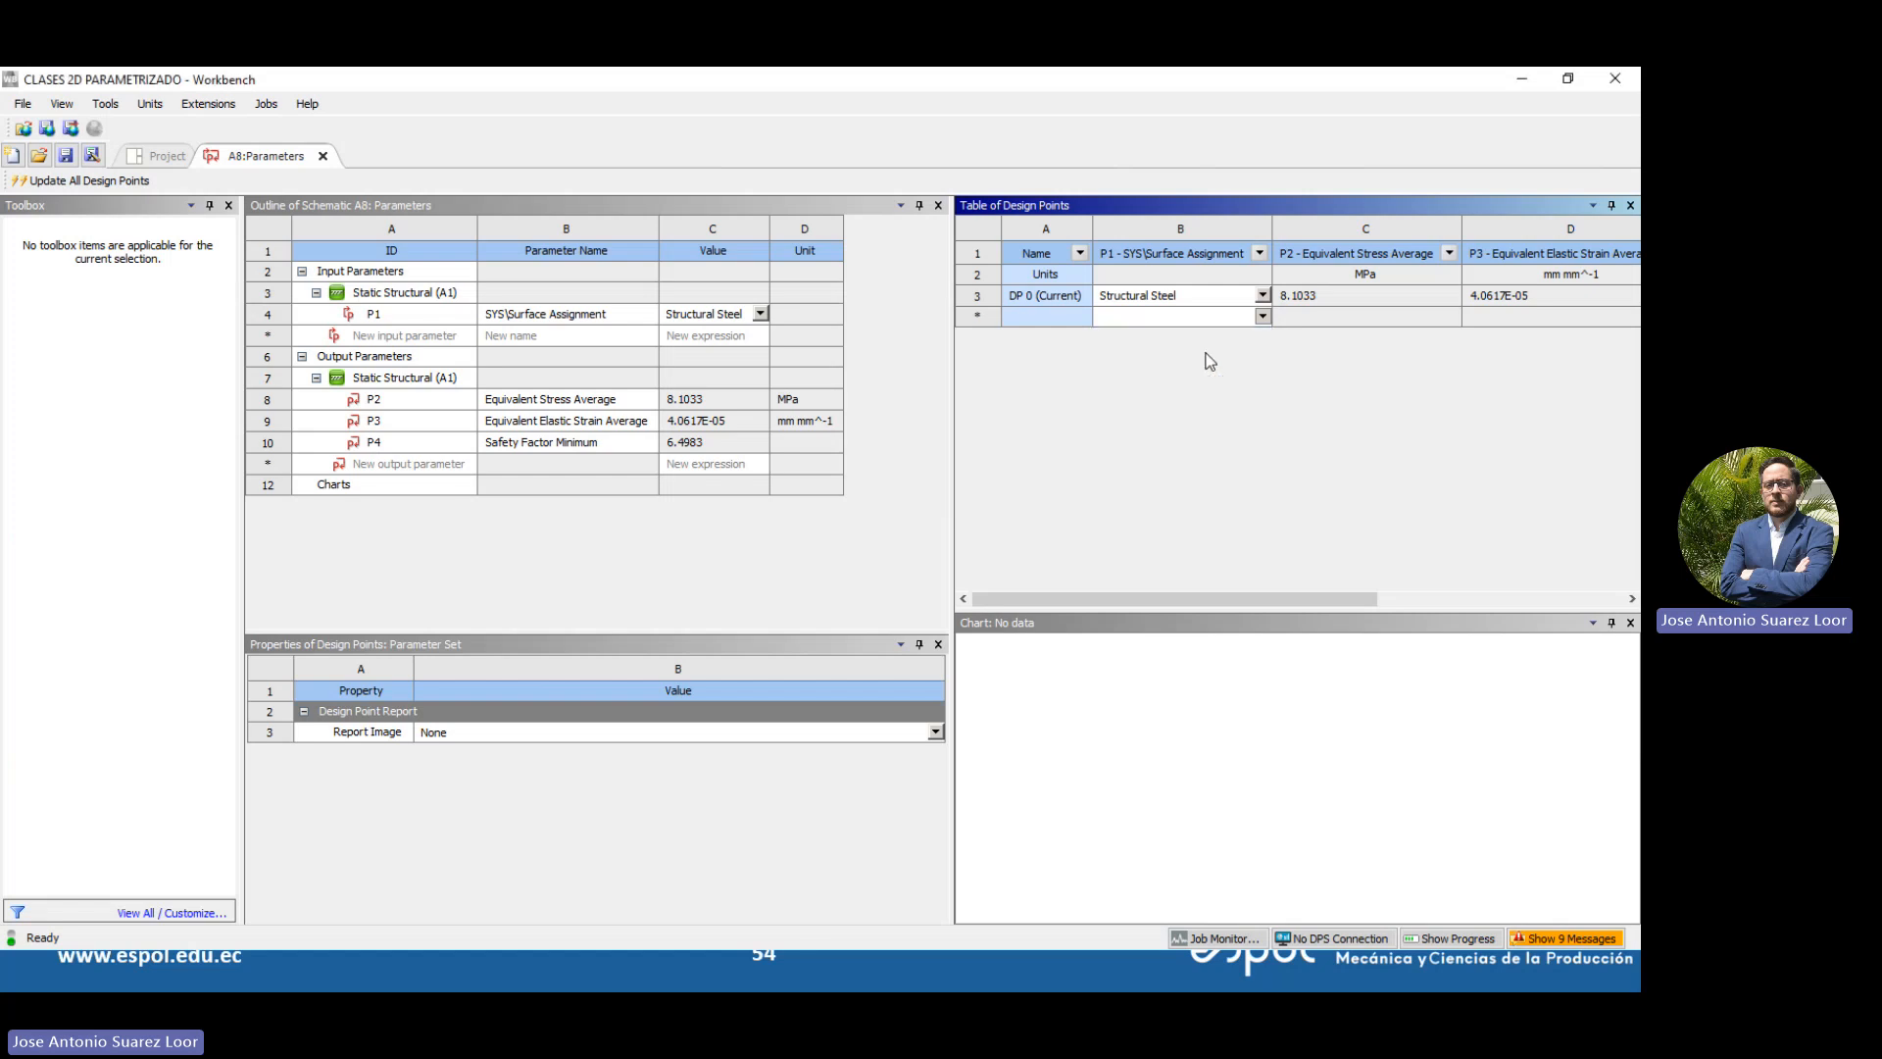
left_click(1289, 338)
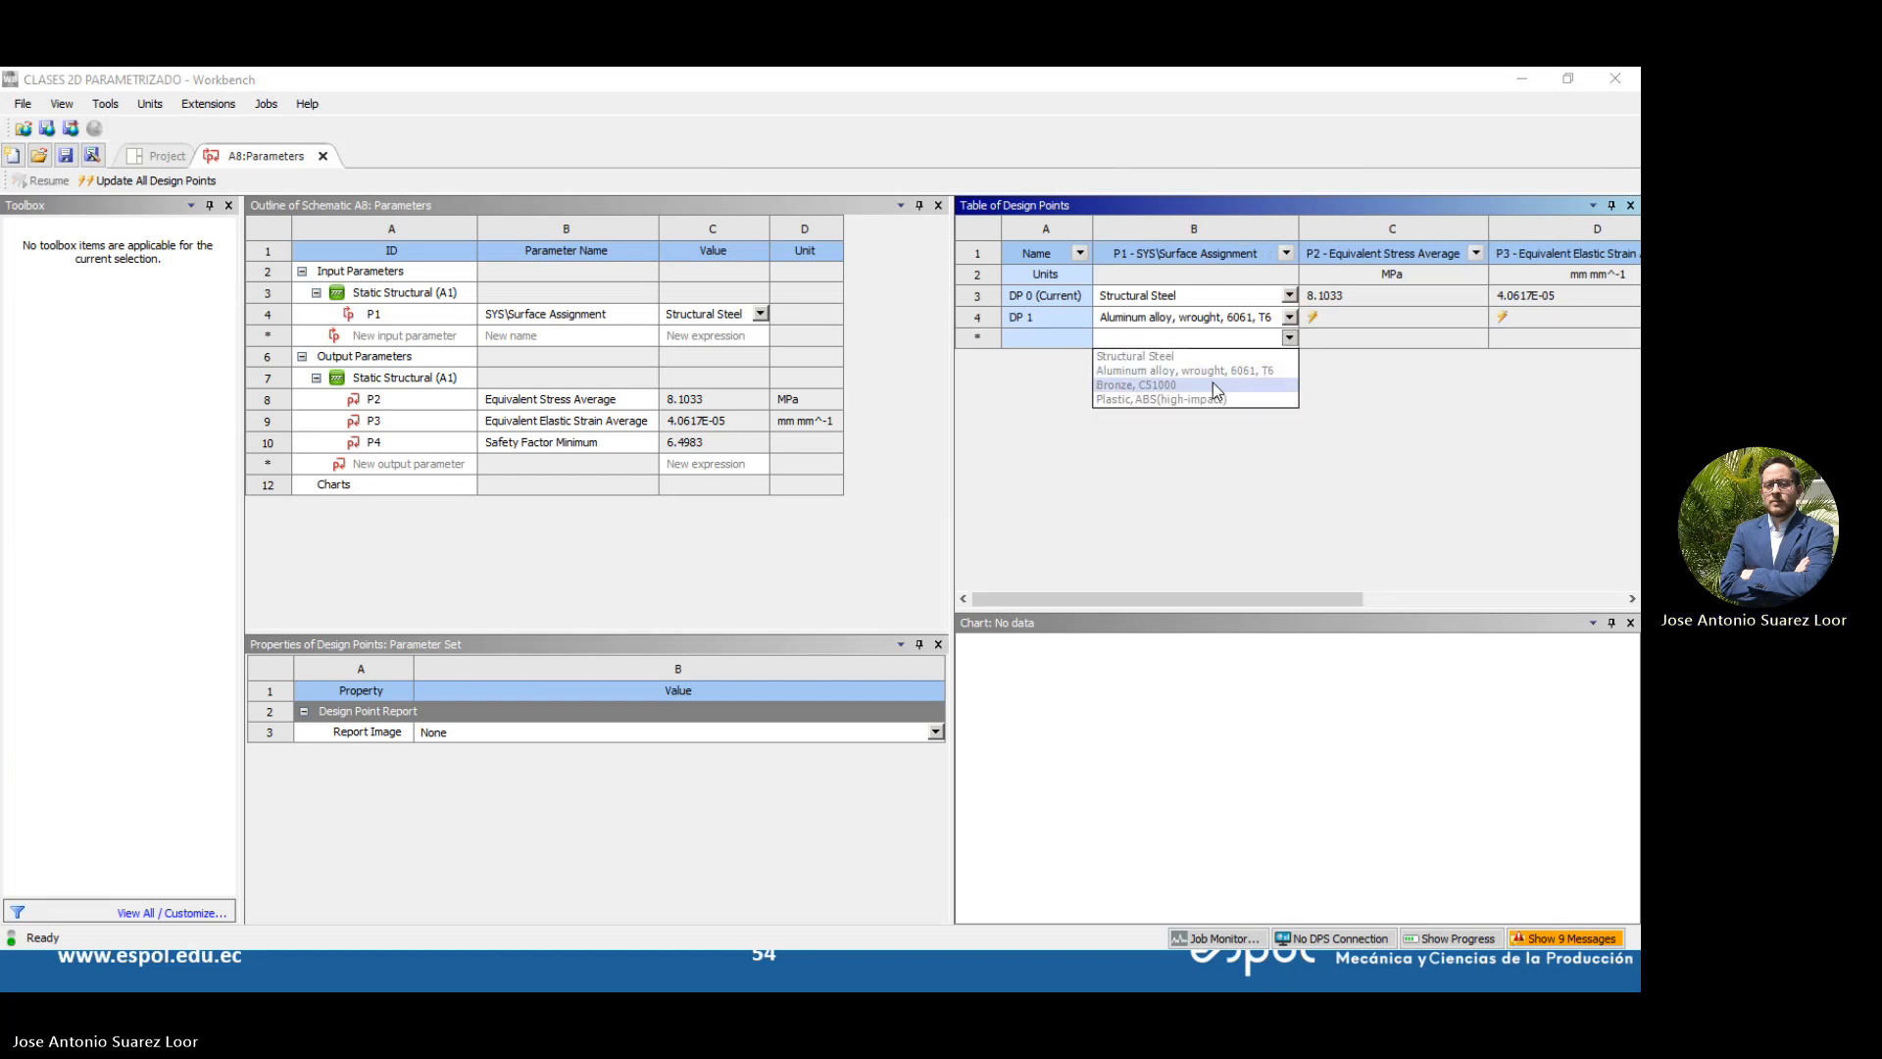
left_click(1214, 382)
left_click(1290, 360)
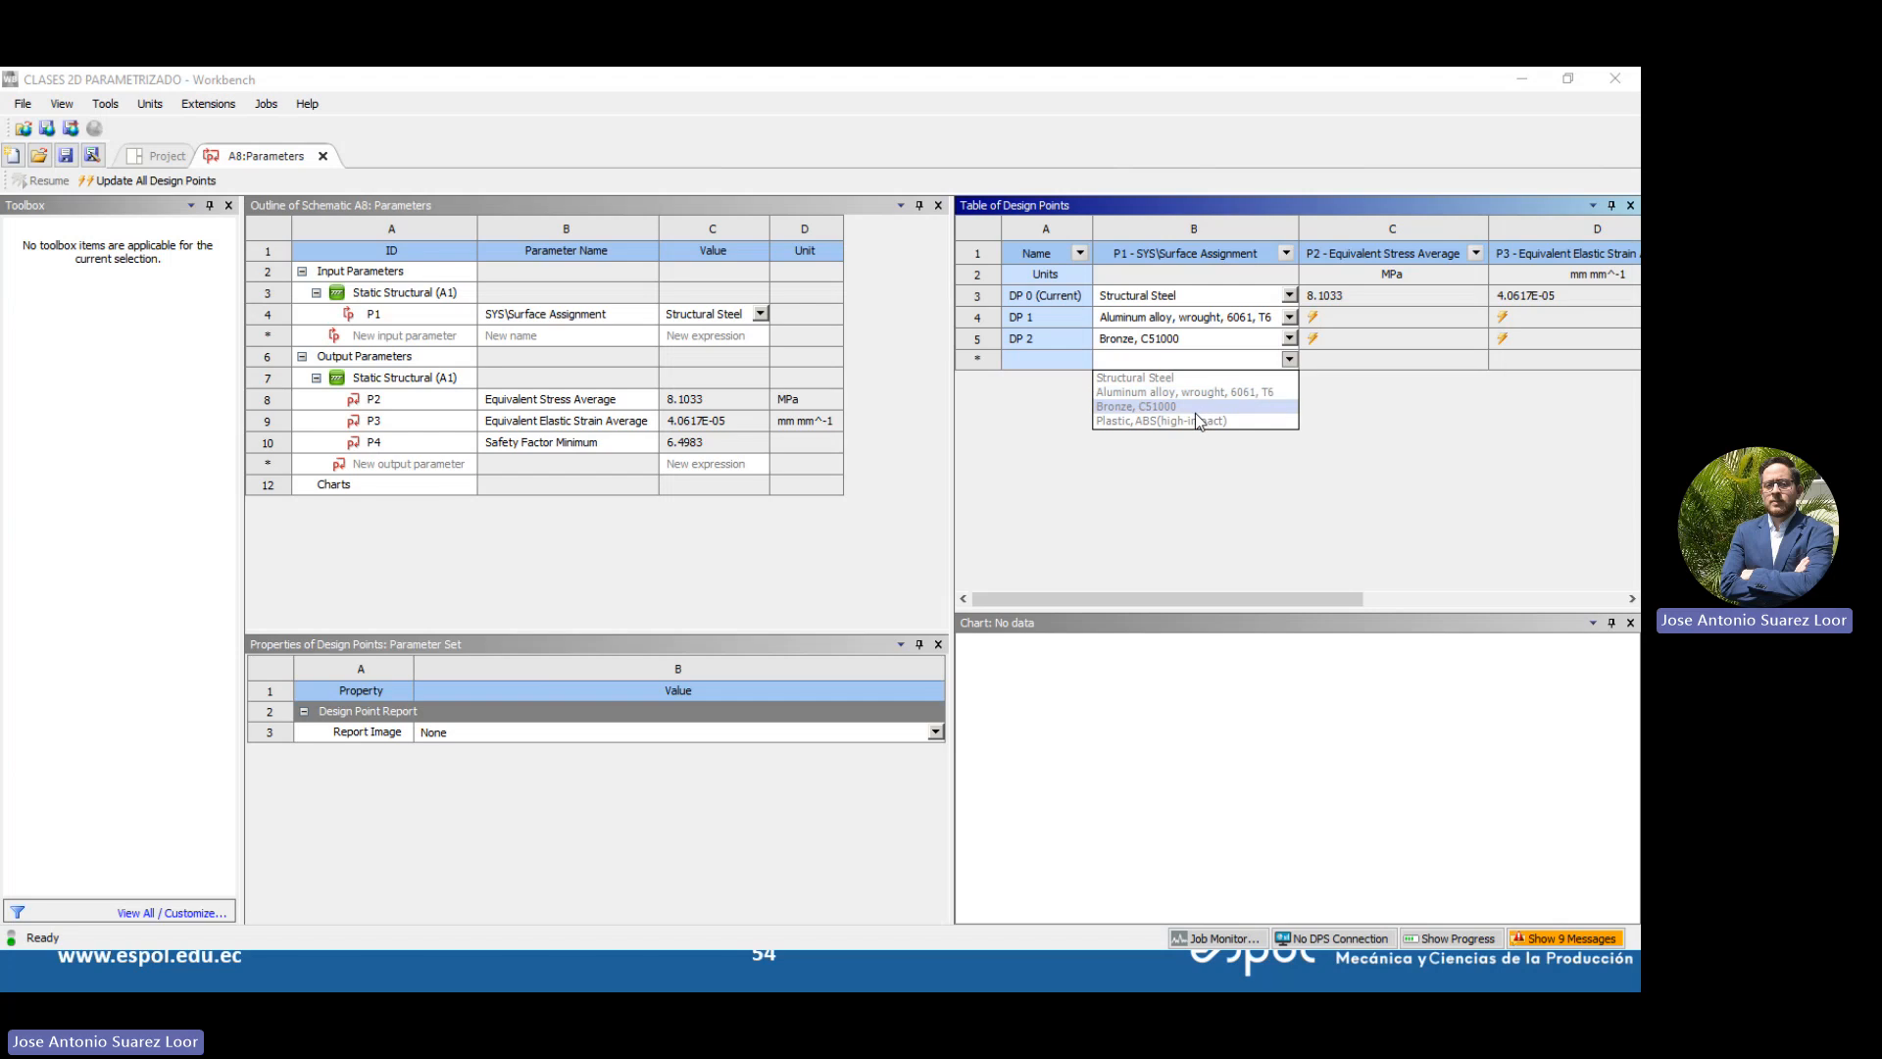
left_click(1192, 422)
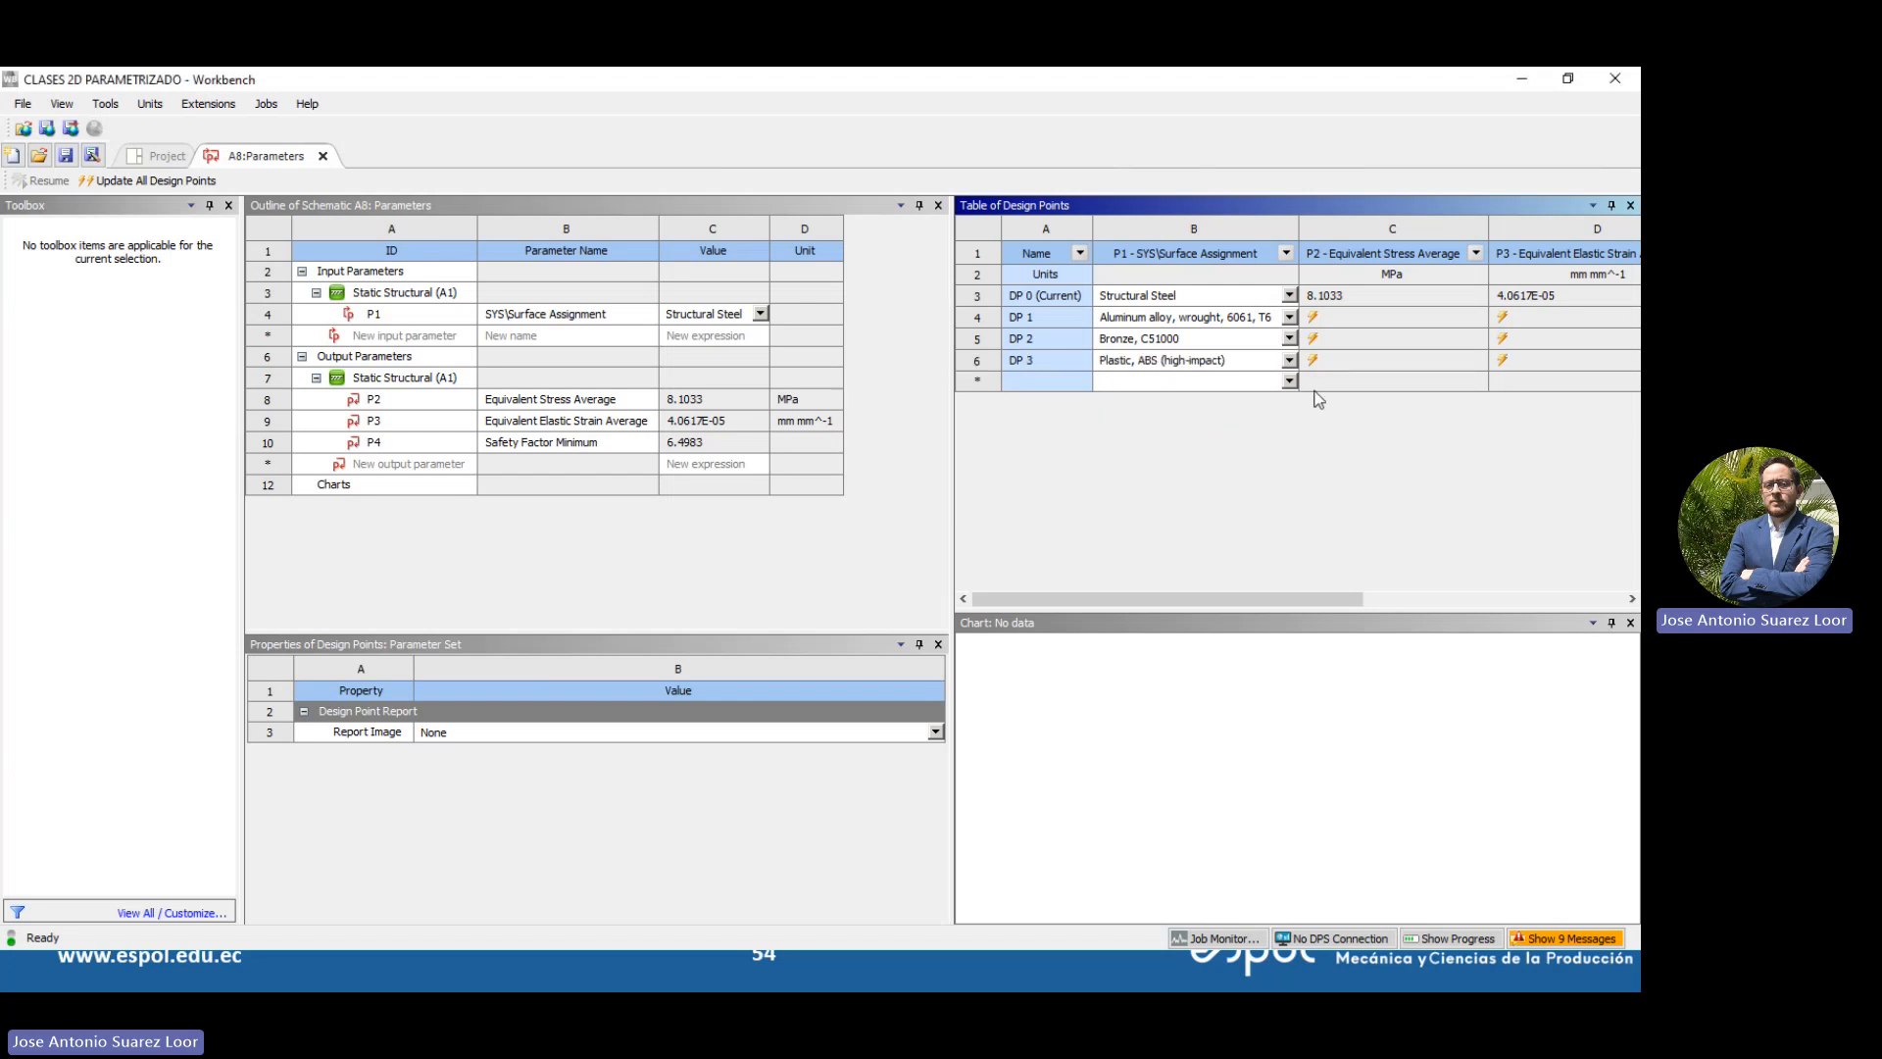
Enable retaining data for the aluminum, bronze and ABS design points
left_click_drag(1261, 598, 1432, 600)
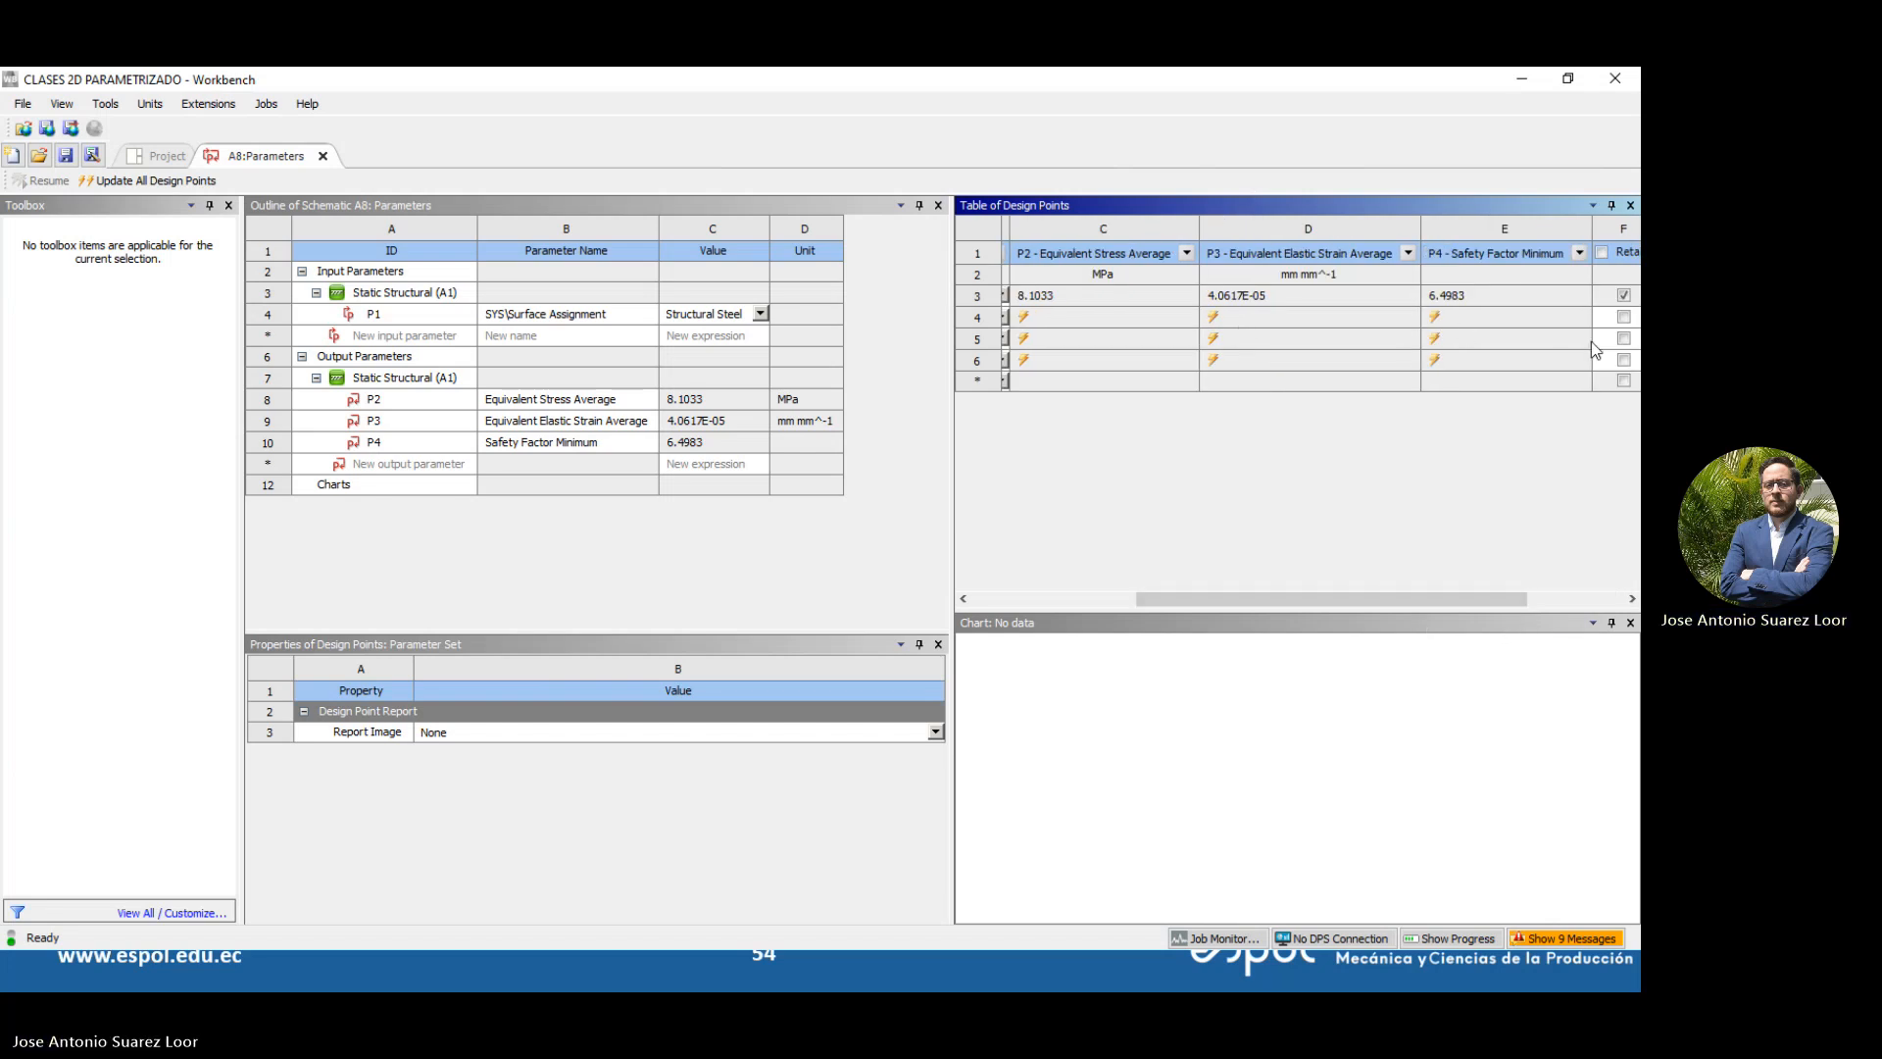
left_click_drag(1424, 594, 1521, 598)
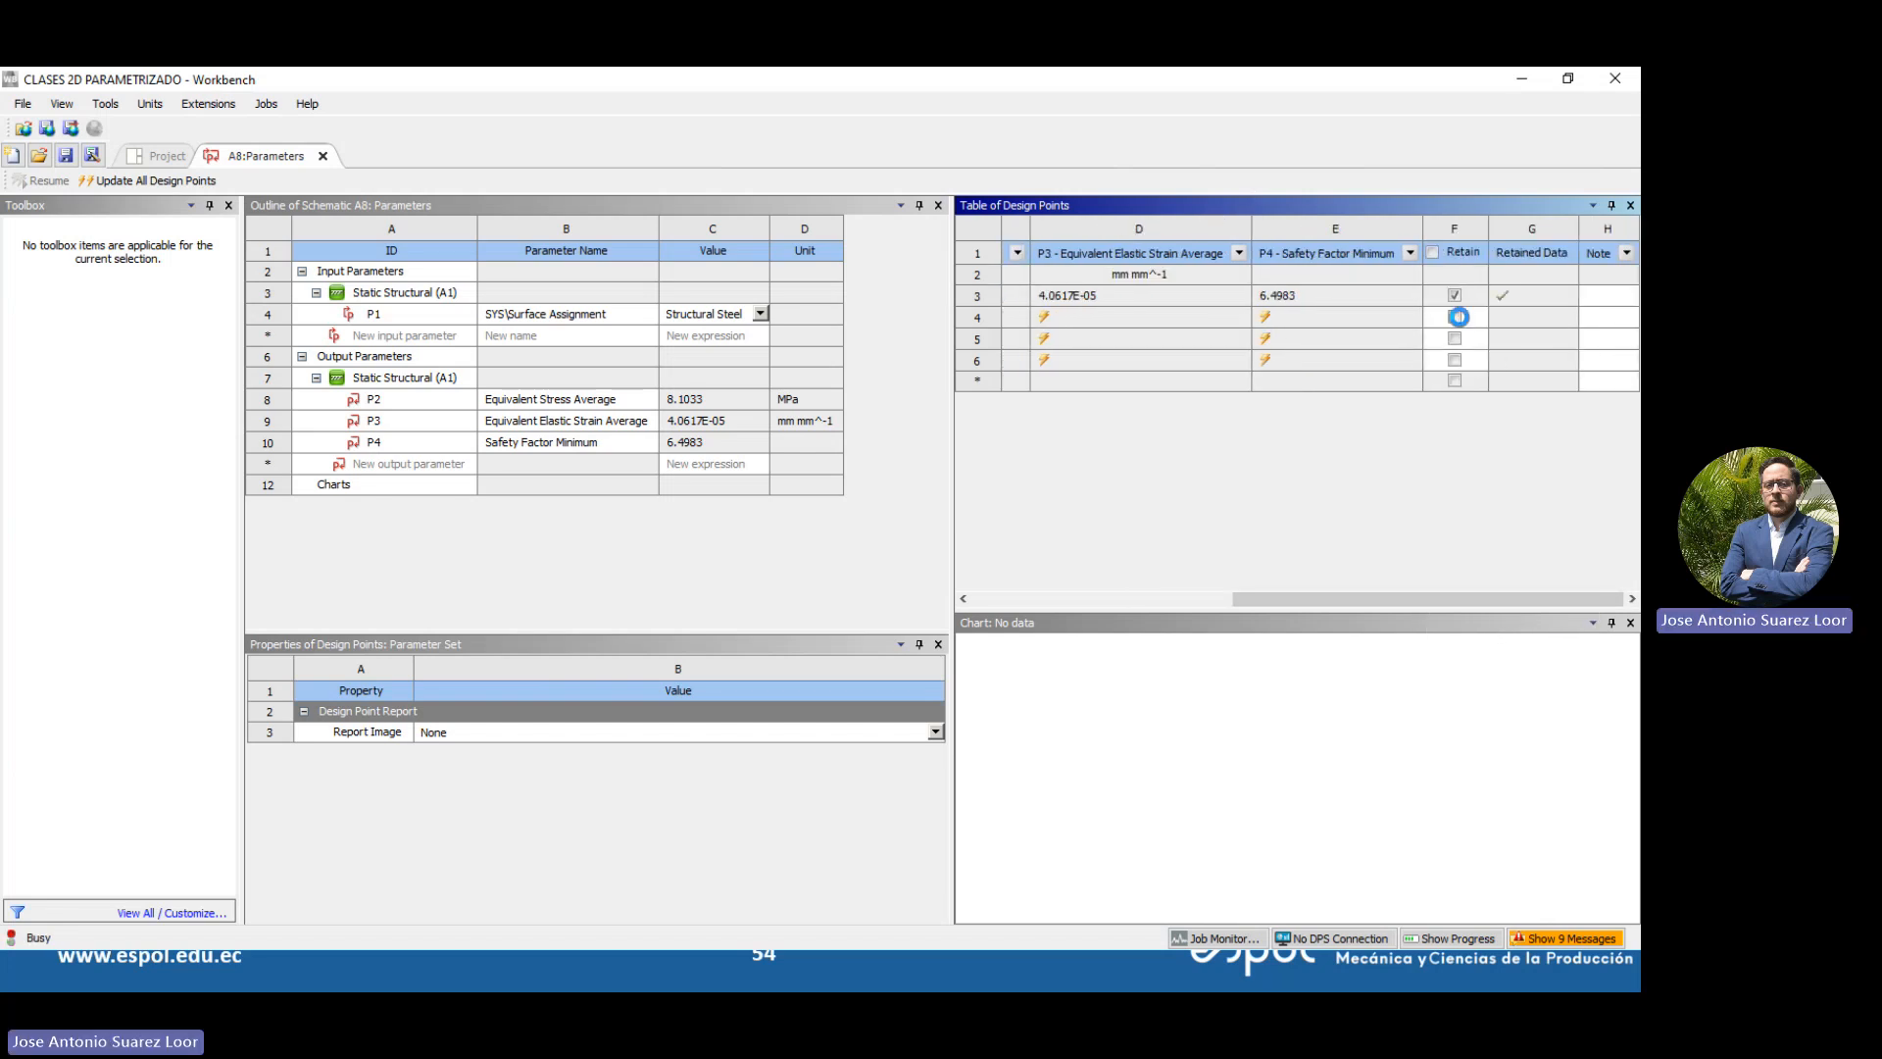
left_click(1454, 317)
left_click(1454, 338)
left_click(1455, 360)
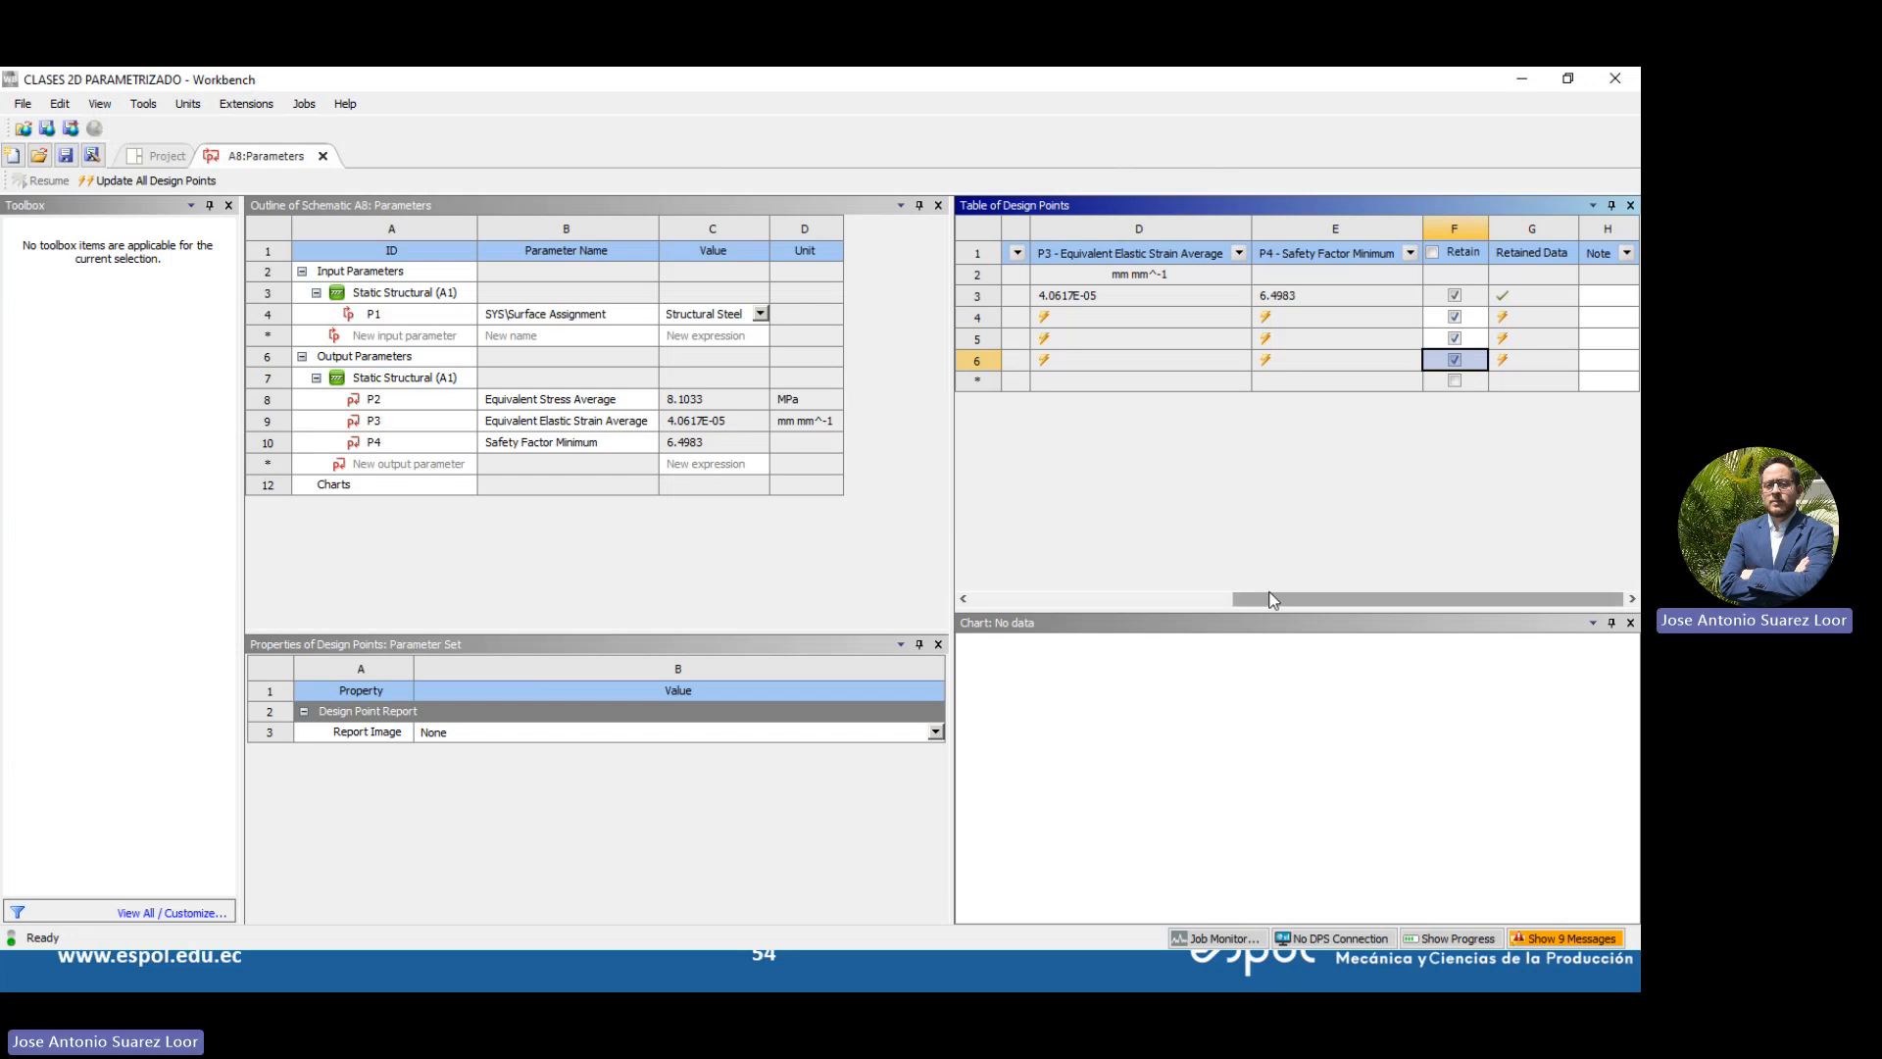
Set the design points' update order by row and show the Update Order column in the Table of Design Points
left_click_drag(1274, 598, 1014, 593)
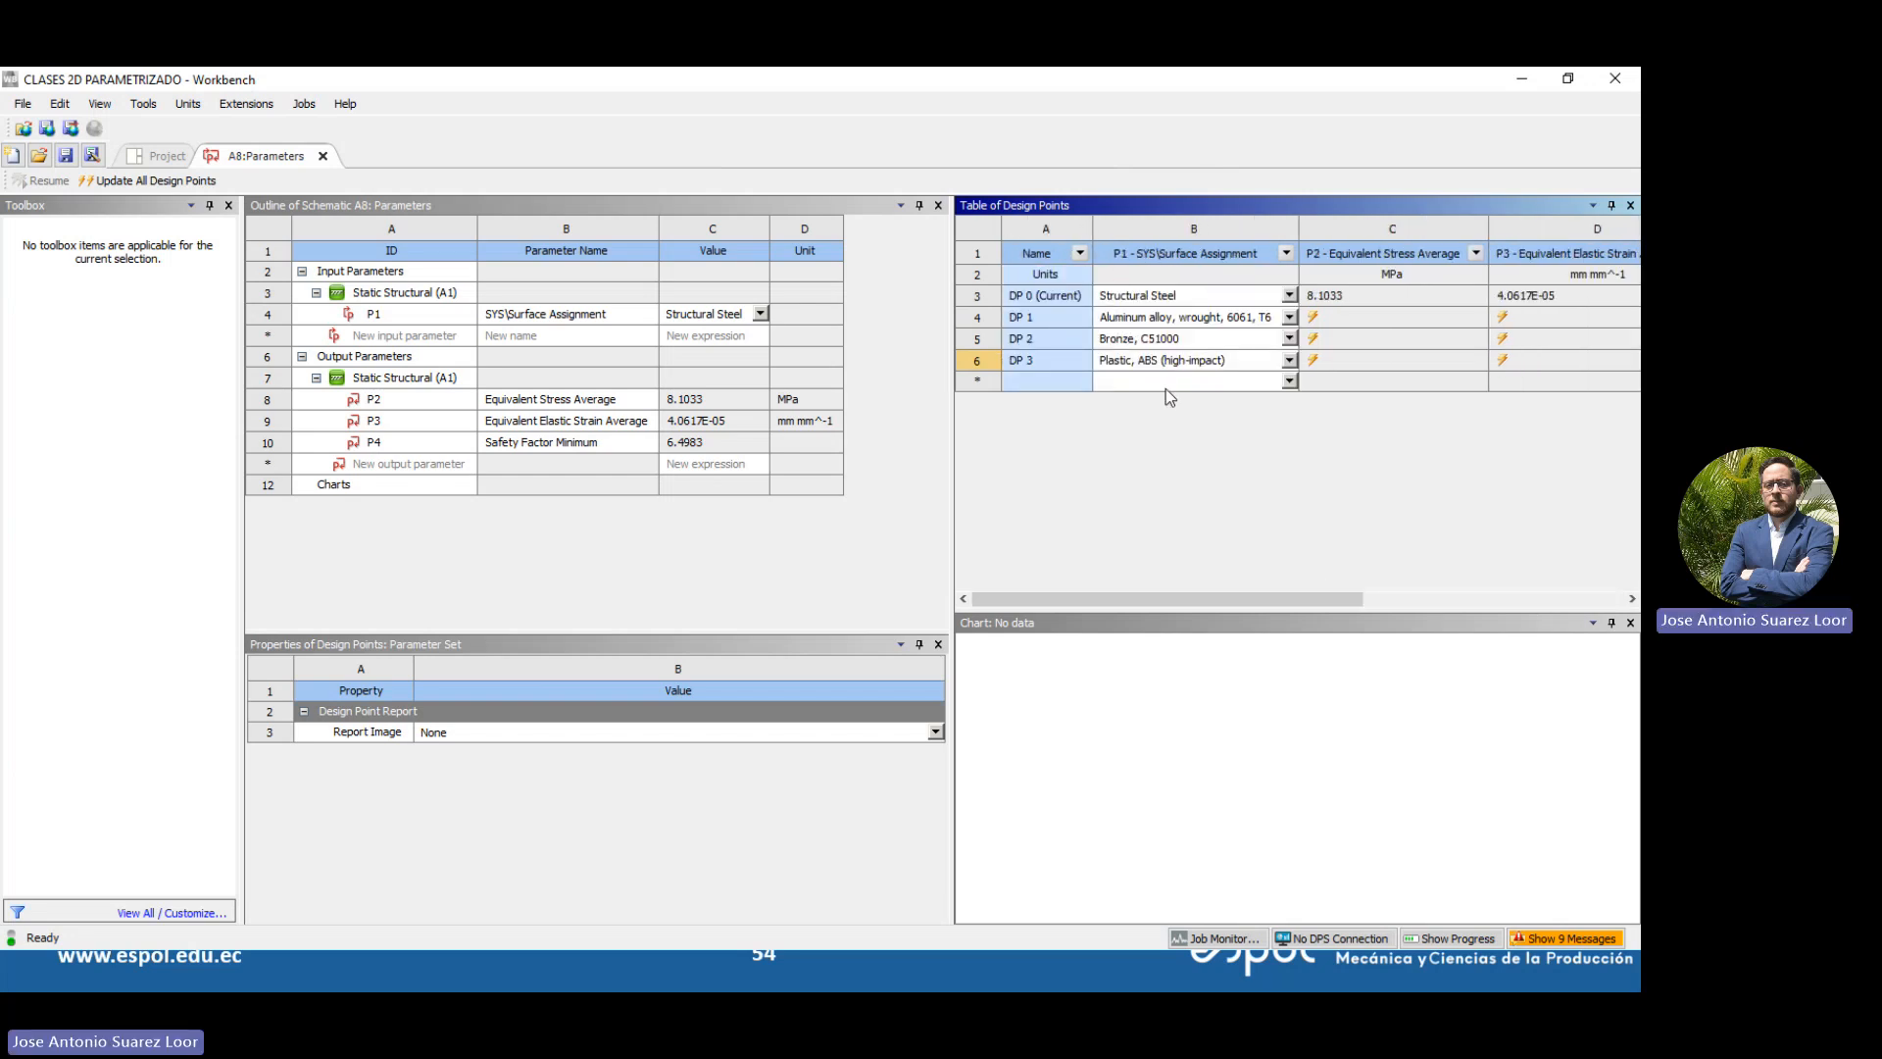
right_click(1055, 228)
left_click(1410, 433)
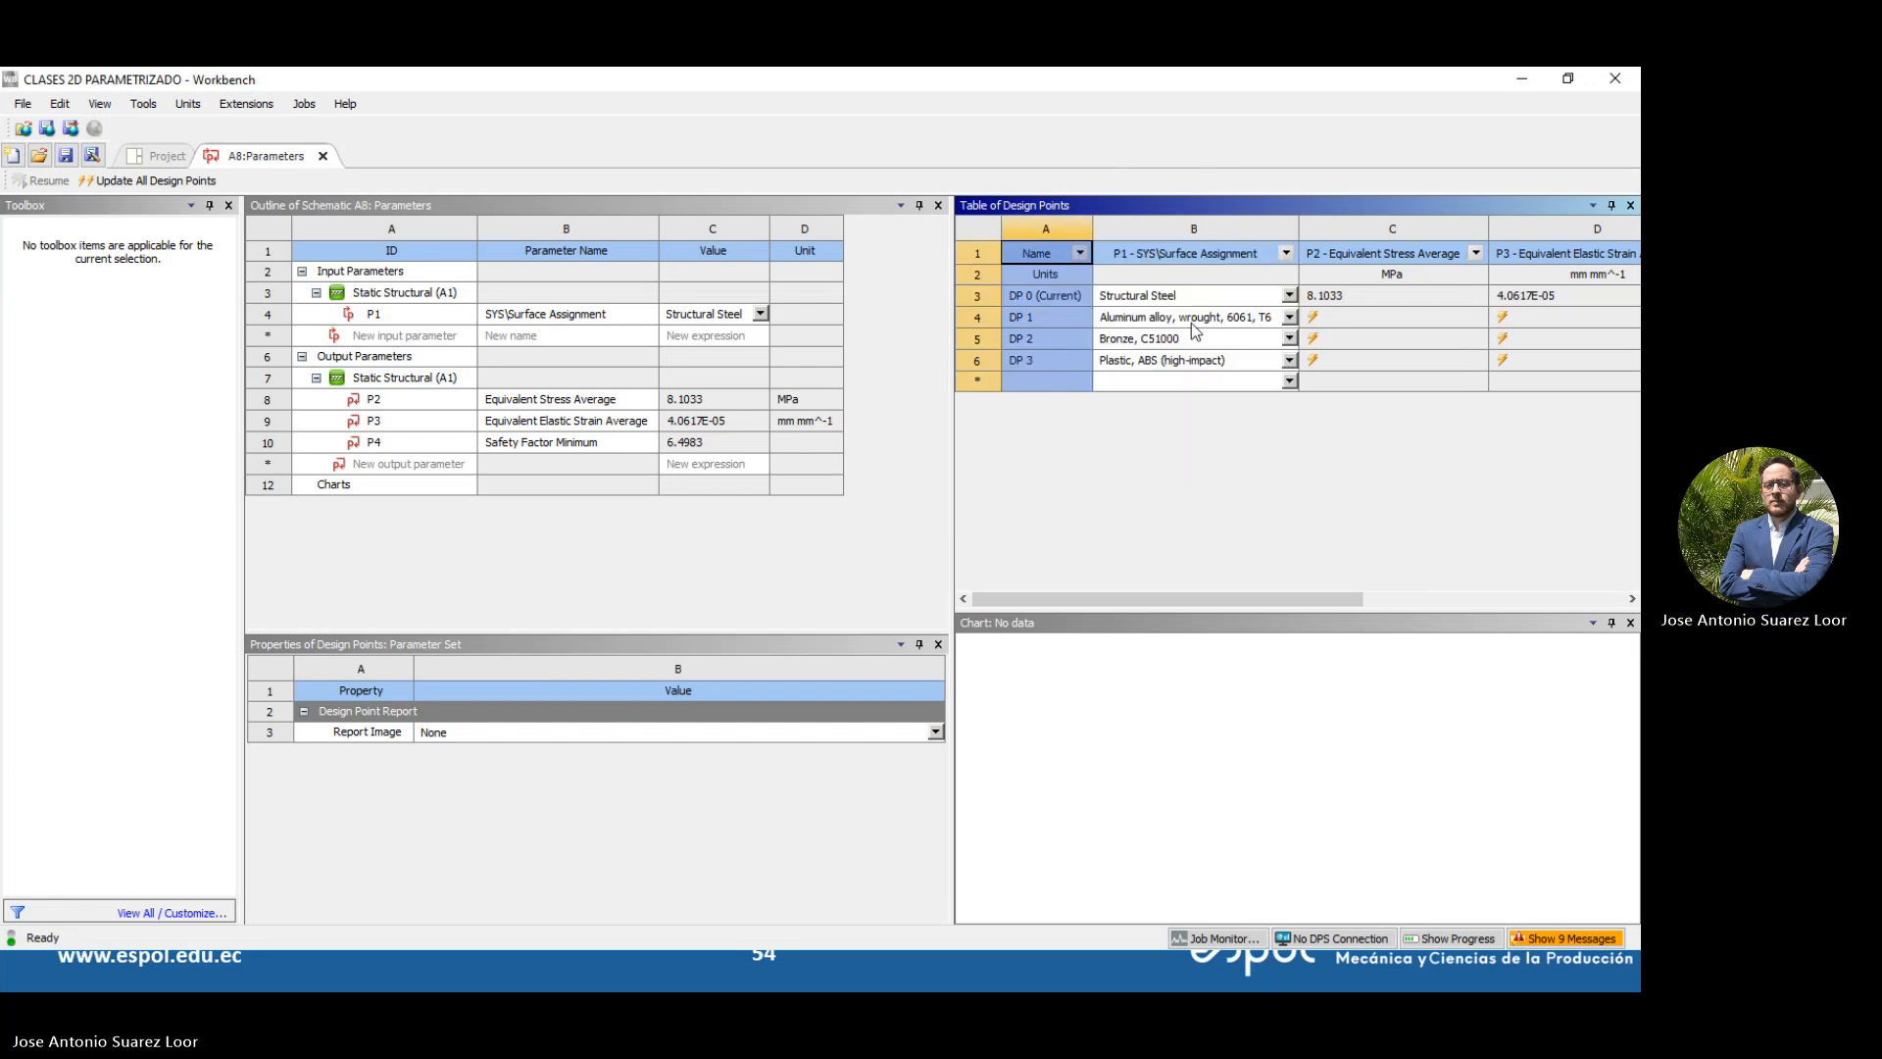
right_click(1053, 223)
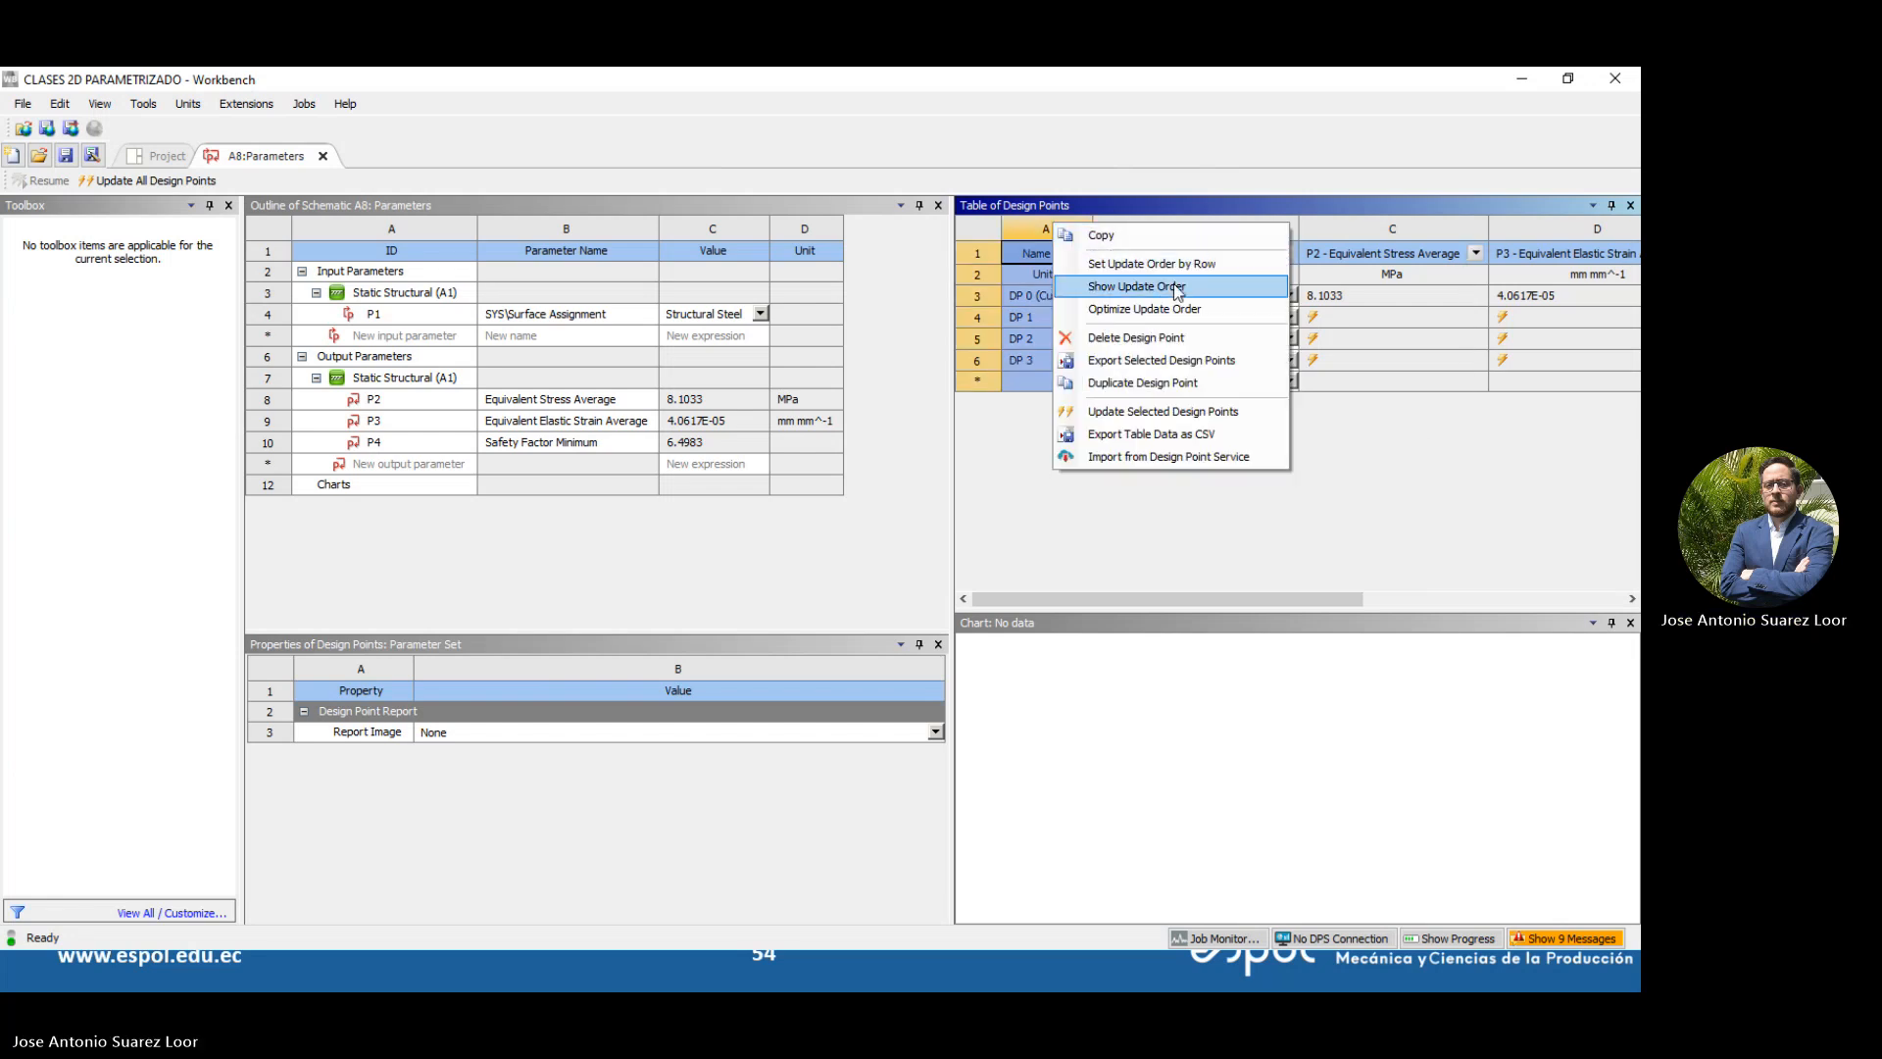
left_click(1206, 265)
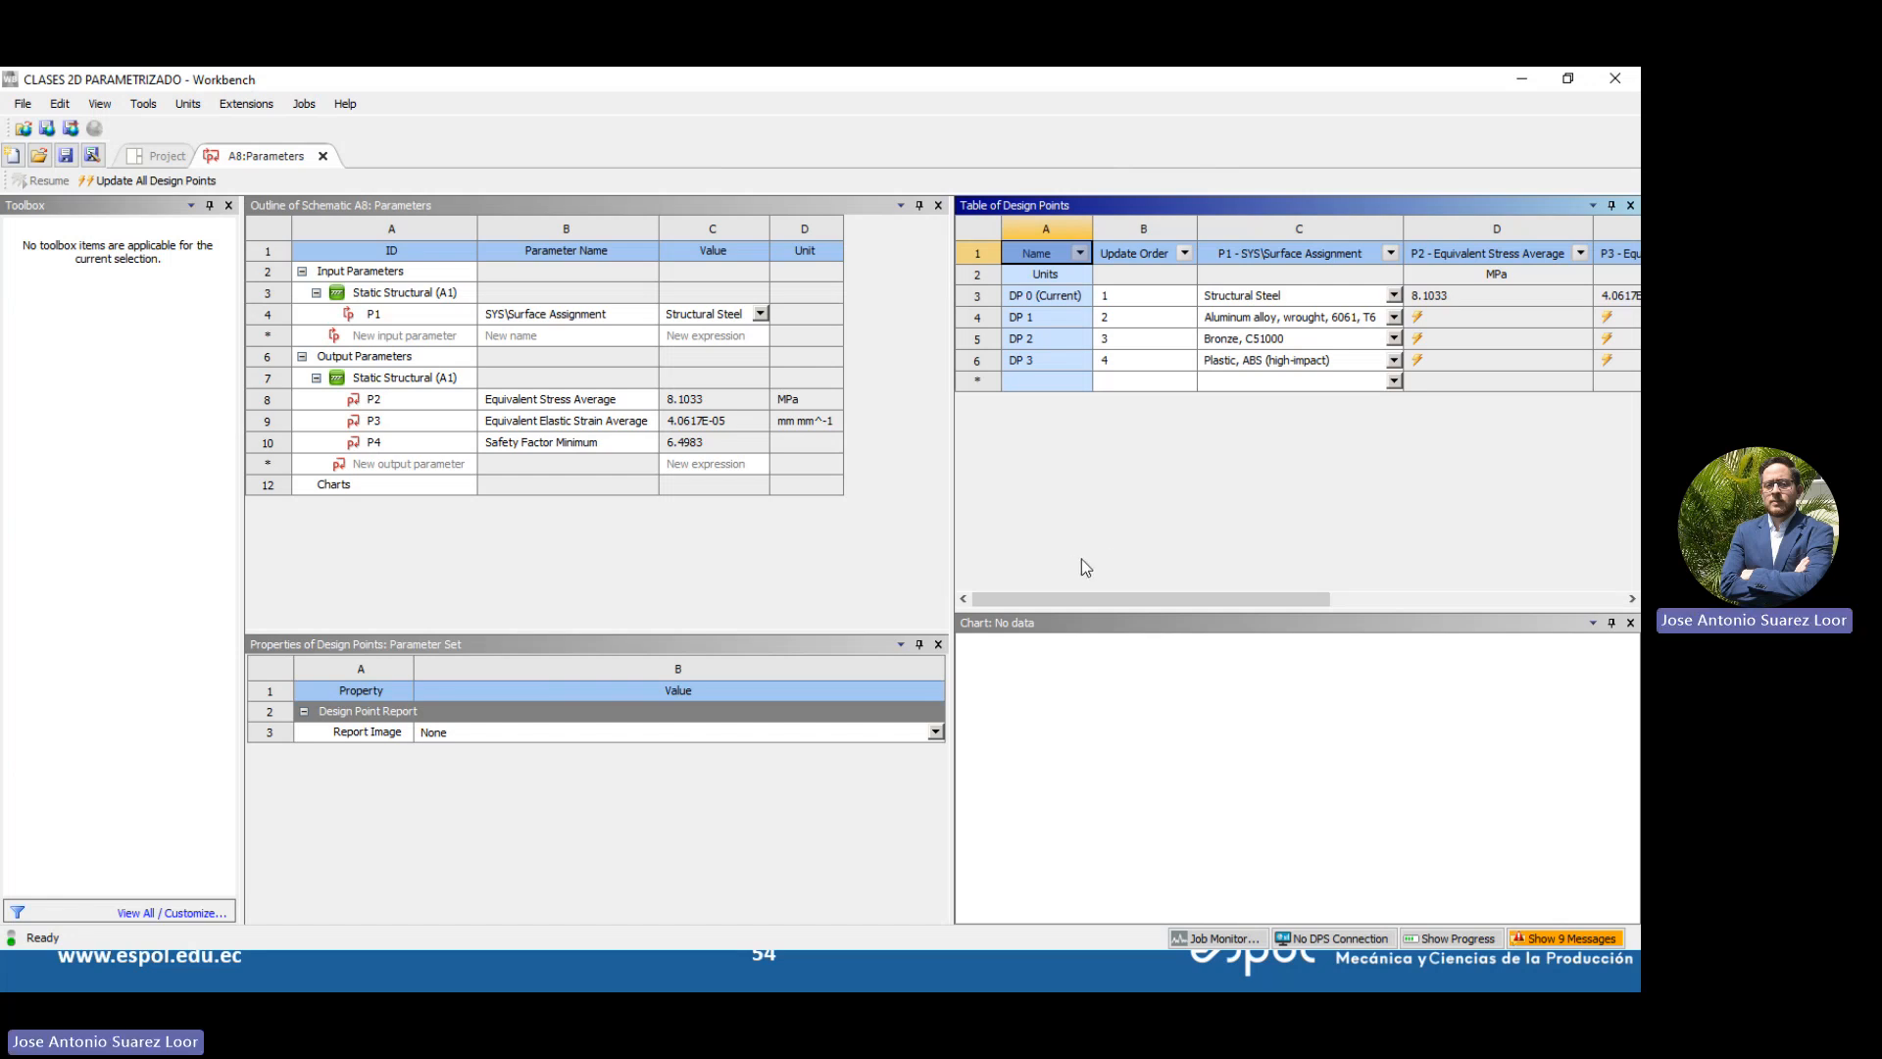
left_click_drag(1044, 598, 1094, 599)
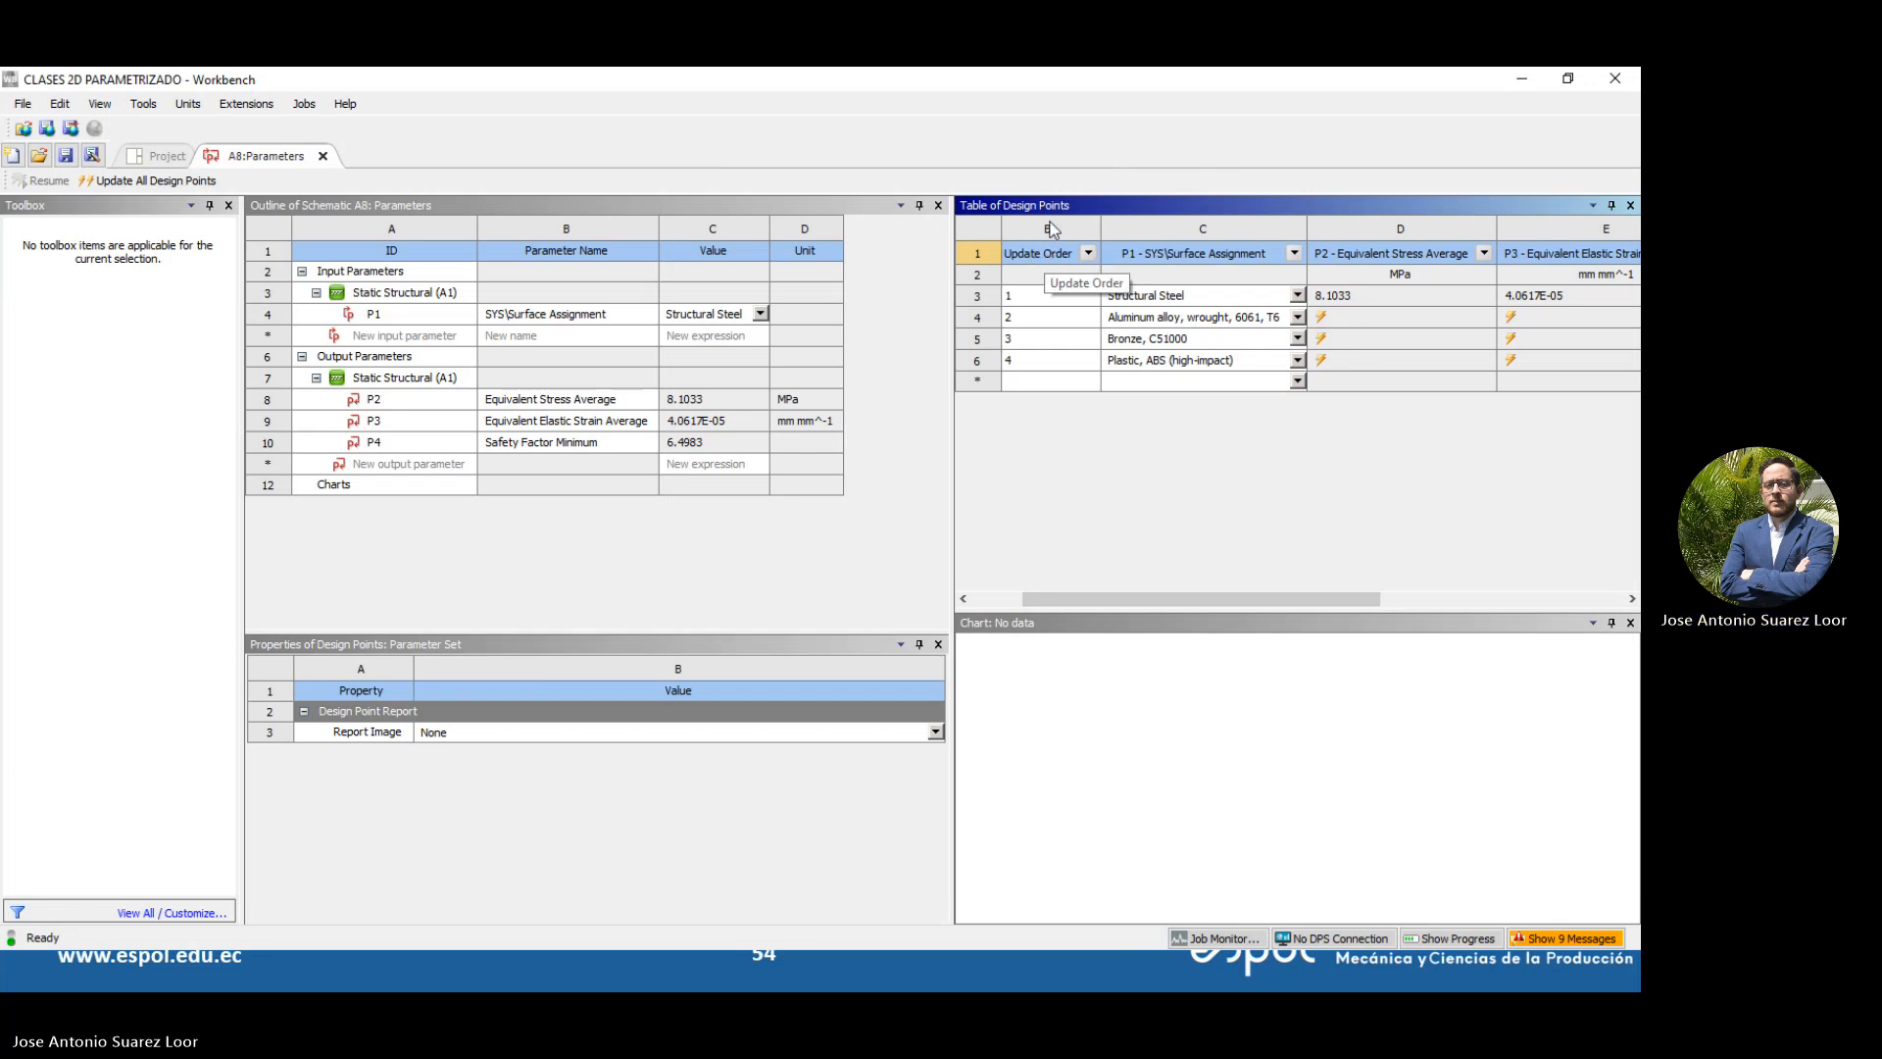
left_click_drag(1146, 597, 1096, 597)
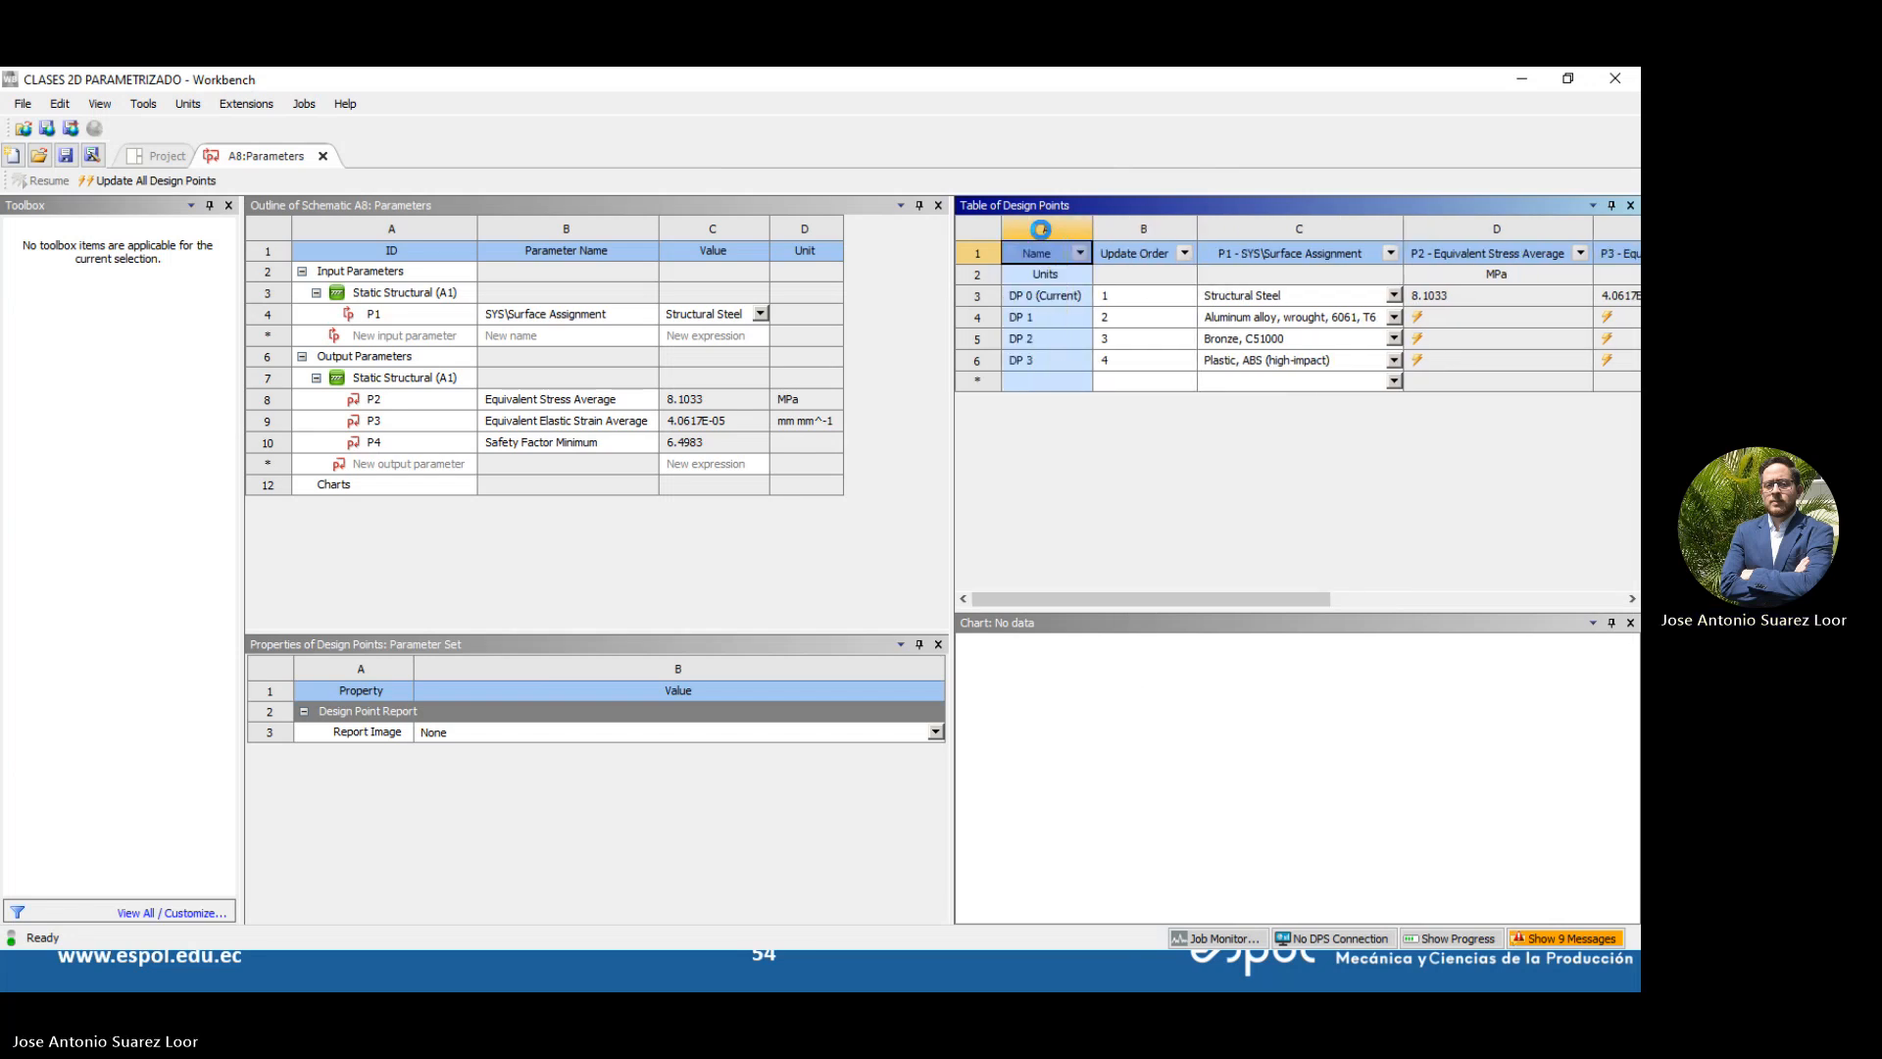
Update all selected design points in the Table of Design Points and save the project
right_click(1045, 235)
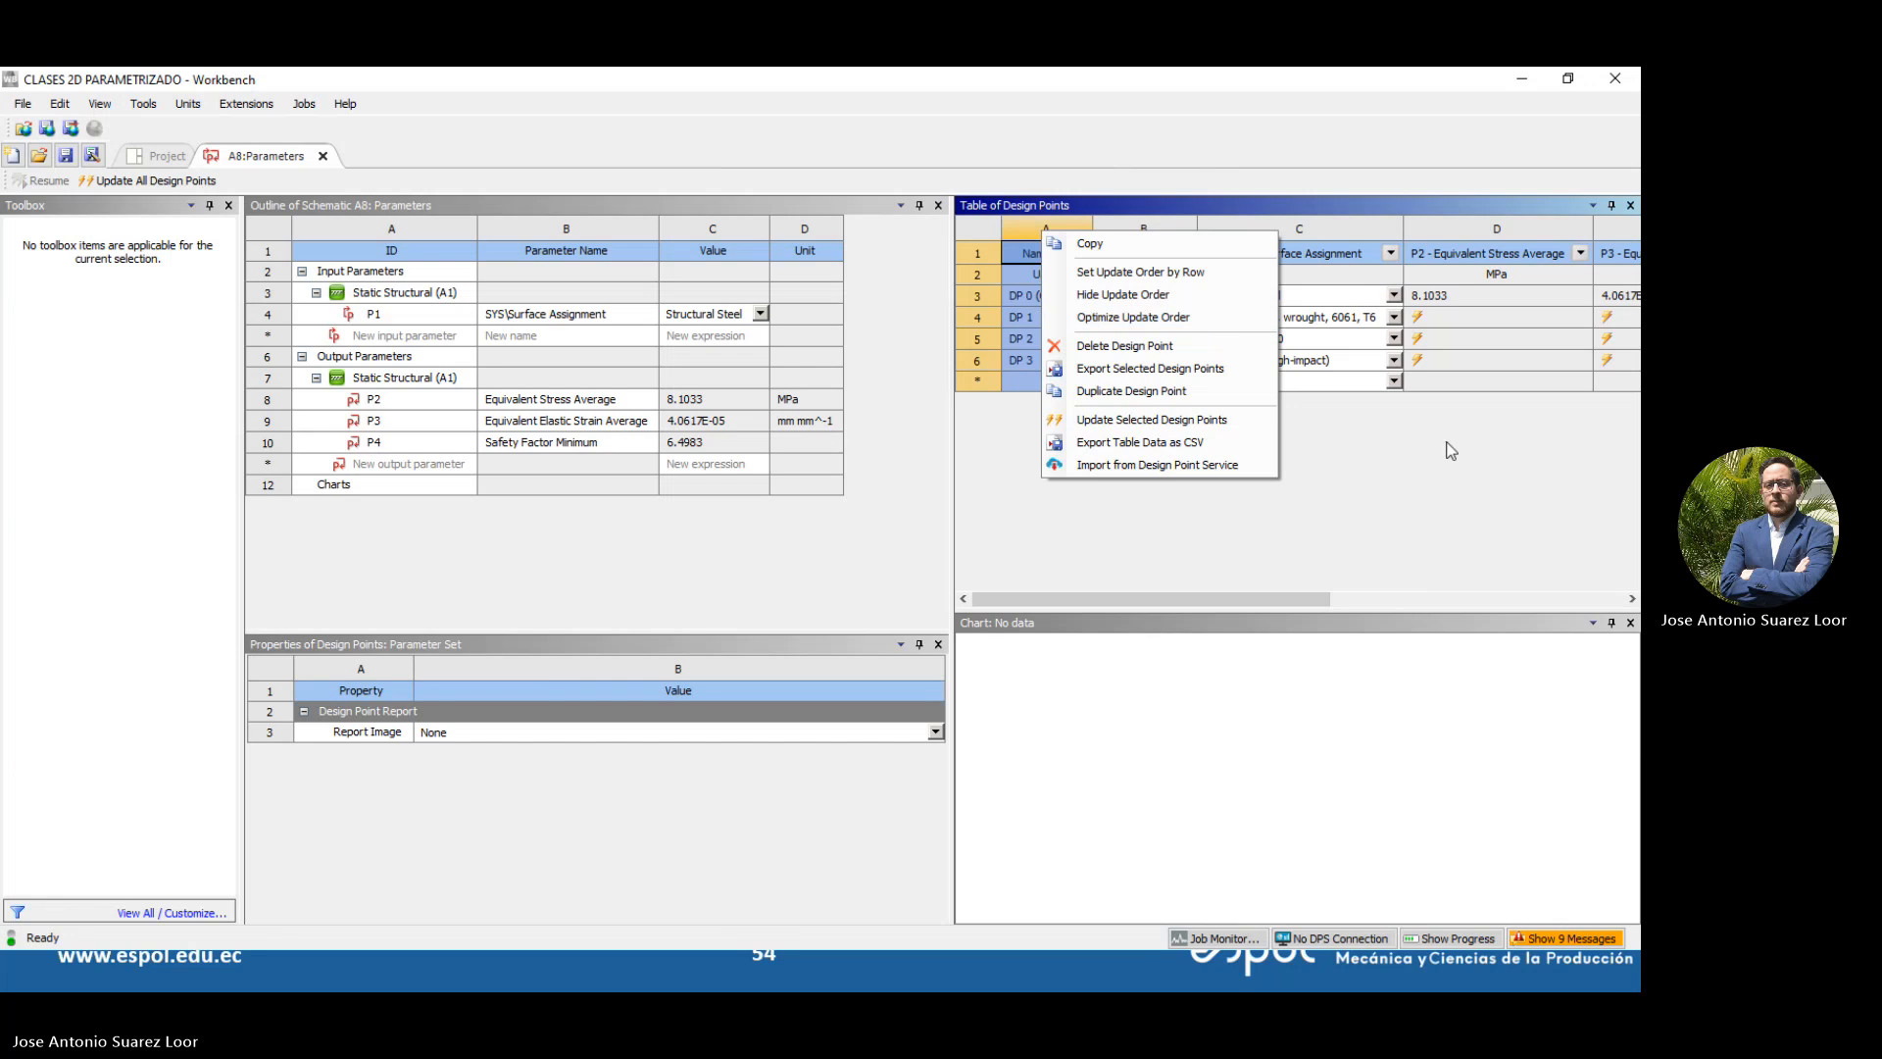
left_click(1151, 419)
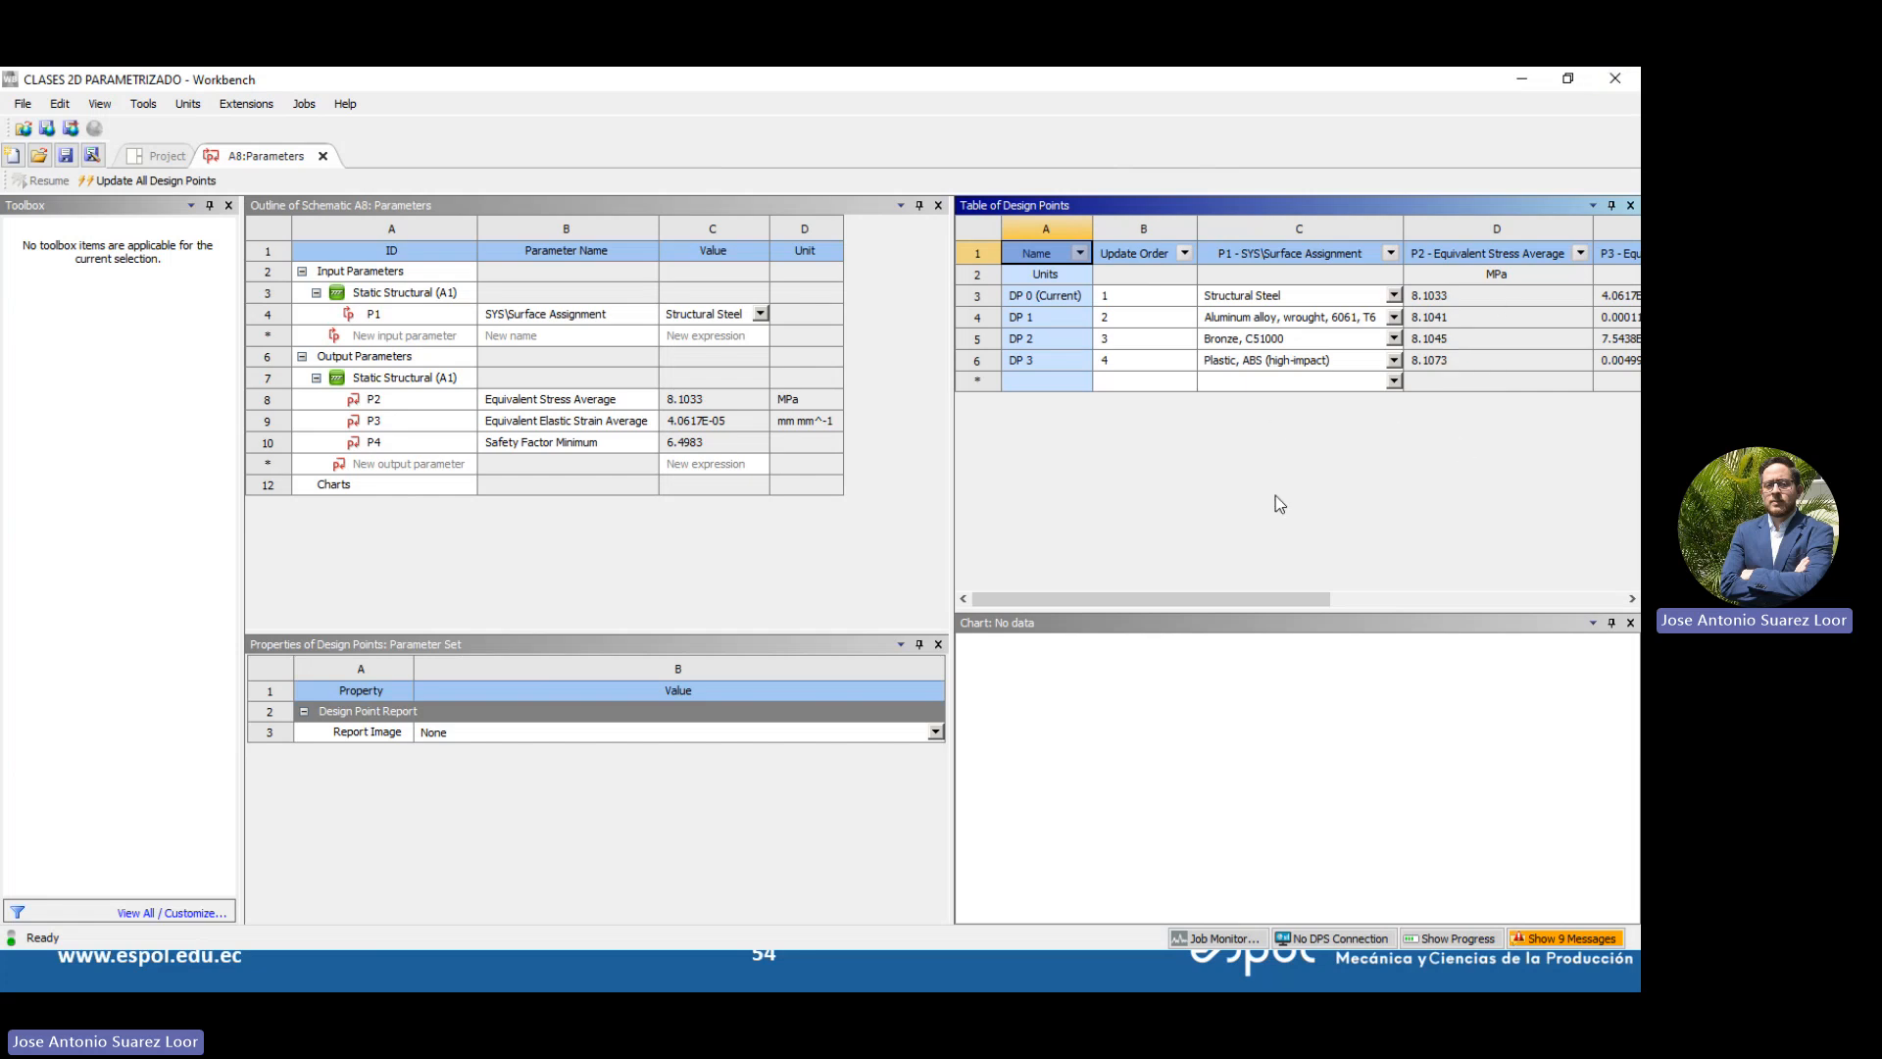
left_click(59, 154)
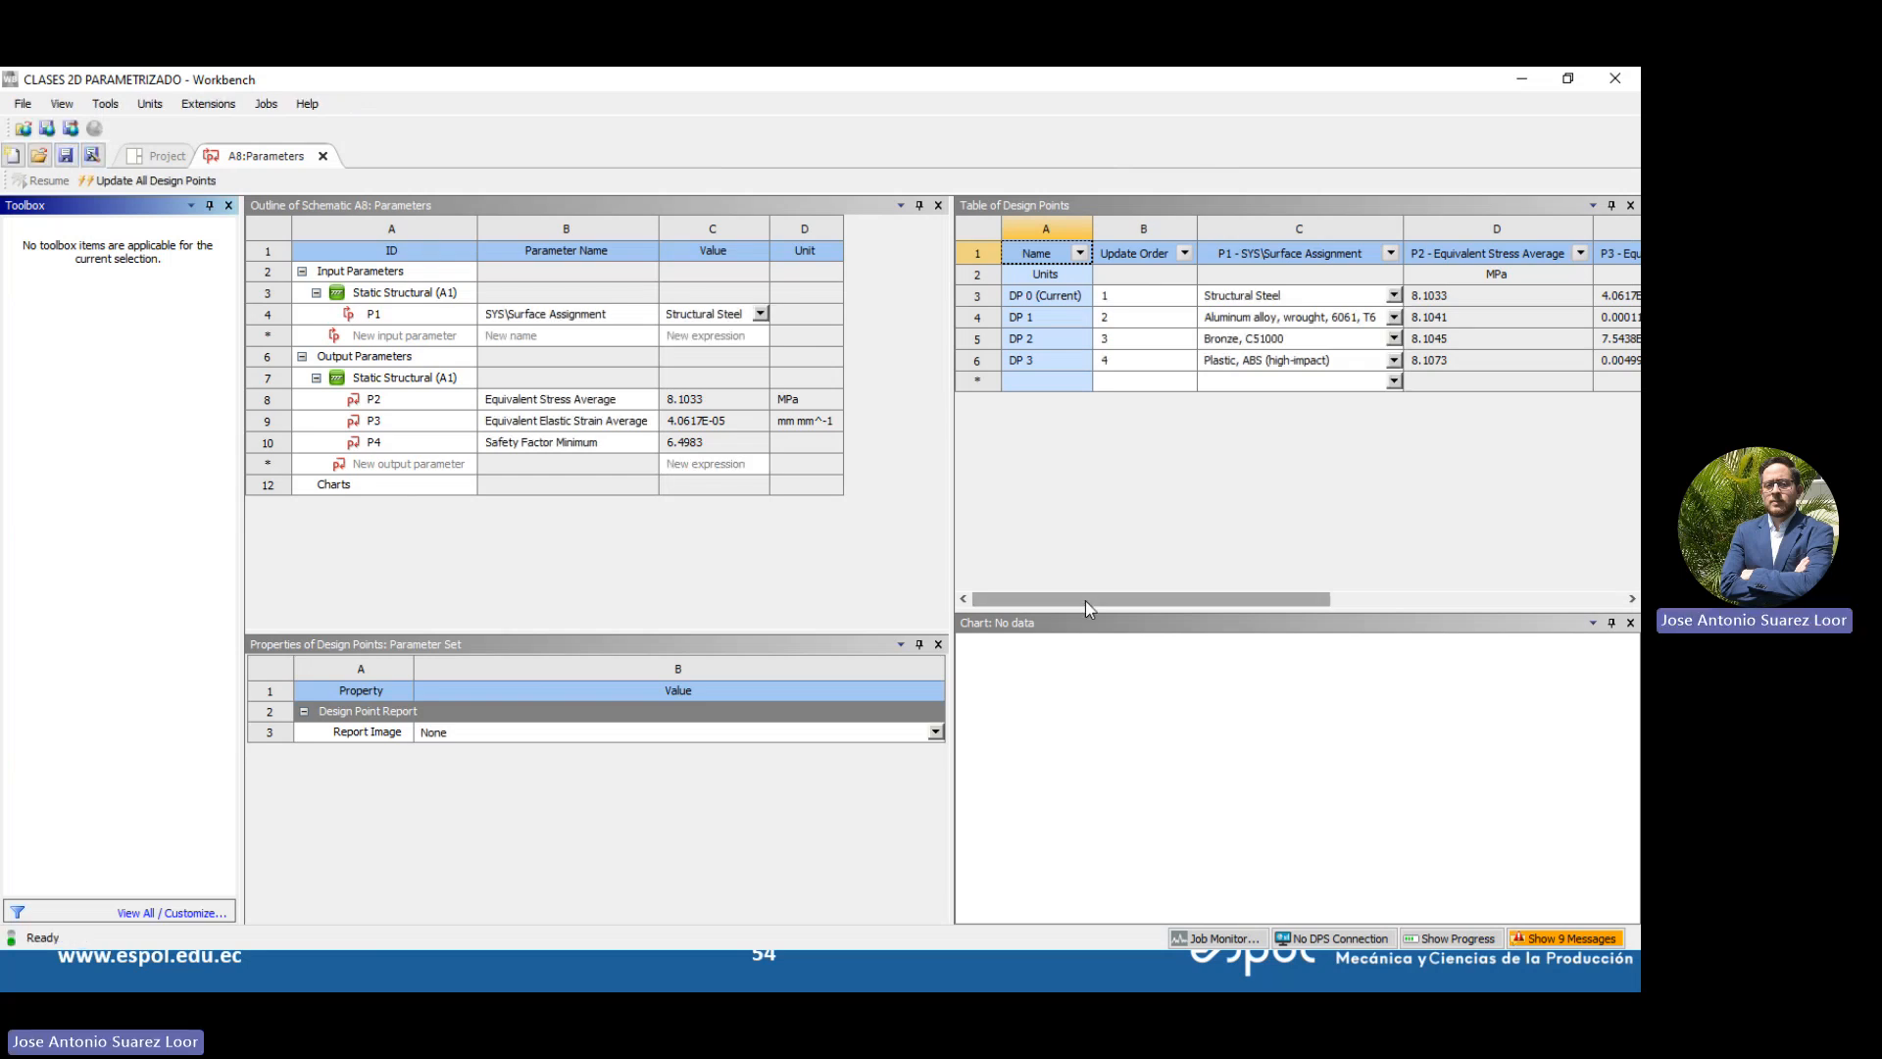
Compare the equivalent stress, elastic strain, minimum safety factor and retained data of the four materials in the Table of Design Points
left_click_drag(1085, 600, 1175, 593)
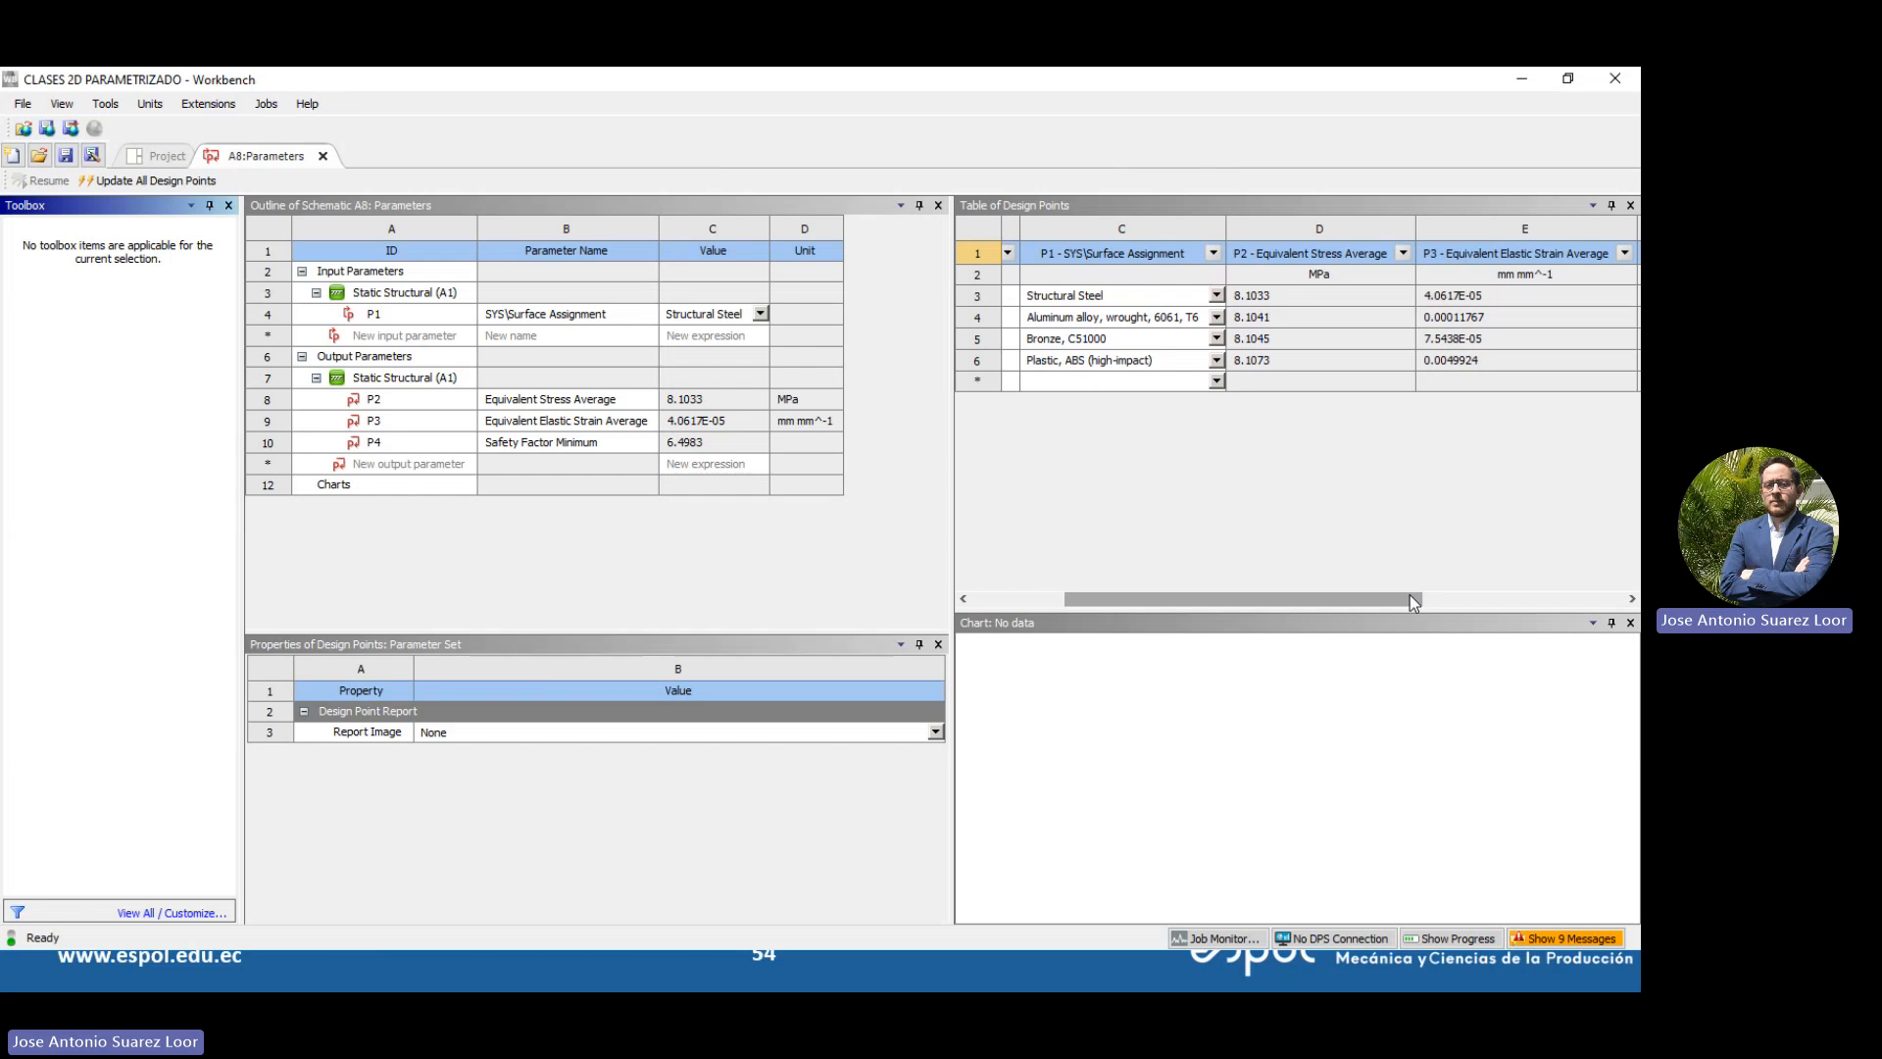
left_click_drag(1395, 600, 1492, 594)
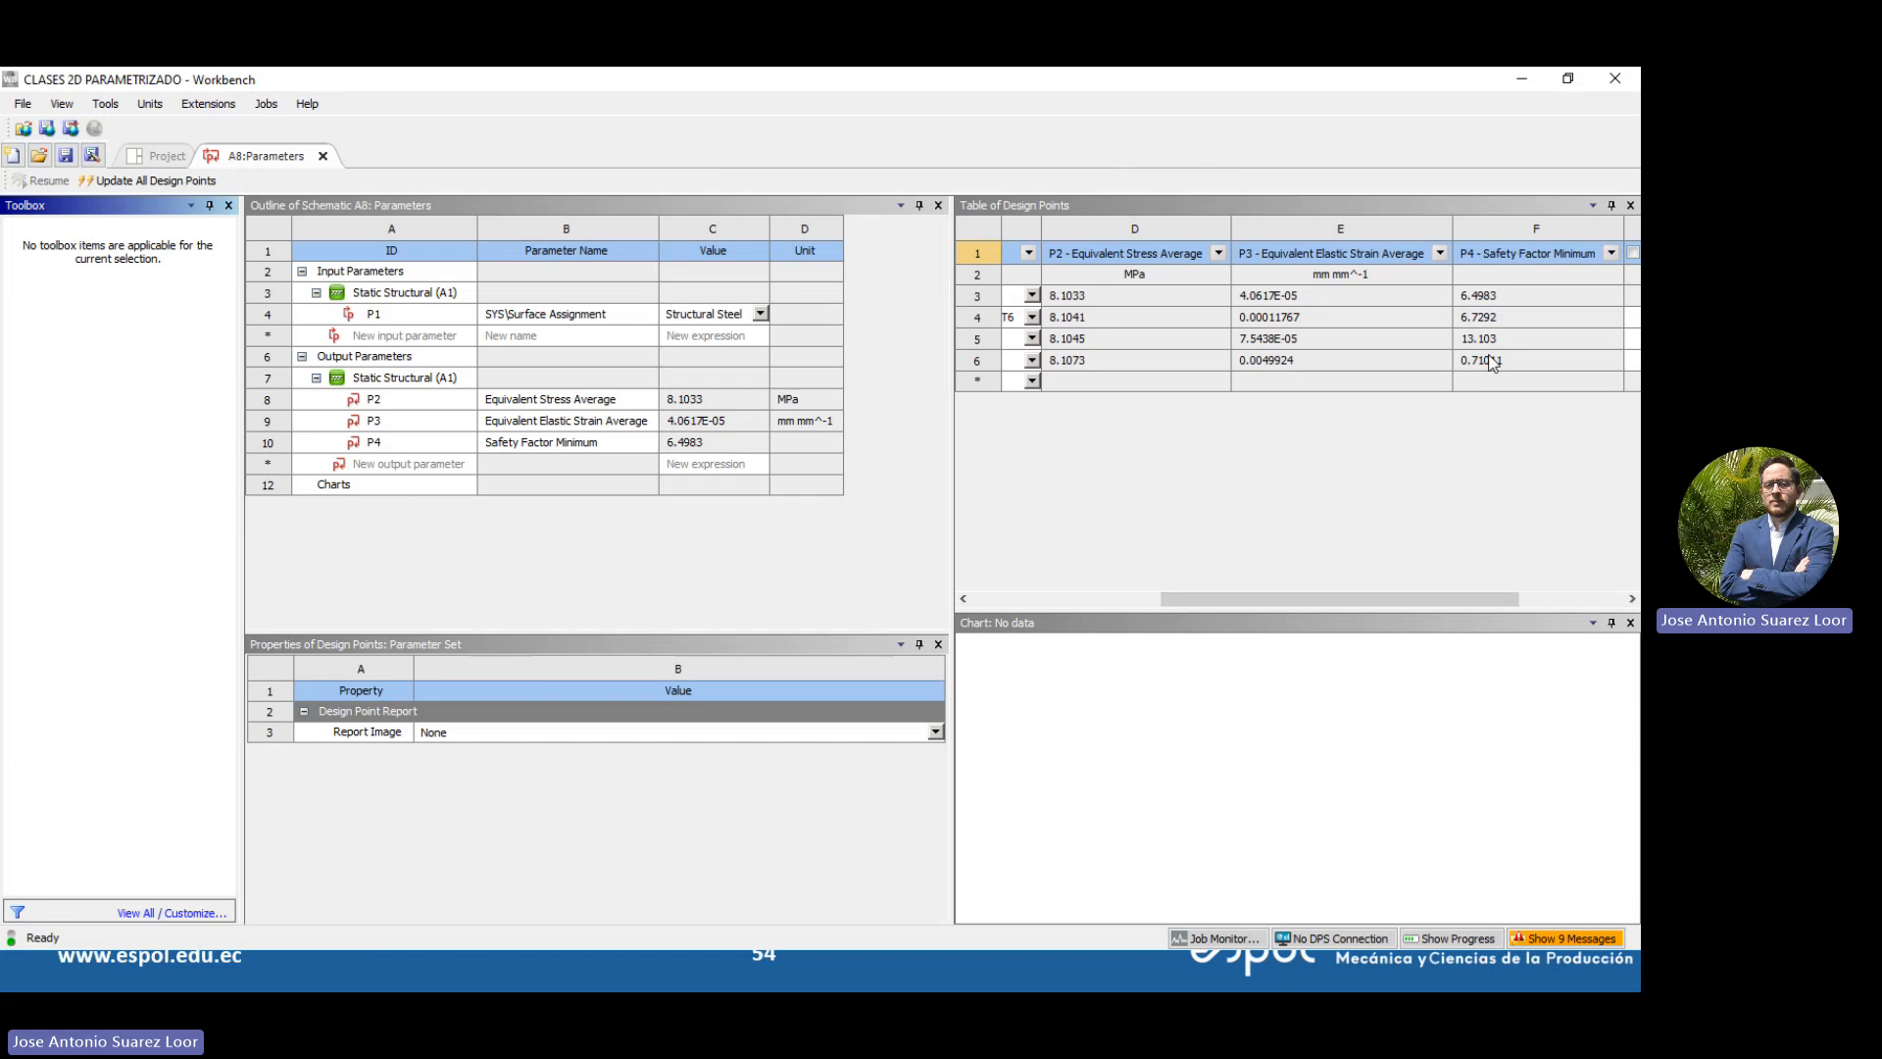
left_click_drag(1322, 598, 1506, 613)
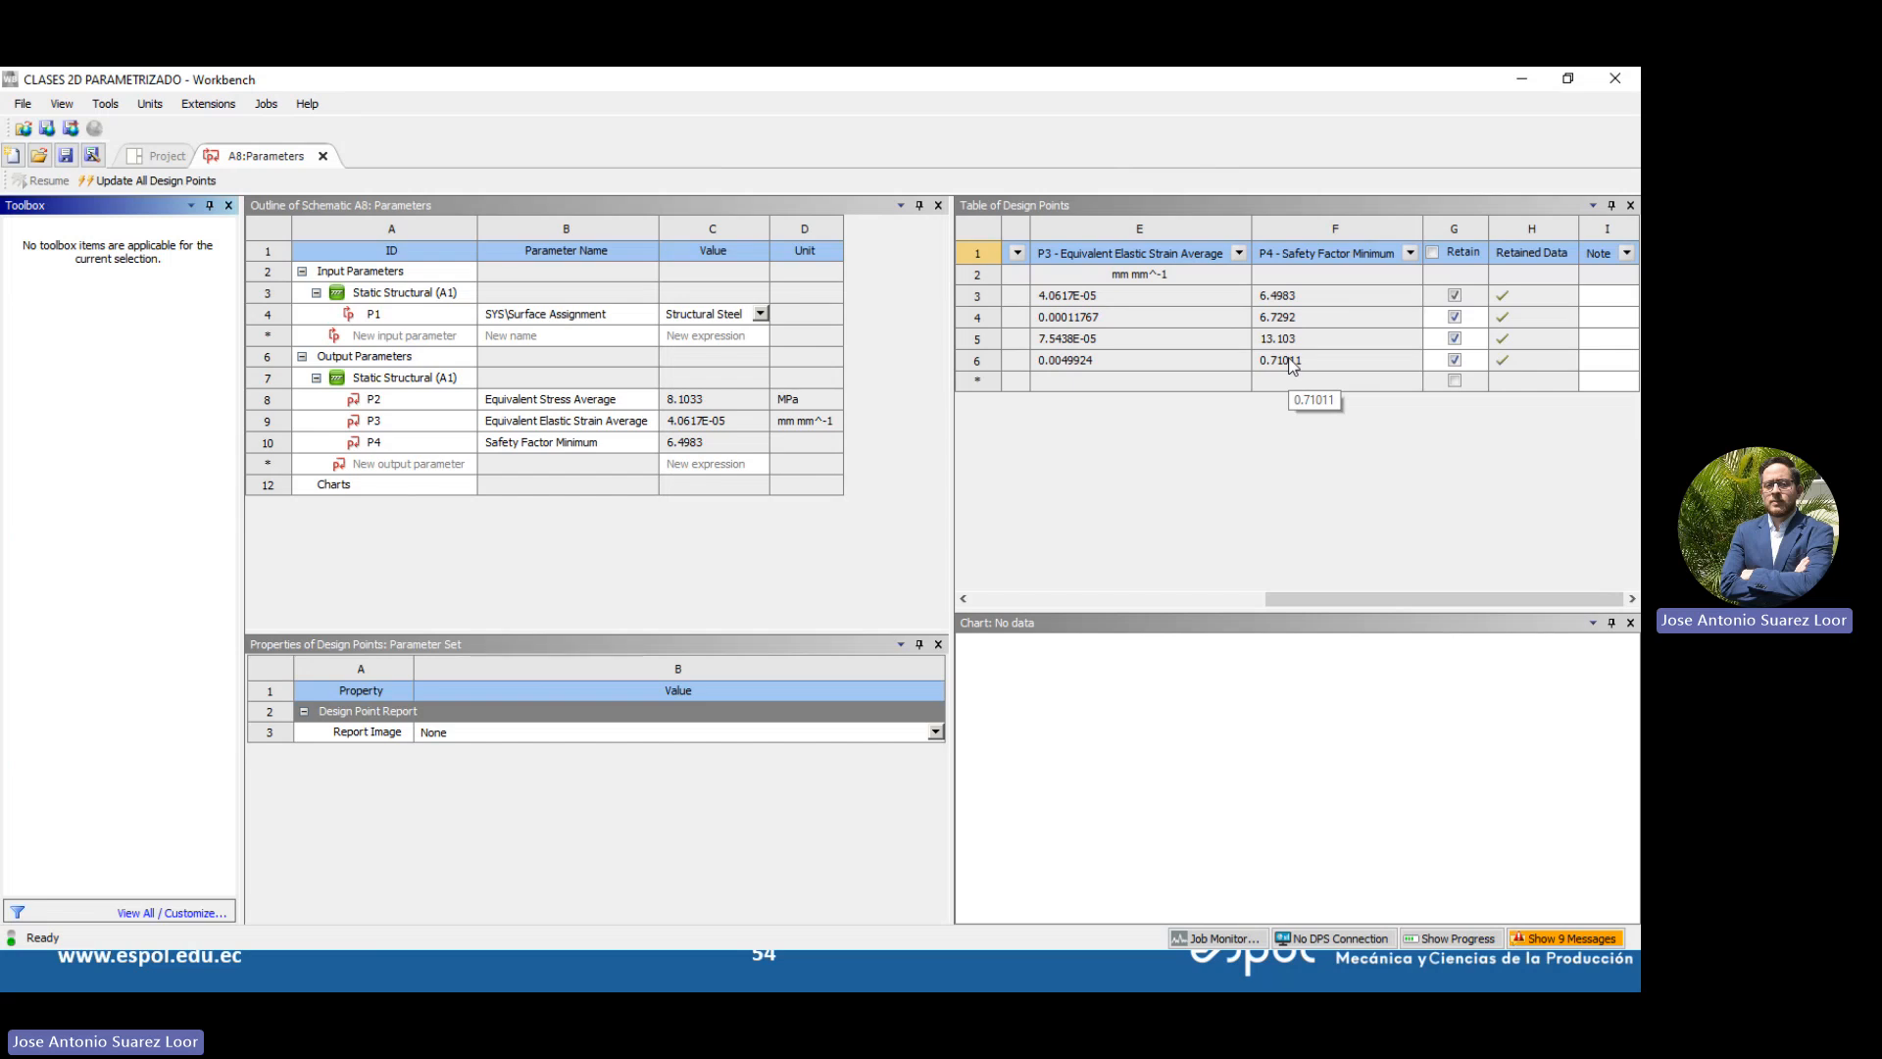
left_click_drag(1376, 598, 1224, 617)
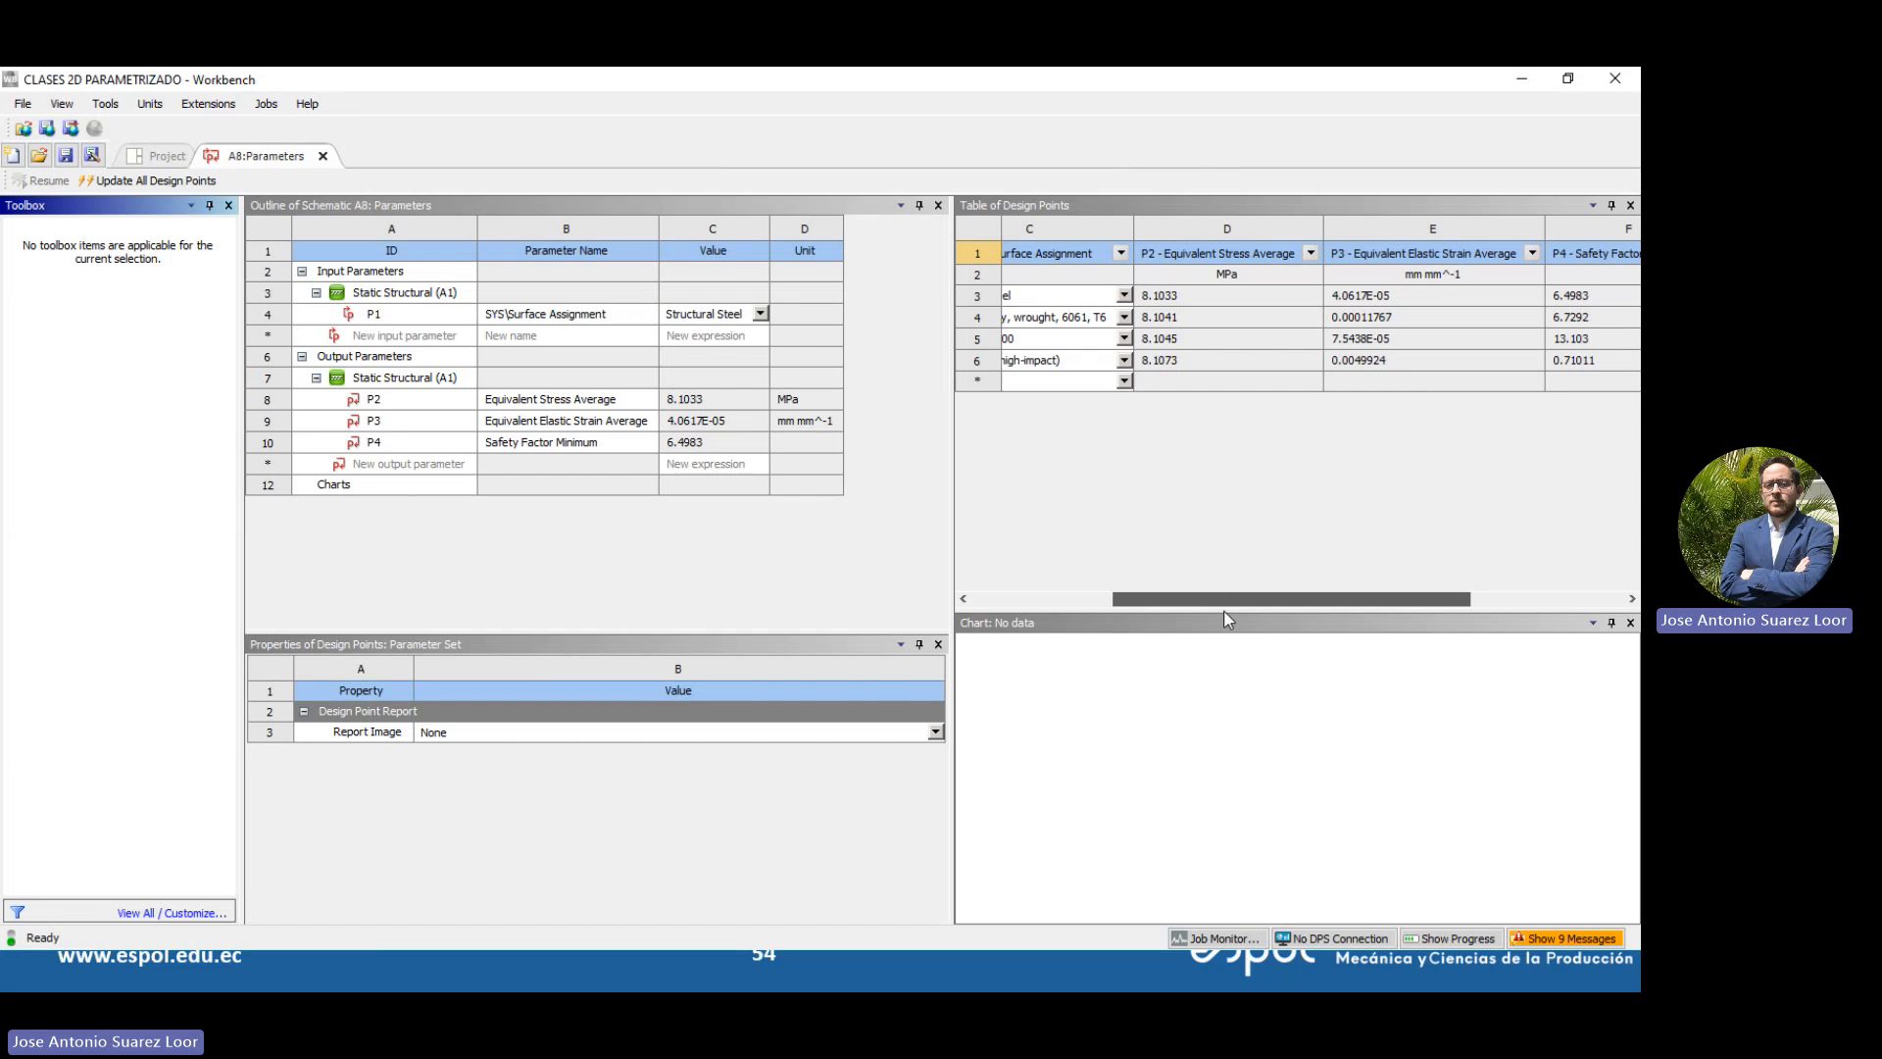
left_click_drag(1225, 613, 1101, 612)
Open the static structural system's Engineering Data and inspect the Tensile Yield Strength table of Plastic, ABS (high-impact)
left_click(138, 156)
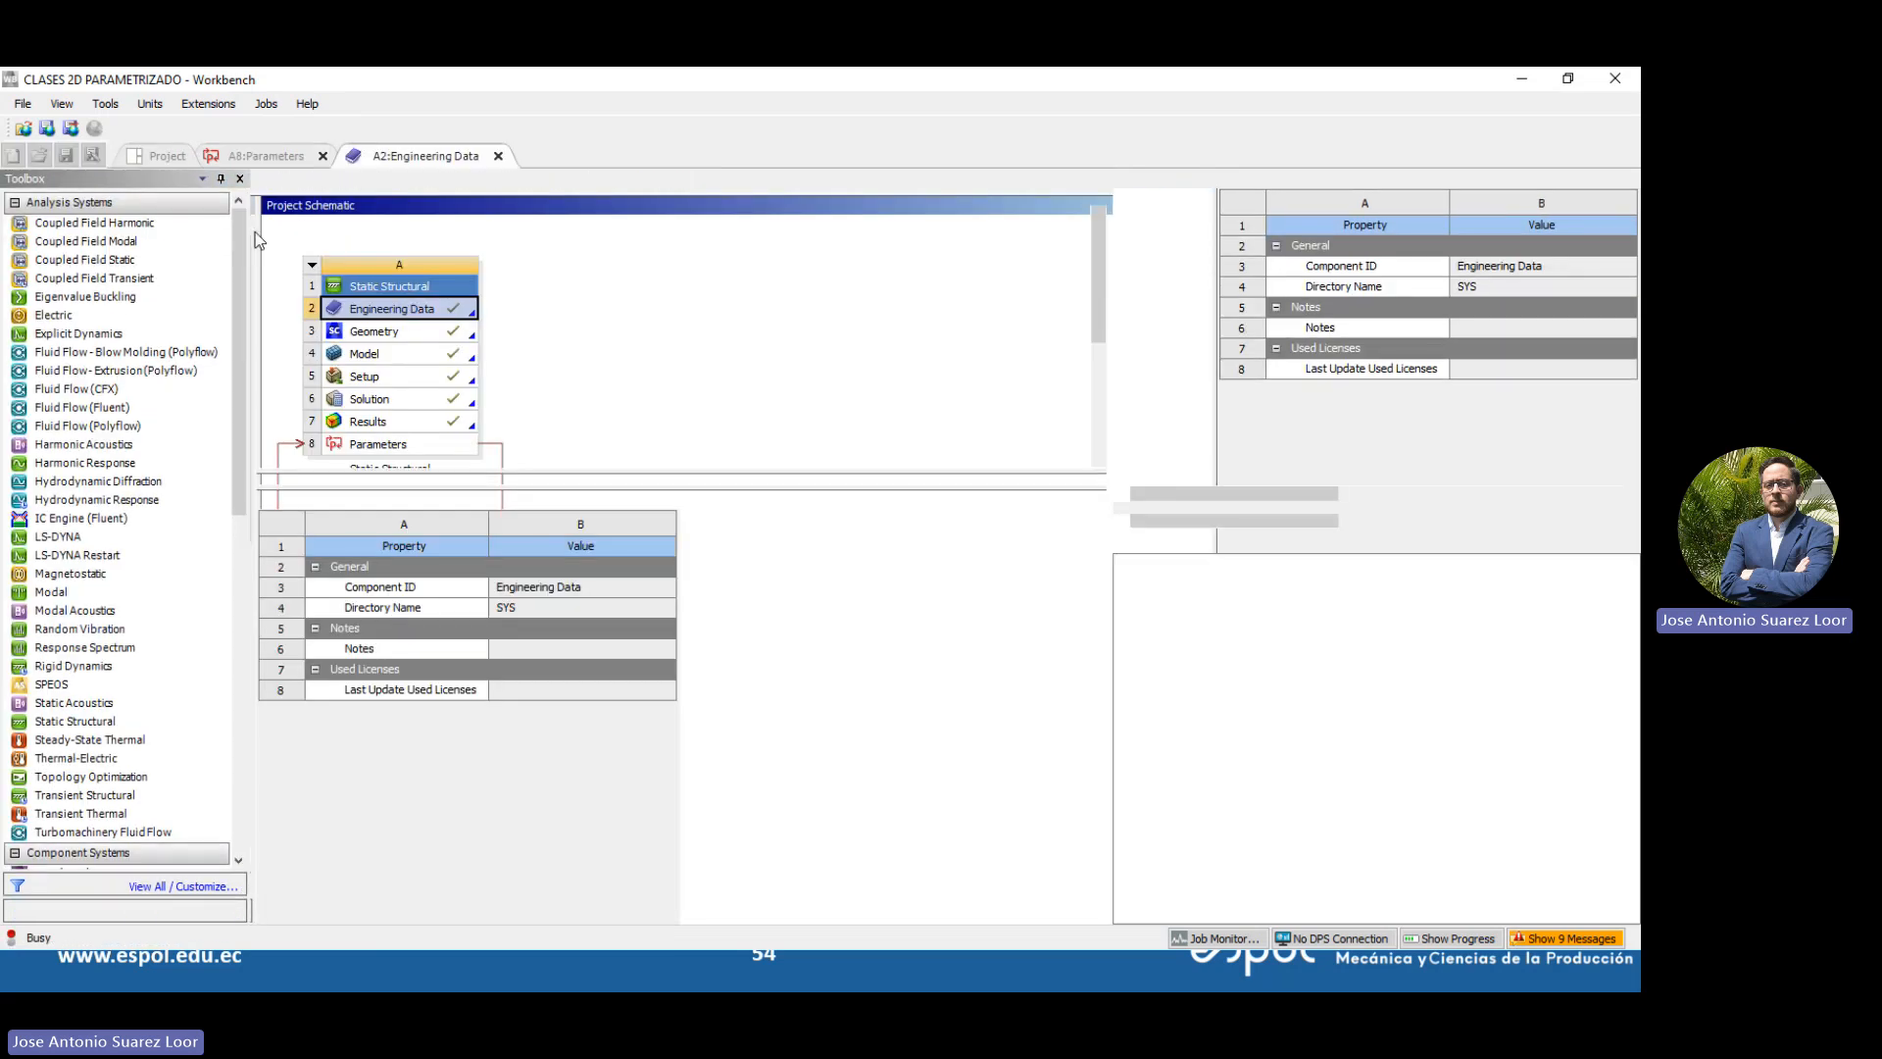
double_click(413, 304)
scroll(471, 428, "down", 2)
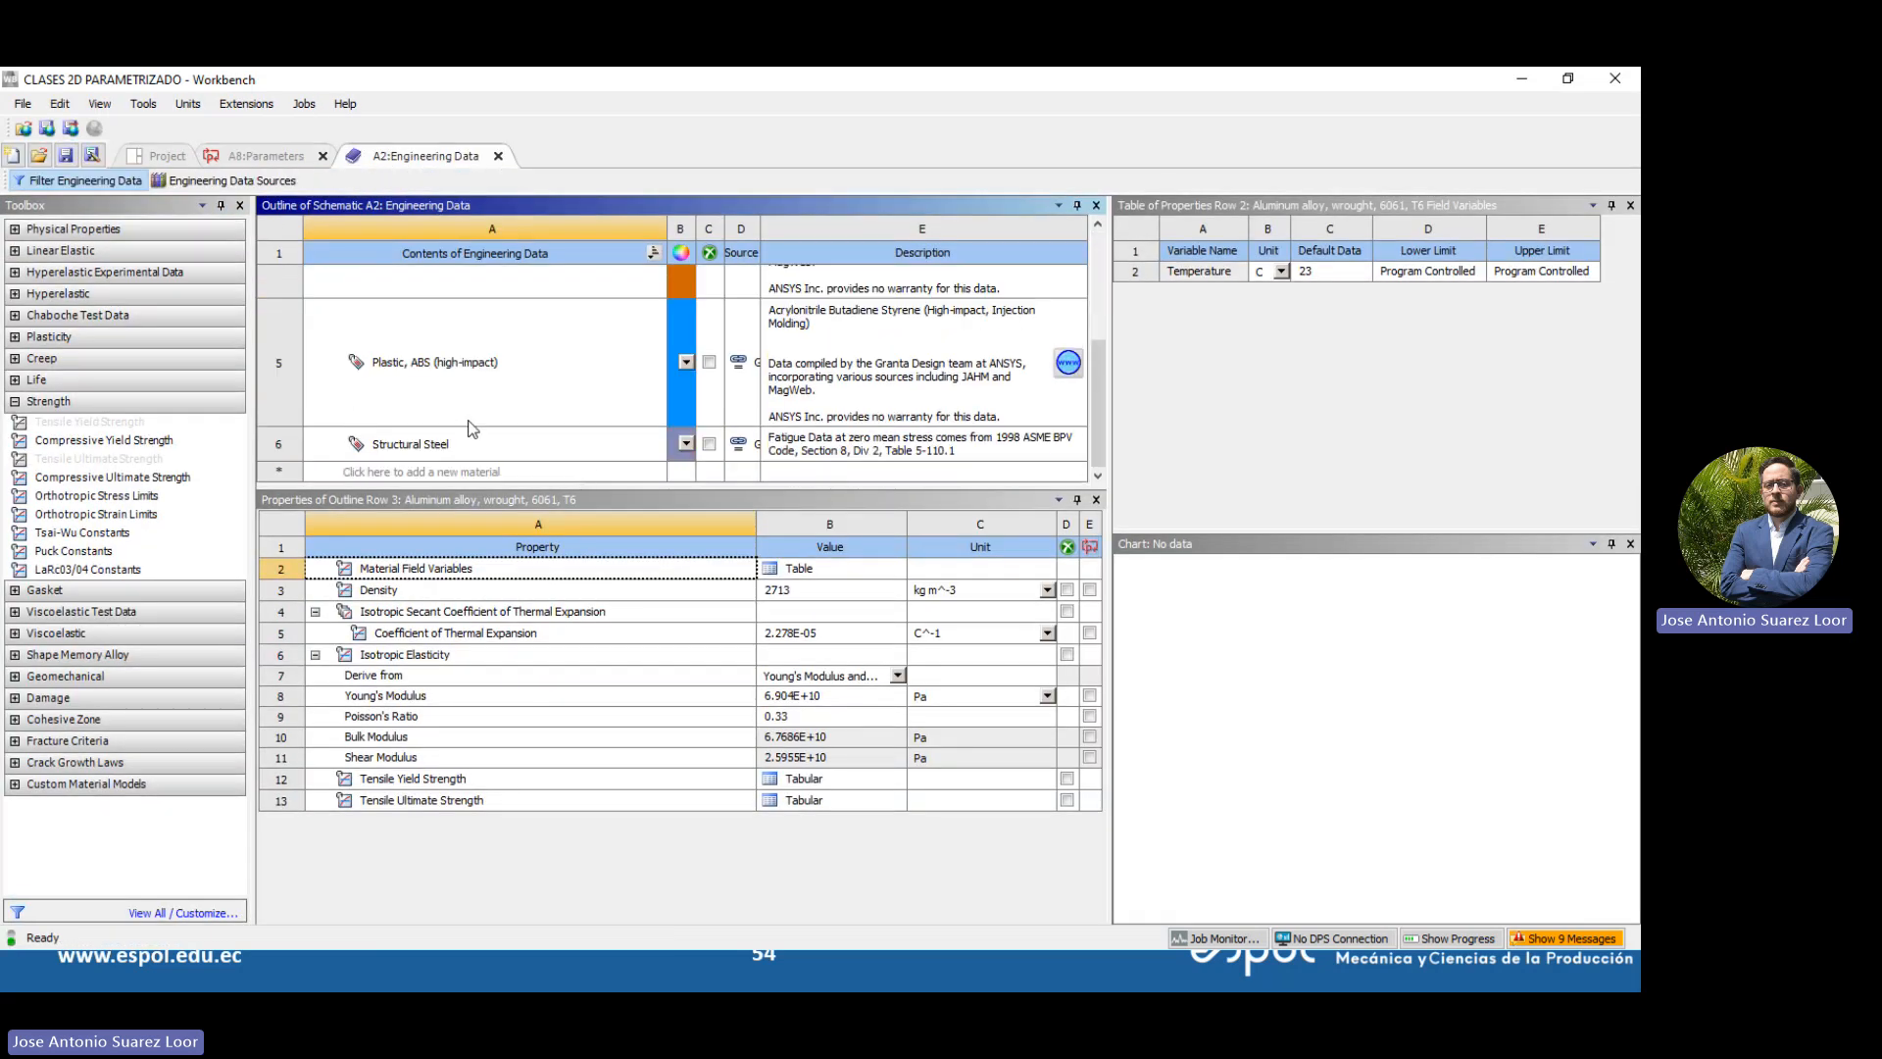
left_click(513, 396)
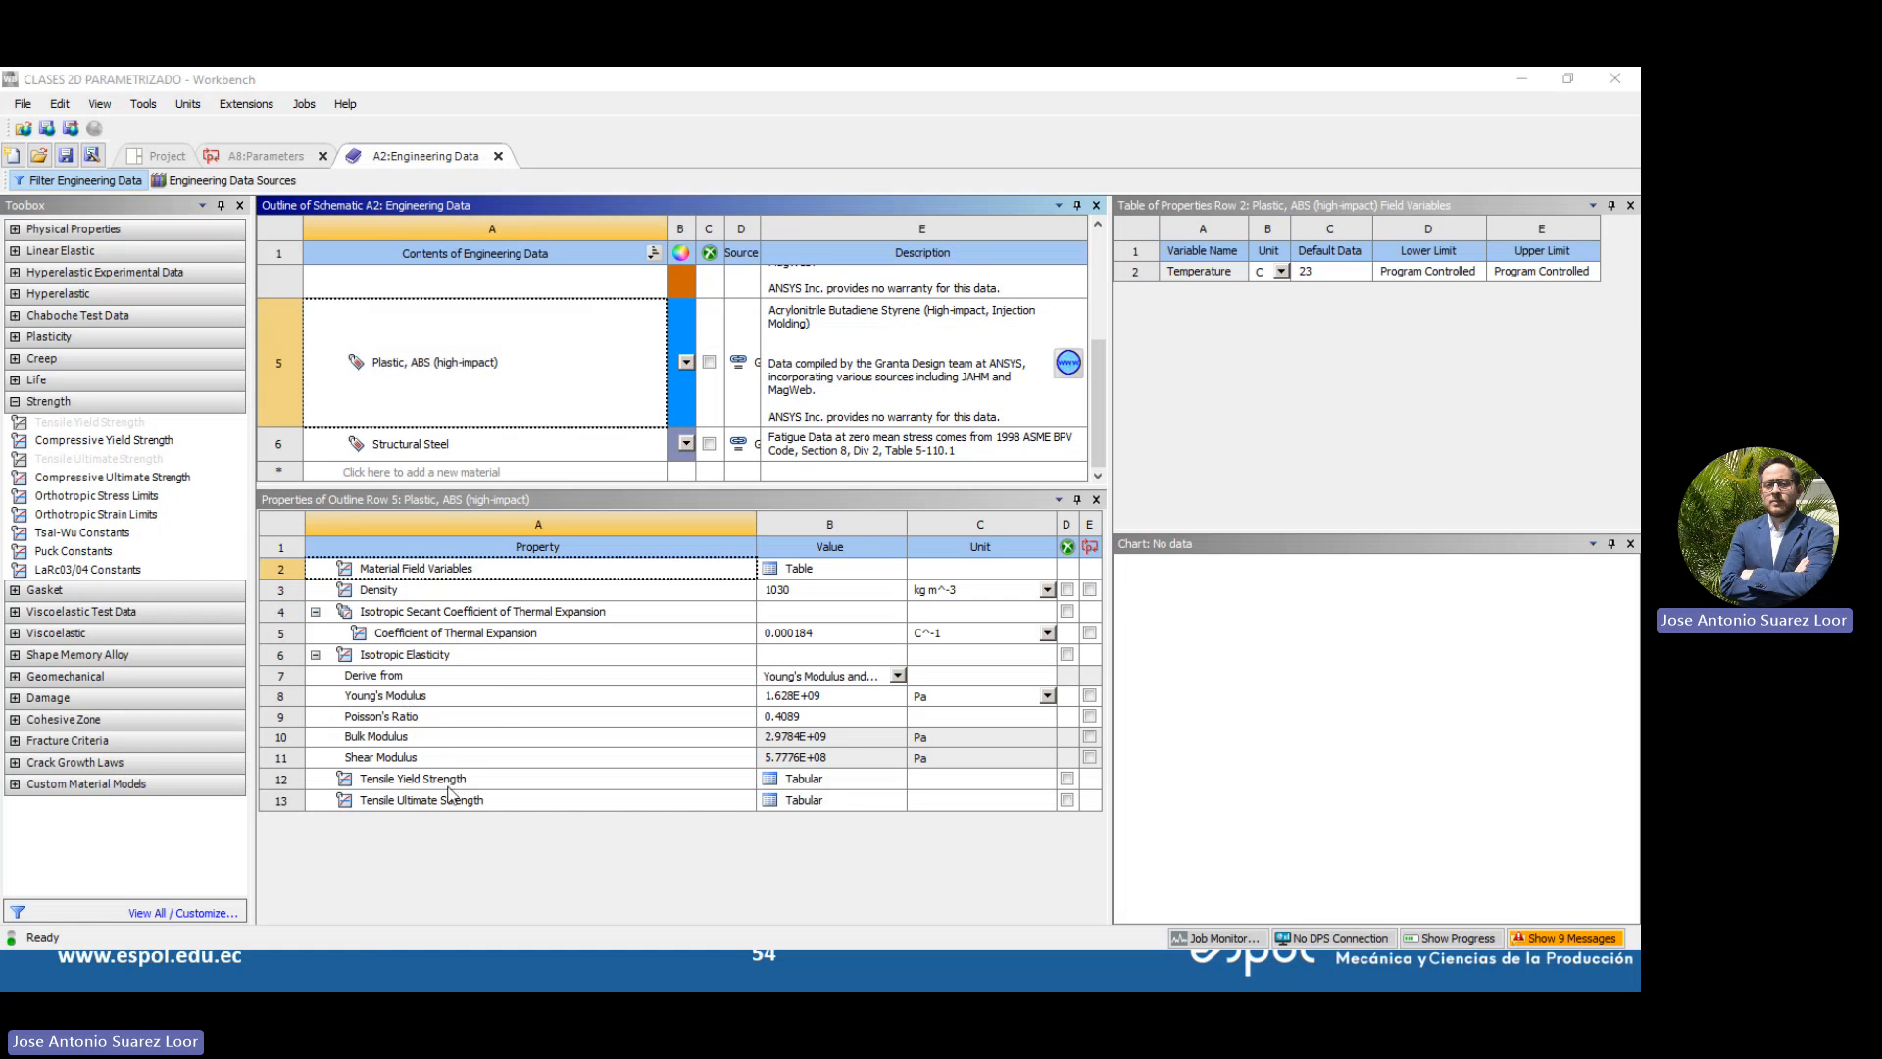
left_click(877, 784)
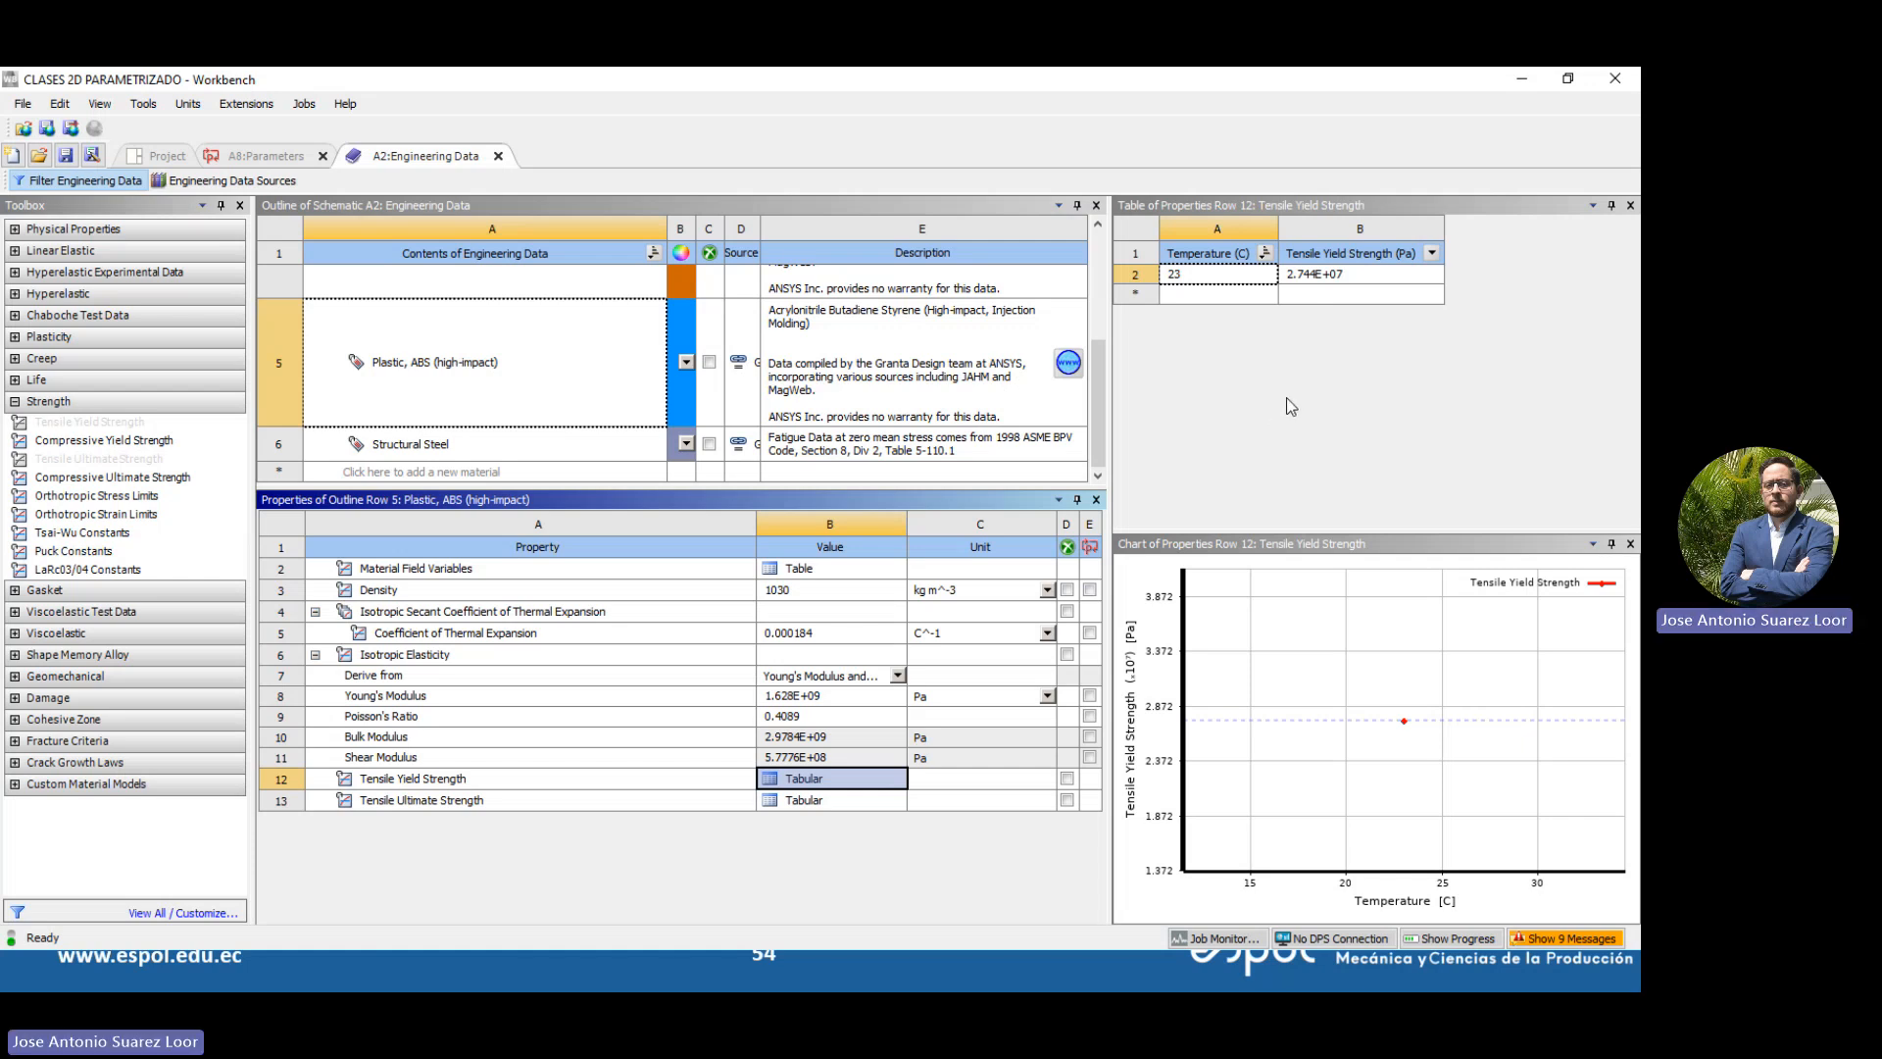
Return to the parameter set and review each material's average stress and strain against its minimum safety factor
left_click(298, 163)
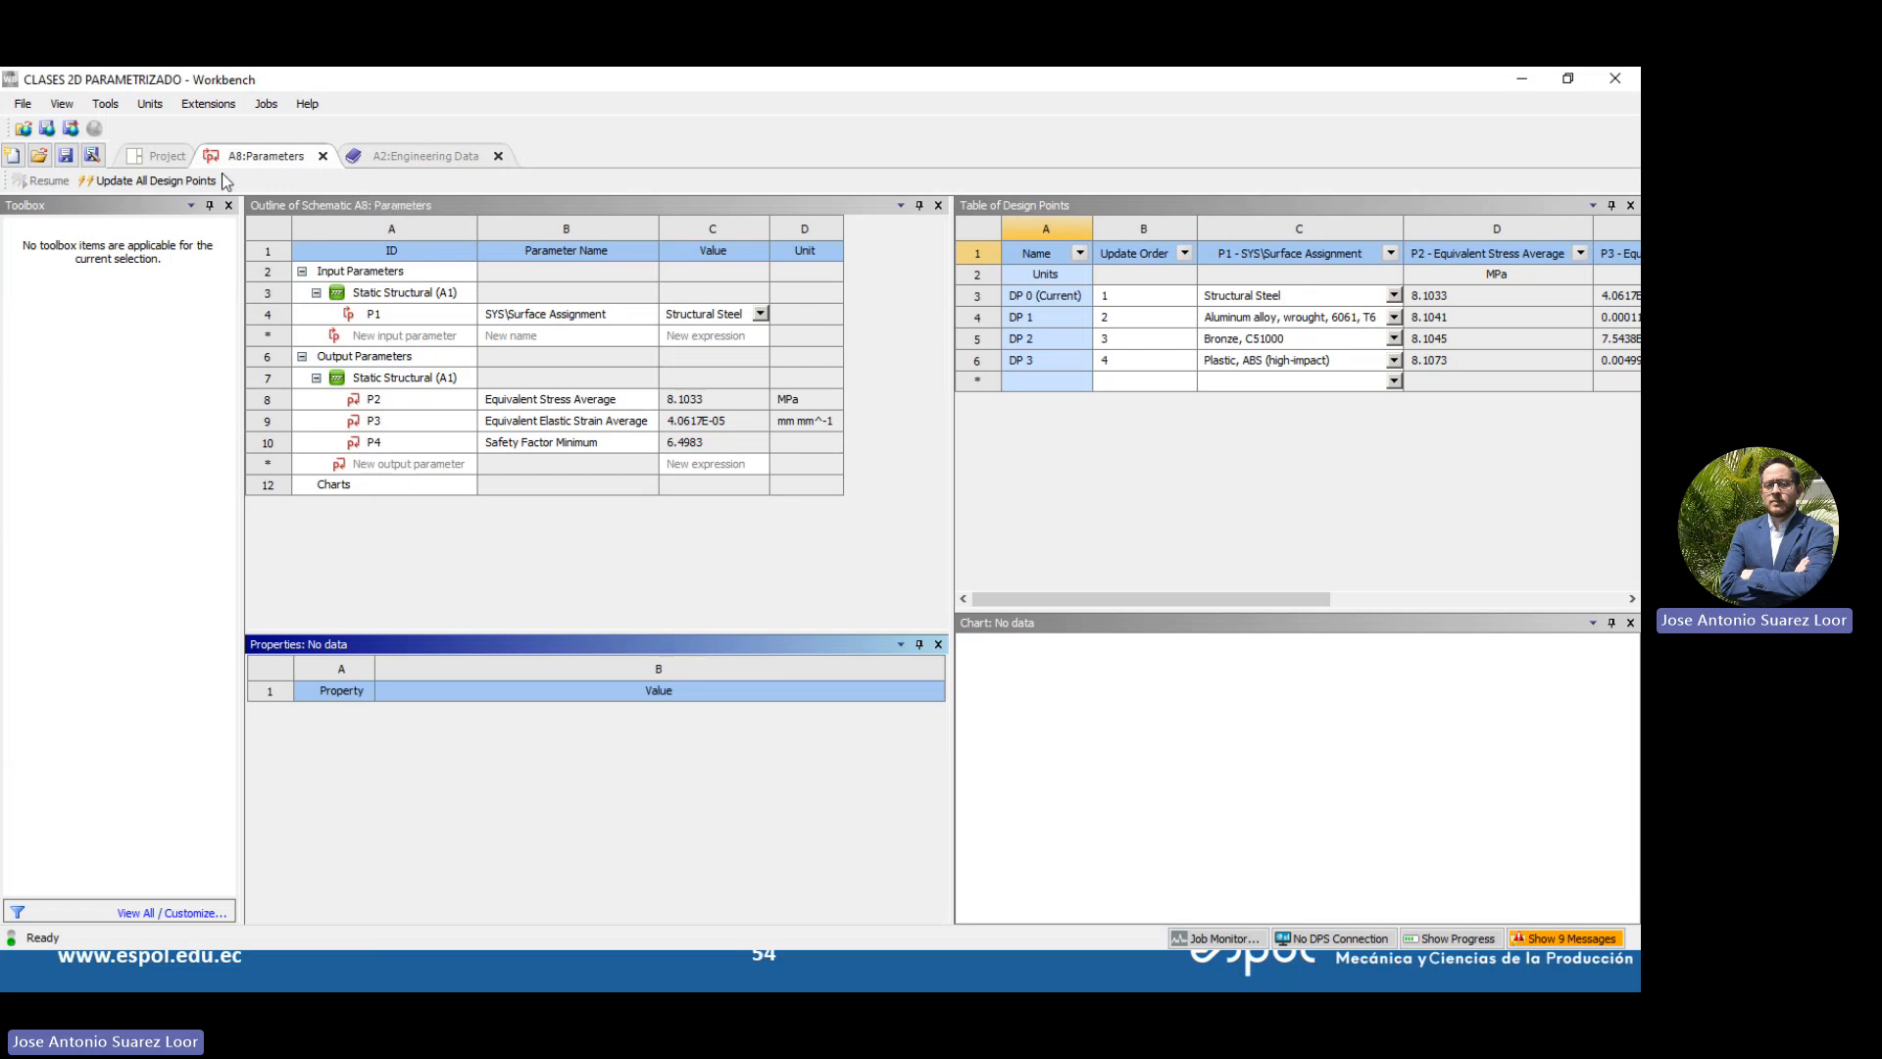
left_click_drag(1225, 598, 1529, 598)
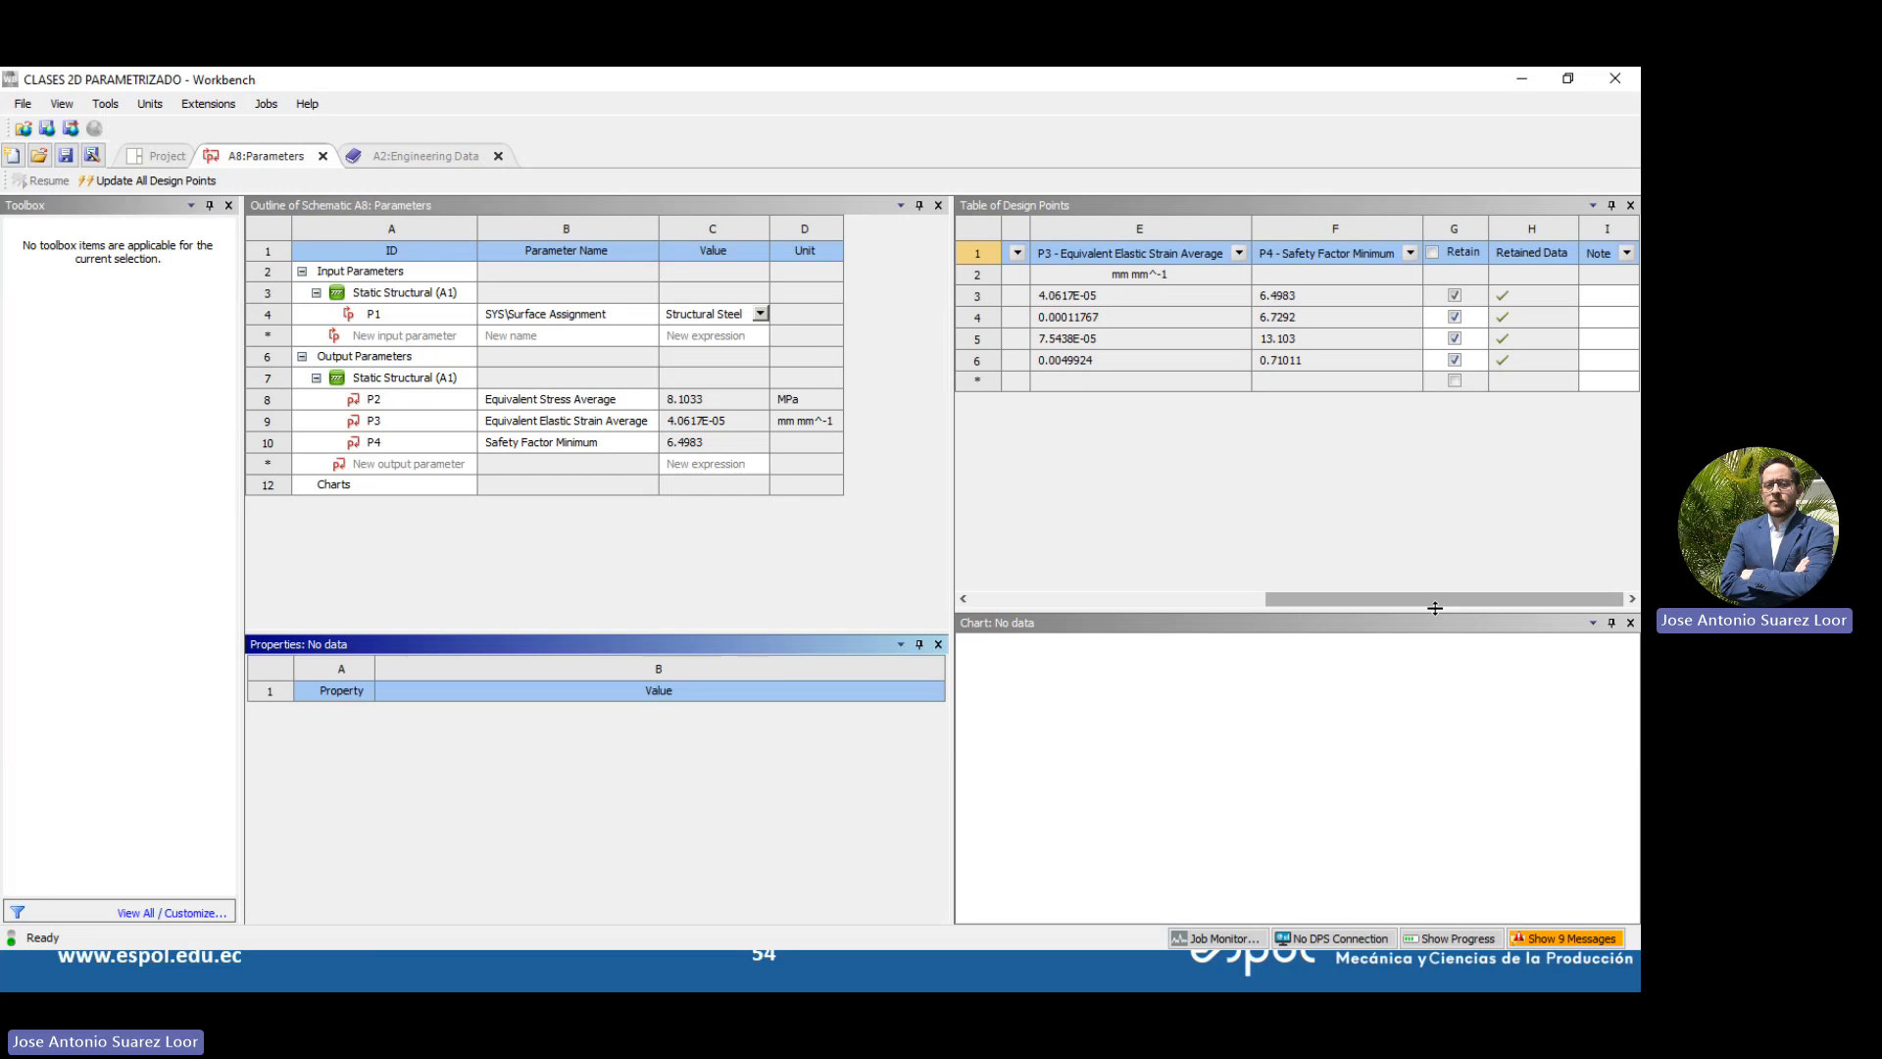
left_click_drag(1310, 608, 1038, 609)
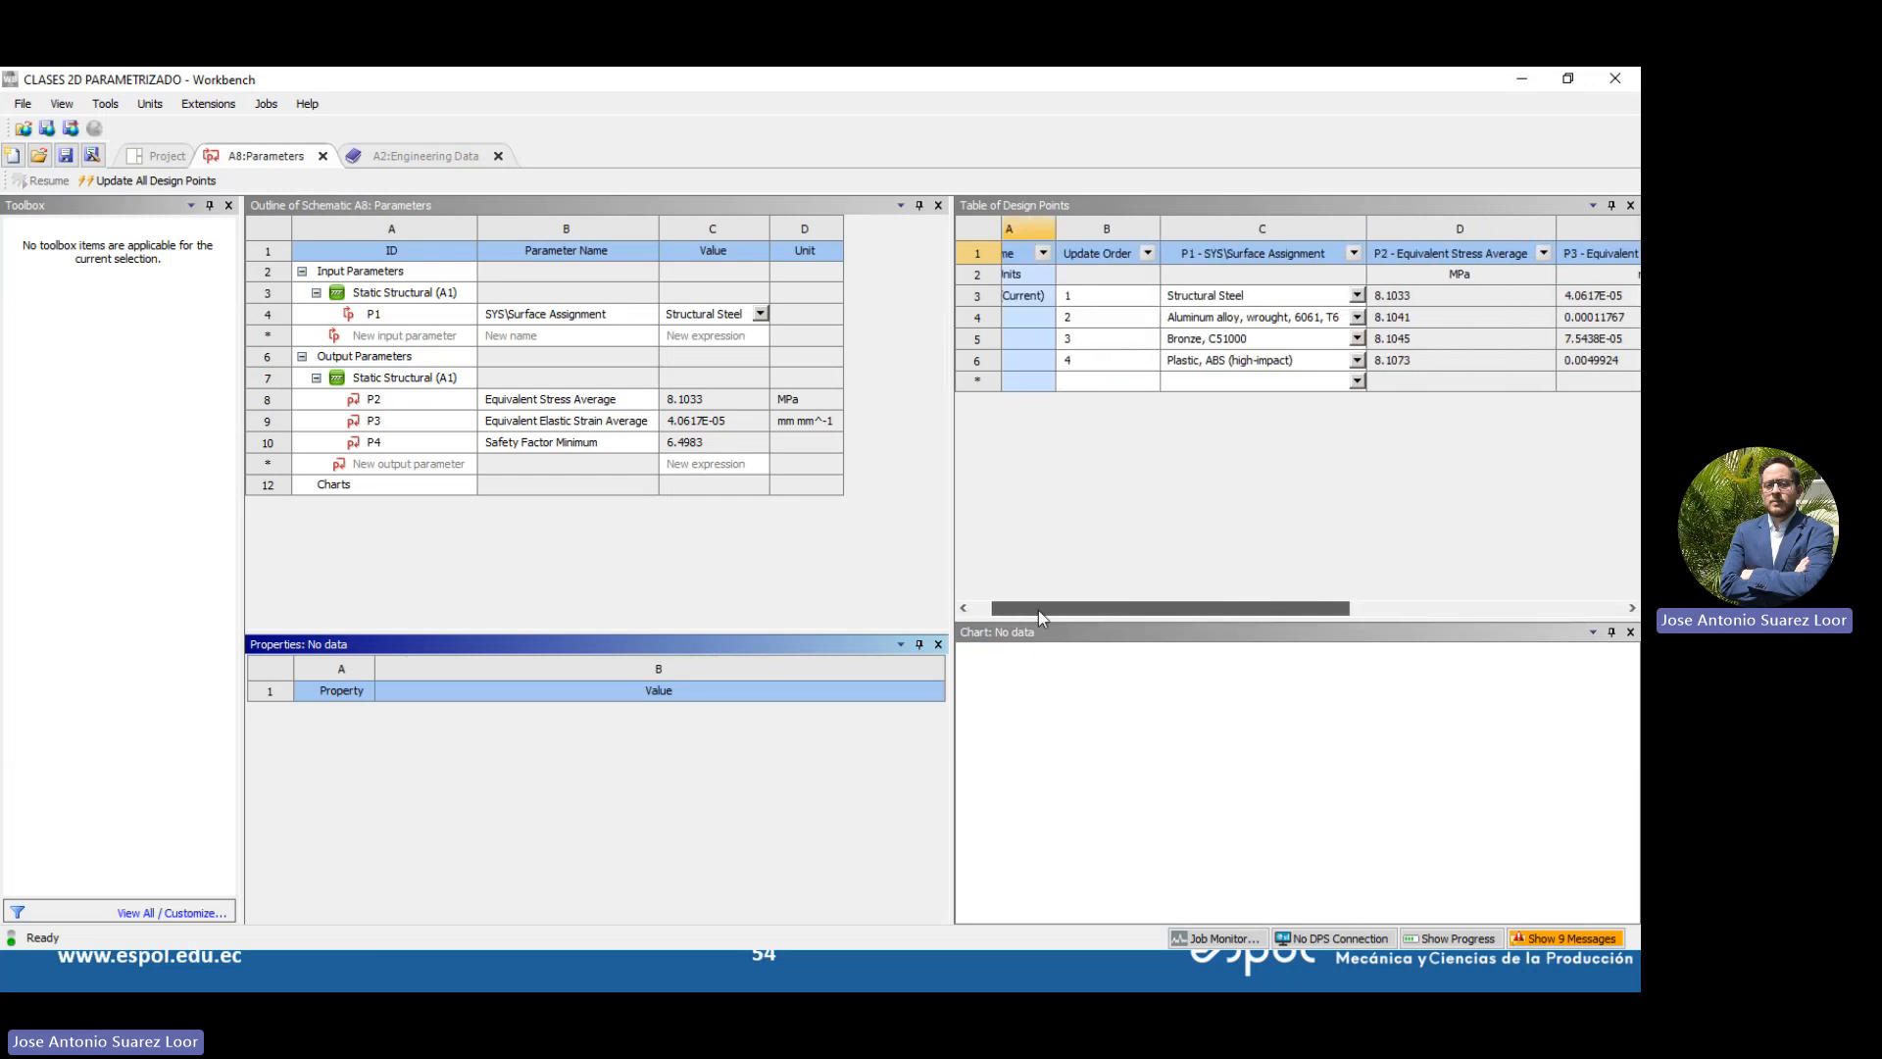
left_click_drag(1038, 609, 1470, 598)
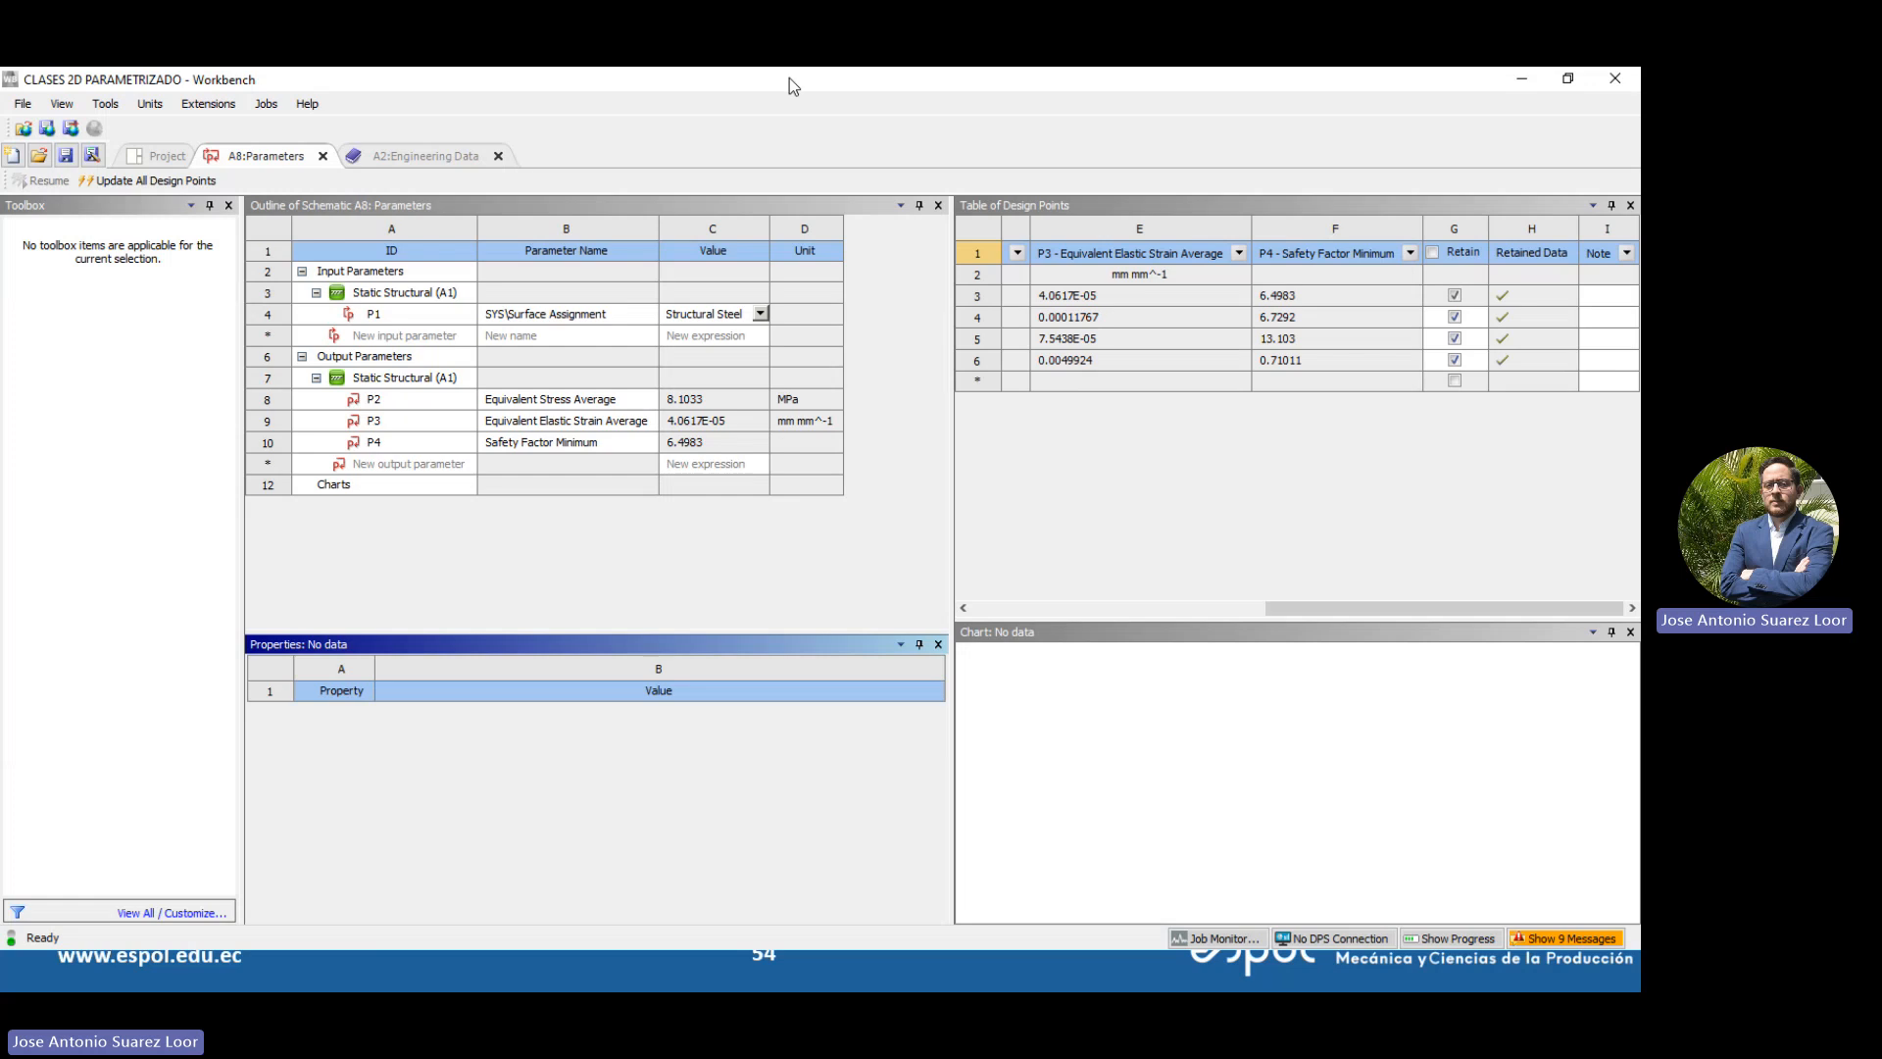
left_click(962, 114)
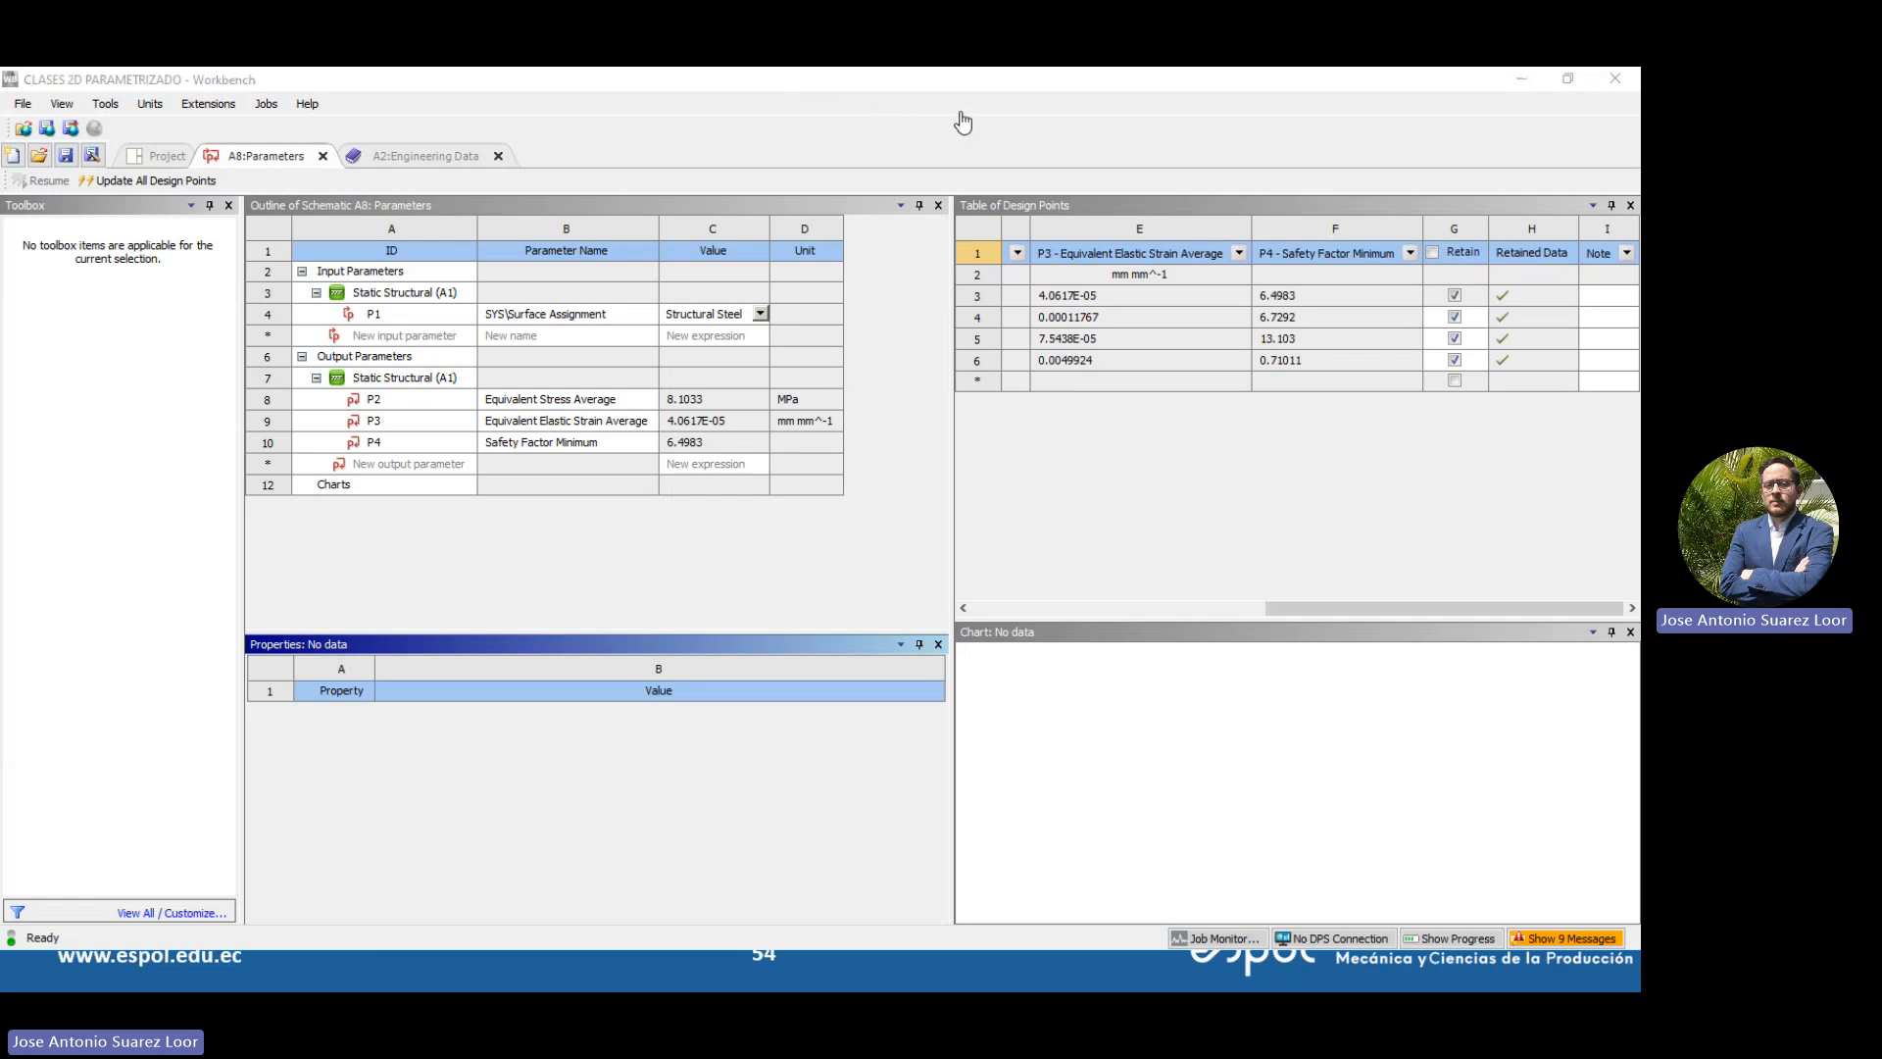